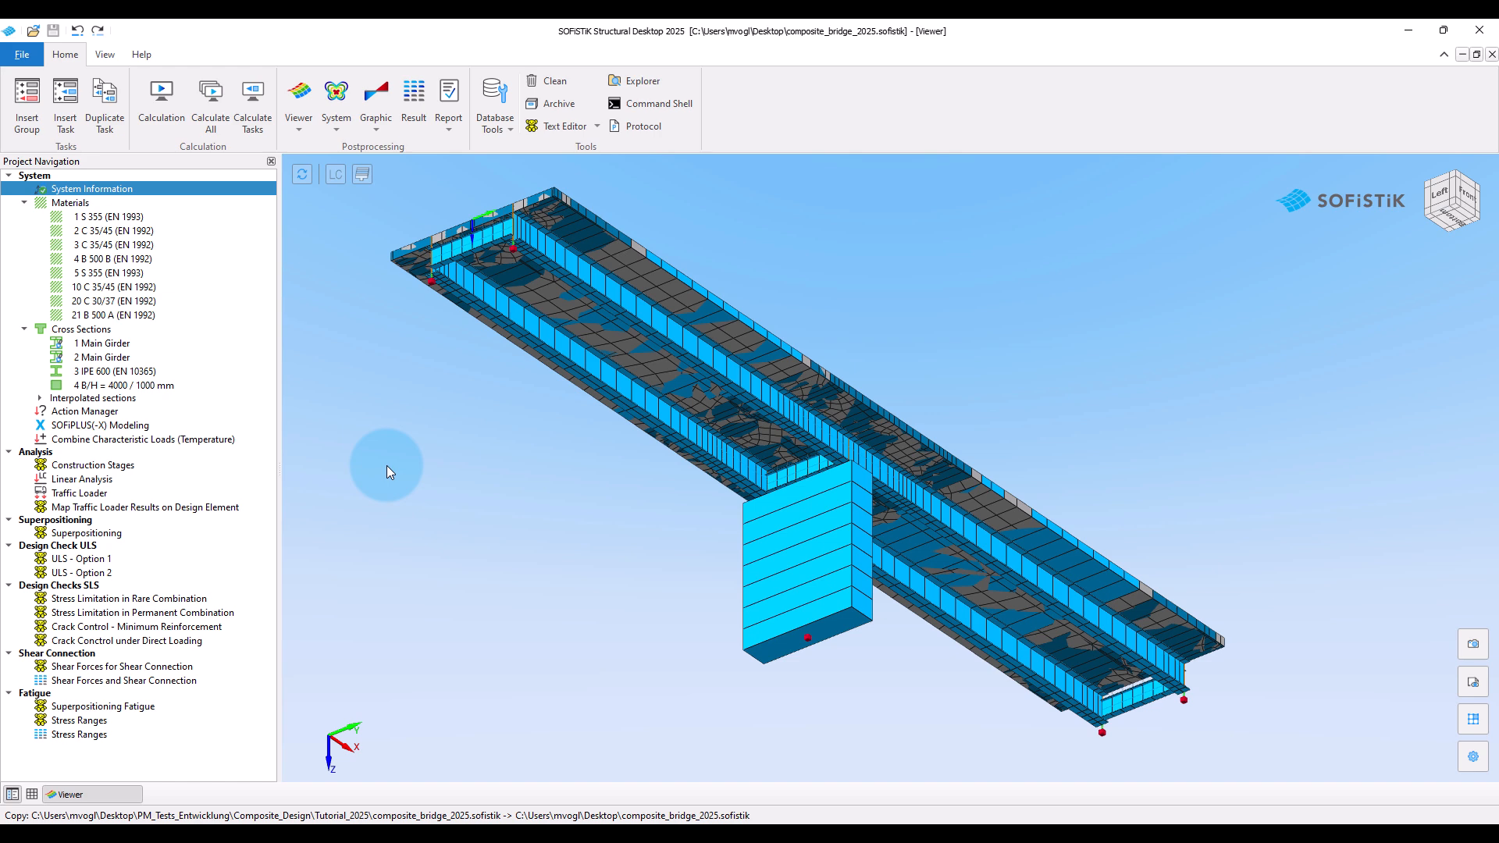
Review the project's task groups from SOFiPLUS(-X) Modeling through Analysis, Superpositioning, ULS and SLS design checks, Shear Connection and Fatigue.
click(49, 428)
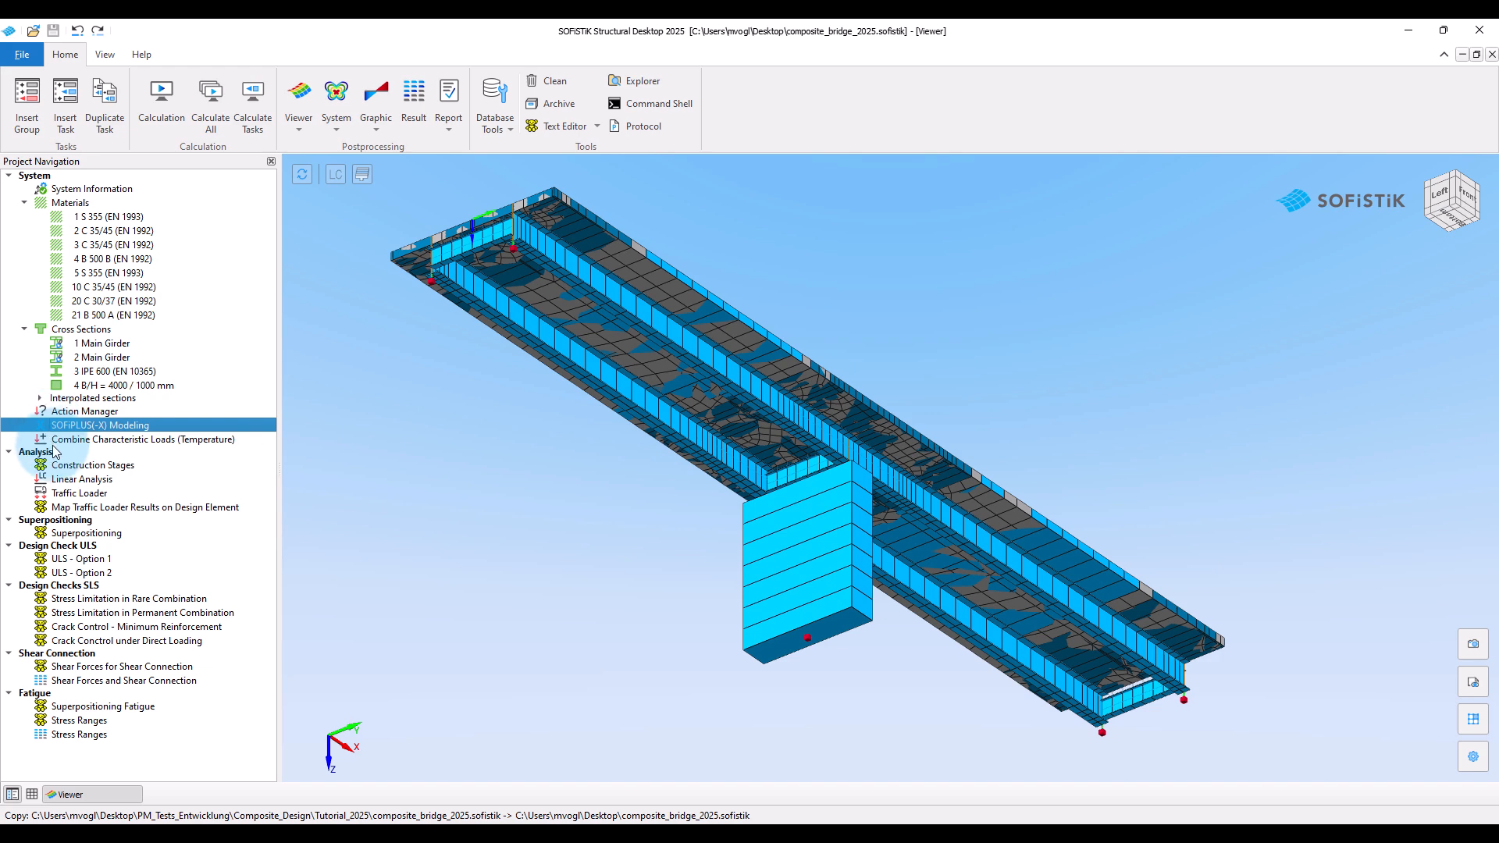
click(55, 454)
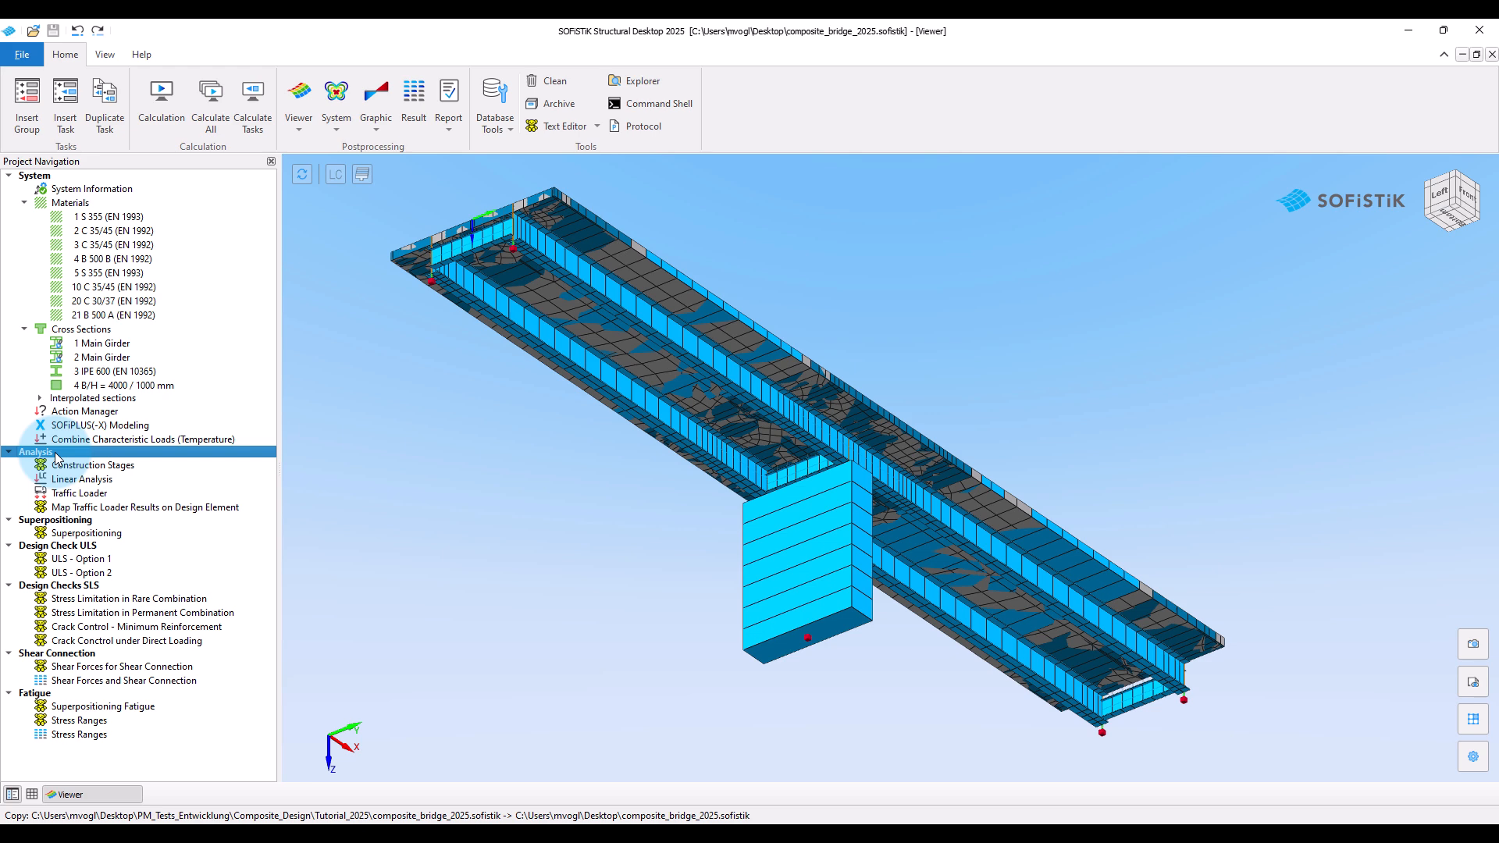
click(92, 521)
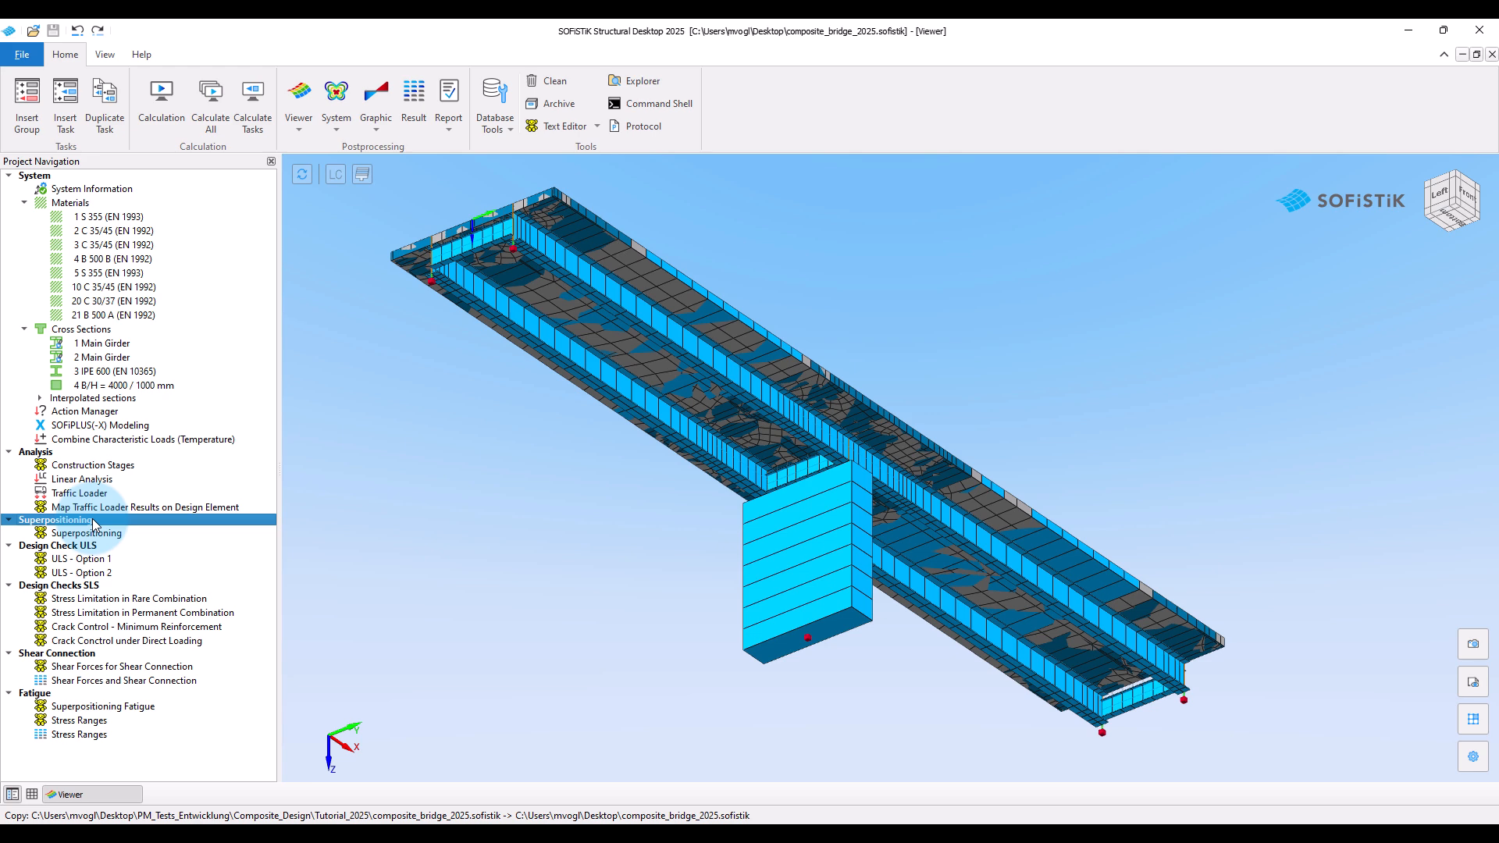
click(93, 547)
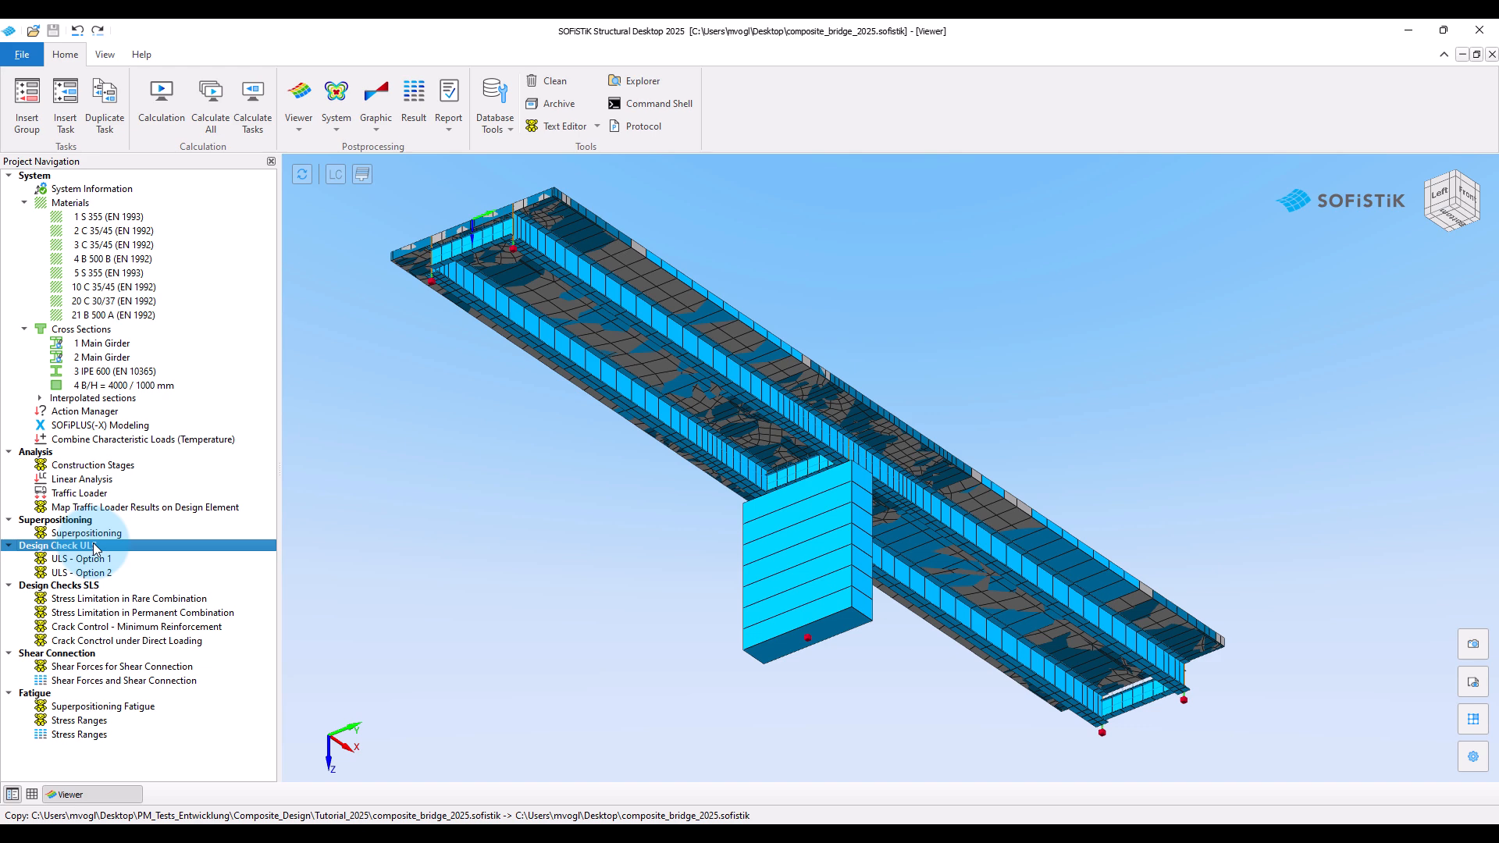
click(106, 585)
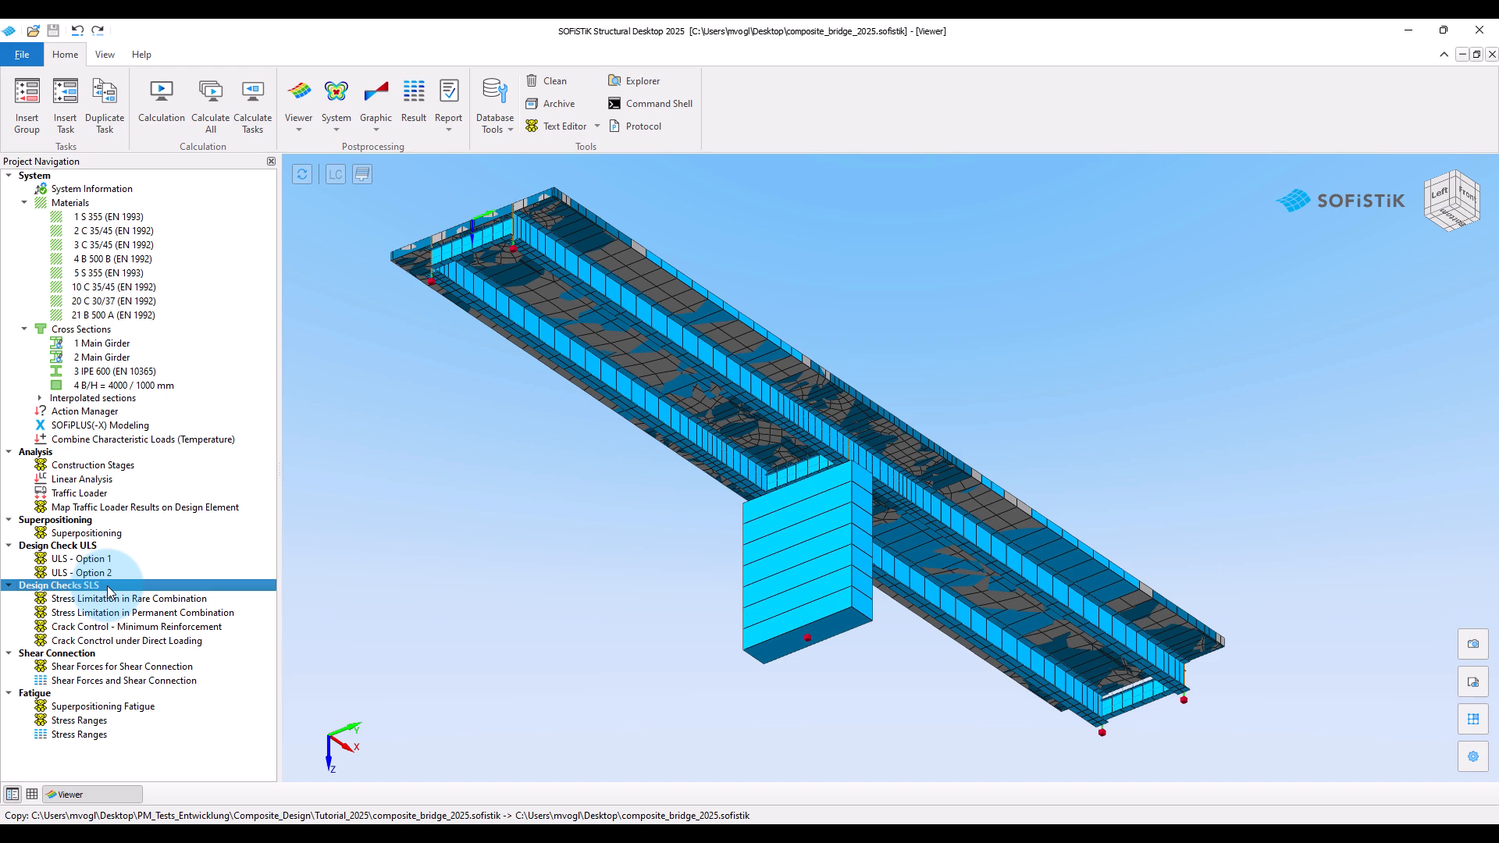
click(92, 654)
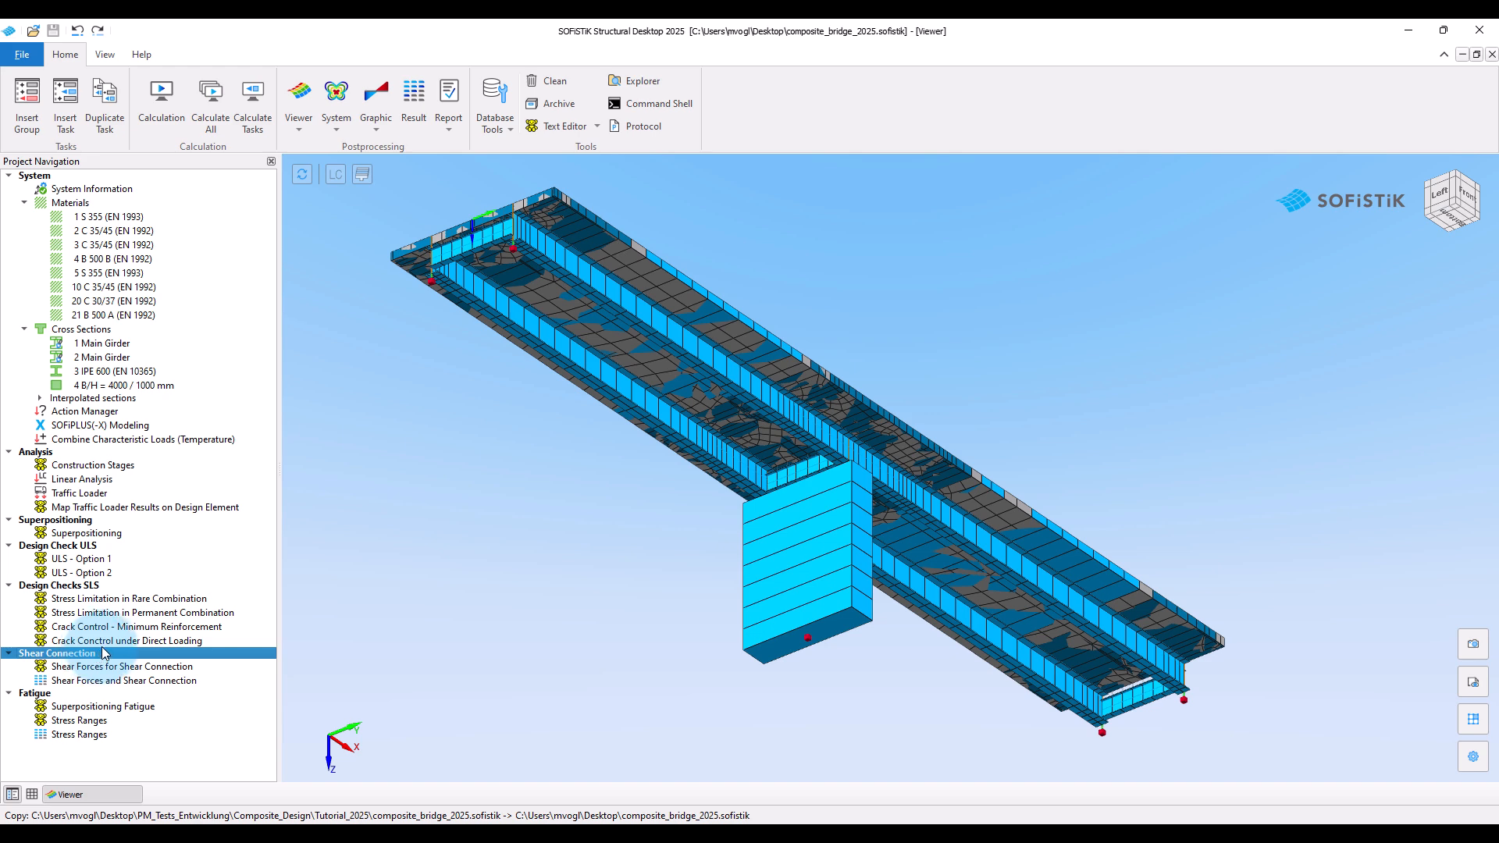
click(73, 695)
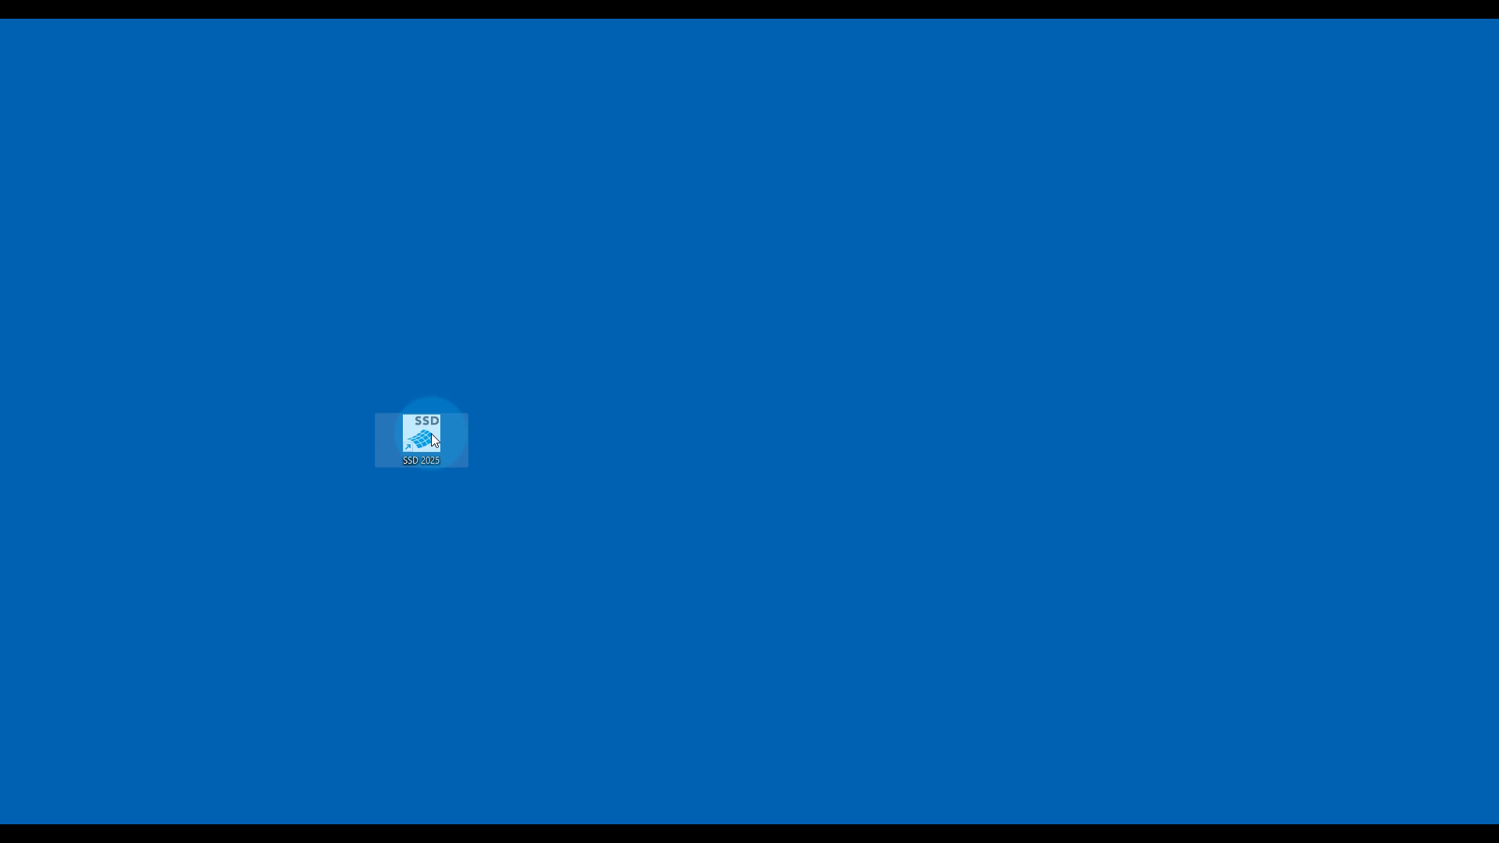
Launch SSD 2025 and start a new project named composite_bridge_2025.
double_click(426, 437)
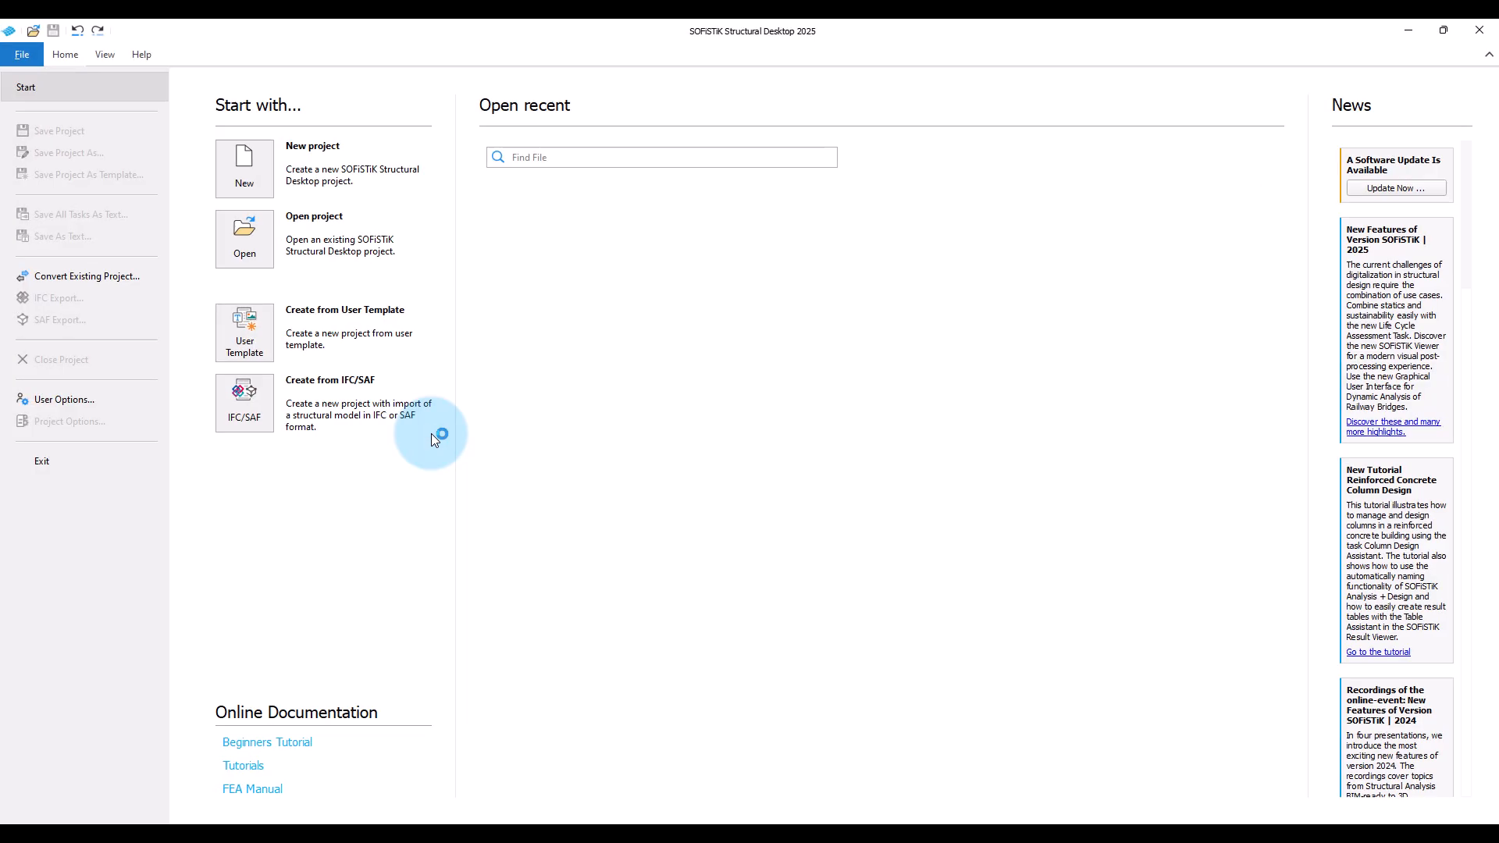
click(260, 191)
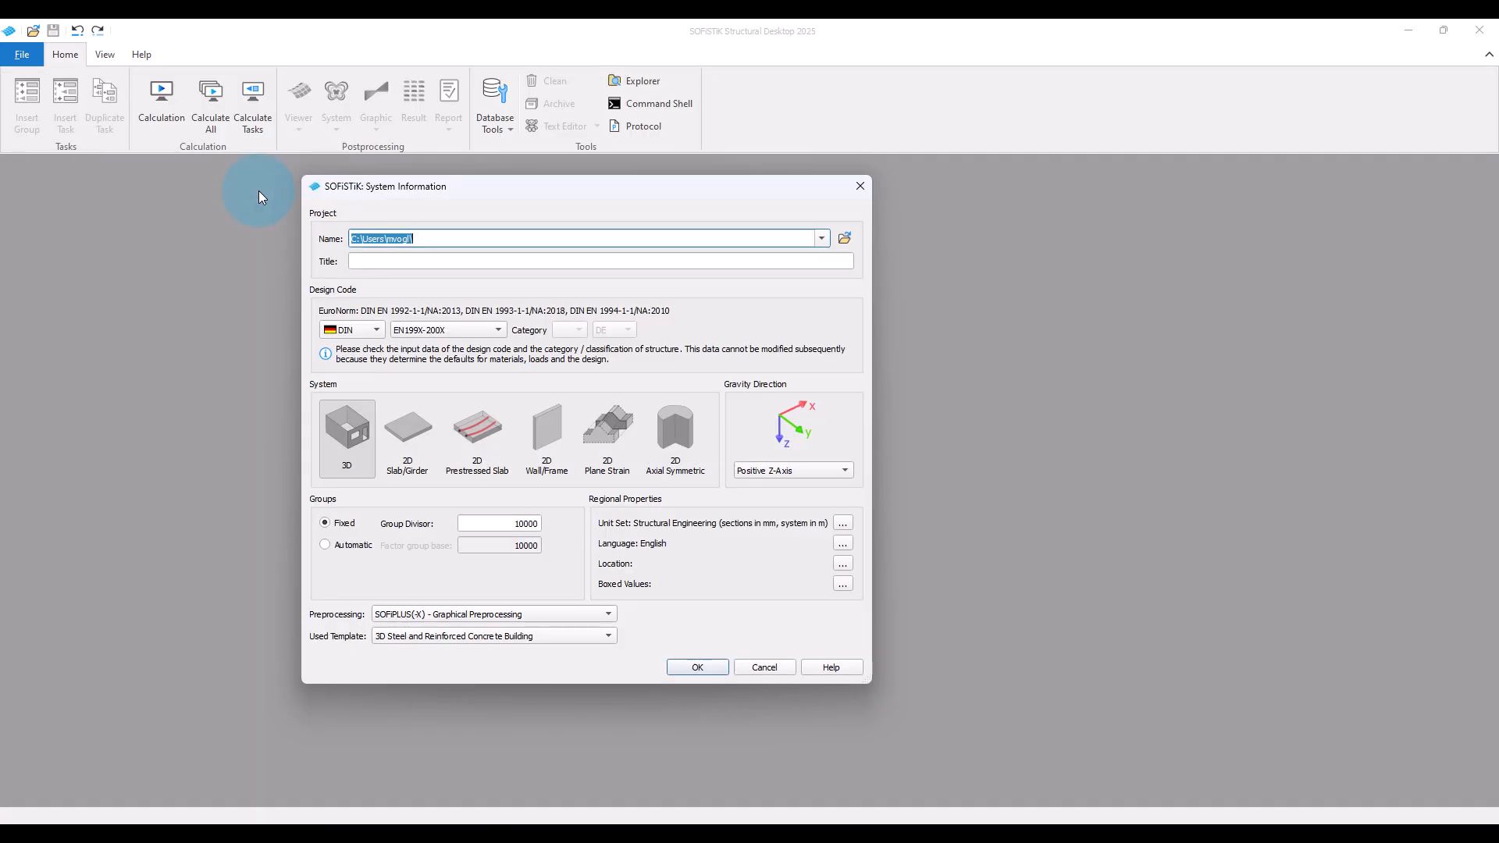
click(455, 242)
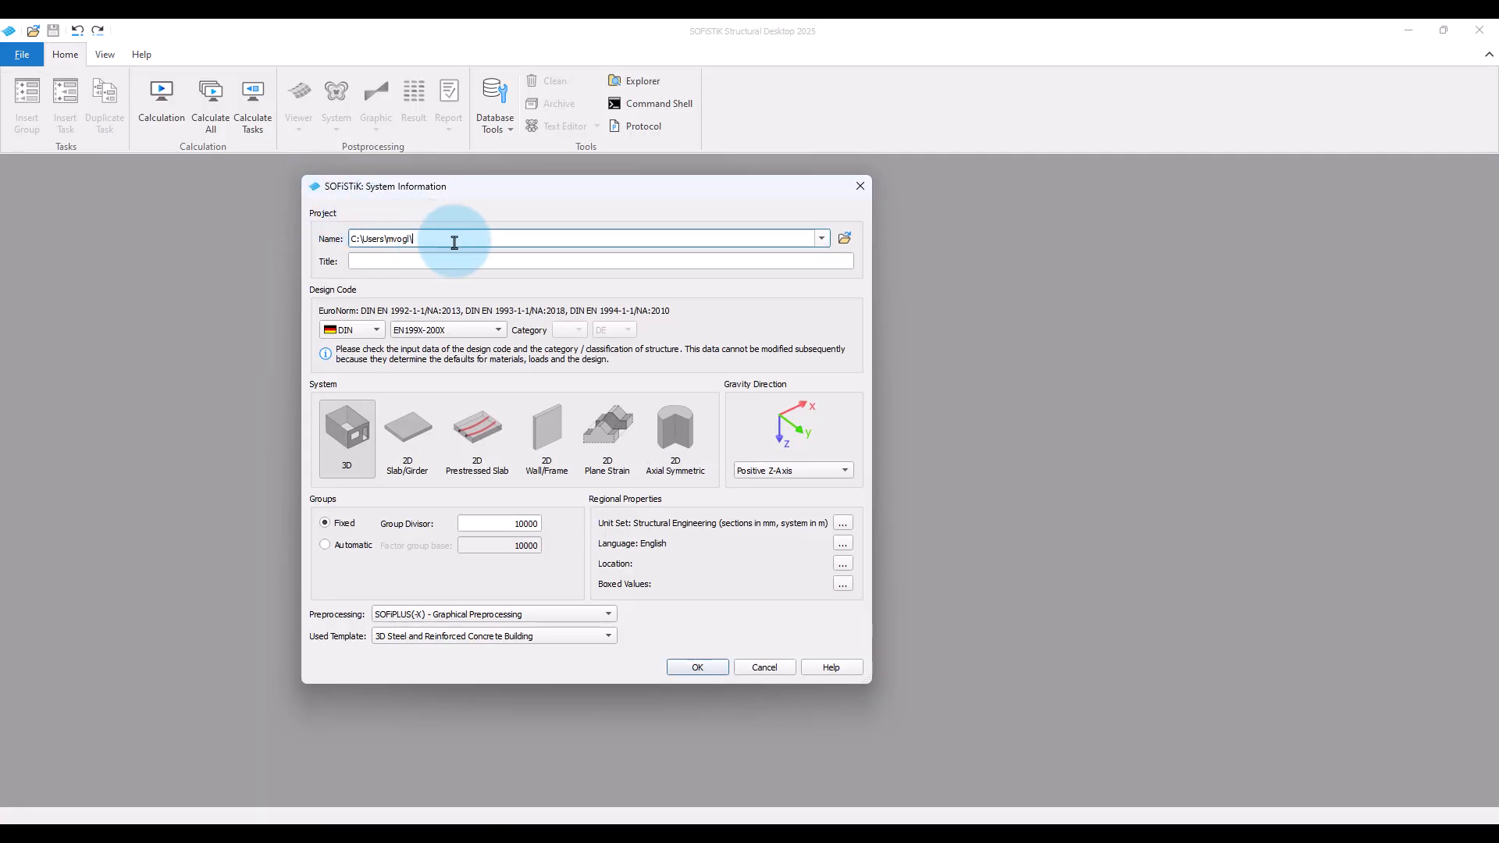
text(composite_bridge_2025)
Set the design code to EN with 199X-200X-BRIDGE, choose the empty project template and create the project.
click(367, 329)
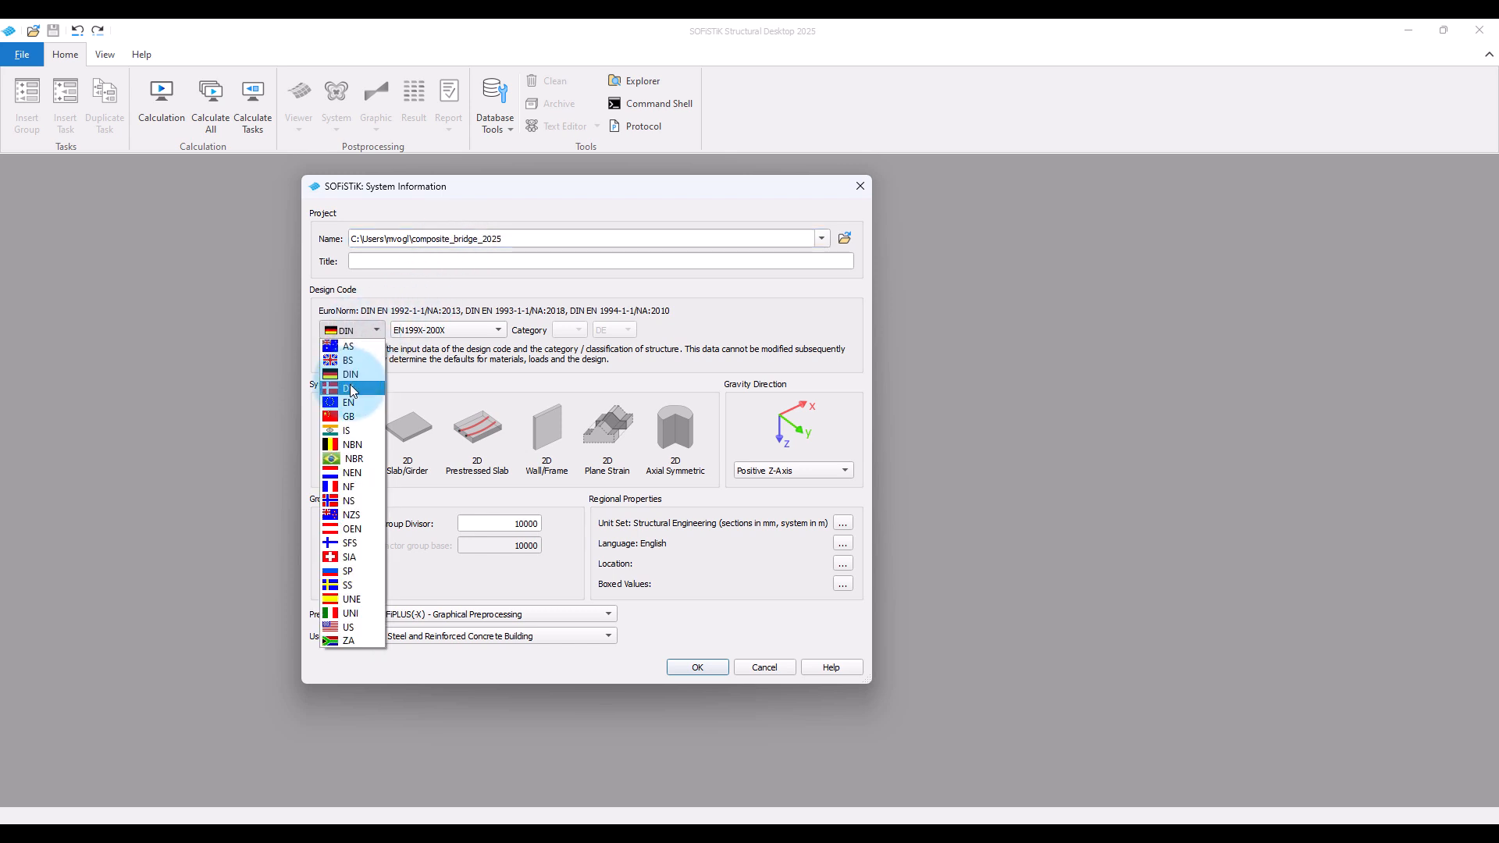
click(389, 380)
click(450, 329)
click(435, 346)
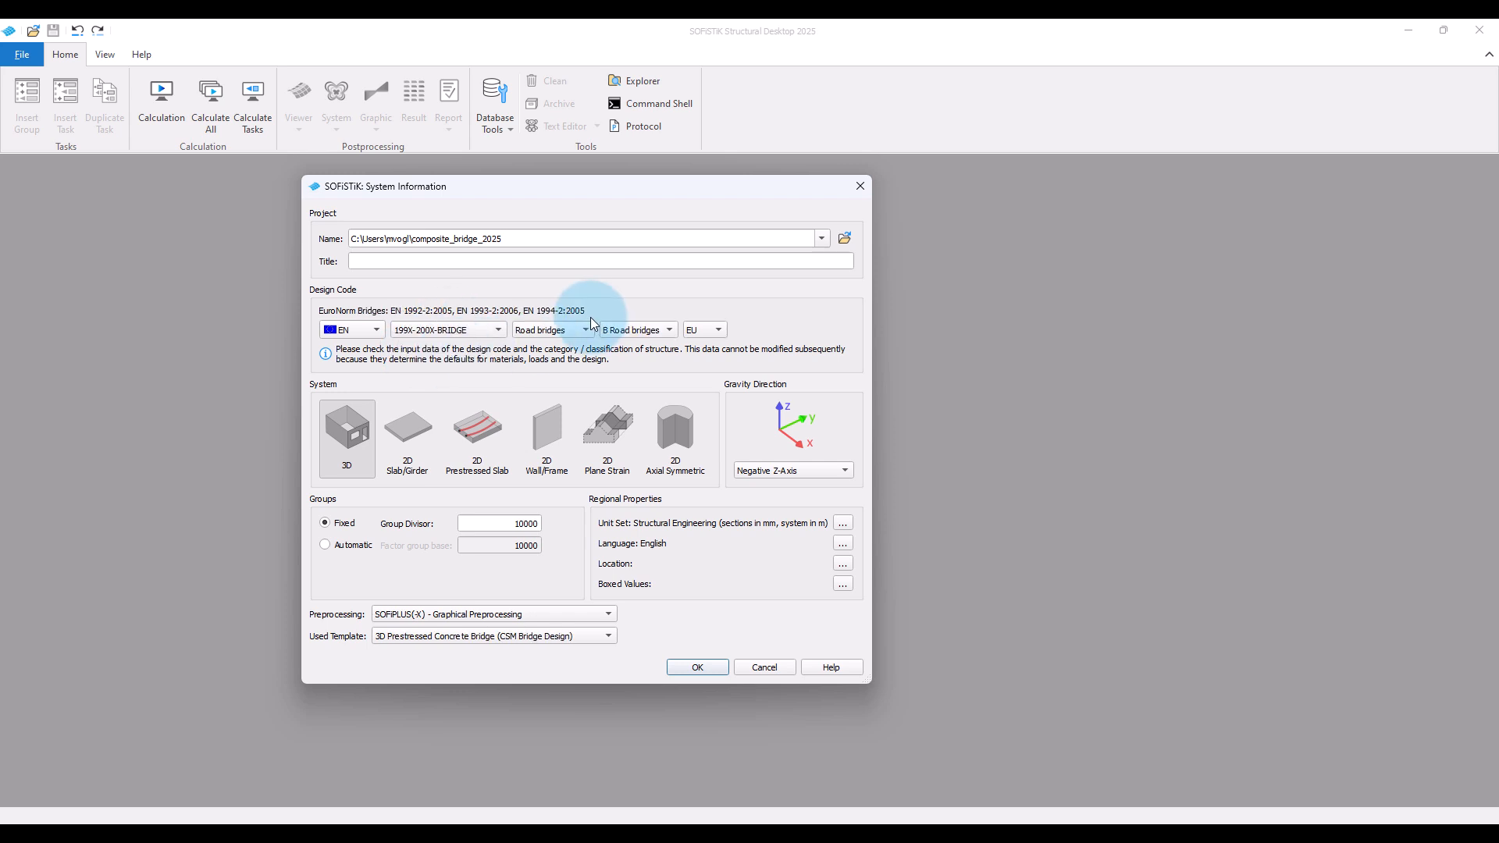
click(578, 639)
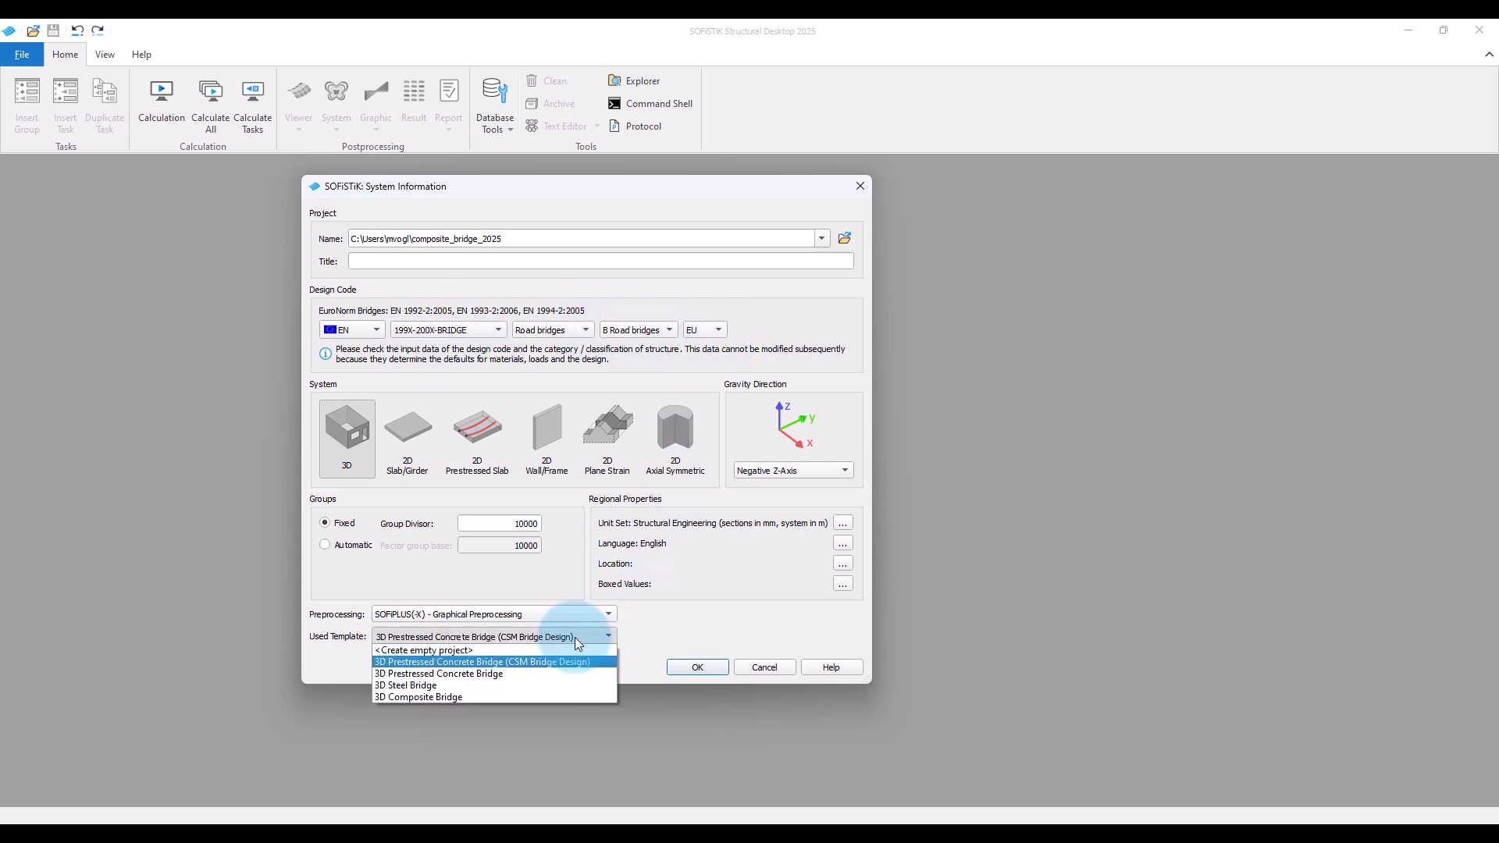
click(499, 651)
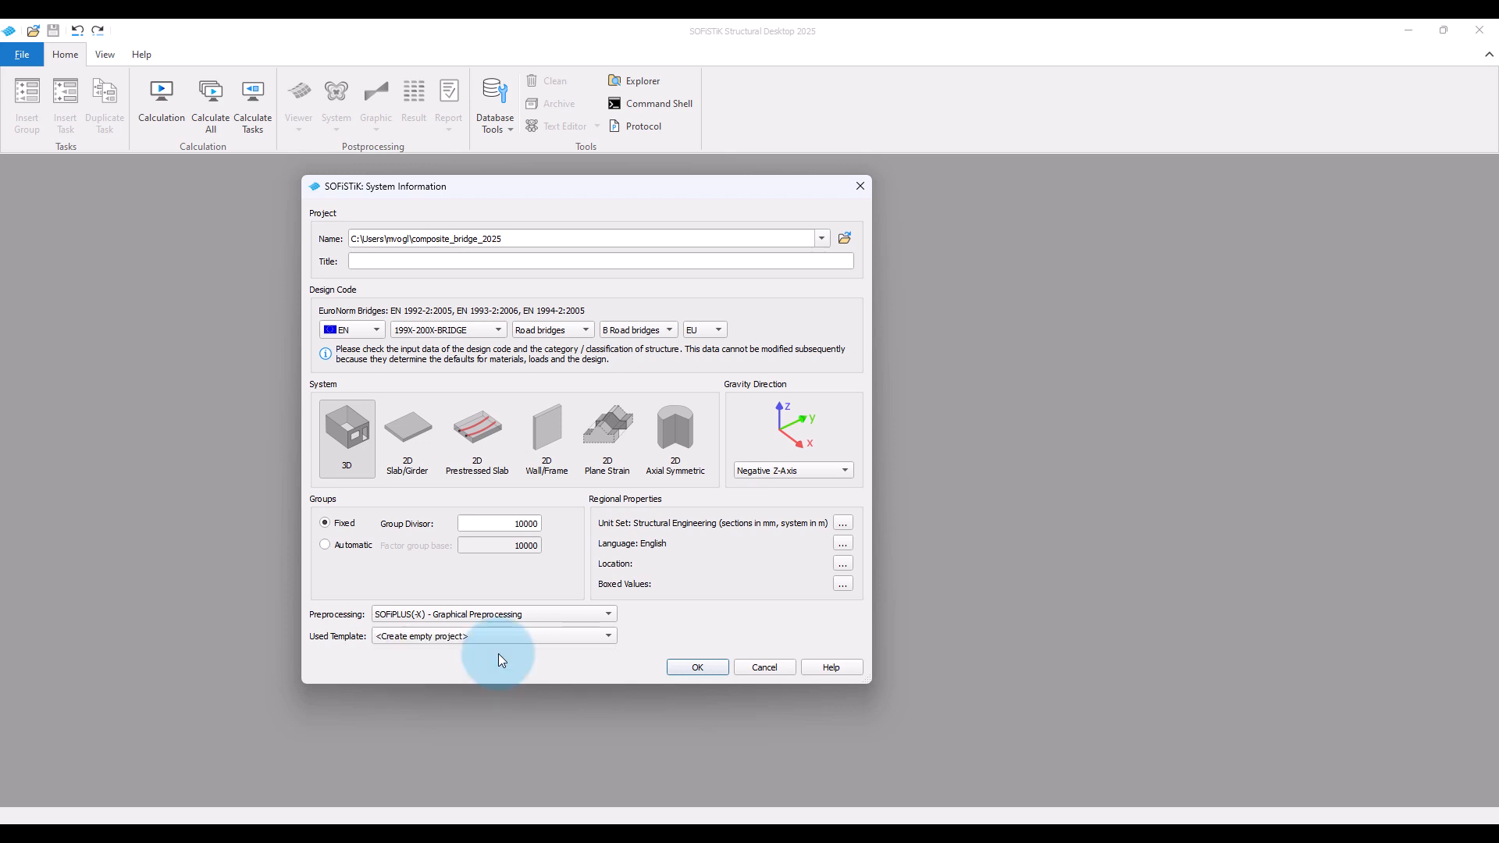
click(690, 670)
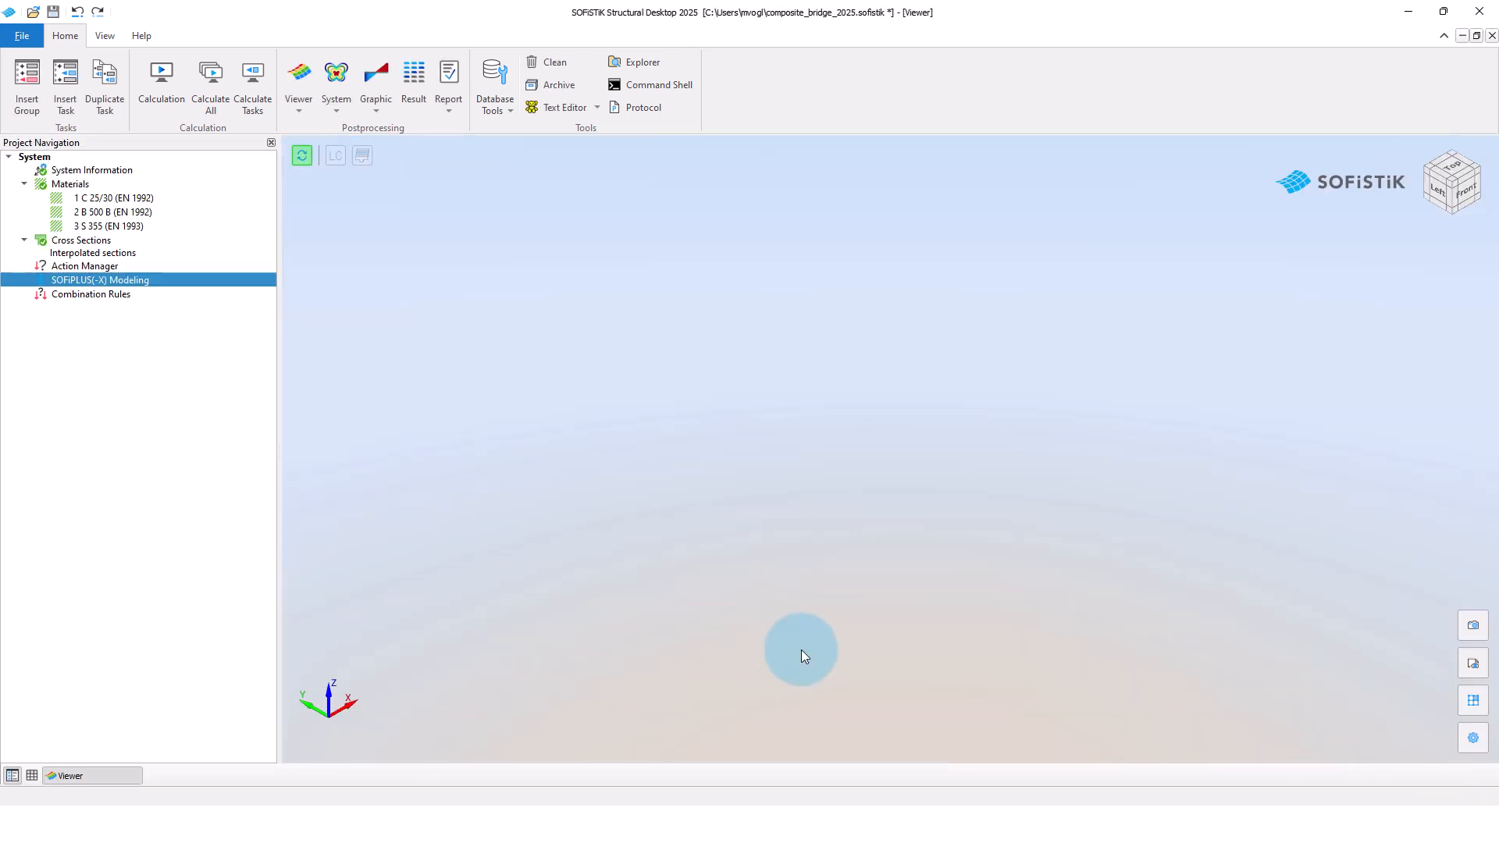
Switch to SOFiPLUS(-X) Modeling in AutoCAD and create a new axis named AX.
double_click(133, 281)
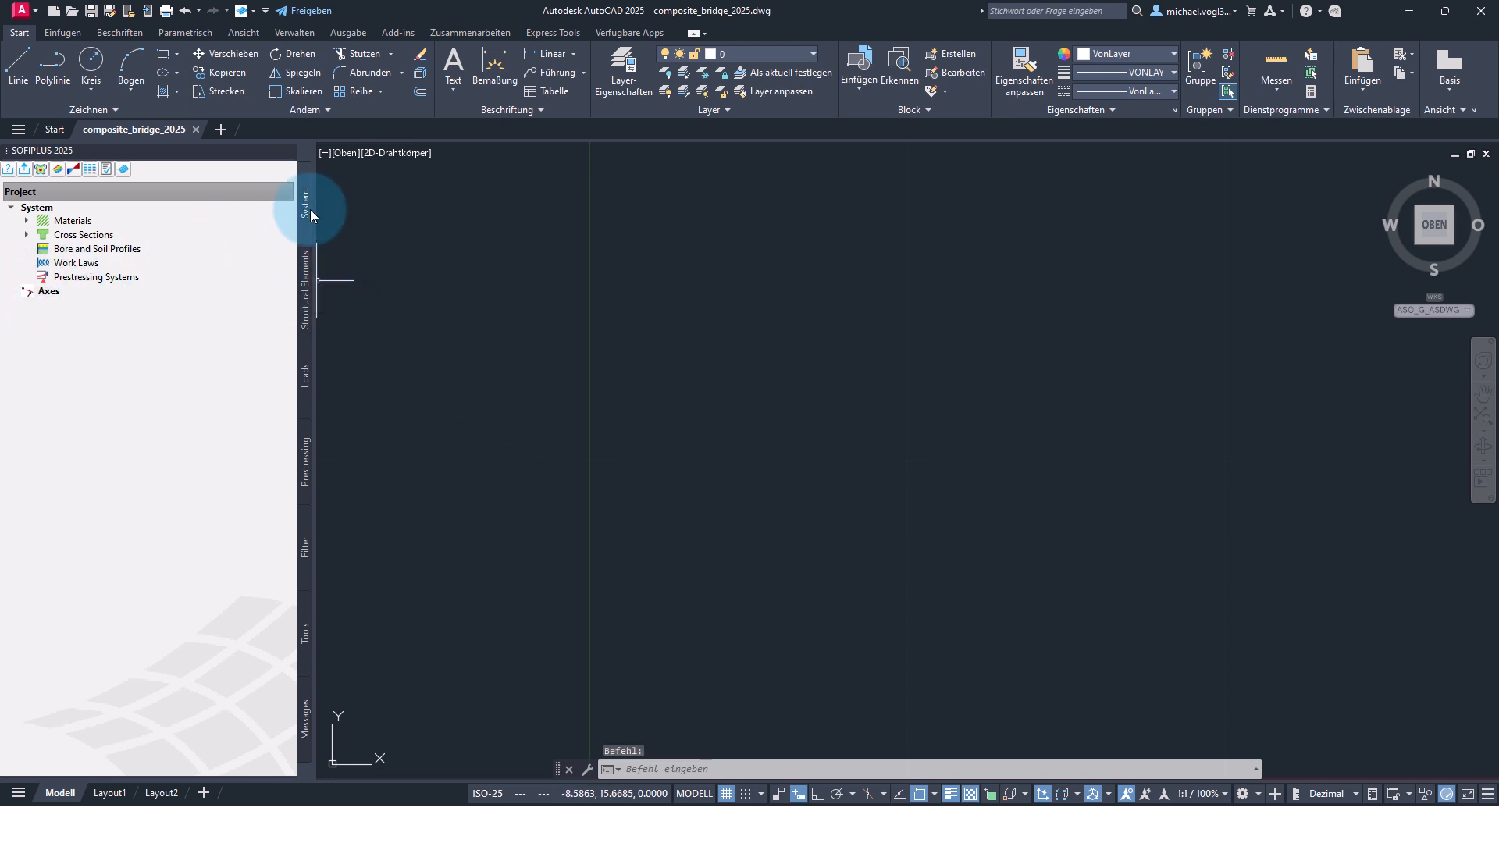
click(59, 301)
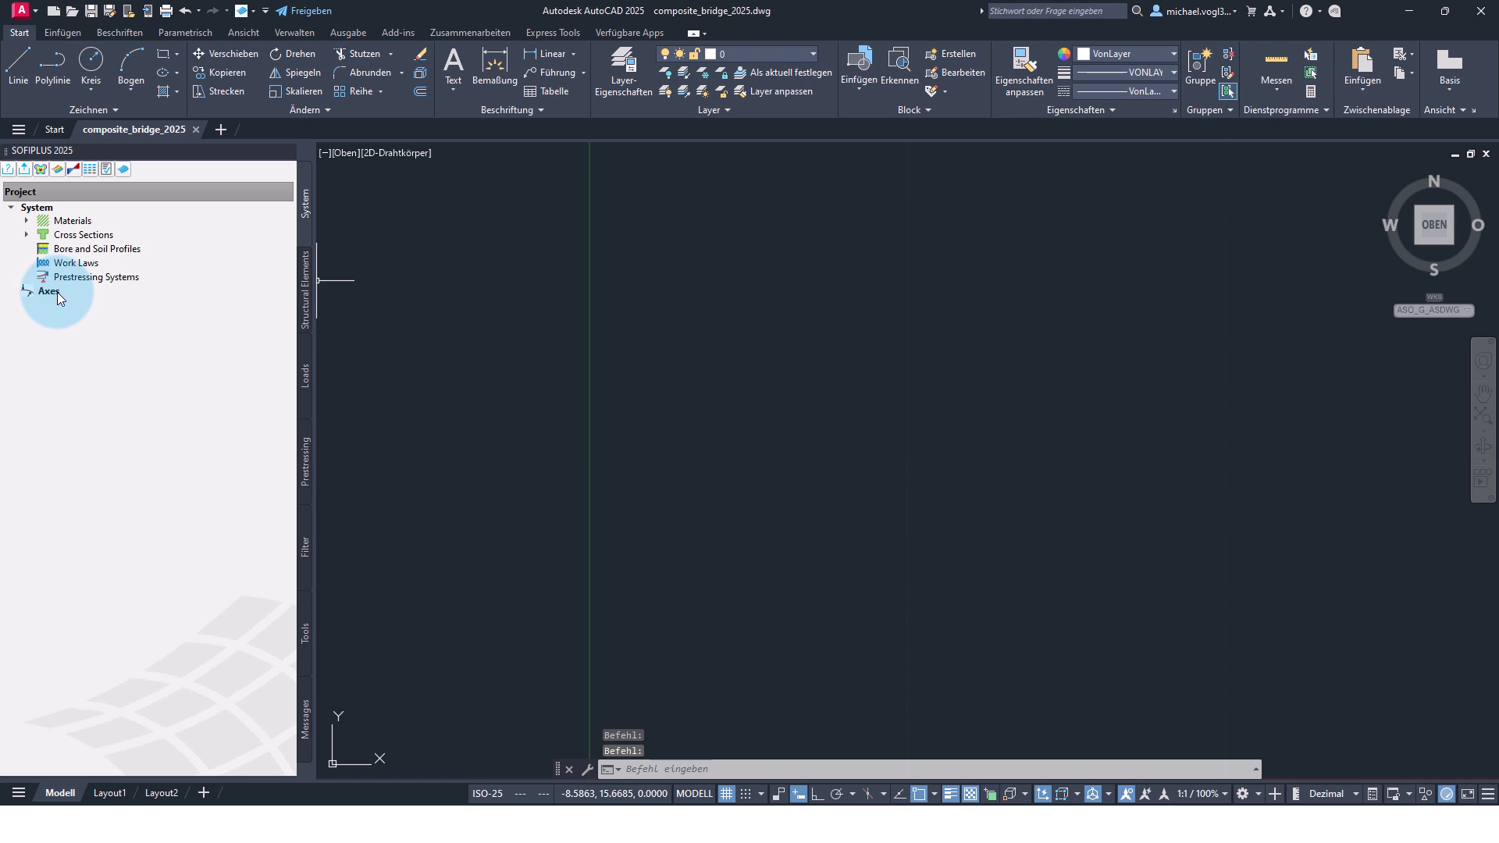
right_click(57, 294)
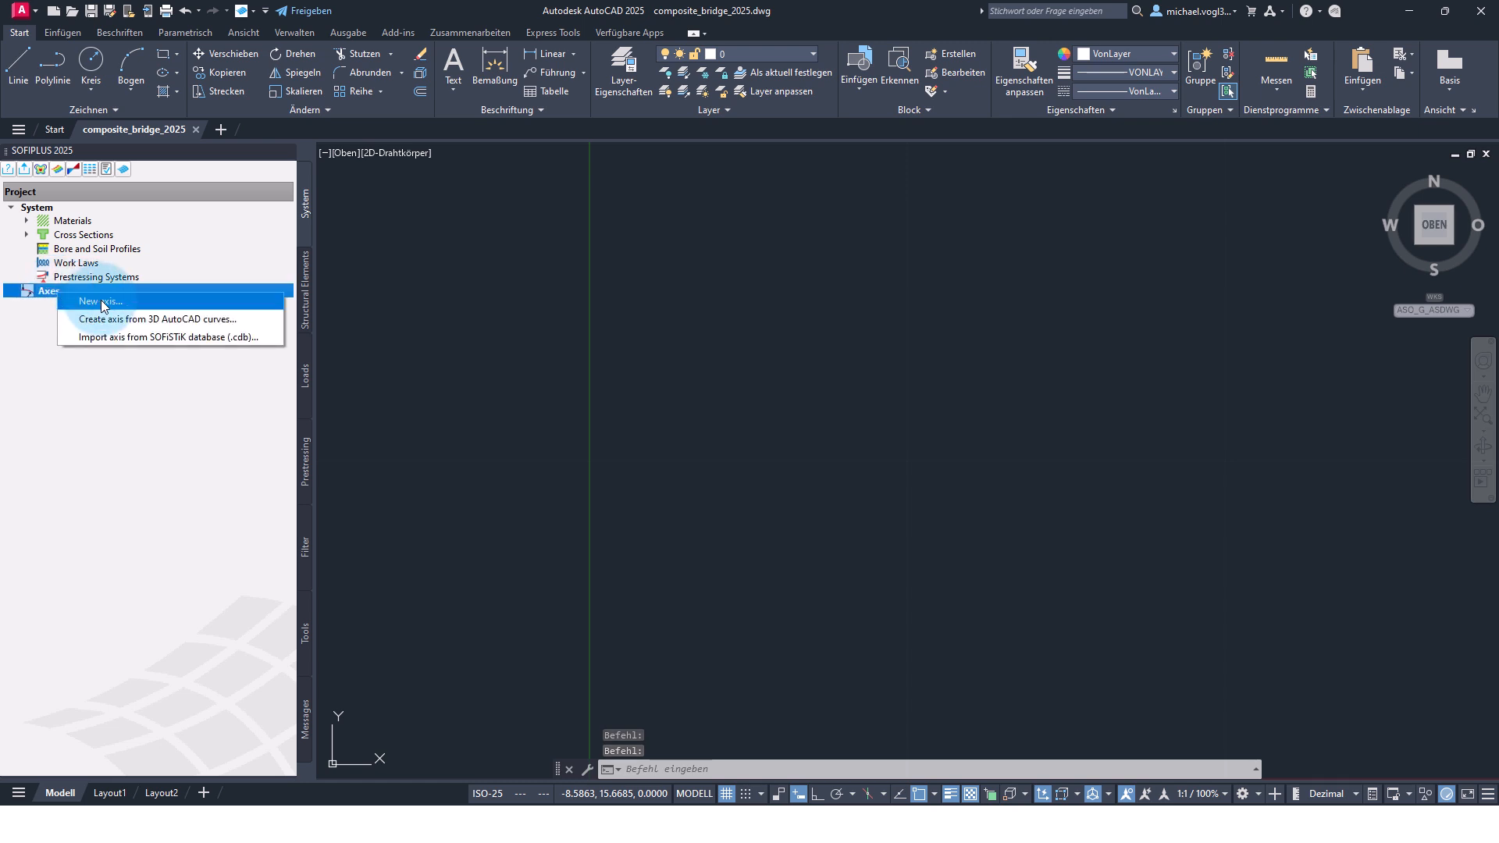
click(85, 301)
text(AX)
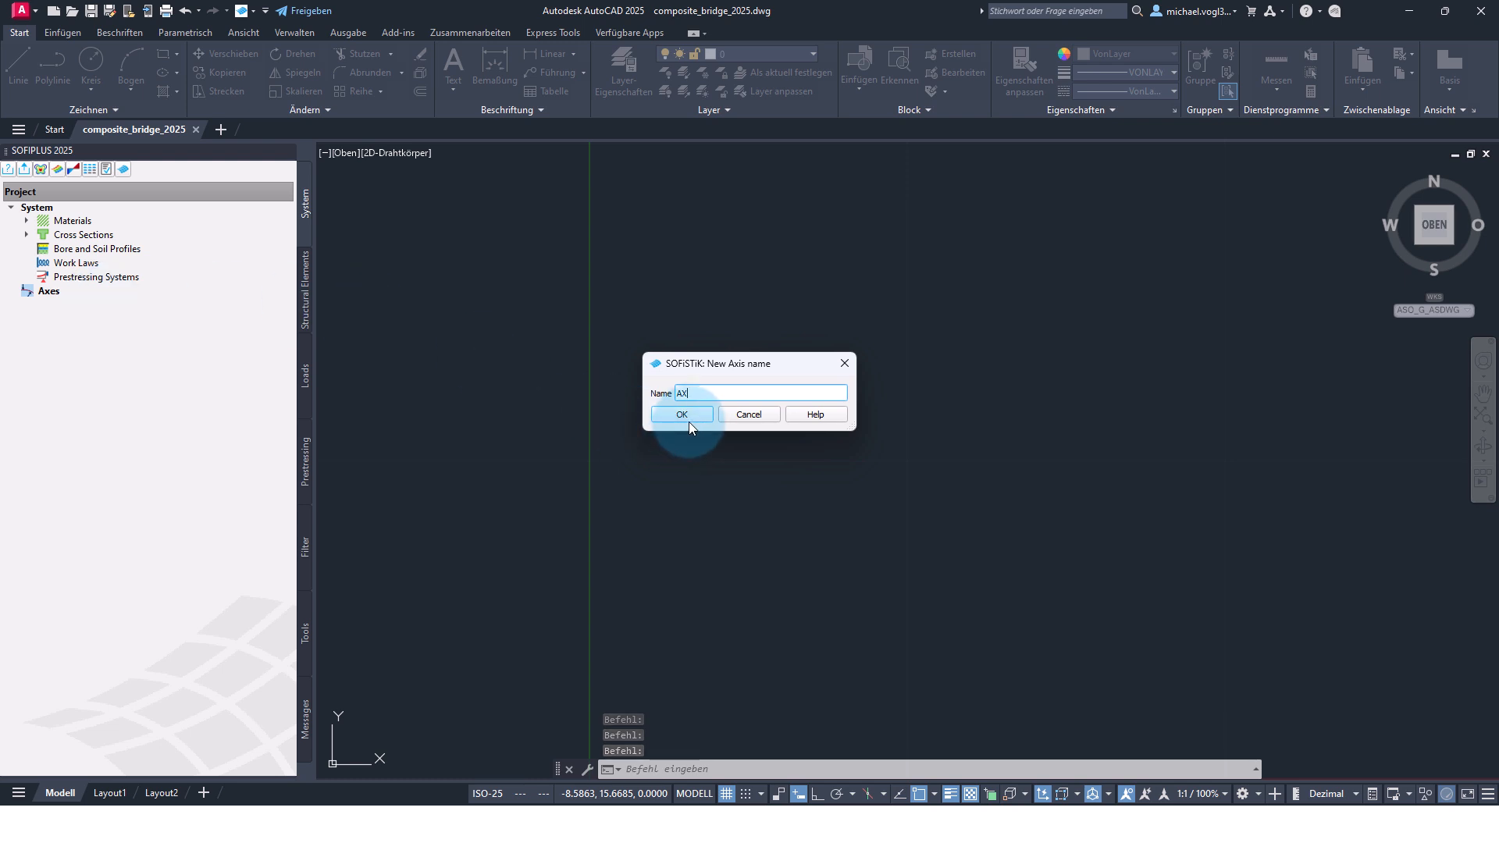
click(691, 415)
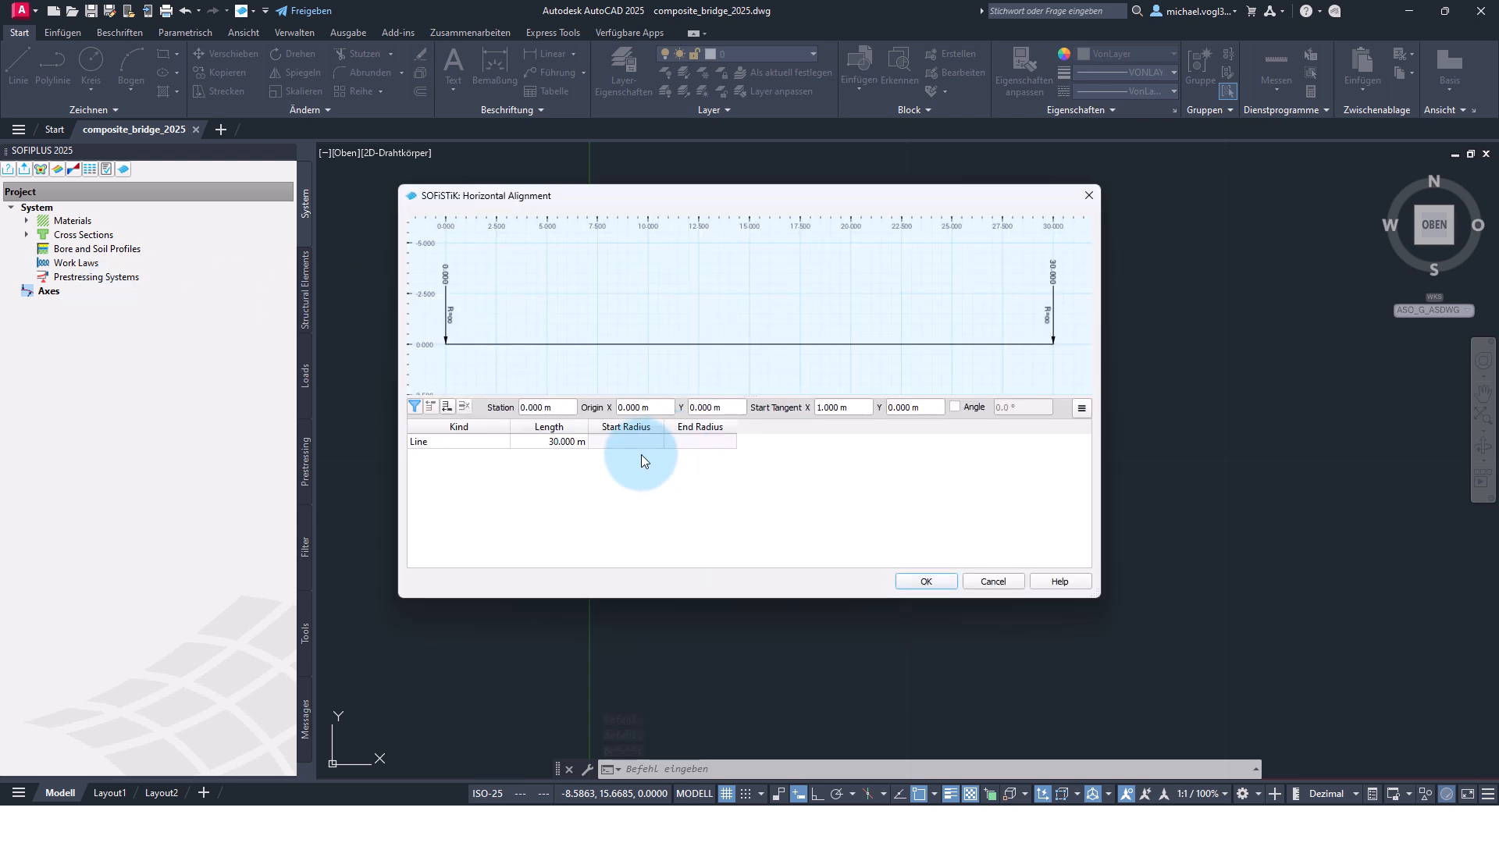
Set the length of axis AX's straight line segment to 50 m in the horizontal alignment and accept it.
click(569, 442)
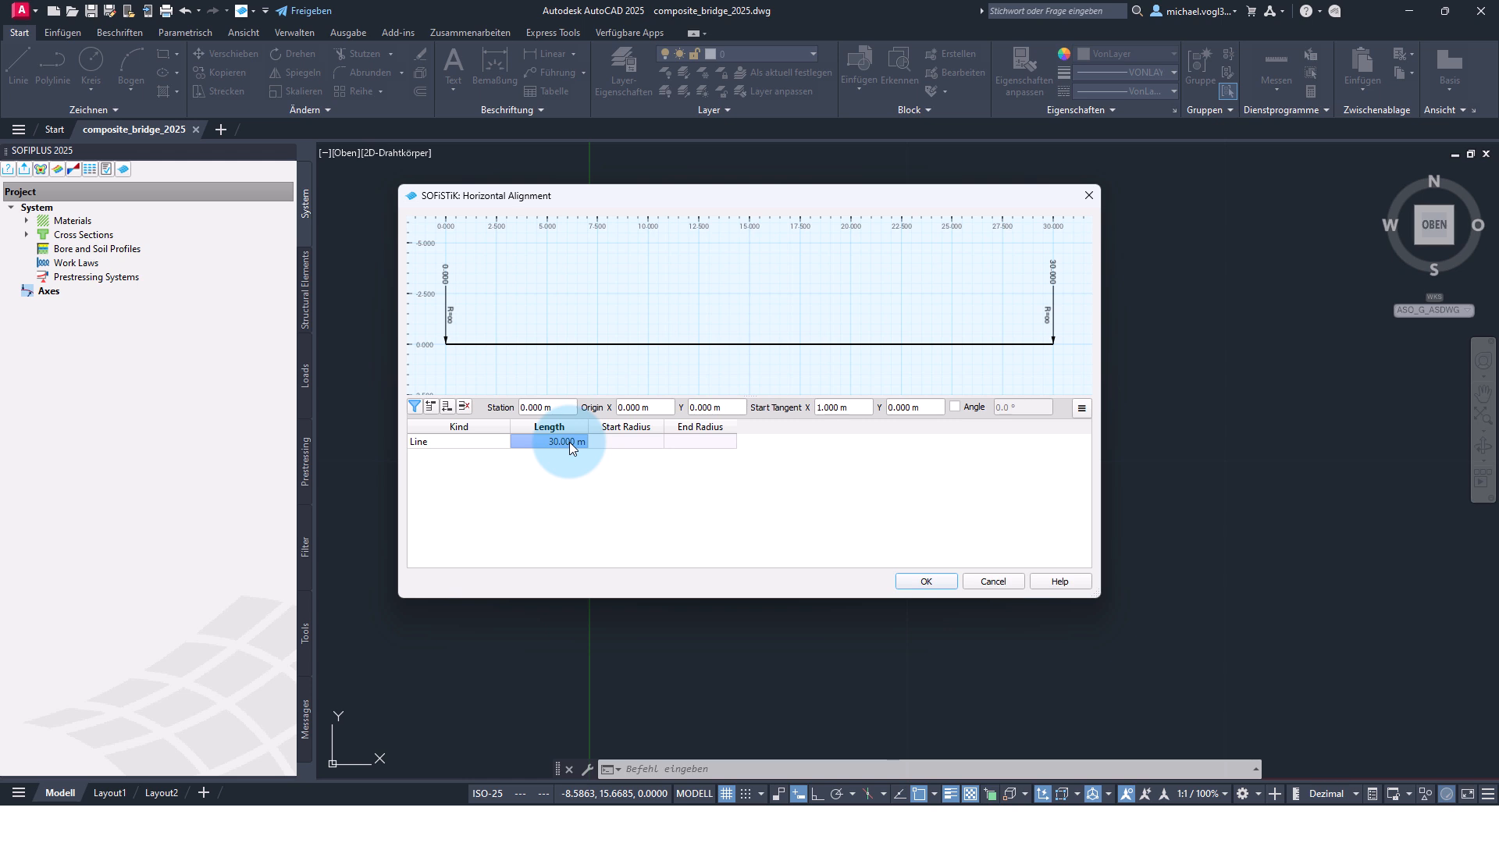
click(569, 442)
text(50)
click(796, 531)
click(926, 581)
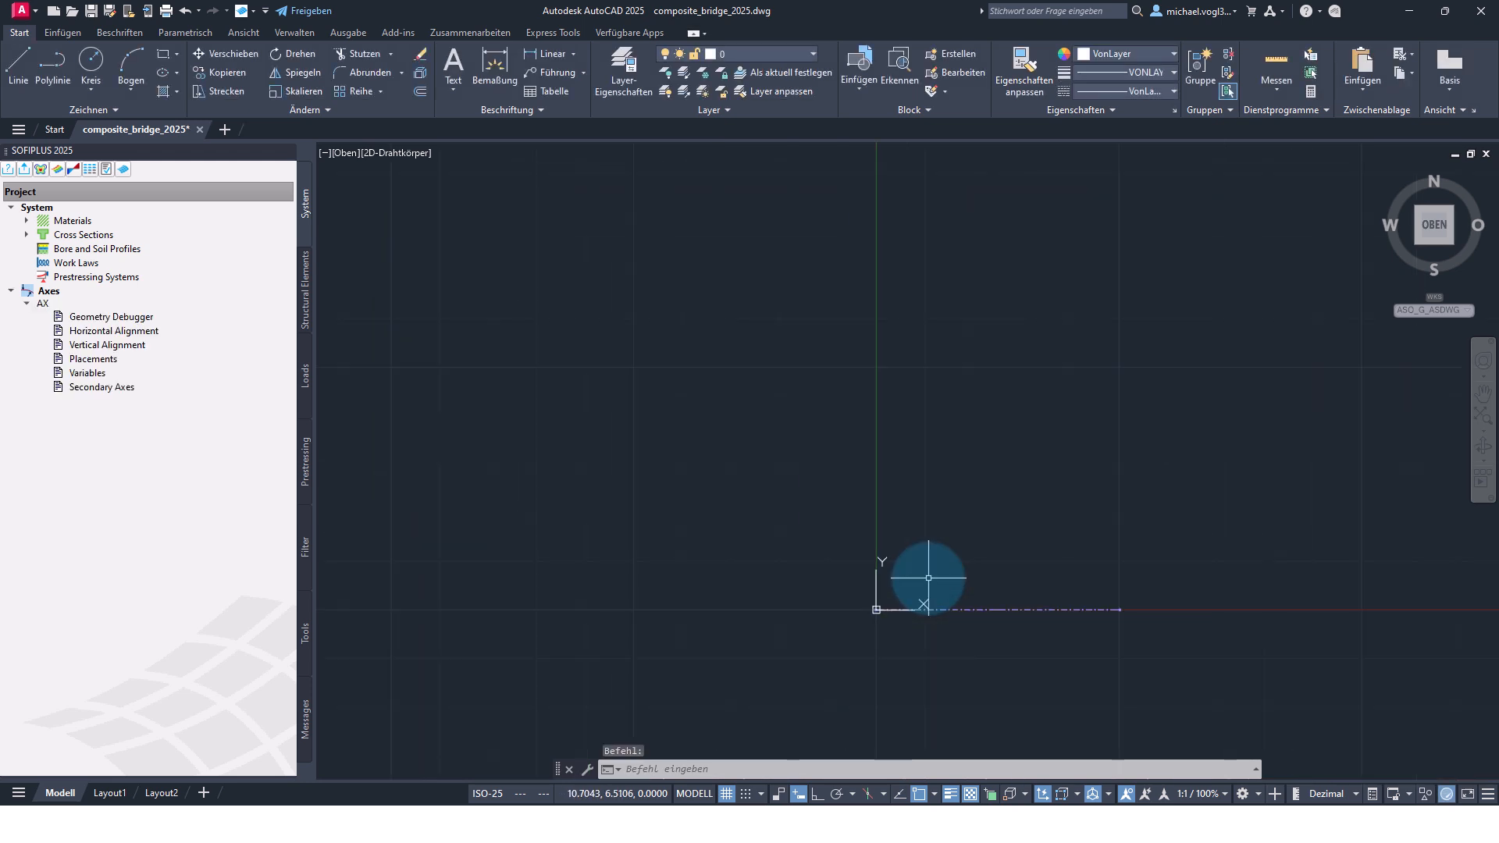
Create secondary axis A of axis AX by offset, with a Y offset of -3 m.
middle_drag(1002, 638, 765, 542)
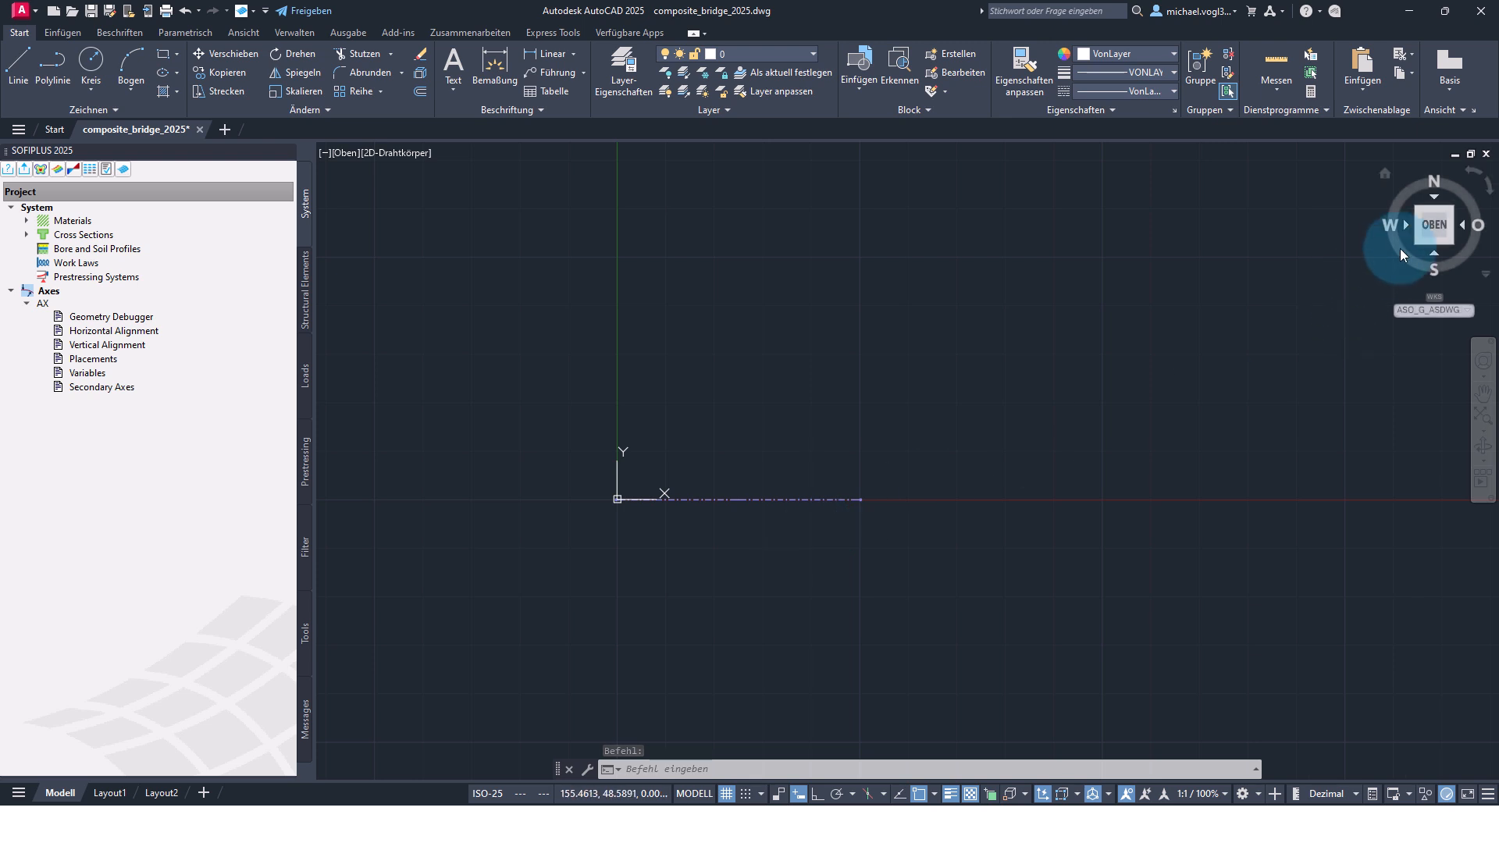
drag(1483, 194, 1487, 153)
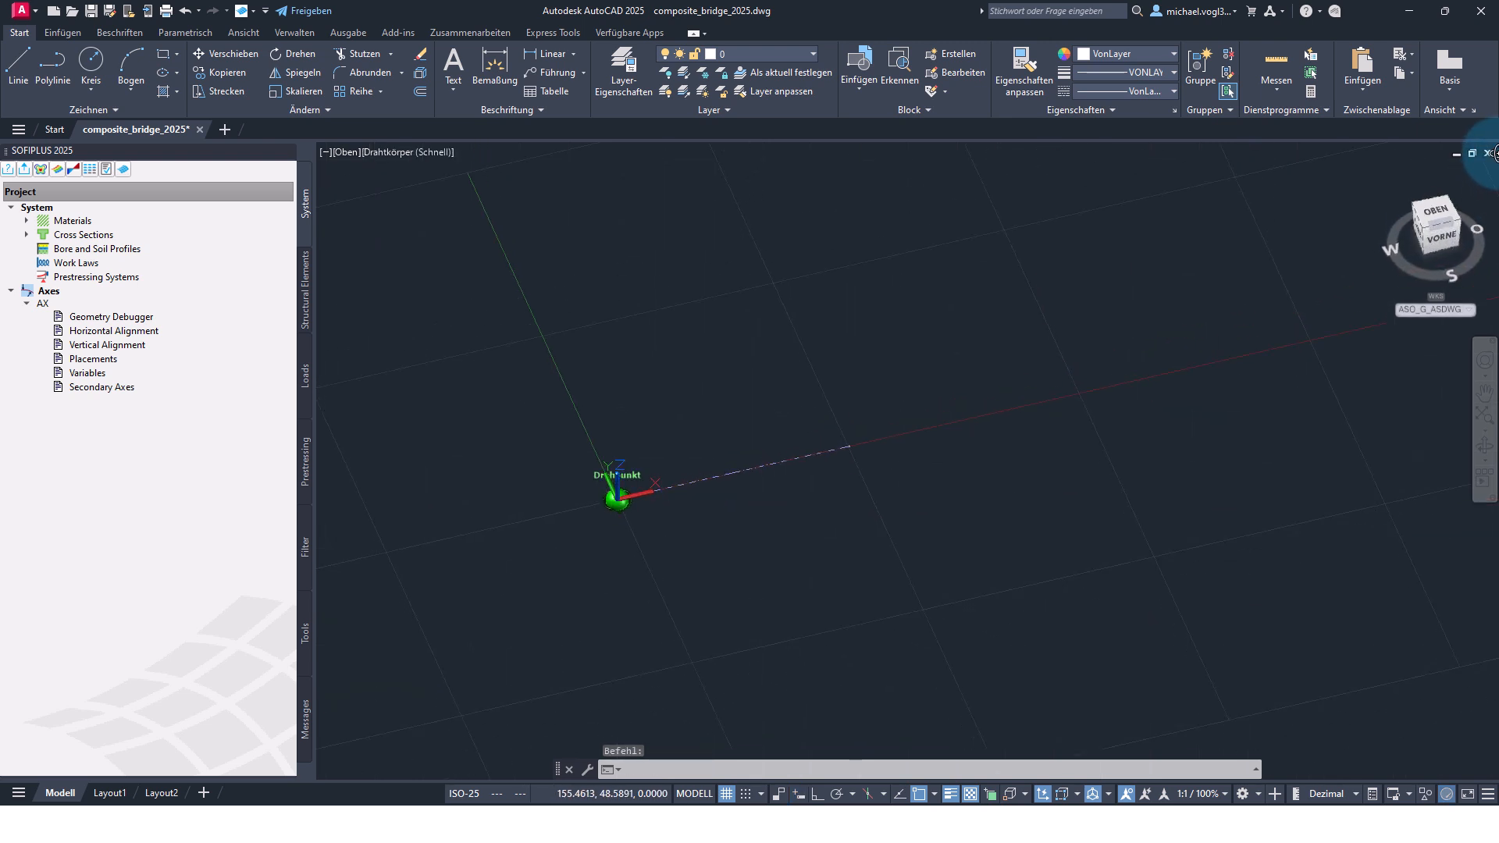
scroll(702, 529, up, 4)
middle_drag(668, 454, 776, 517)
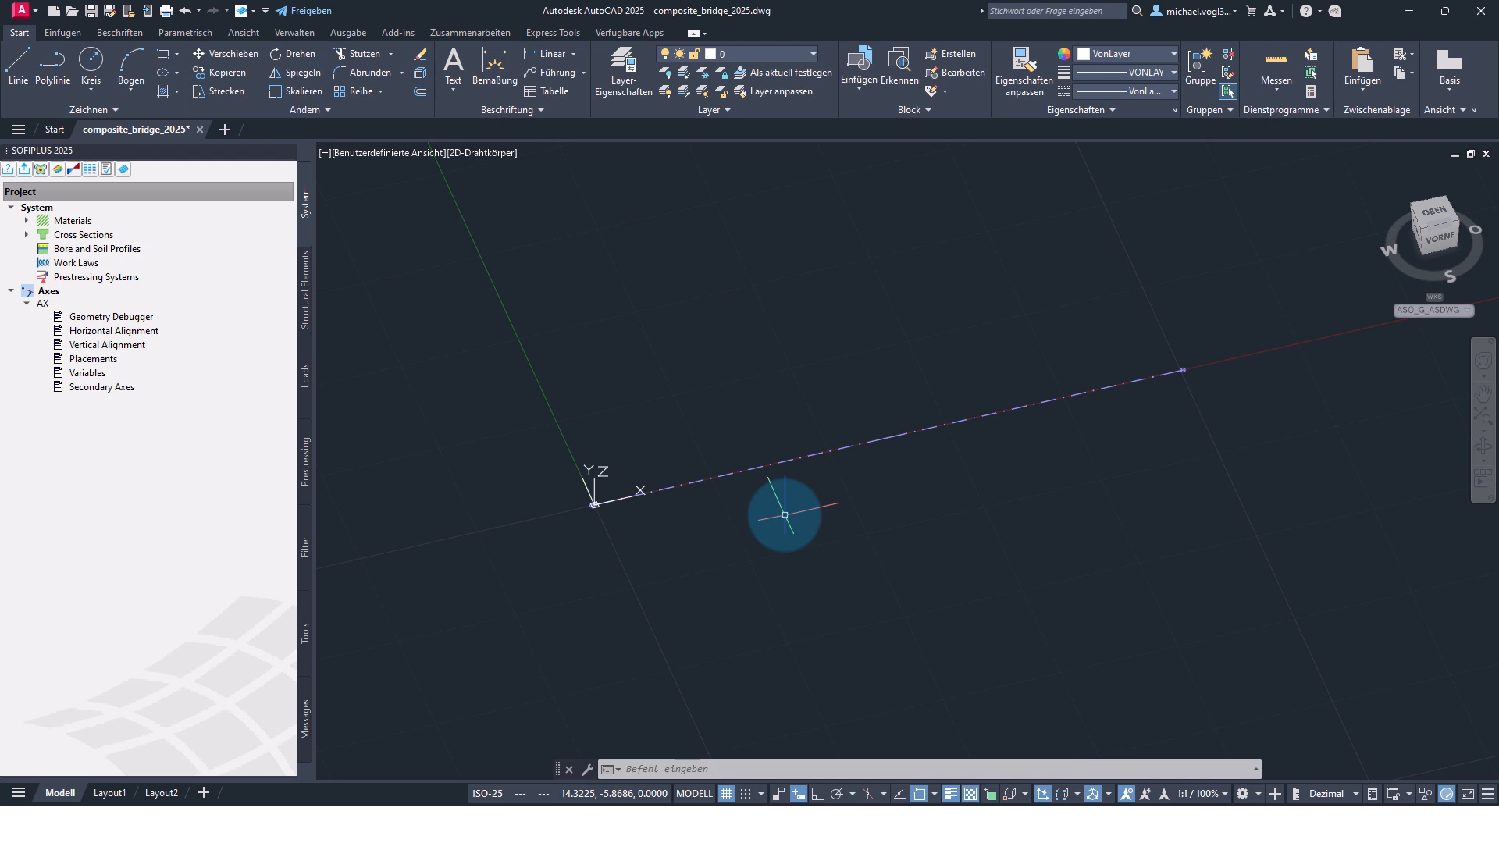
right_click(84, 391)
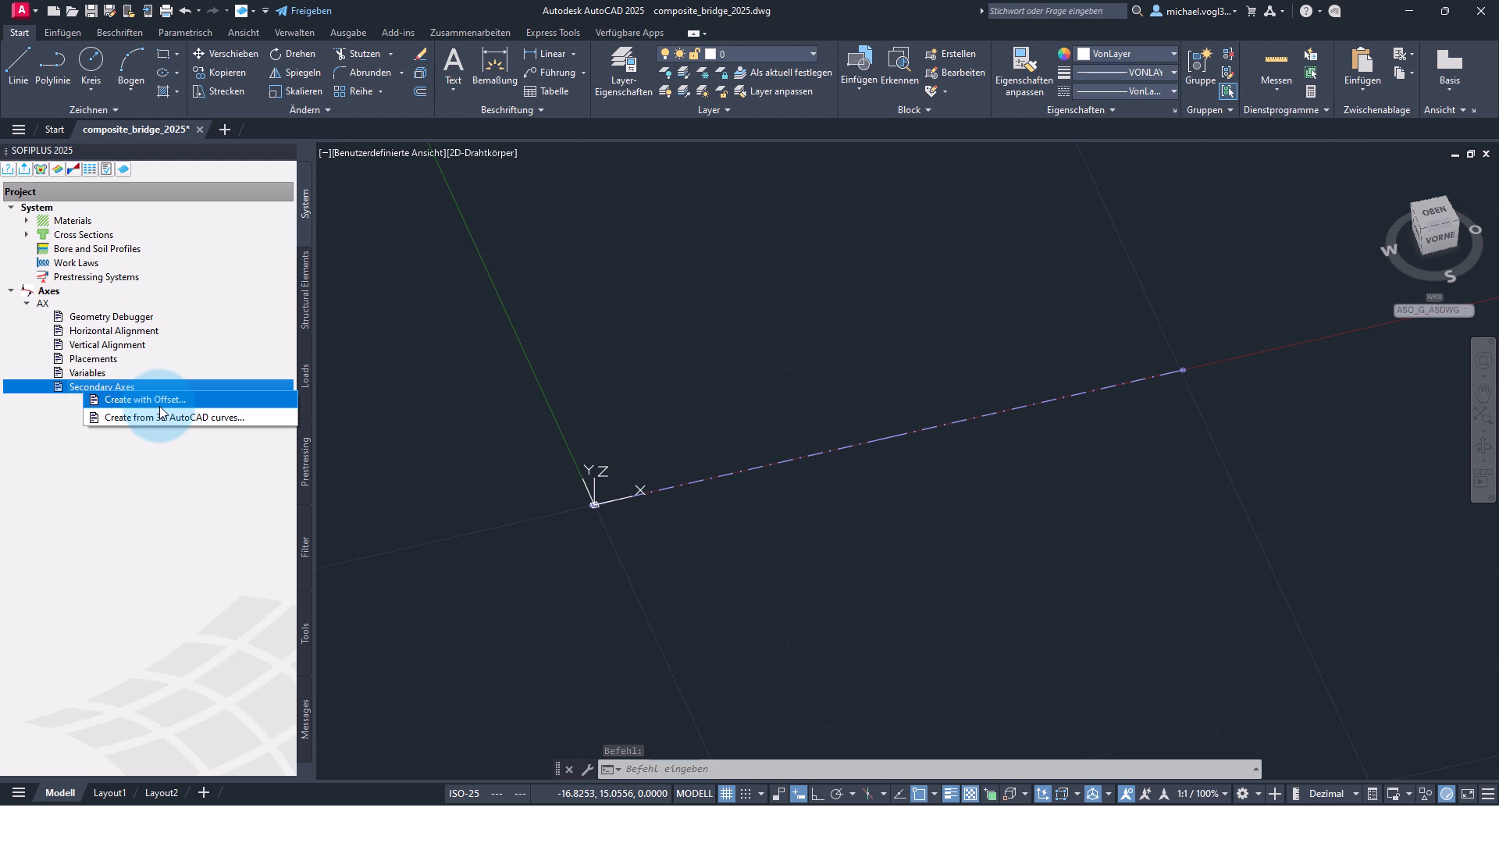
click(159, 399)
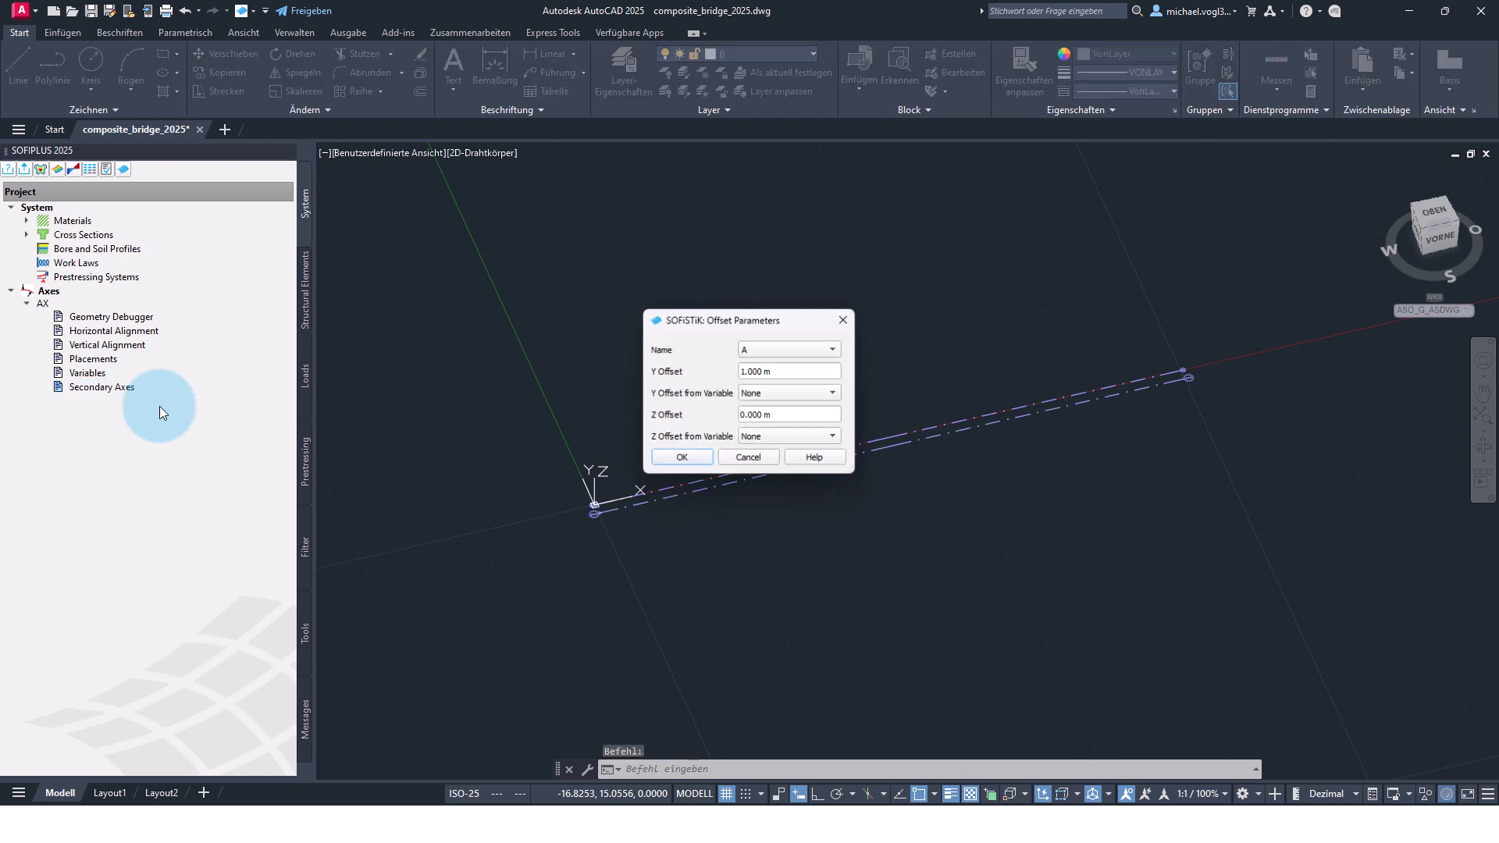
drag(771, 369, 733, 369)
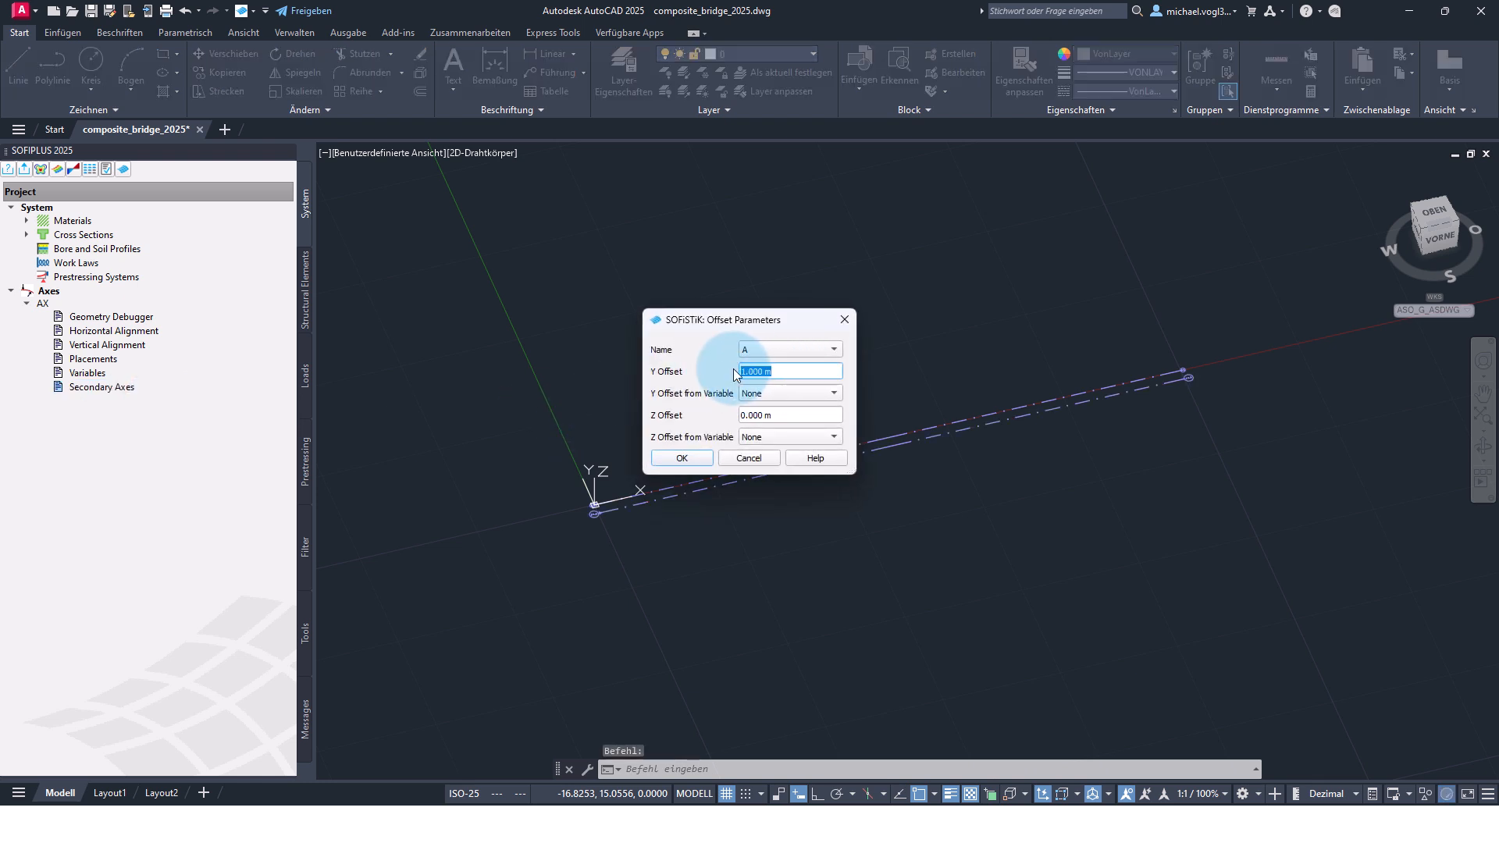
text(-3)
click(681, 459)
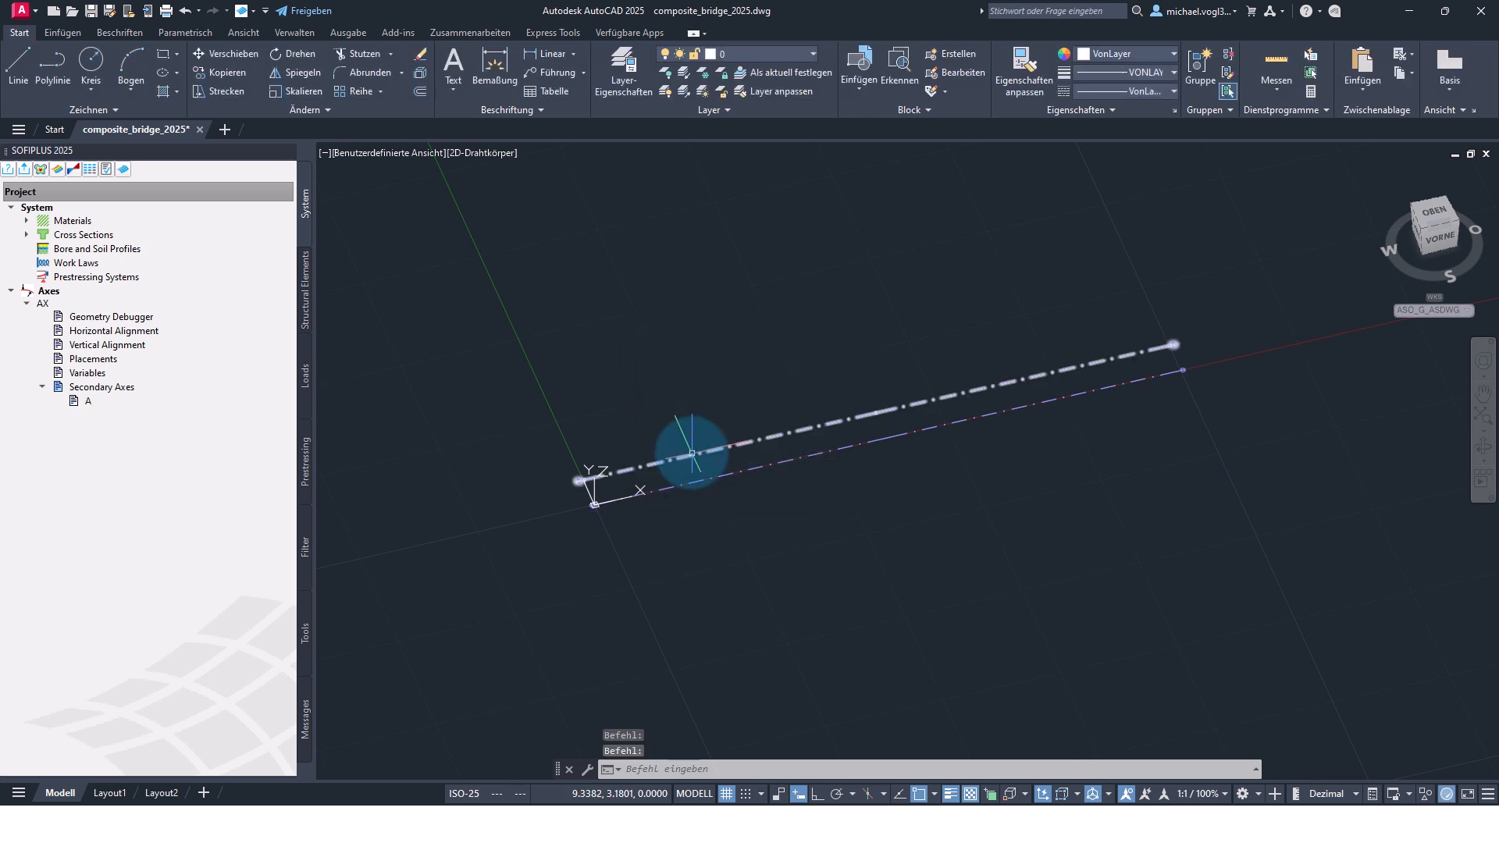
Create secondary axis B of axis AX by offset, with a Y offset of -1.5 m.
right_click(114, 390)
click(197, 402)
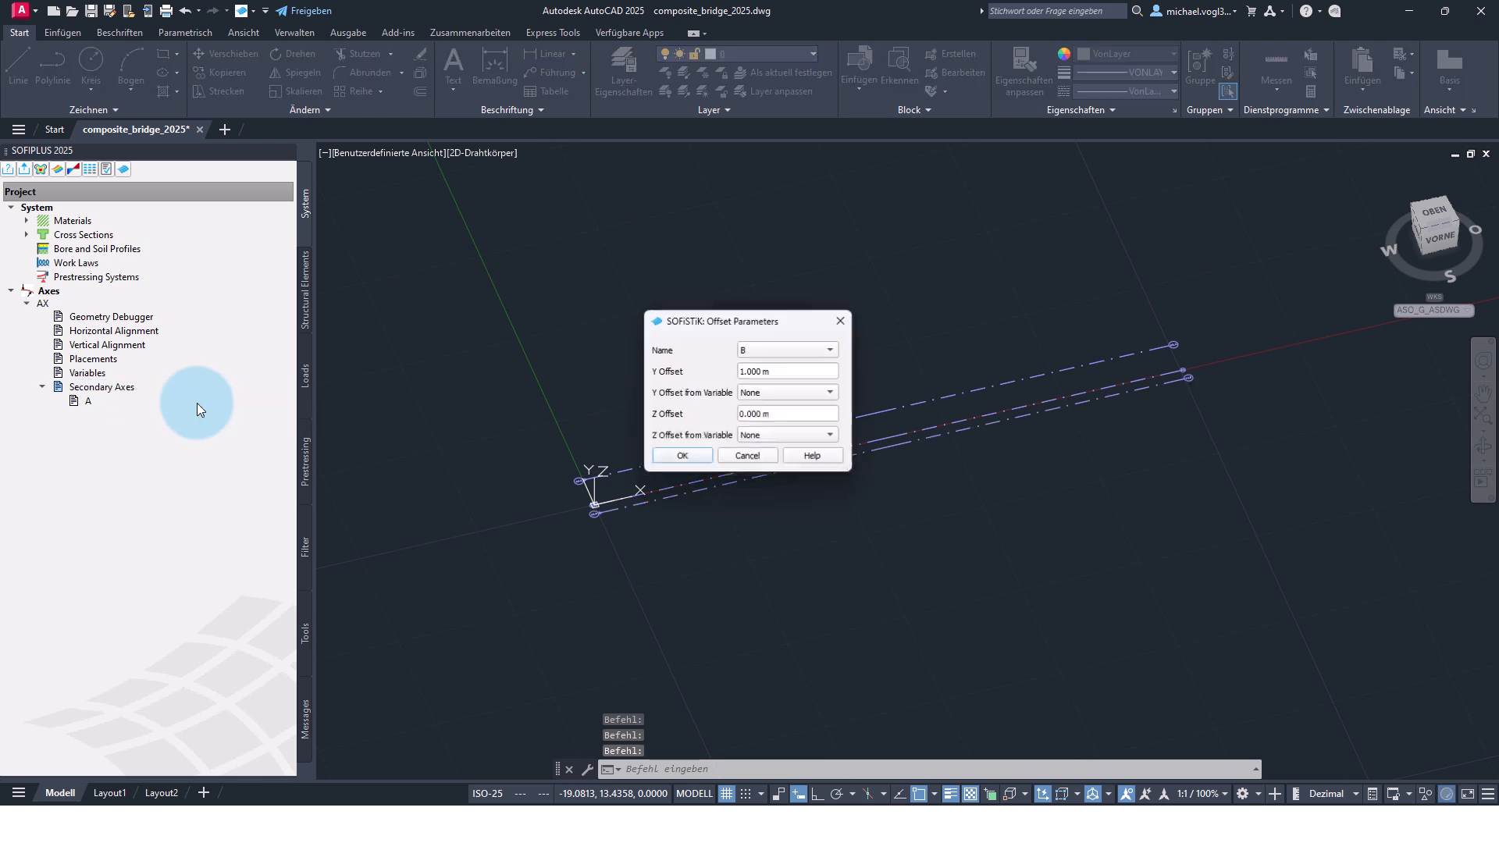
drag(756, 372, 728, 373)
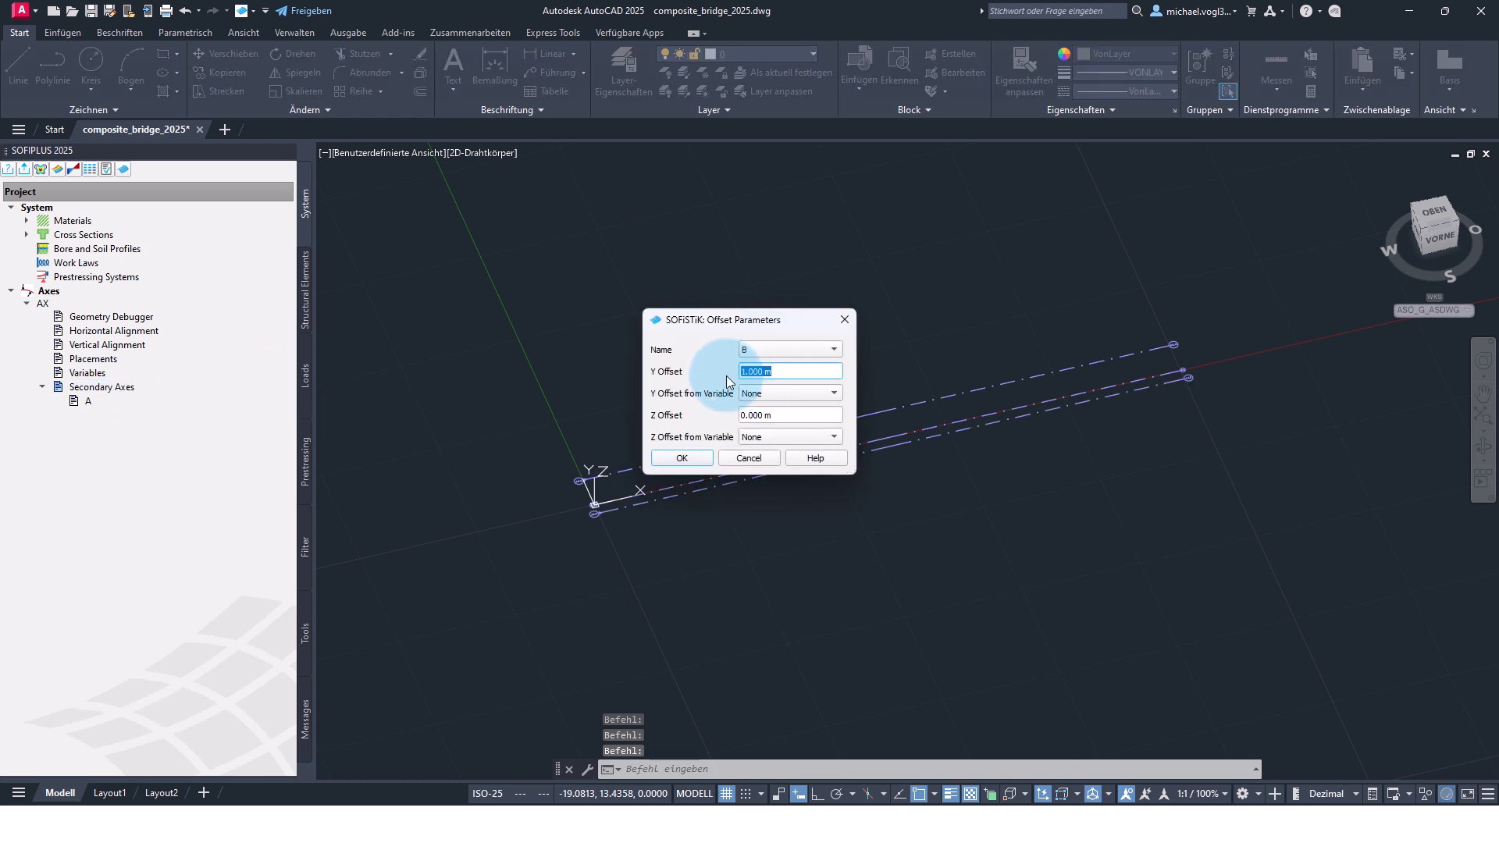
text(-1.5)
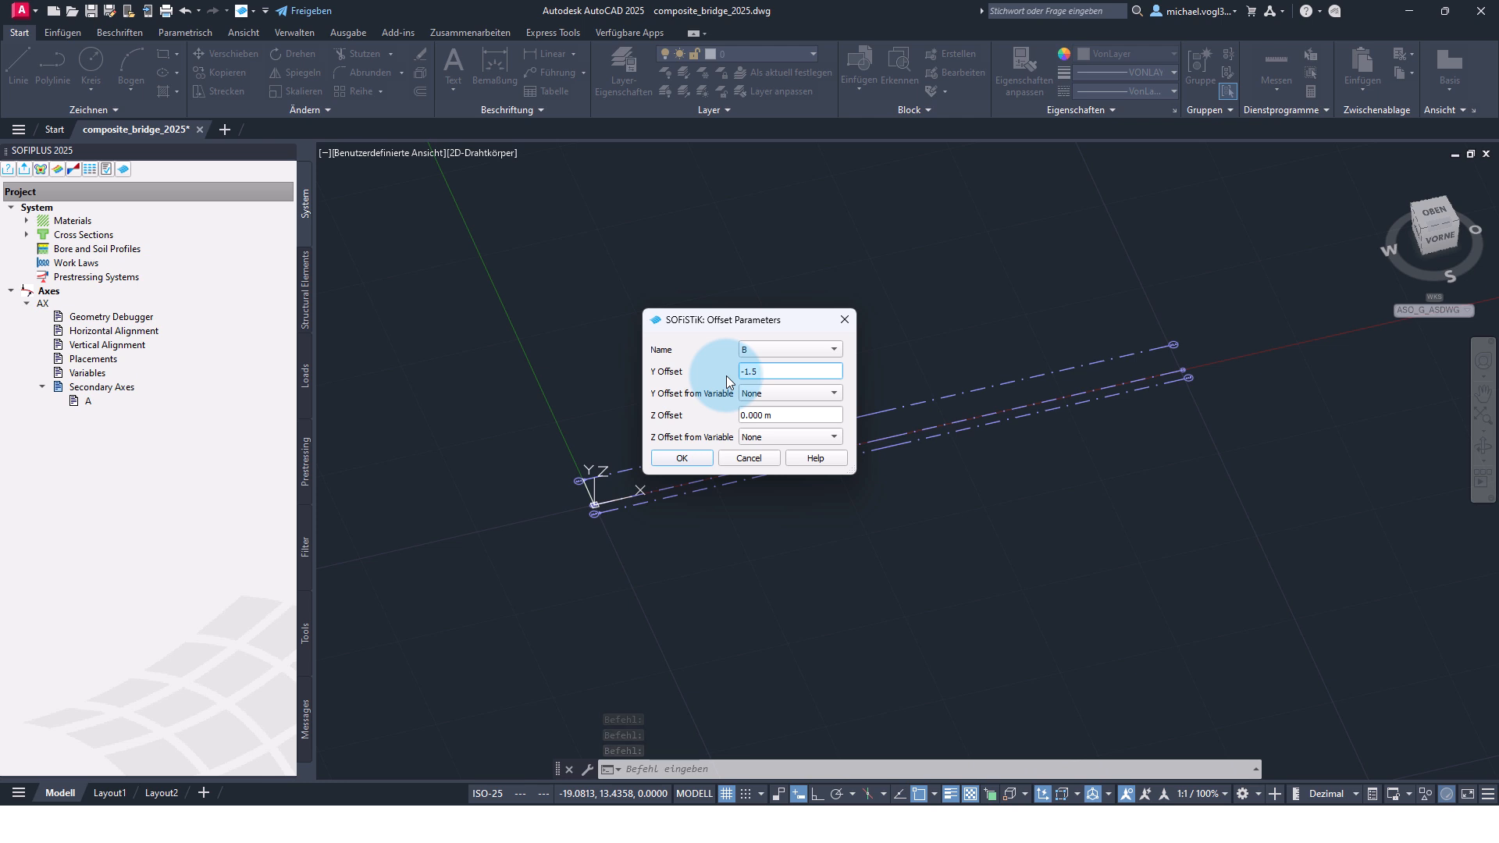
key(Return)
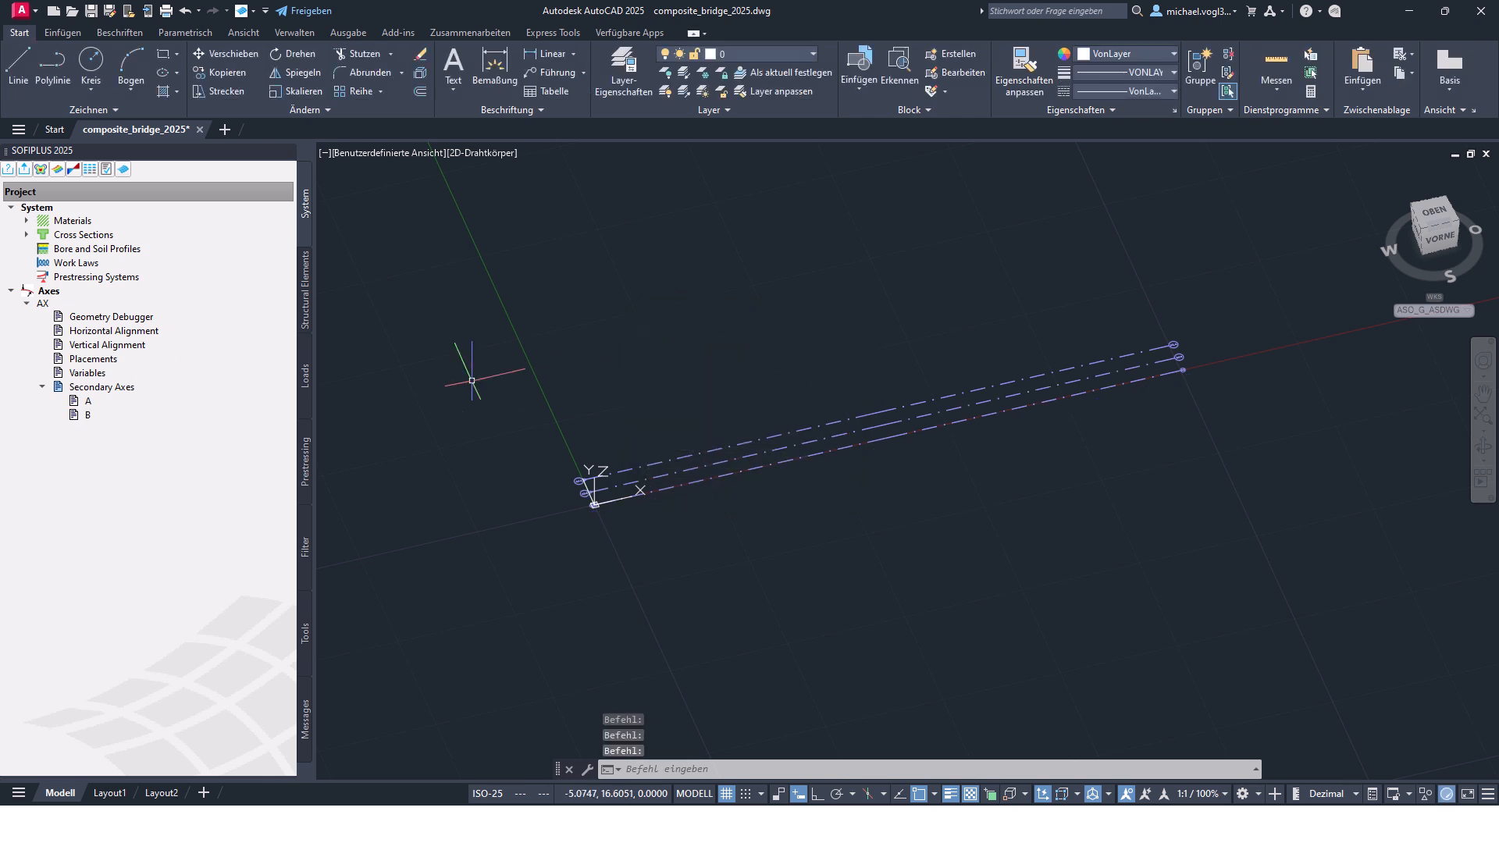
Create secondary axis C of axis AX by offset, with a Y offset of 1.5 m.
right_click(155, 386)
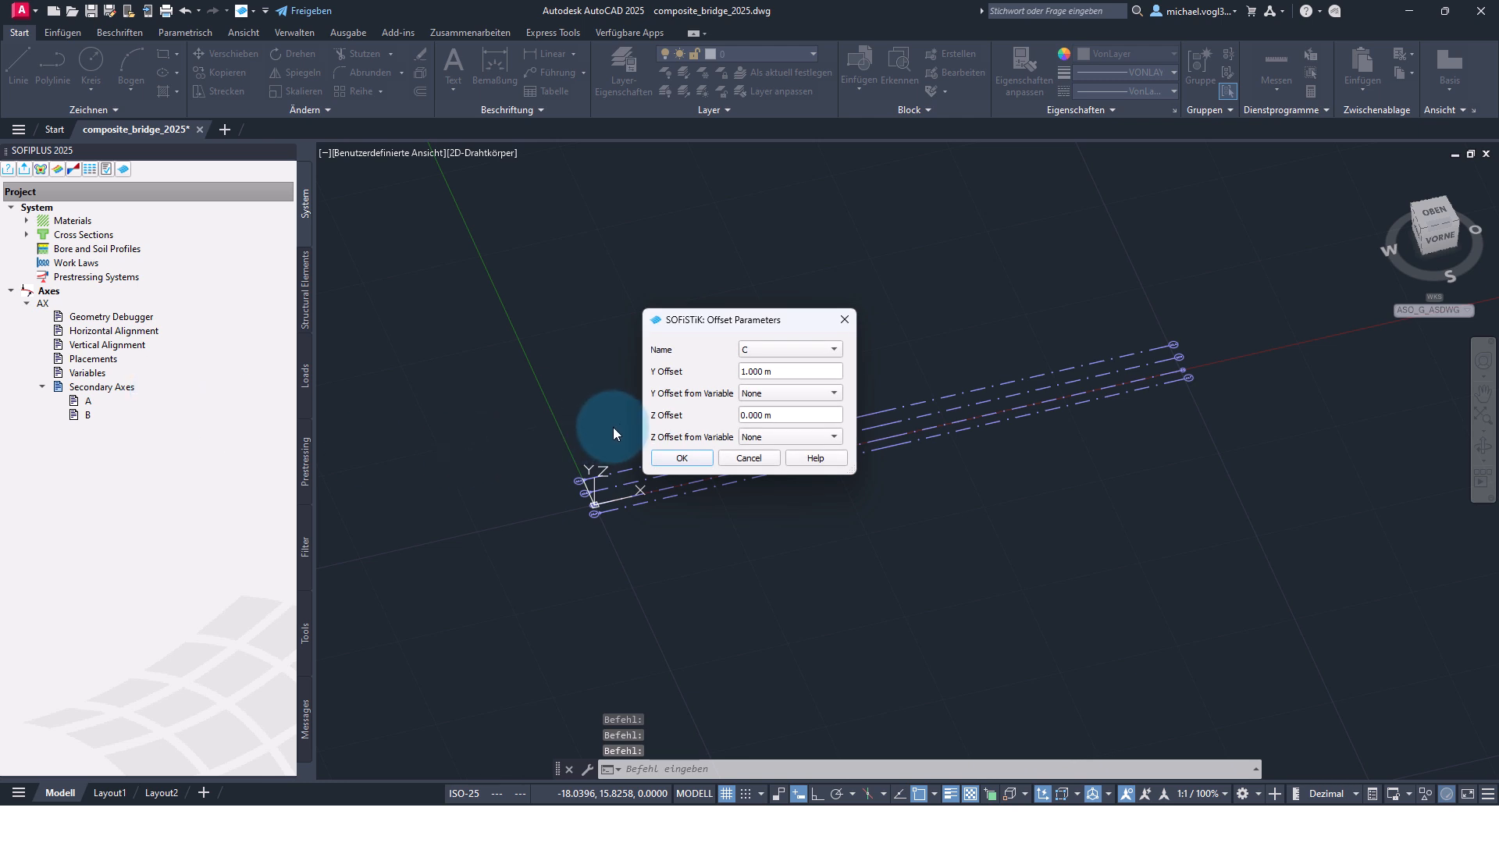
drag(772, 372, 736, 372)
text(1.5)
key(Return)
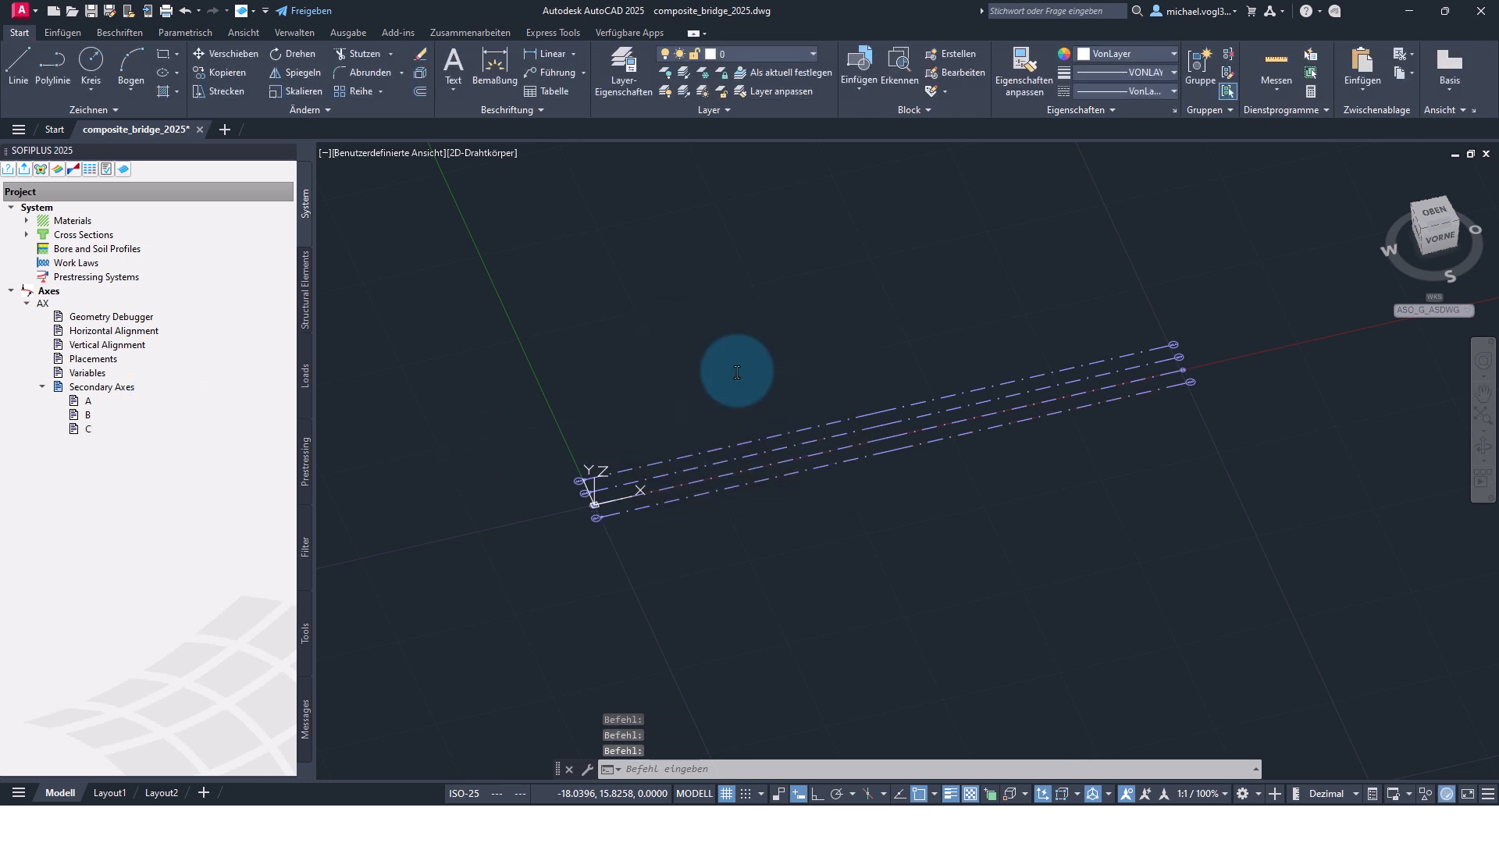
Create secondary axis D of axis AX by offset, with a Y offset of 3 m.
scroll(739, 372, up, 2)
right_click(125, 392)
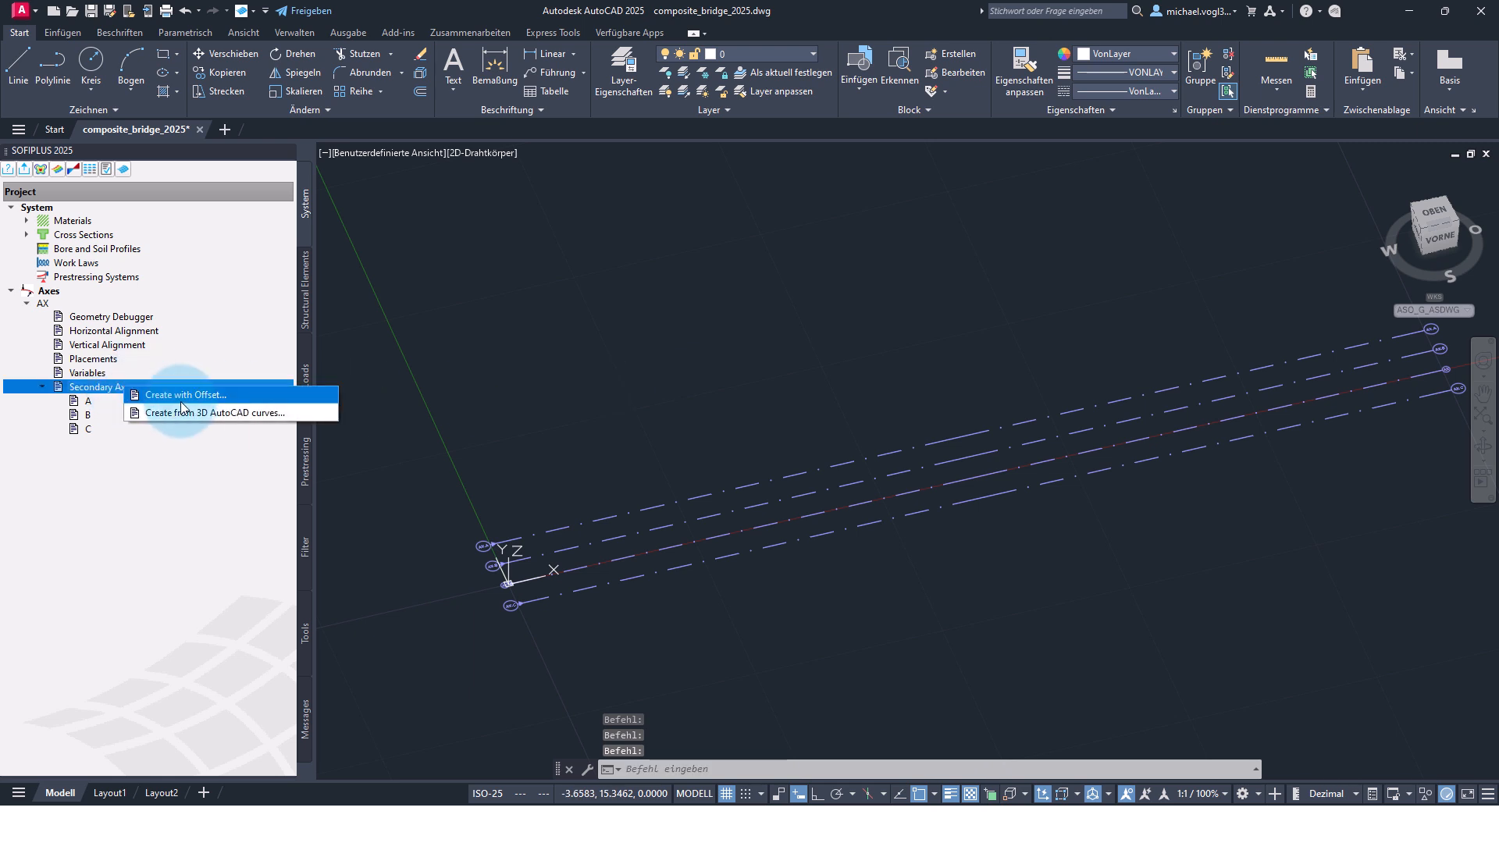
click(191, 392)
drag(788, 372, 735, 374)
text(3)
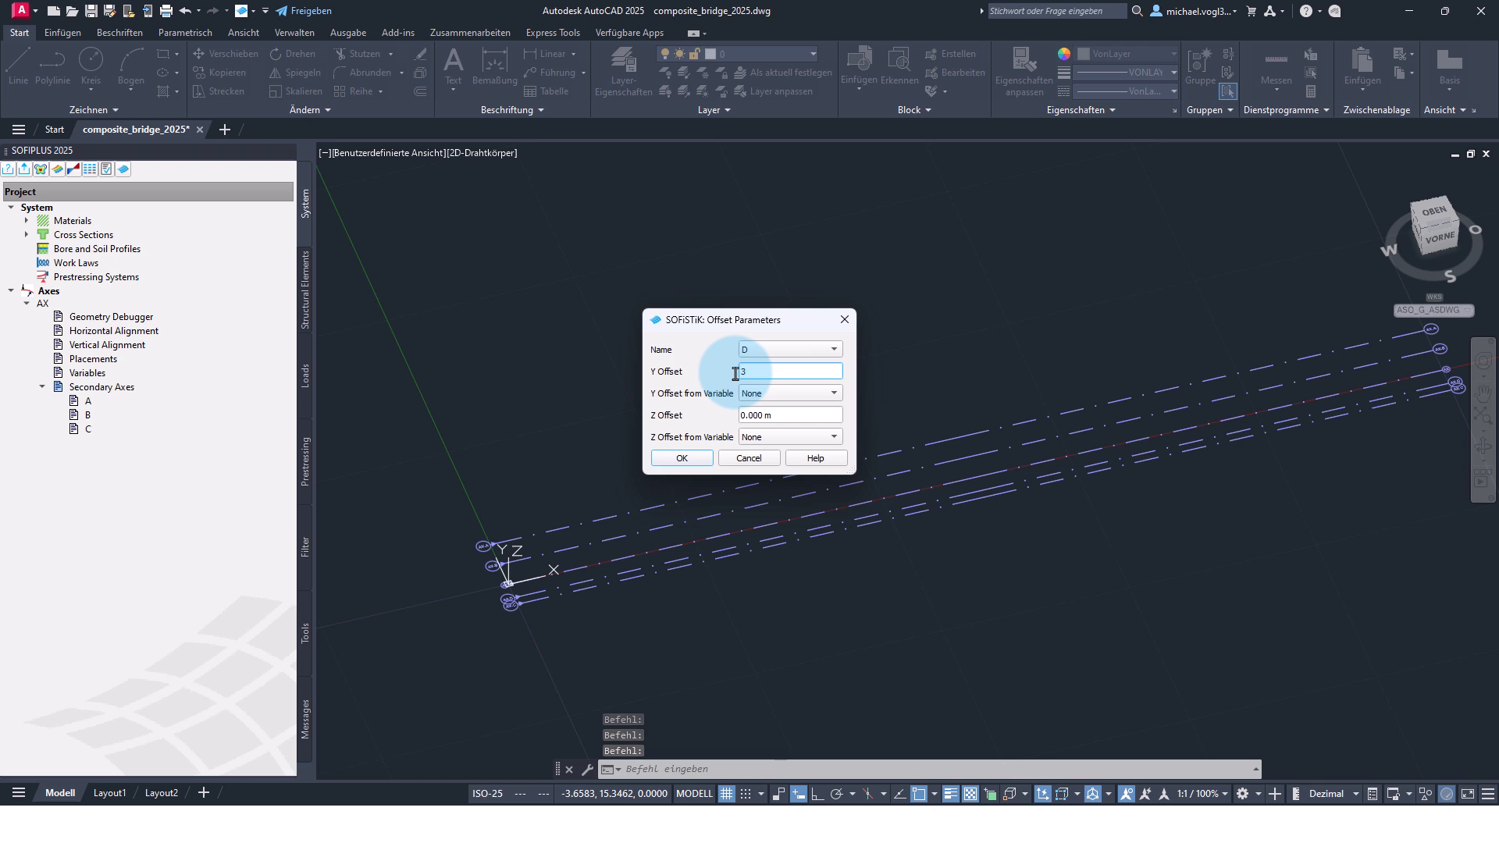
key(Return)
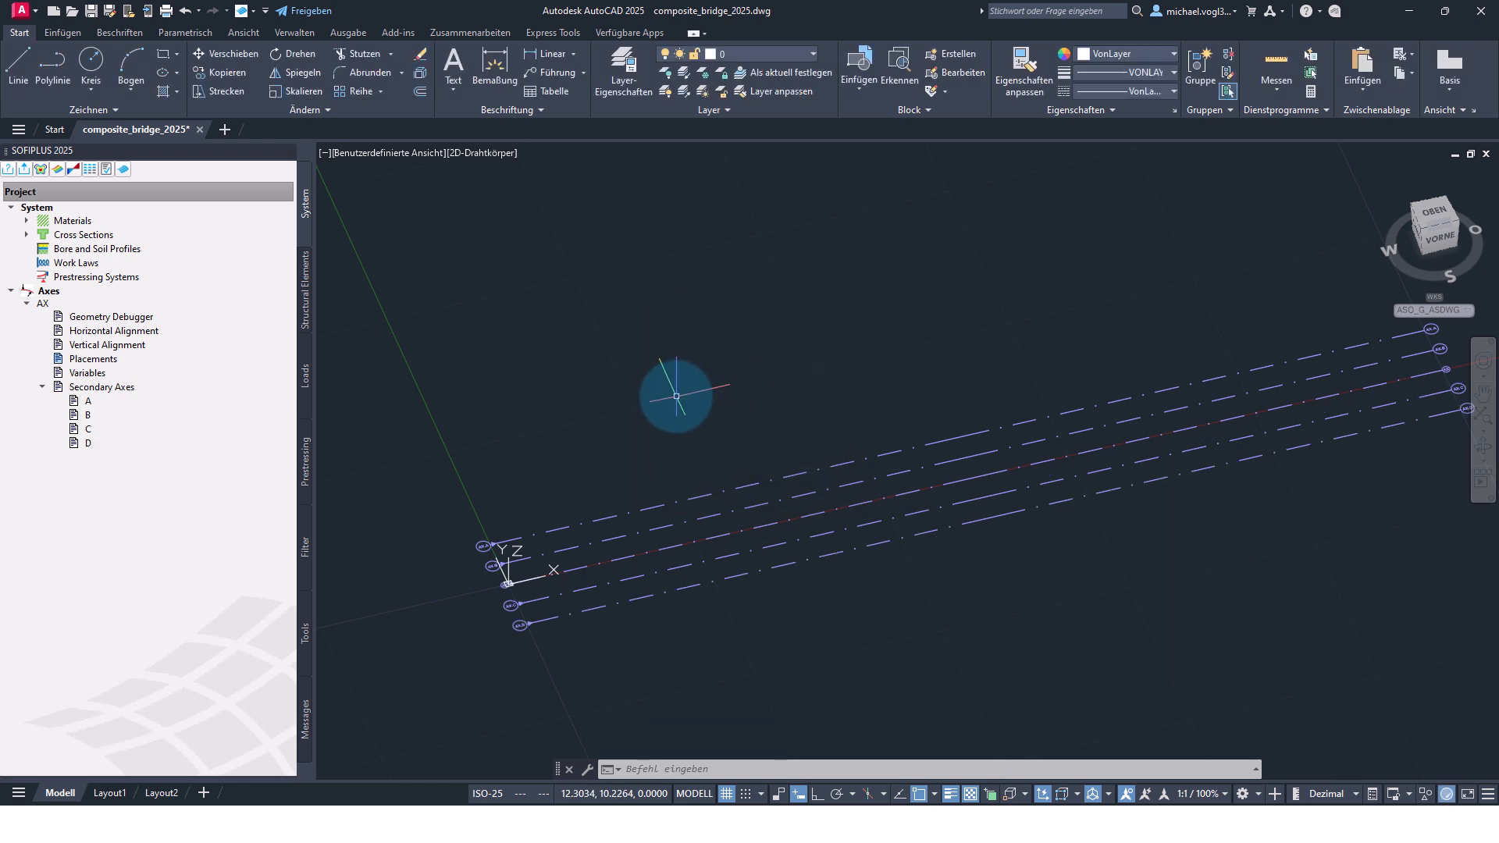
Move axis AX's end placement P2 to station 32 m and insert a support placement midway at 16 m.
click(106, 362)
click(107, 361)
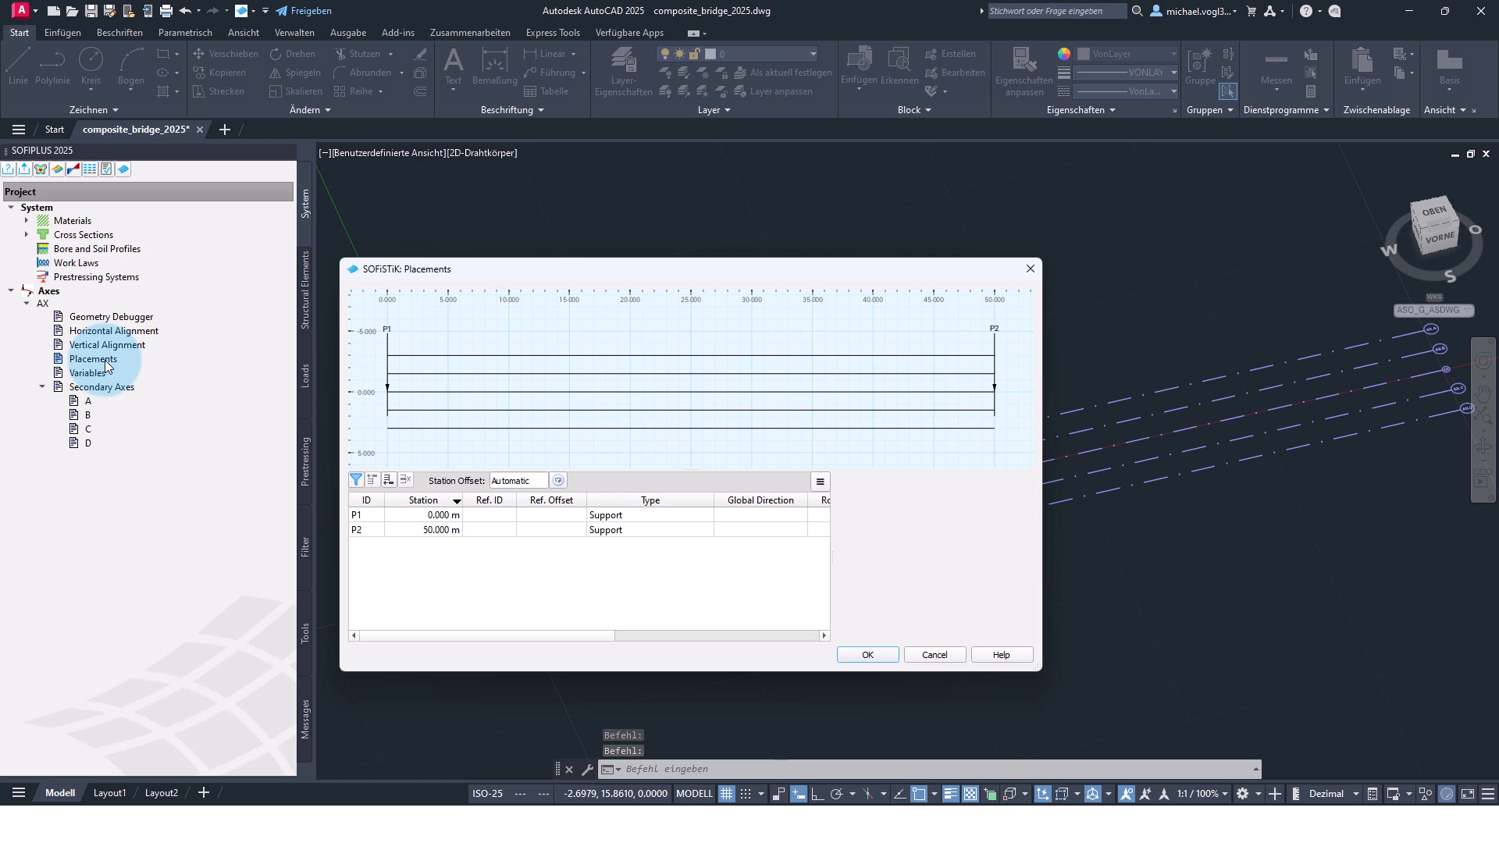
click(439, 516)
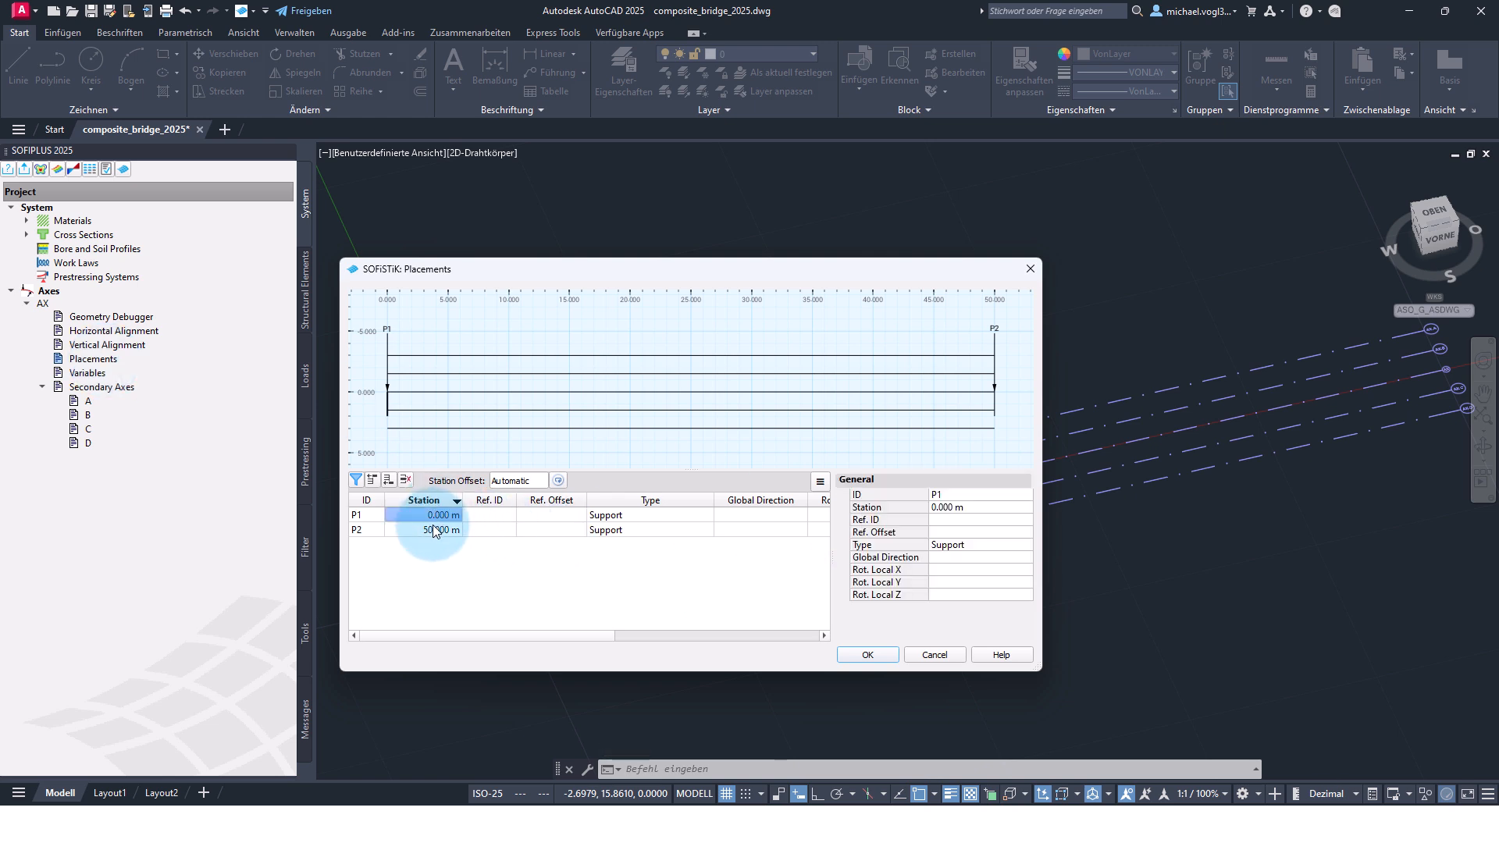
double_click(434, 530)
text(32)
click(461, 579)
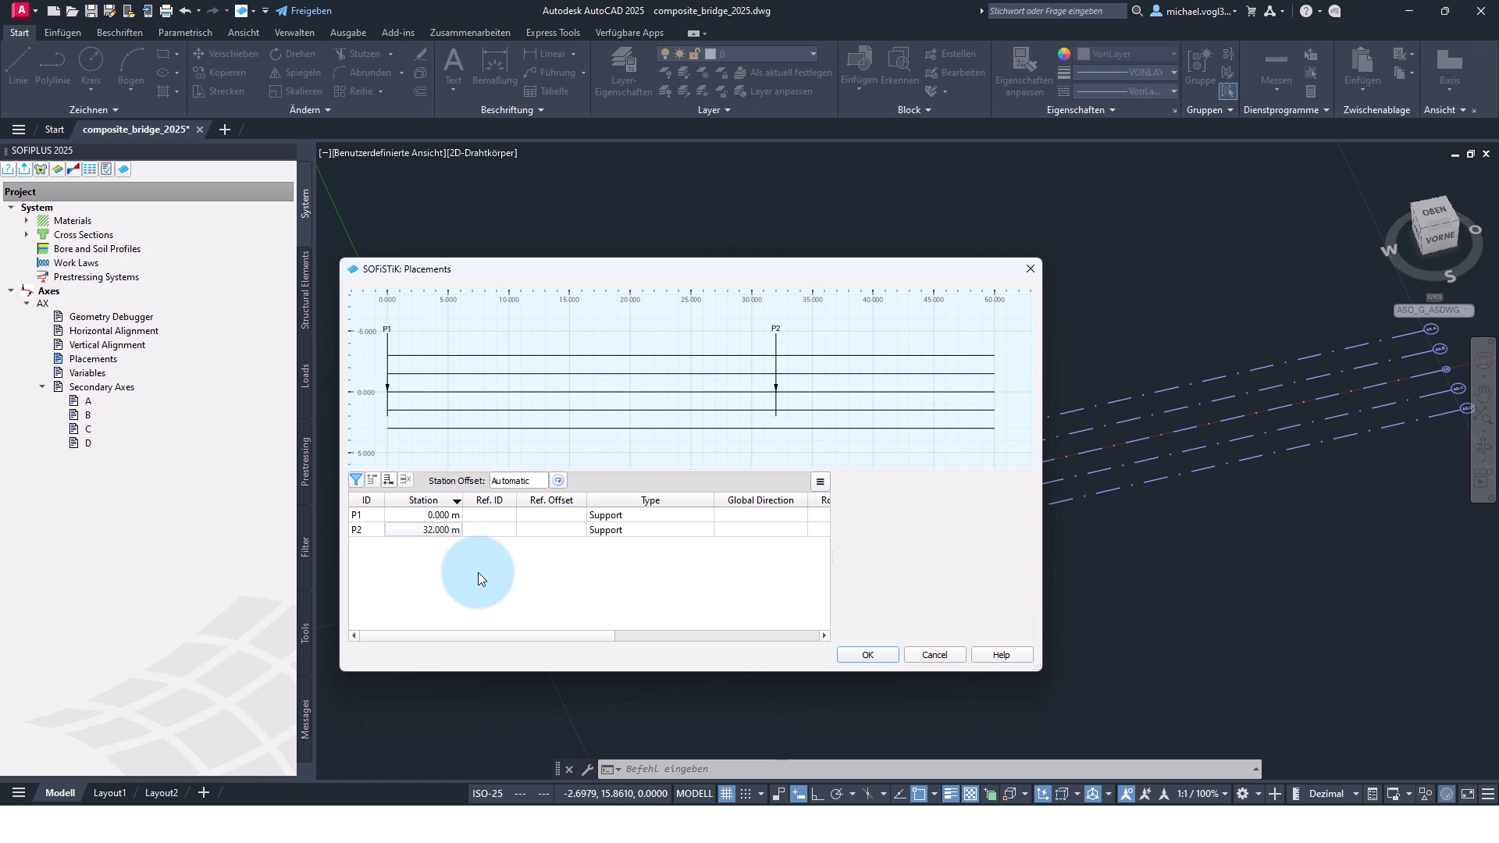
click(441, 509)
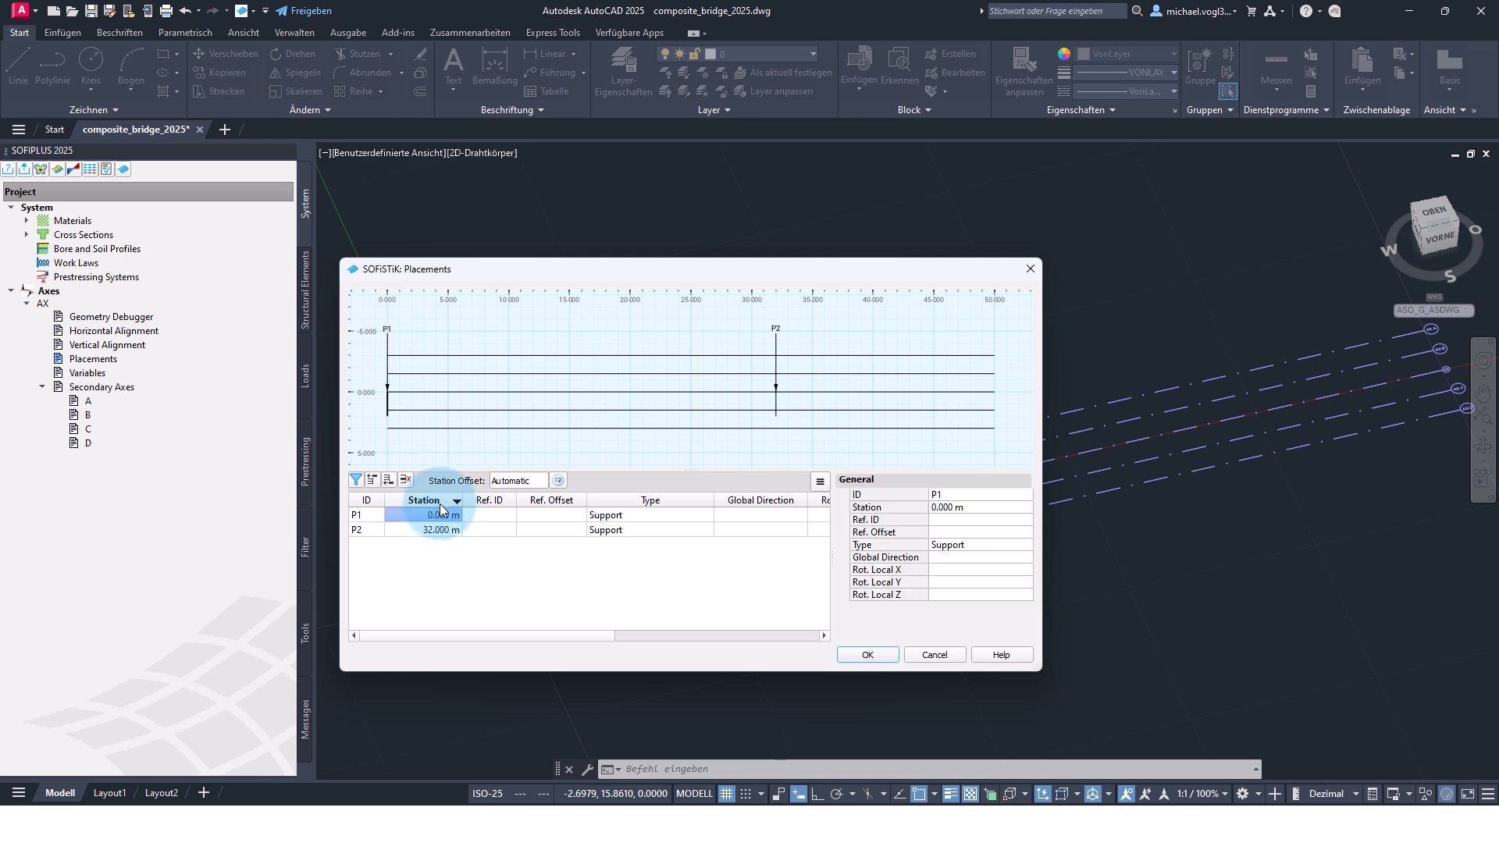
click(388, 480)
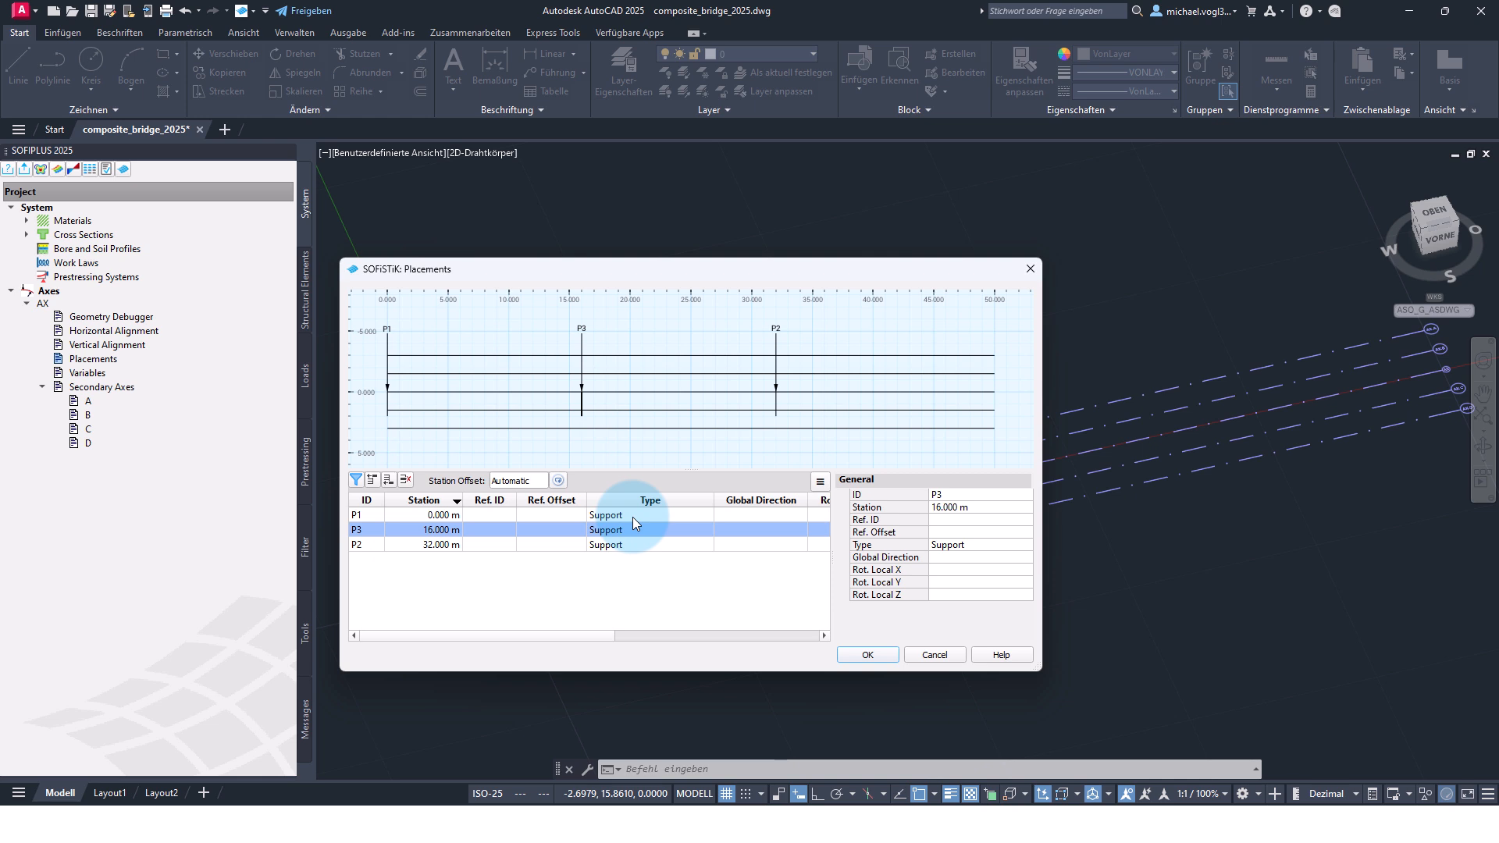
Insert a support placement between stations 0 m and 16 m and set its station to 13.6 m.
click(421, 514)
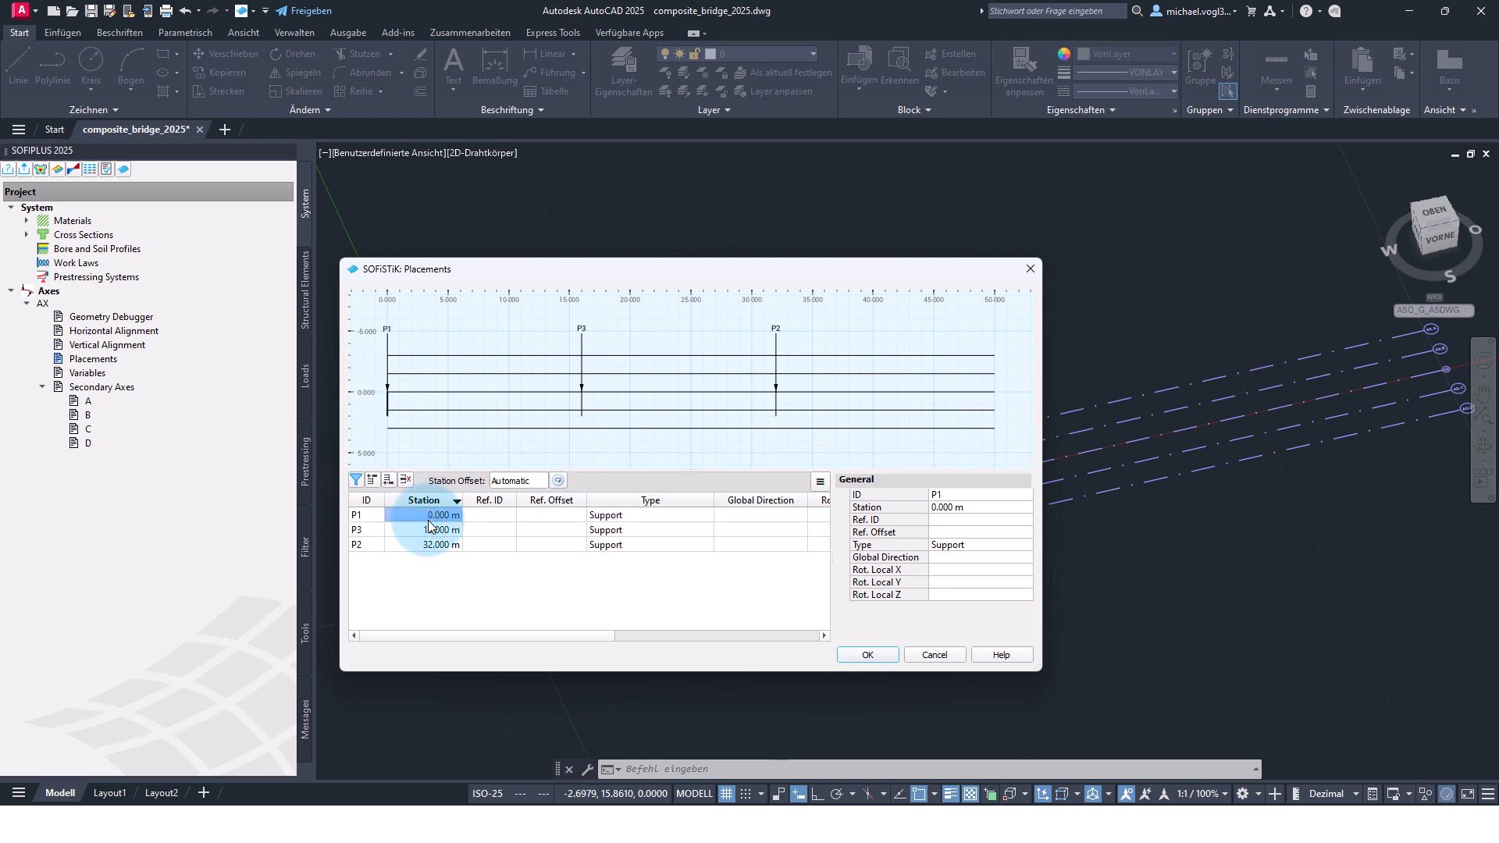
click(388, 479)
click(428, 530)
text(13)
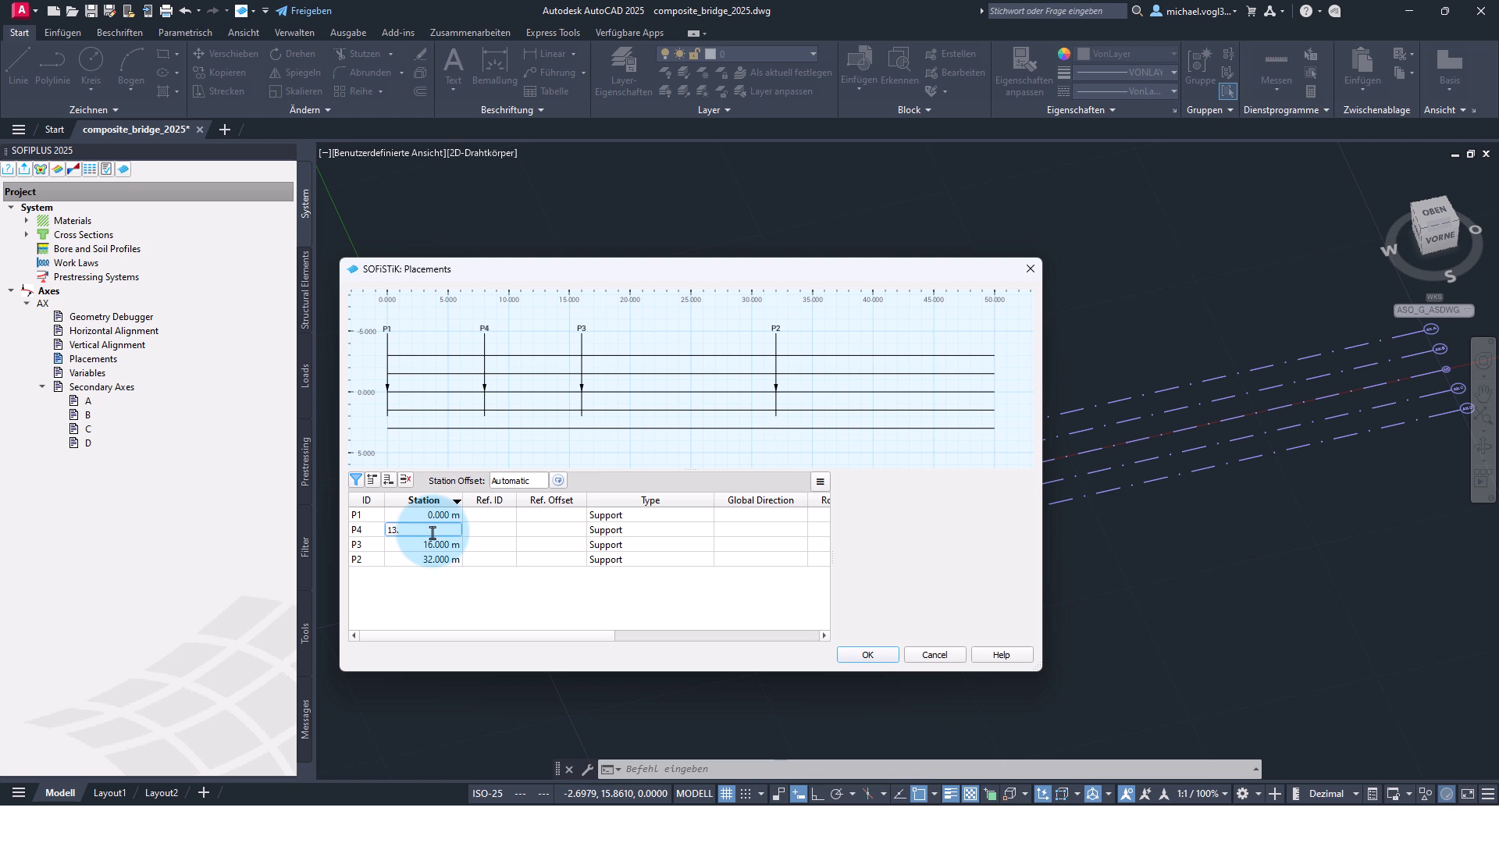
text(.6)
key(Return)
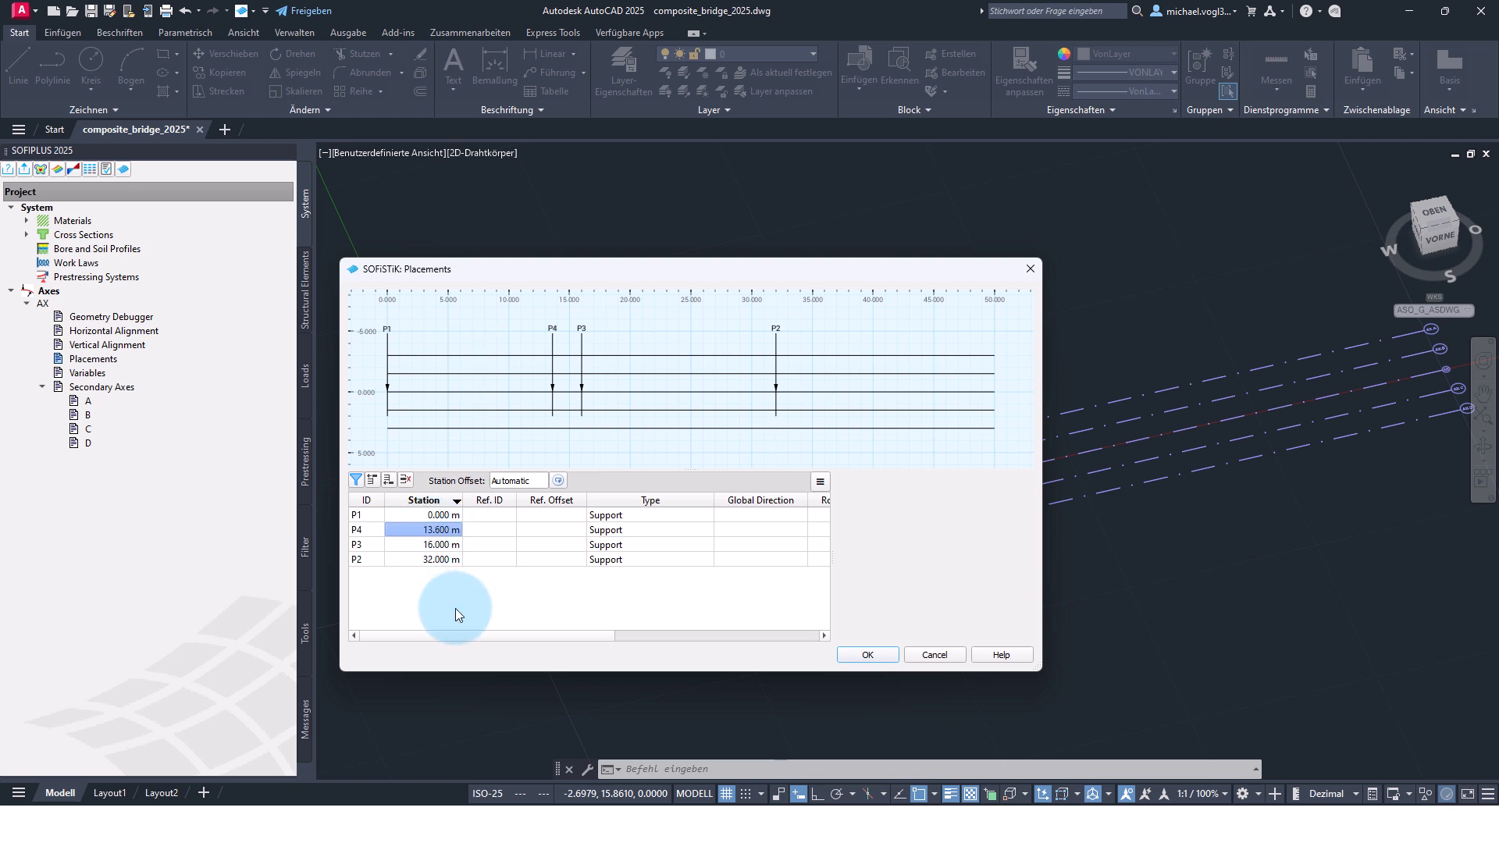
Insert a support placement between stations 16 m and 32 m at station 18.4 m and accept the placements of axis AX.
click(388, 481)
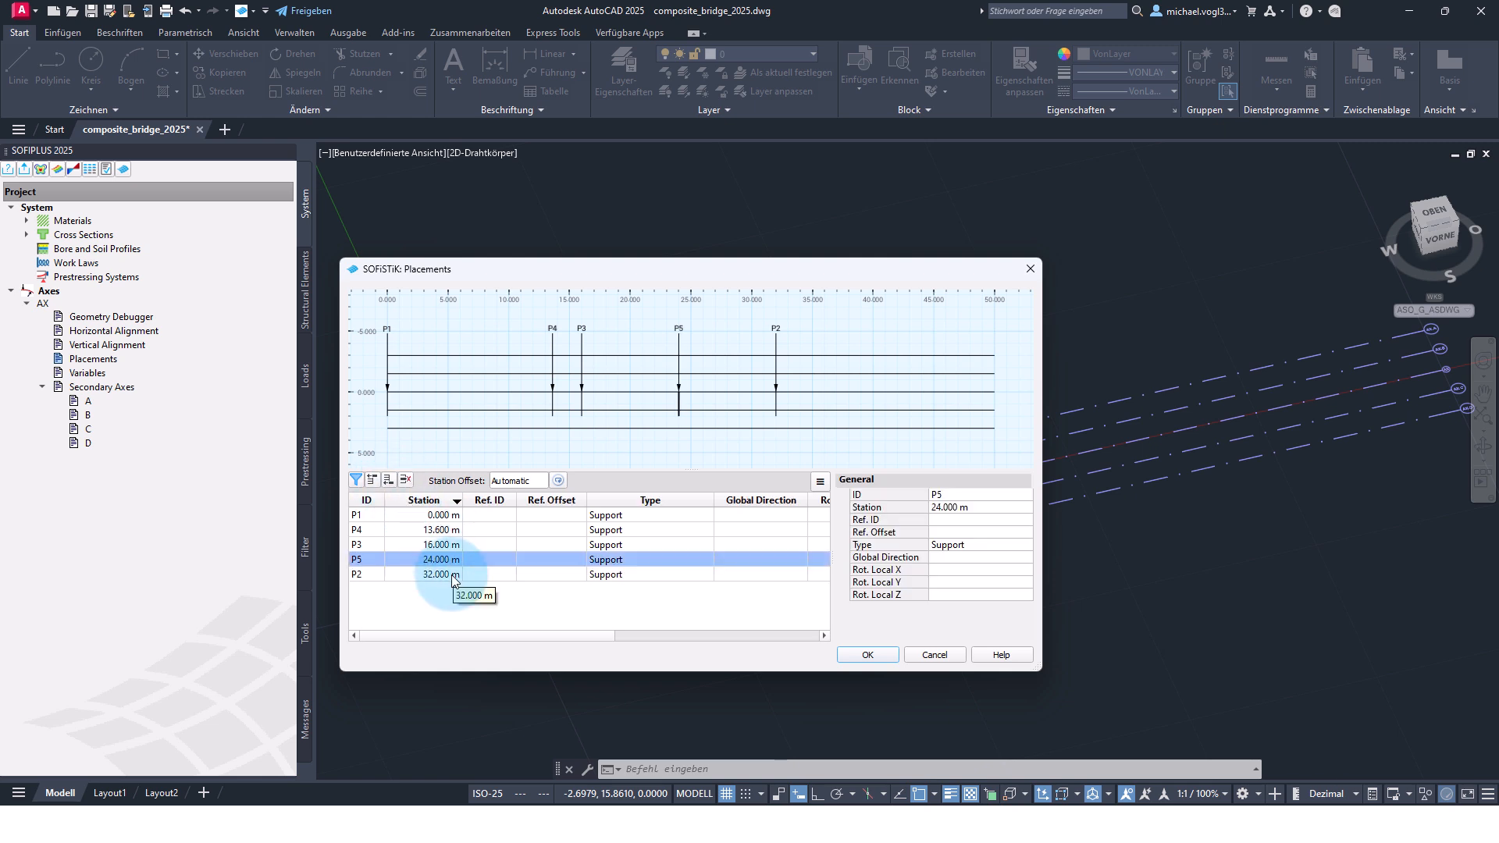
click(457, 560)
text(18.4)
click(472, 598)
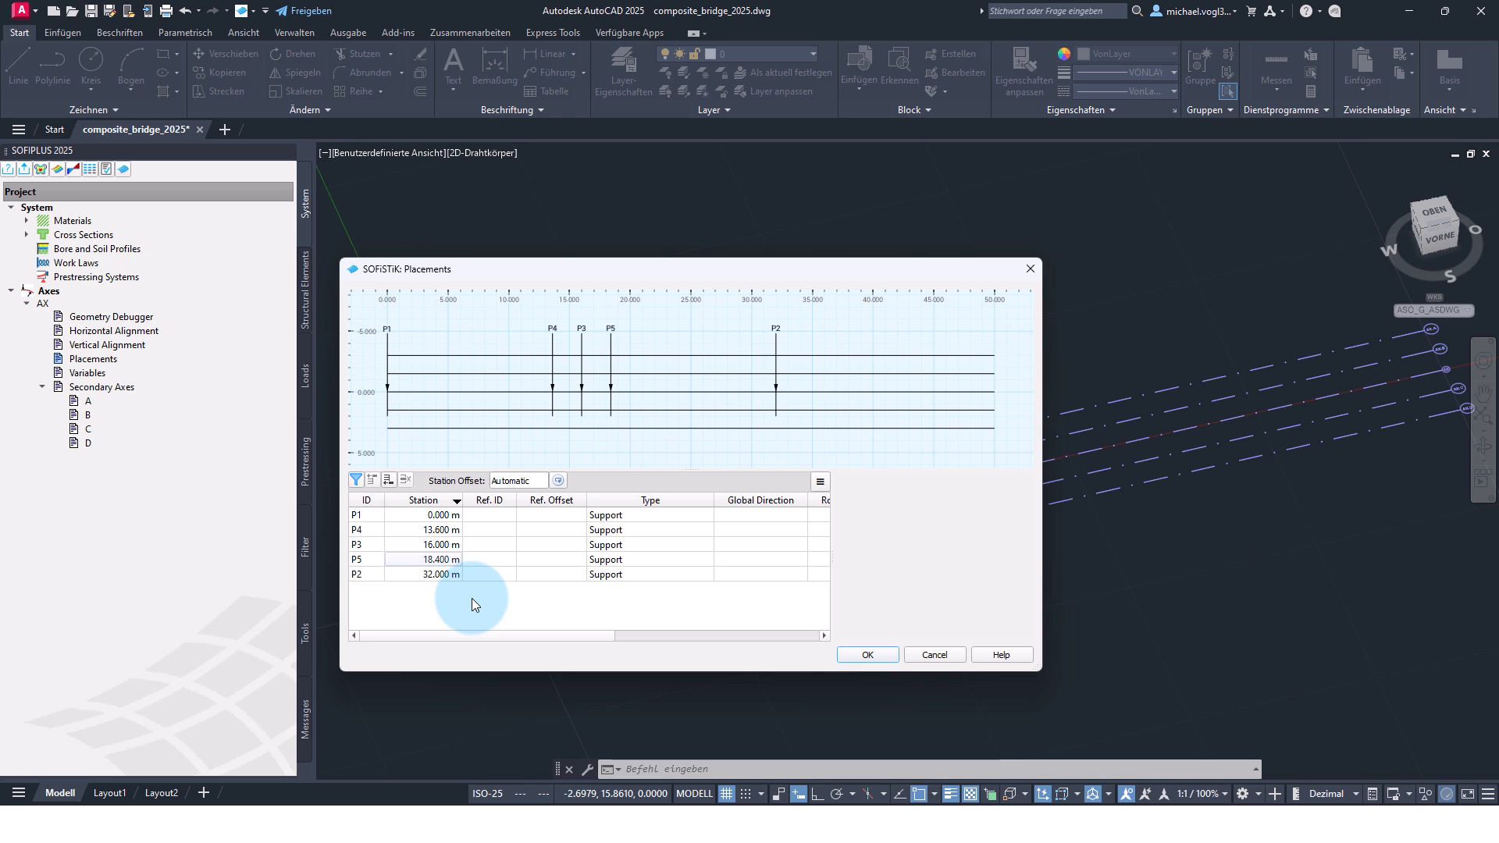
click(865, 654)
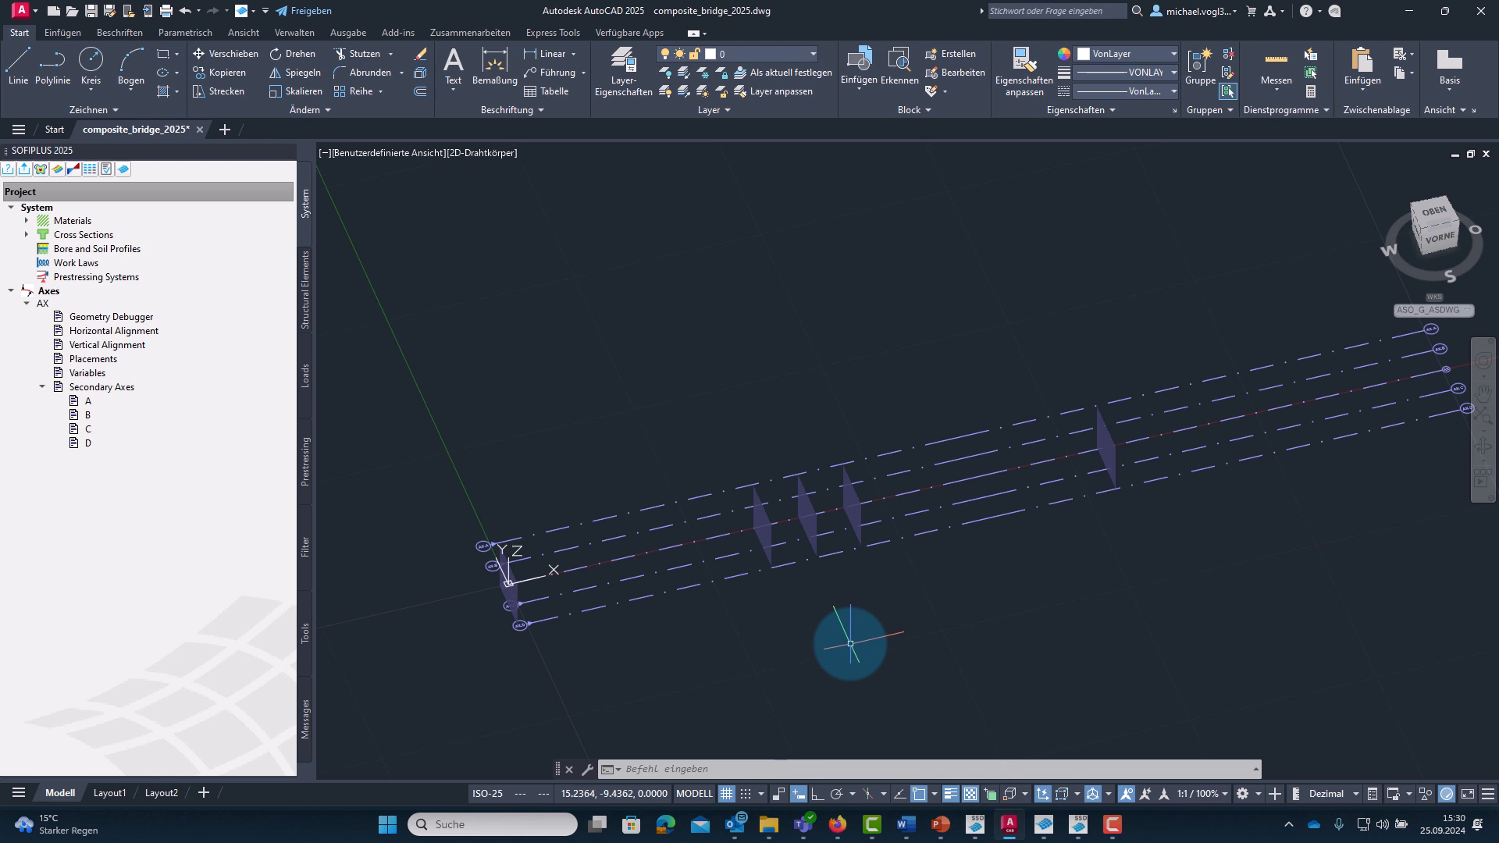
Change material 1 to (EN 1993) Structural Steel, classification 355.
click(28, 222)
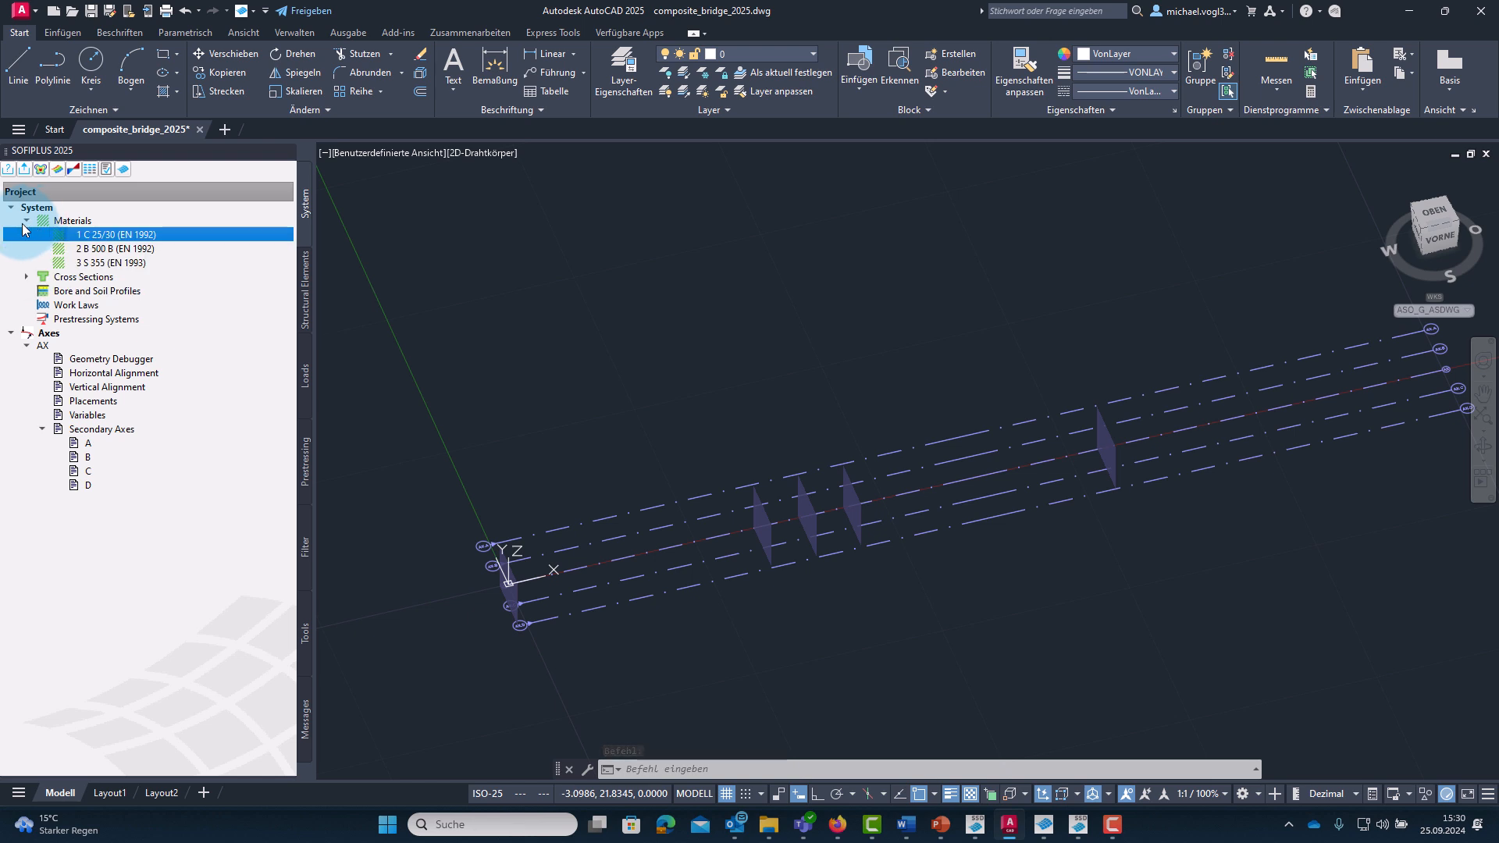
click(93, 237)
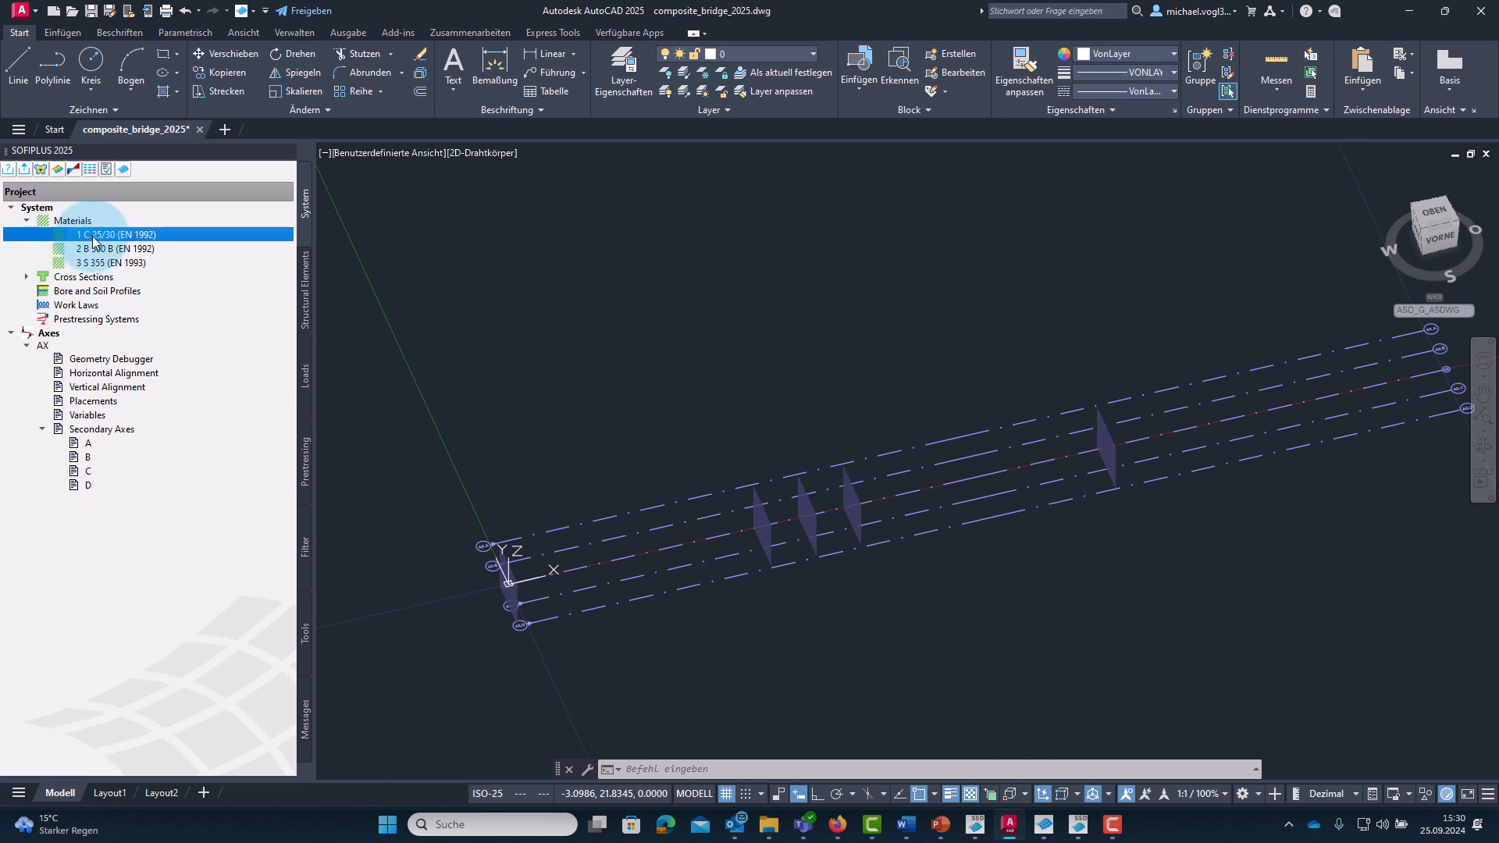
double_click(93, 238)
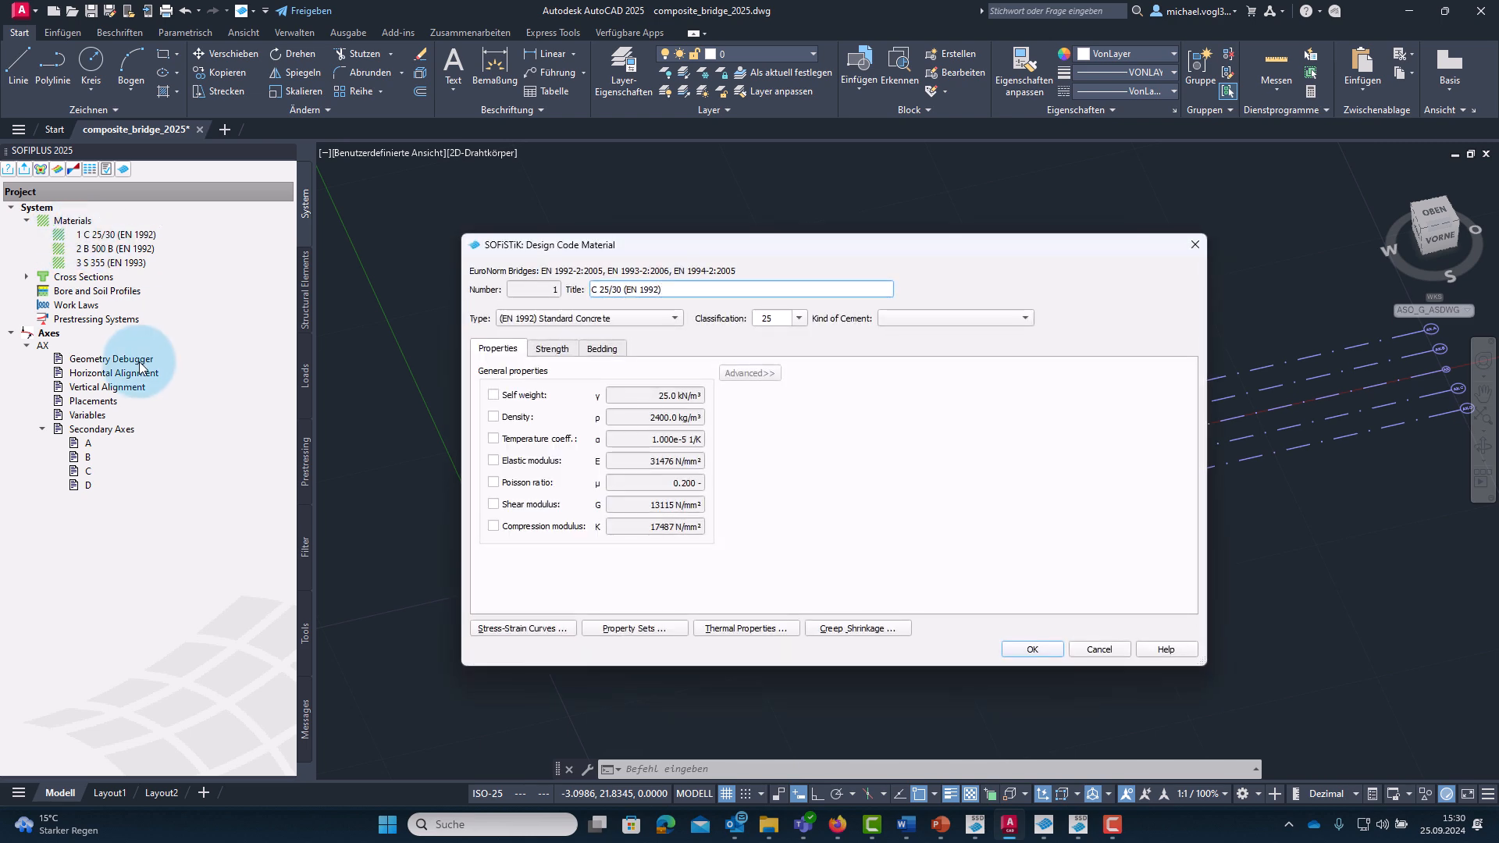
click(597, 316)
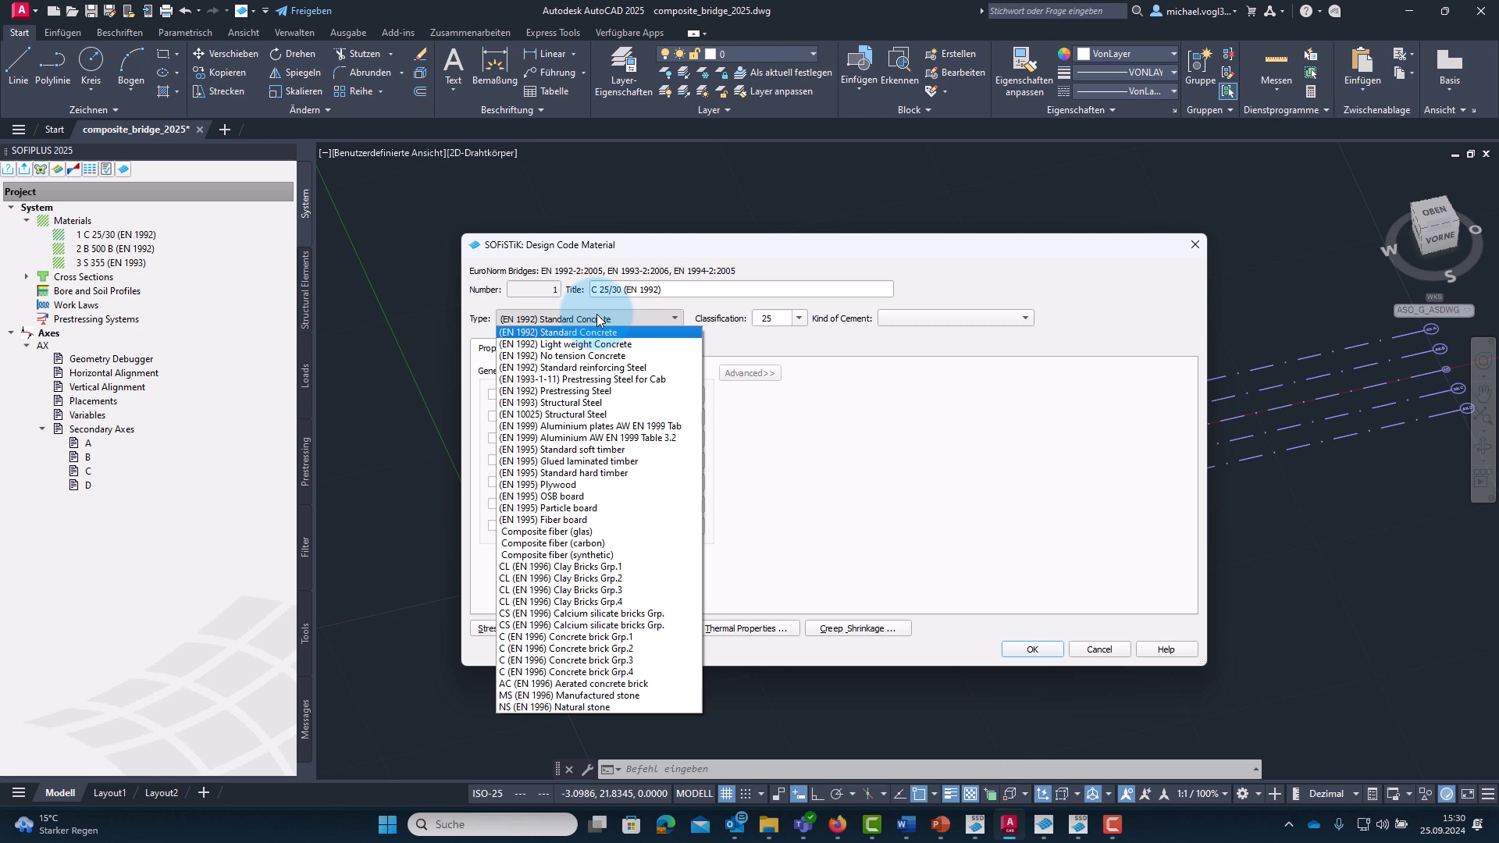
click(607, 403)
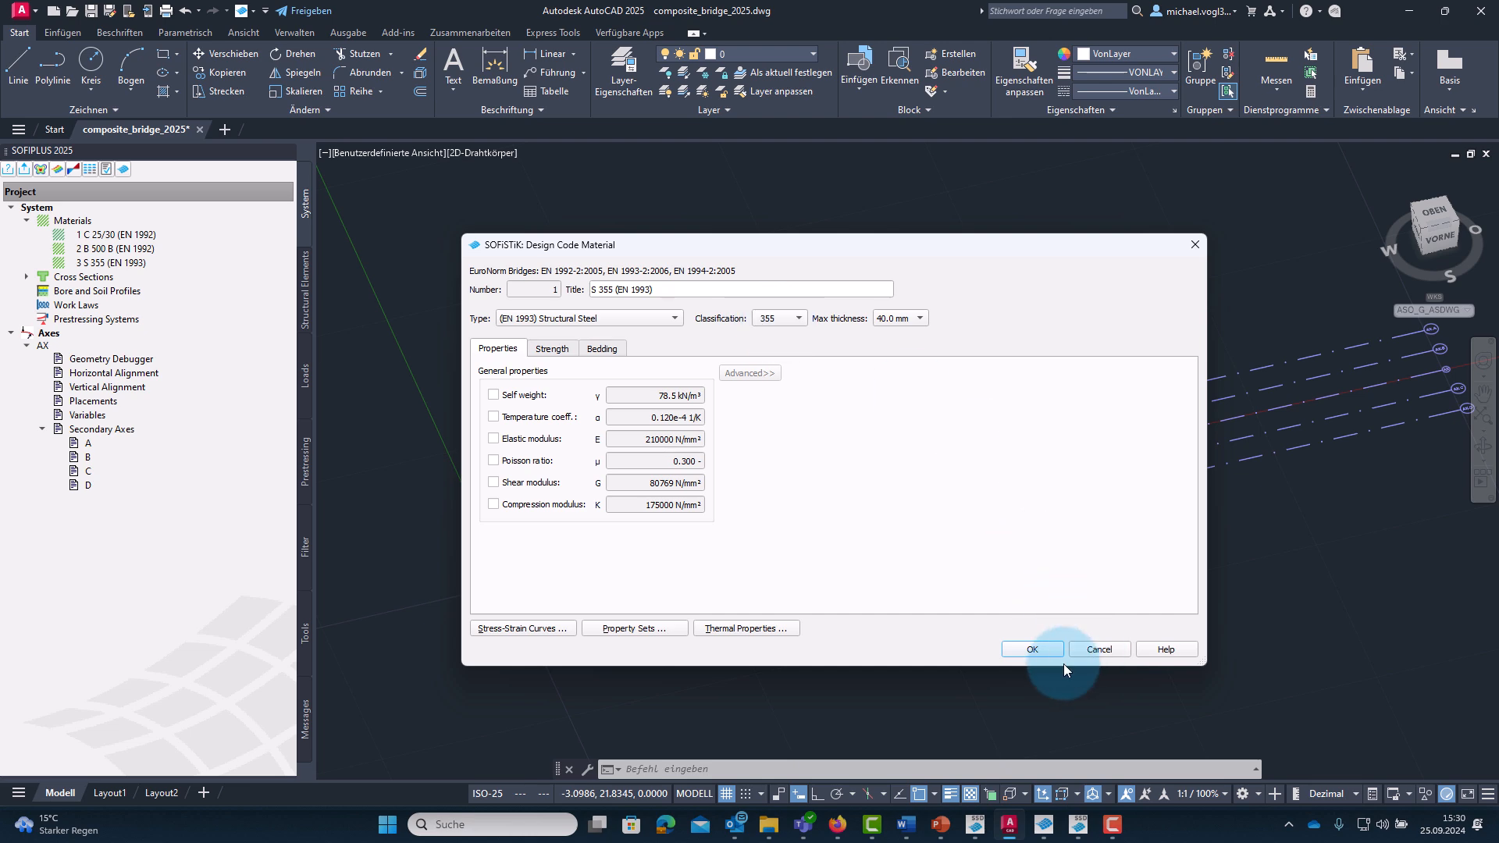
click(1031, 649)
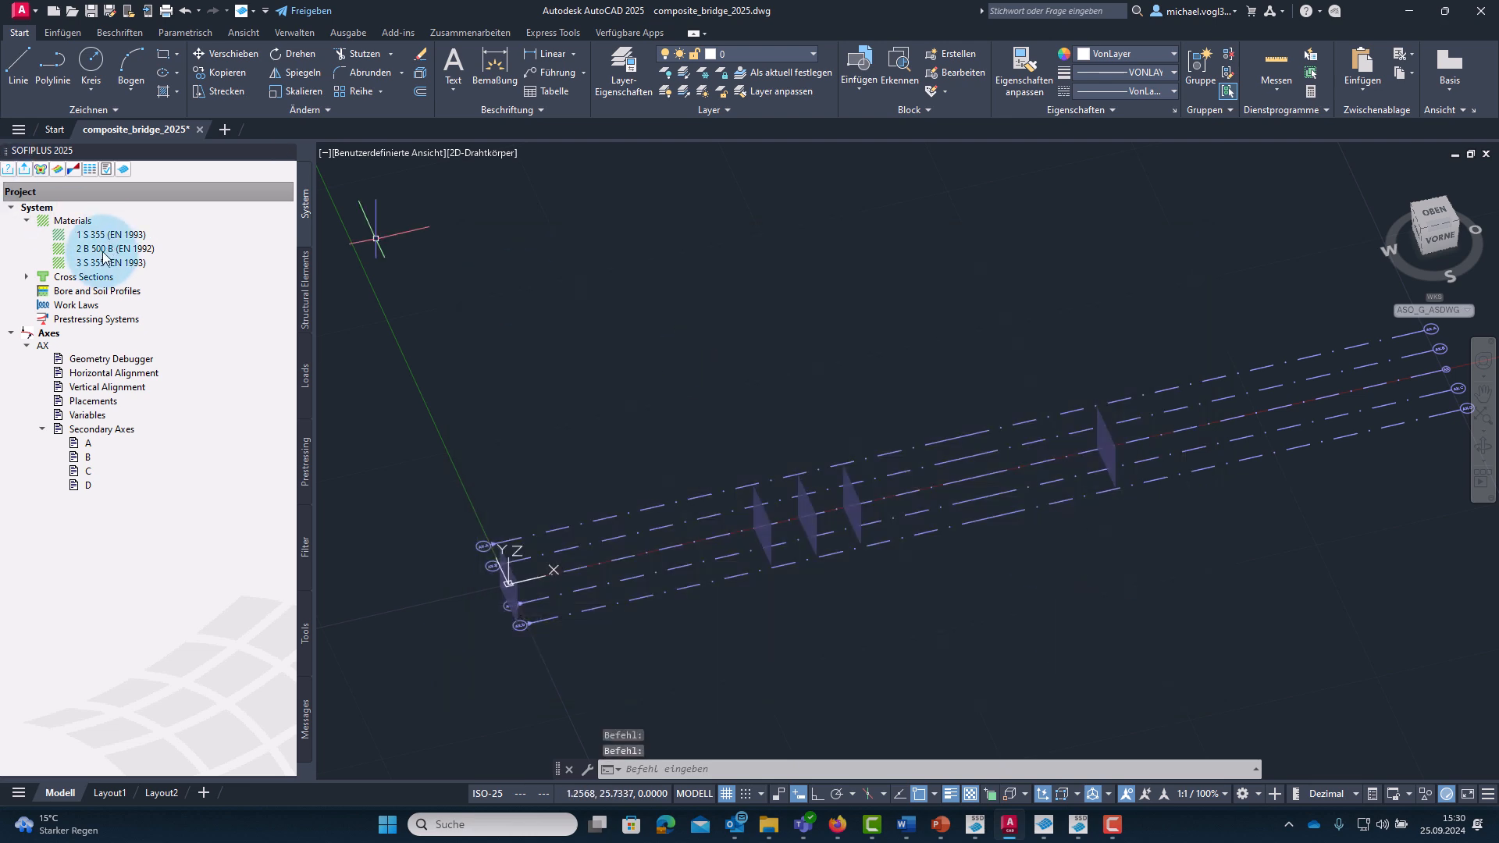
Change material 2 to (EN 1992) Standard Concrete with classification 35.
double_click(104, 249)
click(639, 320)
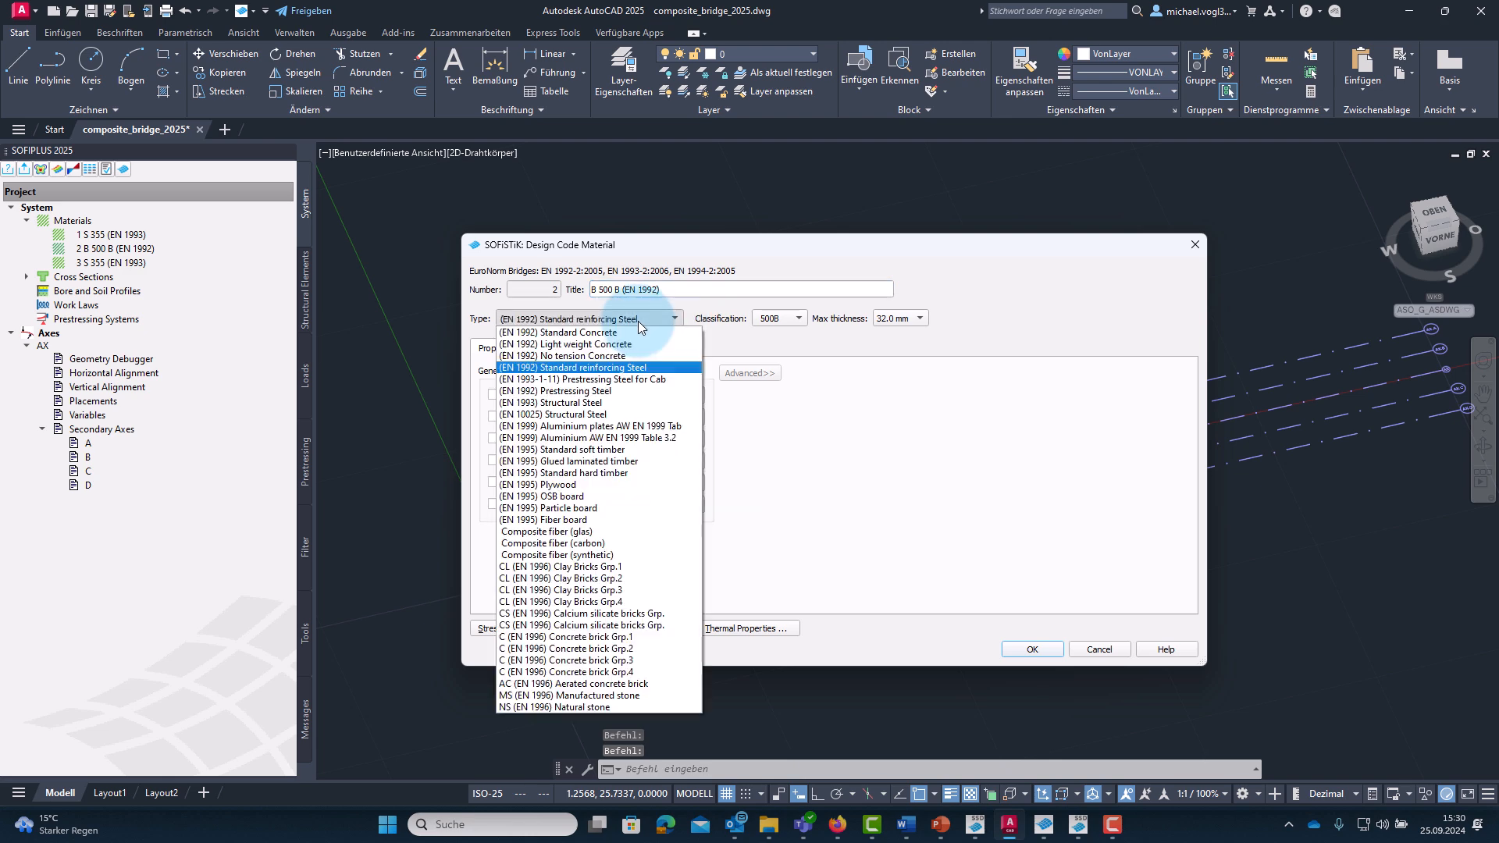
click(671, 335)
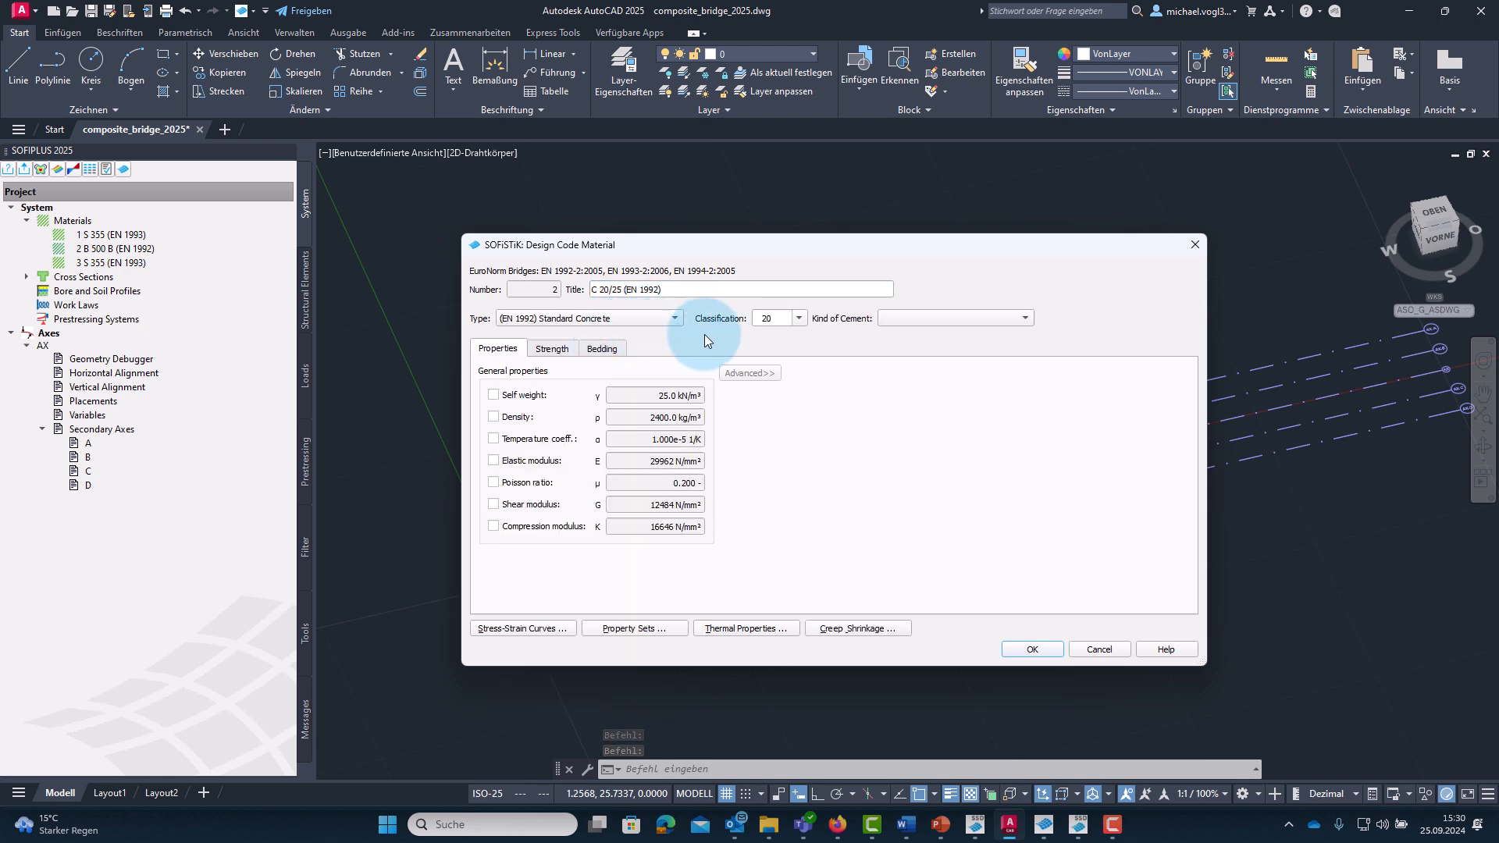
click(799, 319)
click(775, 392)
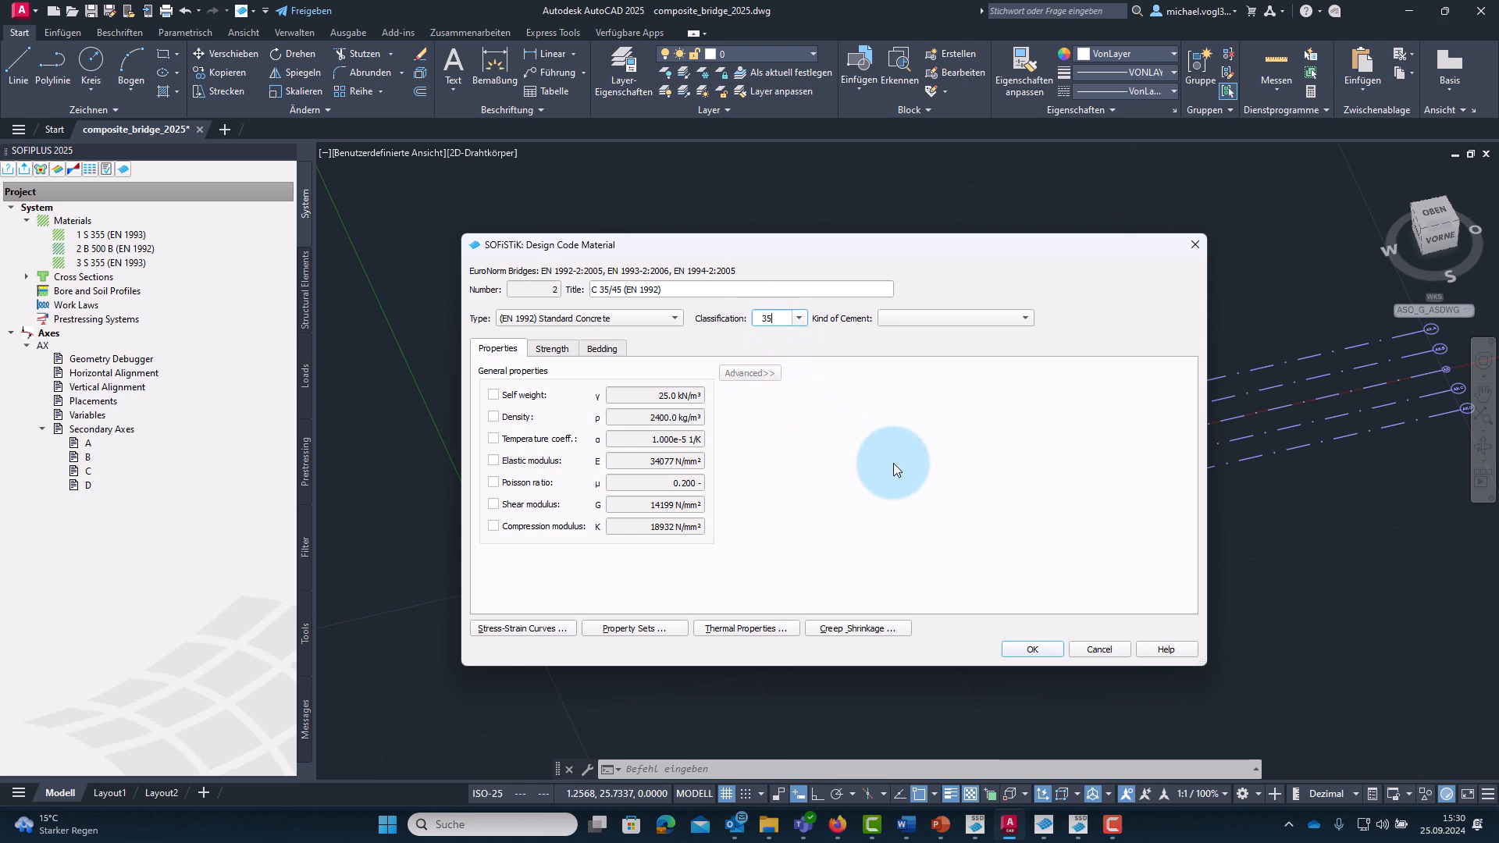
click(1031, 651)
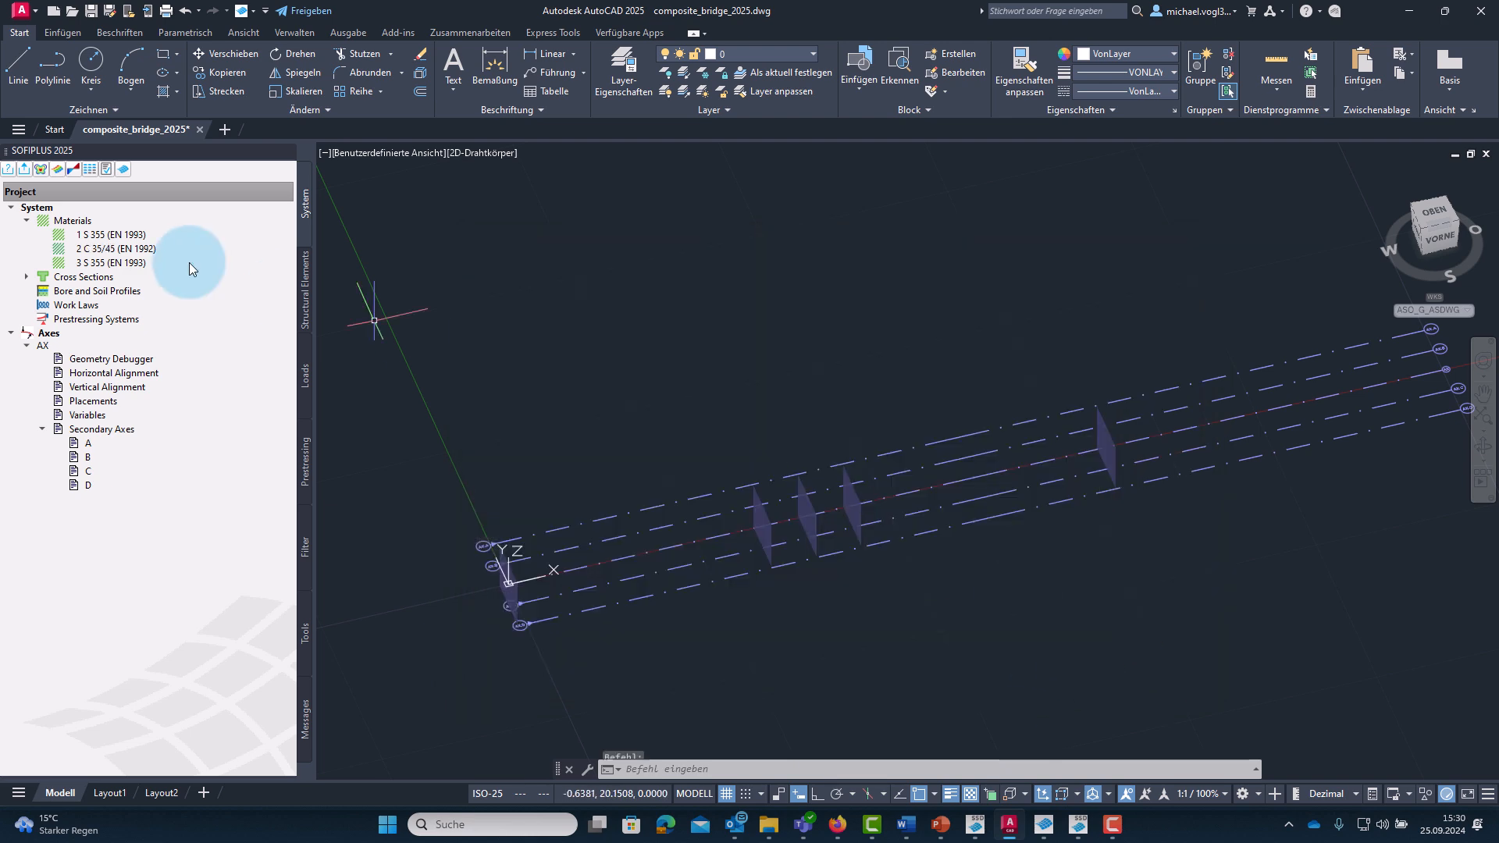
Change material 3 to (EN 1992) Standard reinforcing Steel, classification 500B.
double_click(100, 265)
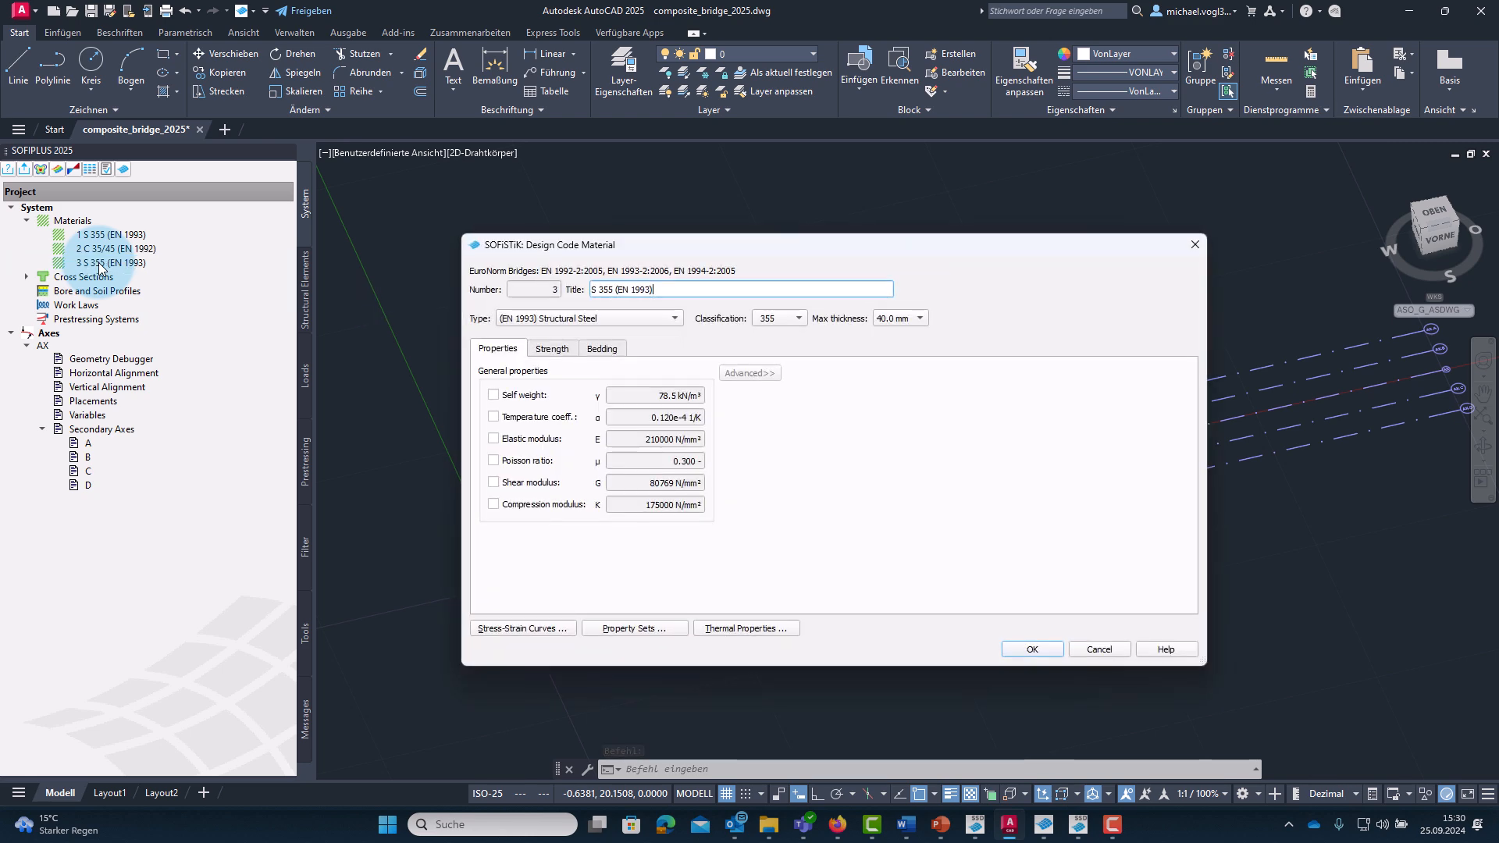
click(606, 320)
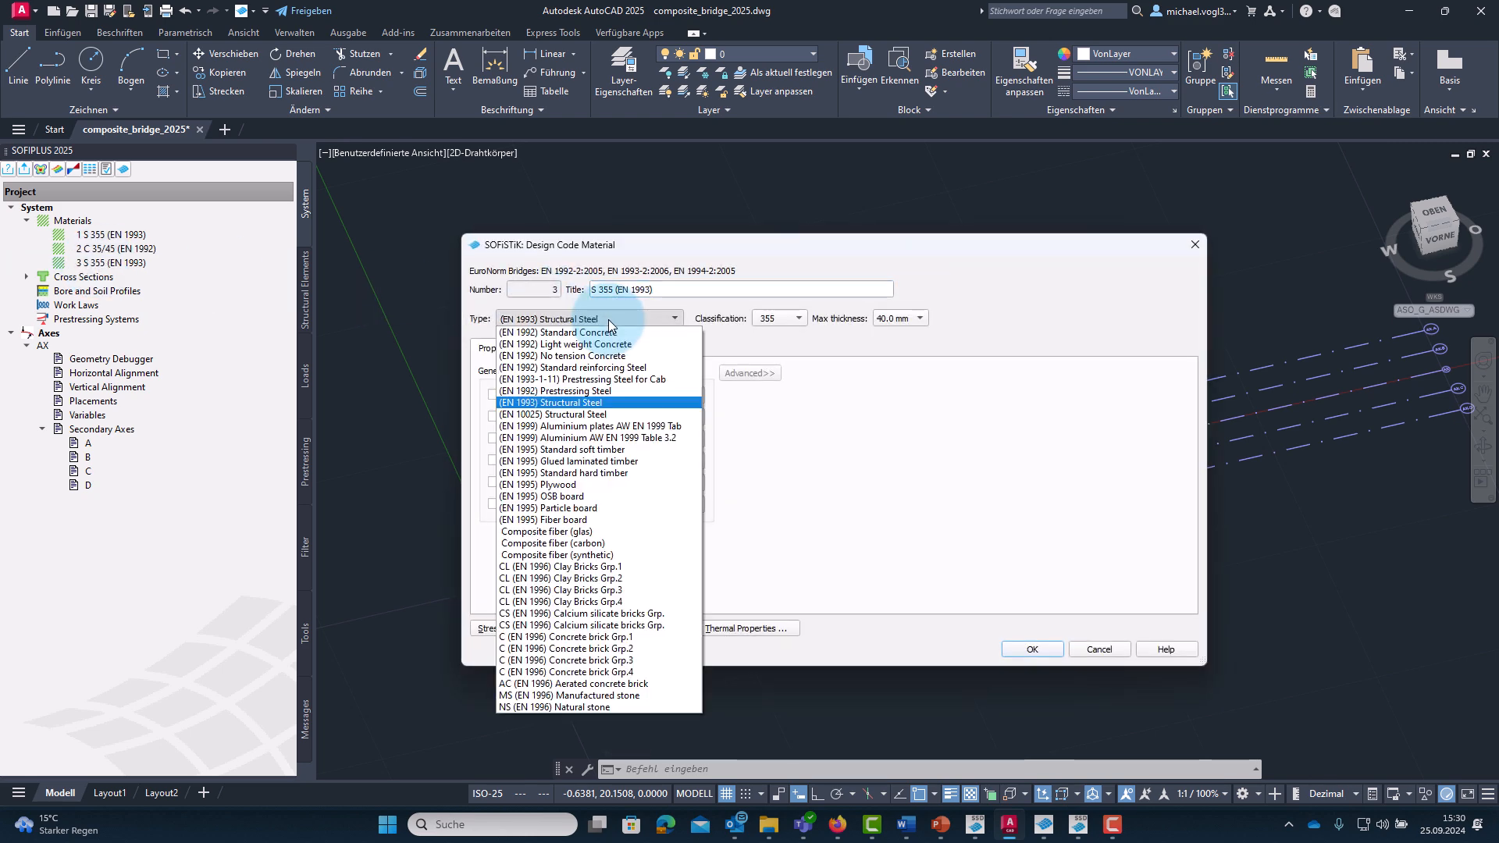
click(596, 368)
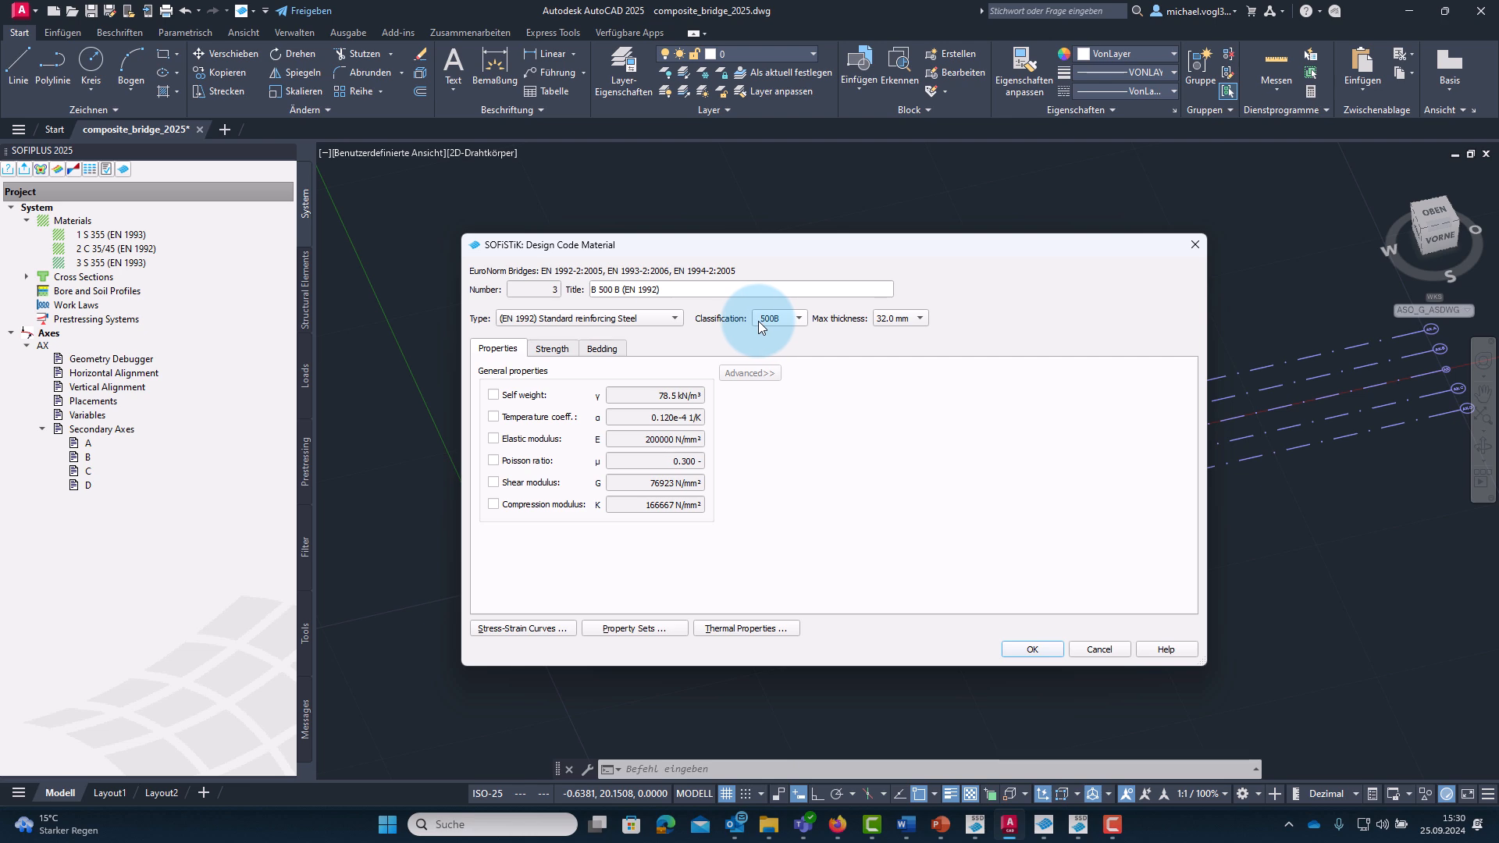
click(1029, 648)
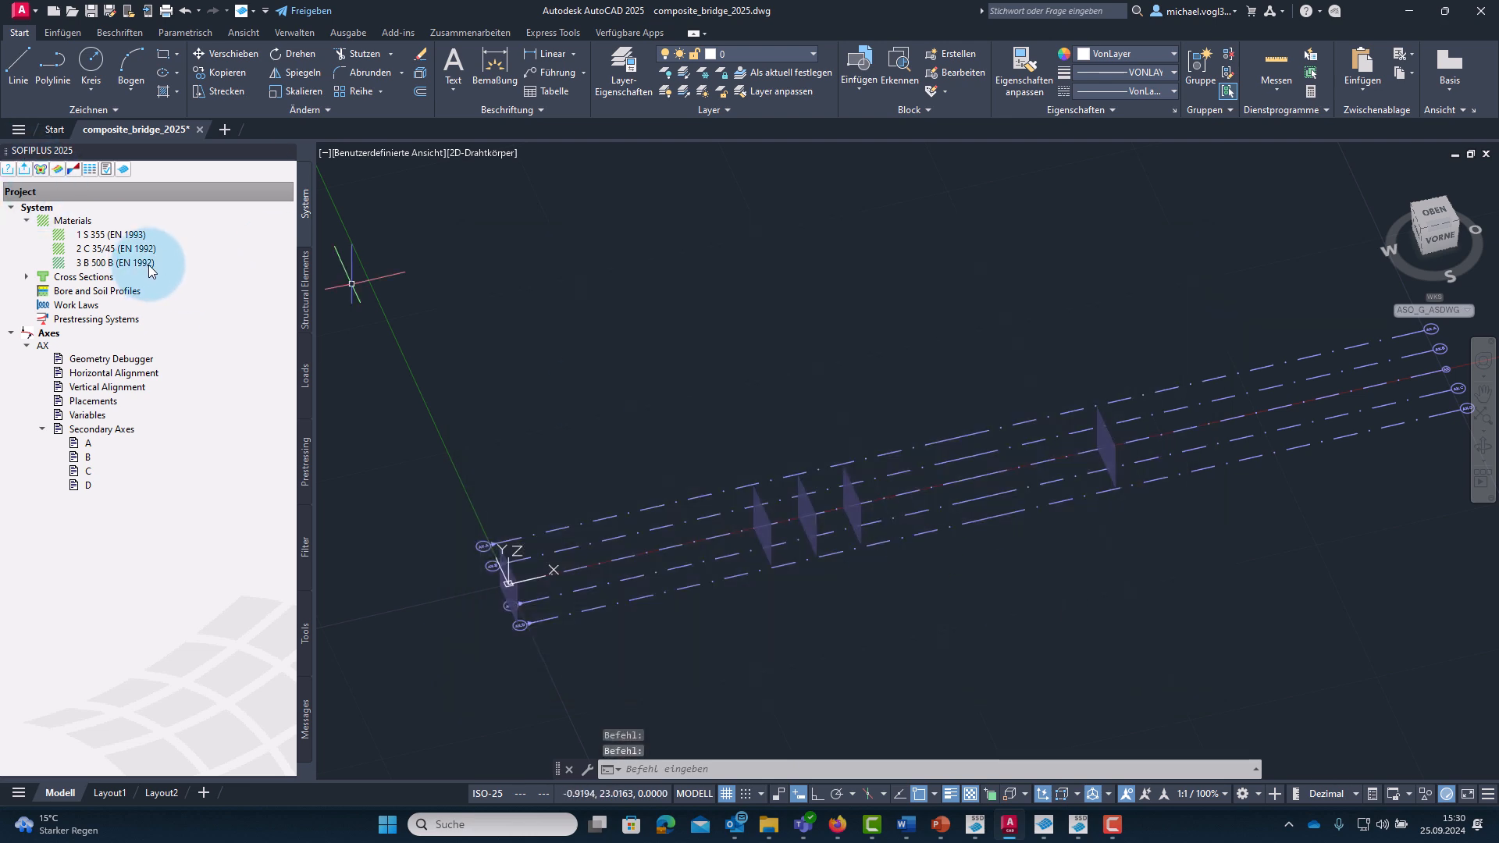
Create material 4 from the design code as (EN 1993) Structural Steel, classification 355.
right_click(125, 266)
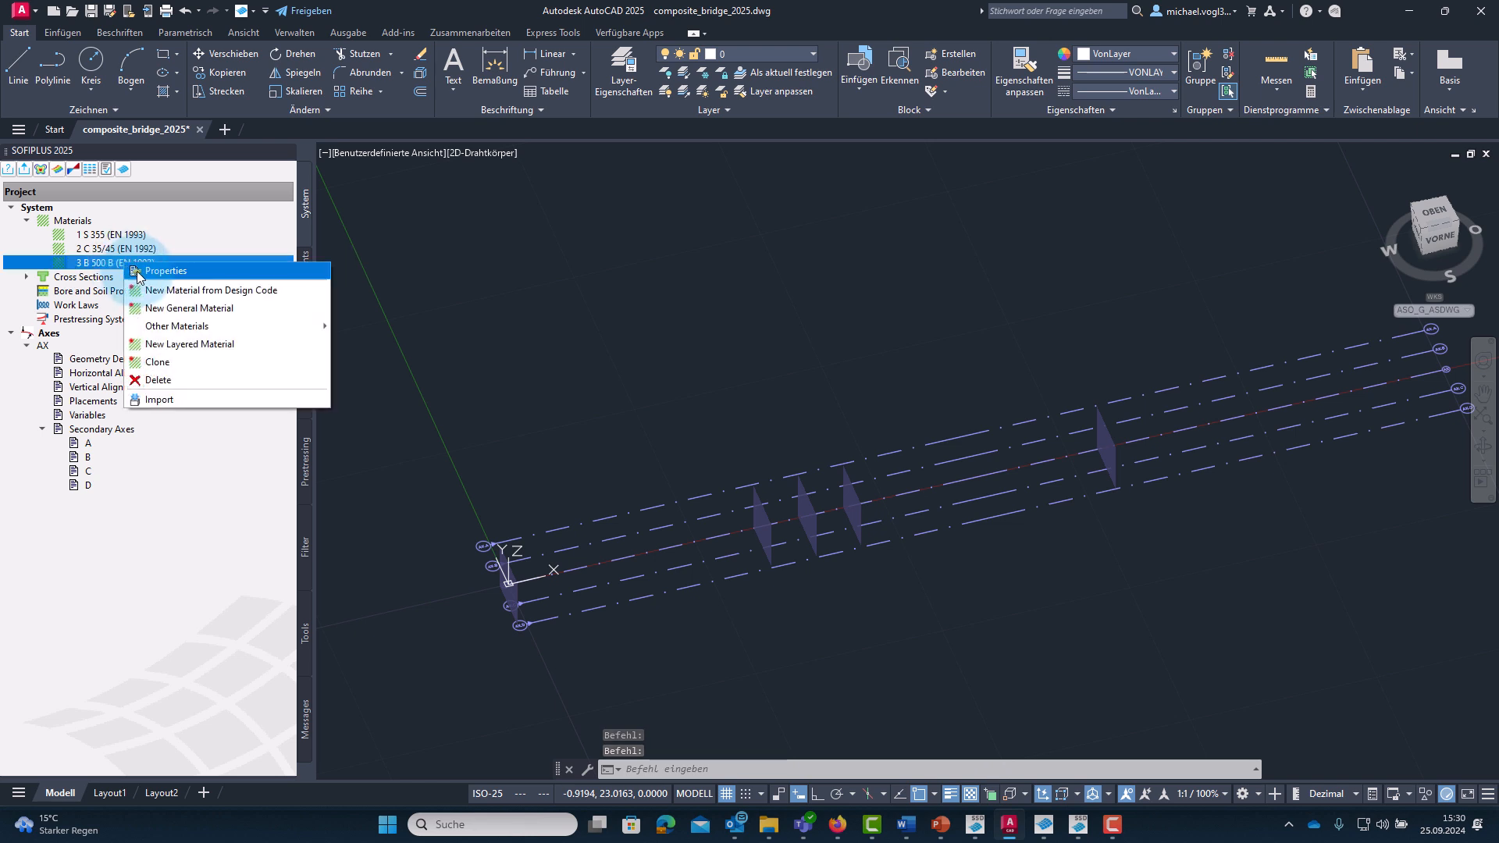
click(294, 289)
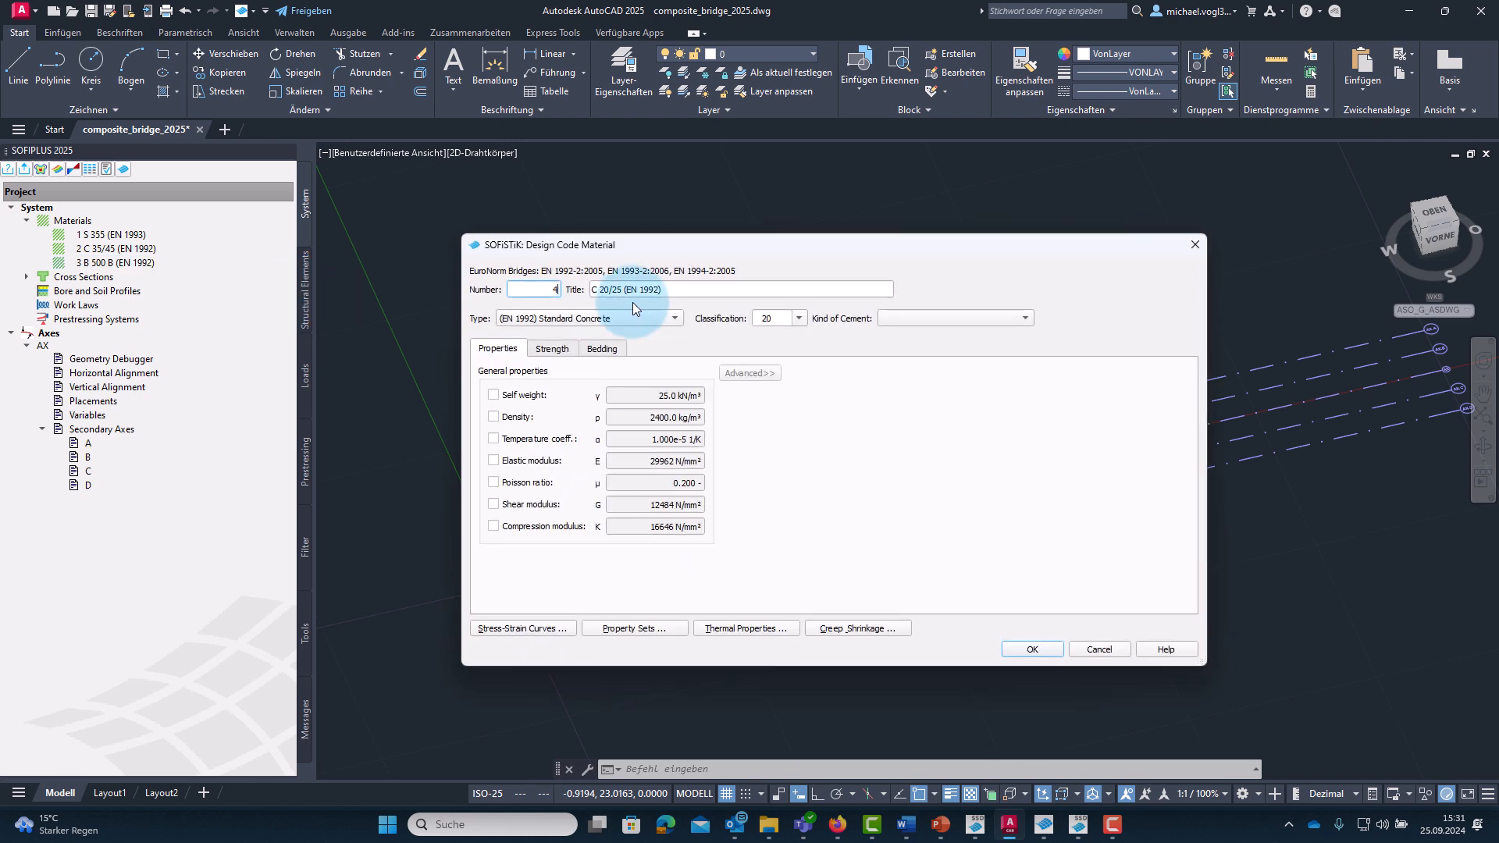
click(620, 317)
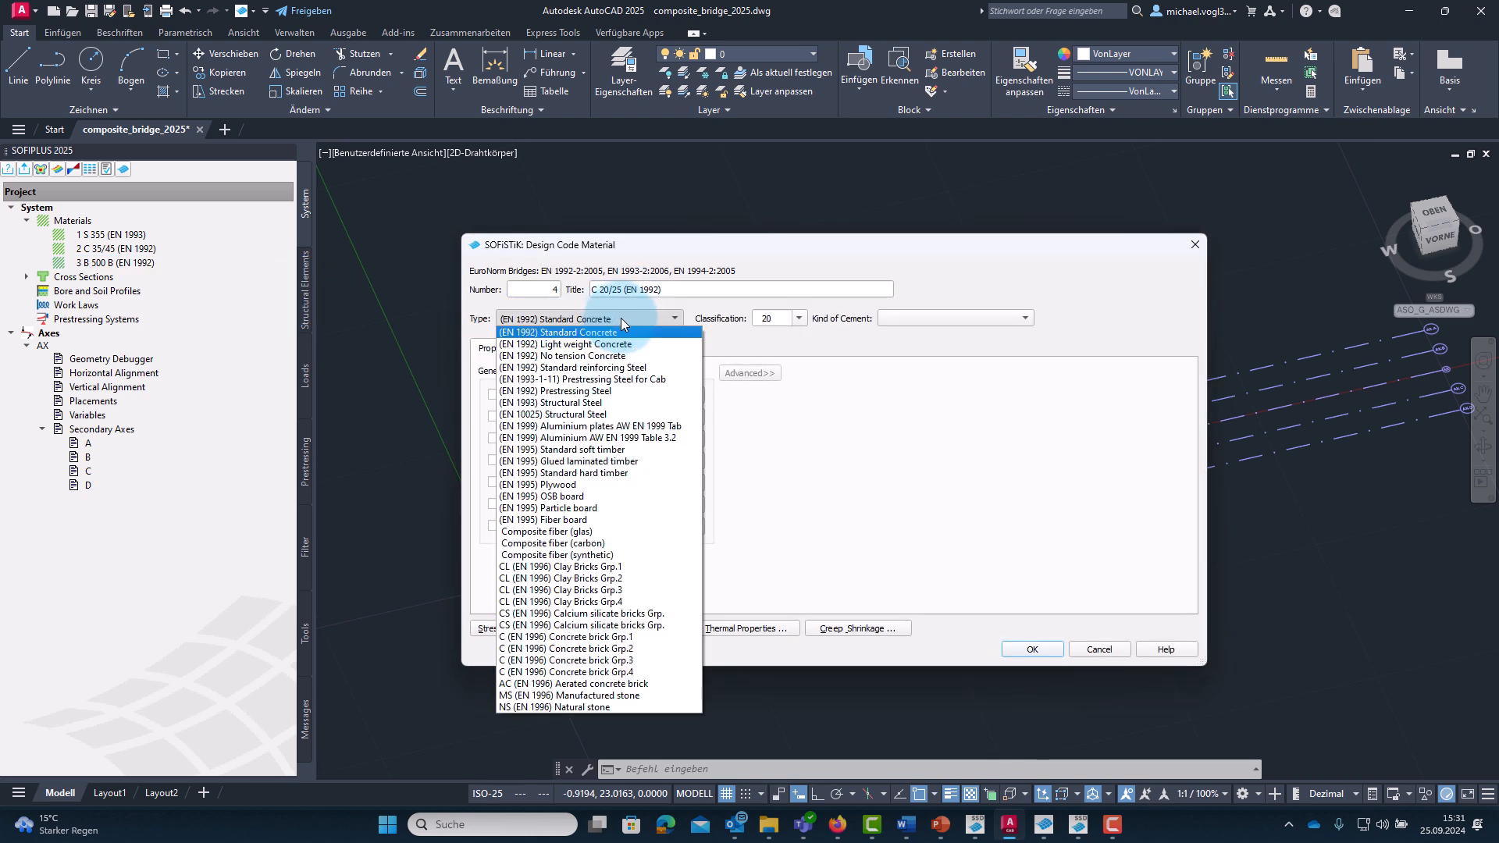
click(603, 403)
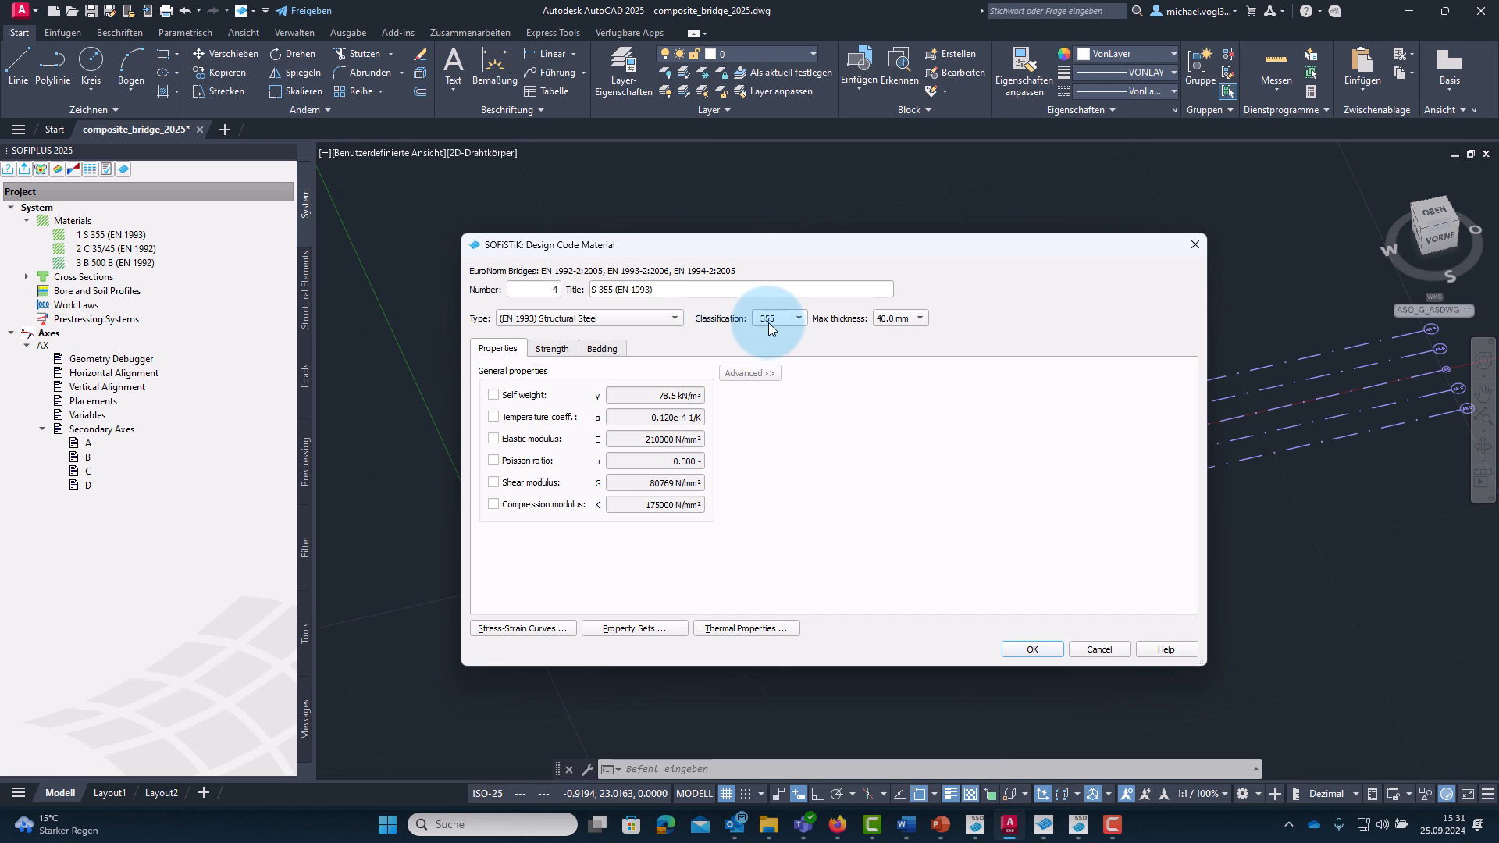
click(1034, 651)
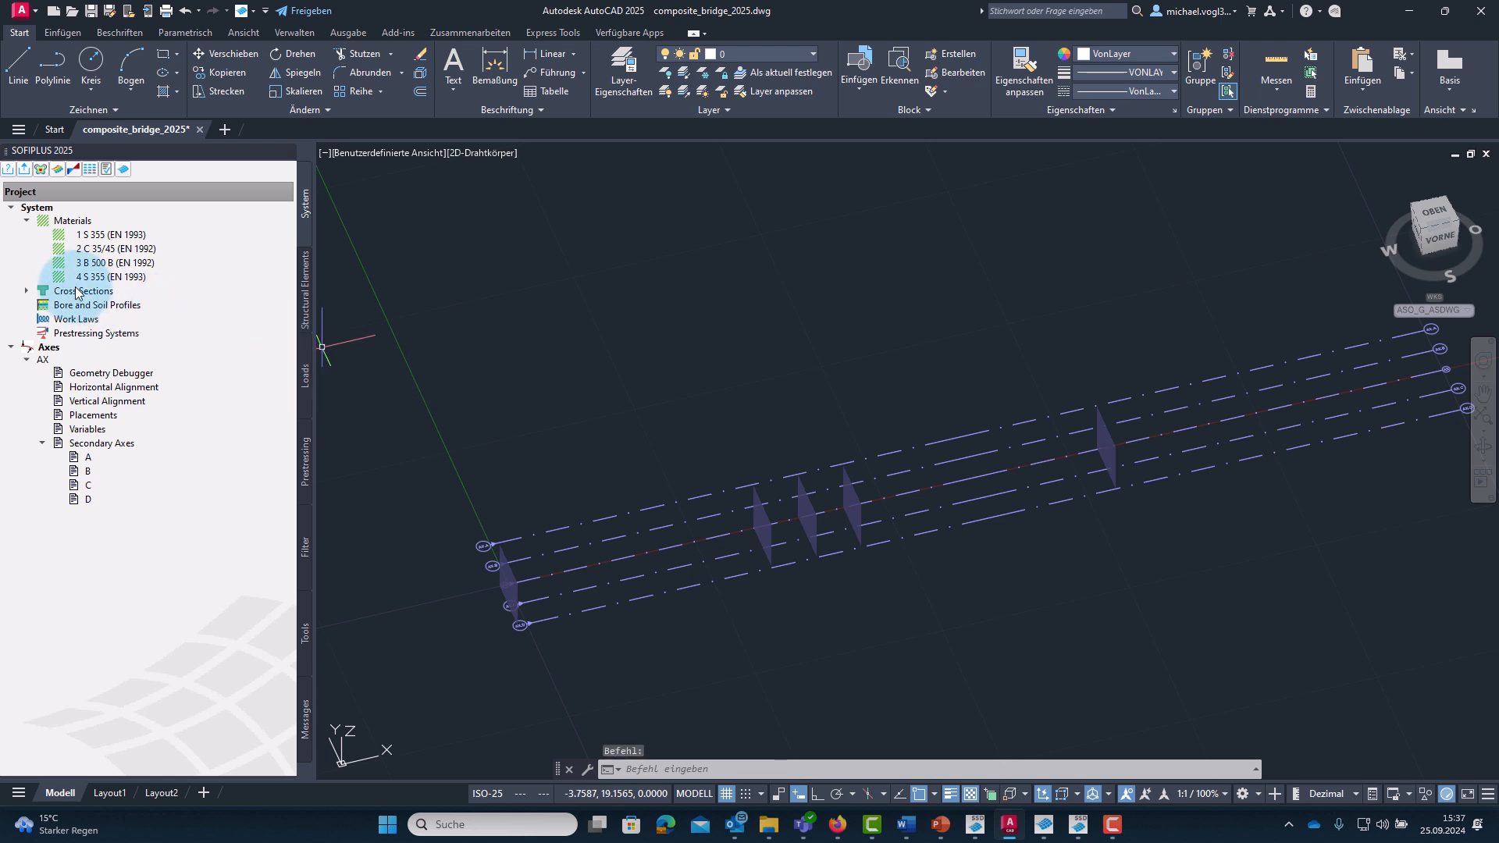
Create a new thin-walled composite cross section named "Main Girder Span" and check its analytical parameters.
right_click(77, 291)
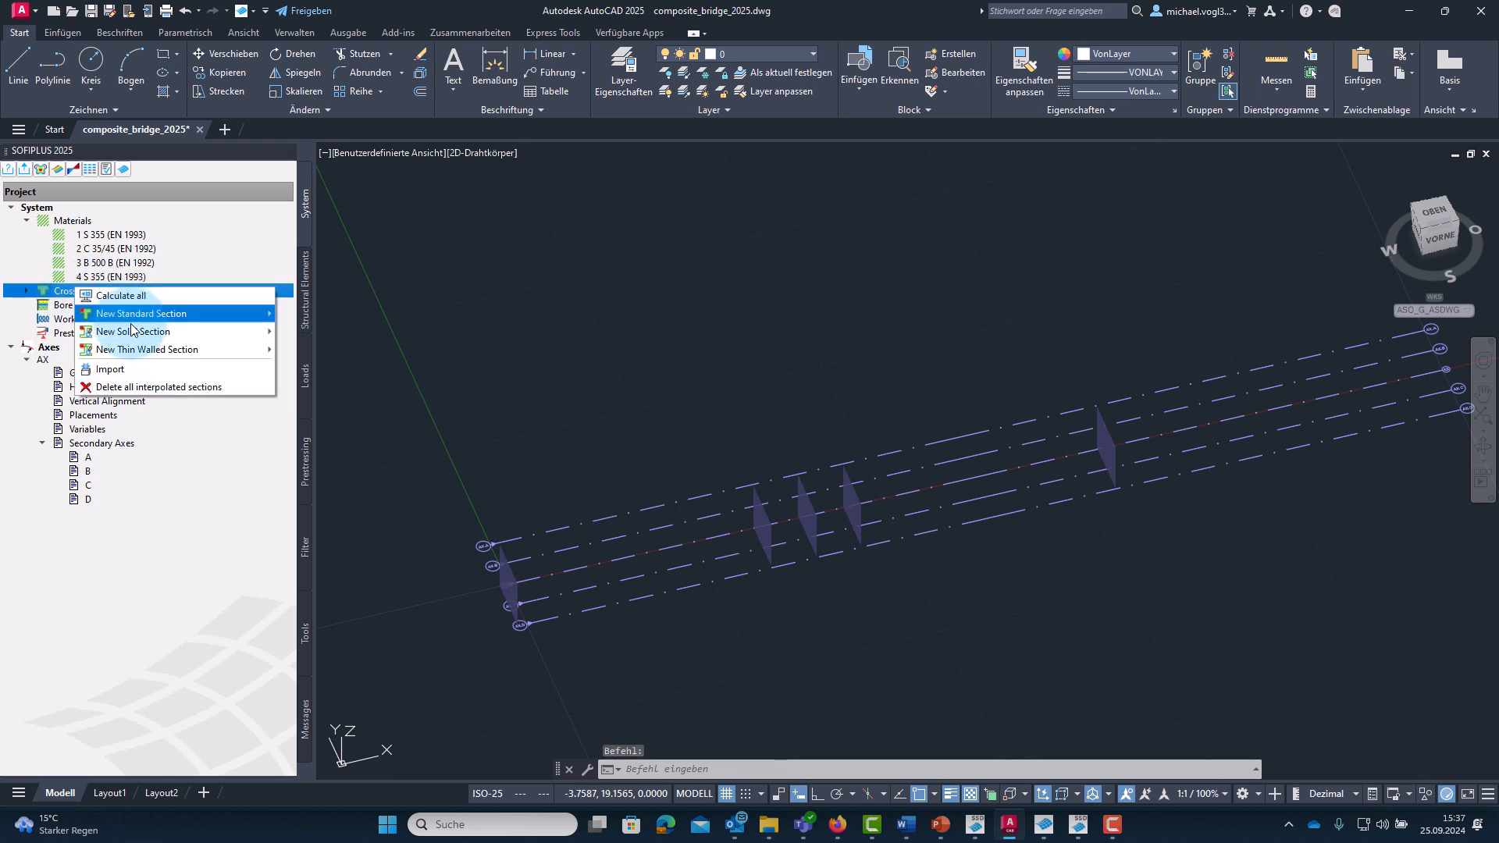
mouse_move(234, 350)
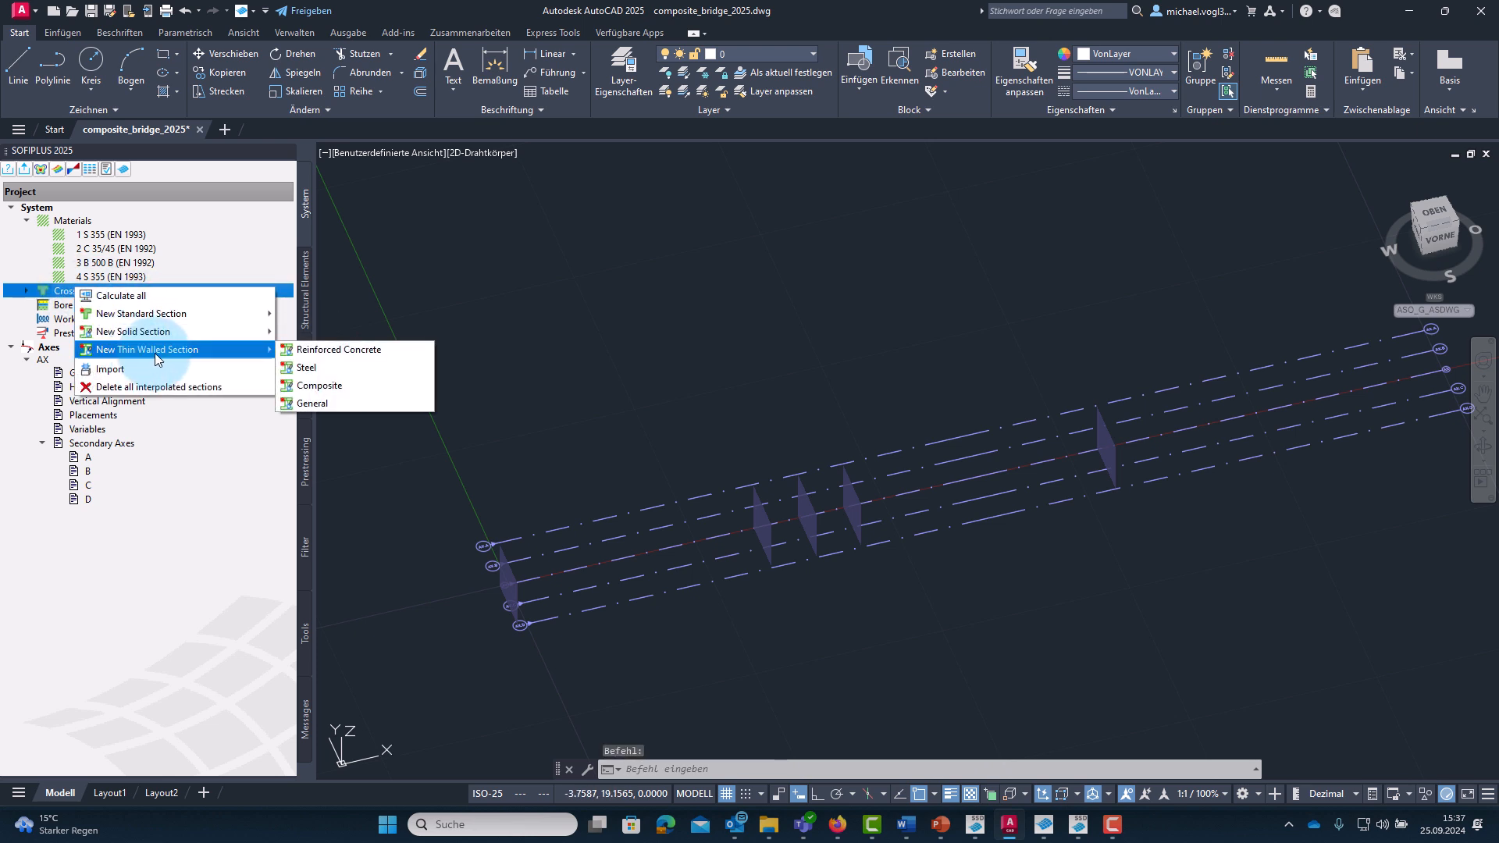
click(344, 384)
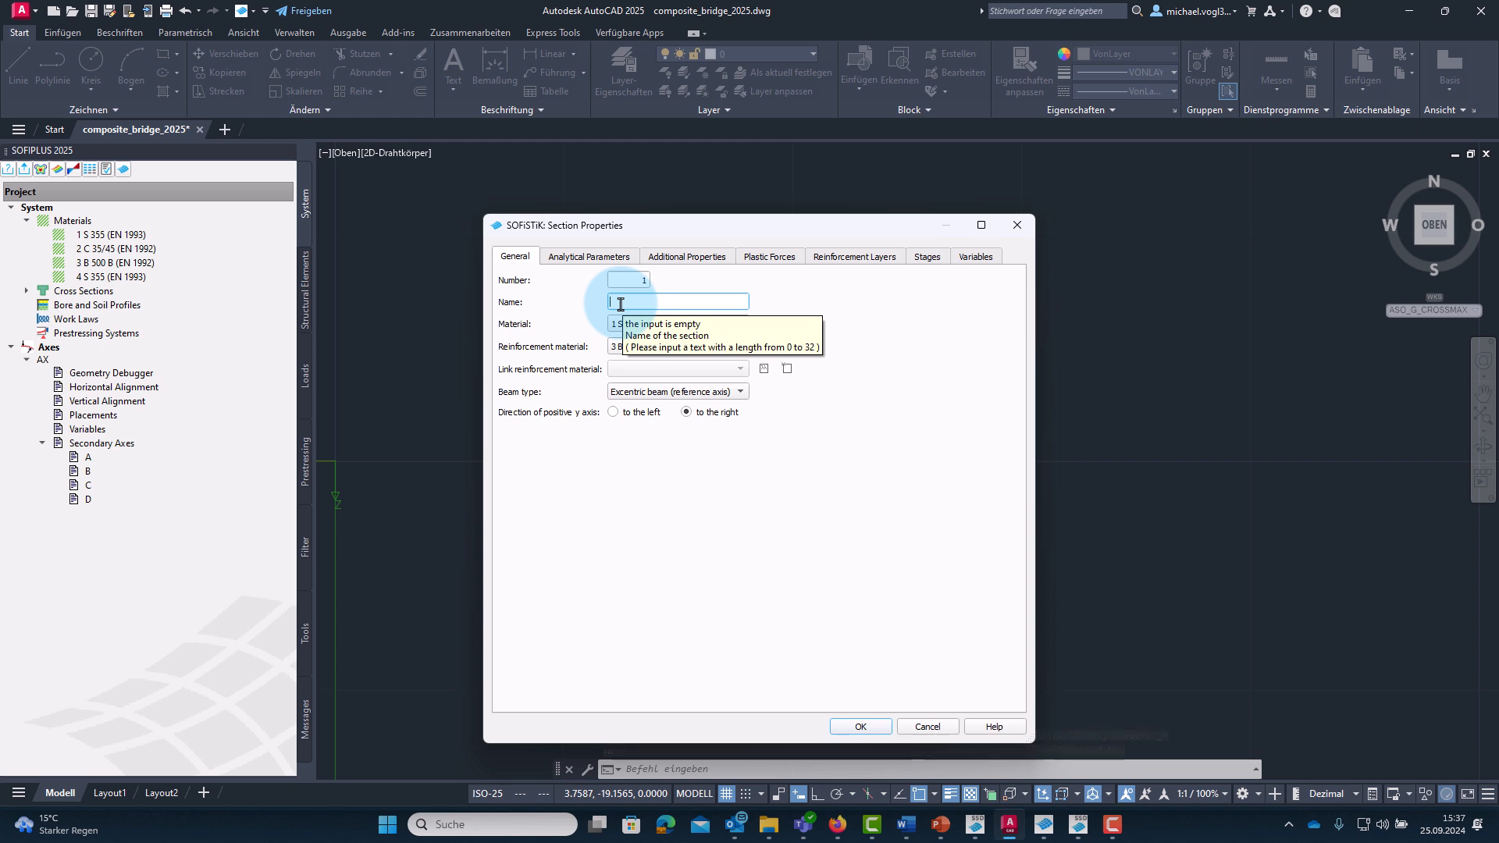
text(Main Girder Span)
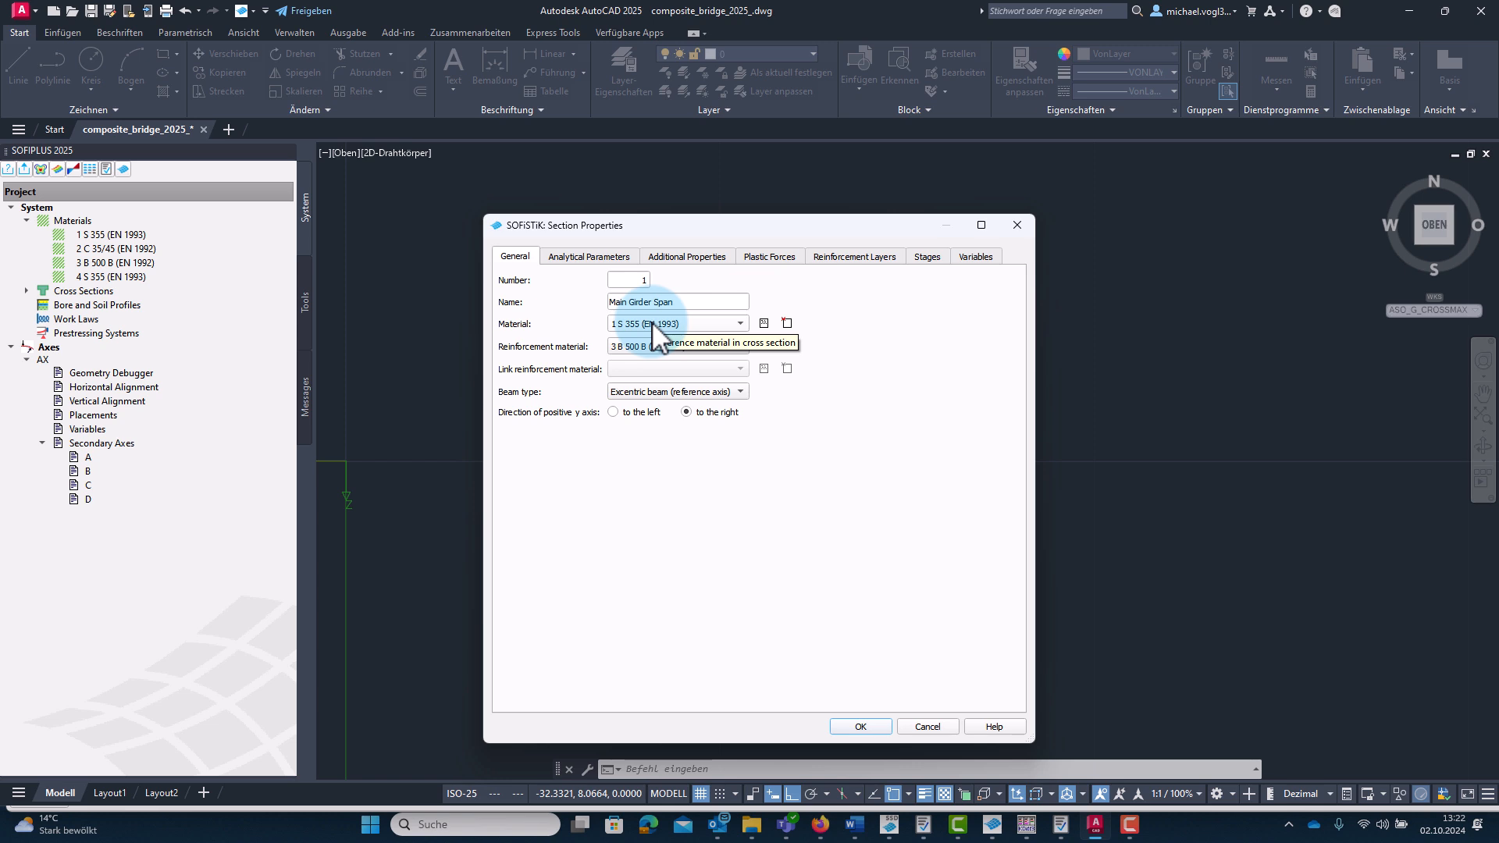
click(578, 260)
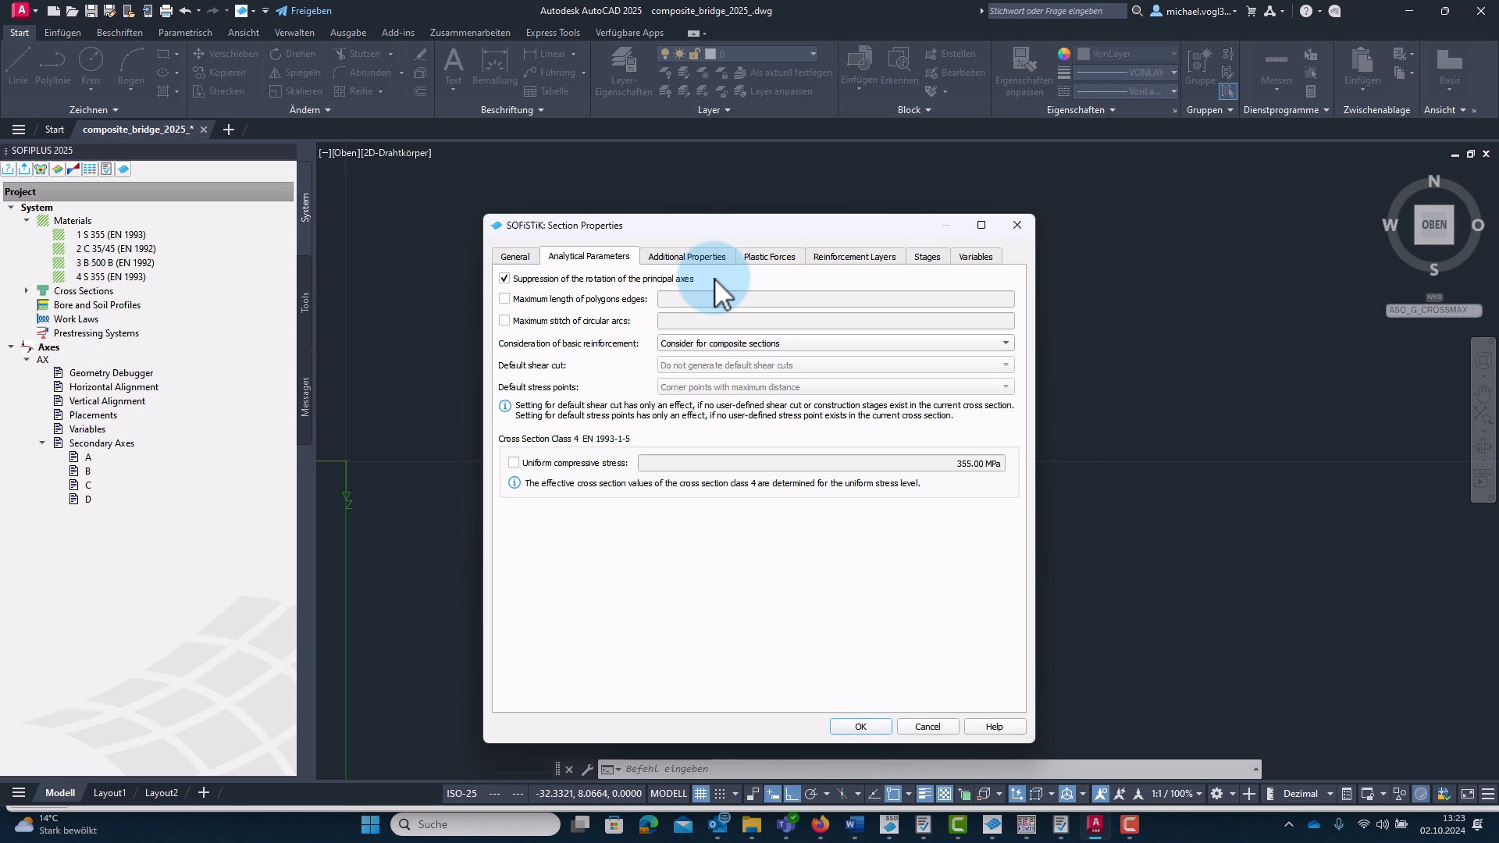
Add construction stage 10 to the section and name it "Structural steel".
click(928, 257)
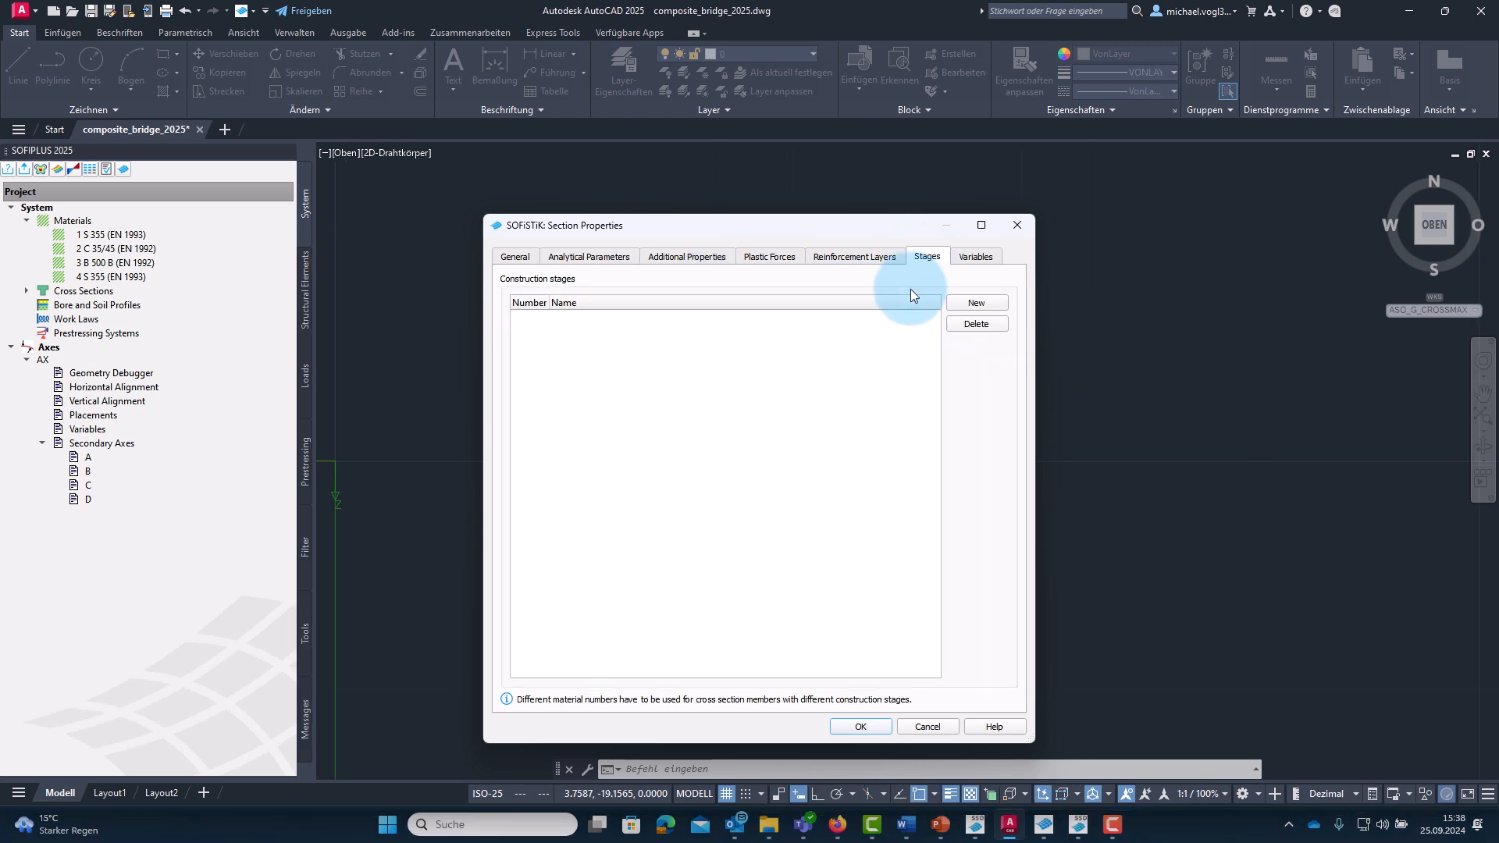
click(976, 304)
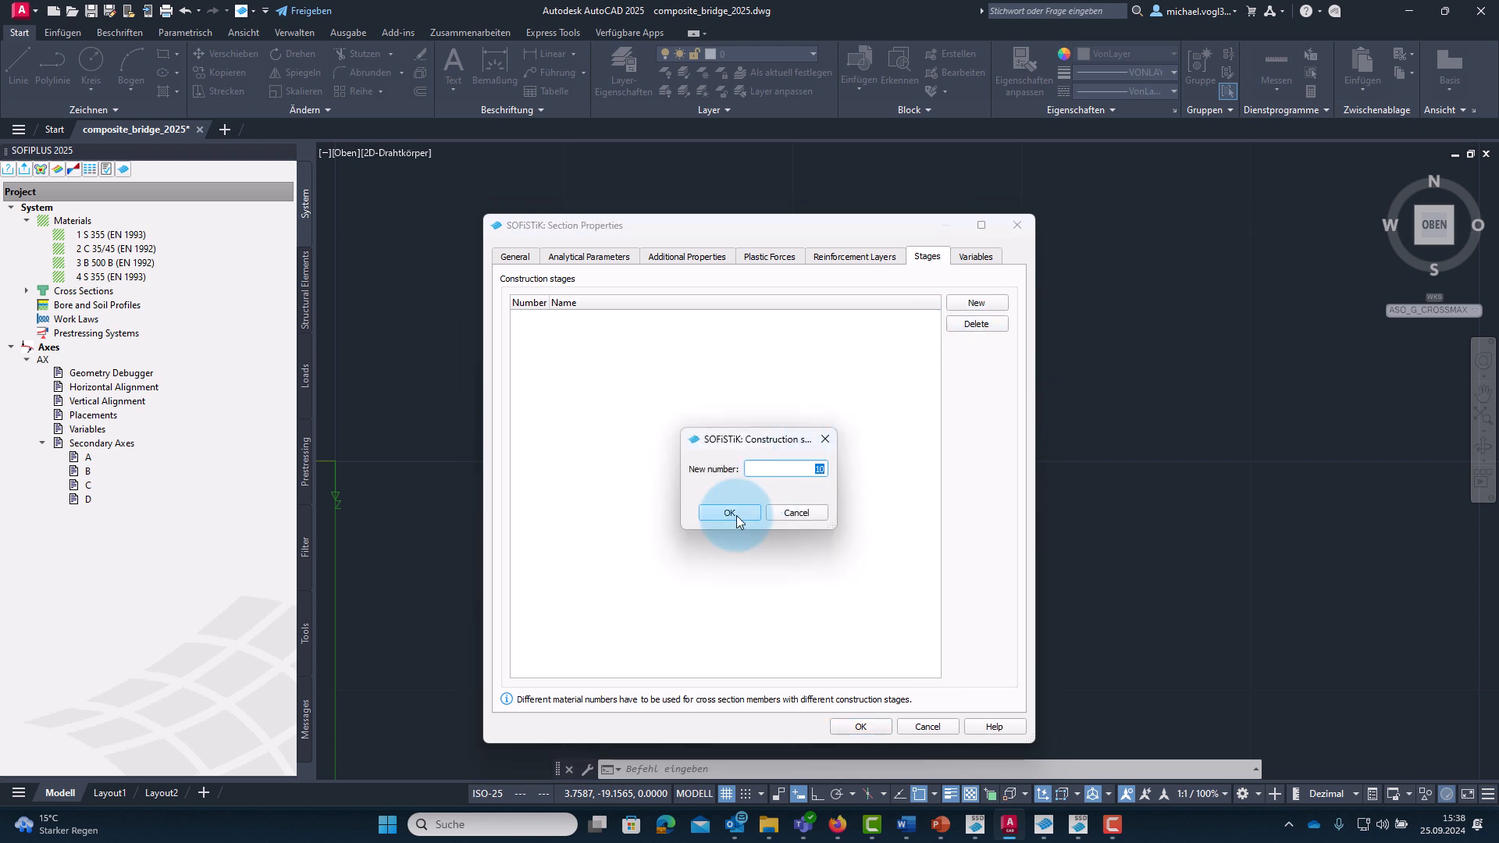
click(737, 514)
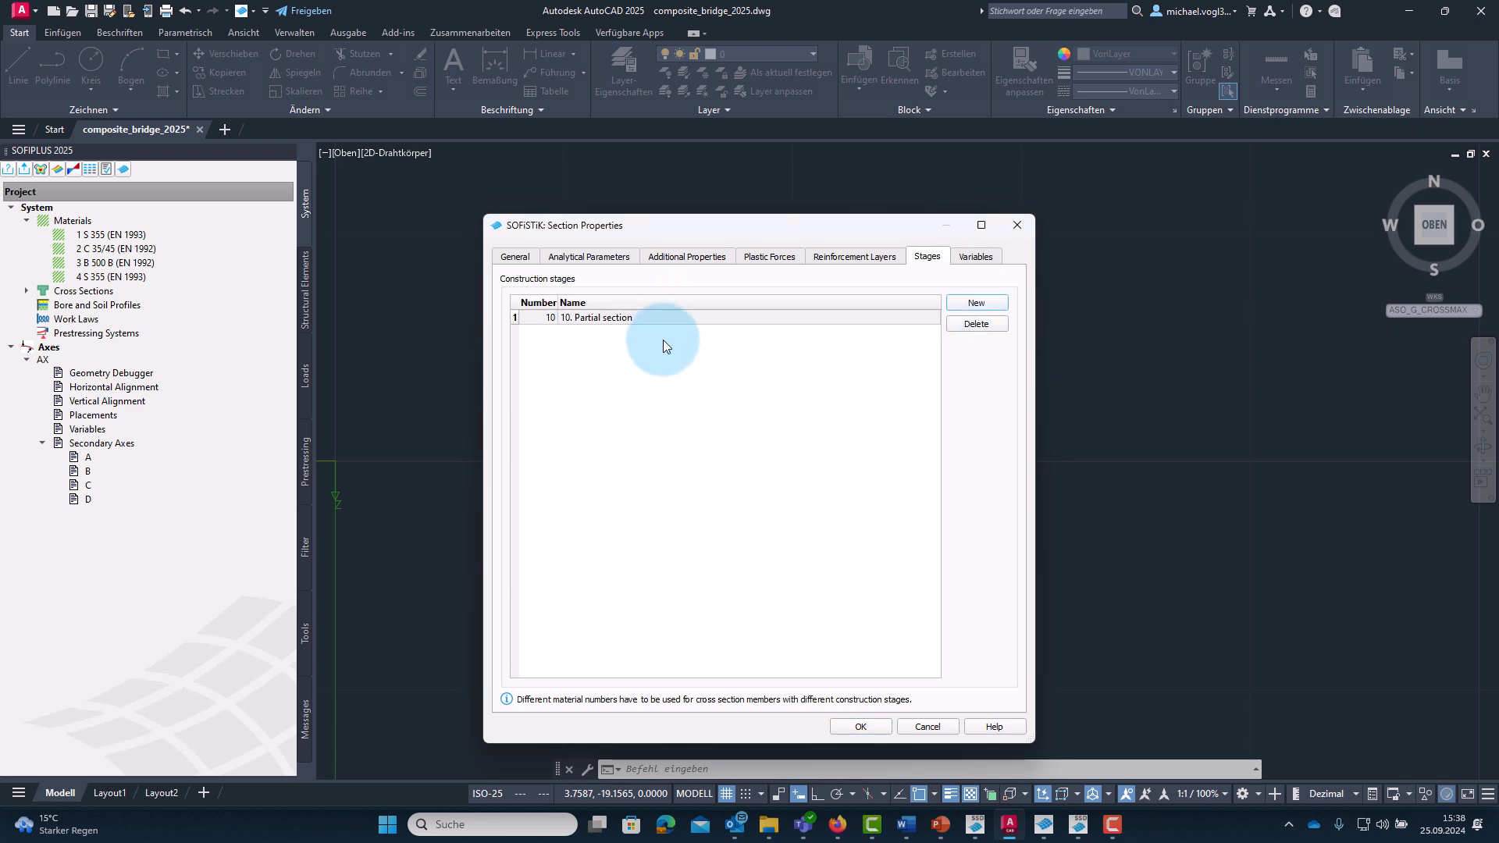
double_click(682, 321)
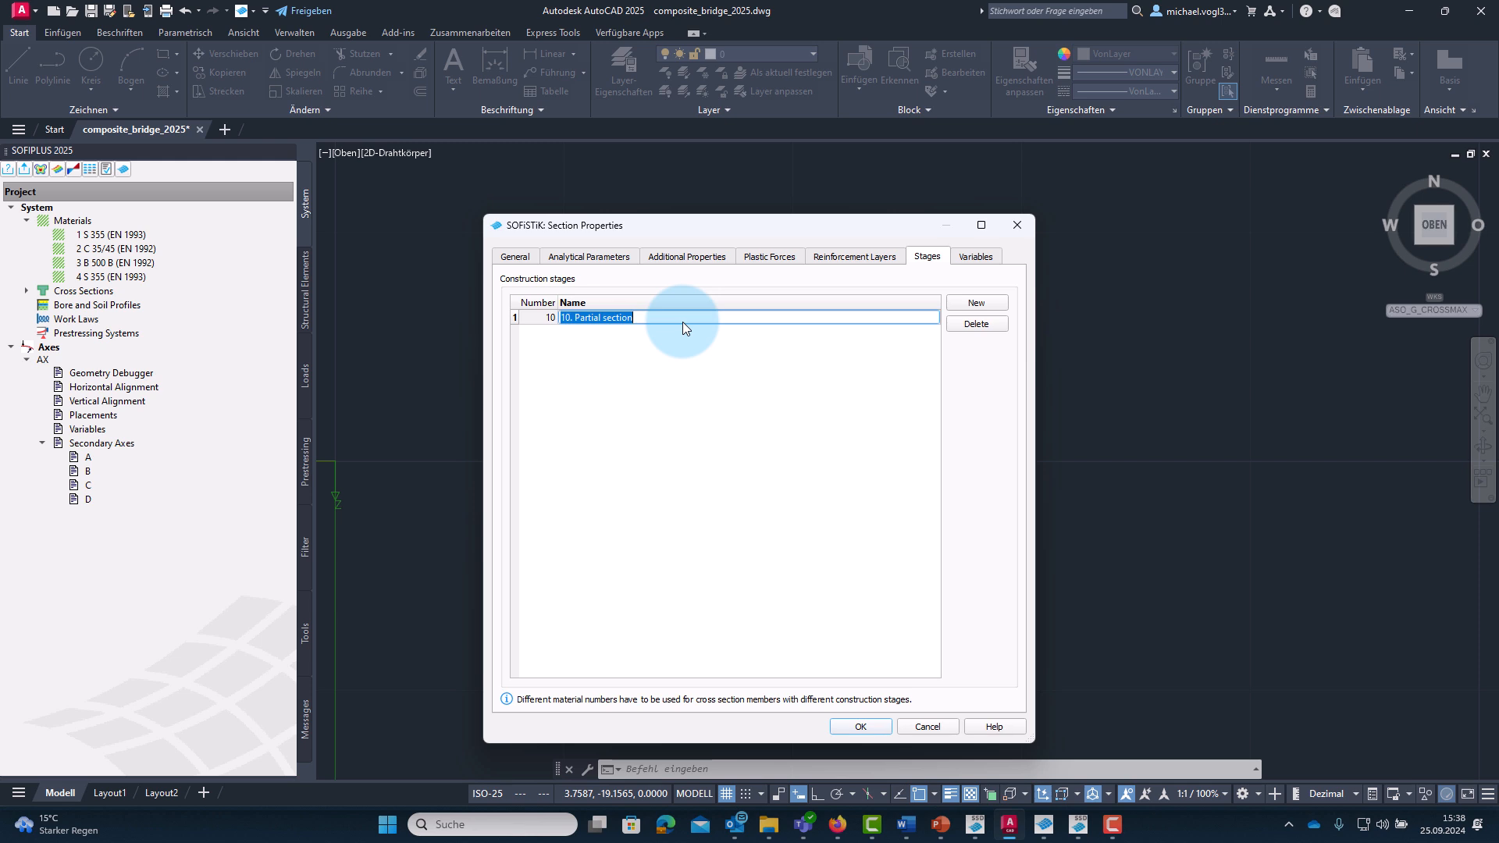
text(Stri)
text(uctural steel)
click(823, 370)
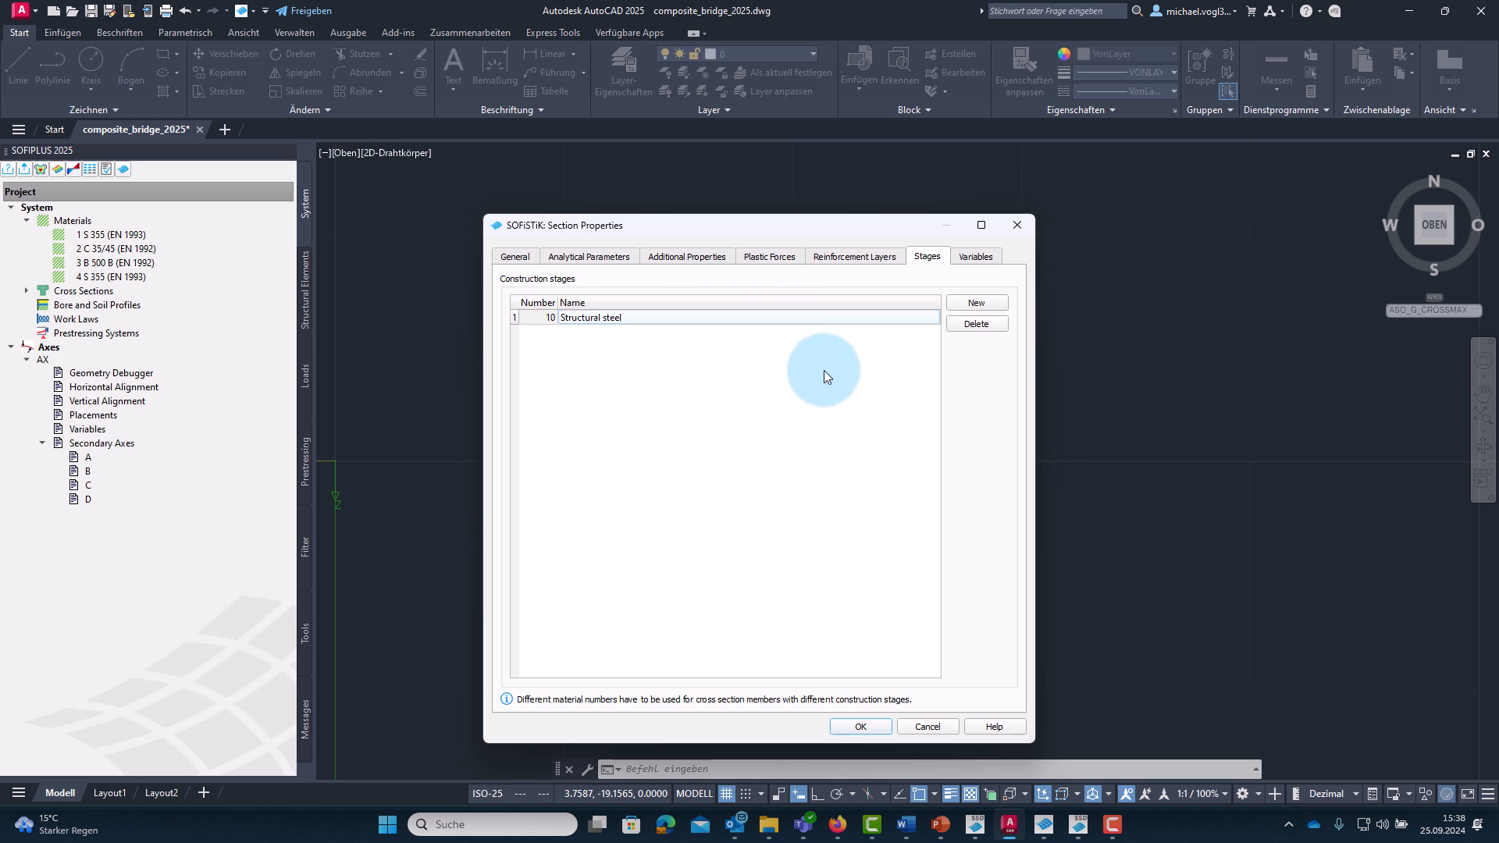
Add construction stage 20 named "Composite" and accept the section properties.
click(992, 304)
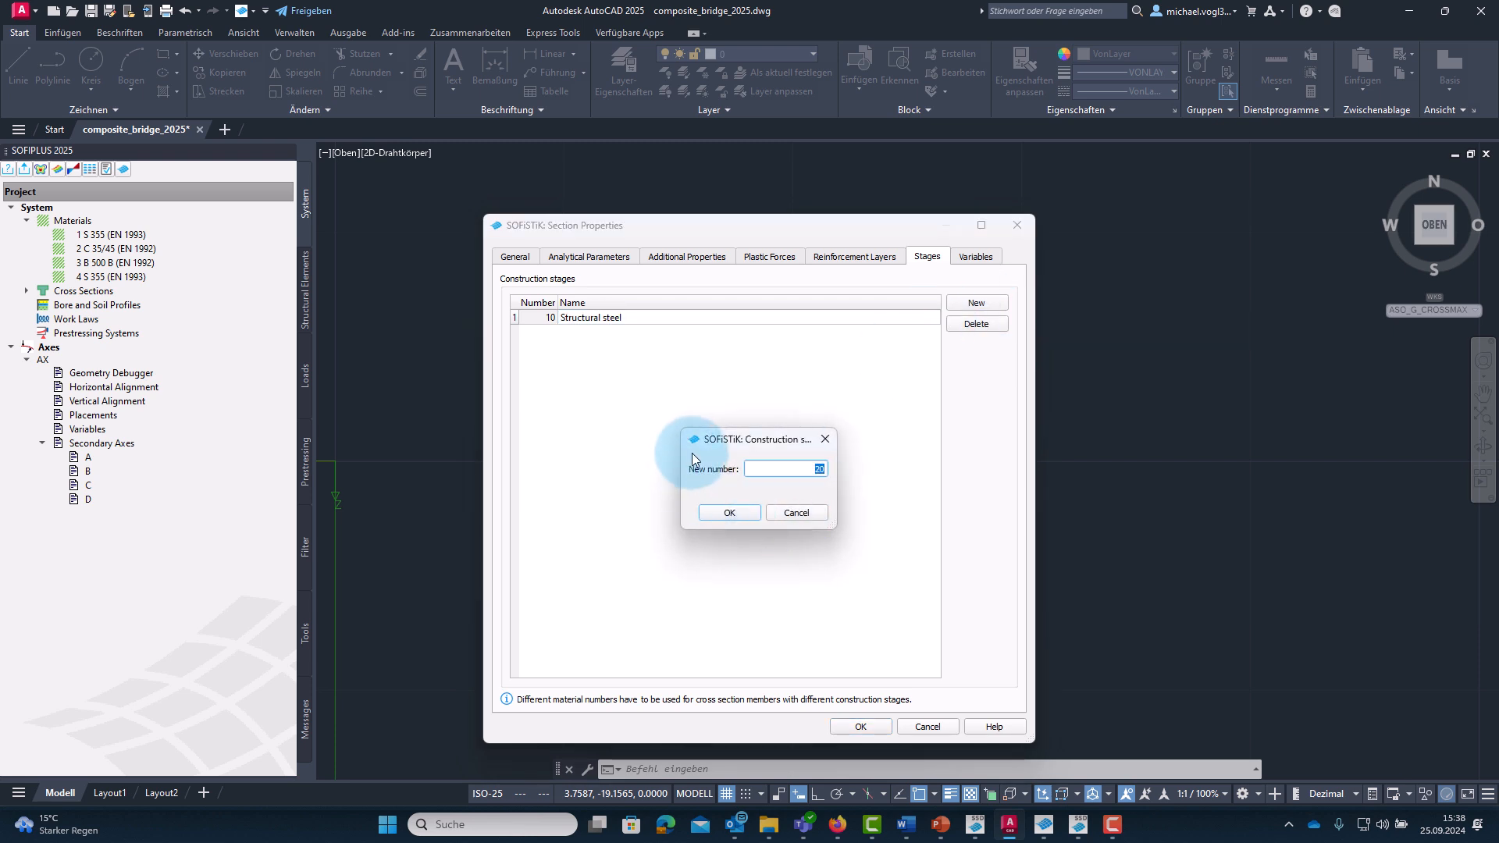
click(729, 512)
click(632, 334)
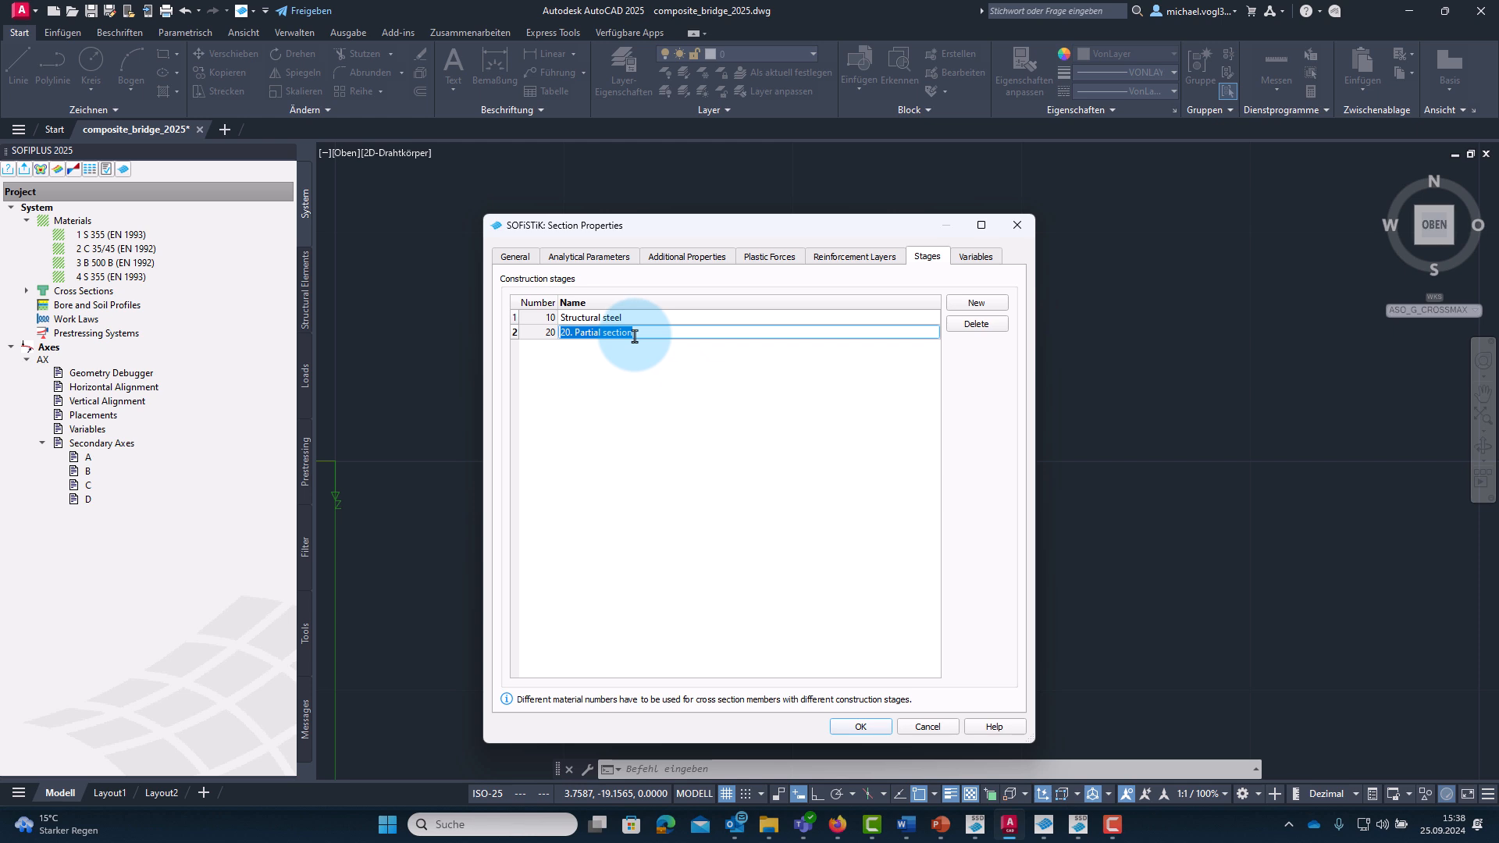
text(Composite)
click(671, 399)
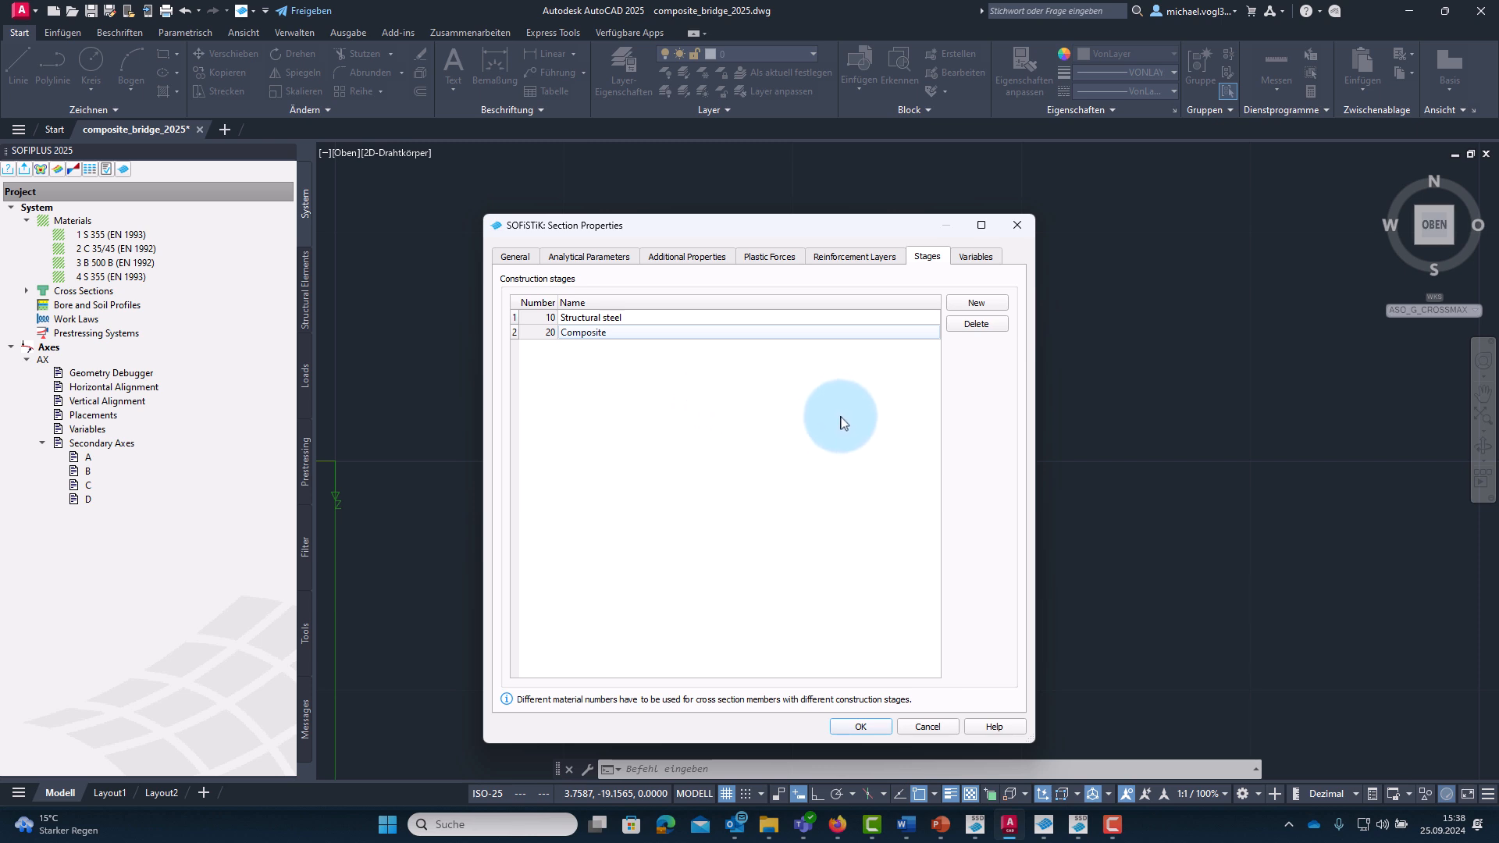
click(869, 724)
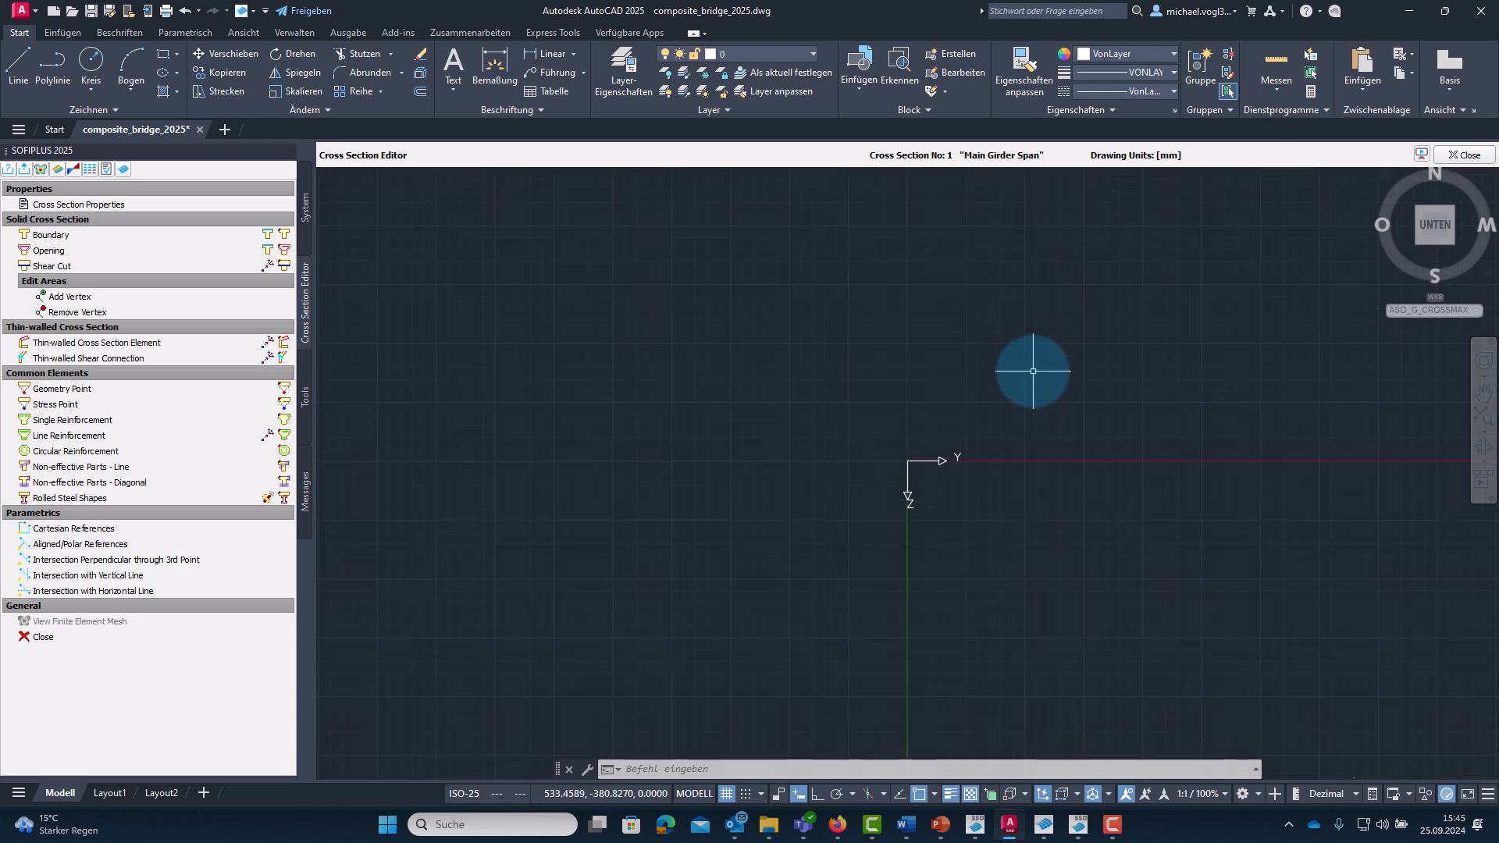
Place a point at the origin of the cross section drawing.
click(738, 770)
text(PUNKT)
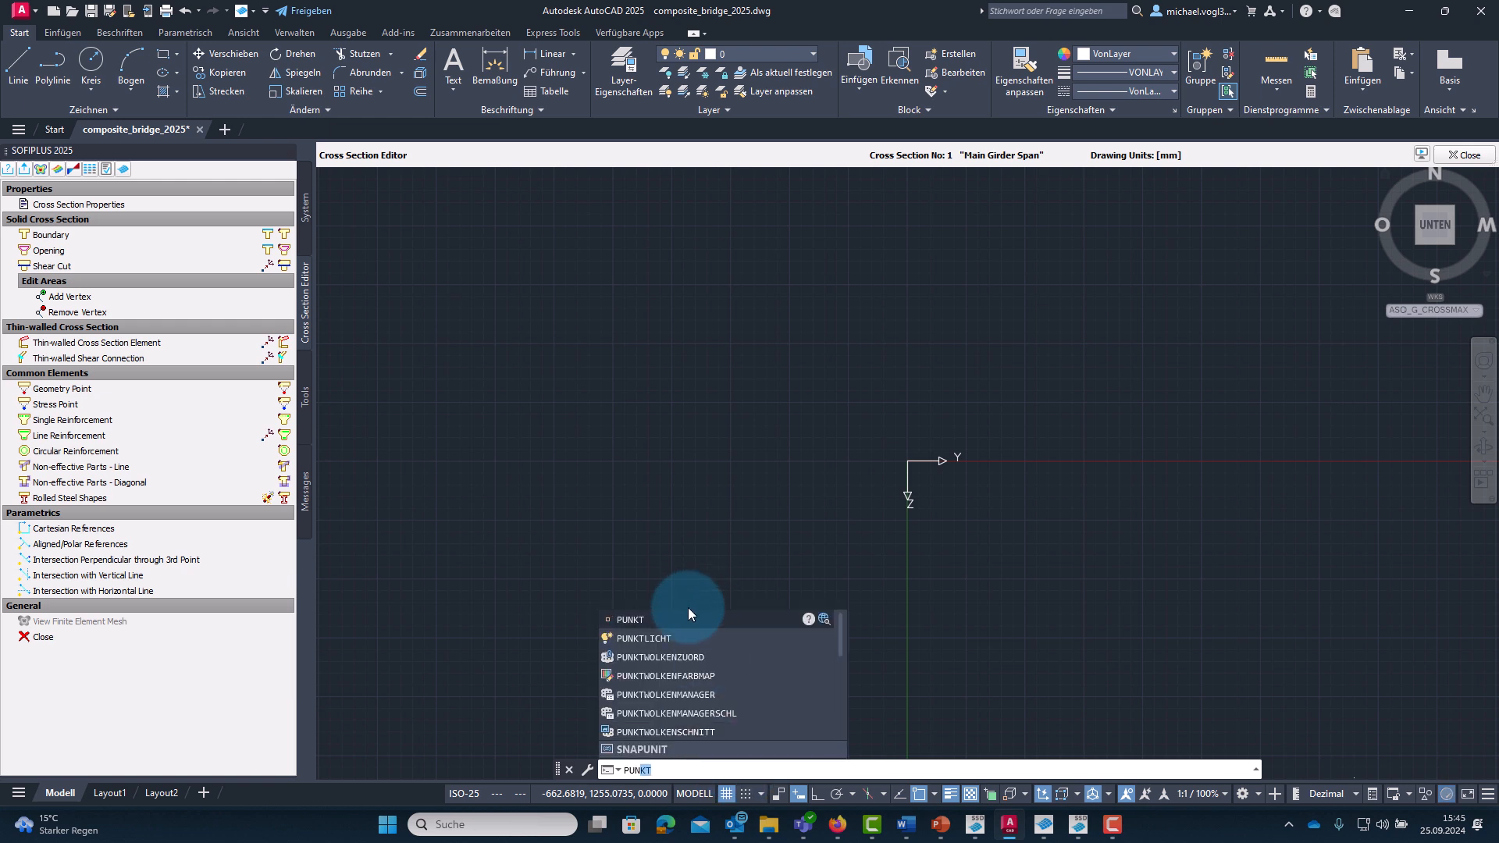
click(685, 617)
text(0)
key(Return)
Draw the right half of the concrete slab outline from the origin, 1500 mm wide and 300 mm deep, using orthogonal lines.
click(22, 69)
scroll(1017, 603, down, 2)
middle_drag(1018, 591, 1112, 458)
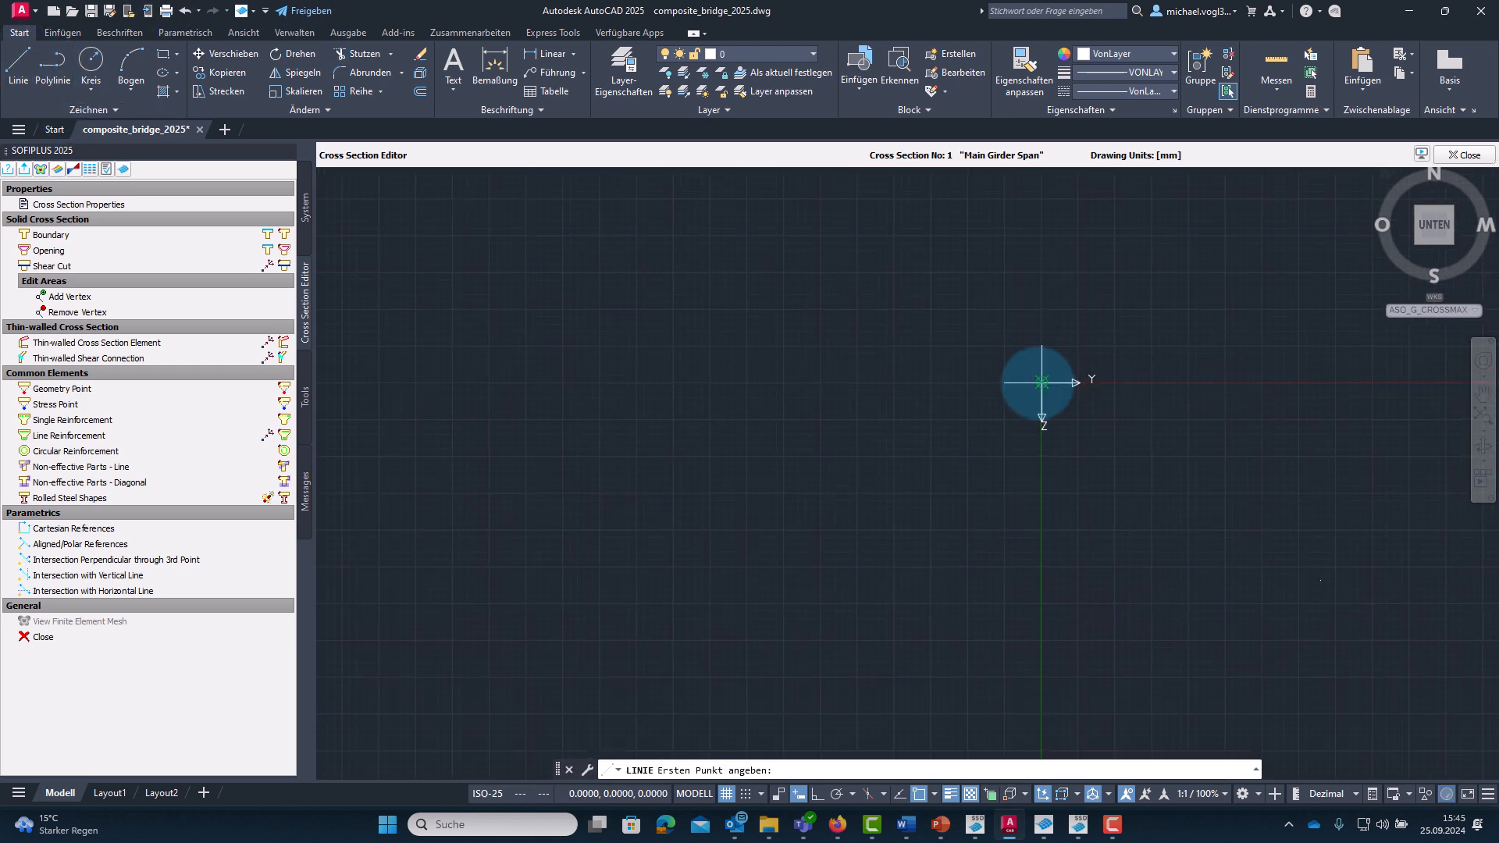
click(1041, 381)
key(F8)
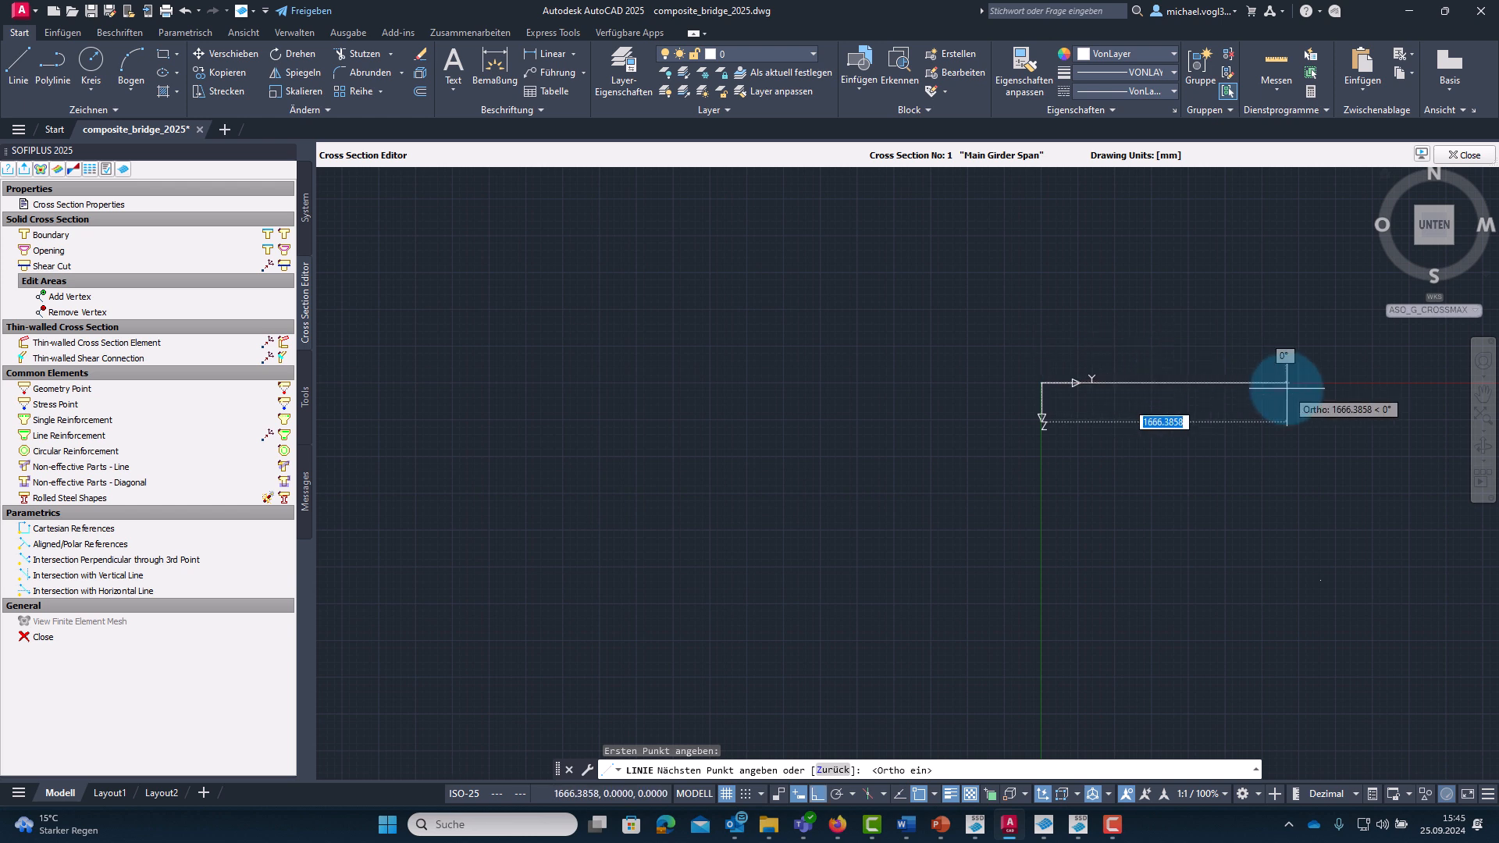
text(1500)
key(Return)
text(300)
key(Return)
text(1500)
key(Return)
click(1041, 382)
Draw the left half of the slab outline from the origin, 1500 mm wide and 300 mm deep.
text(1500)
key(Return)
text(300)
key(Return)
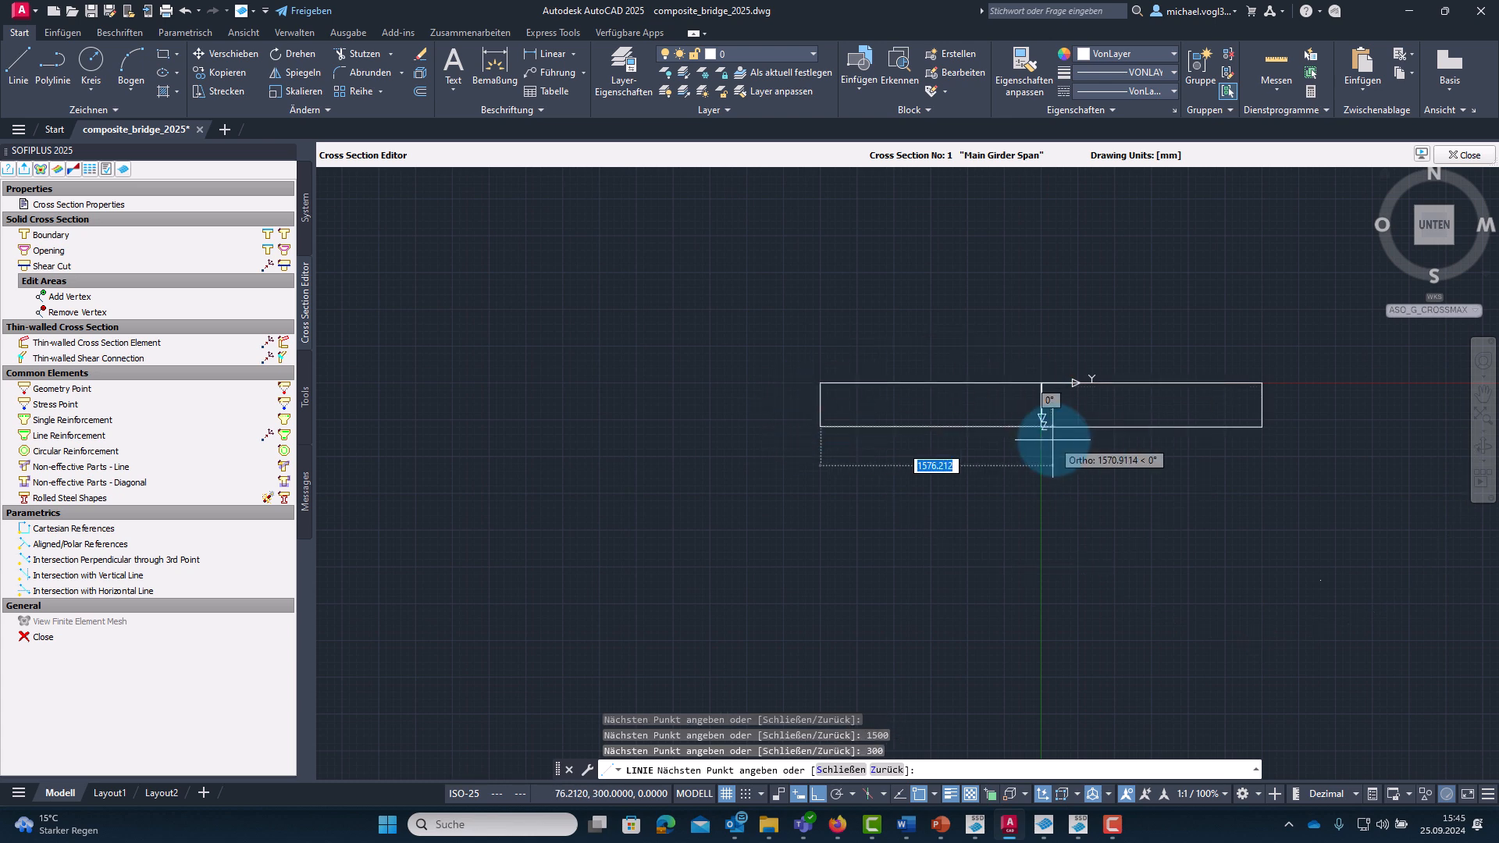
Draw the top flange outline centred beneath the slab, 225 mm to each side and 30 mm thick.
scroll(1045, 429, up, 6)
text(30)
key(Return)
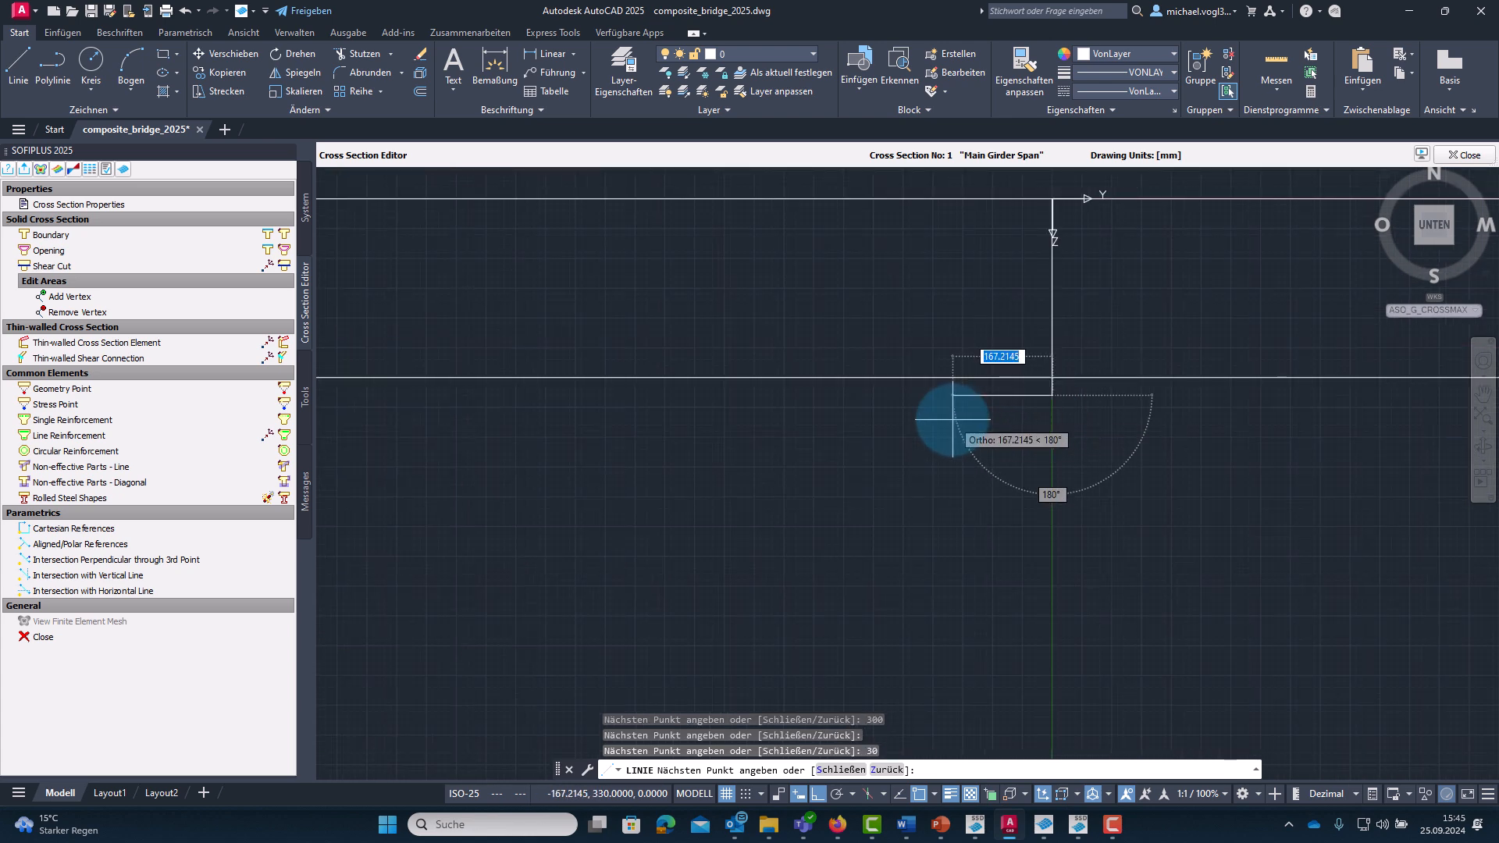
text(225)
key(Return)
text(30)
key(Return)
text(225)
key(Return)
text(30)
key(Return)
Draw the web outline below the top flange, 930 mm high and 15 mm thick, starting 7.5 mm left of the centreline.
text(7.5)
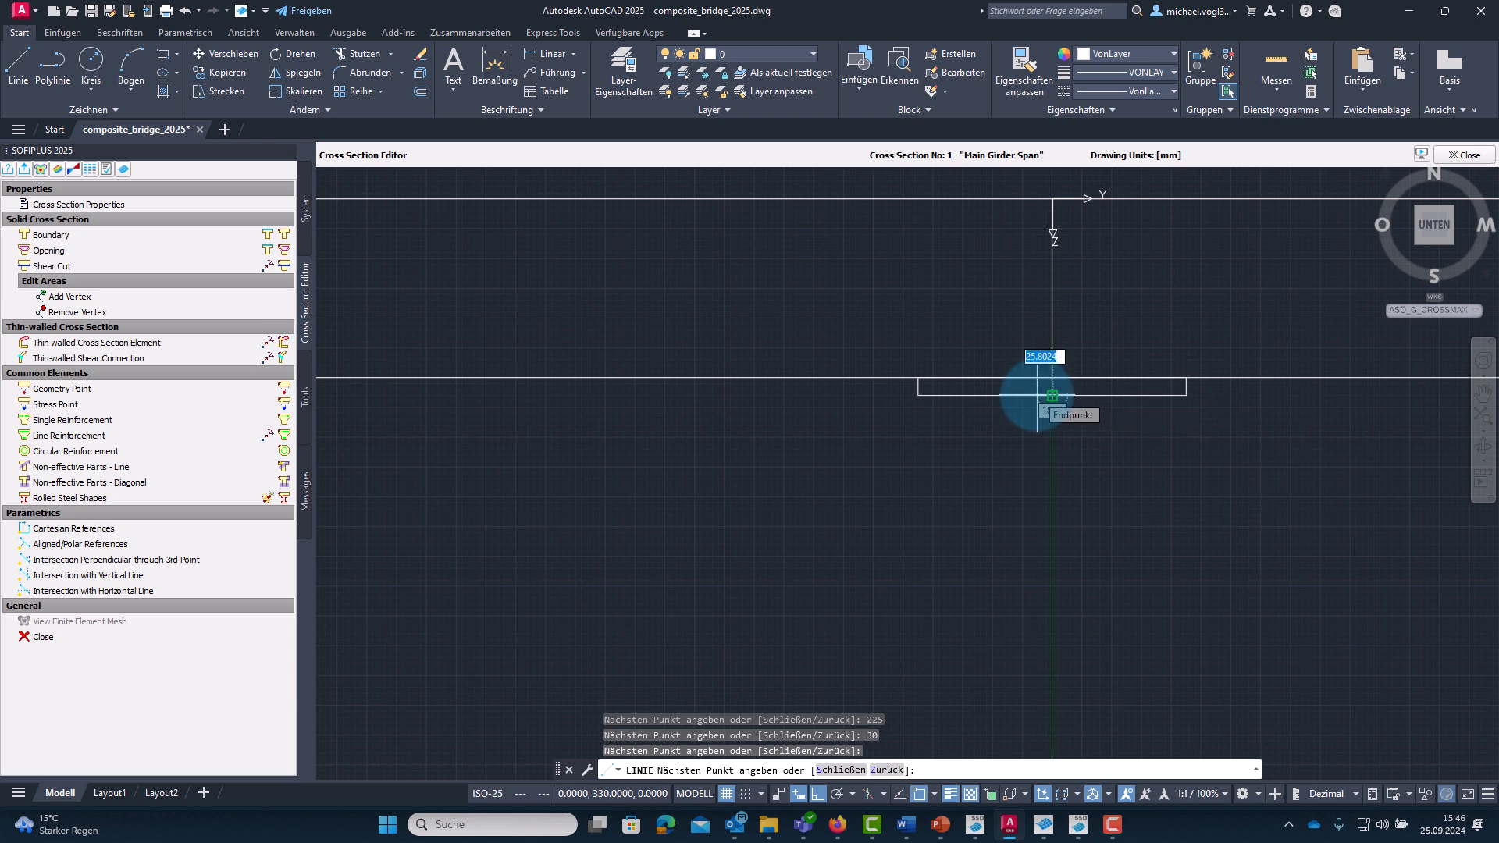
key(Return)
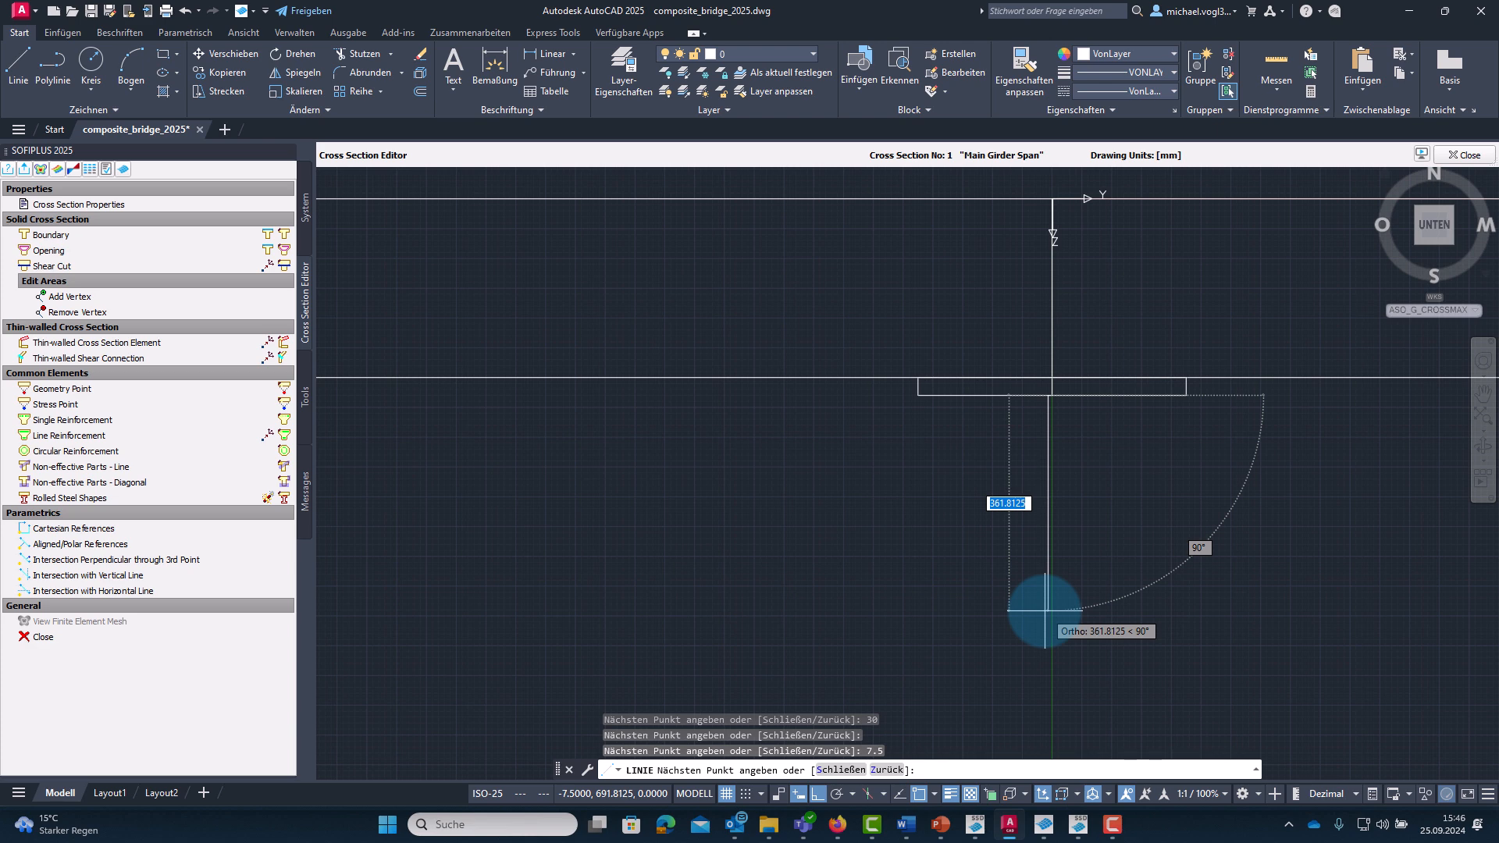
text(930)
key(Return)
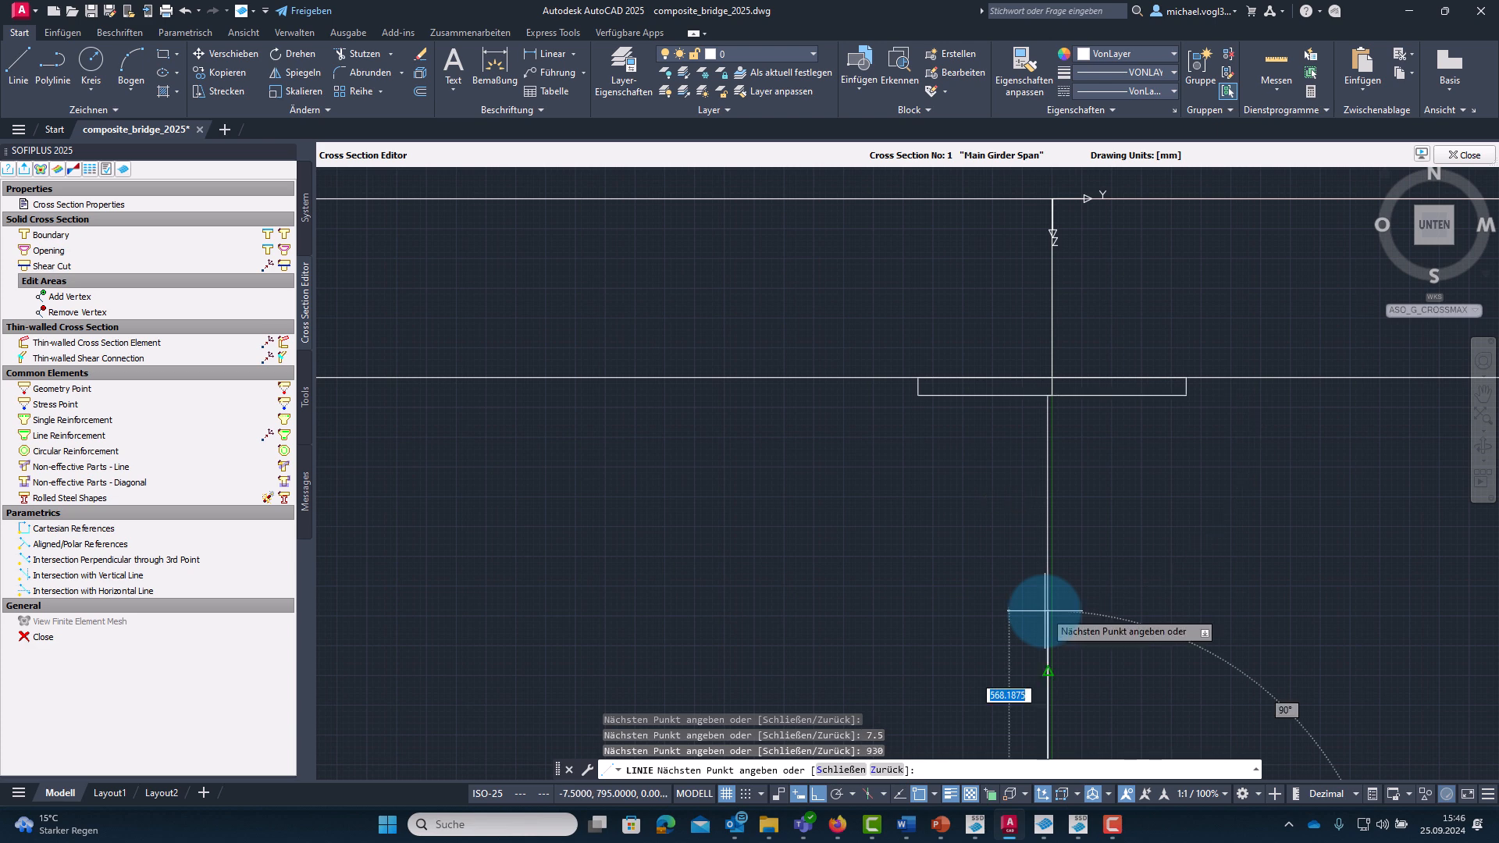
scroll(1037, 612, down, 2)
scroll(1041, 656, up, 2)
text(15)
key(Return)
scroll(976, 575, down, 1)
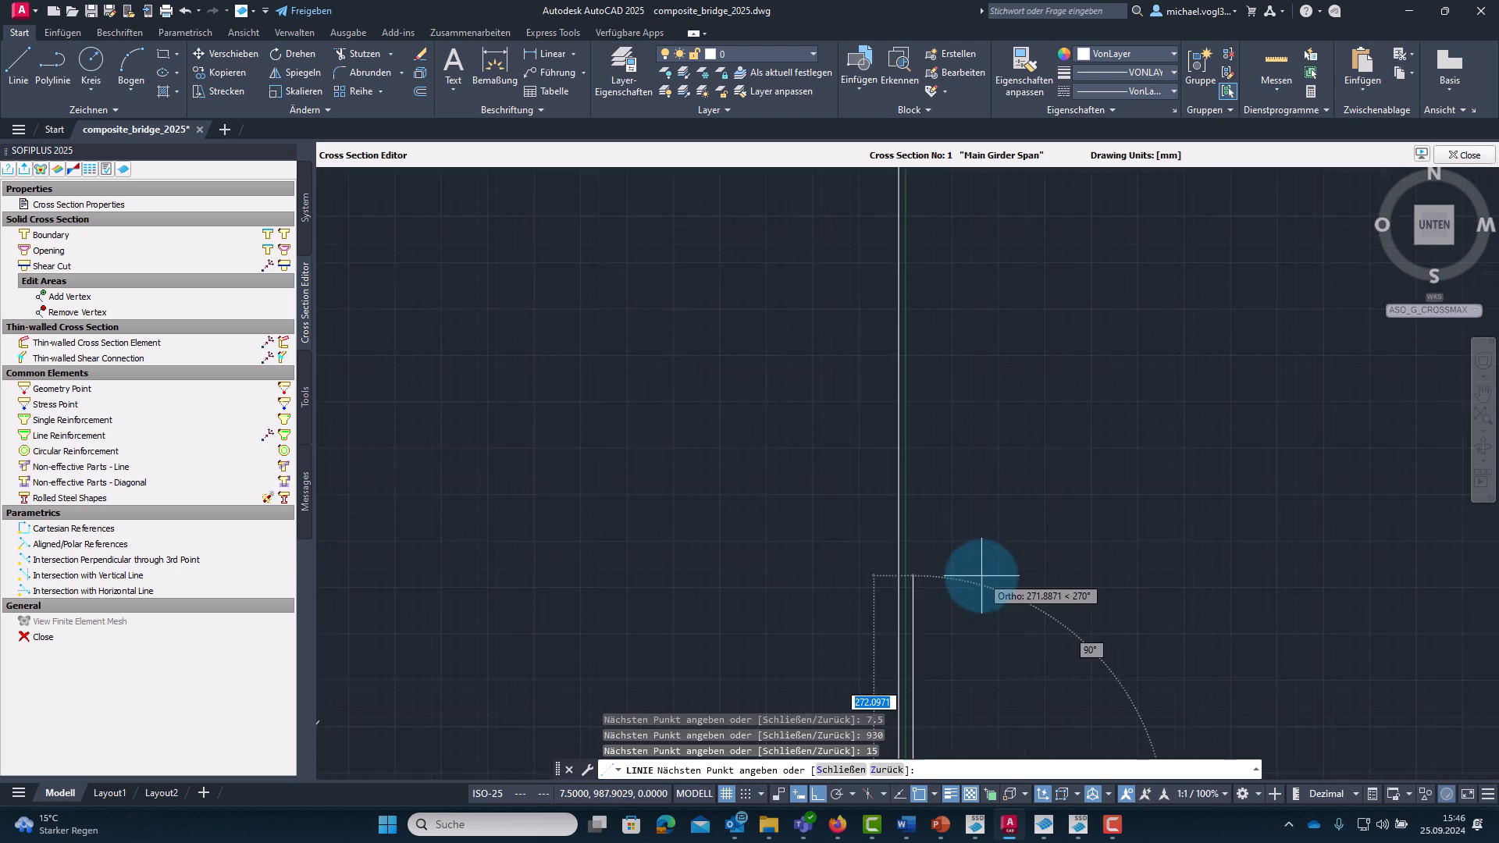
scroll(927, 191, up, 1)
scroll(960, 197, up, 1)
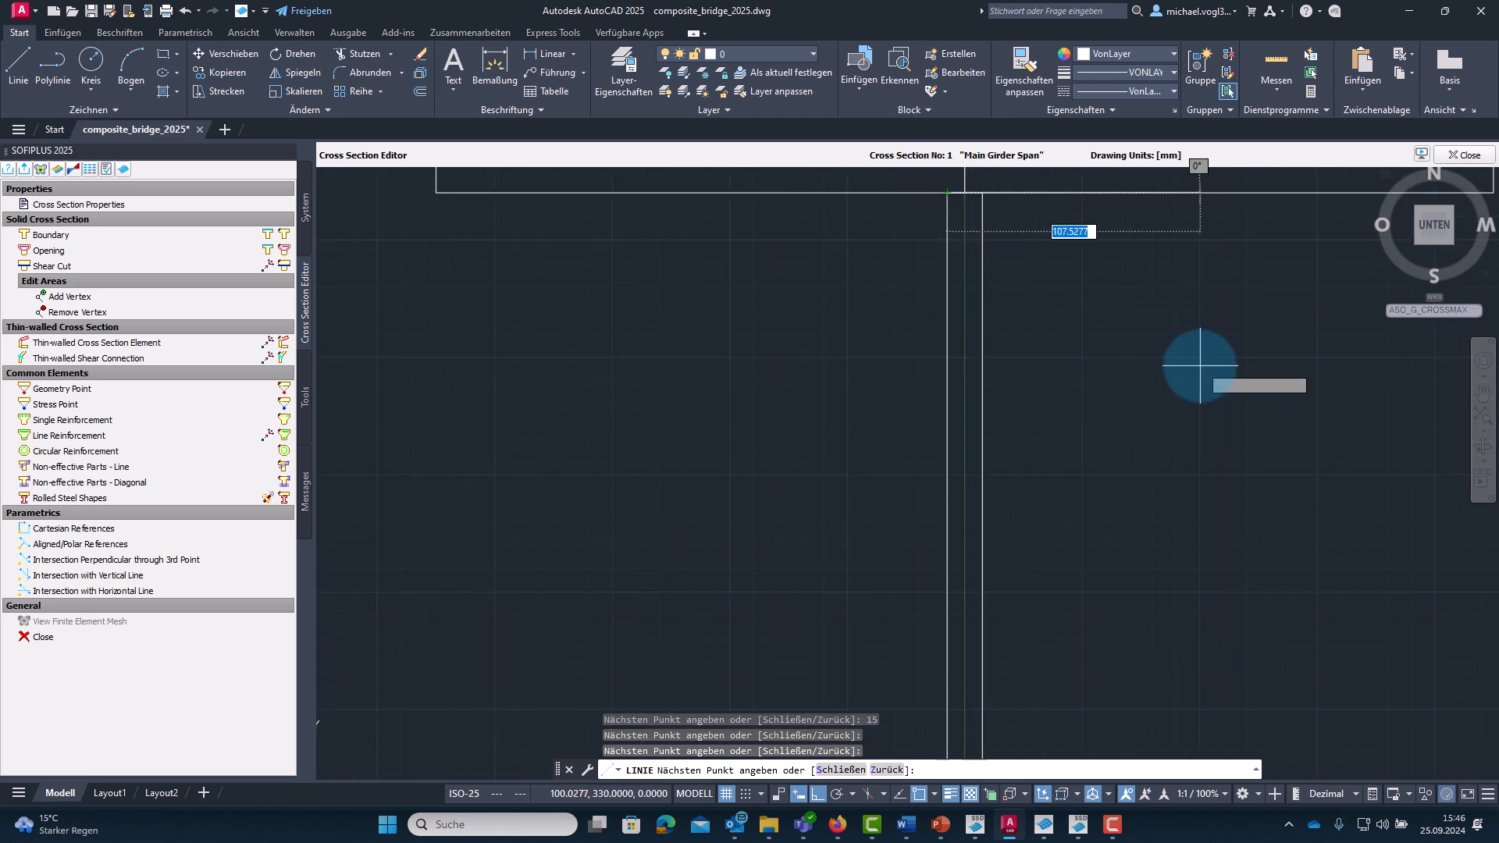
key(Escape)
Draw the bottom flange outline centred at the web's lower end, 225 mm to each side and 40 mm thick.
middle_drag(1194, 418, 1262, 519)
key(Return)
click(1173, 630)
text(225)
key(Return)
scroll(956, 661, down, 2)
text(40)
key(Return)
text(225)
key(Return)
click(1093, 641)
text(225)
key(Return)
text(40)
key(Return)
key(Escape)
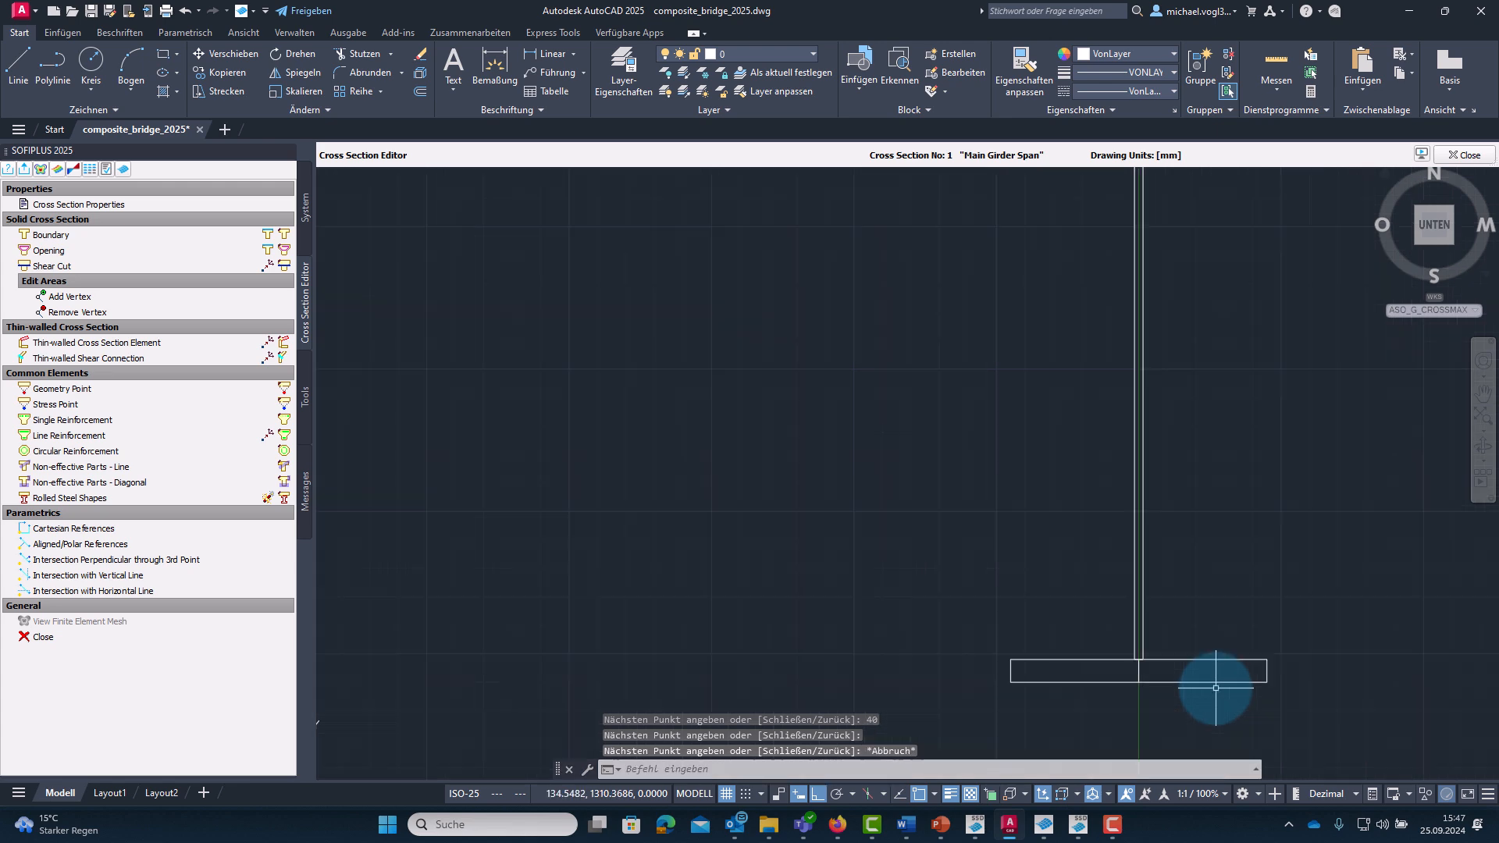
Measure the slab depth and the overall height of the steel girder along the centreline.
scroll(1206, 668, down, 5)
click(1277, 90)
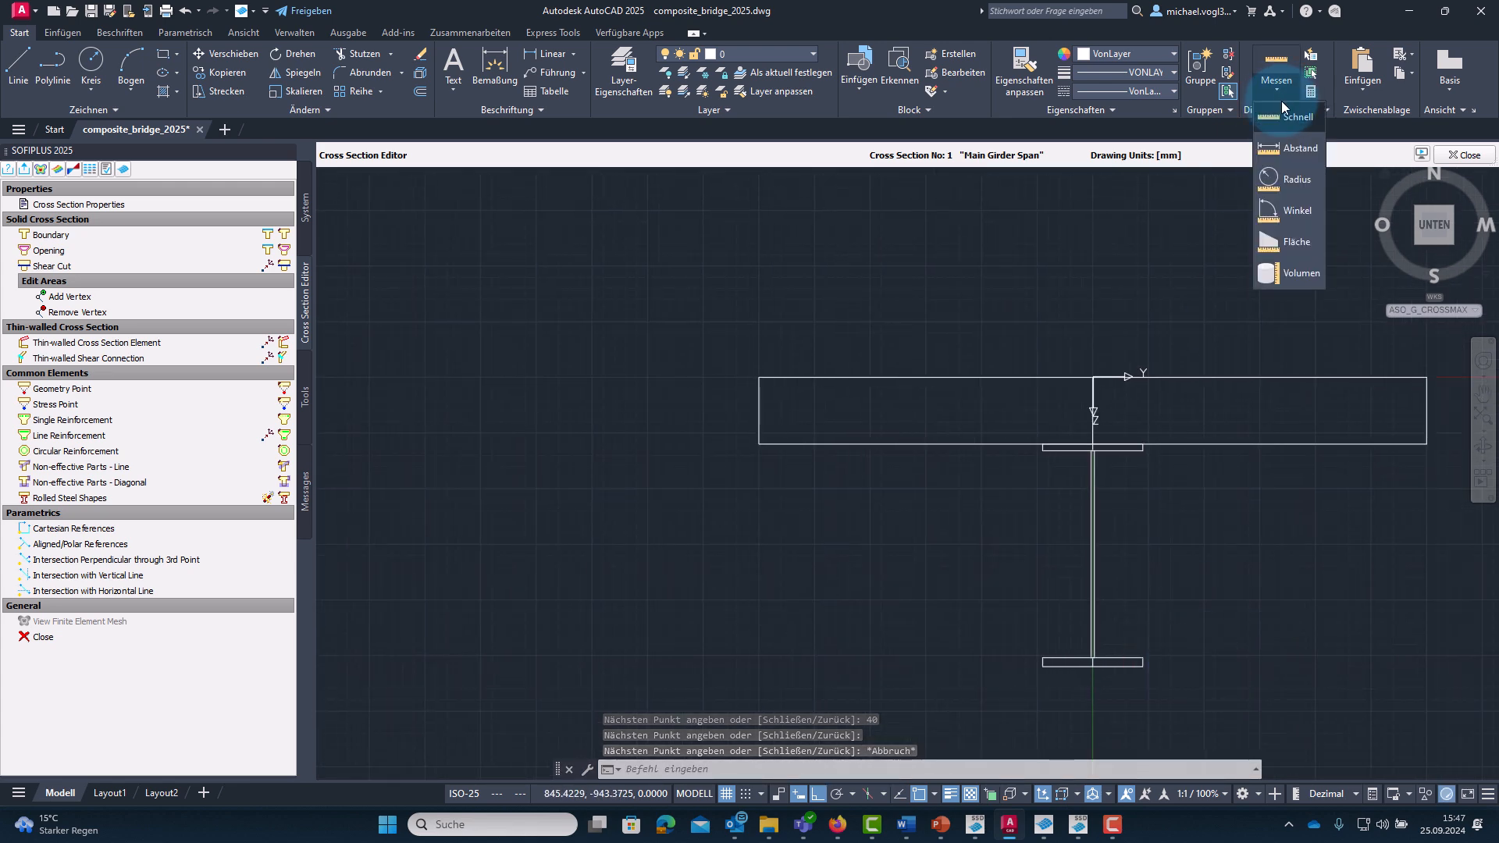
click(1288, 148)
click(1093, 378)
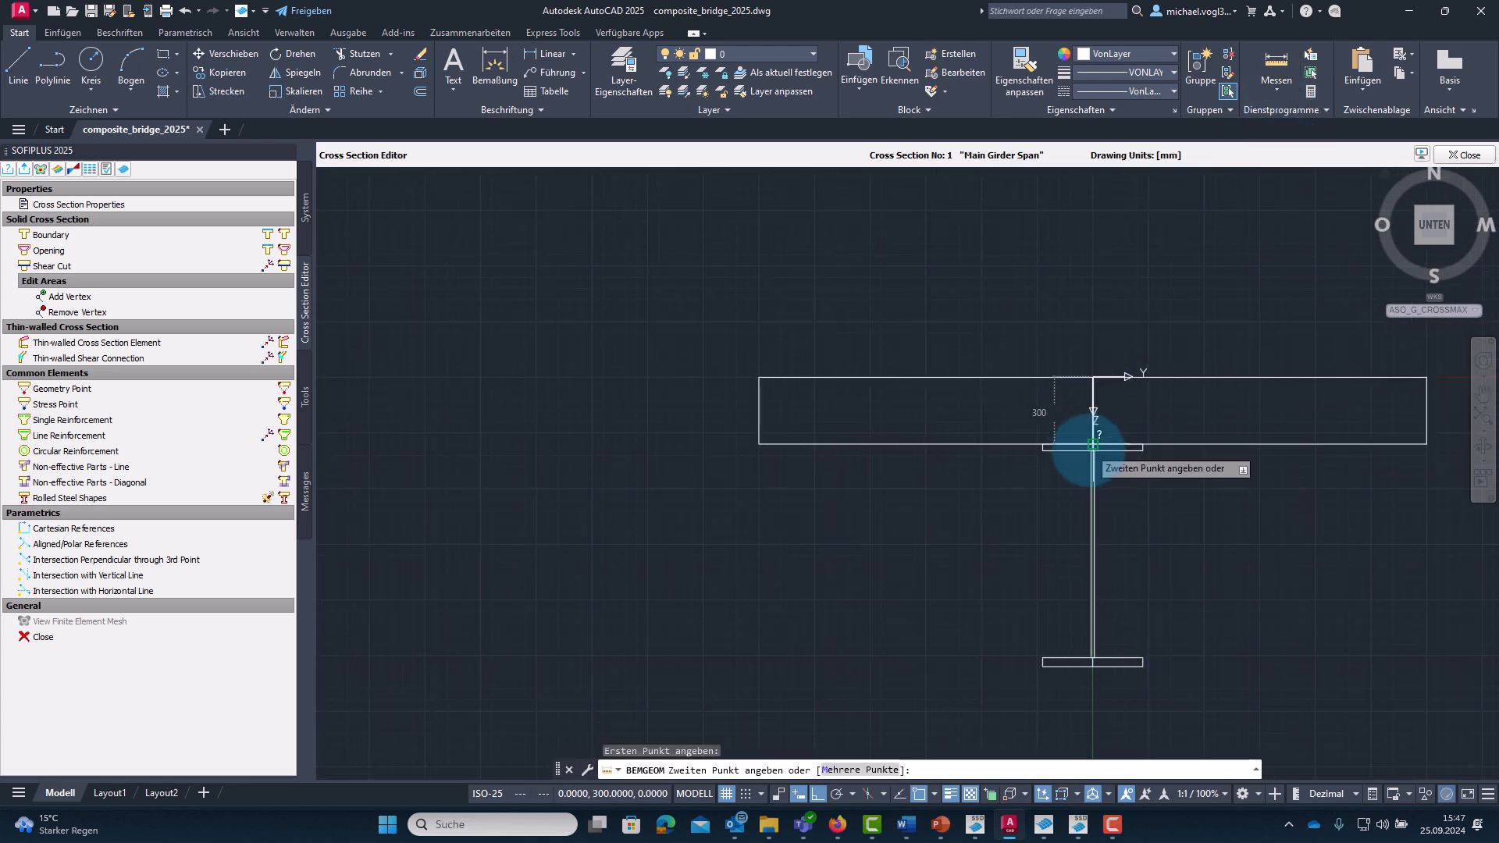
key(Escape)
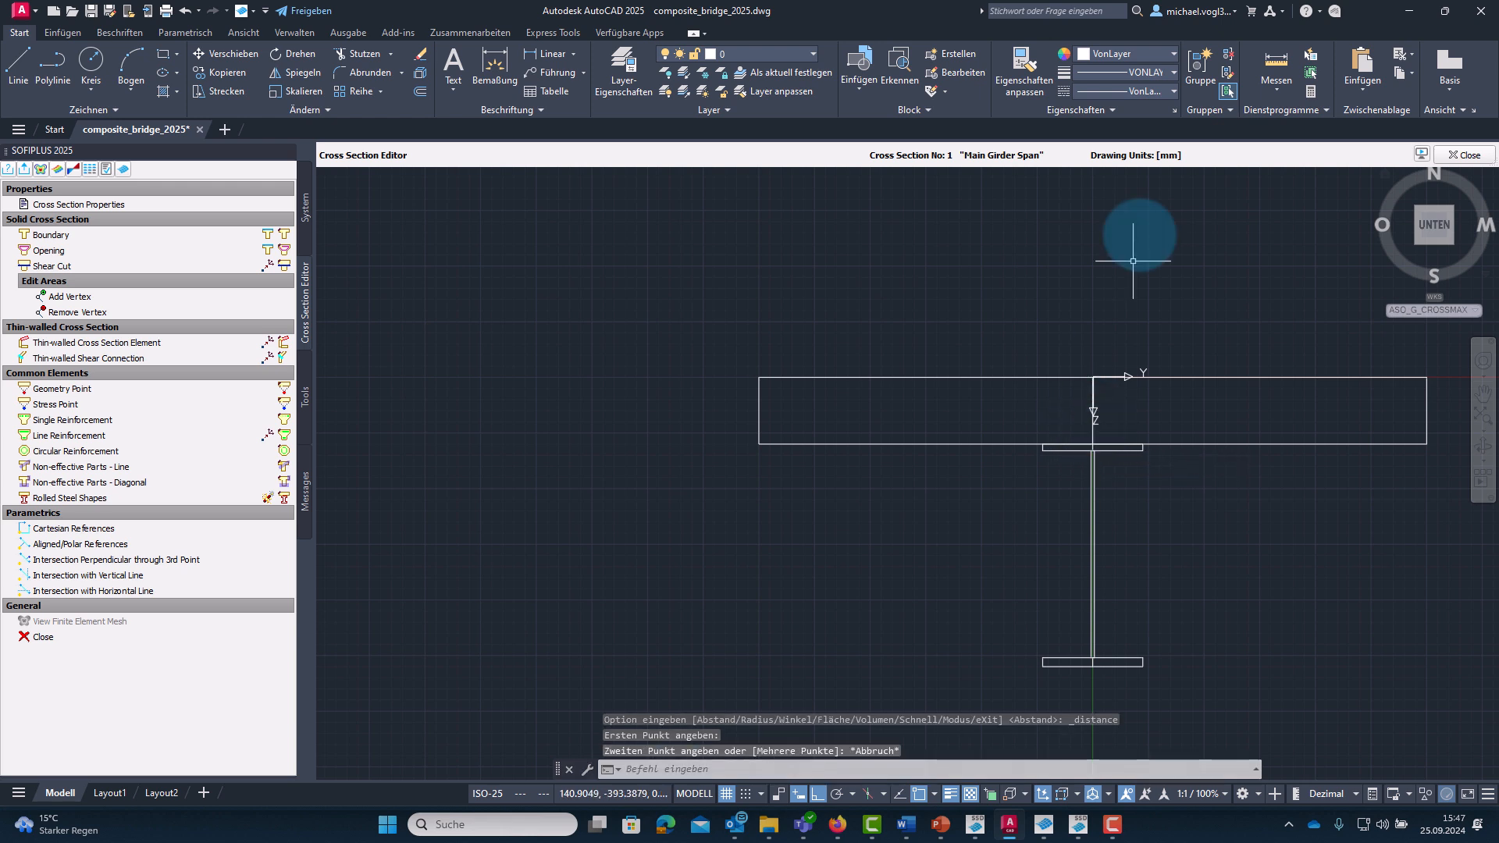
click(1276, 86)
click(1283, 148)
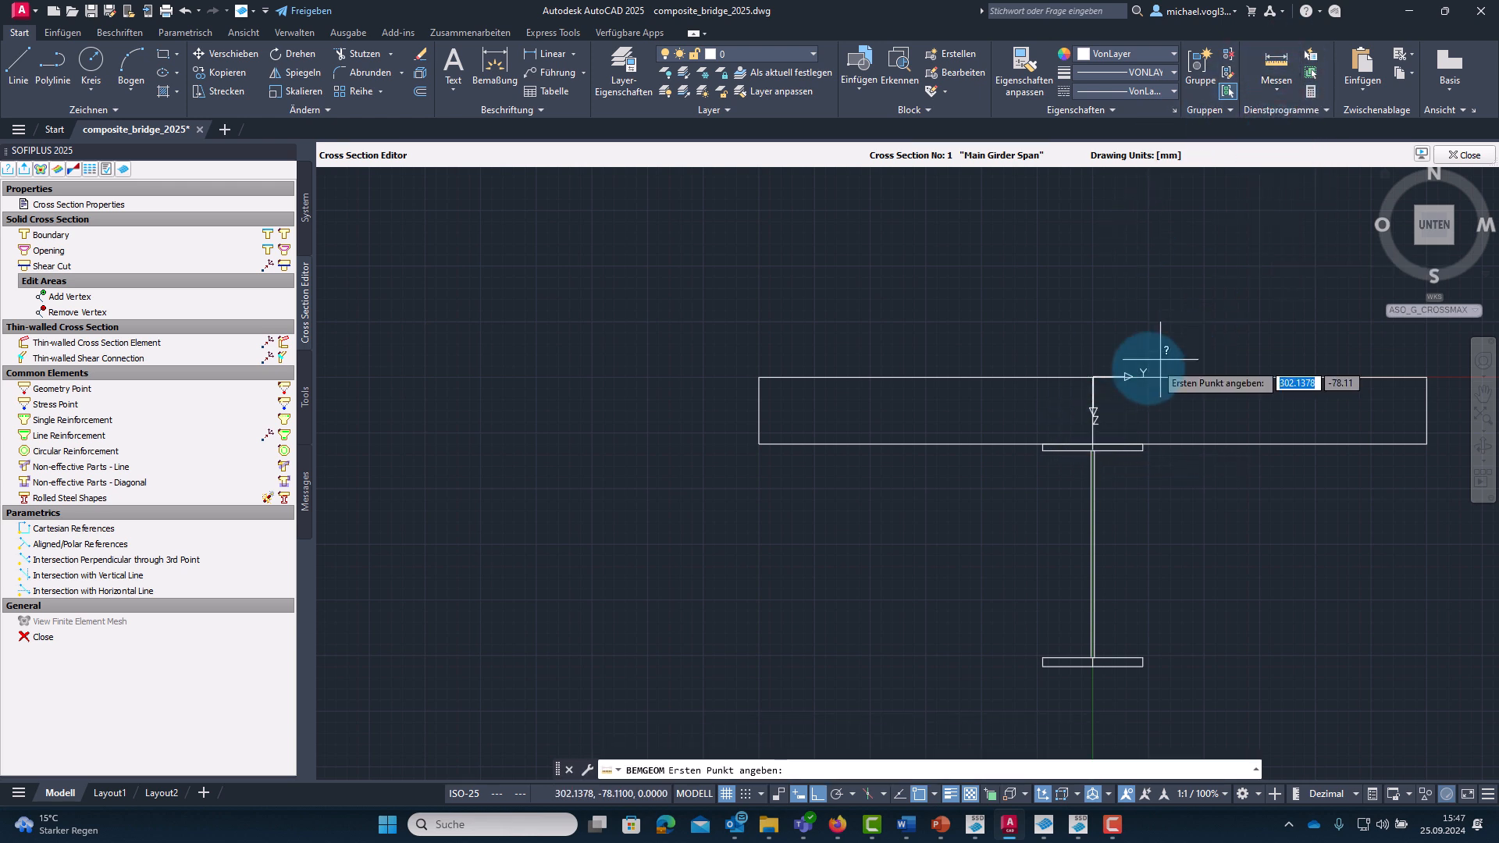
click(1093, 447)
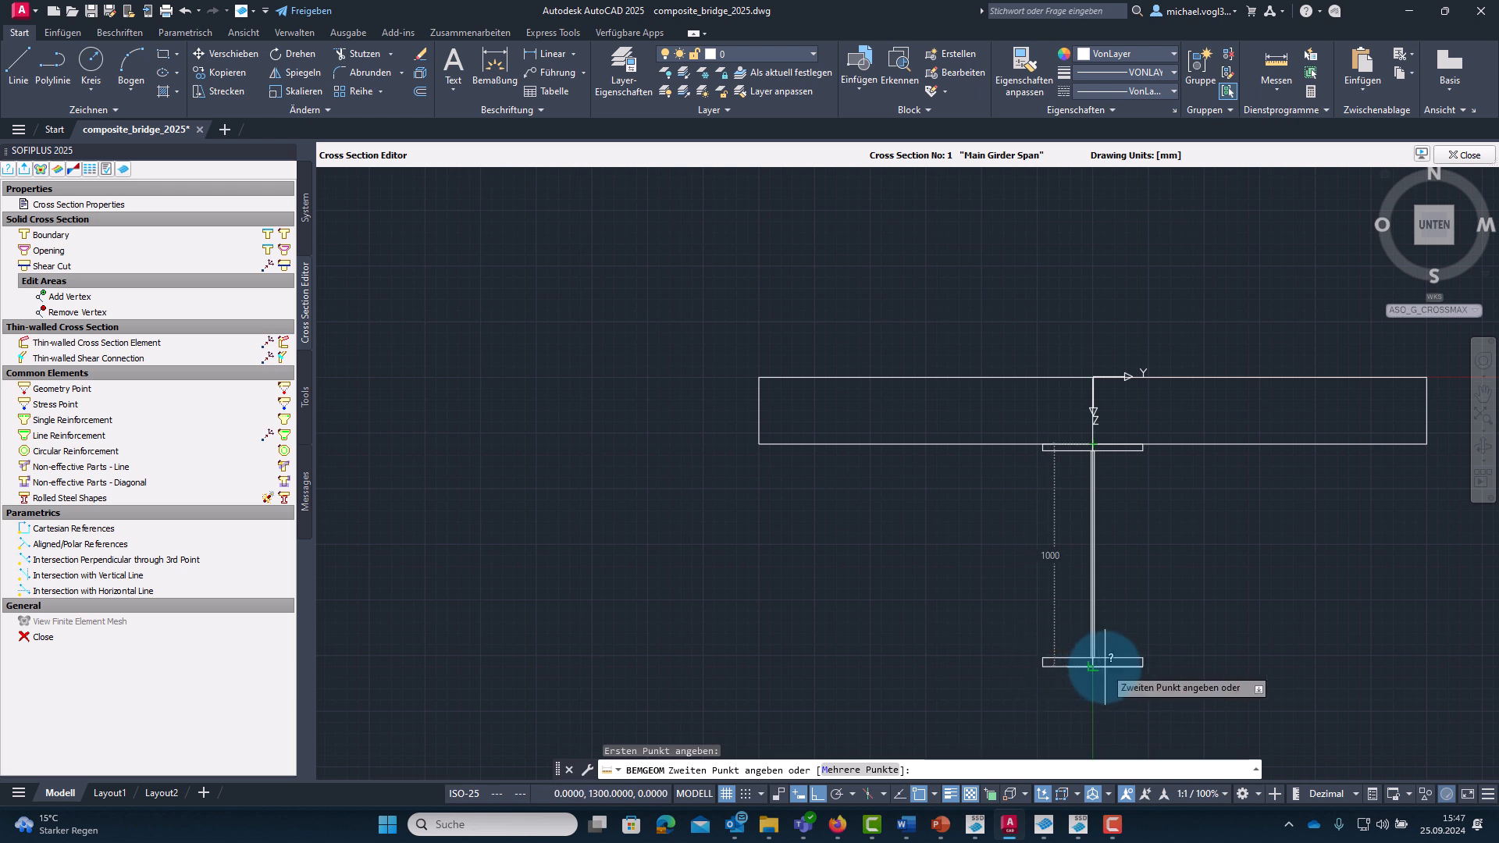
key(Escape)
Model the top flange as two 30 mm thick thin-walled elements along its mid-depth, from the left end through the centreline to the right end.
mouse_move(1353, 579)
middle_down()
mouse_move(1300, 547)
mouse_move(1244, 541)
middle_up()
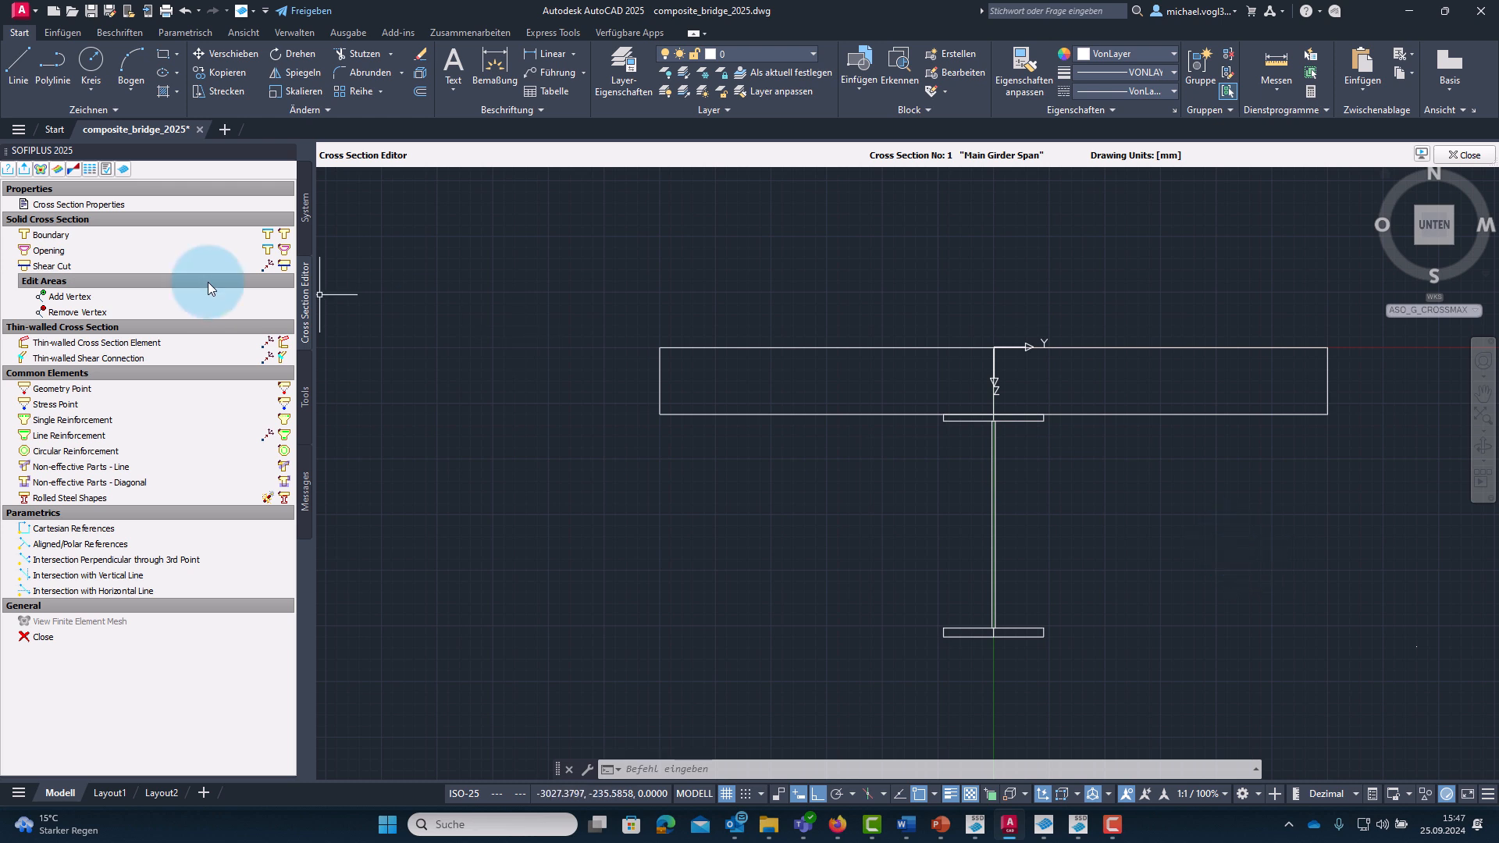
click(162, 345)
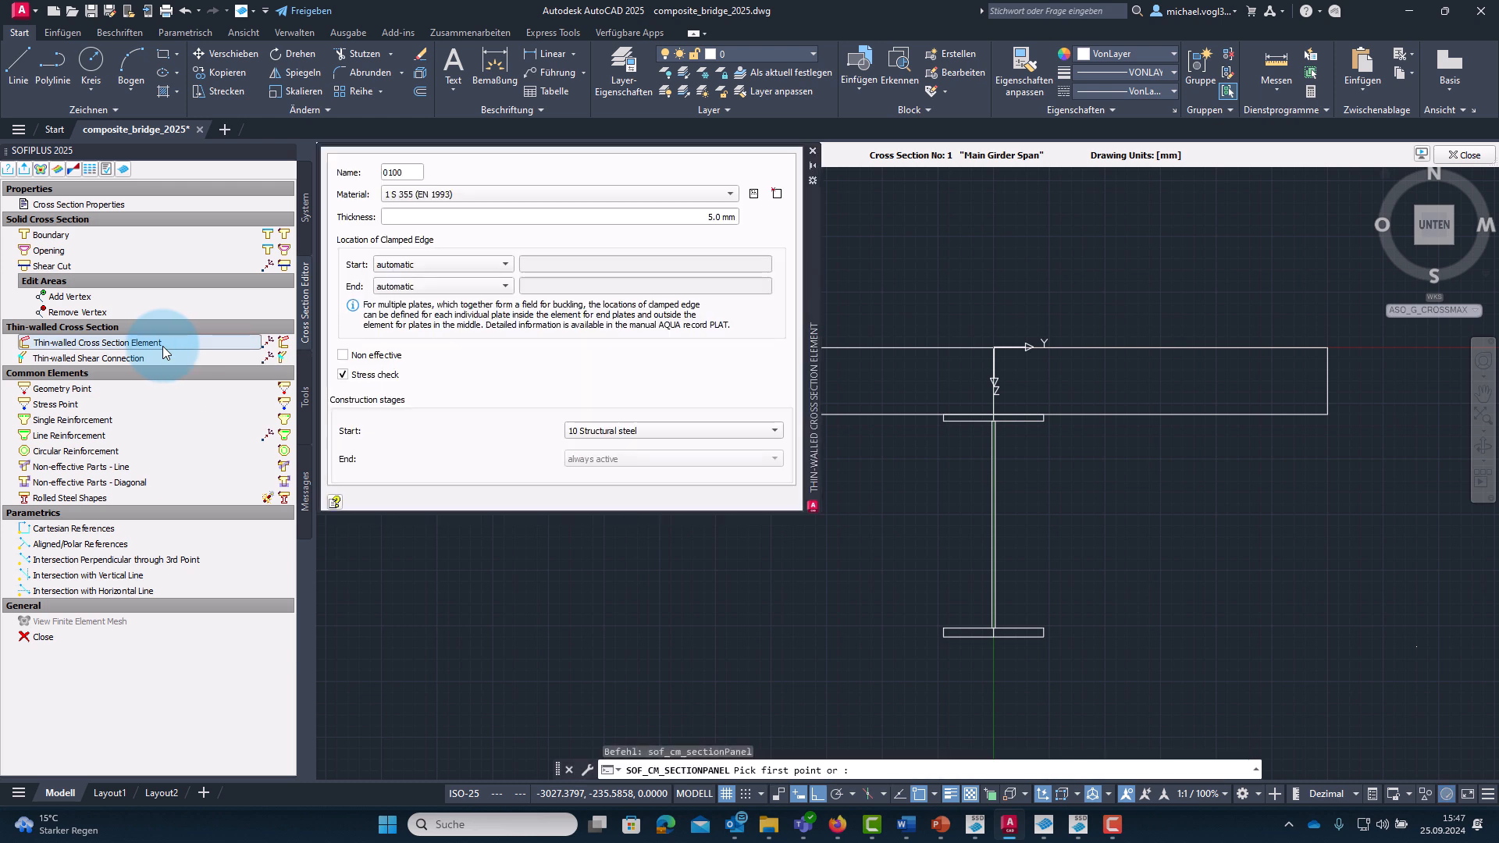
drag(789, 293, 751, 298)
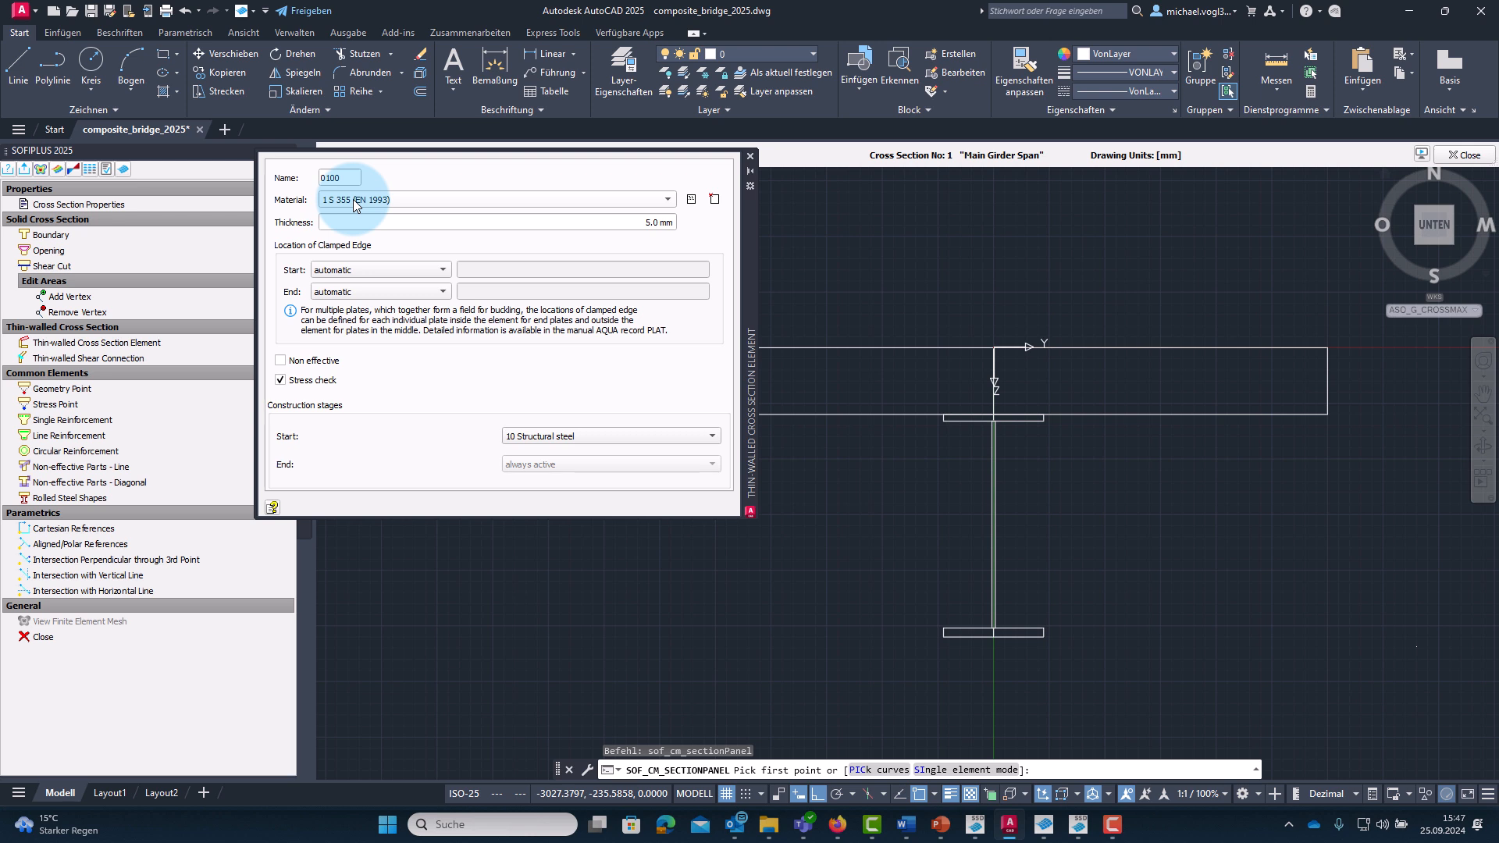
click(672, 223)
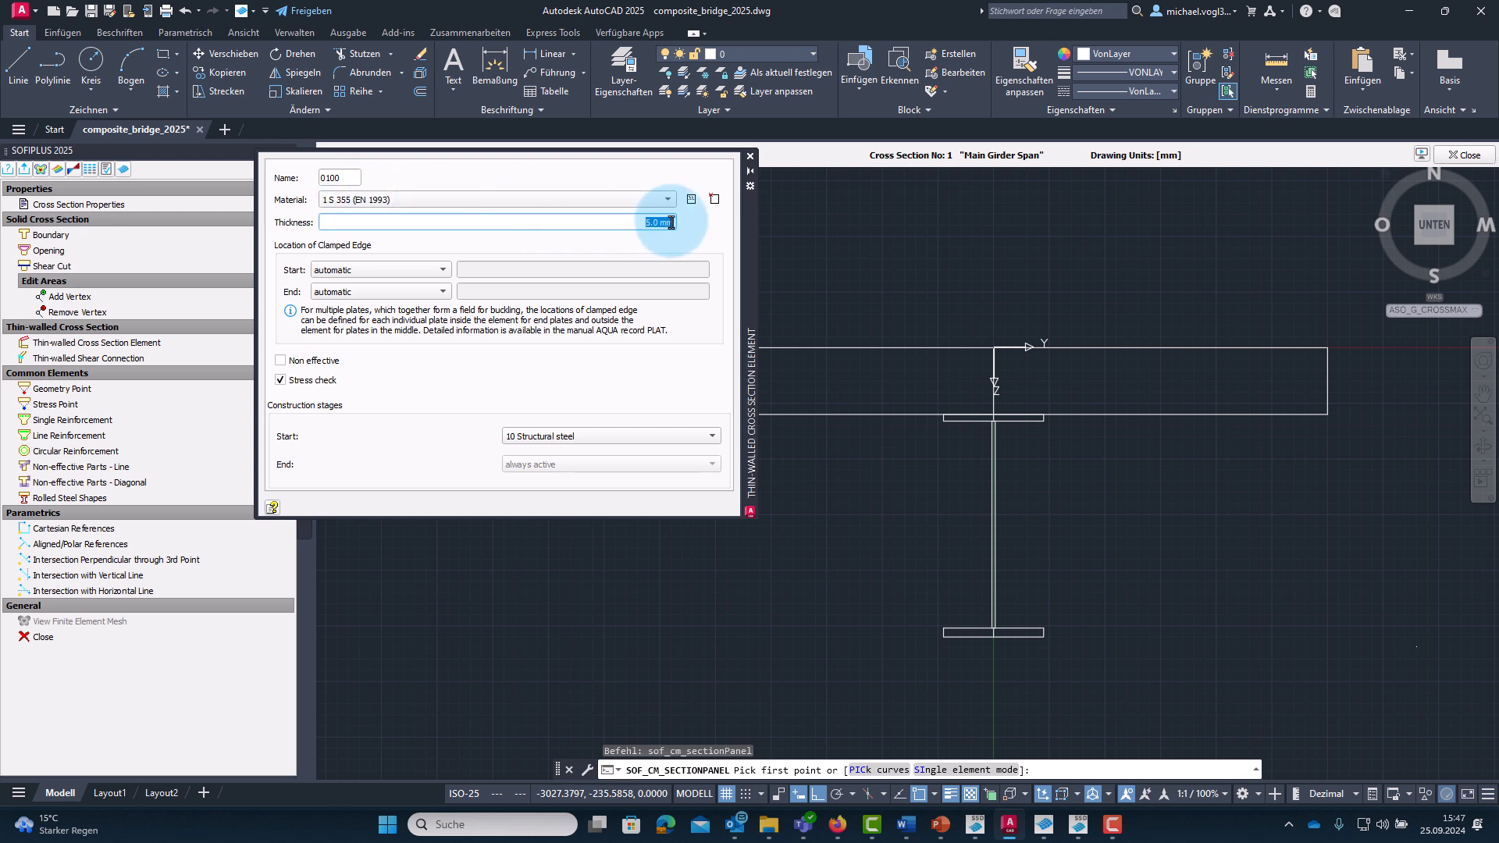
text(30)
key(Return)
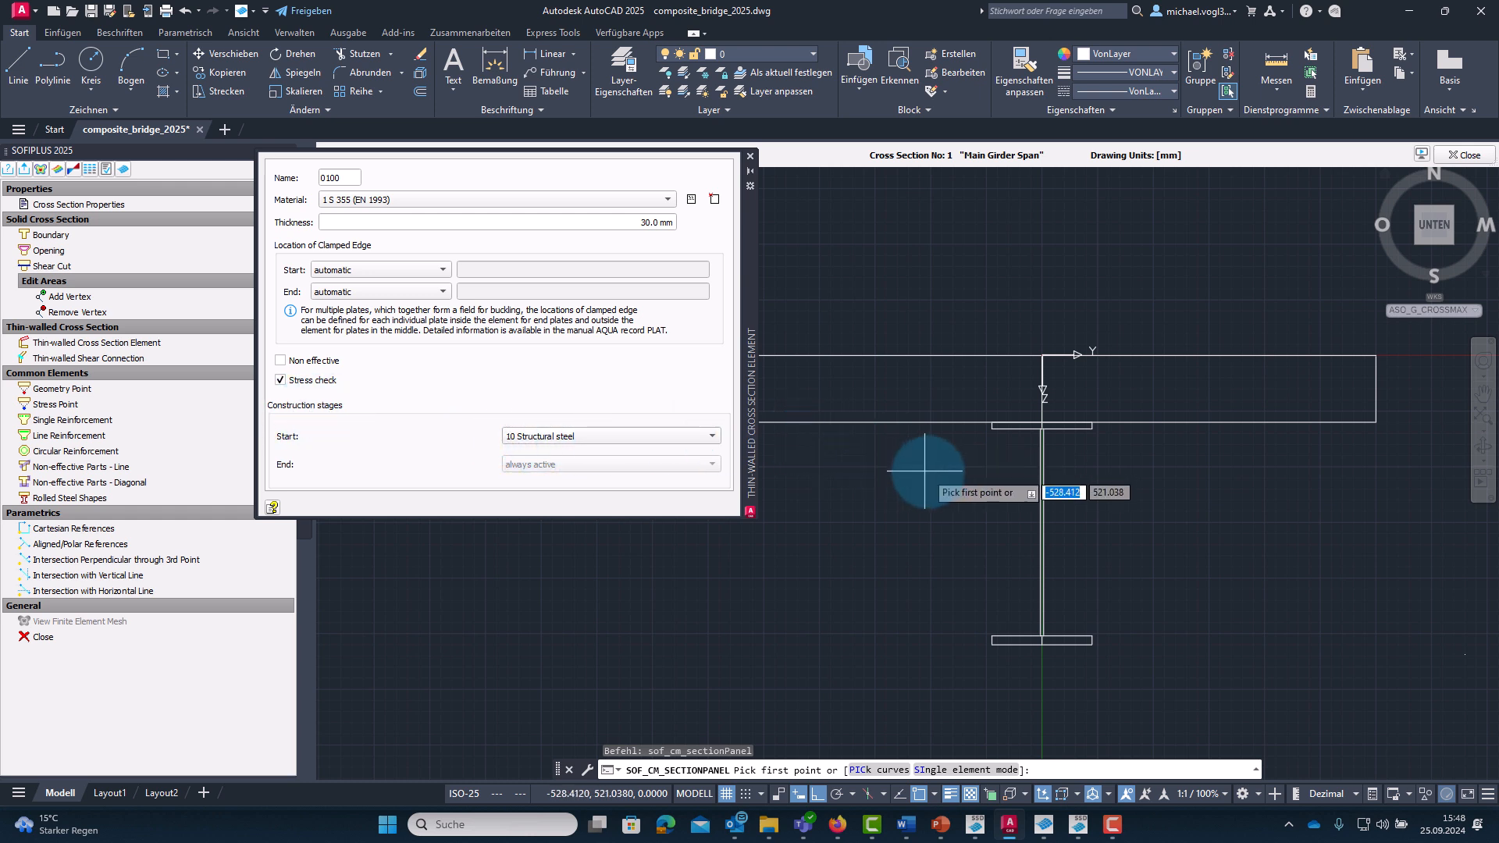
scroll(997, 430, up, 4)
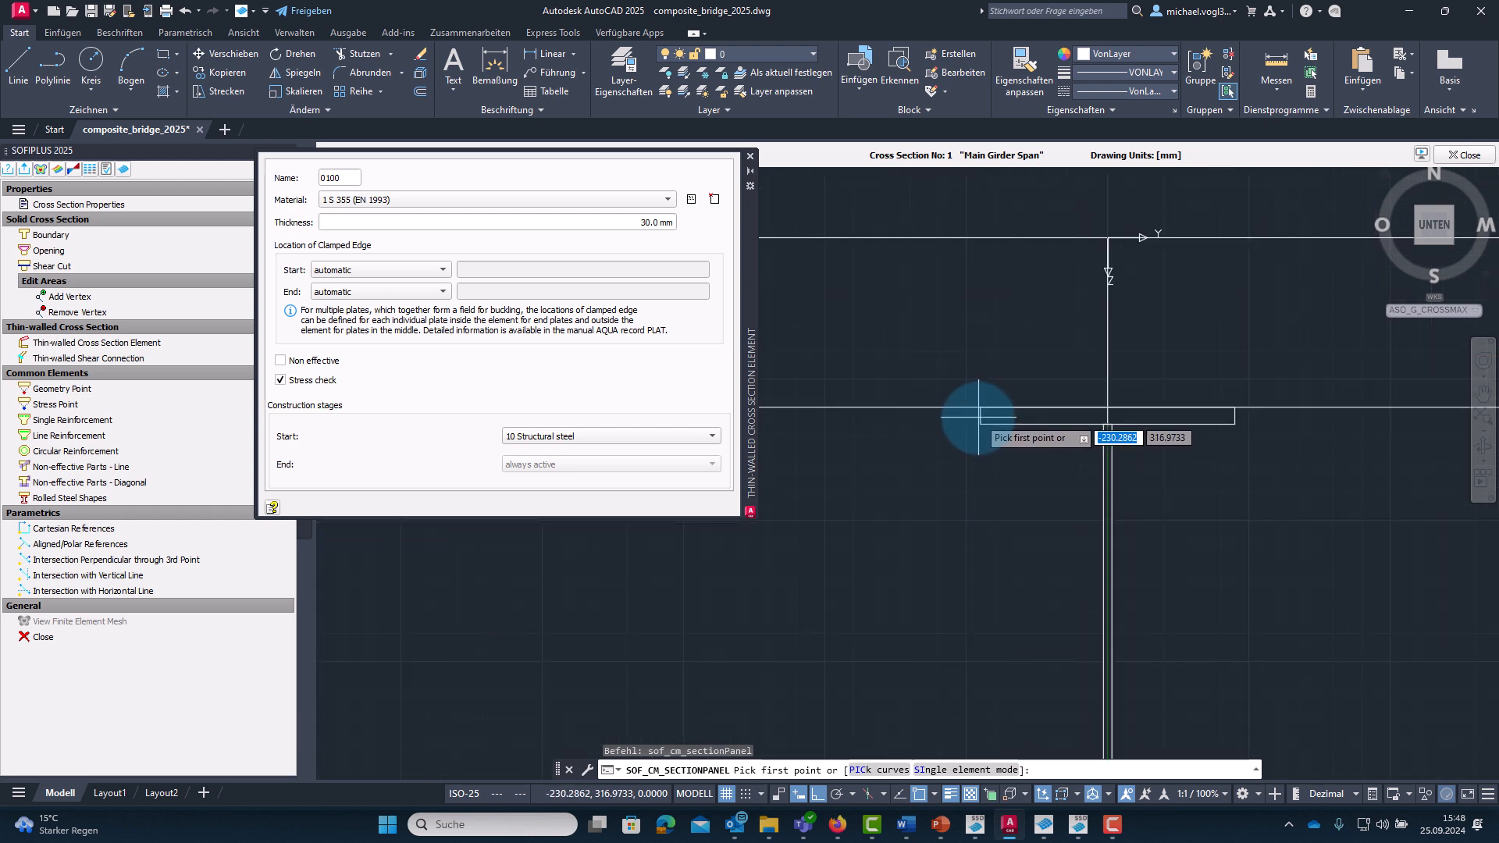
click(972, 419)
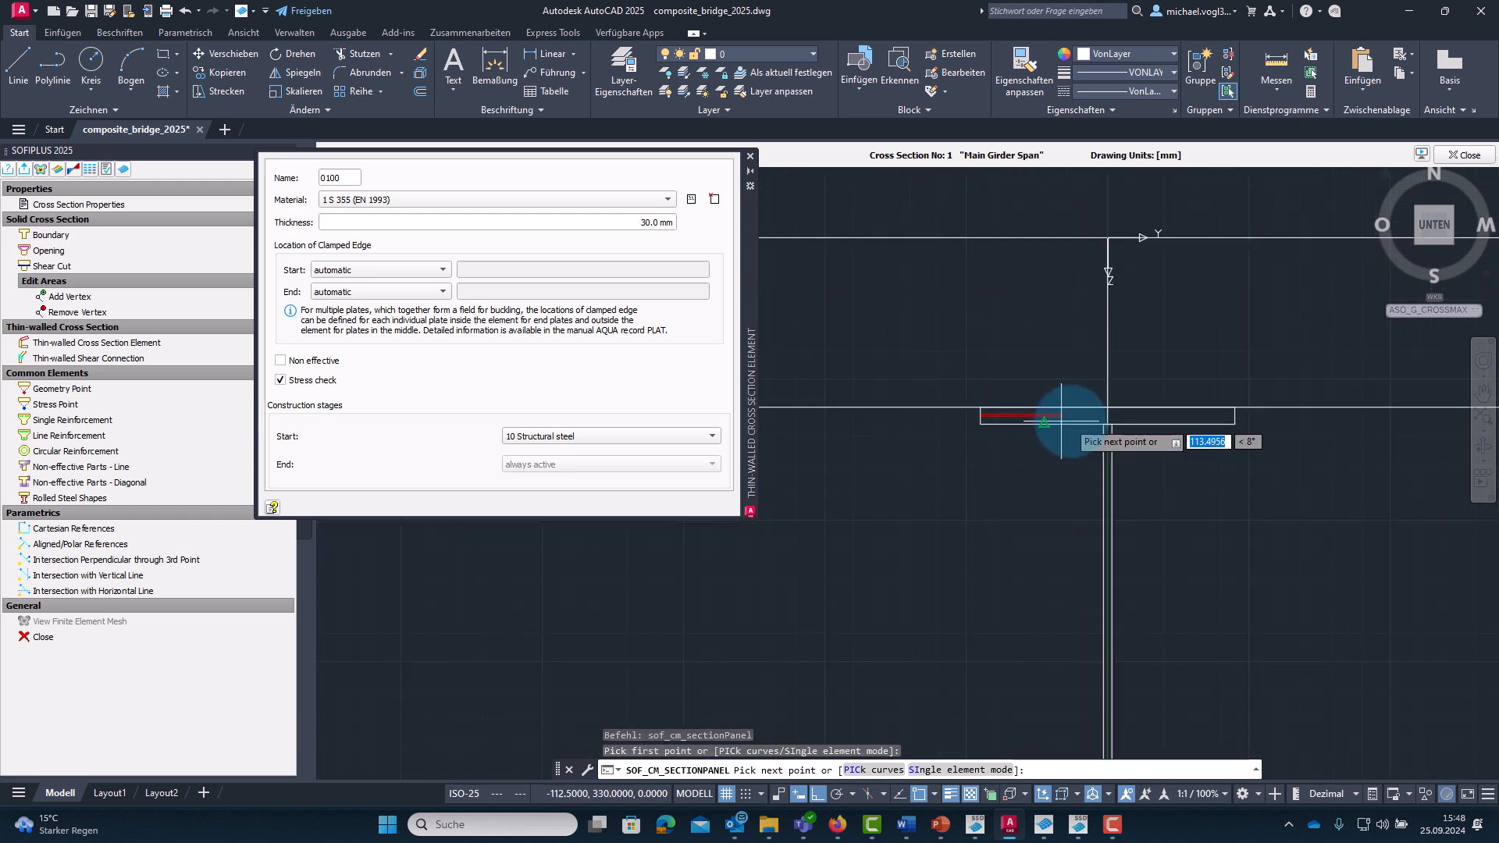
click(1109, 412)
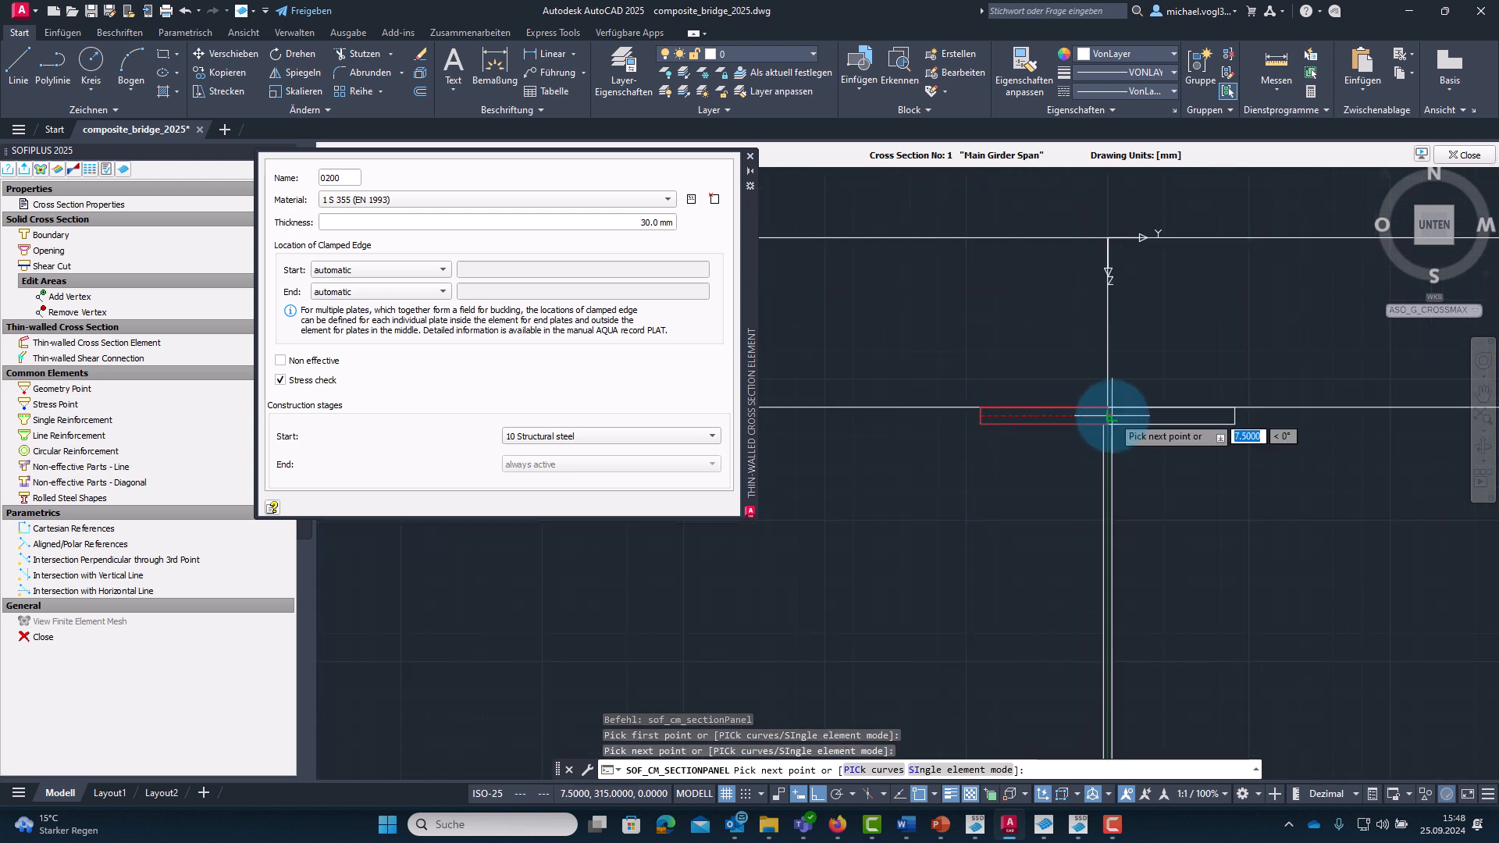
click(1235, 416)
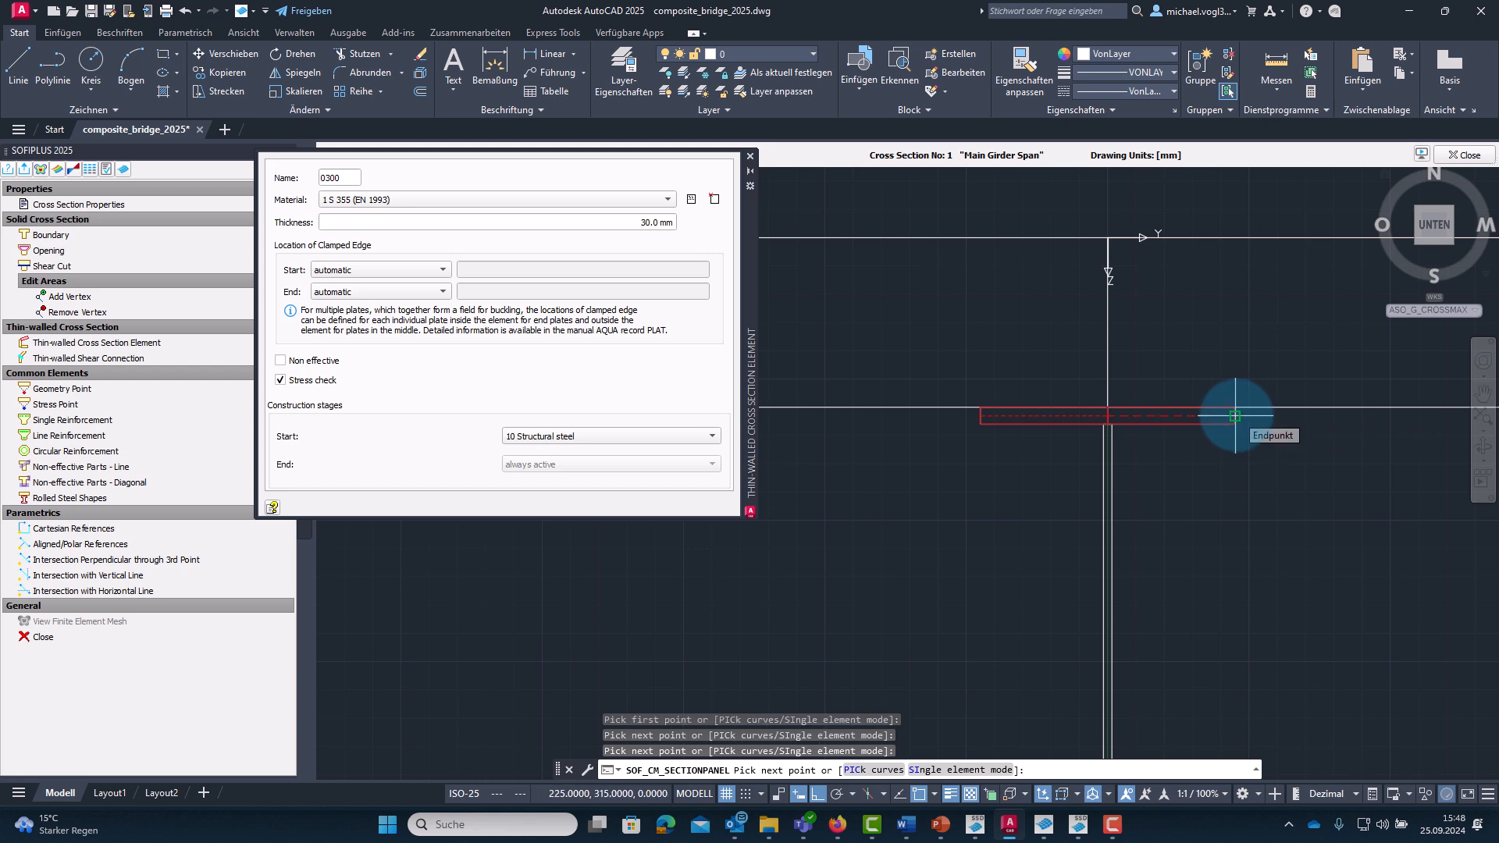
key(Escape)
Rename the left top flange element as FTL.
double_click(1055, 422)
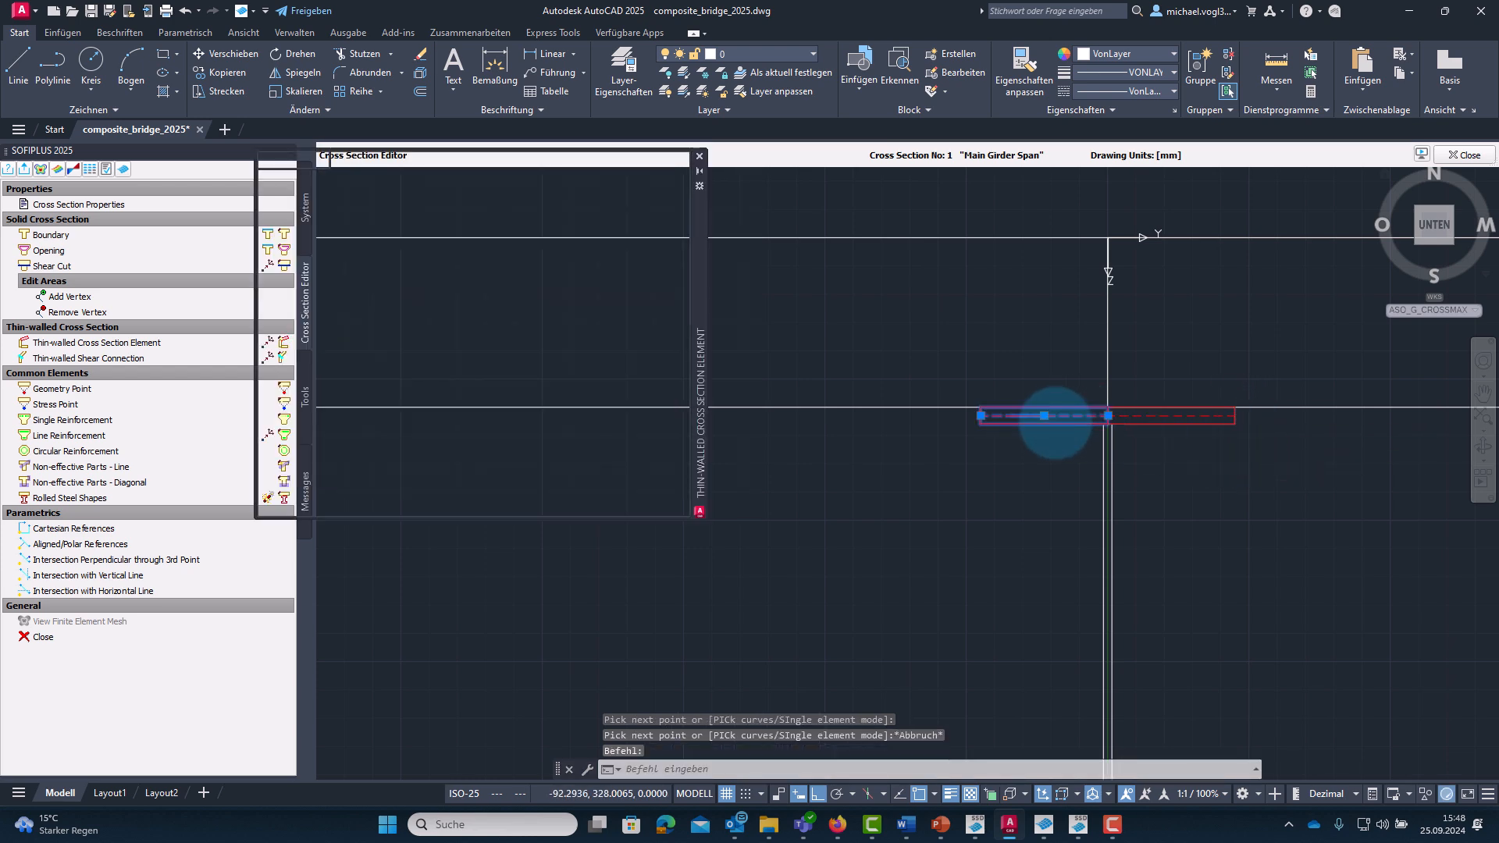
drag(341, 179, 312, 175)
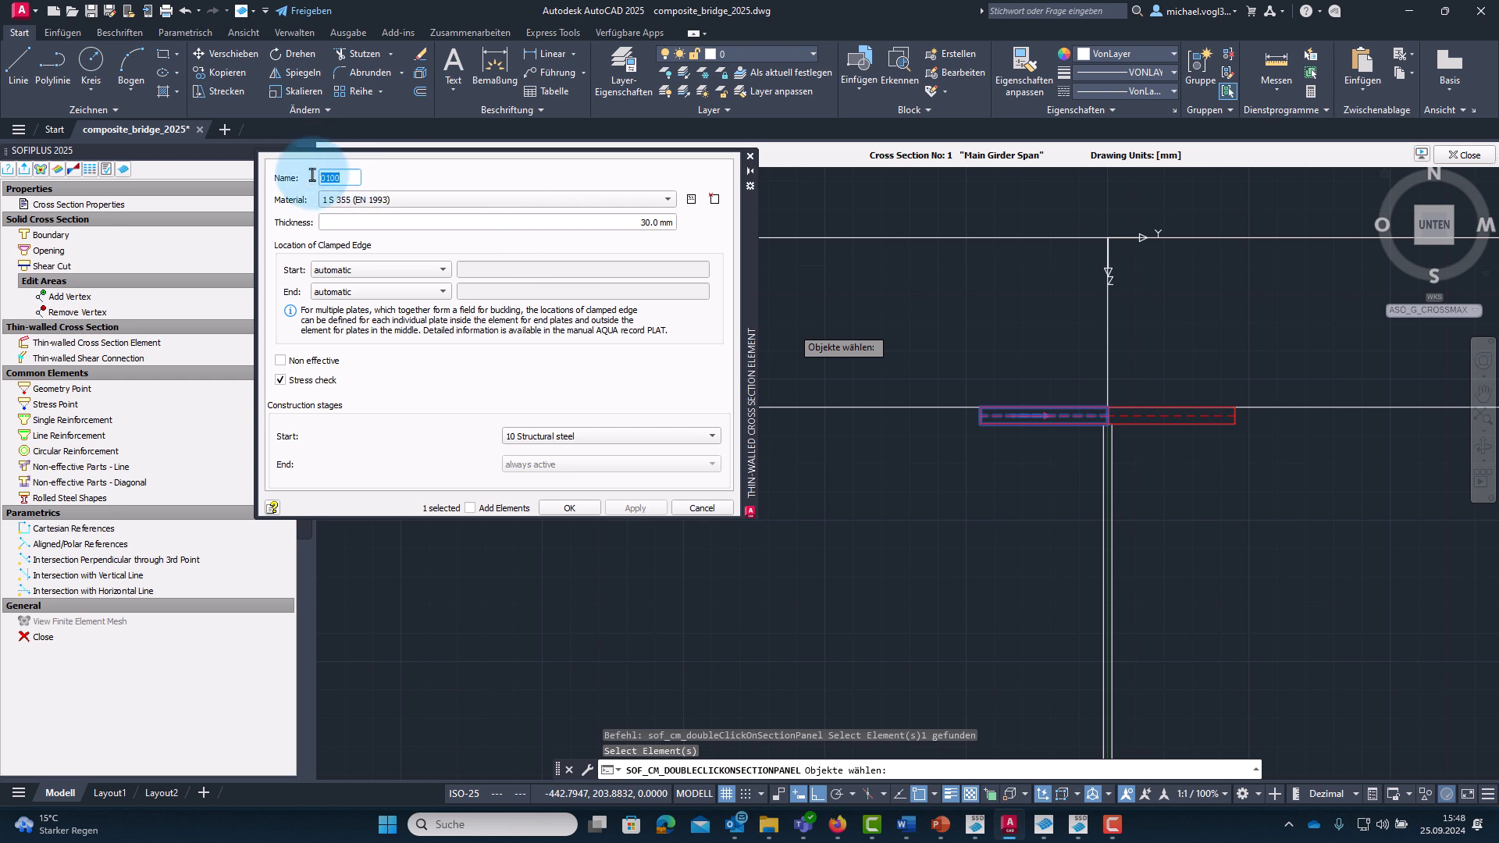
text(FTR)
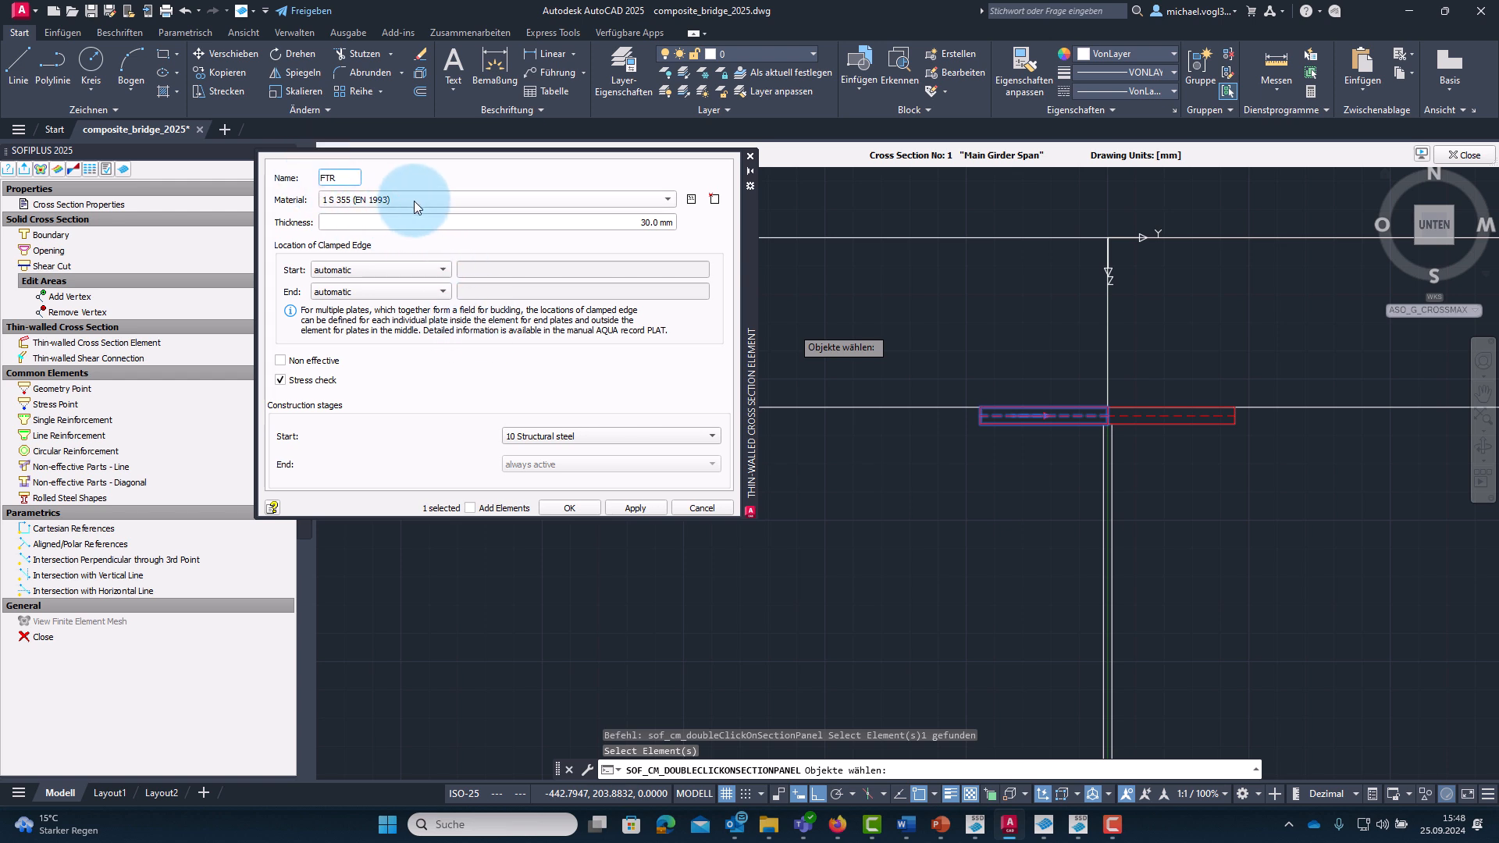
key(BackSpace)
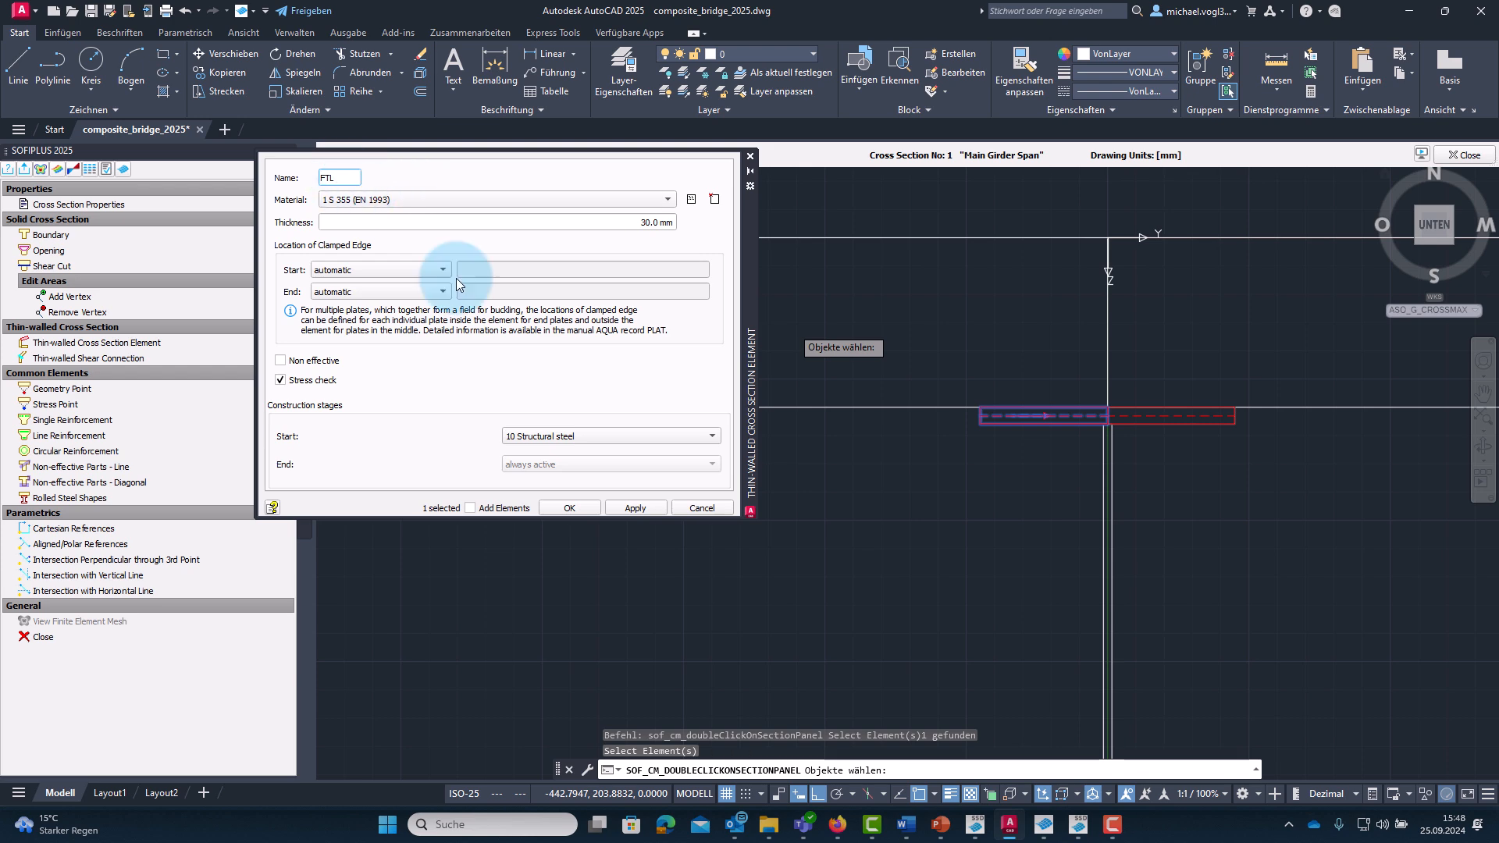
click(567, 509)
Rename the right top flange element as FTR.
click(1214, 420)
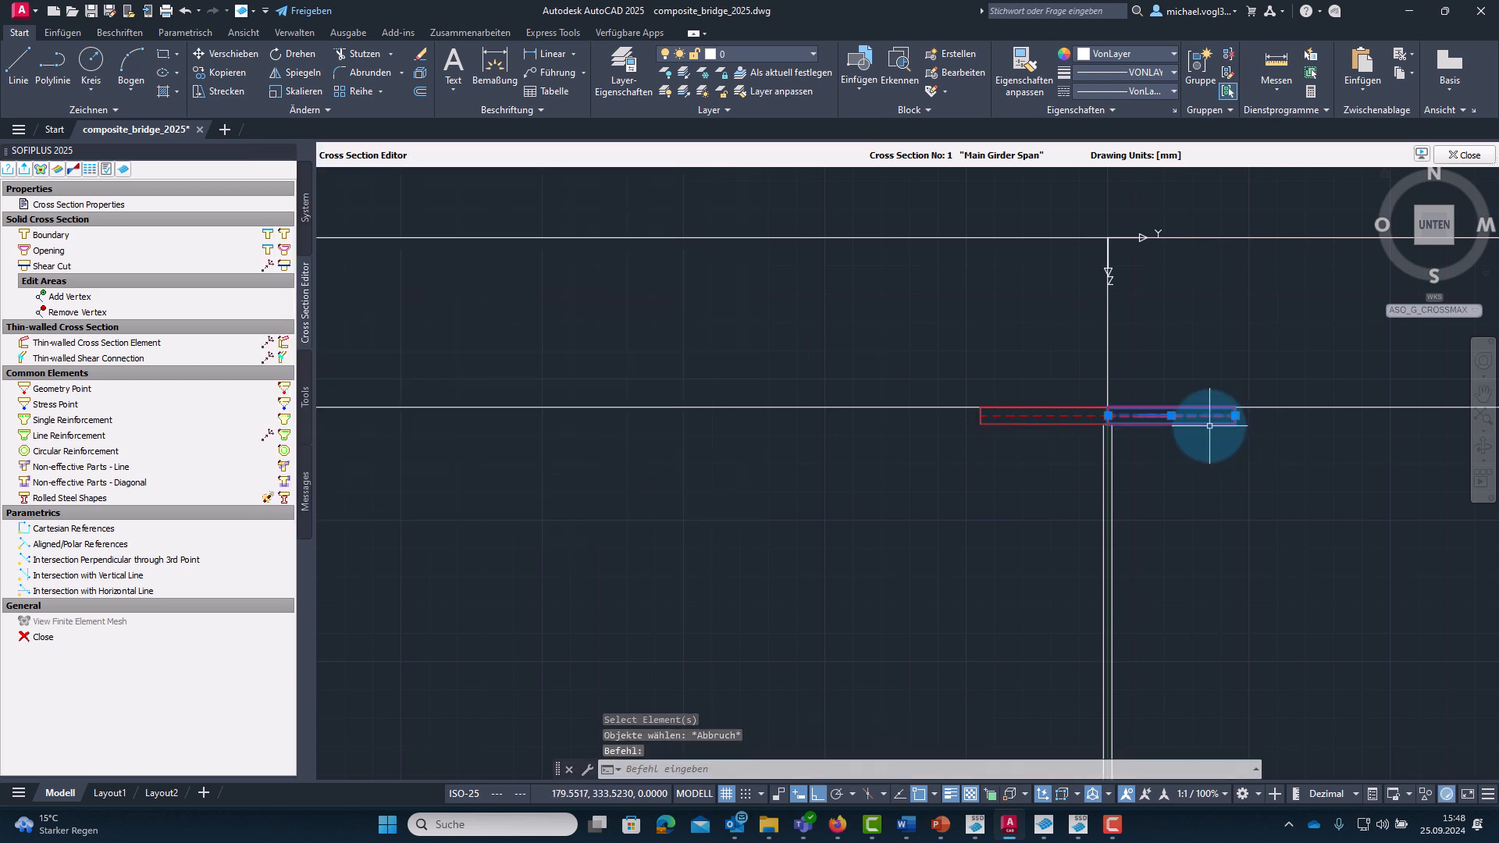
double_click(1210, 425)
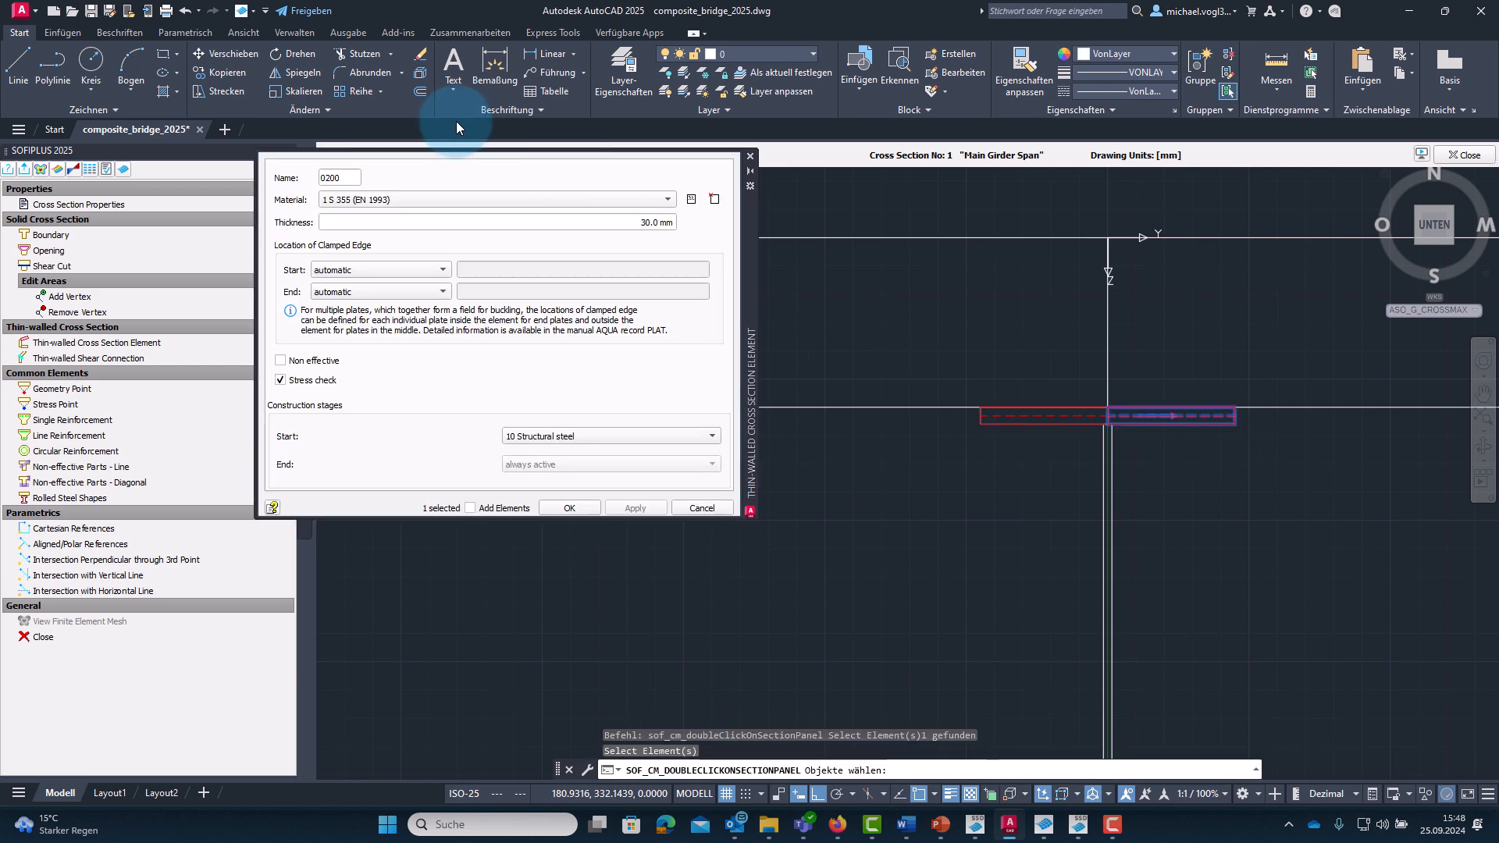
double_click(340, 178)
text(FT)
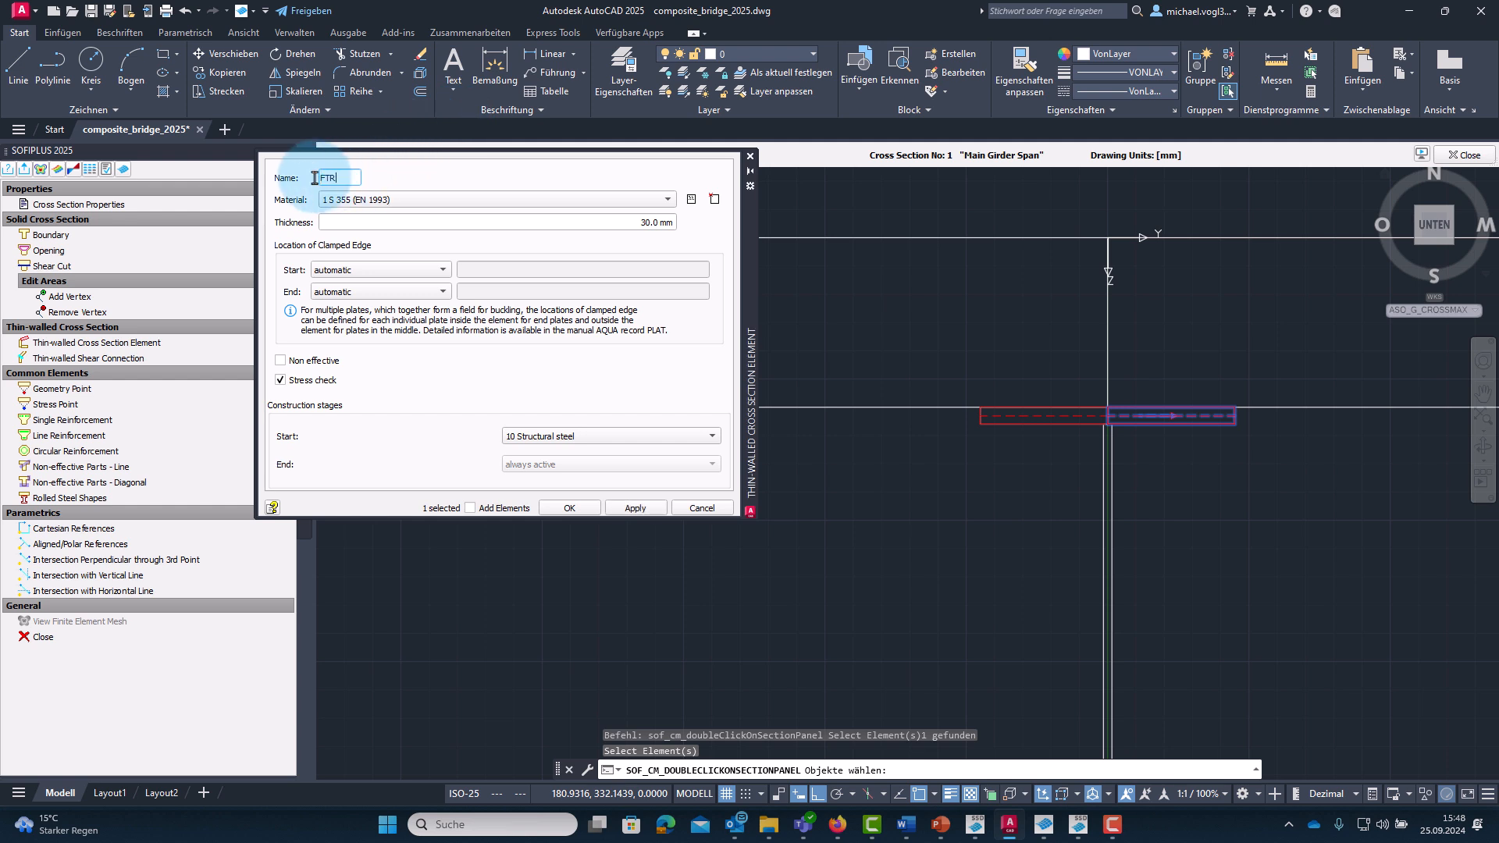
text(R)
click(569, 508)
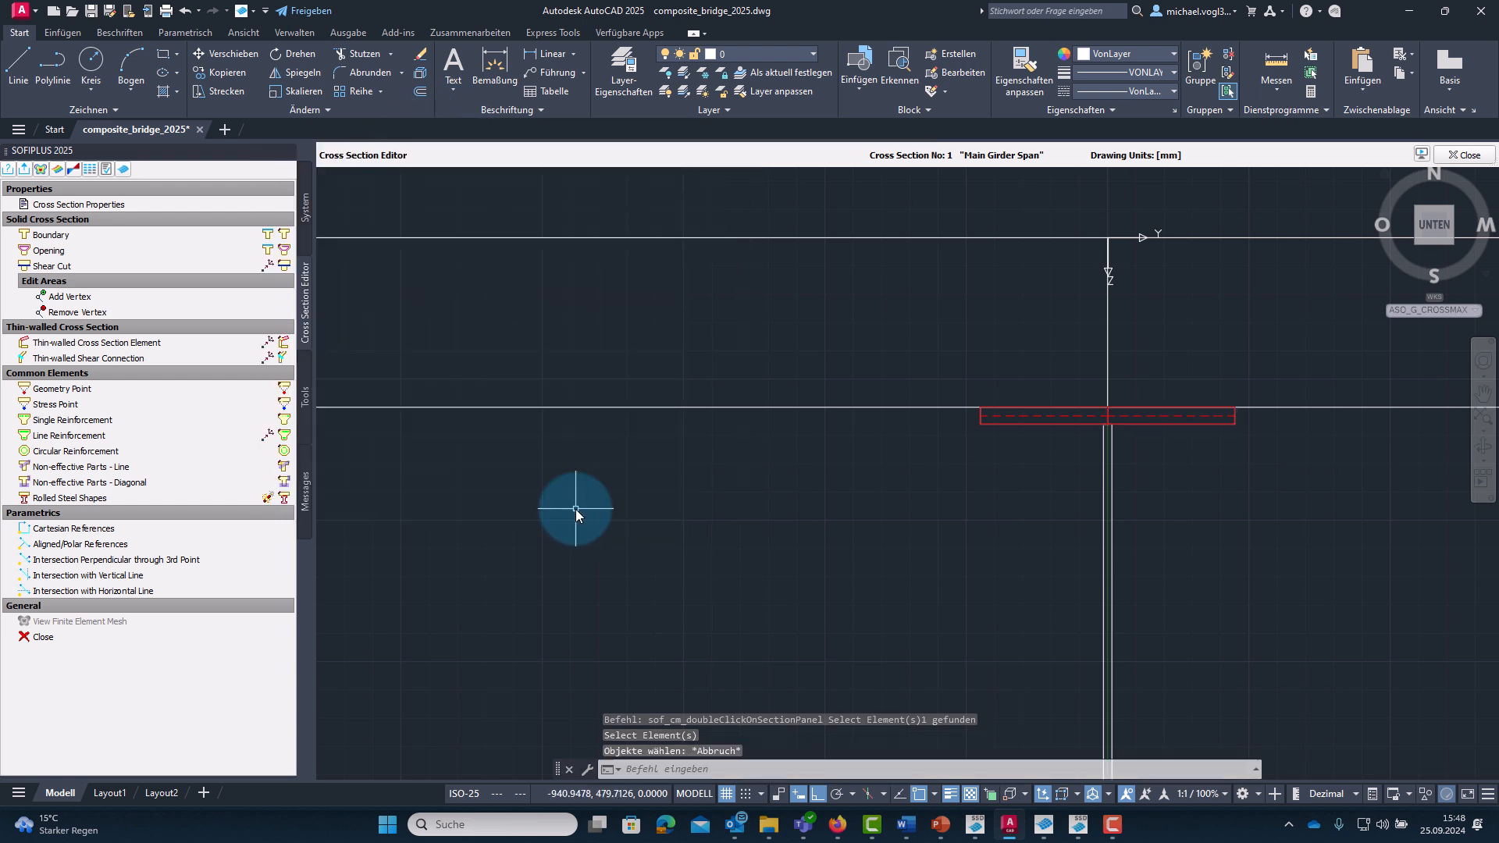
Add a 40 mm thick thin-walled element named FBL along the bottom flange's mid-depth, from its left end to the centreline.
middle_drag(786, 535, 663, 451)
scroll(763, 512, down, 2)
middle_drag(766, 502, 902, 456)
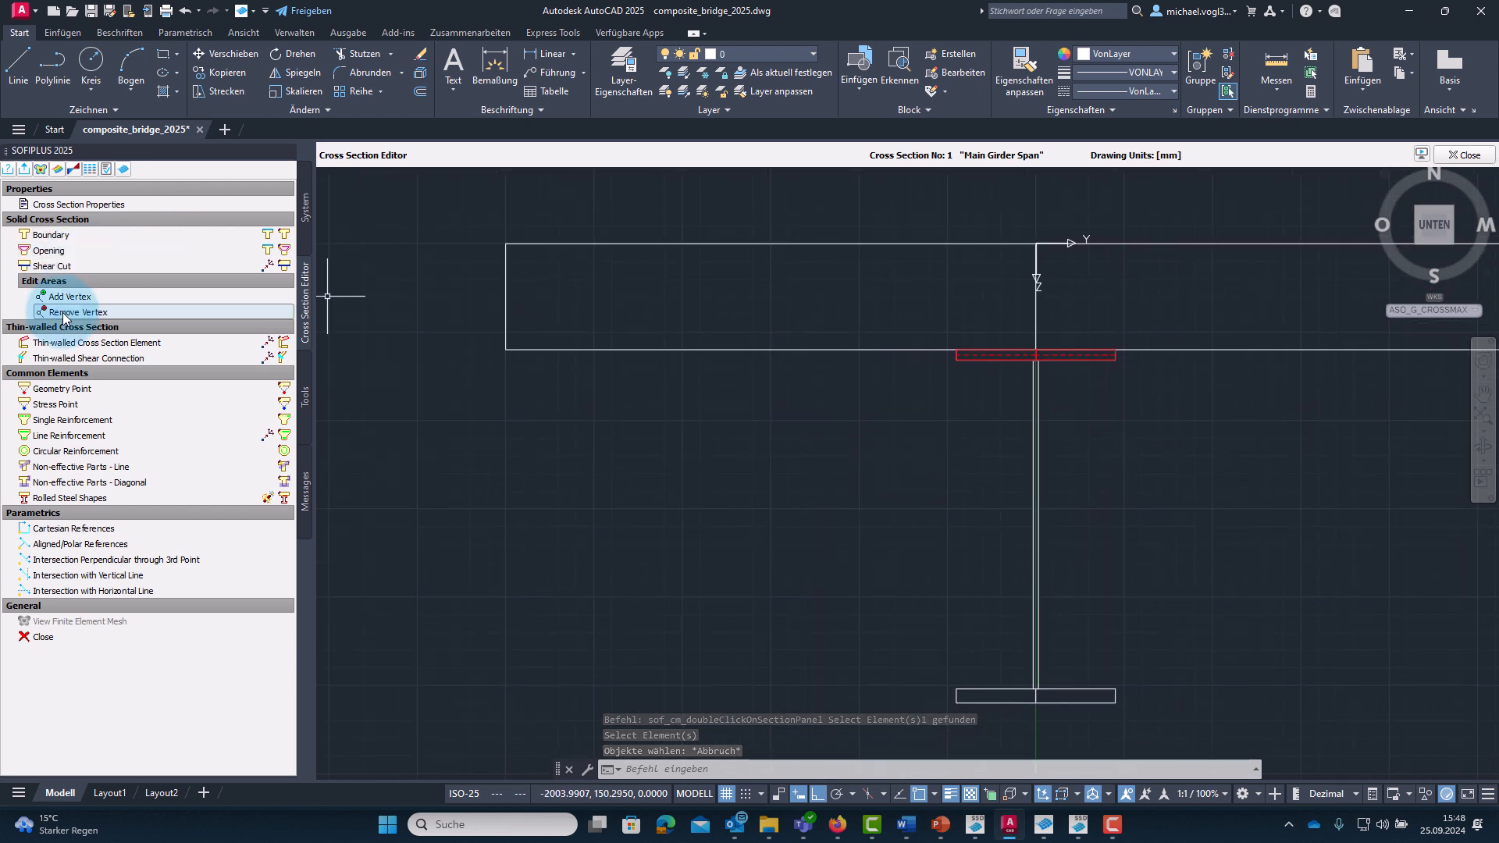
click(66, 351)
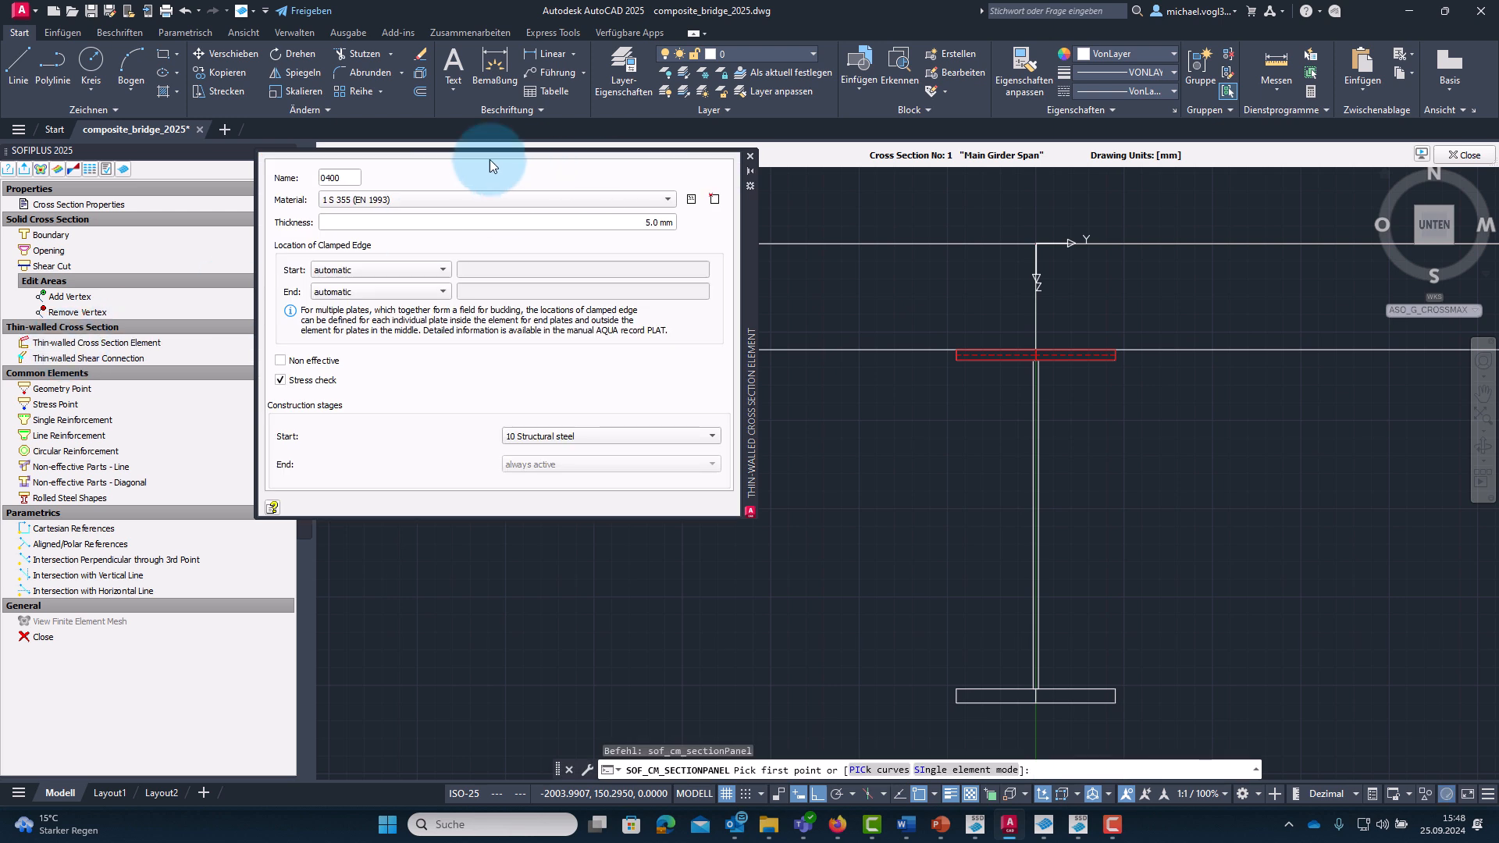
drag(355, 181, 309, 178)
drag(500, 227, 702, 226)
text(4)
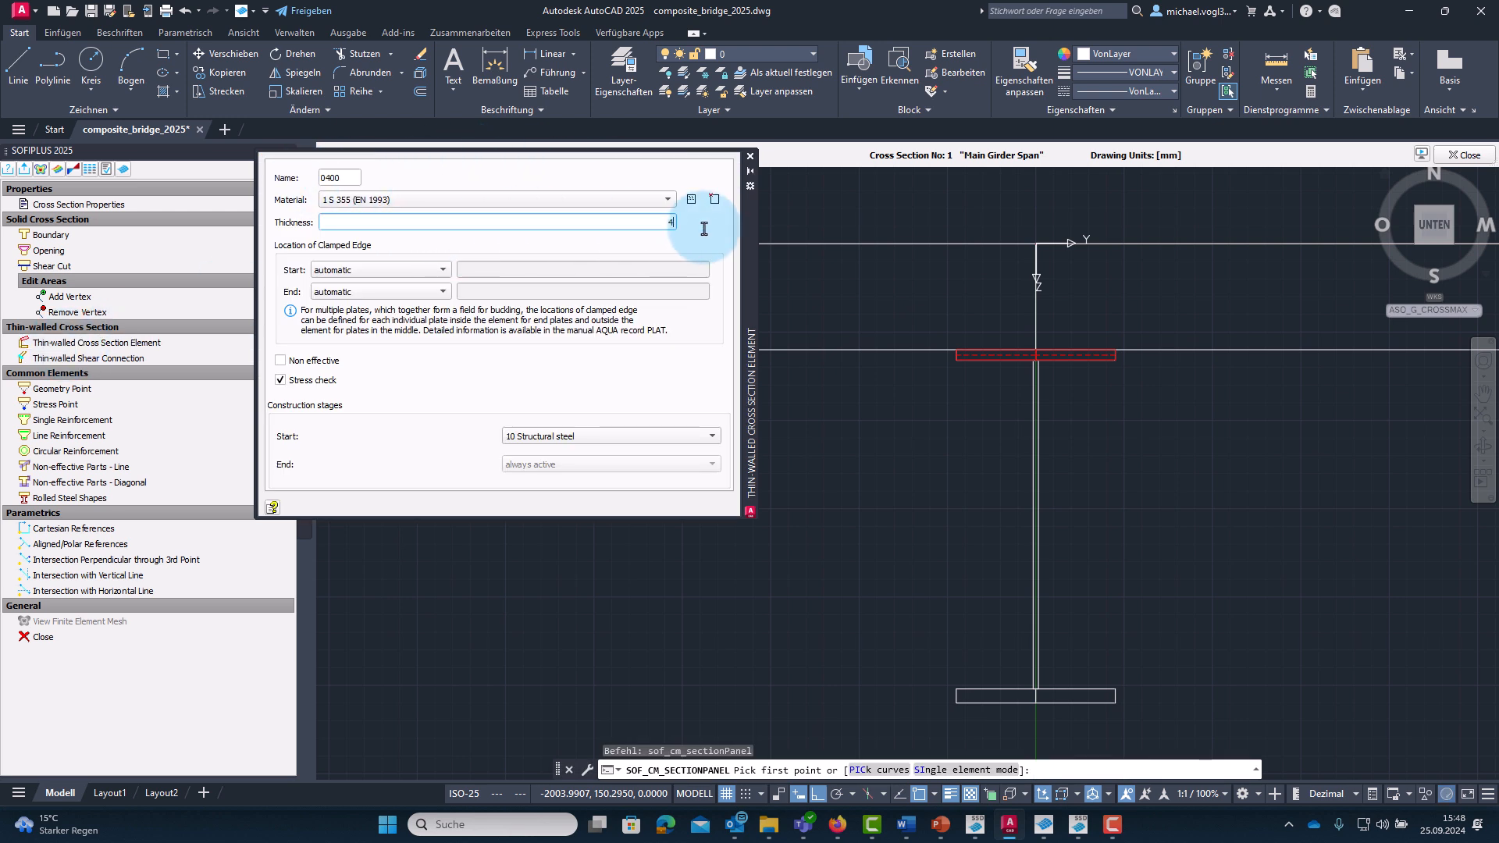
text(0)
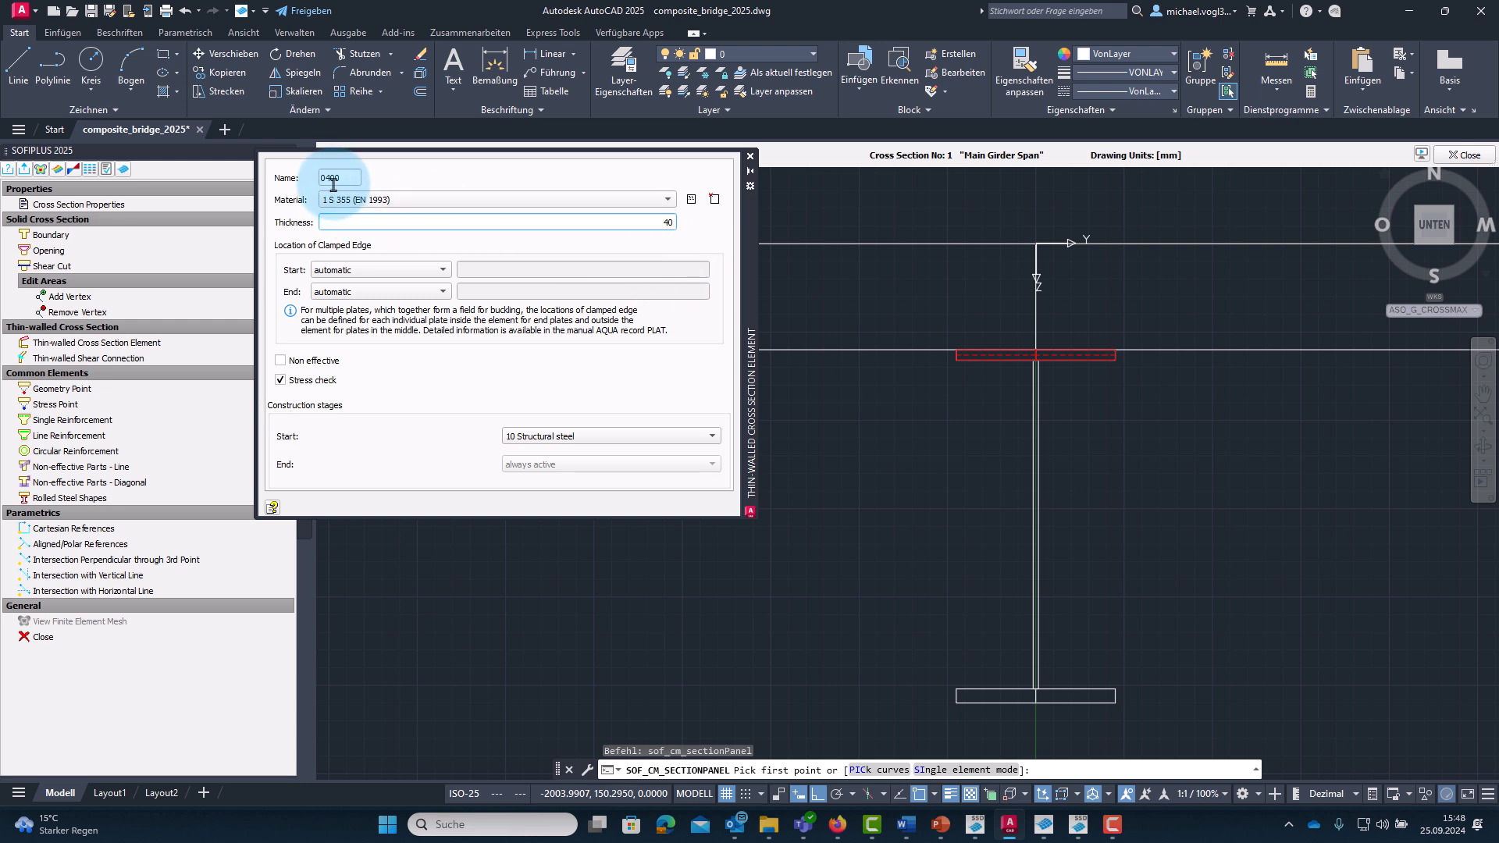
drag(343, 179, 316, 178)
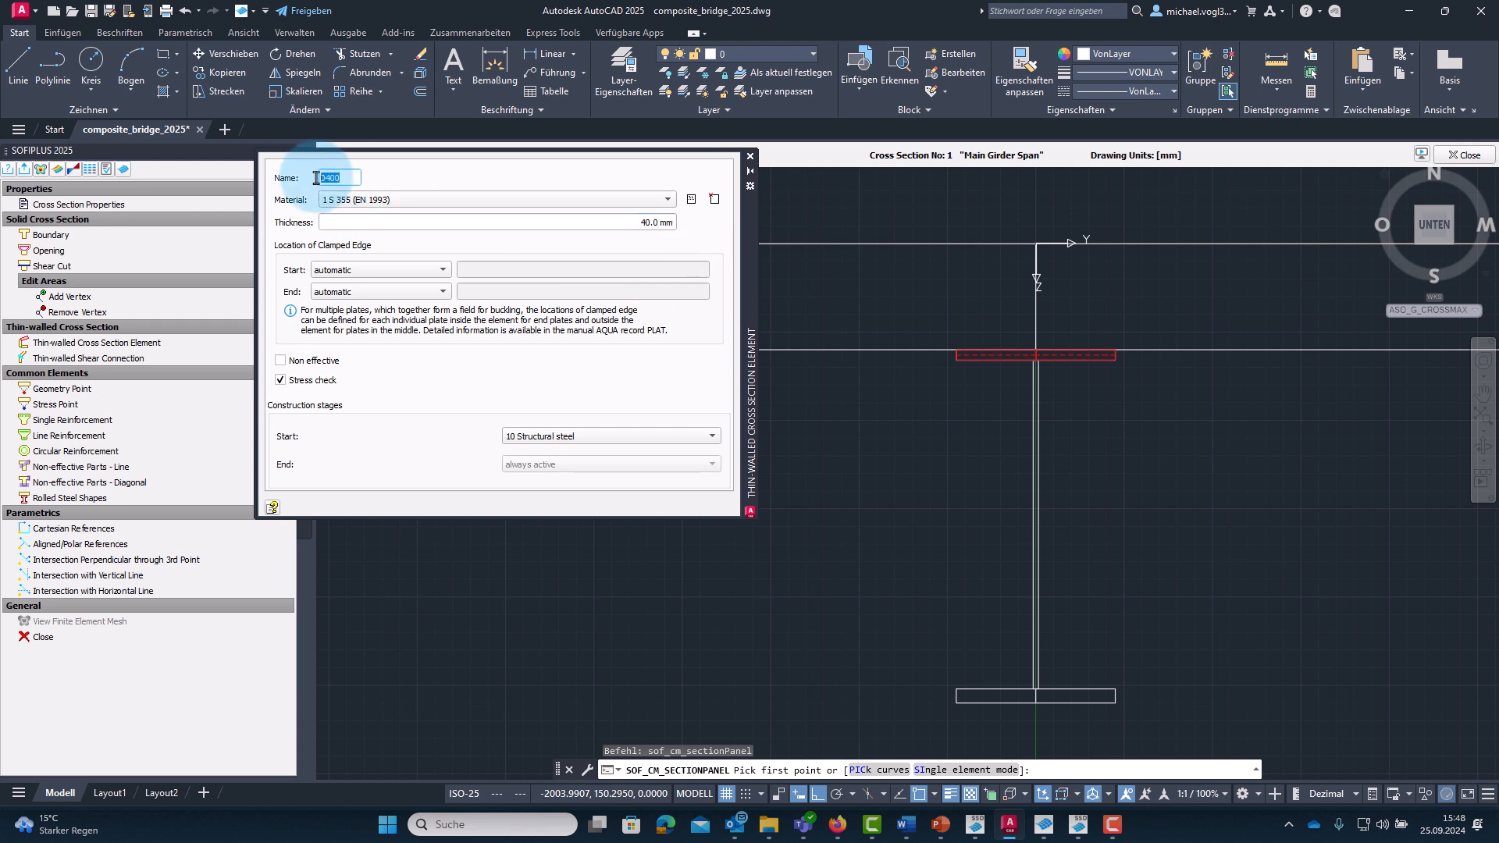
text(FBL)
scroll(976, 715, up, 2)
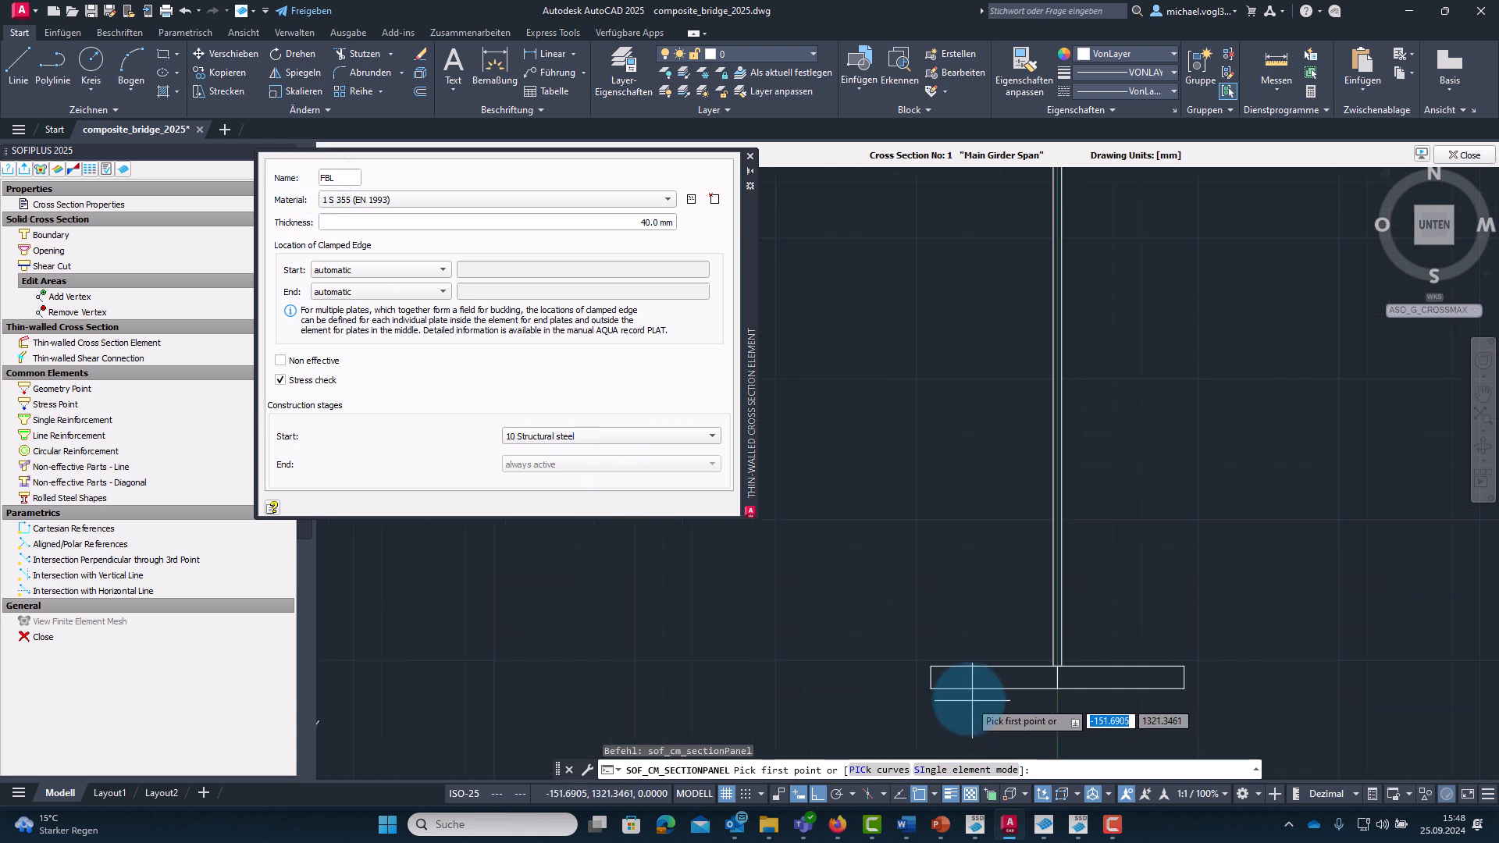
click(931, 677)
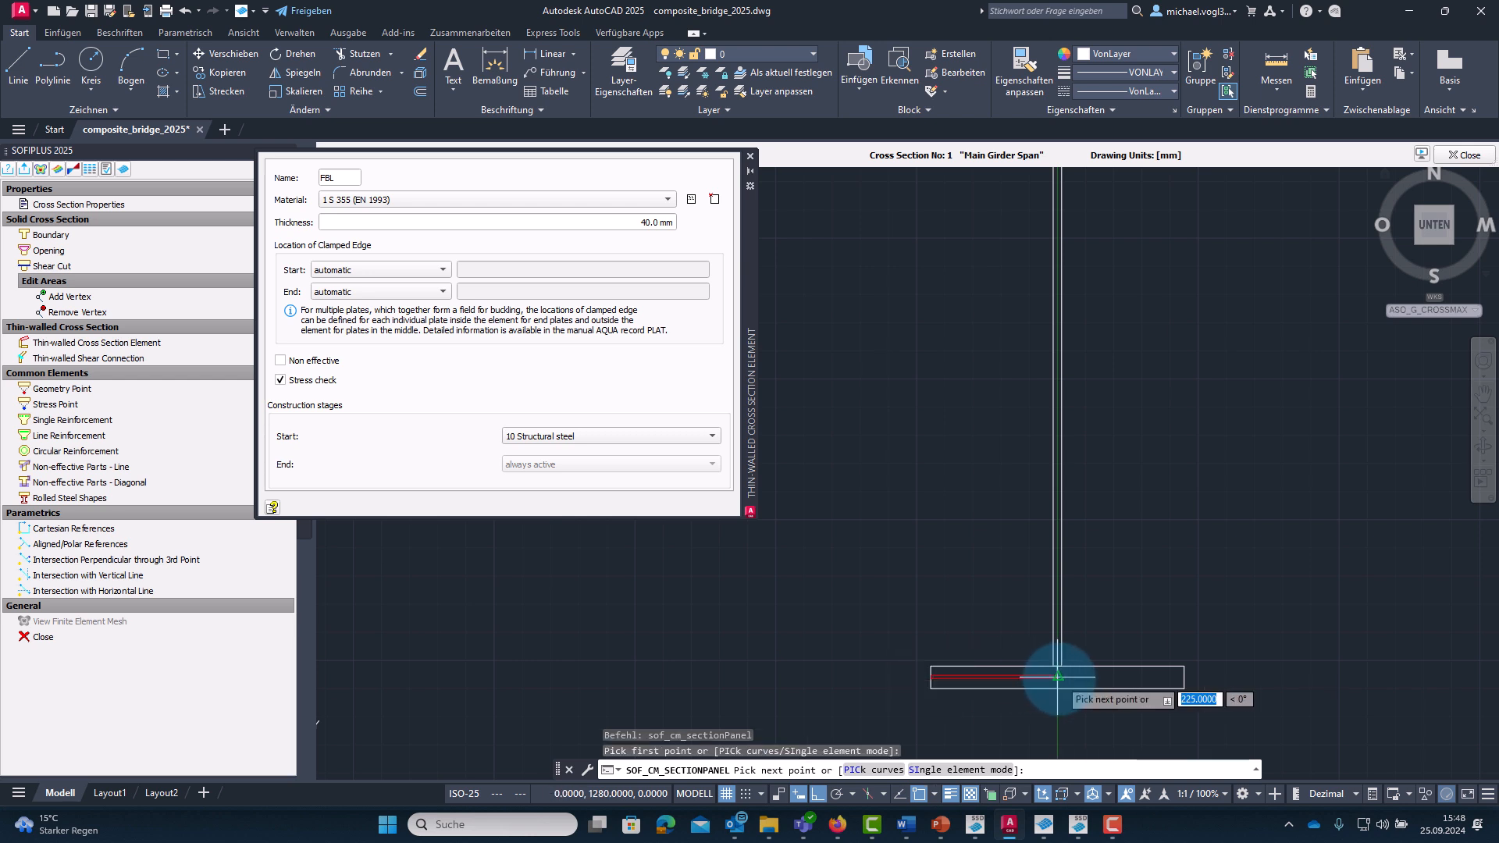
click(1057, 677)
Continue the bottom flange with an element named FBR from the centreline to the flange's right end.
double_click(342, 178)
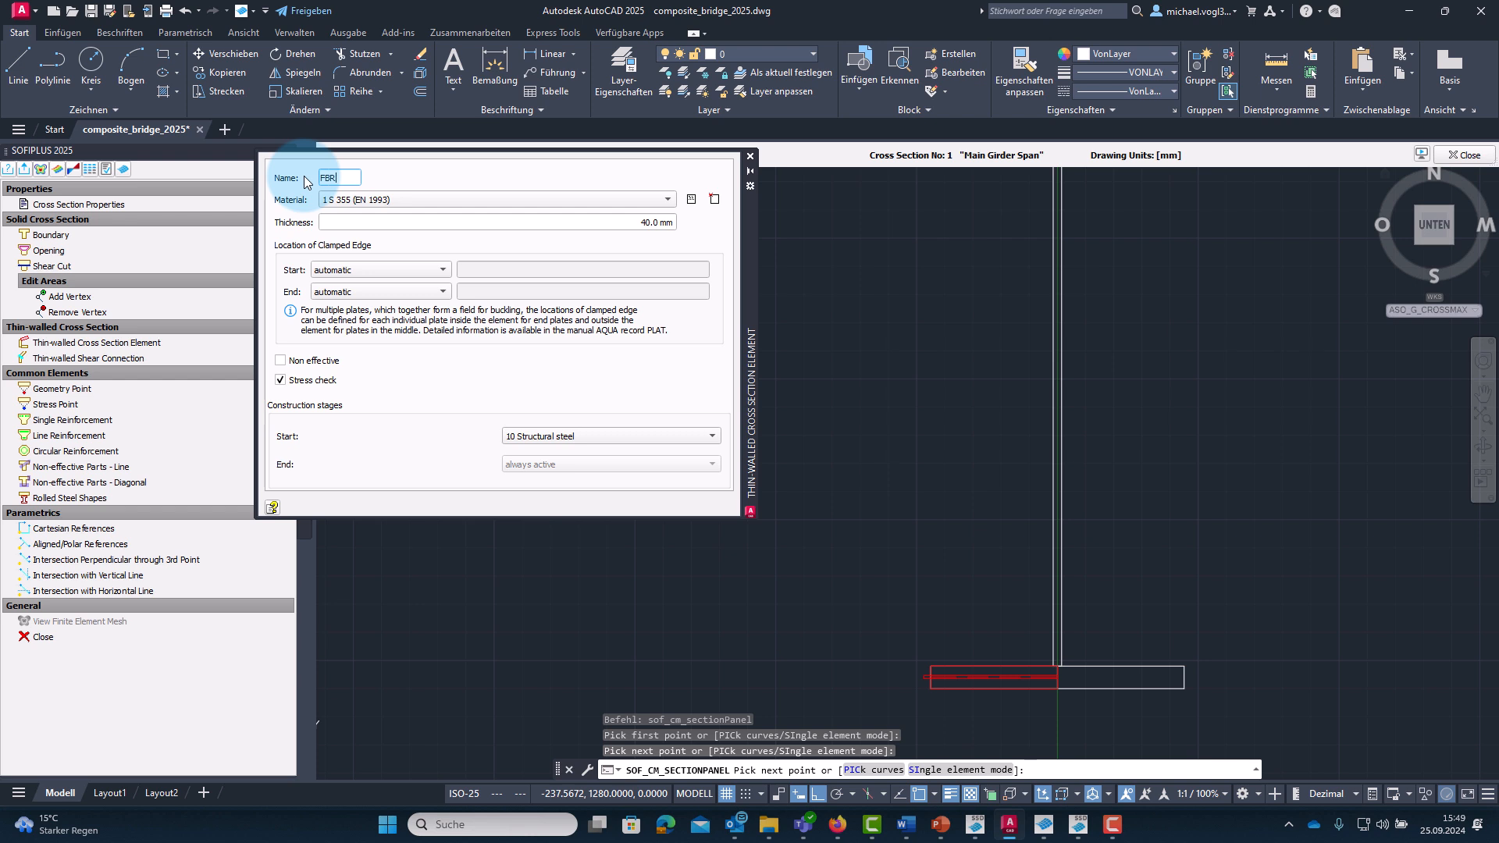
click(1184, 677)
key(Escape)
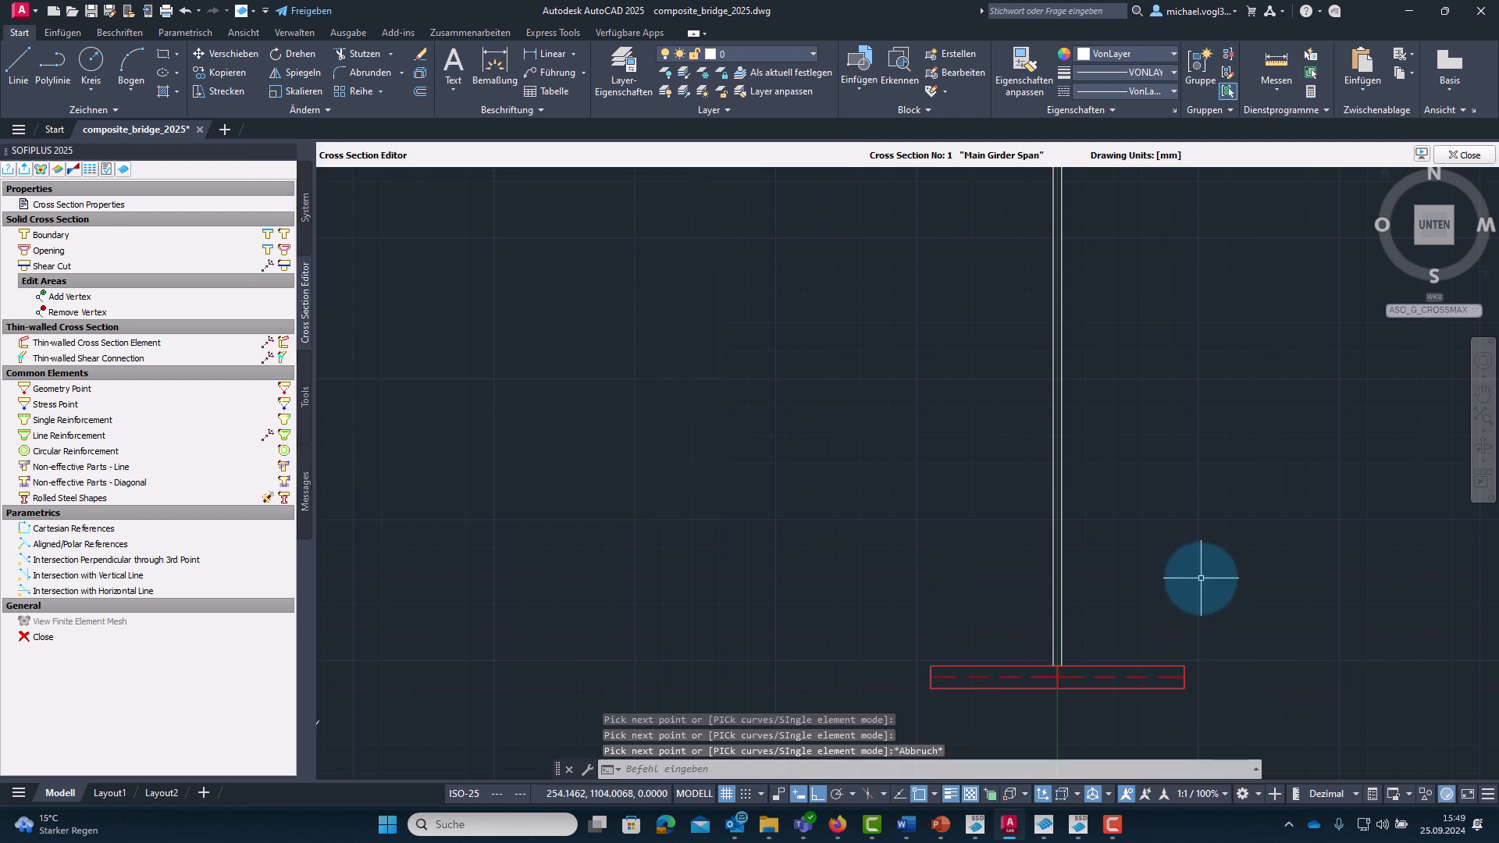
Add a 15 mm thick thin-walled element named WEB along the centreline, from the top flange's mid-depth to the bottom flange's mid-depth.
click(113, 347)
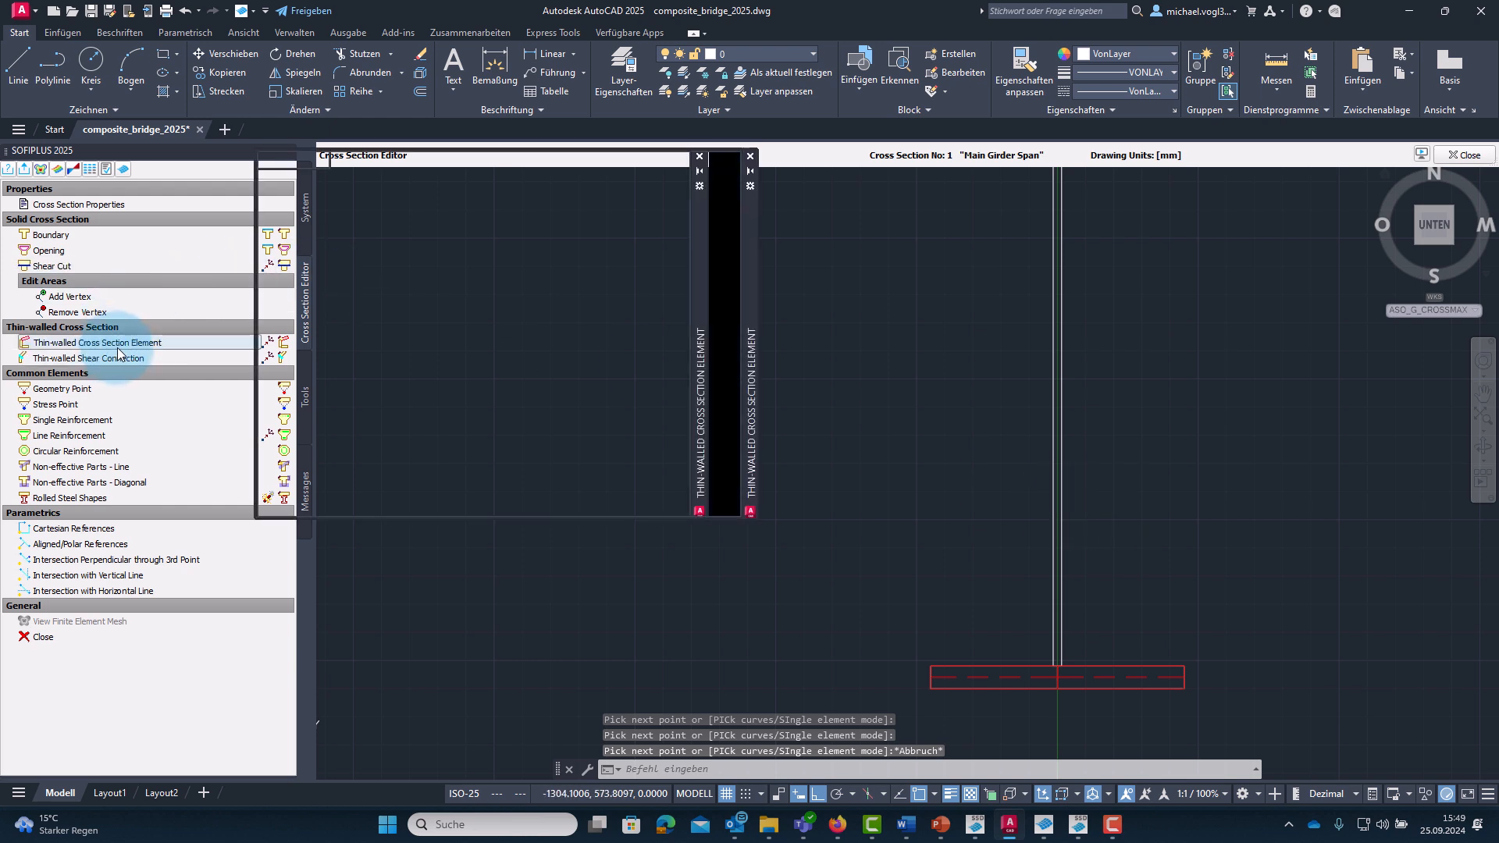
double_click(326, 178)
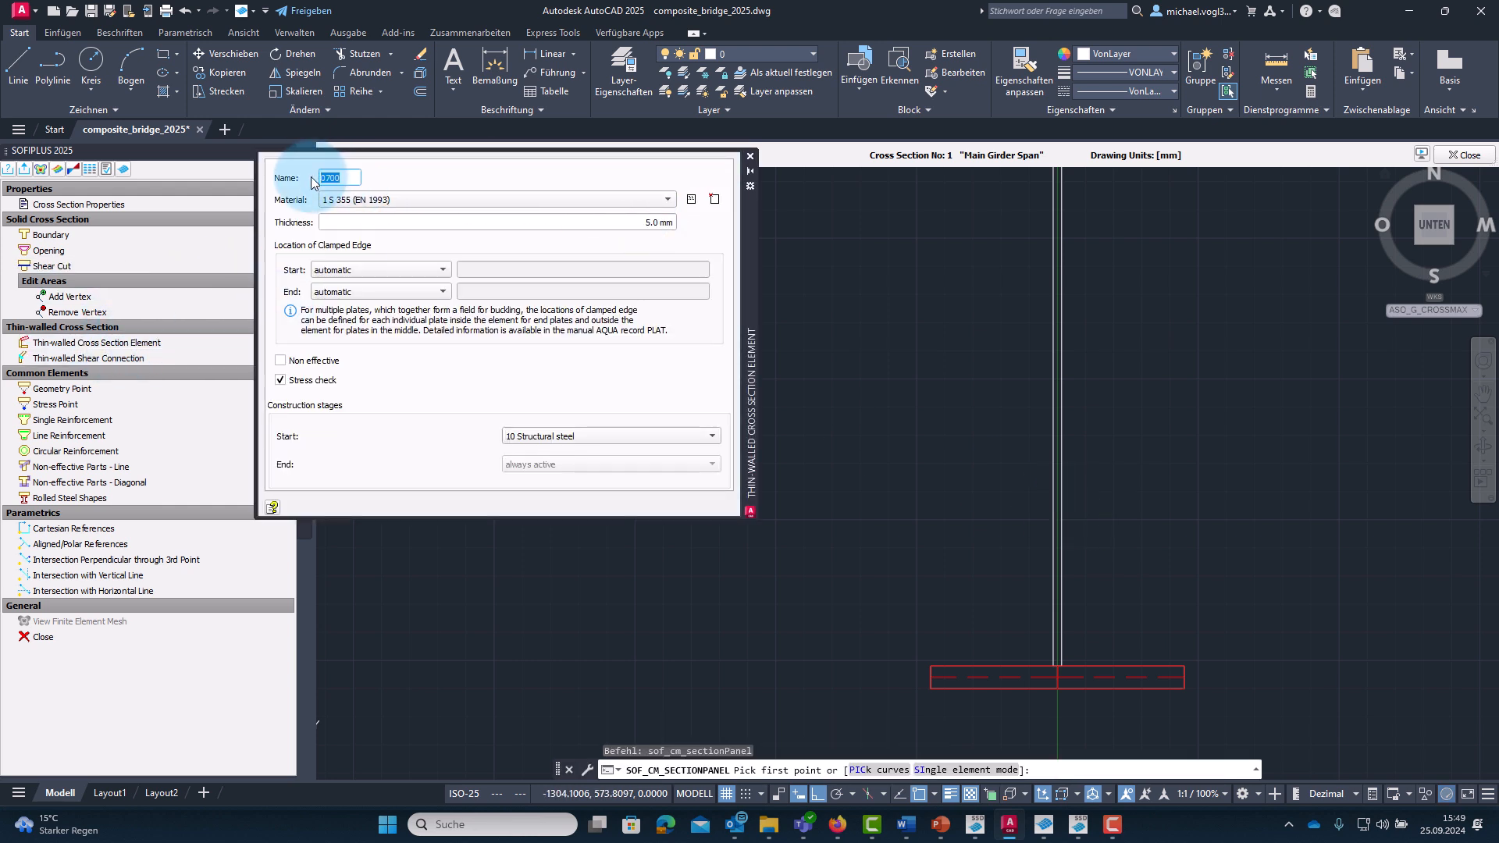
text(WEB)
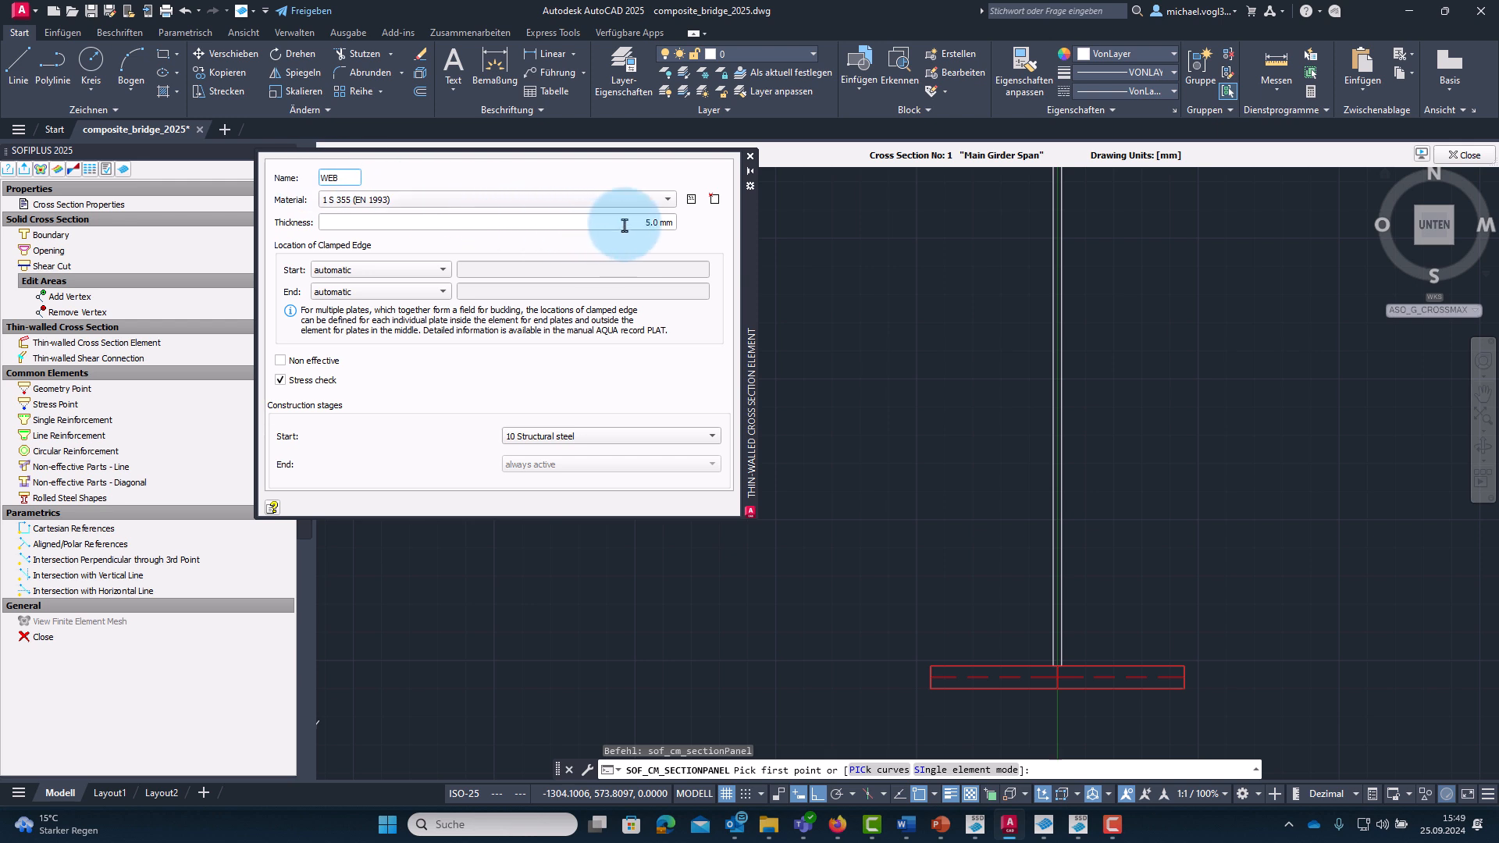
click(675, 224)
key(BackSpace)
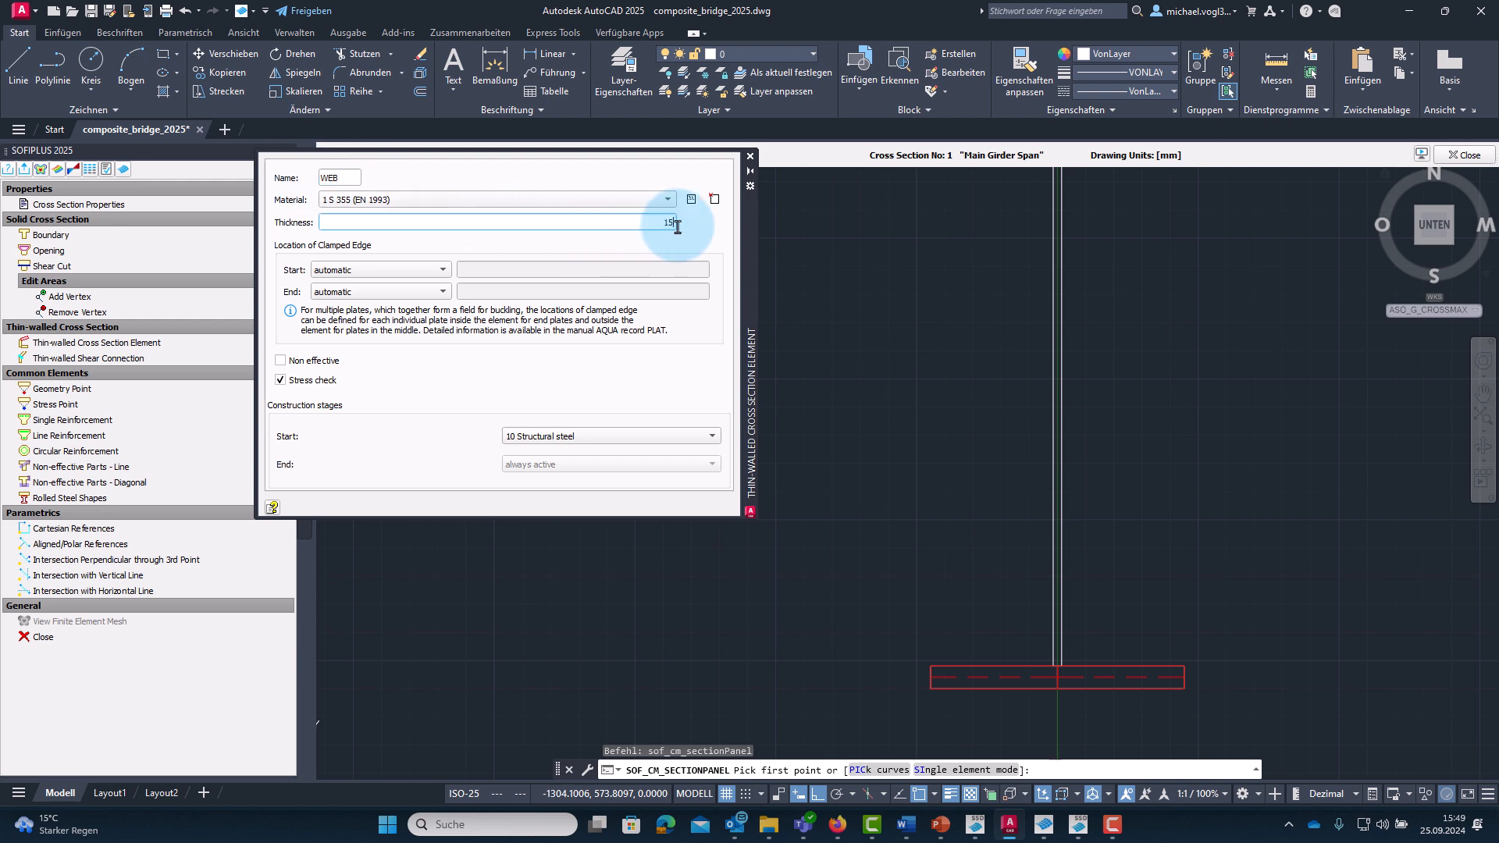
text(15)
scroll(1220, 482, down, 2)
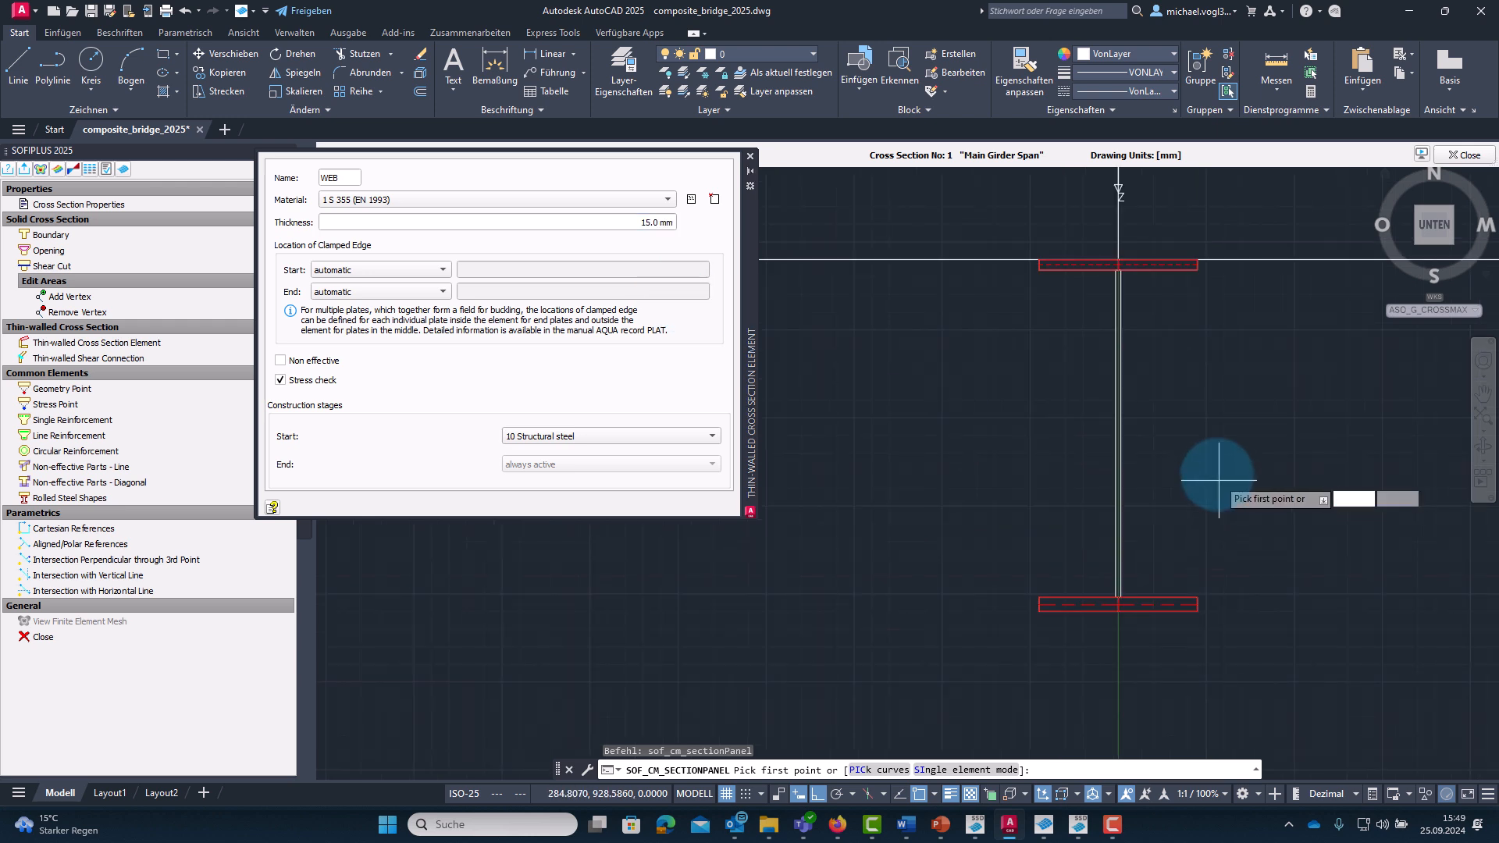
scroll(1153, 384, up, 4)
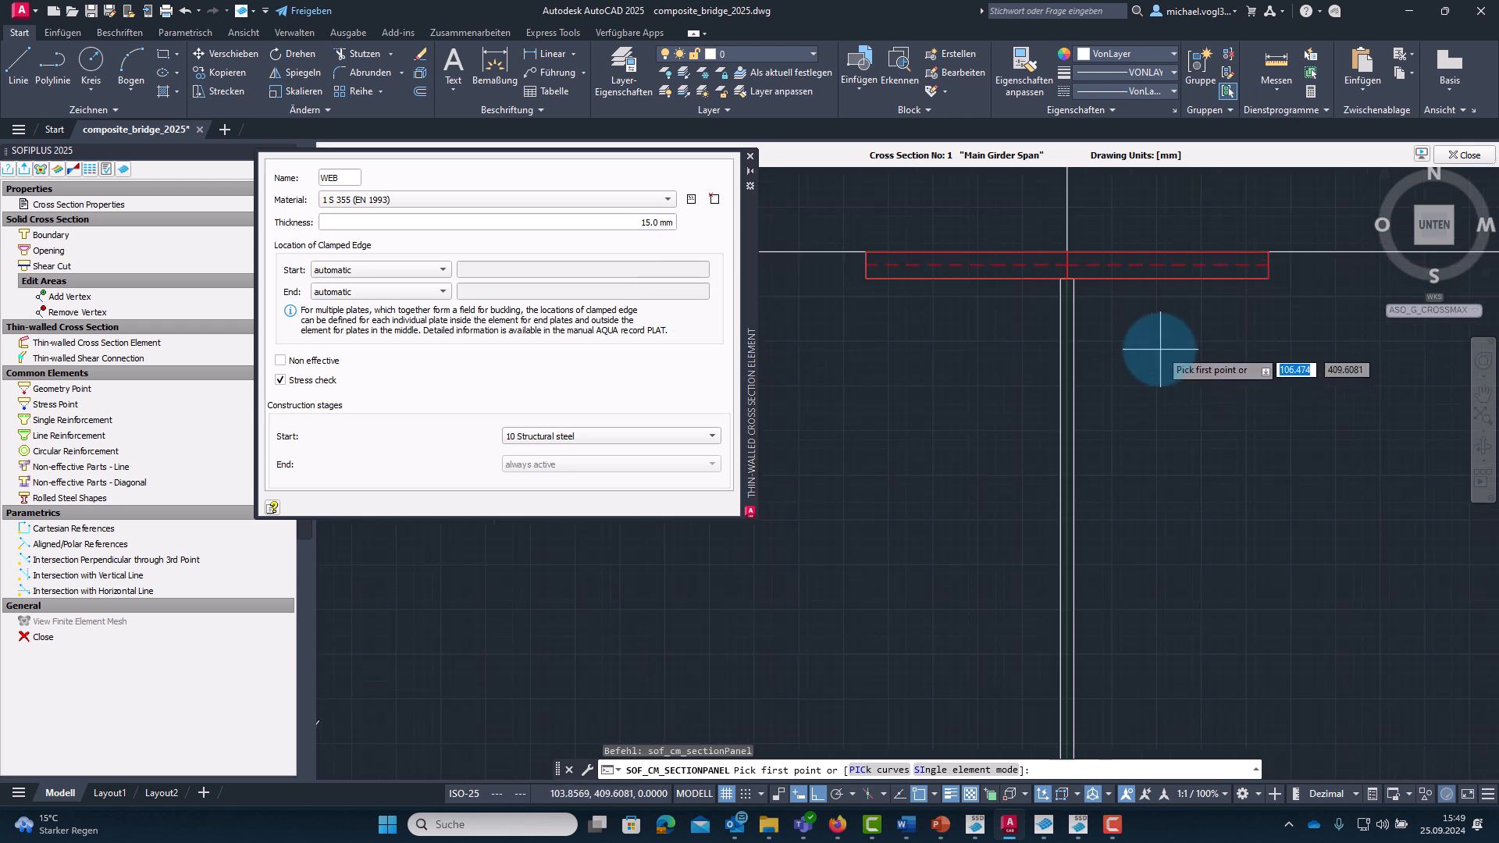
scroll(1078, 277, up, 3)
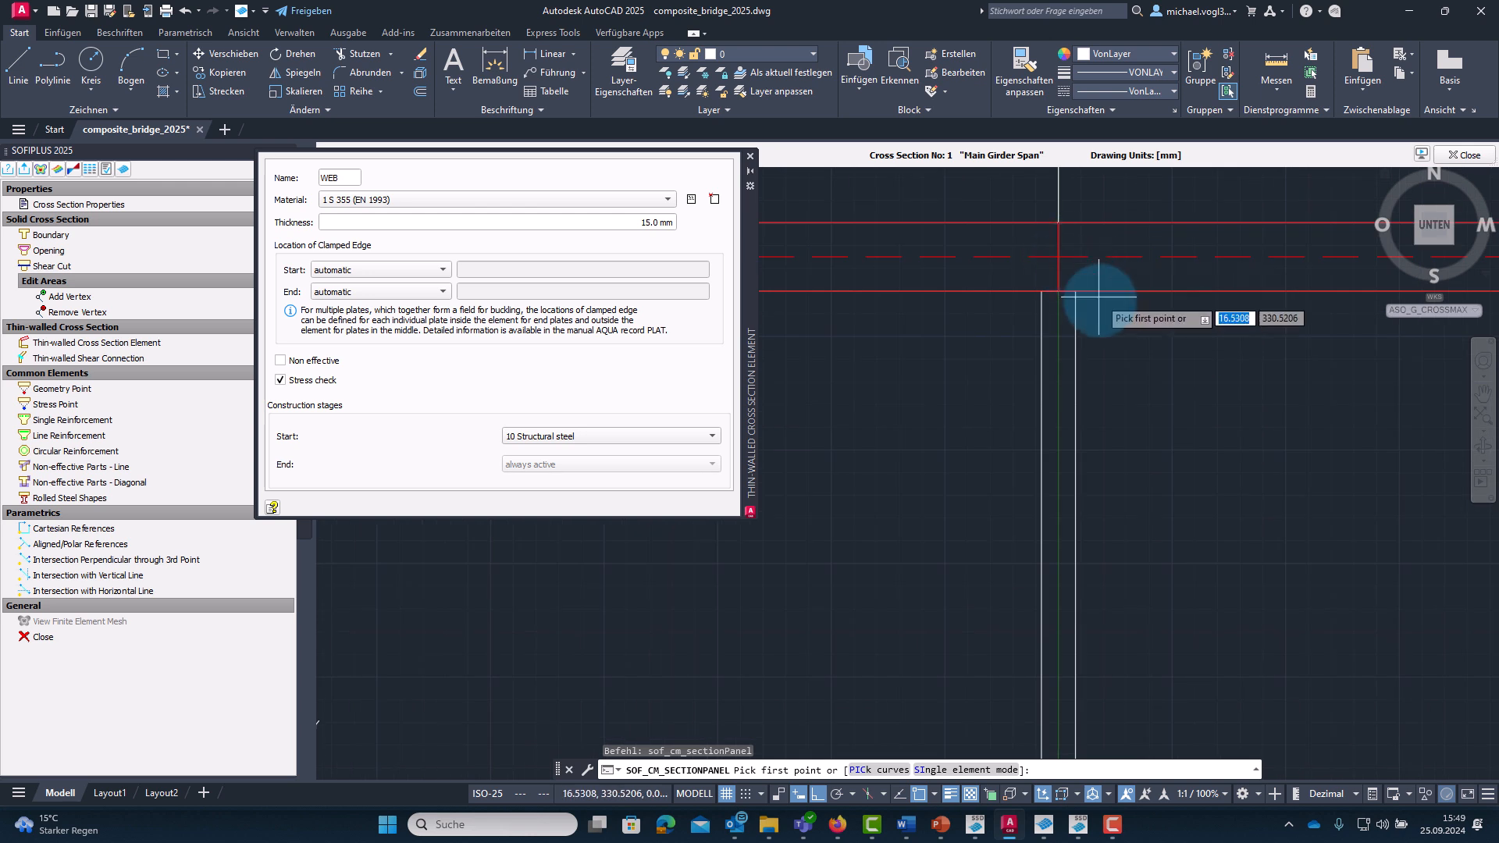
click(1059, 256)
scroll(1238, 335, down, 4)
scroll(1223, 594, up, 4)
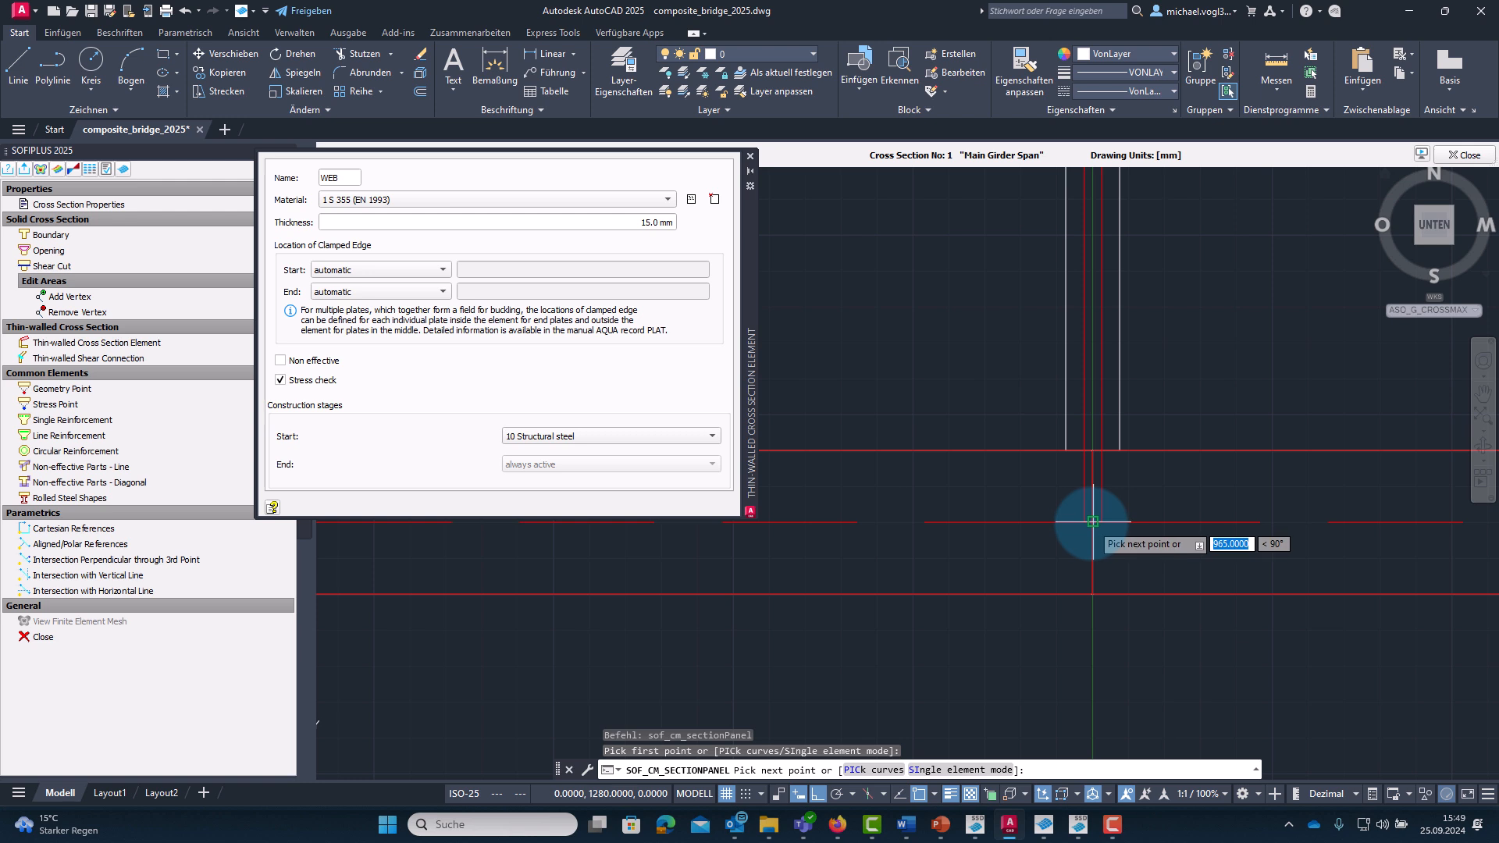
click(1093, 521)
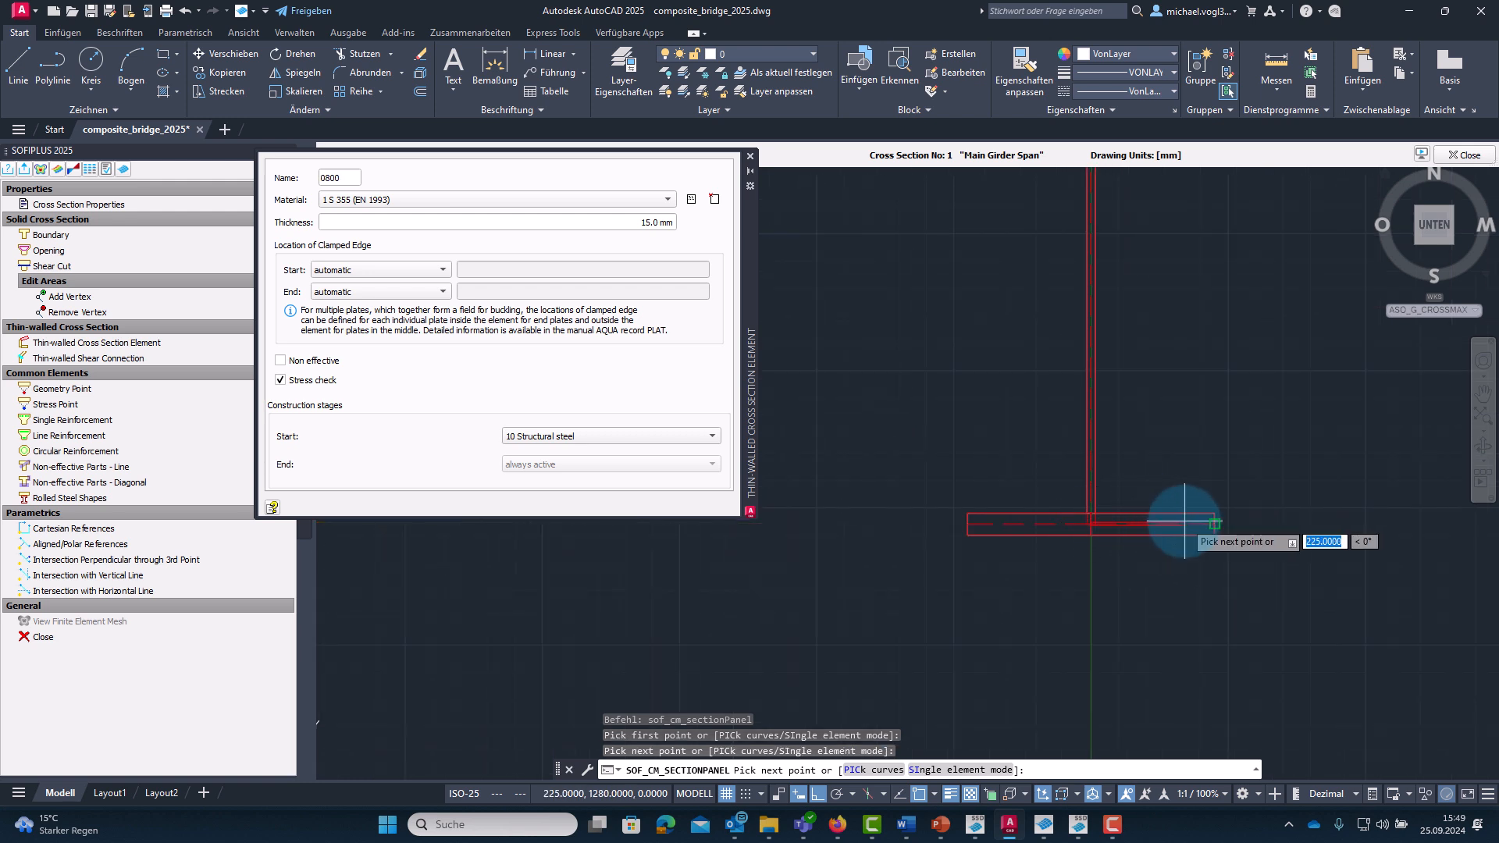
Begin a new thin-walled cross section element named CL with material 2 C 35/45 (EN 1992).
key(Escape)
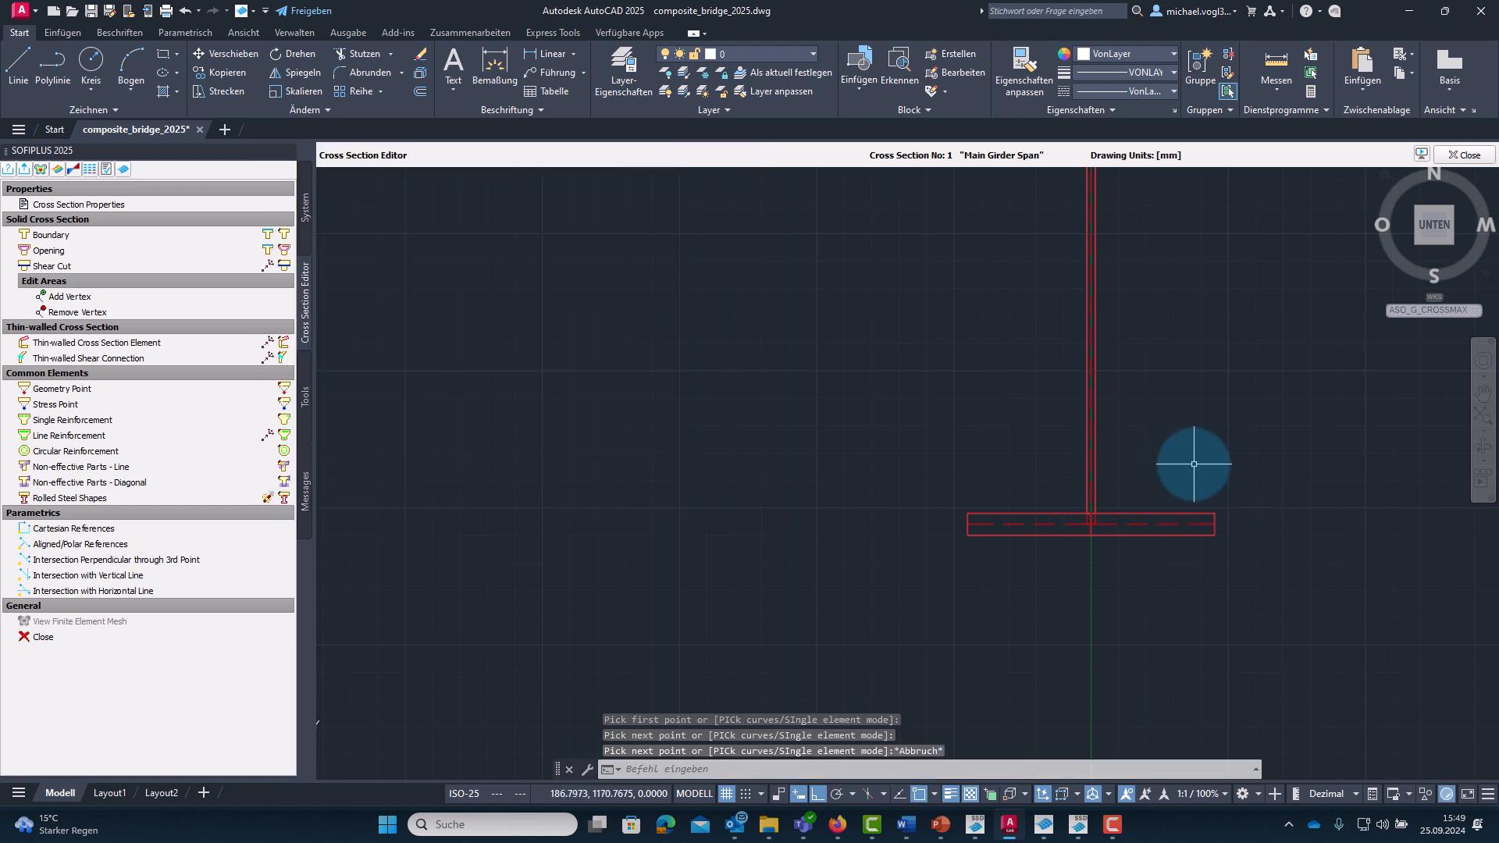
scroll(1183, 508, down, 3)
middle_drag(1166, 574, 1088, 552)
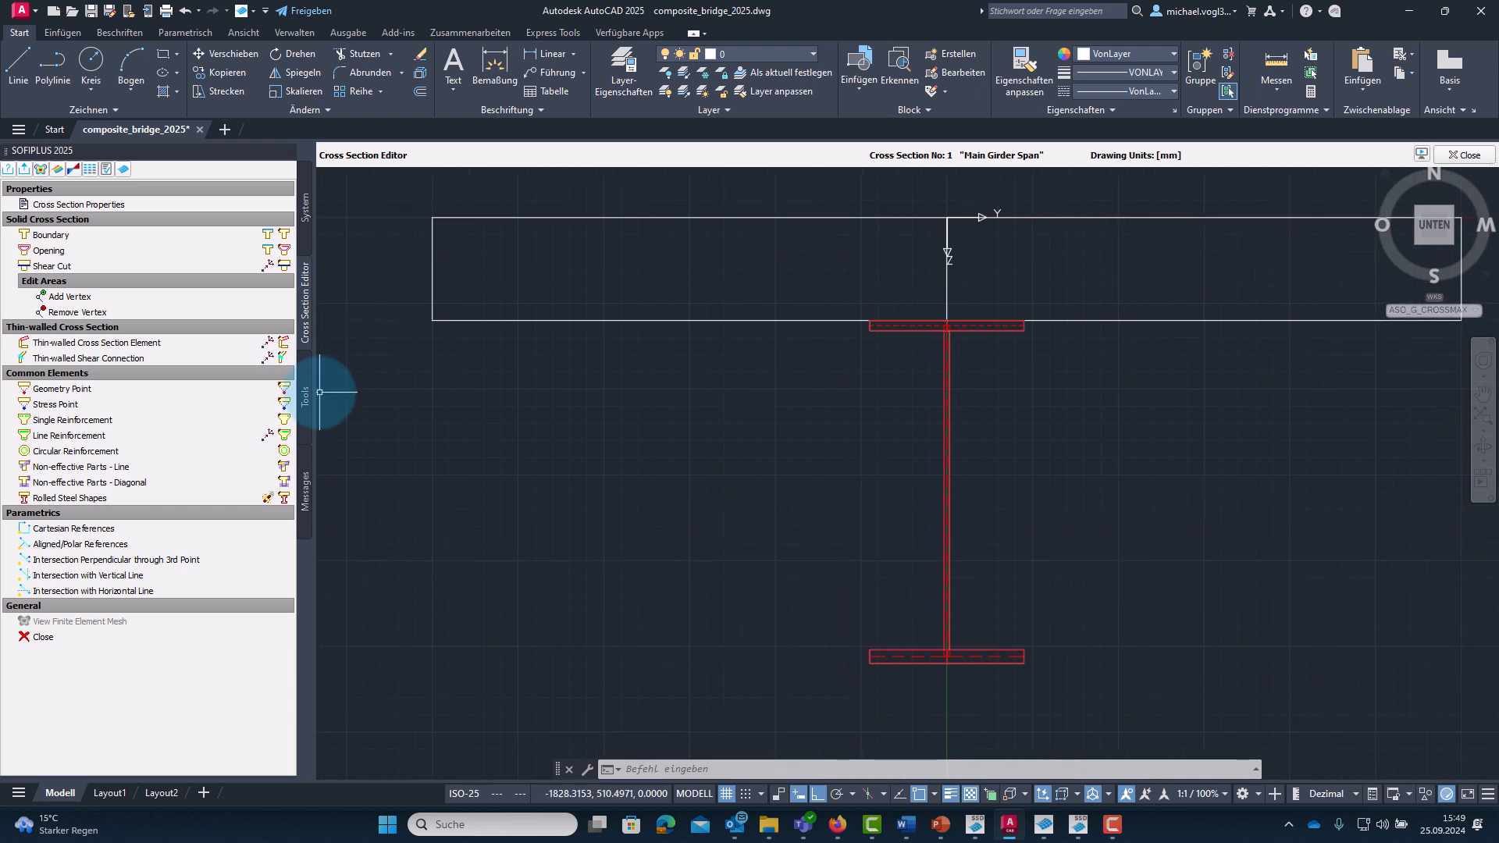
click(137, 343)
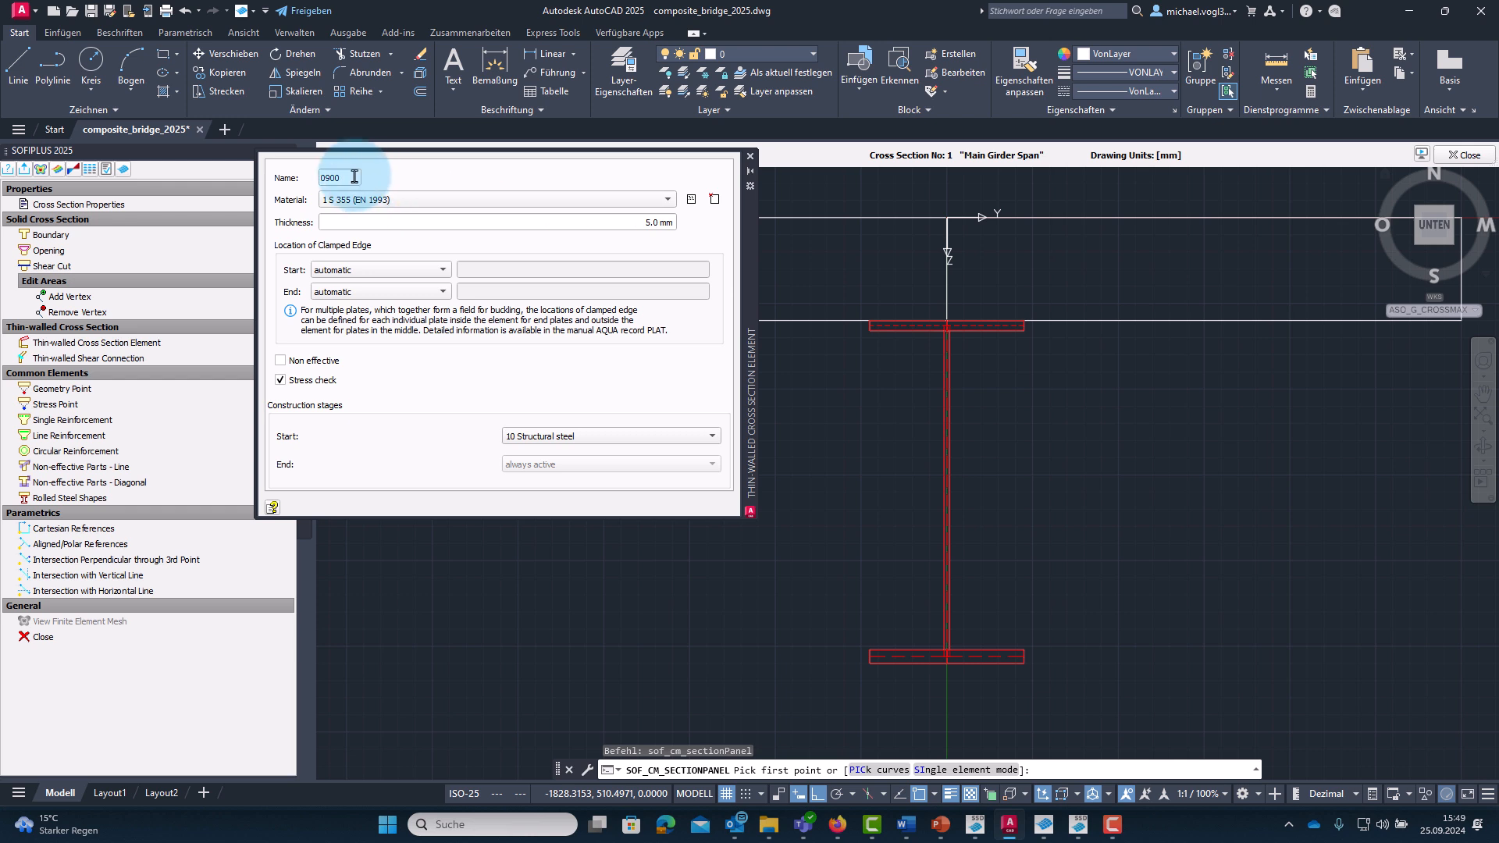
drag(355, 176, 319, 175)
text(CL)
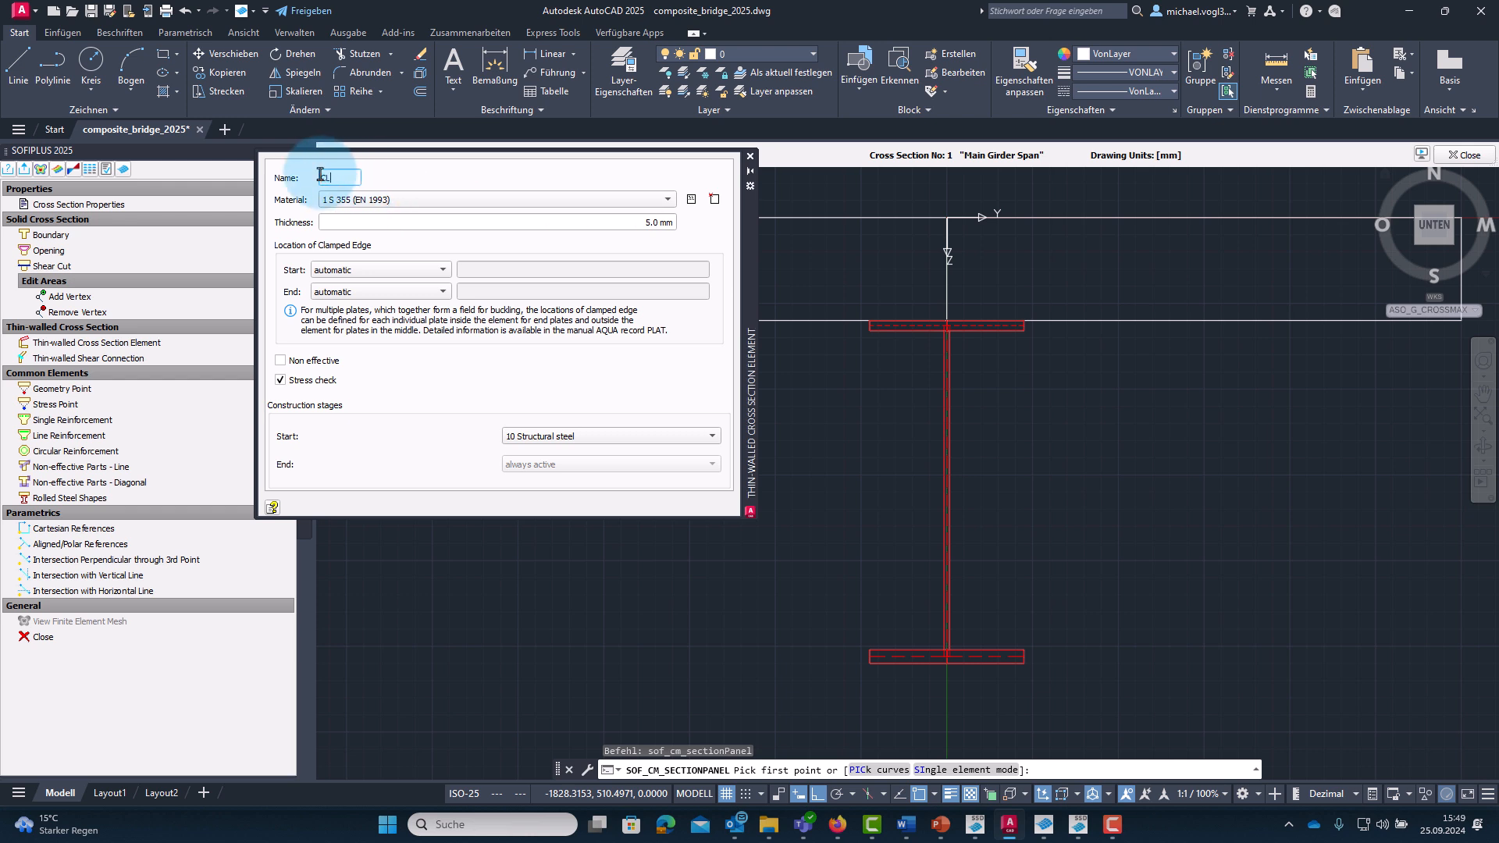
click(401, 200)
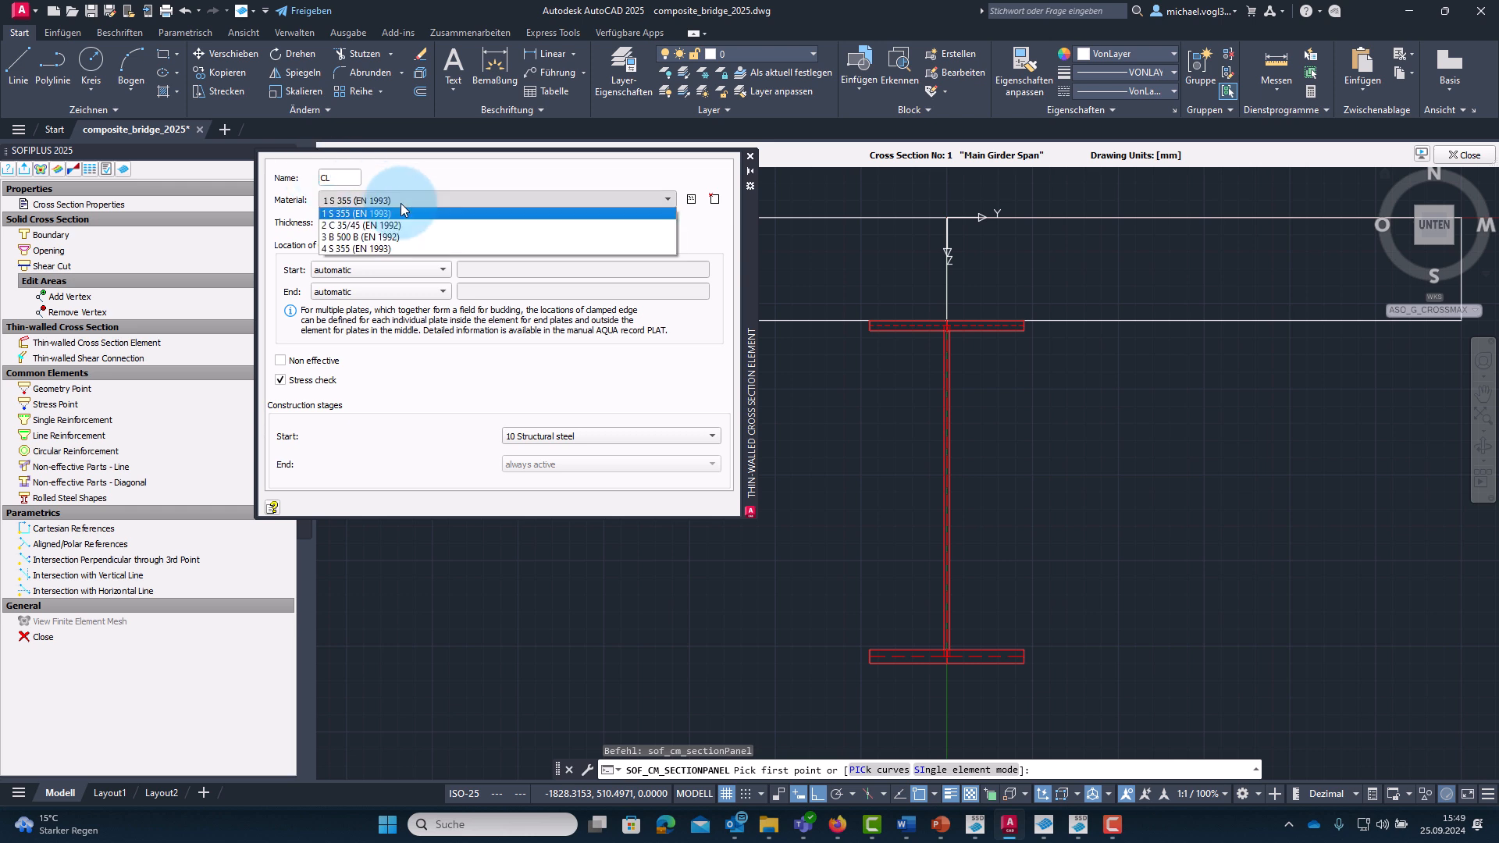
click(355, 226)
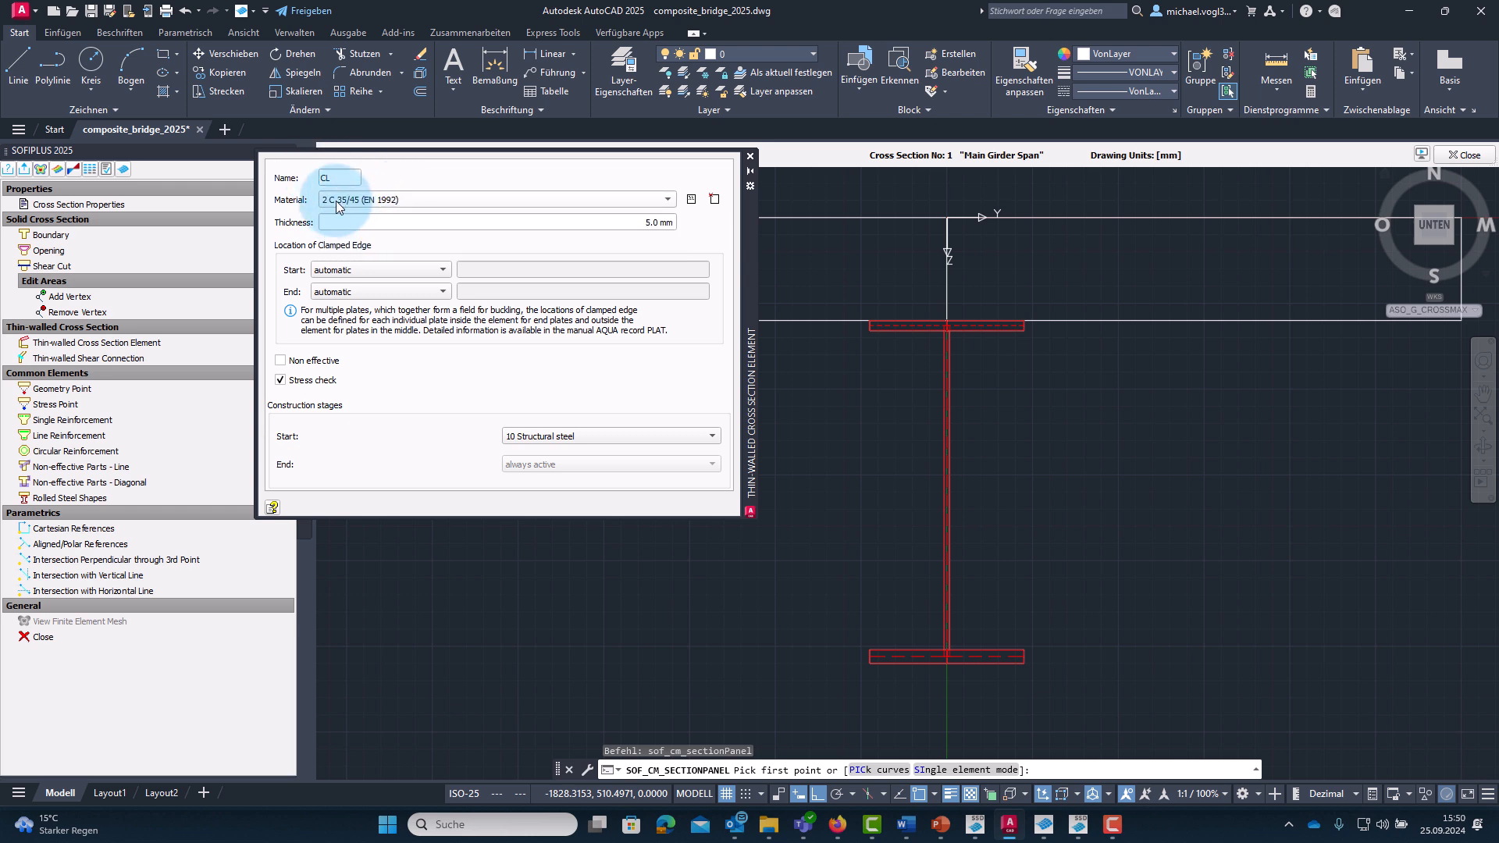
Place CL 300 mm thick, starting in stage 20 Composite, along the slab's mid-depth from its left edge to the centreline.
click(669, 224)
text(300)
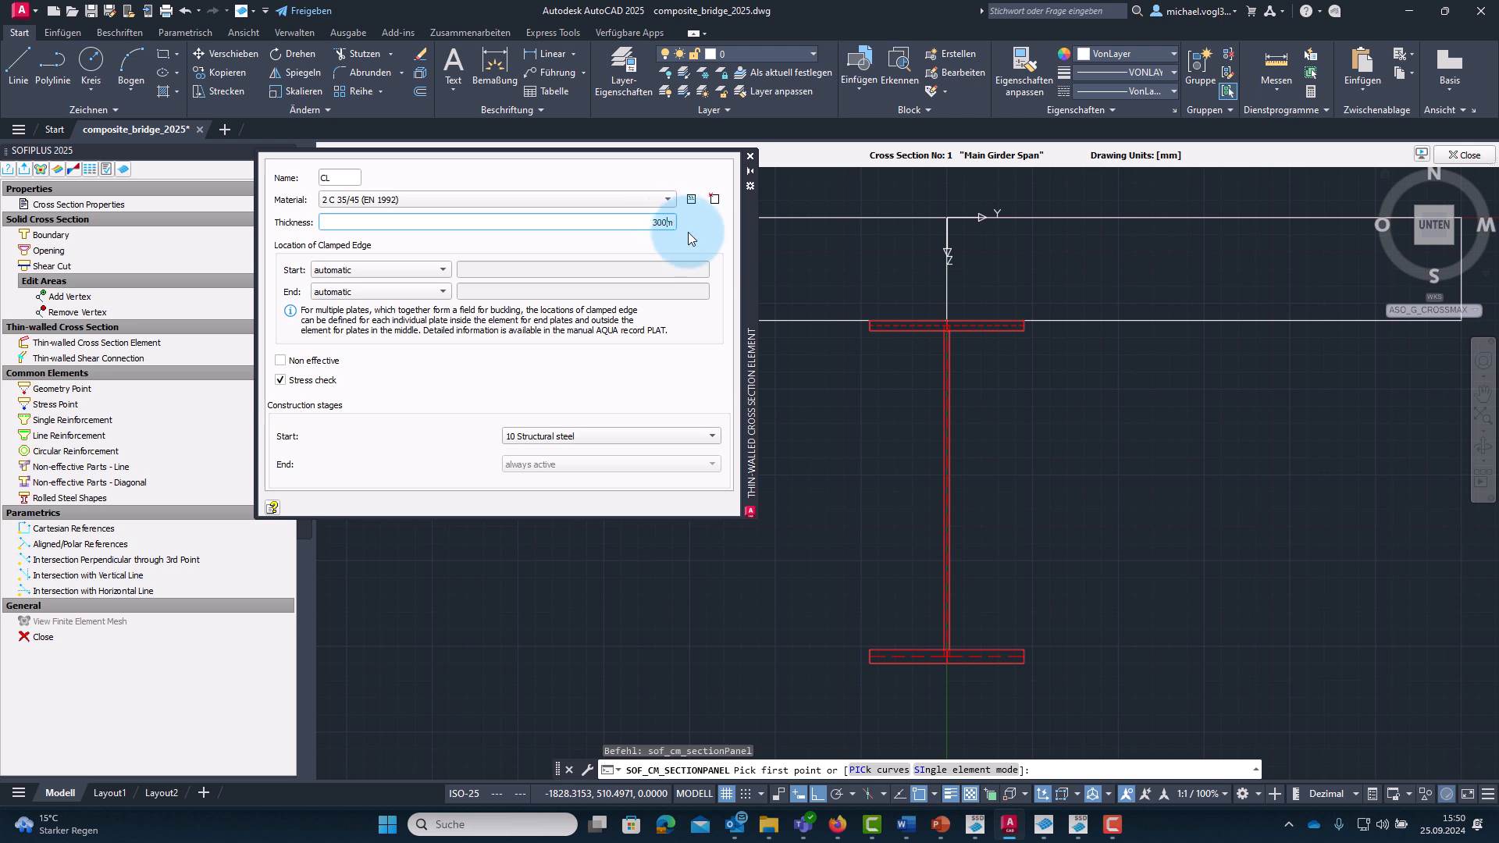
key(BackSpace)
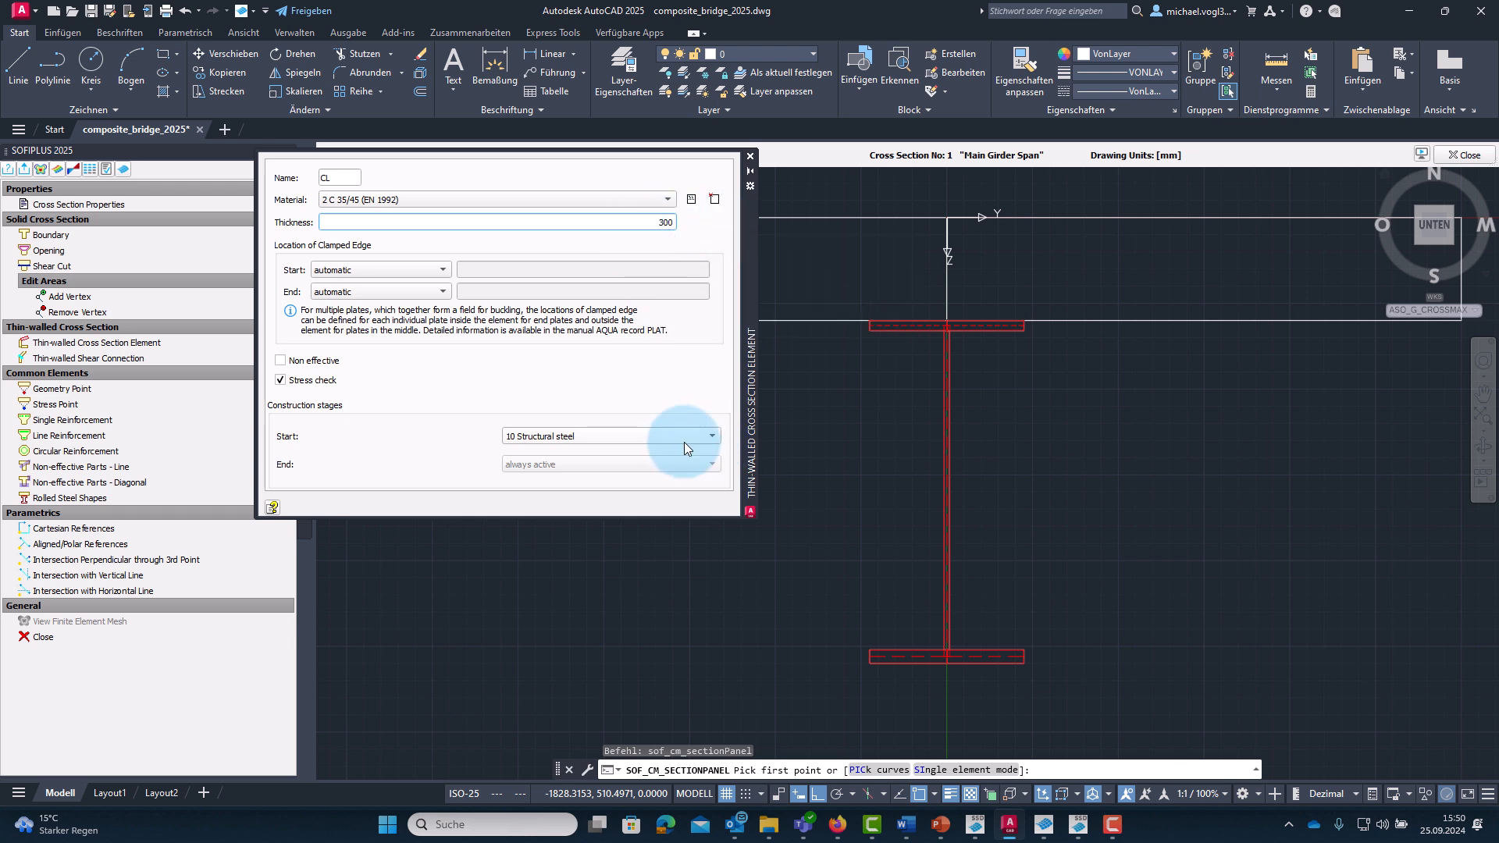
click(647, 438)
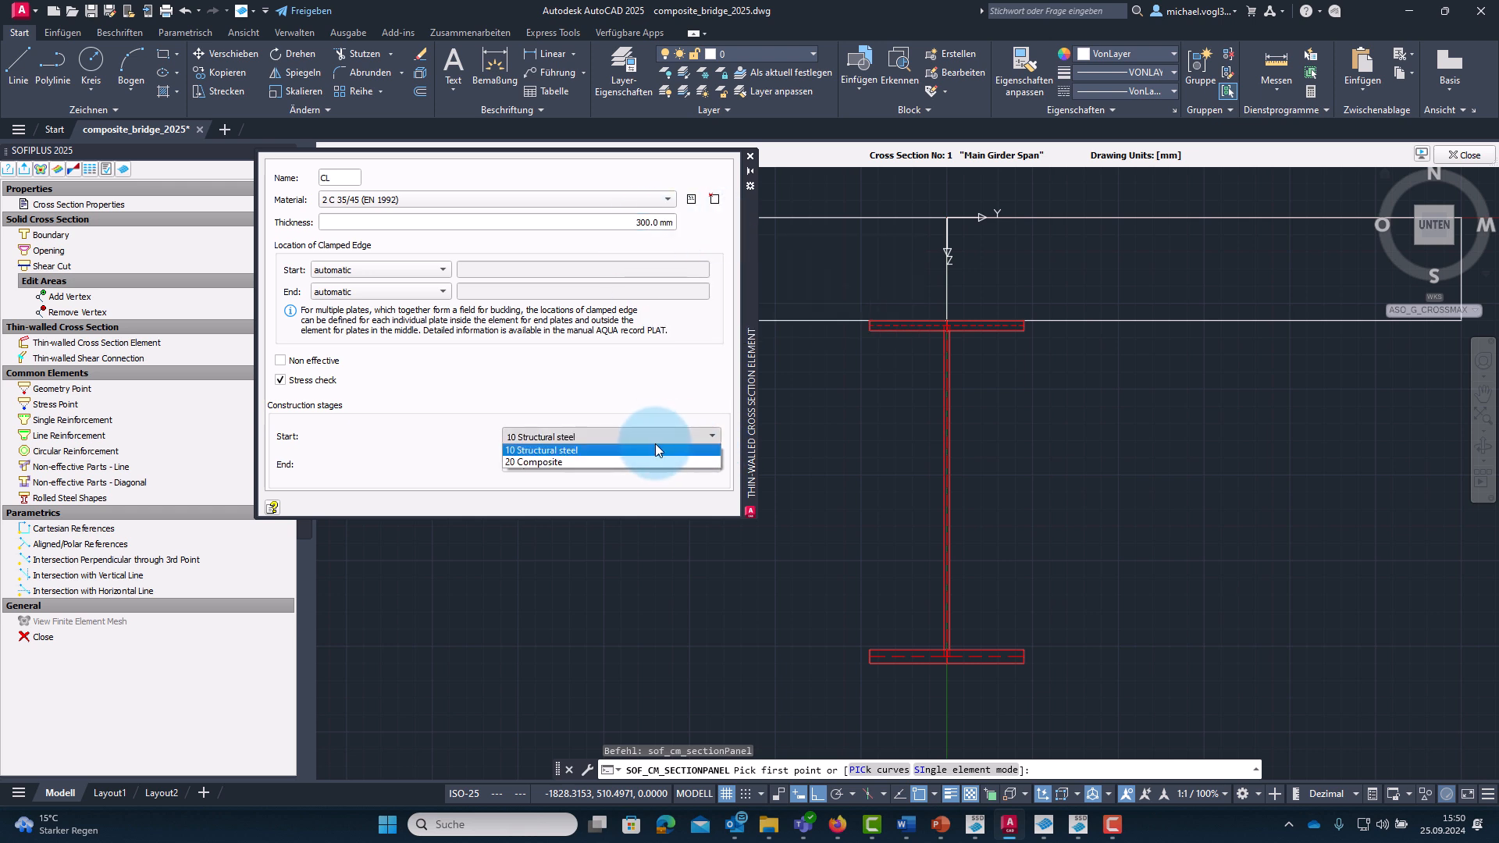
click(550, 462)
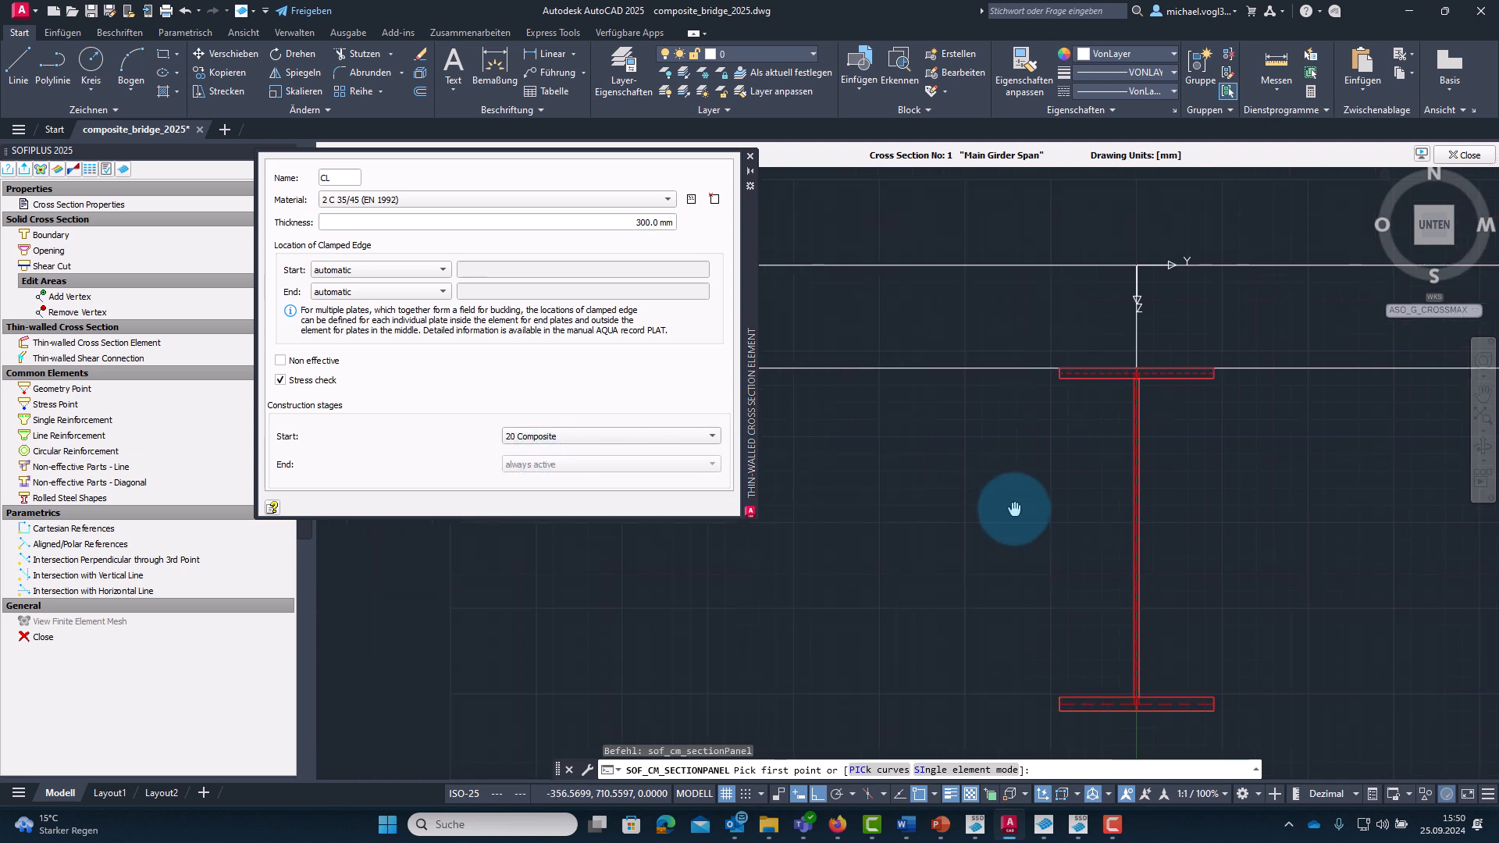
click(862, 433)
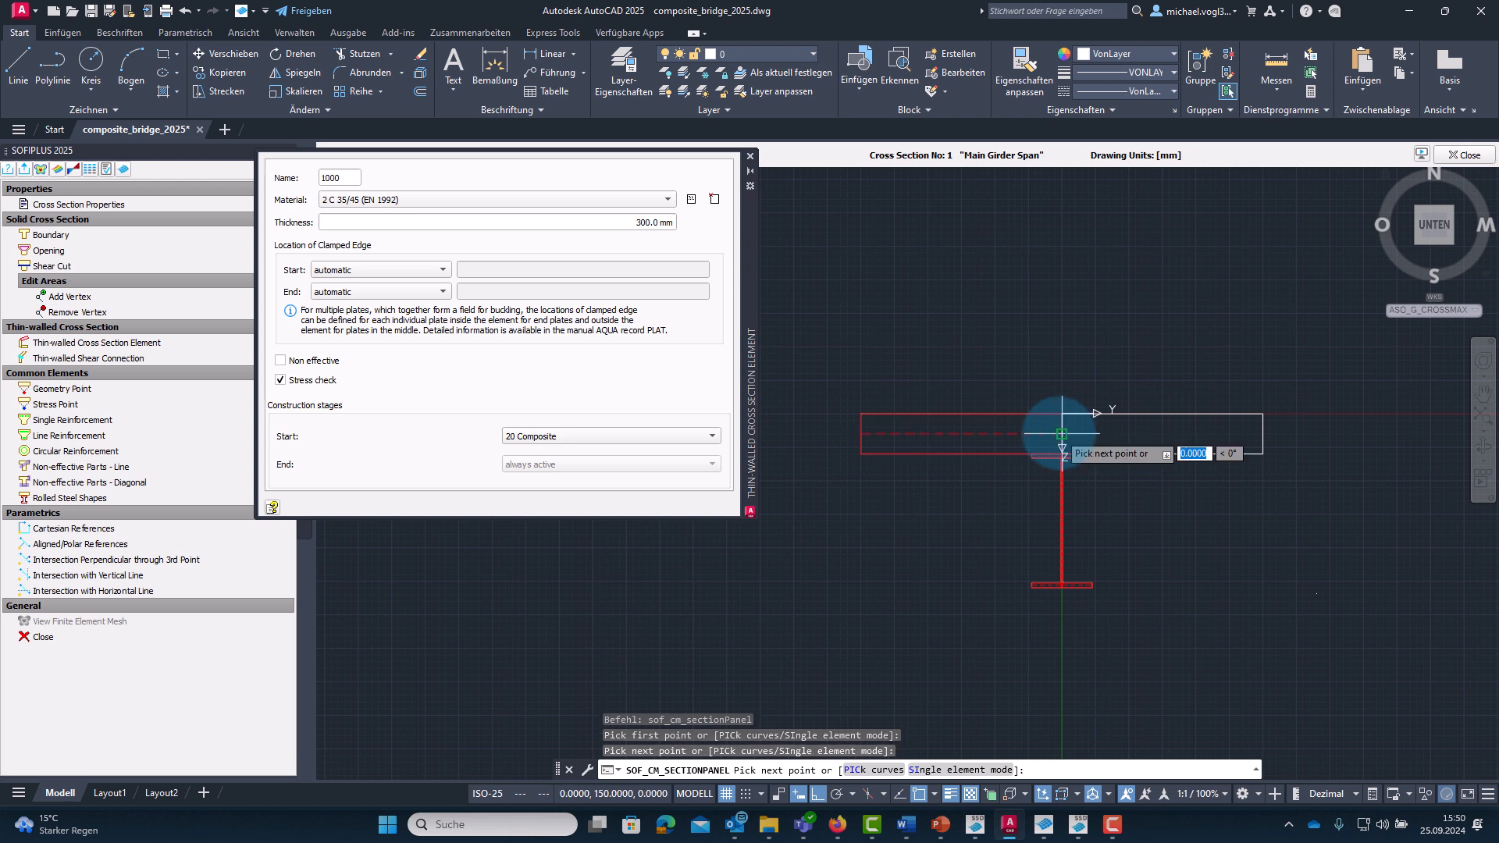
click(1062, 434)
Continue the slab with an element named CR from the centreline to the slab's right edge, ending the command there.
text(CR)
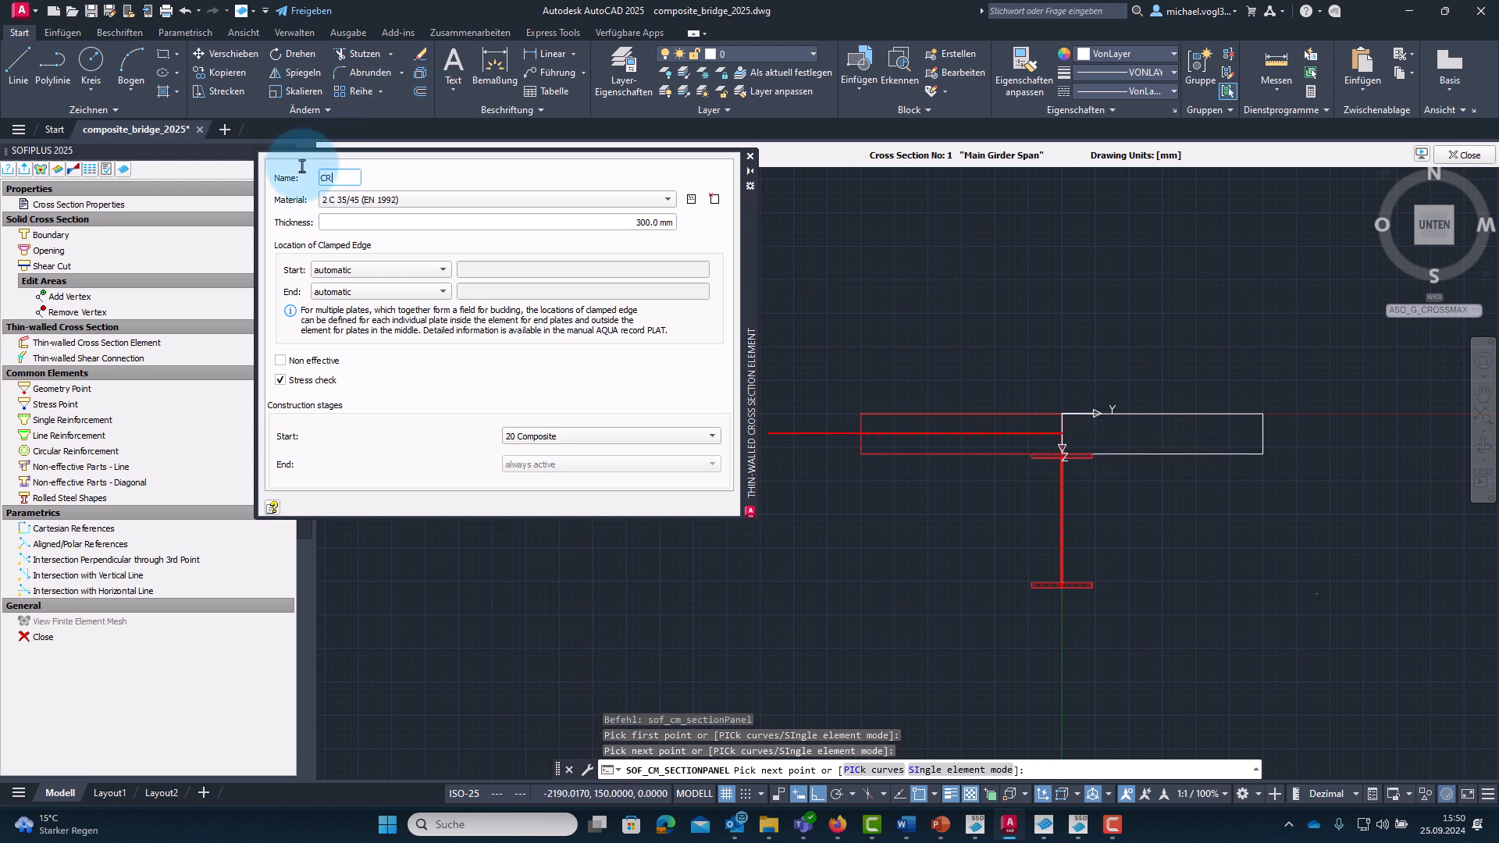
click(1264, 434)
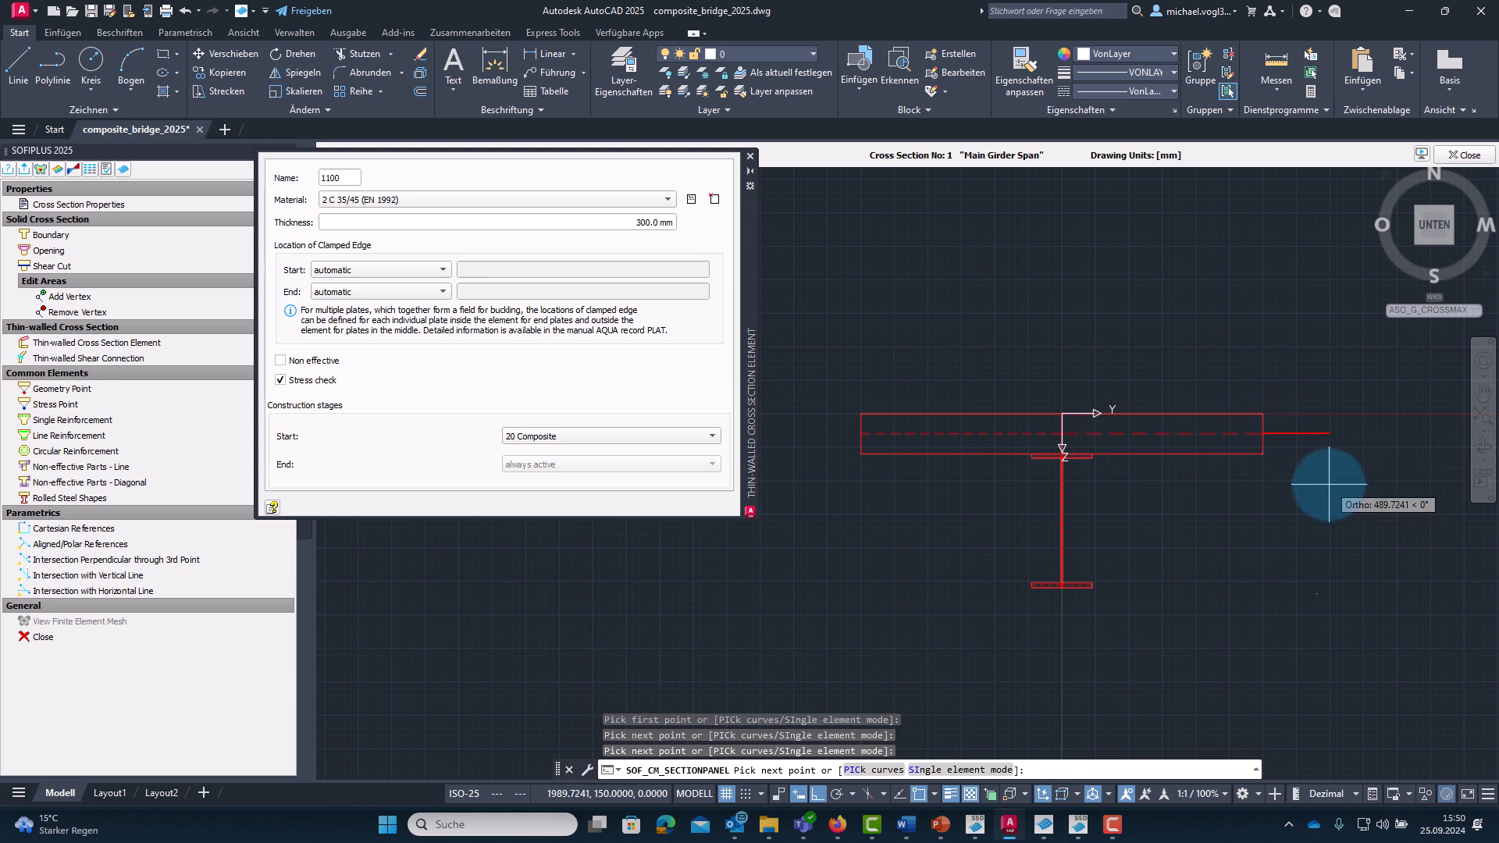
key(Escape)
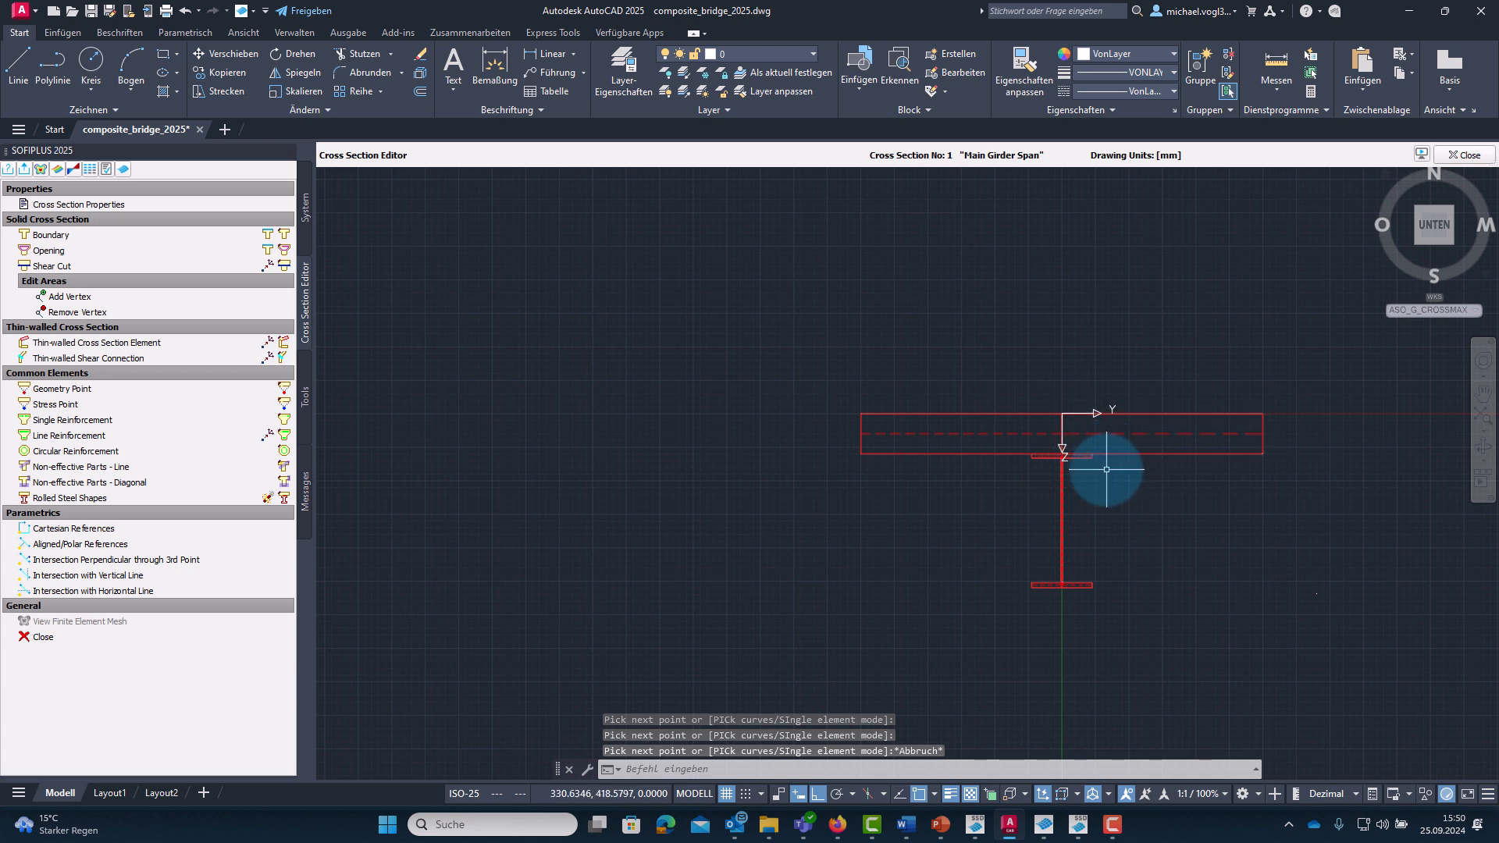
Define a thin-walled shear connection named BOND with shear force check (Dowel), material 4 S 355 (EN 1993) and start stage 20 Composite.
middle_drag(1164, 485, 1147, 491)
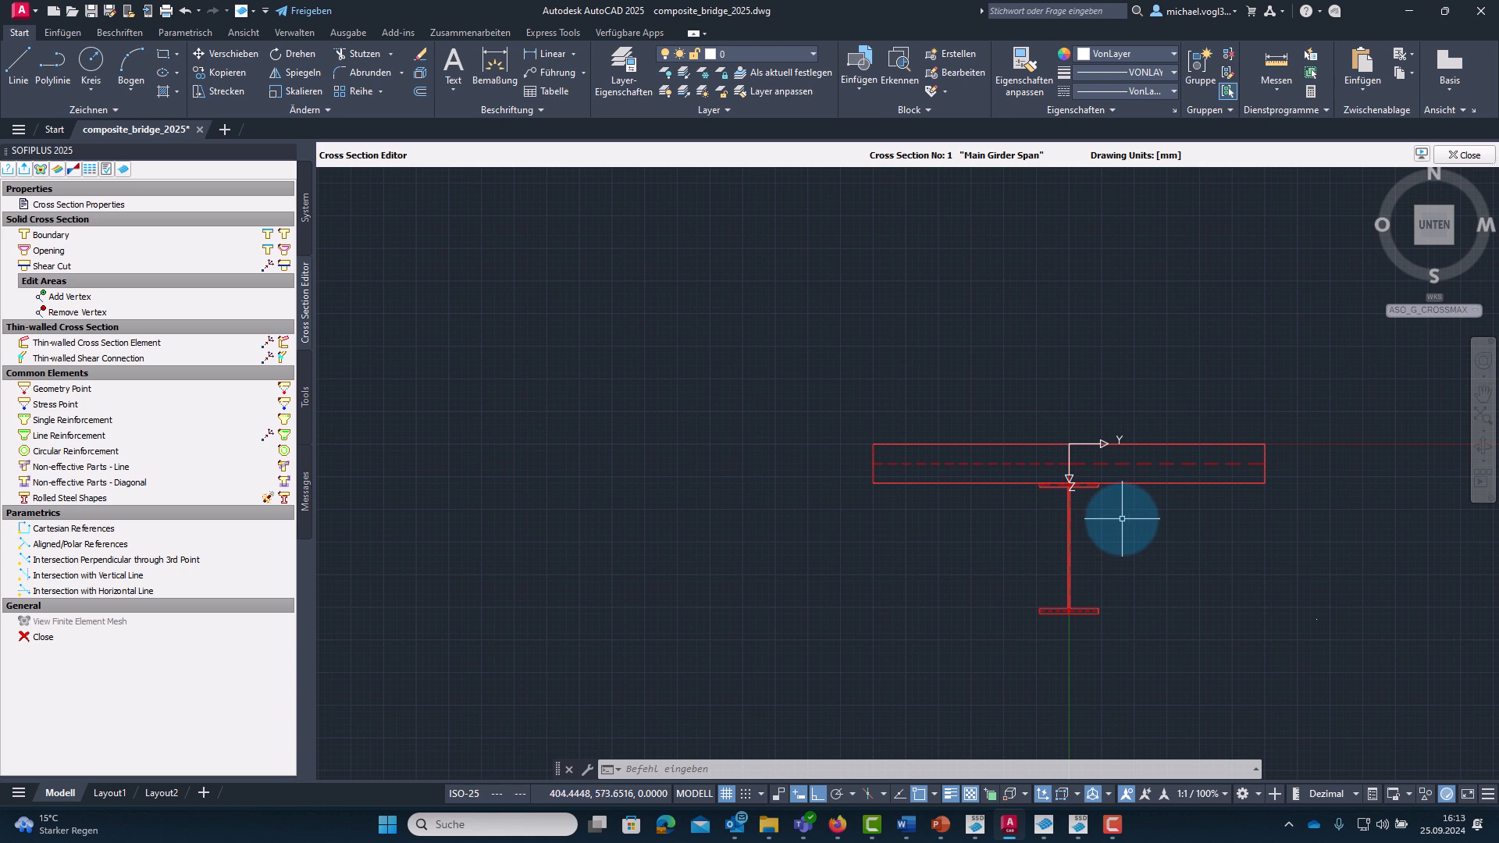
click(84, 359)
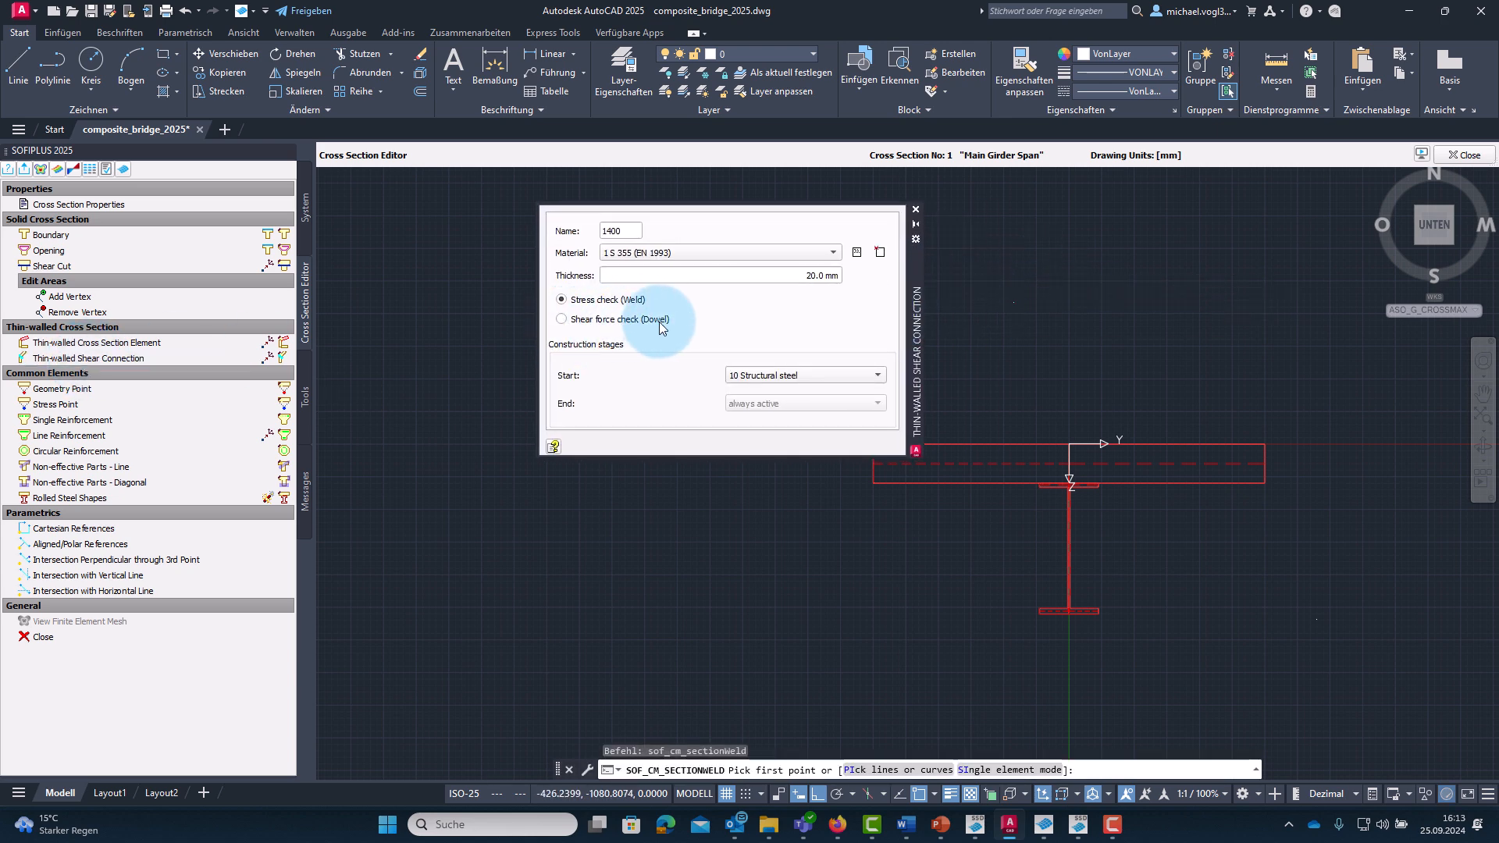
click(562, 319)
drag(624, 231, 598, 227)
text(BOND)
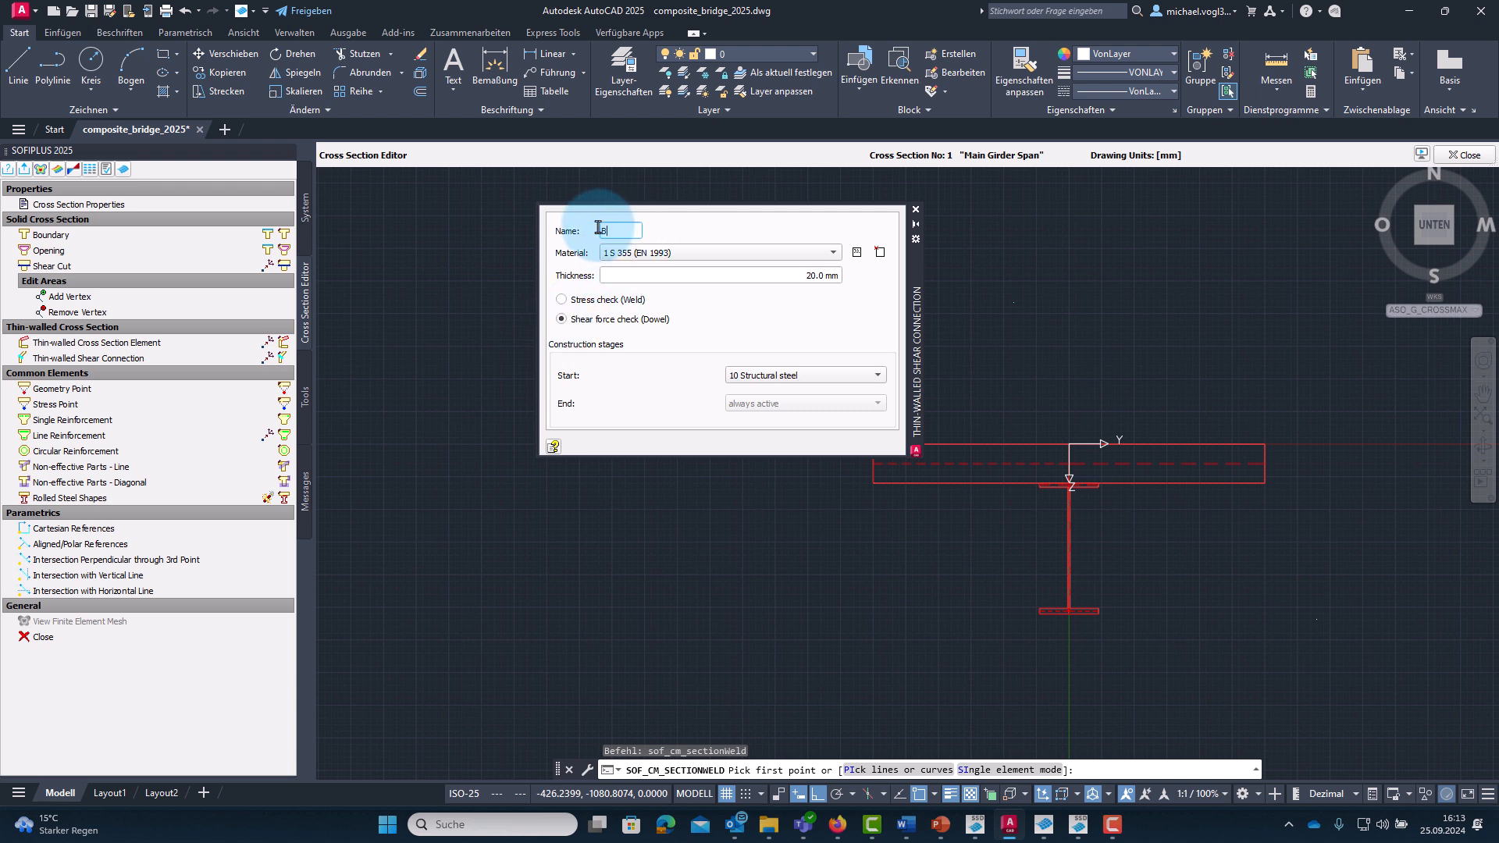
click(726, 251)
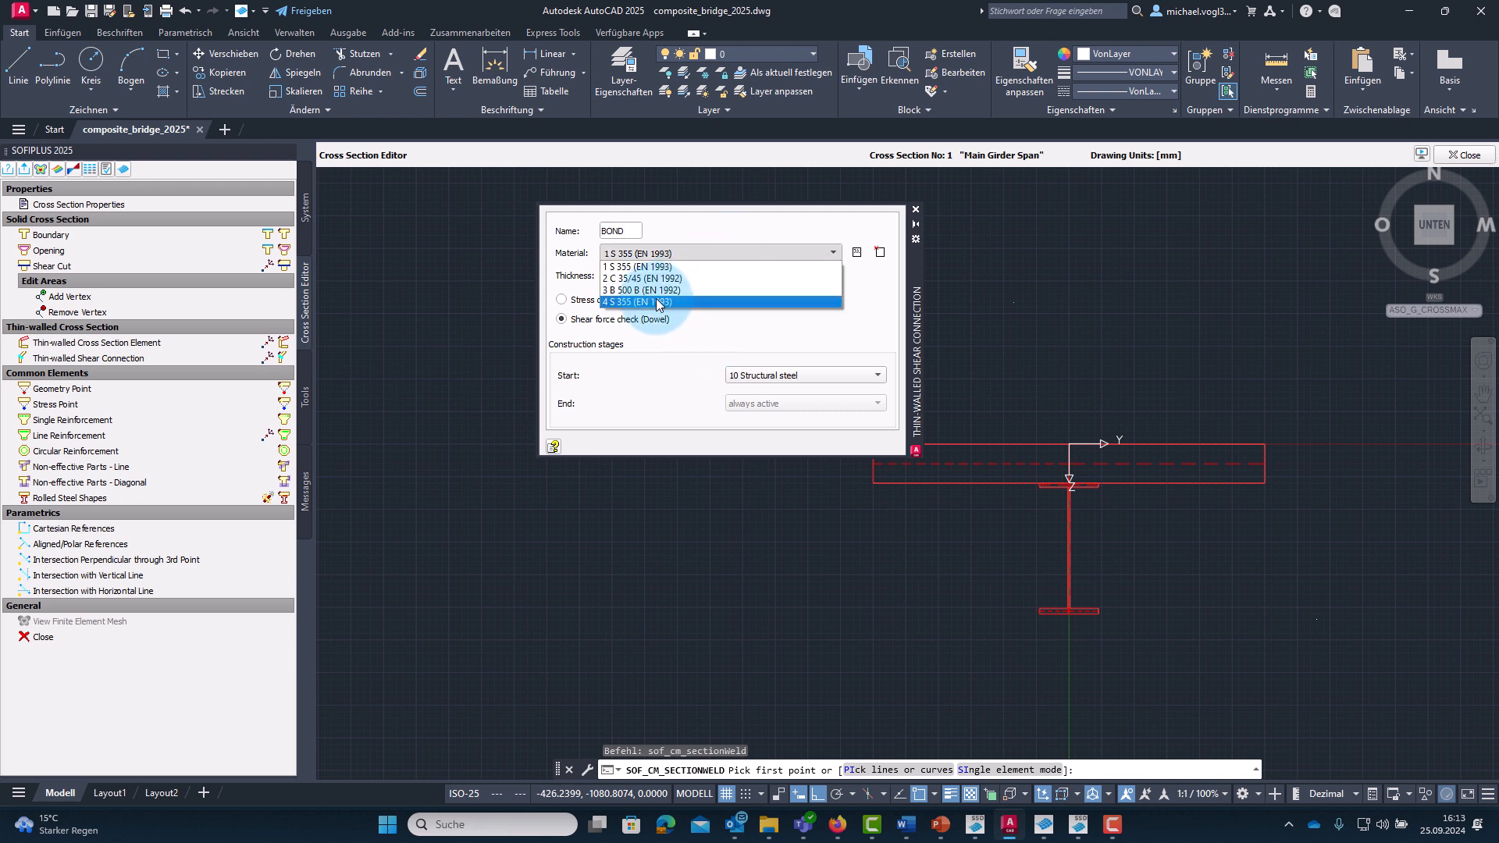
click(658, 302)
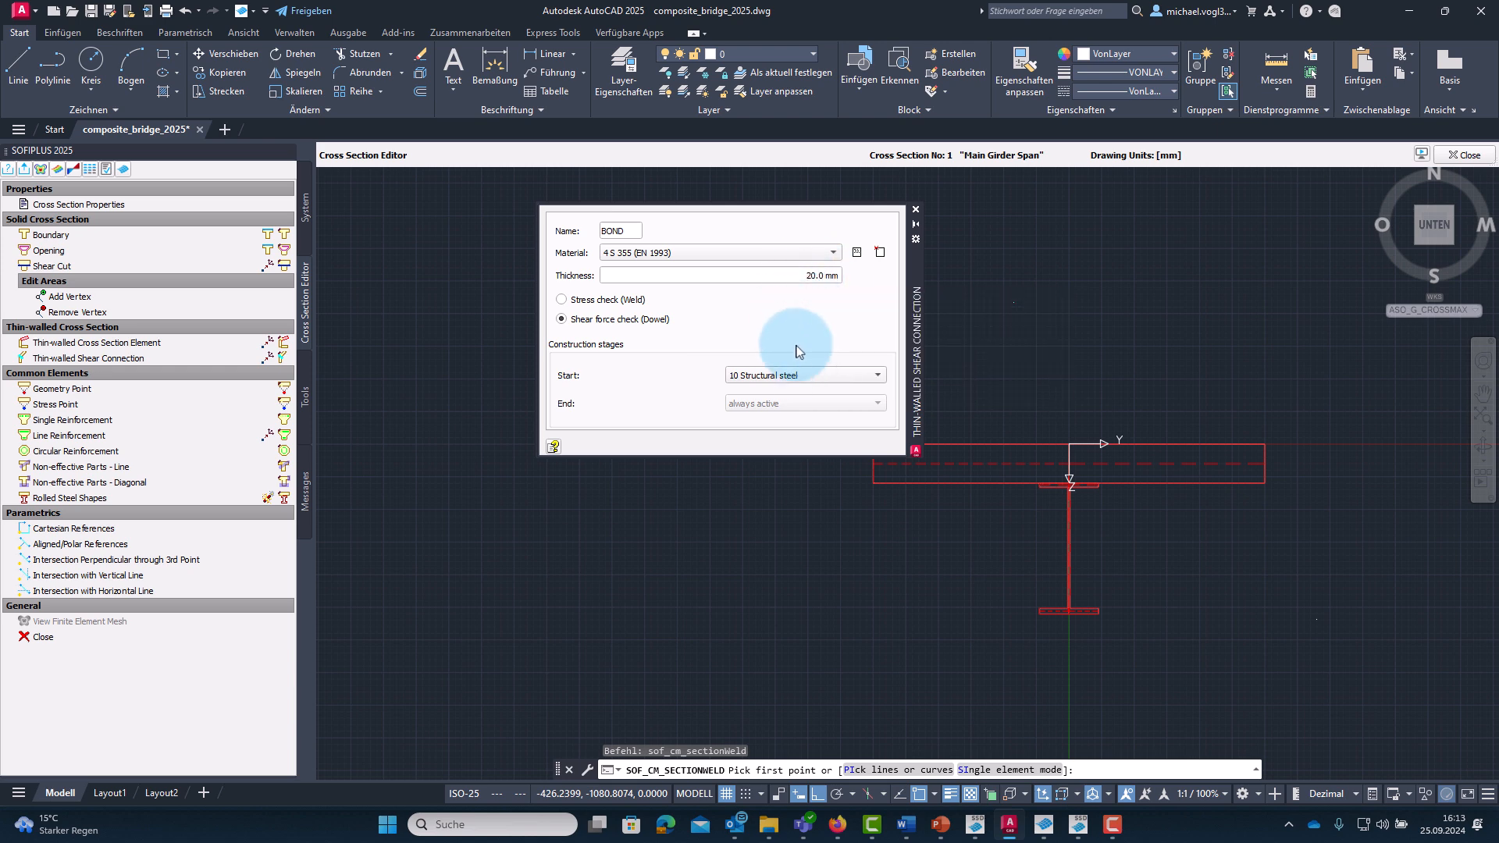
click(801, 377)
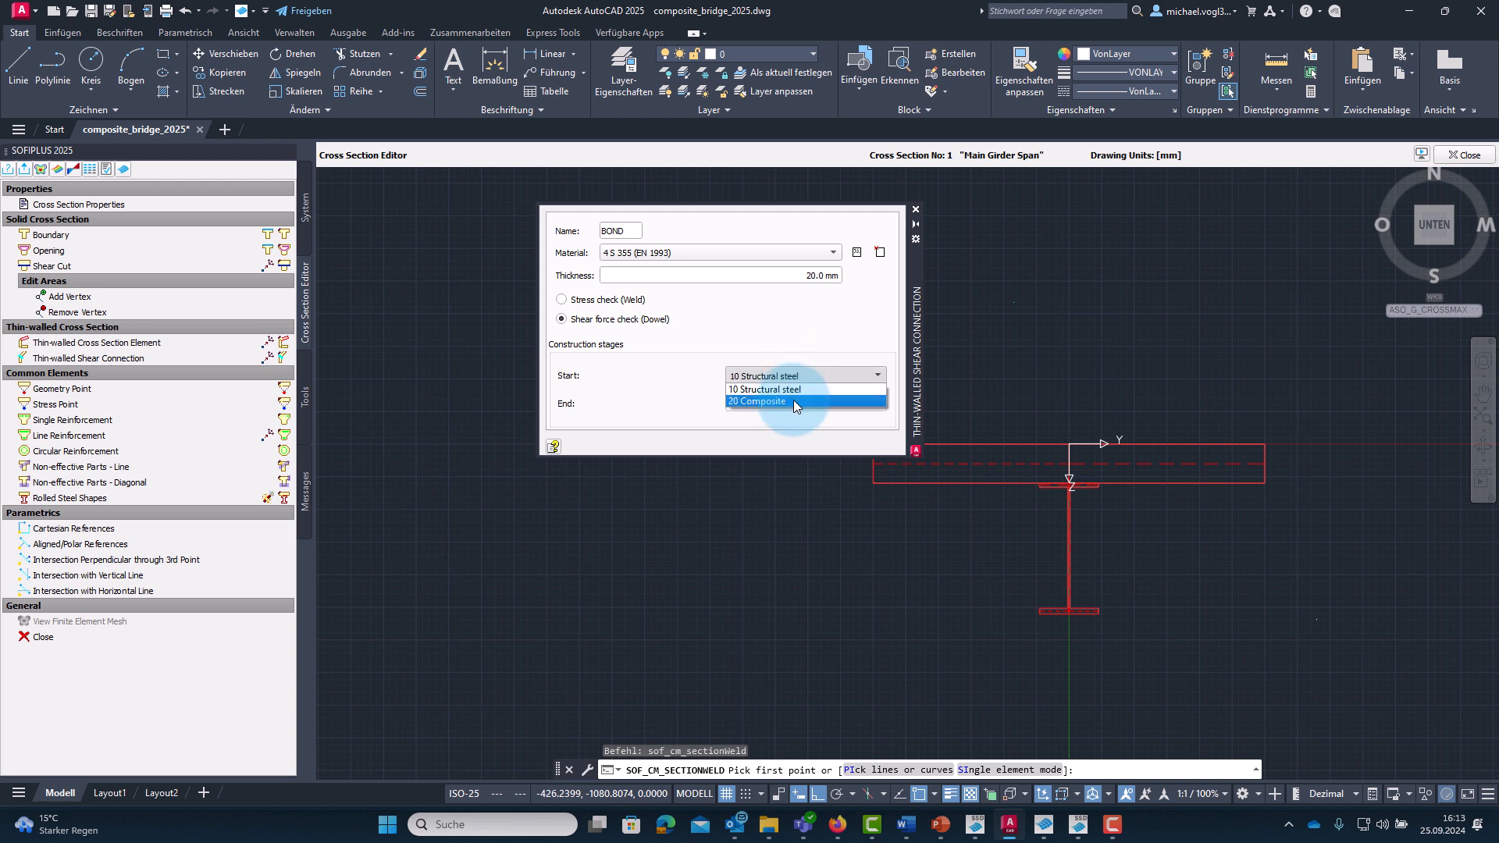
click(797, 400)
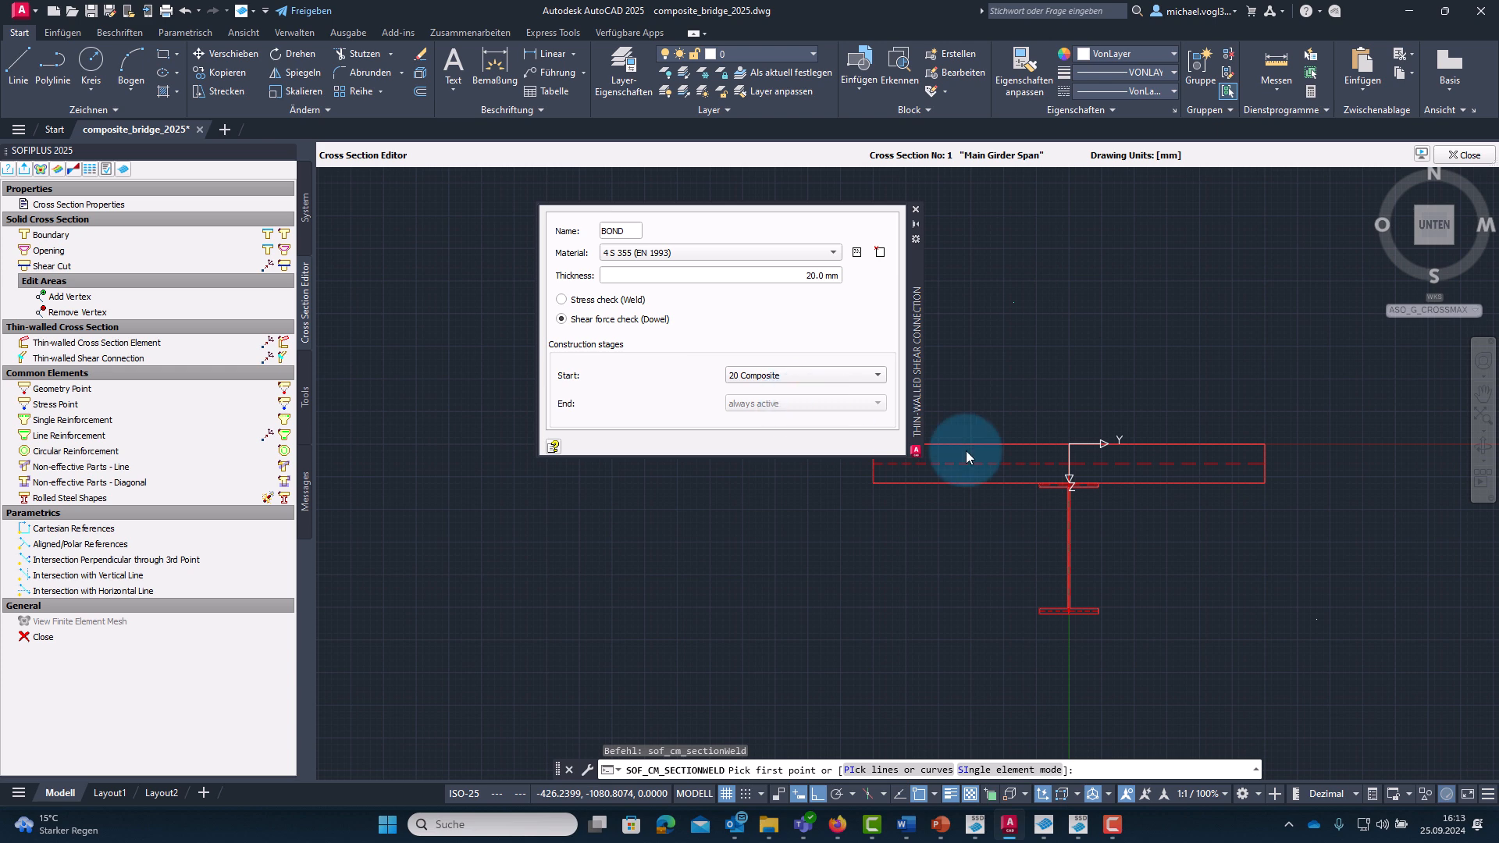
Place the BOND connection along the centreline from the slab's mid-depth to the top flange's mid-depth.
scroll(1100, 469, up, 4)
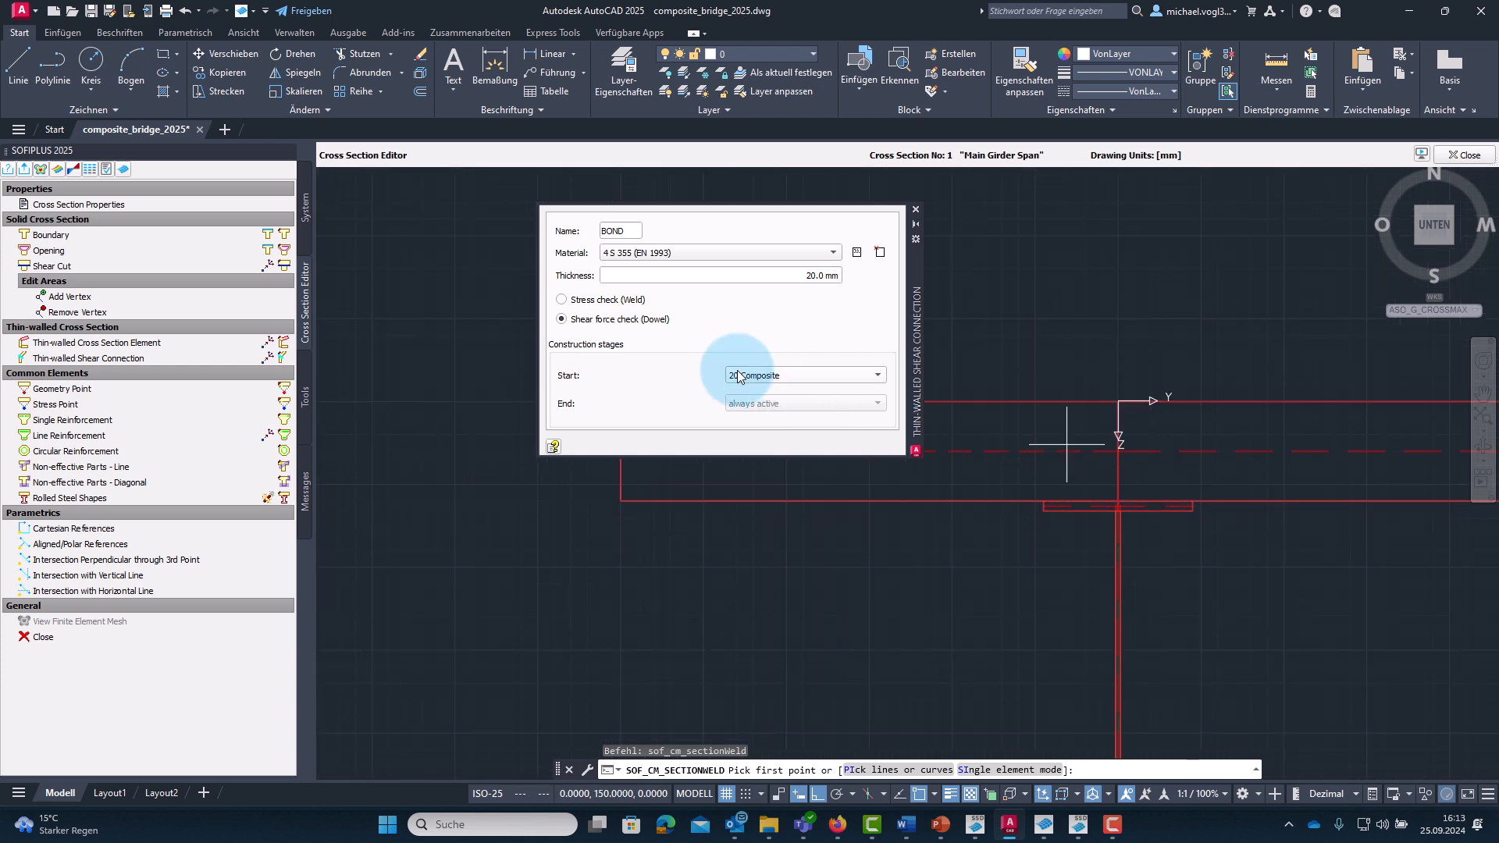
click(1118, 451)
scroll(1122, 508, up, 5)
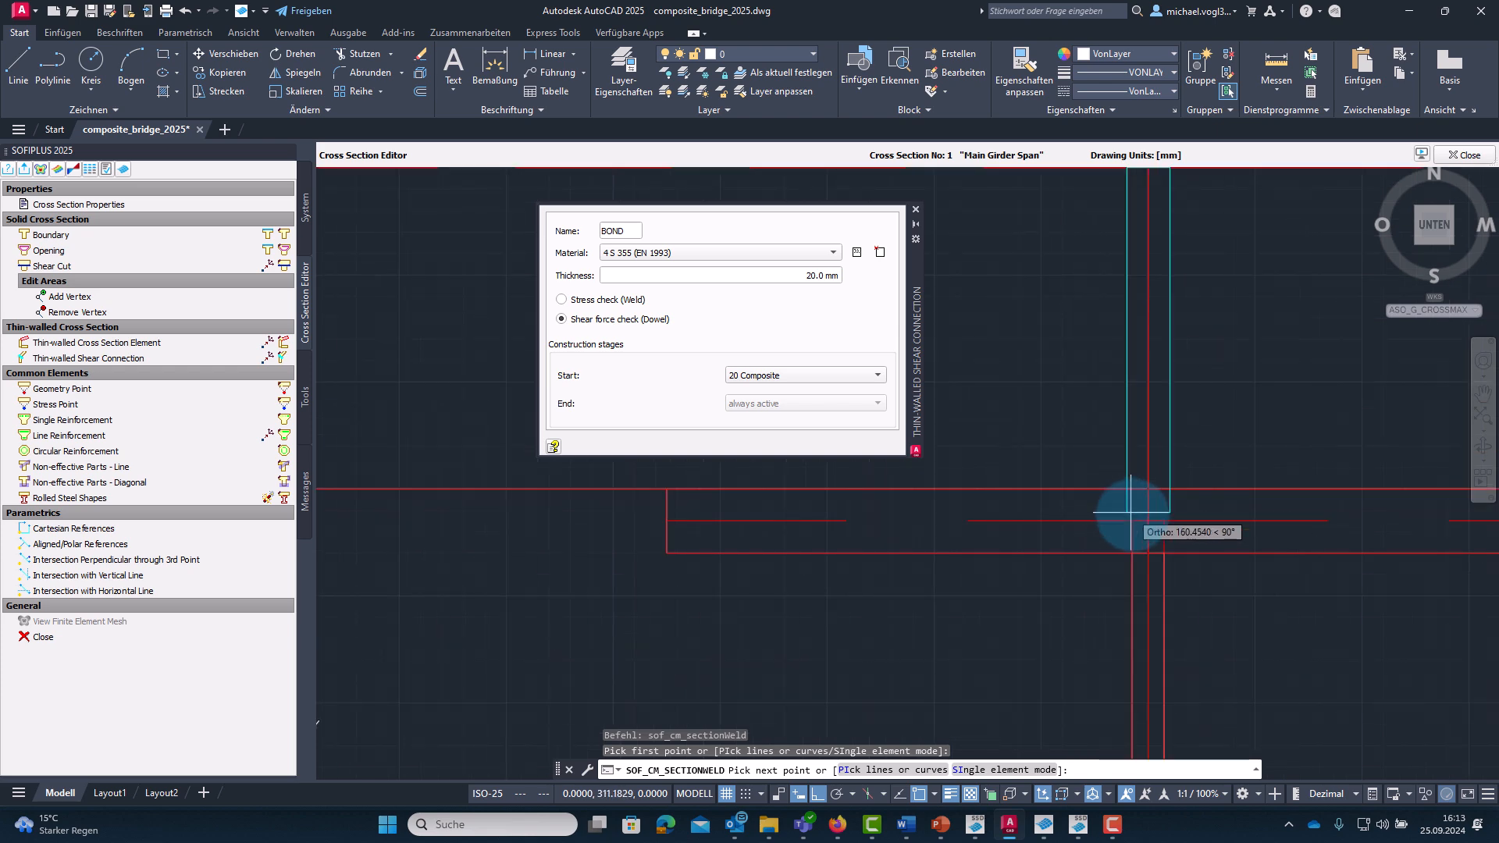
click(1147, 519)
scroll(1148, 517, down, 5)
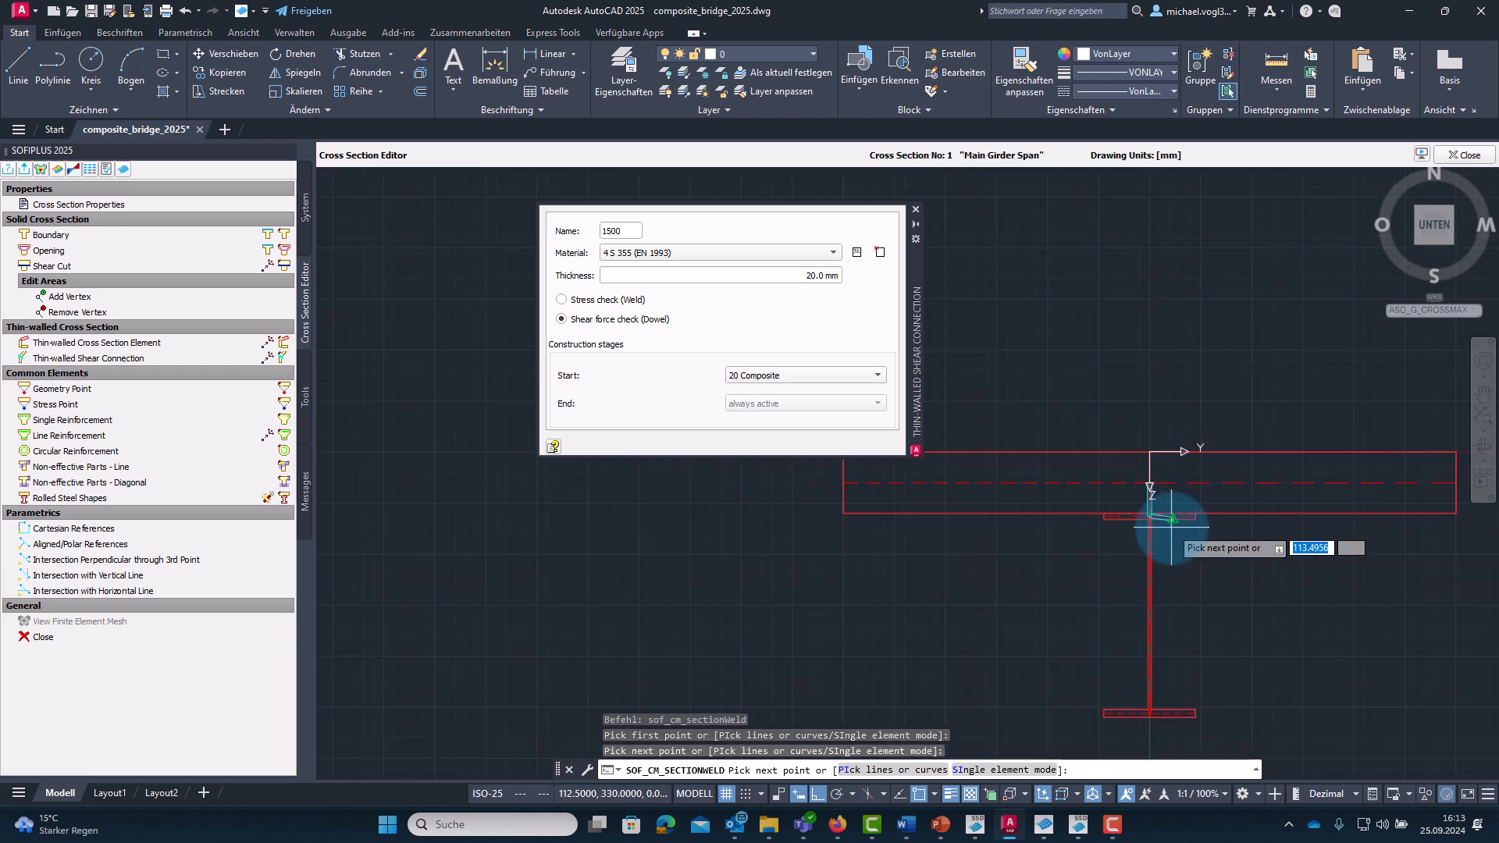
key(Escape)
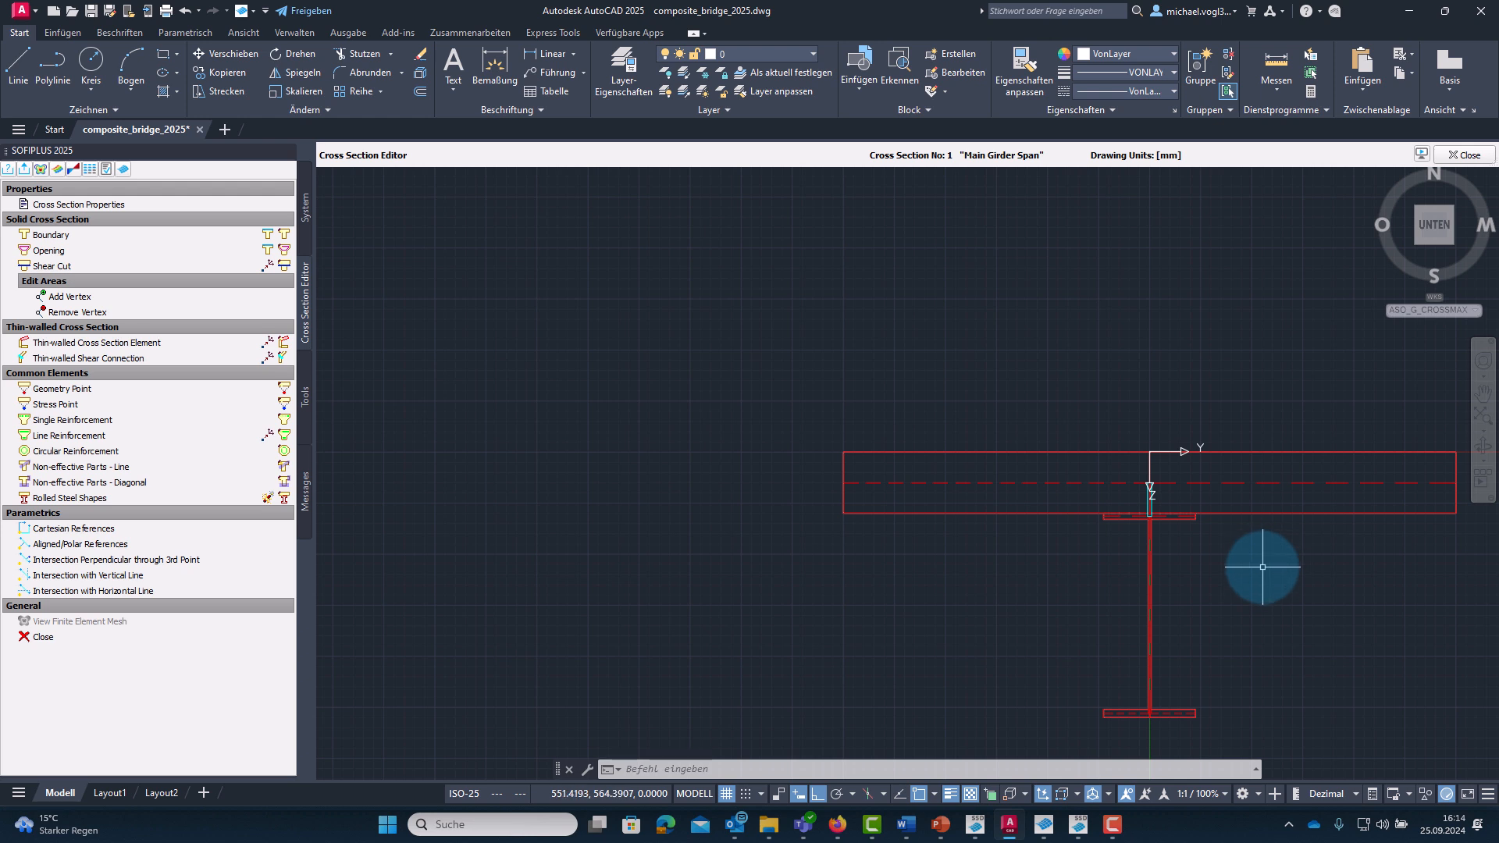
Set the clamped edge location of the left top flange element FTL to deactivated at both start and end.
middle_drag(1262, 568, 1225, 559)
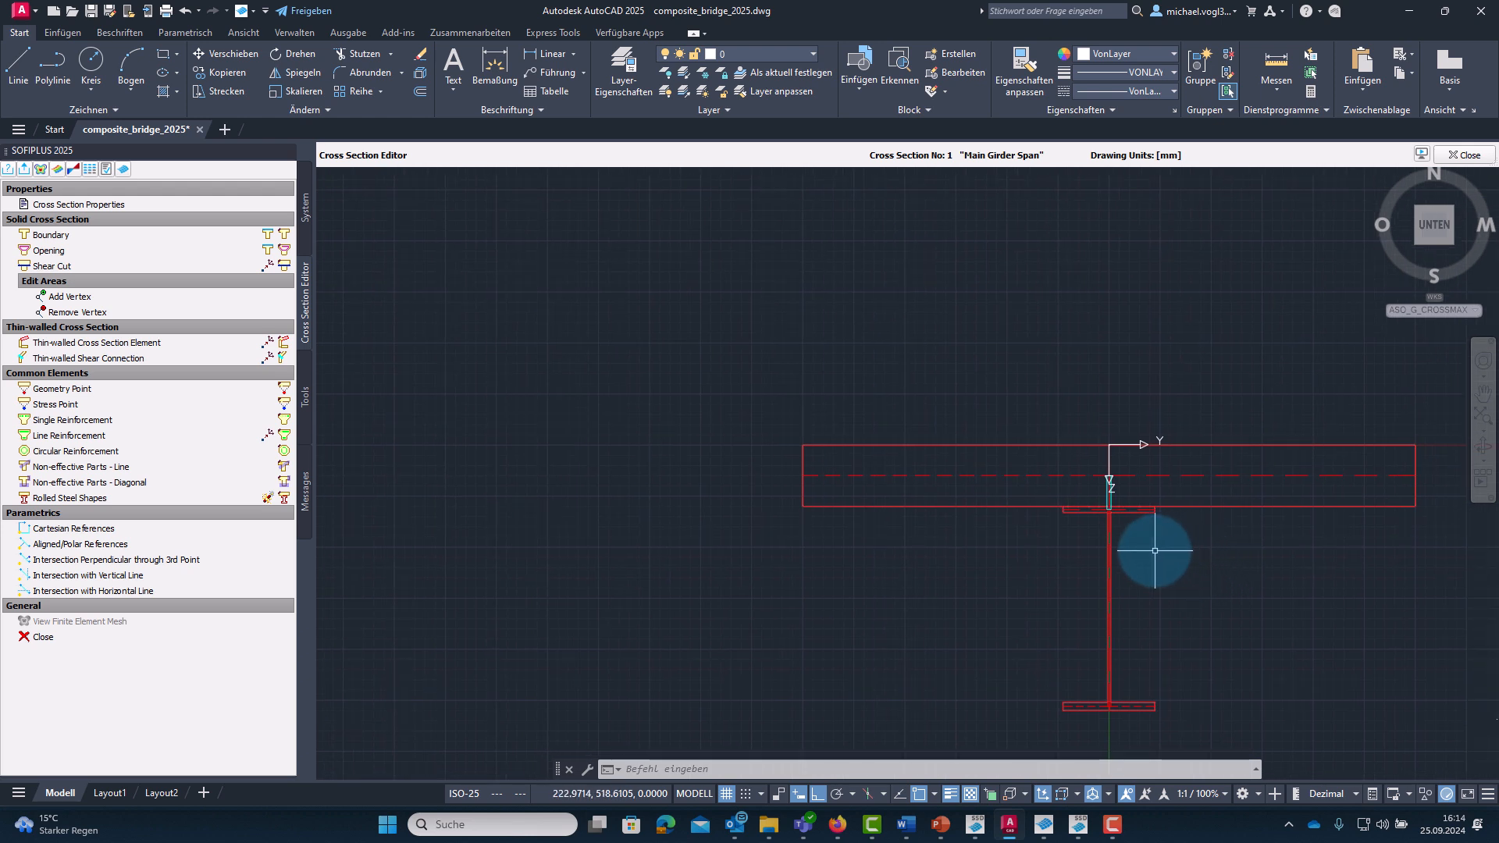
scroll(1154, 551, up, 2)
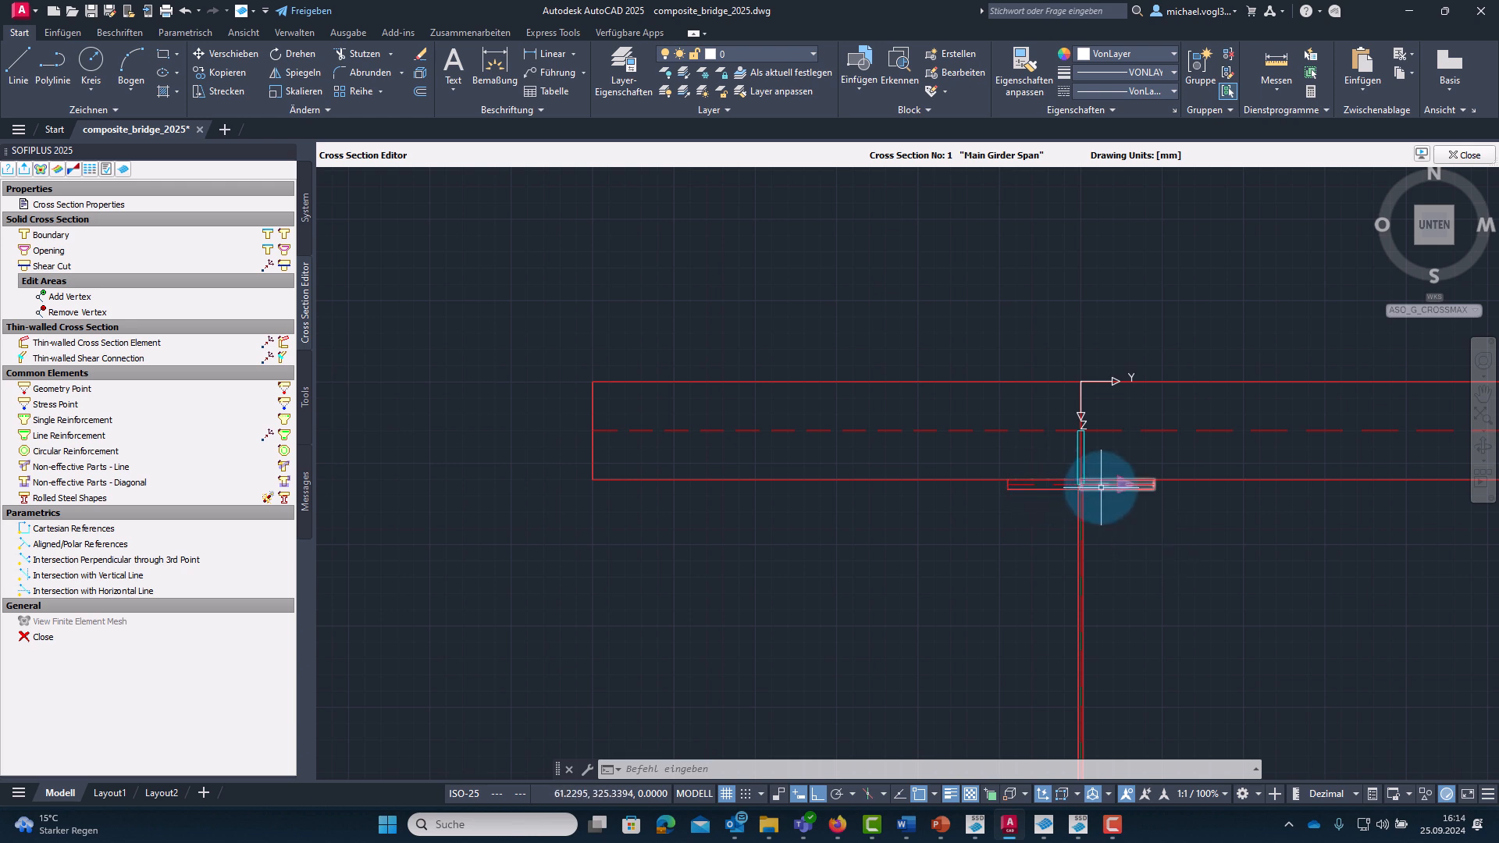
mouse_move(1100, 487)
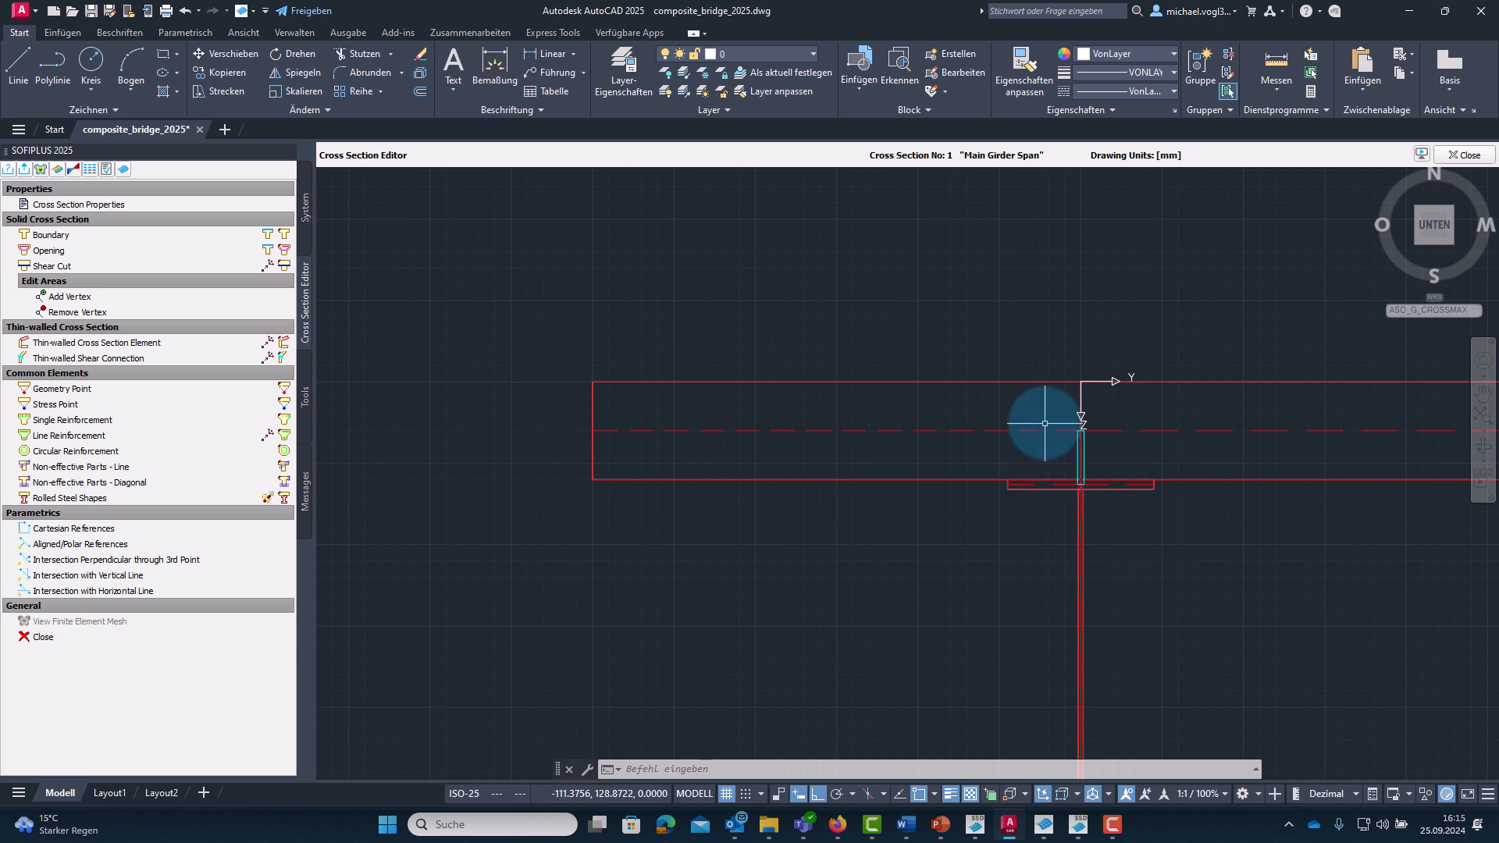
double_click(1049, 486)
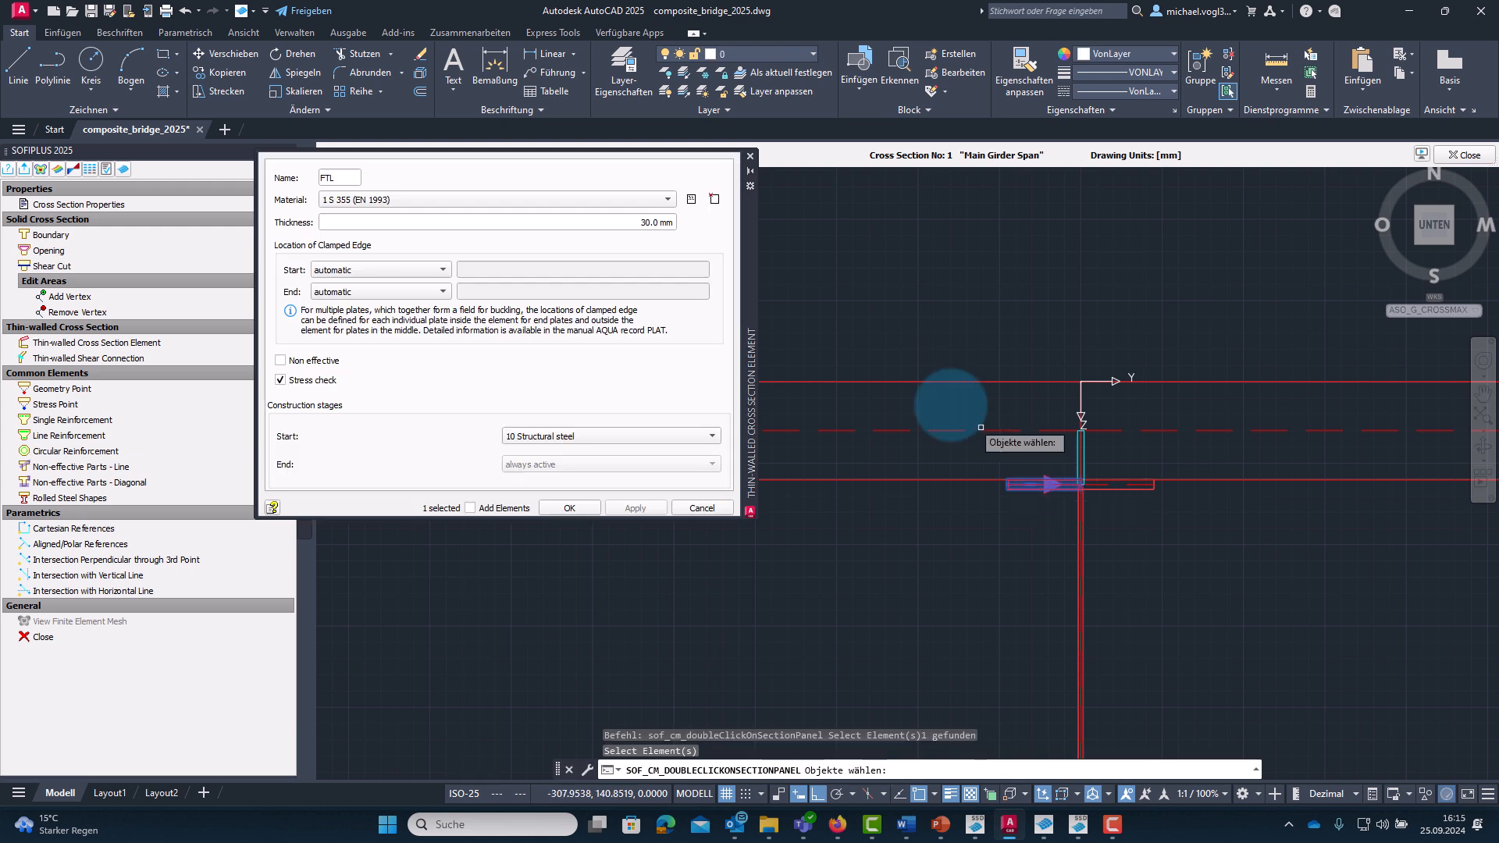
drag(751, 292, 910, 364)
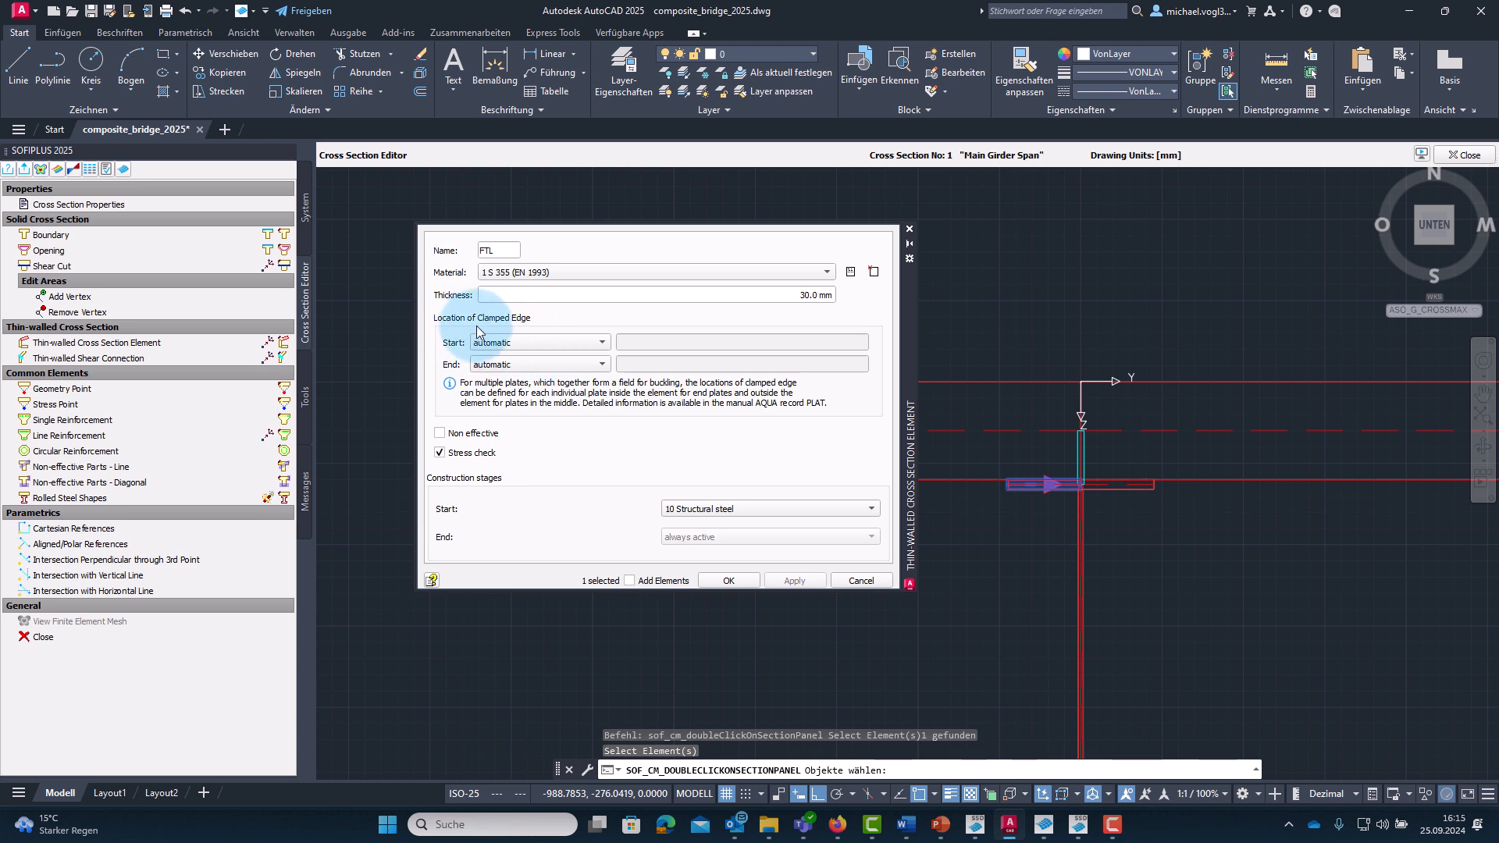
click(558, 340)
click(546, 369)
click(546, 364)
click(546, 390)
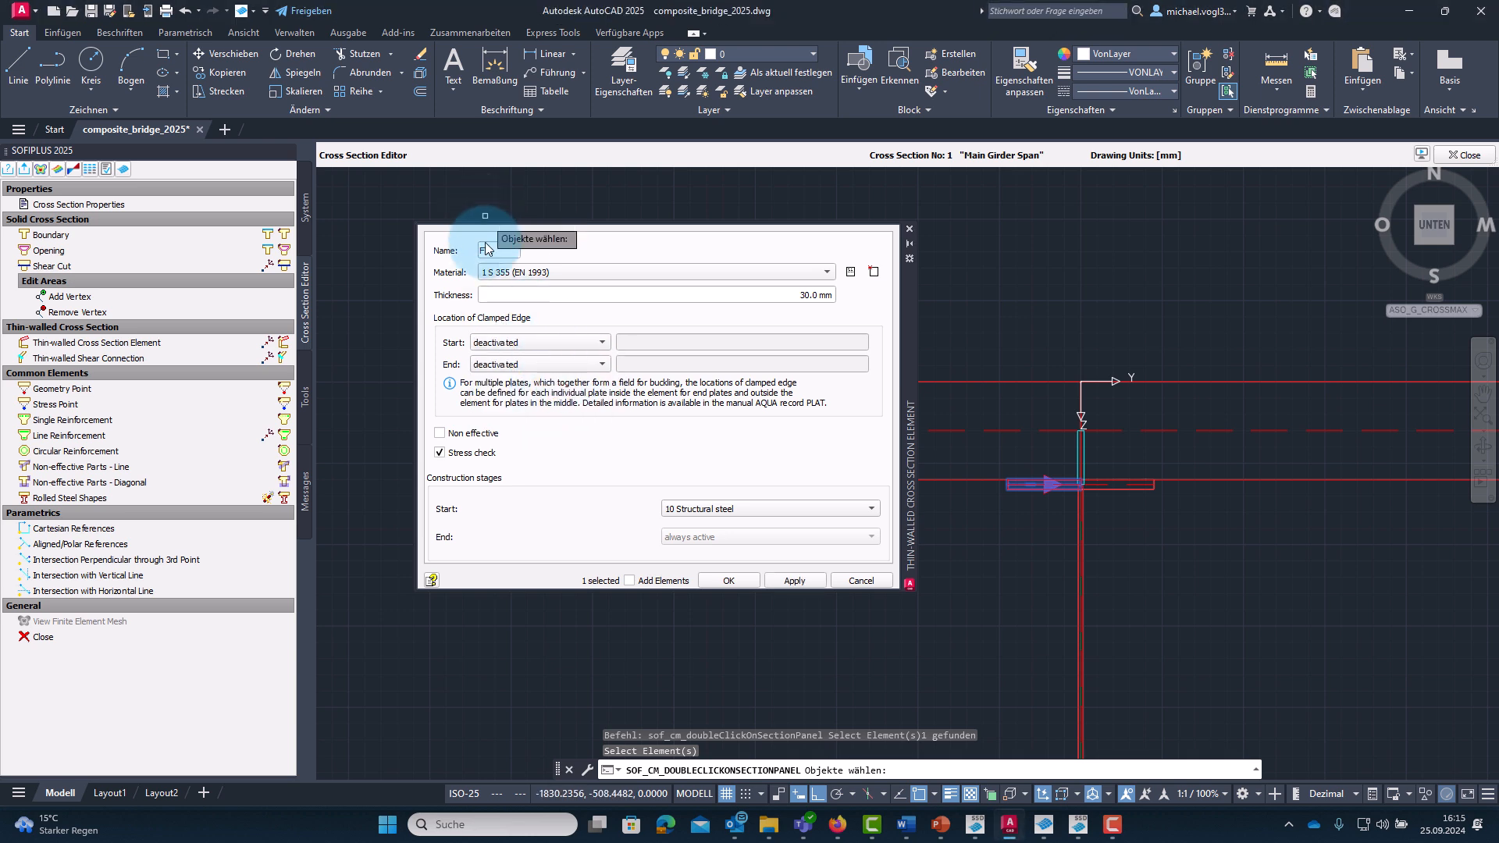
click(734, 581)
Set the clamped edge location of the right top flange element FTR to deactivated at both start and end.
double_click(1096, 489)
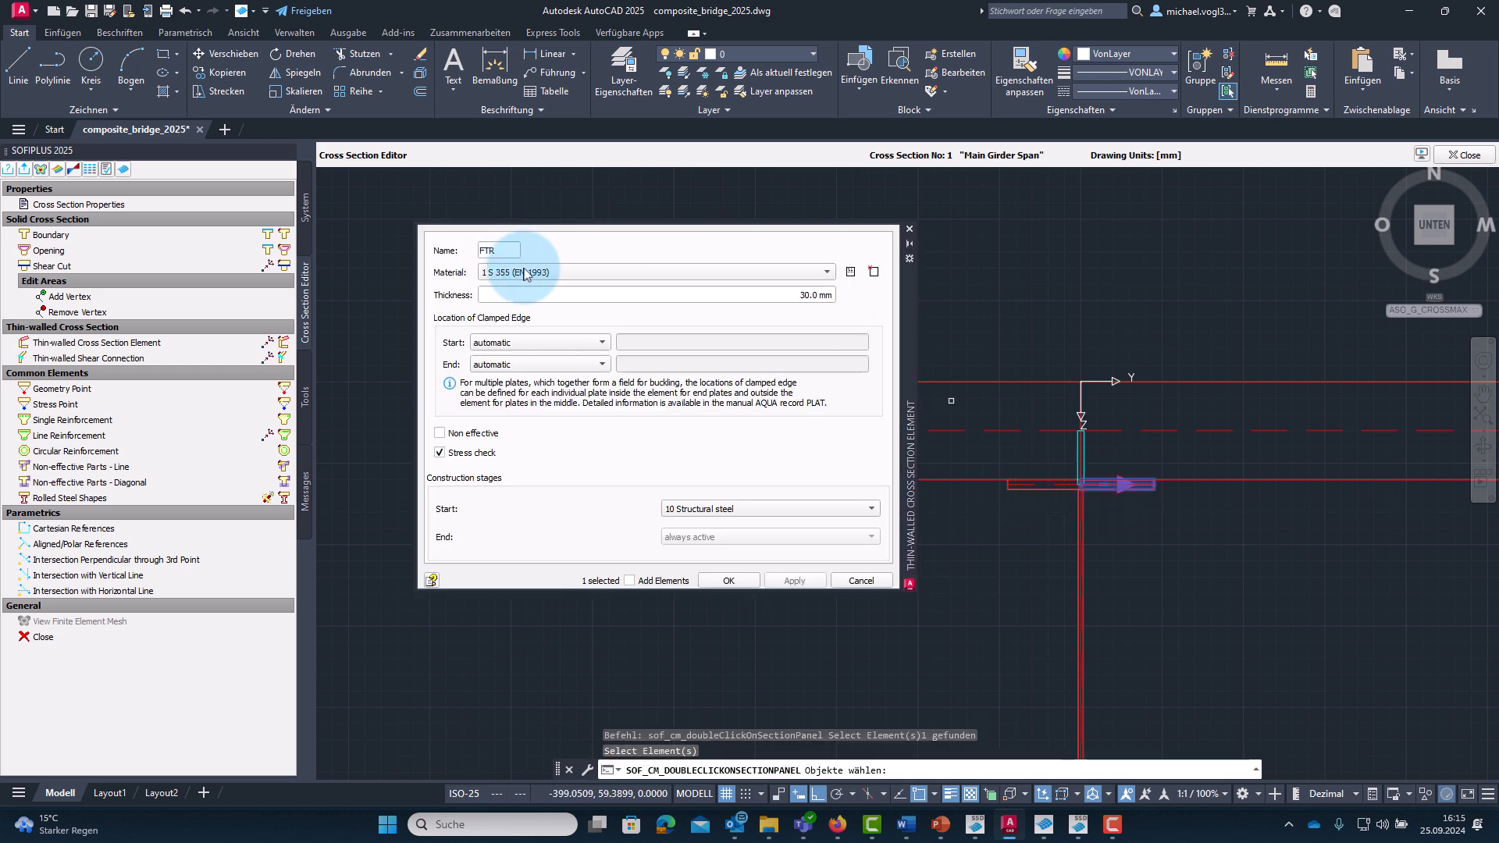
click(534, 344)
click(526, 367)
click(528, 362)
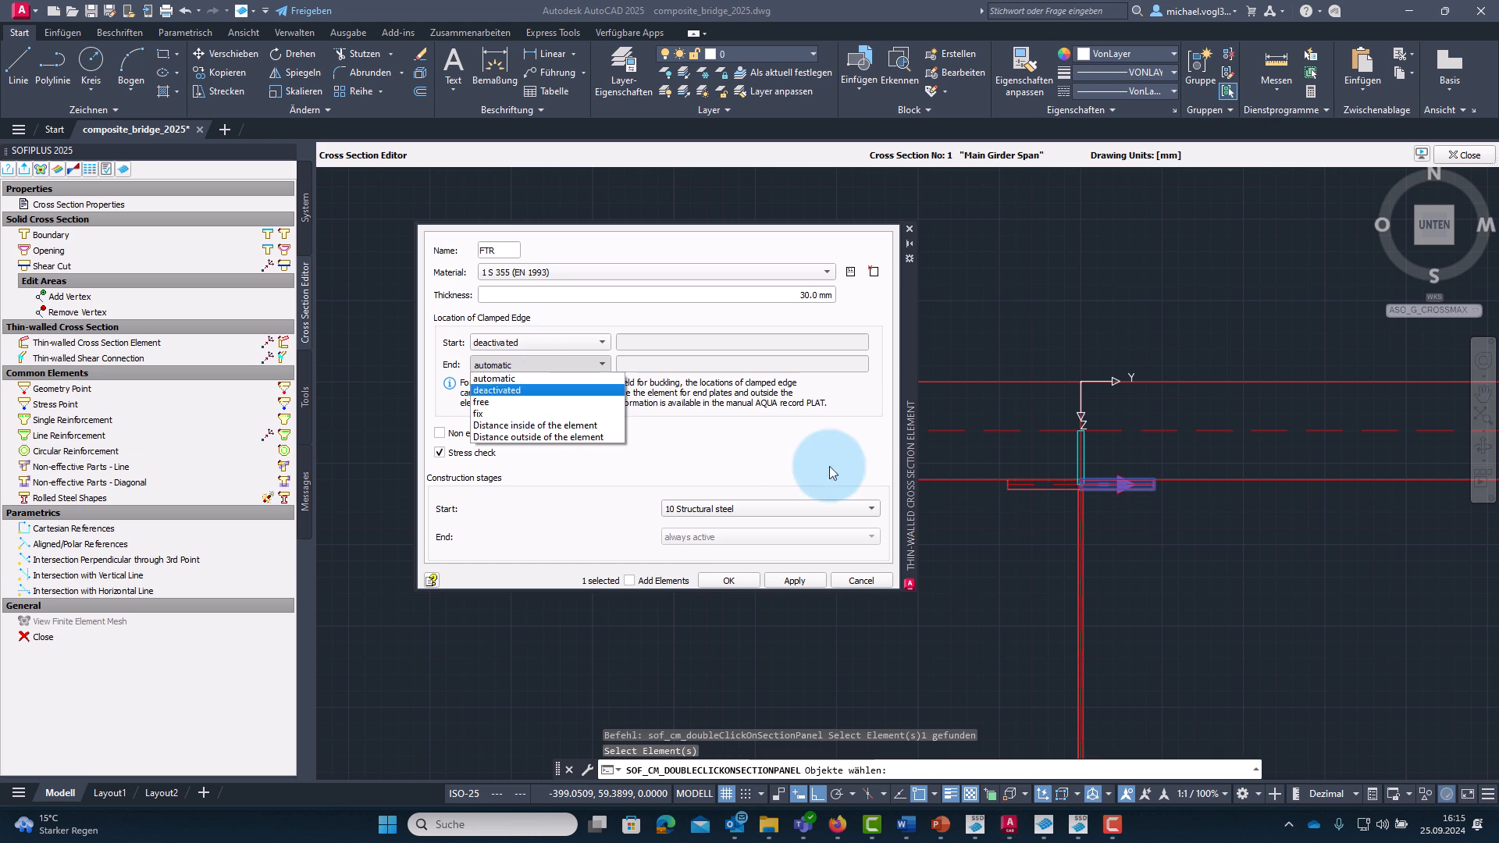
click(732, 580)
Draw an auxiliary line across the slab 50 mm below its top edge, starting from the upper left corner.
scroll(1308, 621, down, 4)
middle_drag(1299, 611, 1149, 523)
scroll(1247, 590, up, 2)
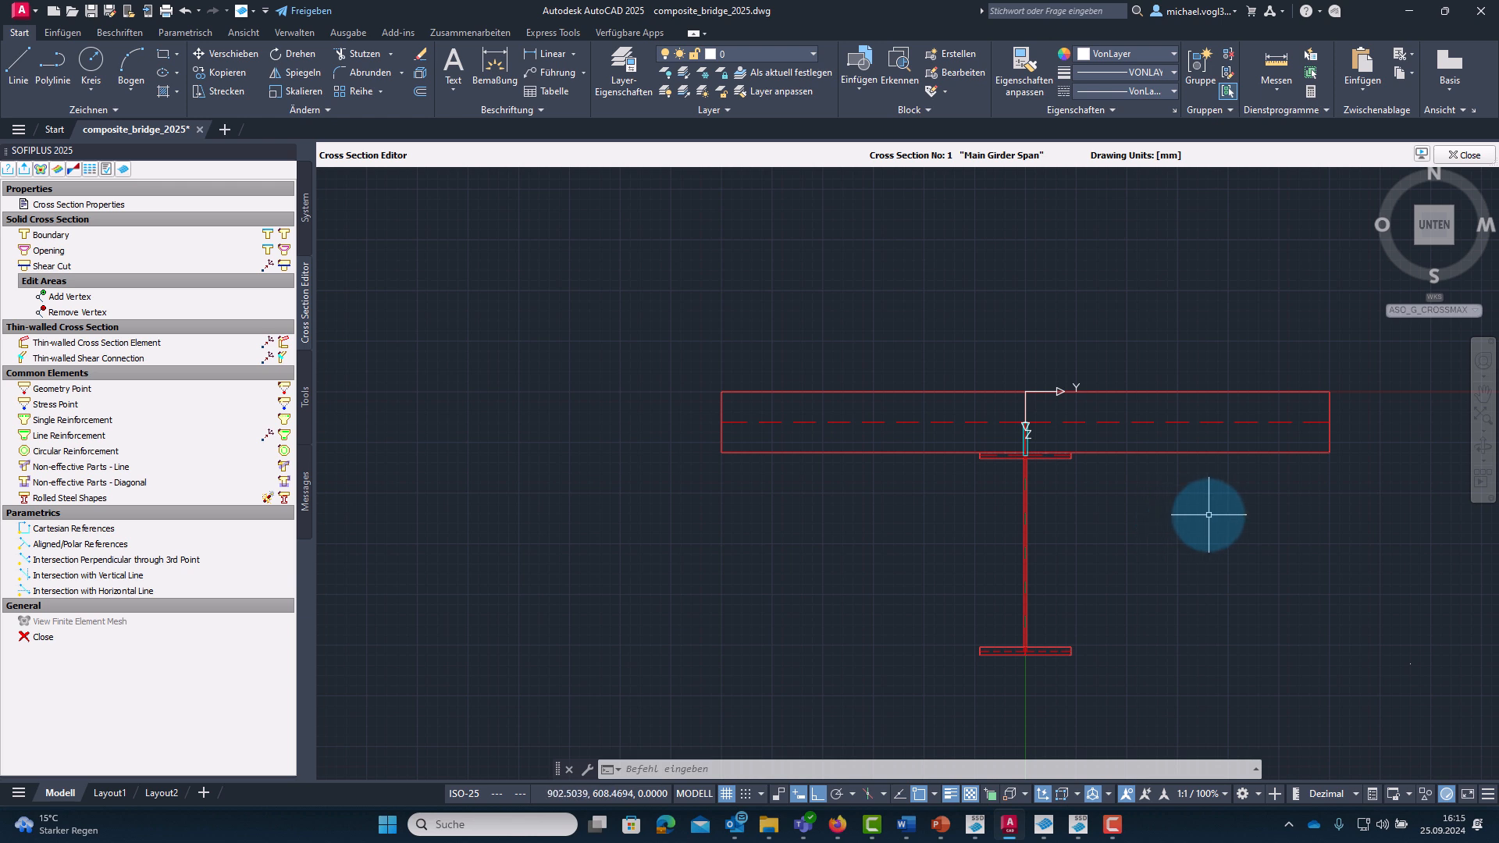
click(18, 66)
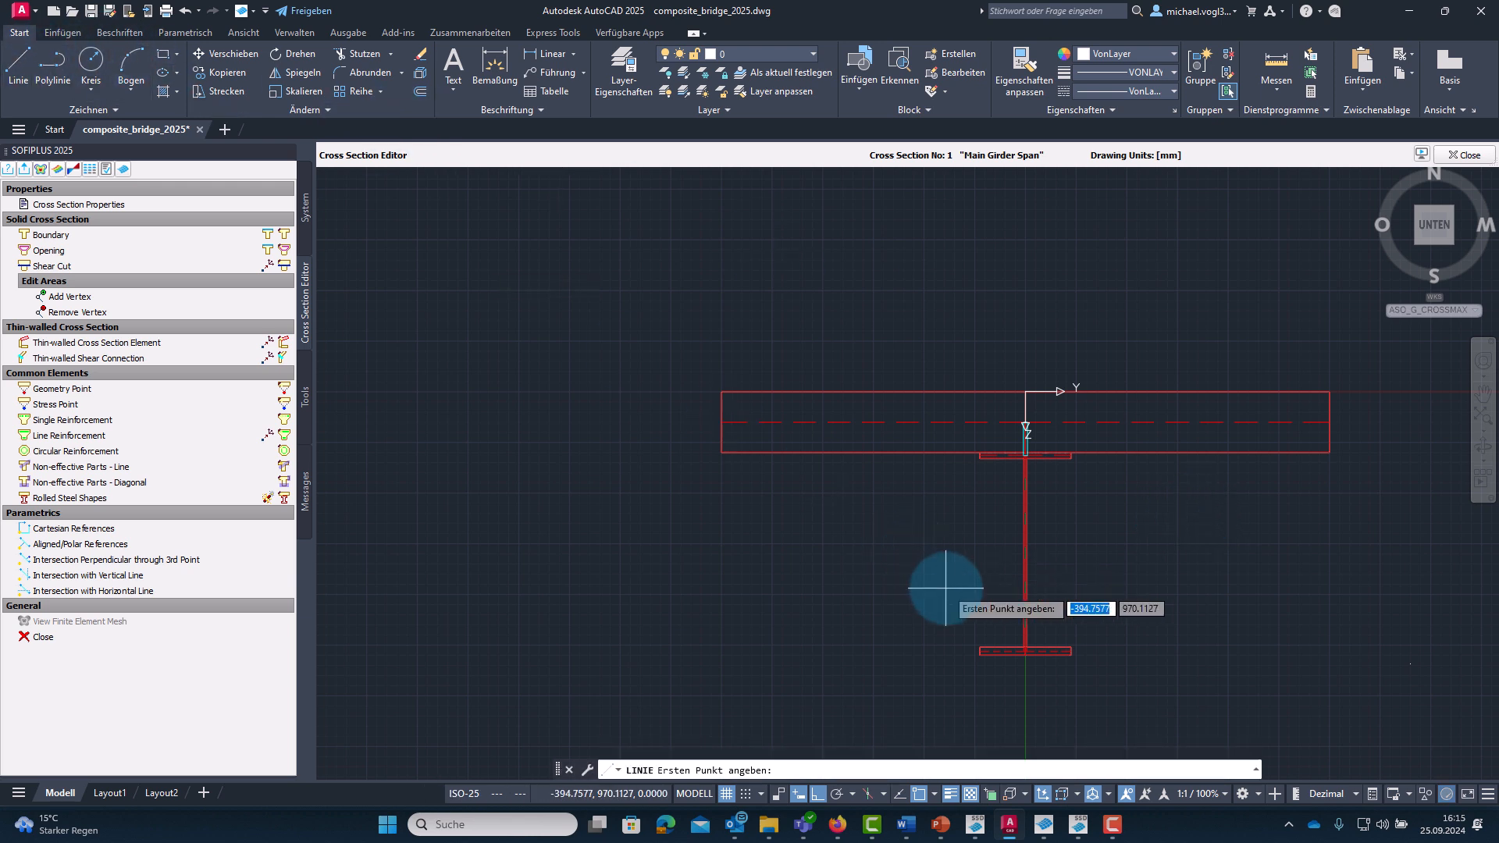
click(729, 393)
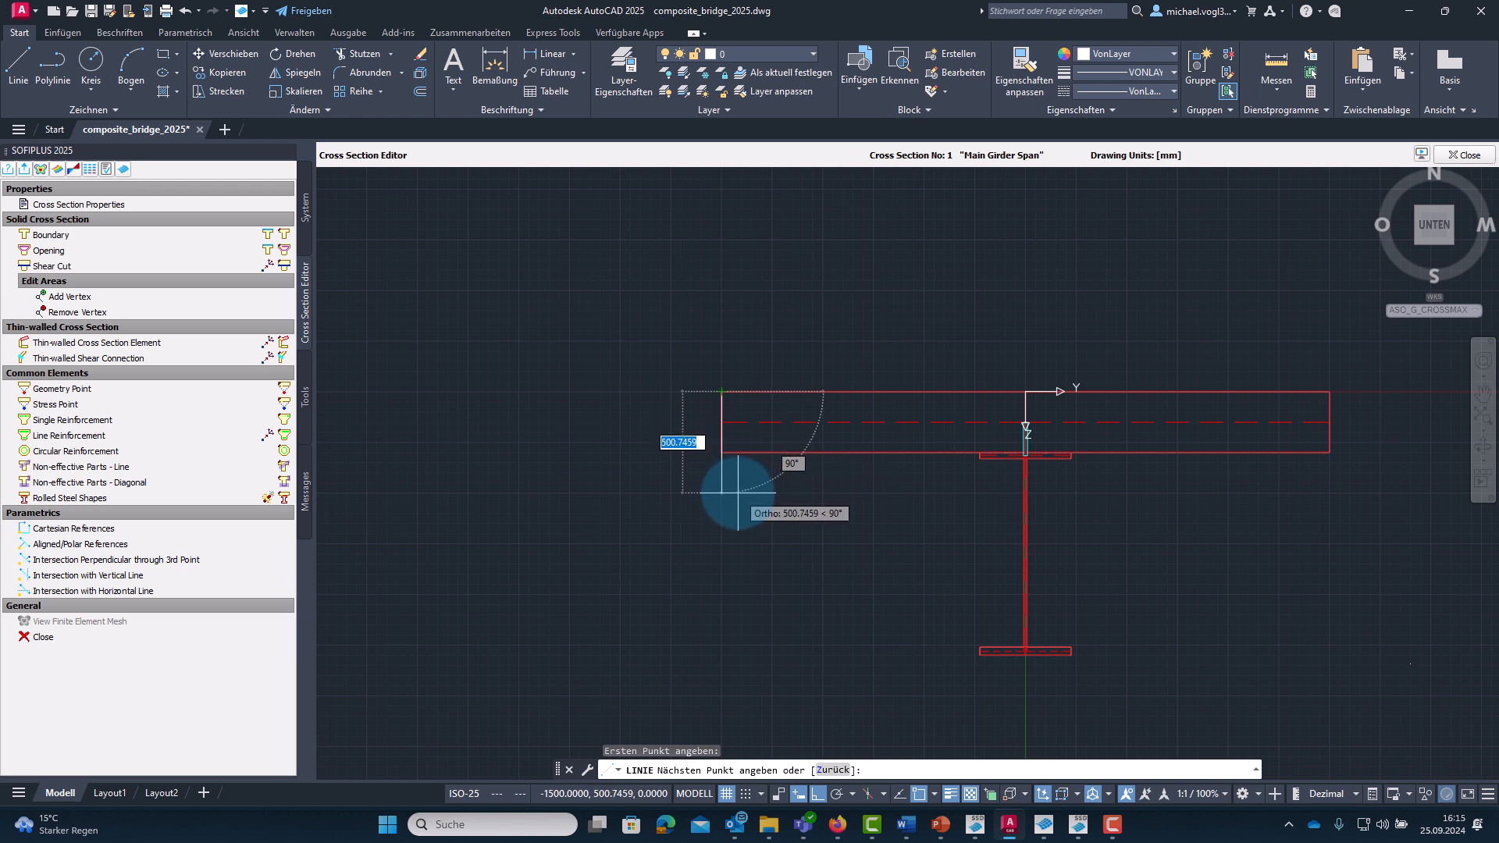
text(50)
key(Return)
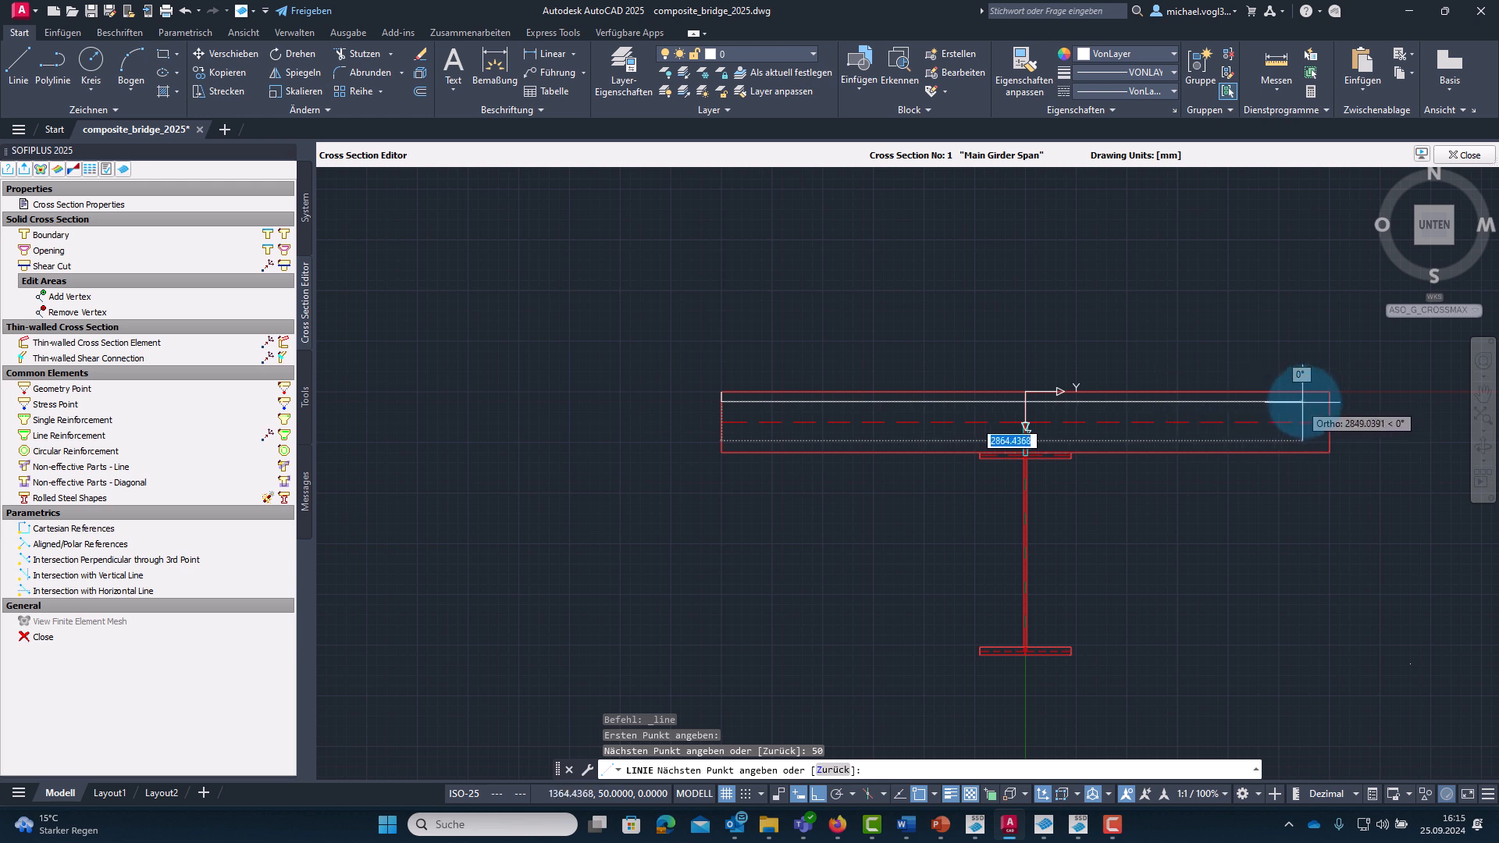
click(1329, 402)
key(Escape)
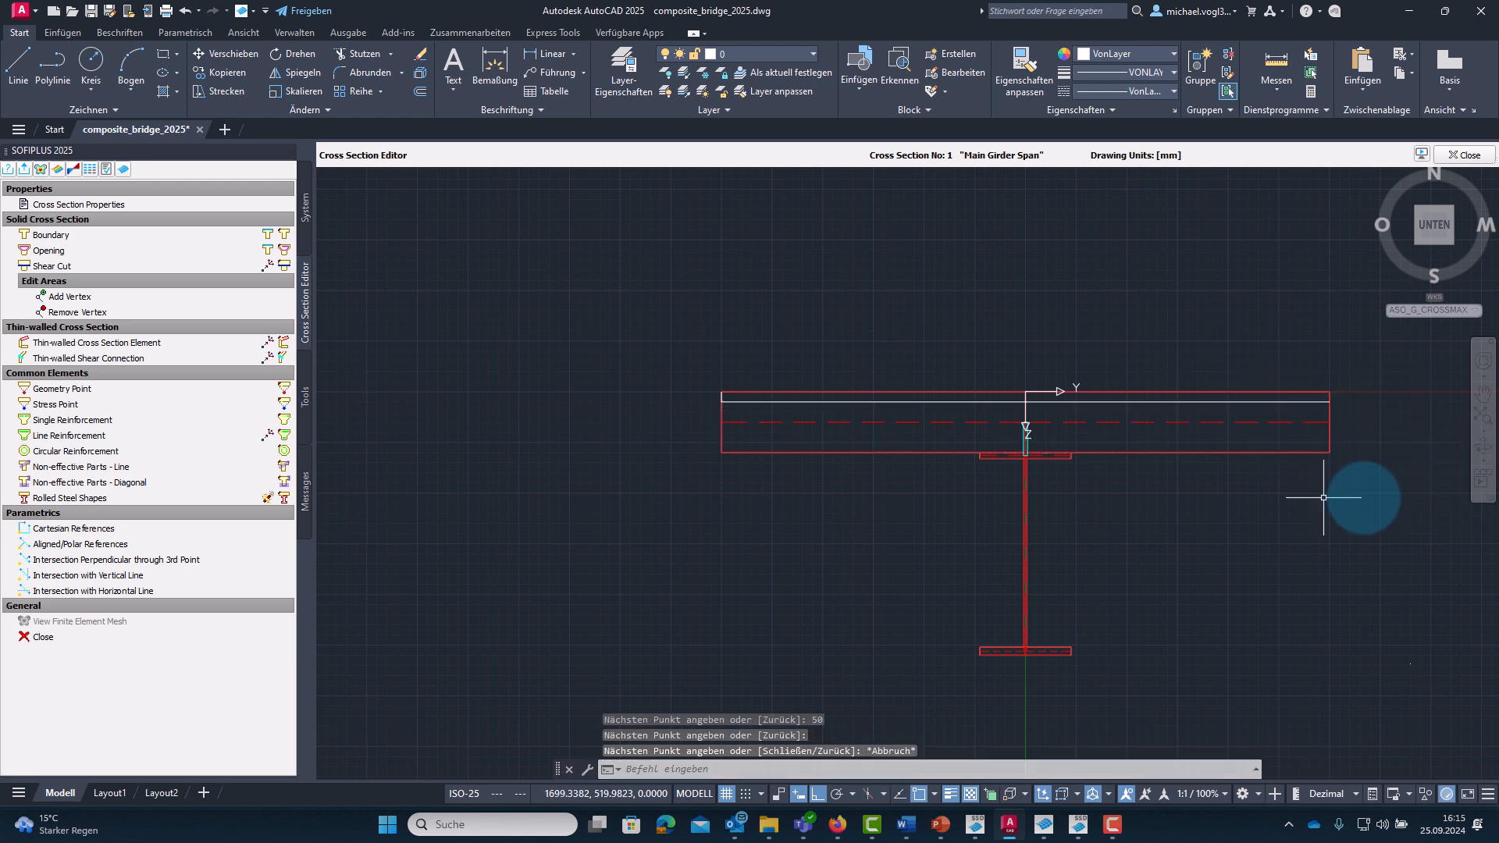
Draw a second auxiliary line across the slab 50 mm above its bottom edge, starting from the lower left corner.
key(Return)
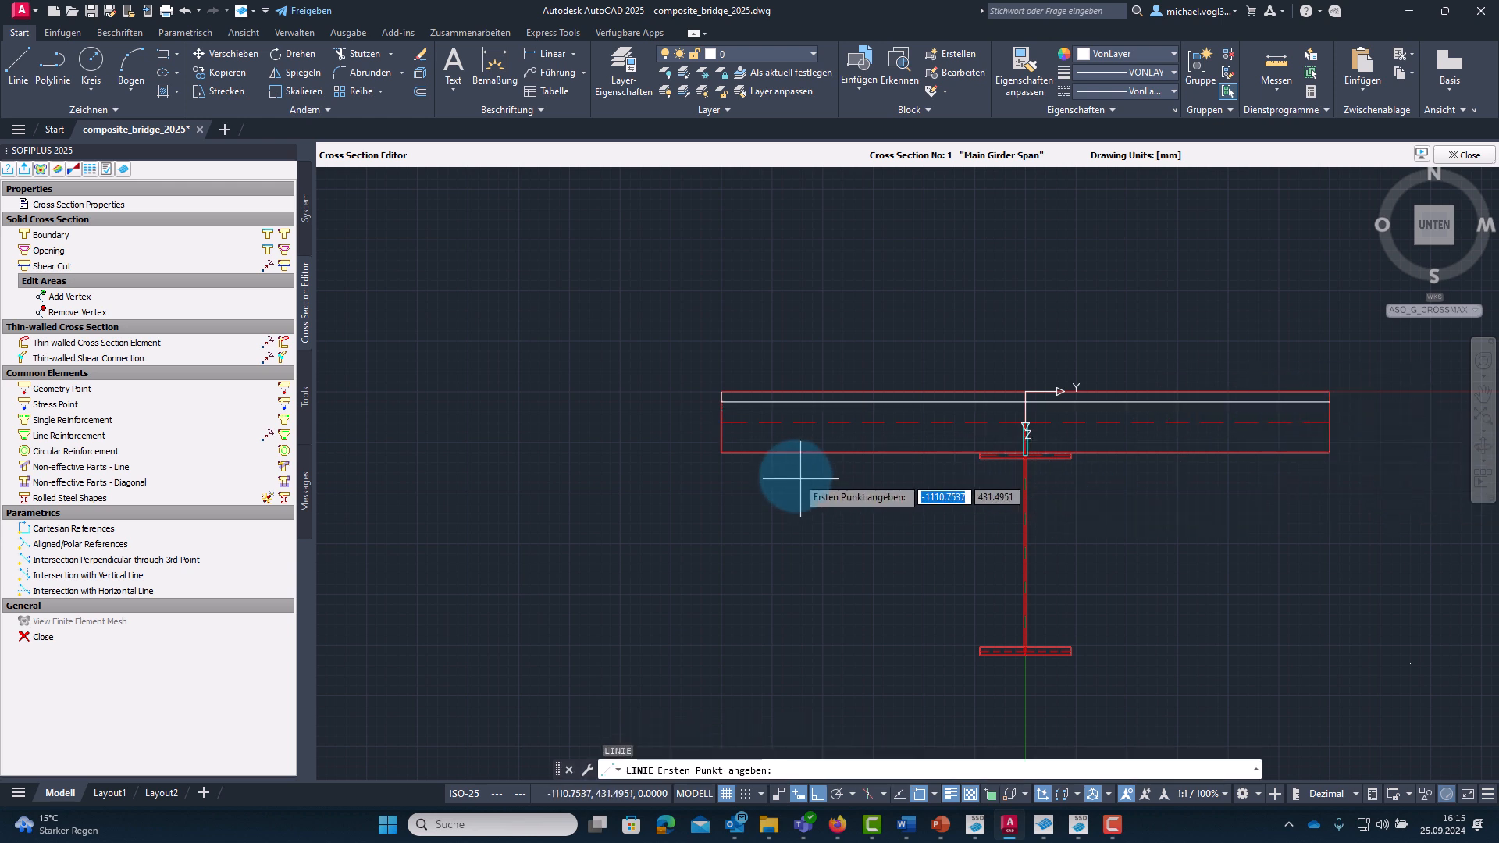
click(722, 452)
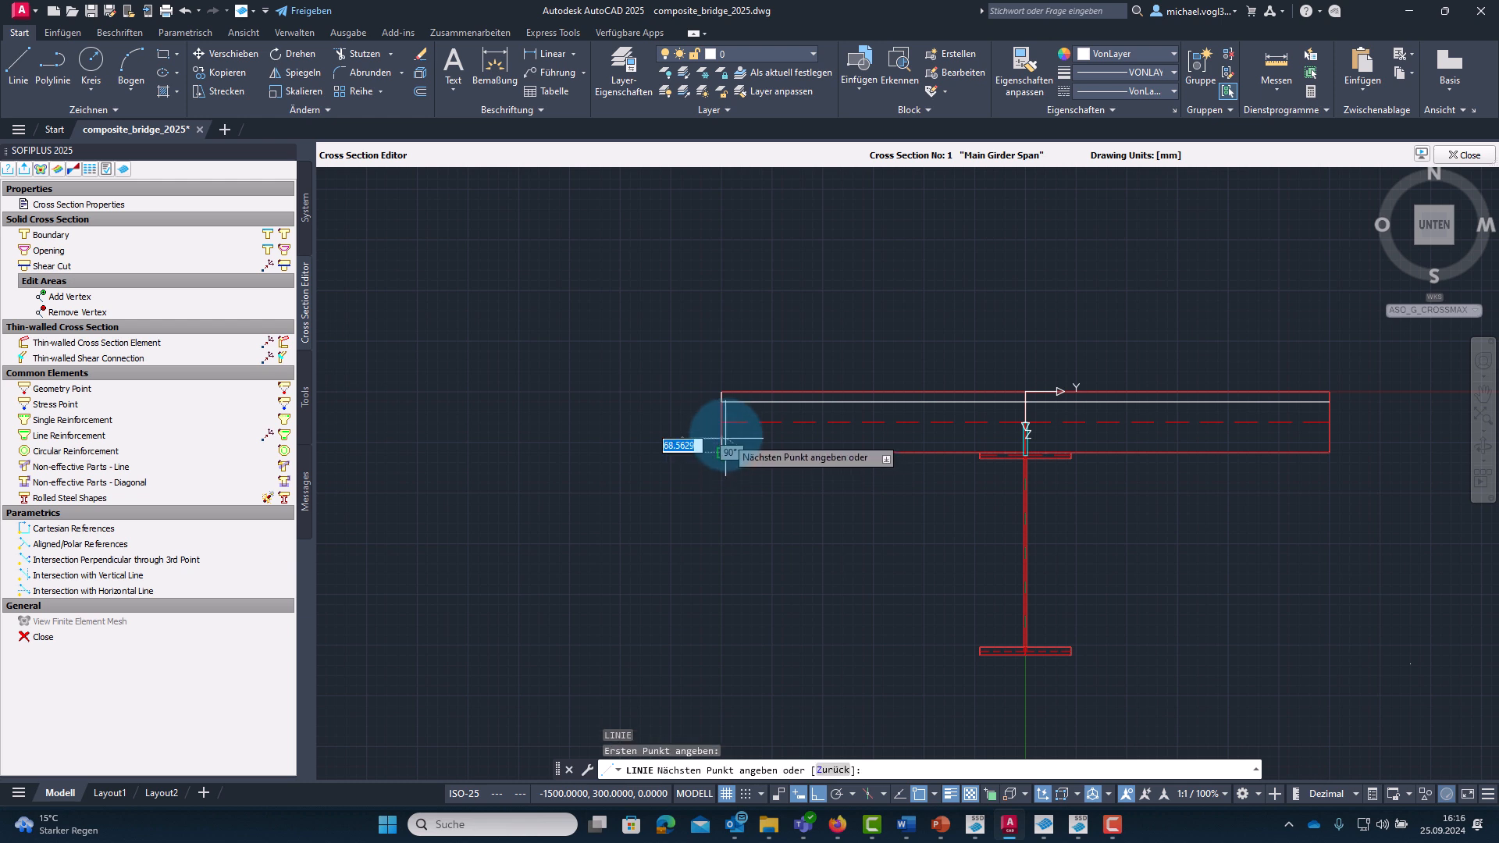
text(50)
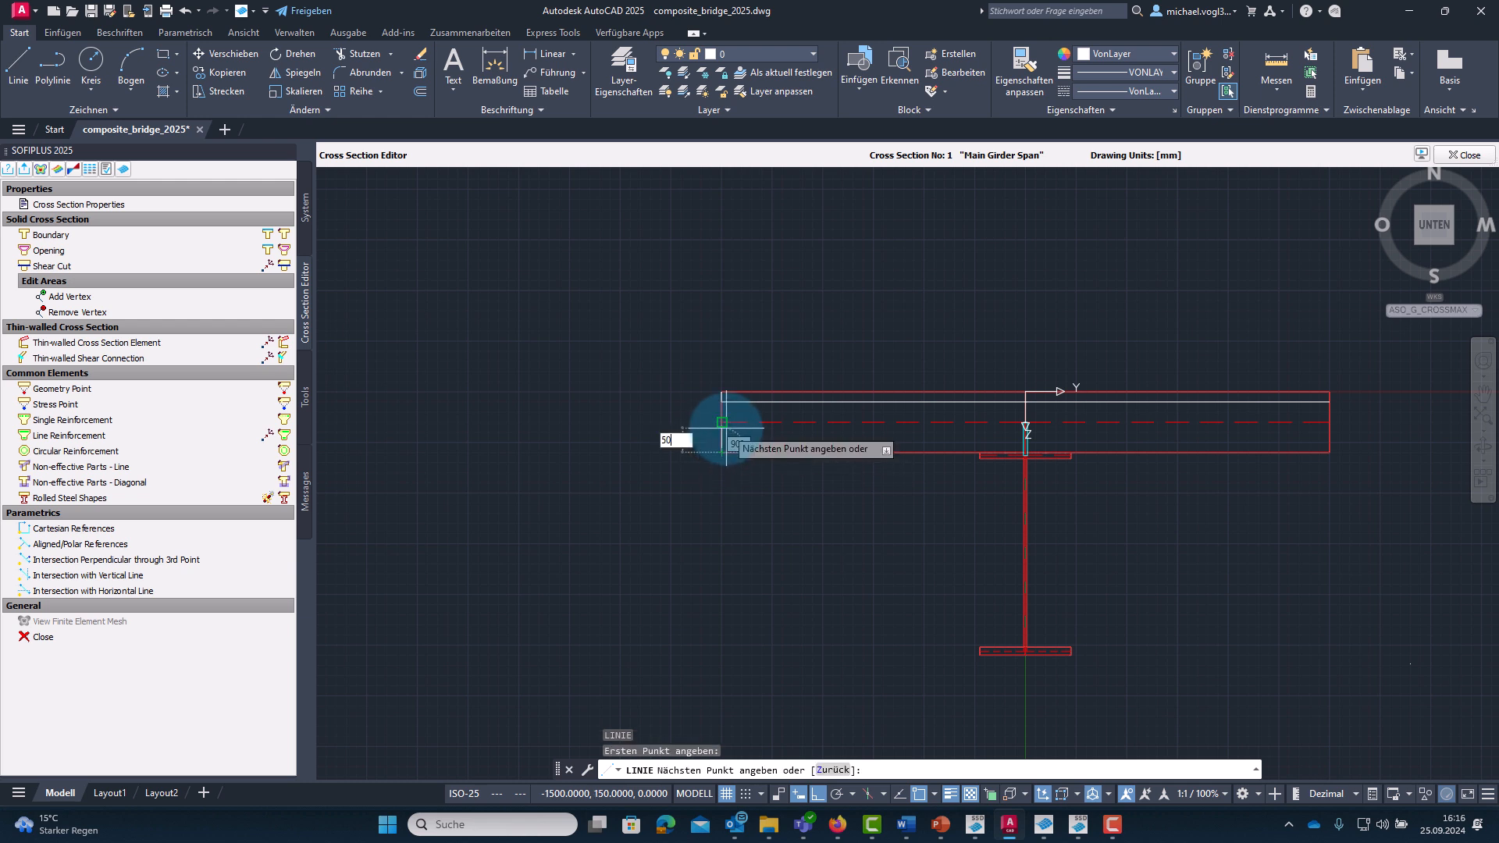
key(Return)
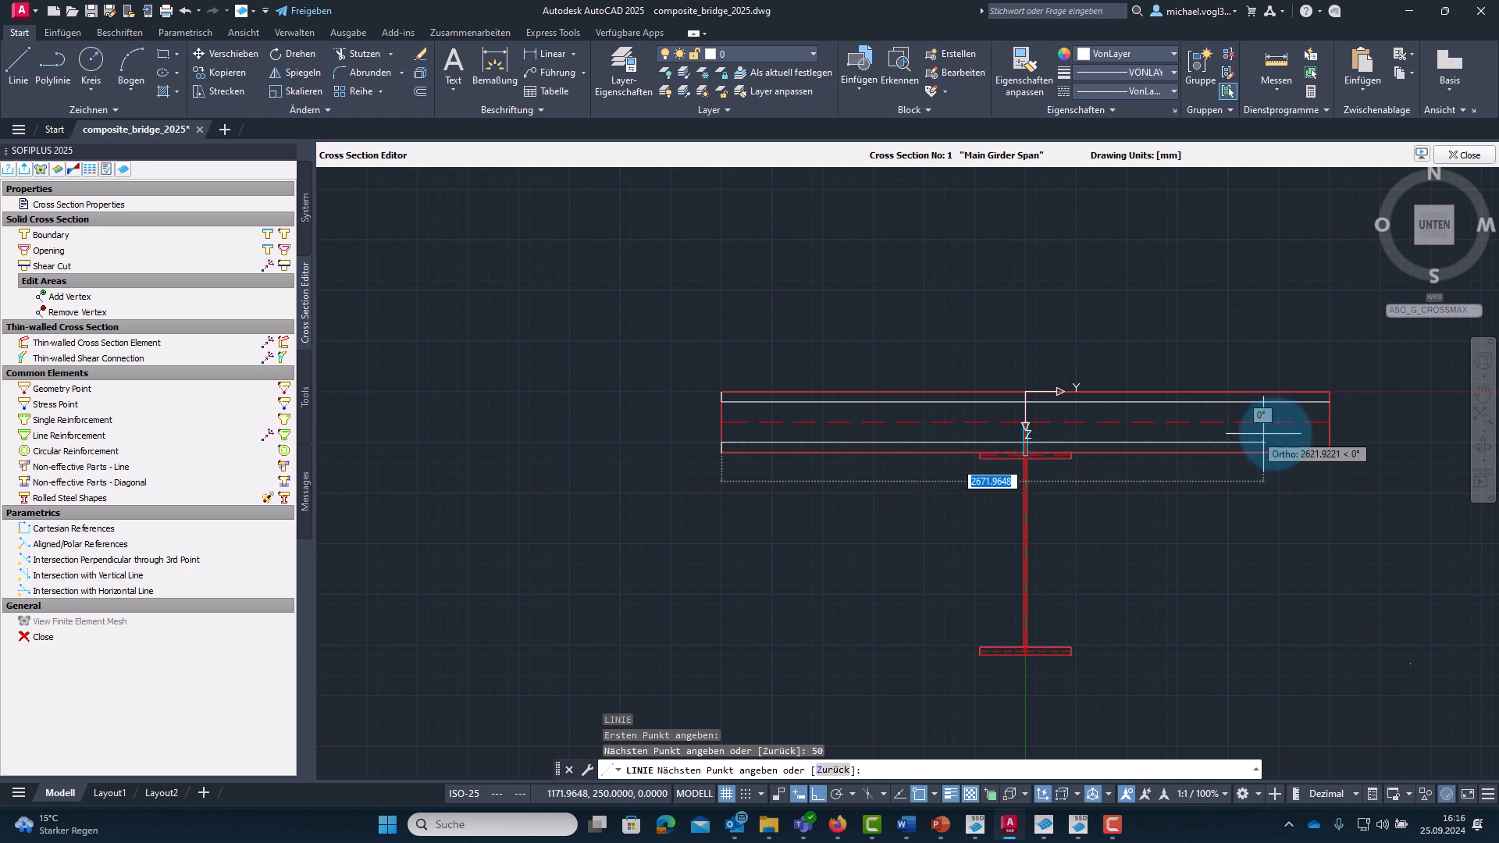
click(1330, 443)
key(Escape)
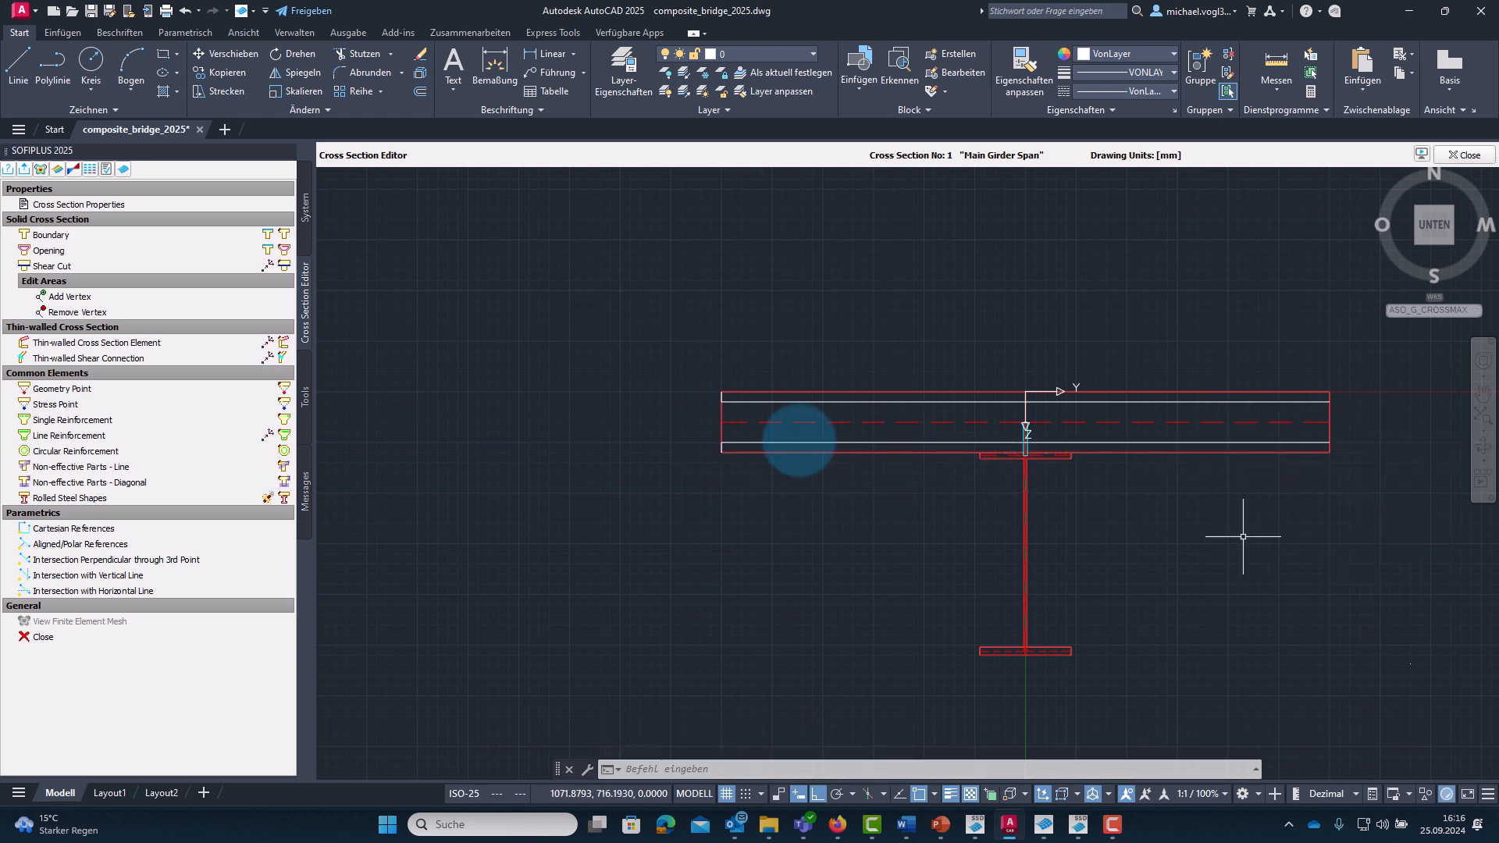
Define line reinforcement RT with 16 mm bars and start stage 20 Composite, and place it along the slab's upper auxiliary line.
click(82, 437)
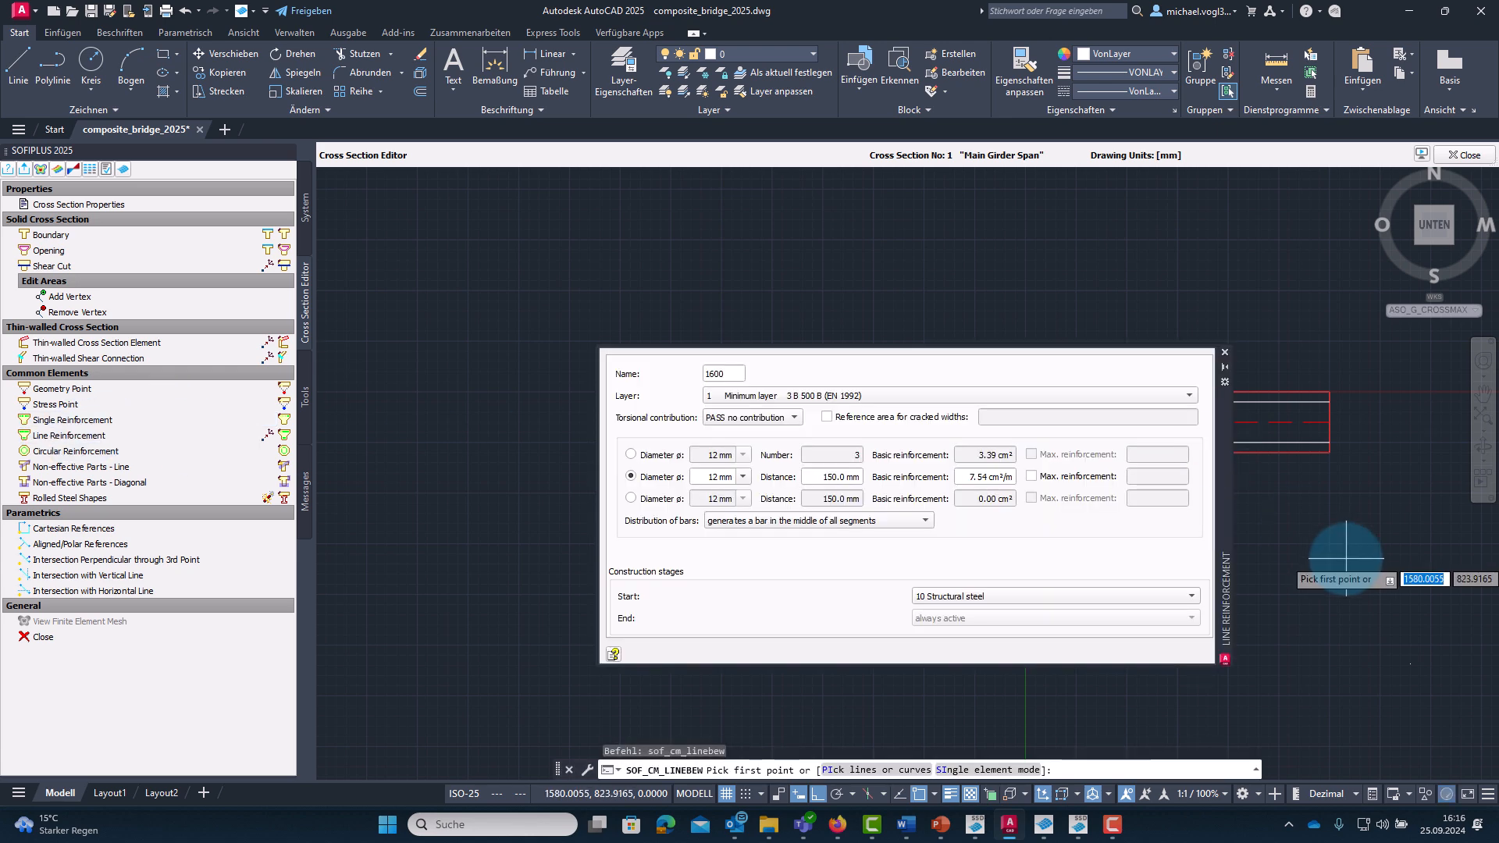
mouse_move(1346, 557)
middle_down()
mouse_move(1325, 438)
mouse_move(1281, 430)
middle_up()
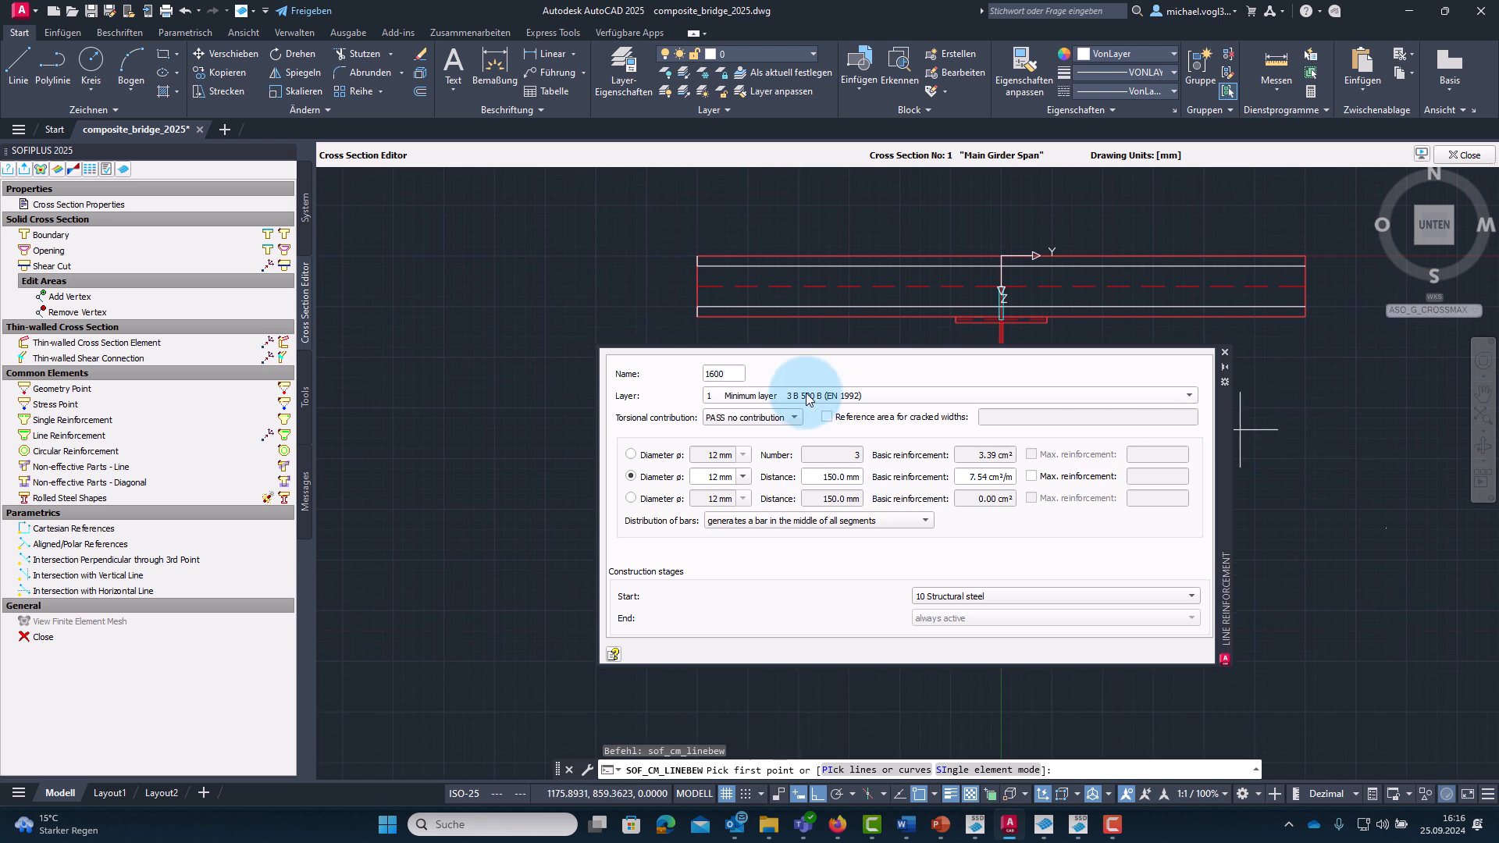
click(740, 476)
click(736, 549)
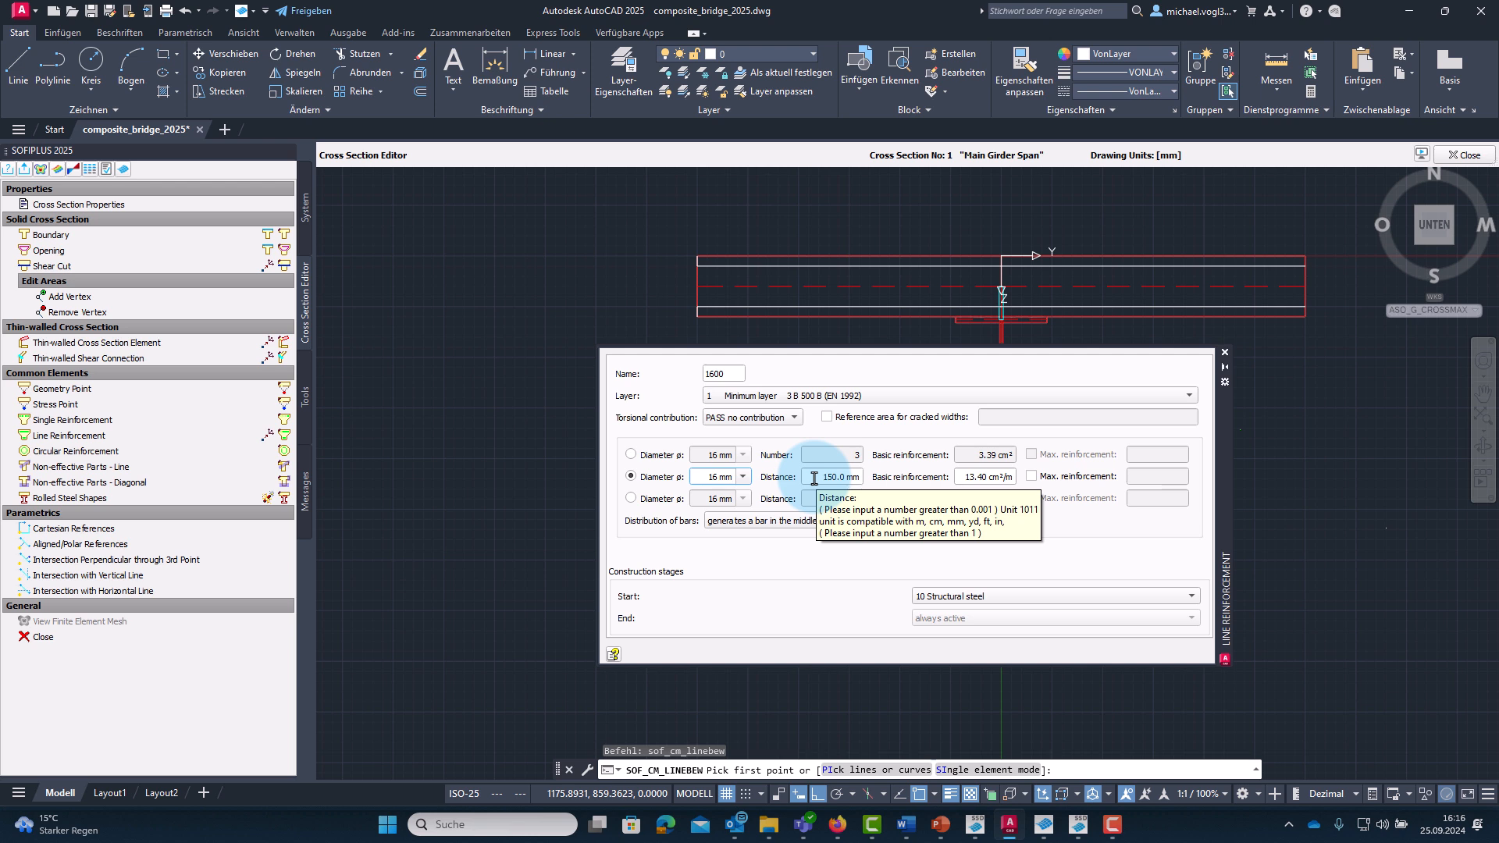
double_click(700, 372)
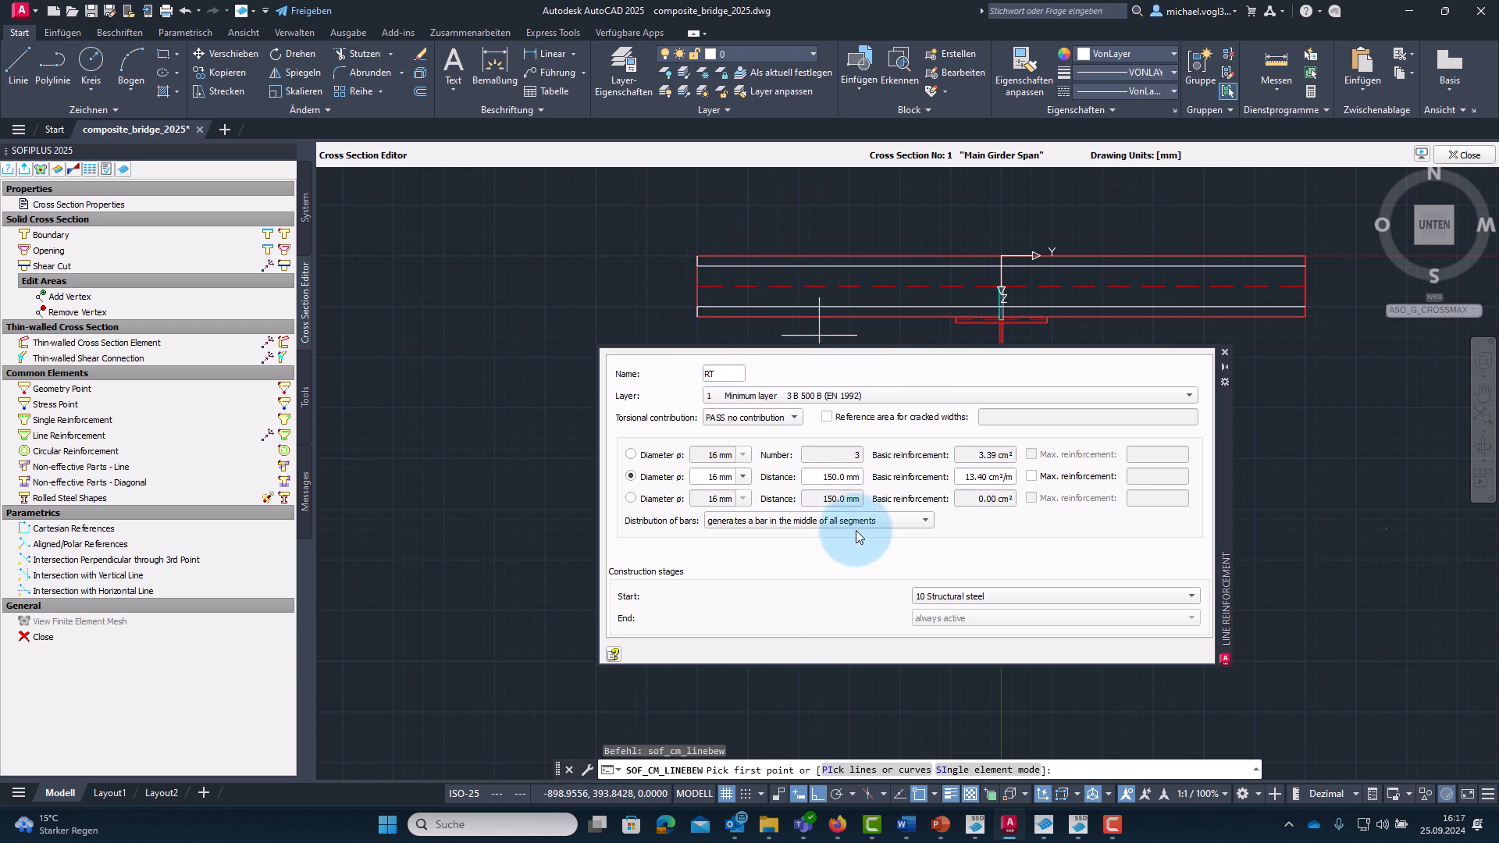
click(956, 596)
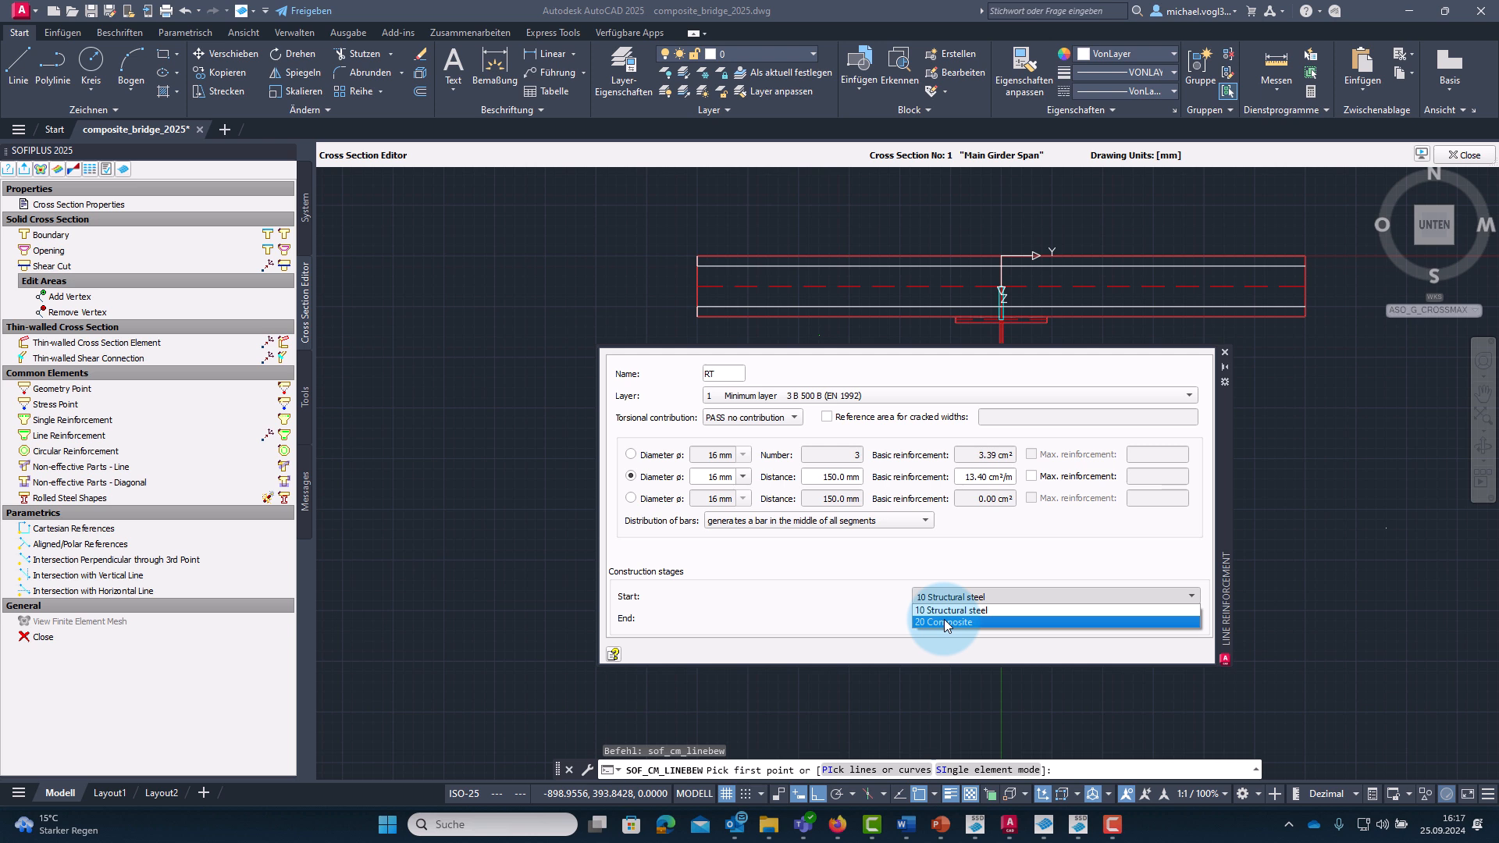
click(946, 623)
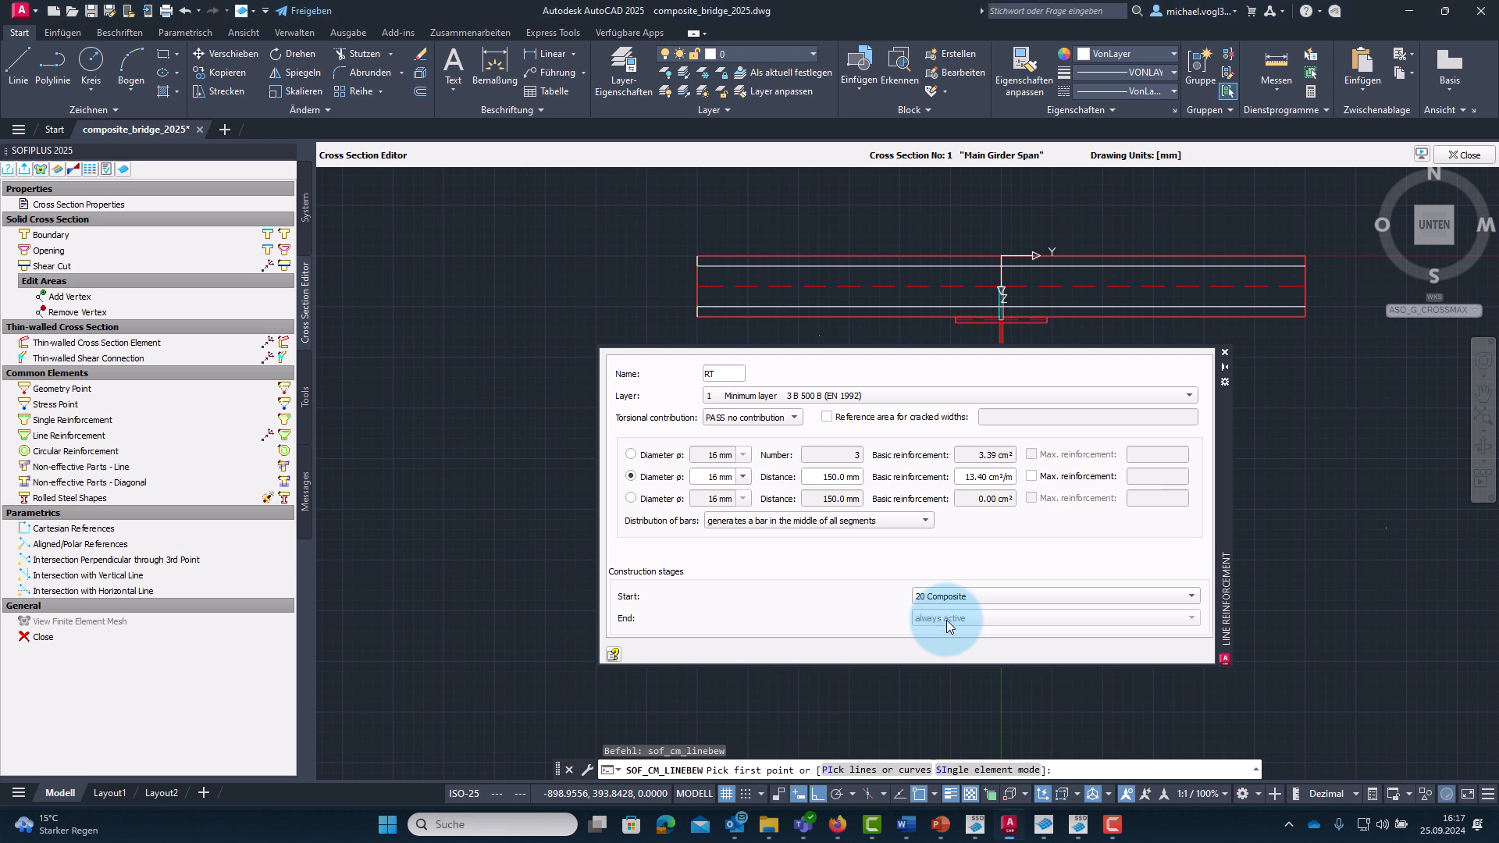
click(698, 267)
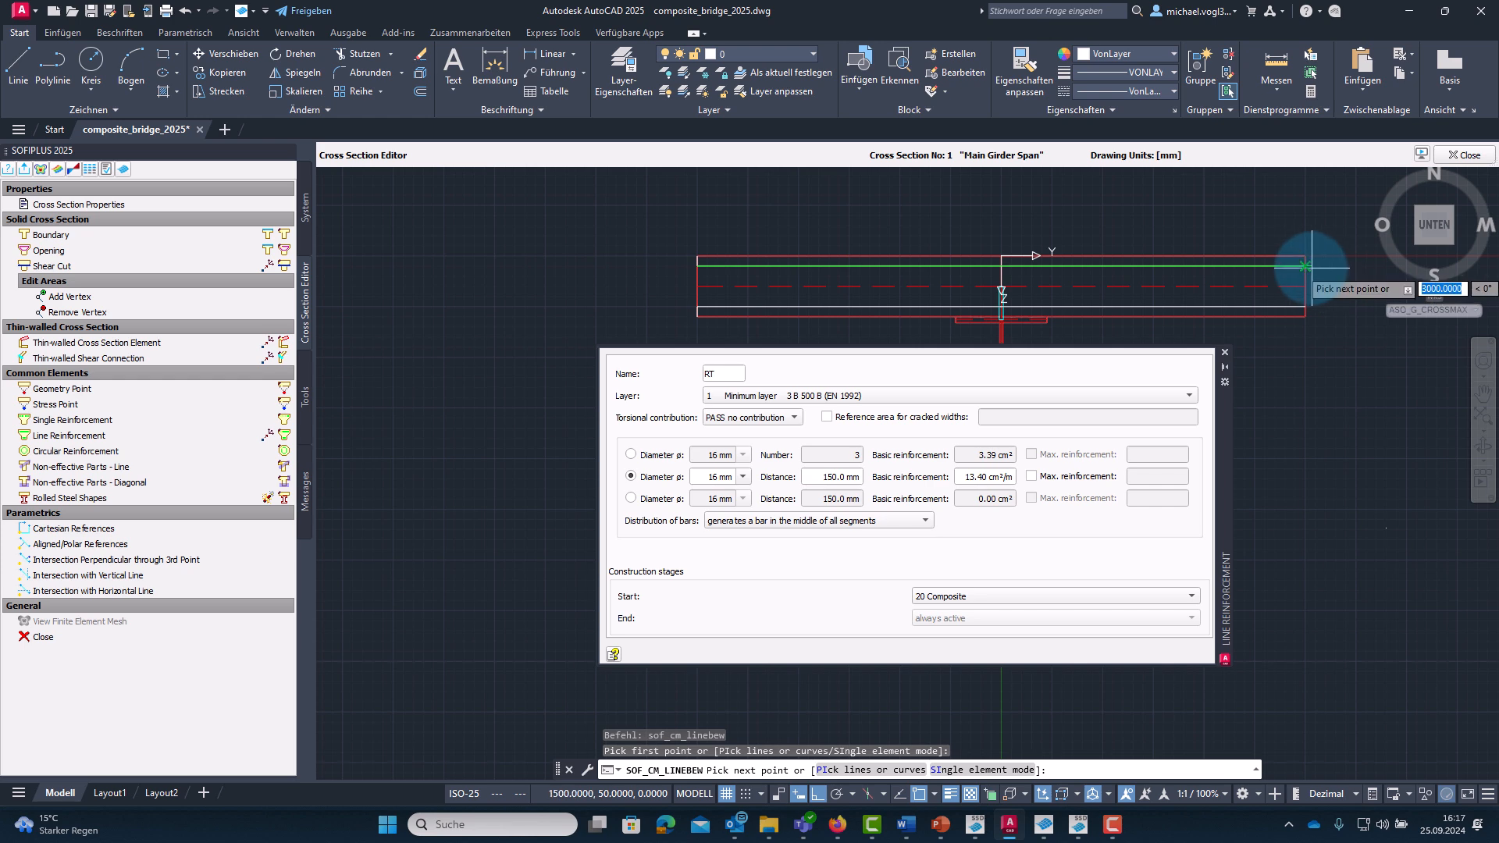
click(1305, 267)
key(Escape)
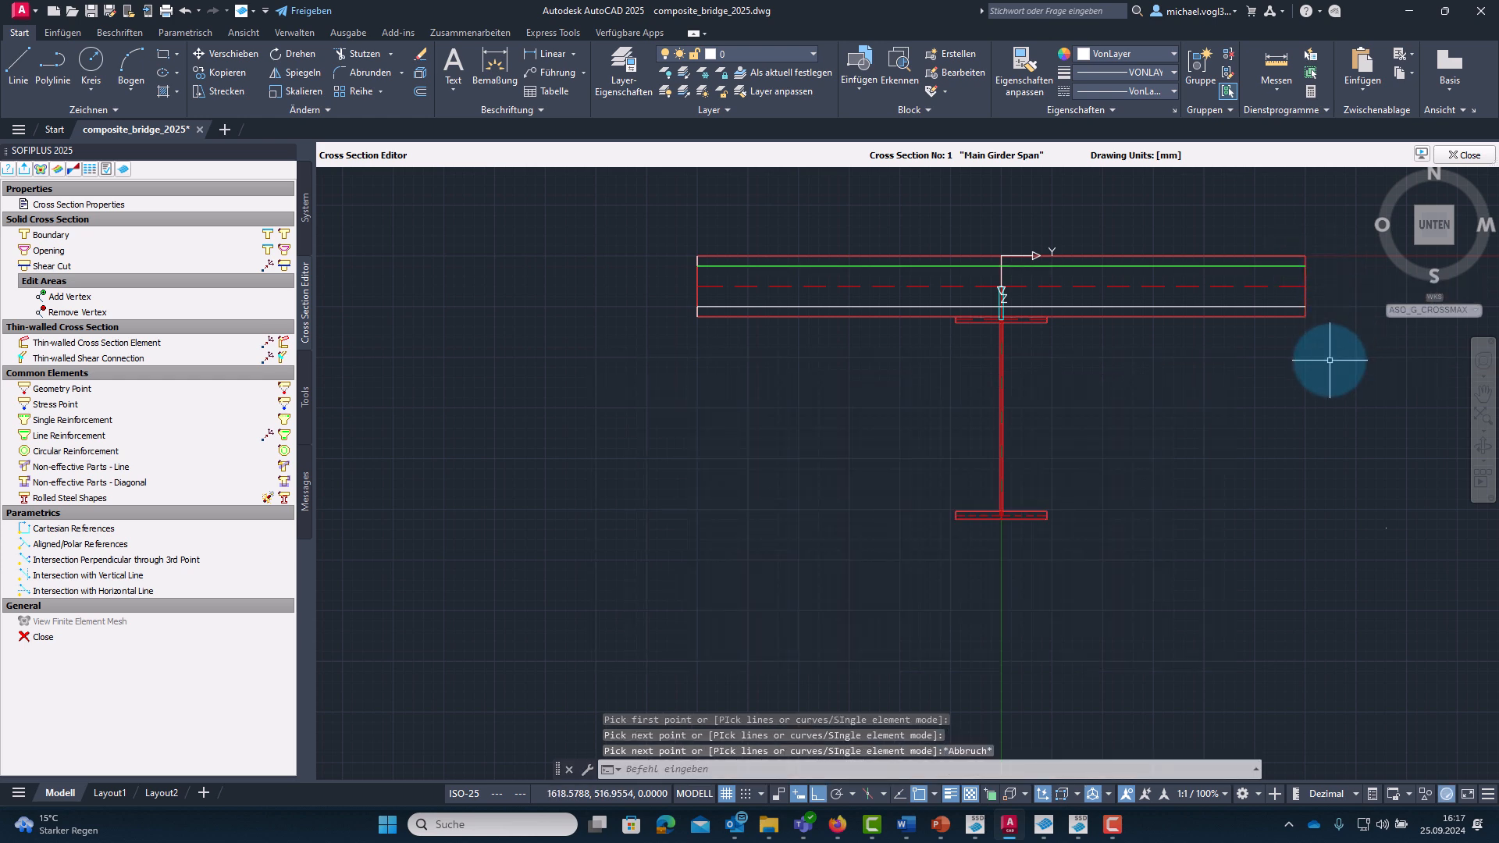
Define line reinforcement RB with 16 mm bars and start stage 20 Composite, and place it along the slab's lower auxiliary line.
key(Return)
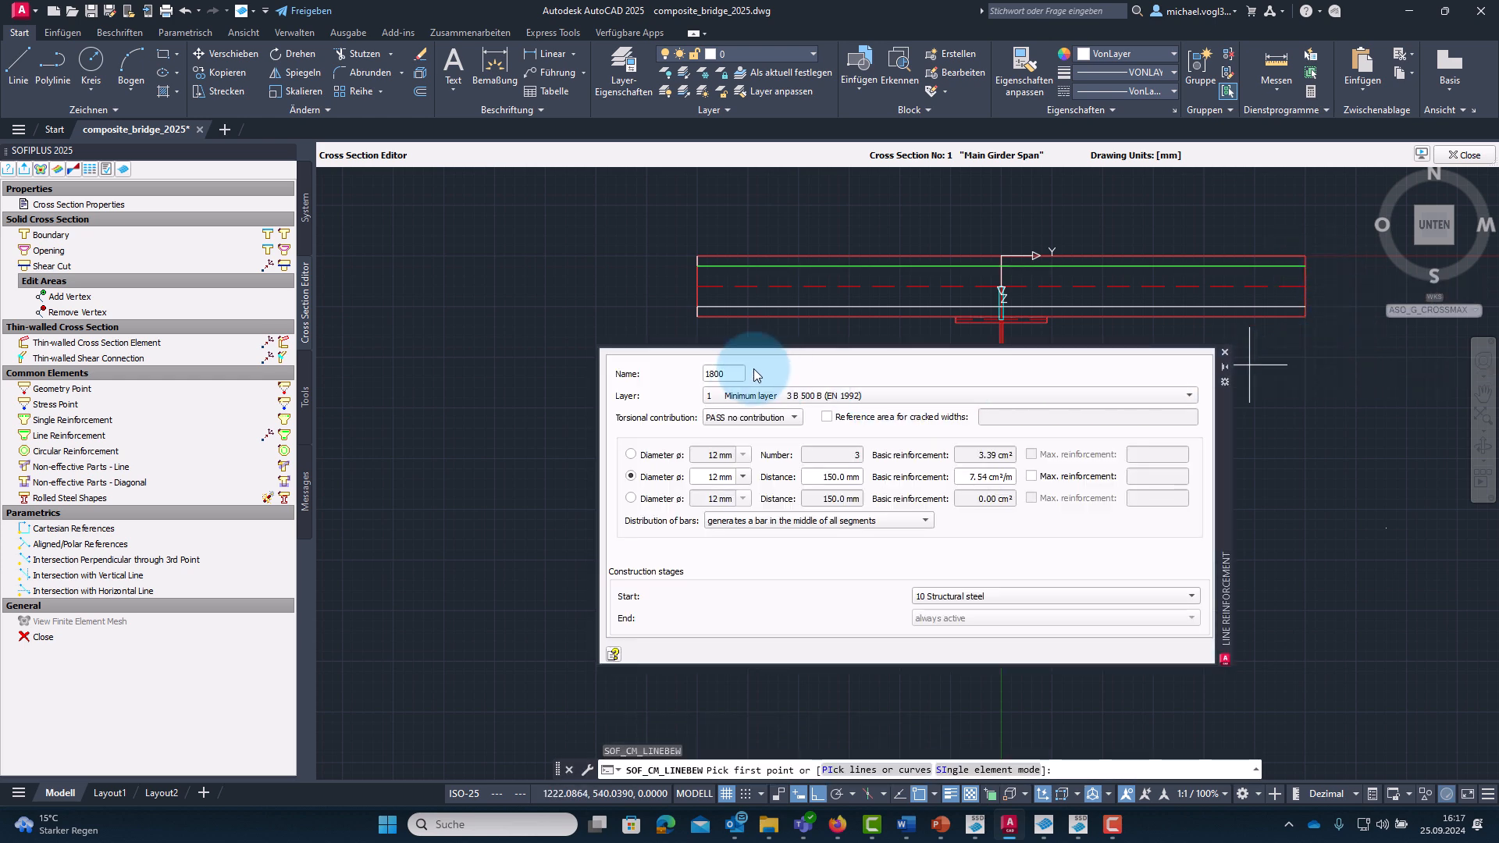
double_click(714, 373)
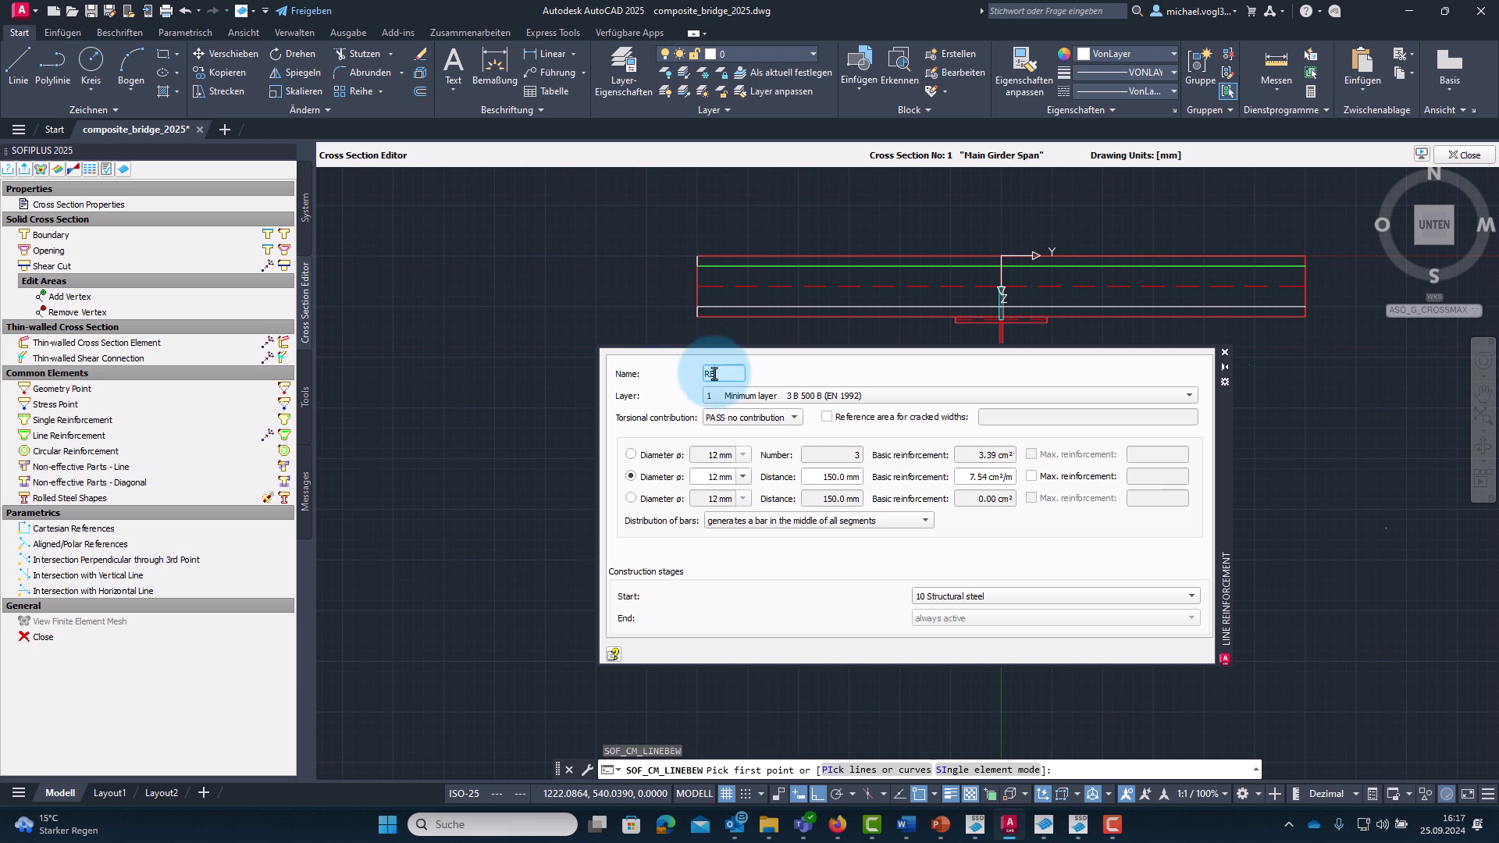
click(743, 477)
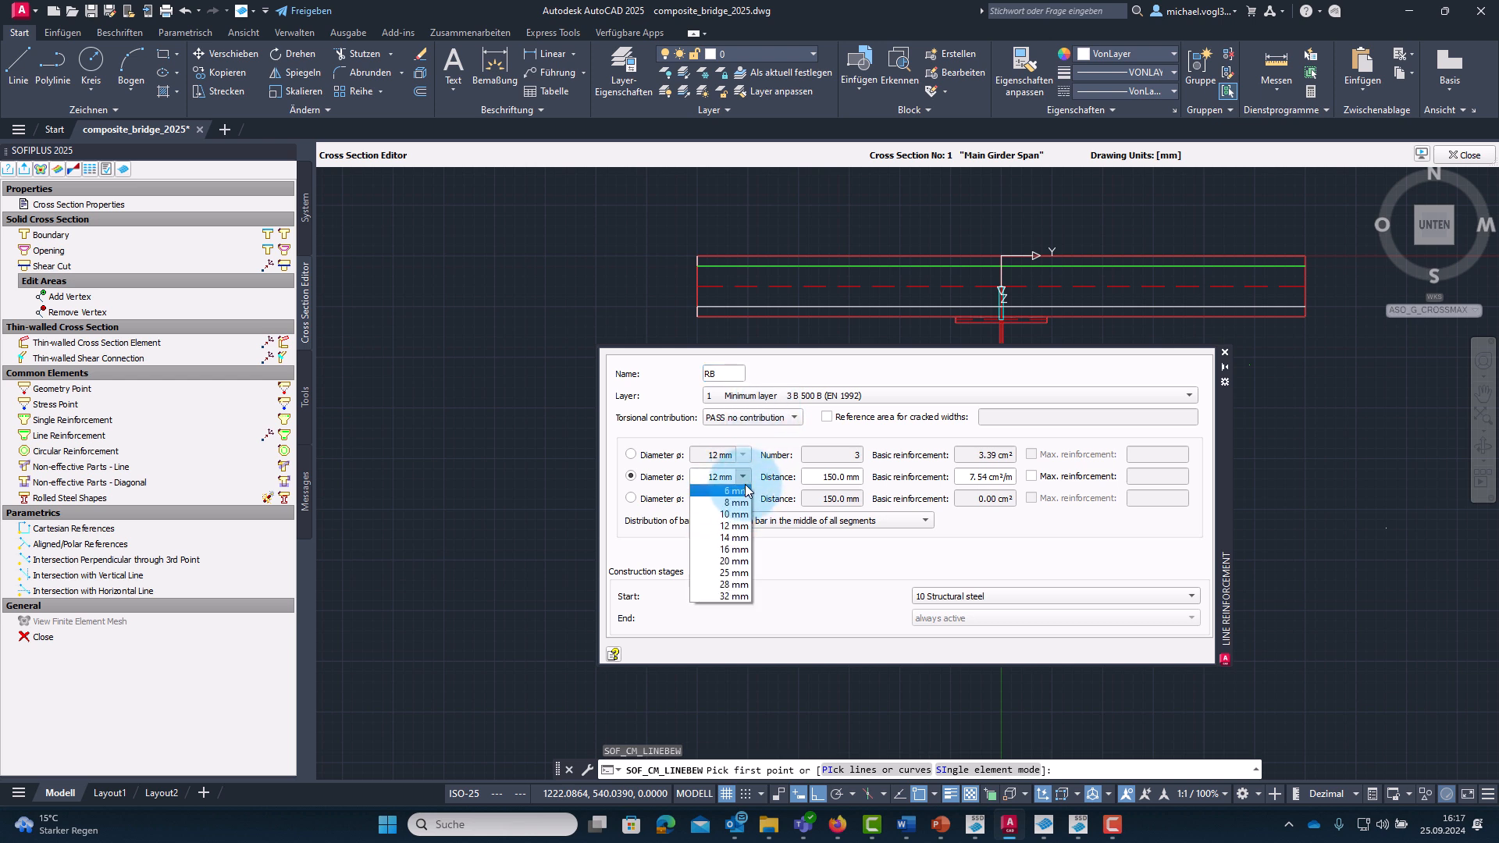
click(734, 549)
click(958, 598)
click(962, 620)
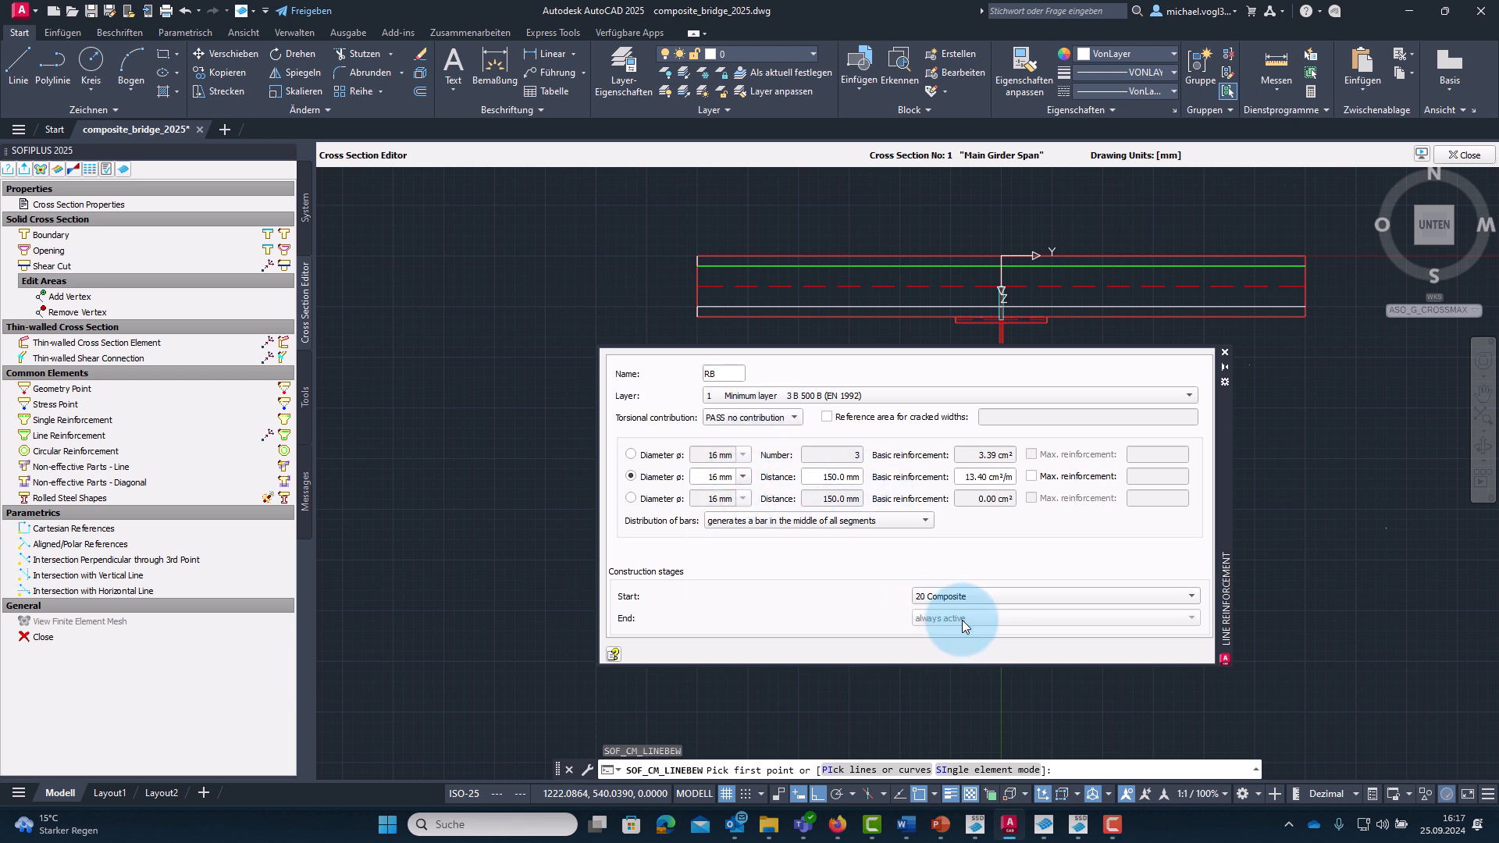
click(697, 312)
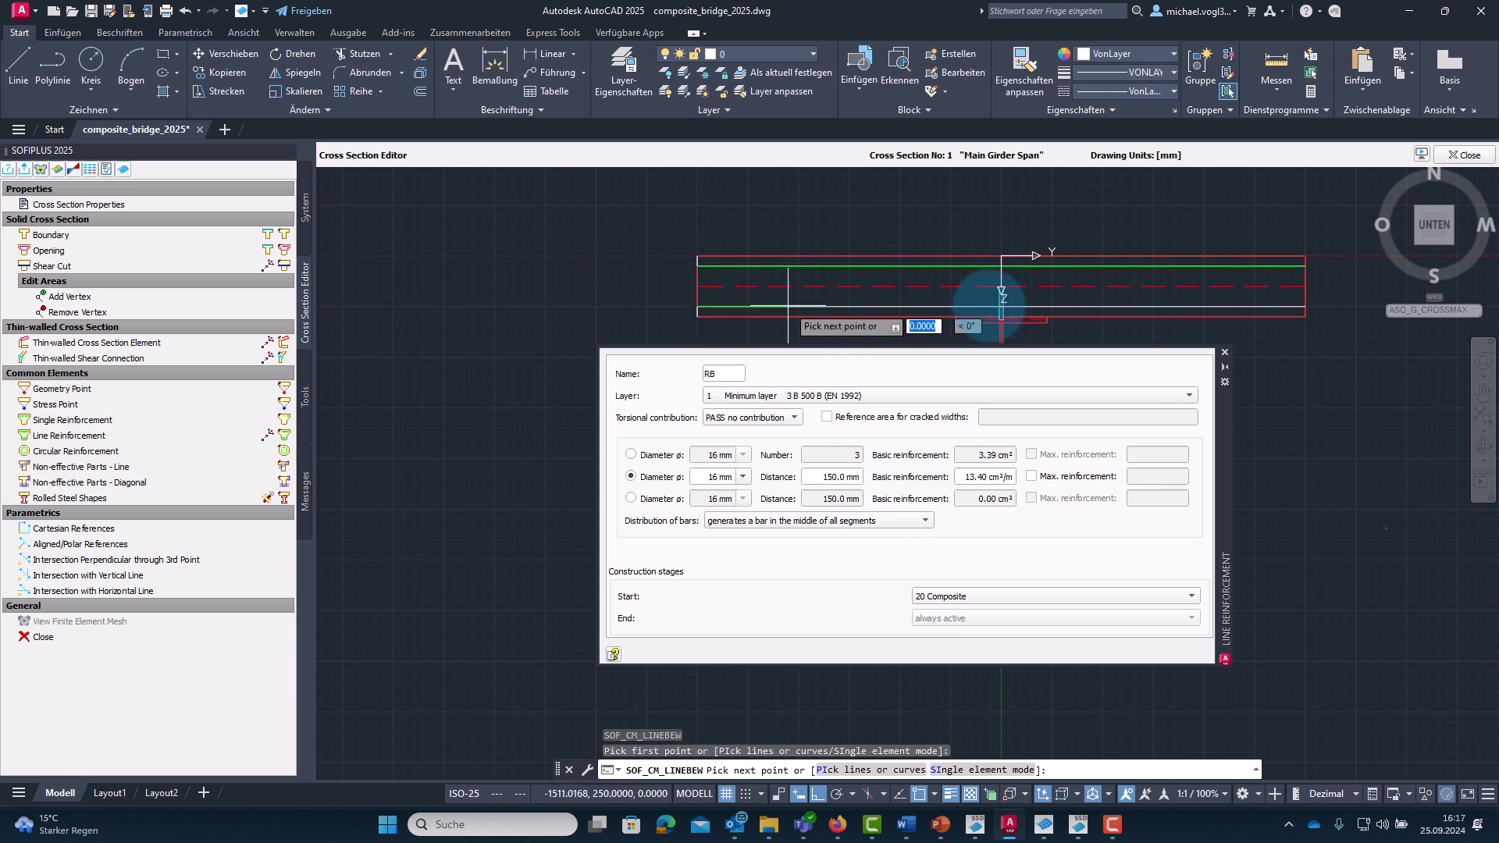
click(1305, 306)
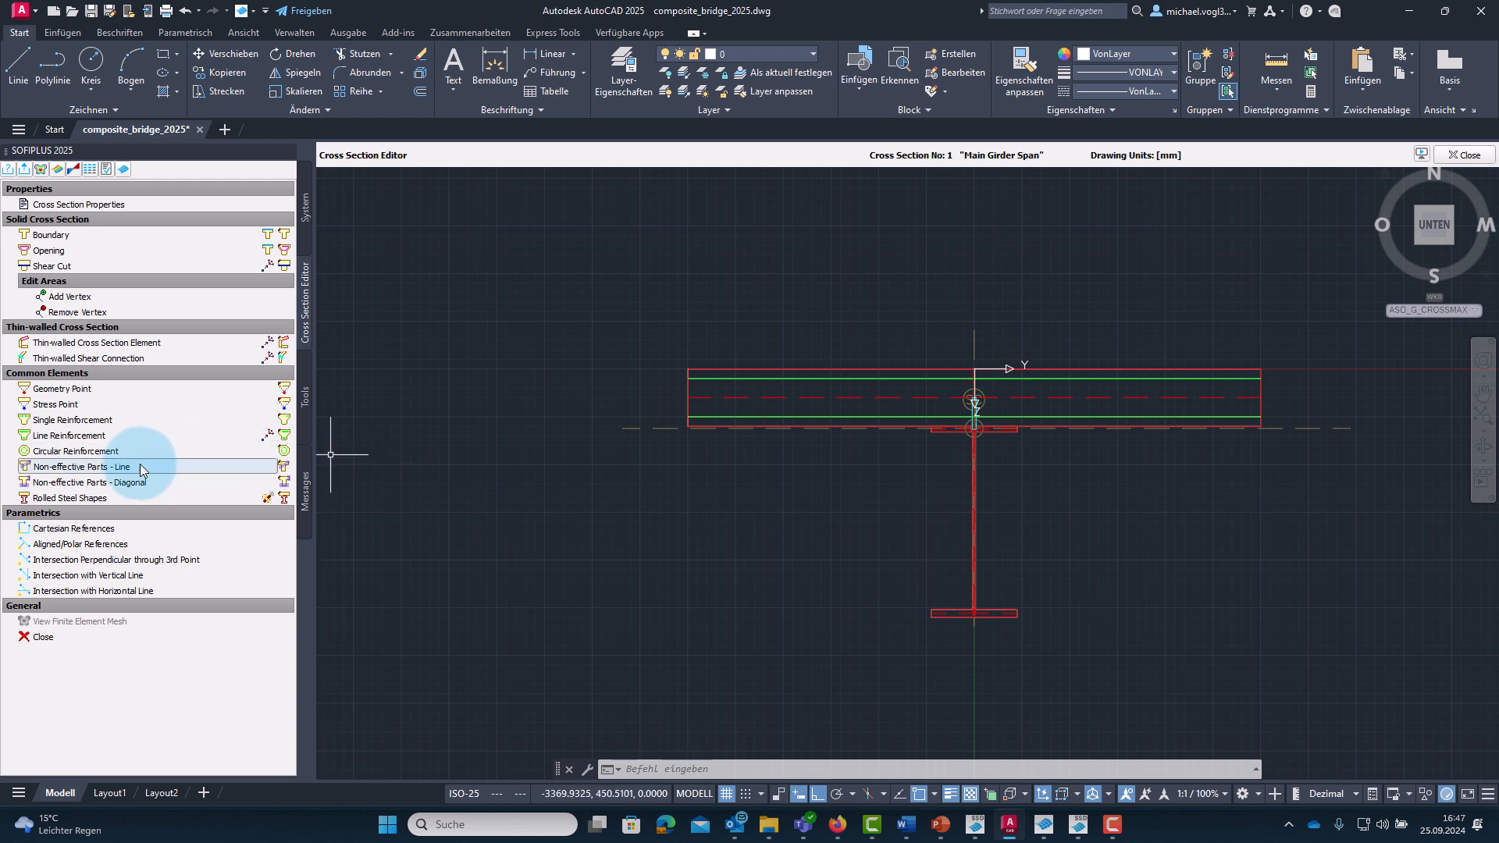
Add a diagonal non-effective part over the slab's left end for normal force, primary and secondary bending and reinforcement, with start stage 20 Composite.
click(94, 484)
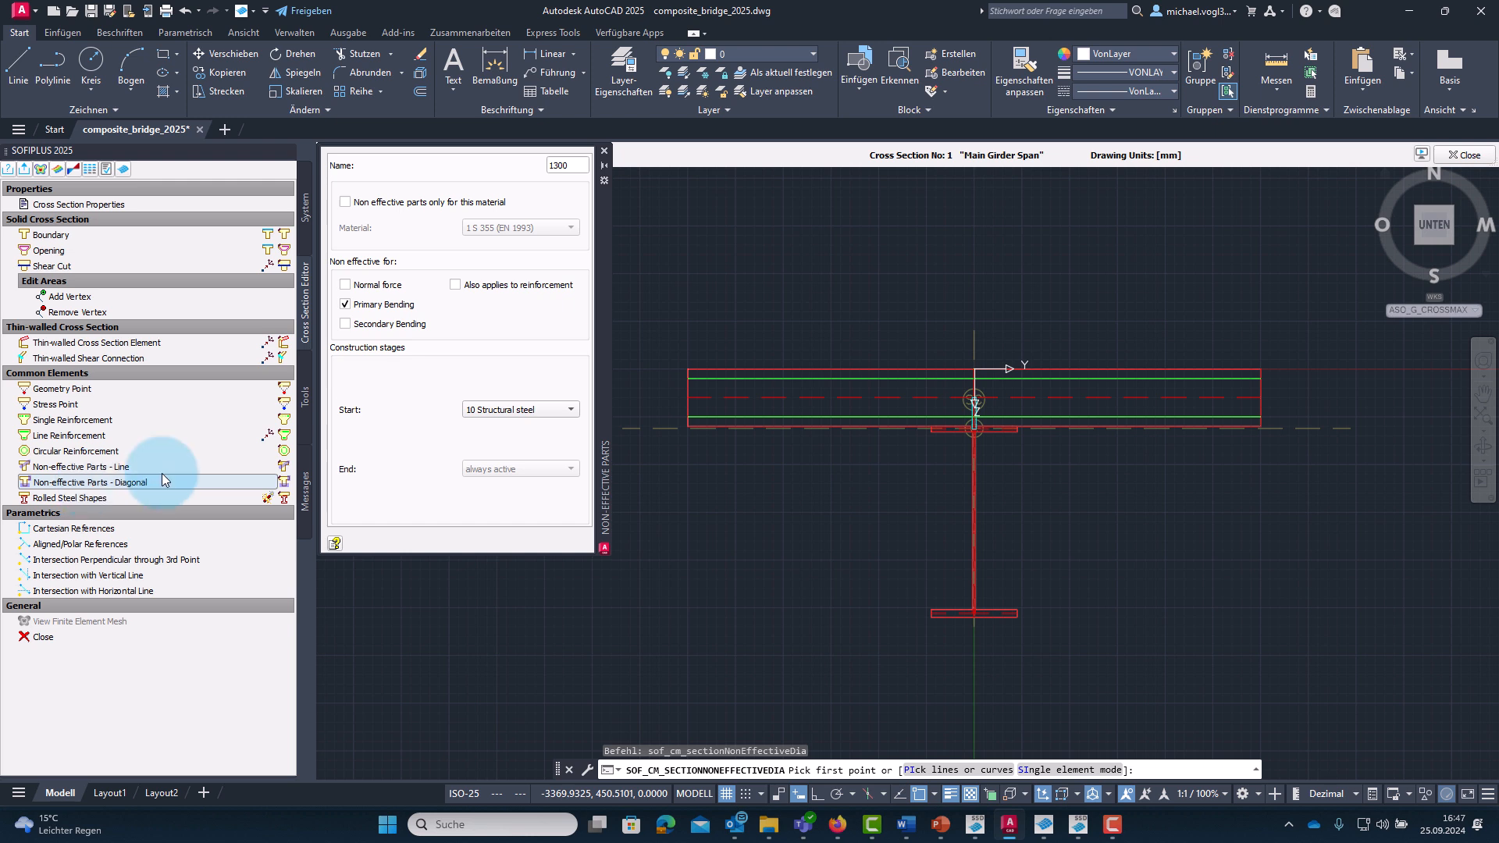
click(345, 284)
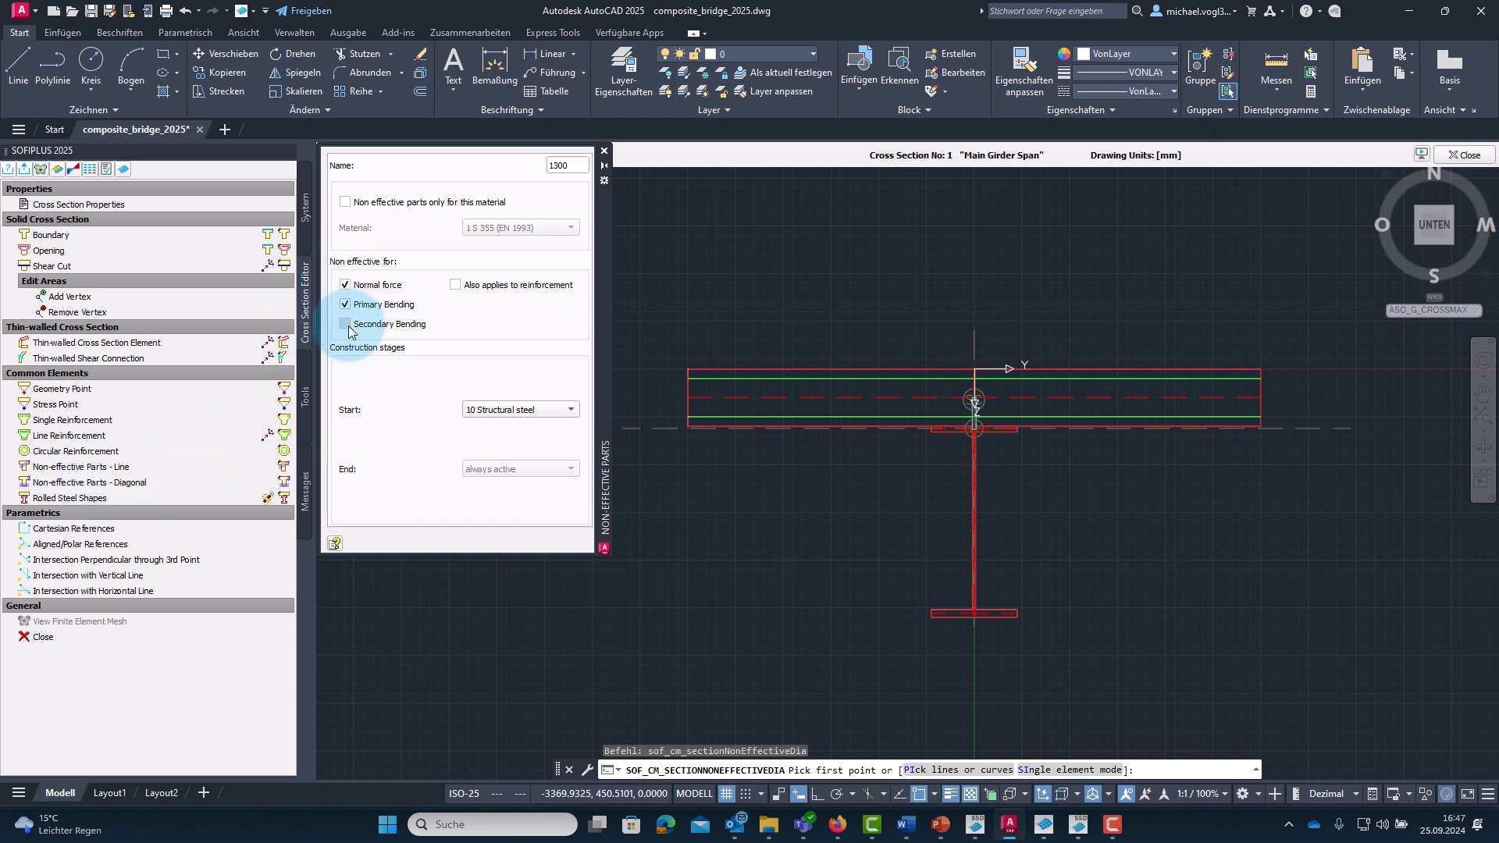
click(345, 324)
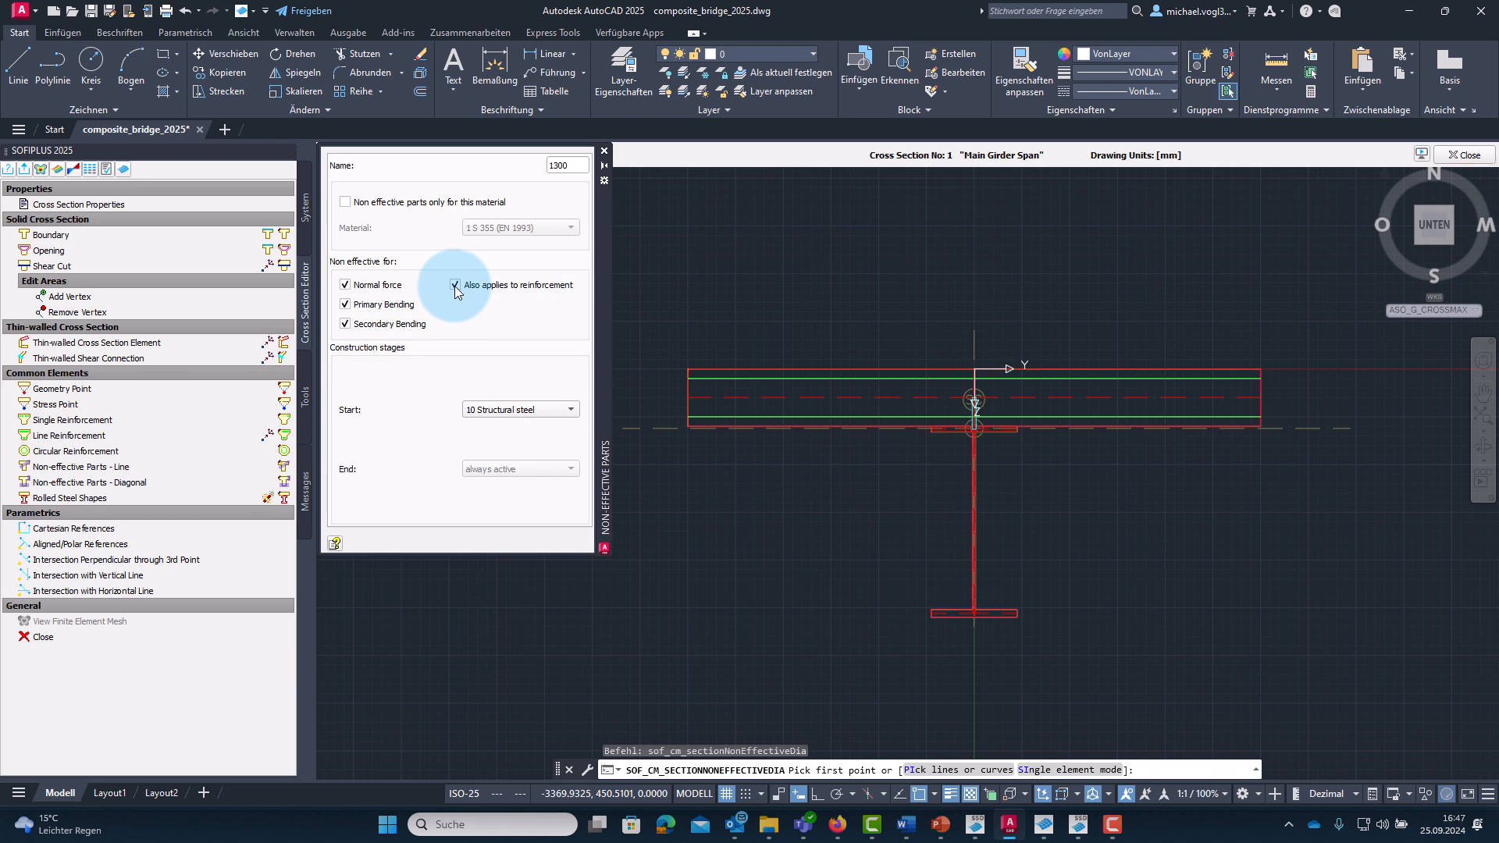
click(487, 405)
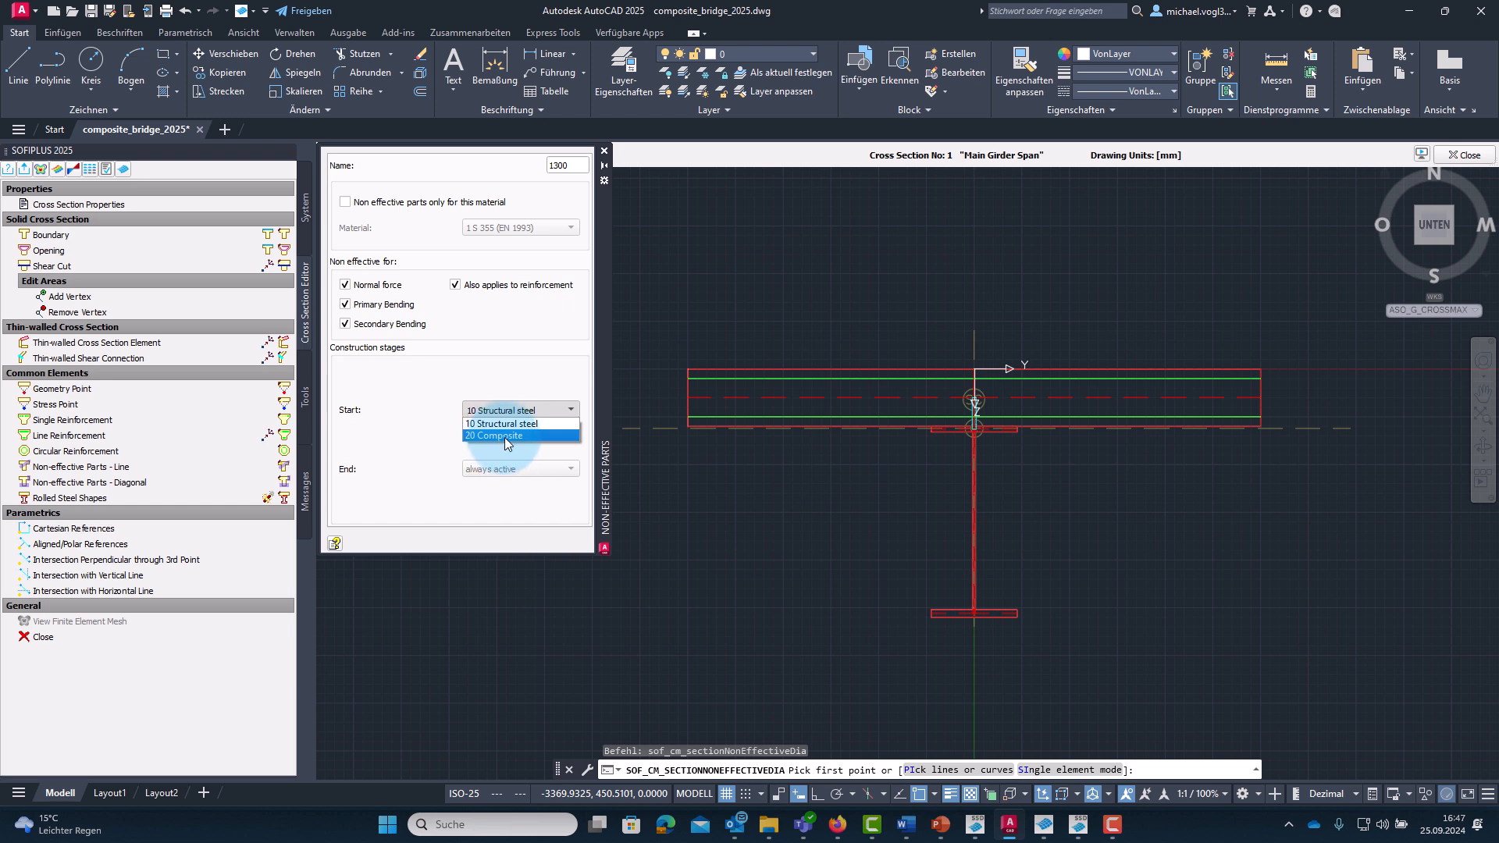
click(507, 437)
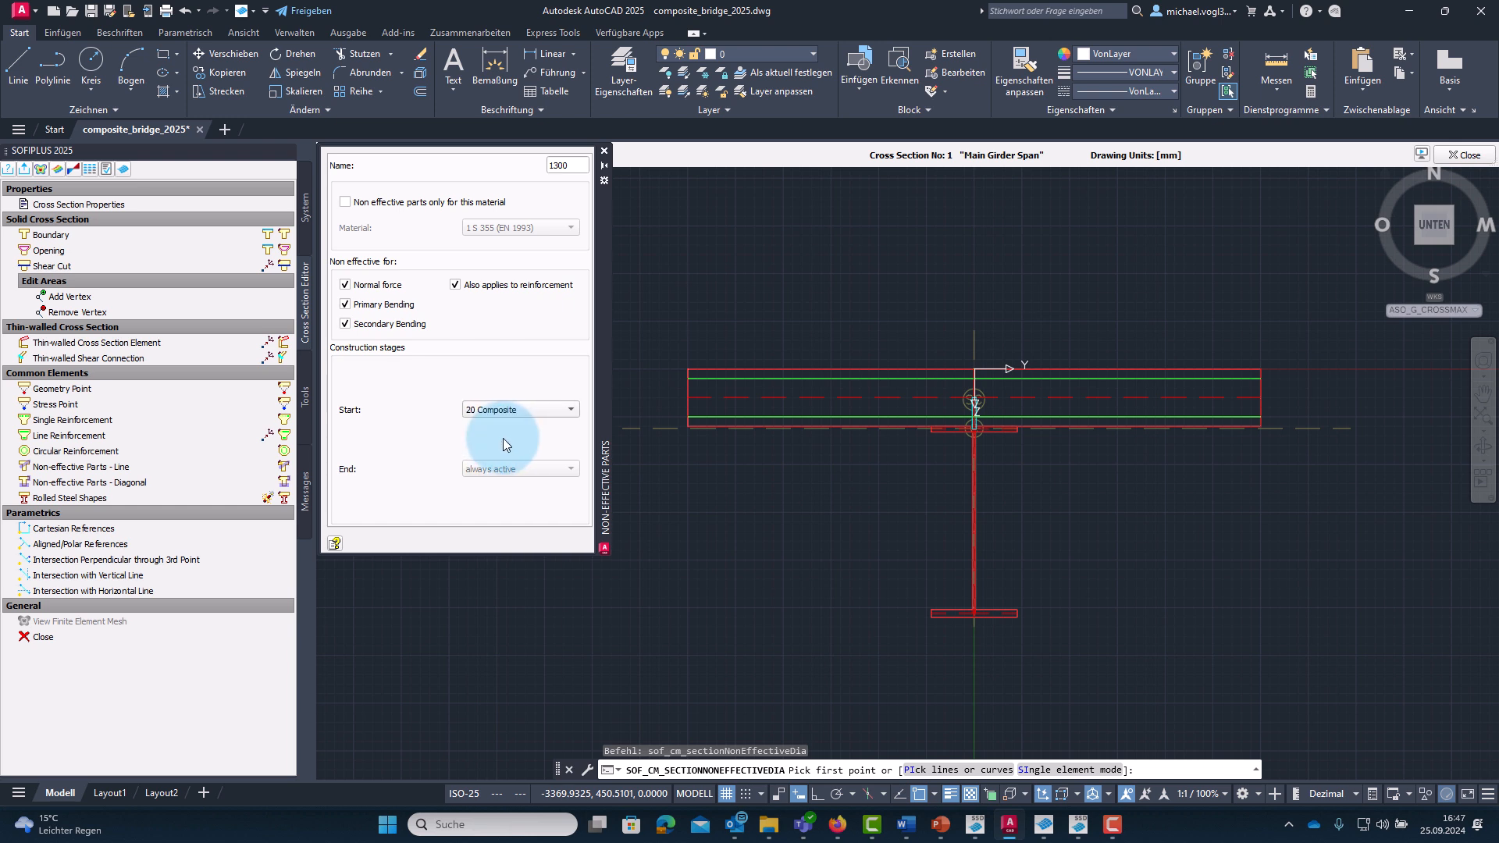
click(634, 331)
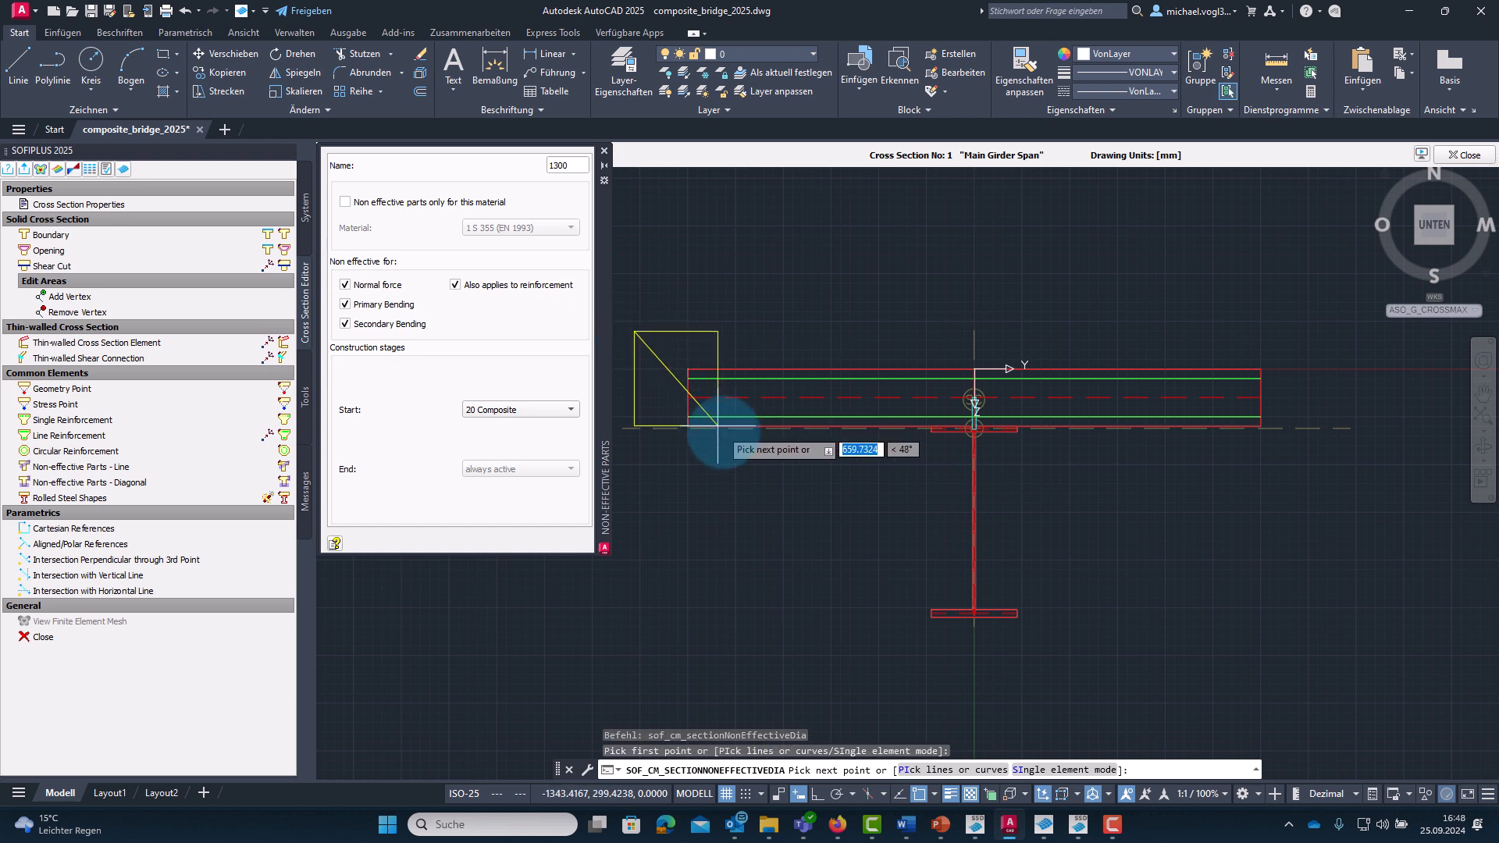
click(739, 454)
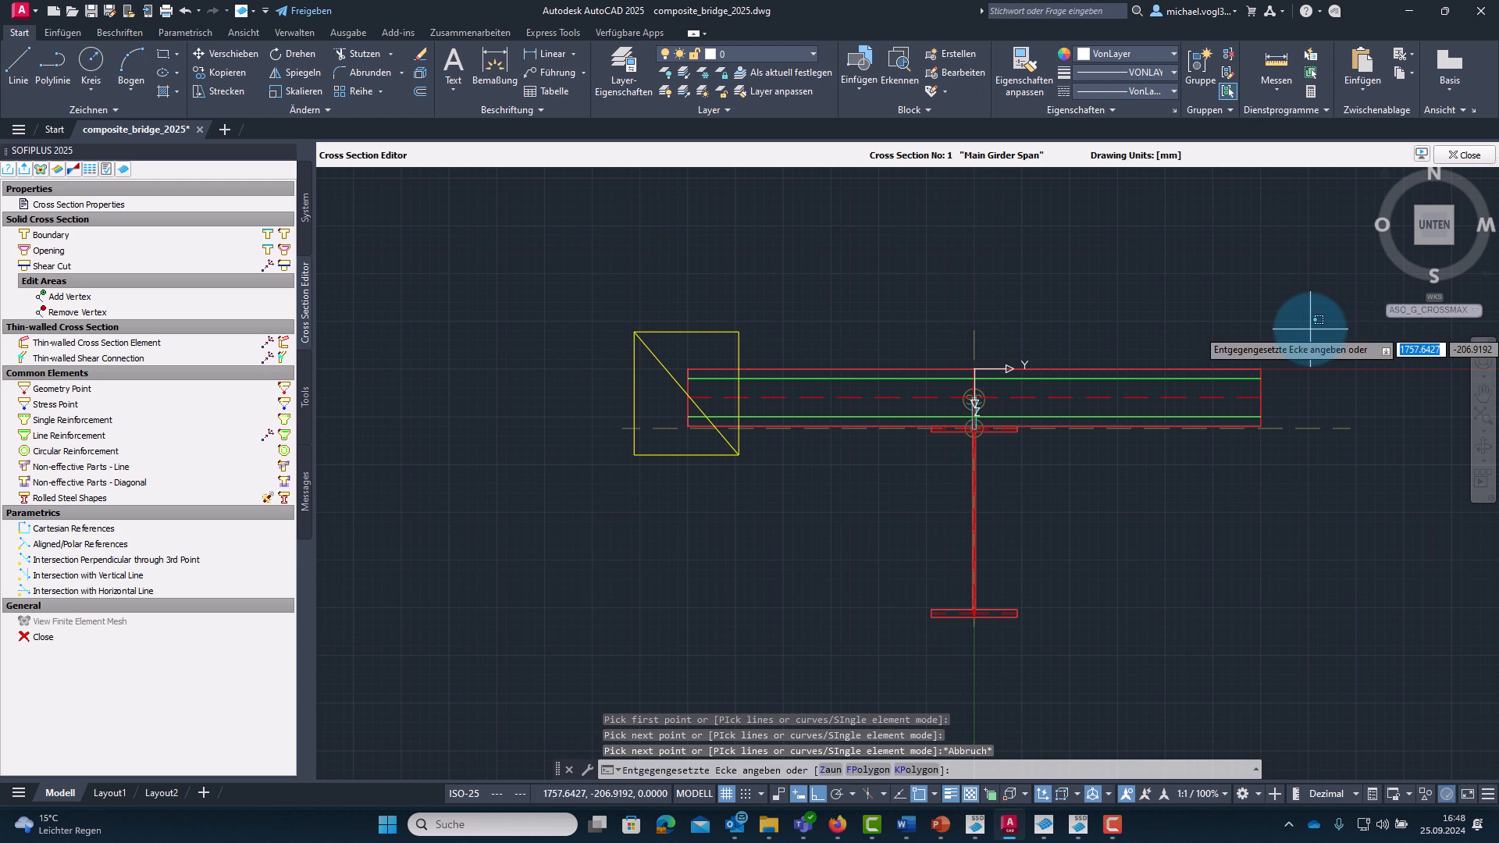
key(Escape)
Add a matching diagonal non-effective part over the slab's right end, also covering normal force, both bending directions and reinforcement from stage 20 Composite.
key(Return)
click(345, 285)
click(522, 415)
click(527, 436)
click(1306, 352)
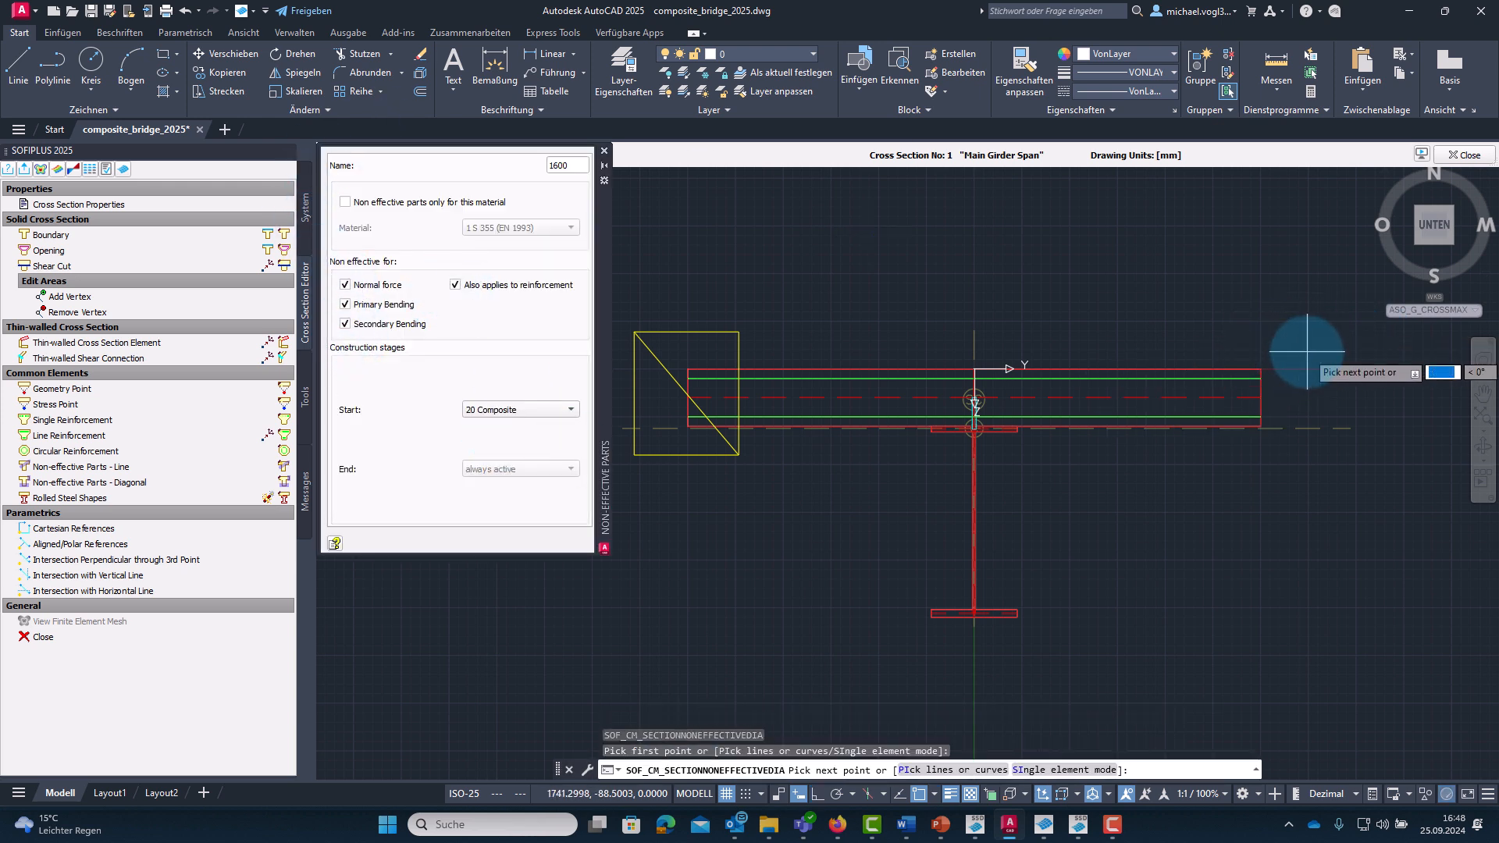
click(1206, 443)
key(Escape)
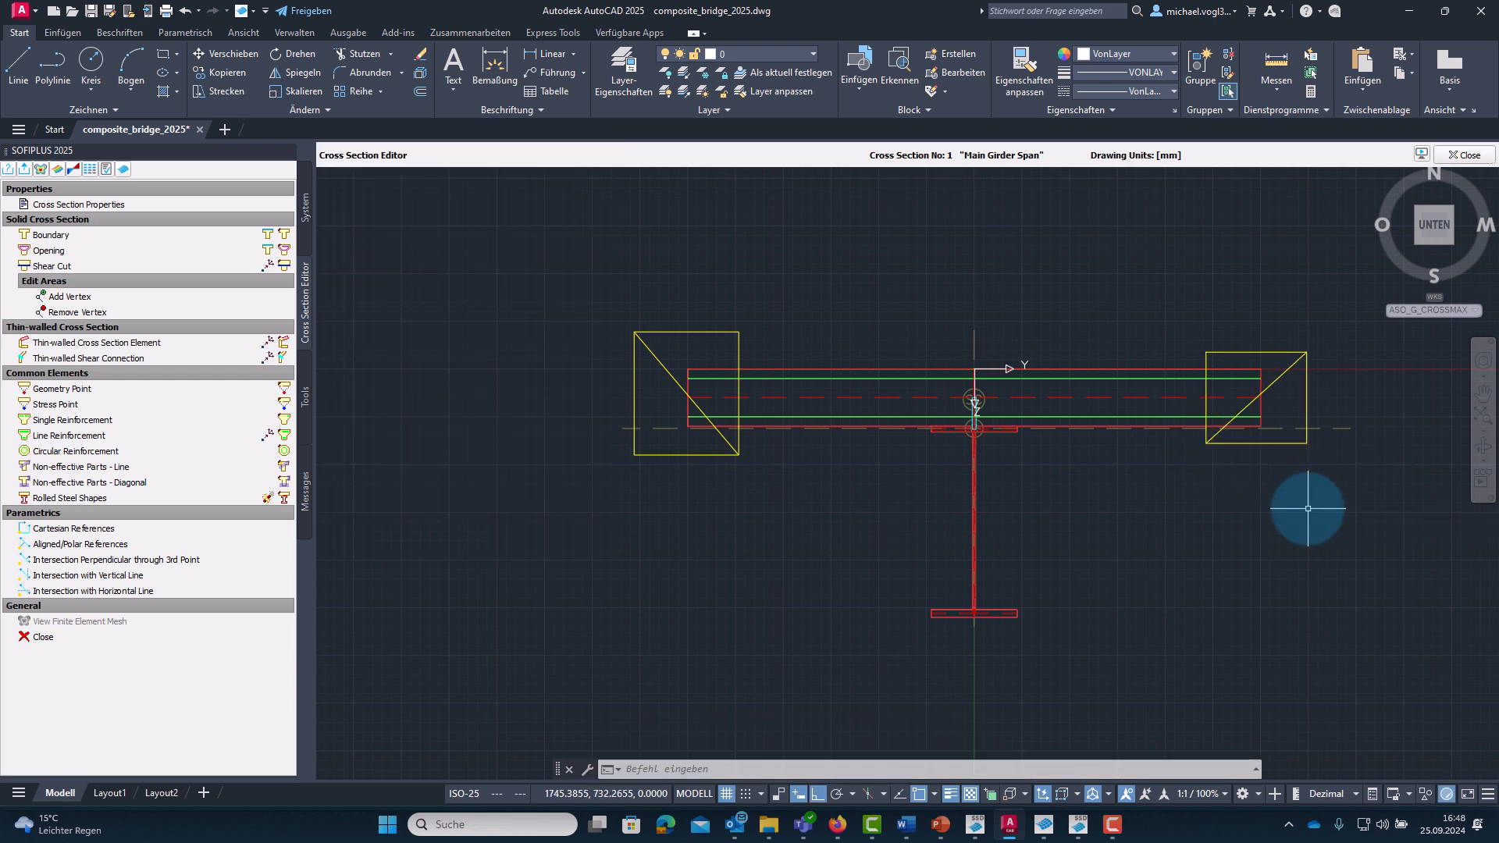
Close the Main Girder Span cross section editor and open the variables of axis AX.
click(1464, 155)
click(712, 426)
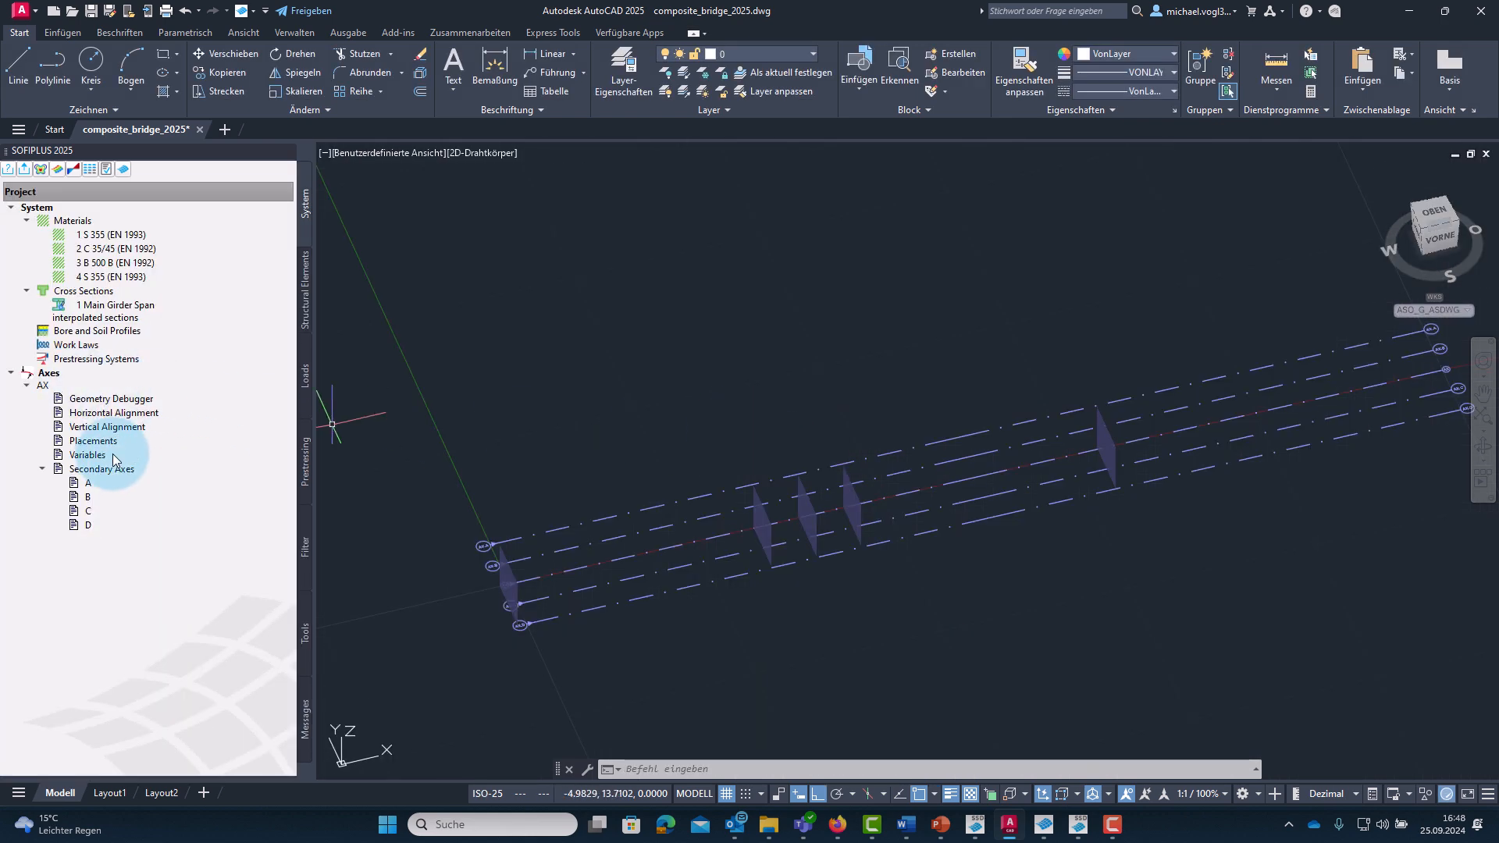
double_click(89, 455)
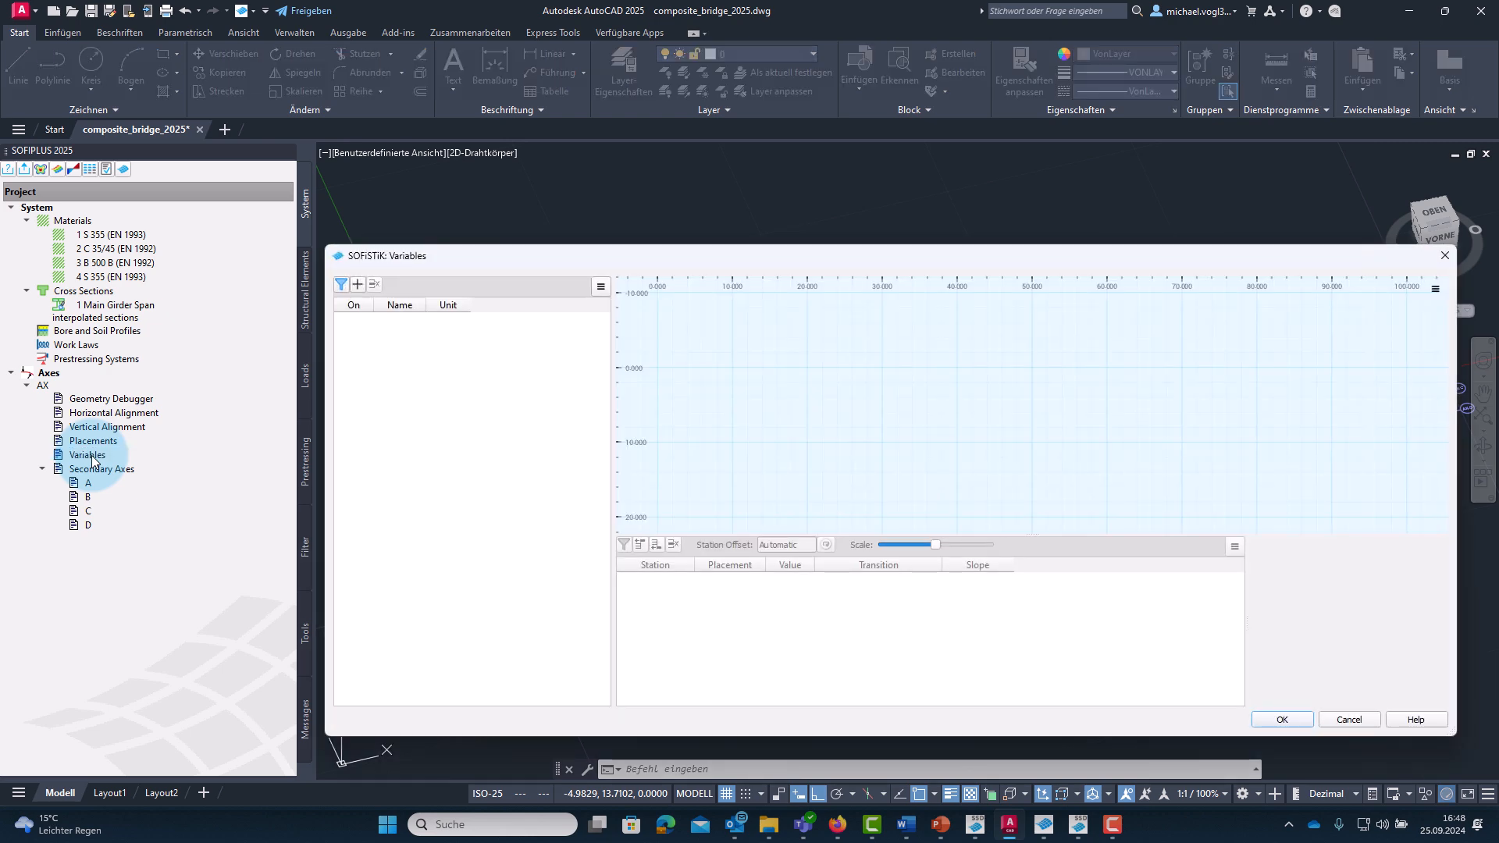
Add the variable #BEFF in mm to axis AX, insert a station at 4 m and set the following station to 12 m.
click(360, 284)
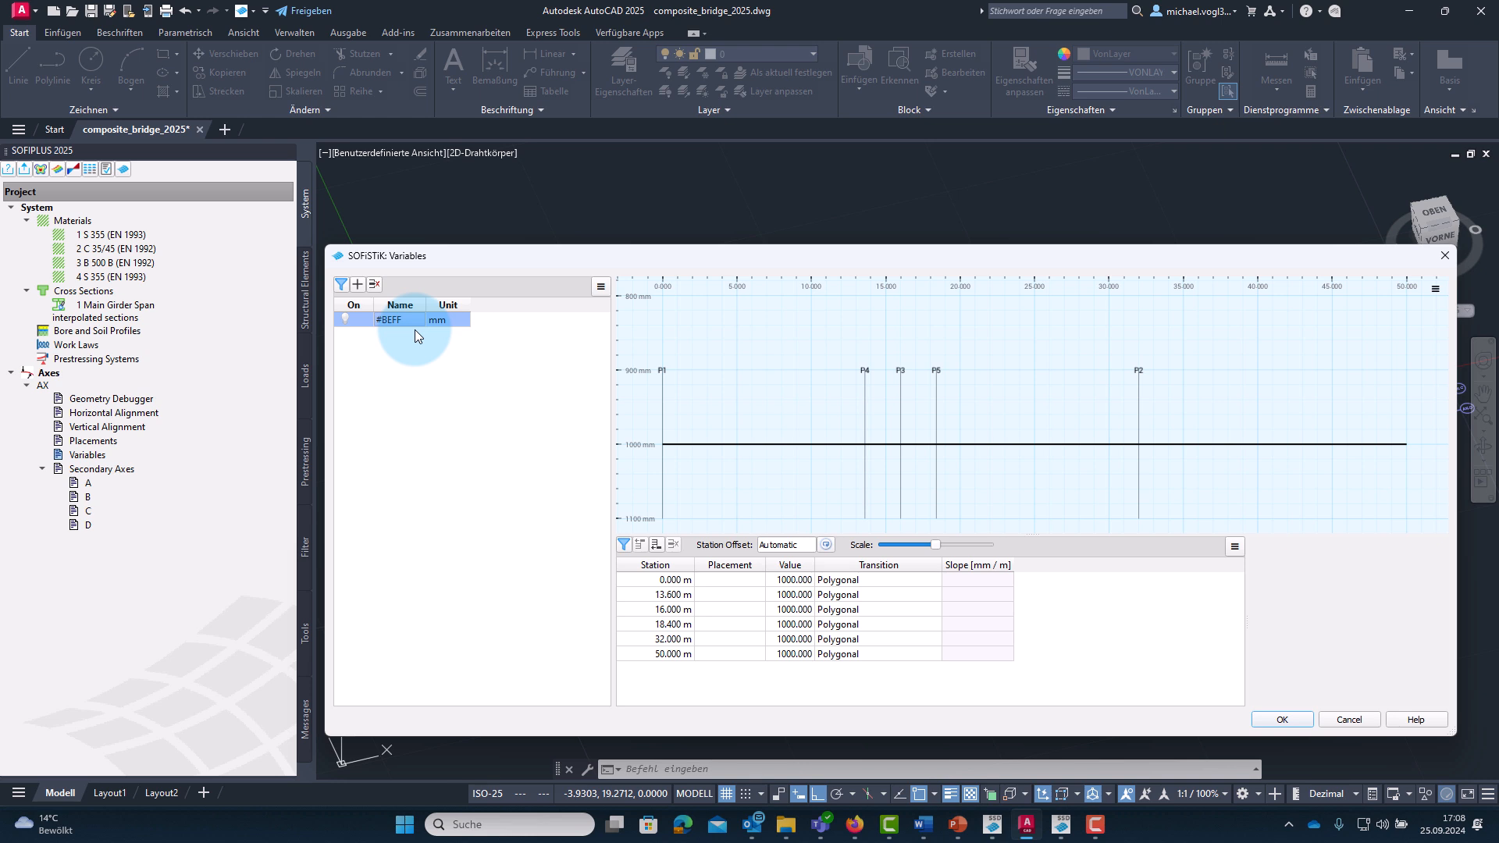
click(669, 579)
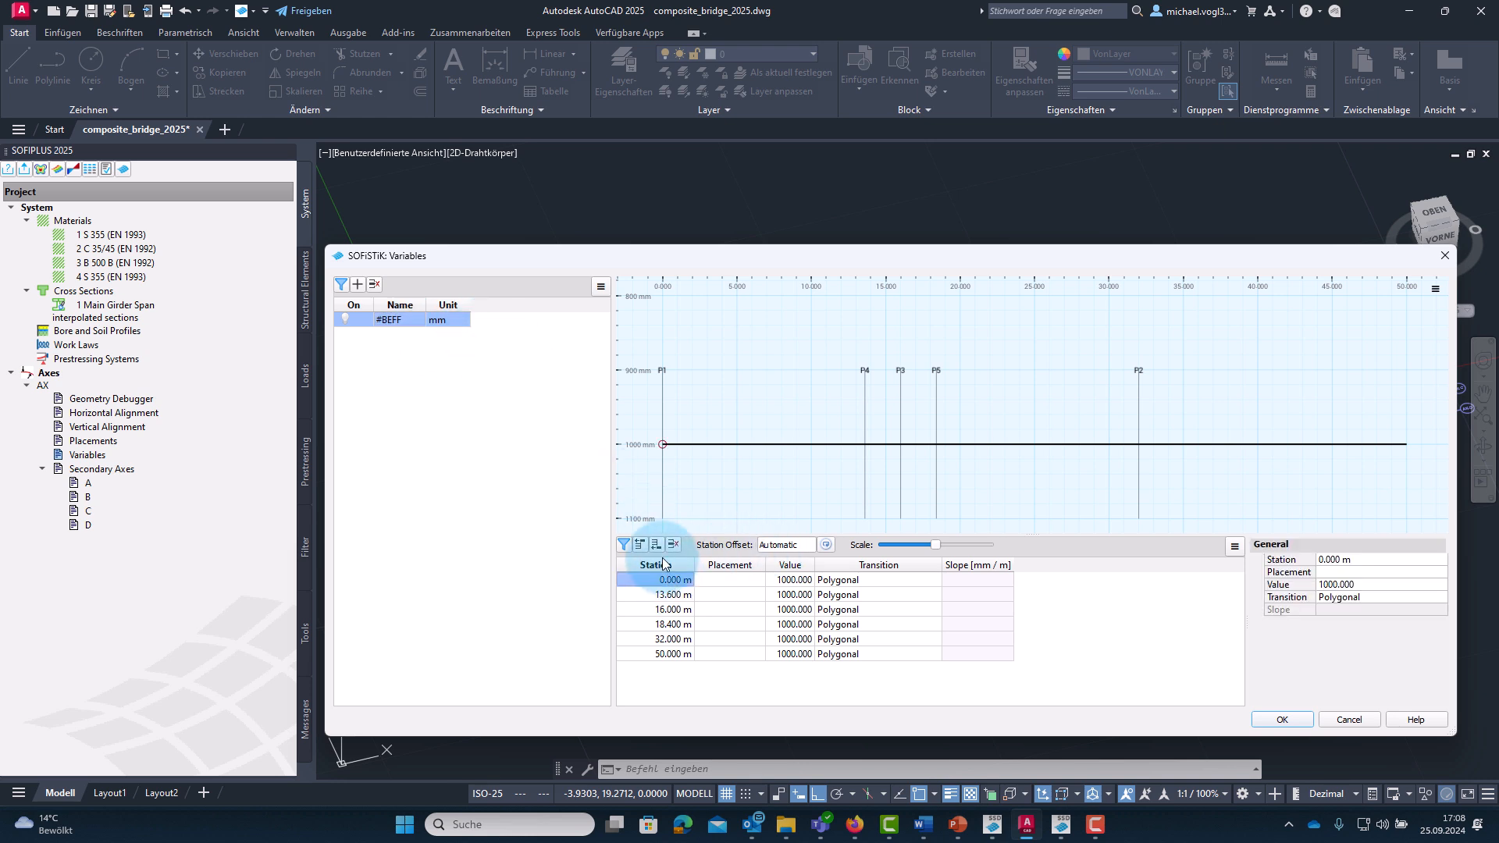
click(657, 546)
click(667, 595)
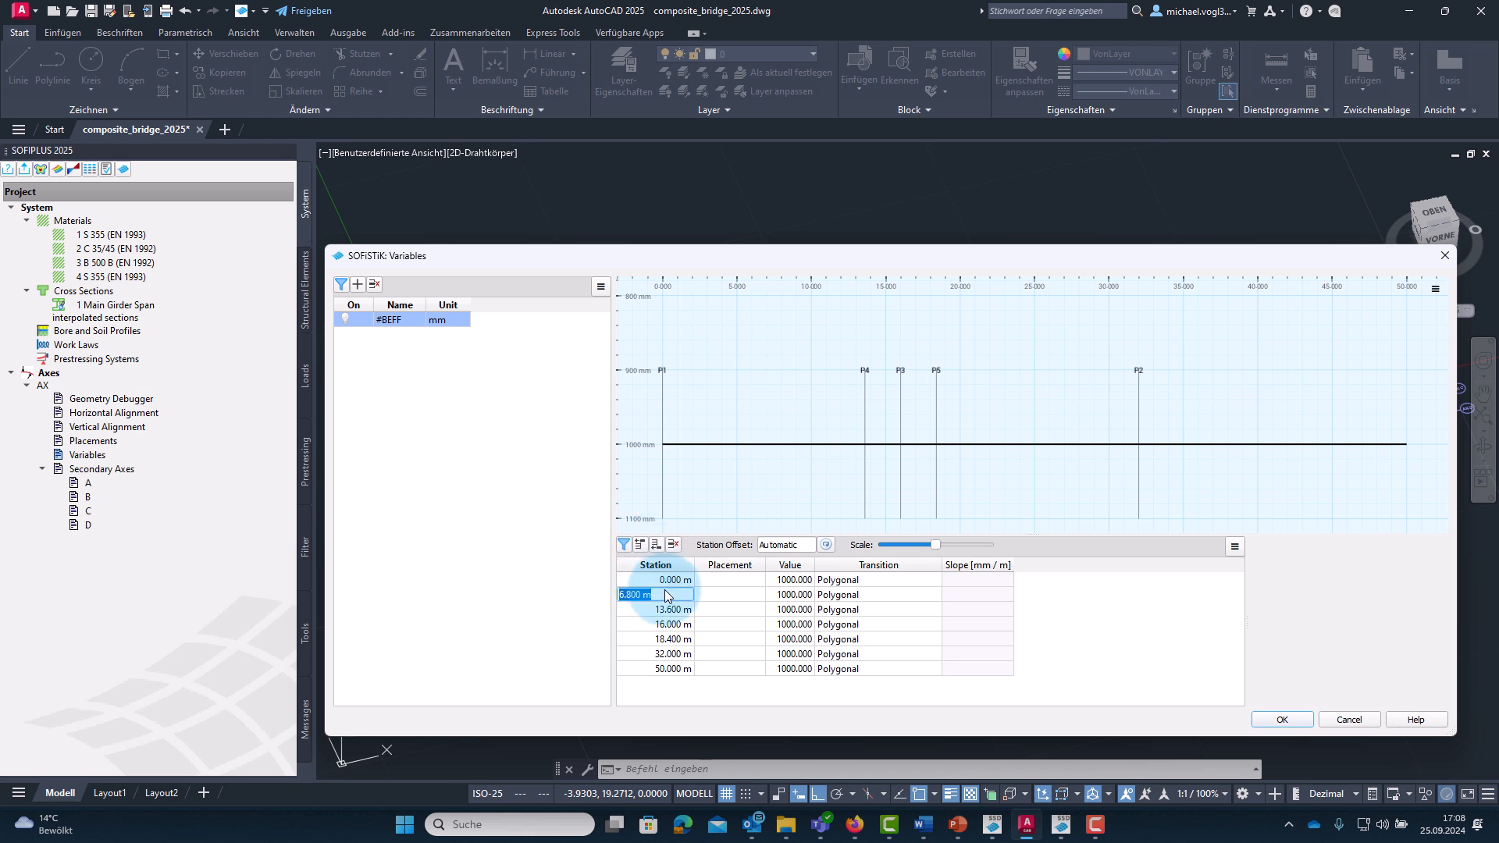
text(4)
click(656, 610)
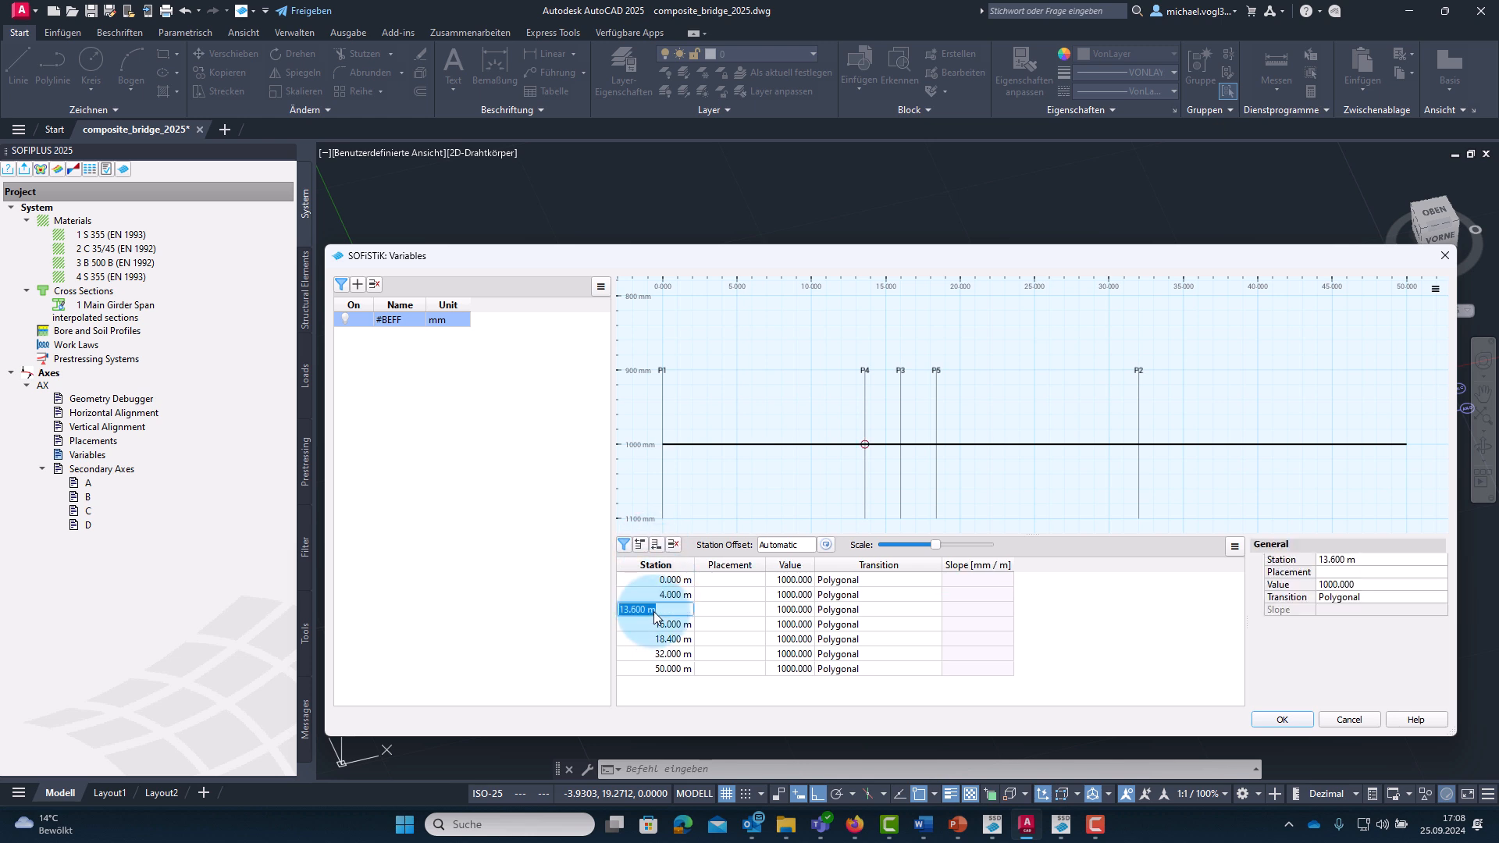
text(12)
Set the three #BEFF stations following the 16 m station to 20 m, 28 m and 32 m.
click(655, 625)
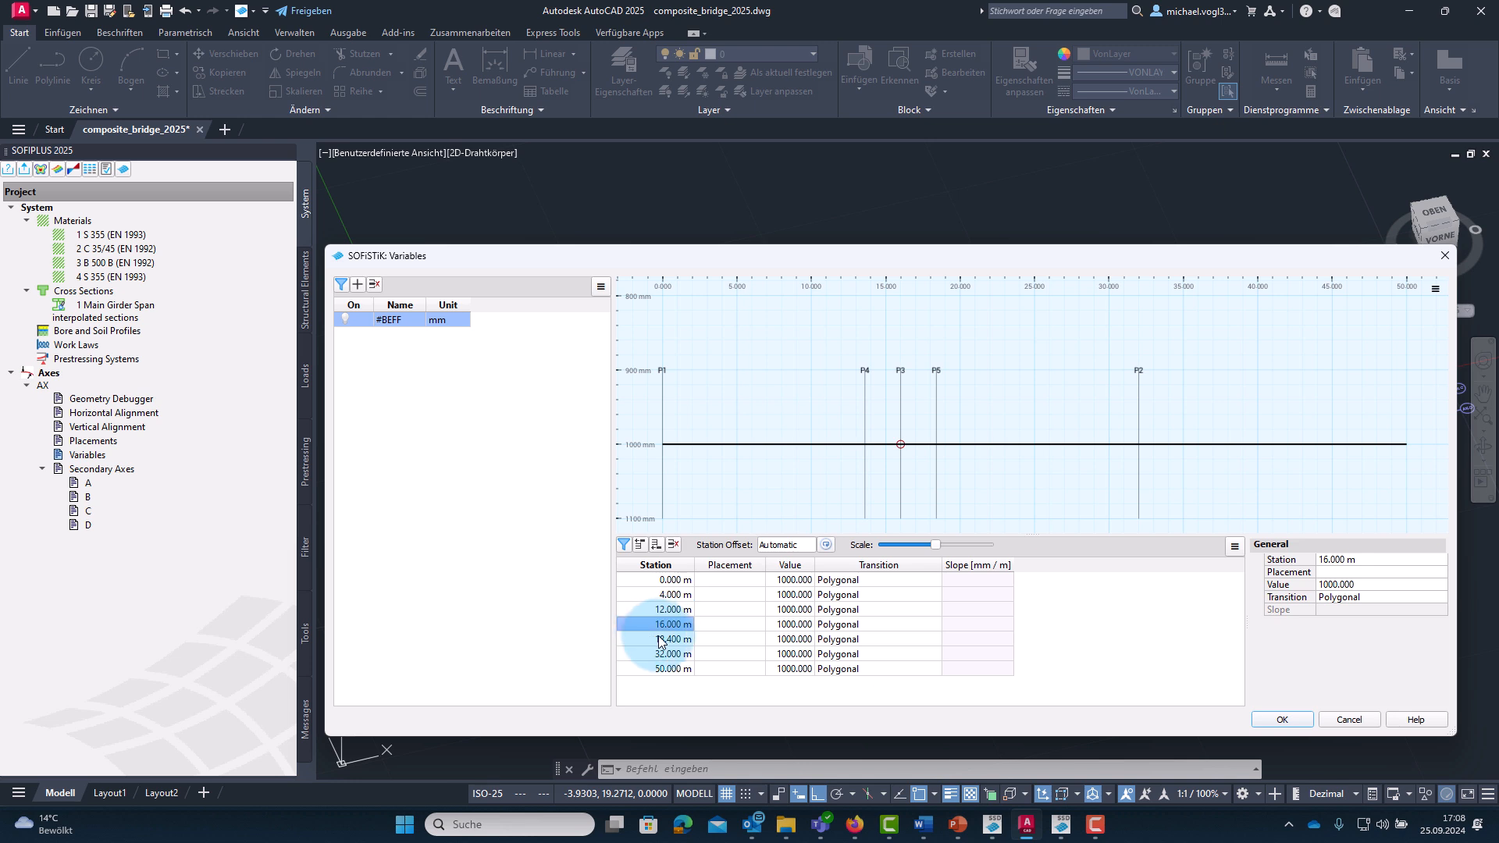
click(658, 640)
click(658, 641)
text(20)
click(654, 655)
click(654, 658)
text(28)
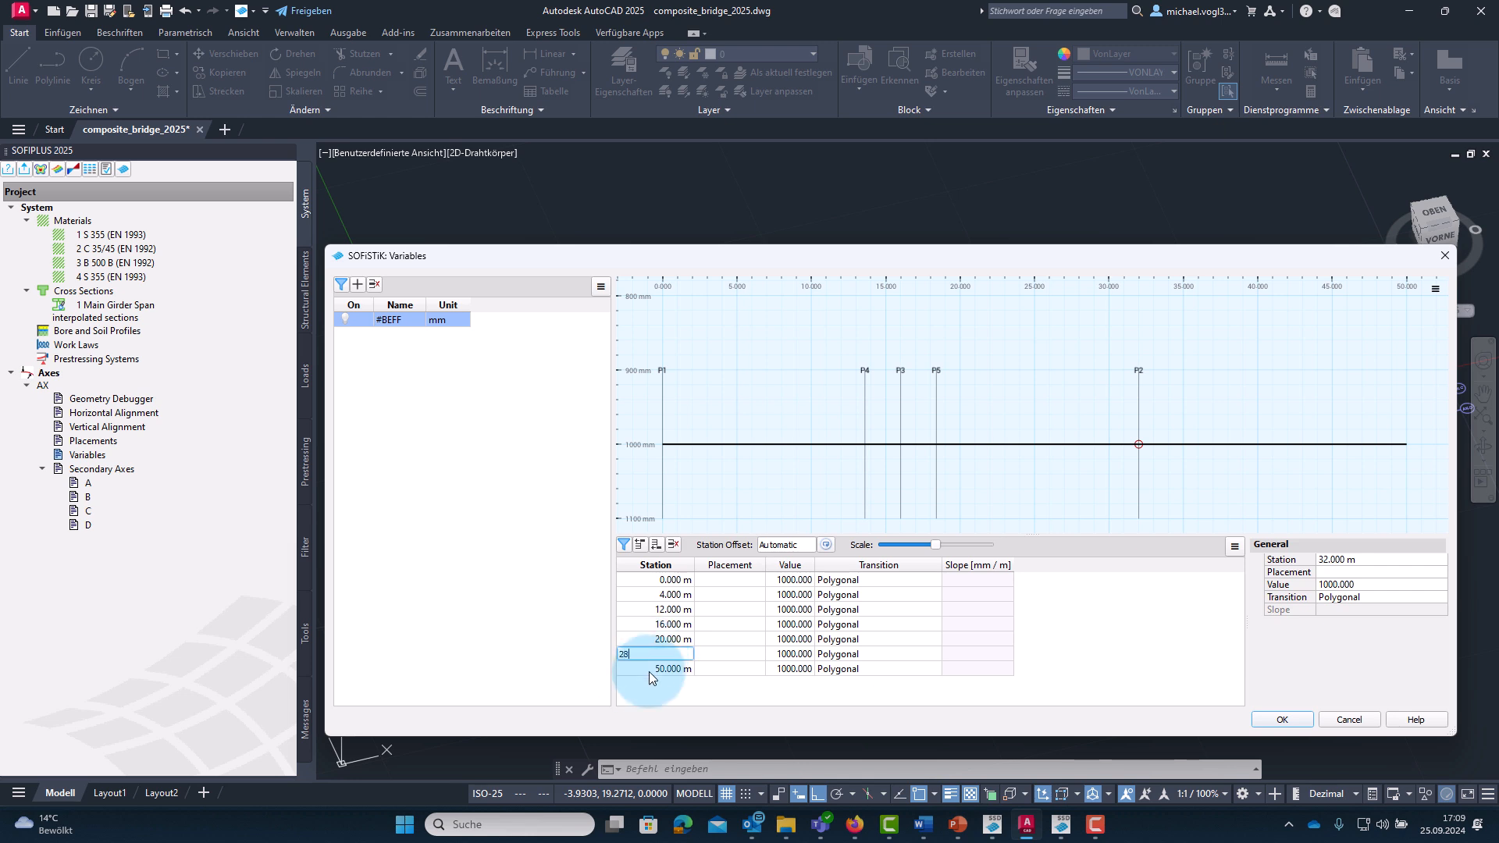
click(652, 667)
text(3)
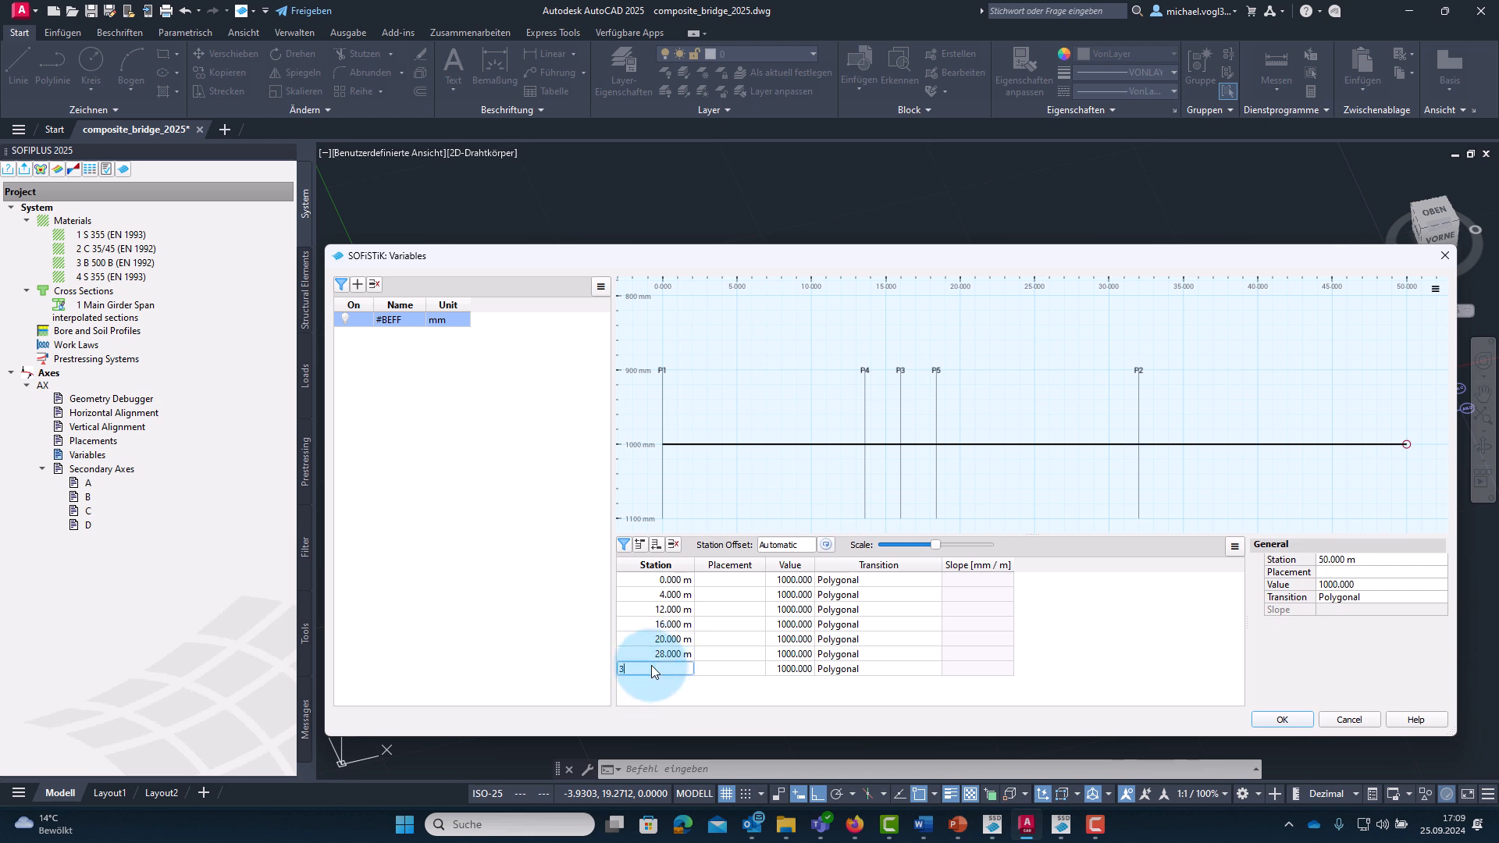
text(2)
click(672, 693)
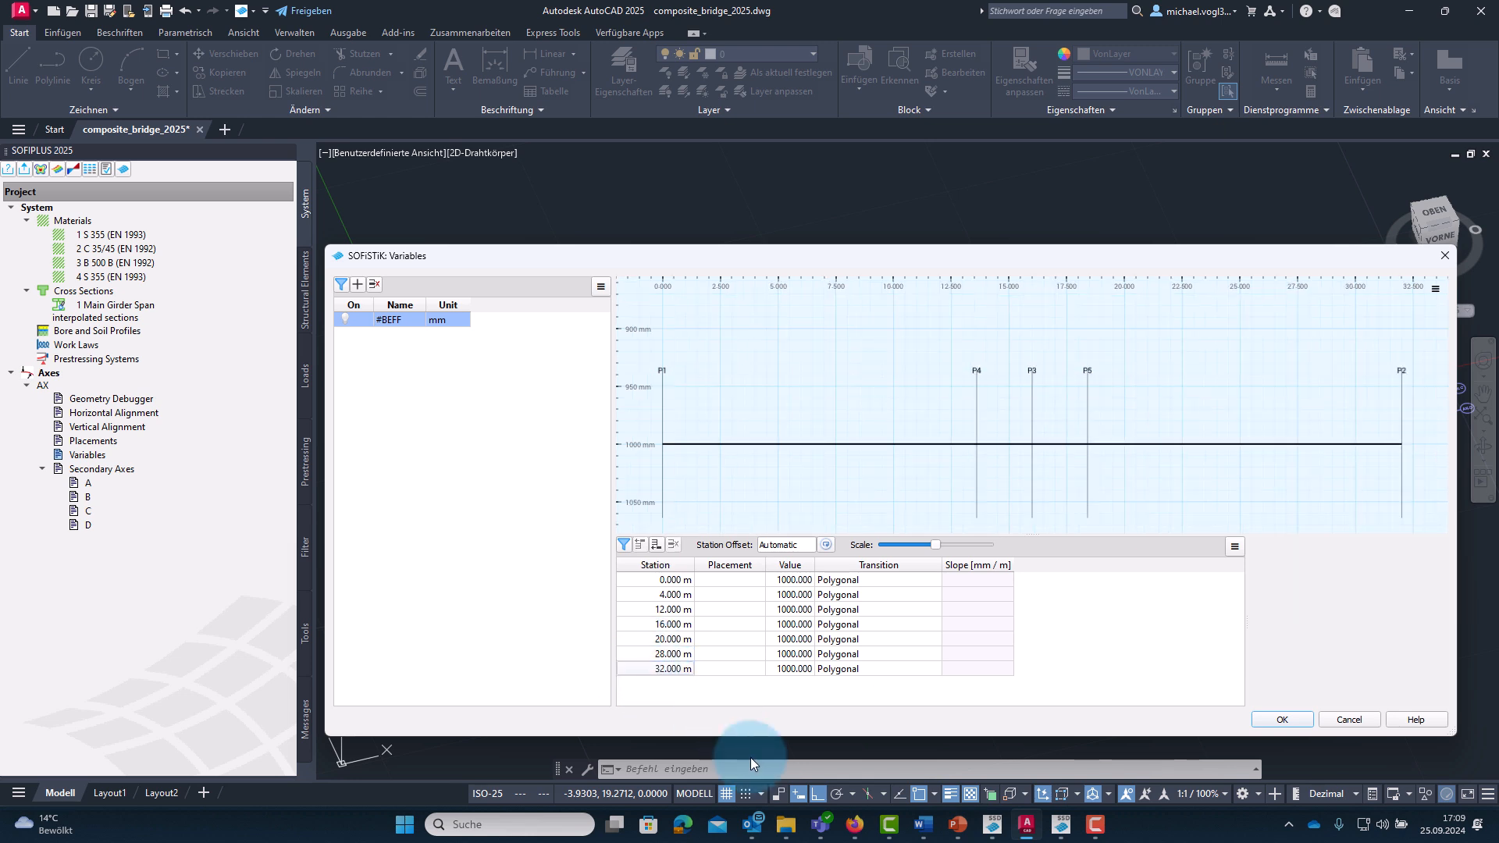
Set the #BEFF values to 2850 mm at station 0 m and 3001 mm at stations 4 m and 12 m.
click(790, 579)
click(803, 581)
text(2850)
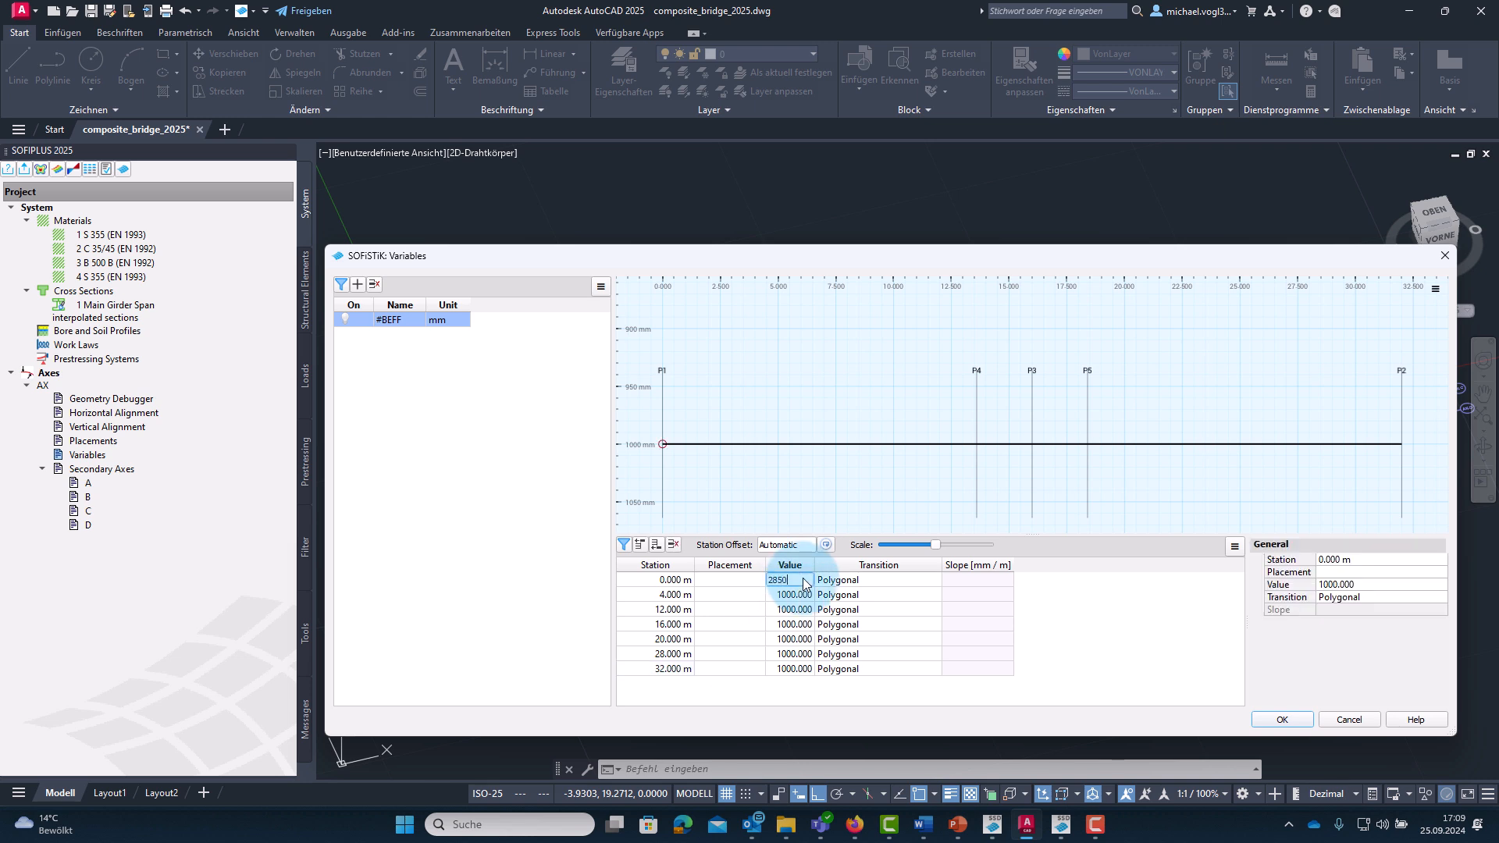
click(795, 595)
click(796, 596)
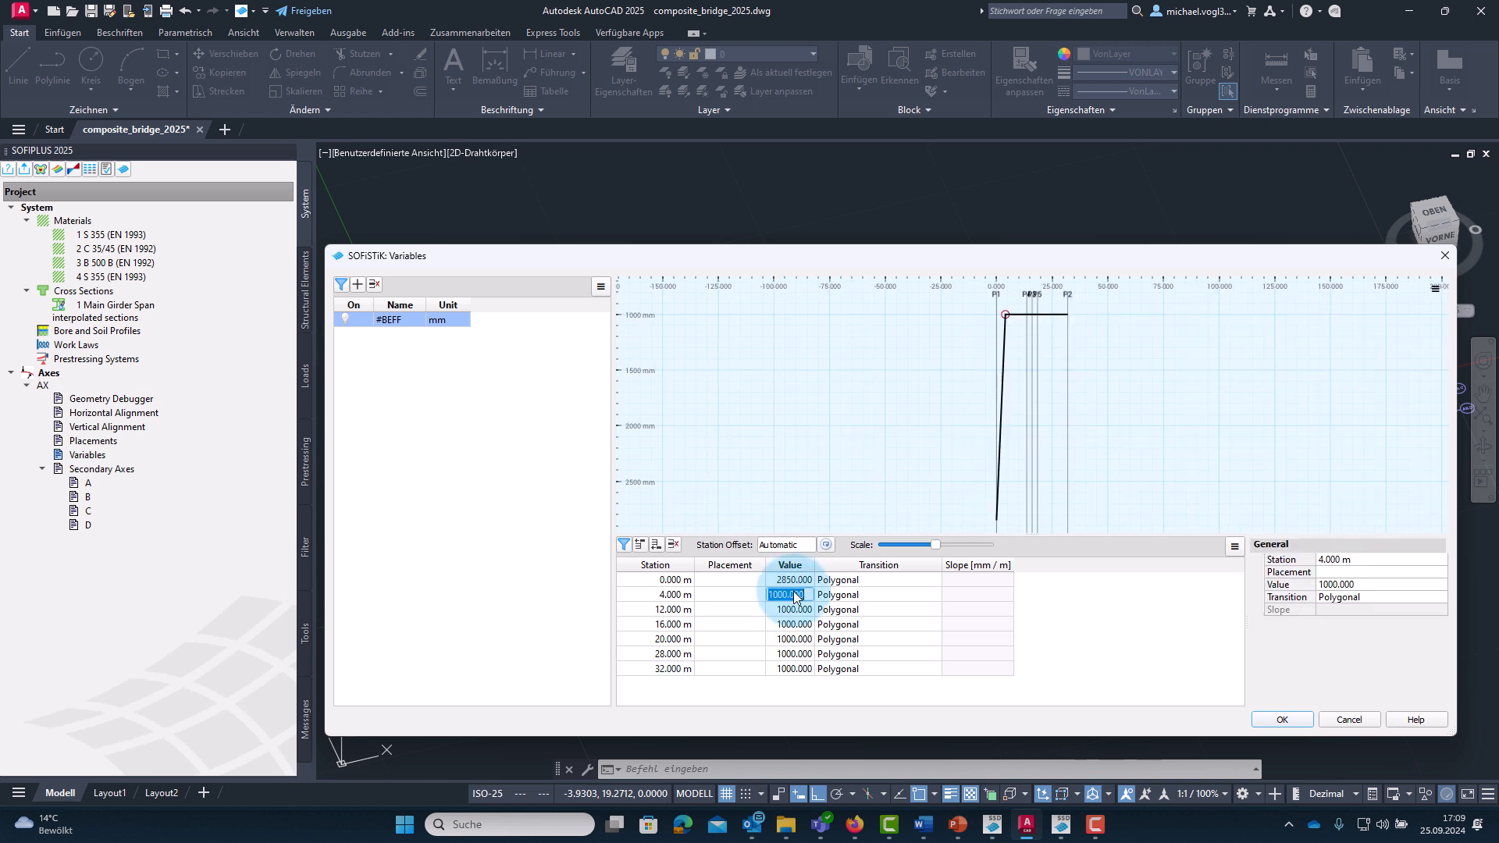
text(3001)
click(795, 610)
click(796, 612)
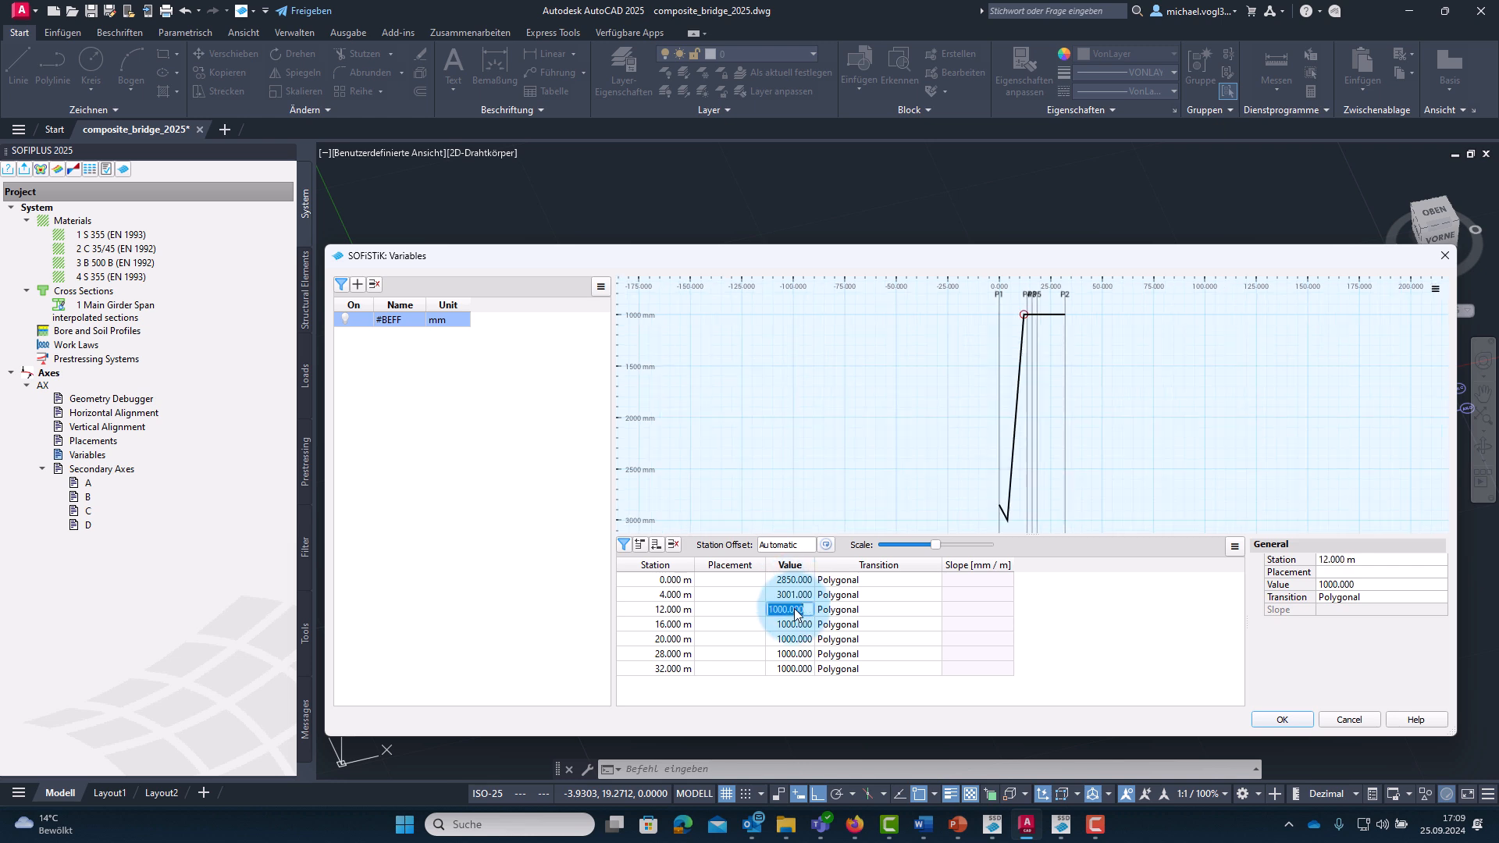
text(3001)
Set #BEFF to 2300 mm at 16 m, 3001 mm at 20 m and 28 m, and 2850 mm at 32 m, and accept the variable.
click(794, 624)
click(795, 624)
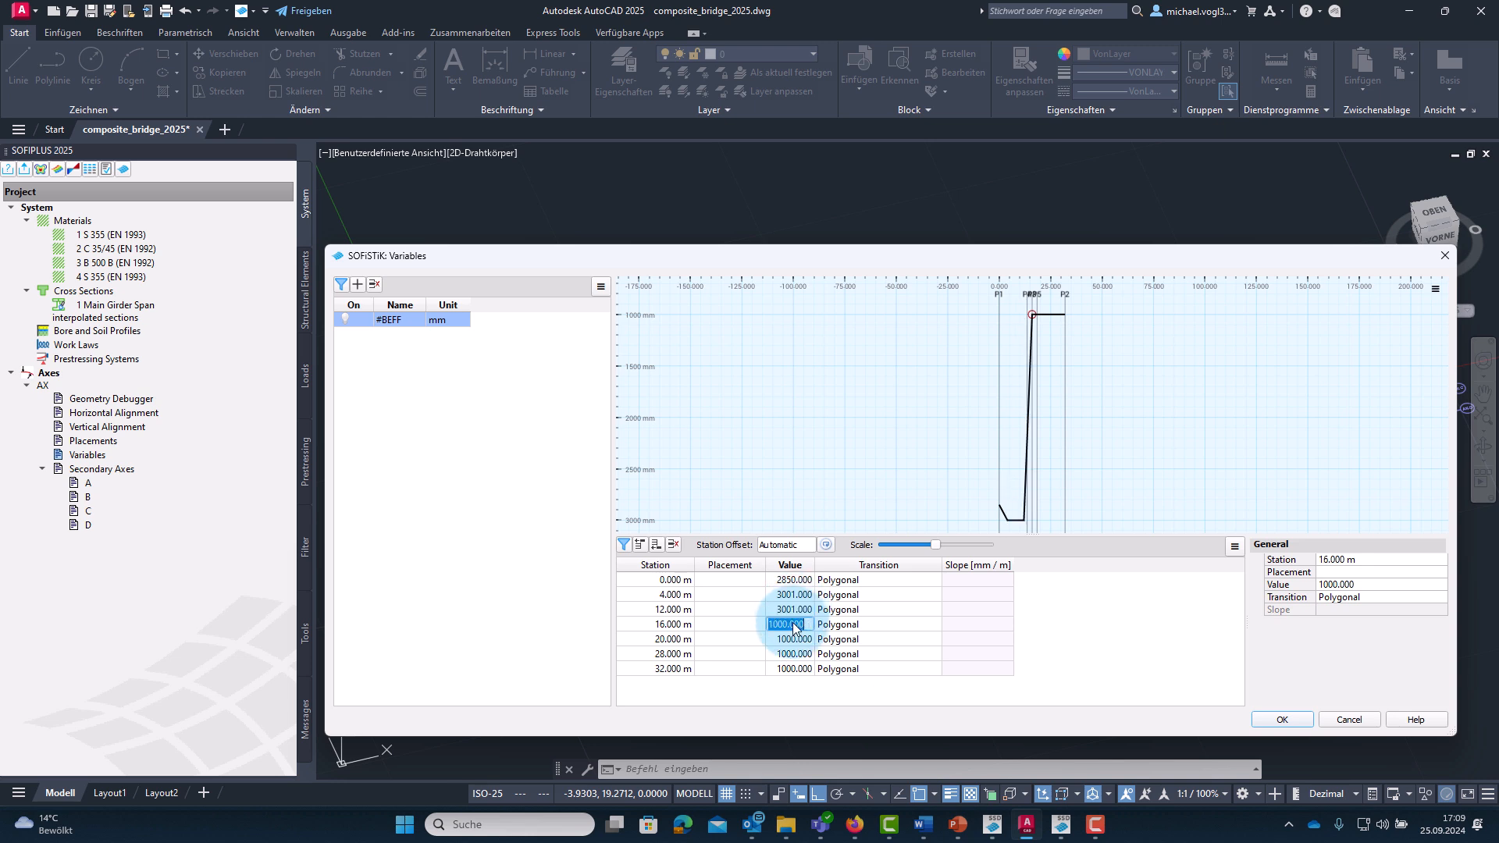
text(2300)
click(793, 639)
click(793, 639)
text(3001)
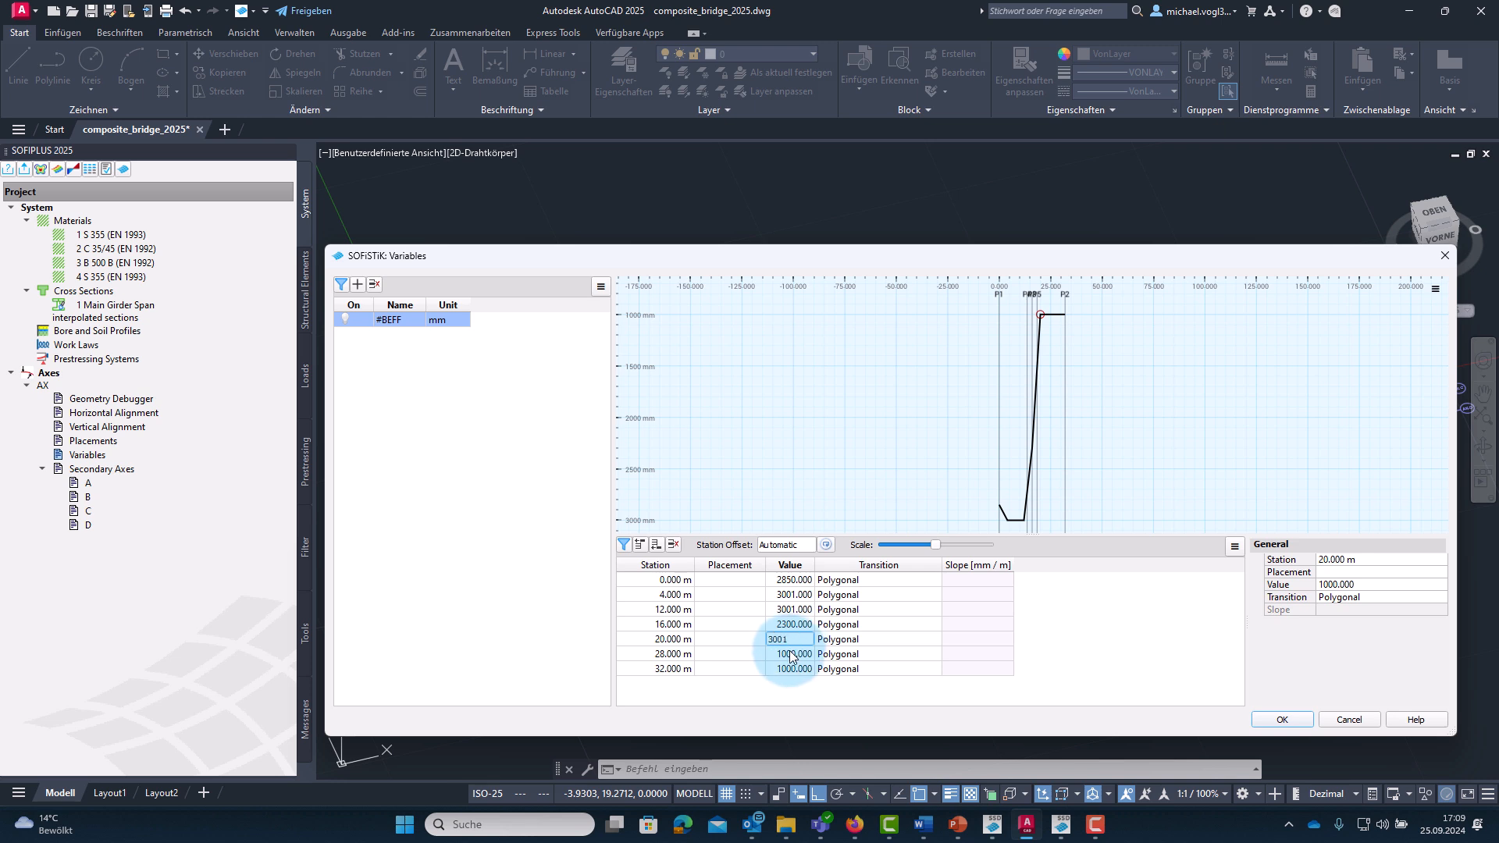
double_click(791, 654)
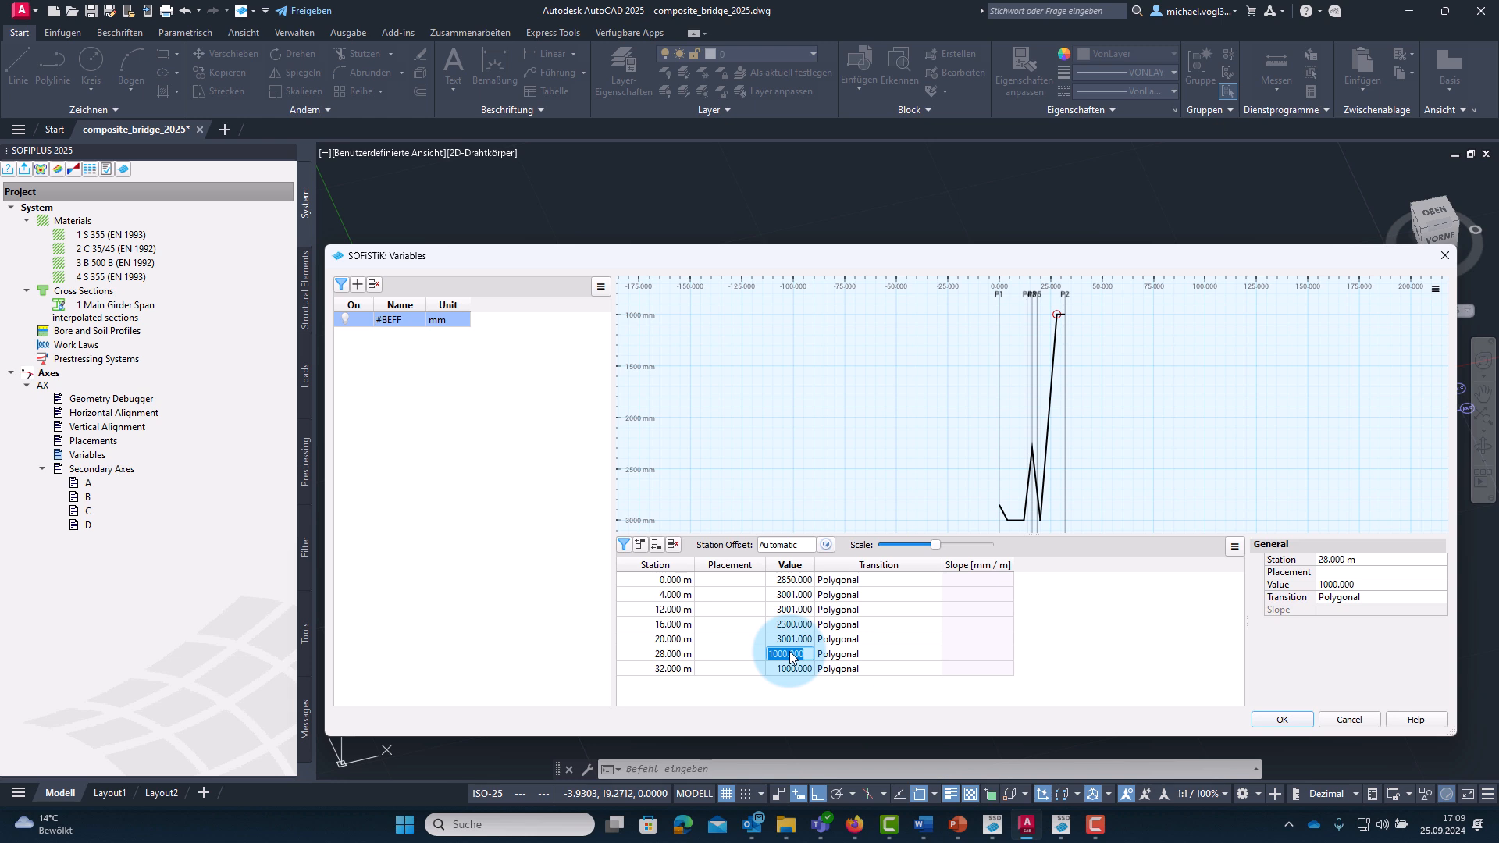
text(3001)
double_click(792, 668)
text(285)
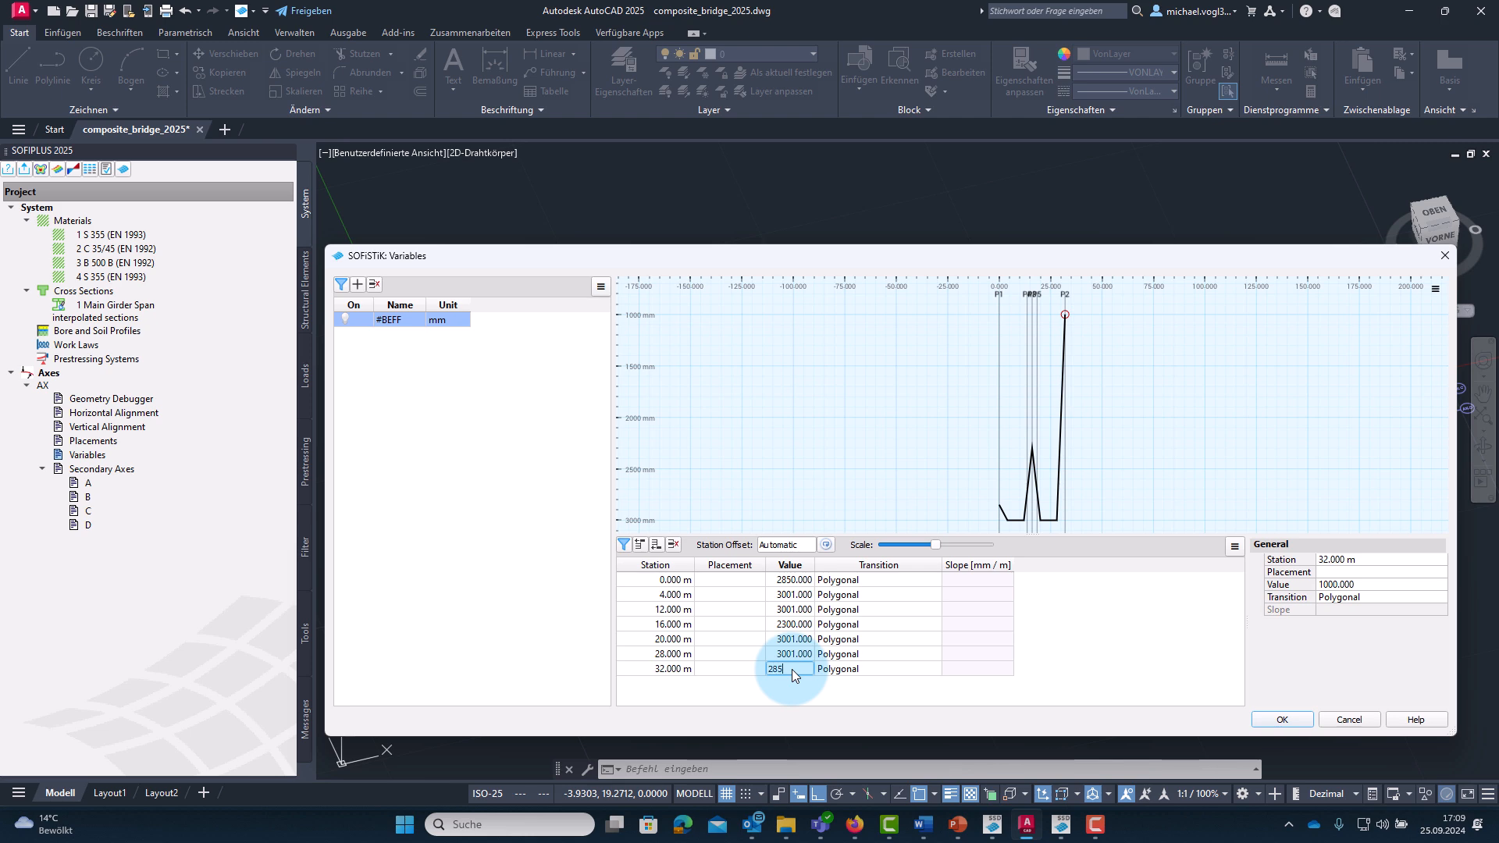
text(0)
click(1072, 687)
click(1285, 717)
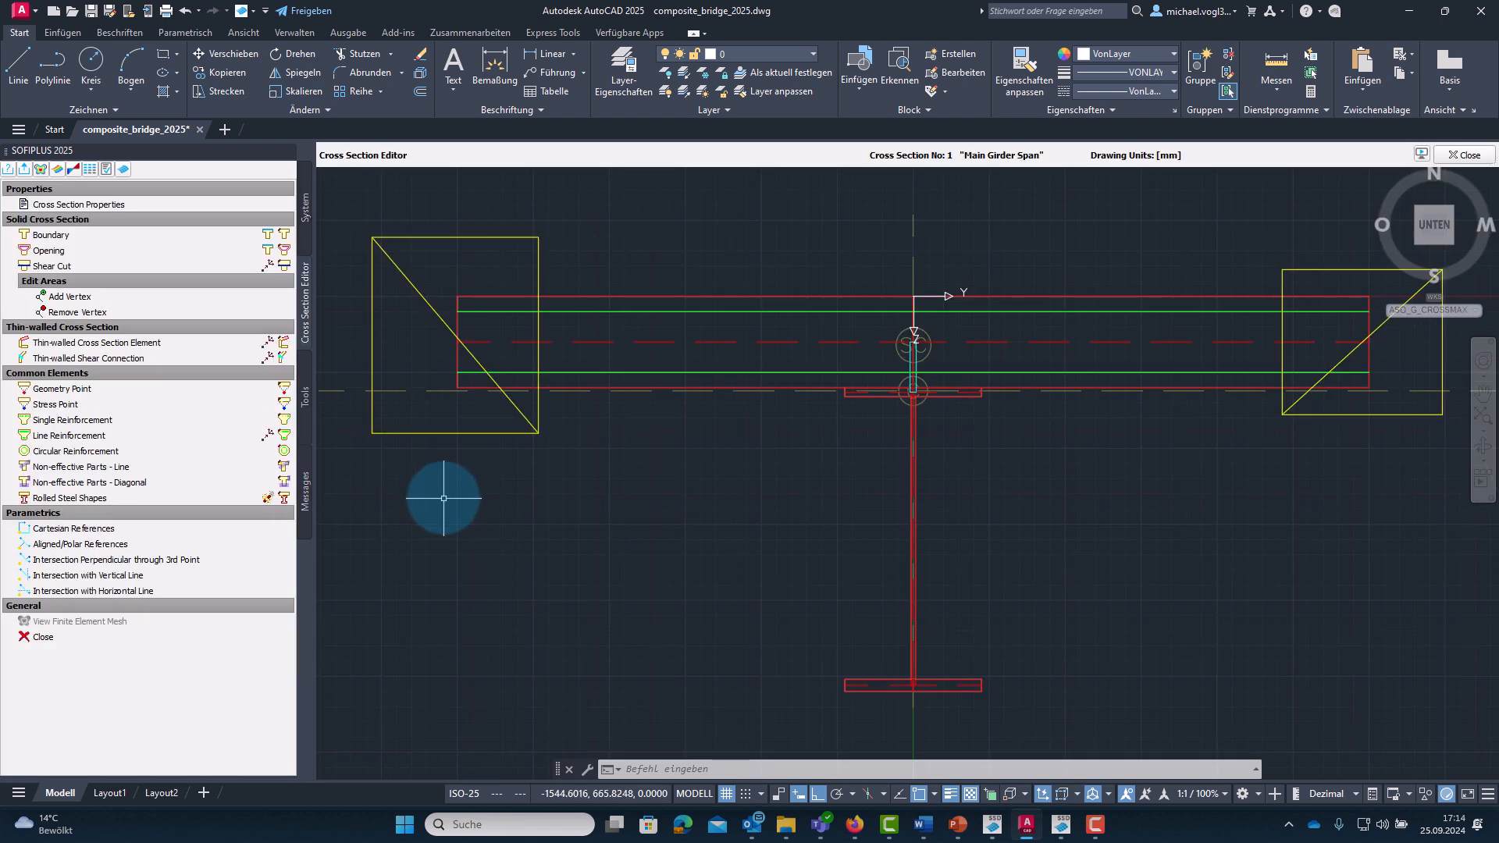
Import the variable #BEFF from axis AX into the section properties of Main Girder Span.
click(78, 205)
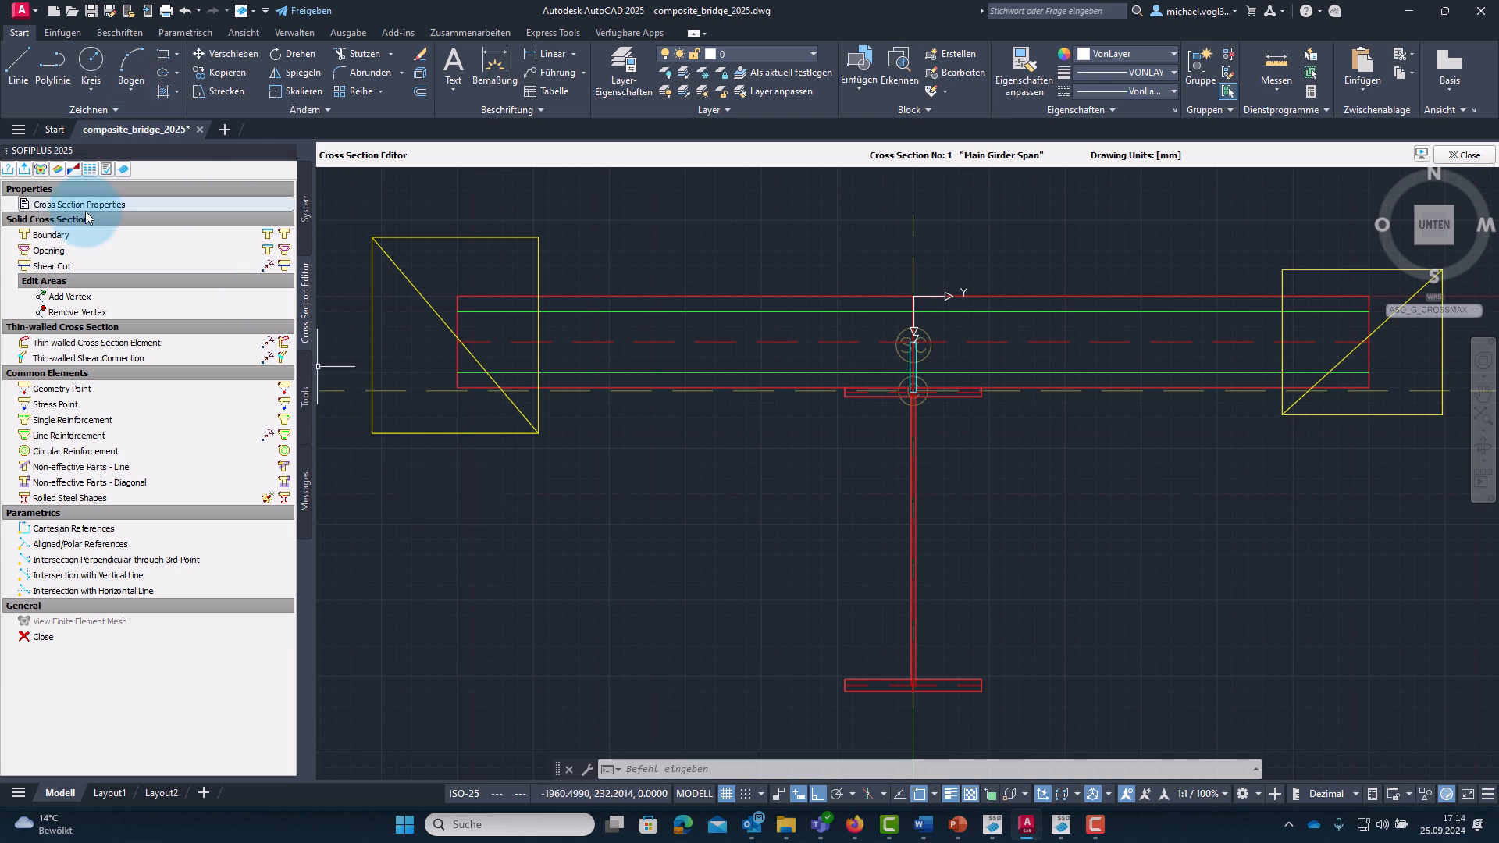
click(980, 256)
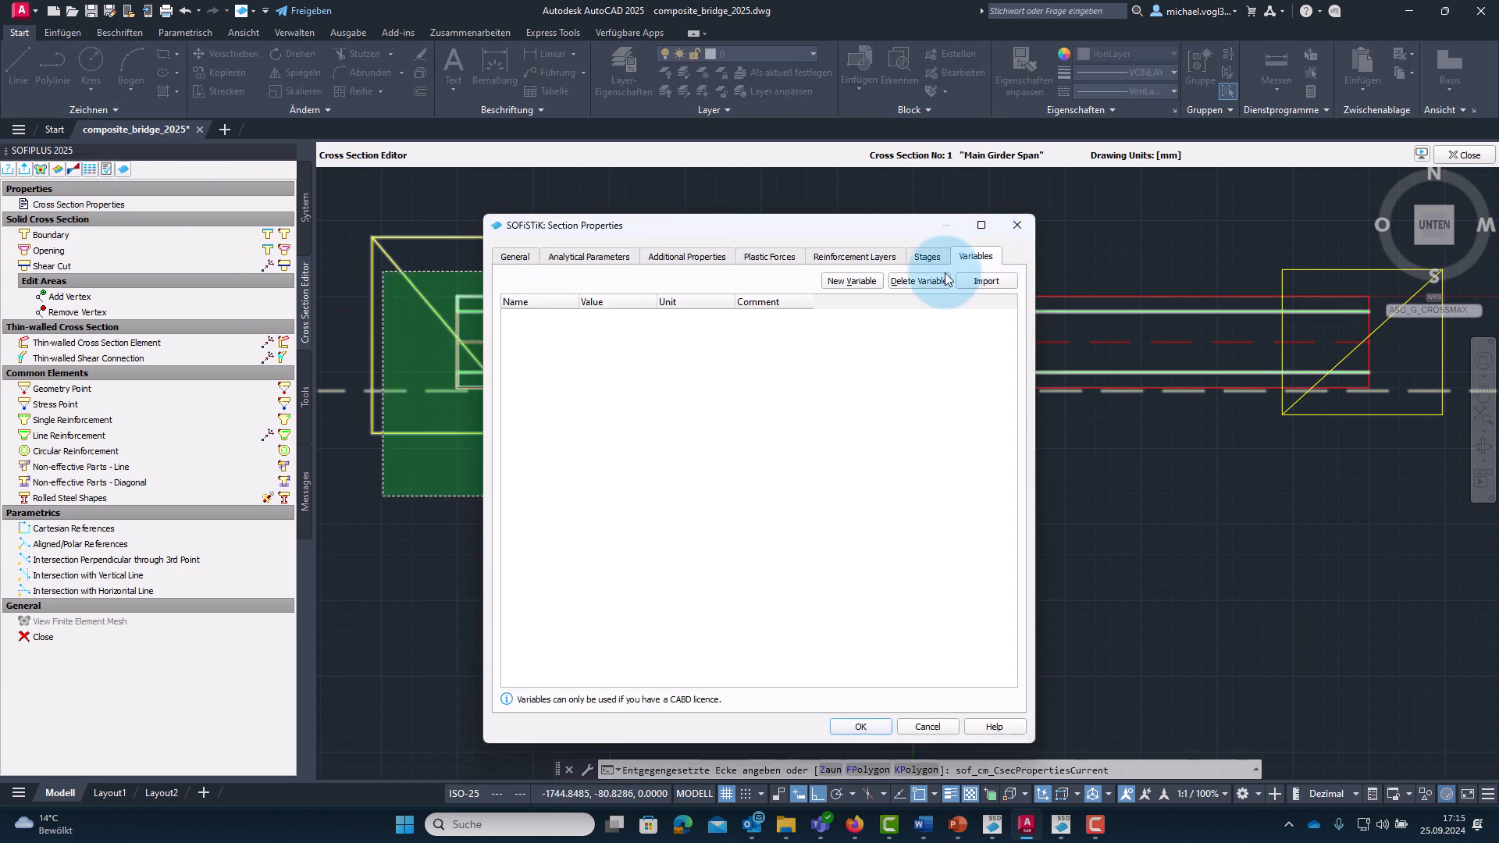
click(995, 282)
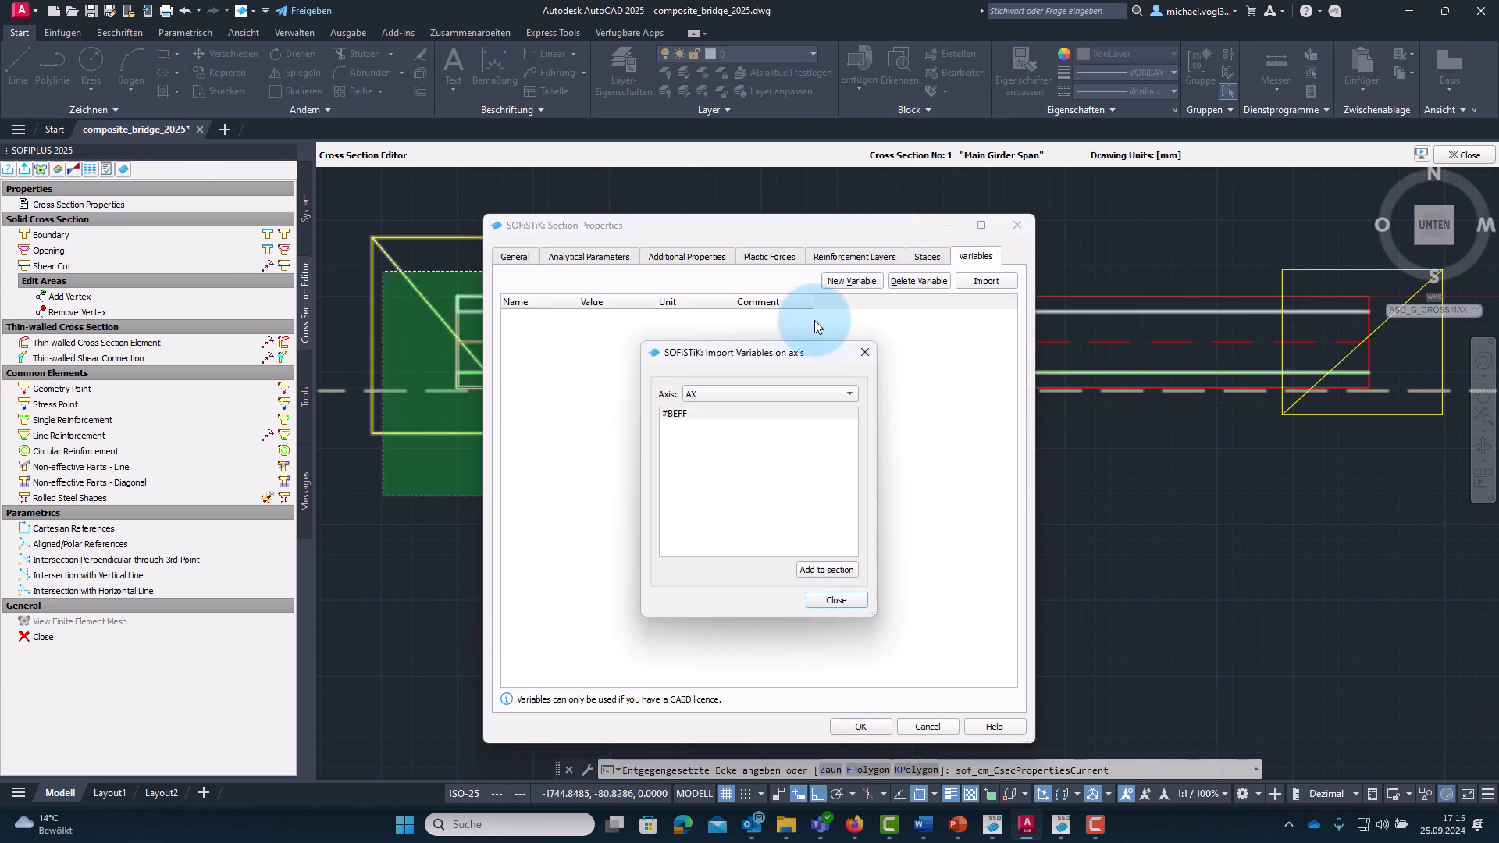
click(701, 414)
click(839, 578)
click(851, 601)
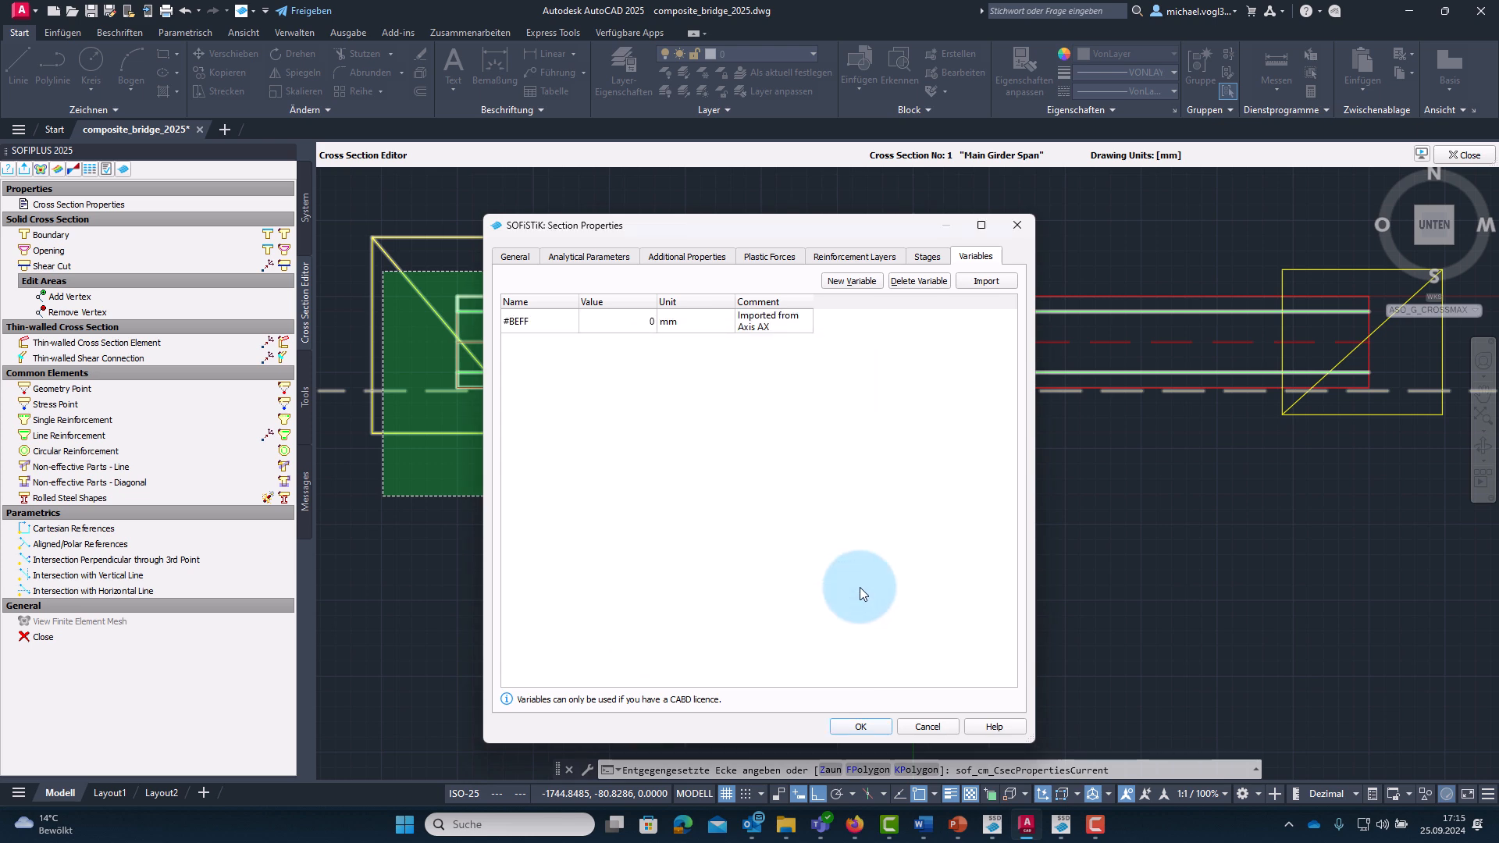
click(860, 727)
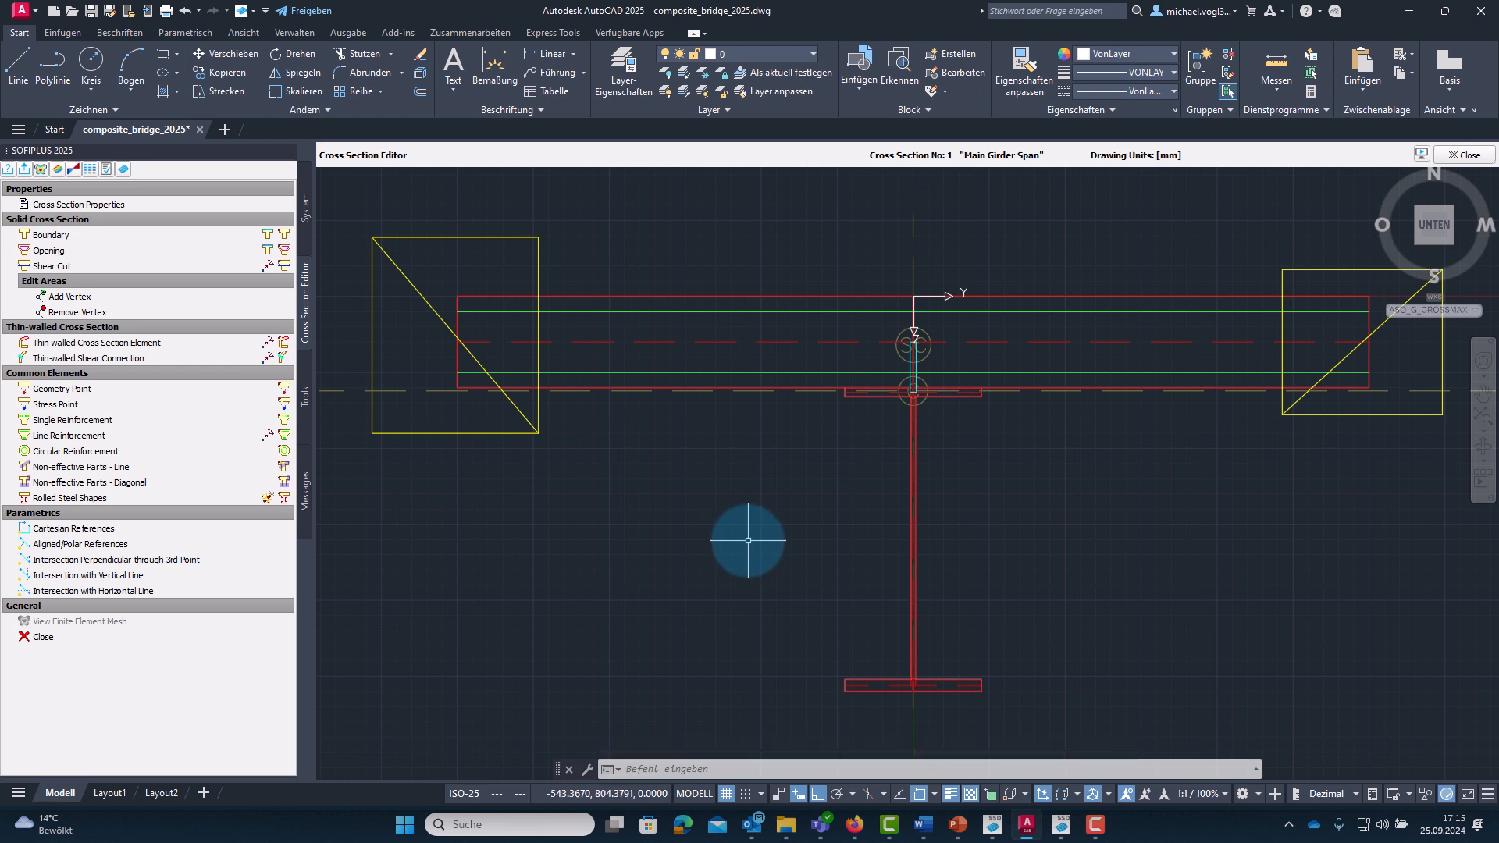
Add Cartesian references from the left non-effective part's lower inner corner to the section origin, generating a geometry point there.
click(110, 530)
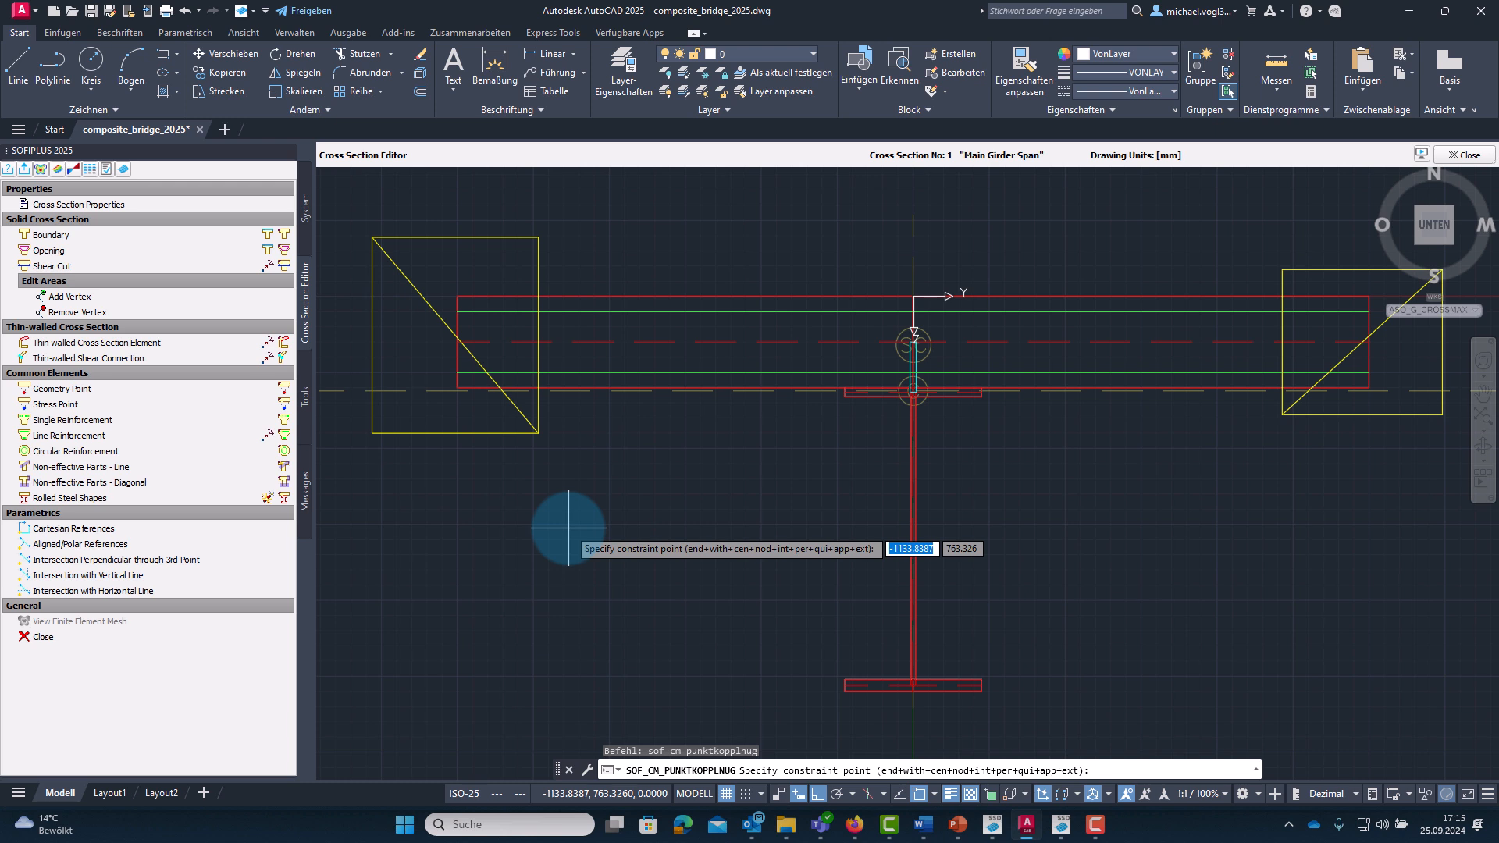
click(539, 432)
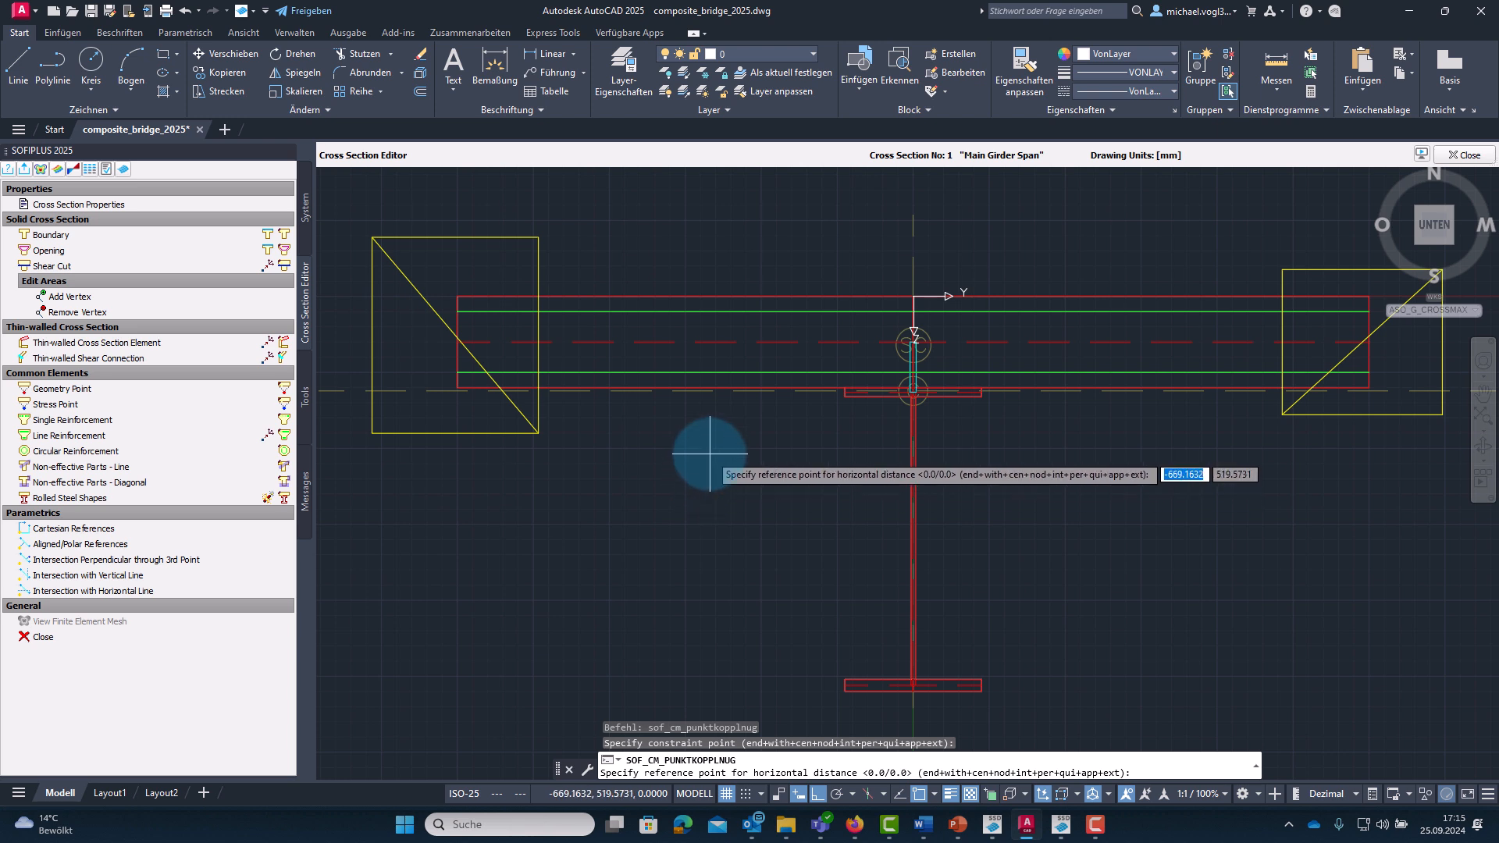
click(913, 297)
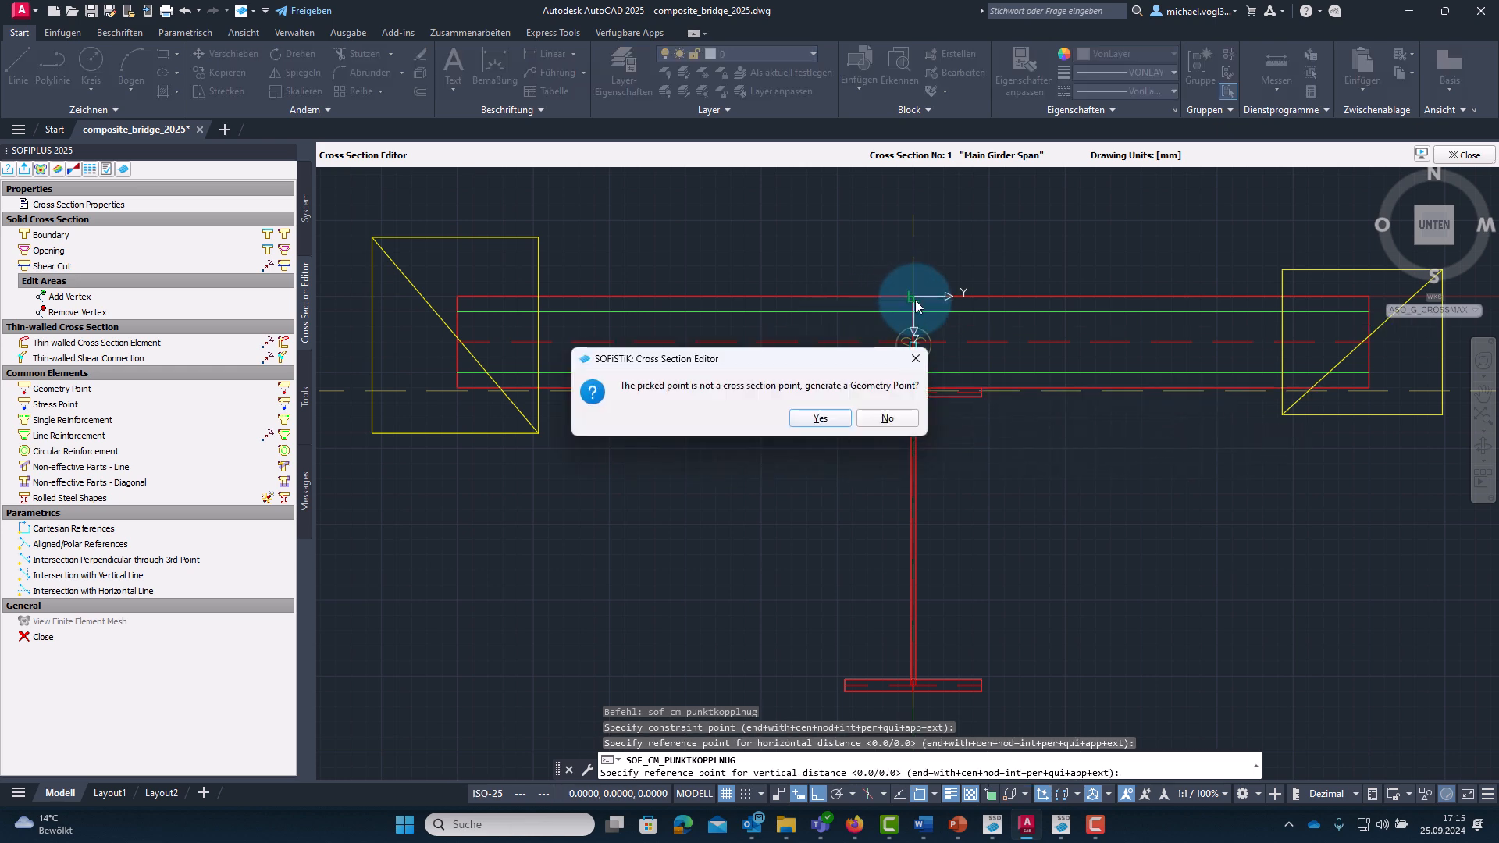
click(837, 423)
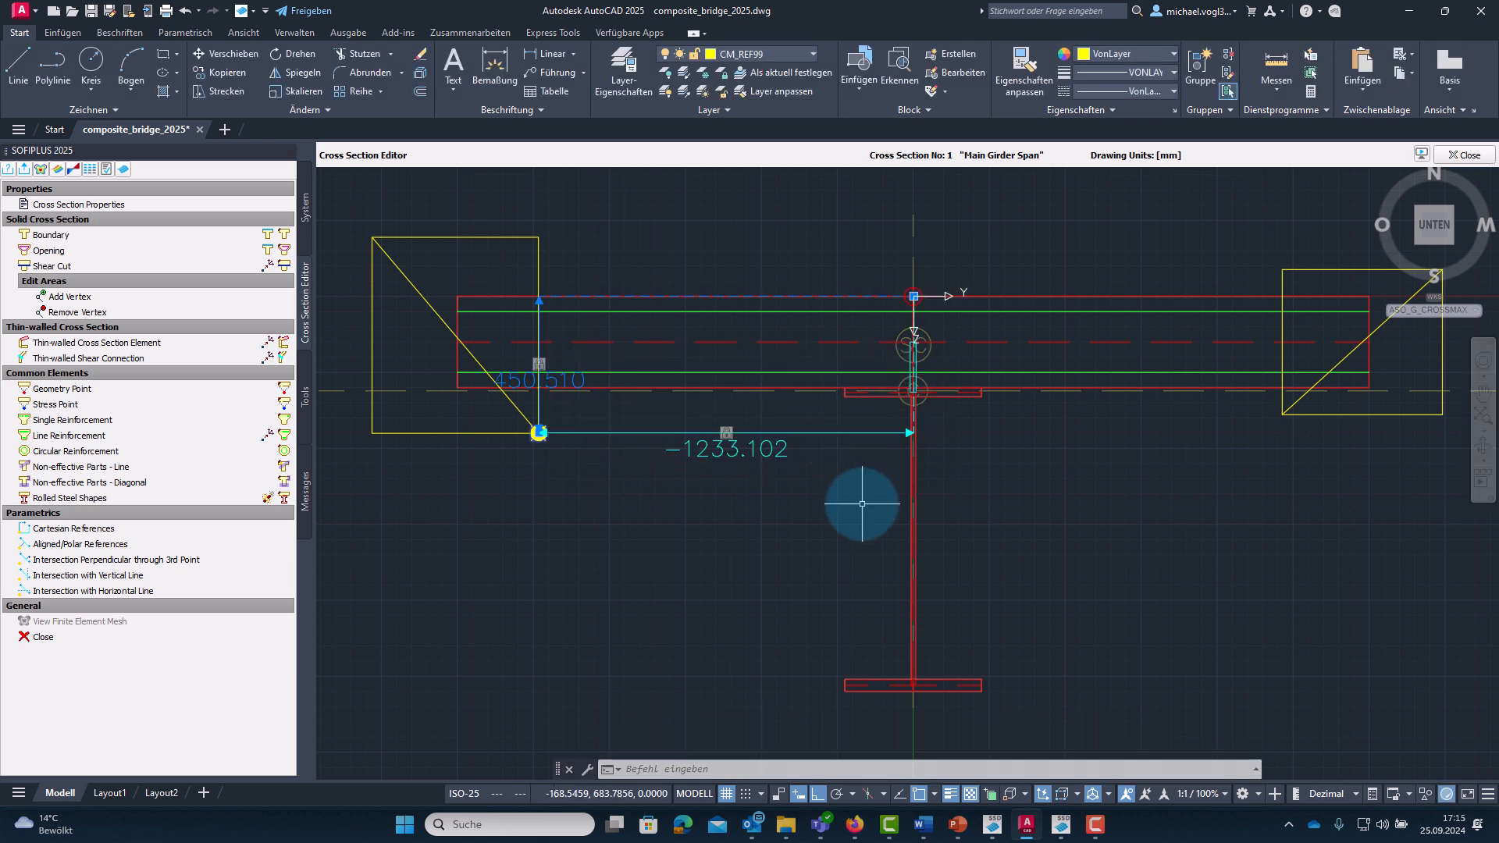
Set the left non-effective part's horizontal reference distance to -#BEFF/2.
click(726, 435)
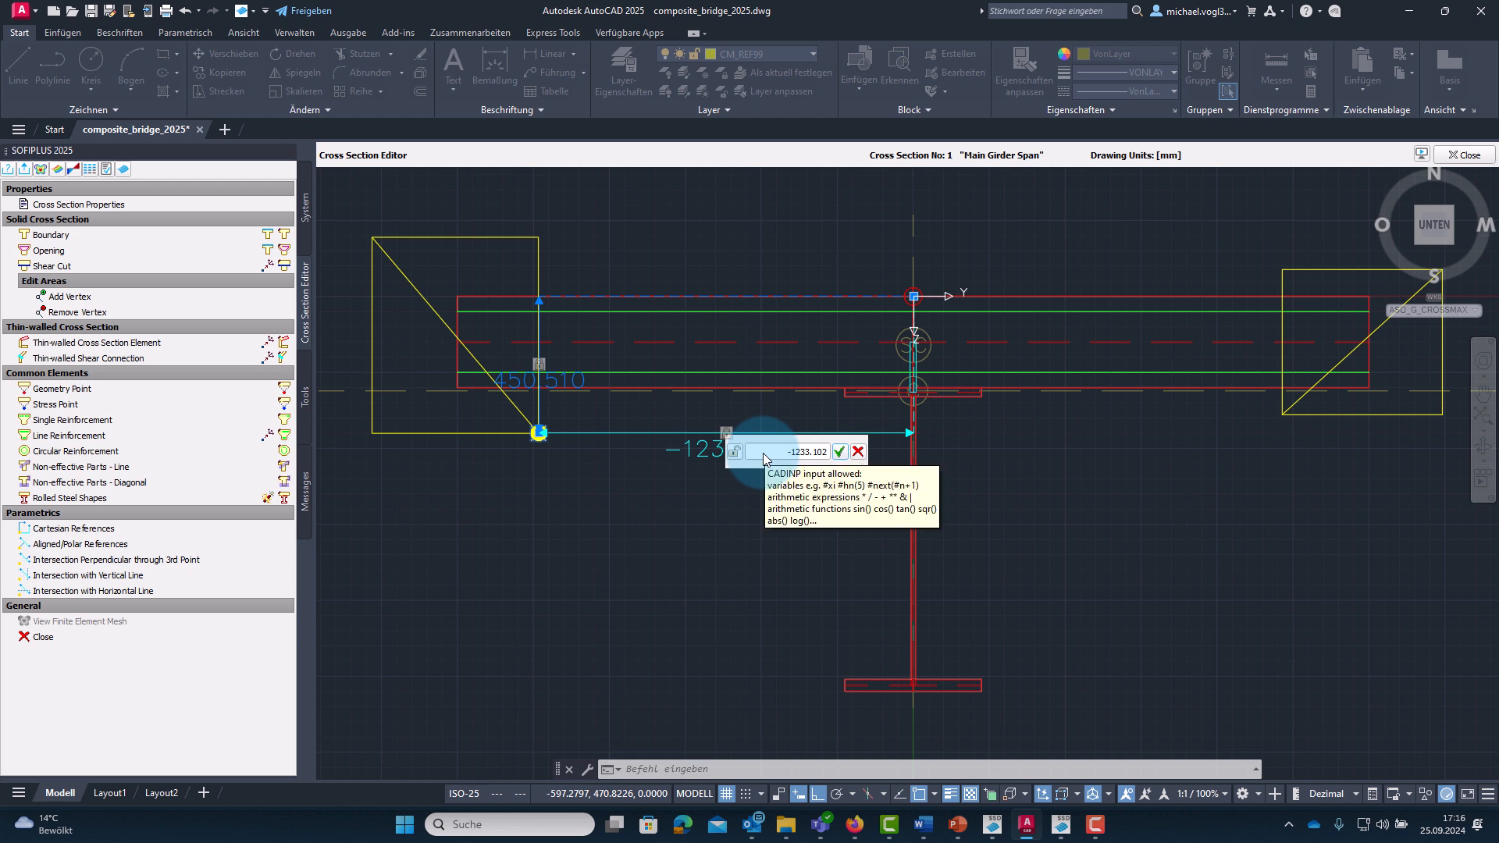
drag(764, 454, 831, 455)
text(-#BEF)
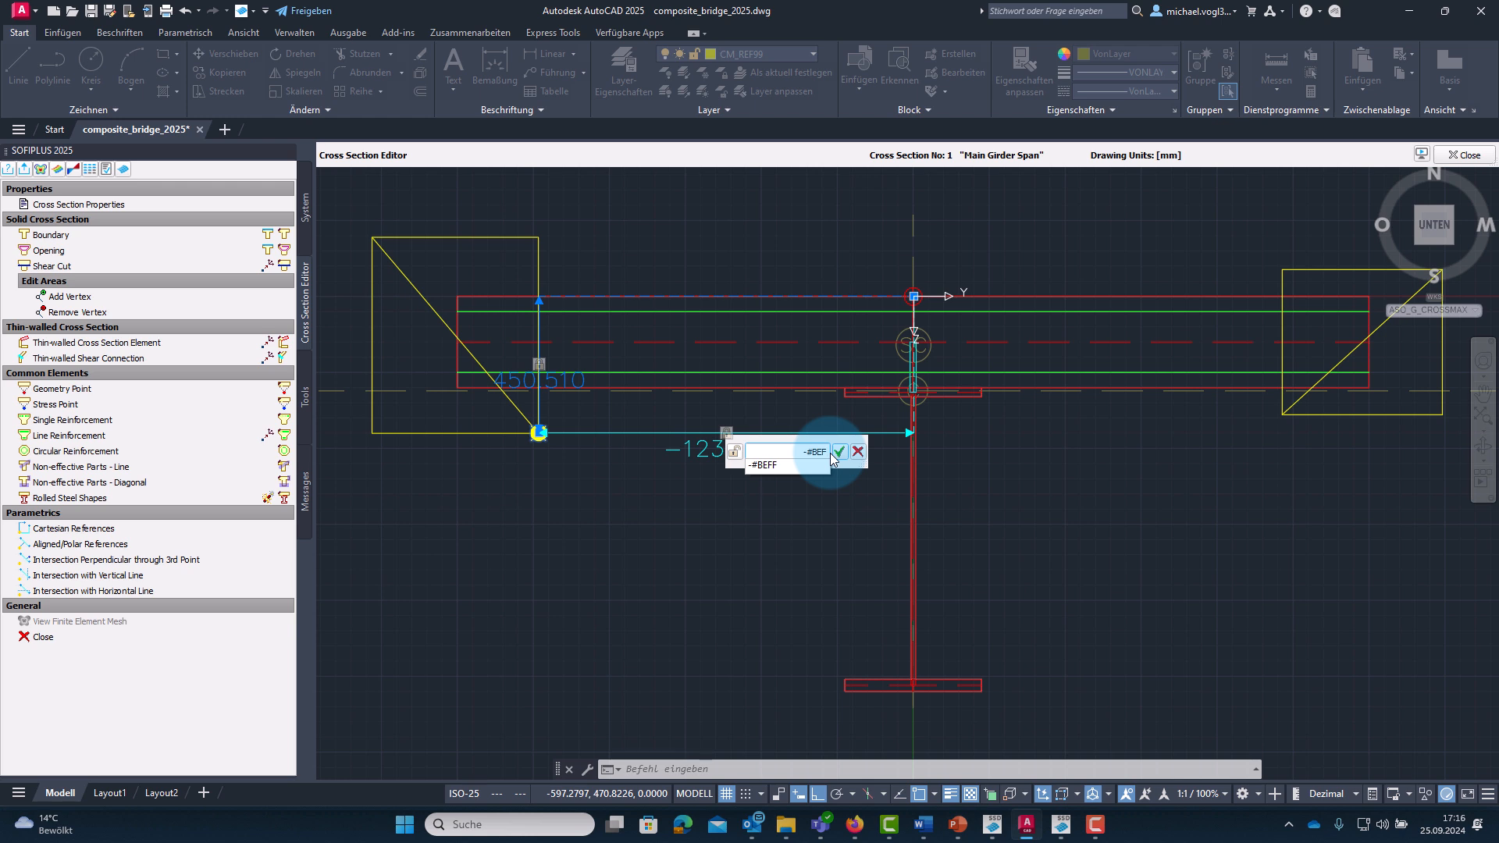
text(/2)
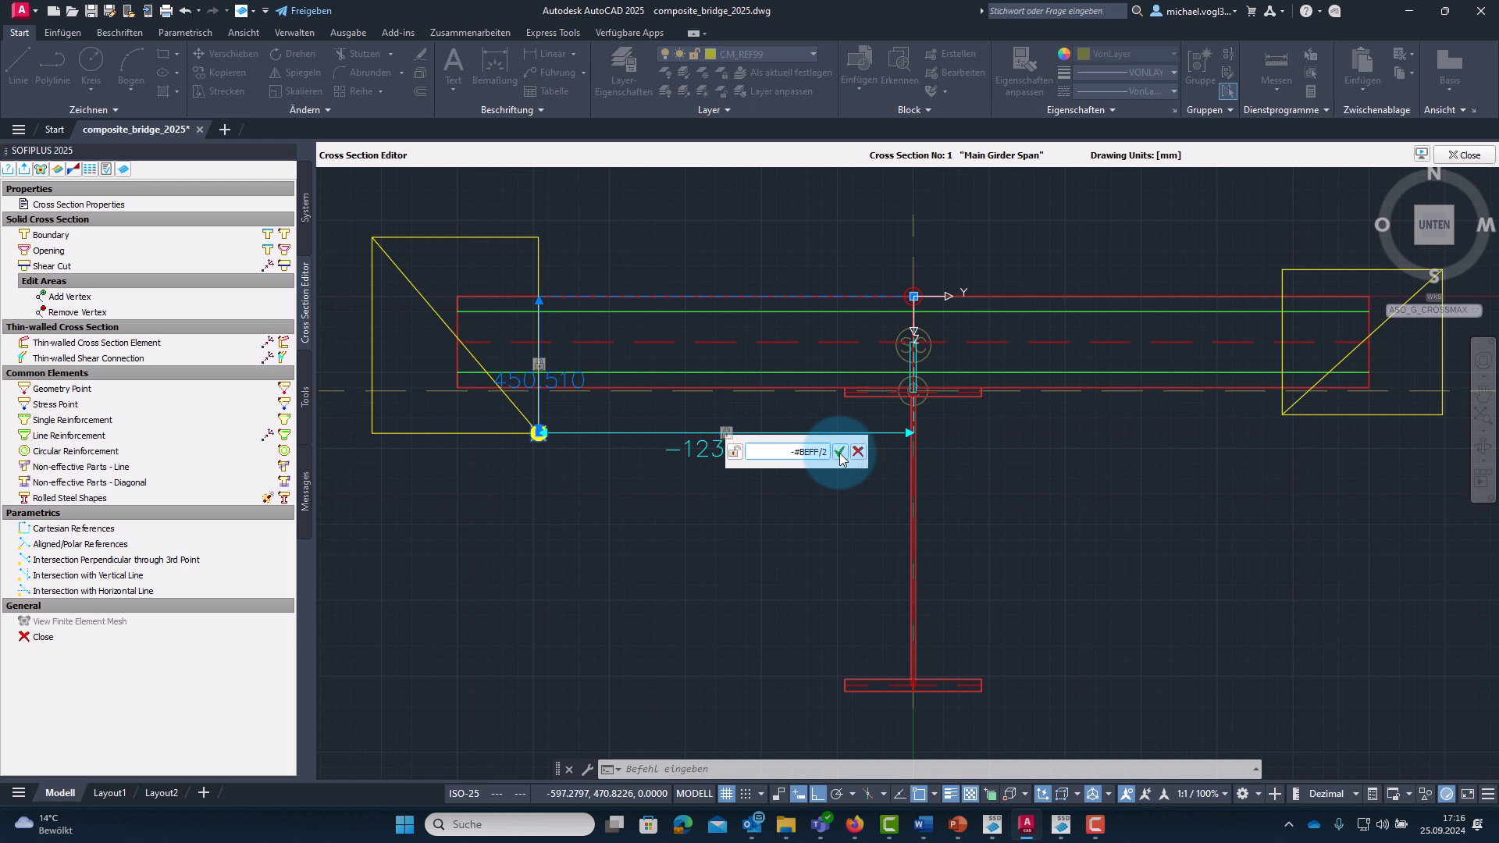
click(839, 452)
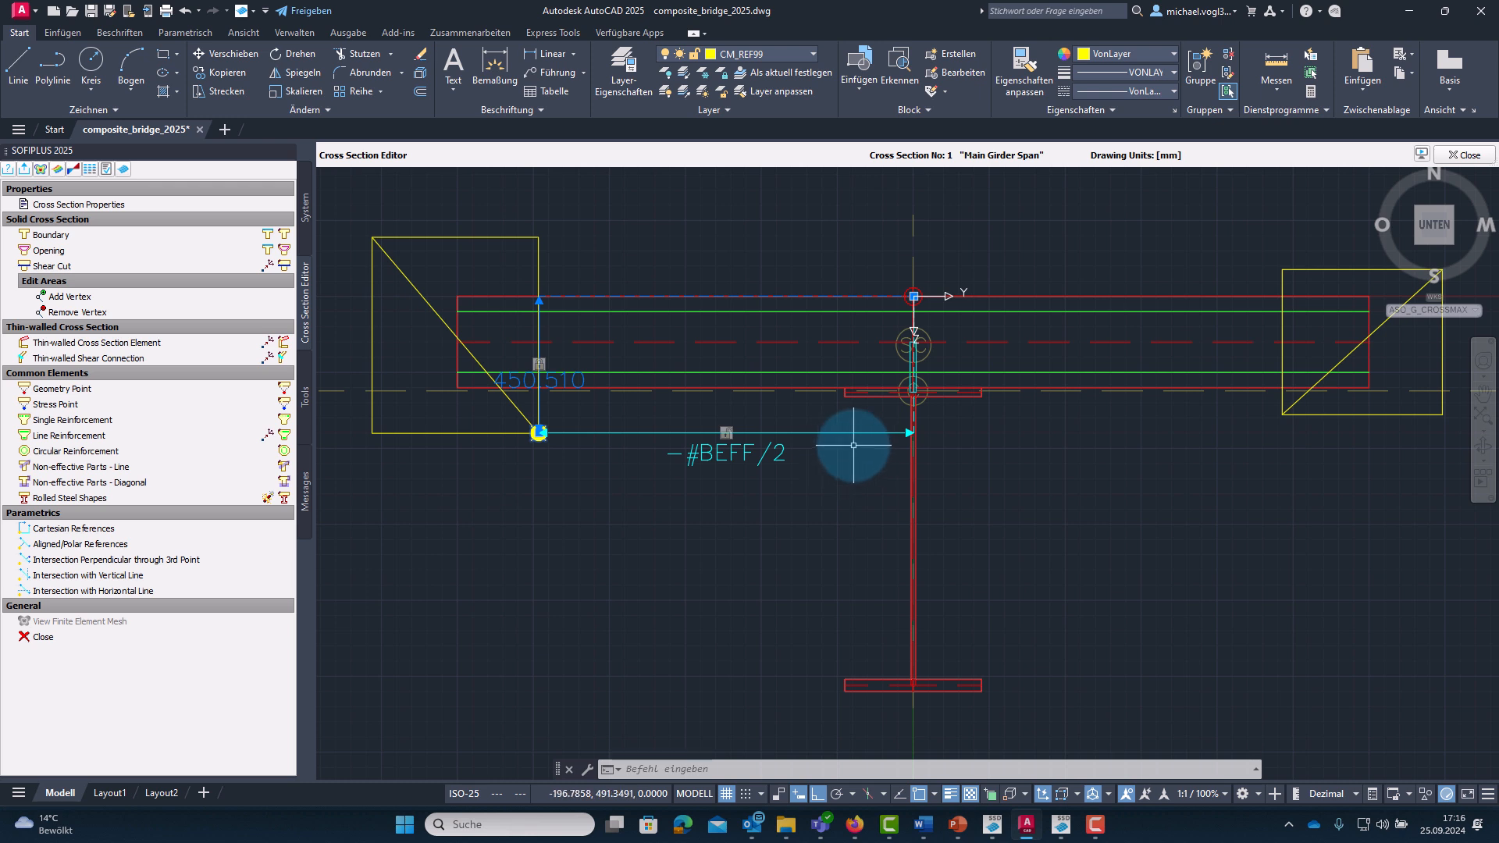
Add Cartesian references from the right non-effective part's lower inner corner to the section origin.
click(111, 527)
click(1283, 416)
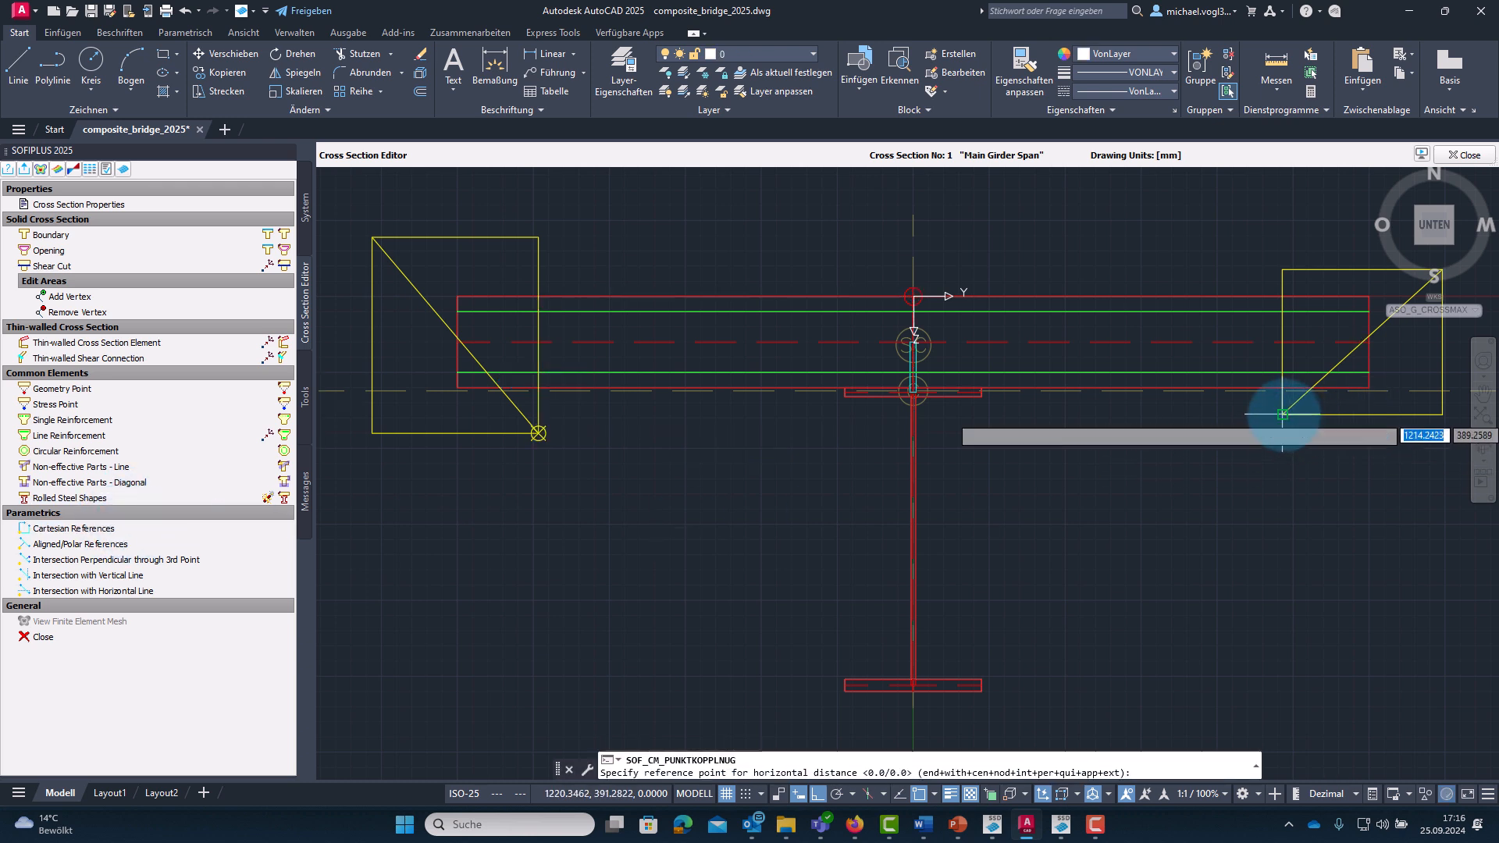
click(938, 295)
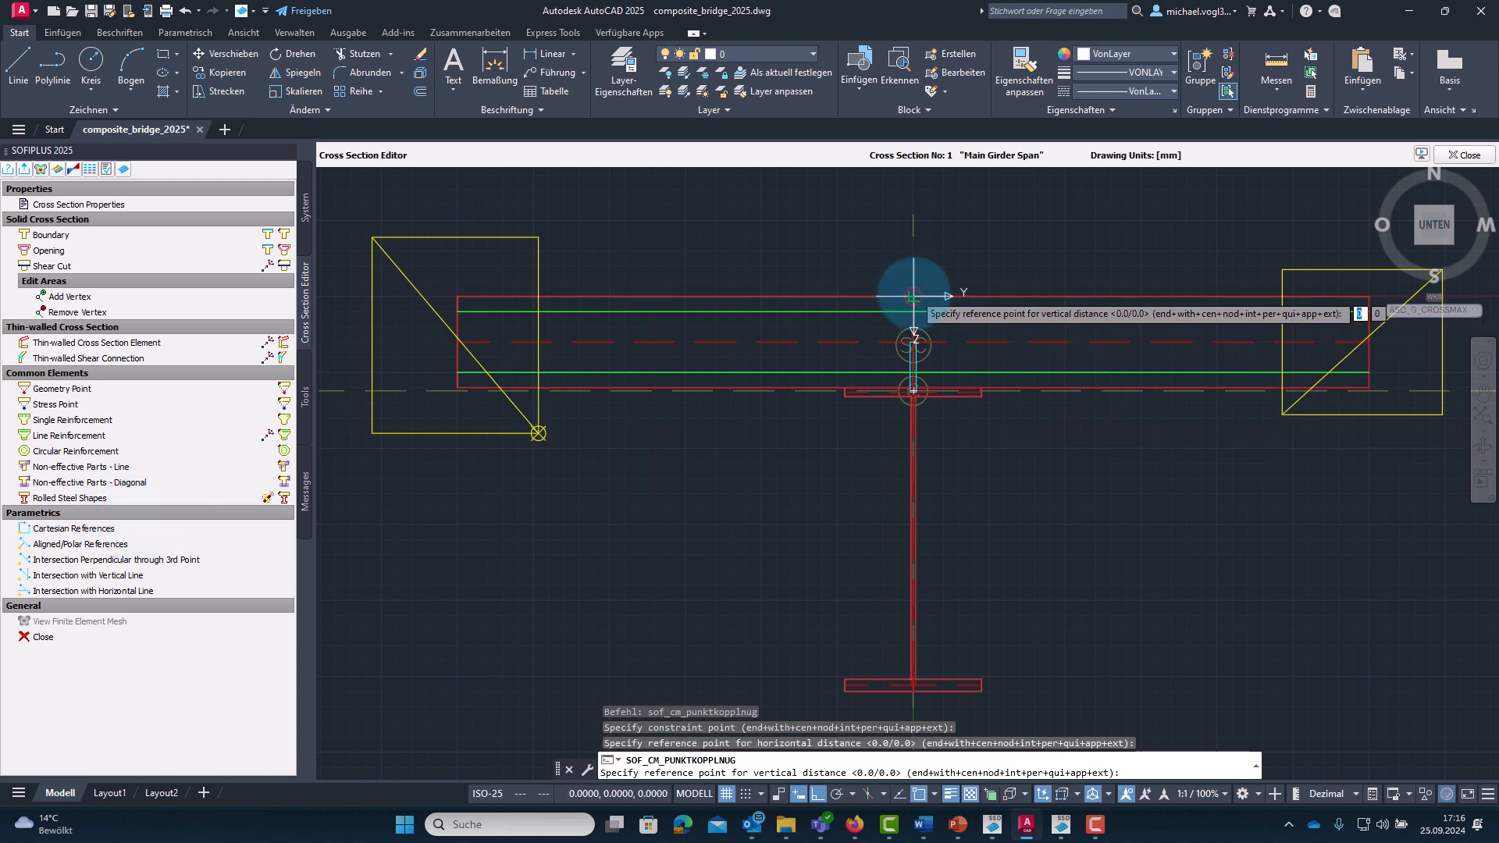
click(937, 296)
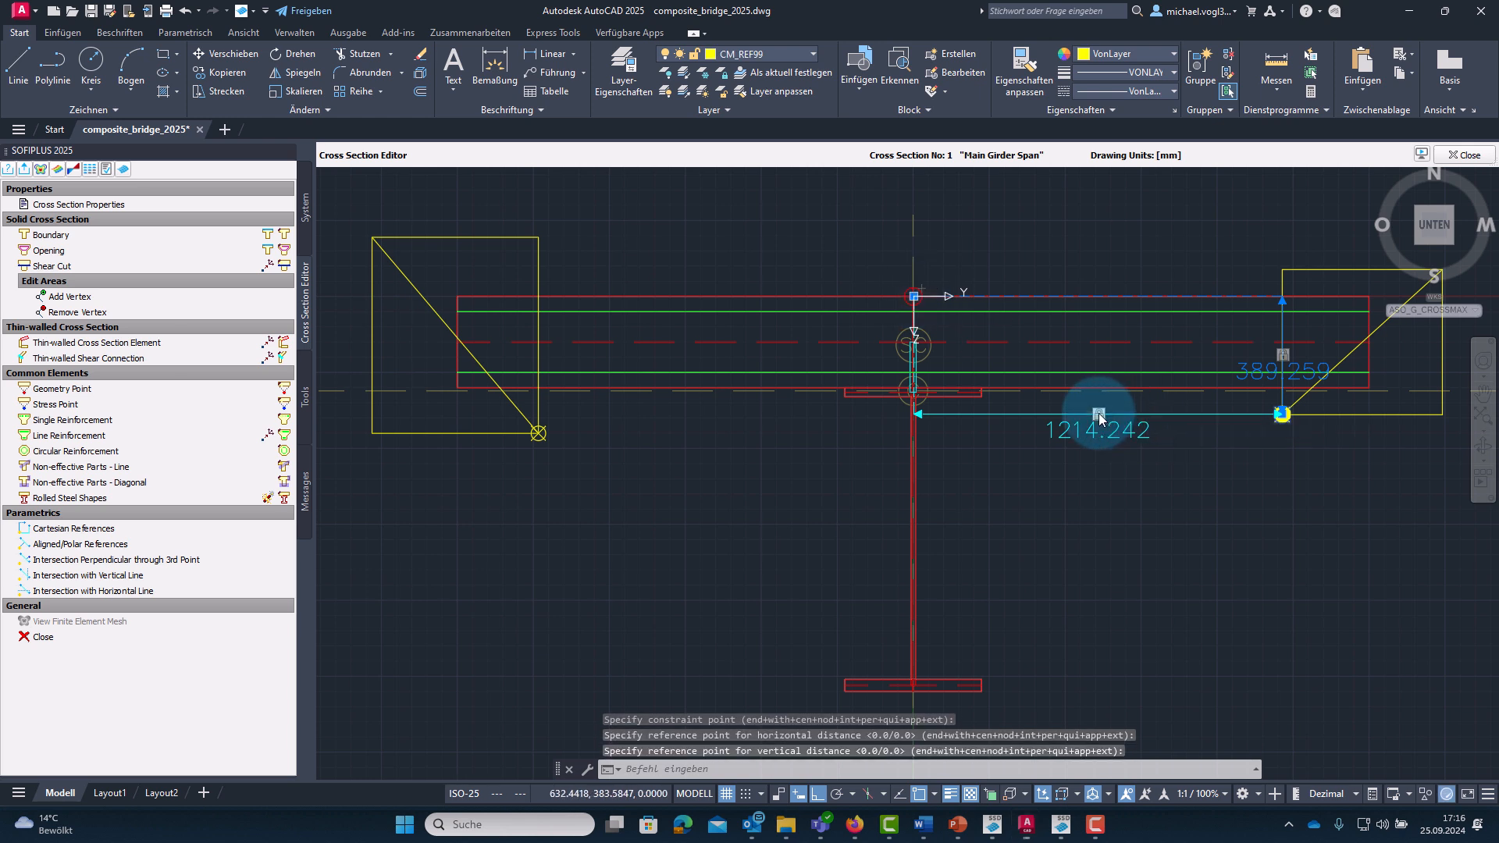
Set the right non-effective part's horizontal reference distance to #BEFF/2.
double_click(1126, 429)
double_click(1156, 429)
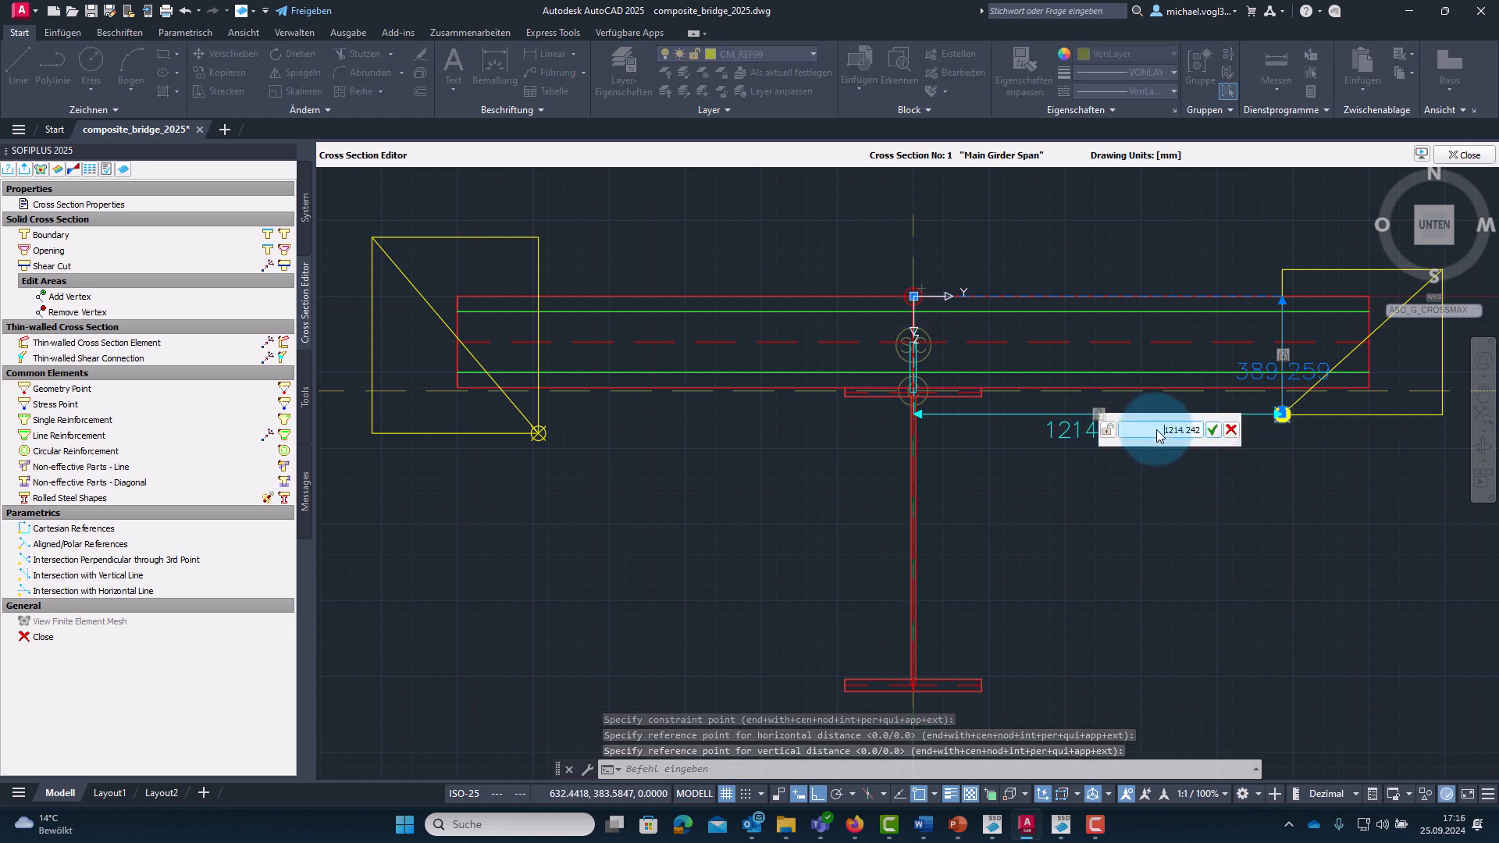
text(#)
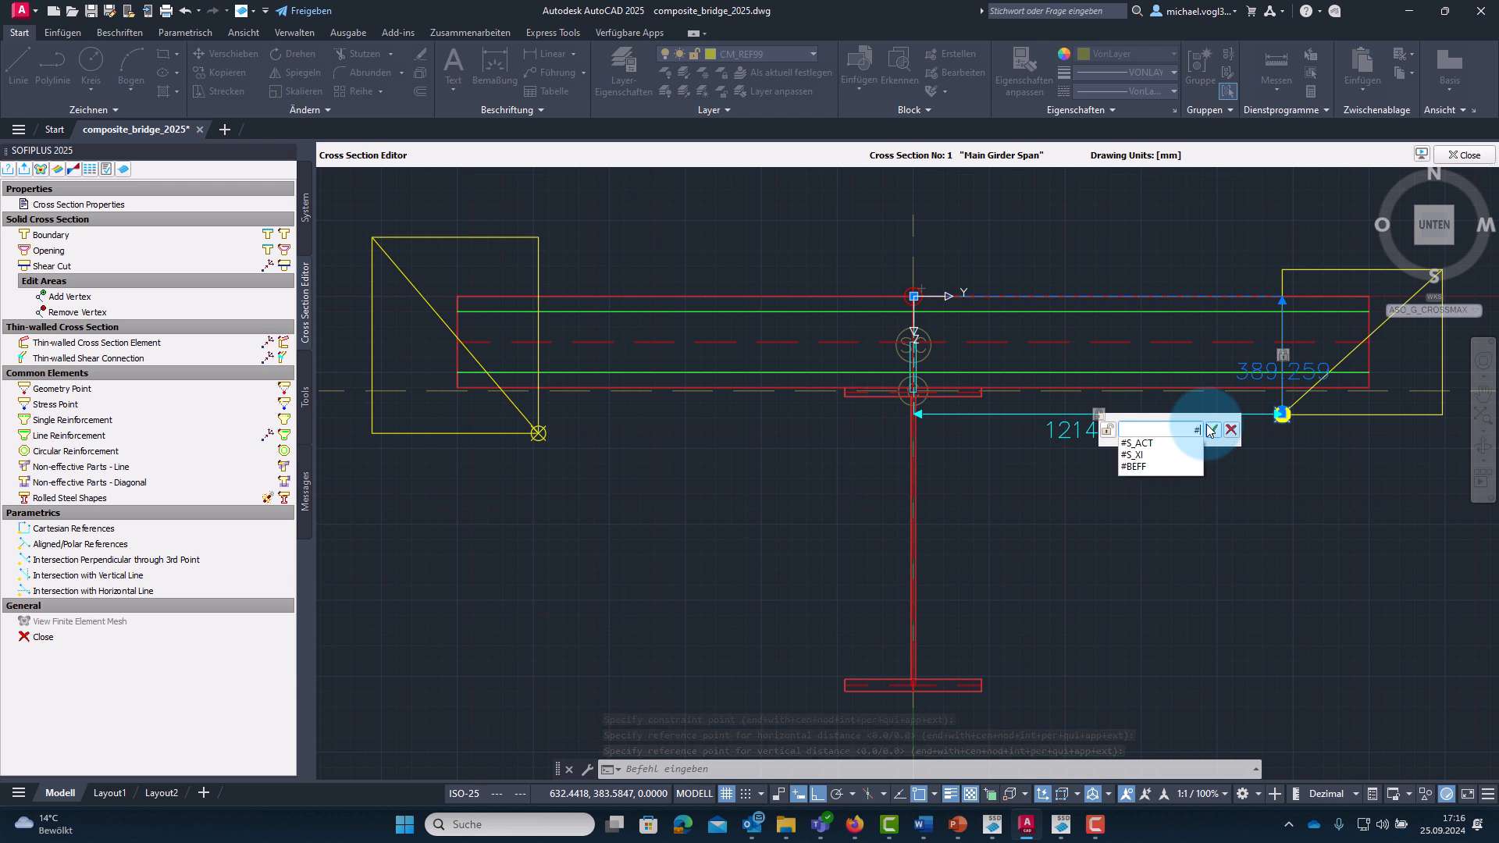
text(BEFF)
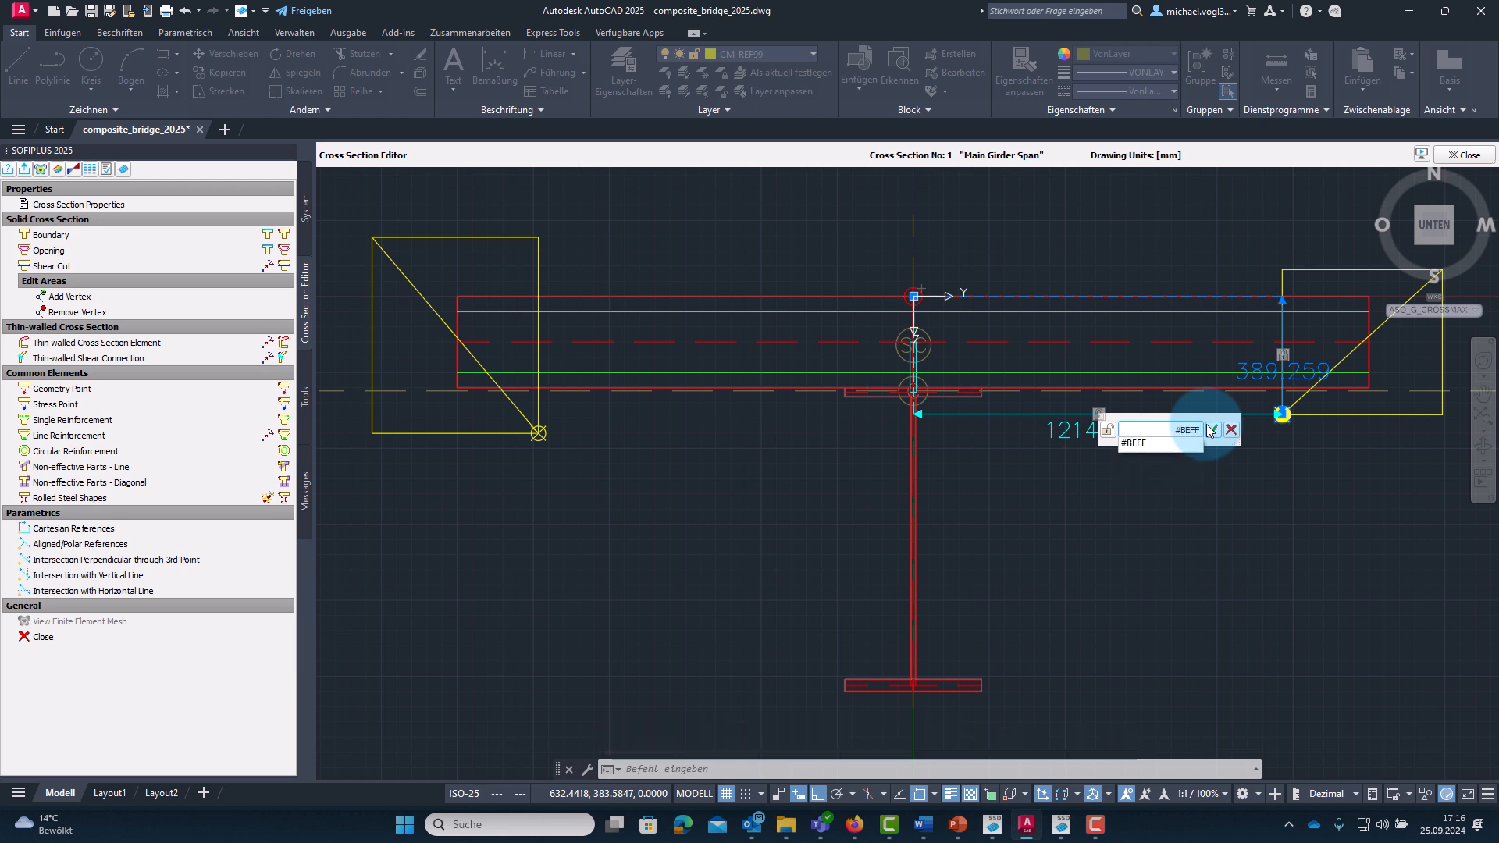
text(/2)
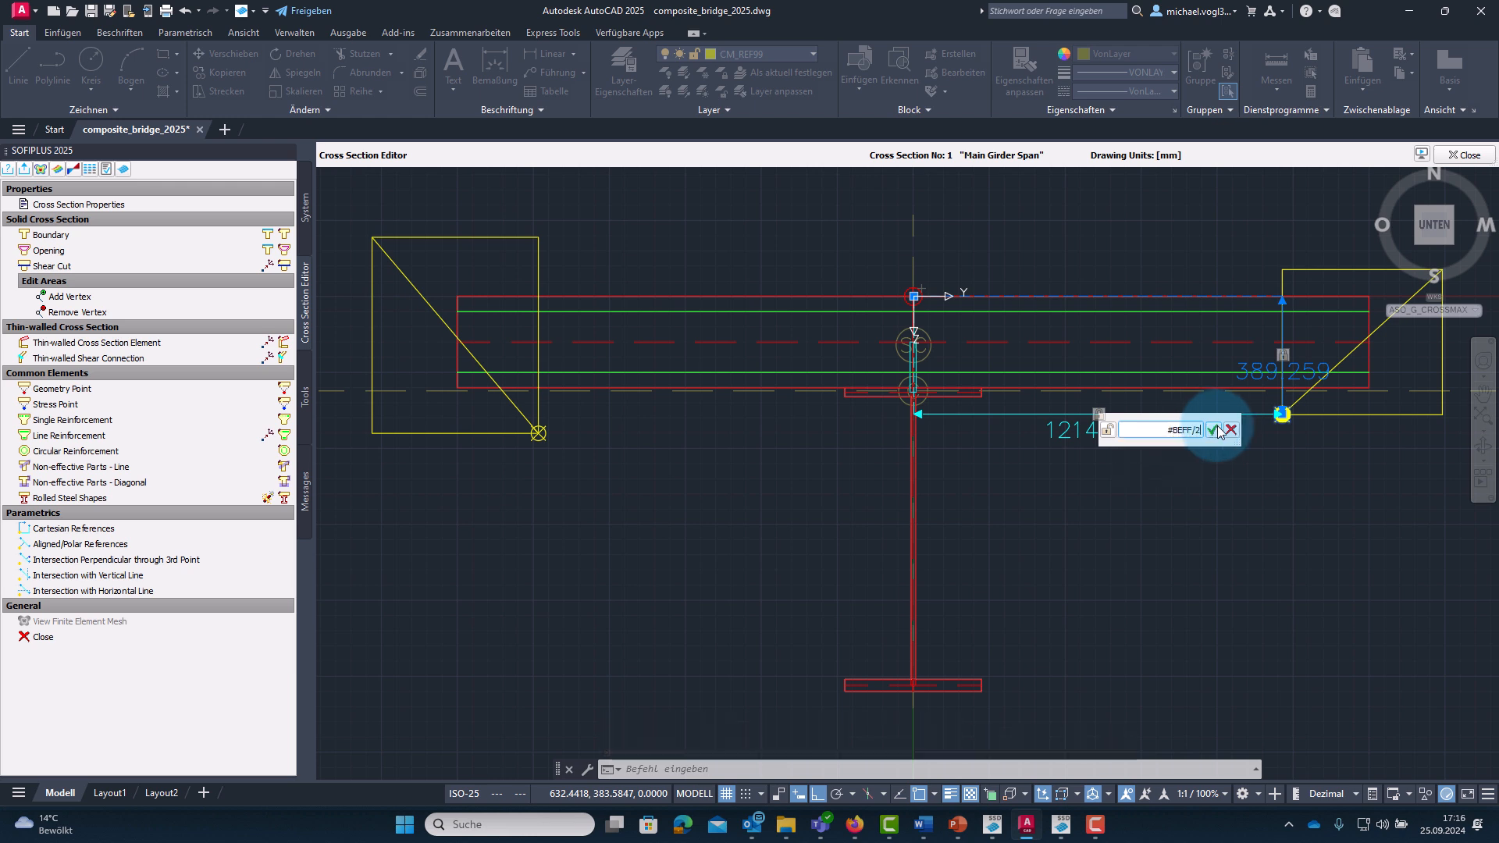
click(1210, 430)
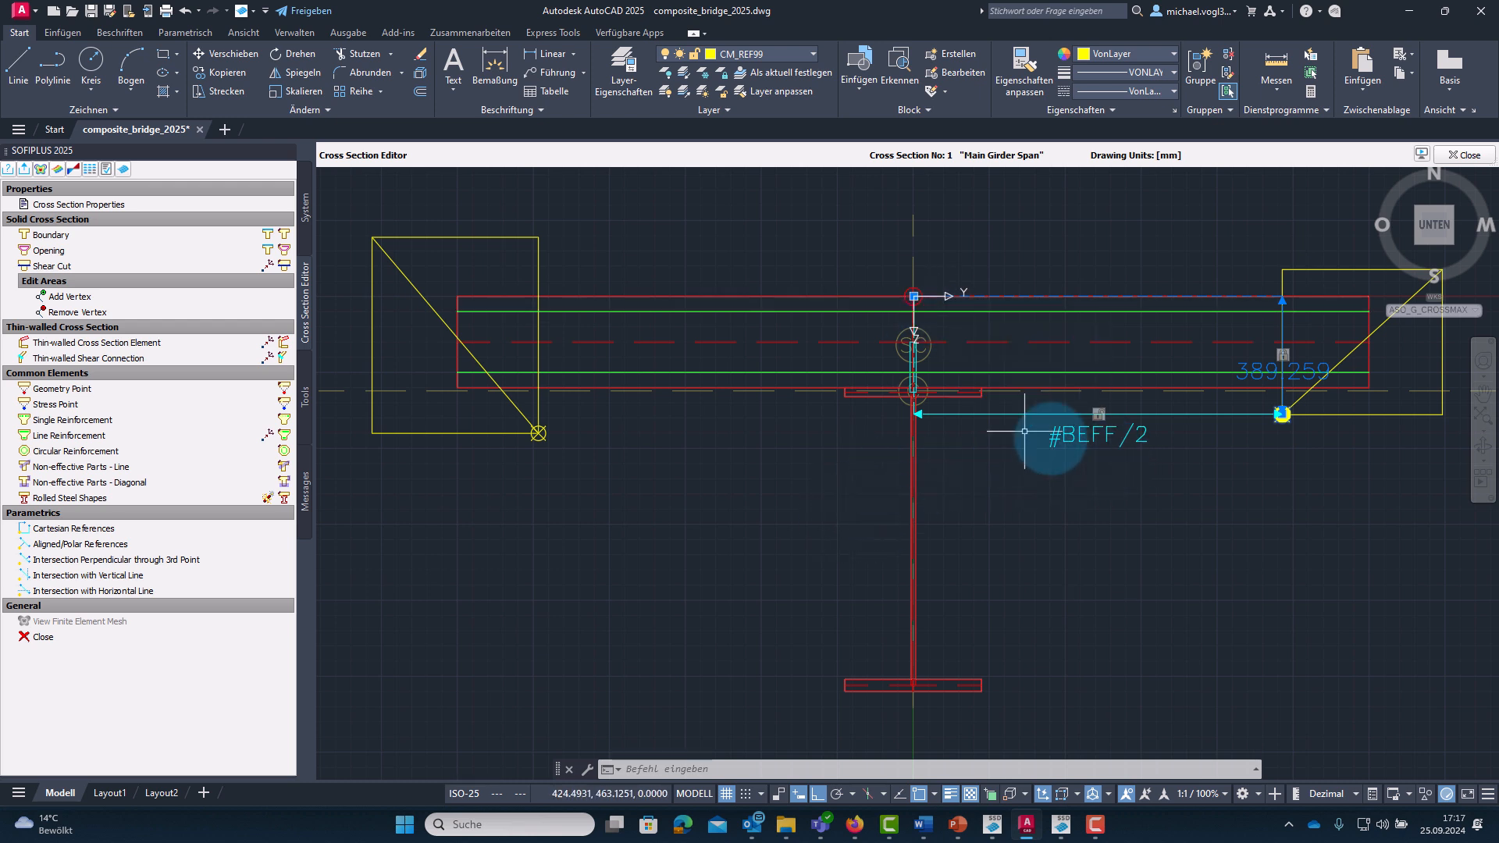
click(537, 431)
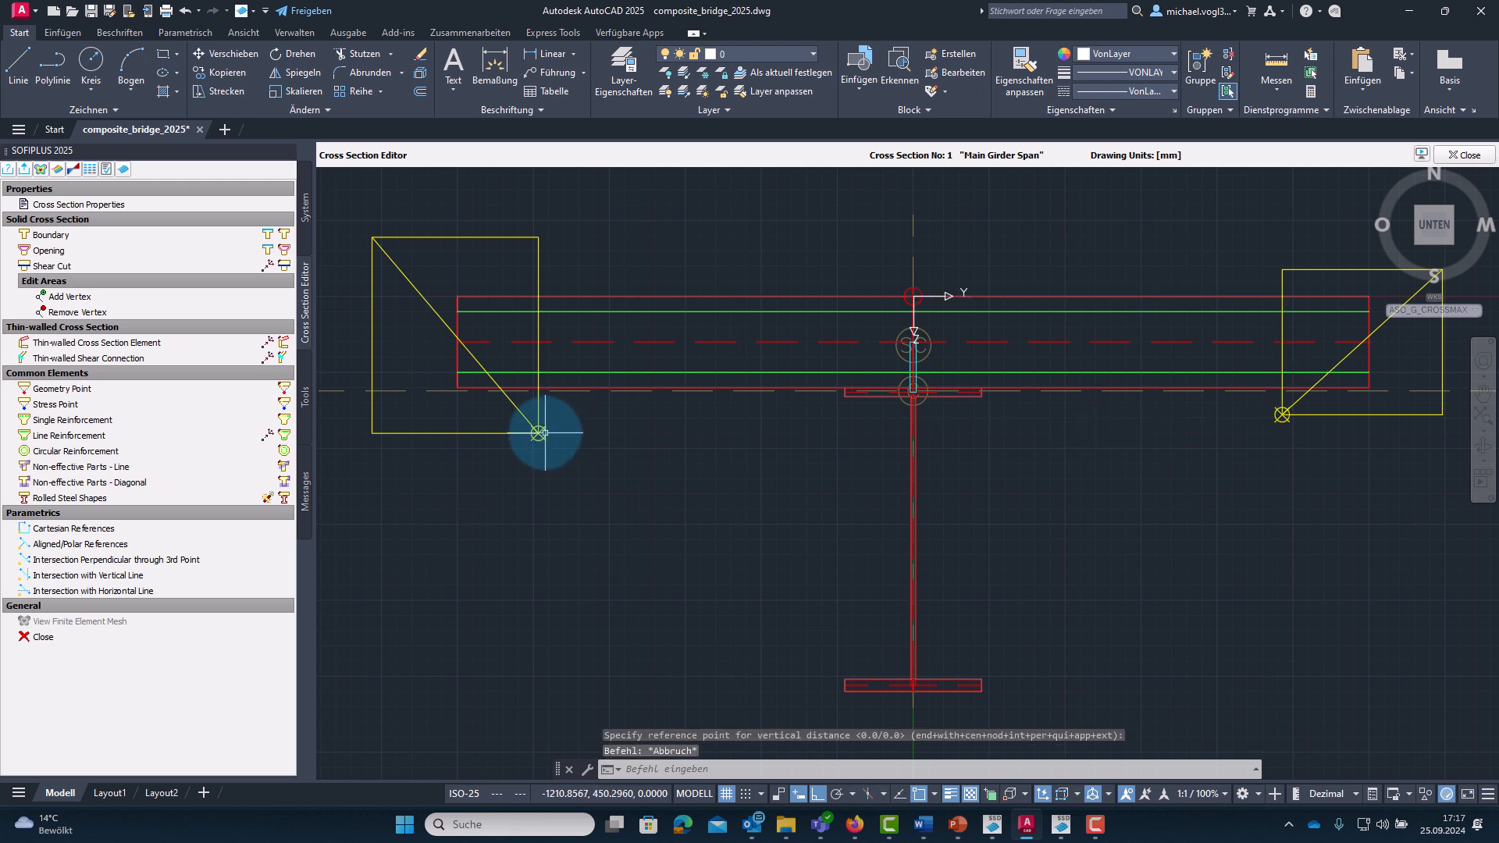
key(Escape)
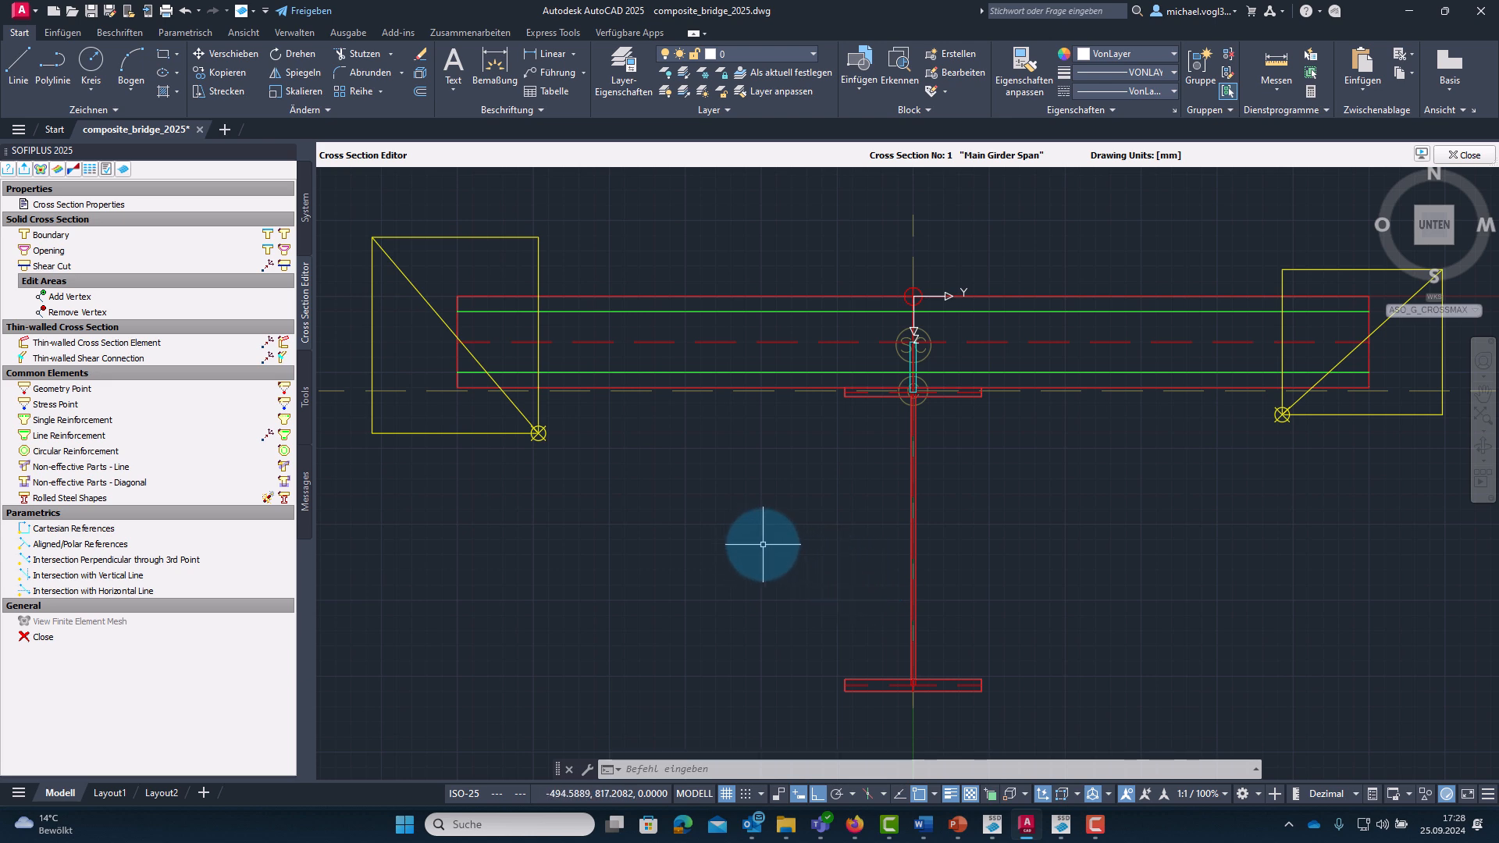
Place a stress point named WEBT at the web's upper end, on the underside of the top flange.
click(113, 403)
click(466, 191)
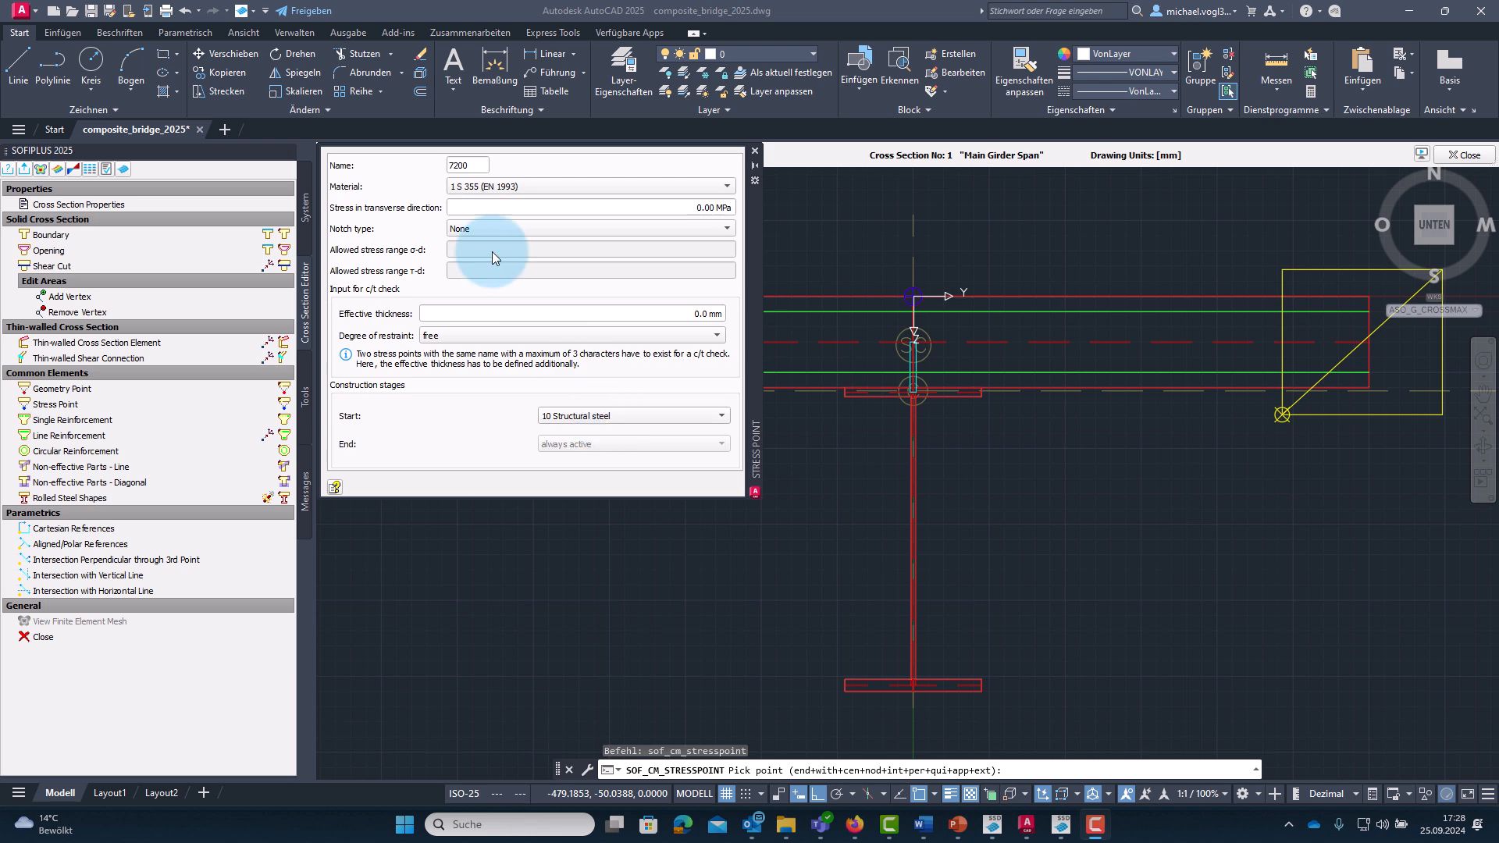
double_click(472, 165)
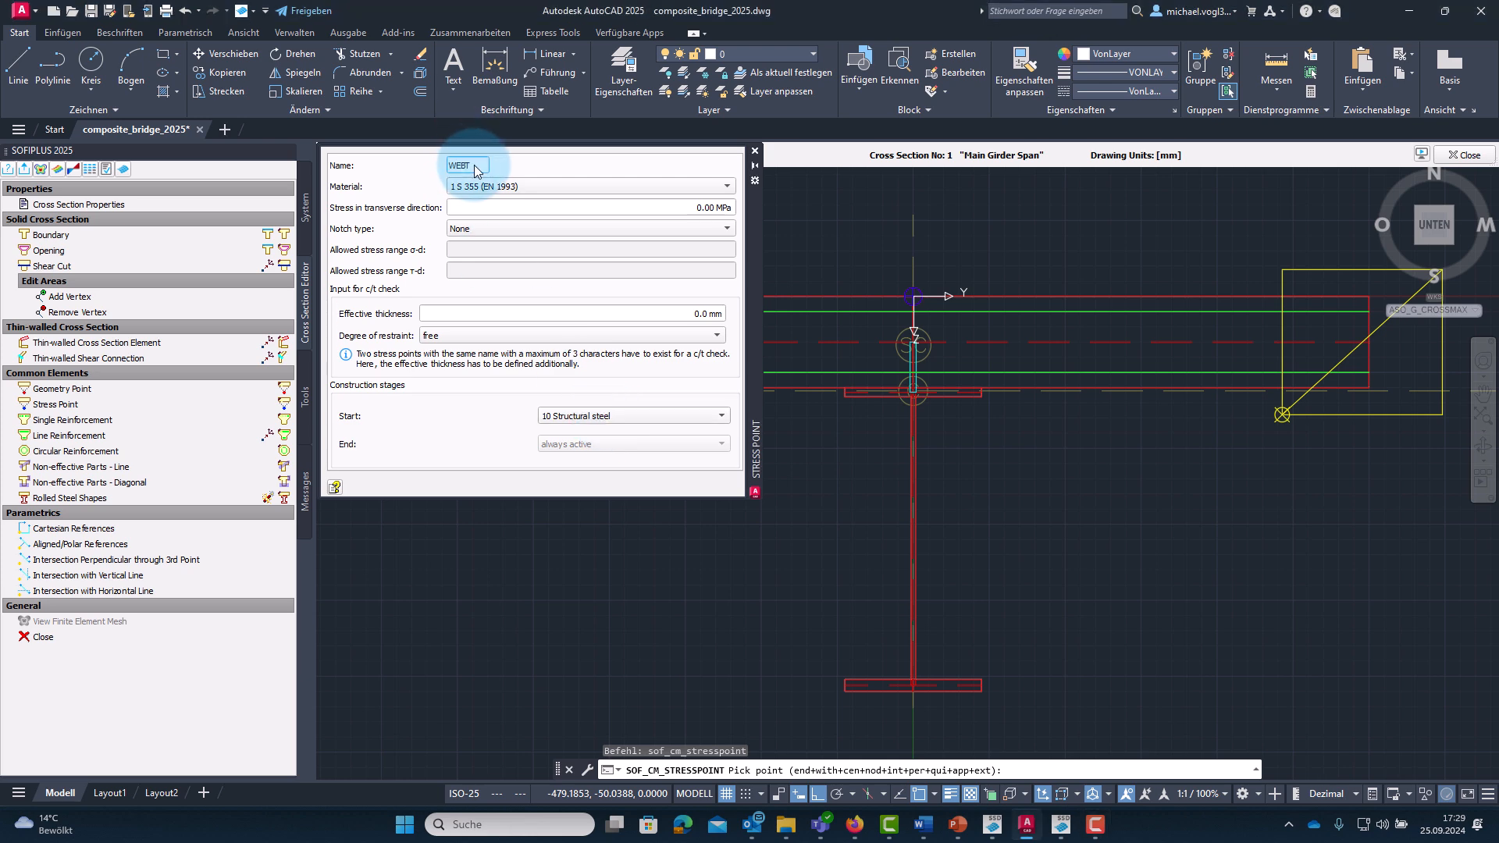
text(WEBT)
scroll(960, 385, up, 5)
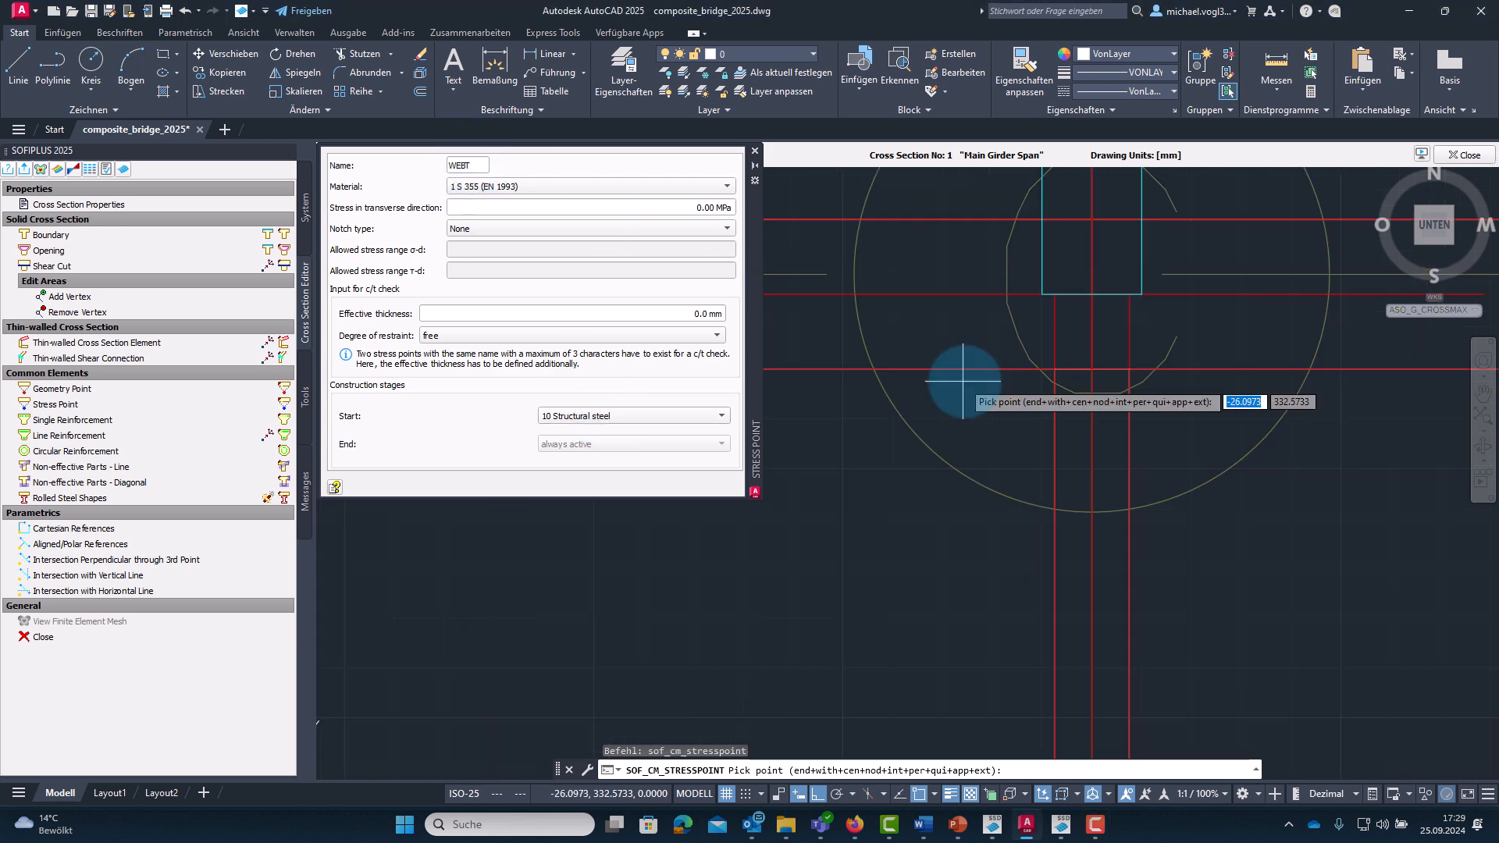
click(1093, 369)
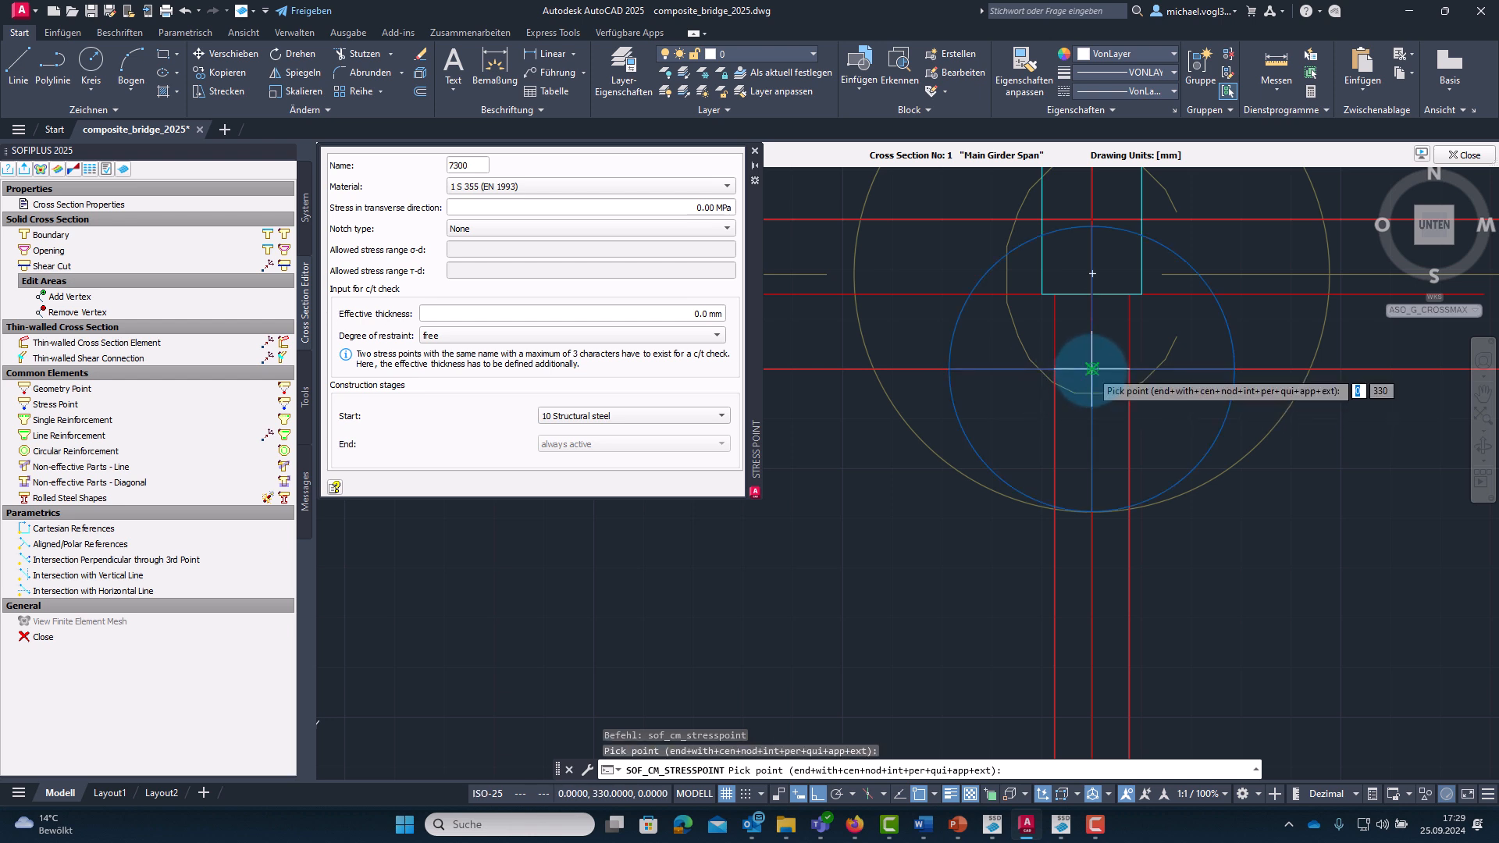
Place a stress point named WEBB at the web's lower end, on the upper face of the bottom flange.
double_click(472, 168)
text(WEB)
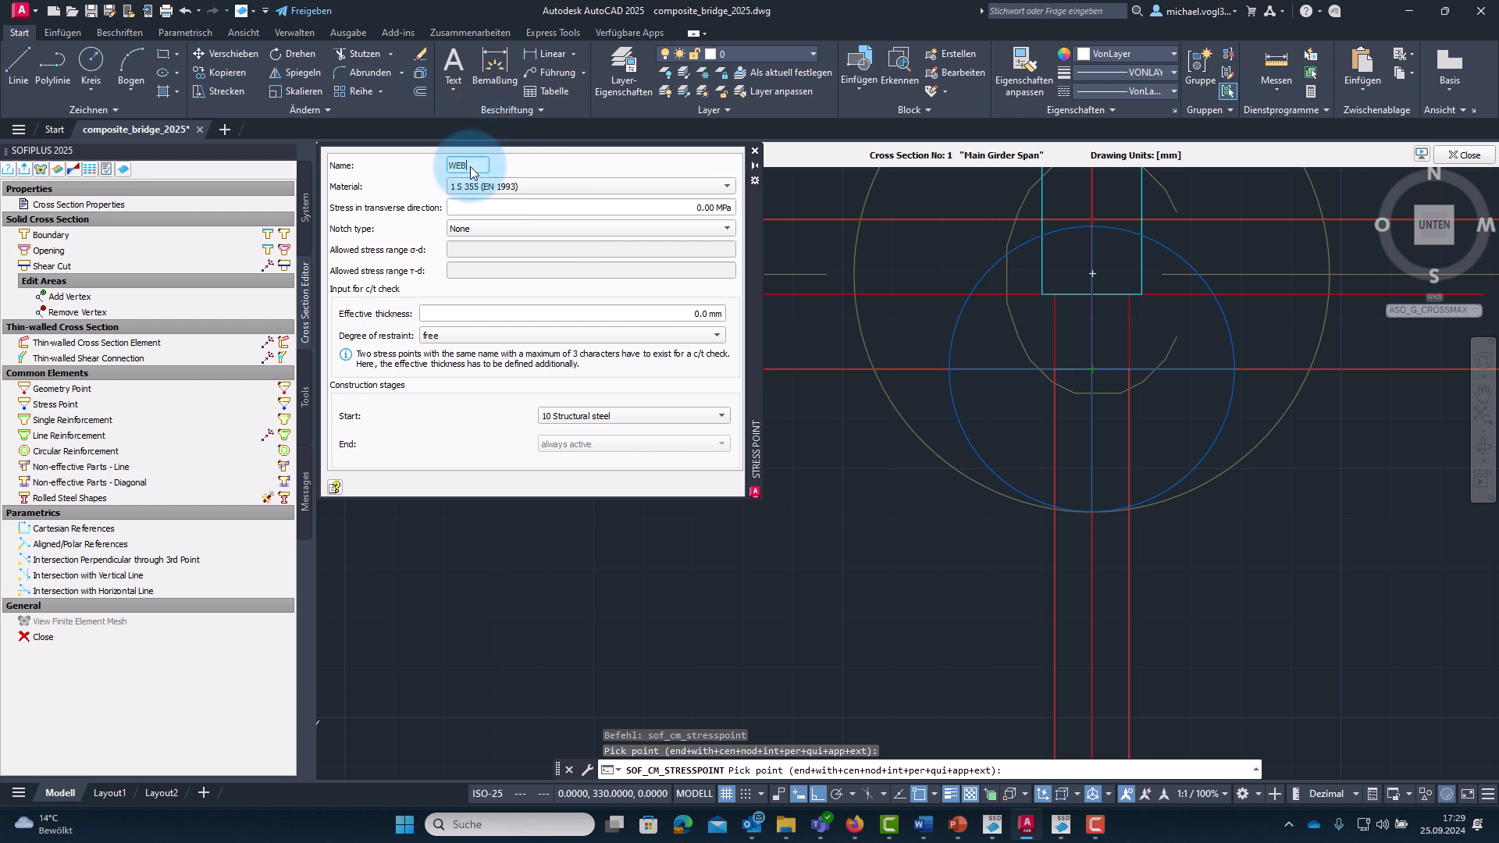
text(B)
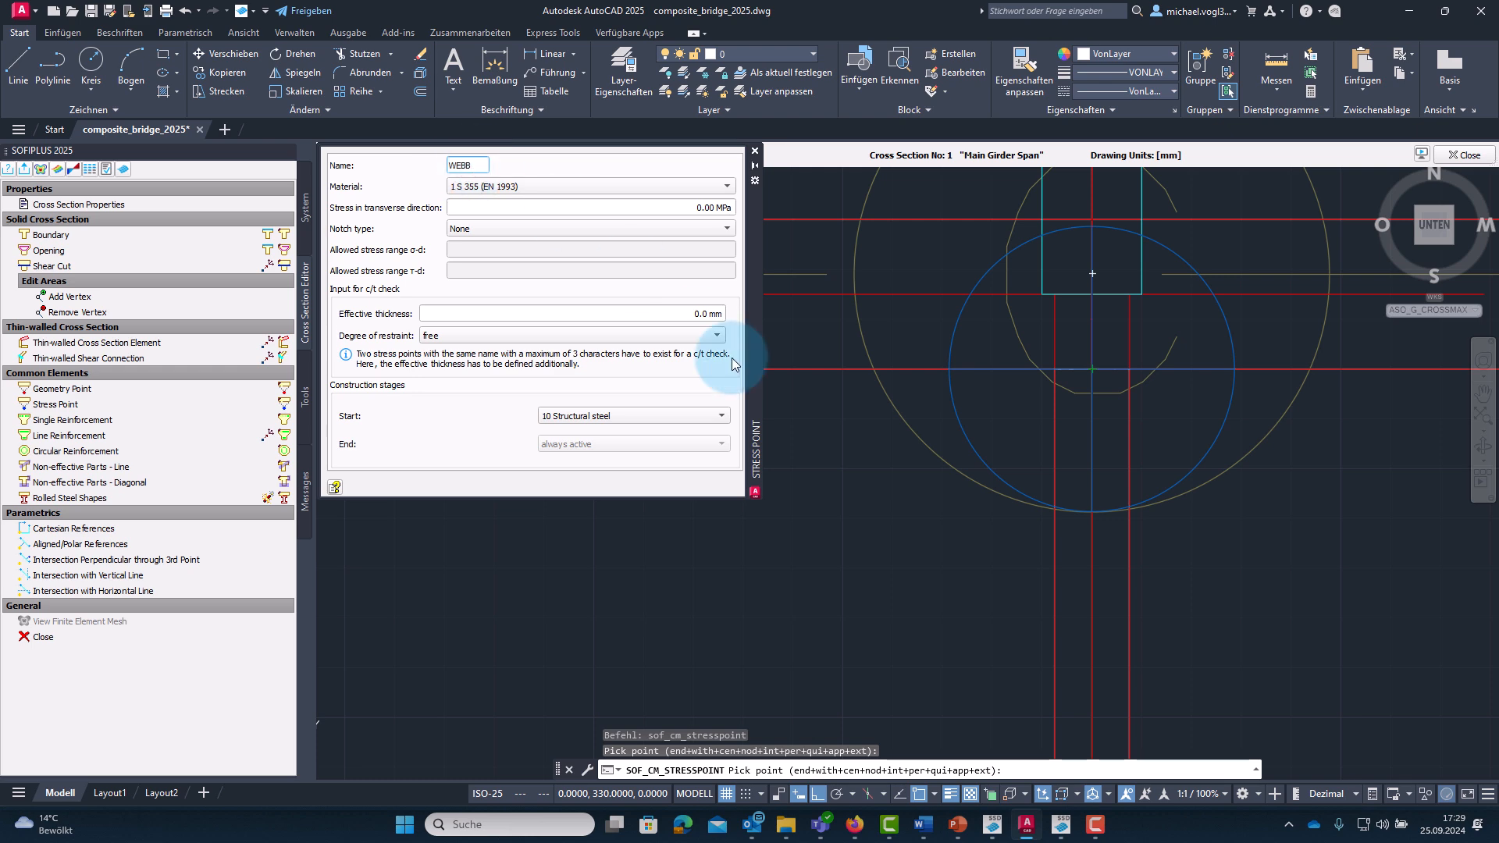
scroll(1034, 555, down, 2)
middle_drag(1124, 525, 1150, 316)
scroll(1150, 316, down, 4)
middle_drag(1211, 639, 1209, 359)
scroll(1216, 531, down, 4)
middle_drag(1219, 543, 1201, 273)
scroll(1171, 593, up, 4)
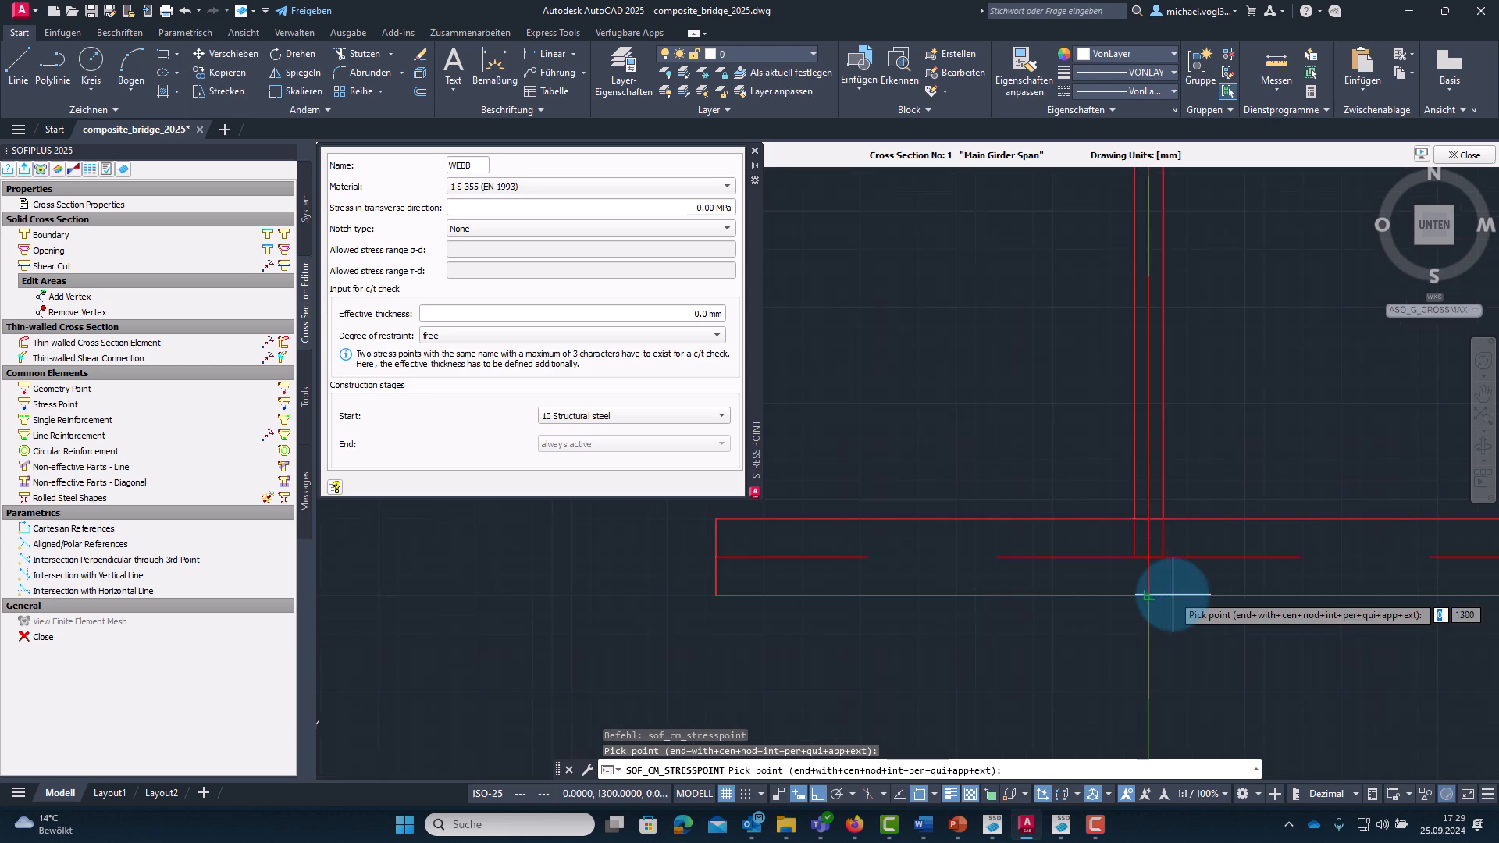
click(1148, 518)
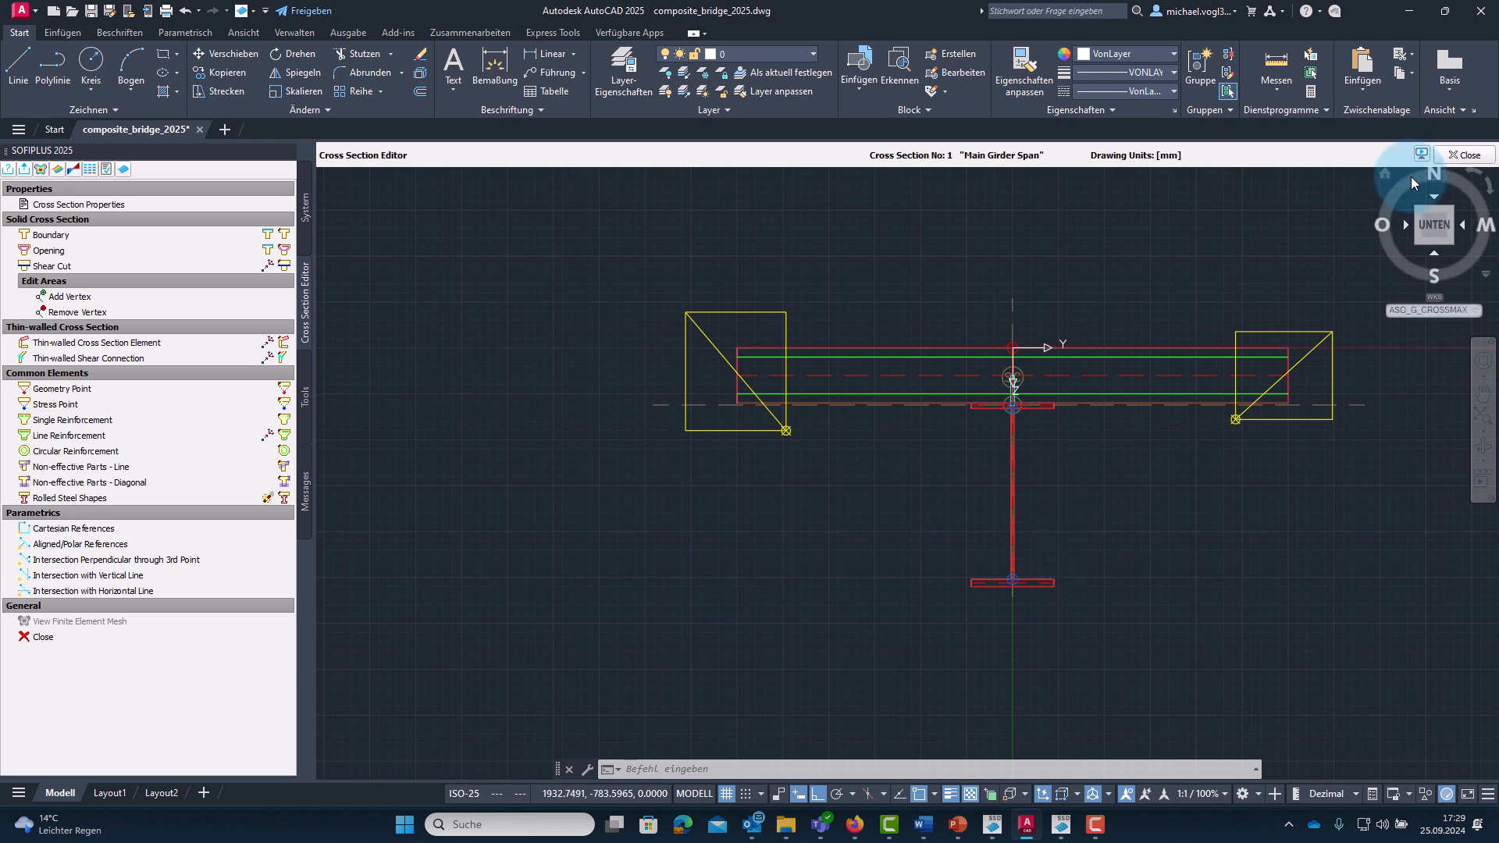
Close the cross section editor and clone the Main Girder Span section as cross section 2.
click(1464, 155)
click(712, 419)
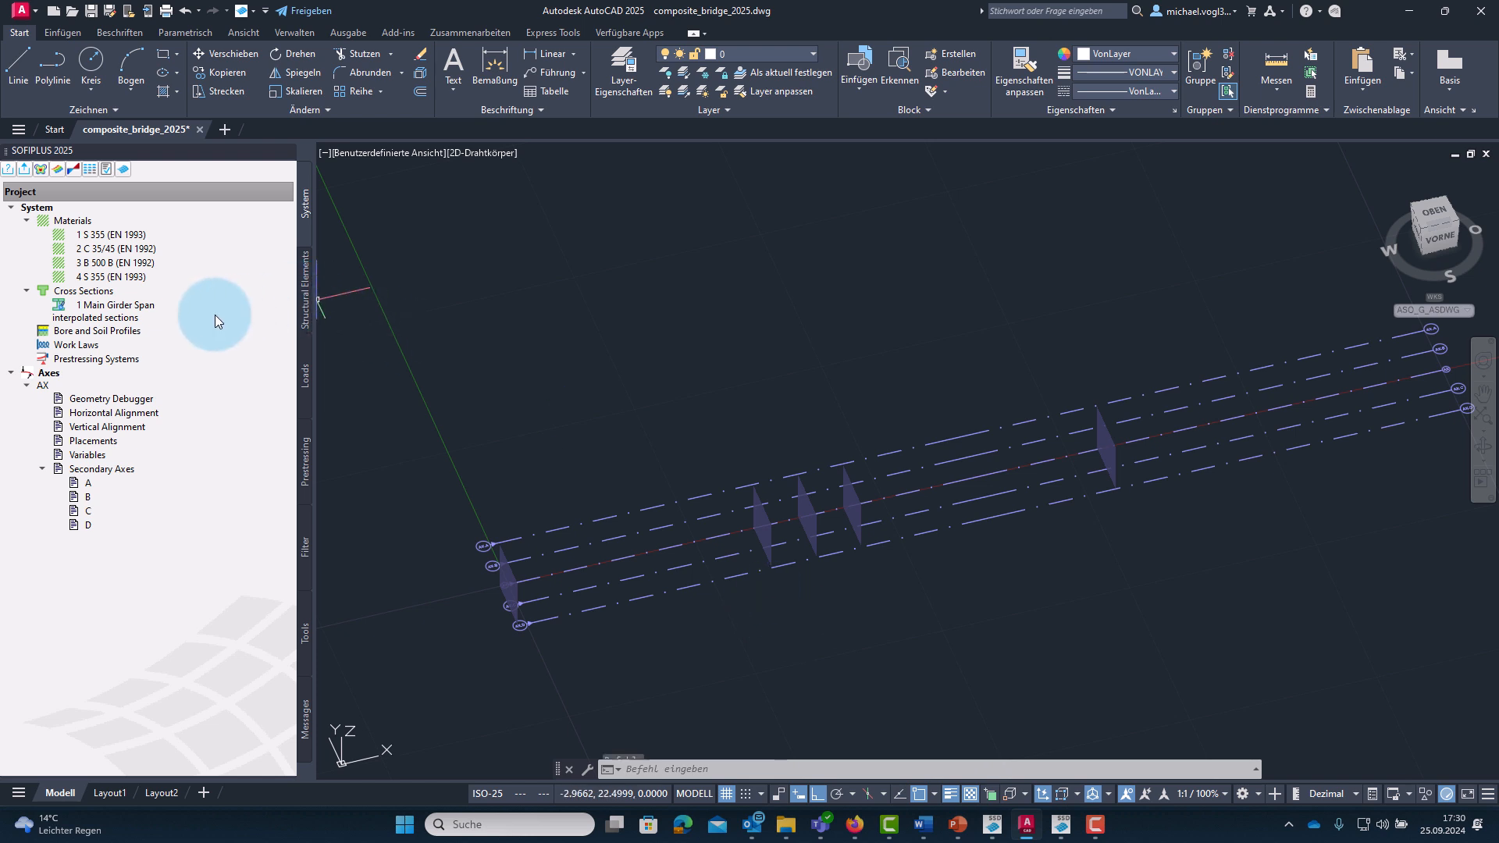
right_click(143, 306)
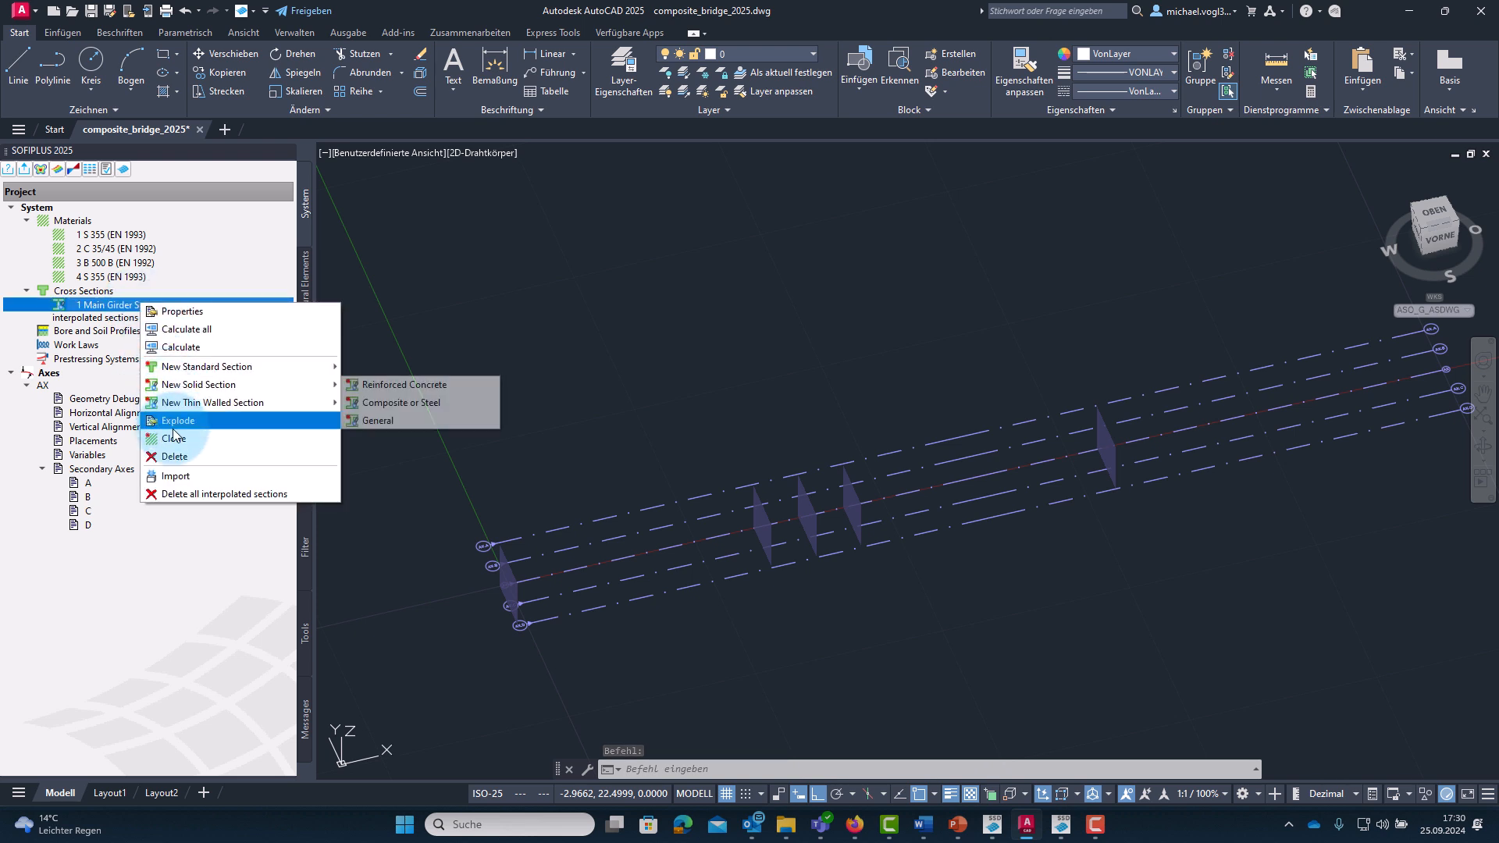
click(175, 440)
click(142, 308)
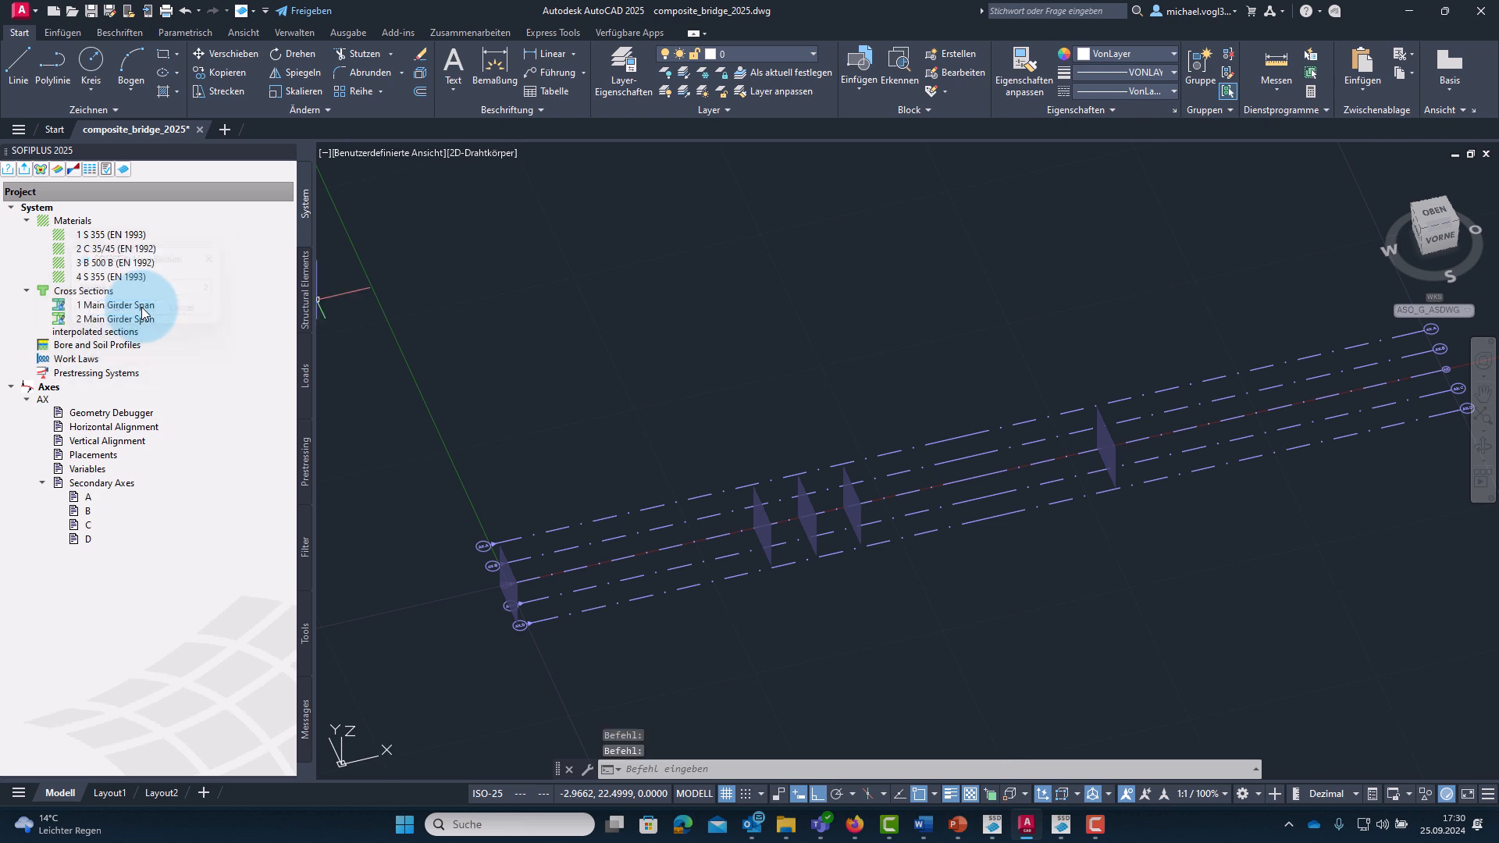
Open cross section 2 for editing and rename it to Main Girder Support.
click(148, 321)
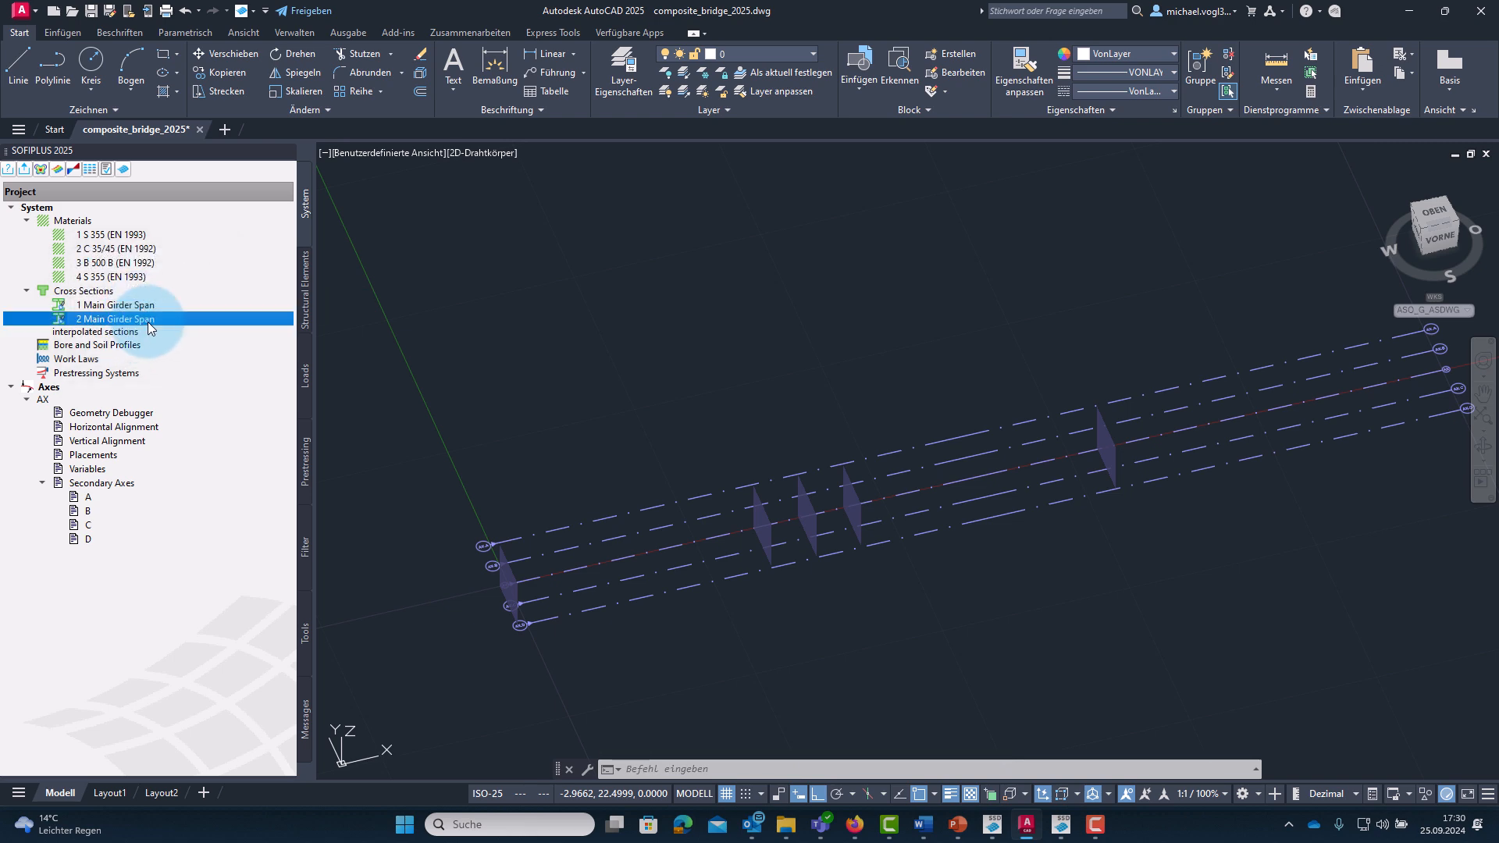
double_click(148, 322)
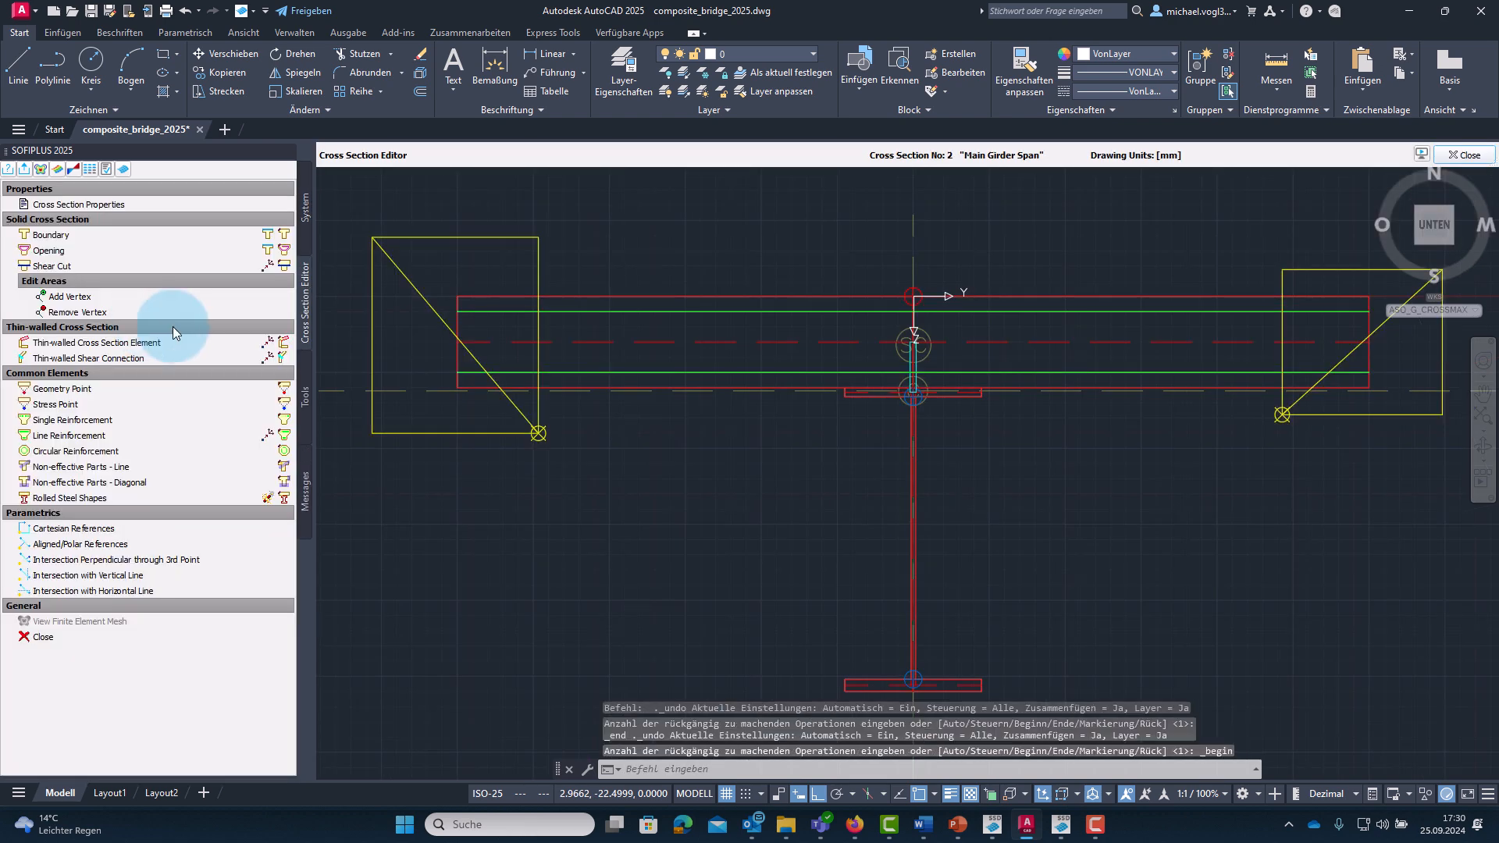
click(150, 206)
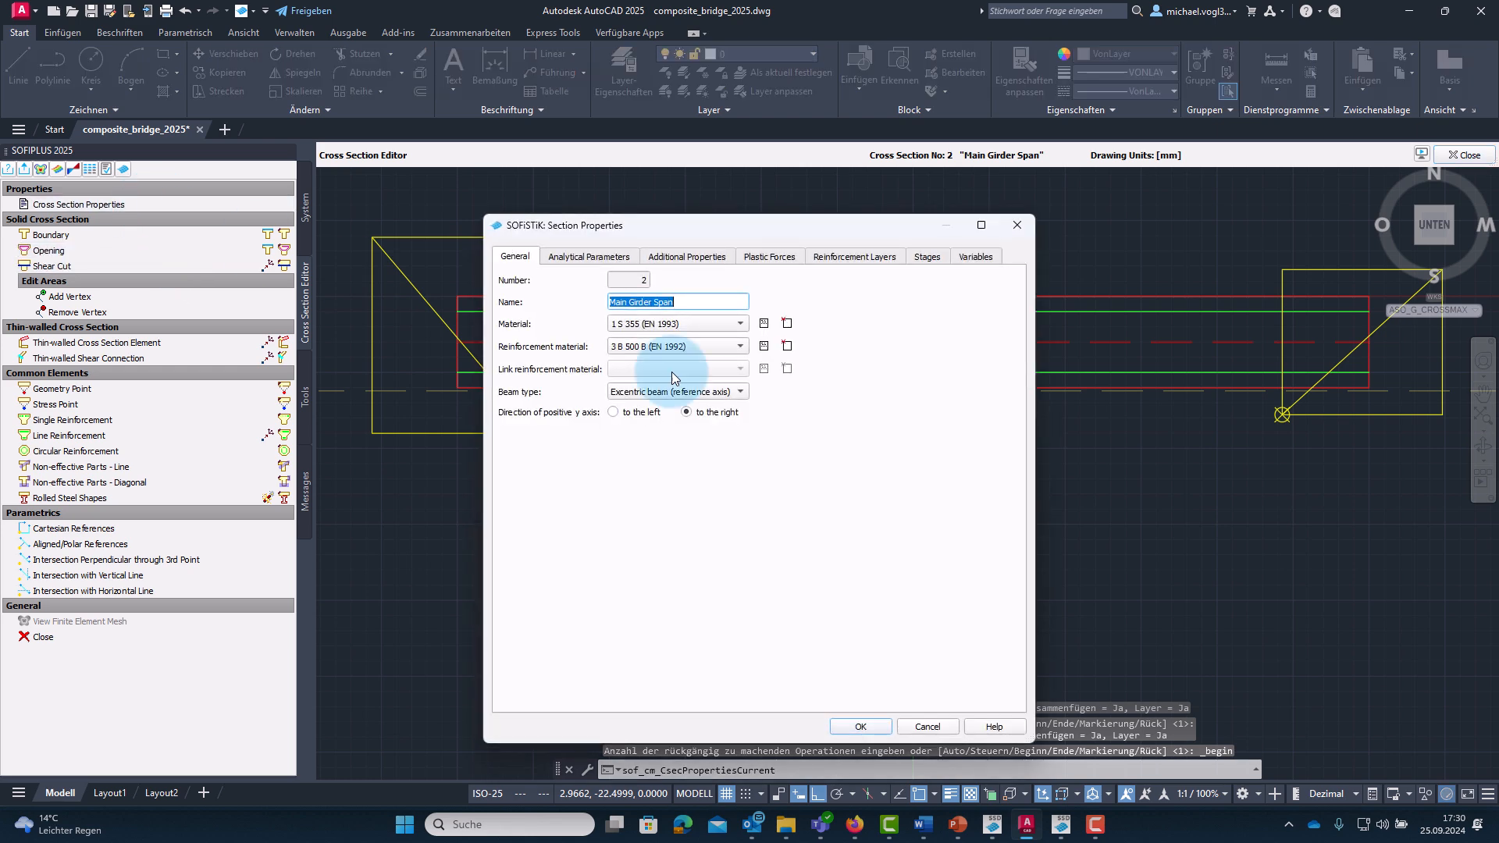
click(691, 301)
key(BackSpace)
key(BackSpace)
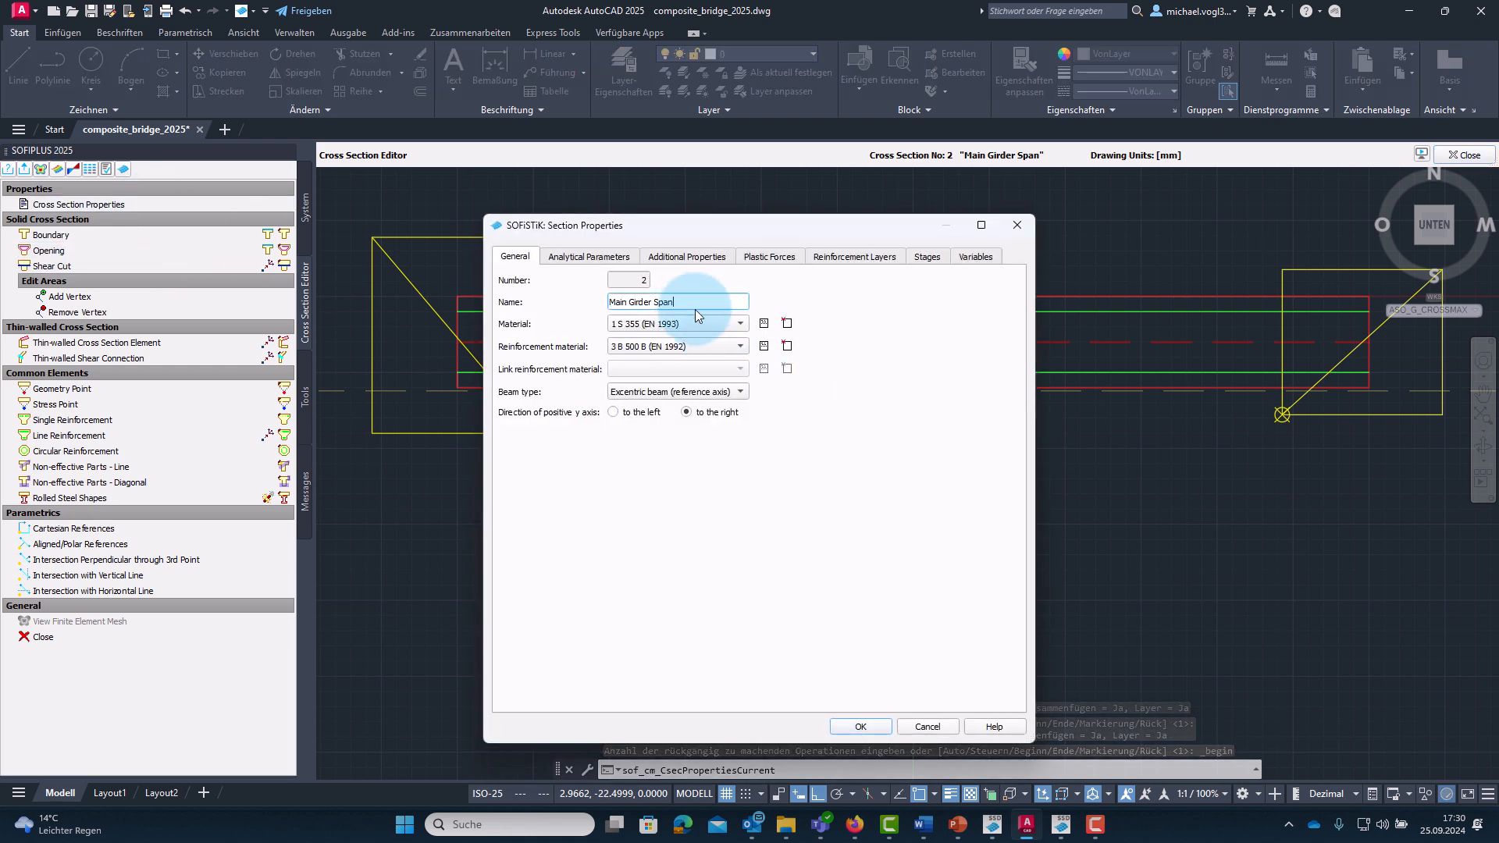
key(BackSpace)
text(upport)
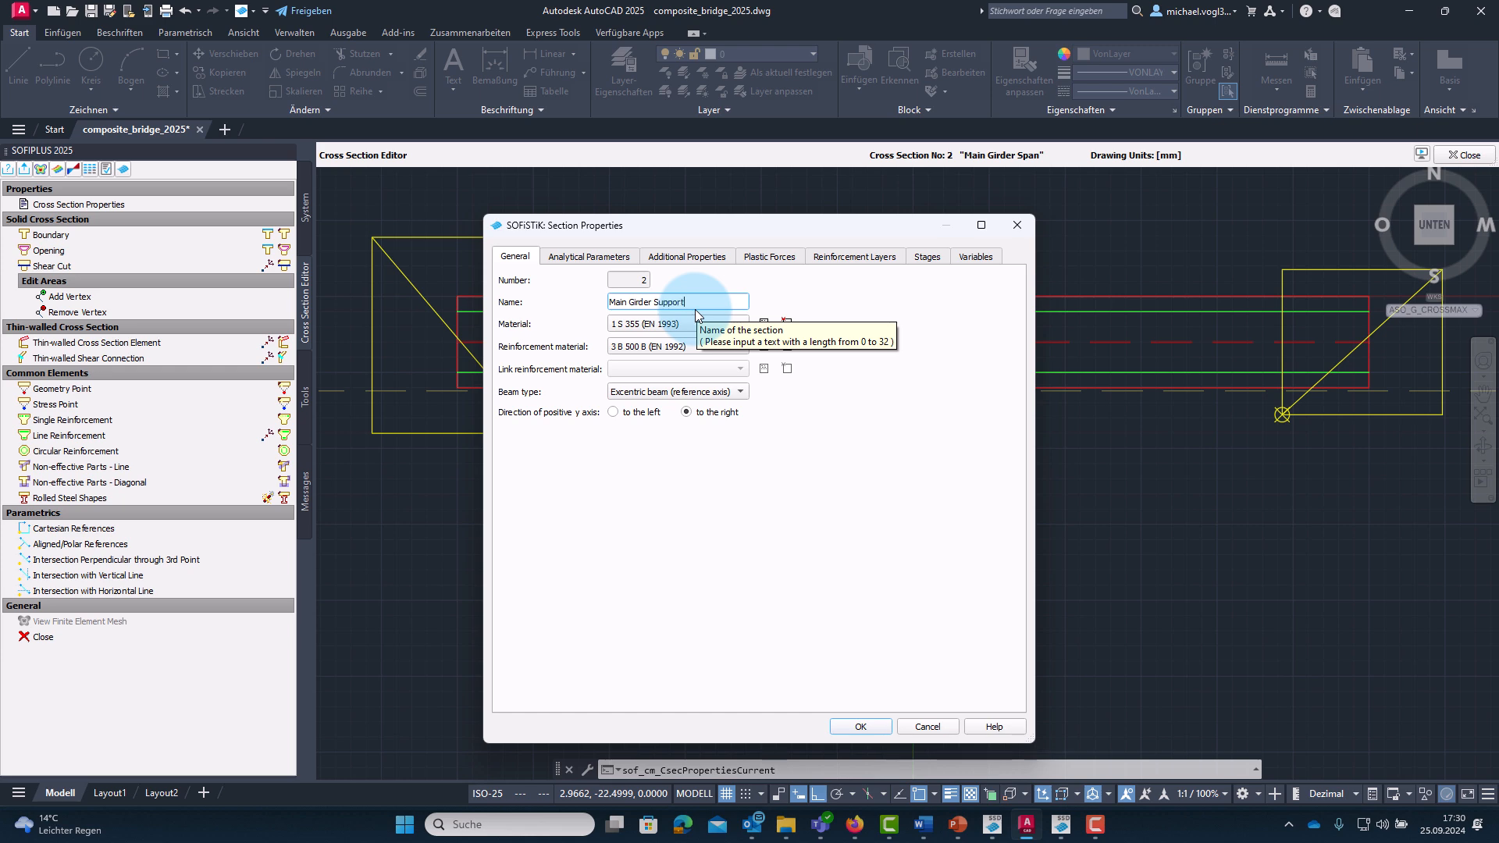
click(882, 727)
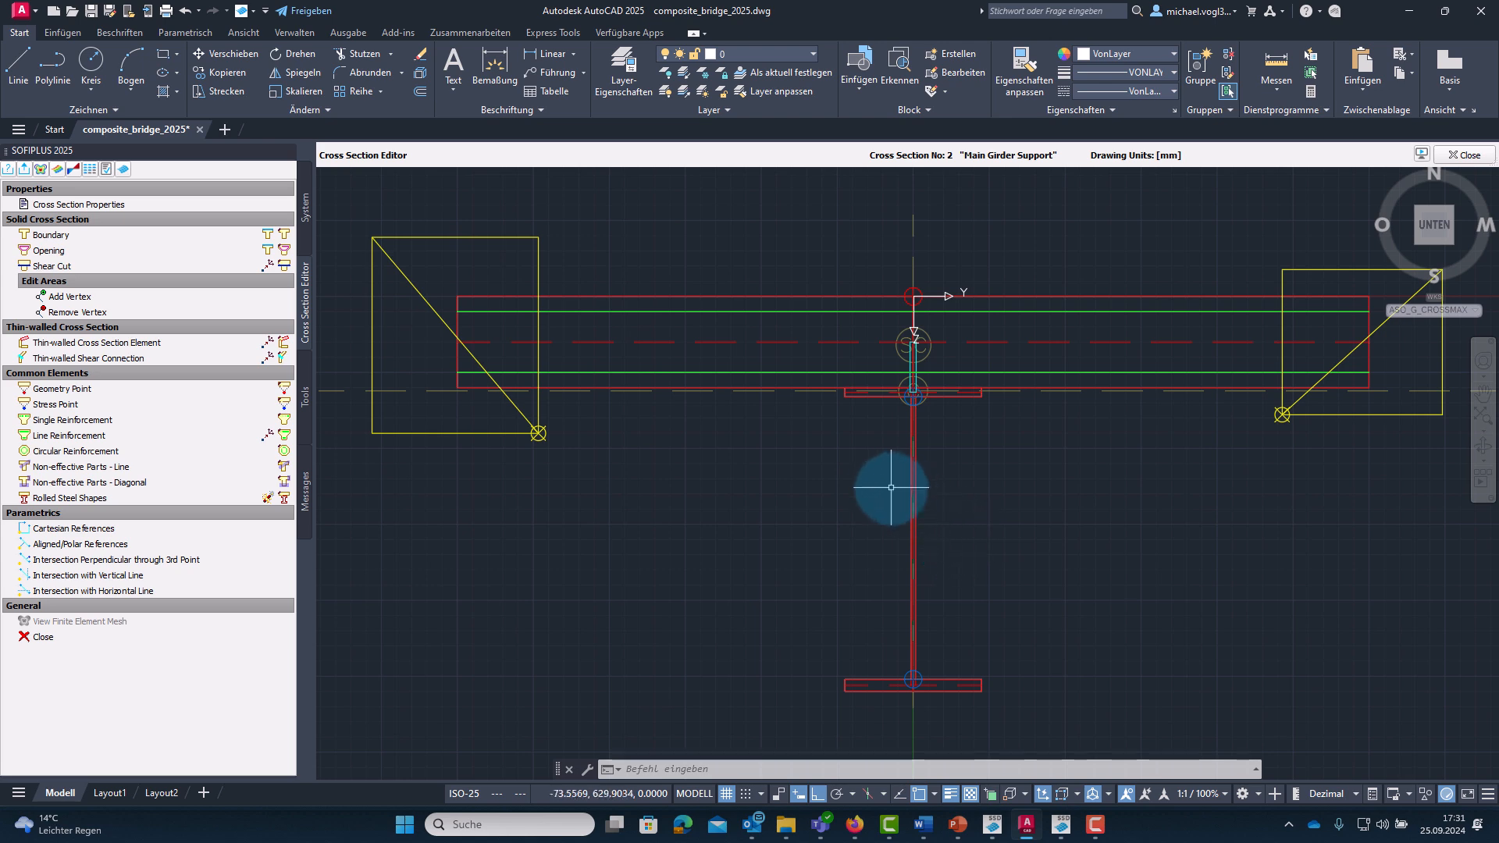
Start a new EN 1992 standard concrete material of classification 35 for the slab element CL.
double_click(761, 342)
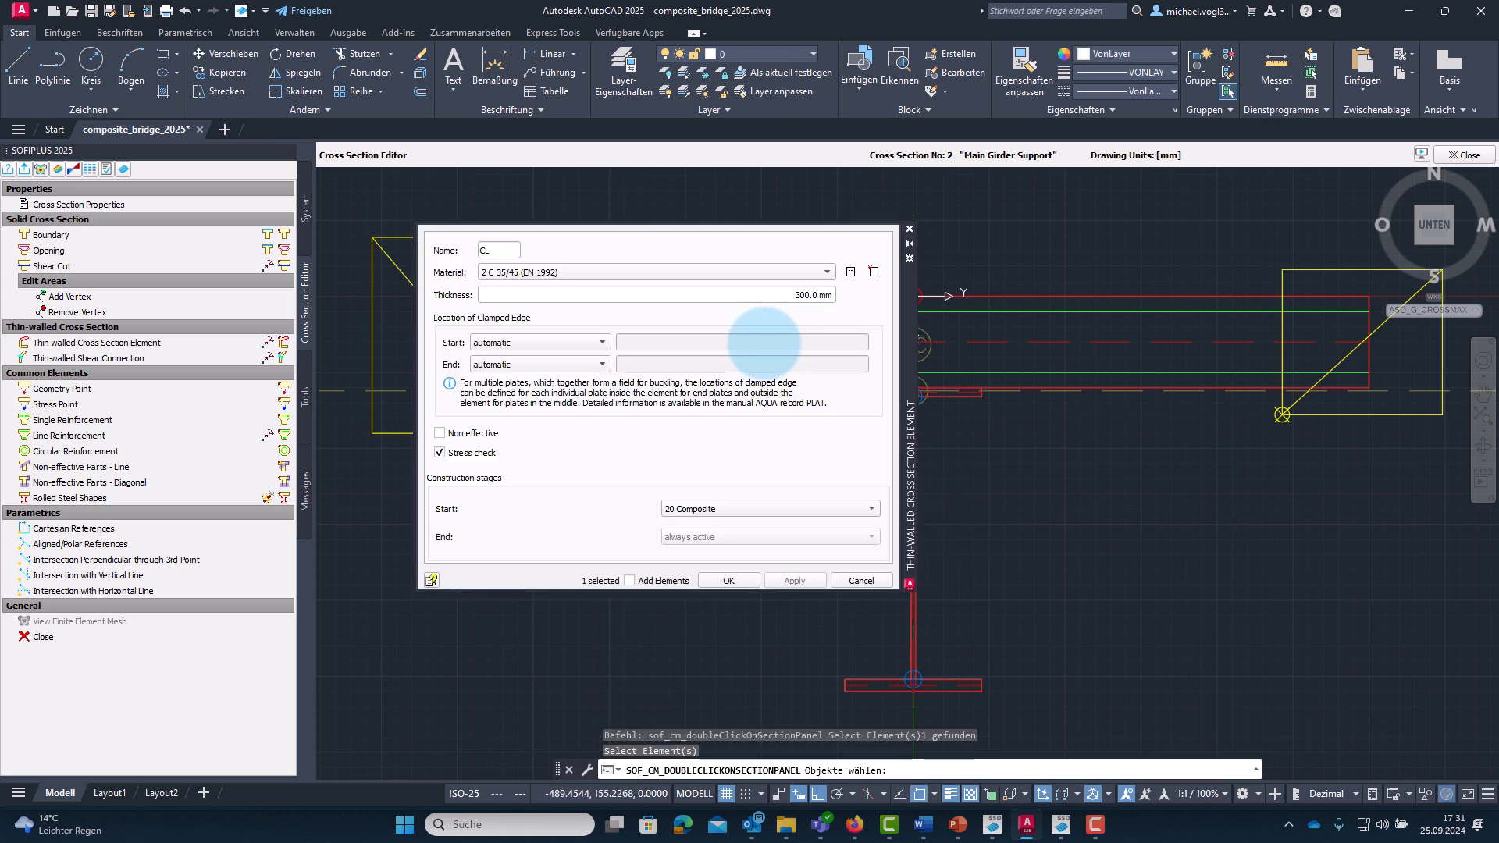
click(873, 271)
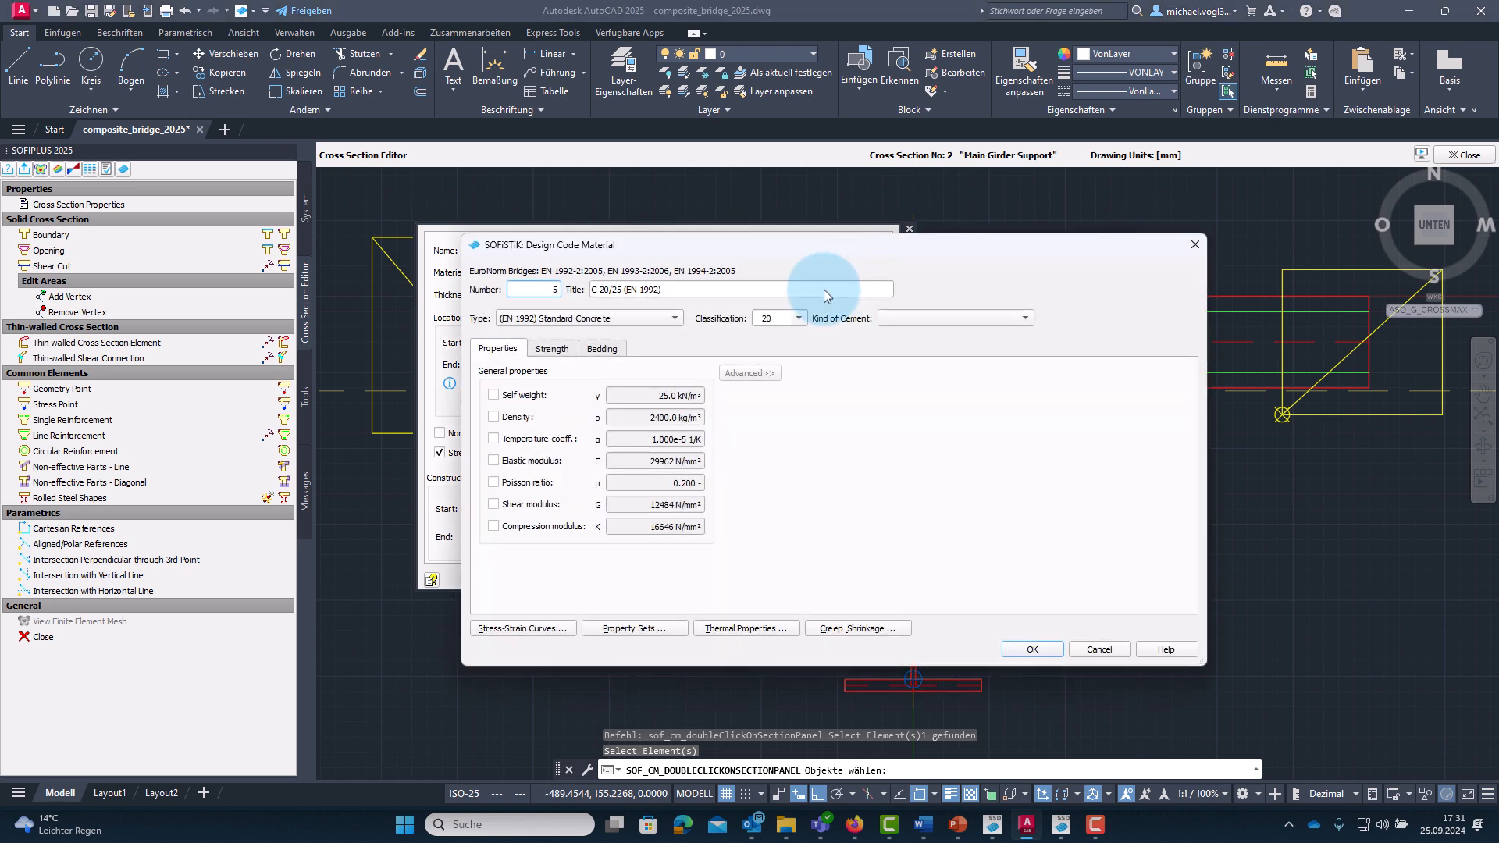
click(804, 321)
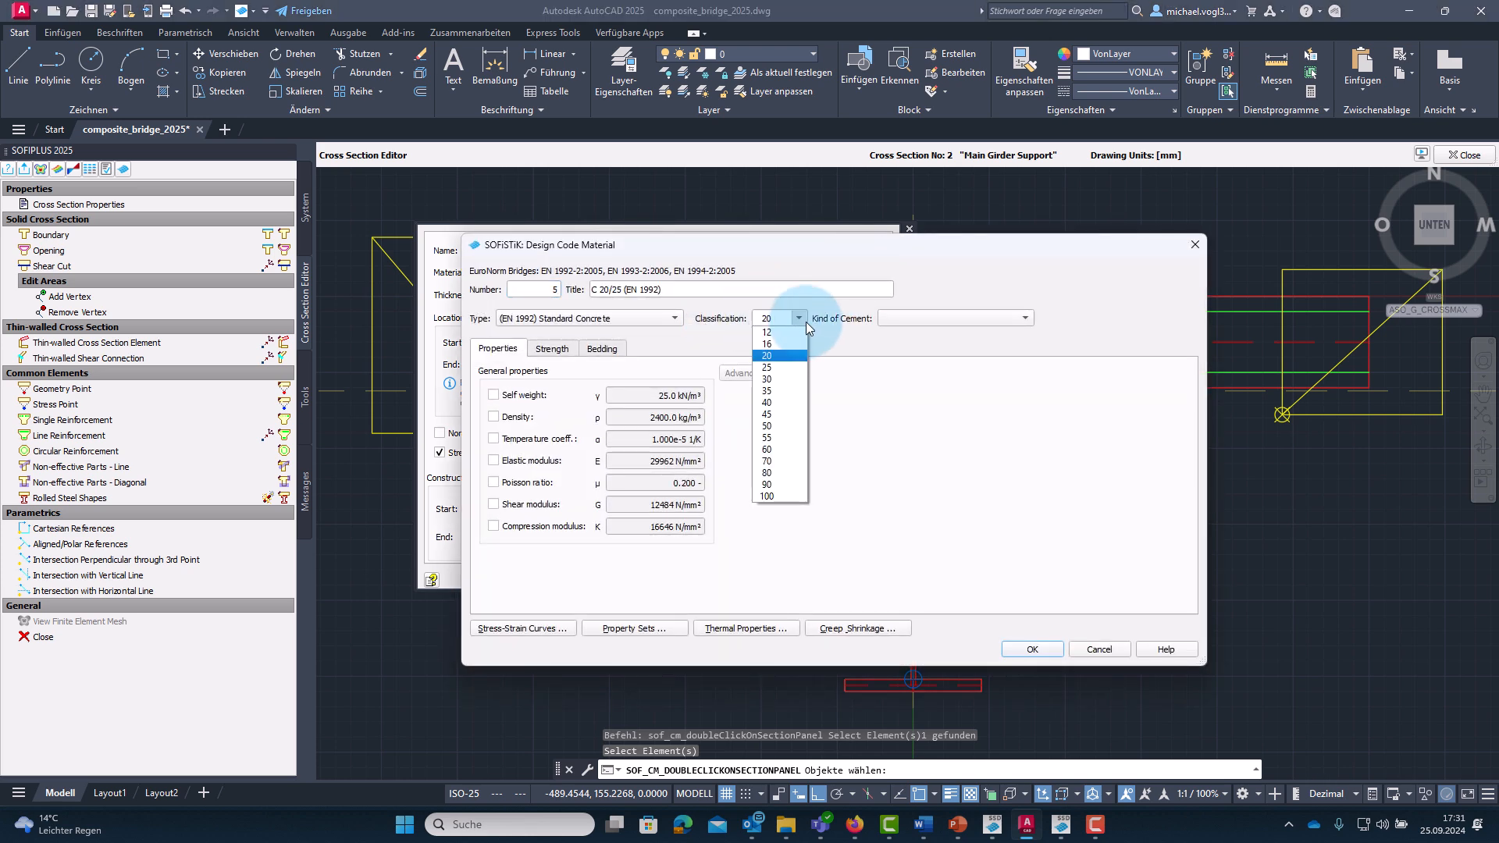
click(770, 391)
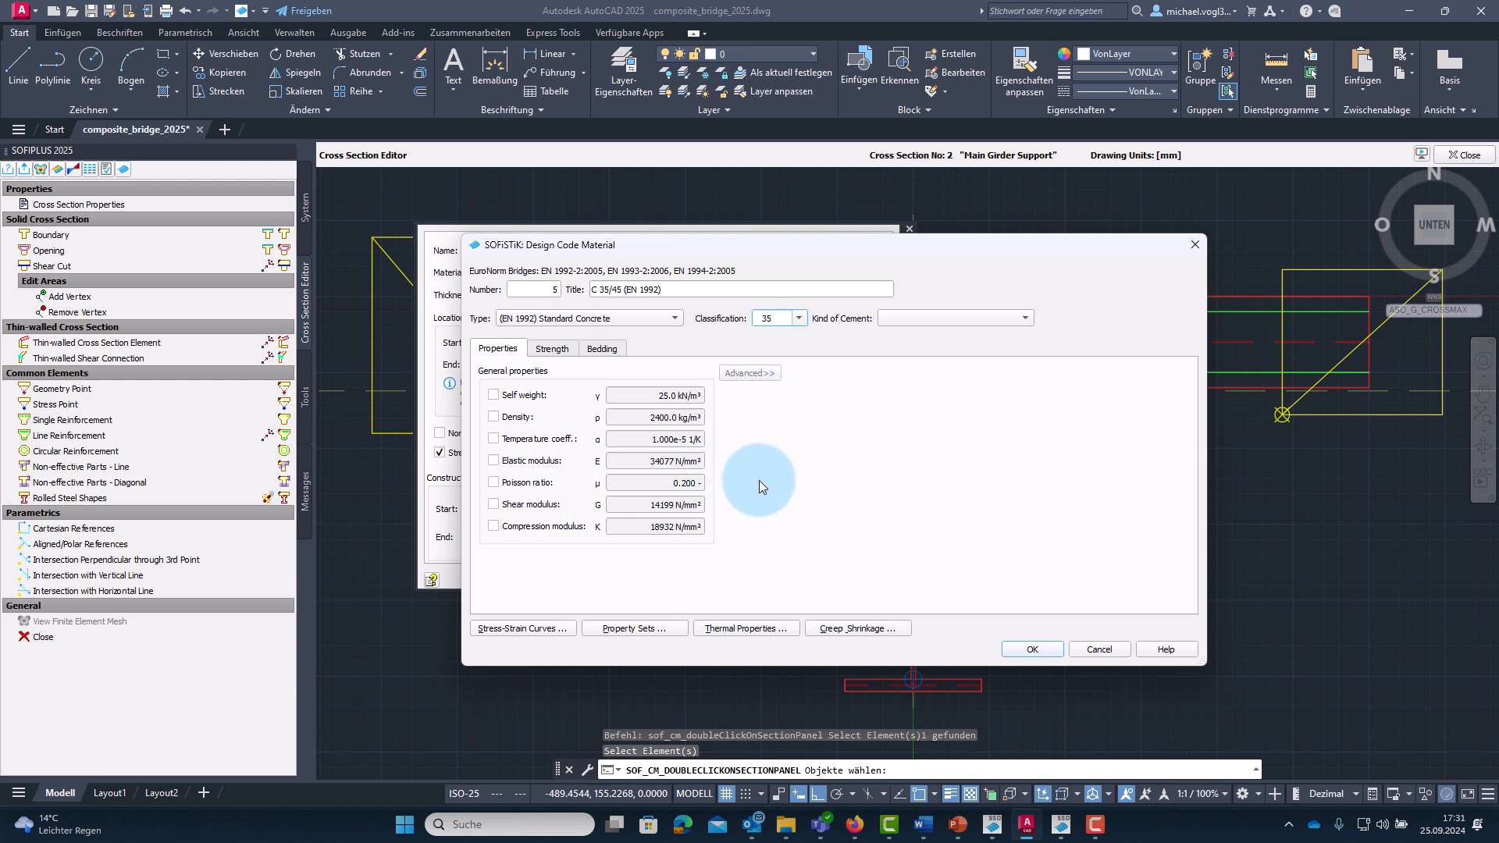
Enable custom shear and elastic moduli for the new concrete, set the elastic modulus to 300 N/mm², and assign the material to the slab element.
click(499, 506)
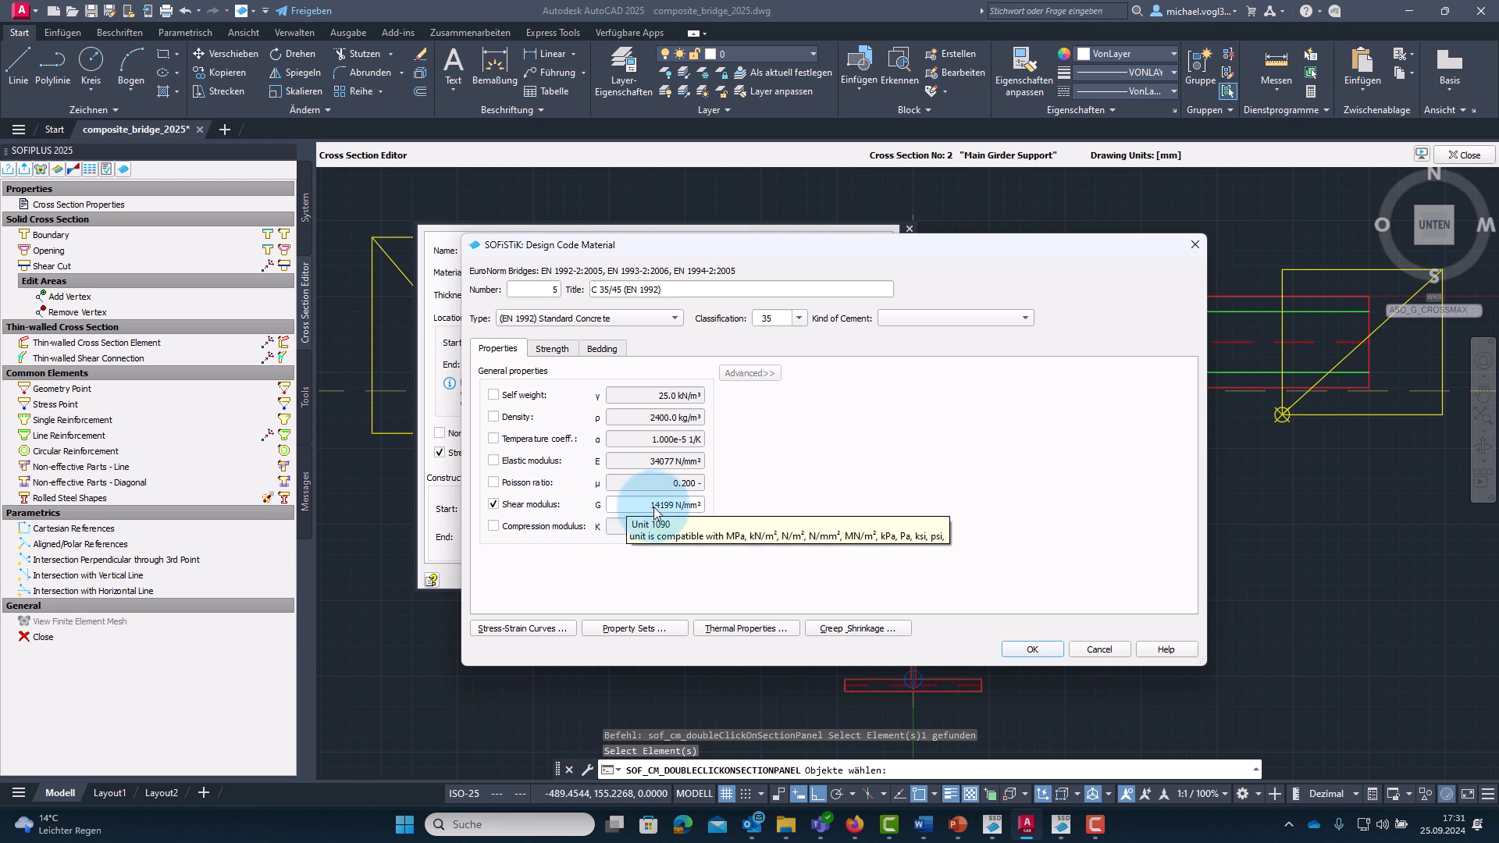
click(494, 462)
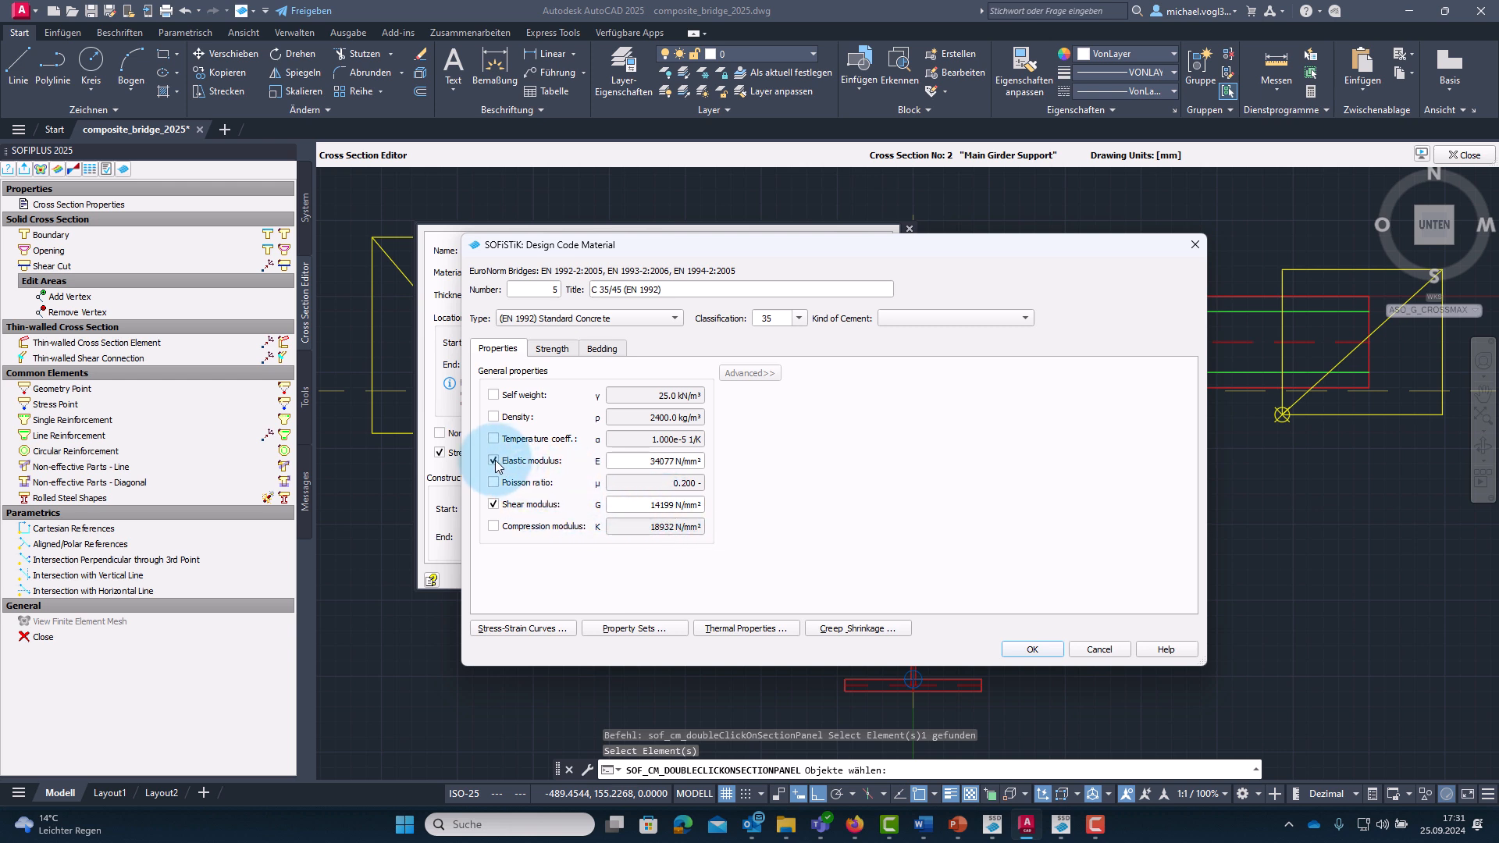
click(660, 466)
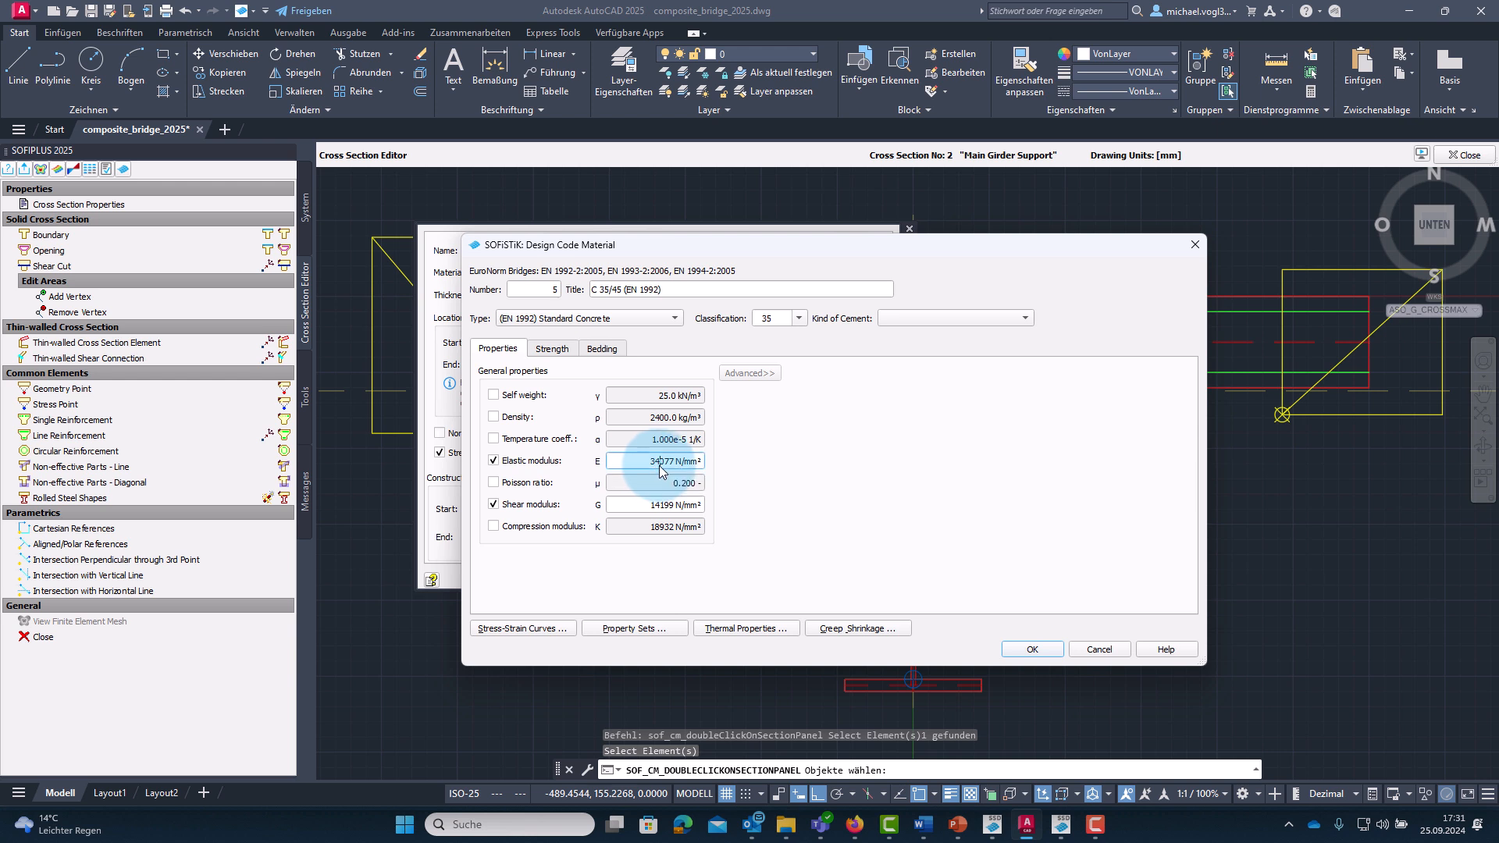
drag(653, 466, 704, 471)
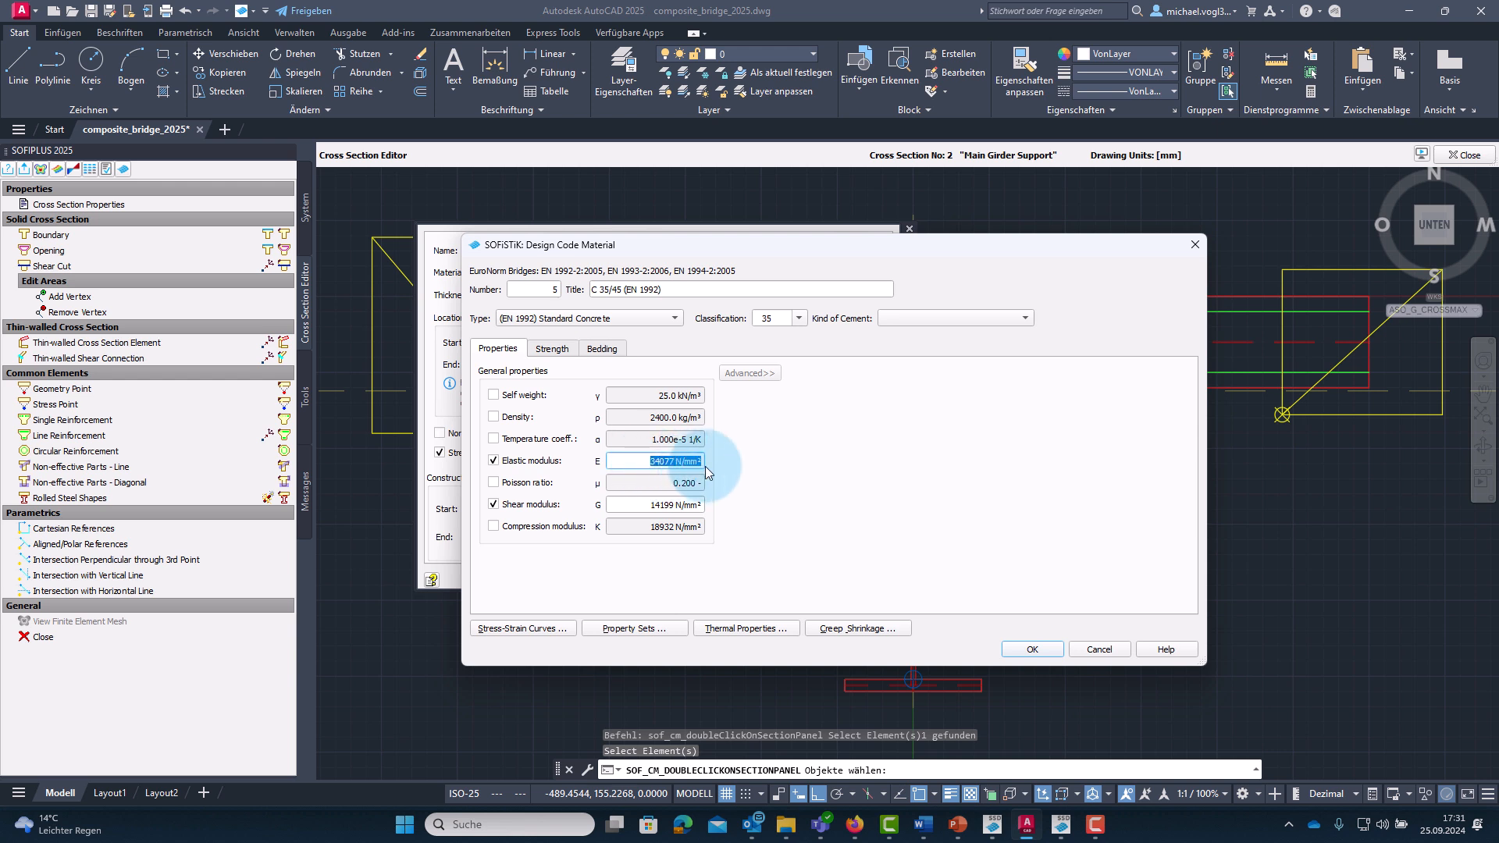
text(300)
key(Tab)
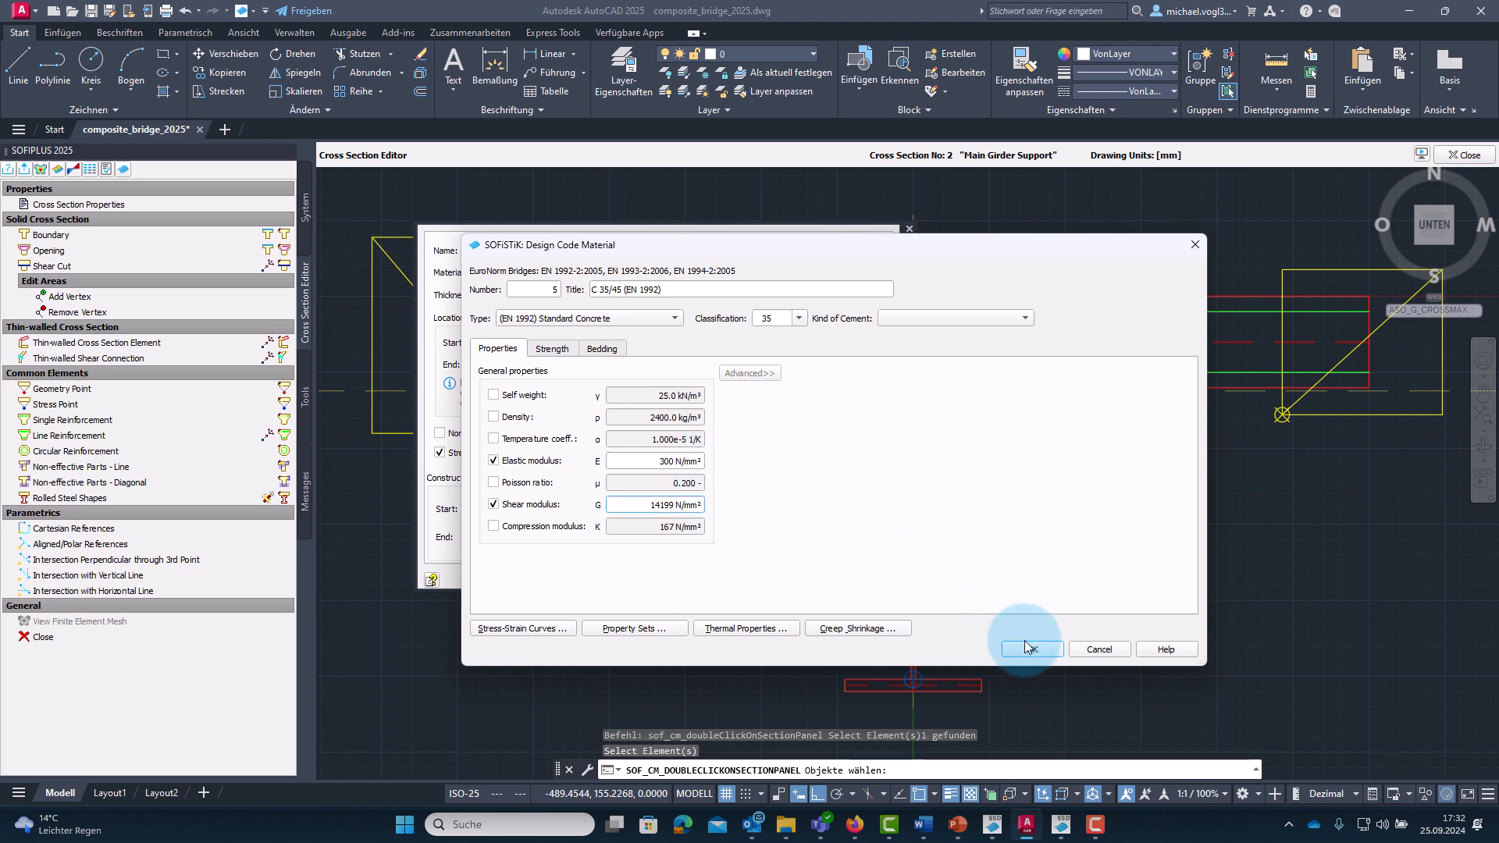
click(1034, 649)
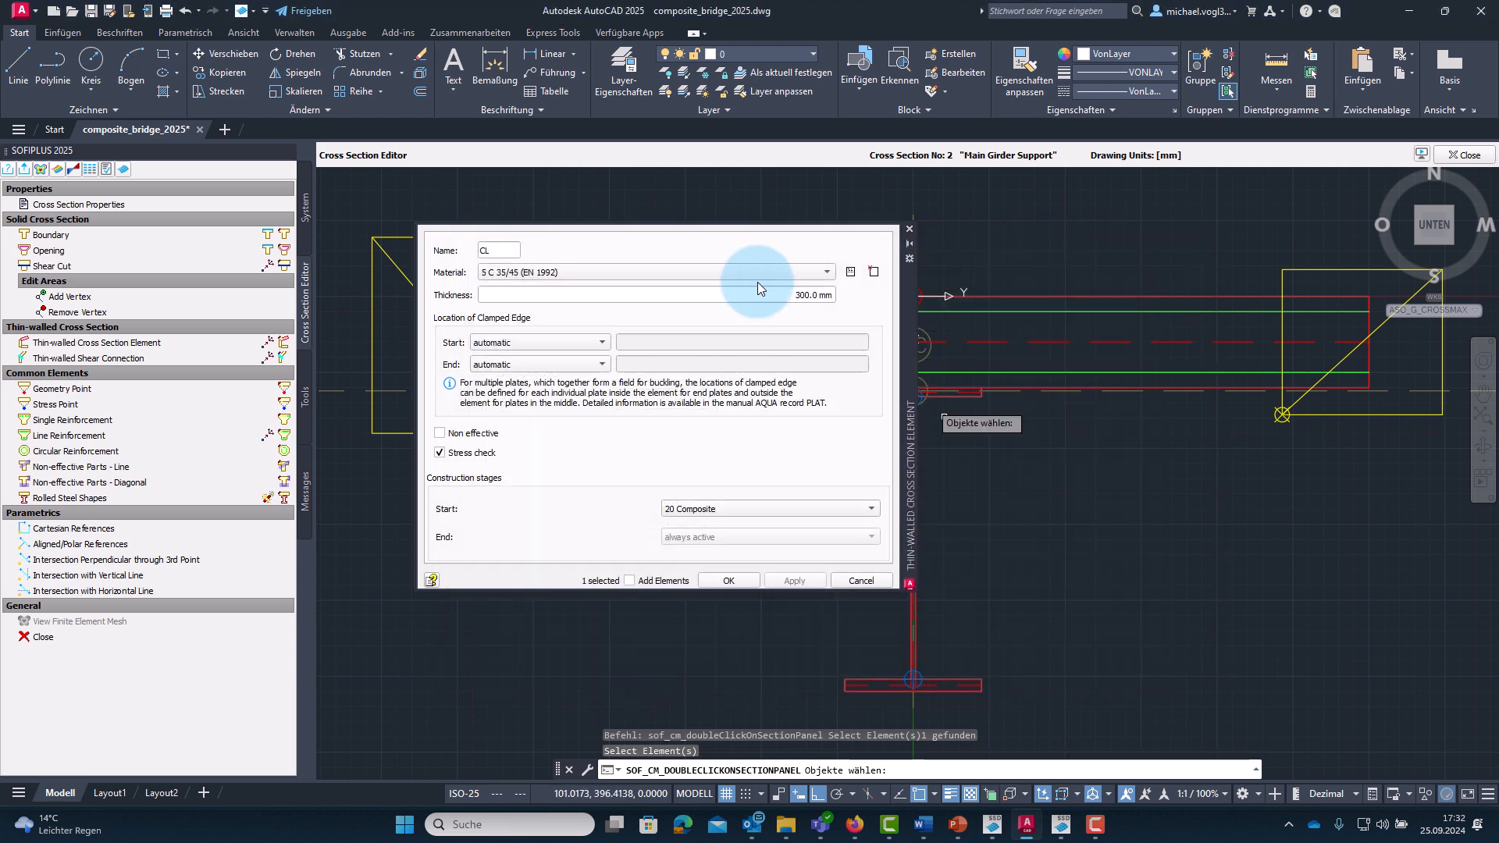
click(619, 274)
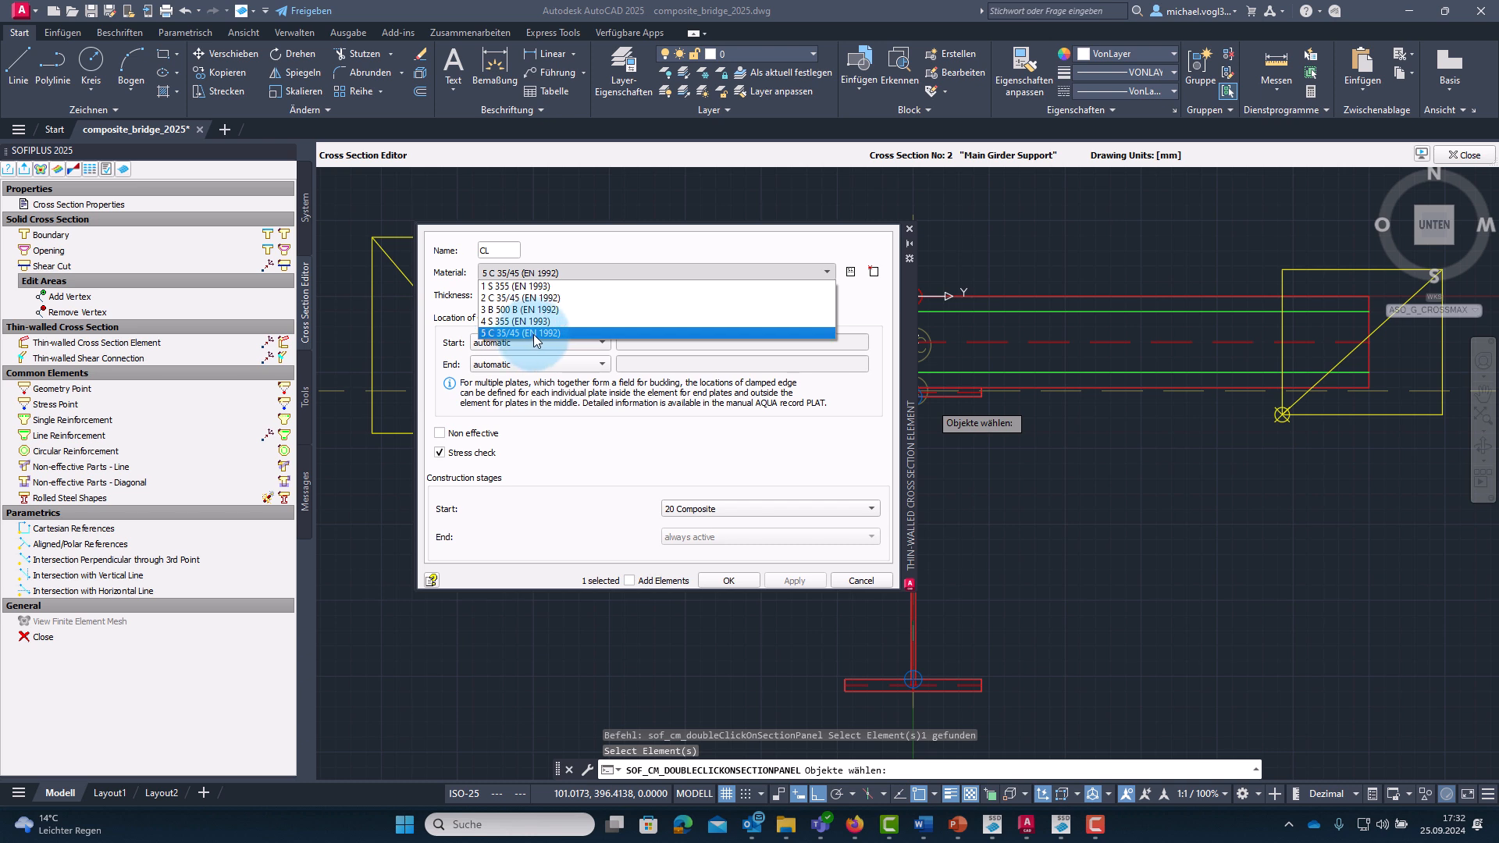
Assign material 5 C 35/45 (EN 1992) to both slab elements, CL and CR, of the support section.
click(599, 334)
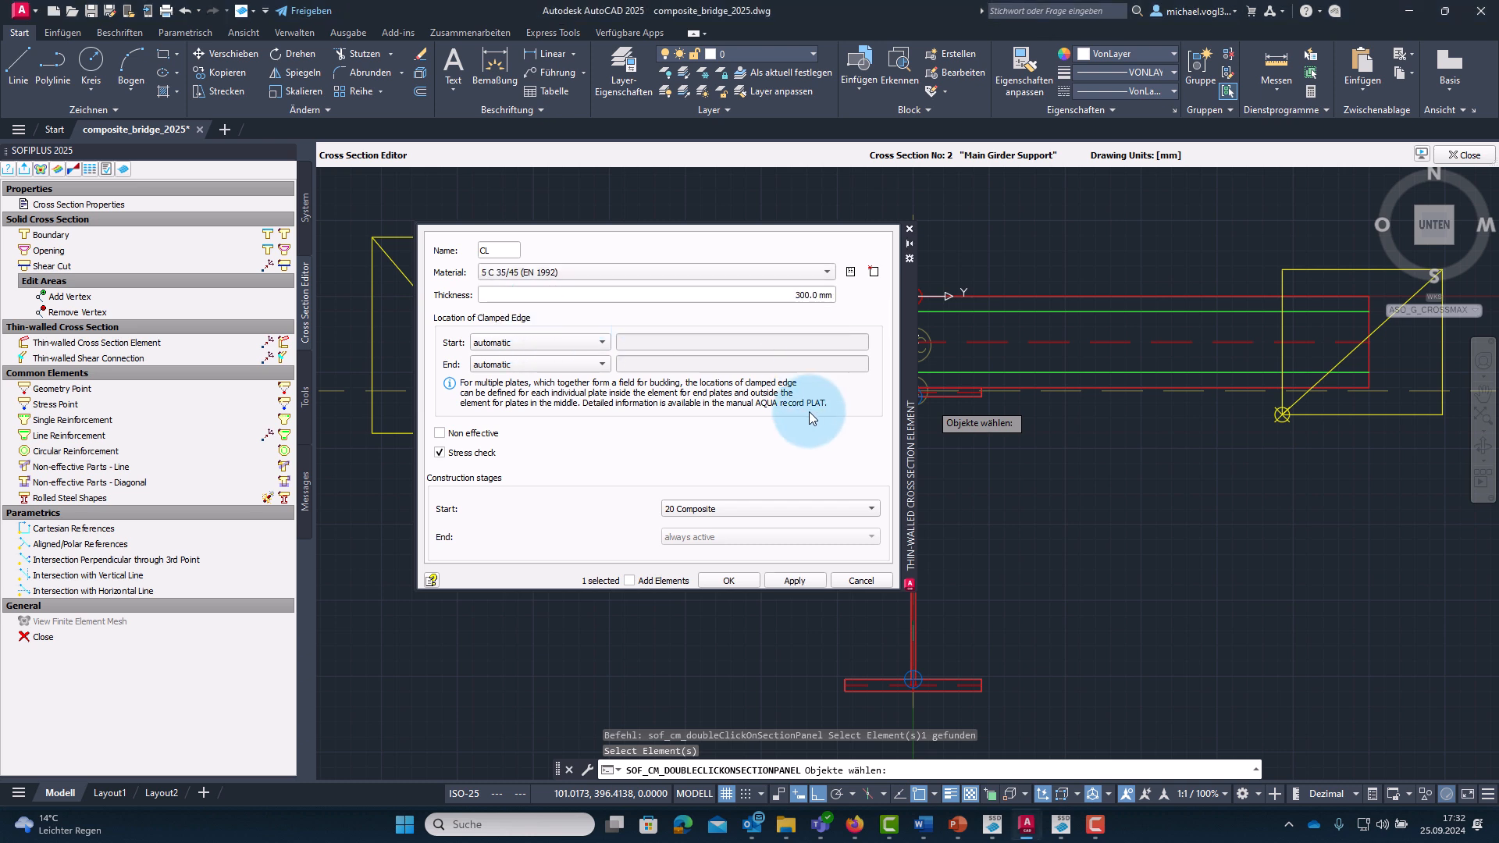
click(738, 579)
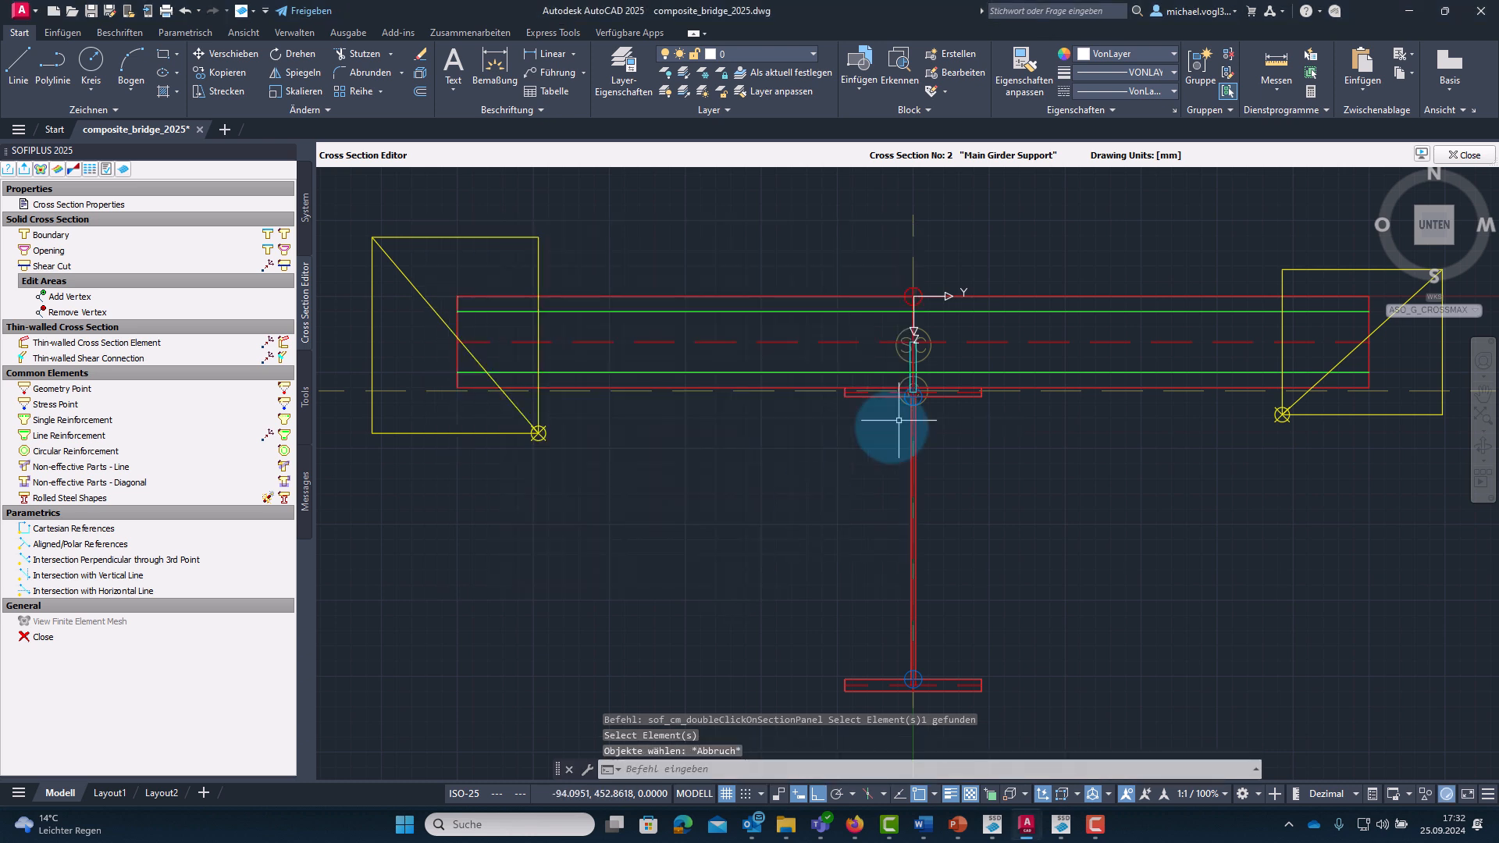
click(1037, 344)
click(1081, 359)
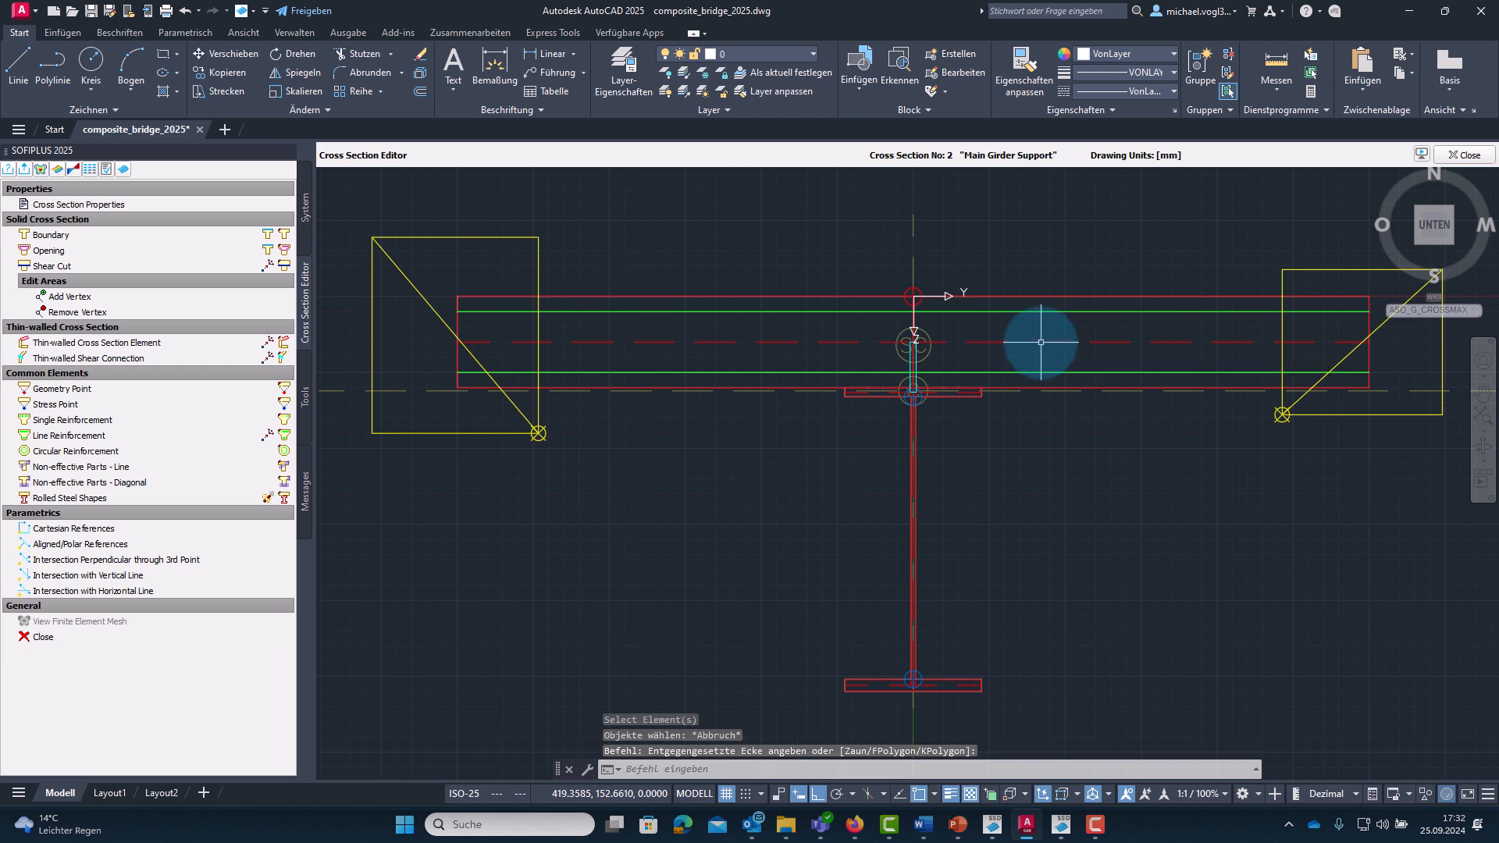
click(1045, 341)
double_click(1044, 341)
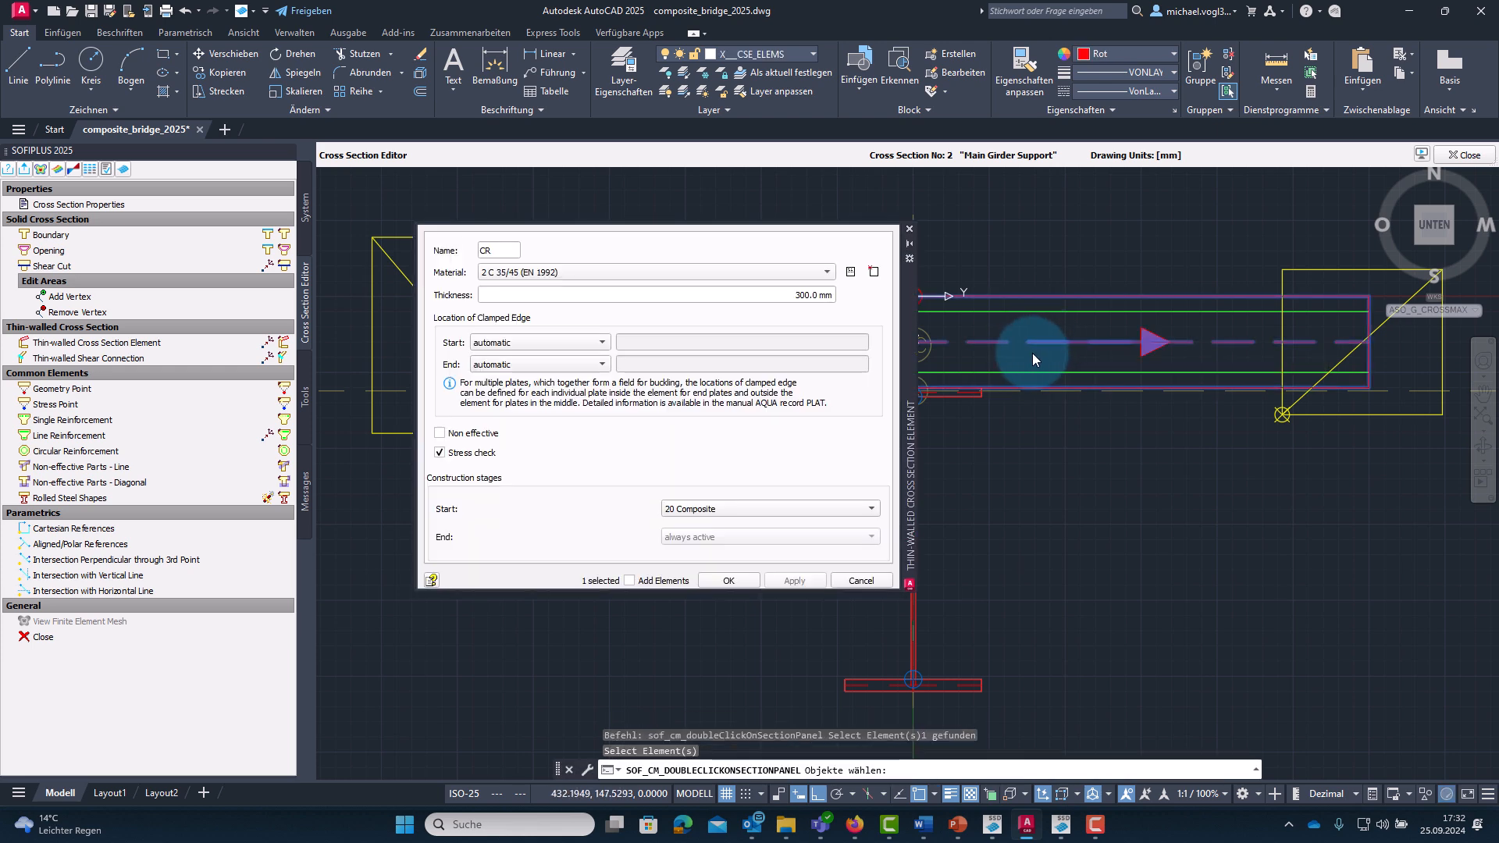
click(625, 272)
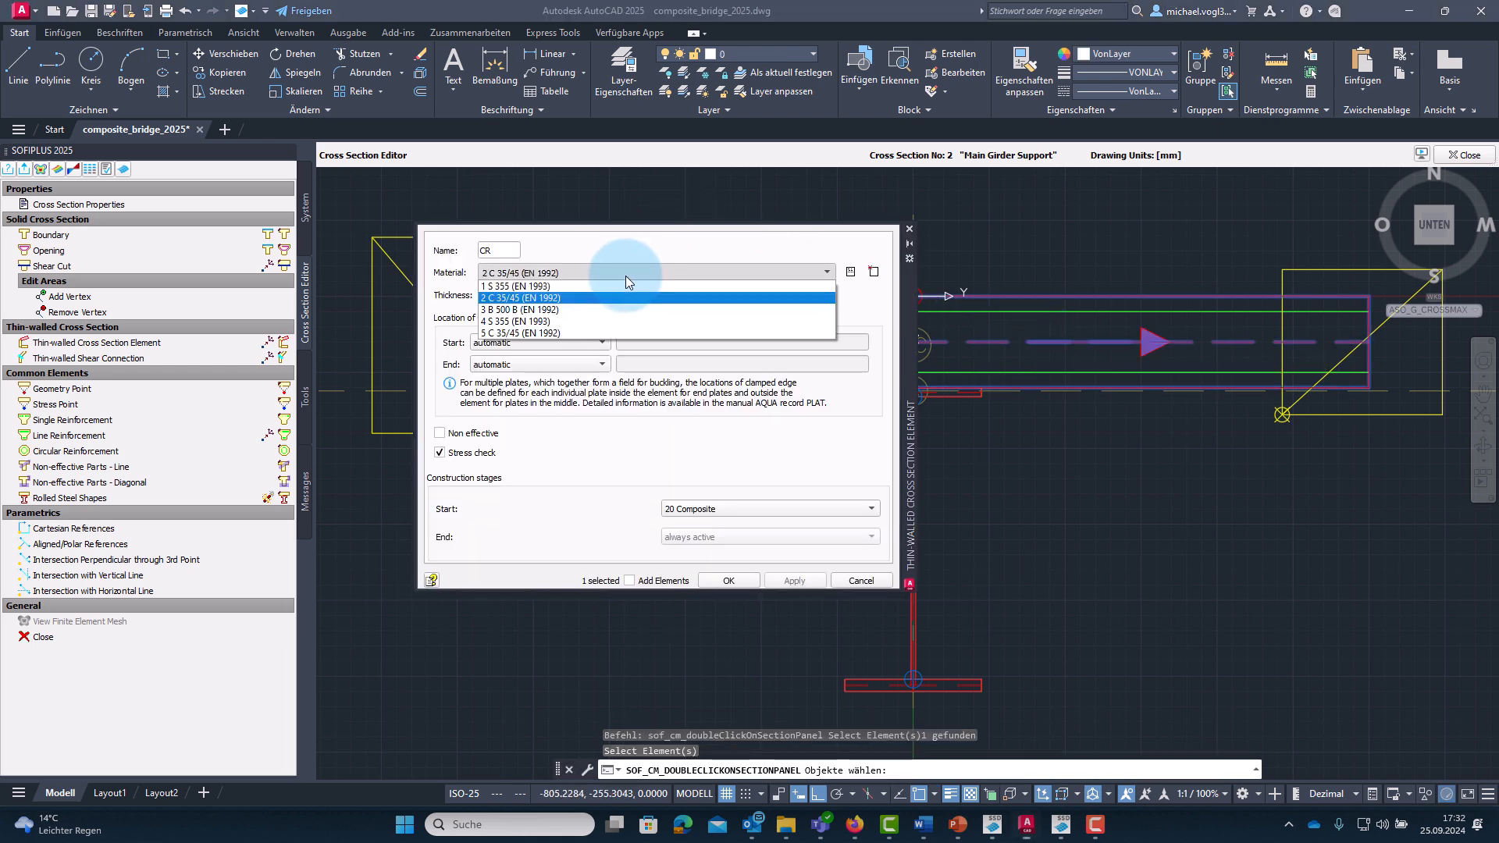
click(586, 330)
click(728, 580)
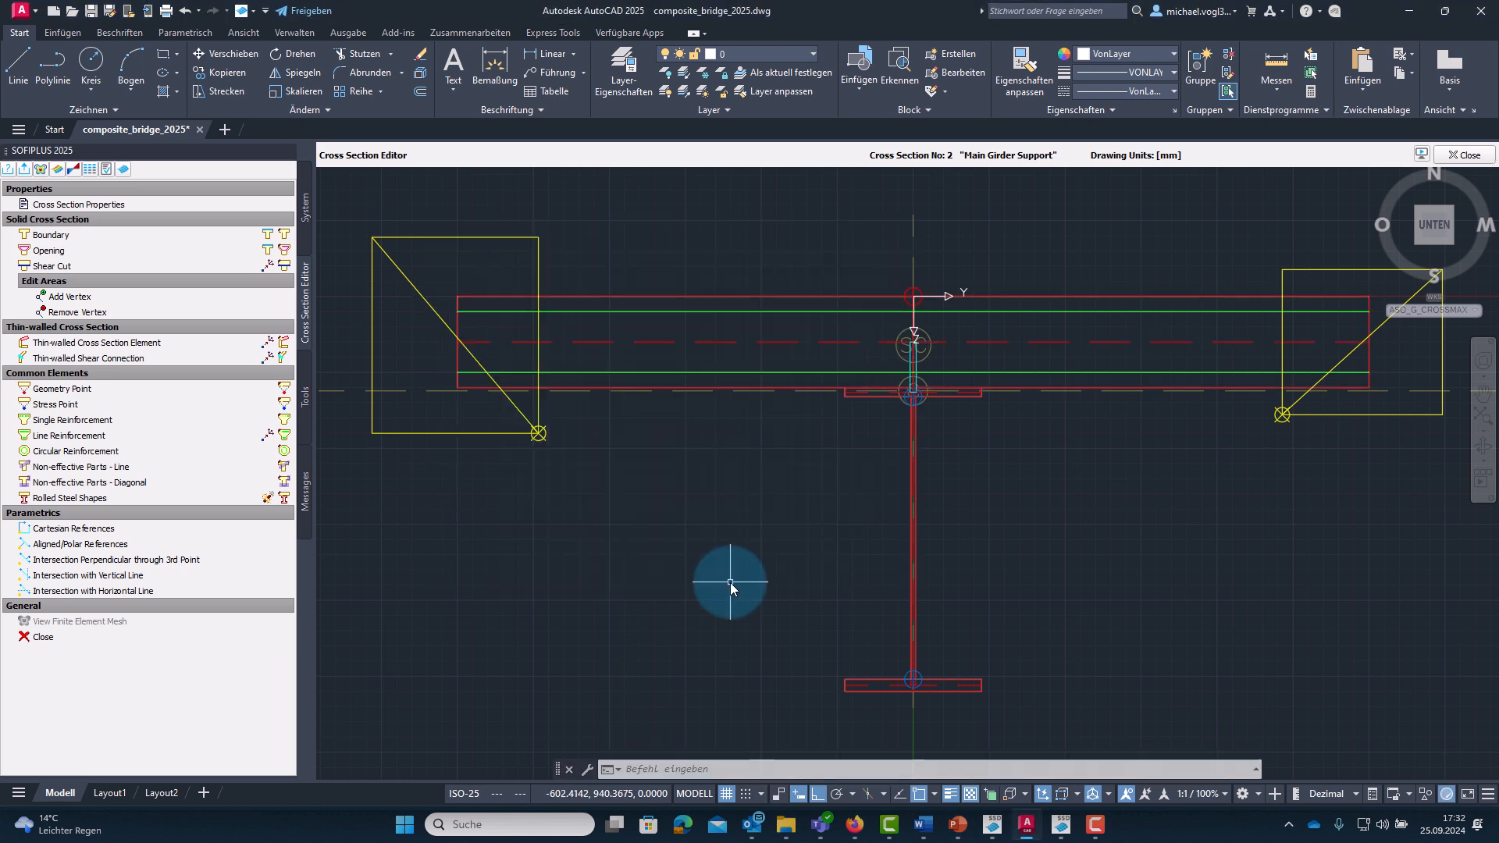
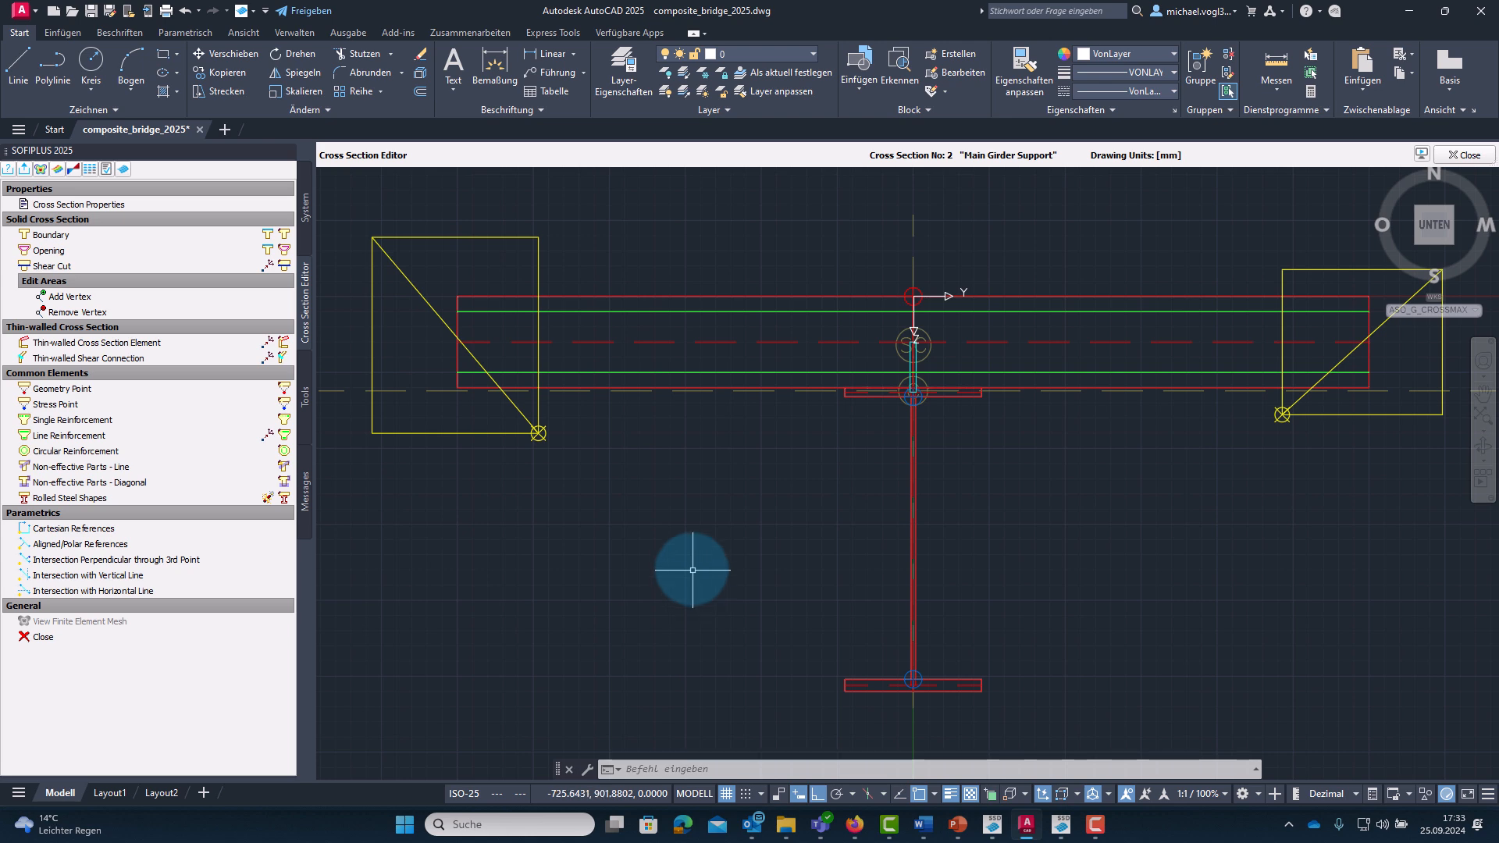
Add construction stage 30 to the Main Girder Support section properties and name it Composite.
click(70, 205)
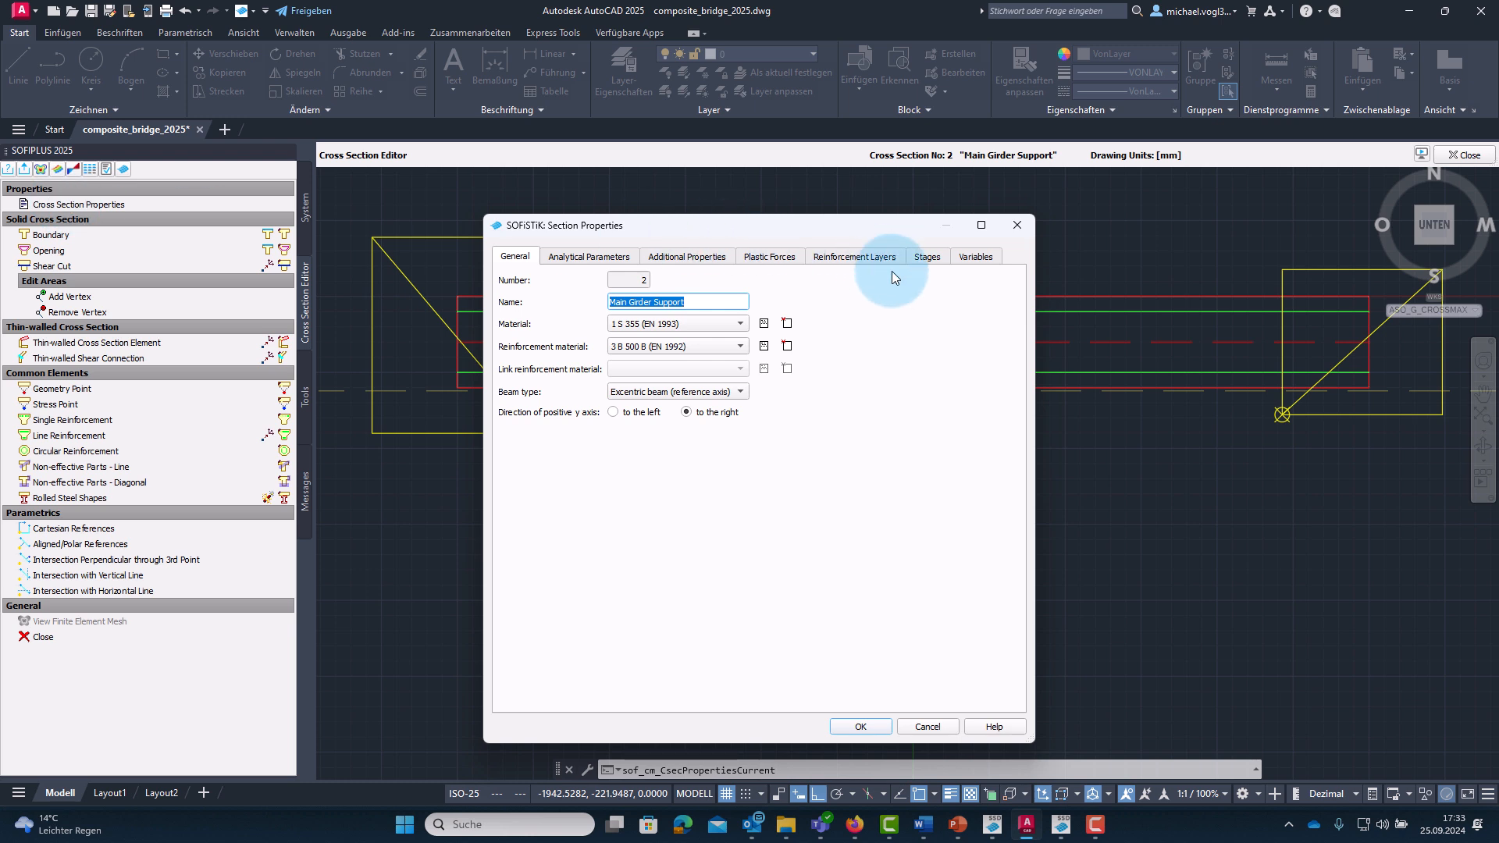
click(926, 258)
click(982, 306)
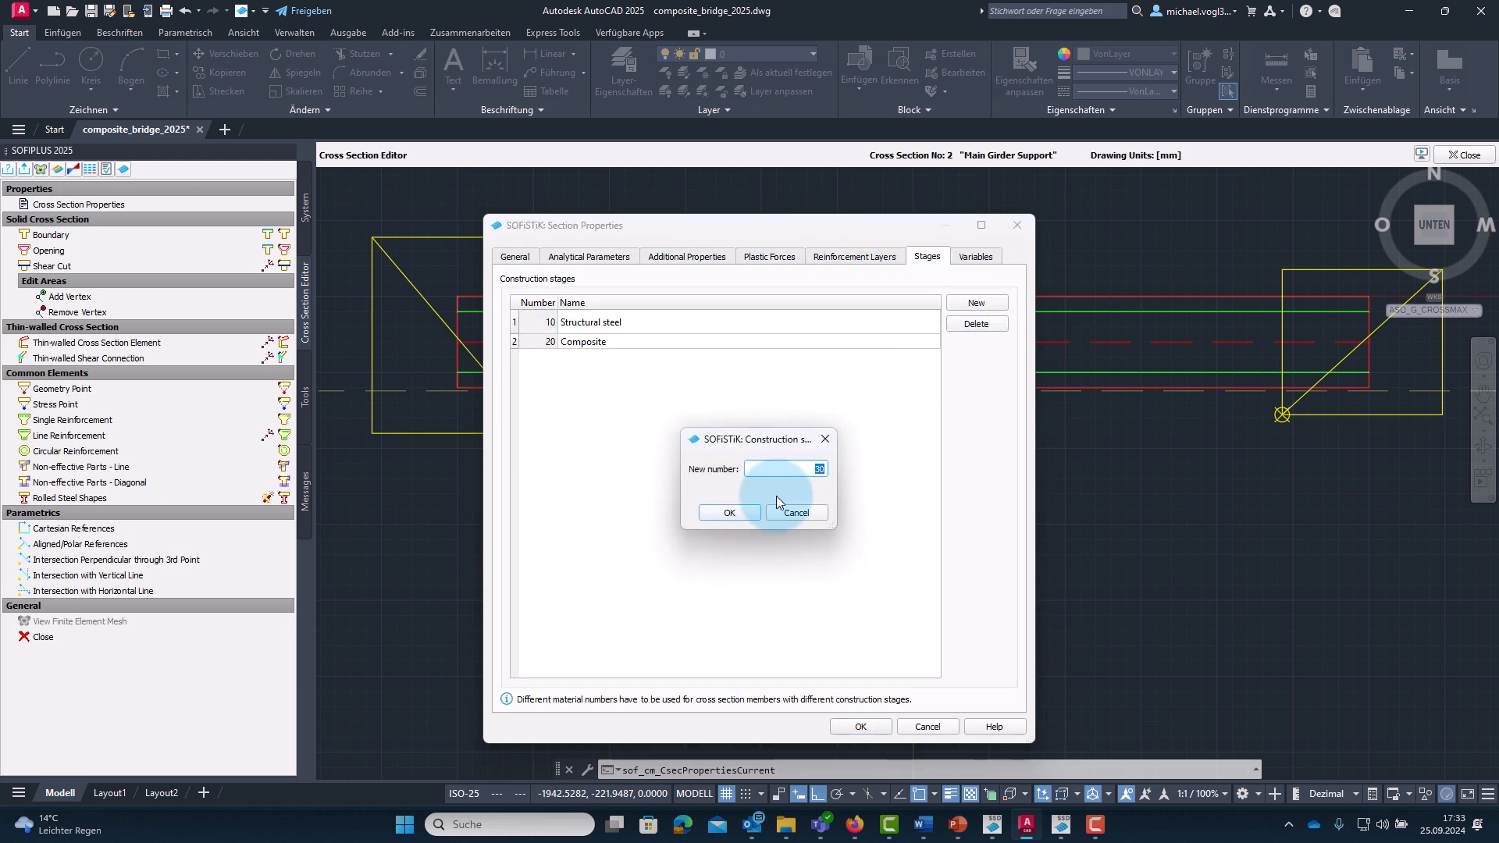
click(738, 508)
double_click(616, 345)
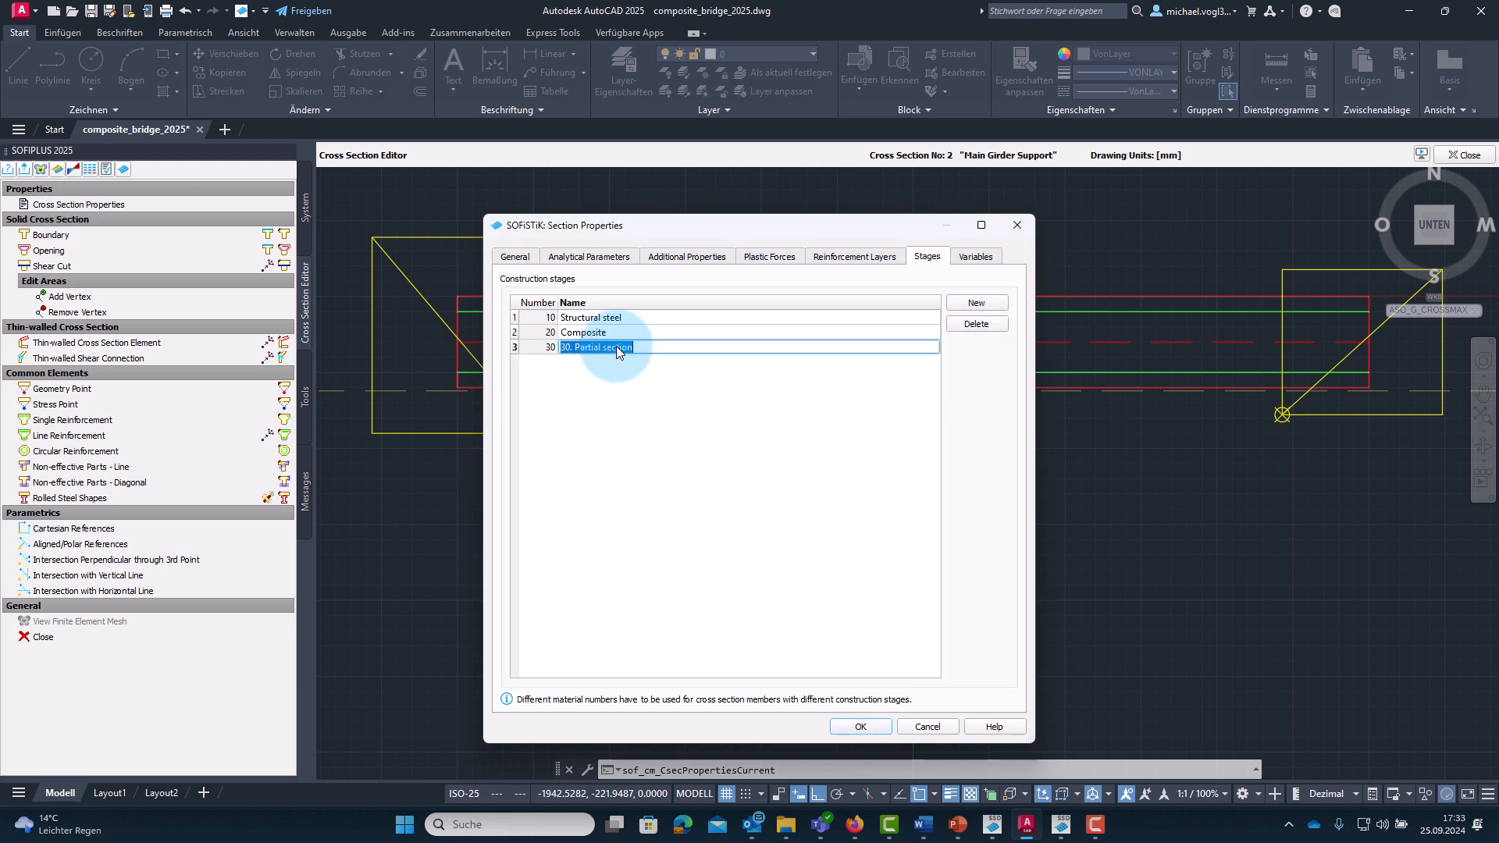
text(Composite)
click(811, 527)
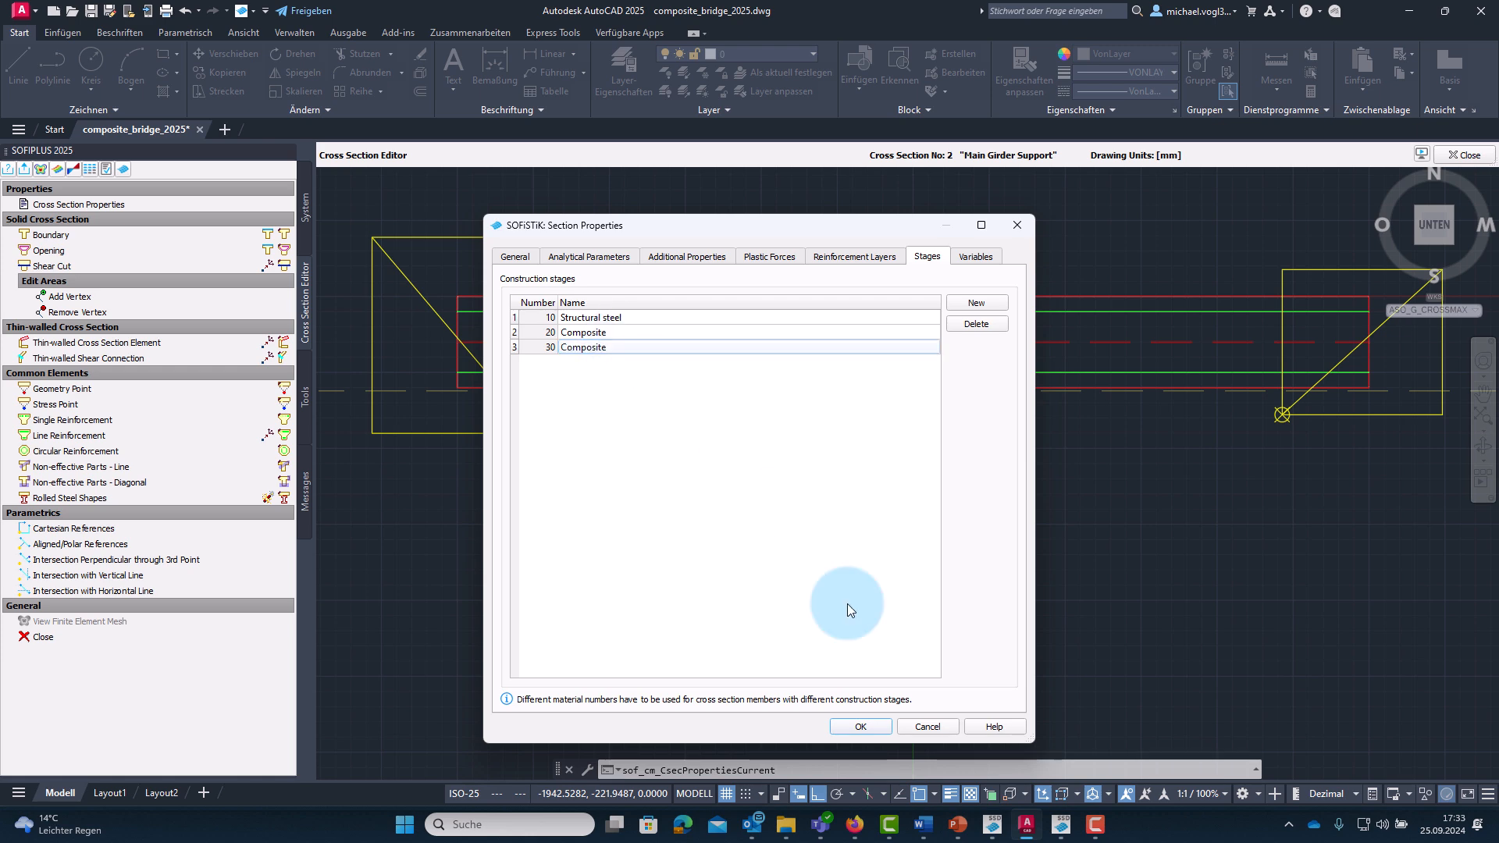
click(886, 732)
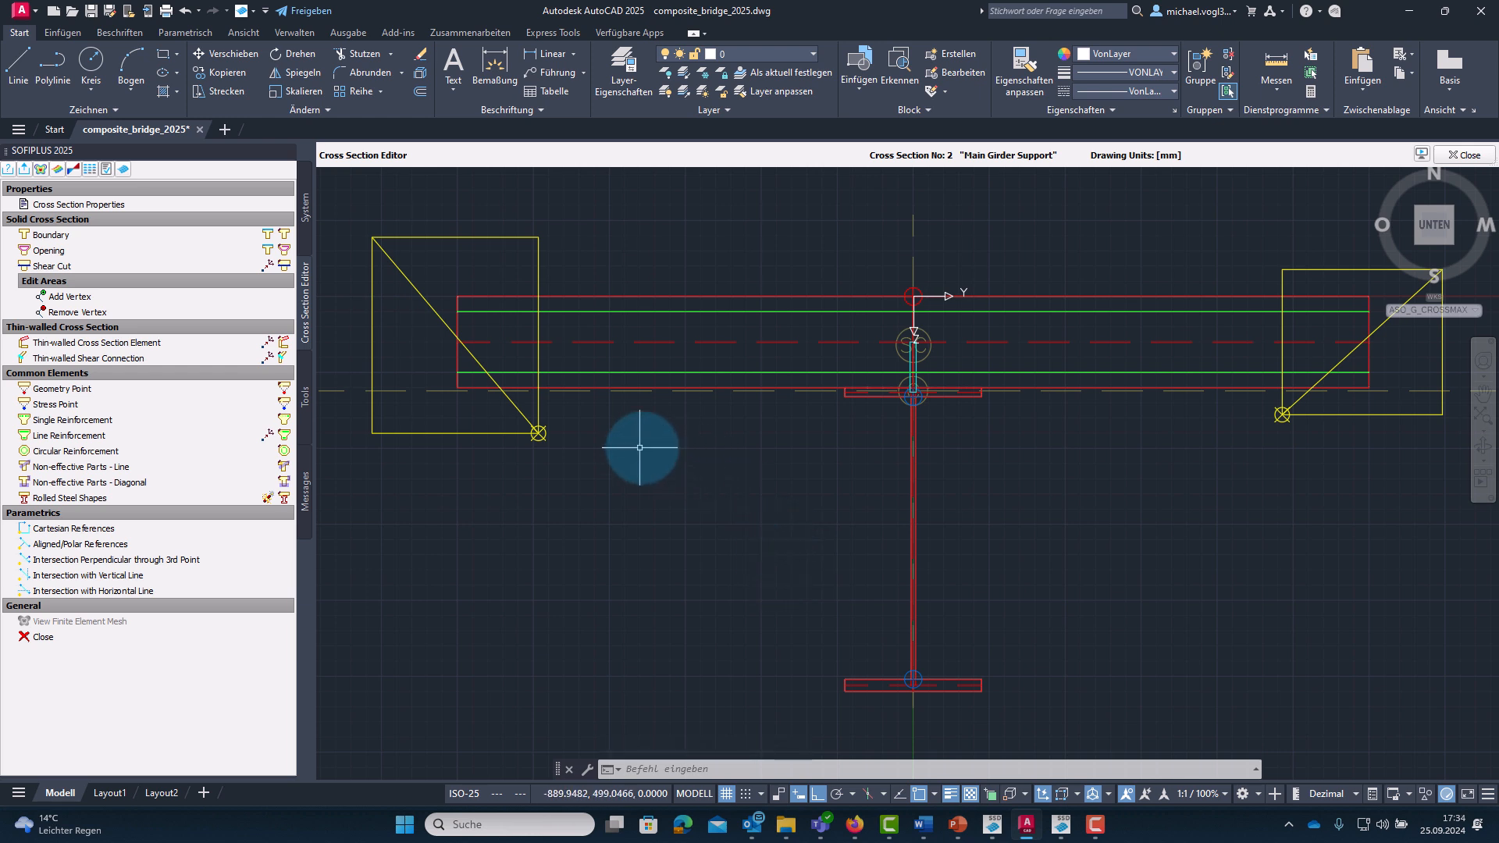
Set the start construction stage of both non-effective parts, 1300 and 1600, to 30 Composite.
double_click(538, 404)
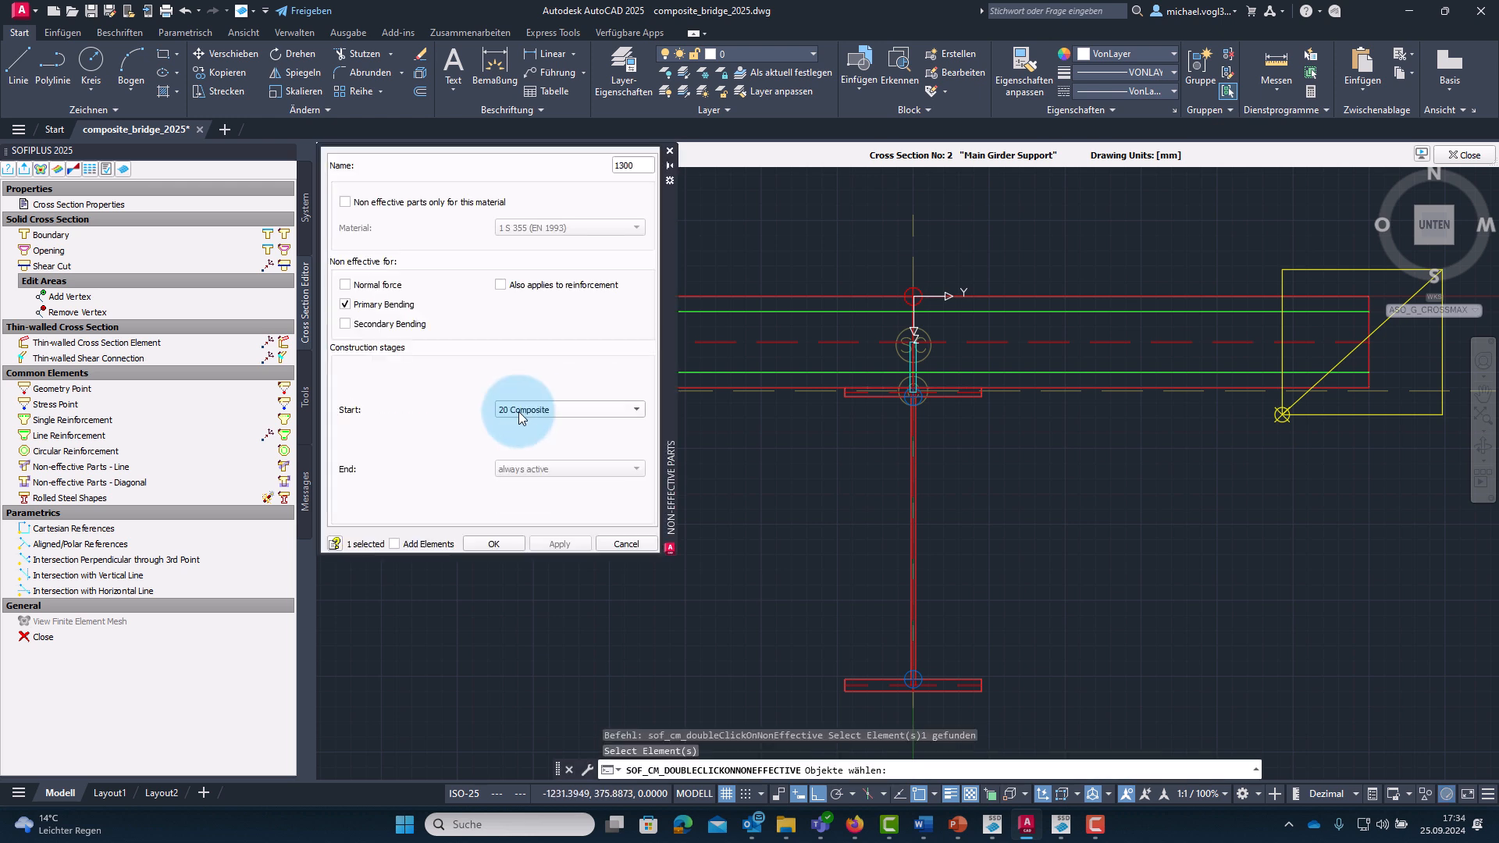
click(563, 416)
click(544, 440)
click(626, 544)
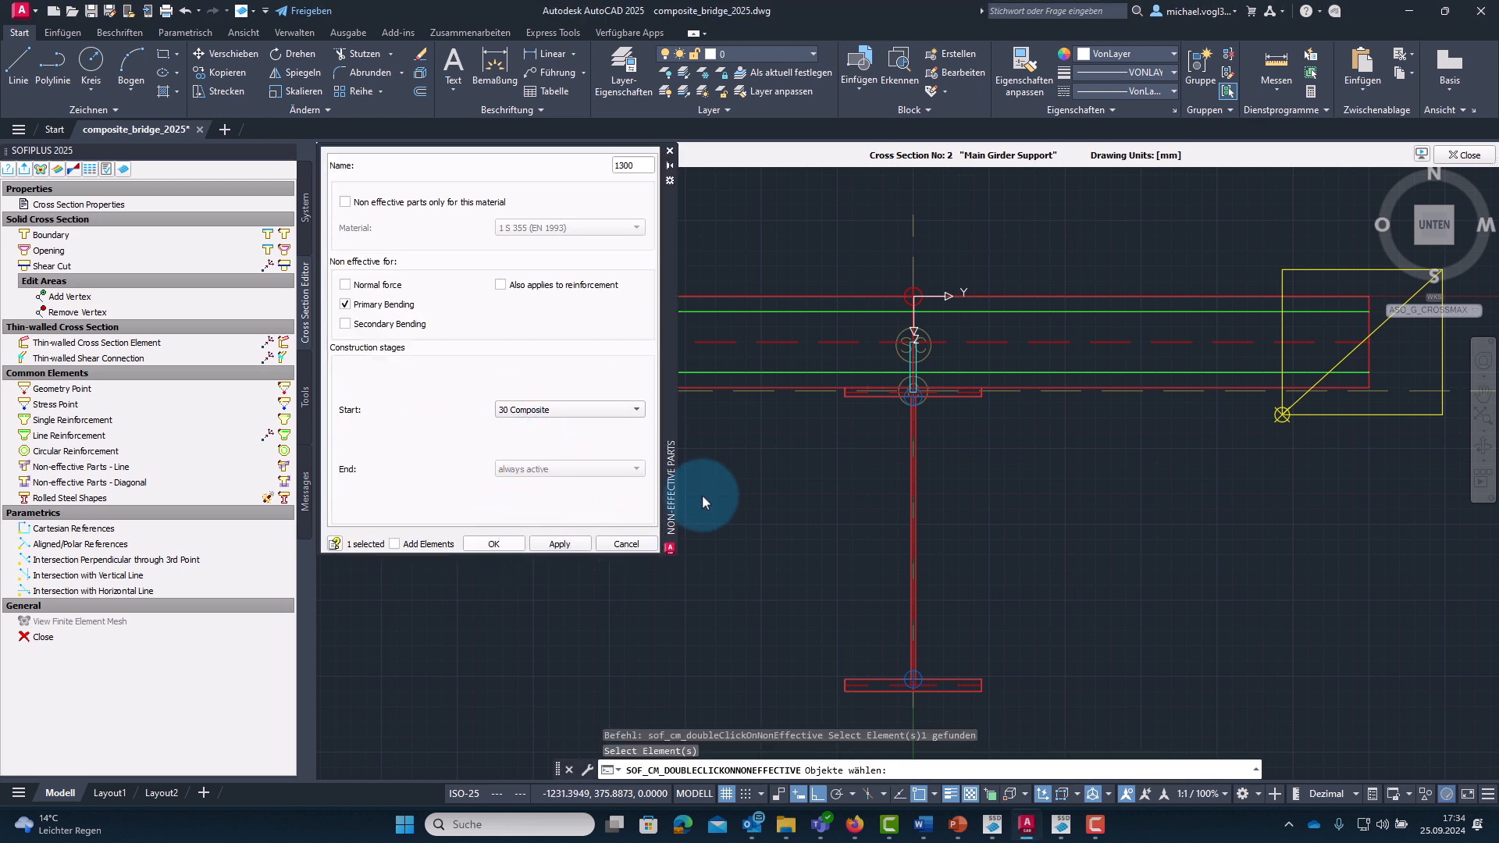
double_click(1300, 414)
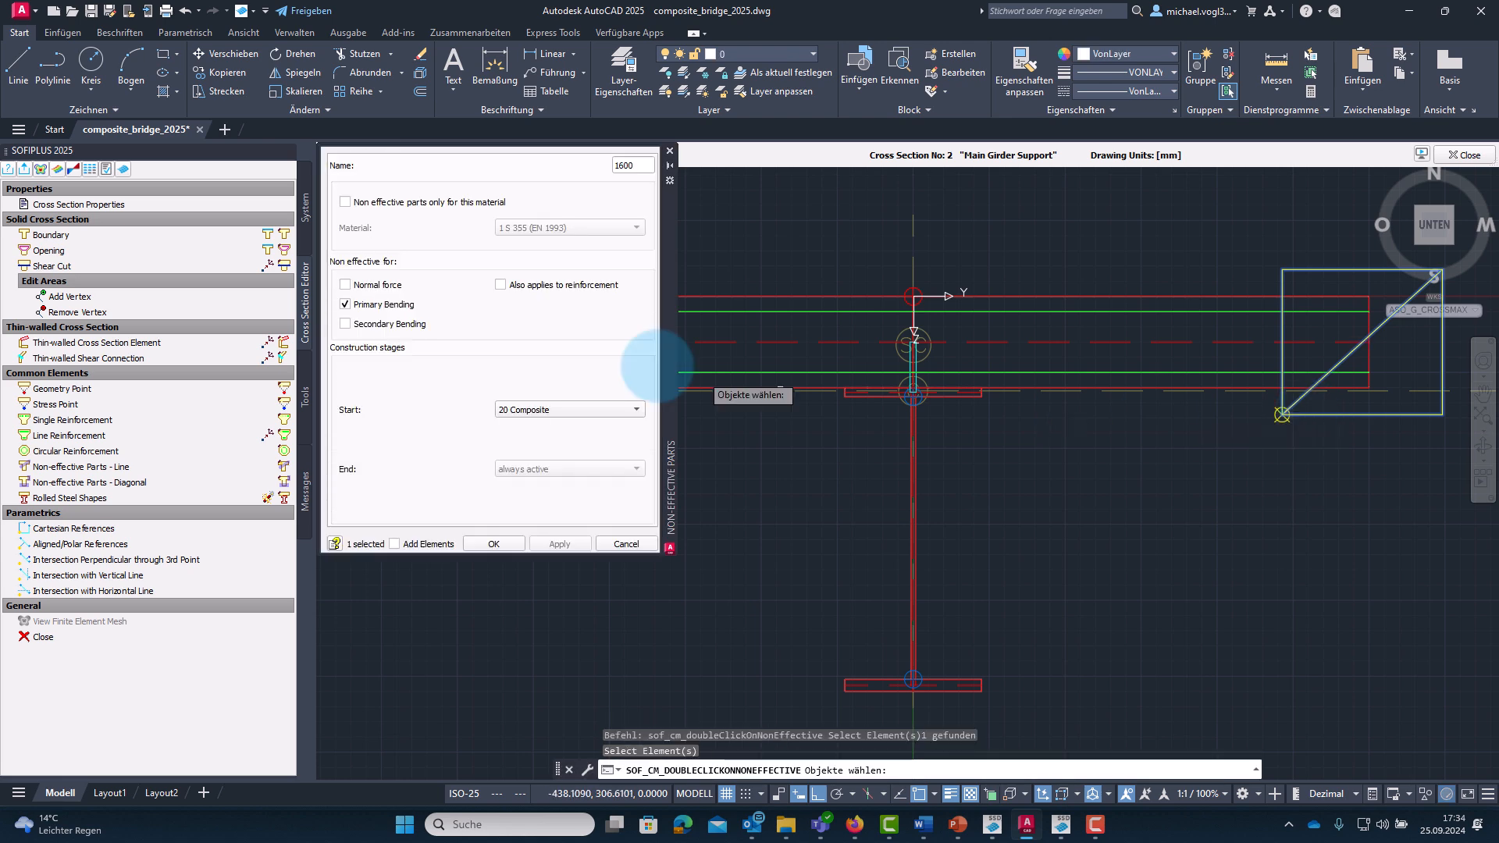
click(542, 406)
click(533, 445)
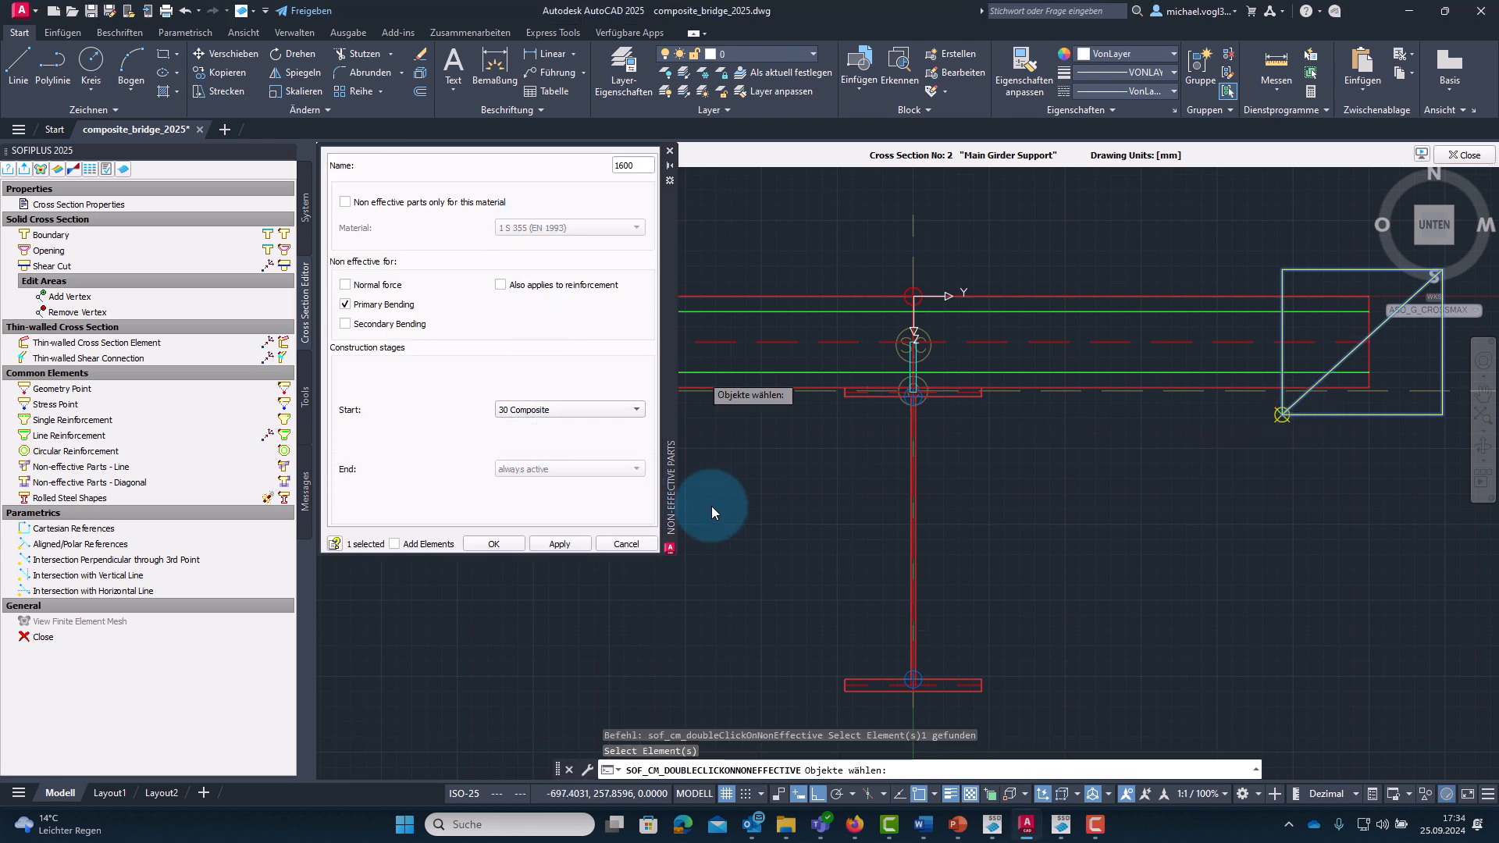
click(493, 544)
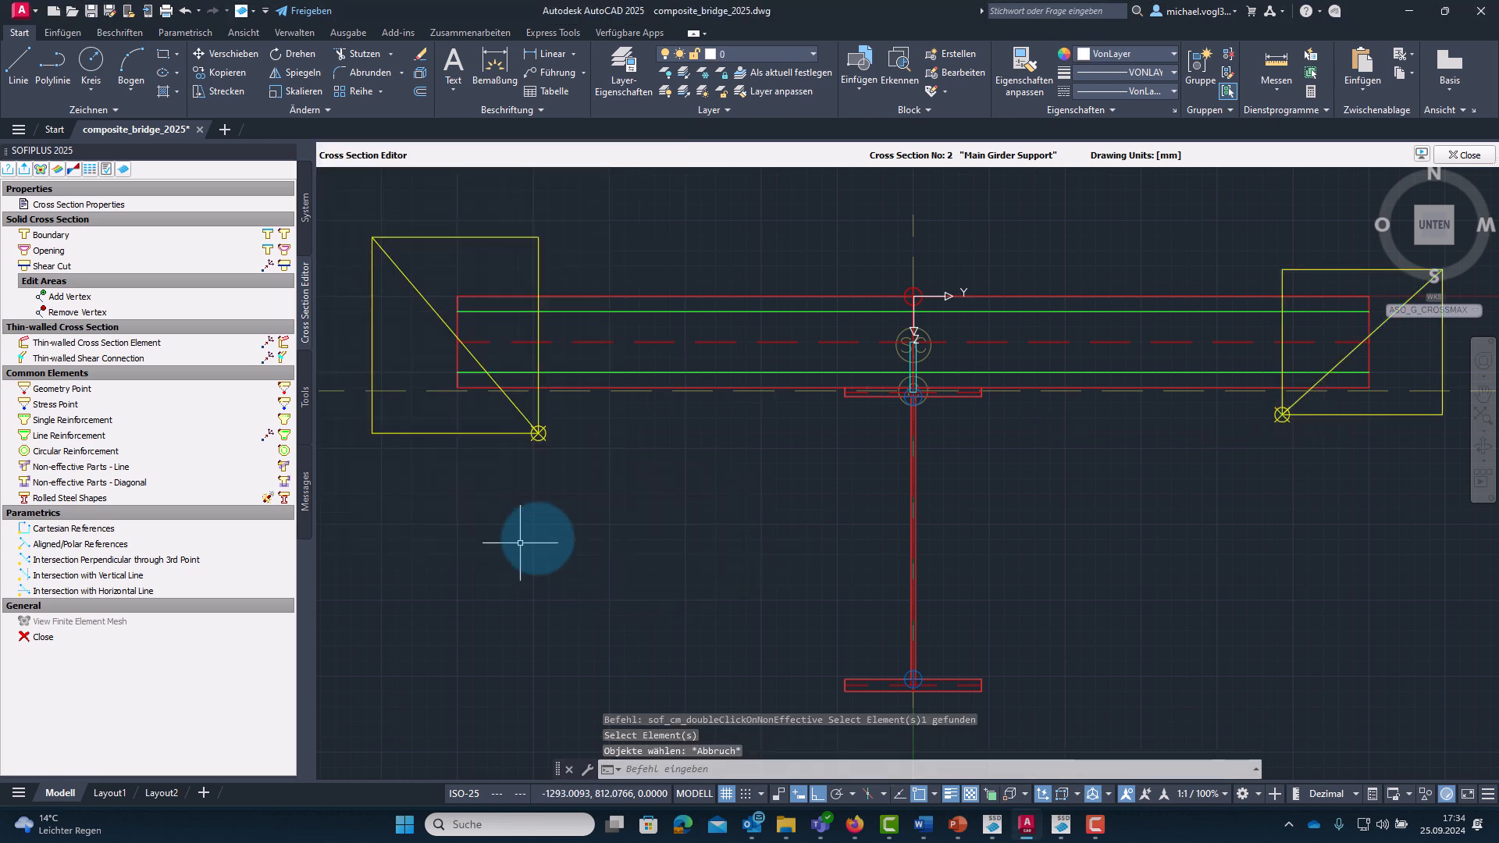
Set the start construction stage of the upper and lower slab line reinforcements to 30 Composite.
click(702, 310)
double_click(702, 310)
click(953, 595)
click(944, 628)
click(1049, 655)
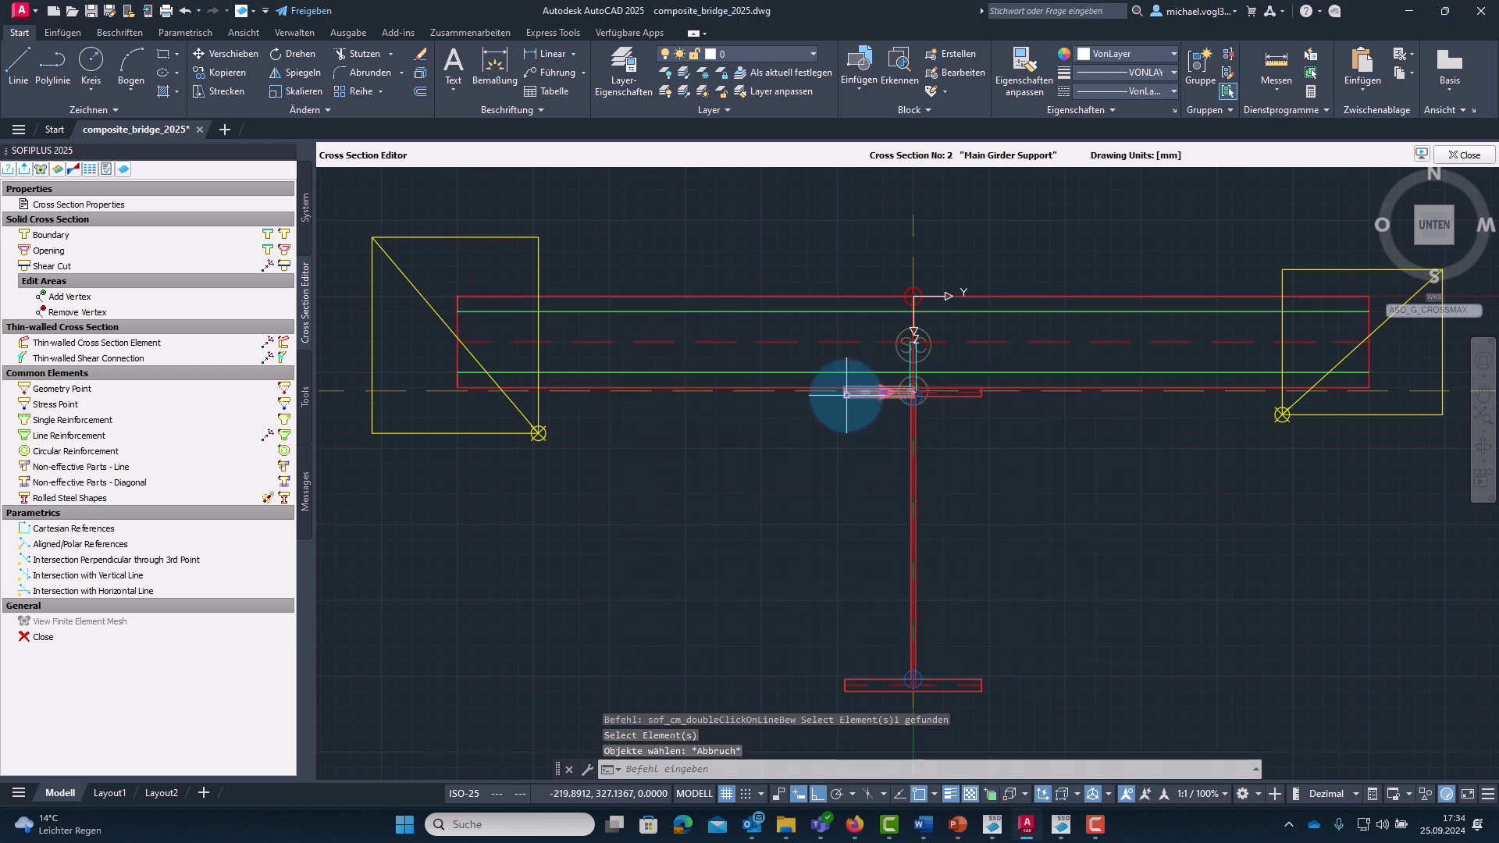
double_click(860, 373)
click(930, 635)
click(1027, 653)
Set the start construction stage of slab elements CL and CR to 30 Composite.
click(777, 341)
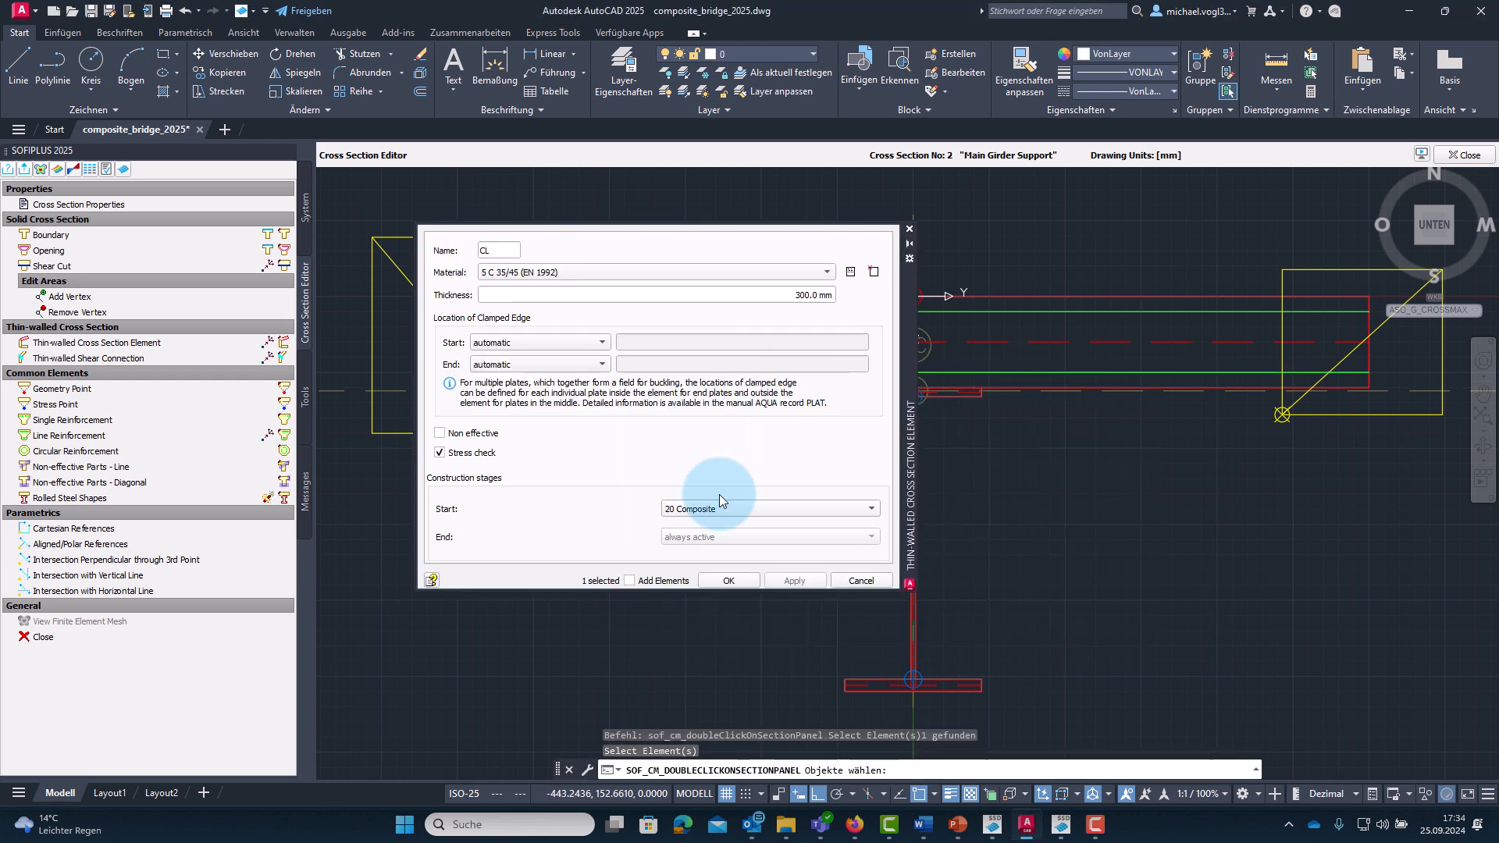
click(719, 508)
click(719, 547)
click(729, 581)
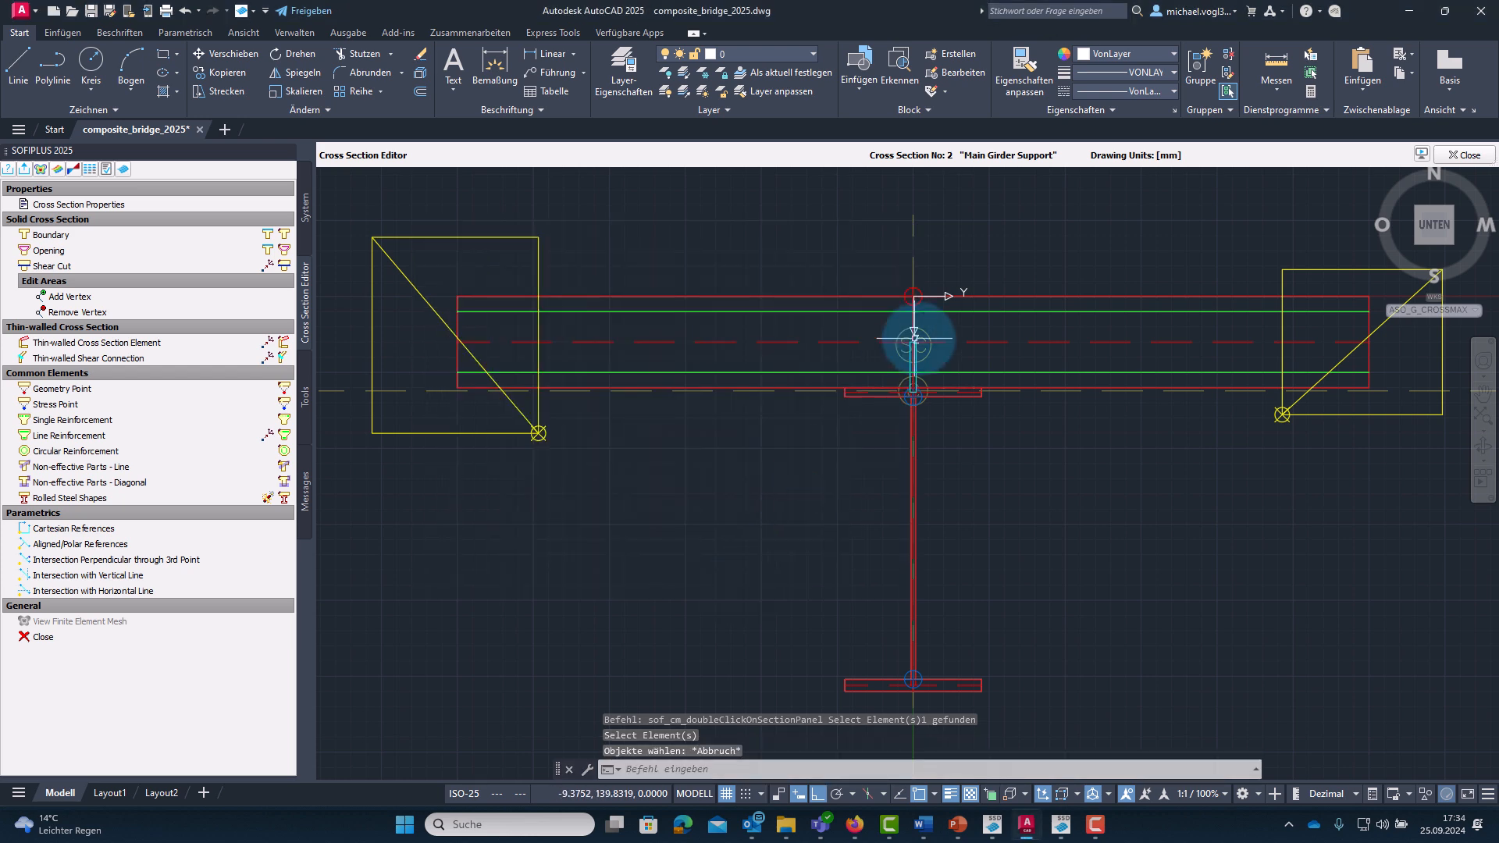
double_click(949, 320)
click(719, 508)
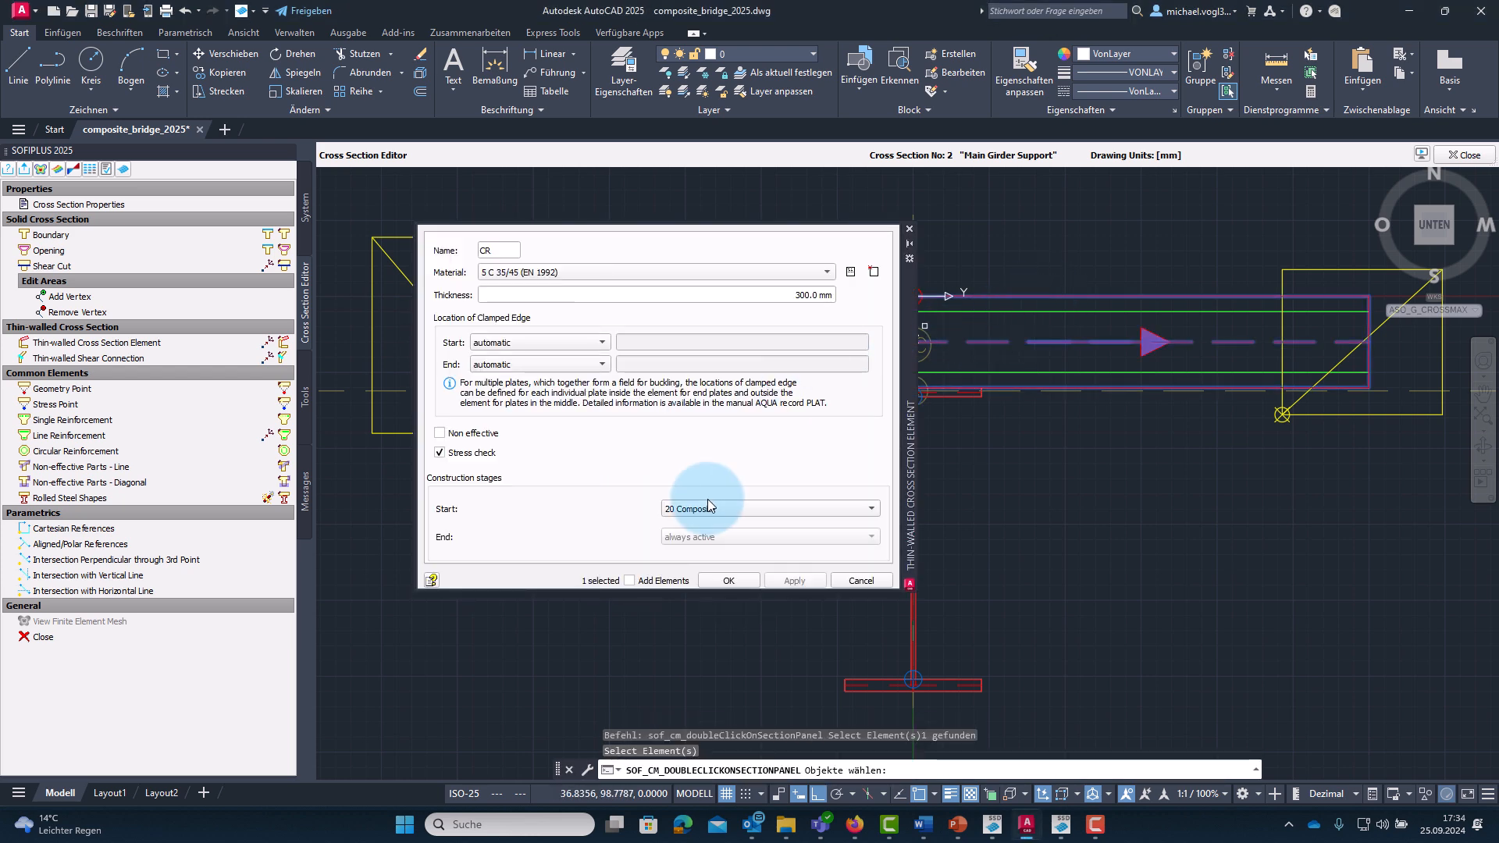
click(719, 546)
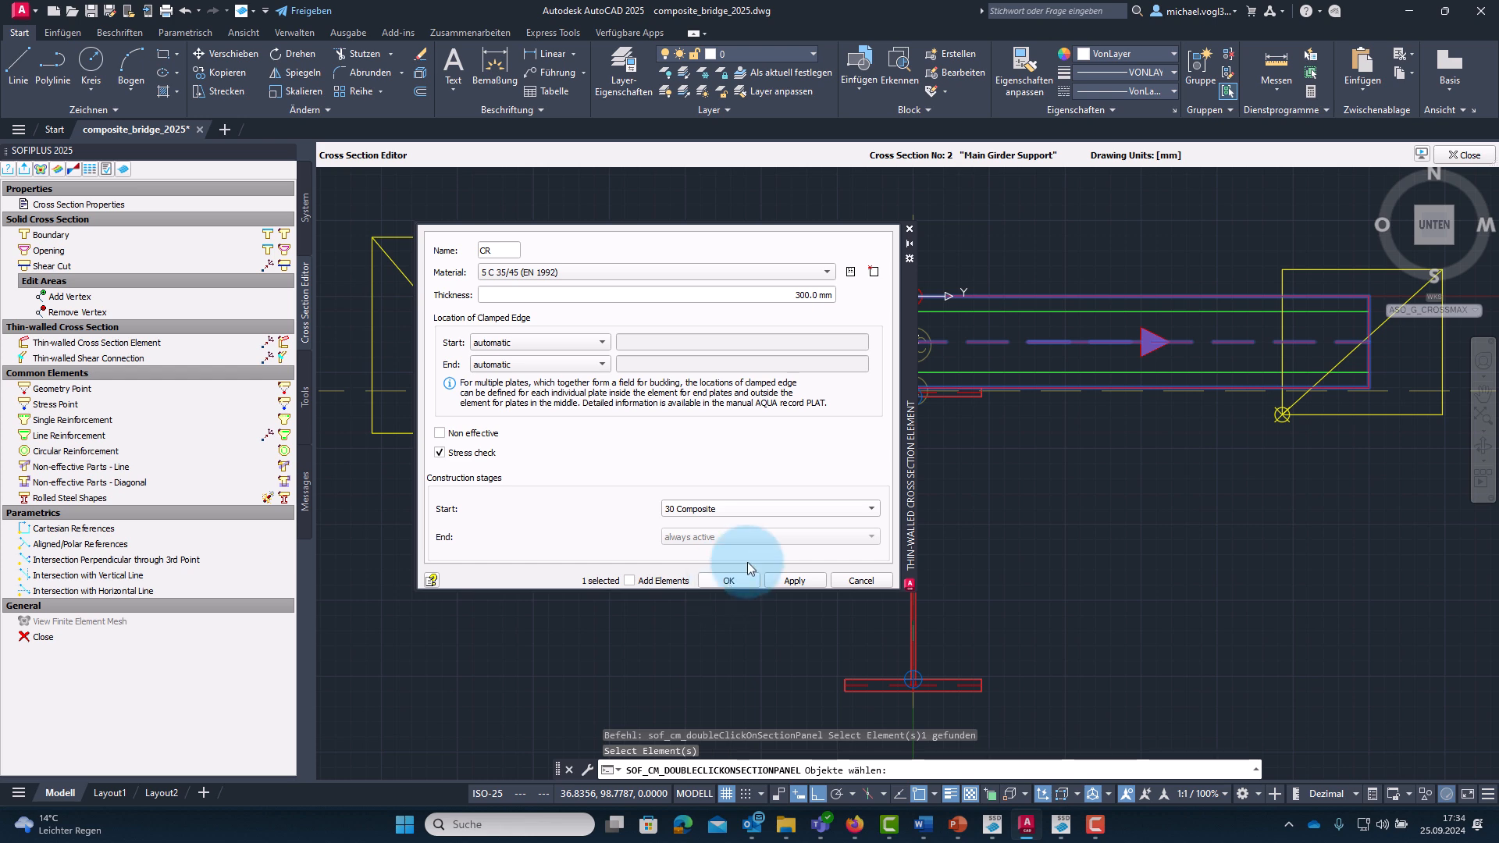
click(724, 578)
Set the start construction stage of the BOND shear connection between slab and top flange to 30 Composite.
scroll(929, 364, up, 5)
double_click(871, 373)
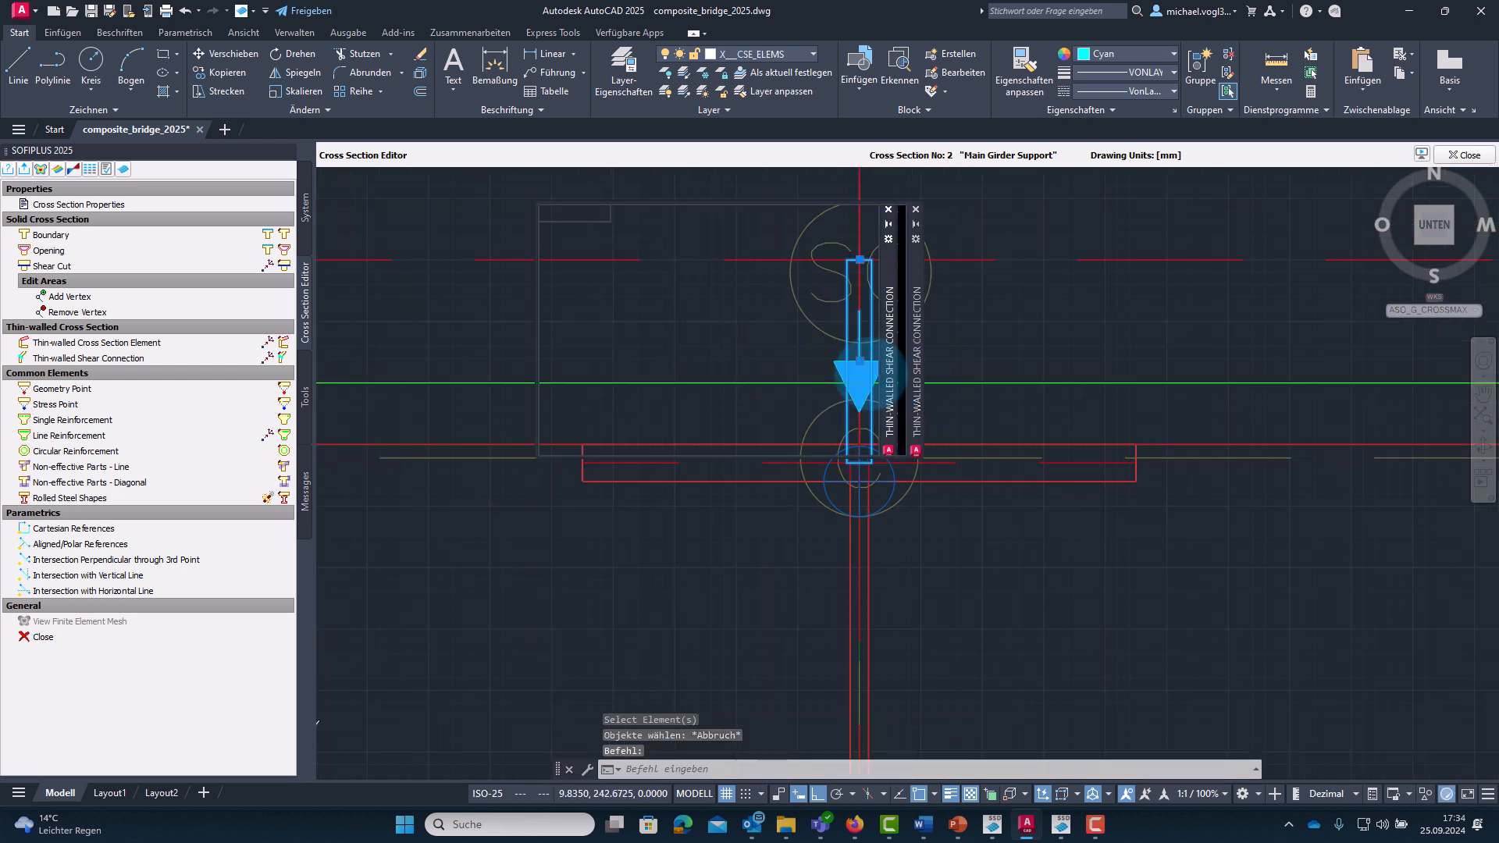
click(794, 373)
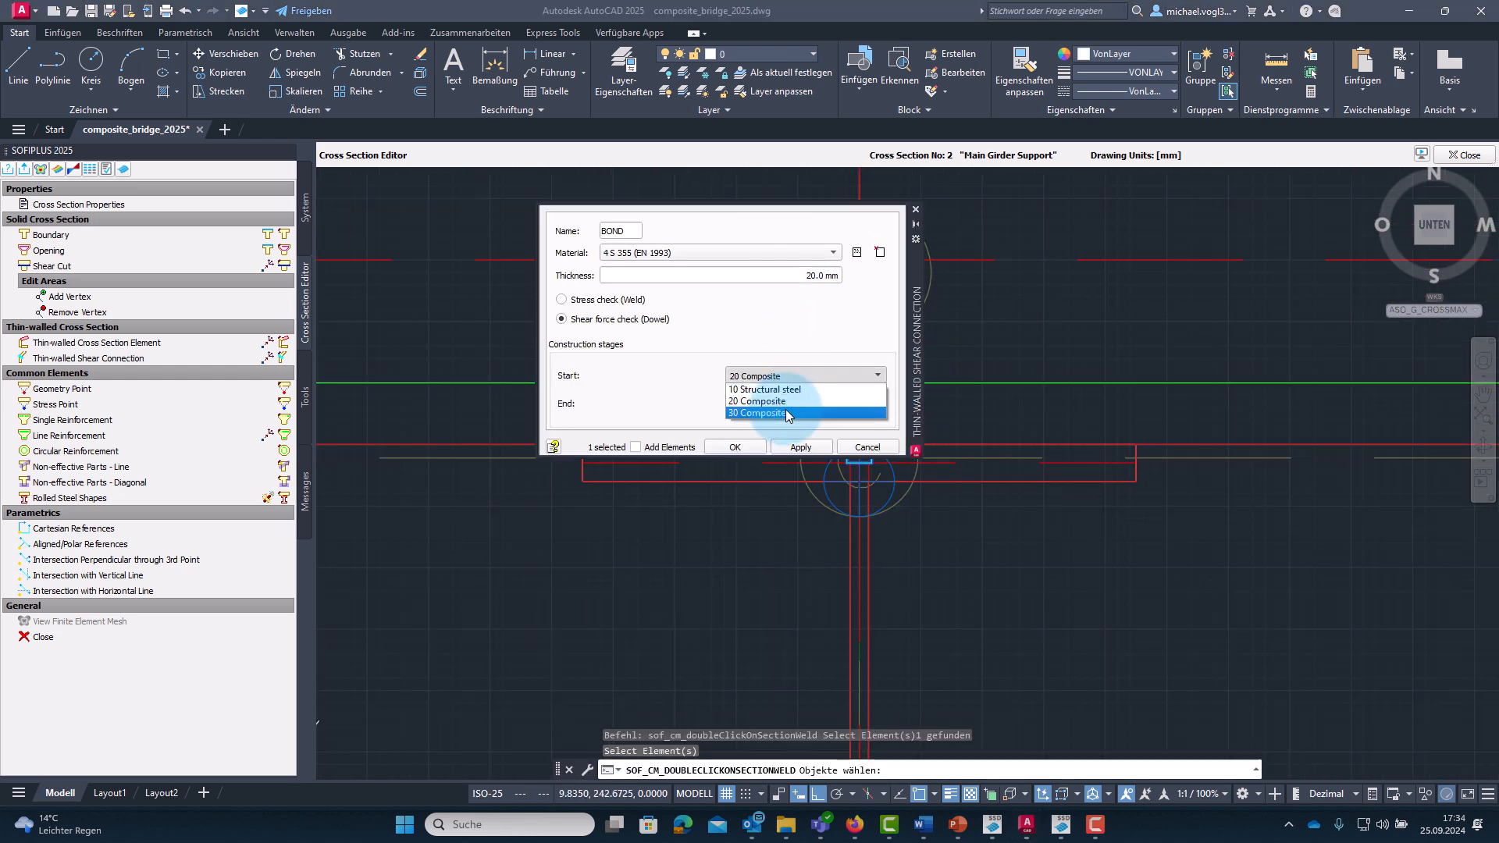
click(790, 414)
click(734, 447)
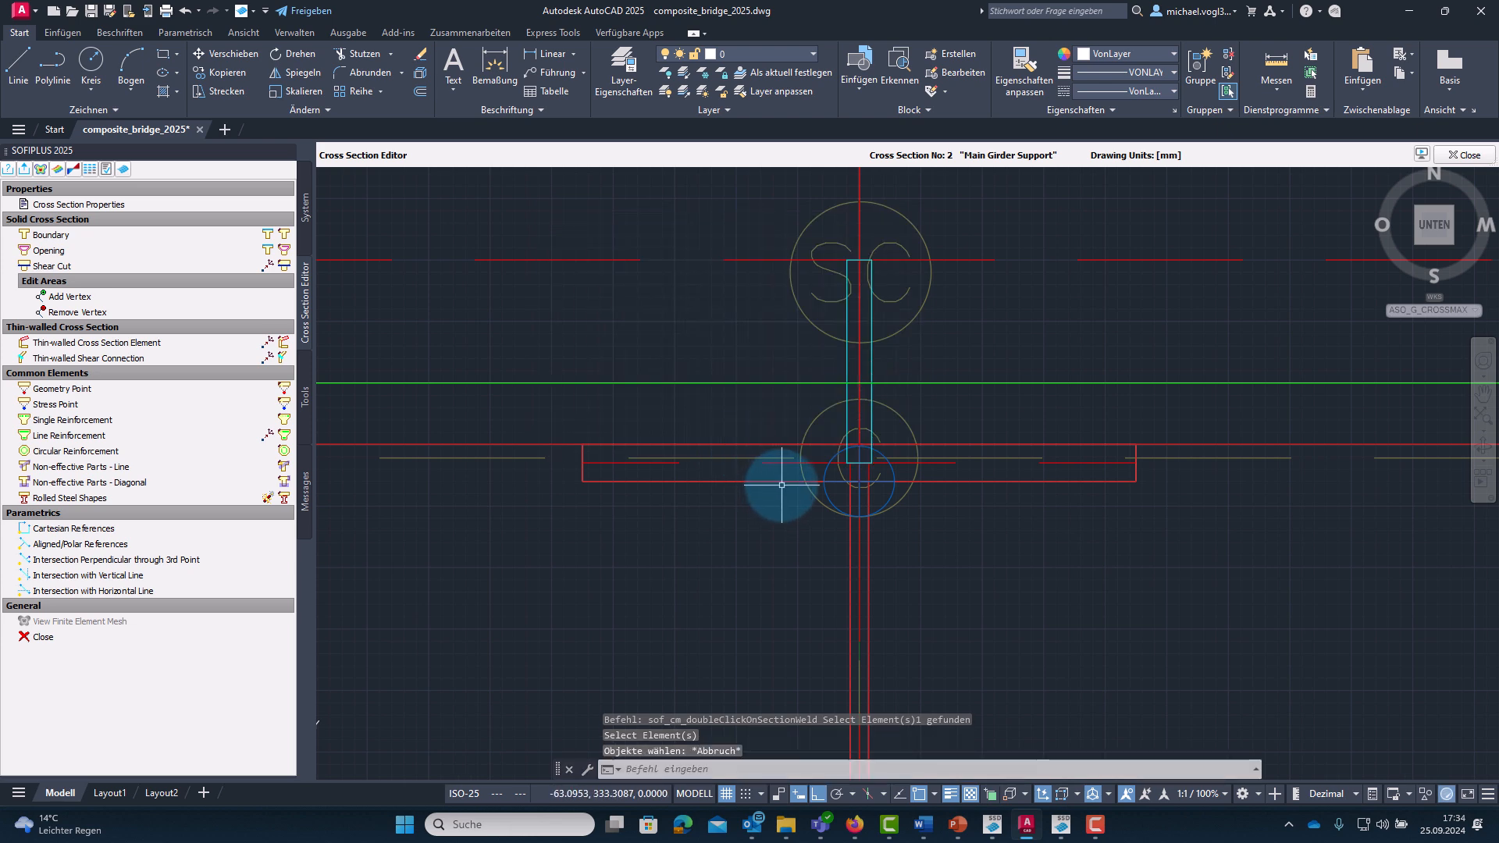
Delete construction stage 20 Composite from the Main Girder Support section properties.
scroll(779, 488, down, 4)
middle_drag(948, 602, 981, 485)
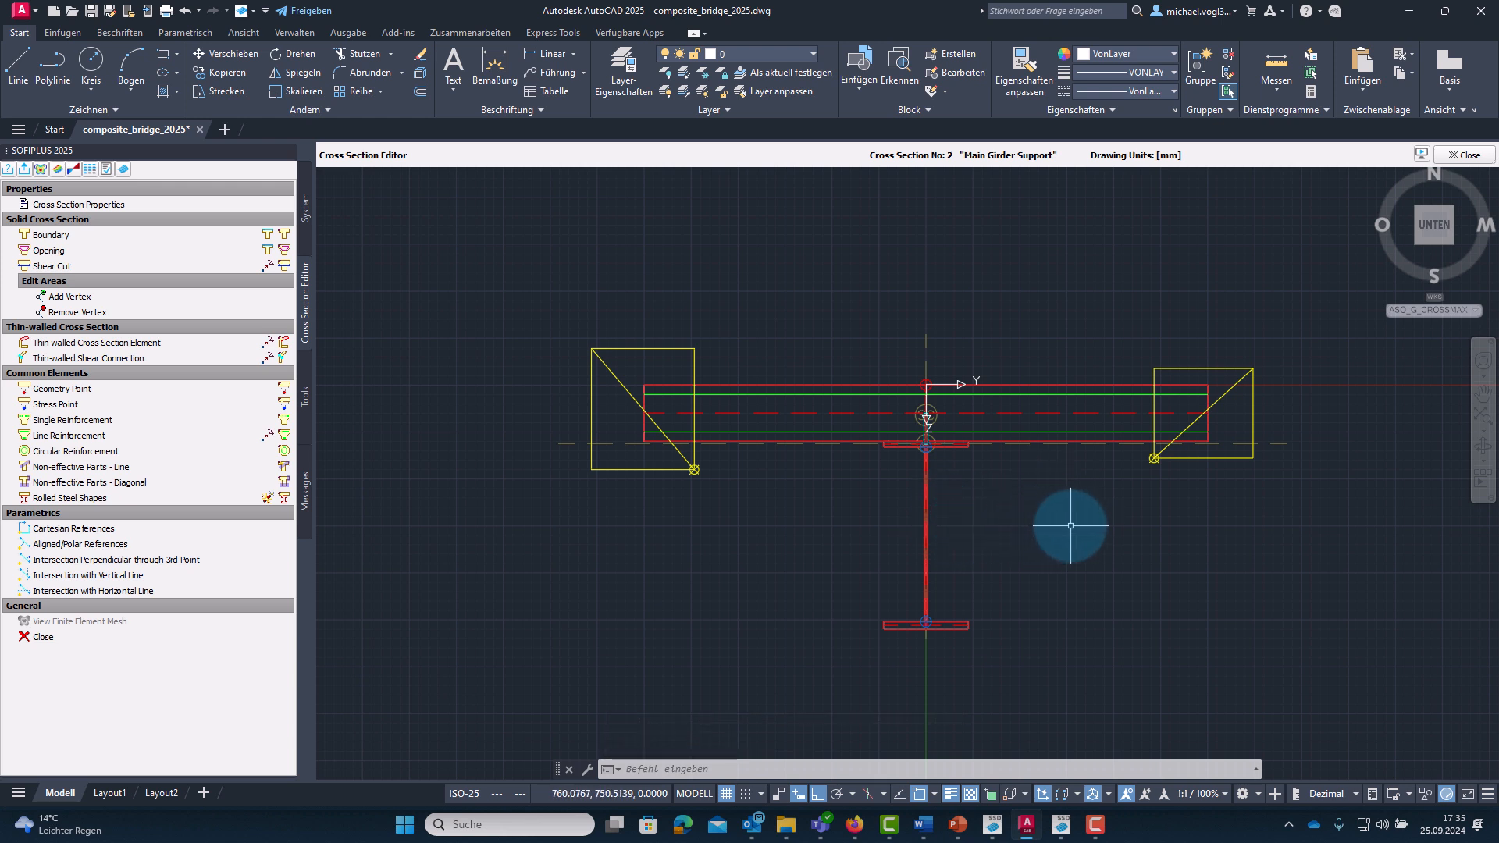
click(87, 204)
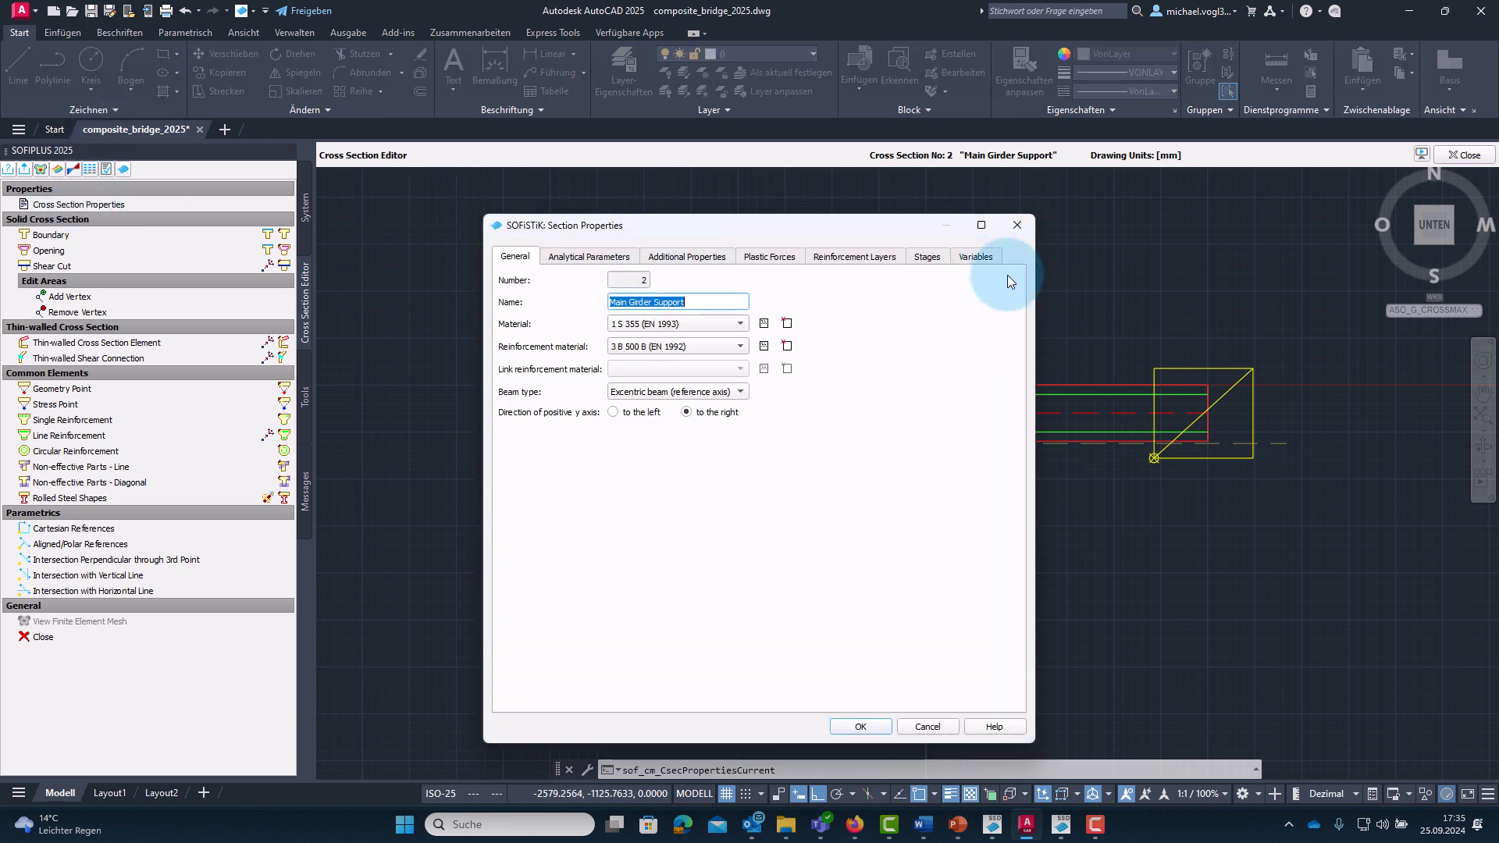
click(987, 256)
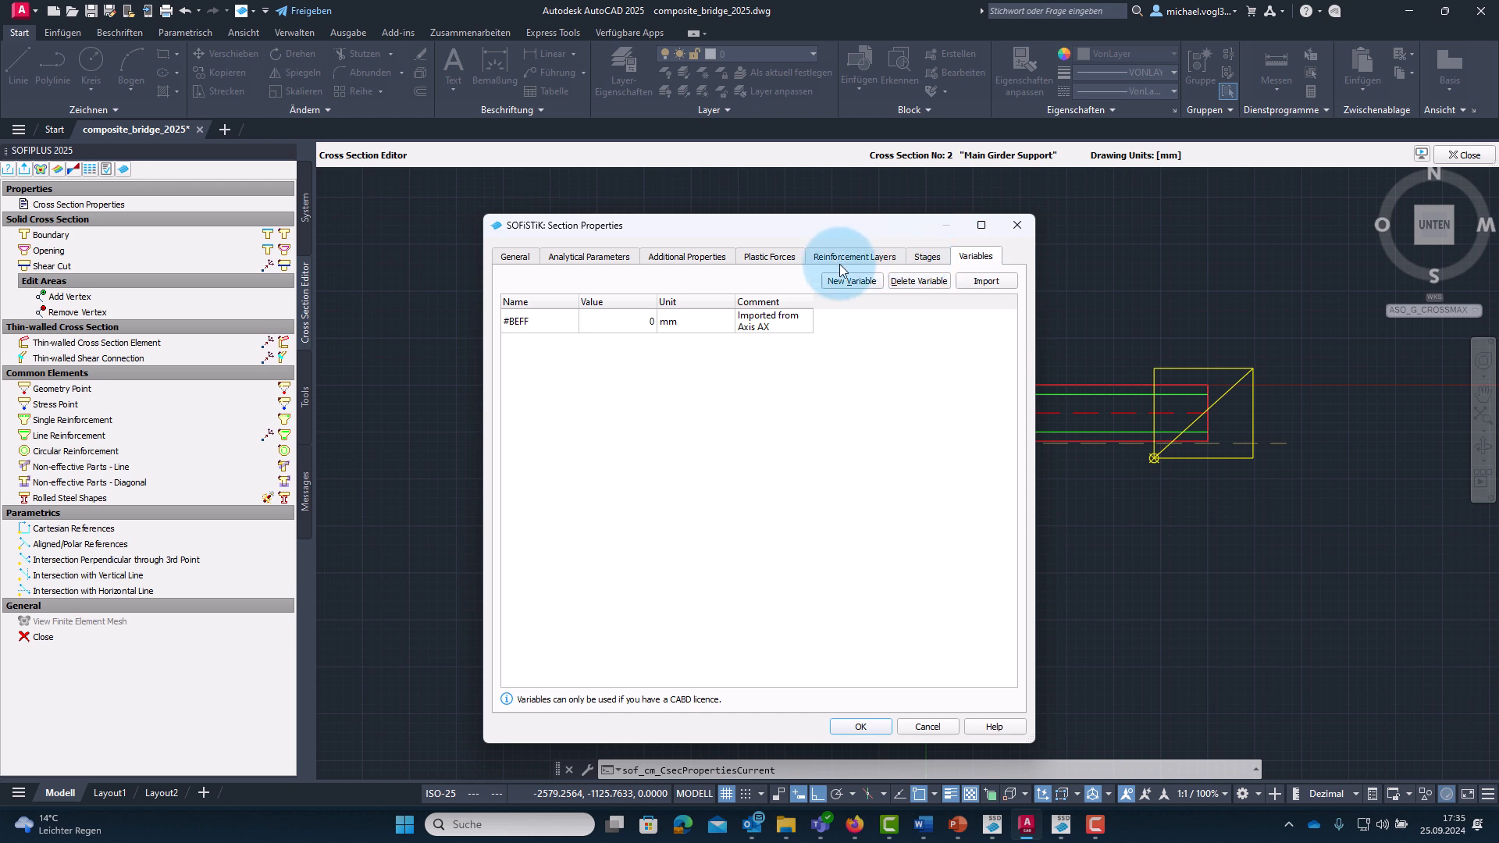
click(932, 254)
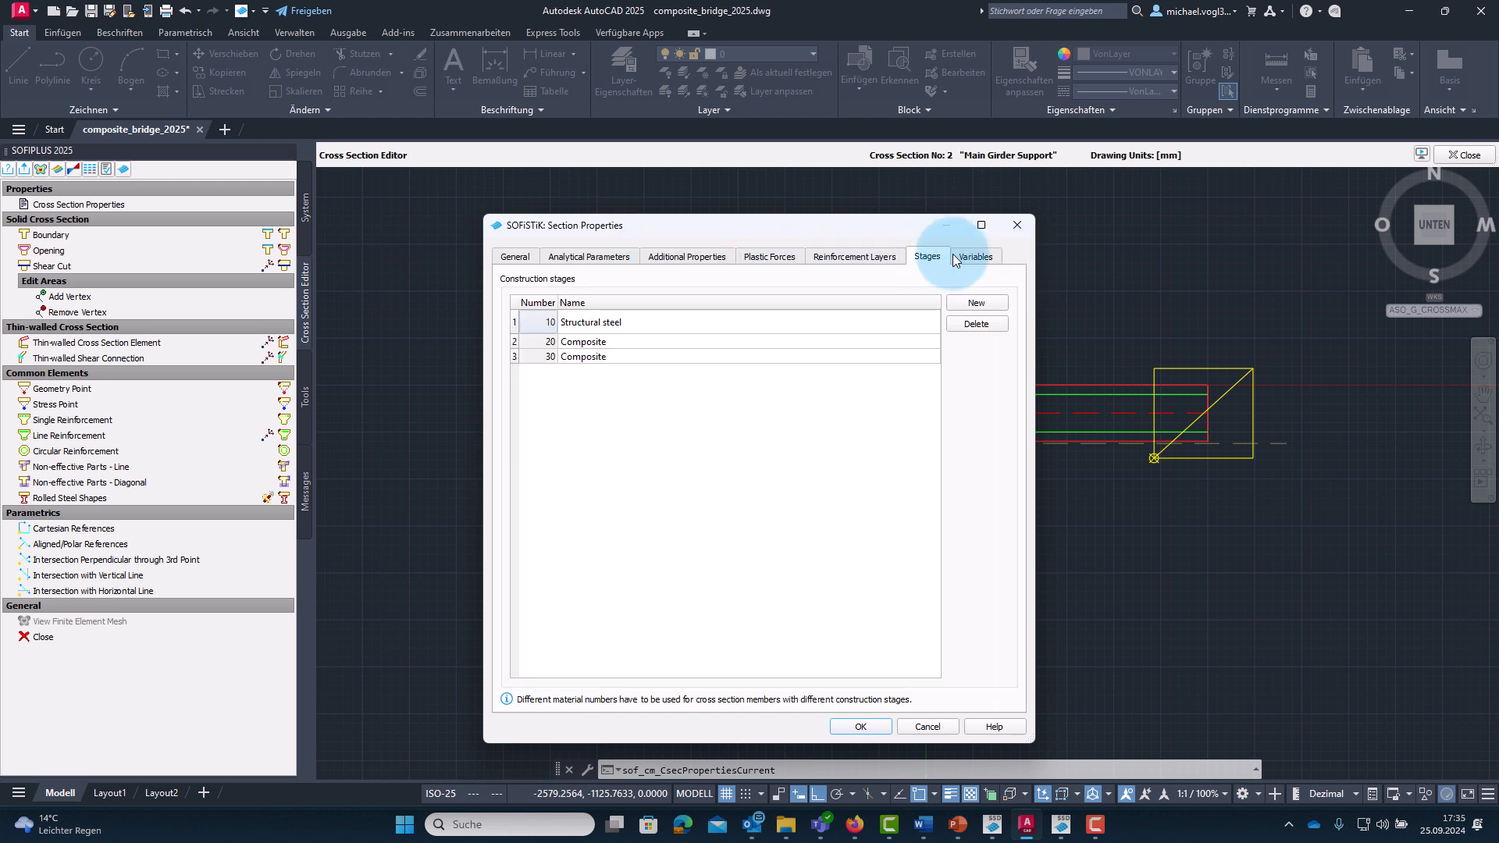
click(668, 344)
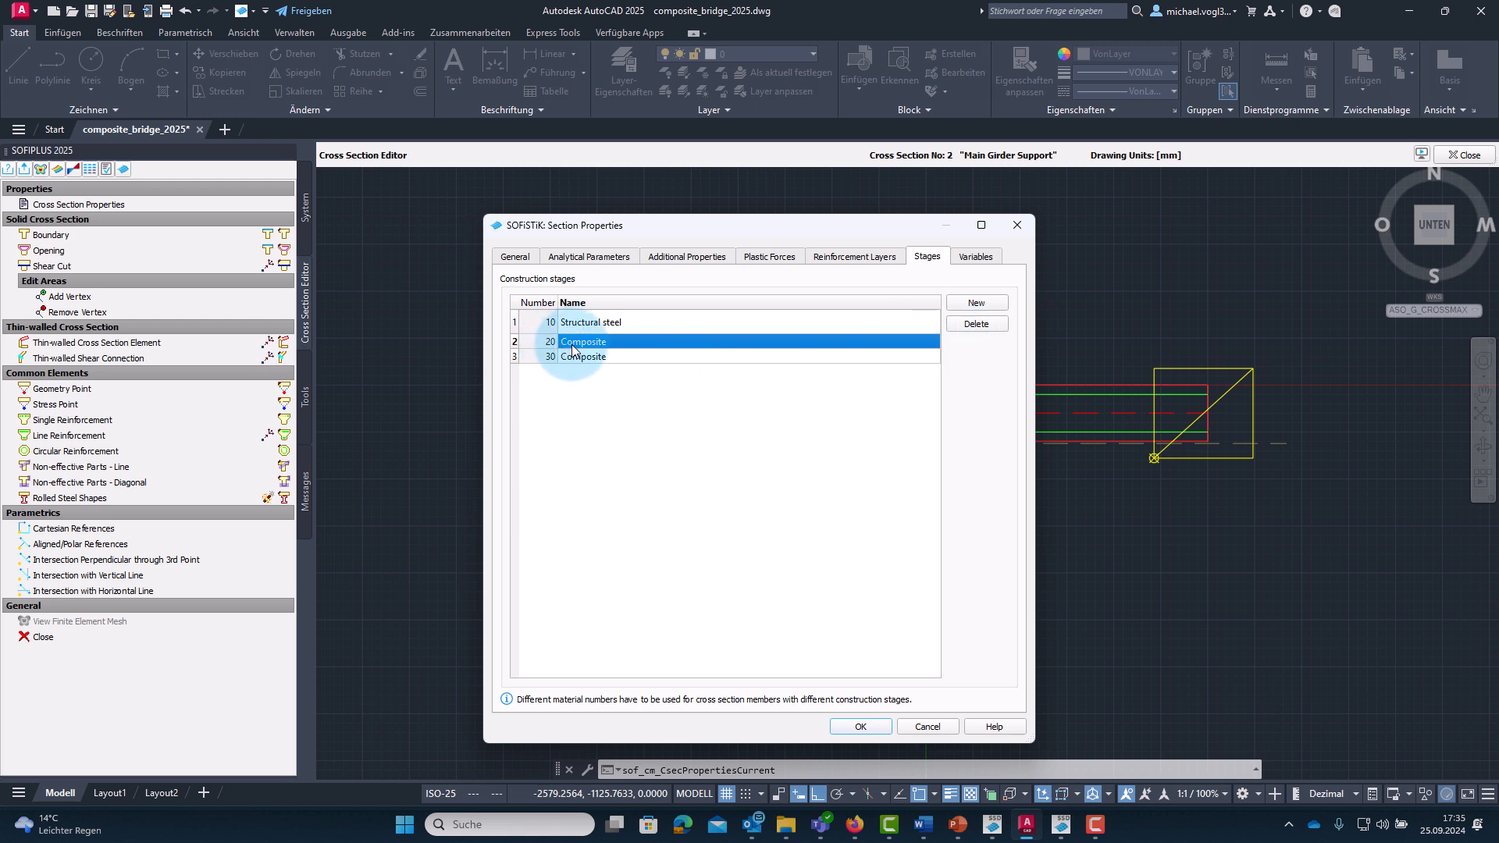
click(975, 325)
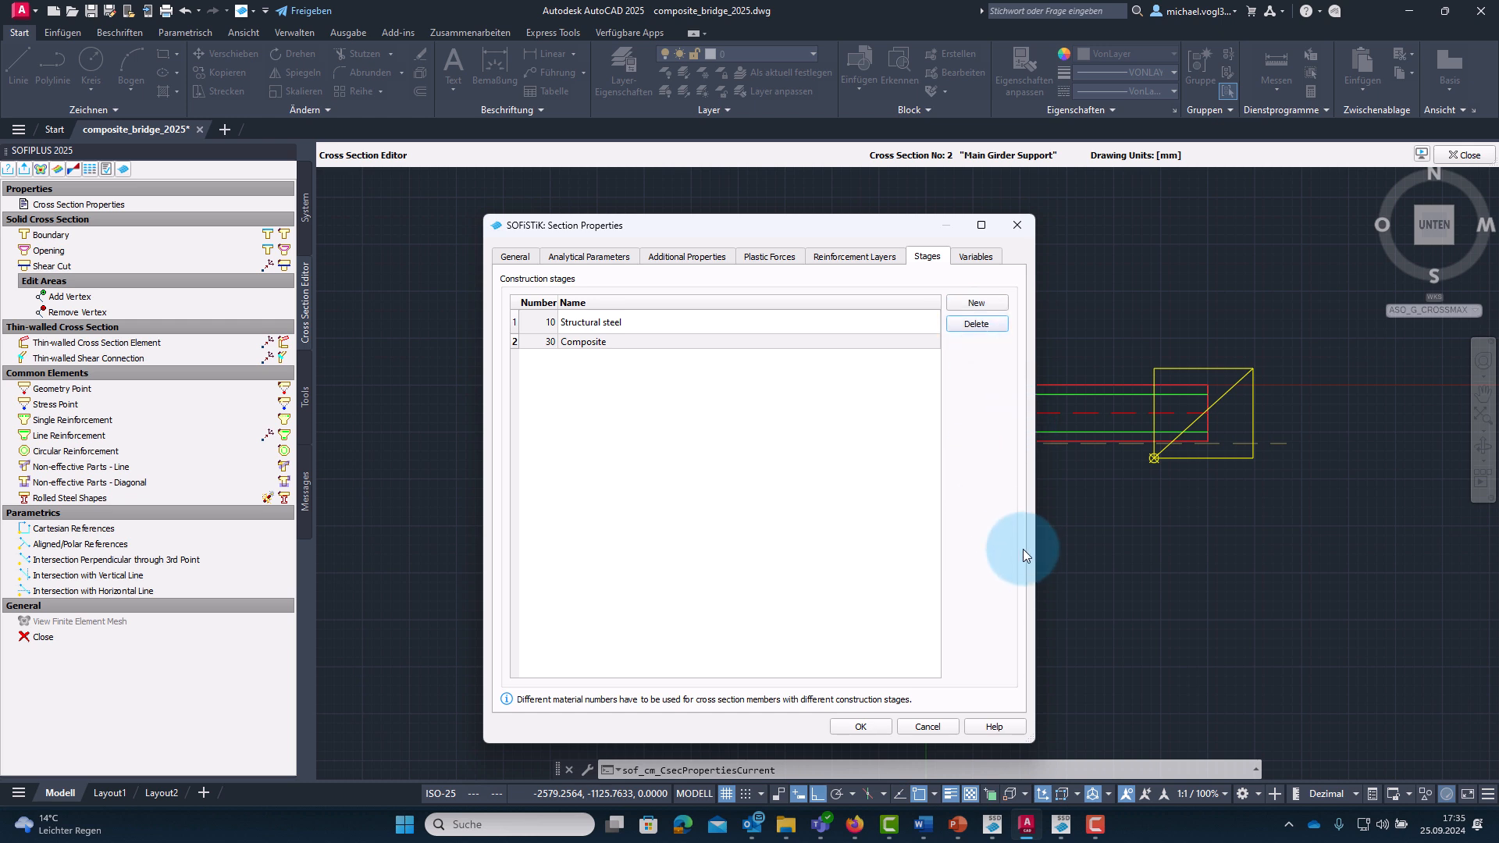
click(861, 726)
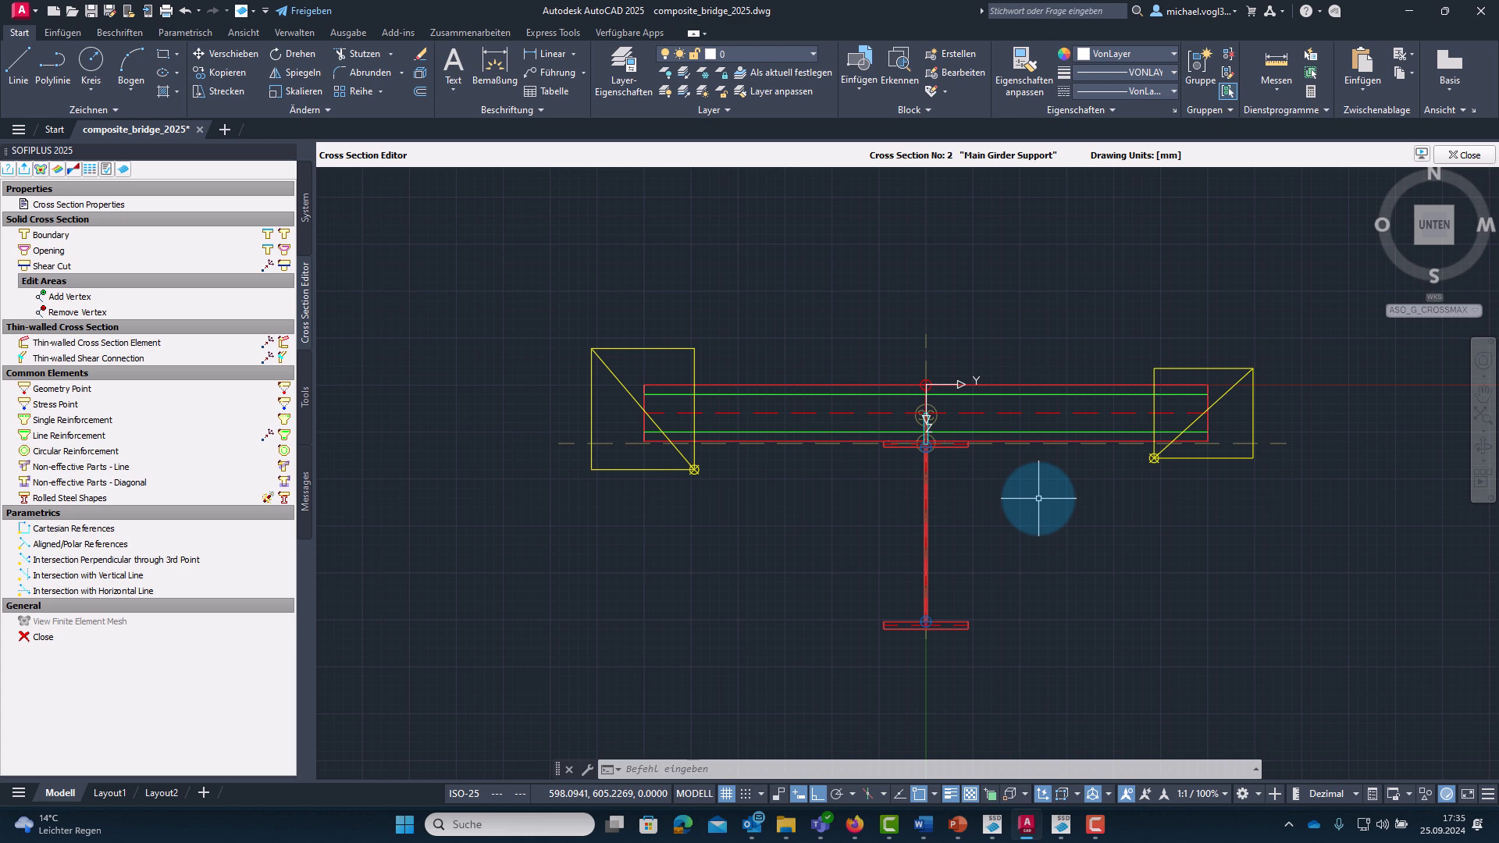
Set the upper slab line reinforcement RT to 20 mm bar diameter at 100 mm distance.
double_click(763, 394)
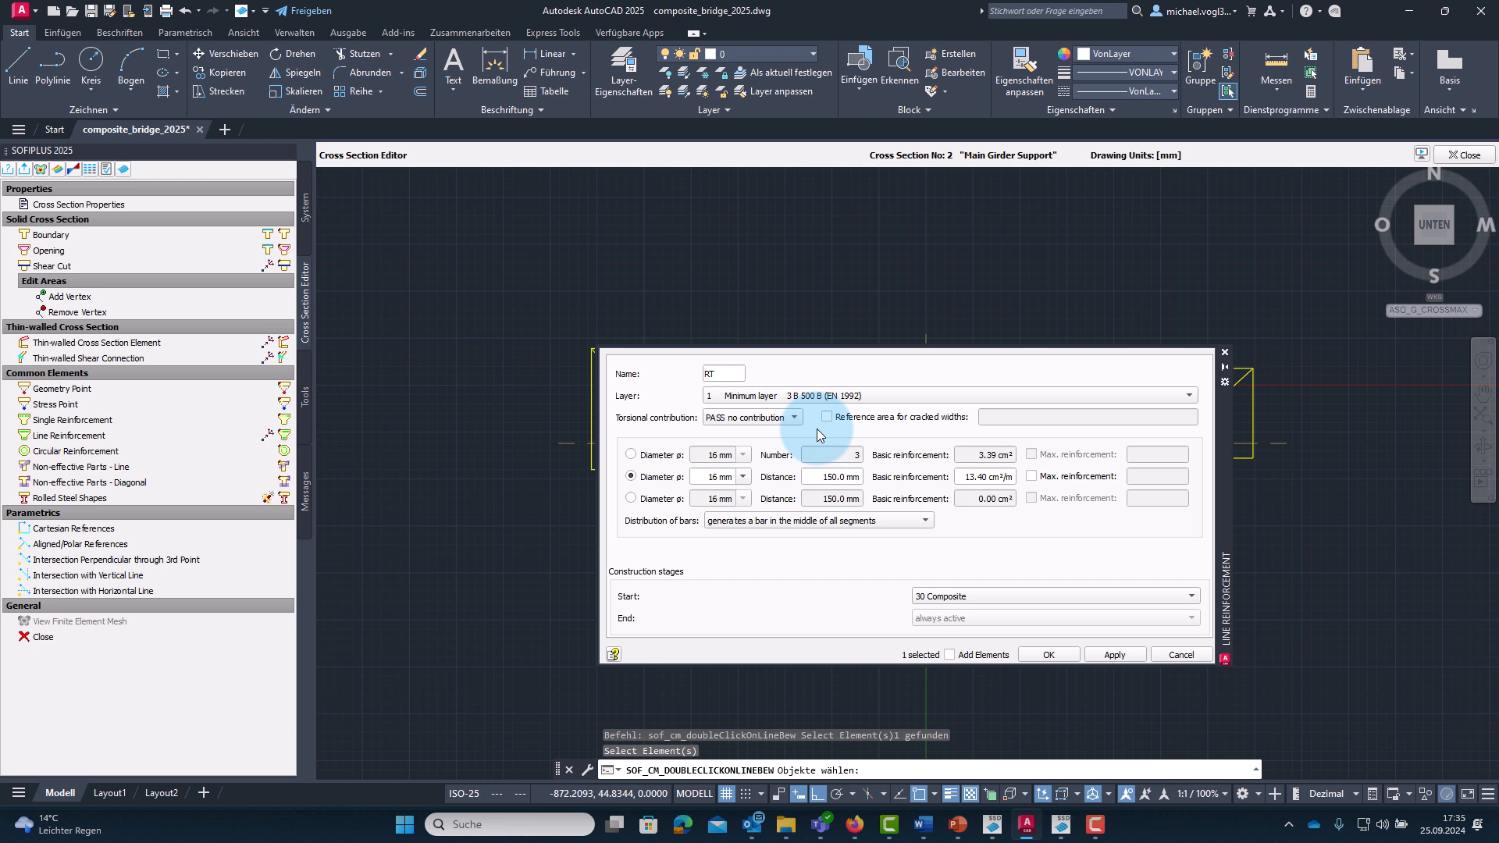
click(745, 477)
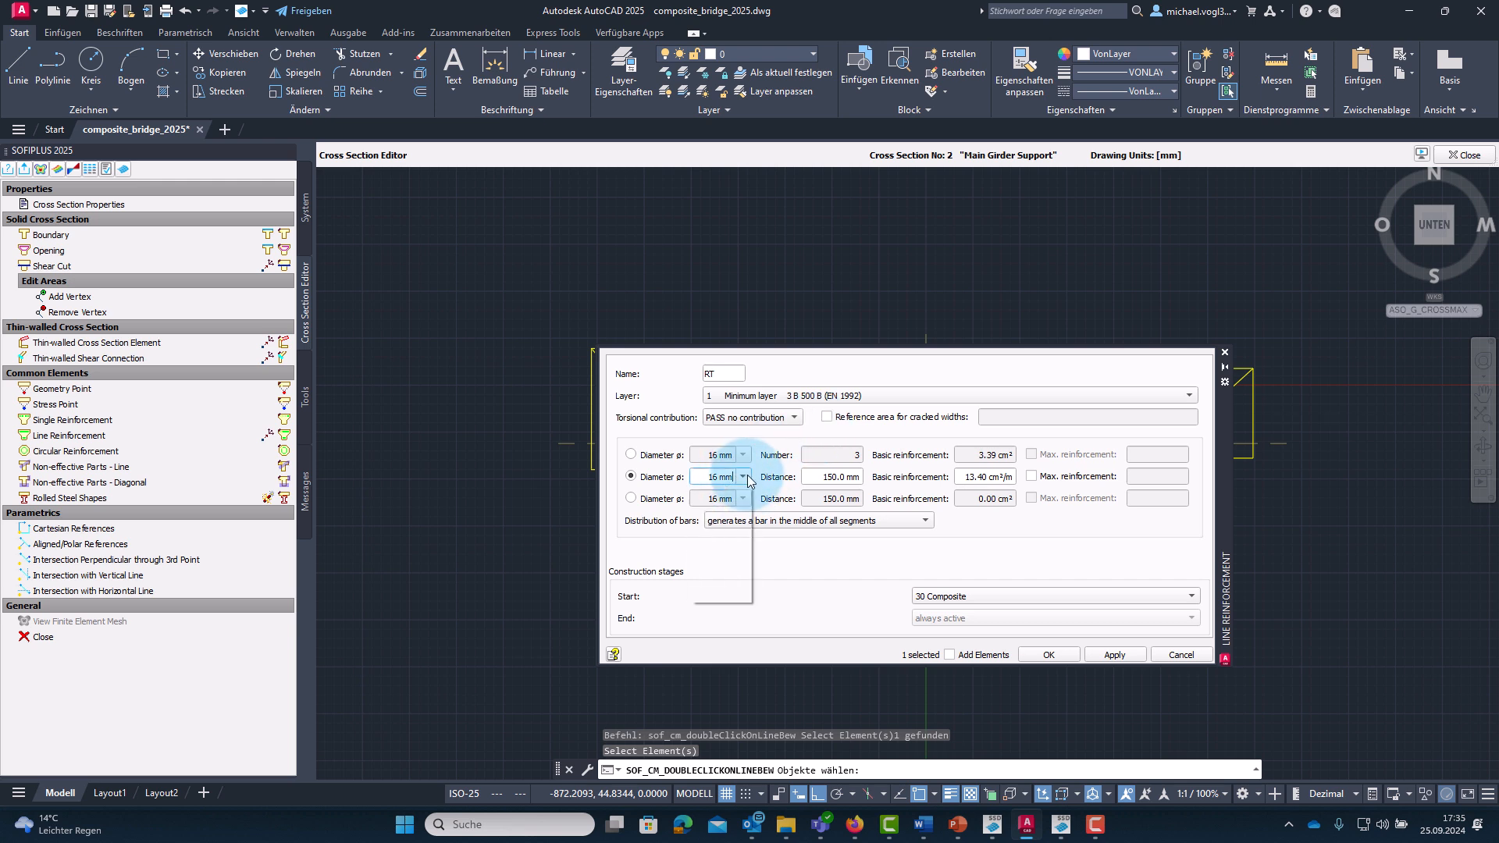
click(737, 562)
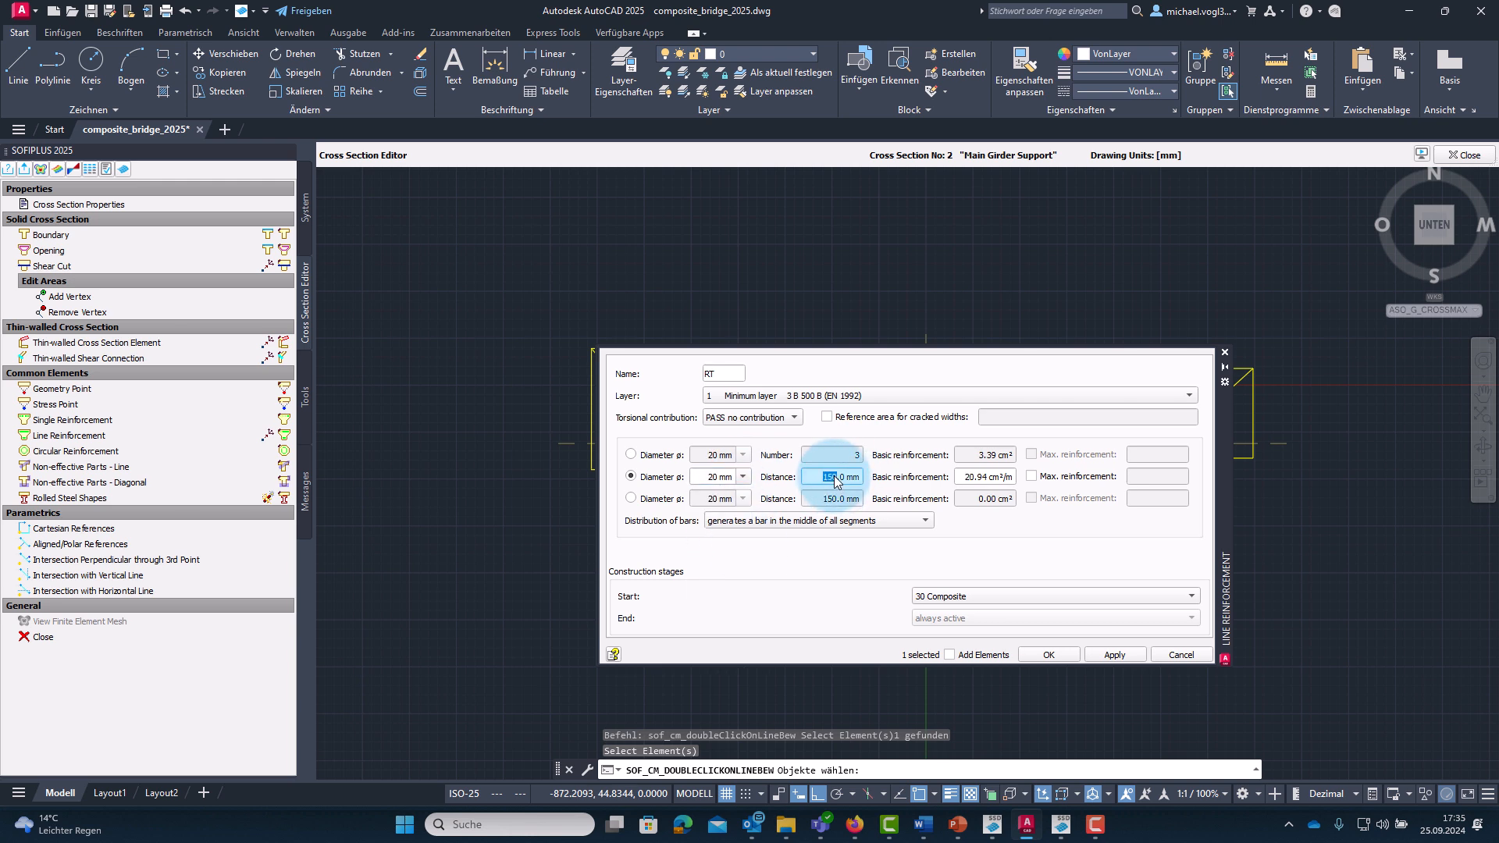
click(1113, 656)
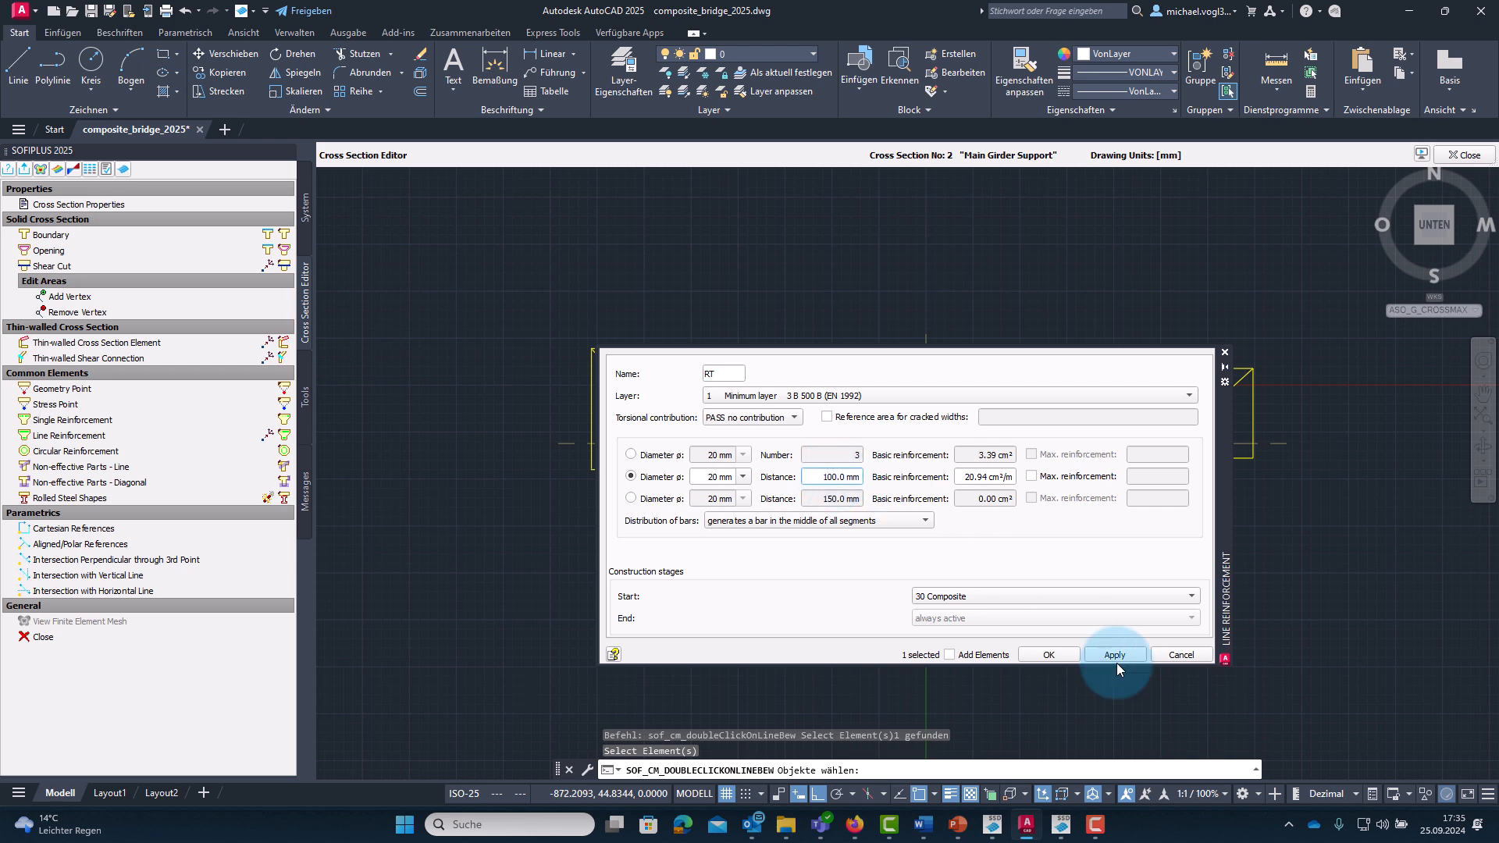
click(1048, 655)
Set the lower slab line reinforcement RB to 20 mm bars at 100 mm distance and close the Main Girder Support section.
double_click(826, 433)
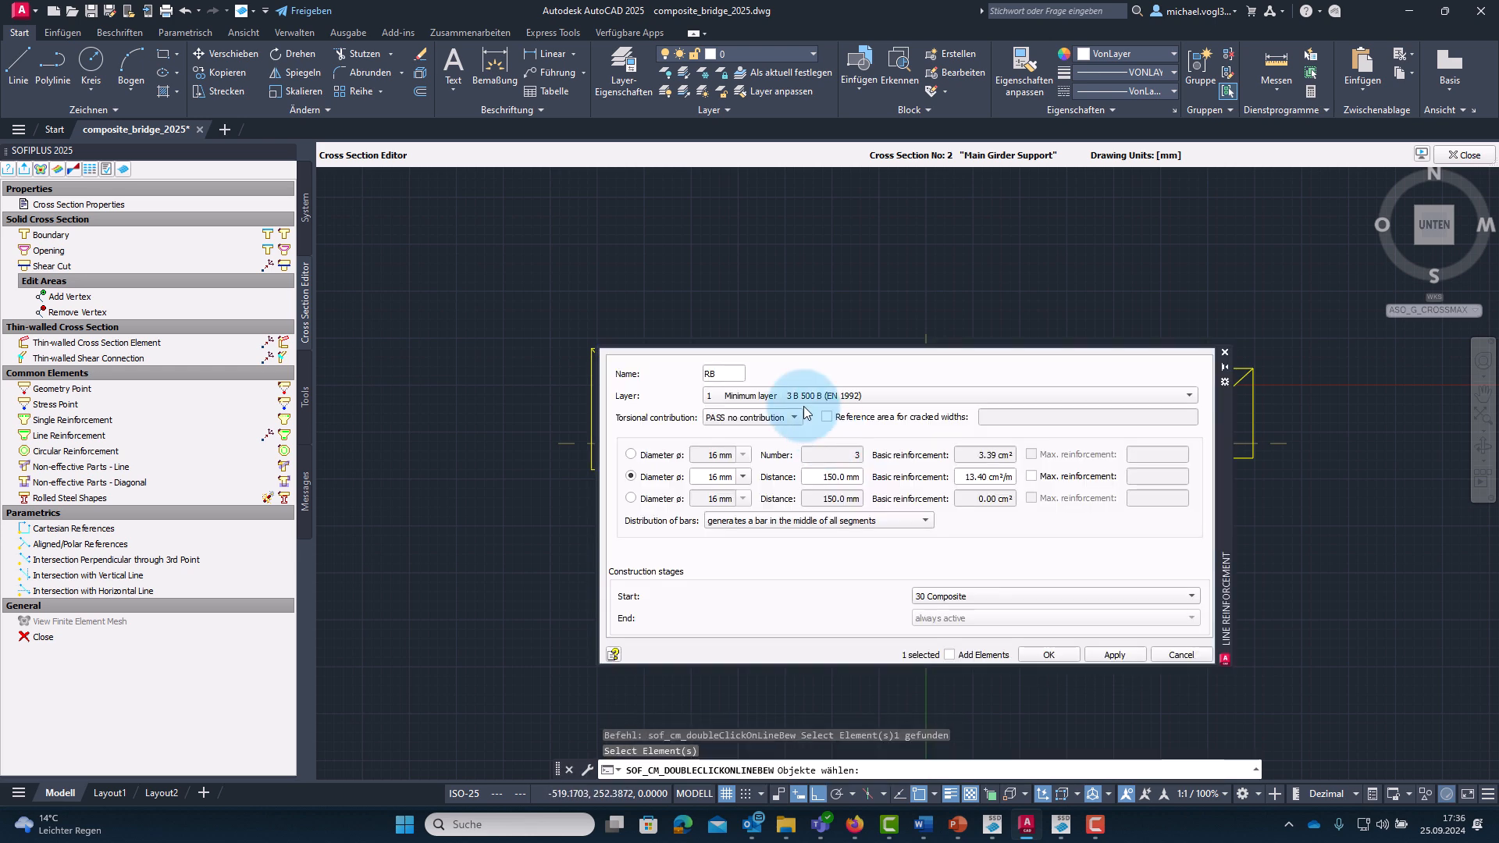
click(743, 477)
click(722, 573)
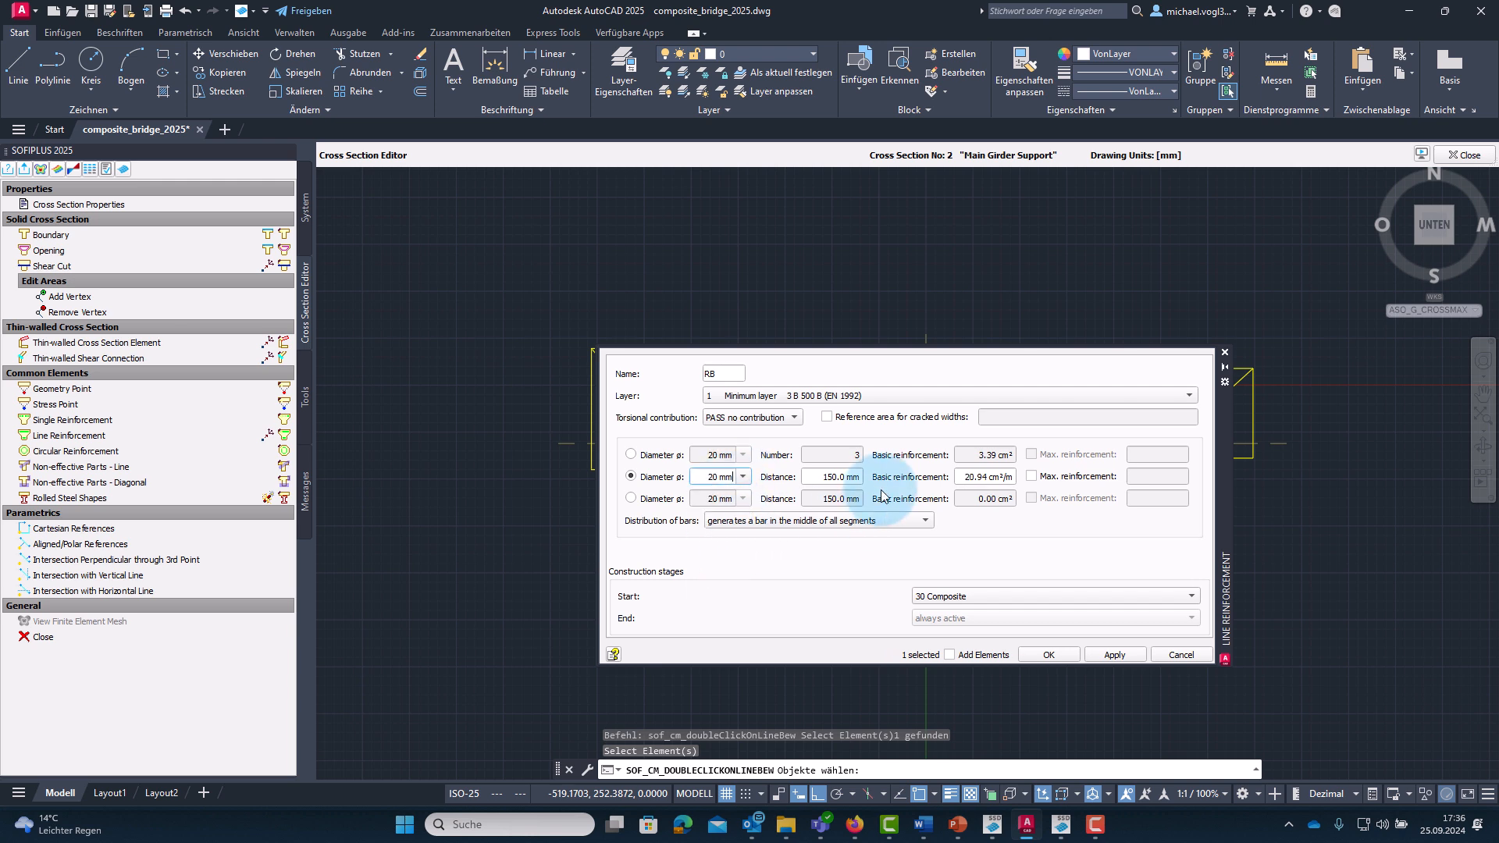
click(837, 478)
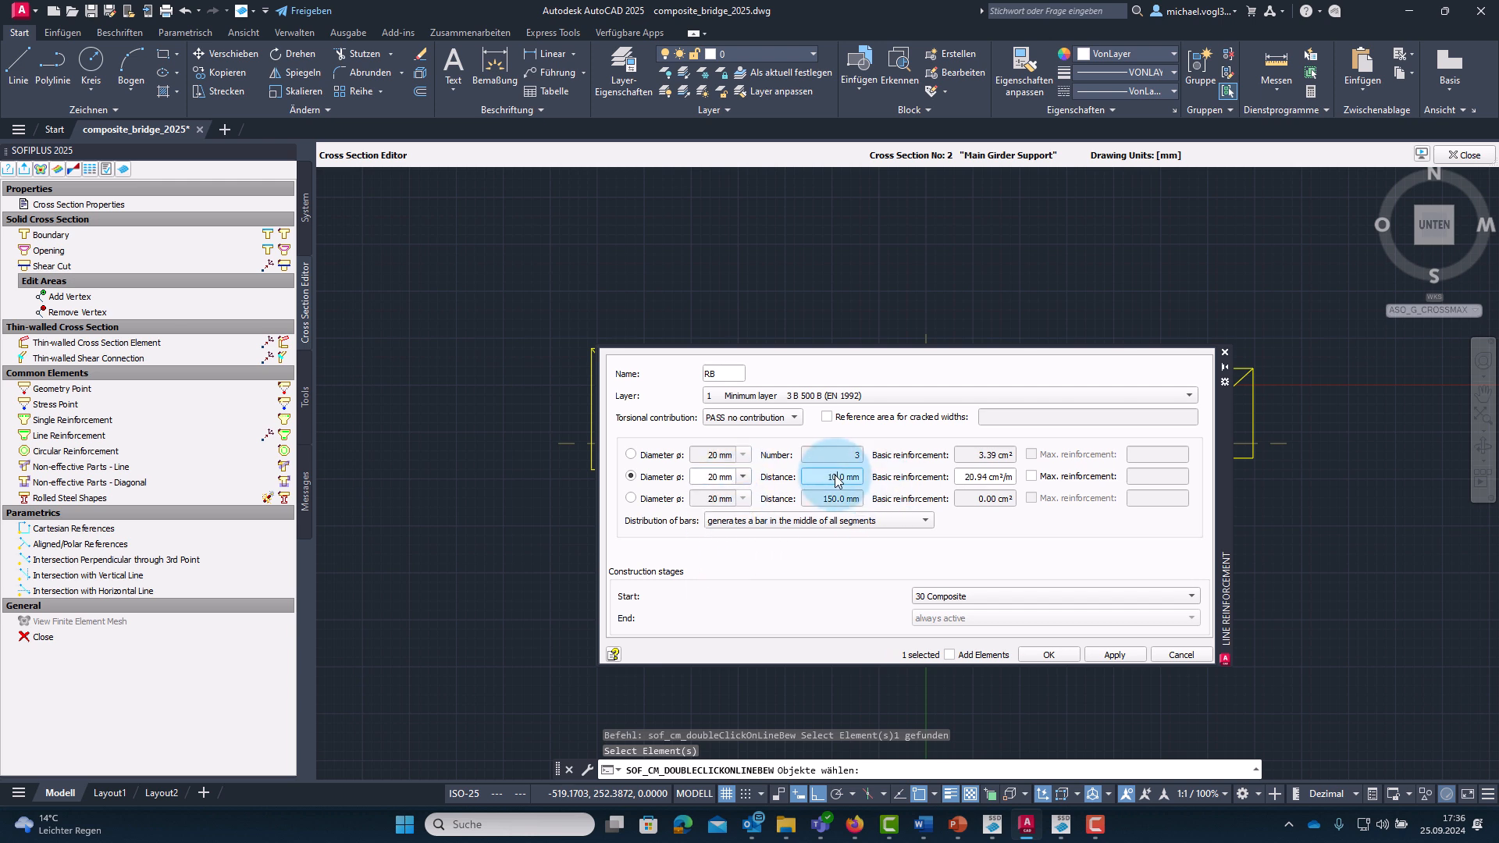
click(1051, 655)
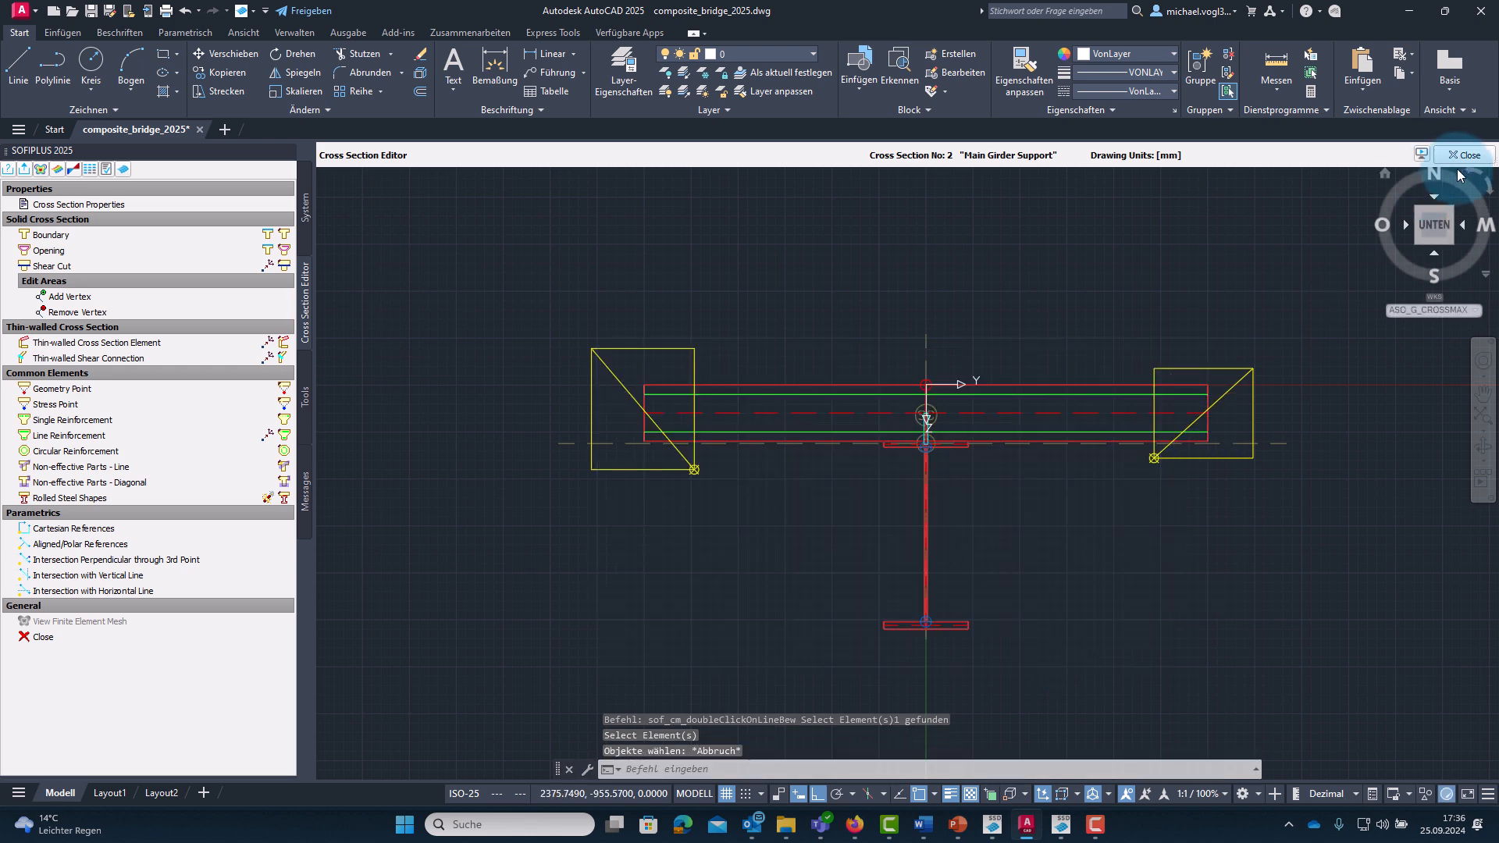
click(1466, 155)
click(712, 418)
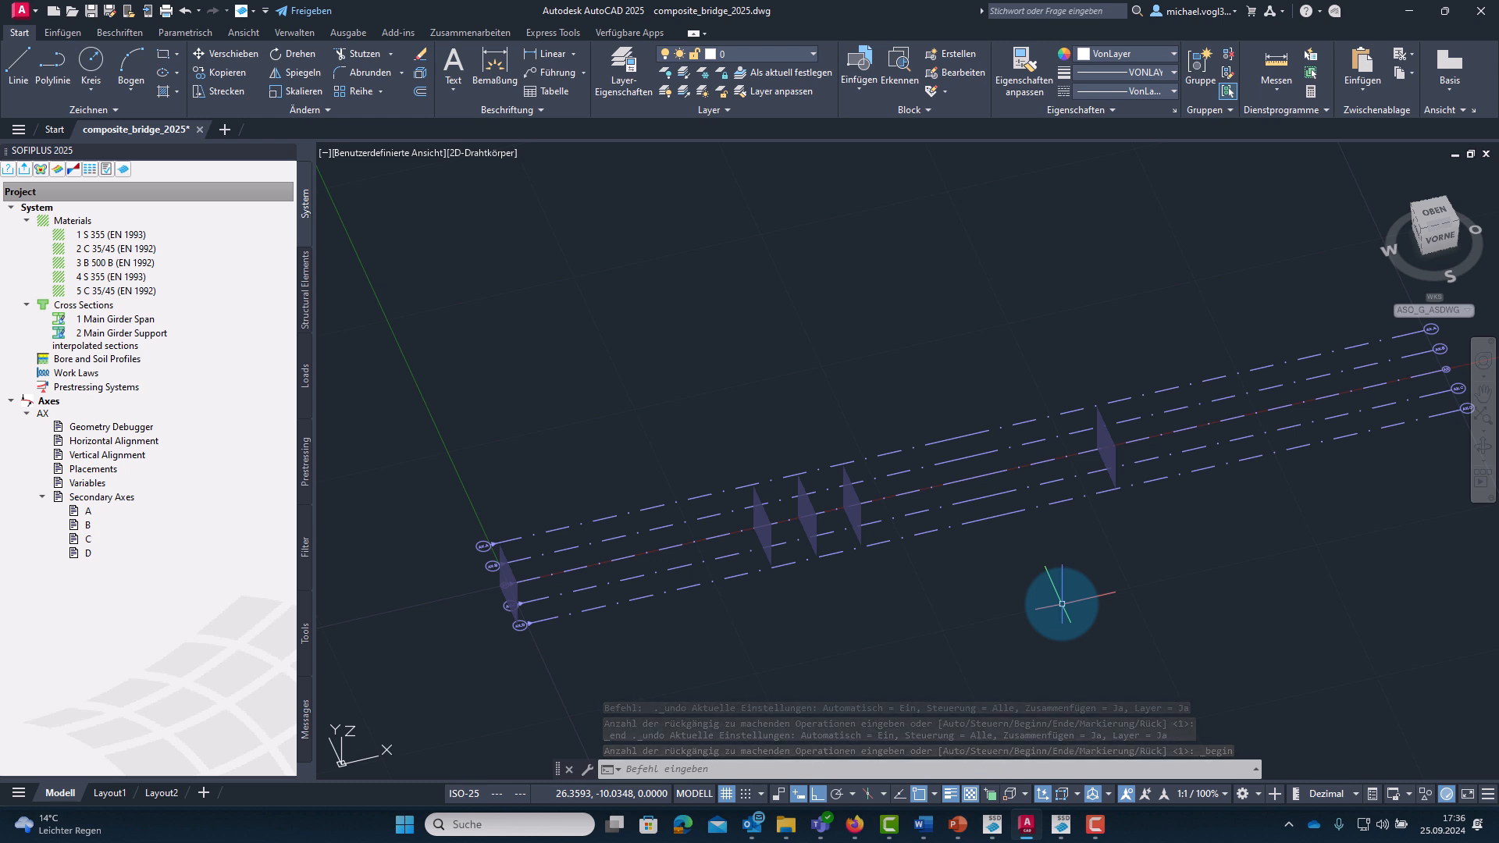
Start a new structural line with element type Beam with Reference Axis, using the 1: Main Girder Span cross section.
click(805, 654)
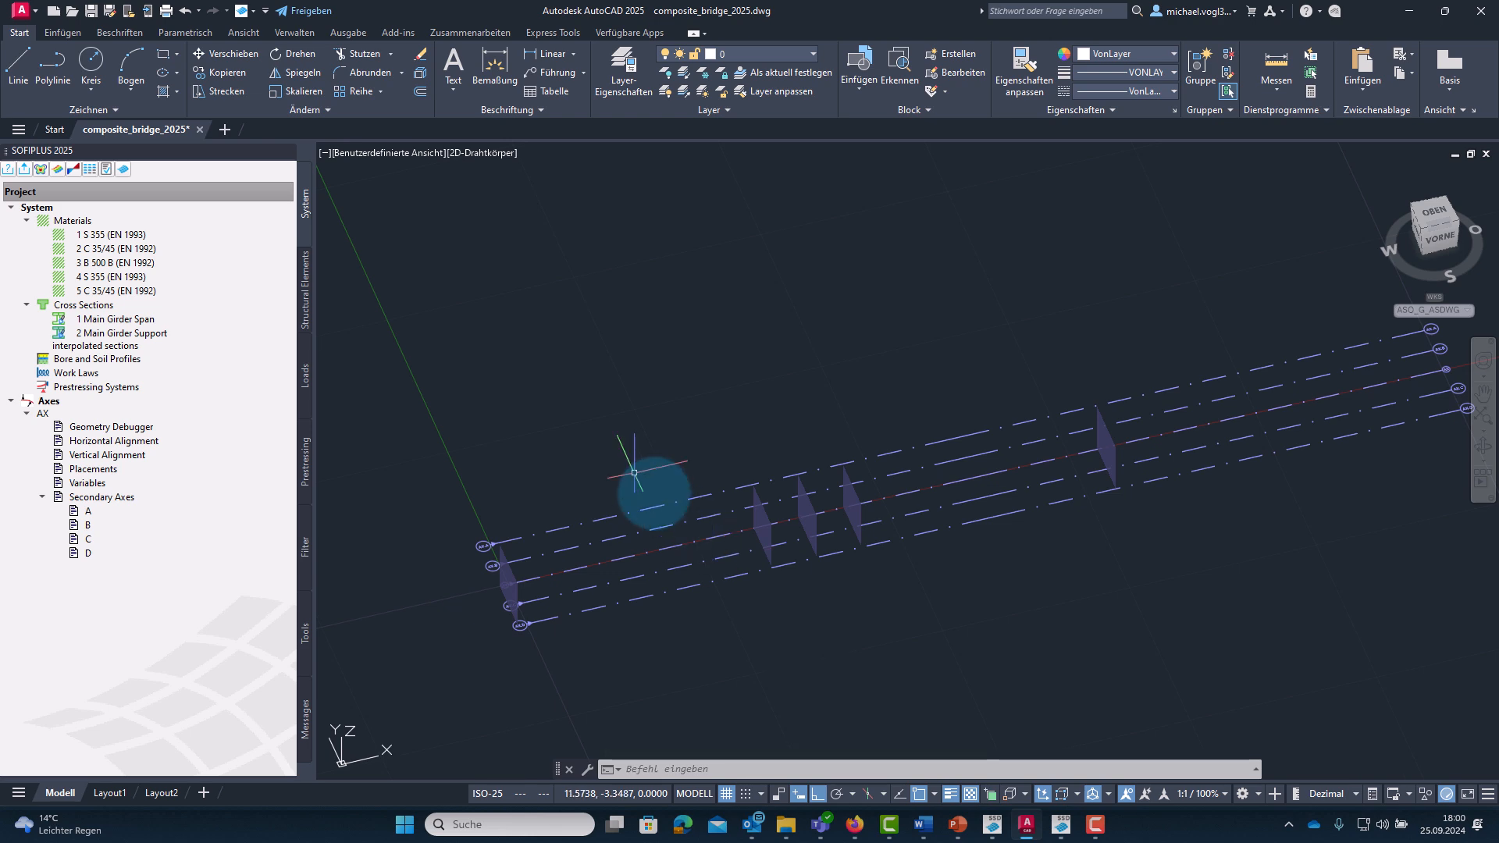
click(307, 311)
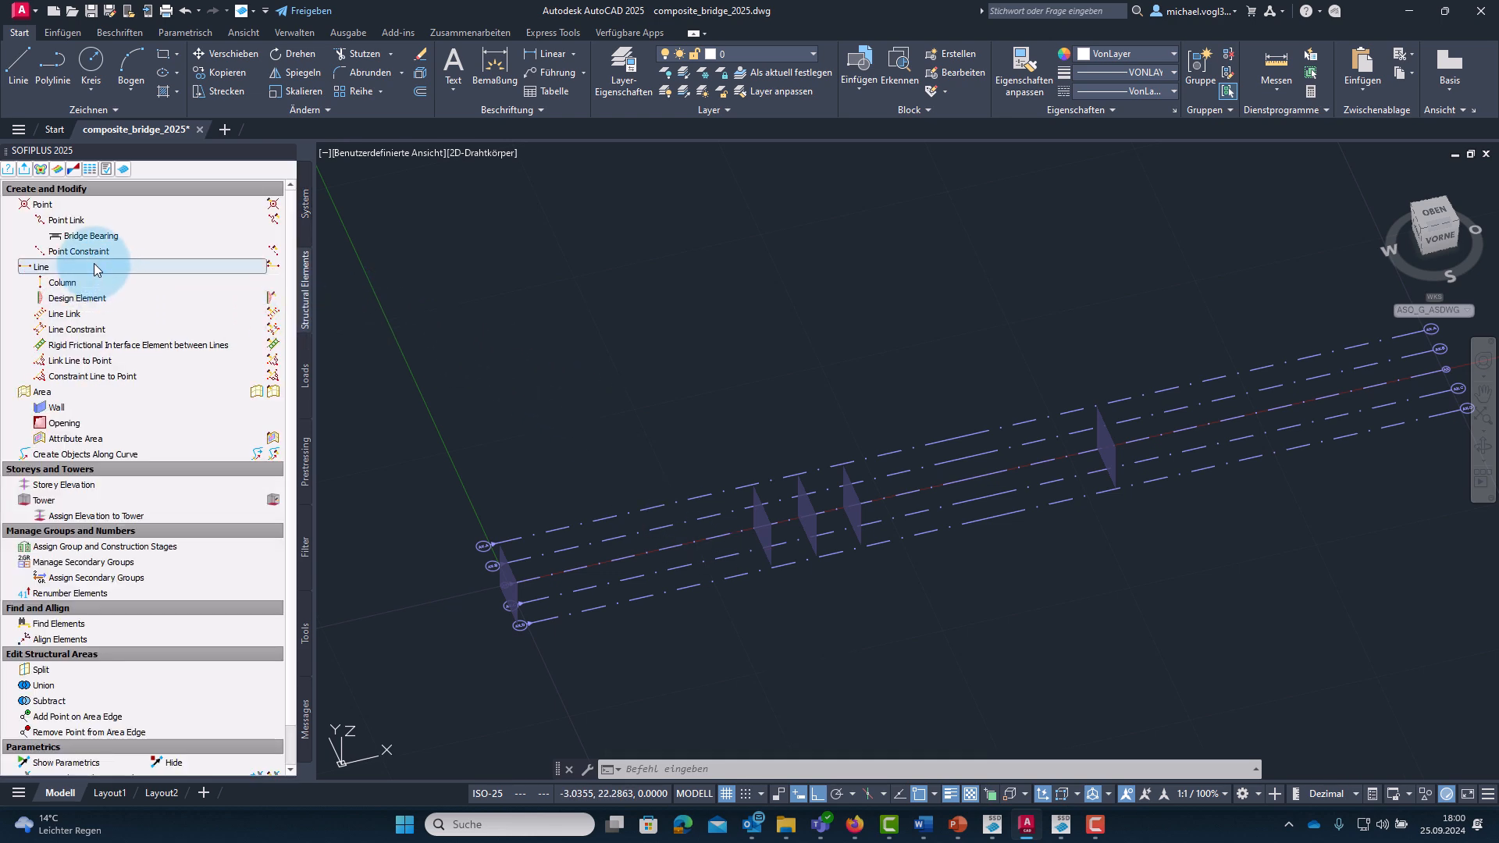
click(74, 266)
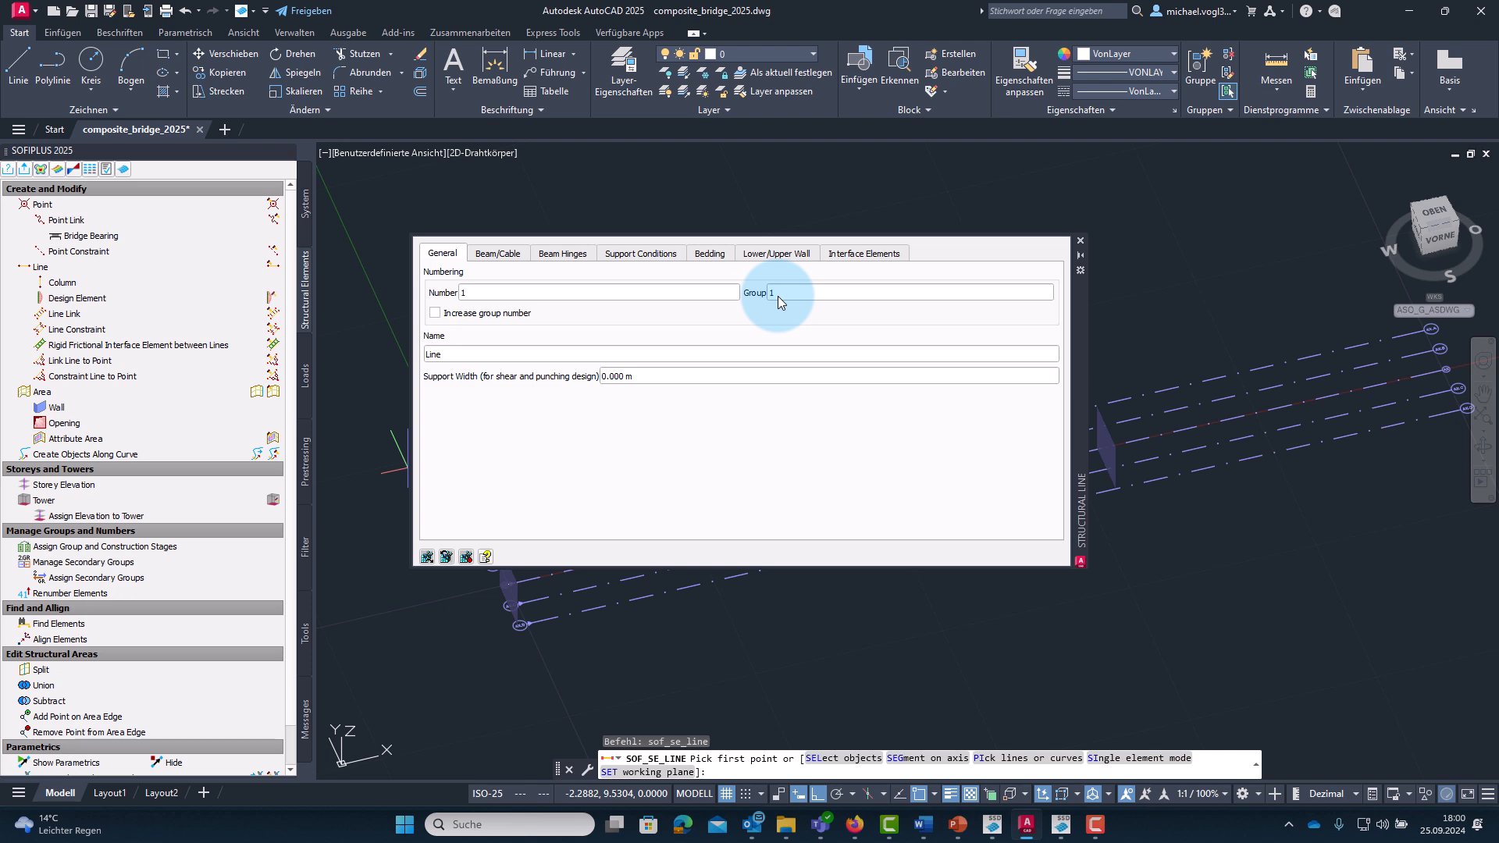
click(493, 256)
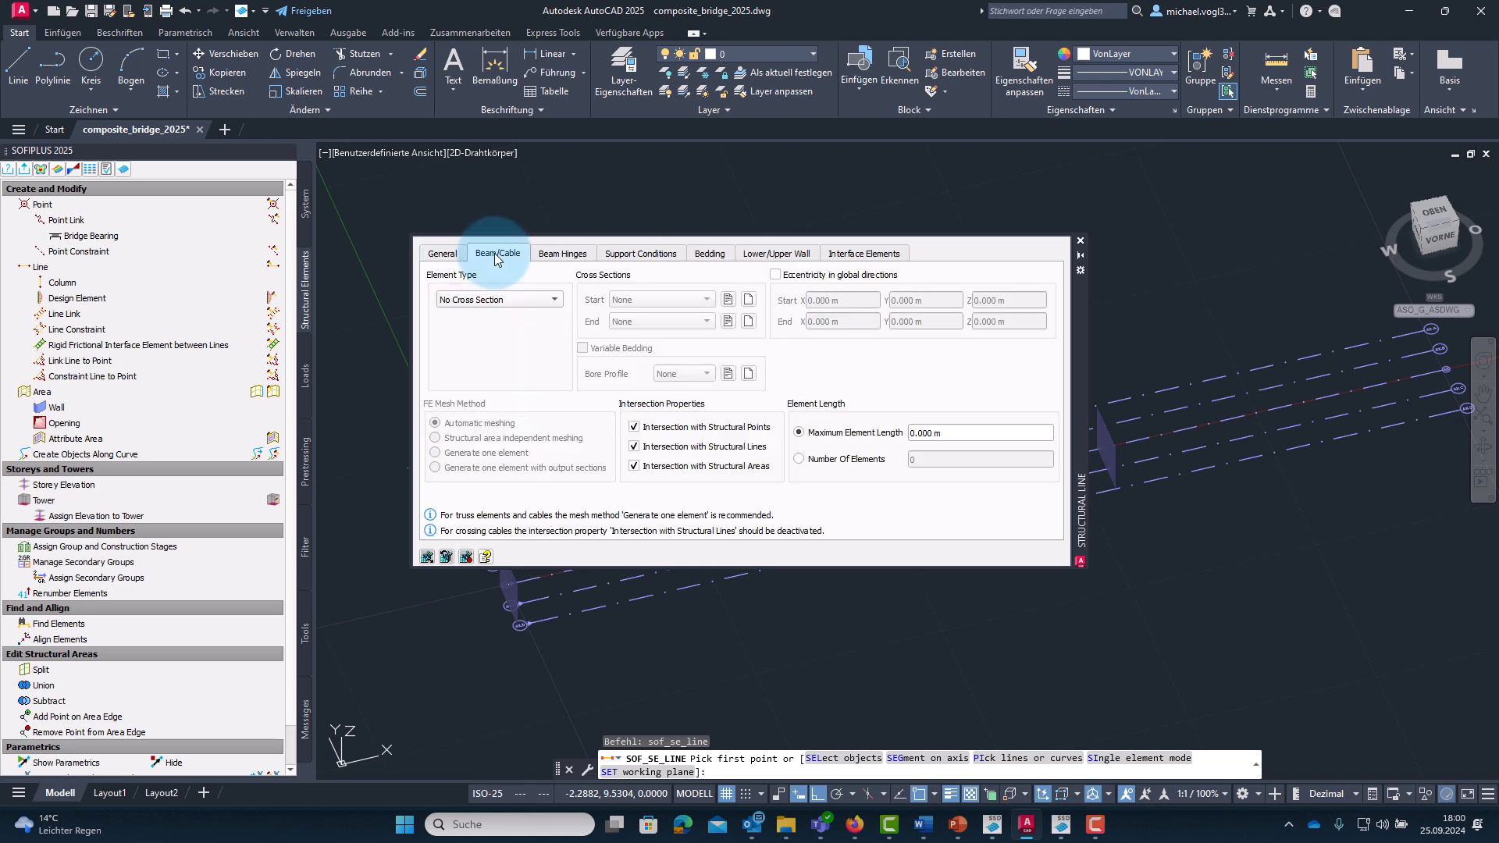
click(515, 301)
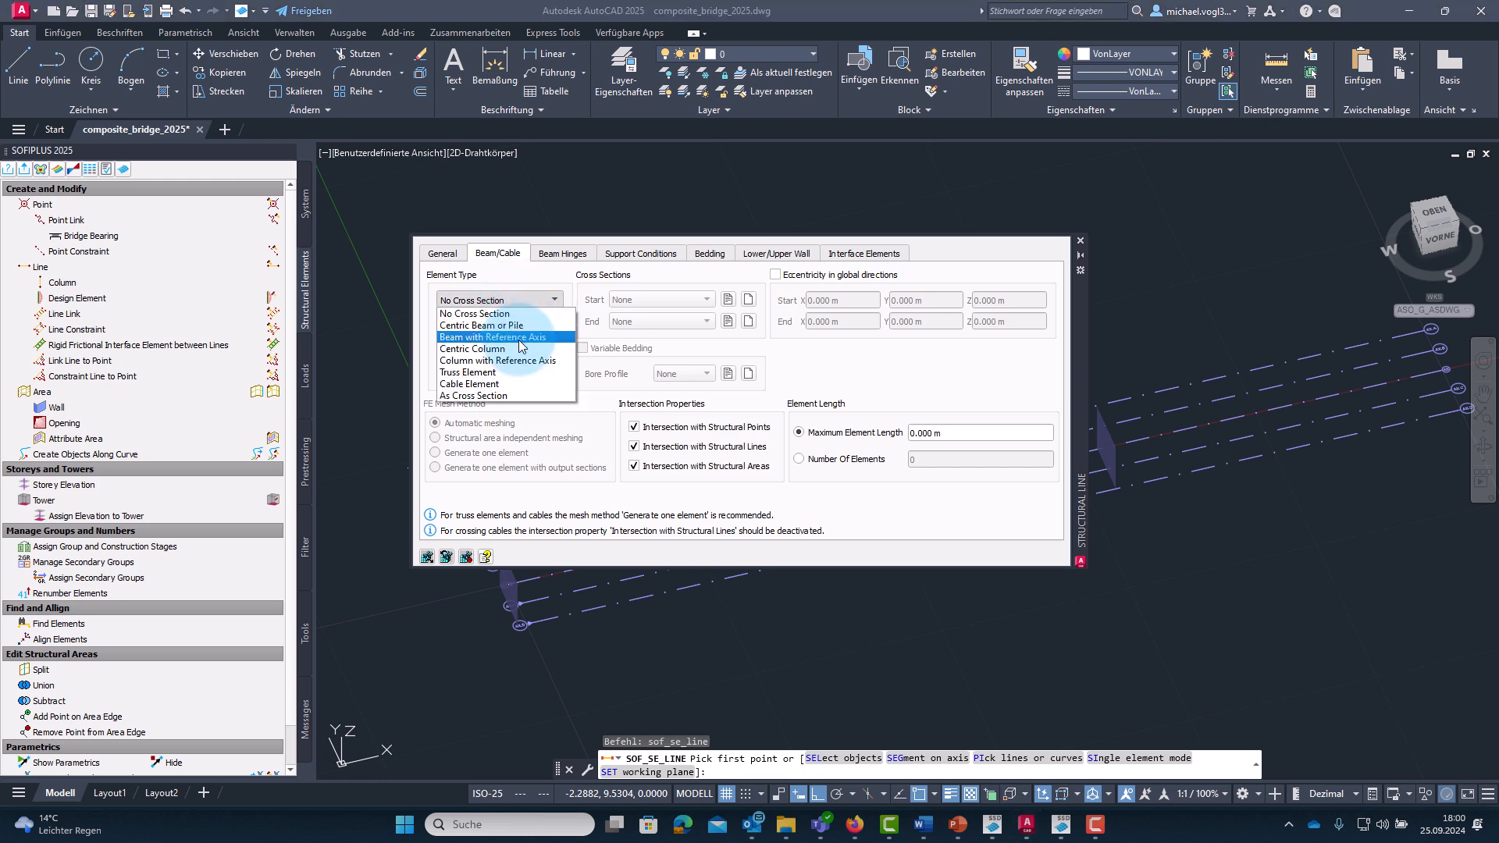
click(518, 339)
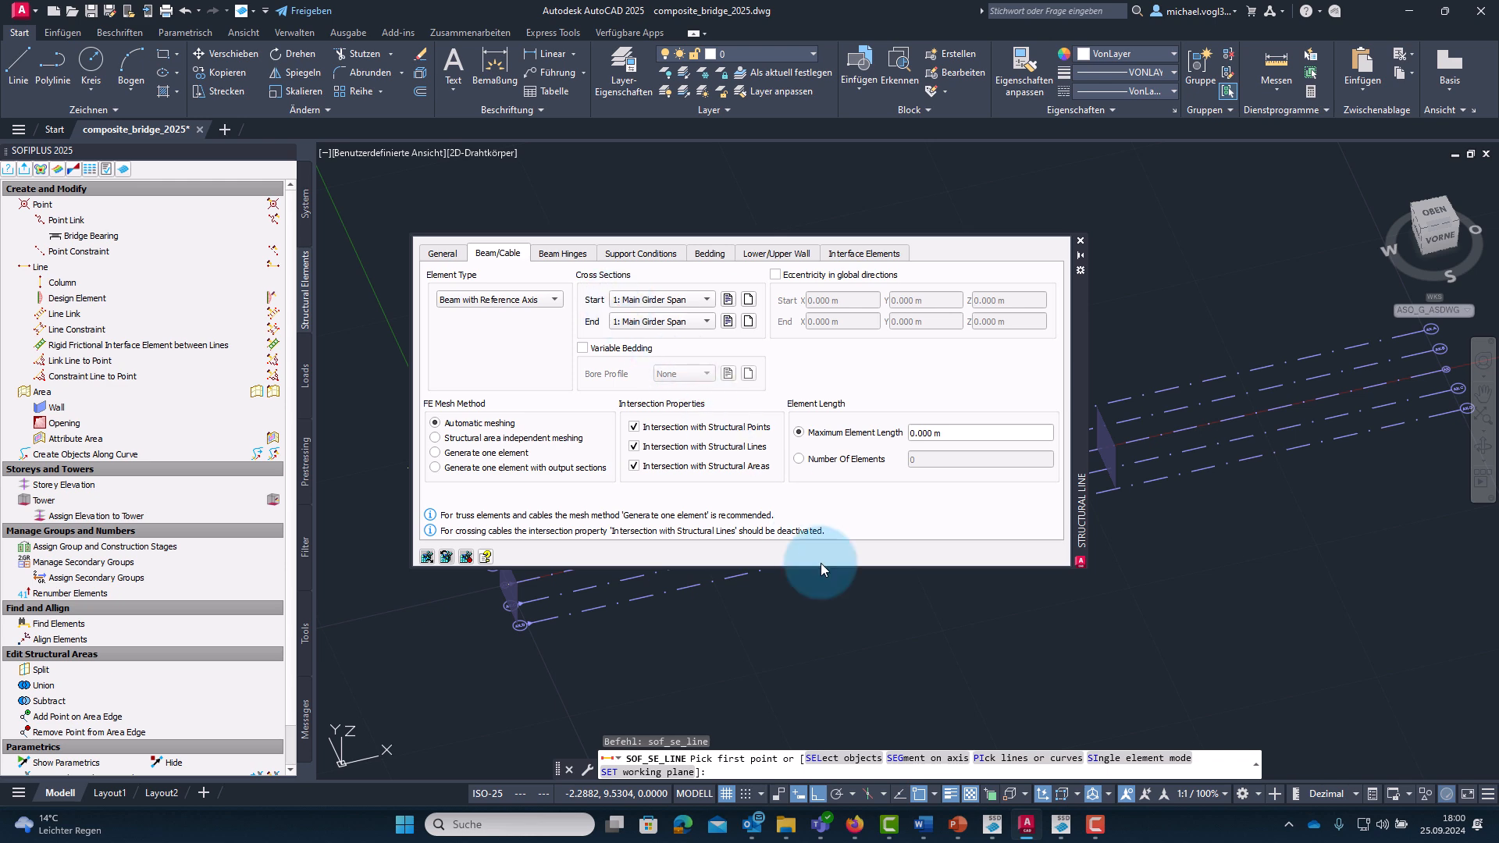
Create the structural line by segment on secondary axis B, with elements between all placements.
click(939, 760)
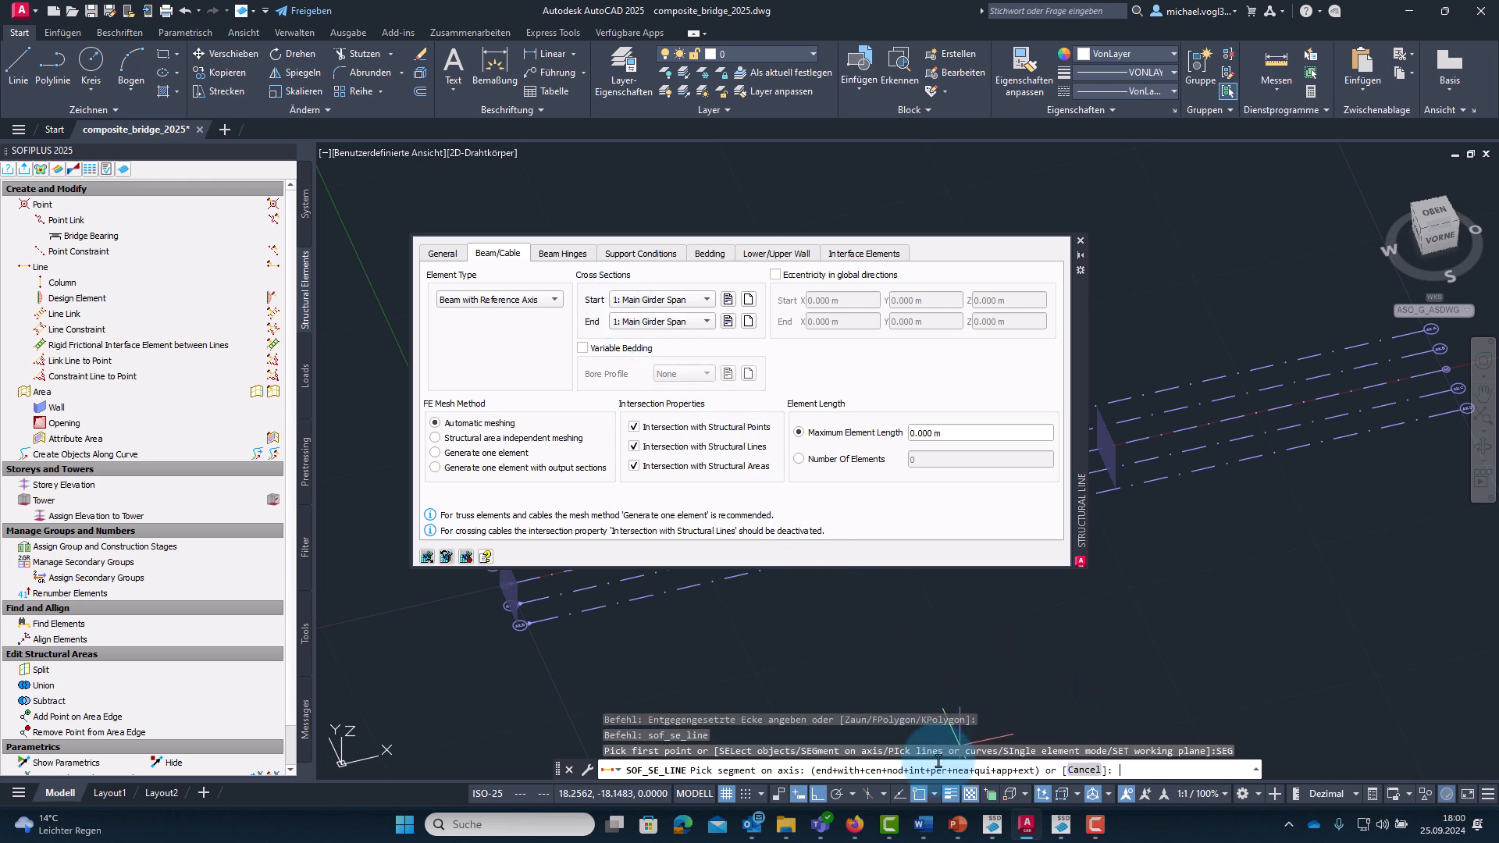
drag(1080, 404, 899, 238)
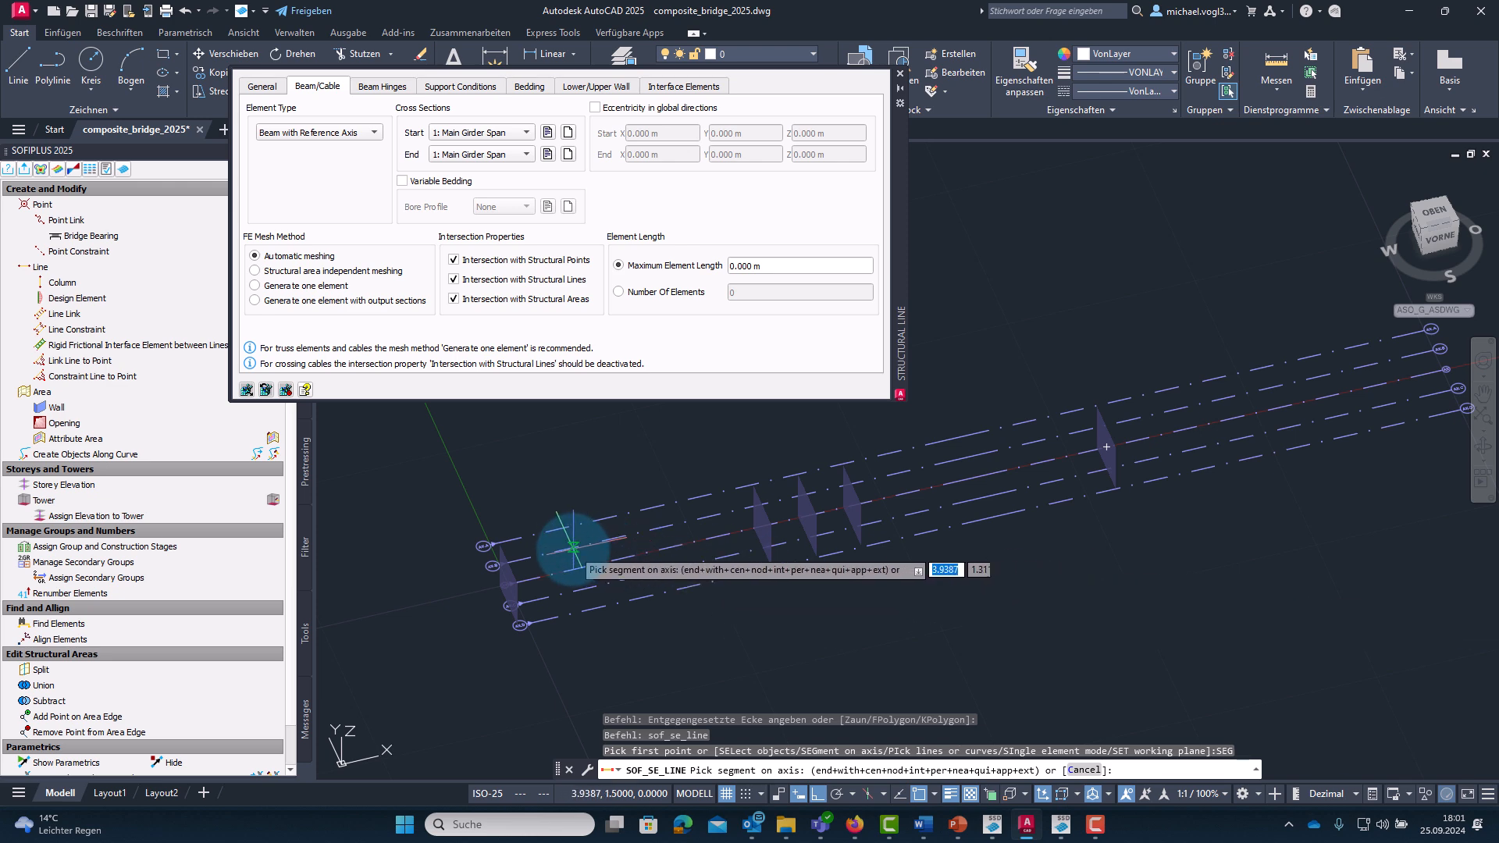
scroll(490, 572, up, 4)
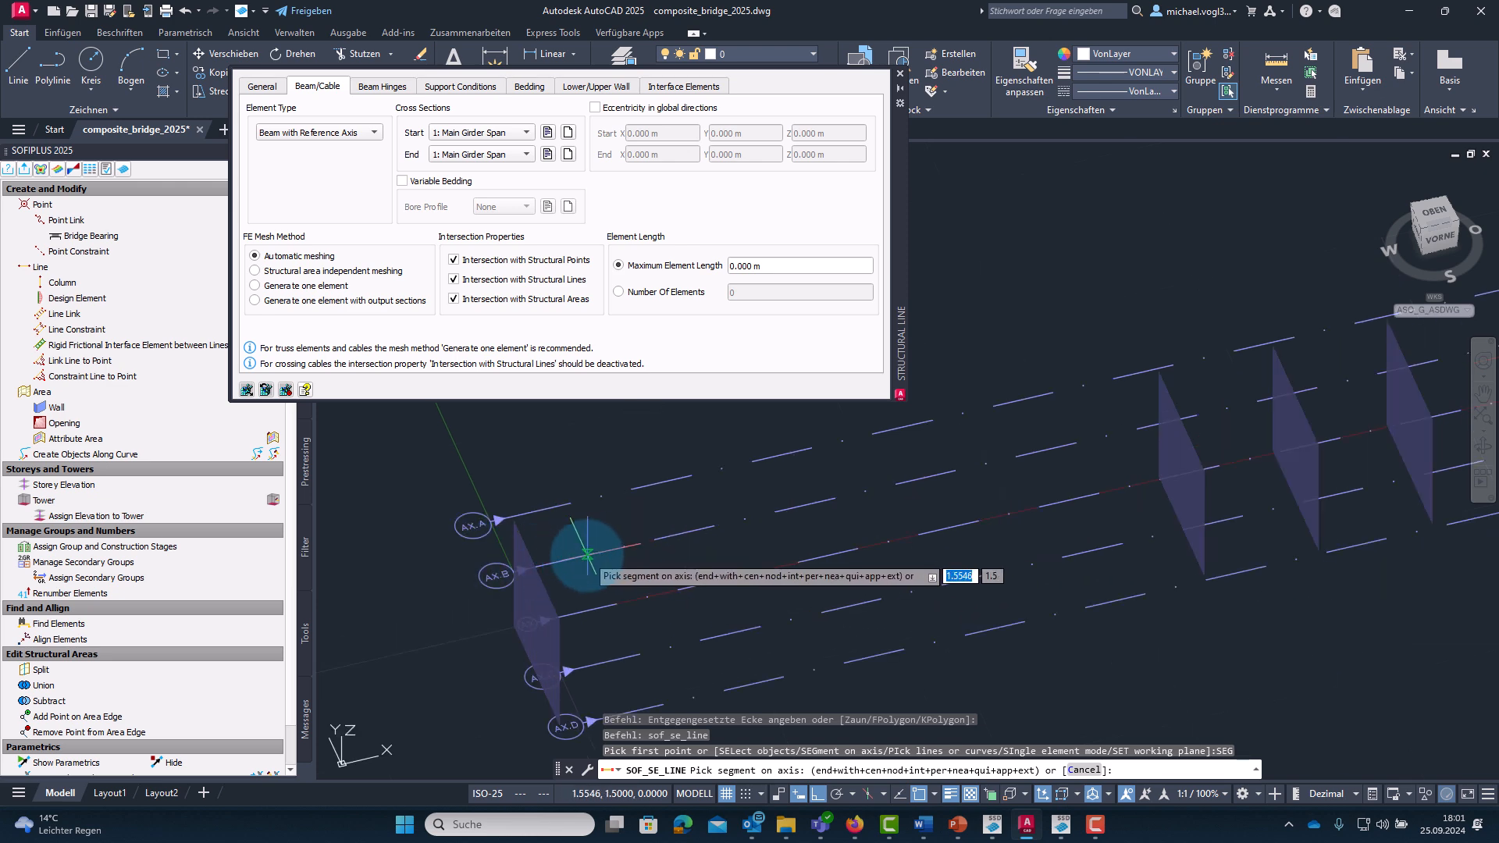
click(587, 555)
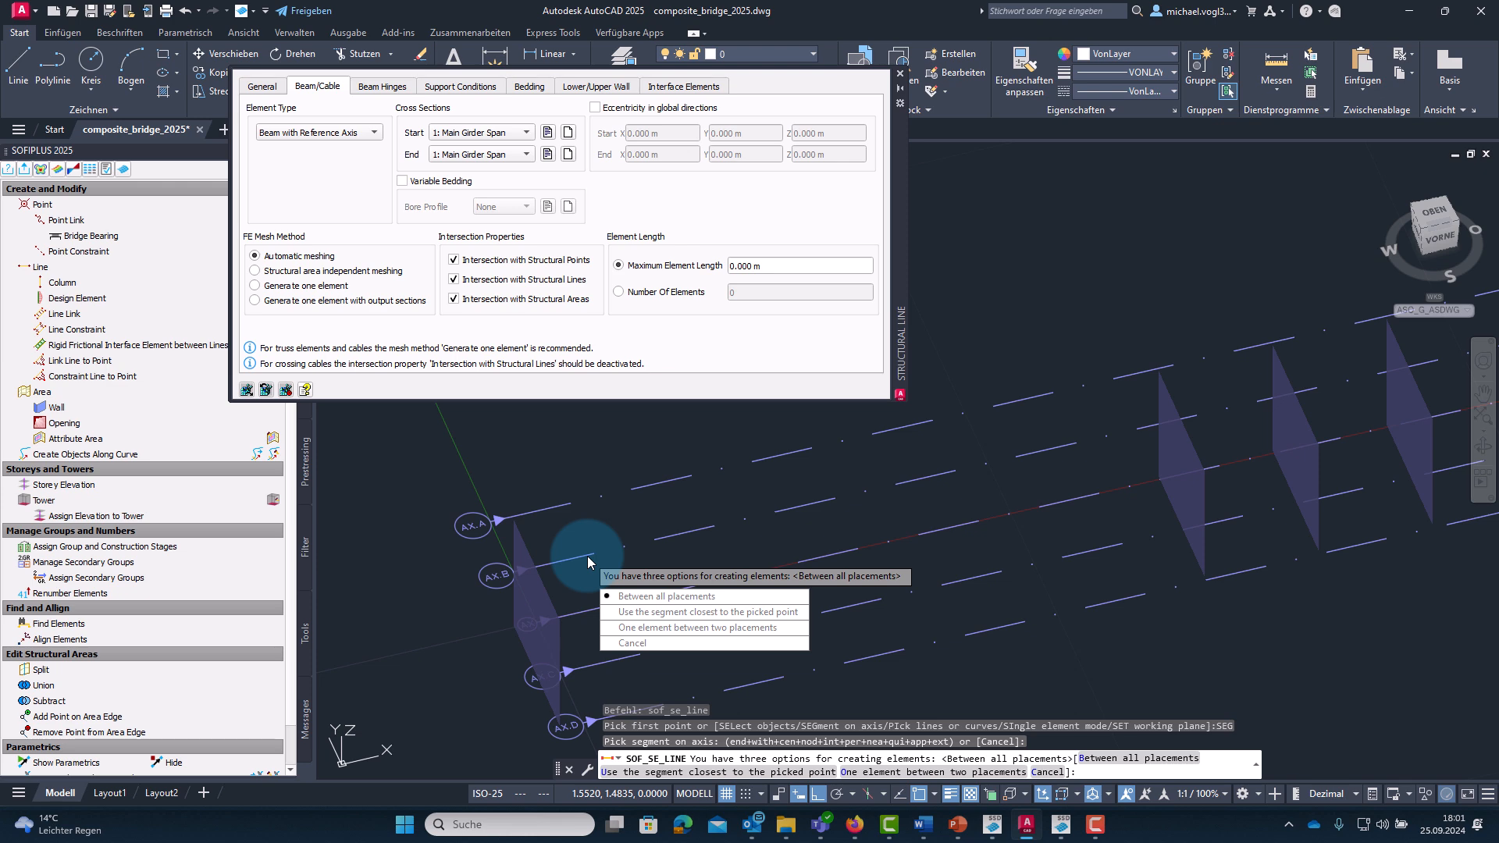
click(649, 598)
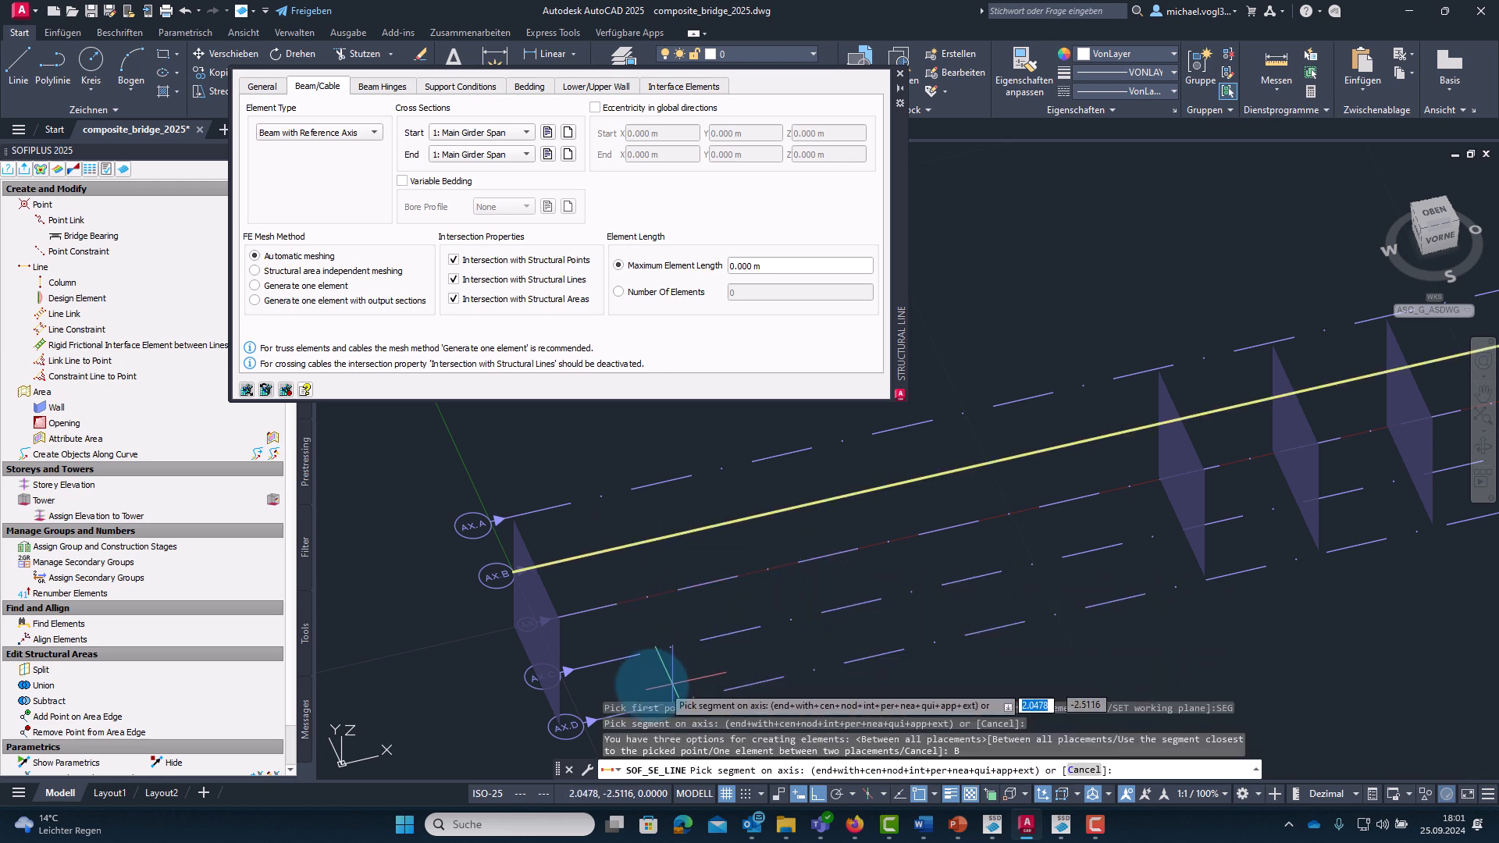
Create the structural line on secondary axis C between all placements and finish the command.
scroll(546, 685, up, 3)
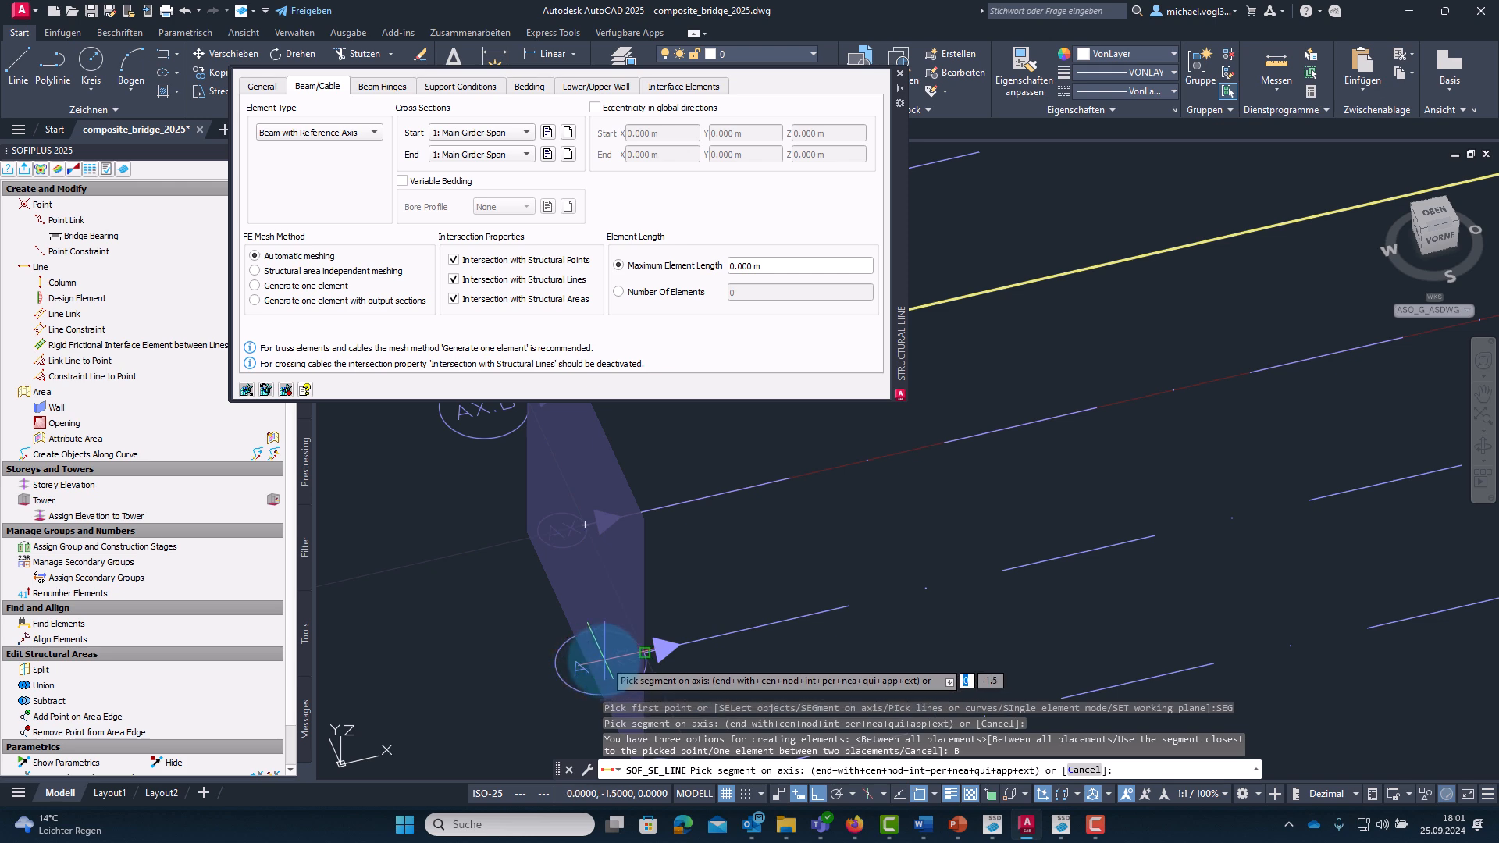
scroll(773, 629, down, 2)
click(811, 631)
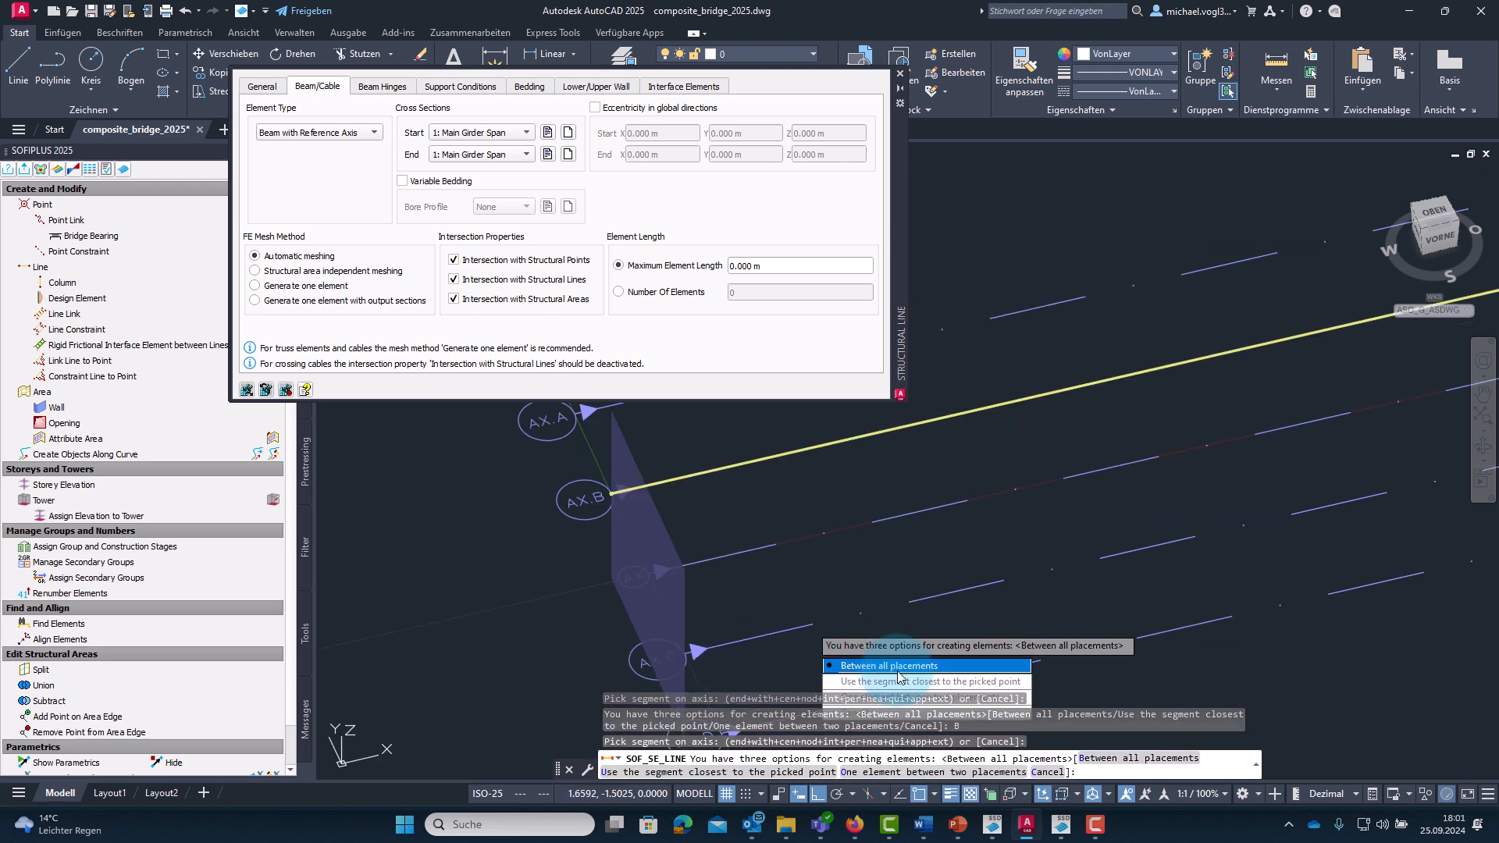
click(902, 675)
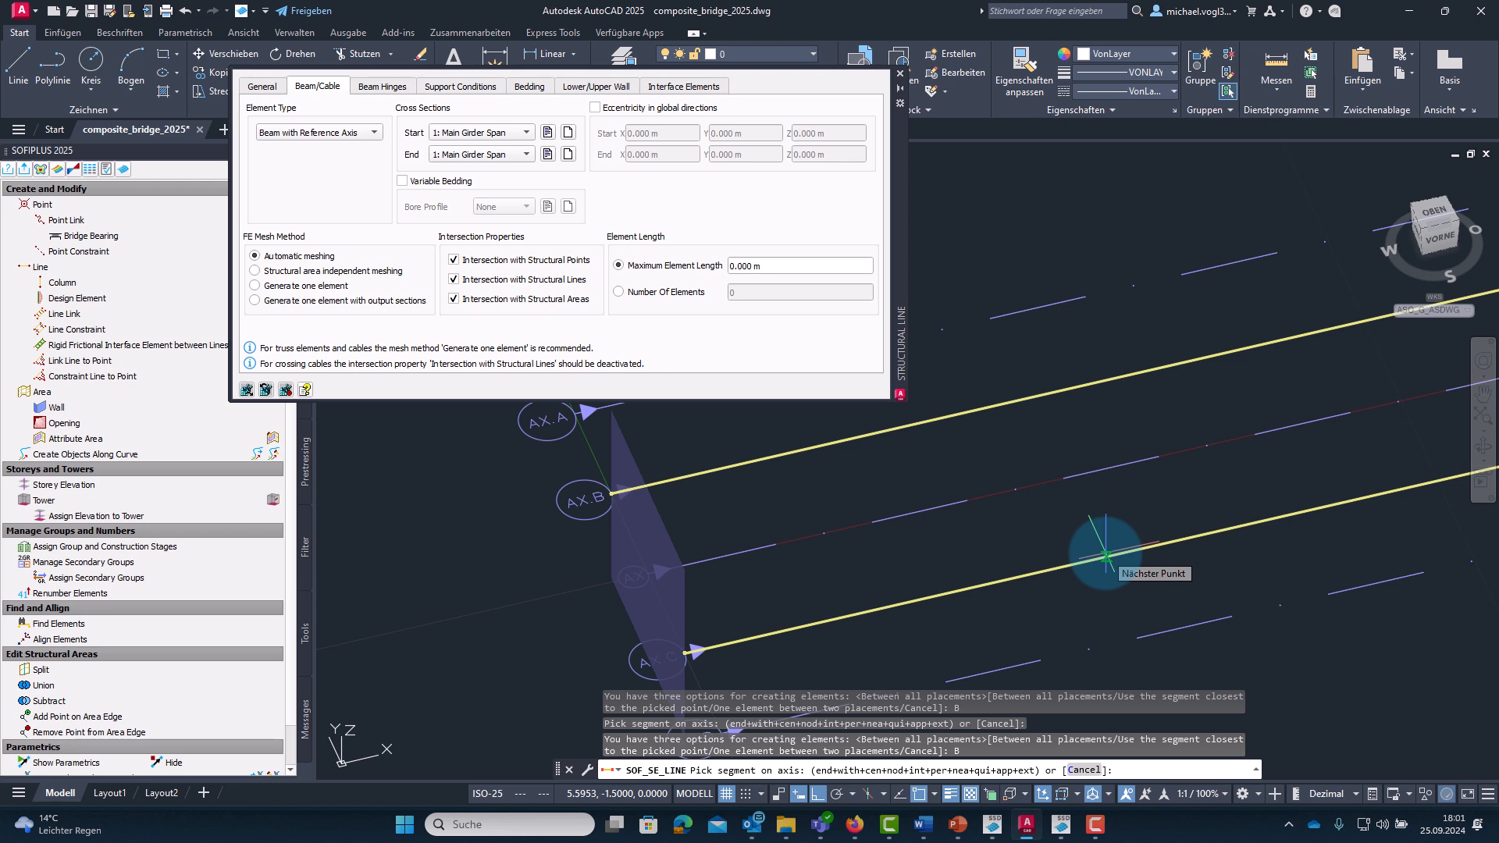
key(Escape)
scroll(1132, 574, down, 5)
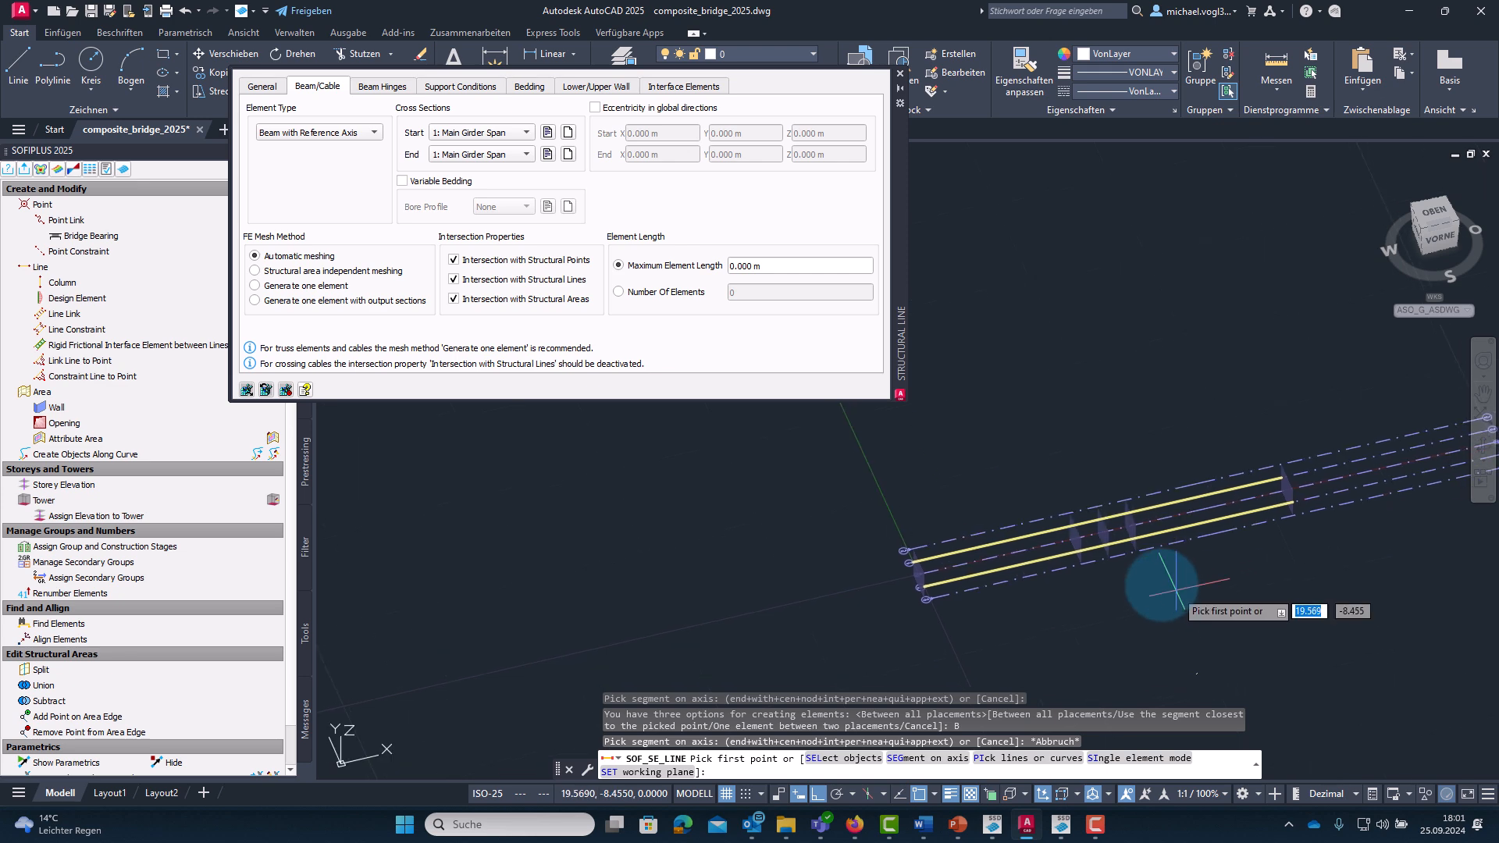
scroll(1163, 591, up, 2)
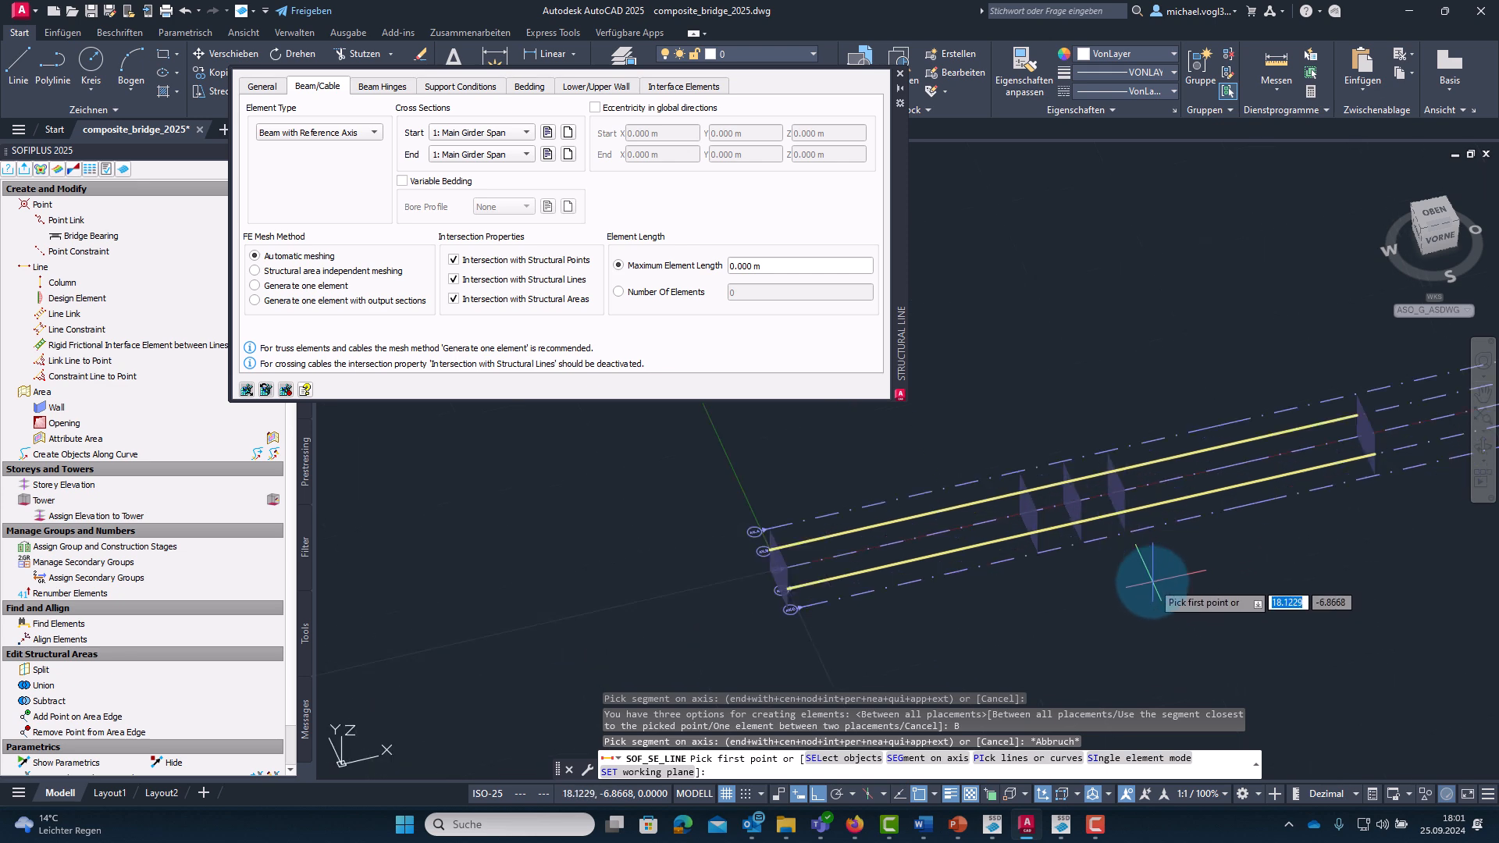
key(Escape)
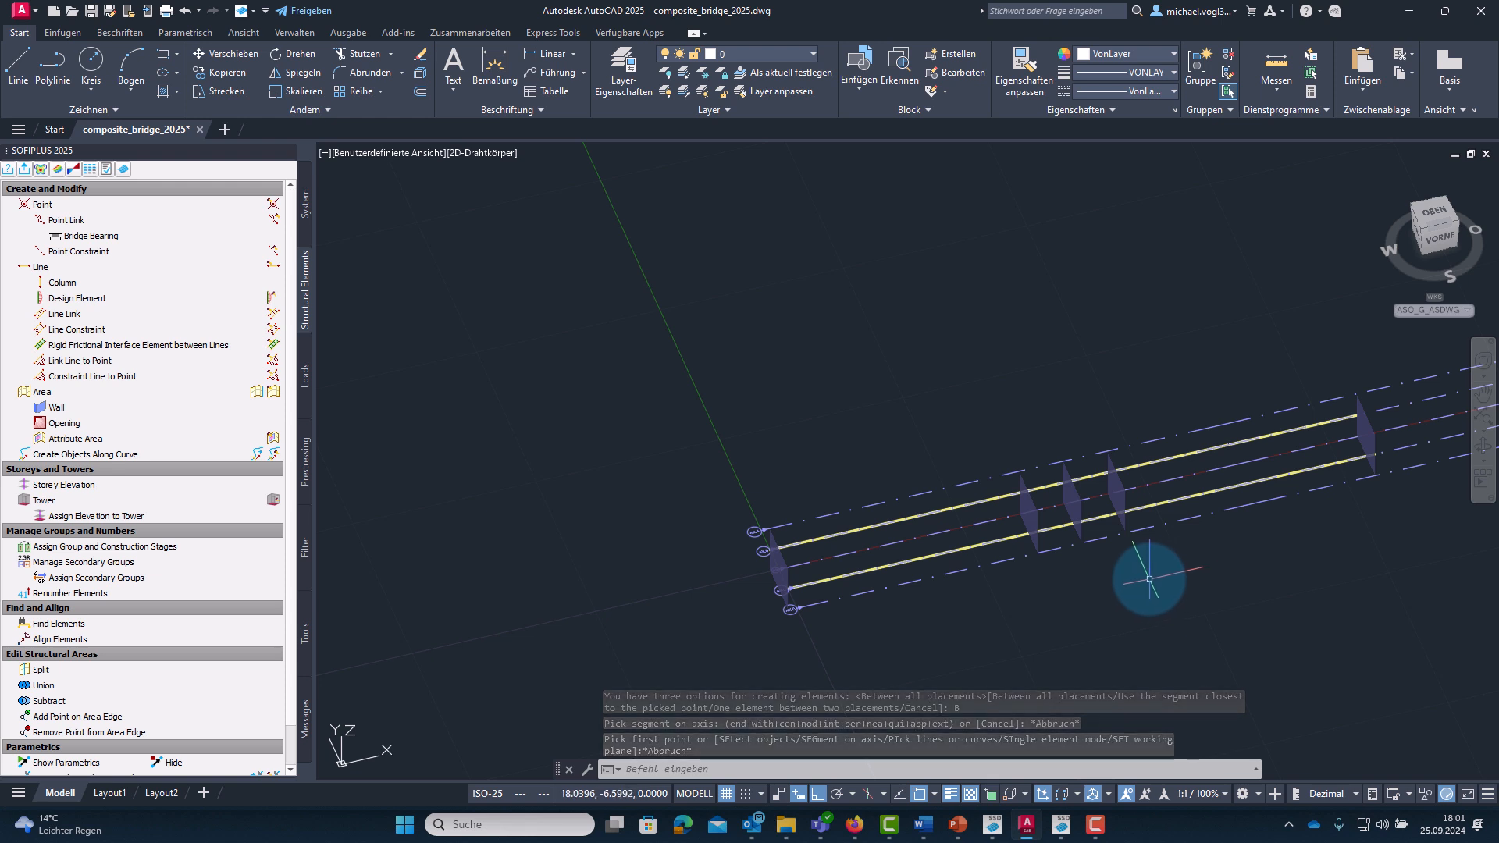
Assign cross section 2: Main Girder Support to the beam segments on axes B and C between the first and second intermediate placements.
scroll(1038, 537, up, 5)
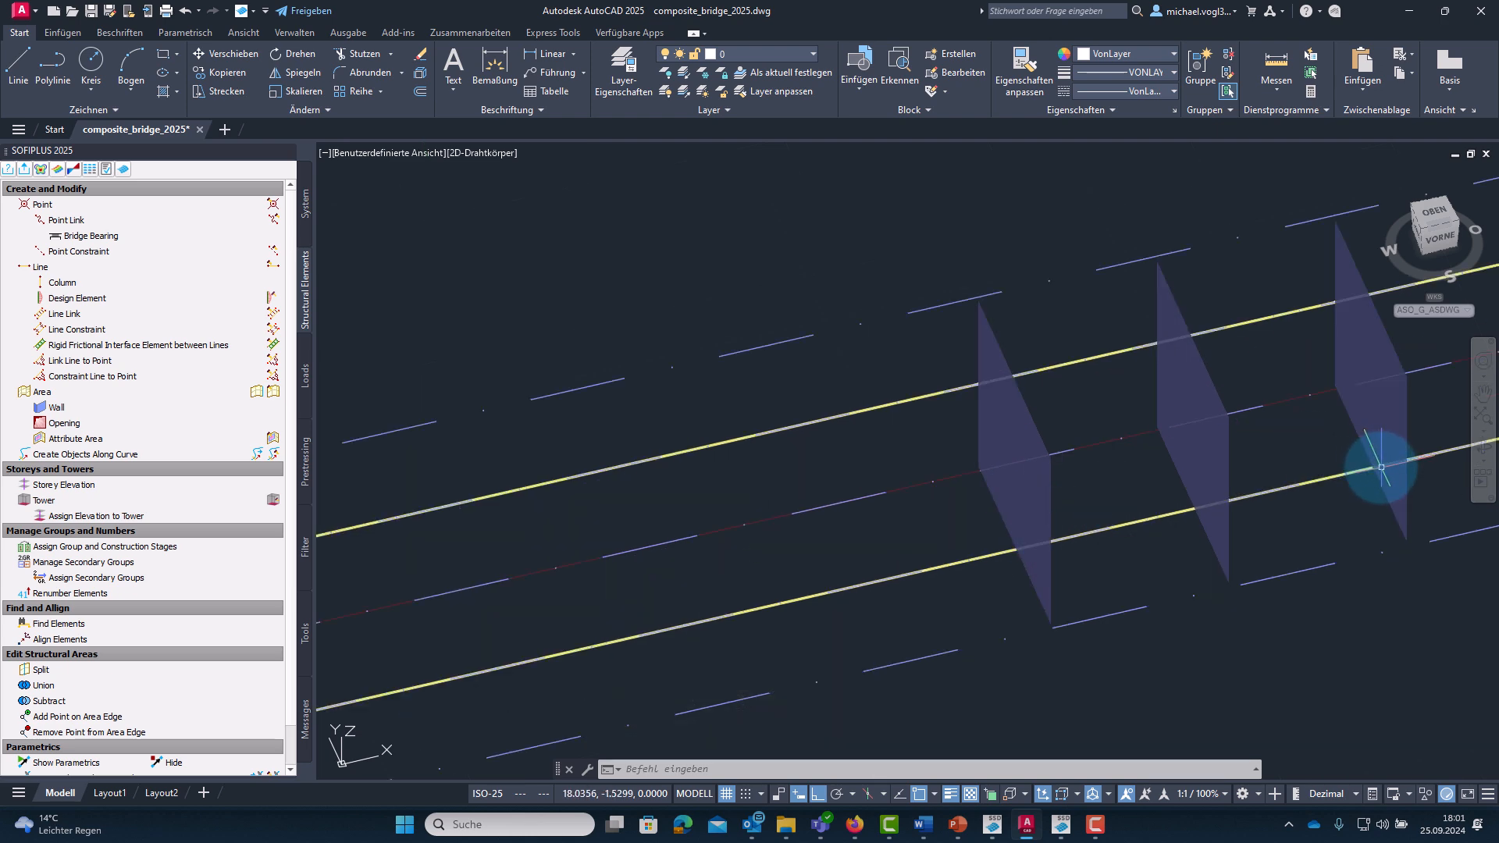
click(1072, 363)
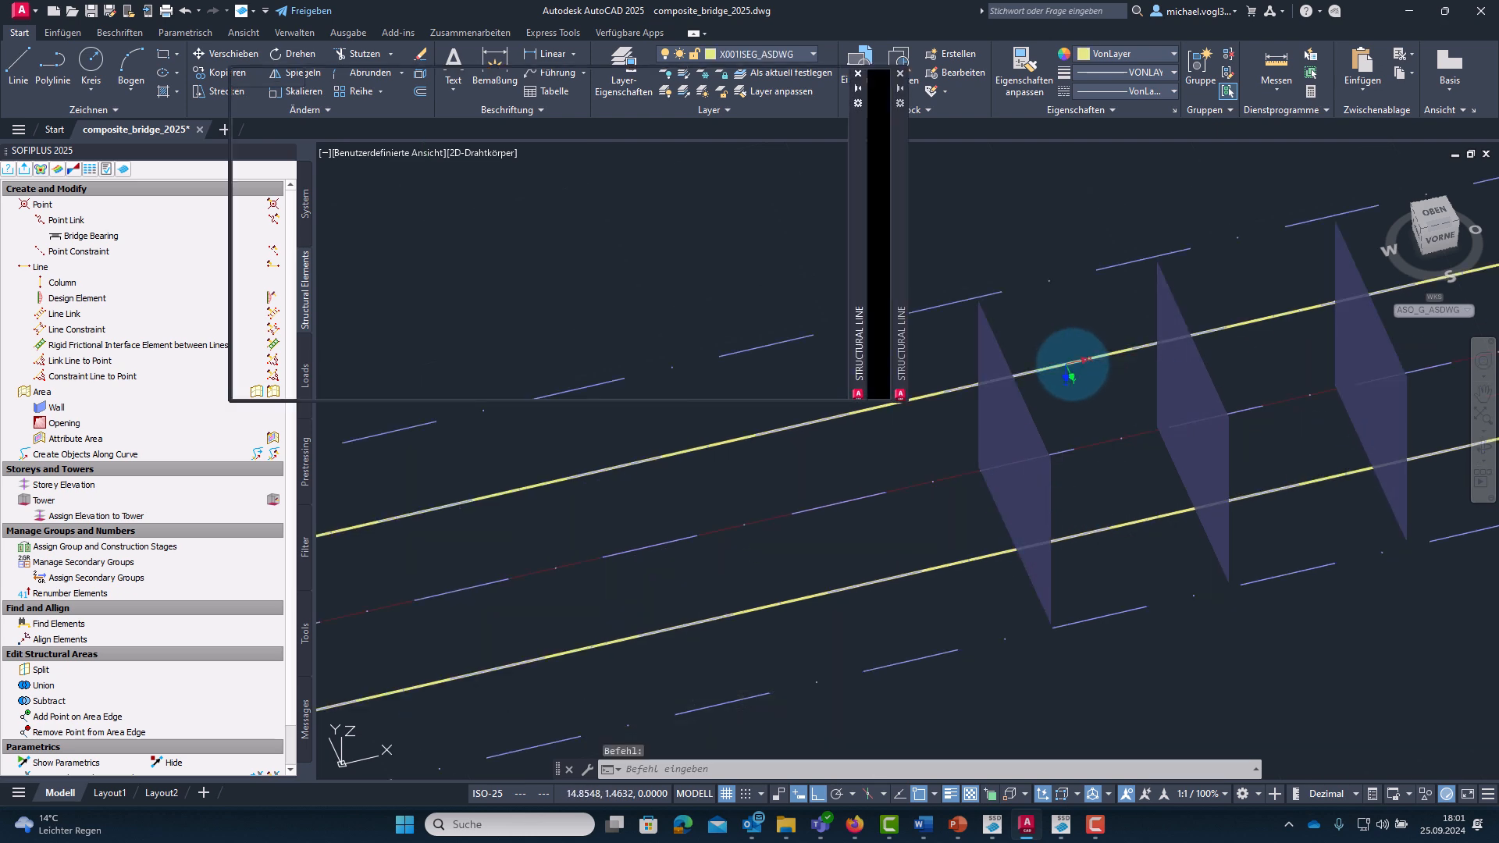
double_click(1072, 363)
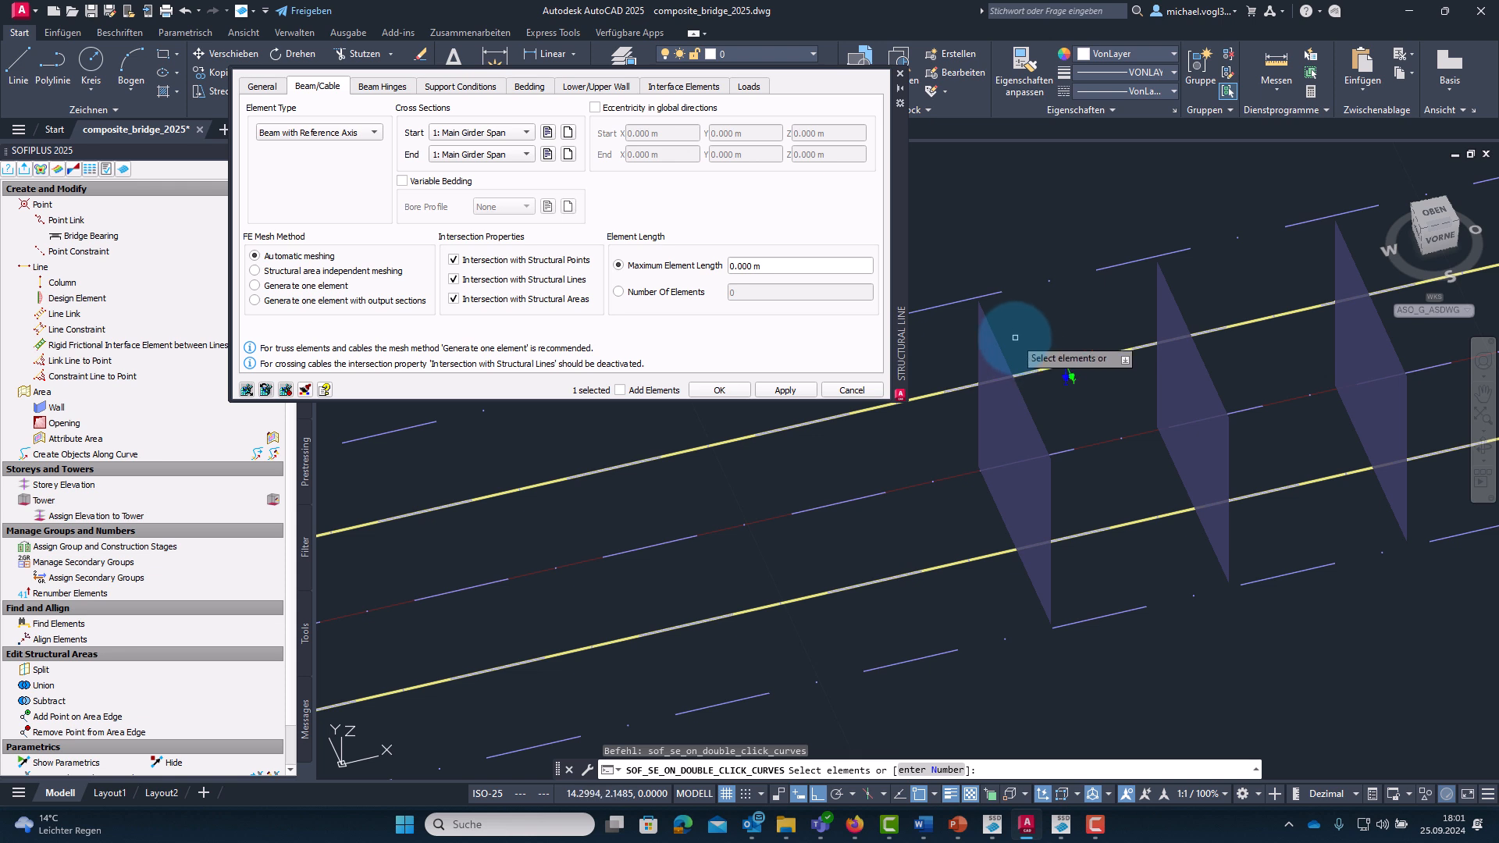
click(483, 134)
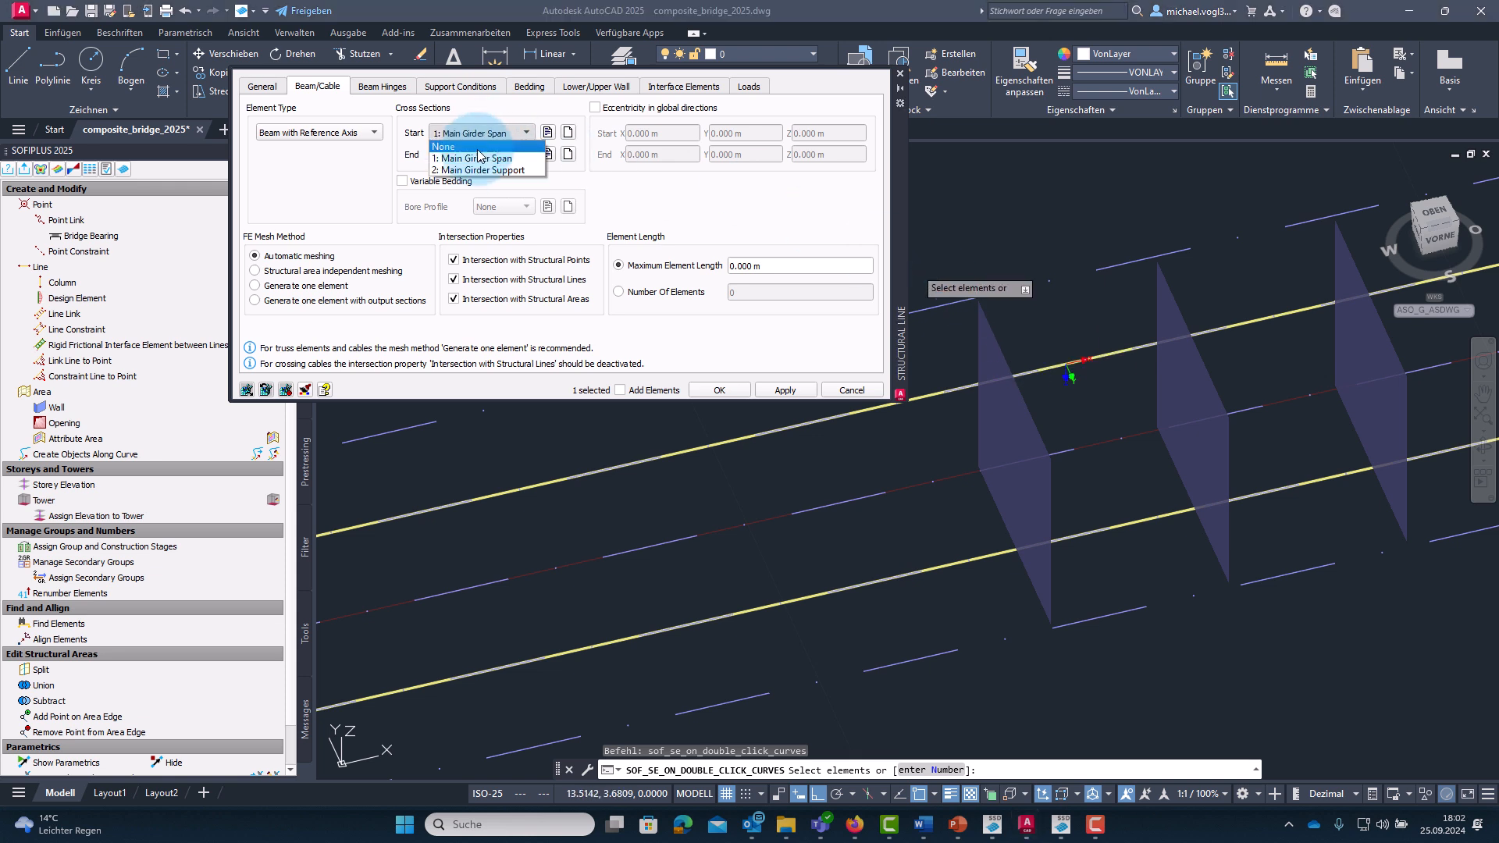
click(478, 170)
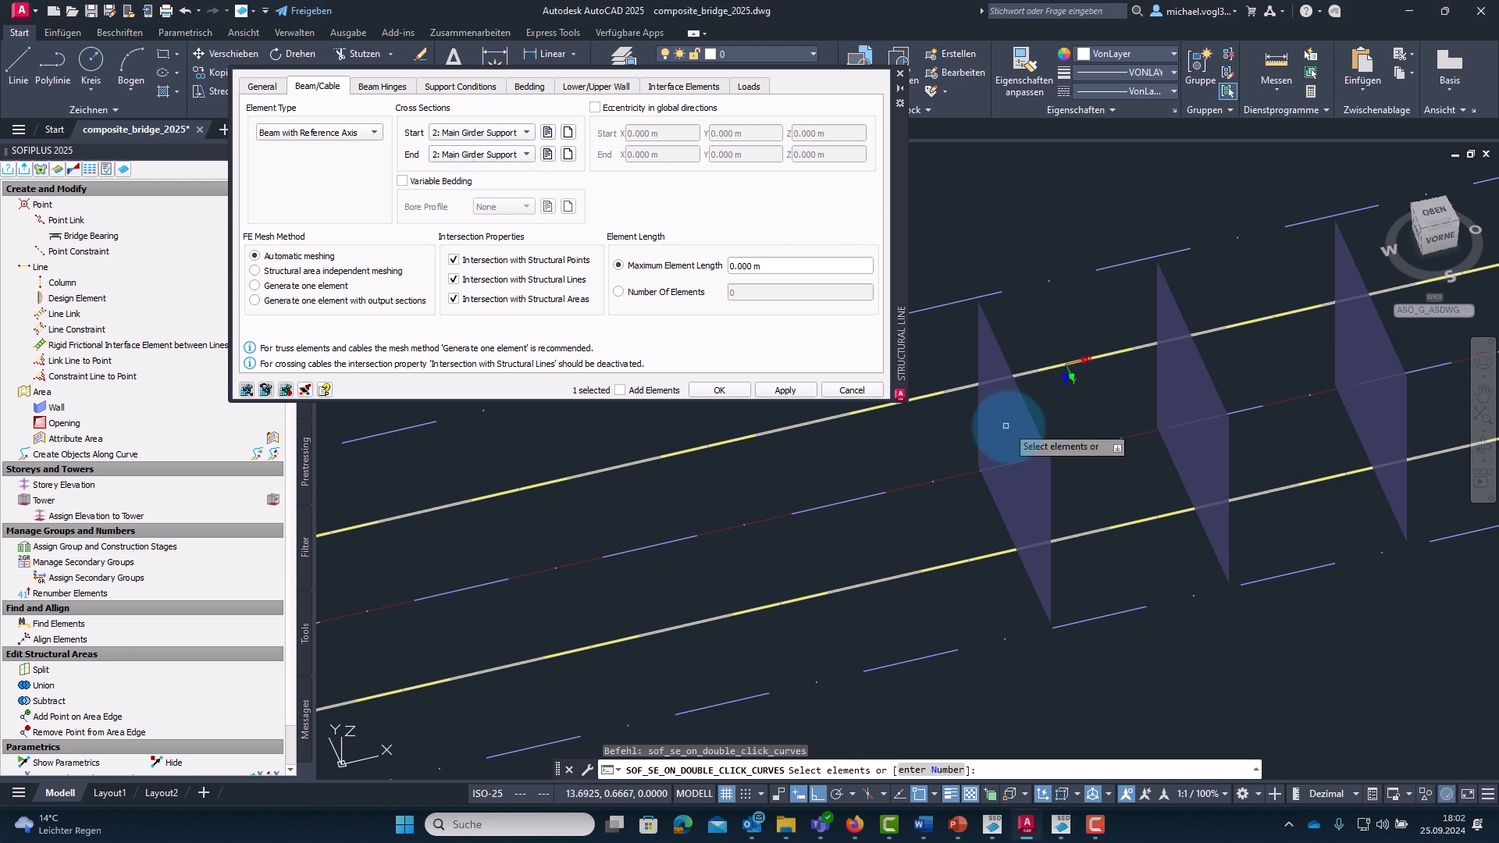
click(718, 391)
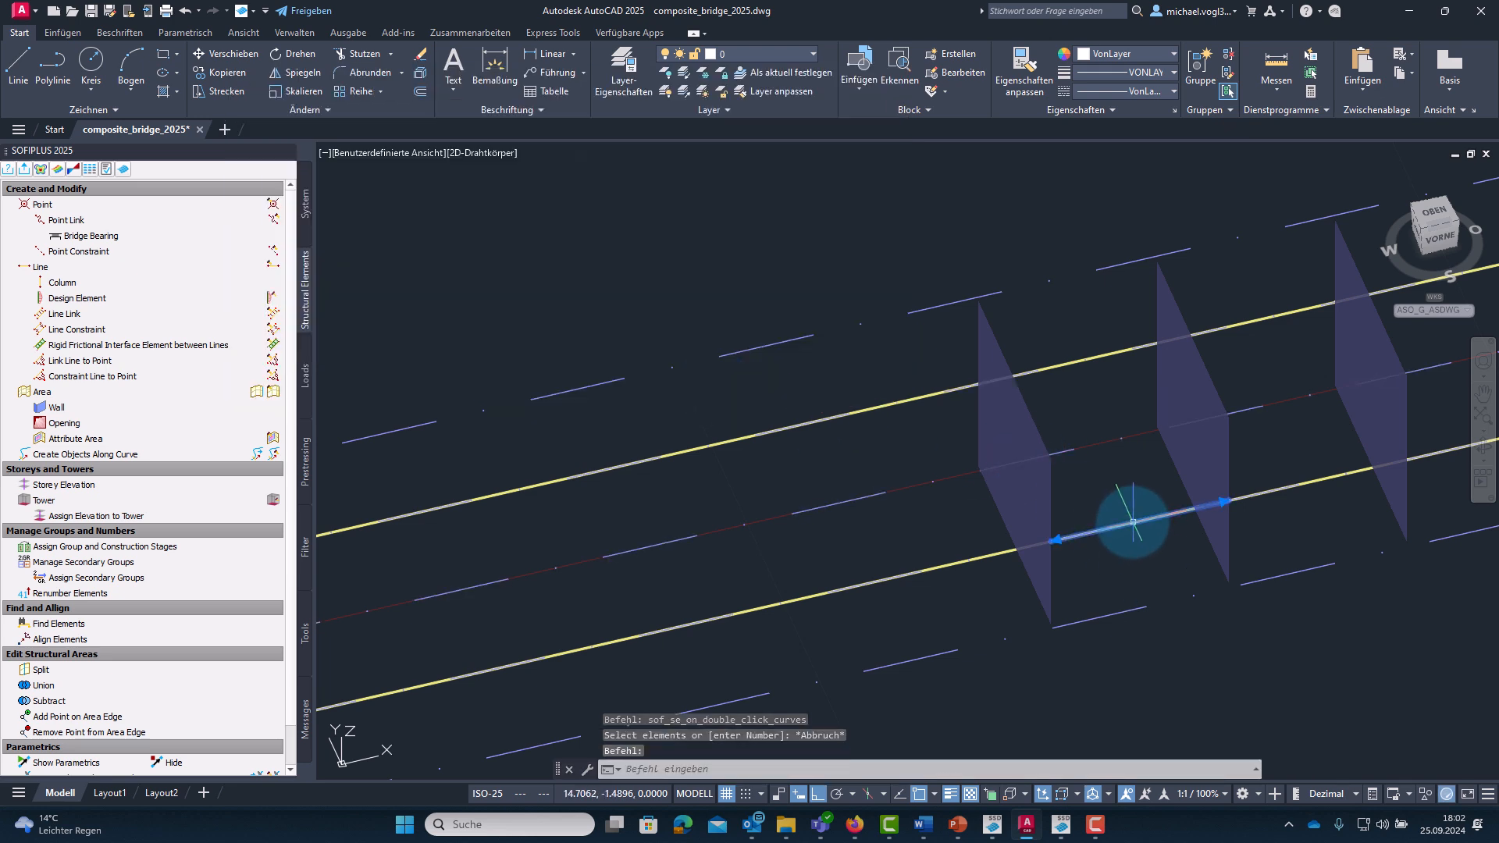
double_click(1133, 521)
click(478, 134)
click(478, 160)
click(718, 390)
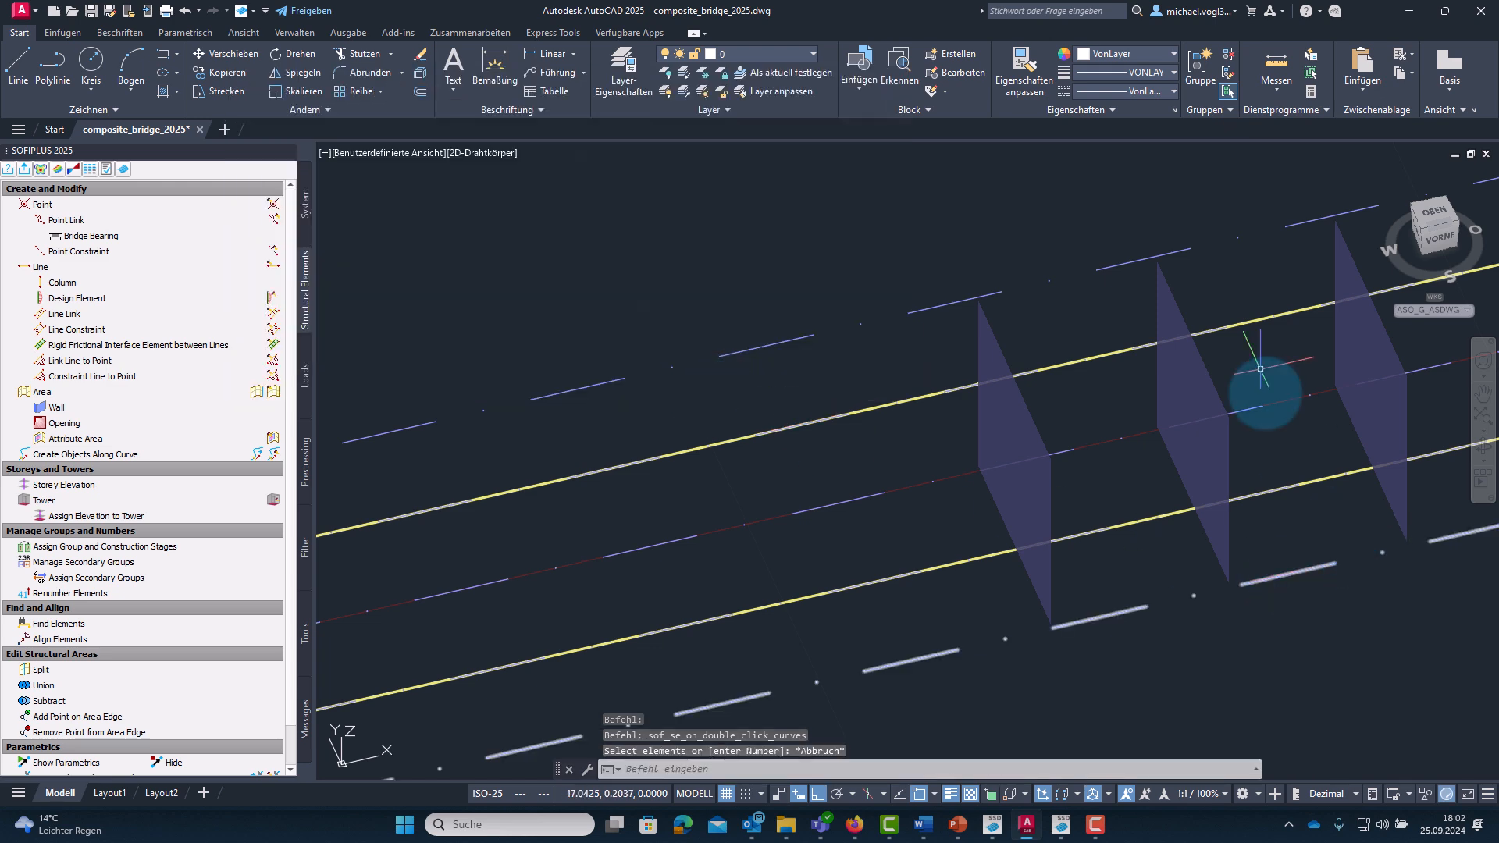
Assign cross section 2: Main Girder Support to the beam segments on axes B and C between the second and third intermediate placements.
double_click(1260, 317)
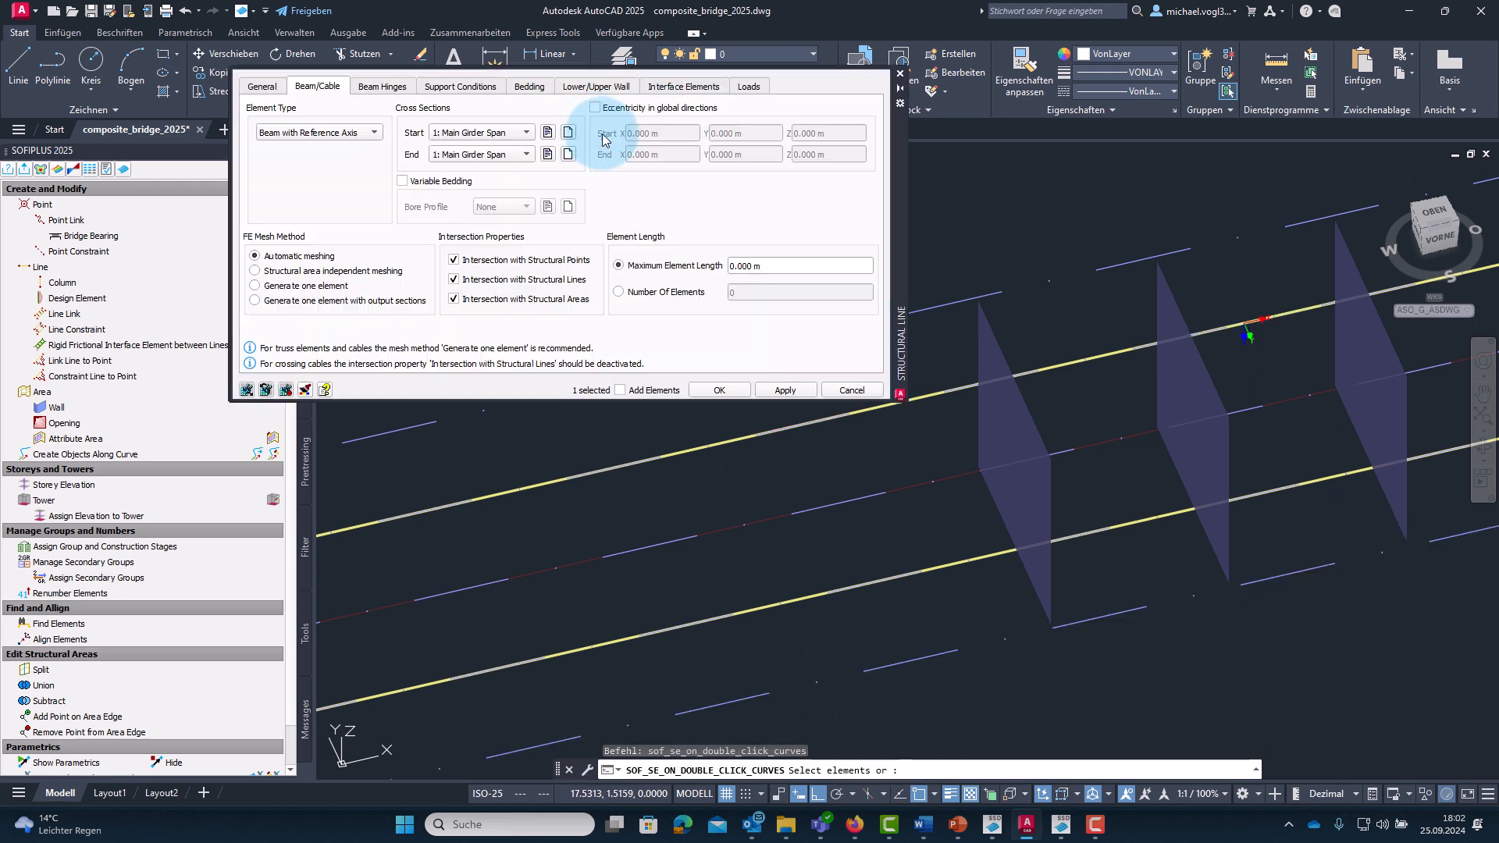
click(478, 134)
click(477, 171)
click(719, 390)
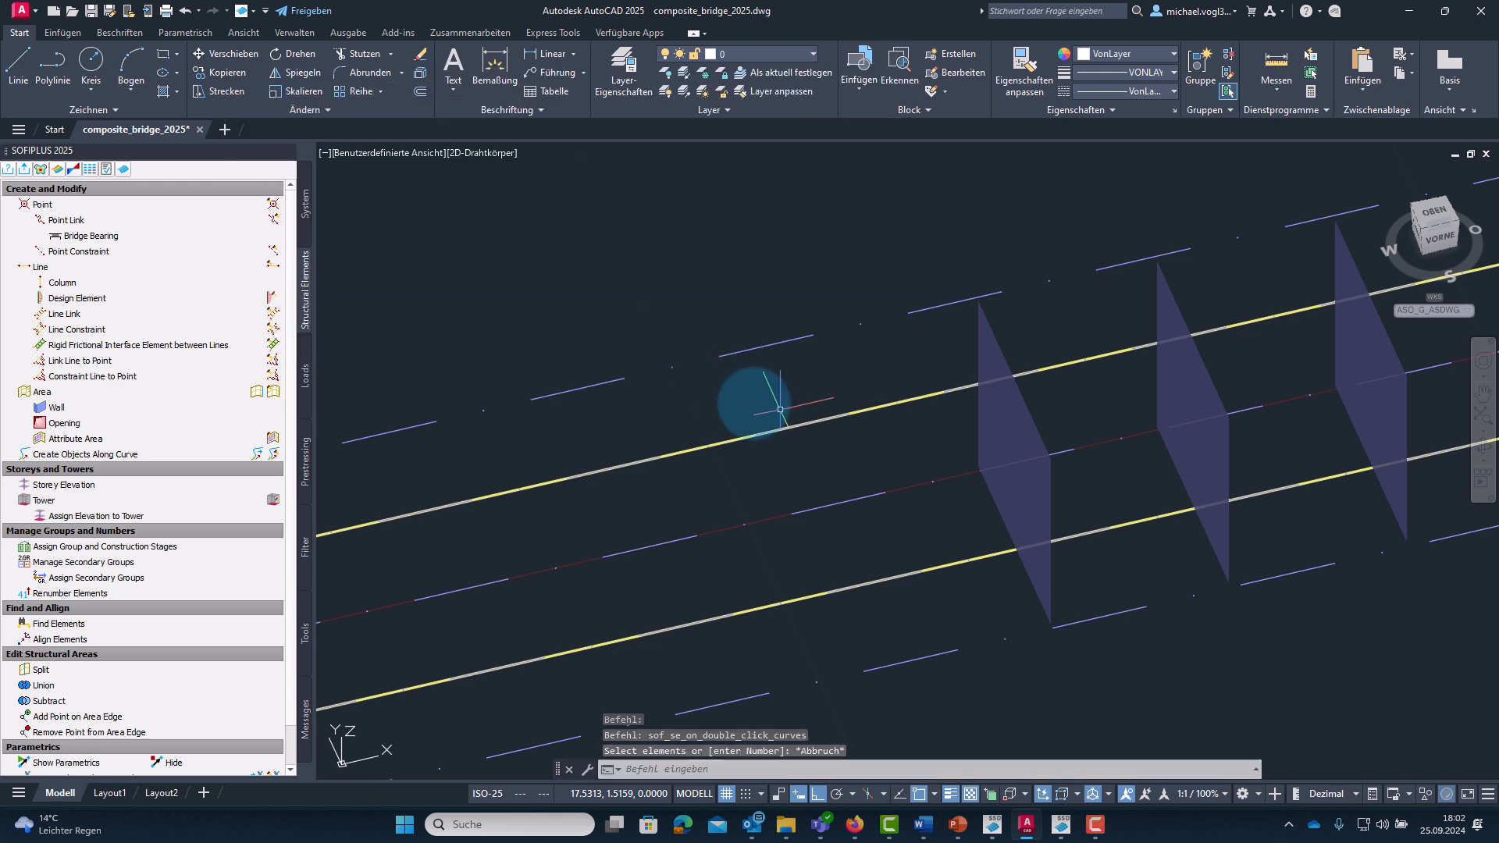
double_click(1317, 488)
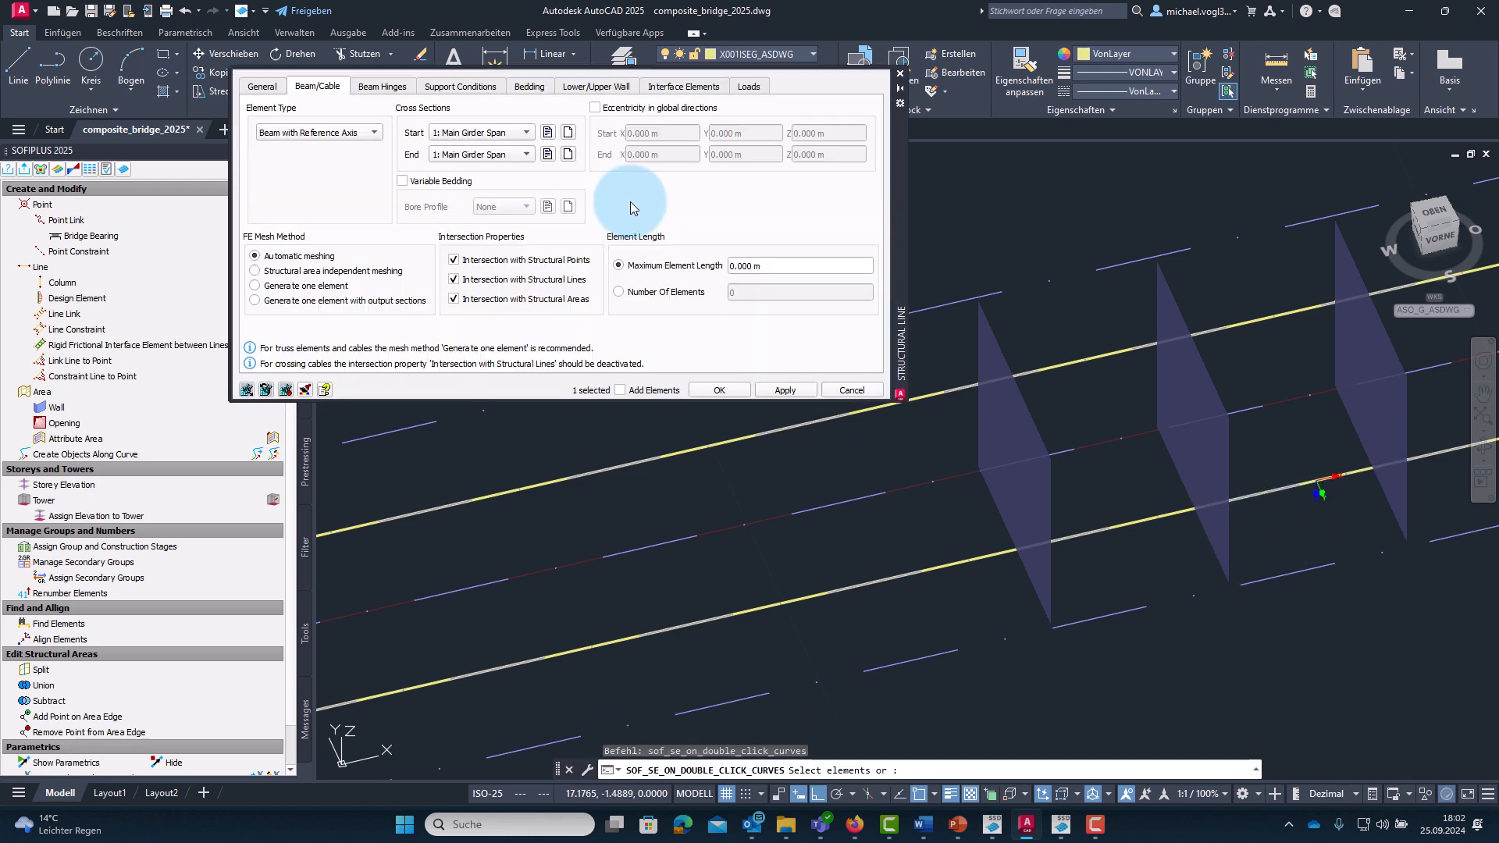
click(477, 134)
click(488, 161)
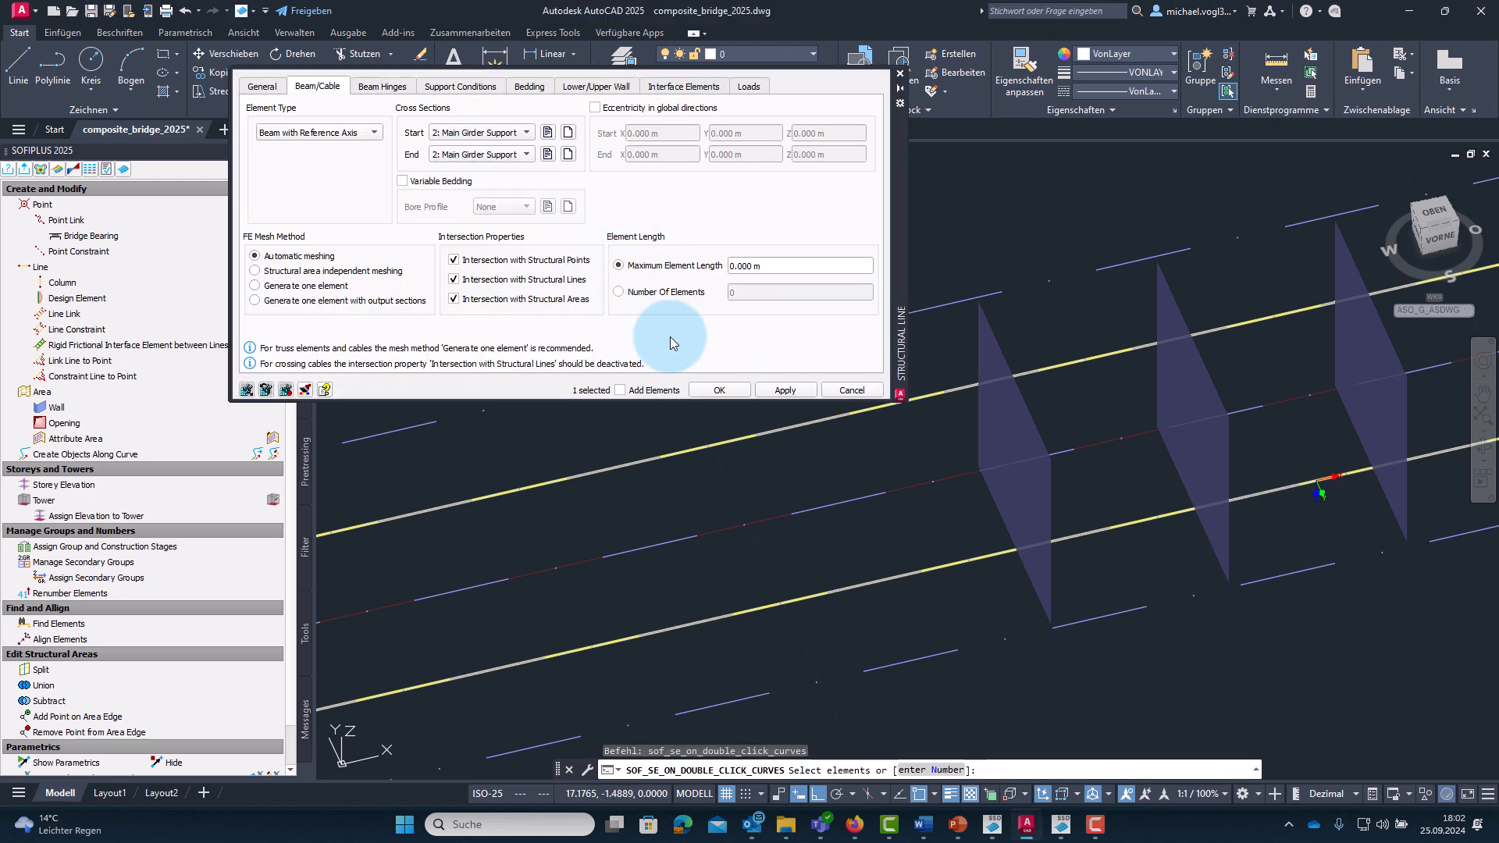
click(719, 390)
scroll(1070, 508, down, 3)
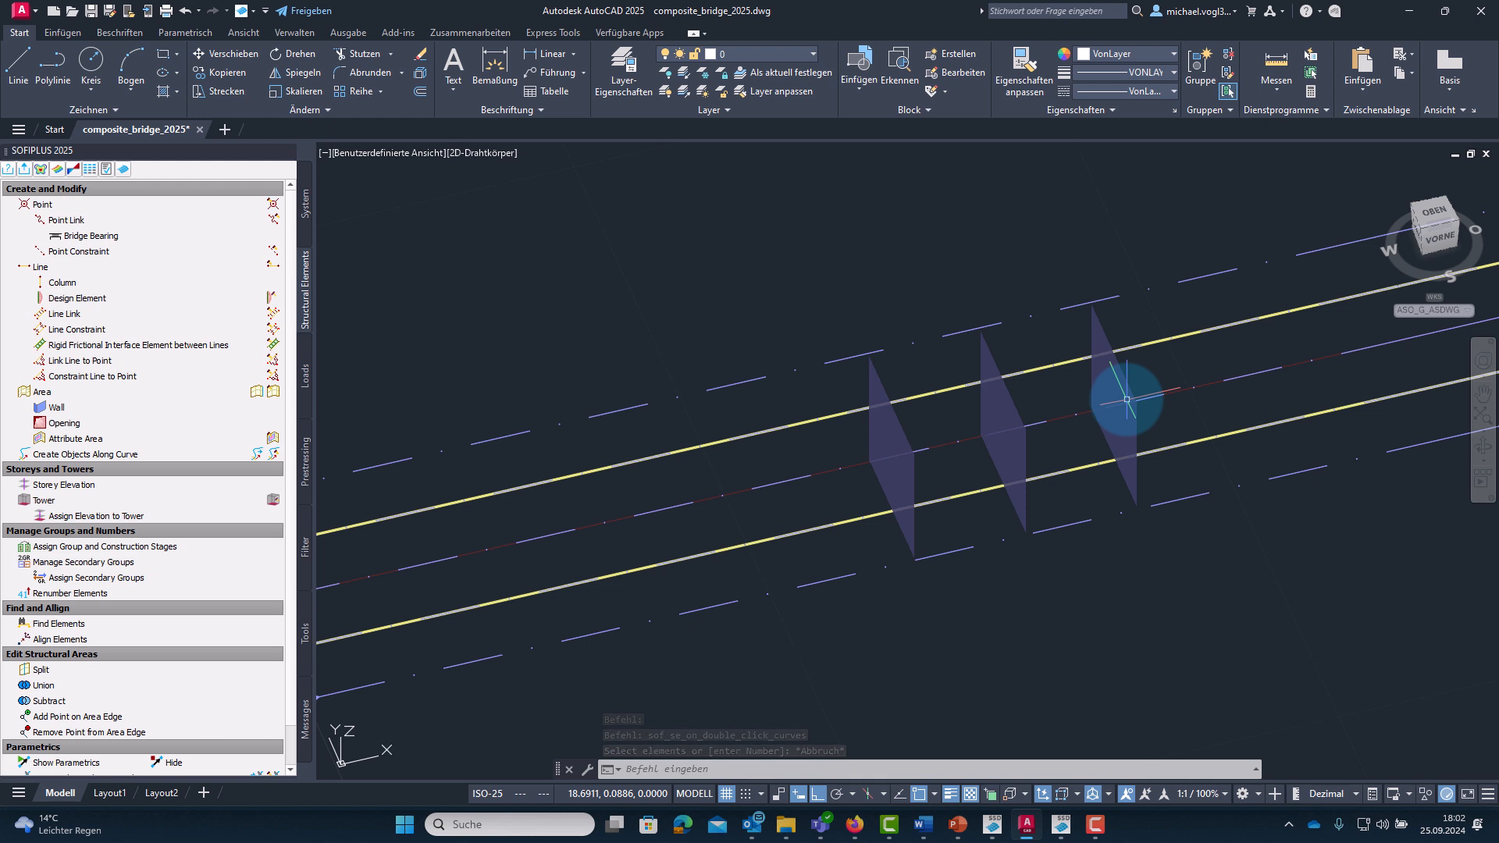
scroll(1126, 399, down, 2)
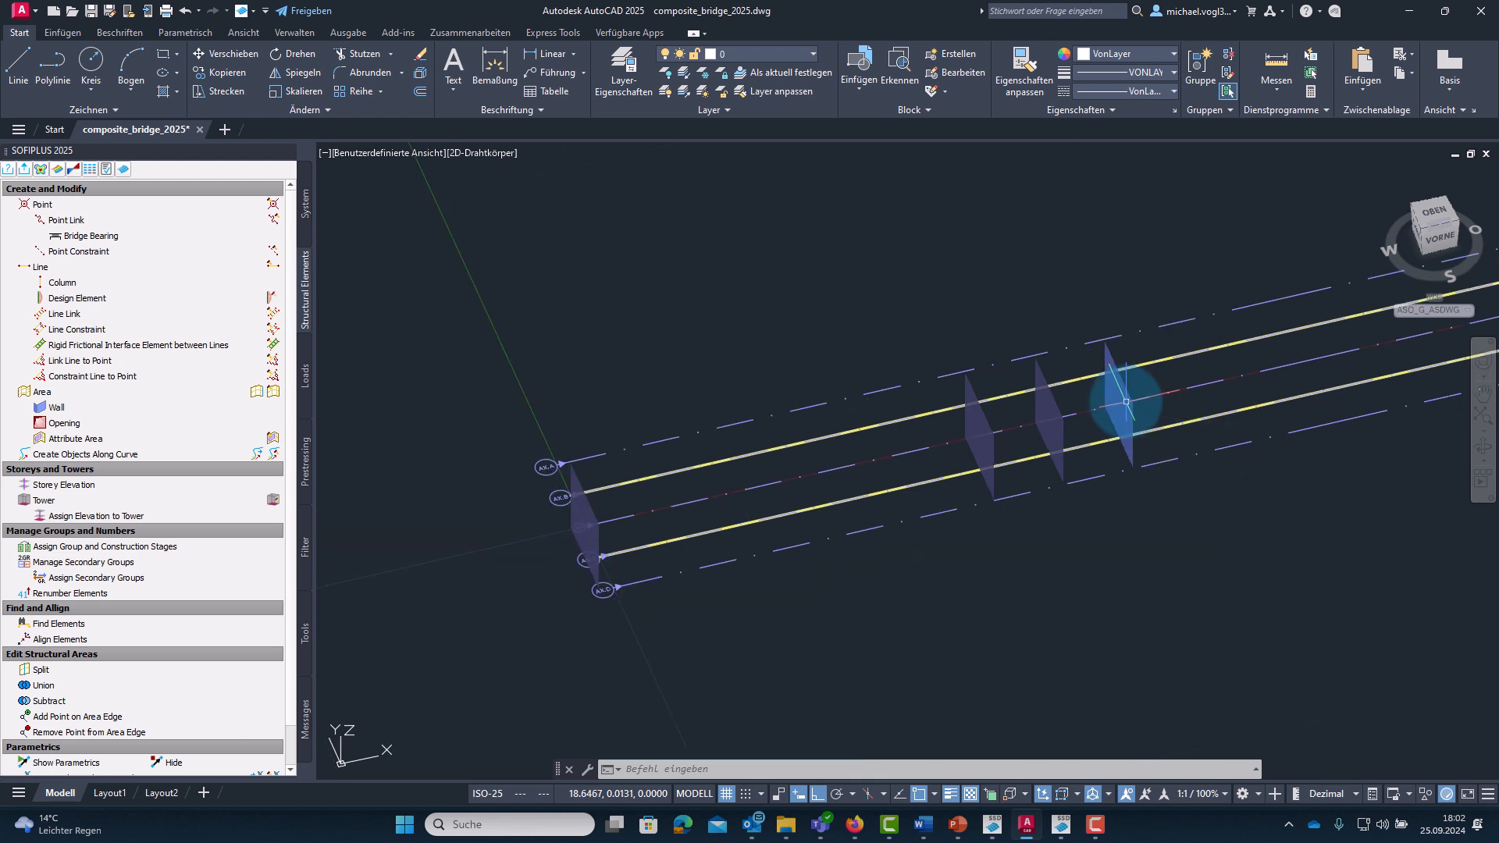
click(722, 494)
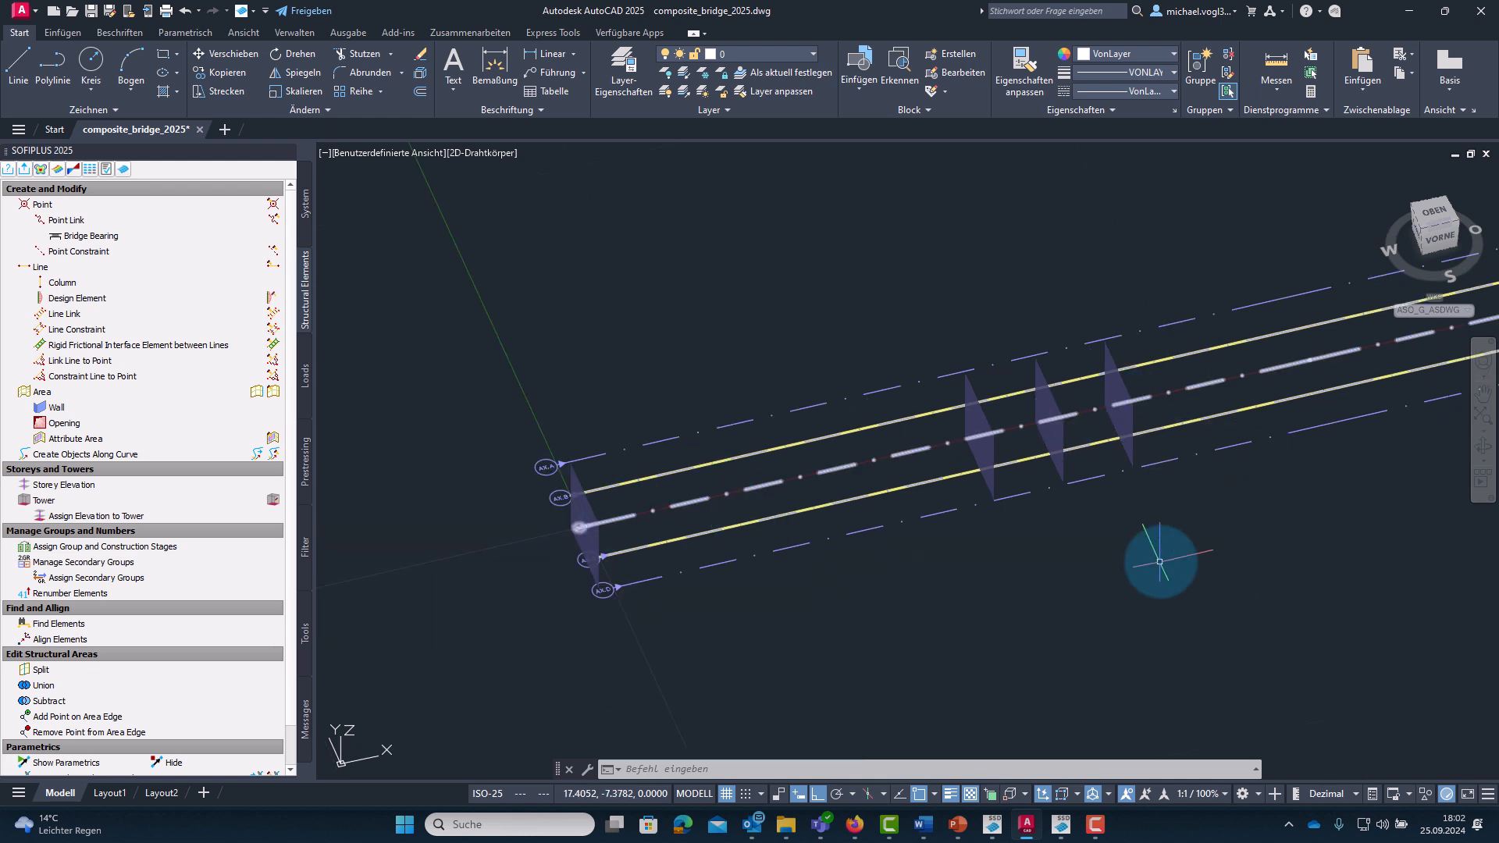
scroll(1127, 555, down, 2)
key(Escape)
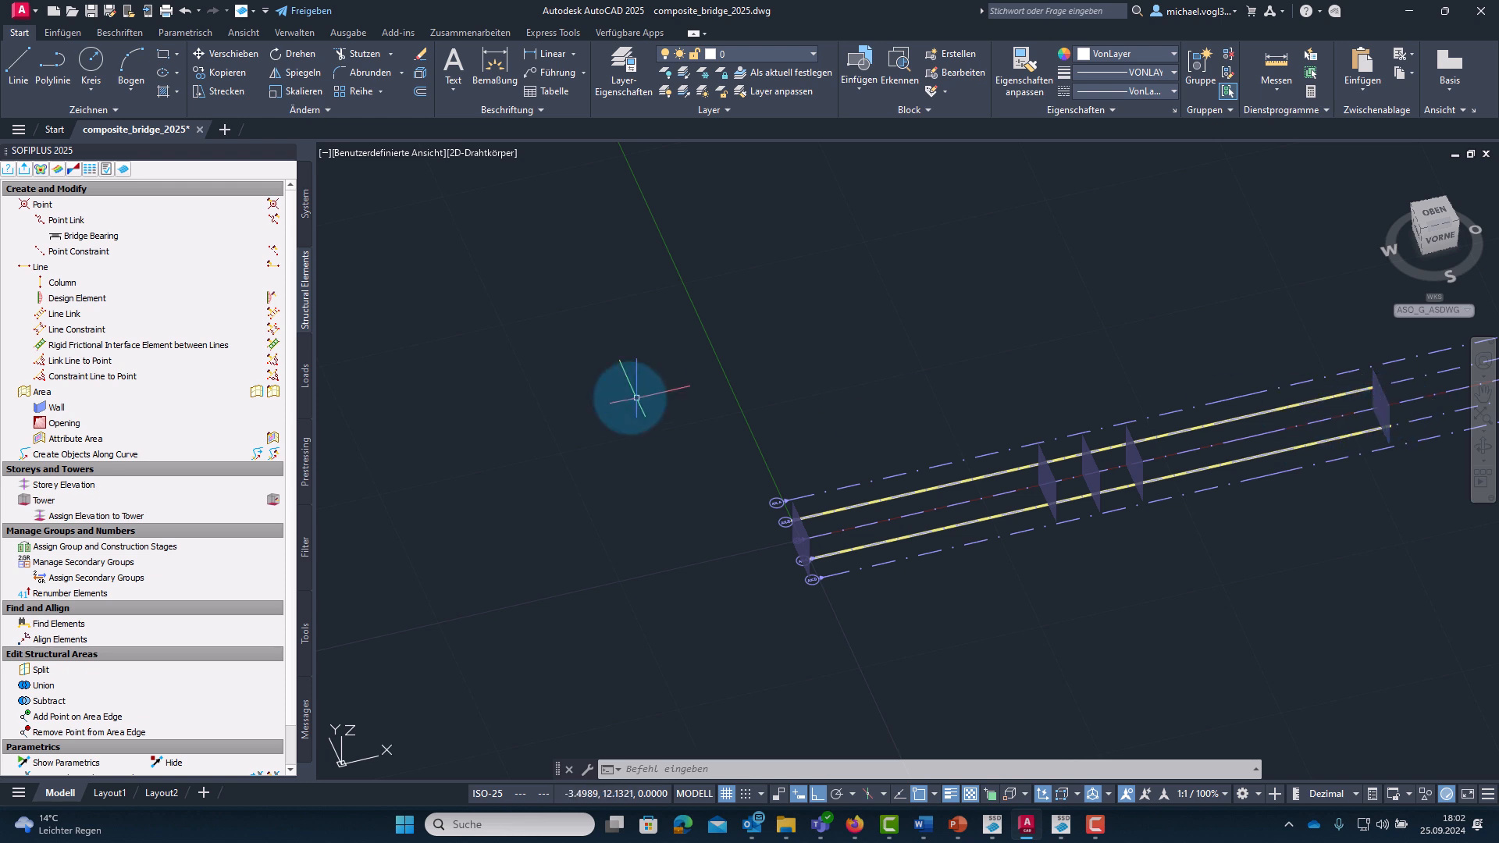
Open the placements of axis AX and set the type of placement P4 at station 13.600 m to None.
click(307, 240)
double_click(108, 472)
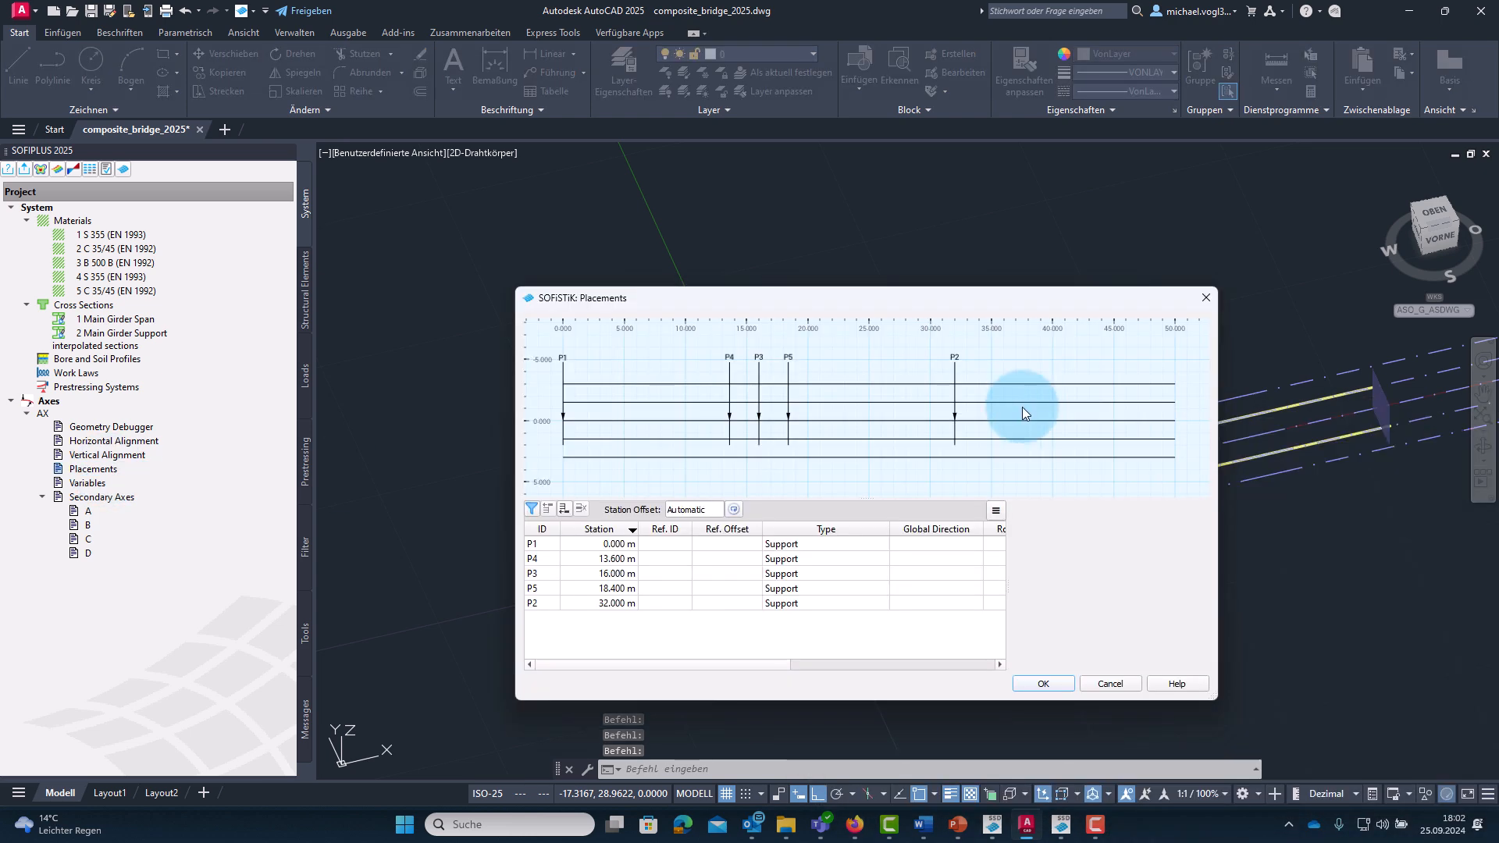
click(796, 557)
click(795, 558)
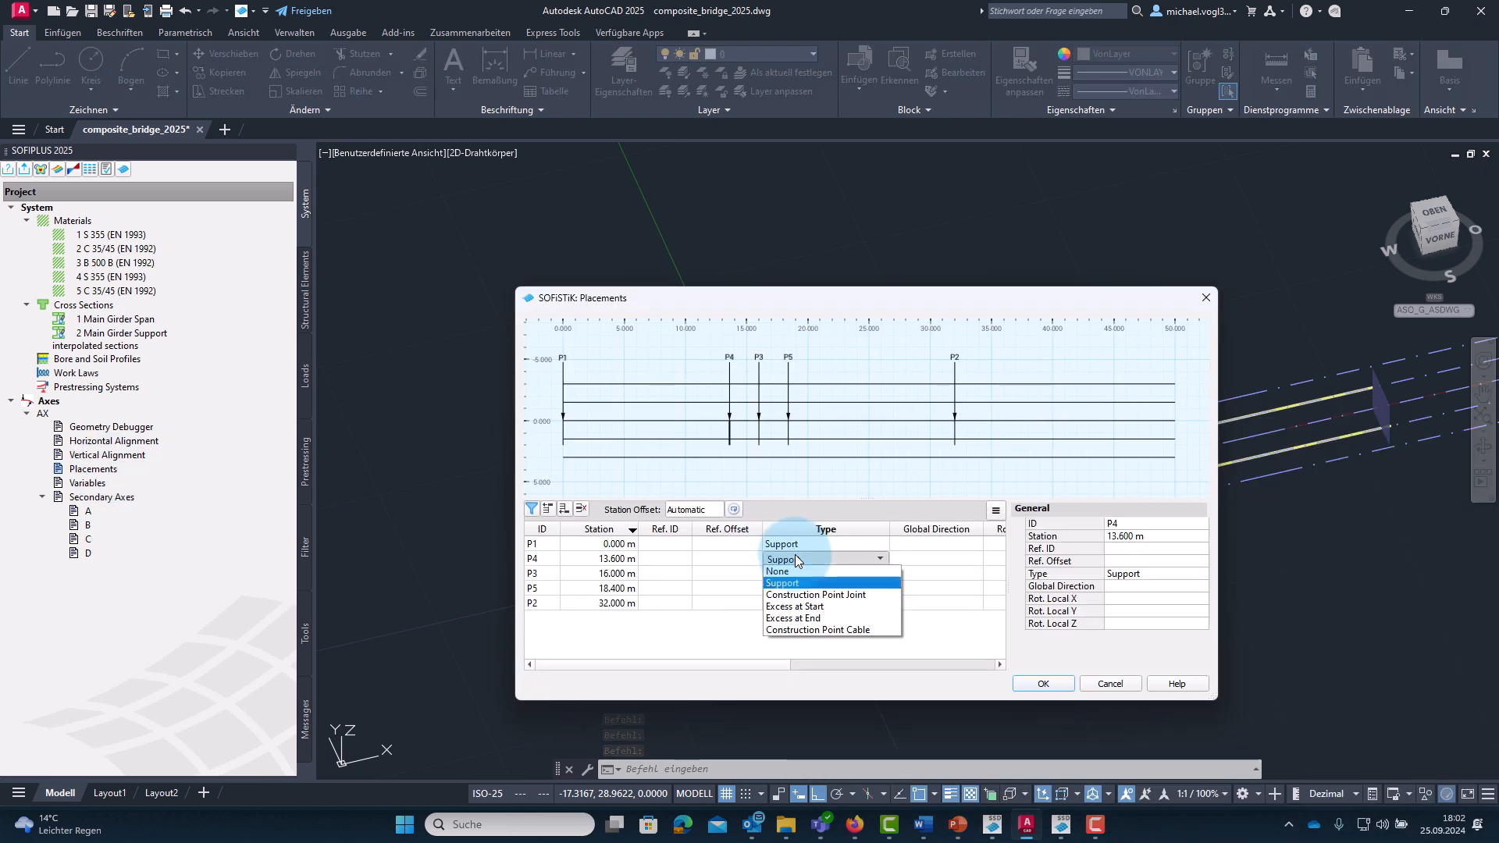
click(799, 570)
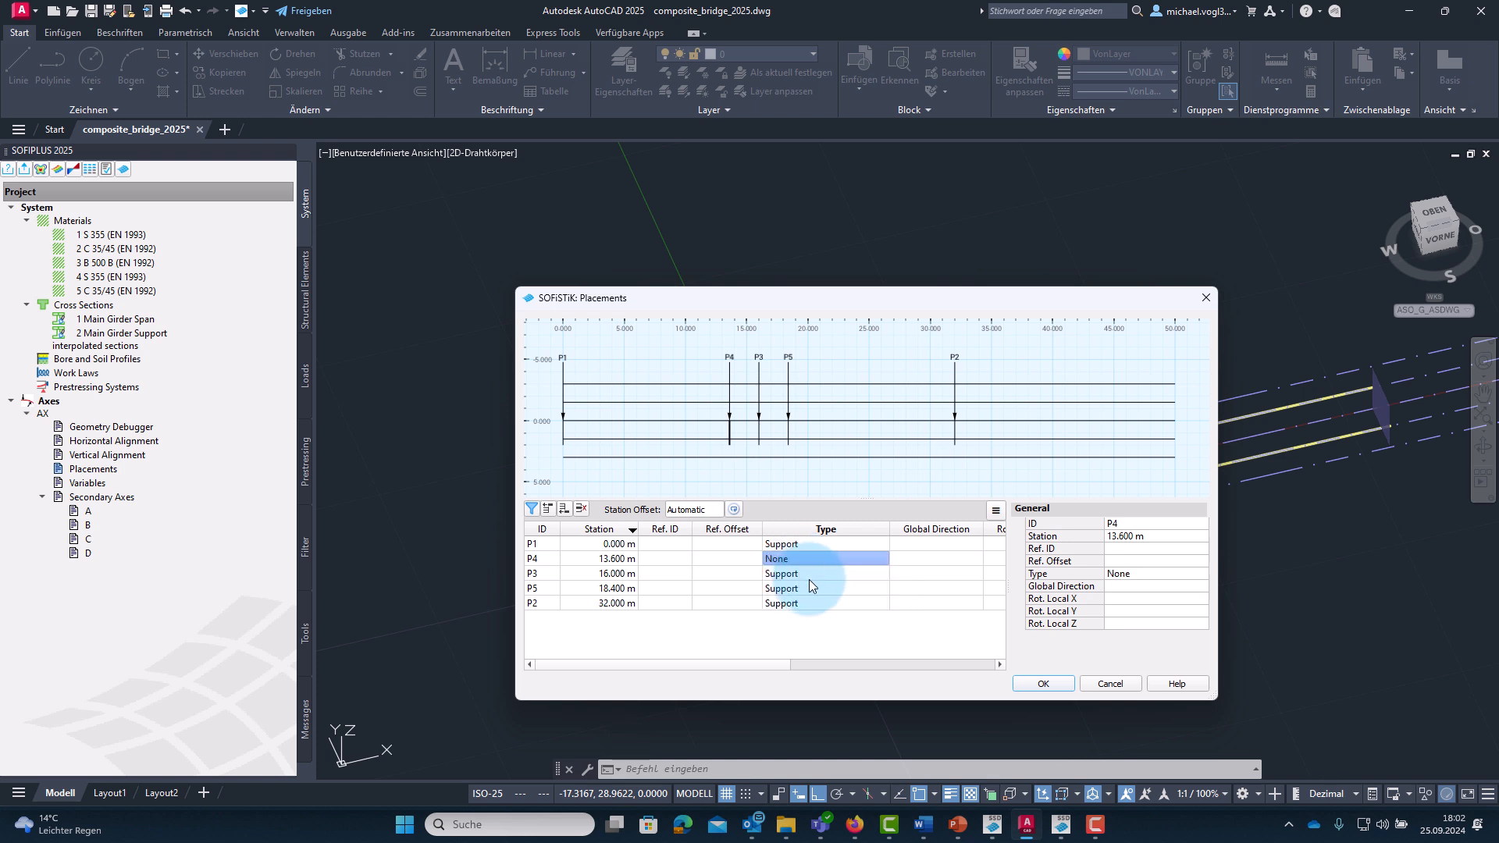
Set the type of placement P5 at station 18.400 m to None and apply the placement changes.
click(806, 584)
click(807, 590)
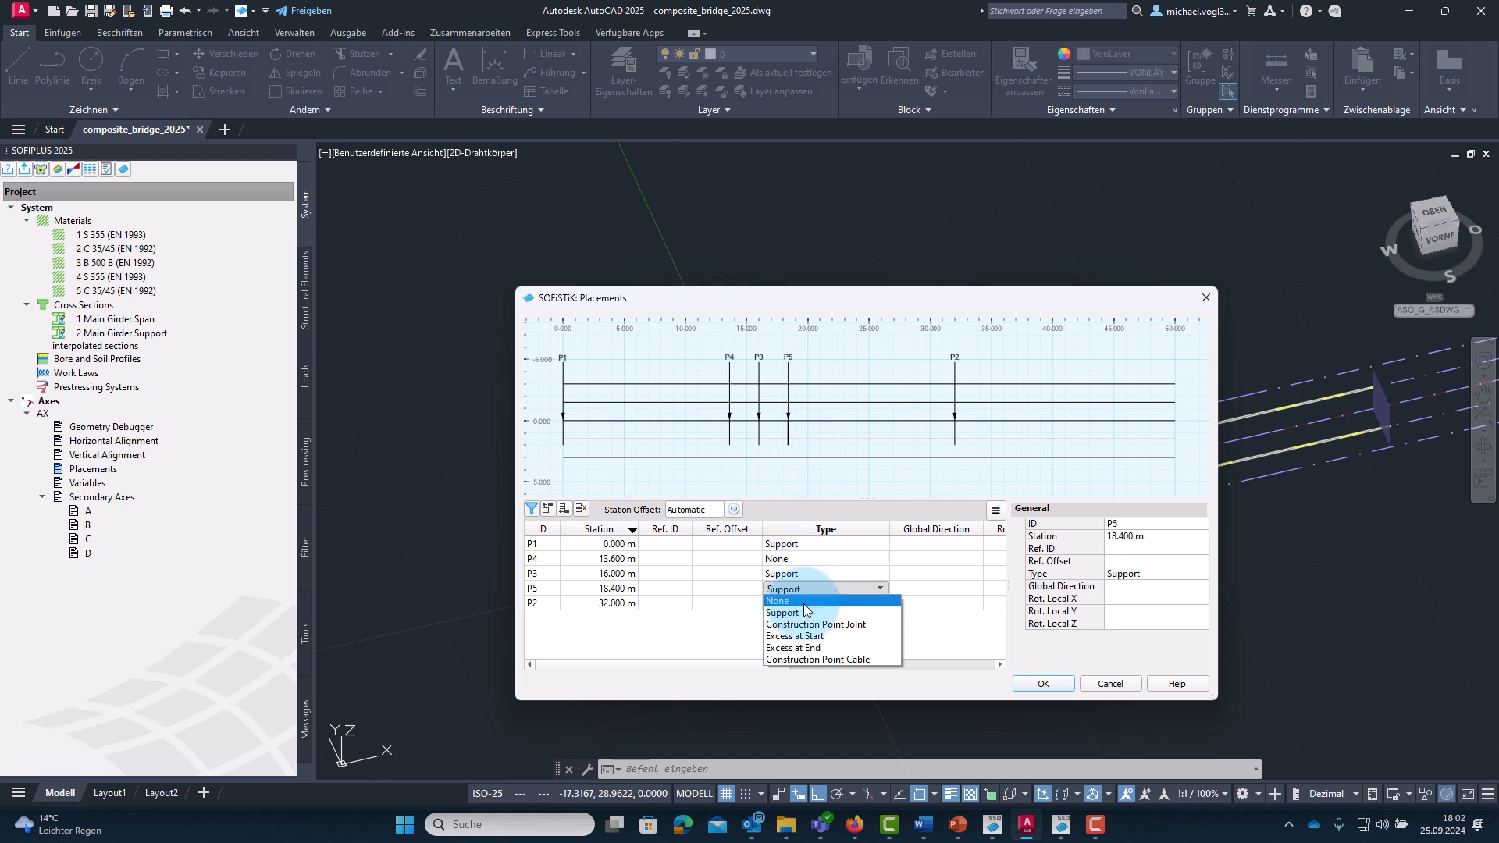
click(800, 603)
click(1039, 685)
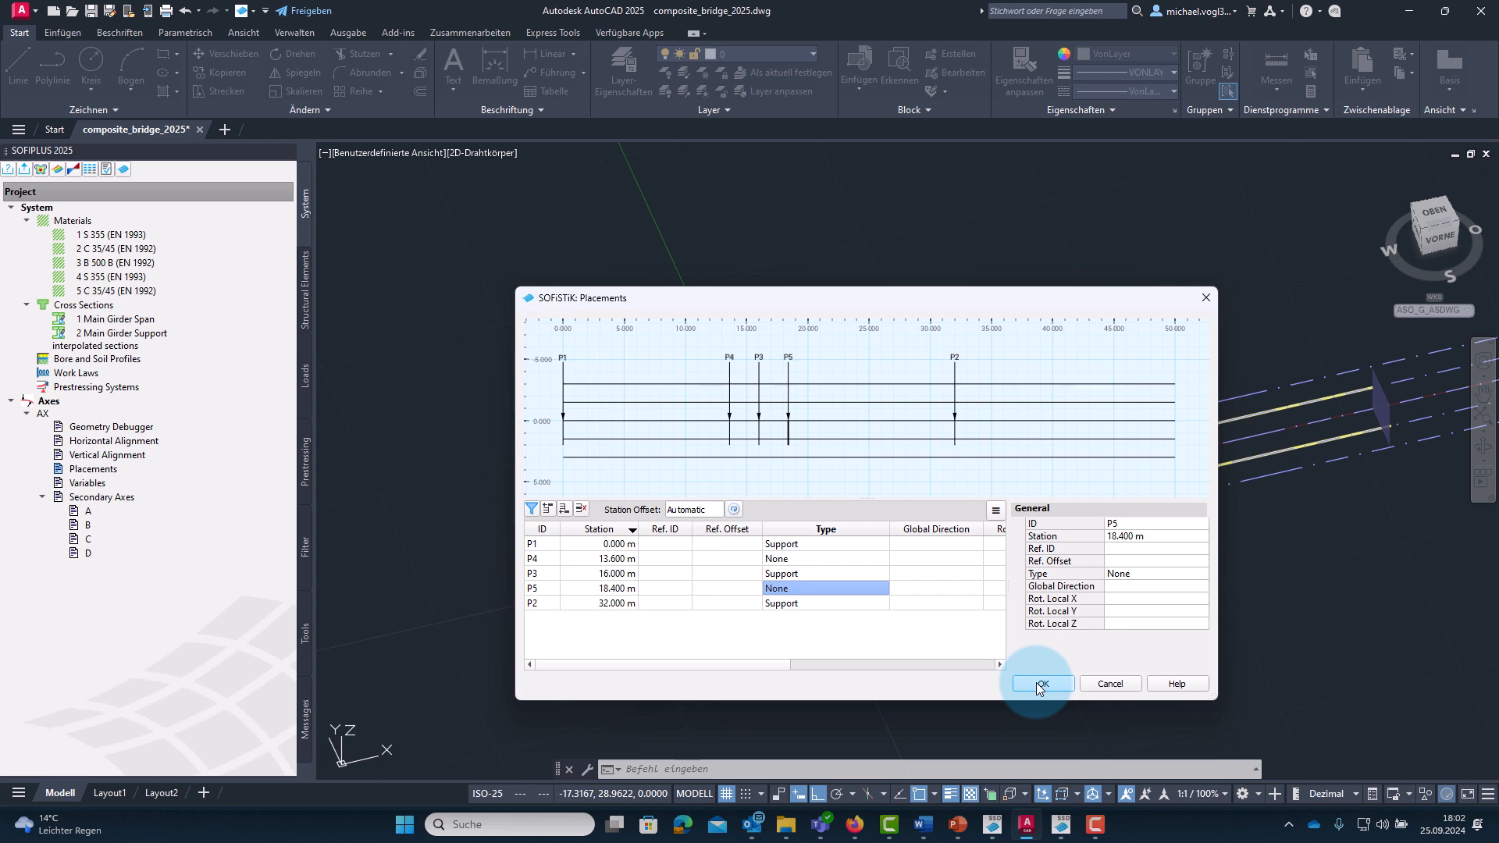
Export the bridge model with its main girders to the calculation database.
mouse_move(1121, 586)
middle_down()
mouse_move(1005, 586)
mouse_move(1018, 640)
middle_up()
scroll(1012, 581, up, 2)
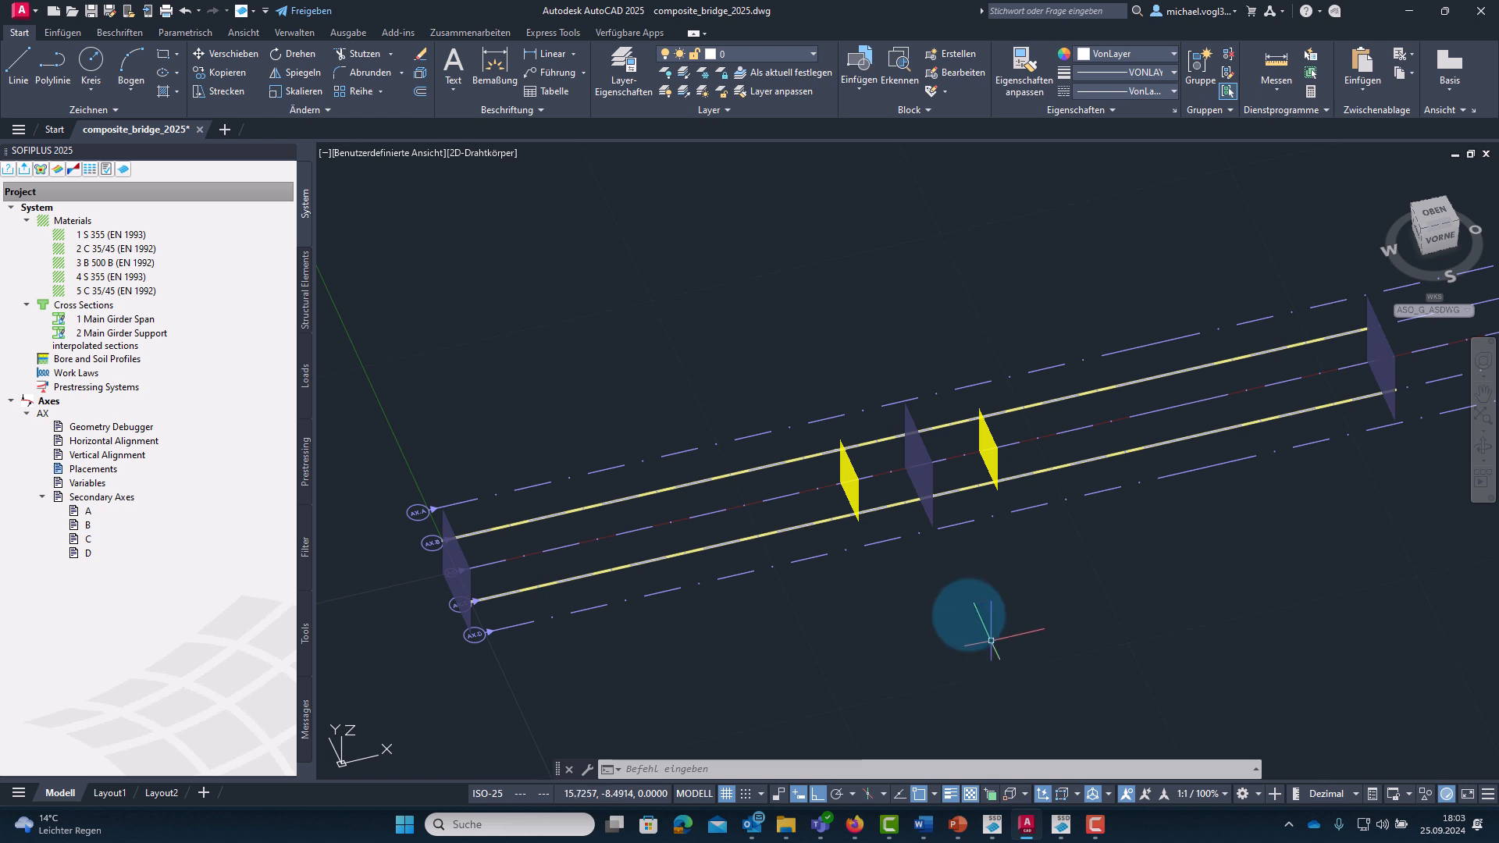
click(24, 170)
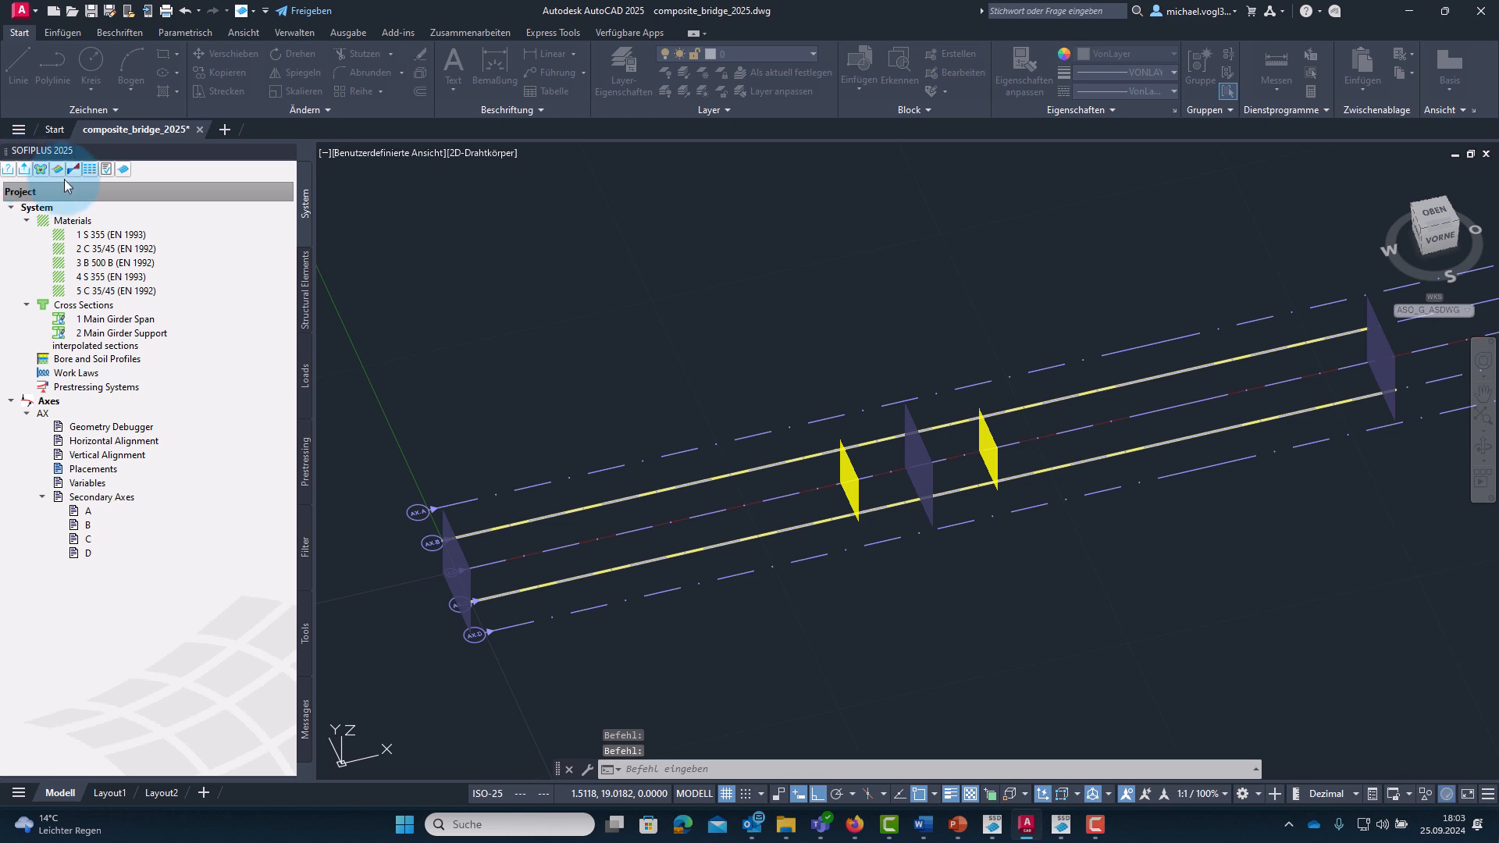
click(752, 712)
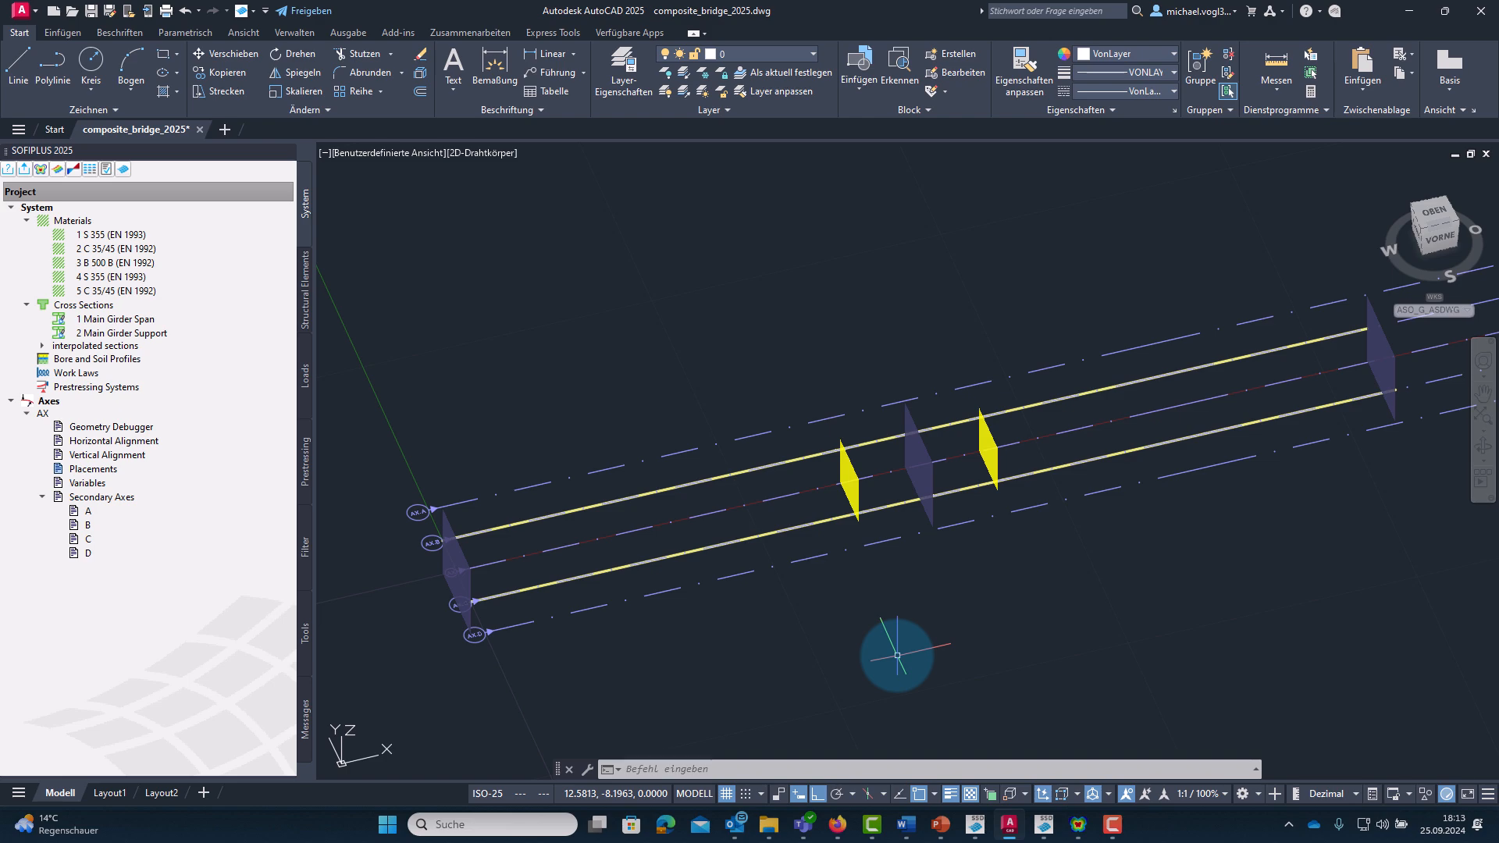
Open the bridge in SOFiSTiK System Visualization and examine the generated girders along the spans, intermediate support and bridge end.
click(41, 173)
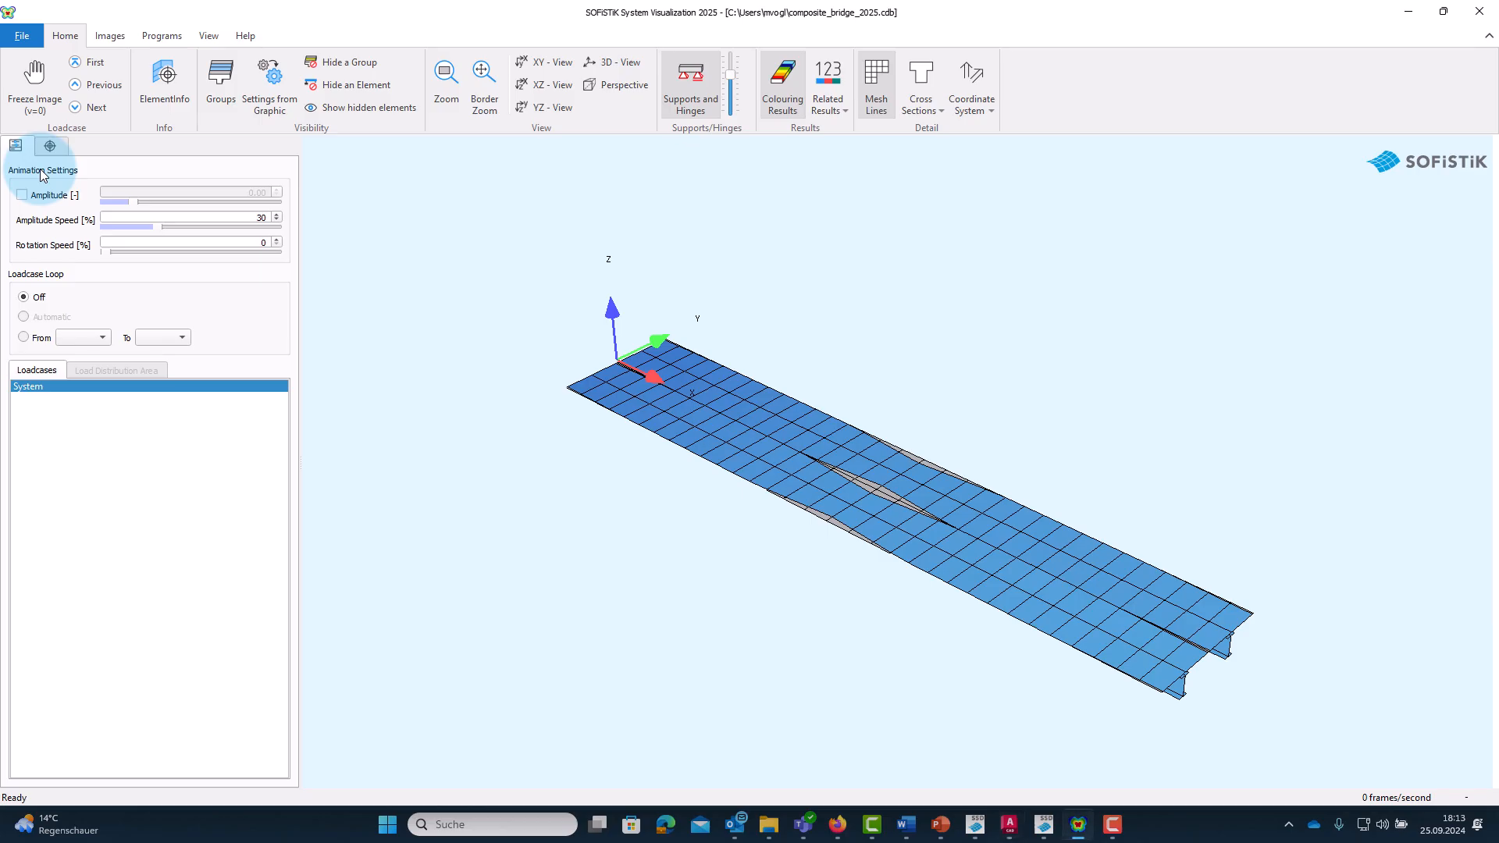
drag(837, 589, 949, 573)
scroll(936, 566, up, 2)
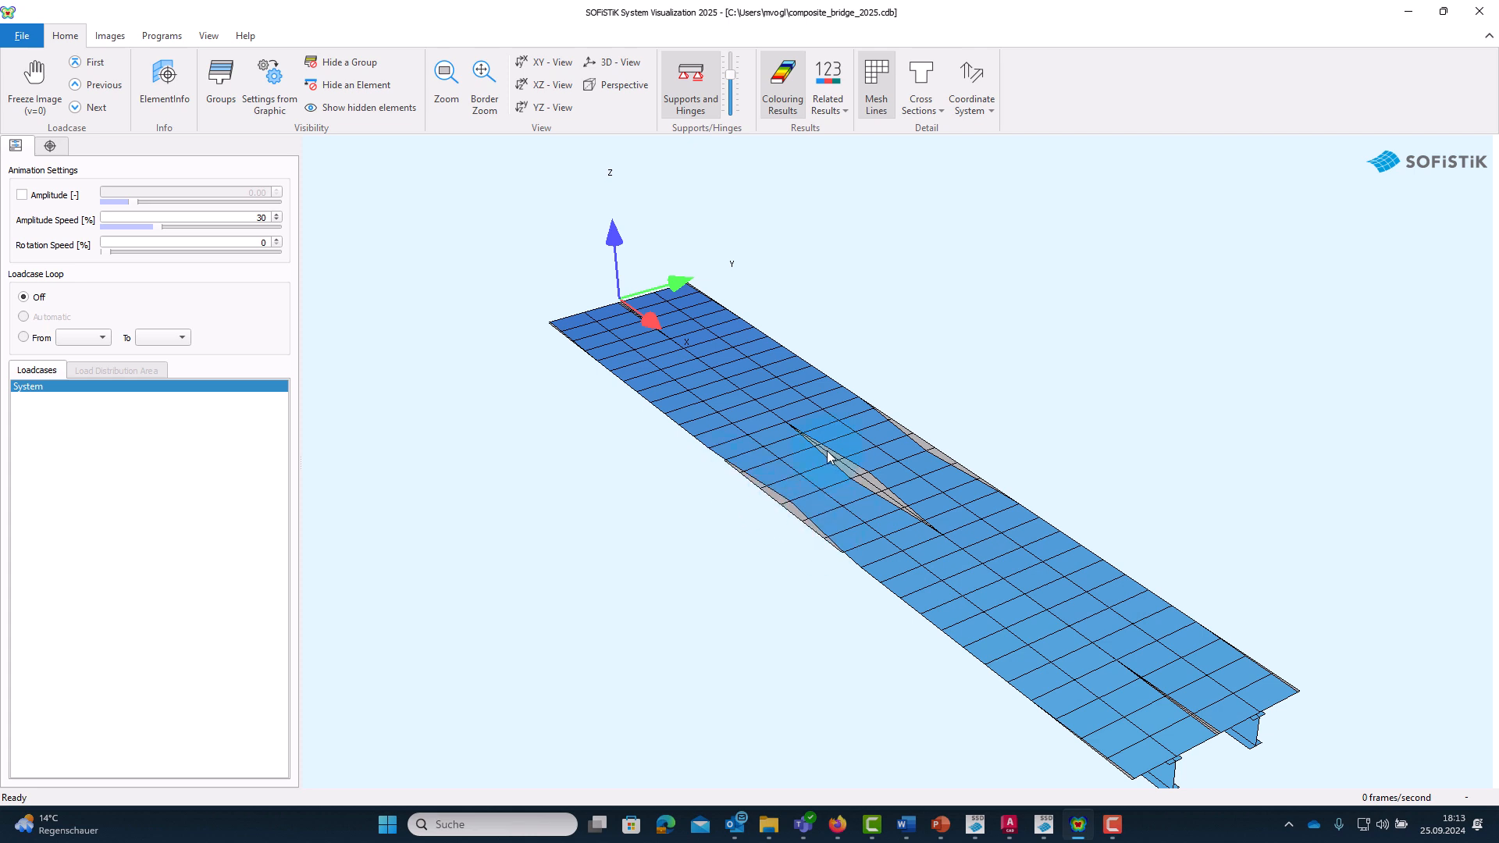
scroll(972, 513, up, 6)
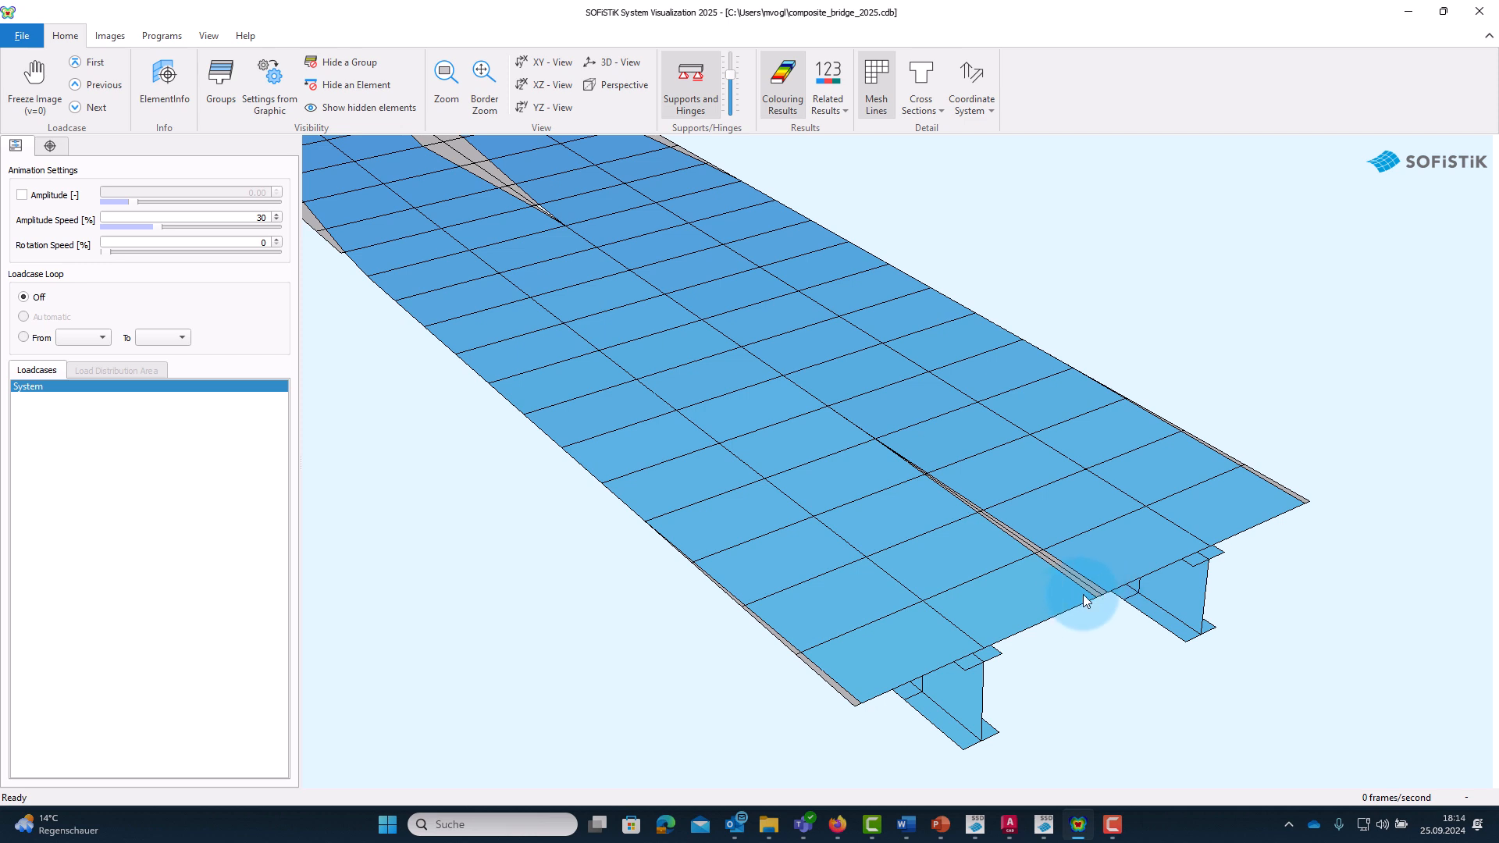
scroll(1040, 554, down, 3)
scroll(1093, 617, down, 3)
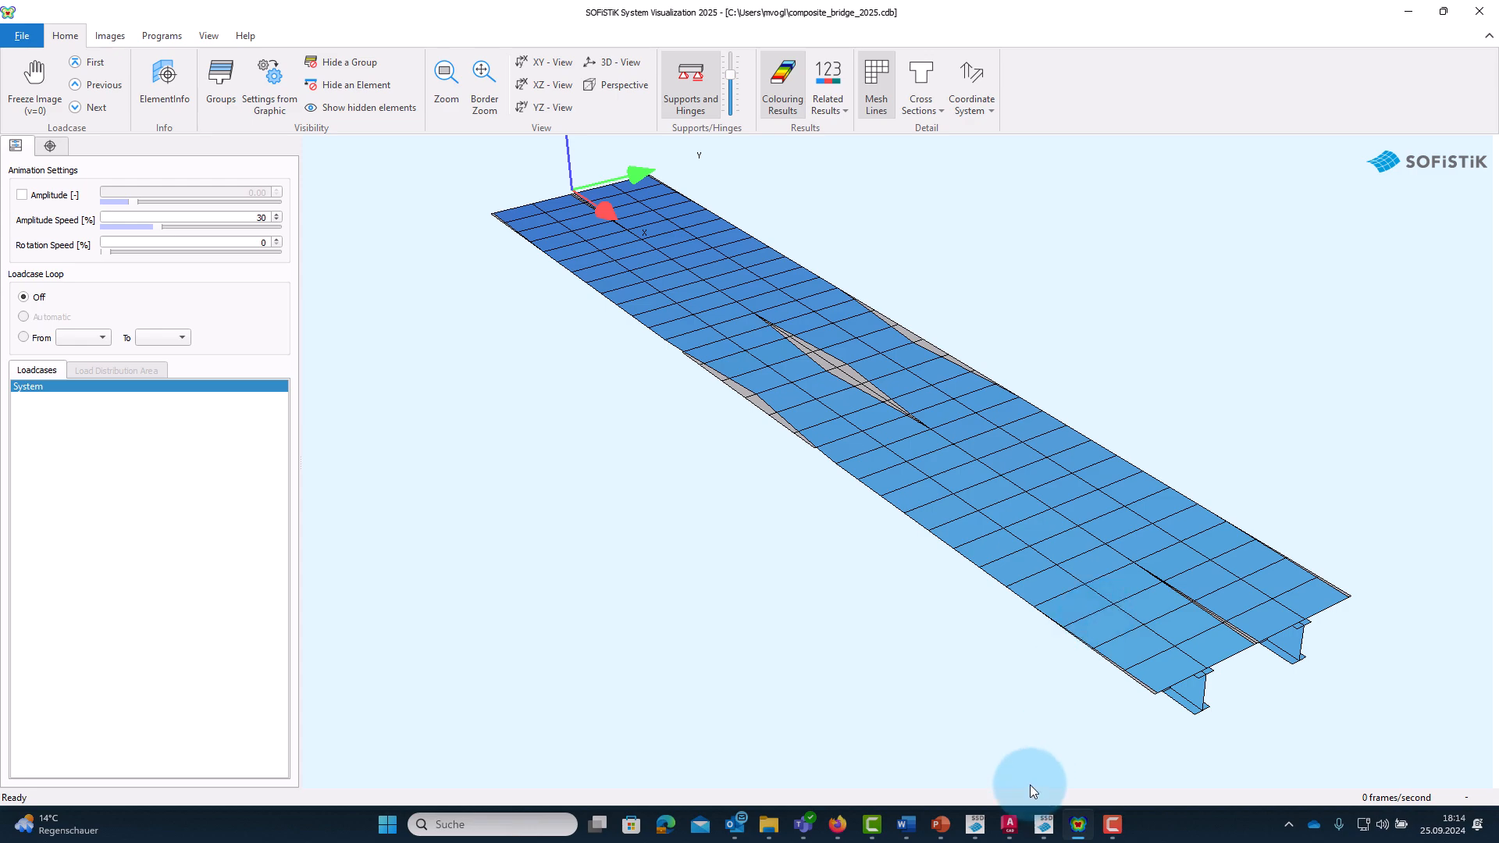
Switch back to AutoCAD and start a new design code material of type Standard Concrete with classification 35.
click(1009, 825)
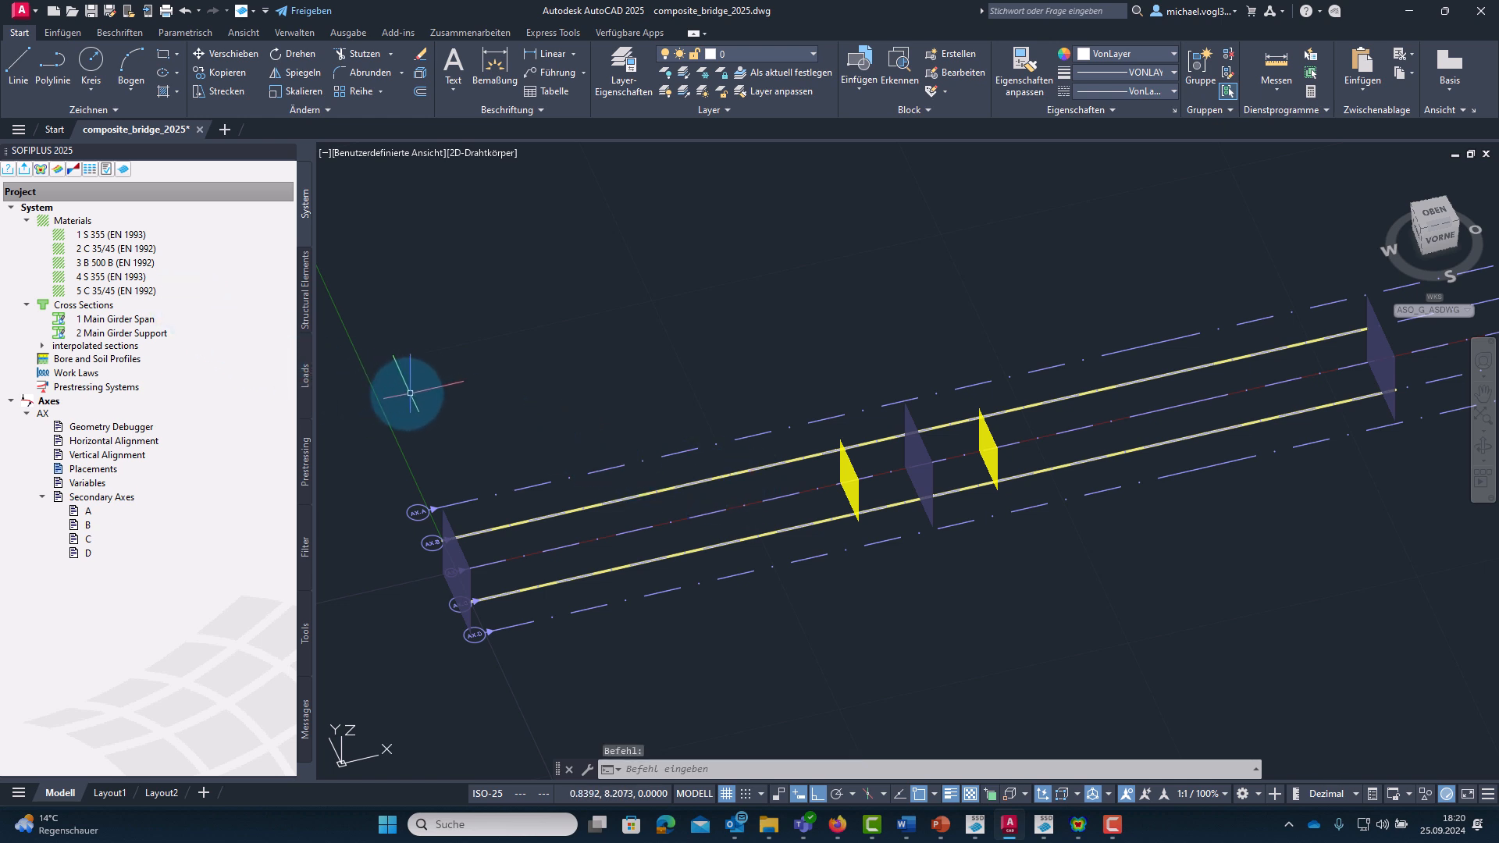
right_click(145, 292)
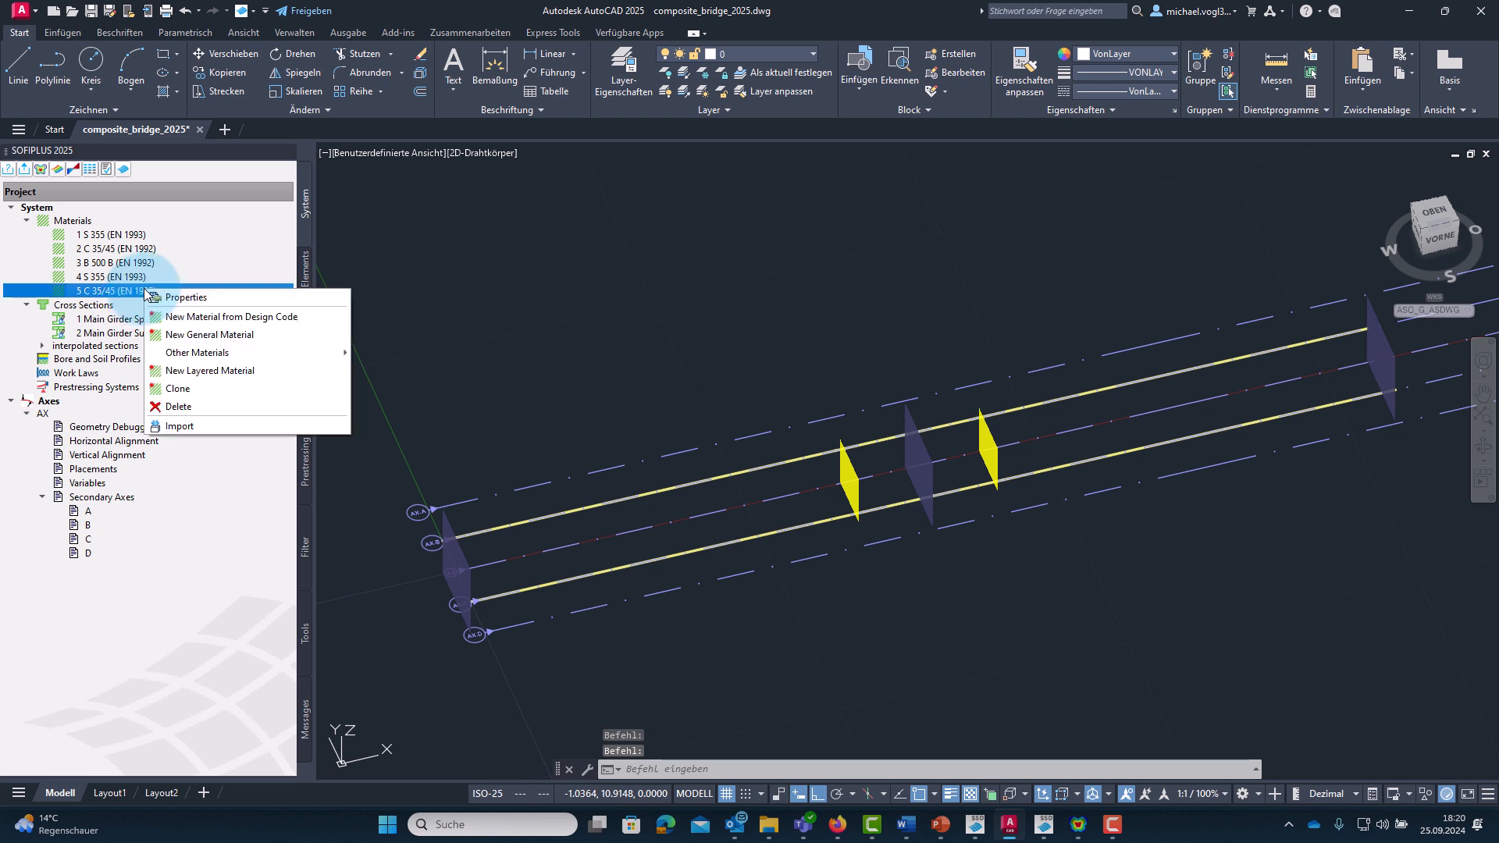
click(217, 319)
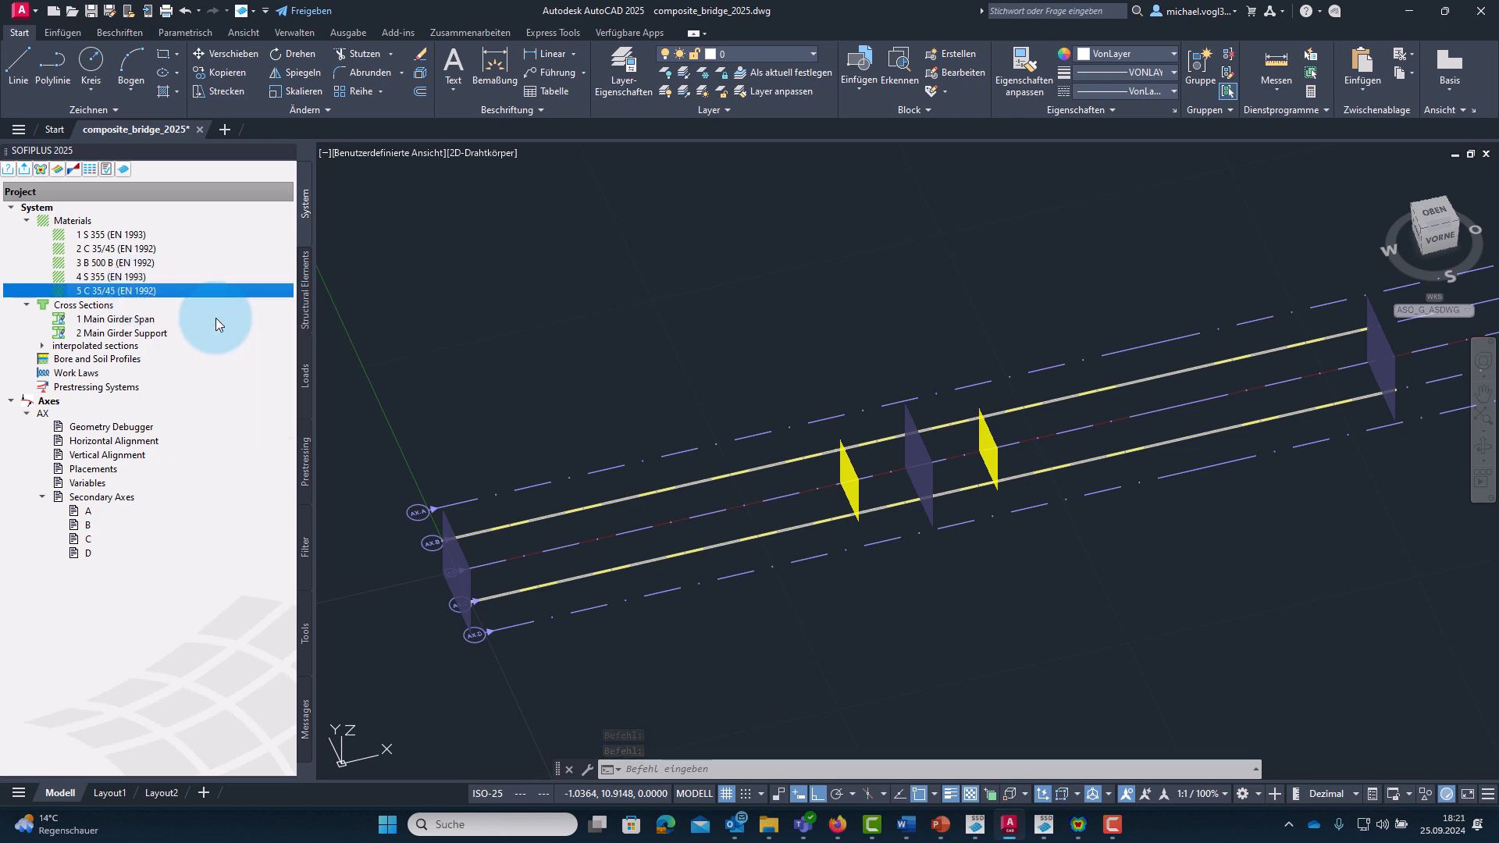
click(798, 318)
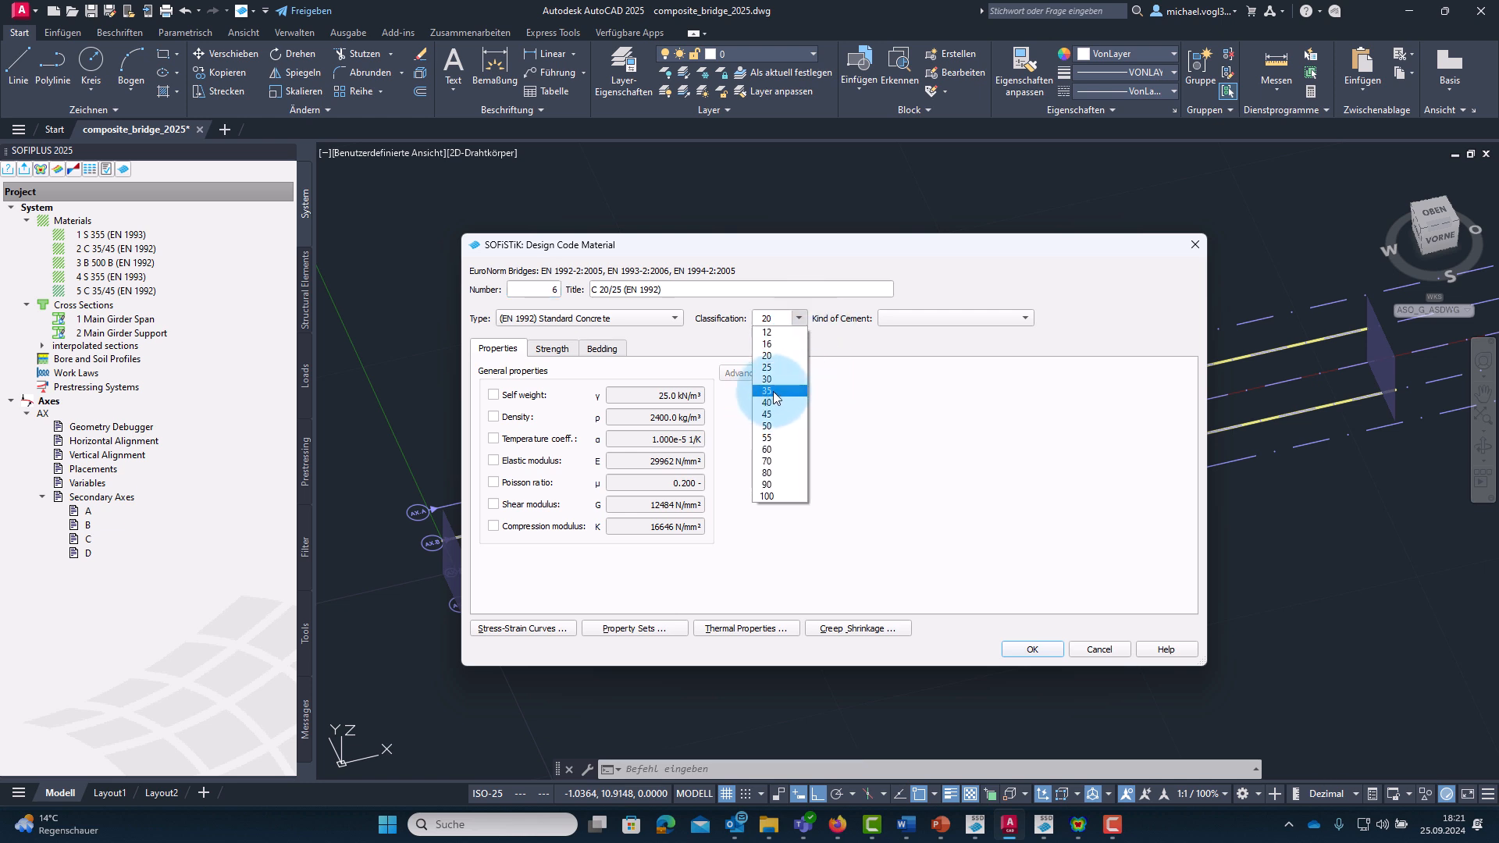
click(774, 391)
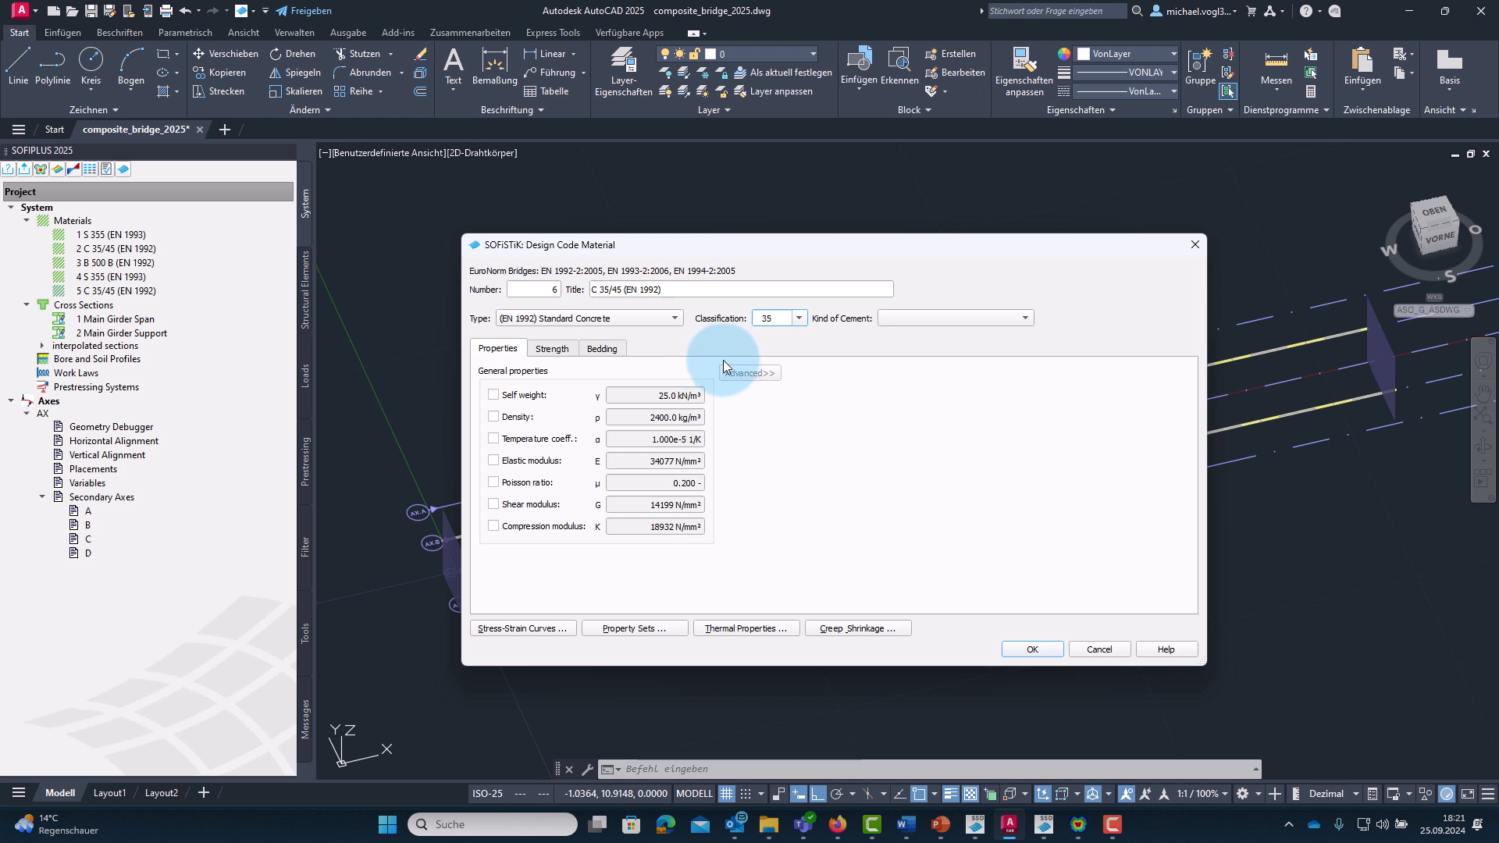
Override the concrete's self weight with 0 kN/m³, assign material number 10 and confirm the material.
click(493, 395)
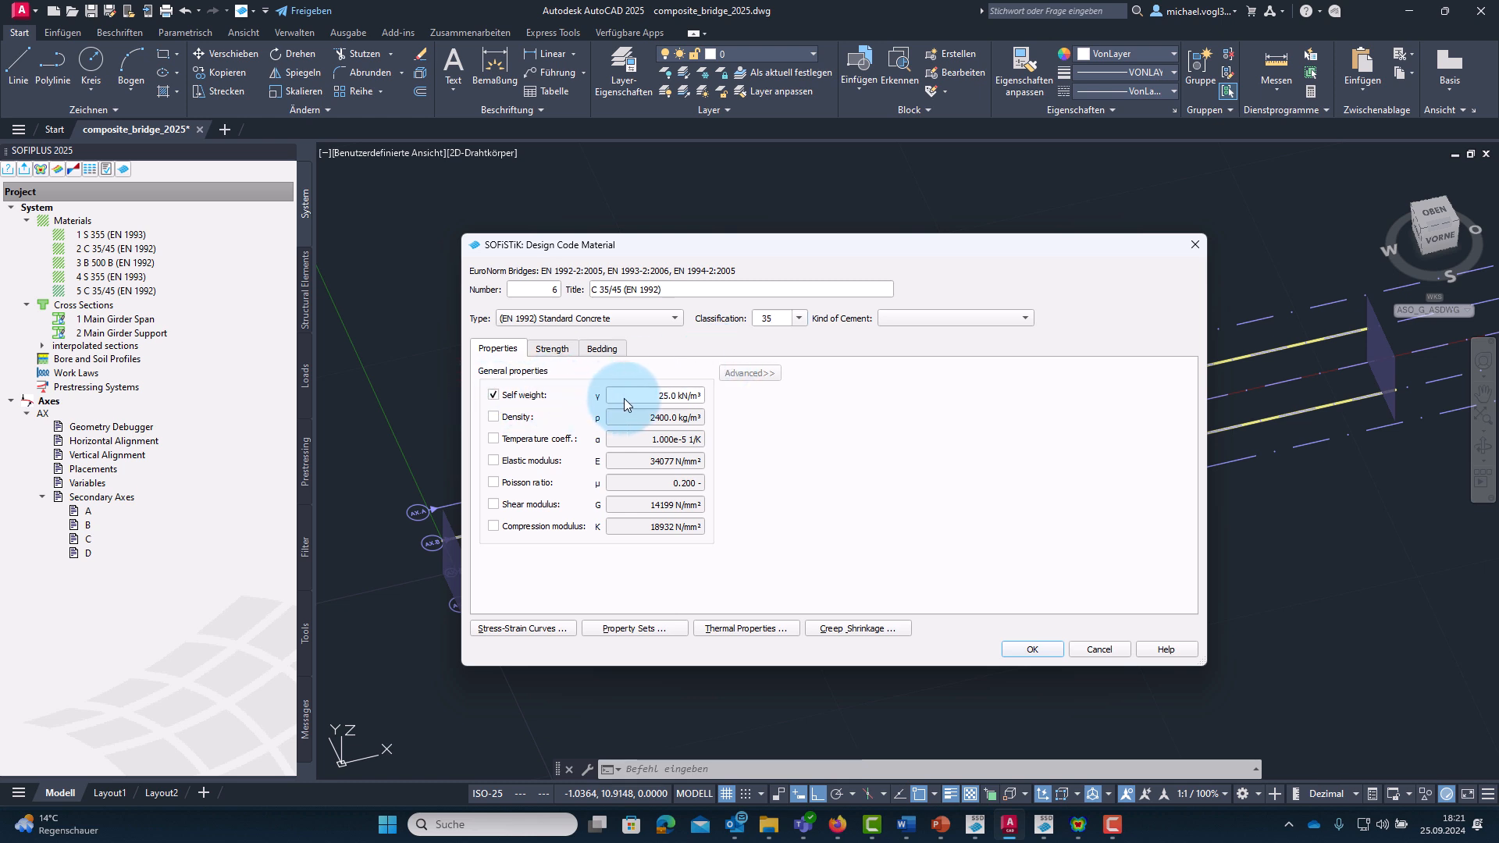
text(0)
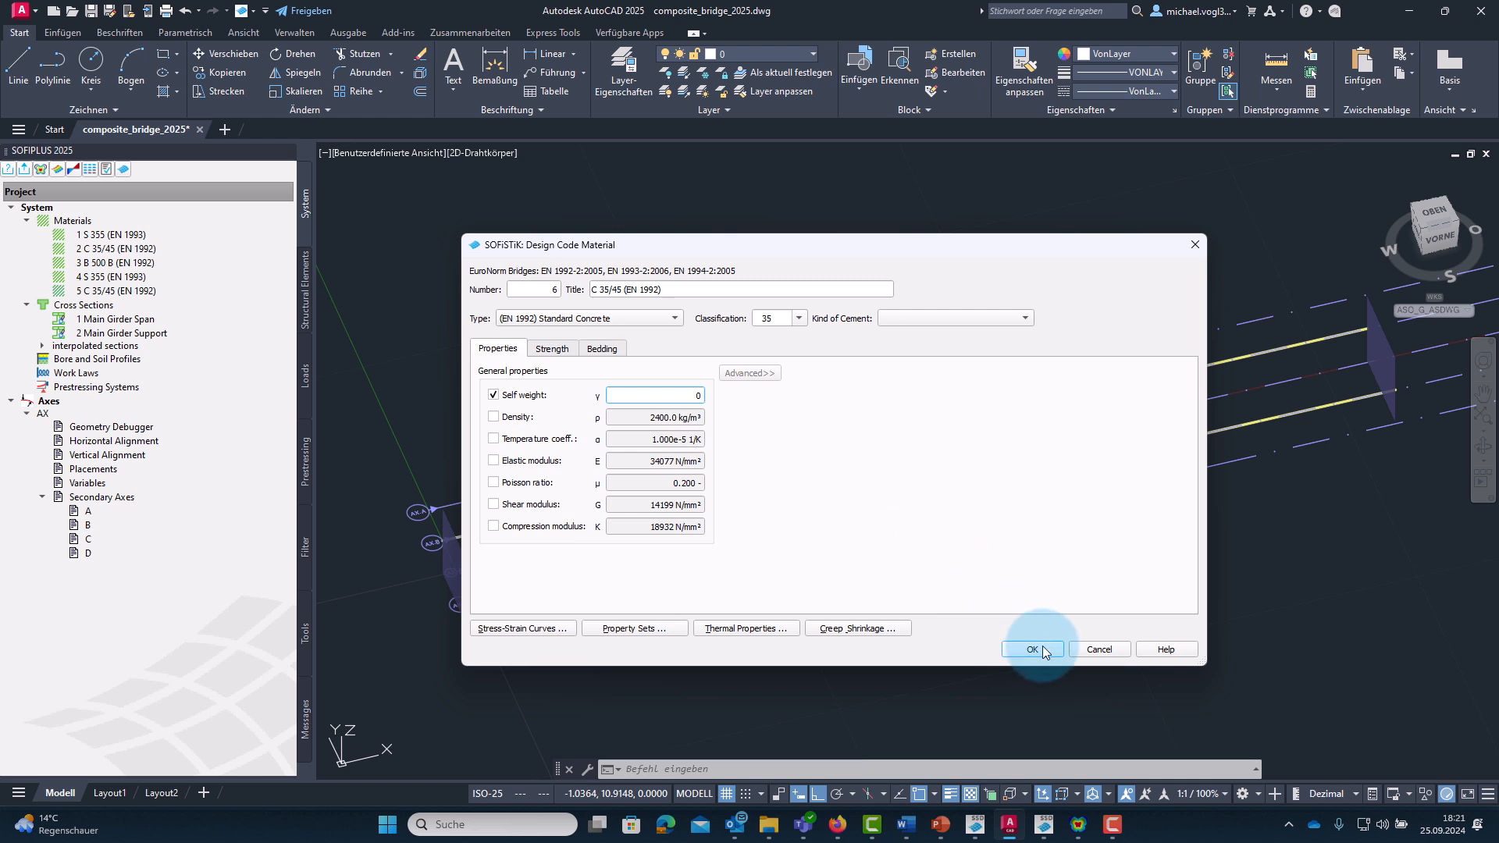
double_click(524, 290)
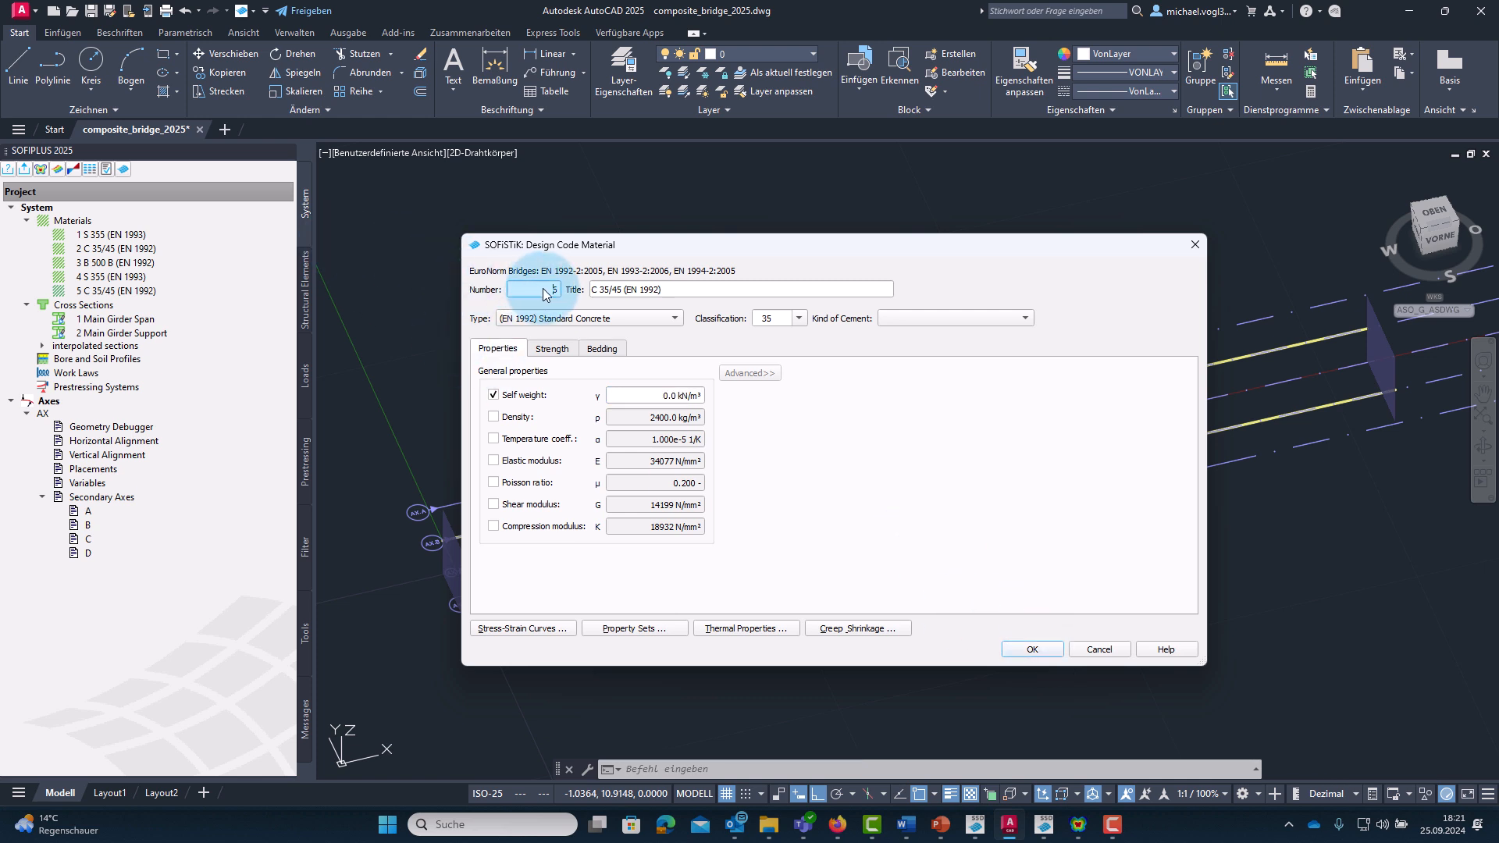
text(1)
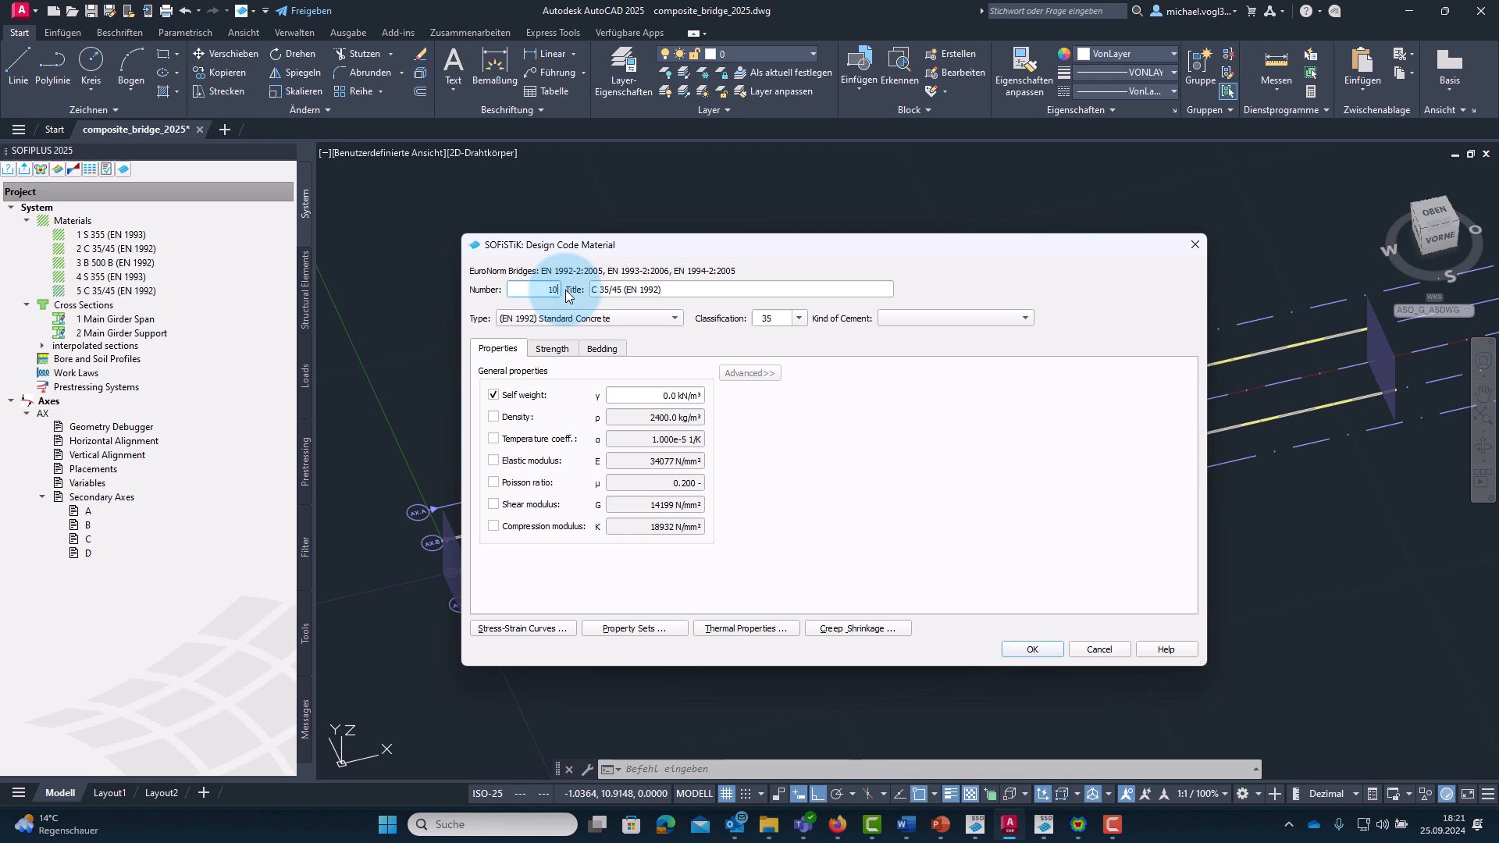
text(0)
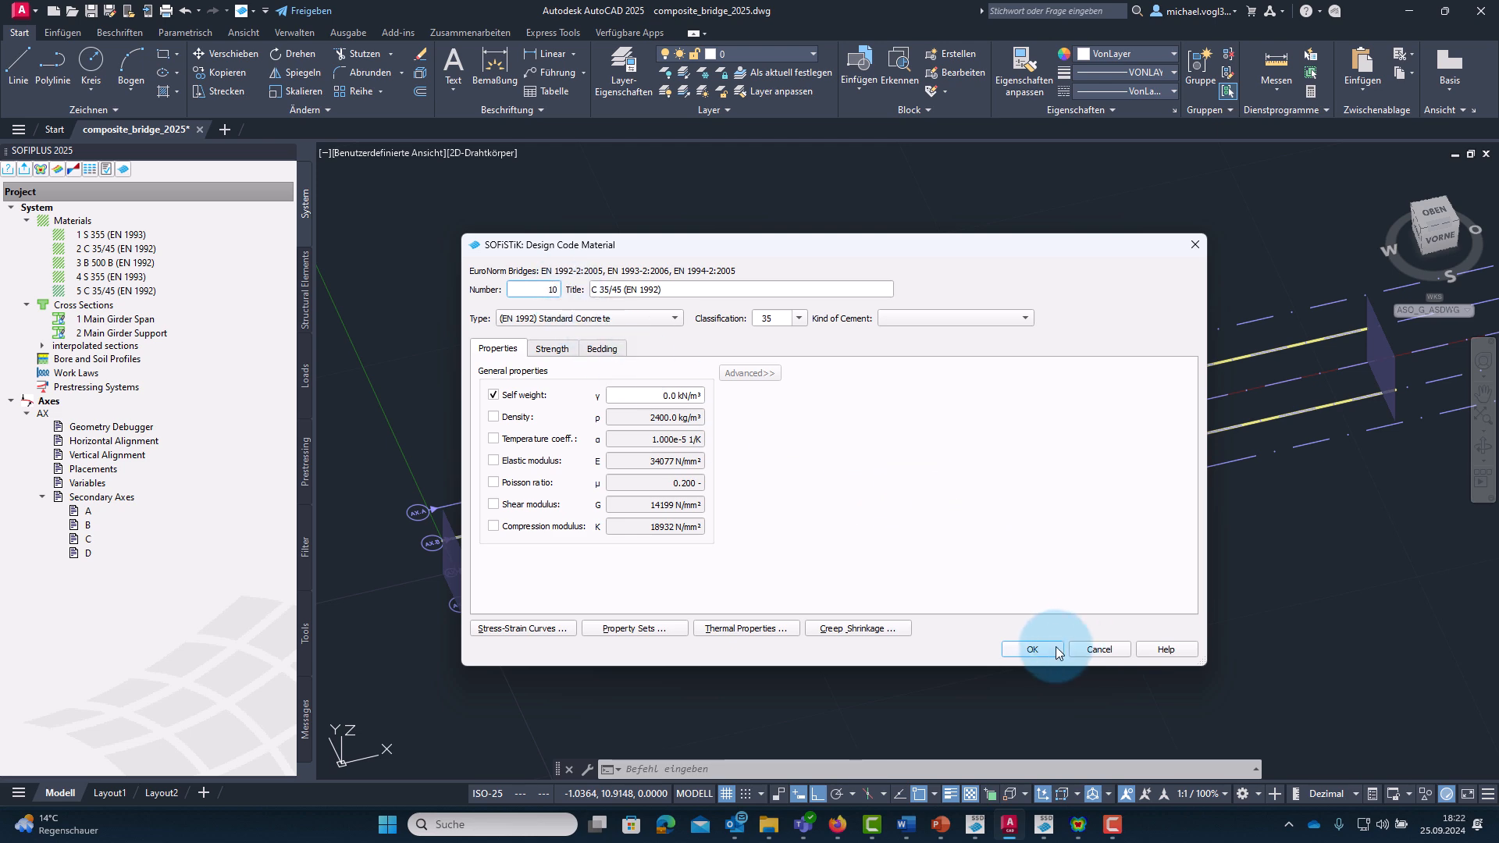
click(1031, 650)
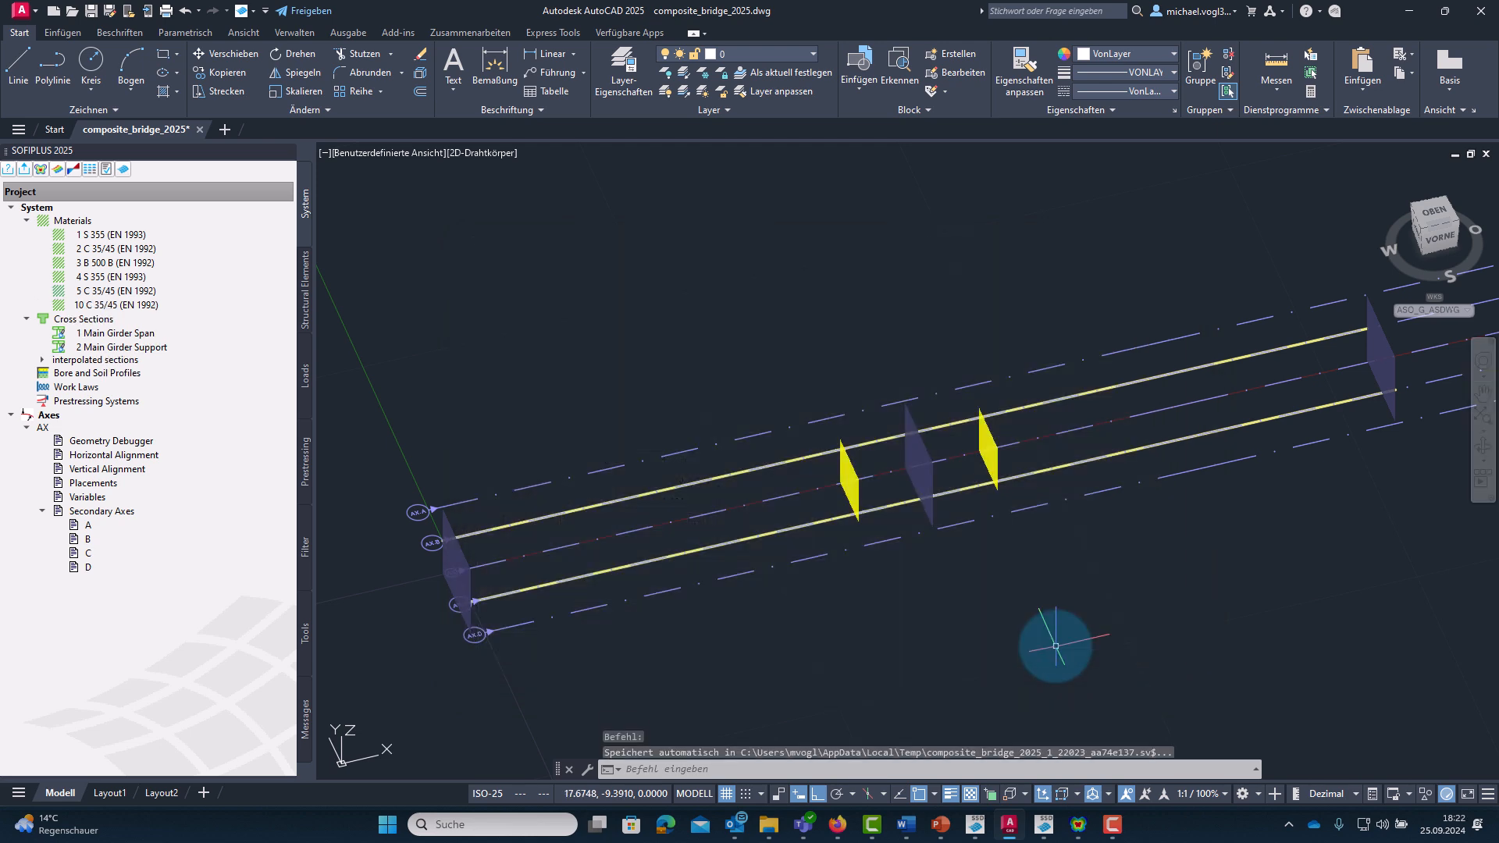
Create a design code material of type (EN 1992) Standard reinforcing Steel, B 500 B, with material number 11.
right_click(154, 308)
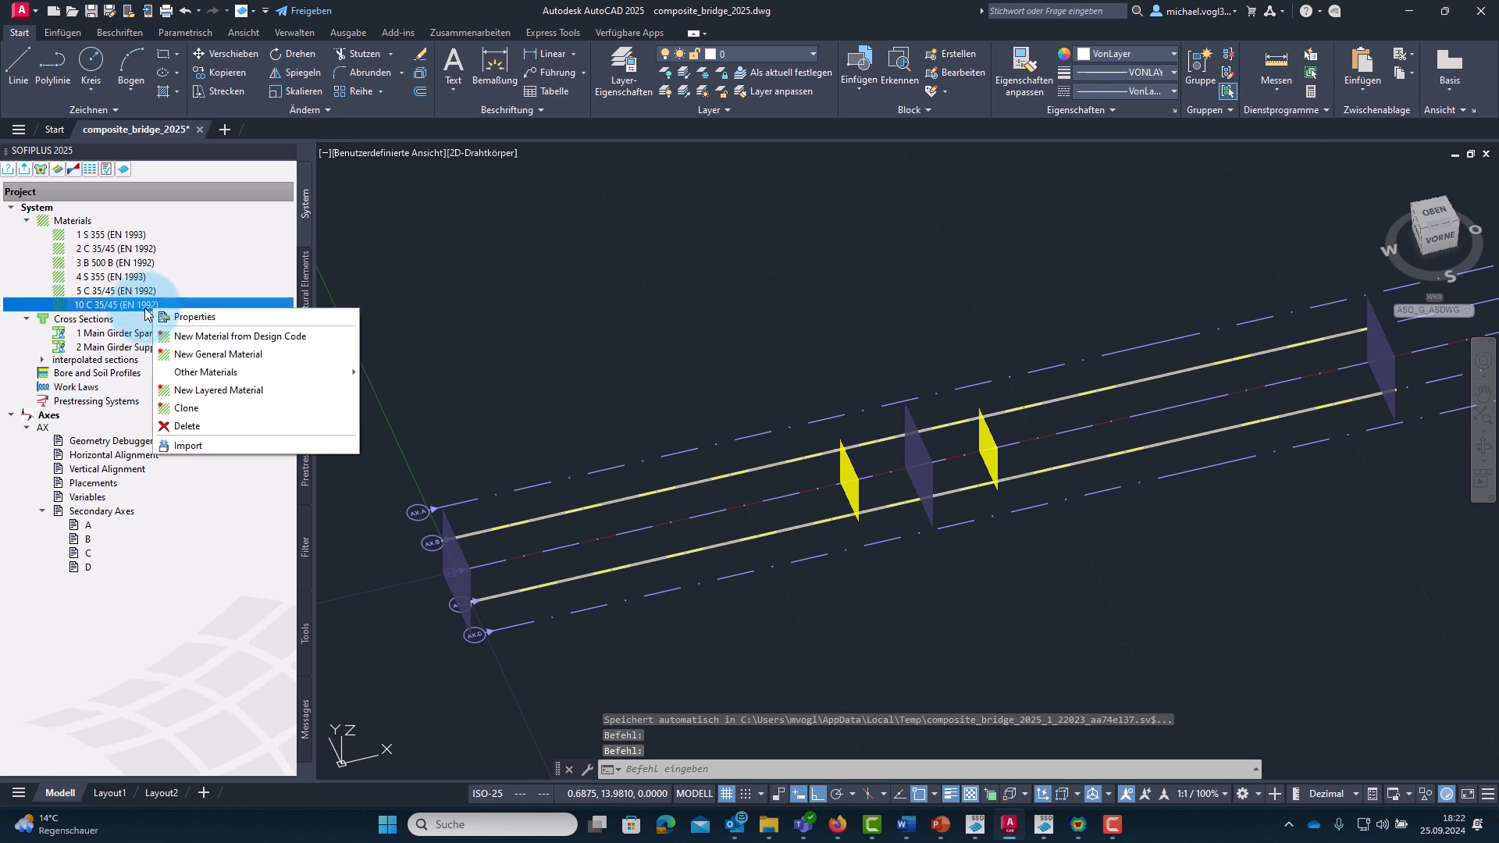
click(197, 329)
click(630, 317)
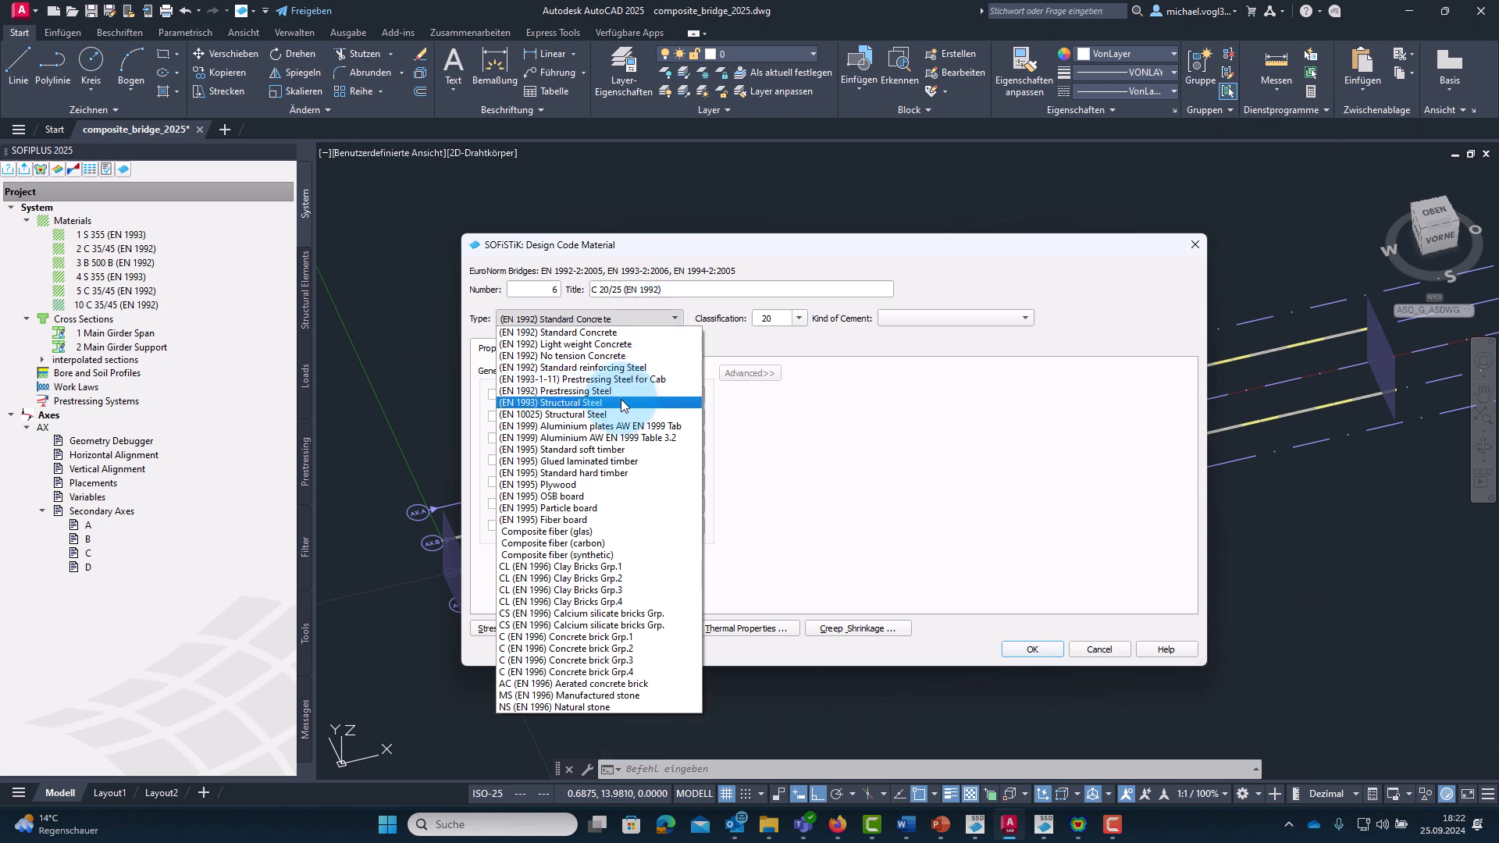
click(614, 370)
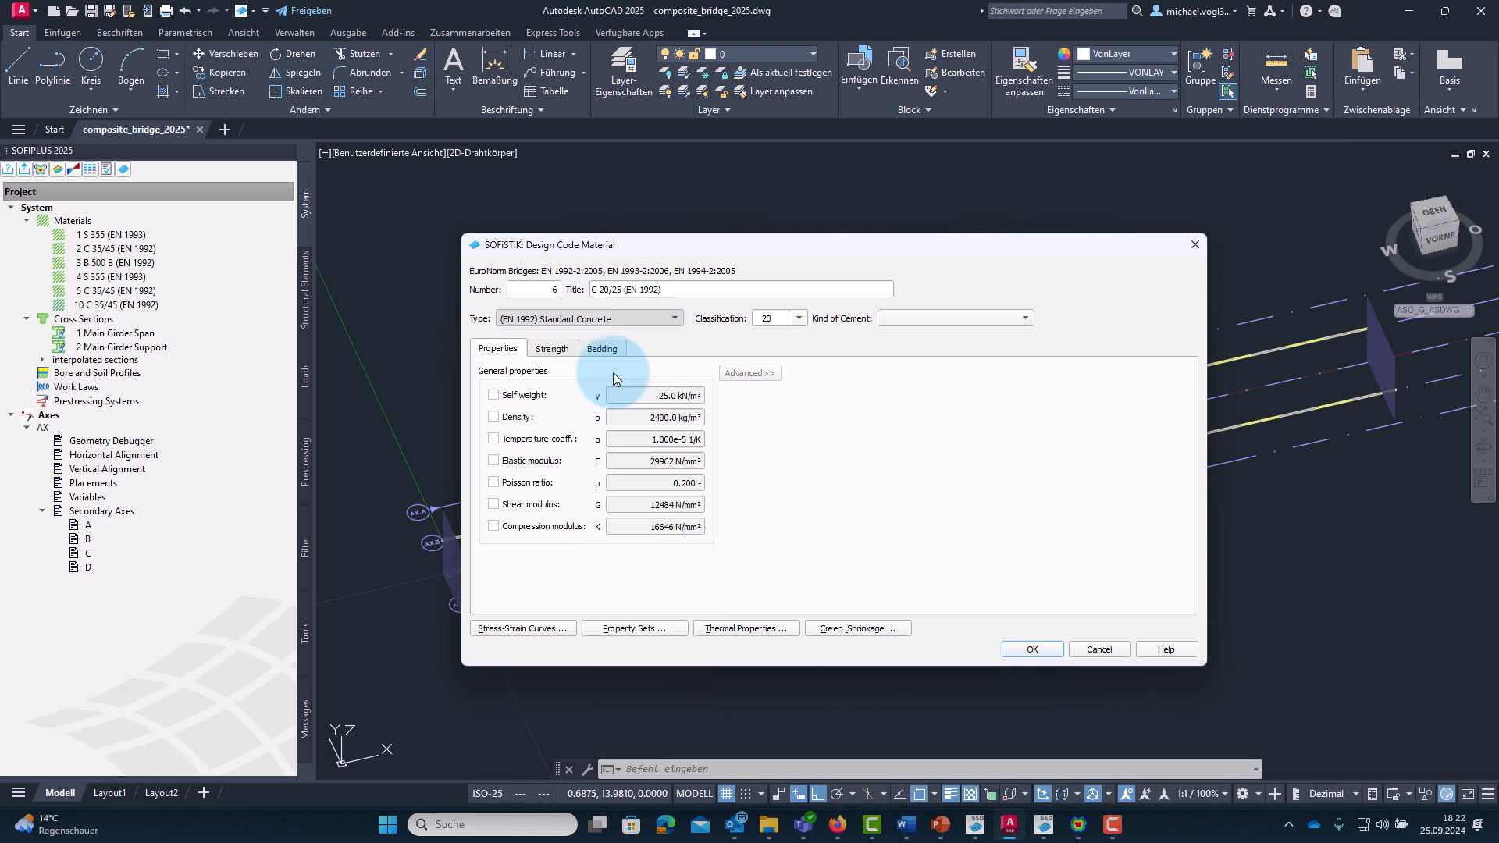
double_click(555, 290)
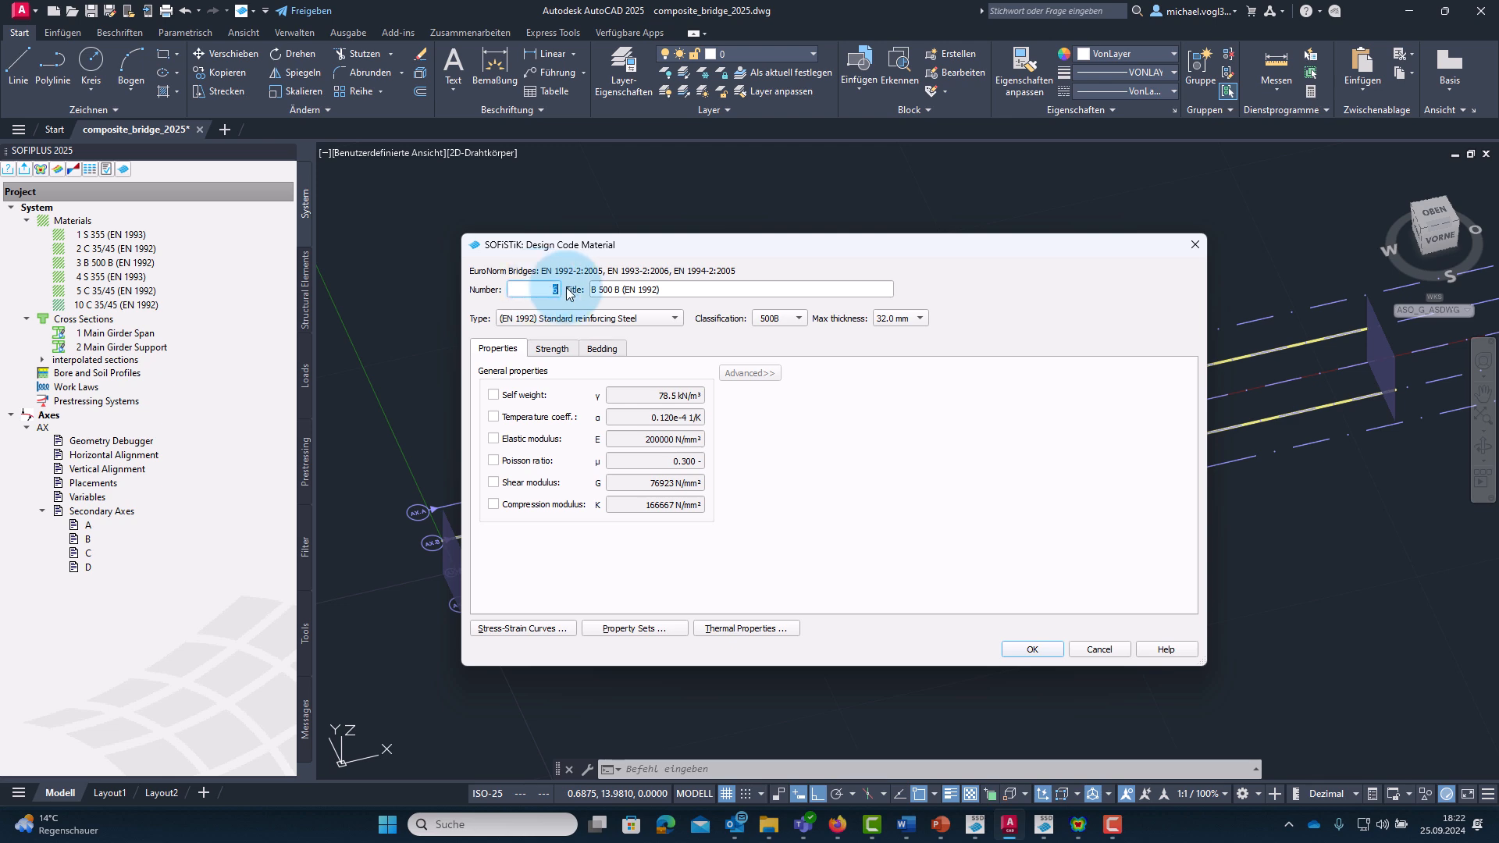
text(11)
click(1030, 649)
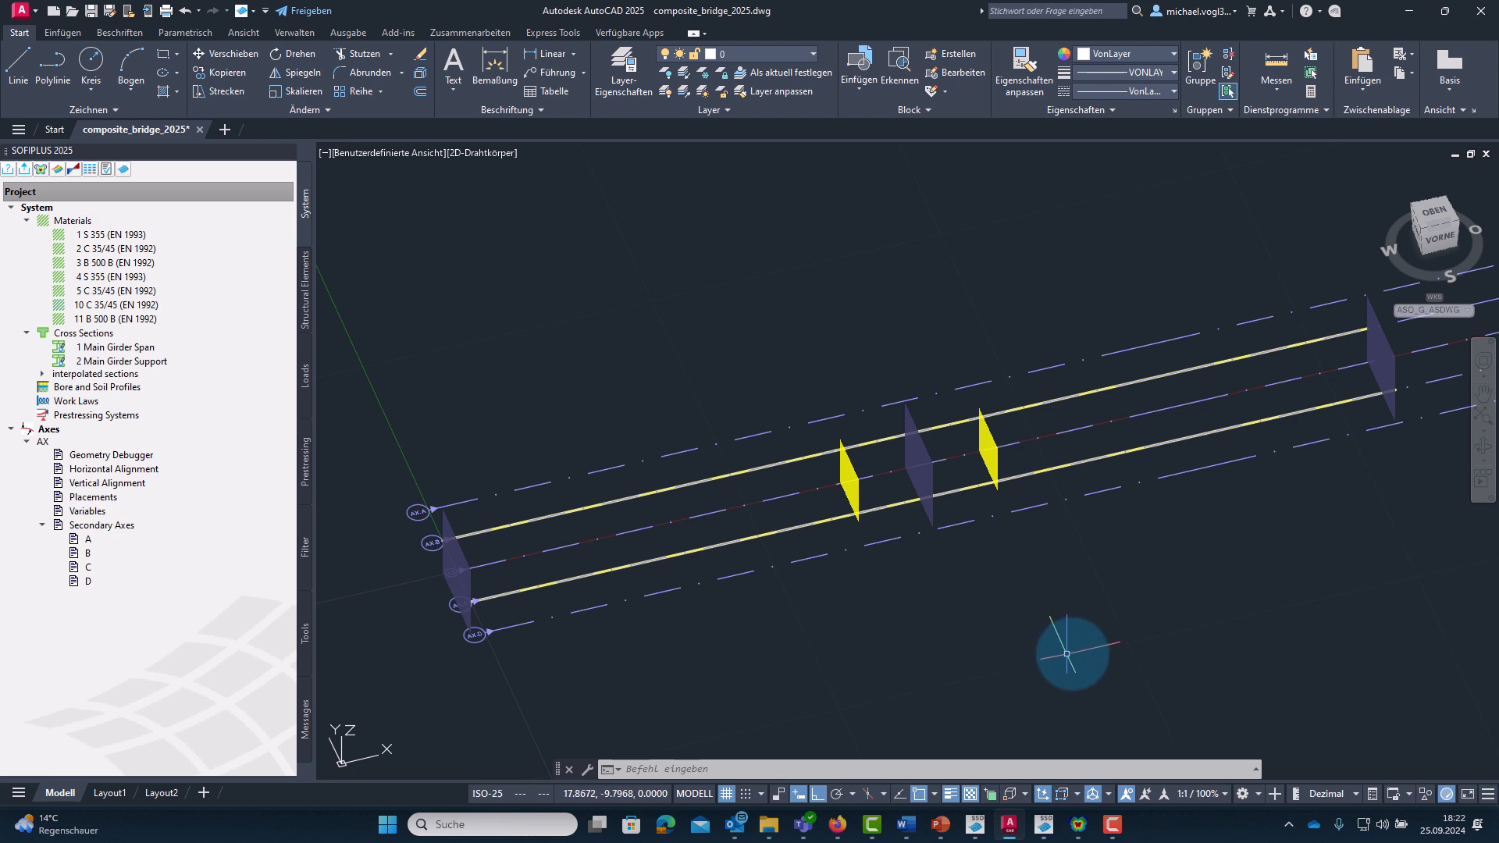
Start a structural area in group 2 with area material 10: C 35/45 and reinforcement material 11: B 500 B.
click(307, 318)
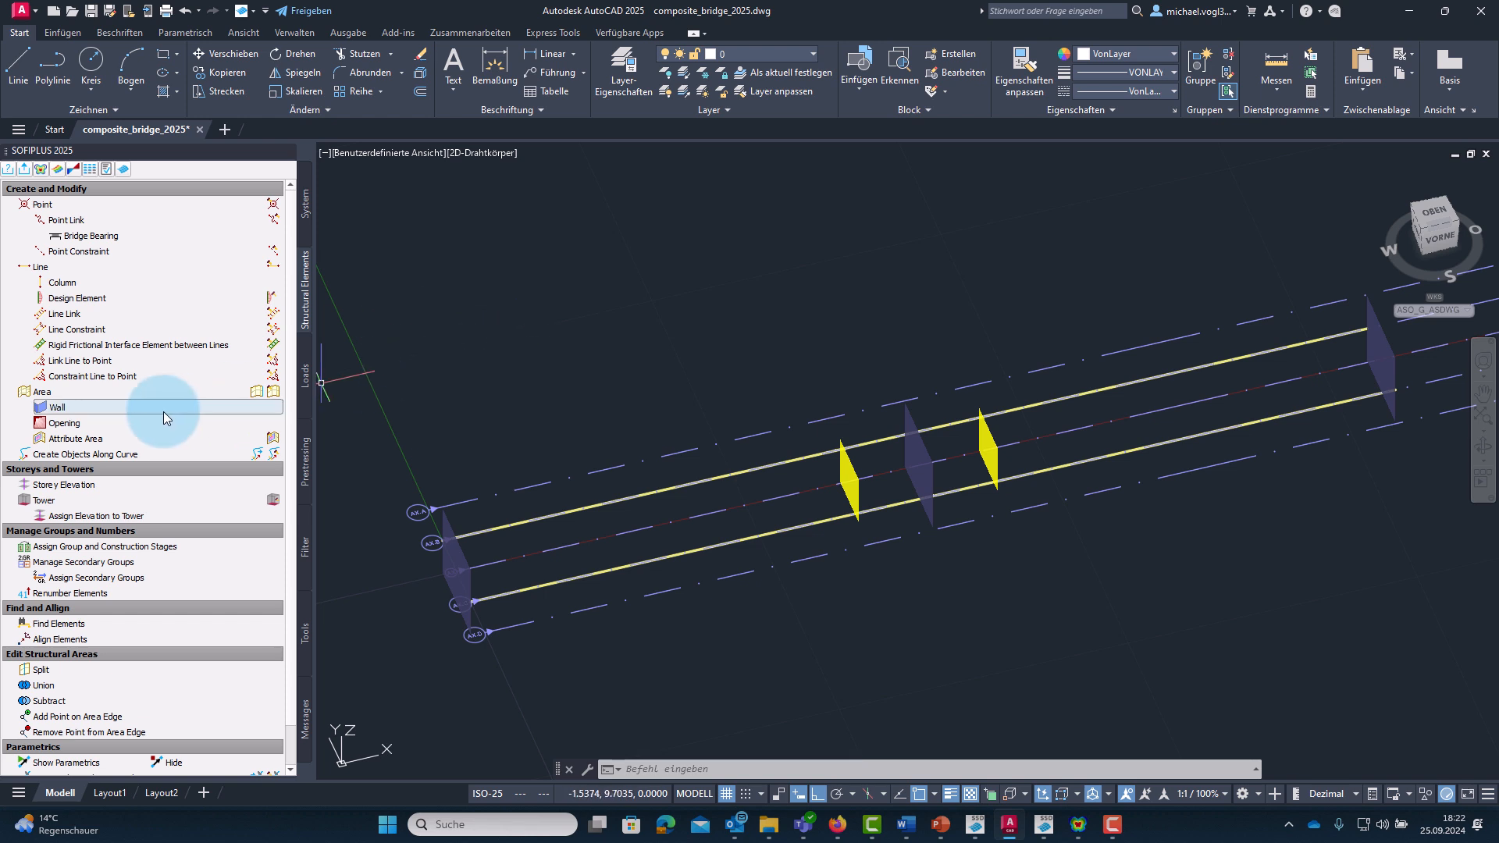
click(59, 394)
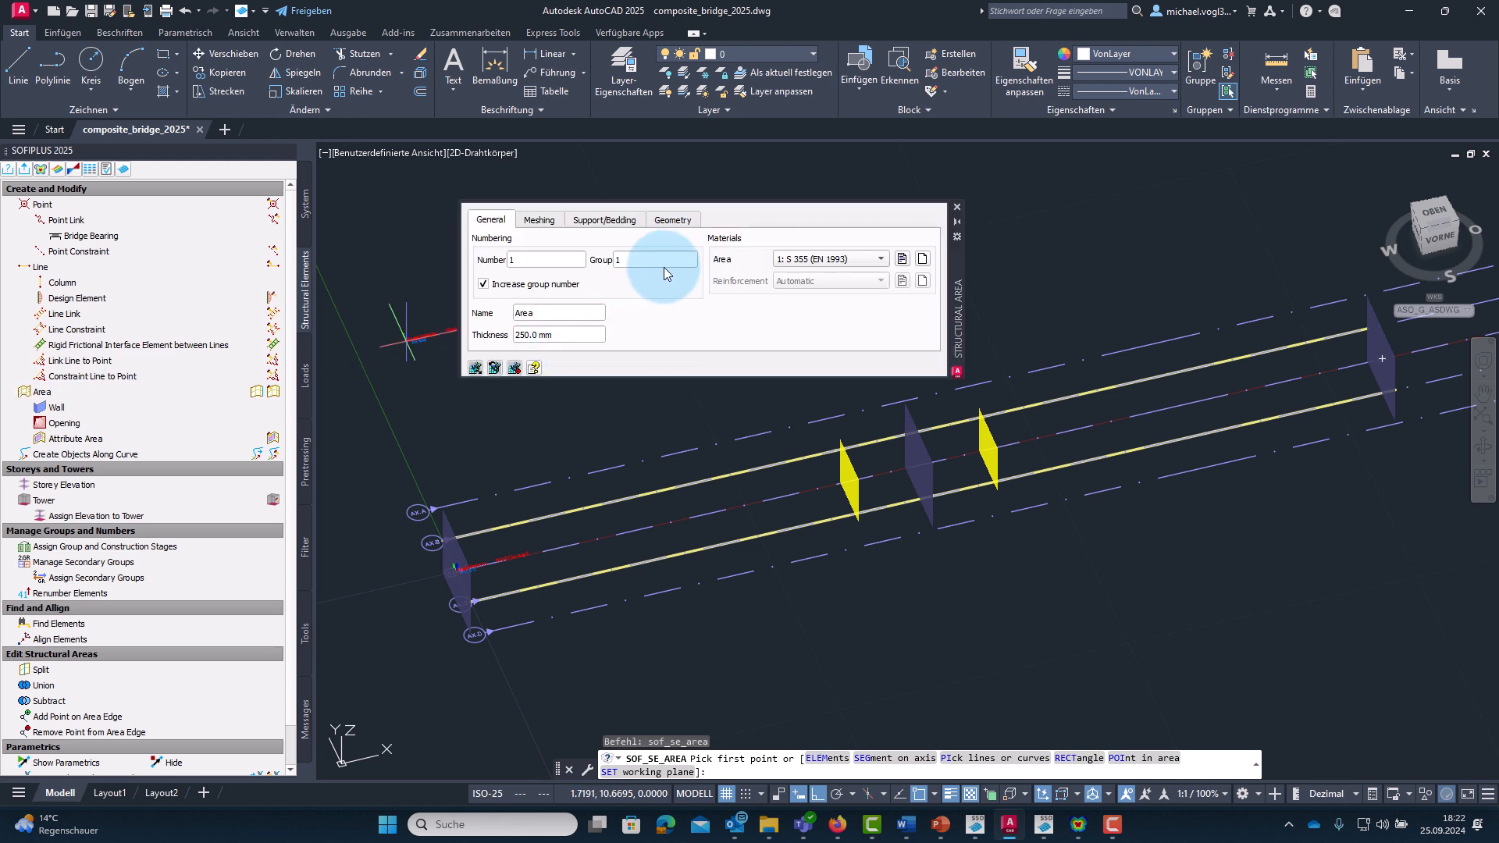
click(635, 261)
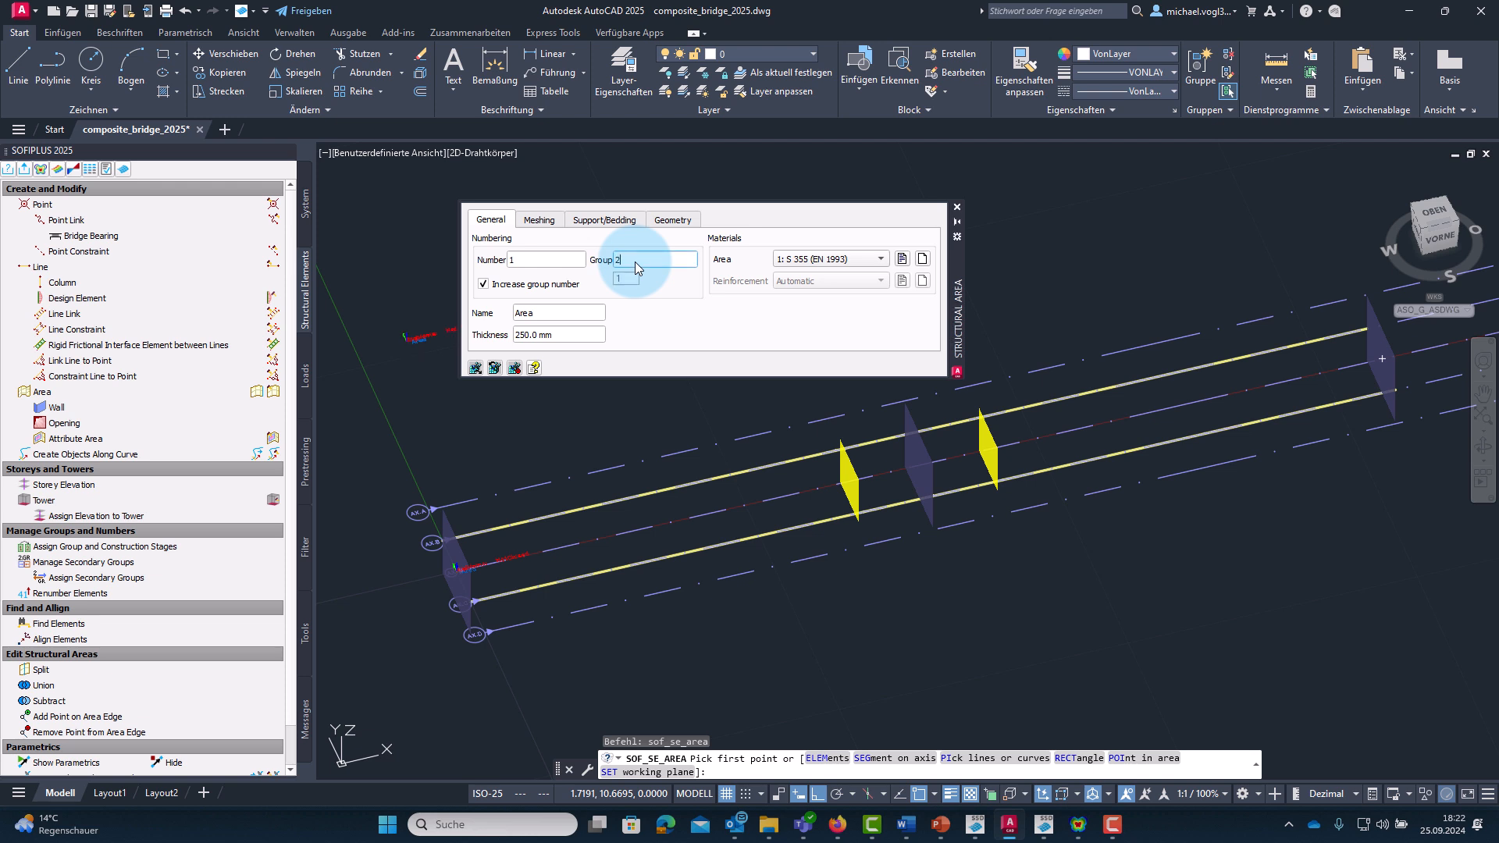
click(808, 262)
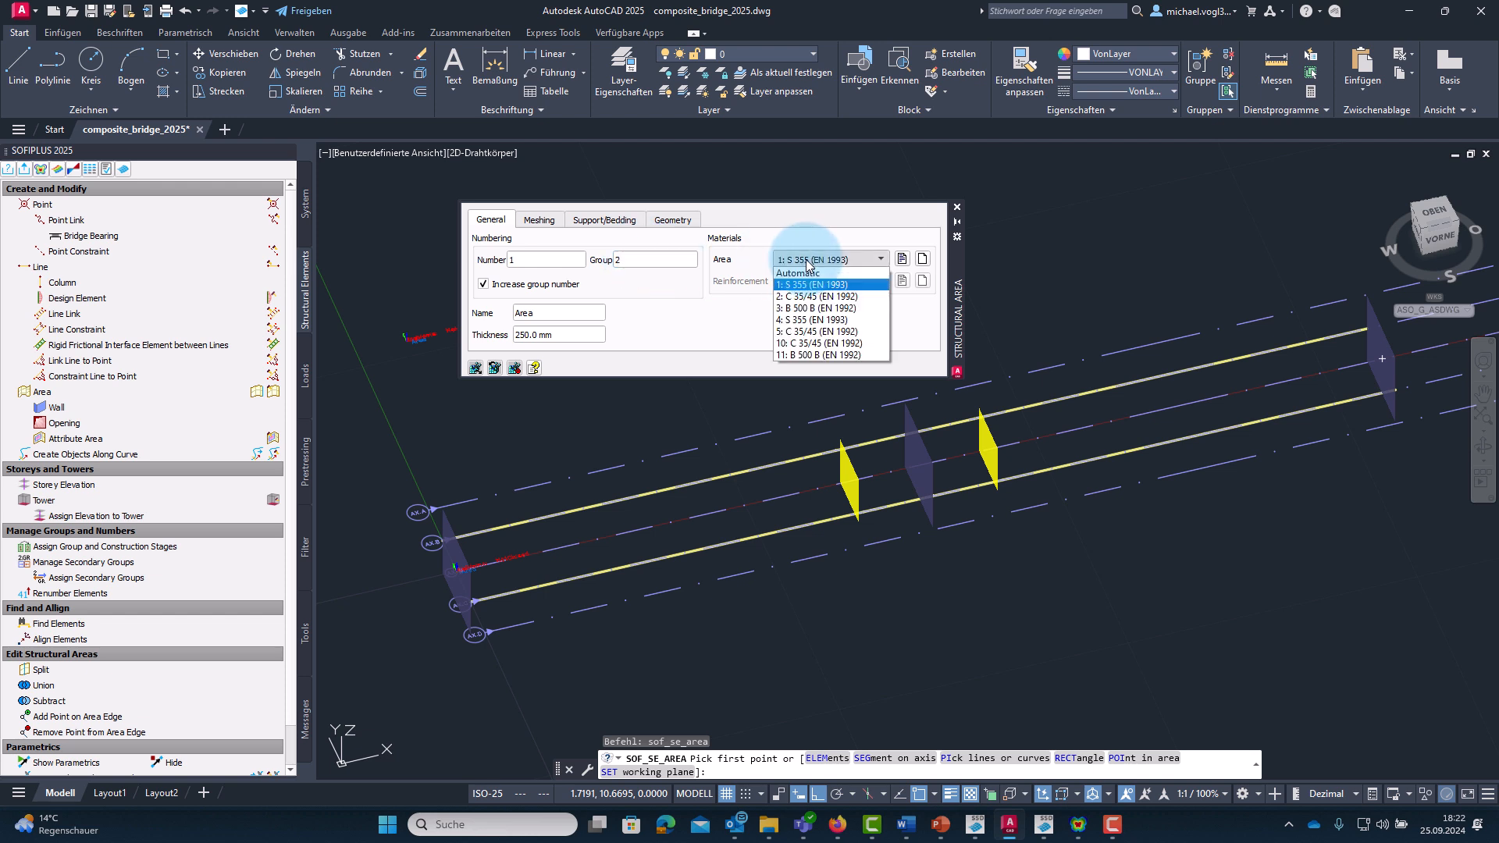
click(818, 343)
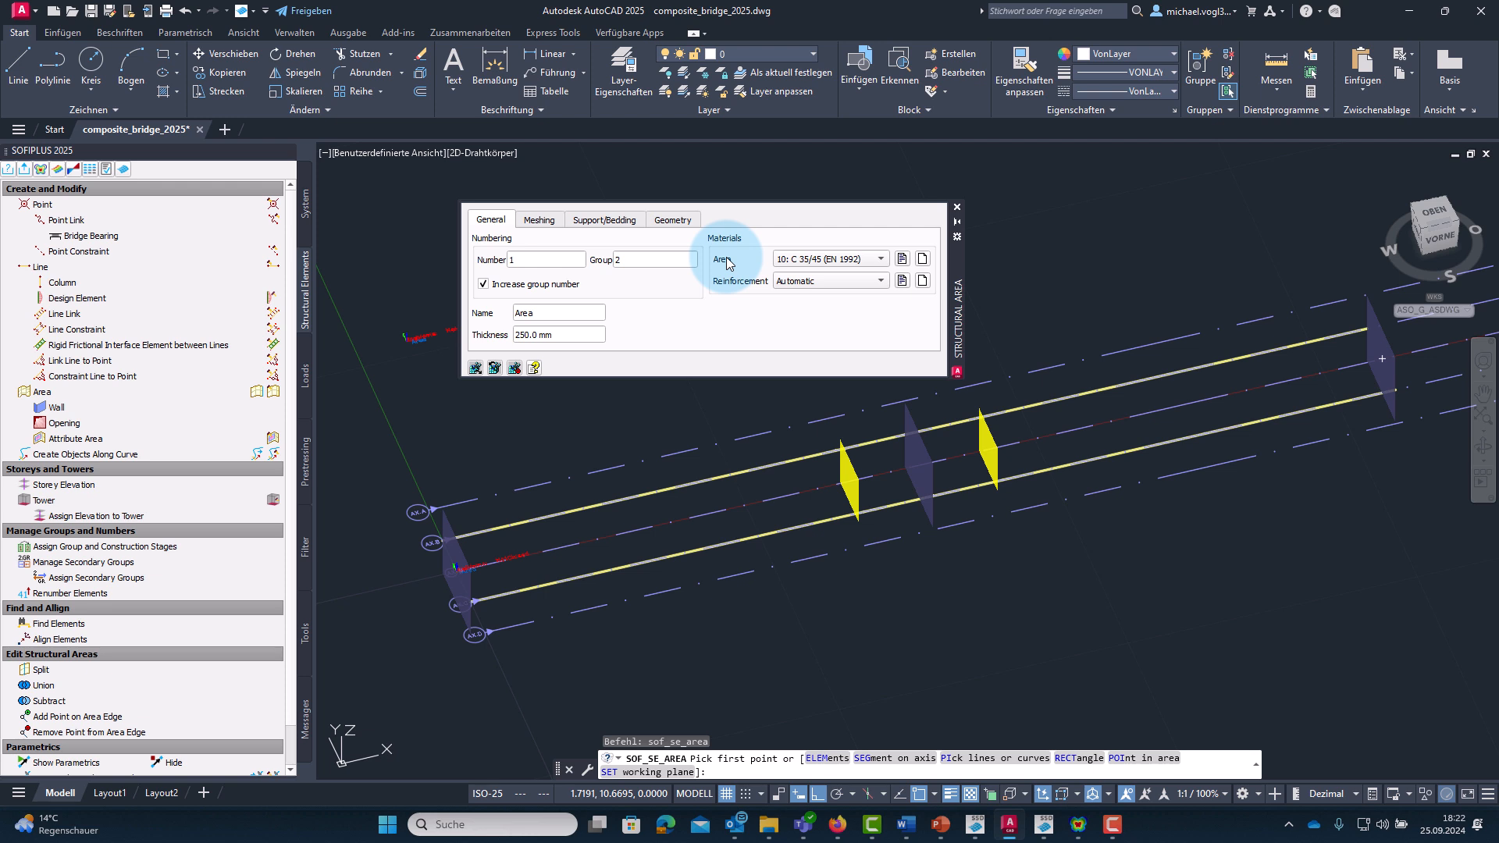
click(824, 283)
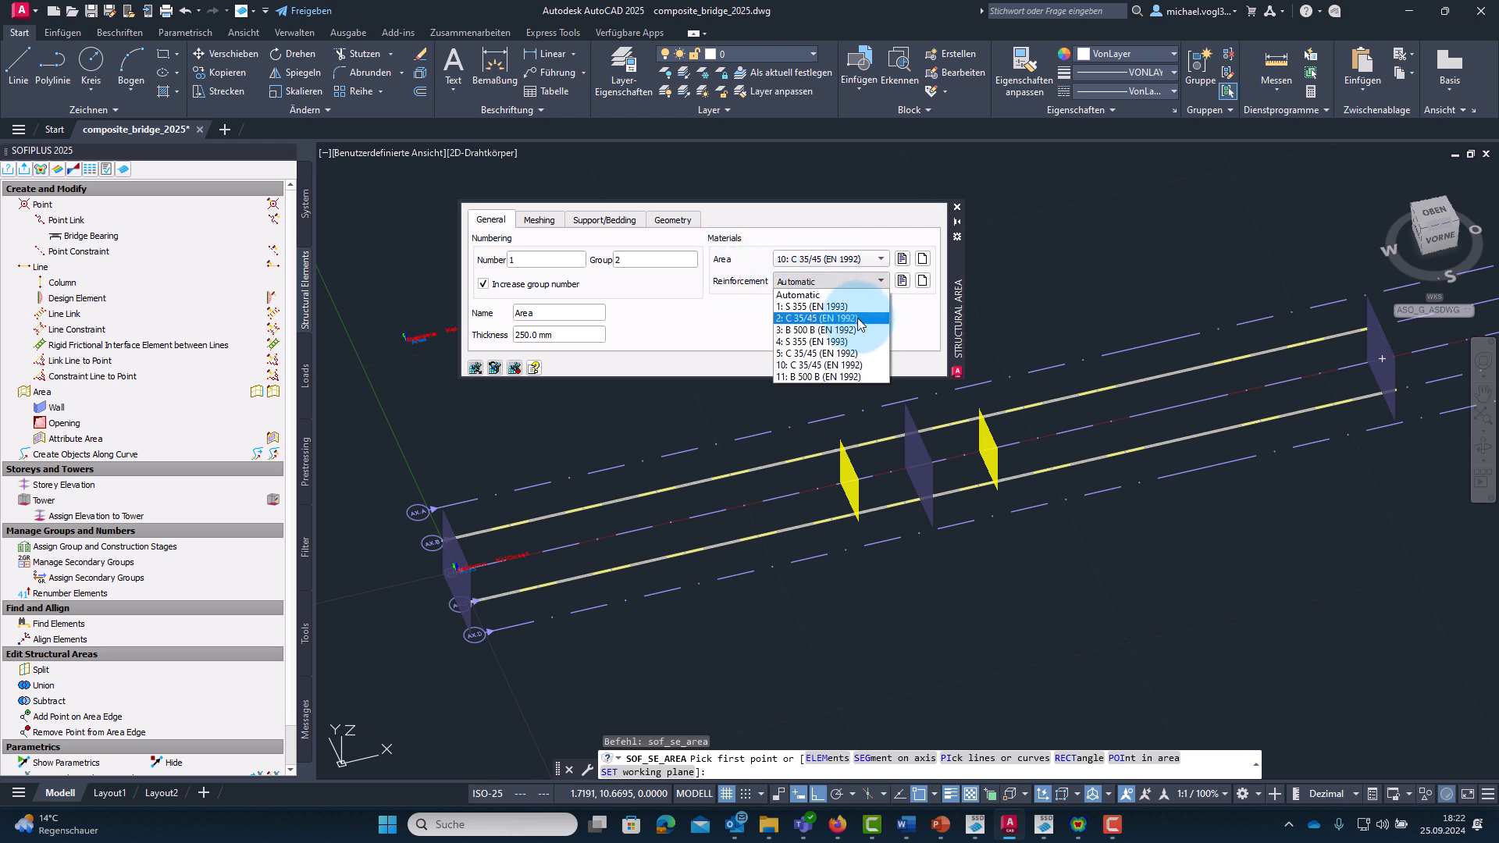
click(832, 377)
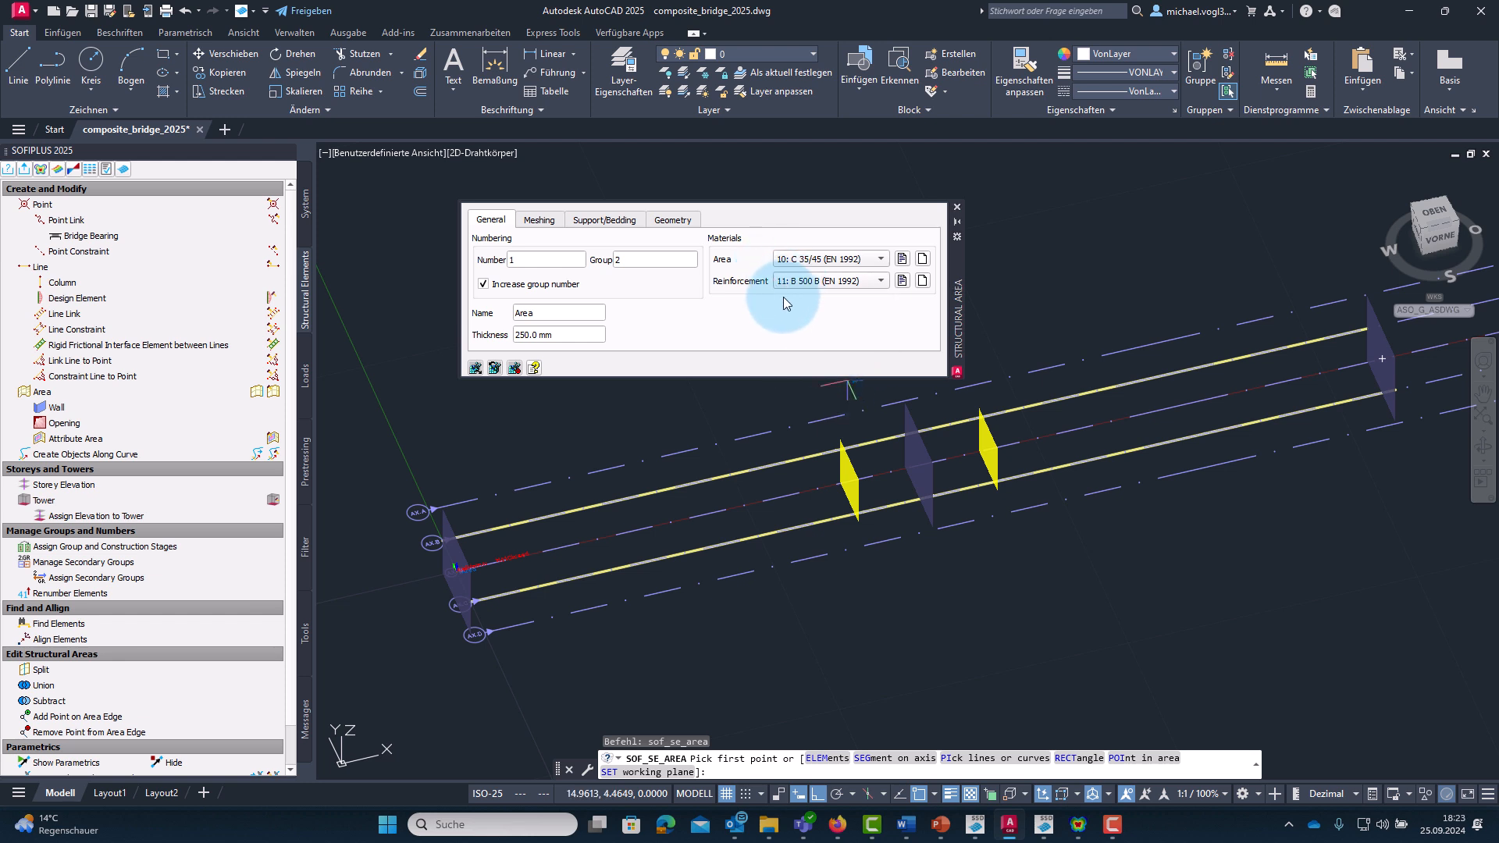
Set the structural area's thickness to 300 mm and choose the segment on axis method for creating it.
click(575, 336)
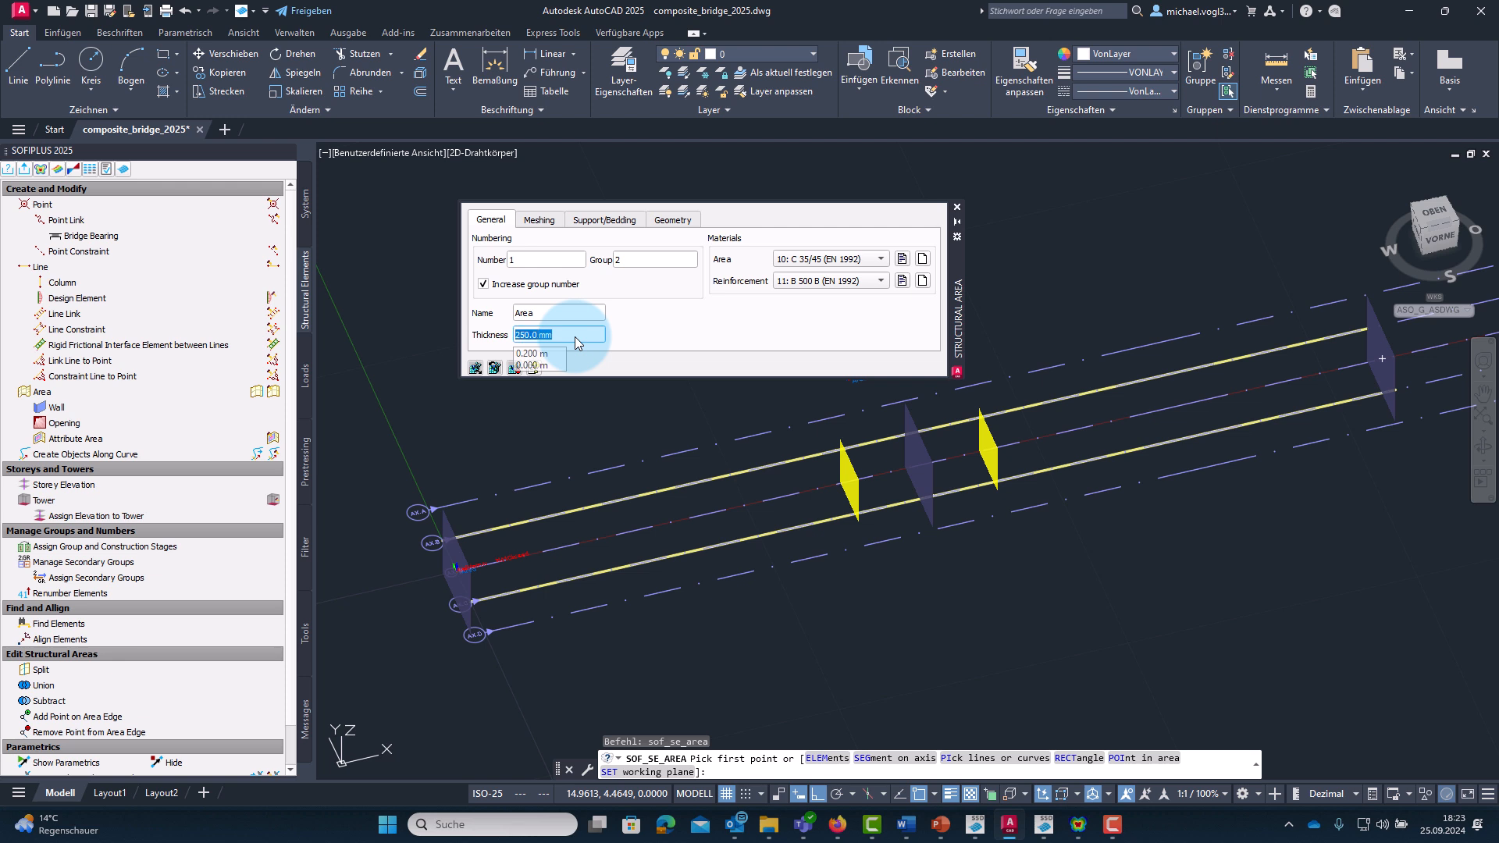
text(300)
click(588, 315)
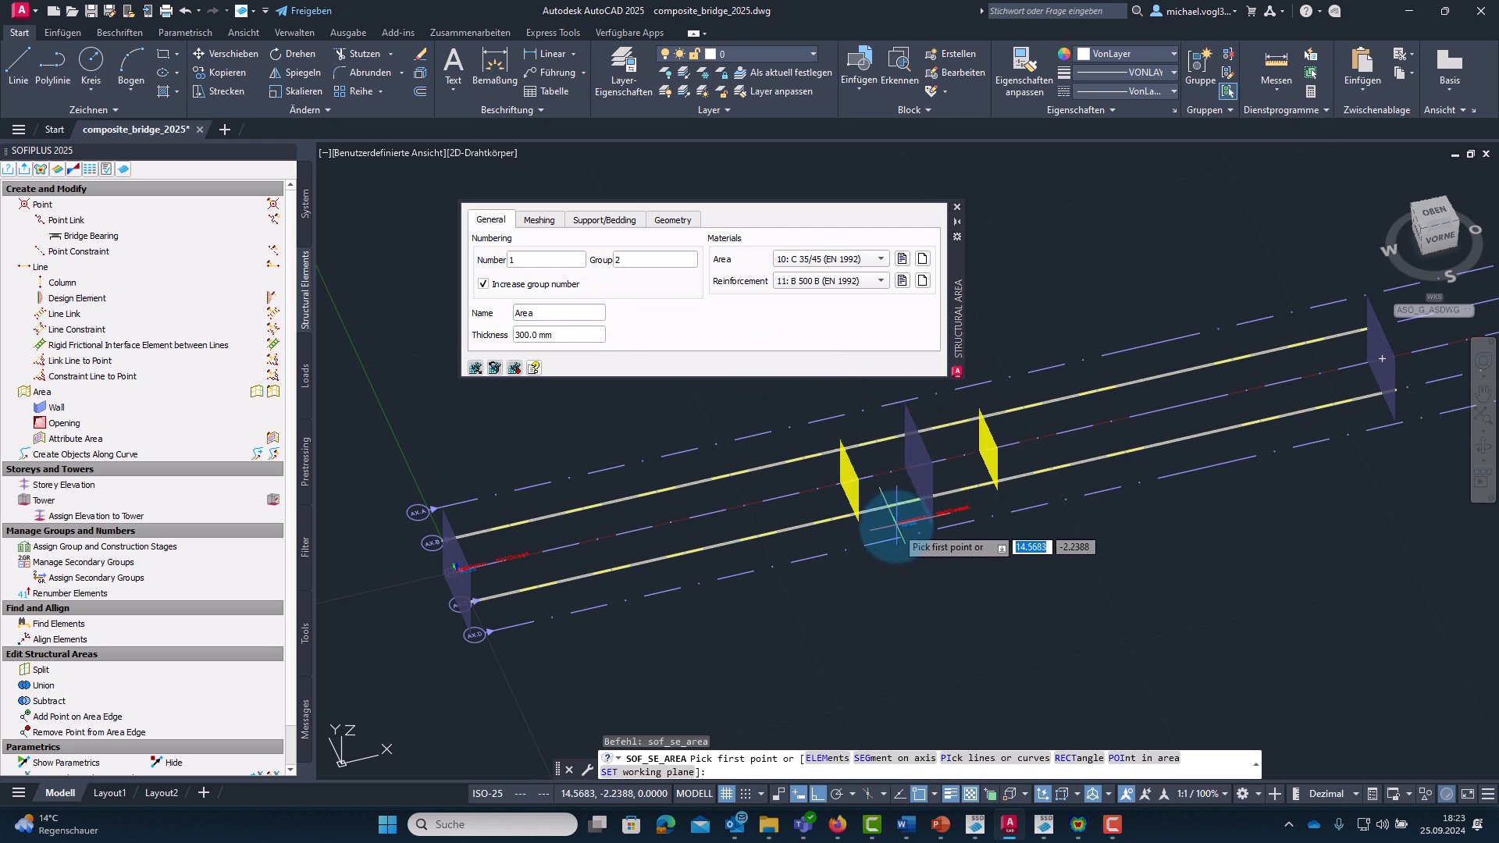
click(906, 765)
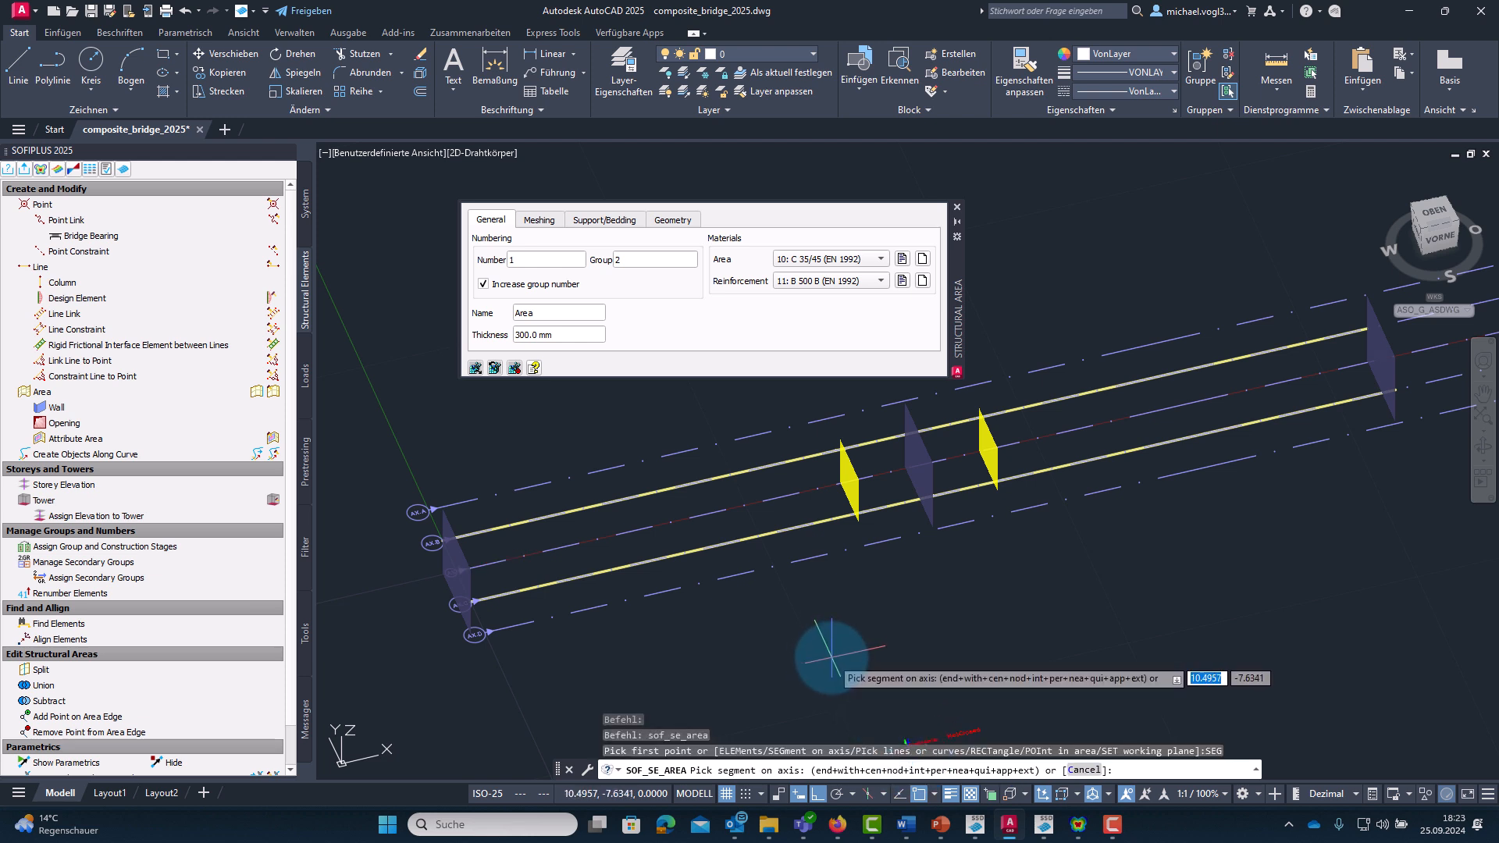
Create the deck slab areas between the outer secondary axes D and A using the Between all placements option.
click(662, 591)
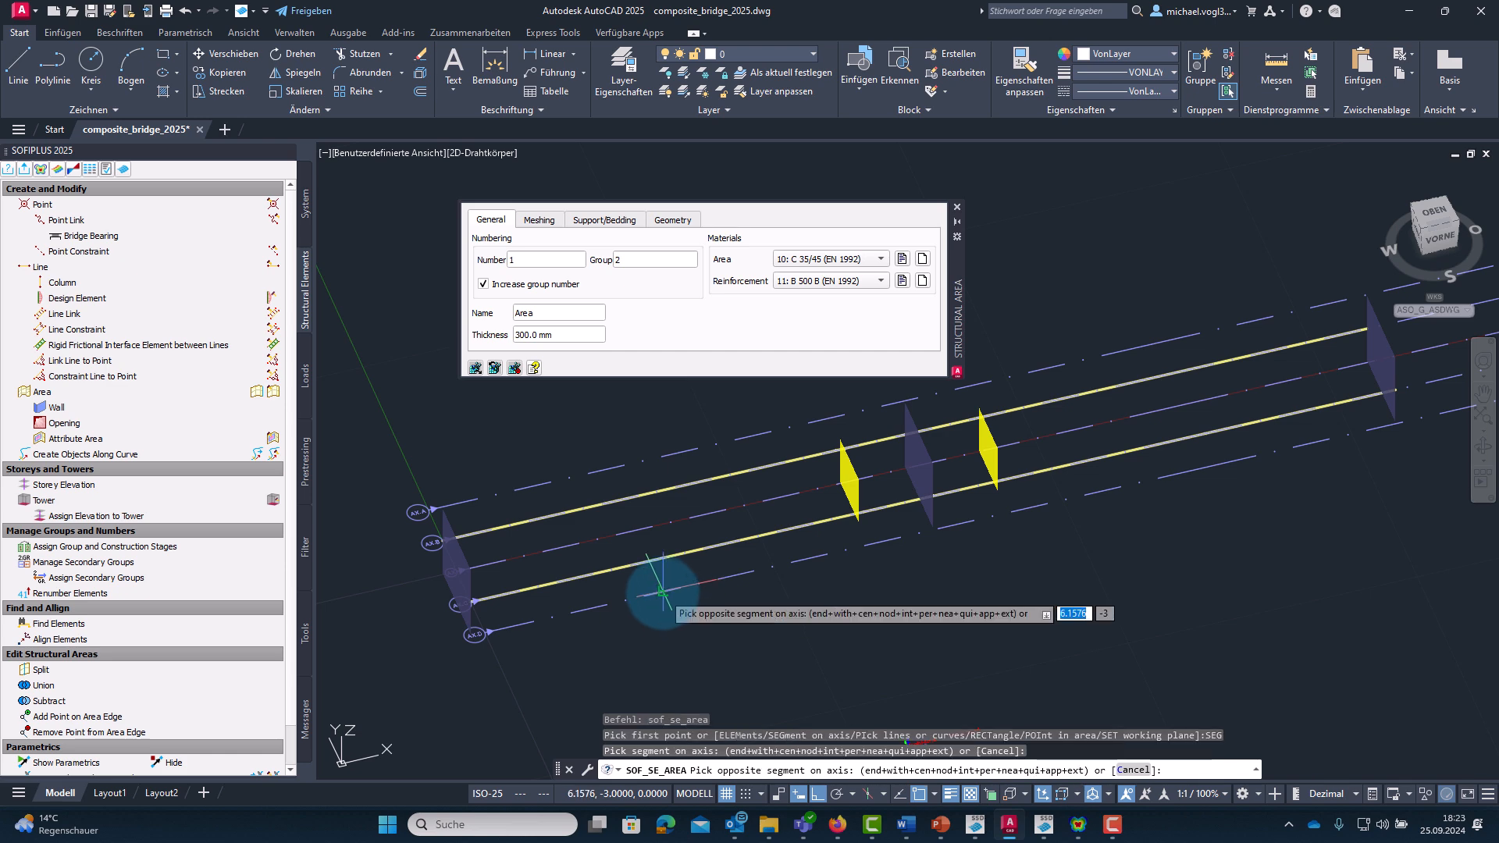
click(599, 471)
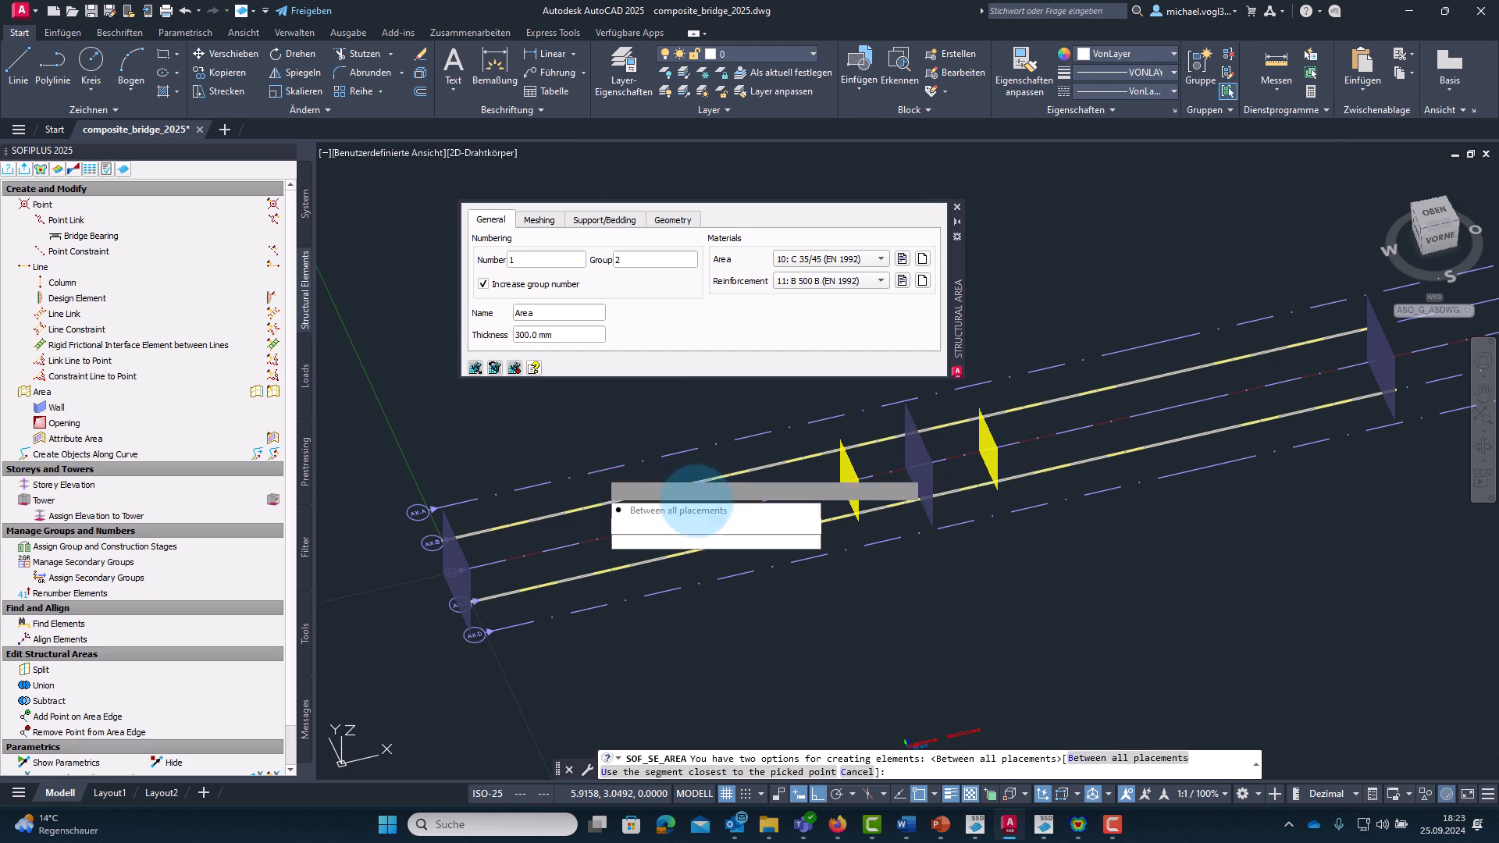
click(742, 511)
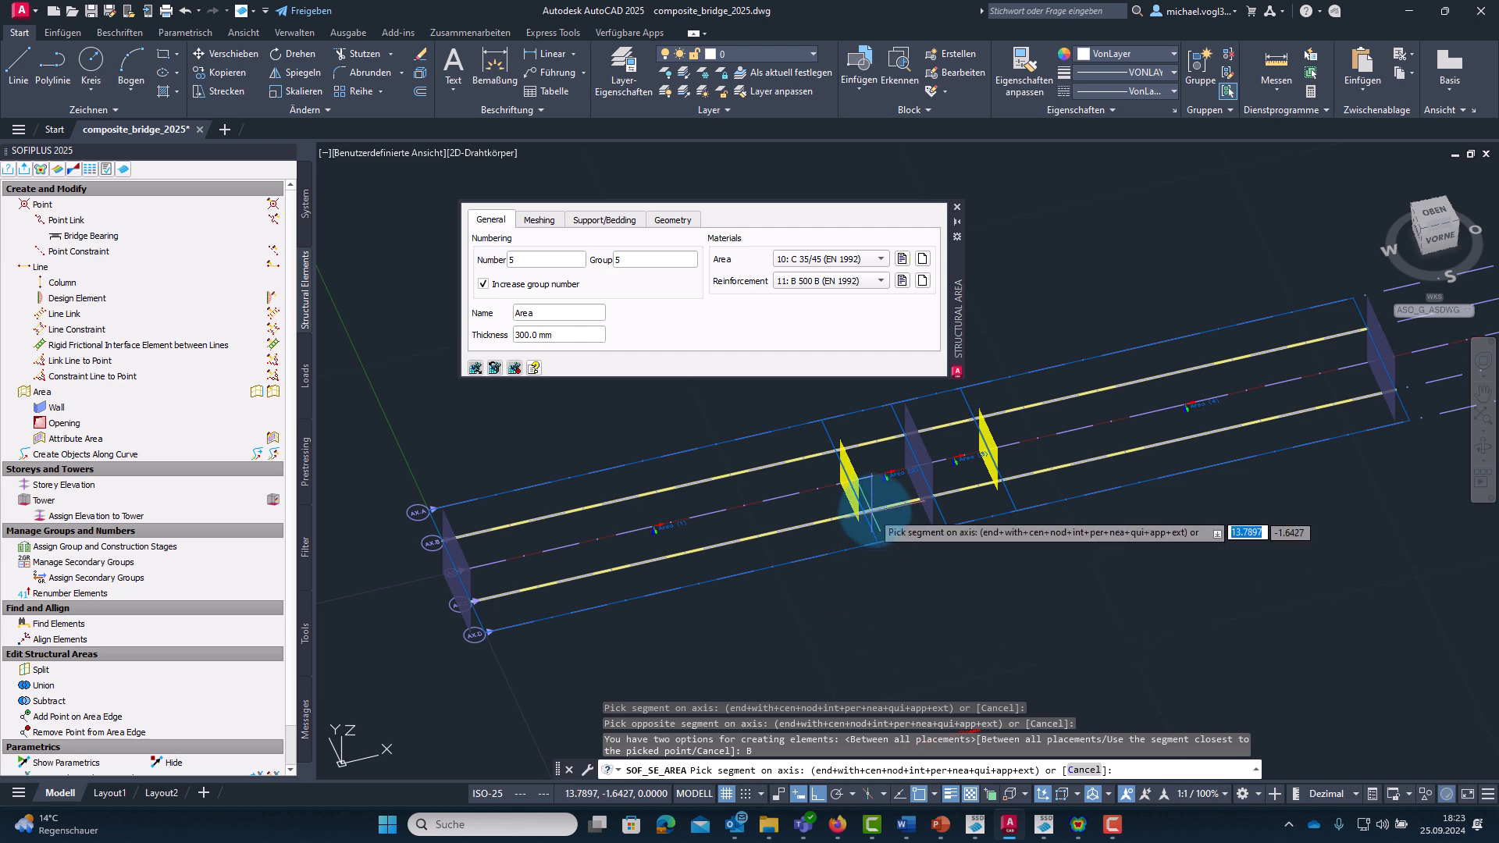
key(Escape)
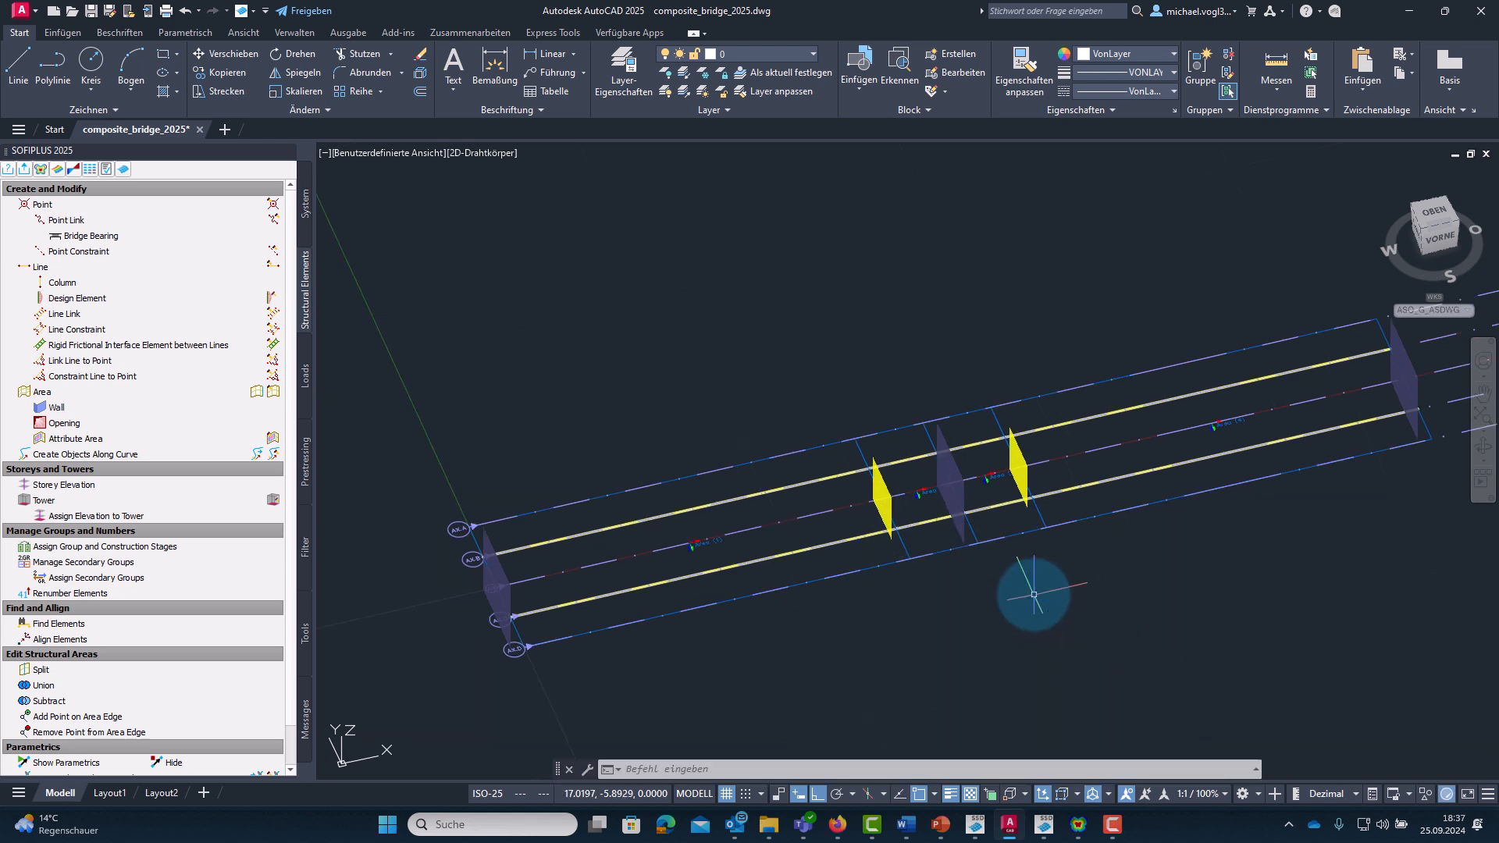
Check the first slab area's group number and assign the slab area at the far end of the bridge to group 2.
double_click(710, 541)
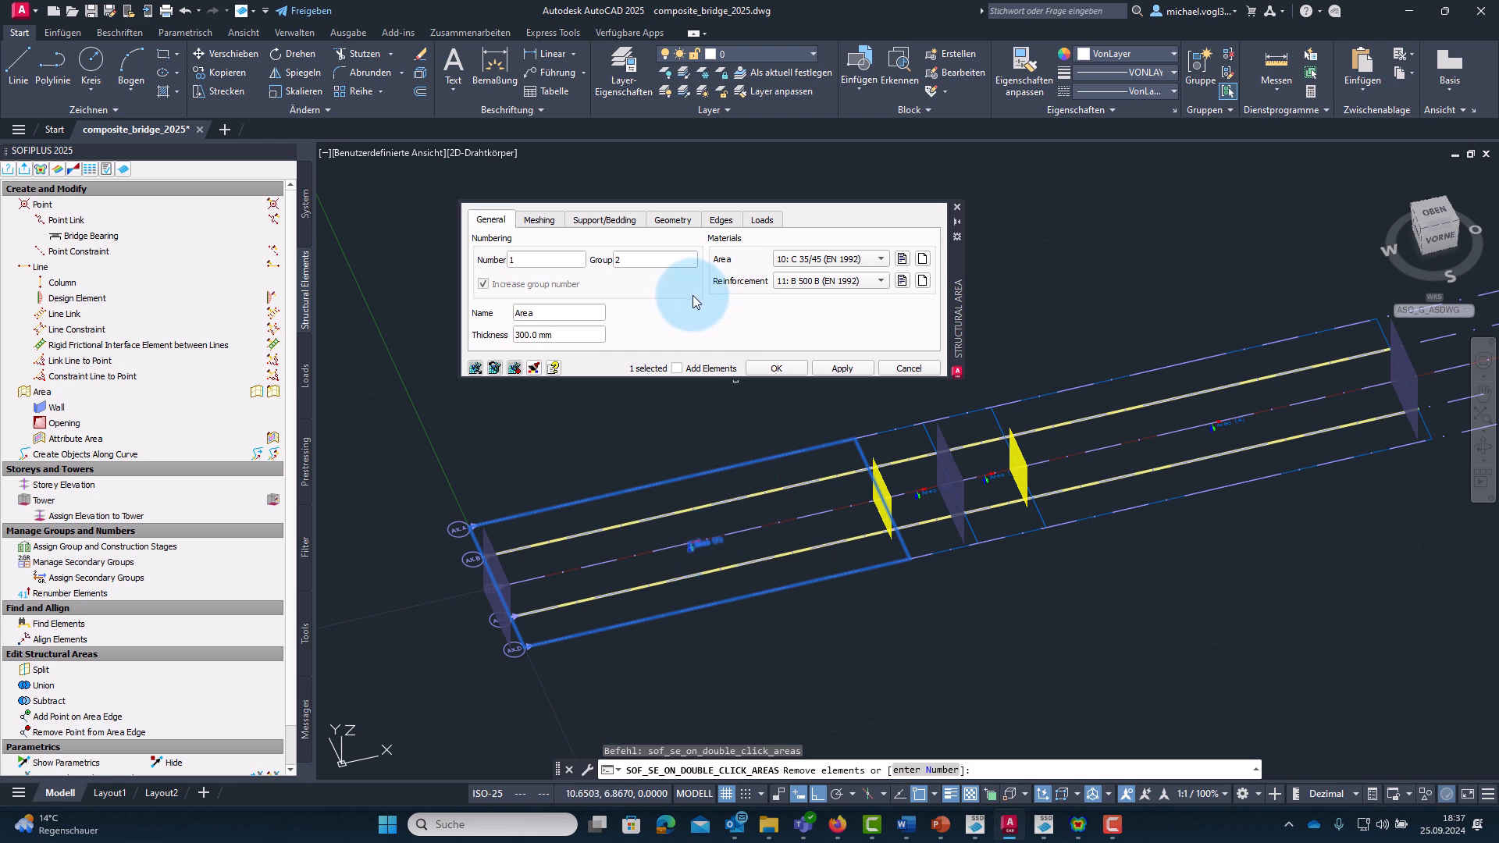
click(796, 369)
double_click(1241, 422)
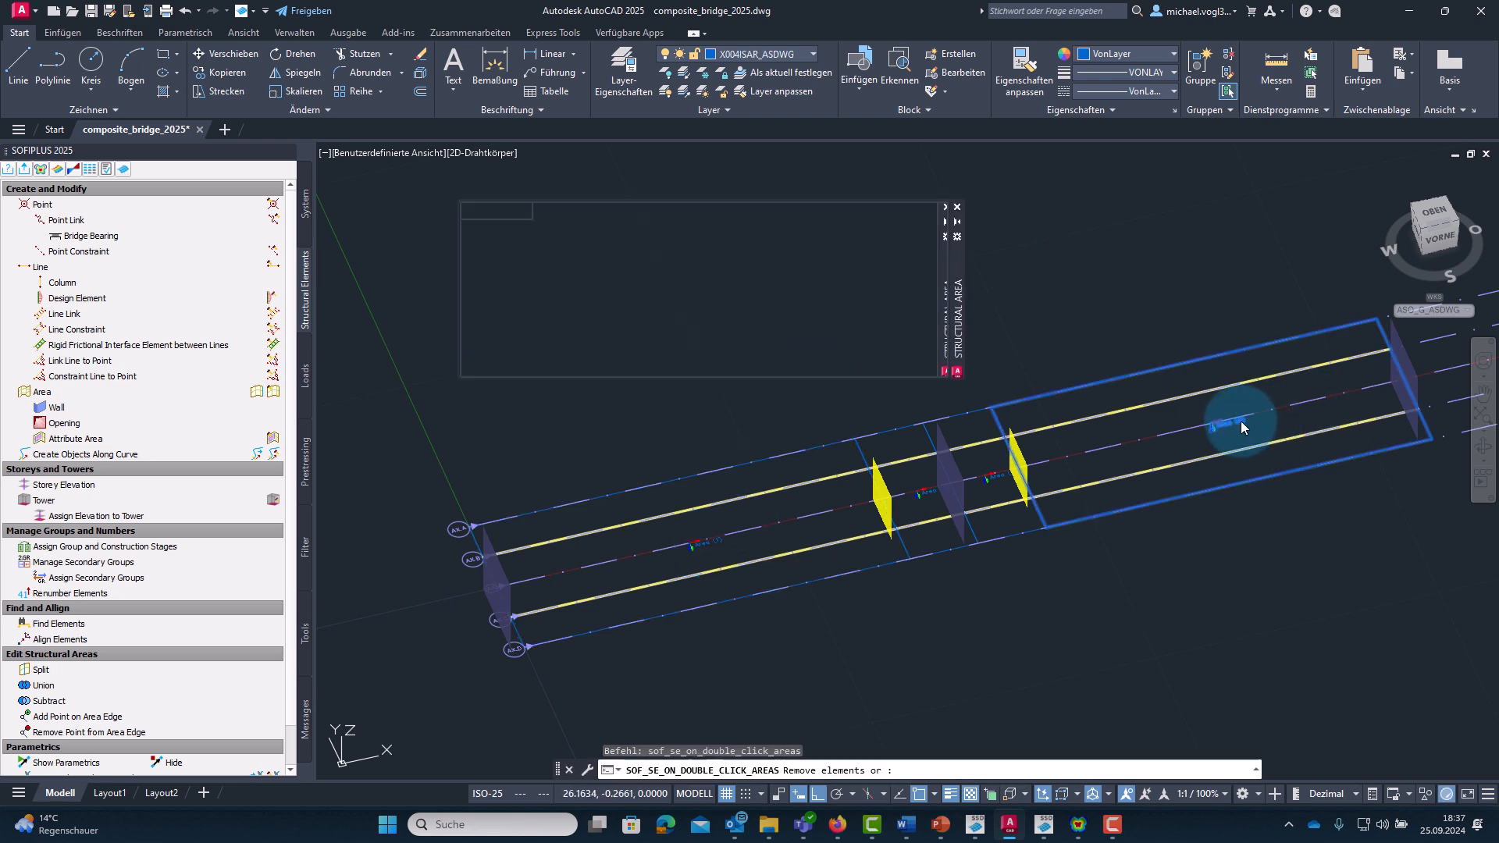
click(625, 261)
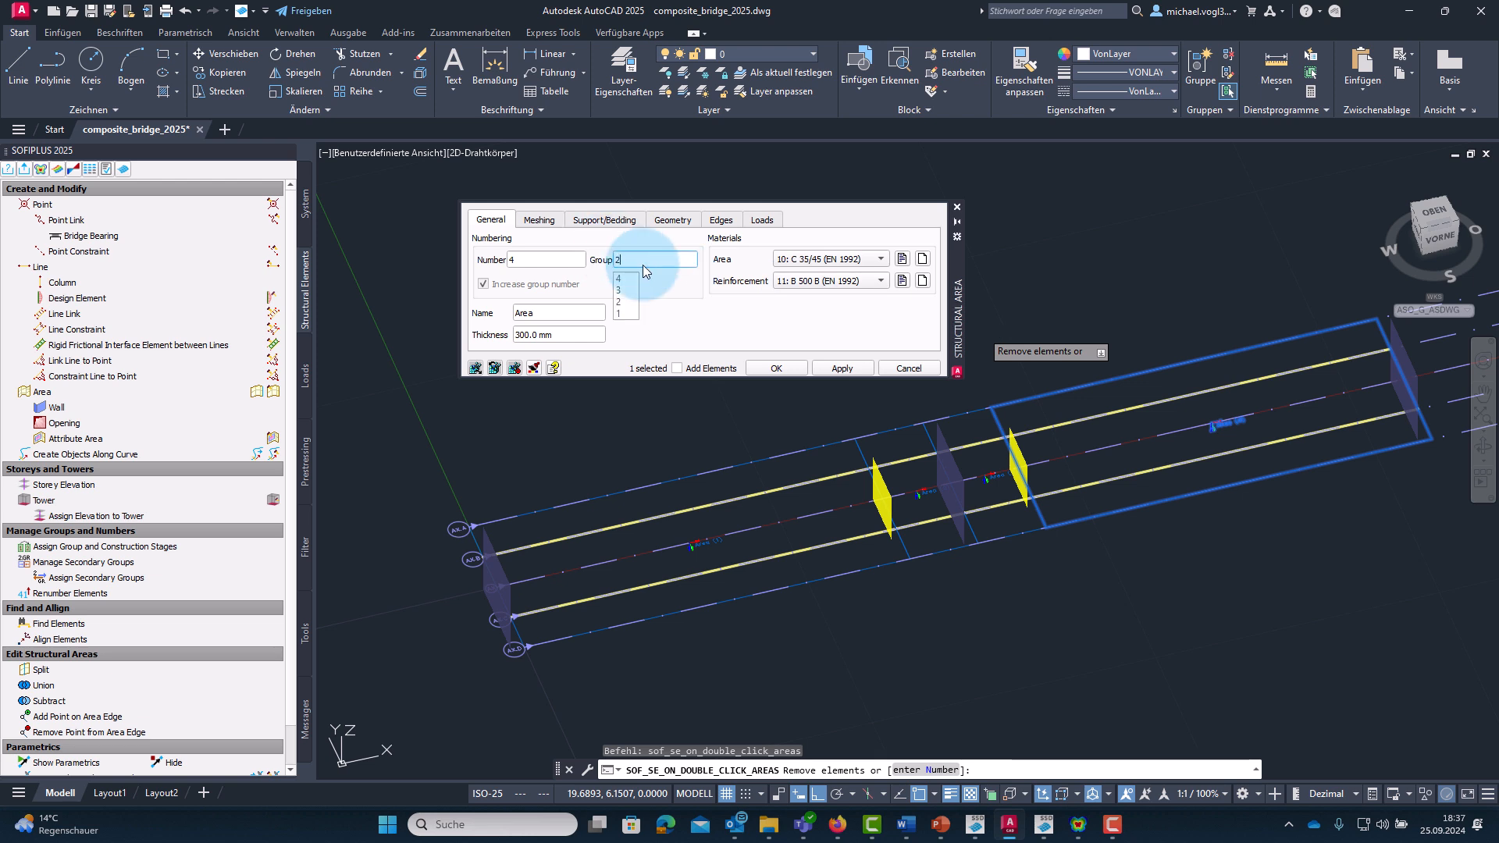
click(785, 366)
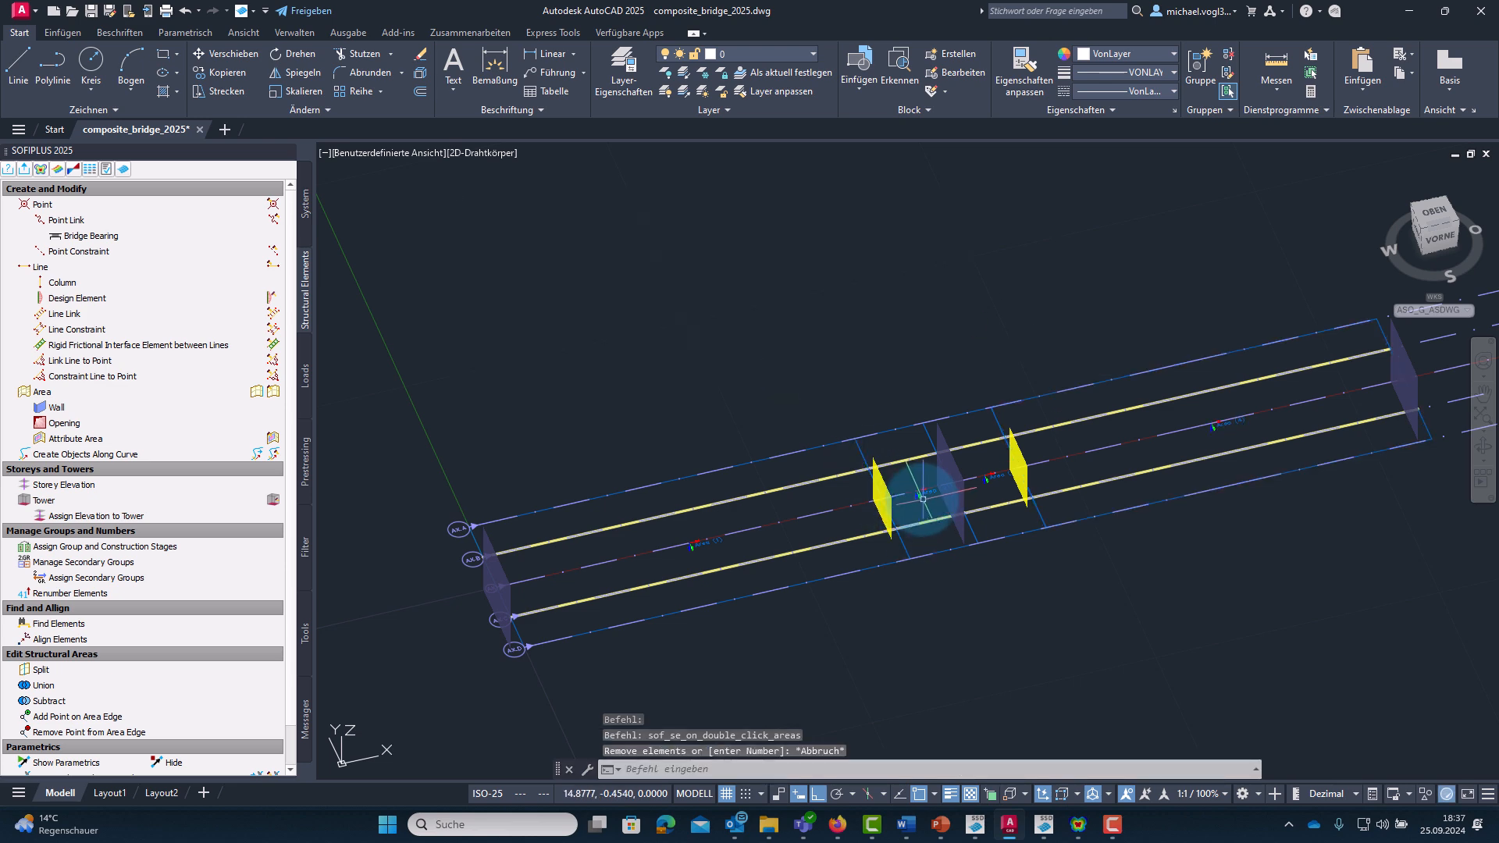
Check the group of the slab area before the middle support and assign the area just beyond the support to group 3.
double_click(933, 494)
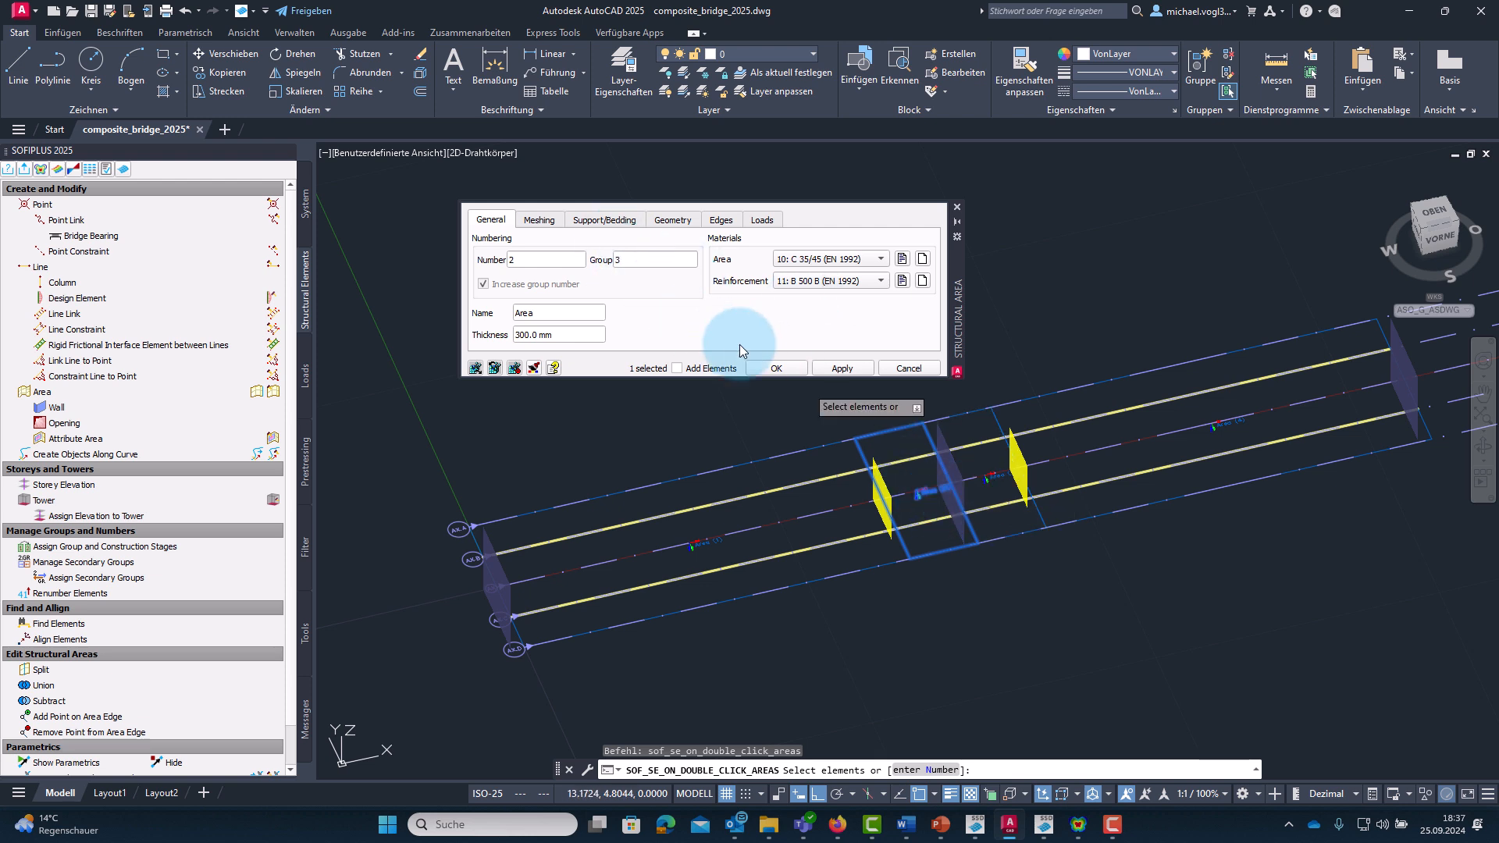
click(770, 367)
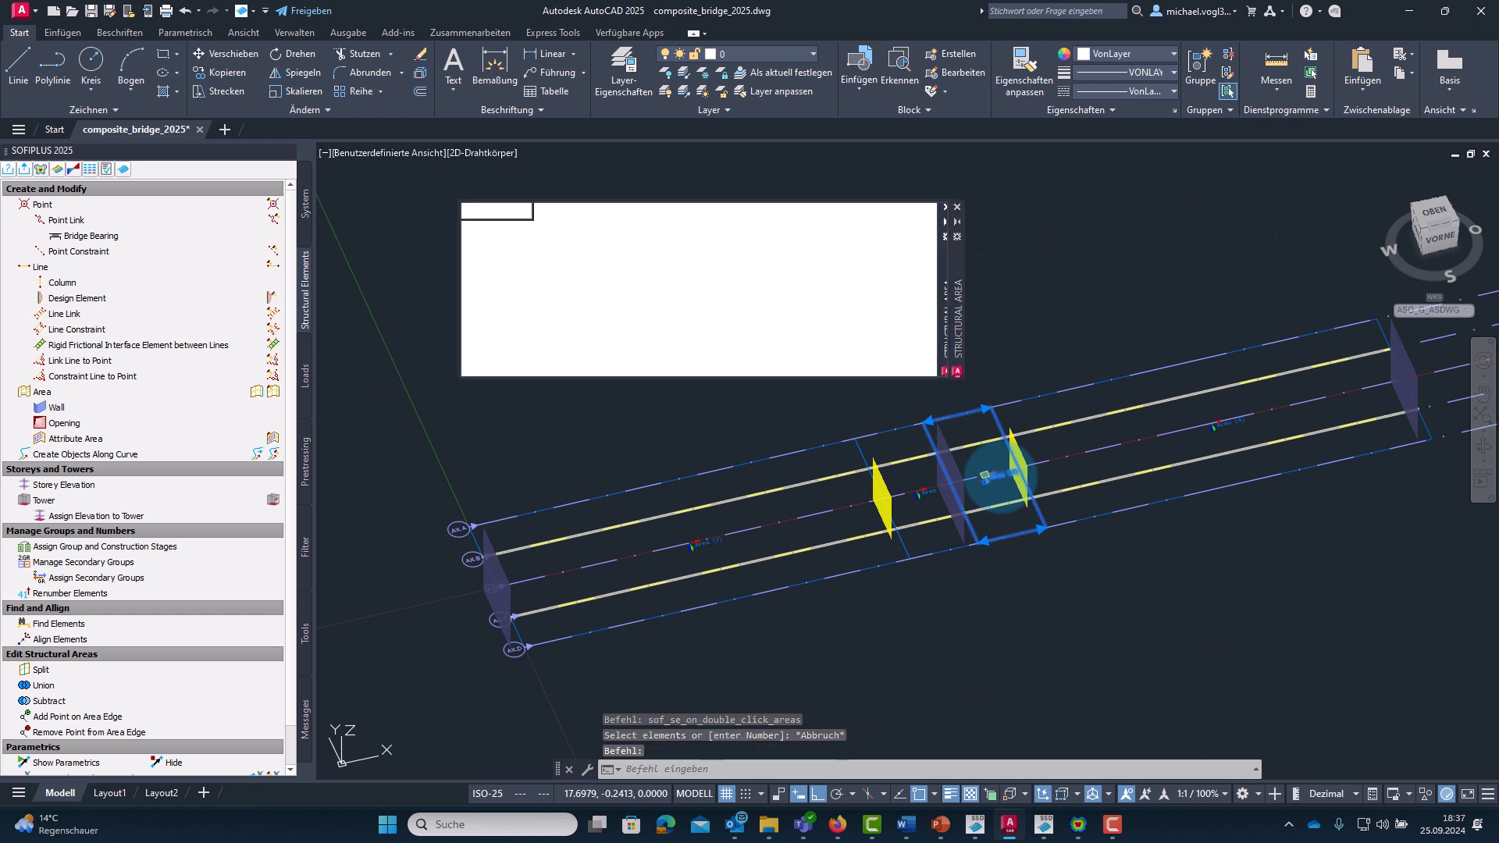
double_click(1001, 476)
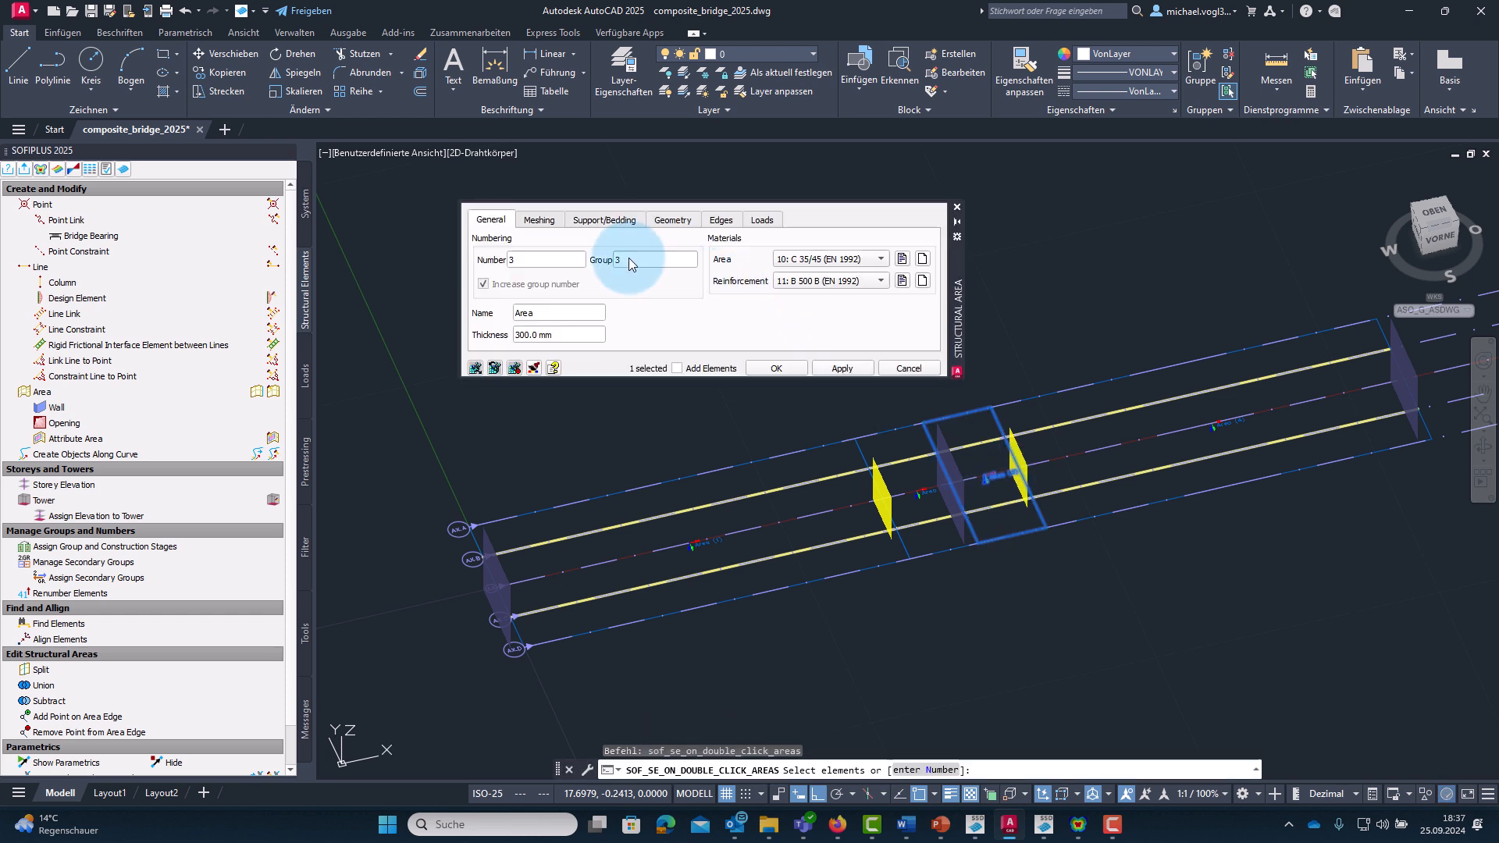
click(770, 365)
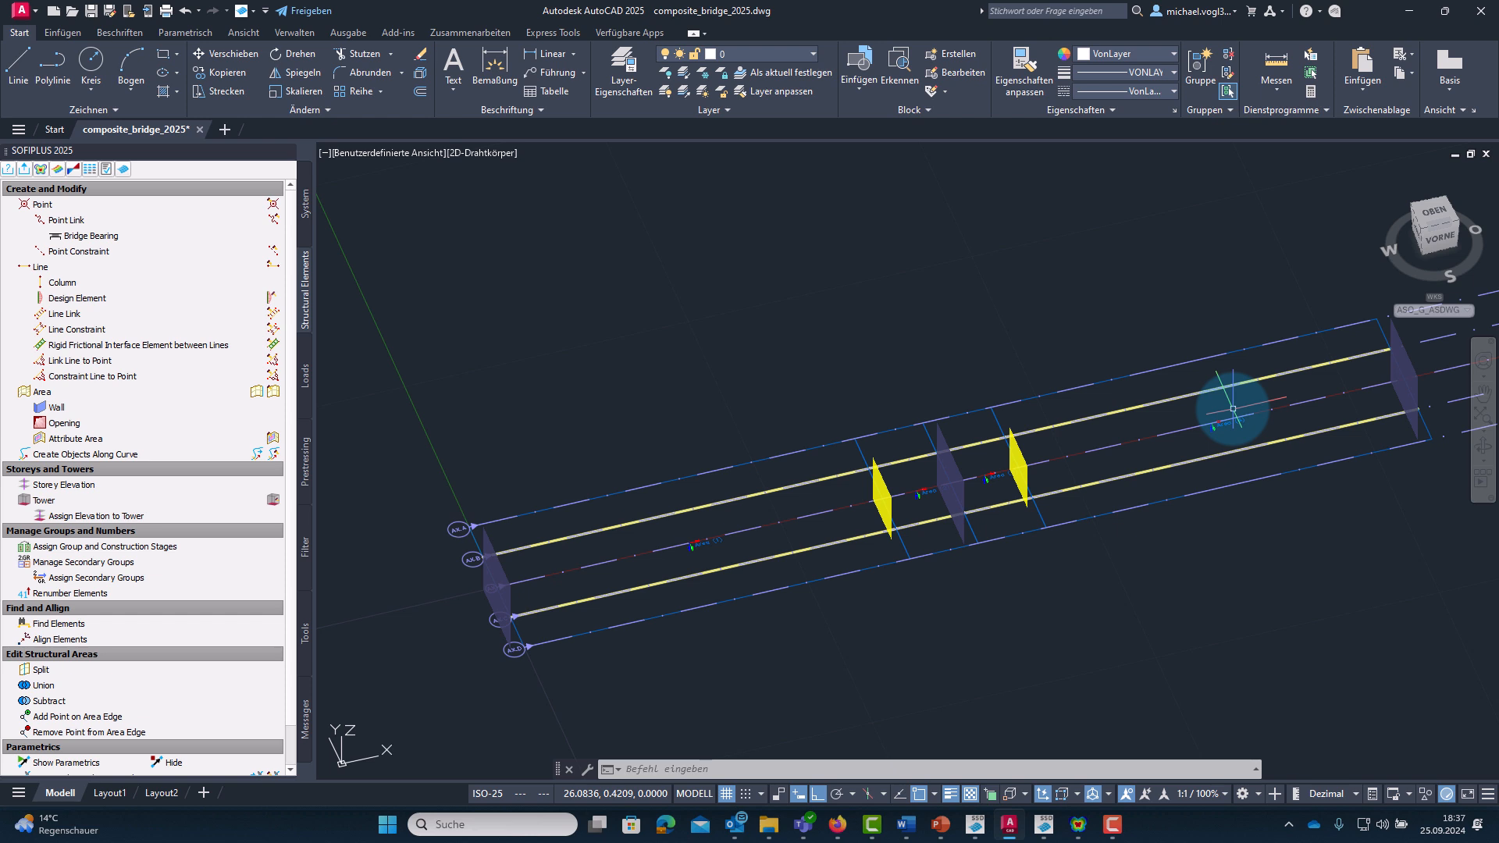
click(981, 637)
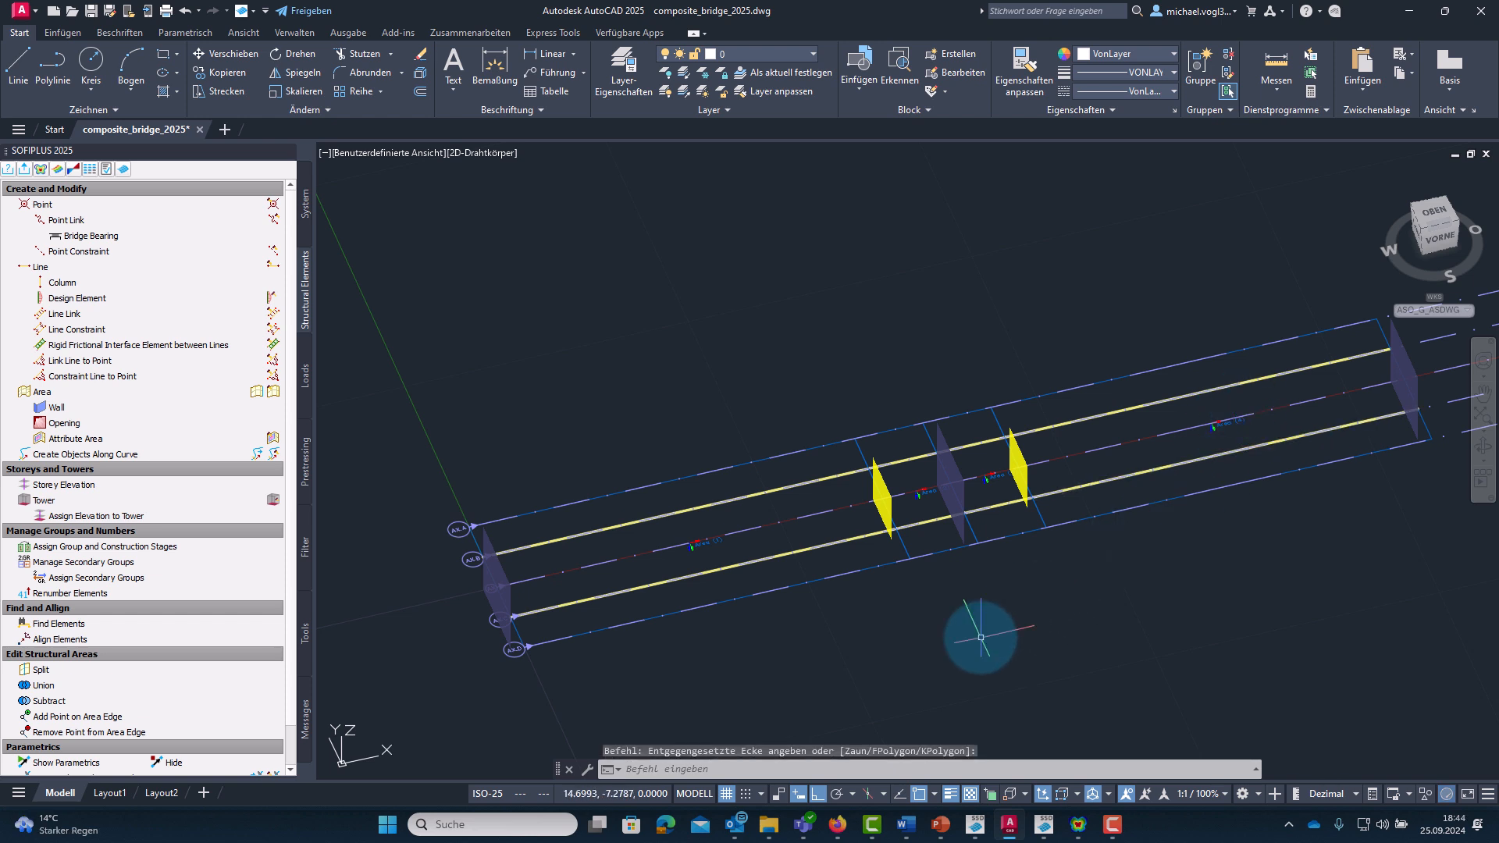
Export and mesh the entire system, and inspect the slab's height relative to the girders in the SOFiSTiK System Visualization.
click(25, 169)
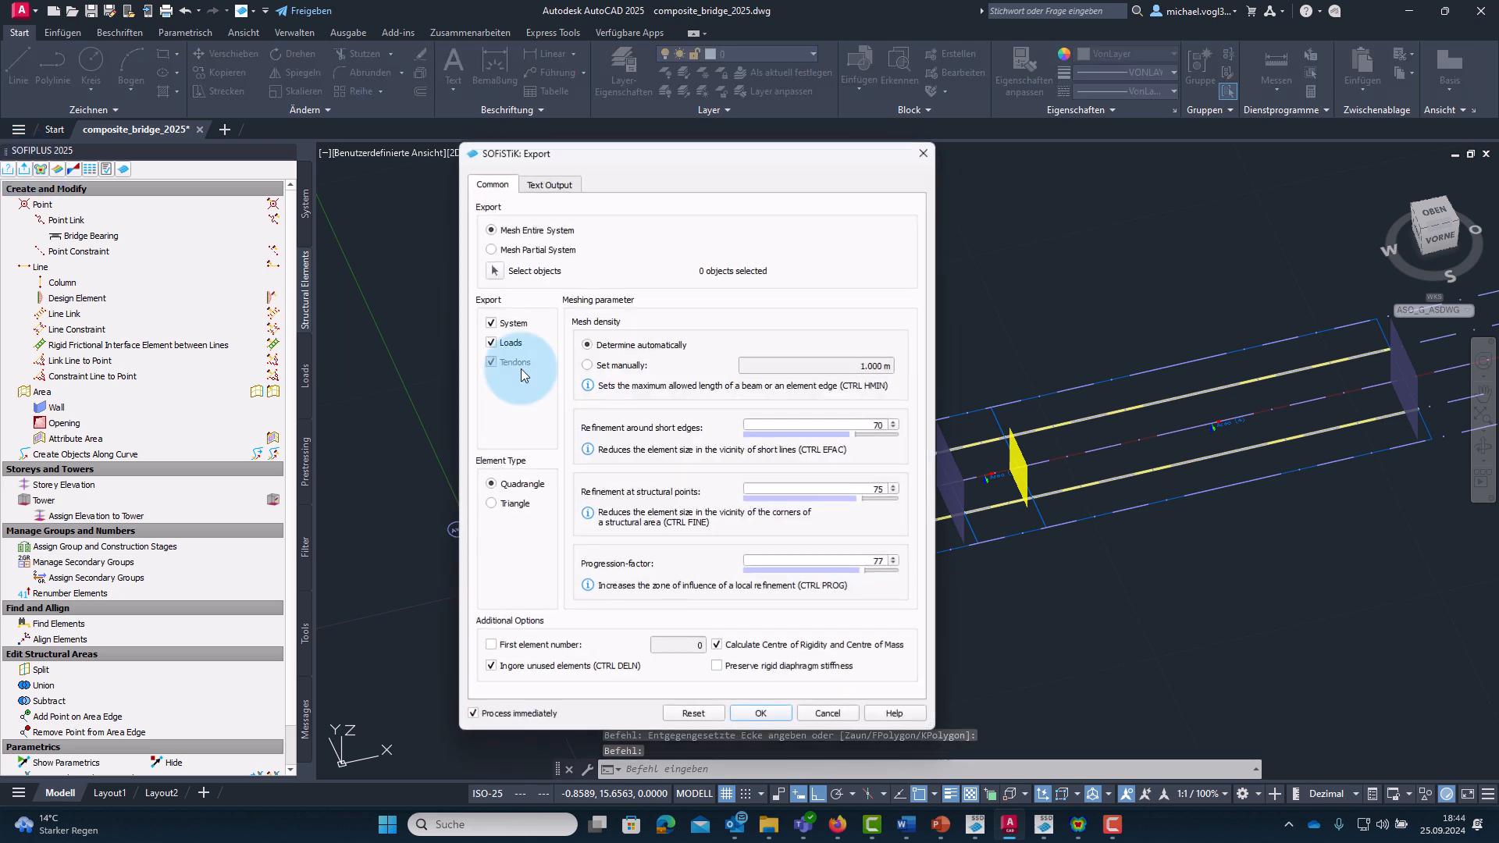
click(761, 713)
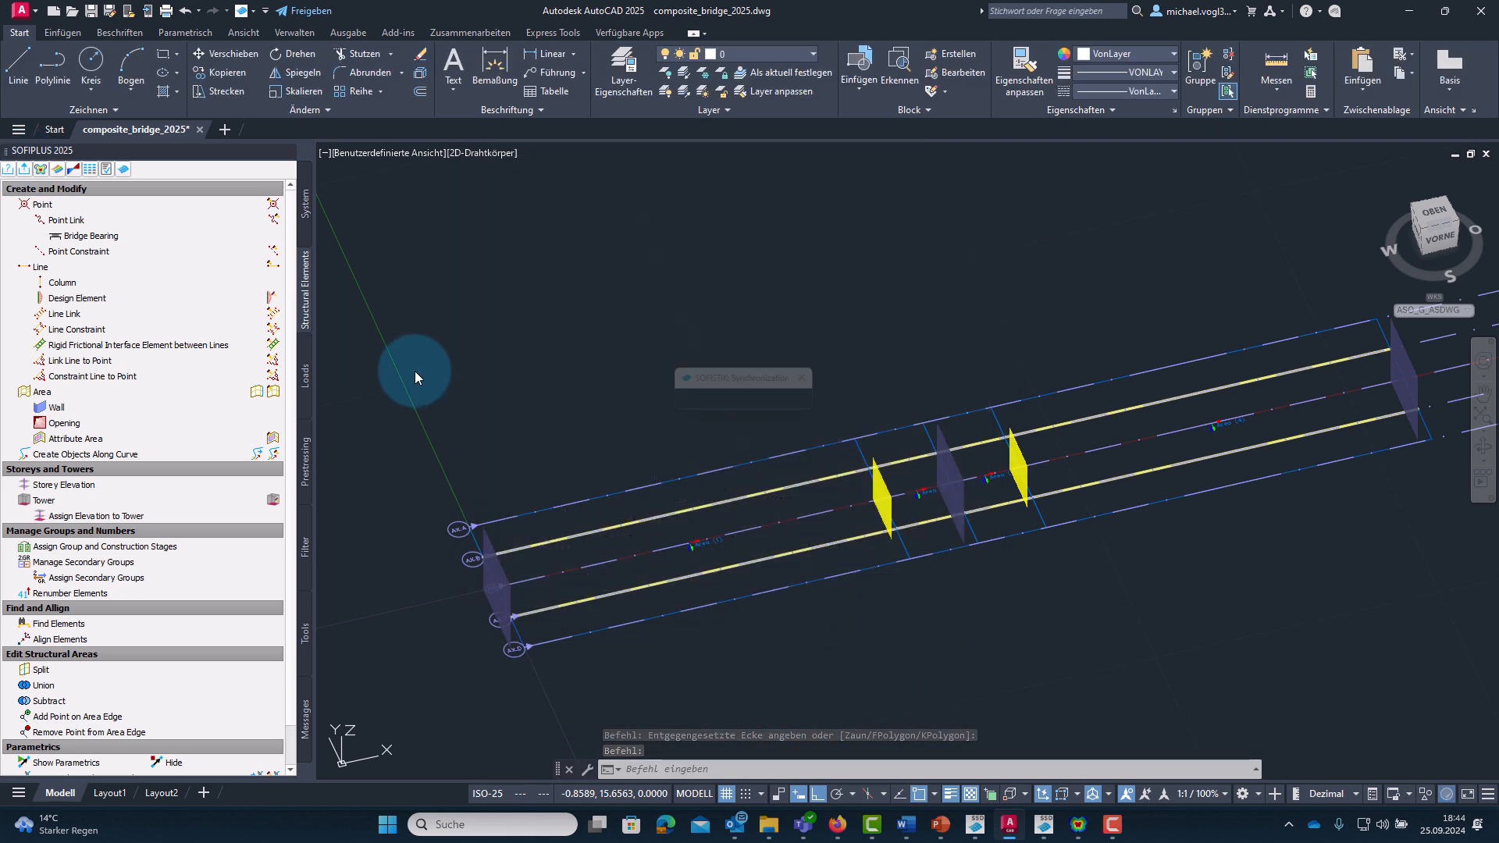
click(40, 168)
drag(668, 584, 1070, 380)
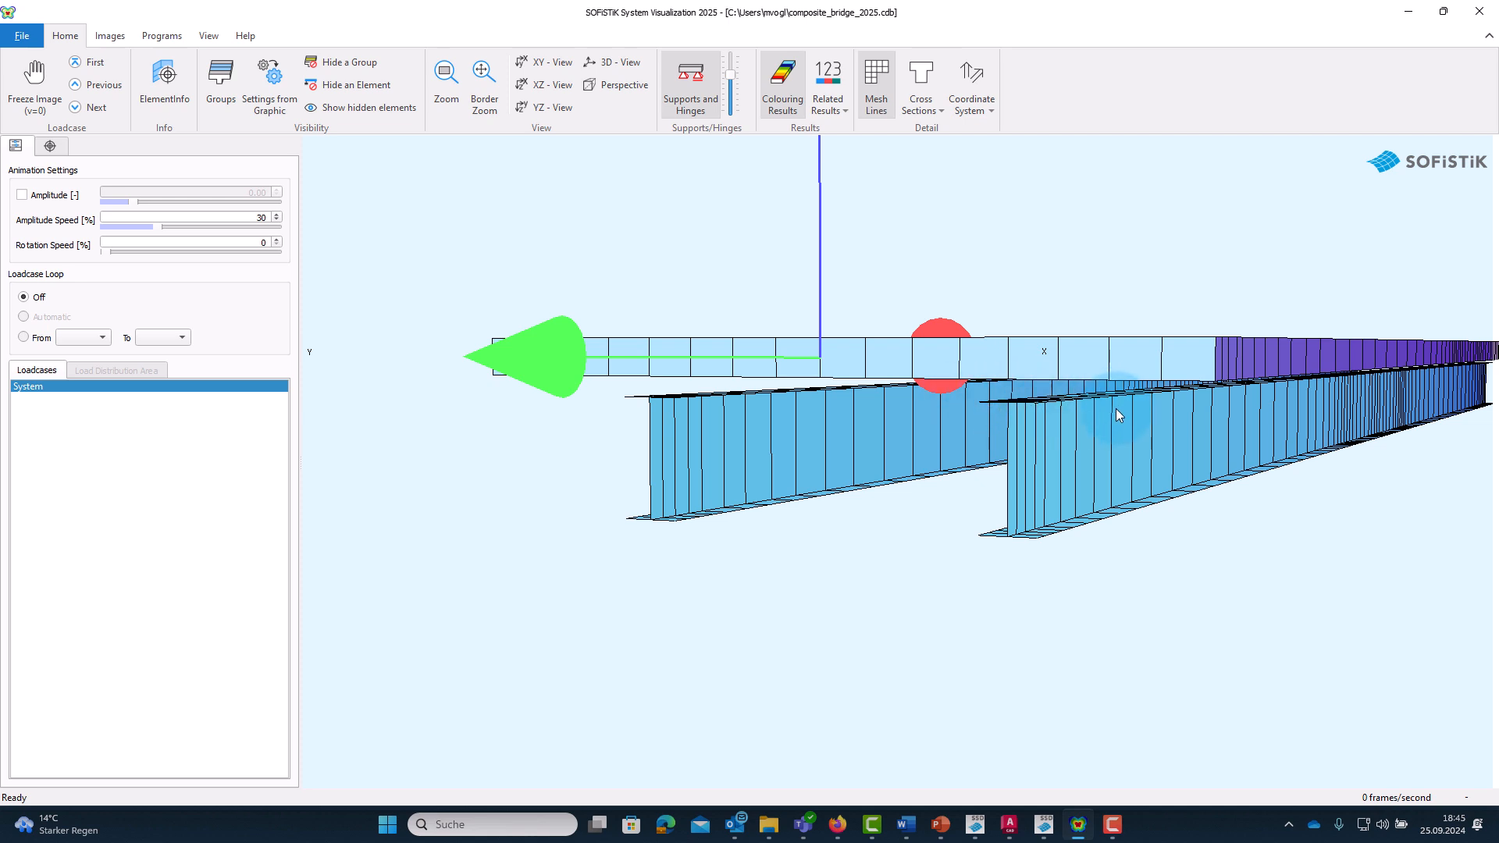
drag(1107, 399, 1102, 350)
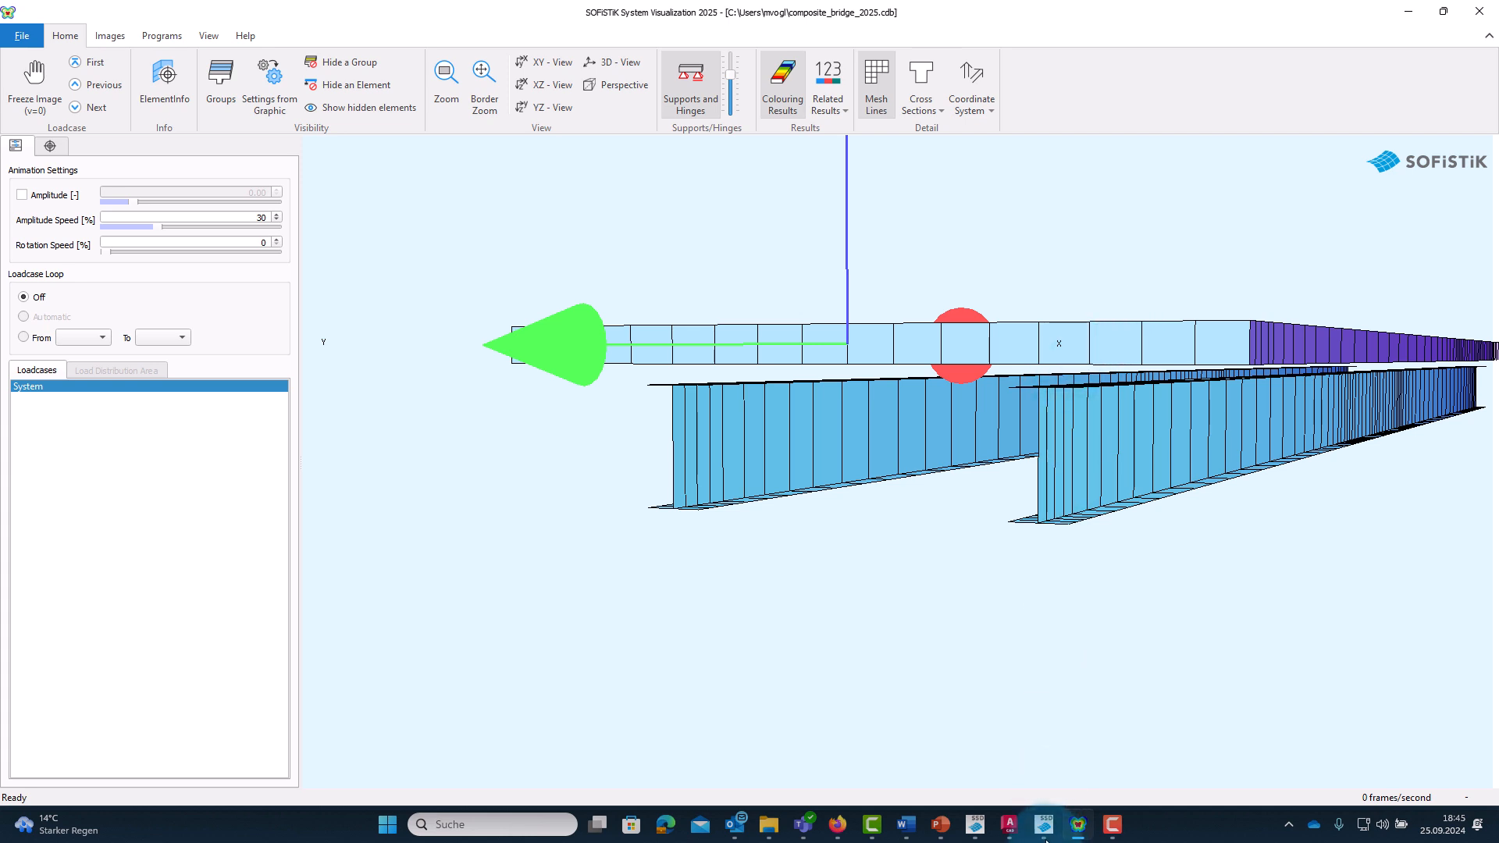
Switch back to AutoCAD and set the element alignment of all four slab areas to positive local z.
click(1009, 824)
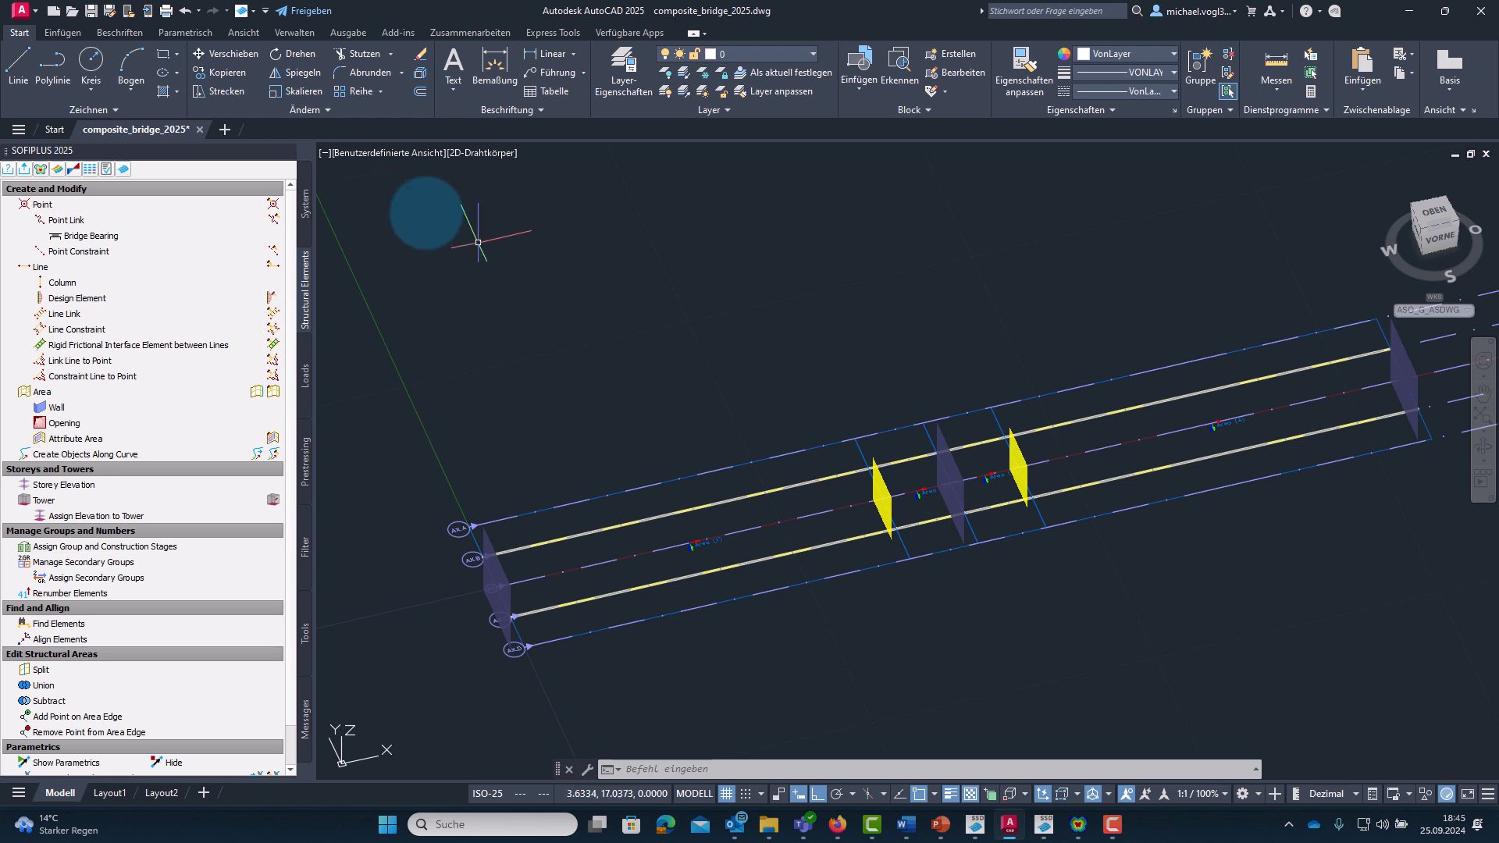
click(273, 391)
click(639, 429)
mouse_move(495, 470)
mouse_down()
mouse_move(609, 761)
mouse_move(1431, 518)
mouse_move(1405, 327)
mouse_move(1274, 241)
mouse_up()
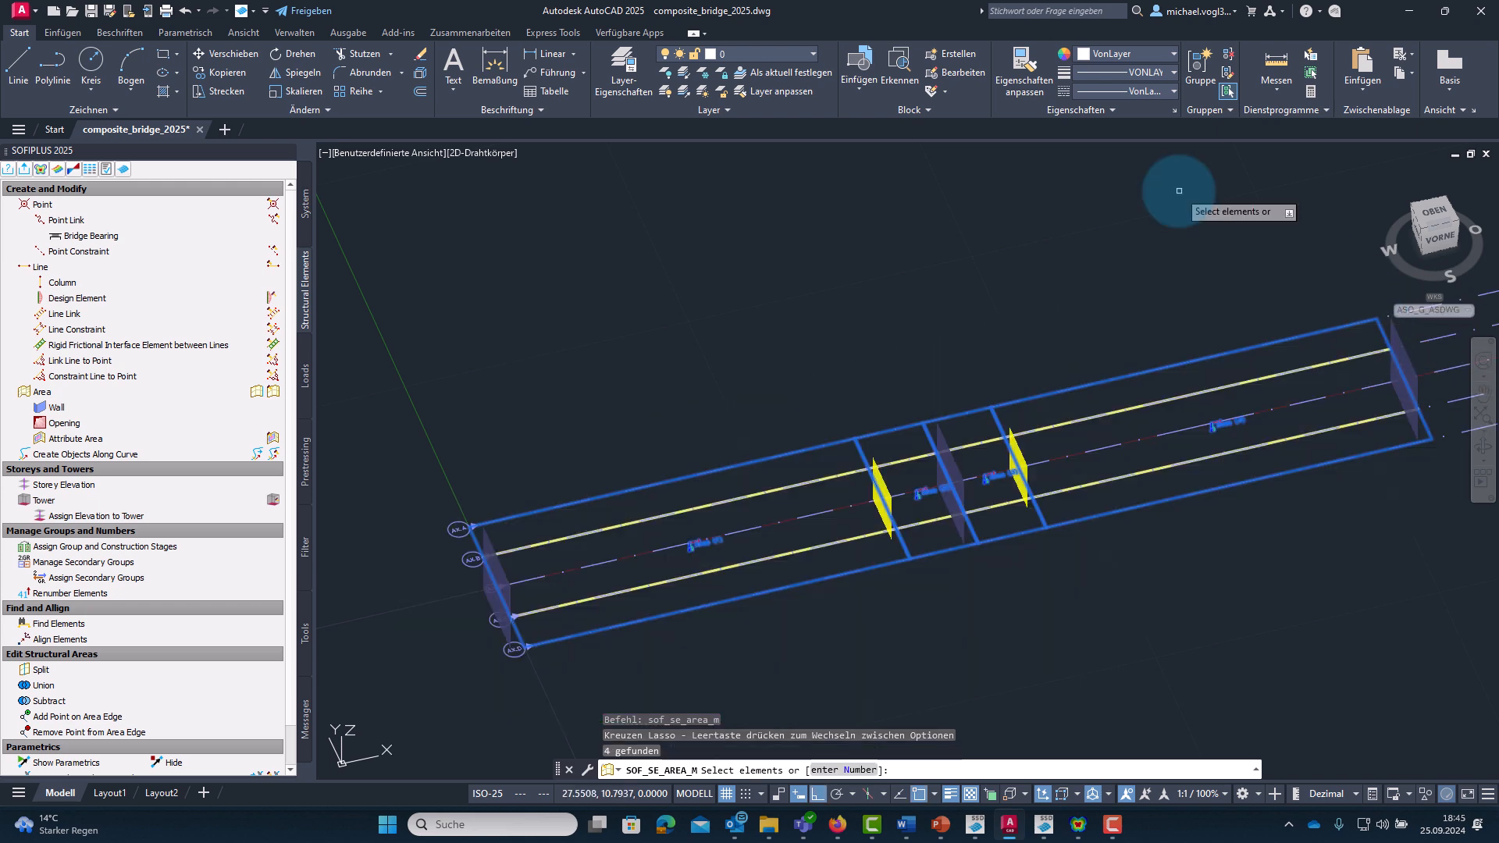
key(Return)
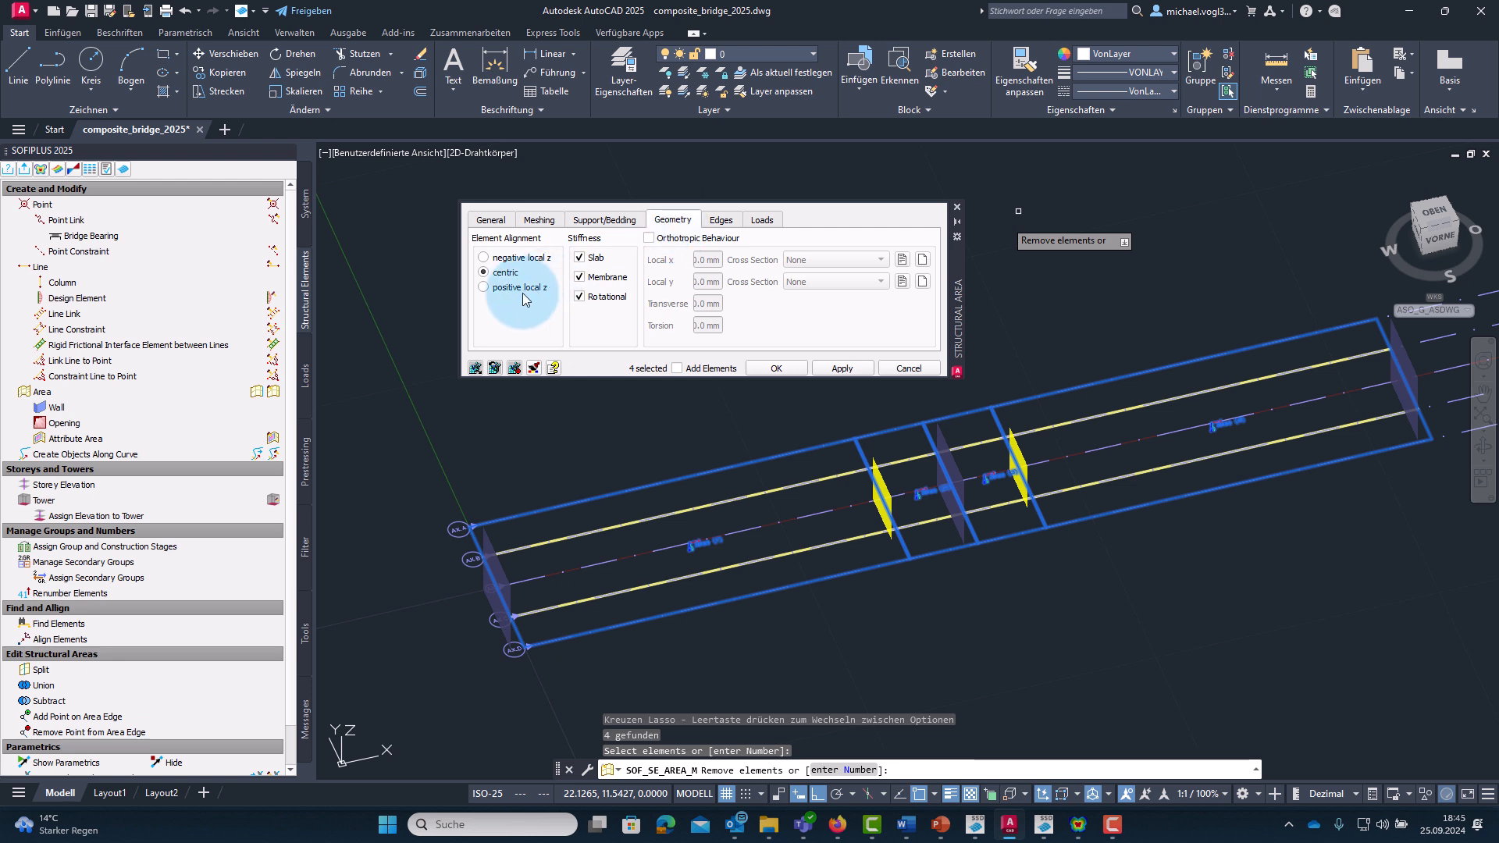
click(484, 288)
click(765, 364)
Export the entire system again, inspect the realigned slab in the System Visualization and return to the AutoCAD drawing.
click(24, 168)
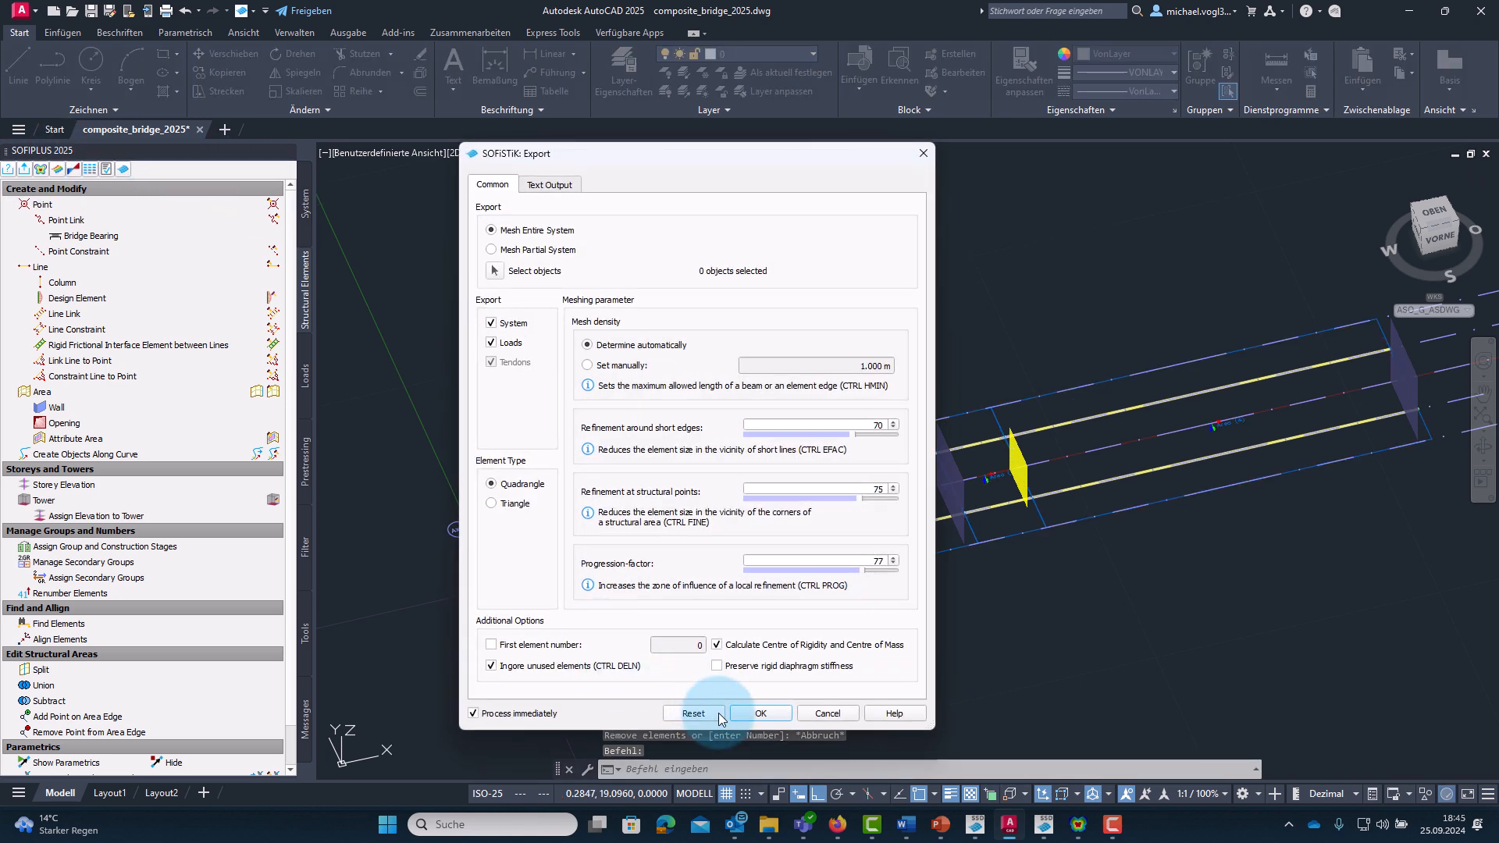
click(754, 713)
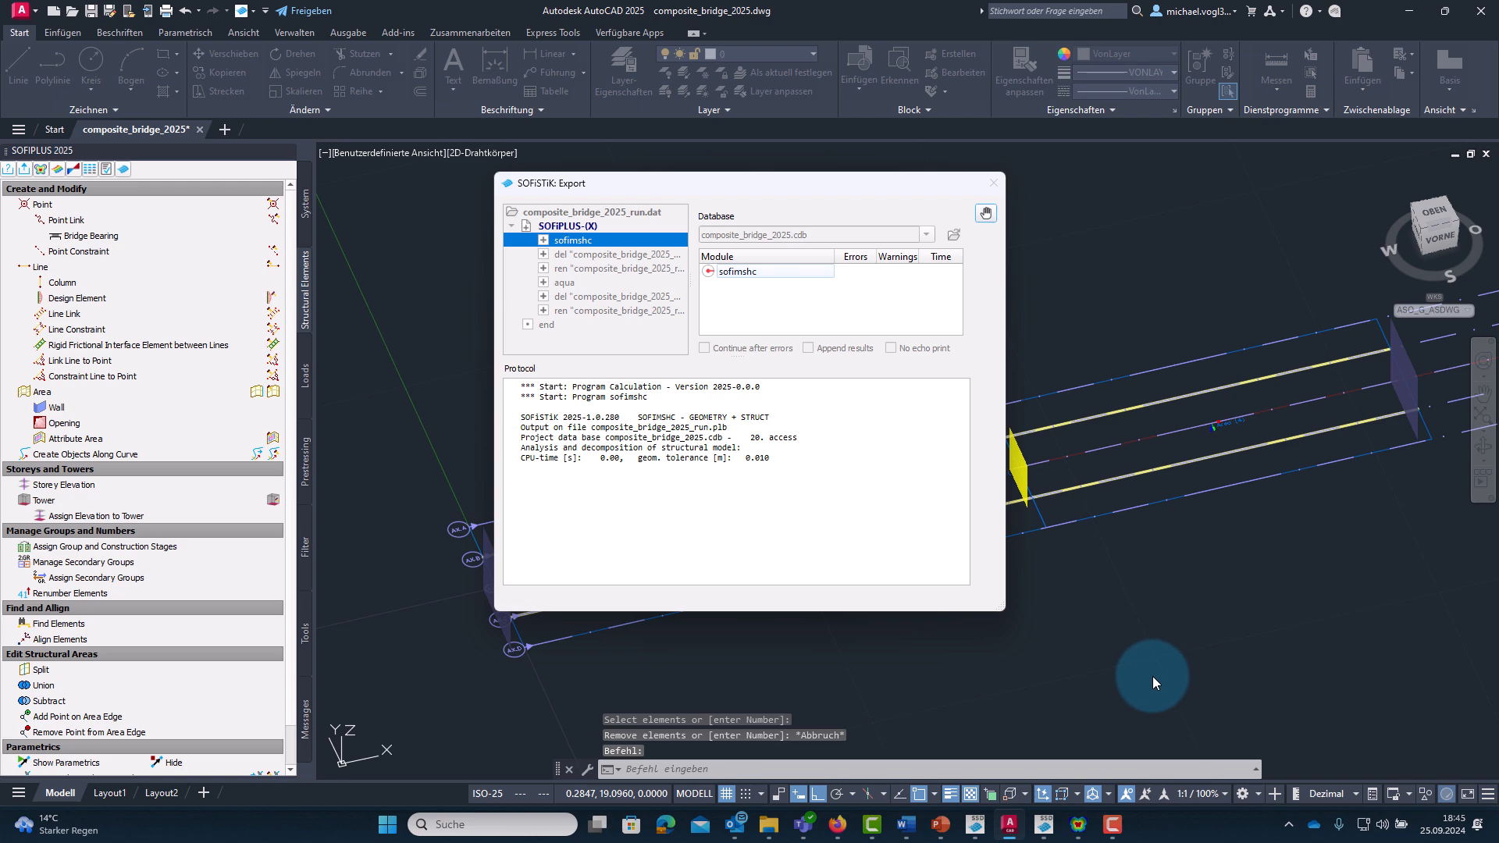
click(52, 168)
drag(871, 456, 831, 465)
click(1007, 814)
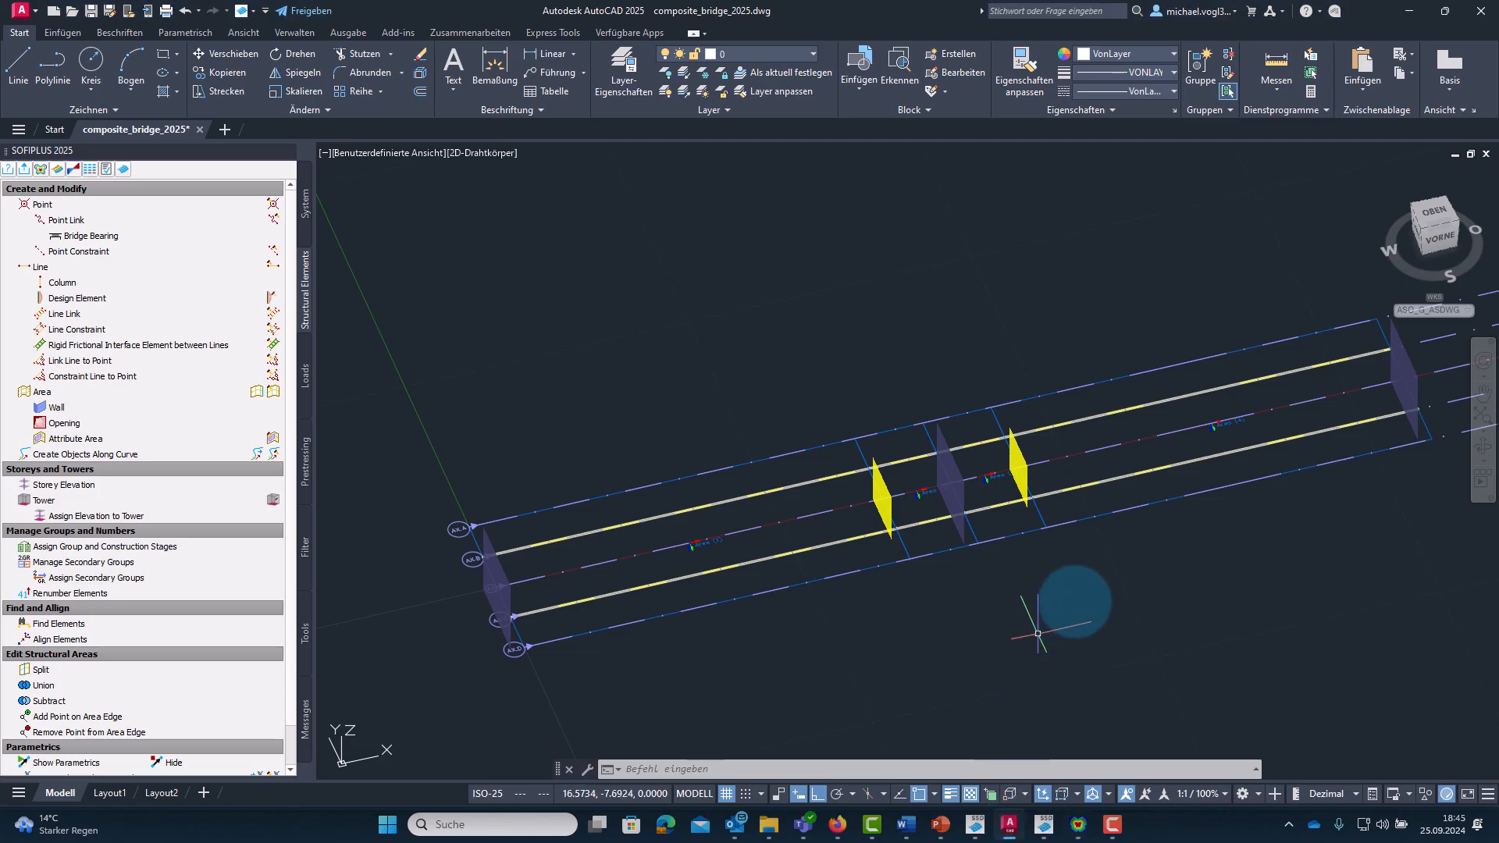
click(1092, 587)
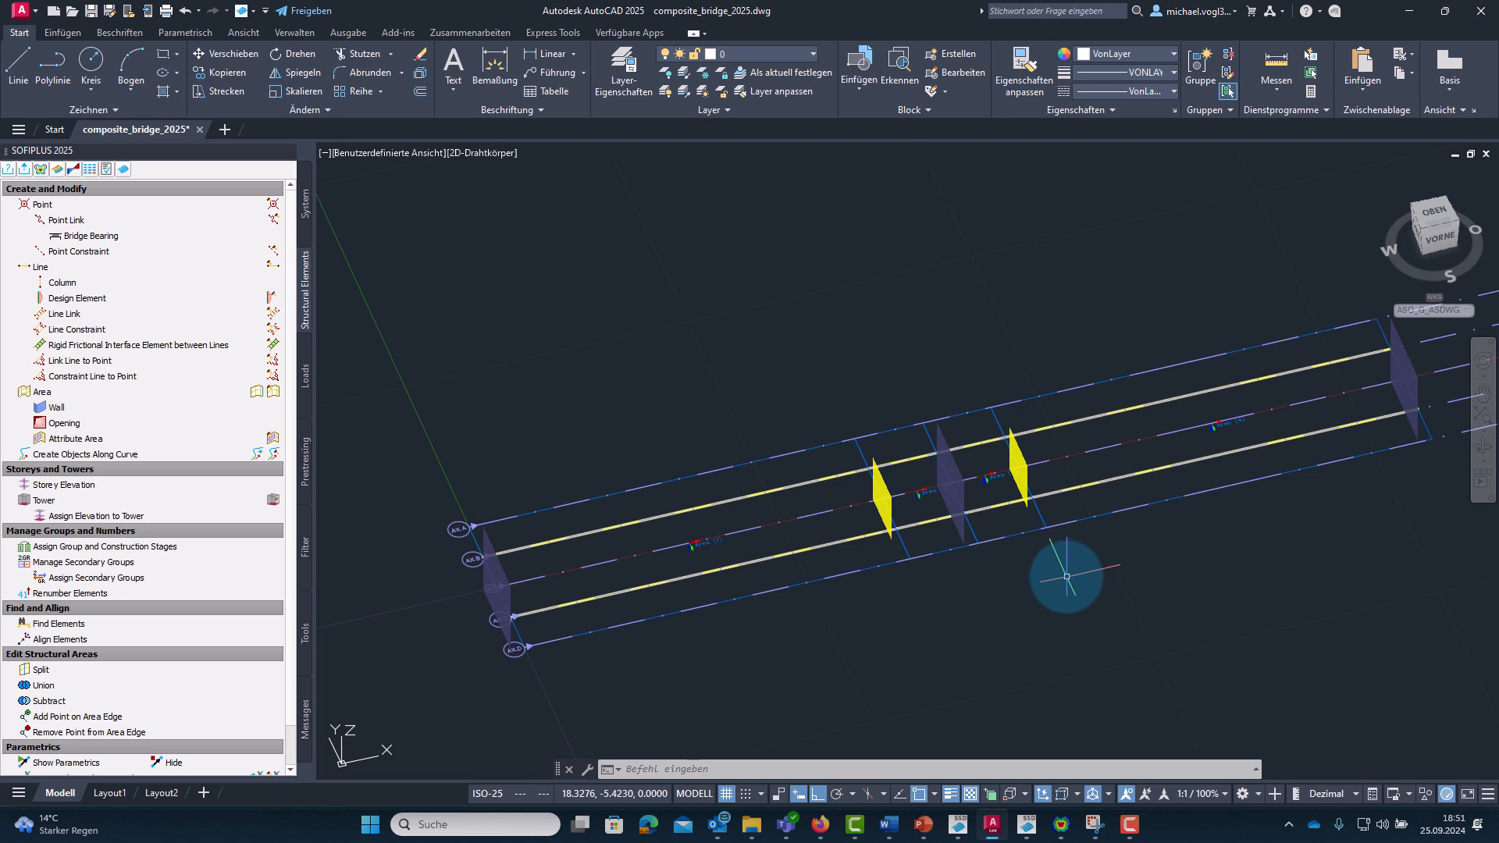
Start a new standard steel profile cross section and set its calculation method to Thin walled.
click(308, 231)
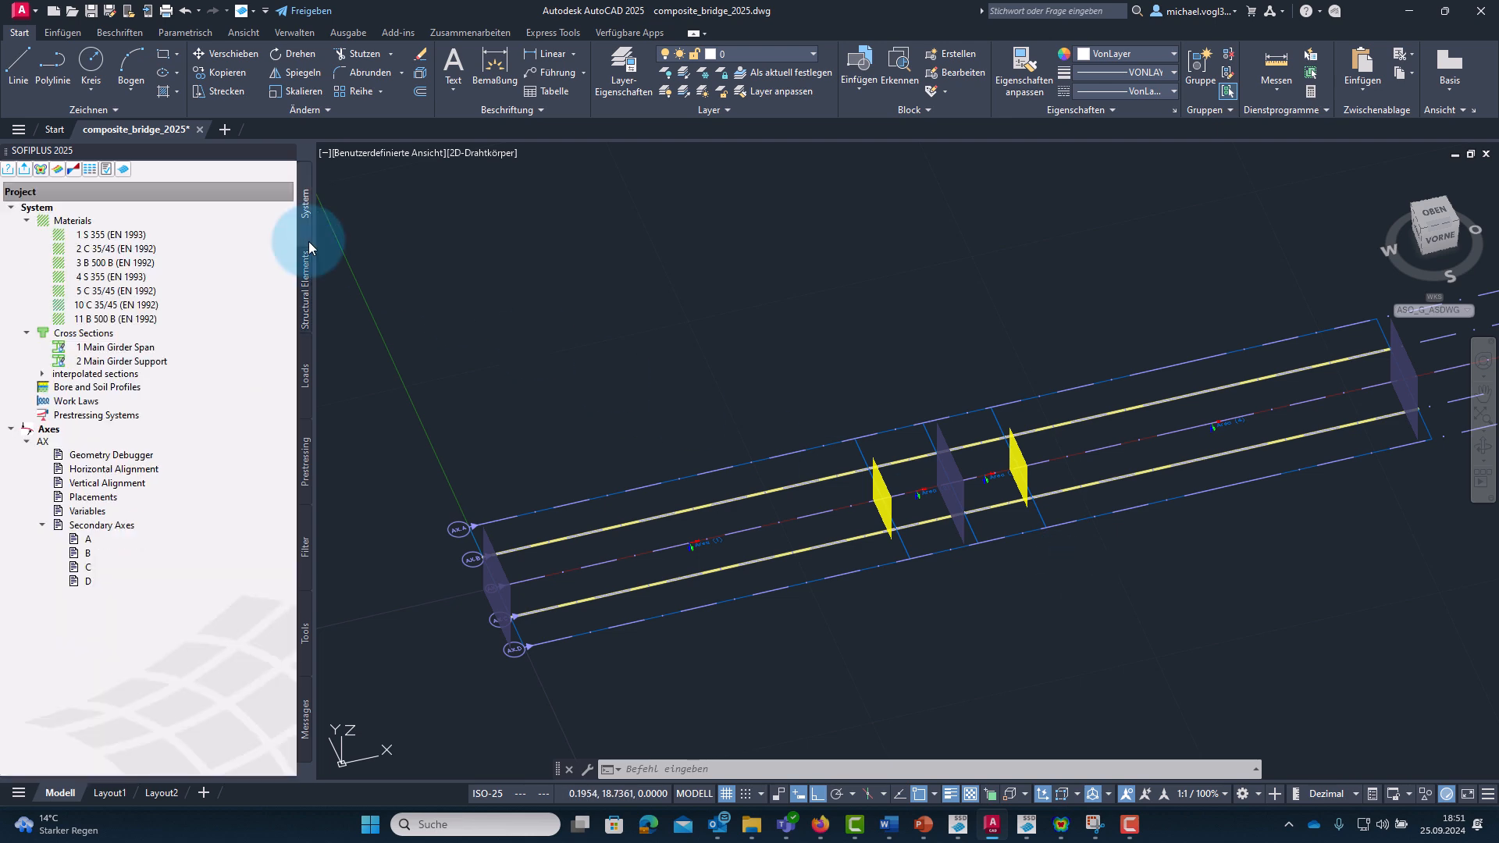
click(80, 334)
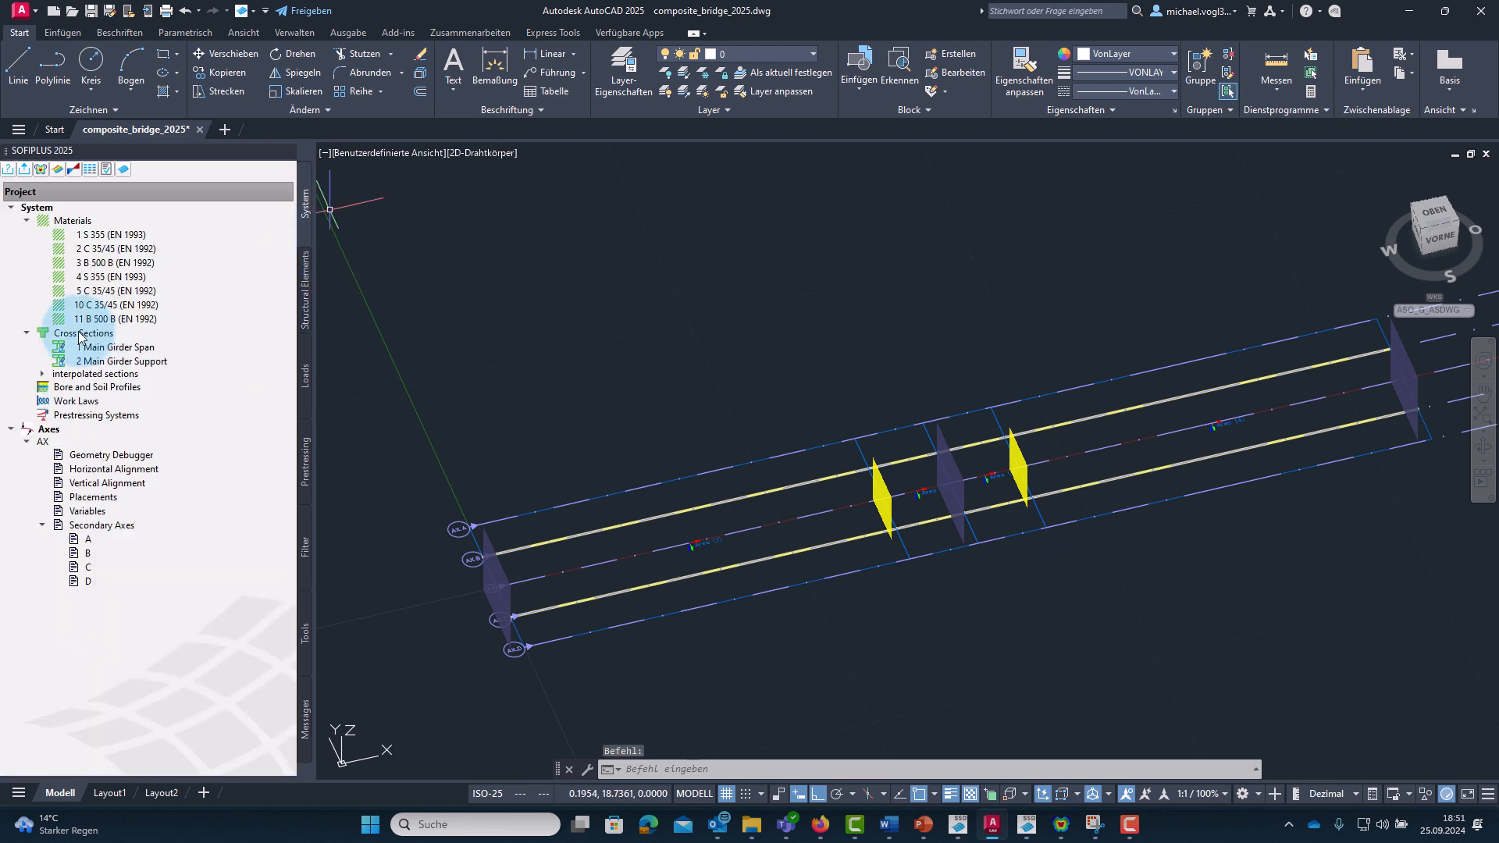
right_click(80, 335)
mouse_move(119, 359)
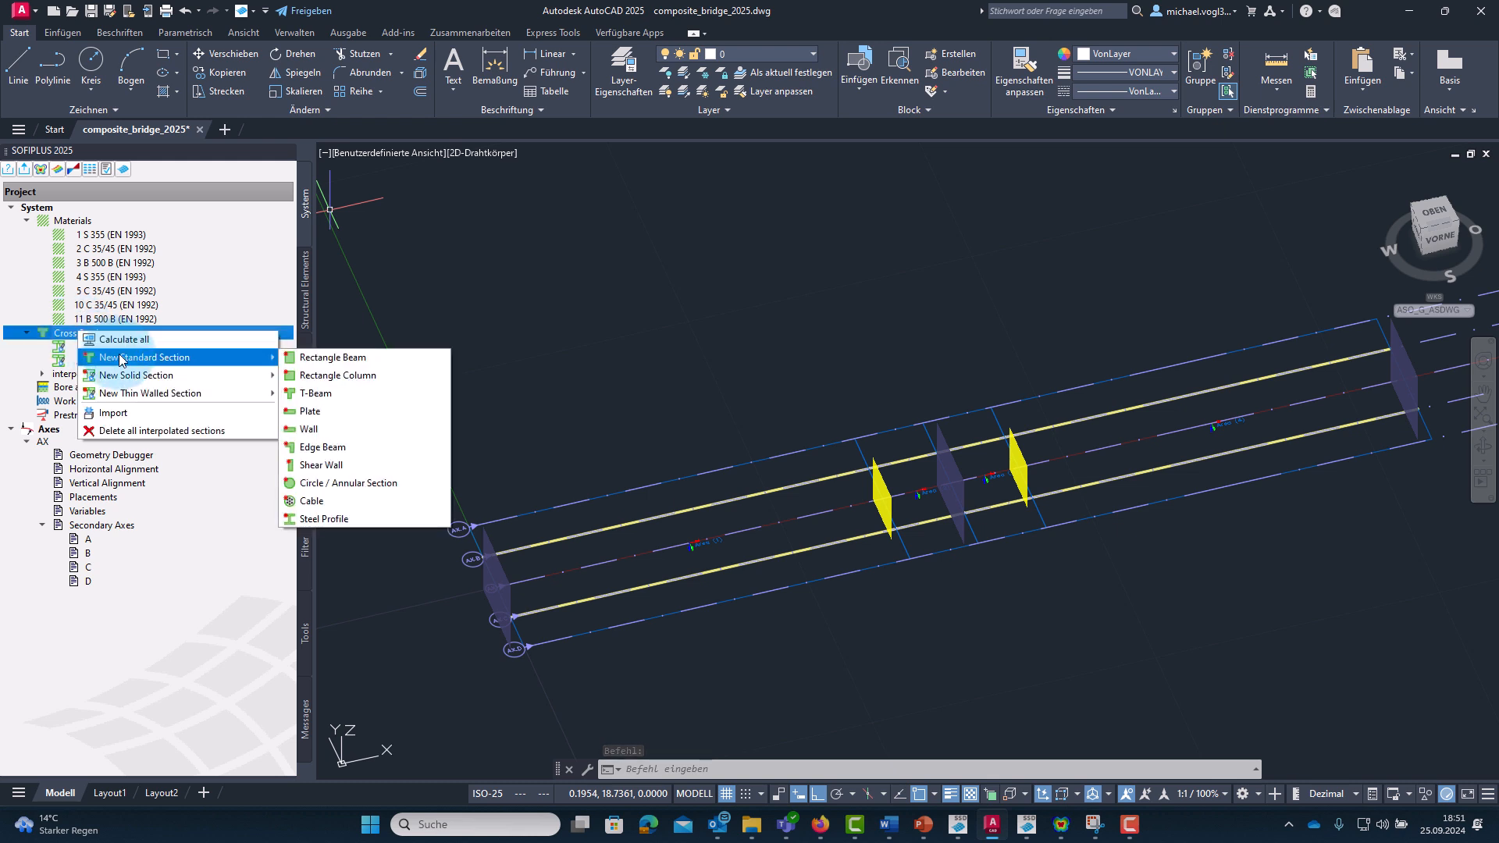
click(287, 361)
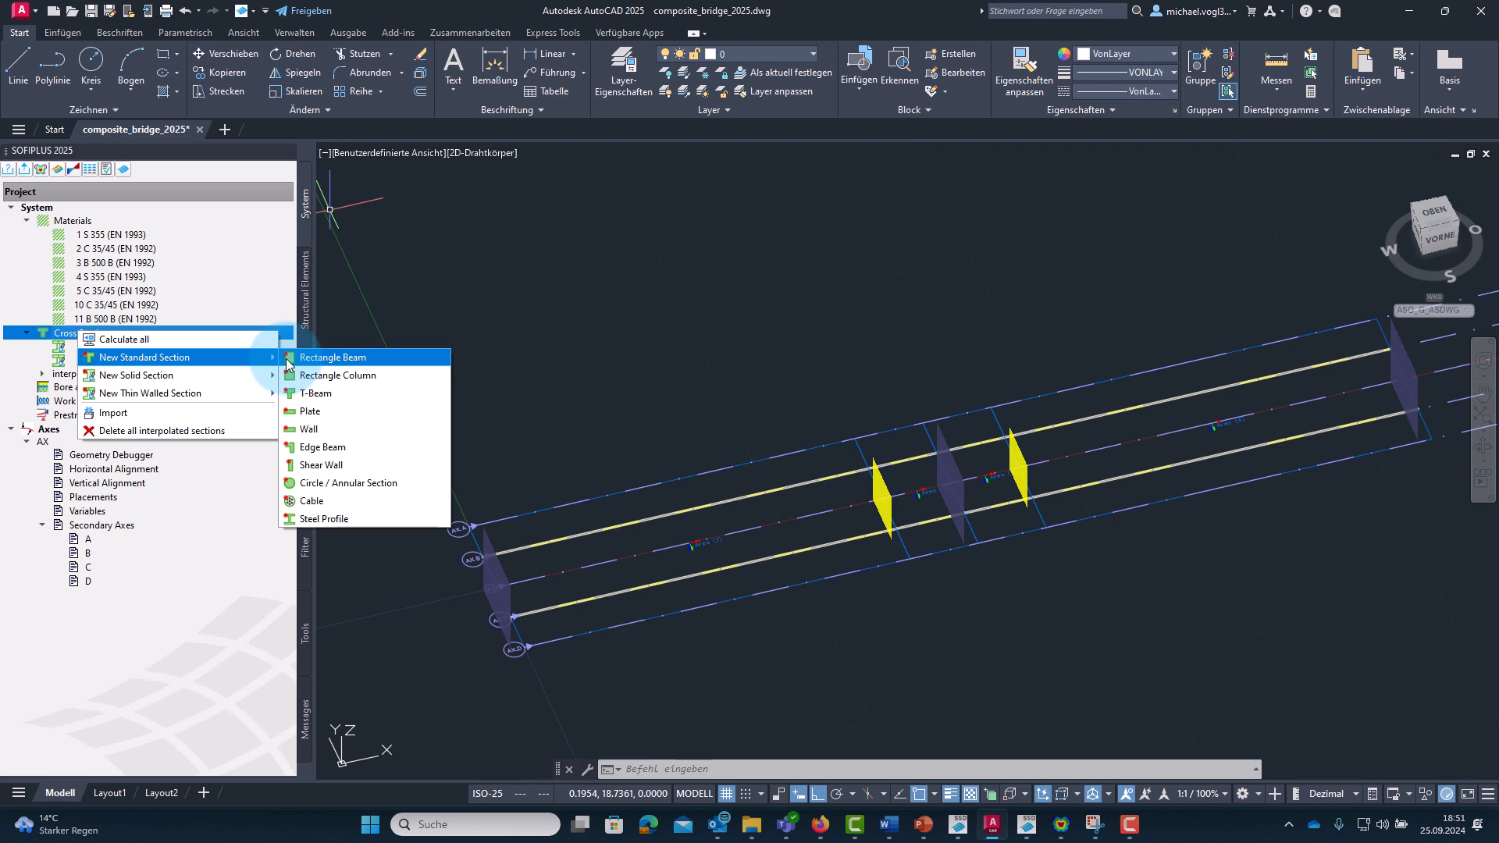
click(364, 518)
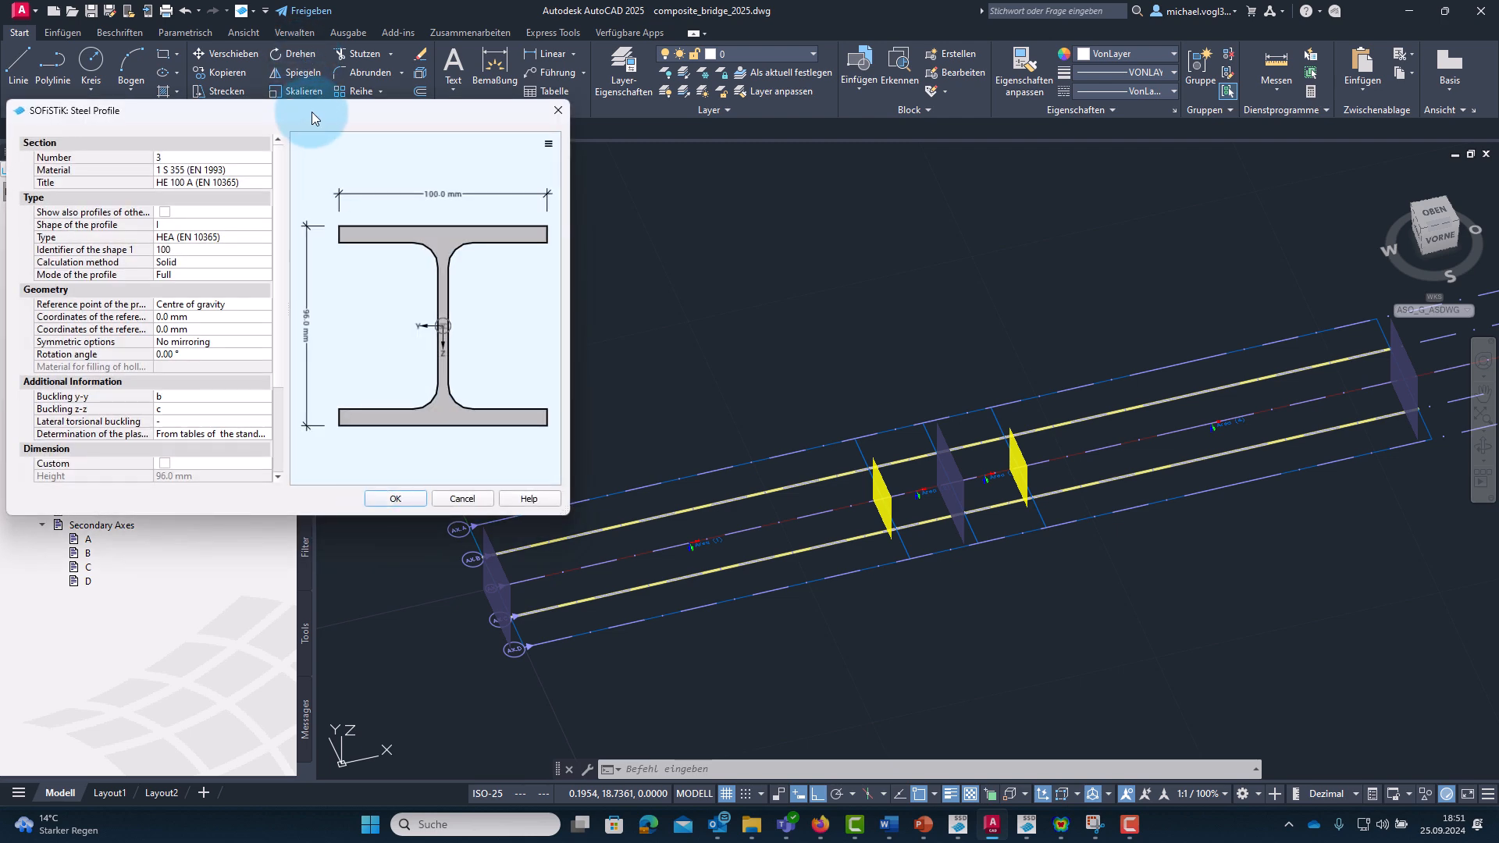
drag(312, 111, 831, 223)
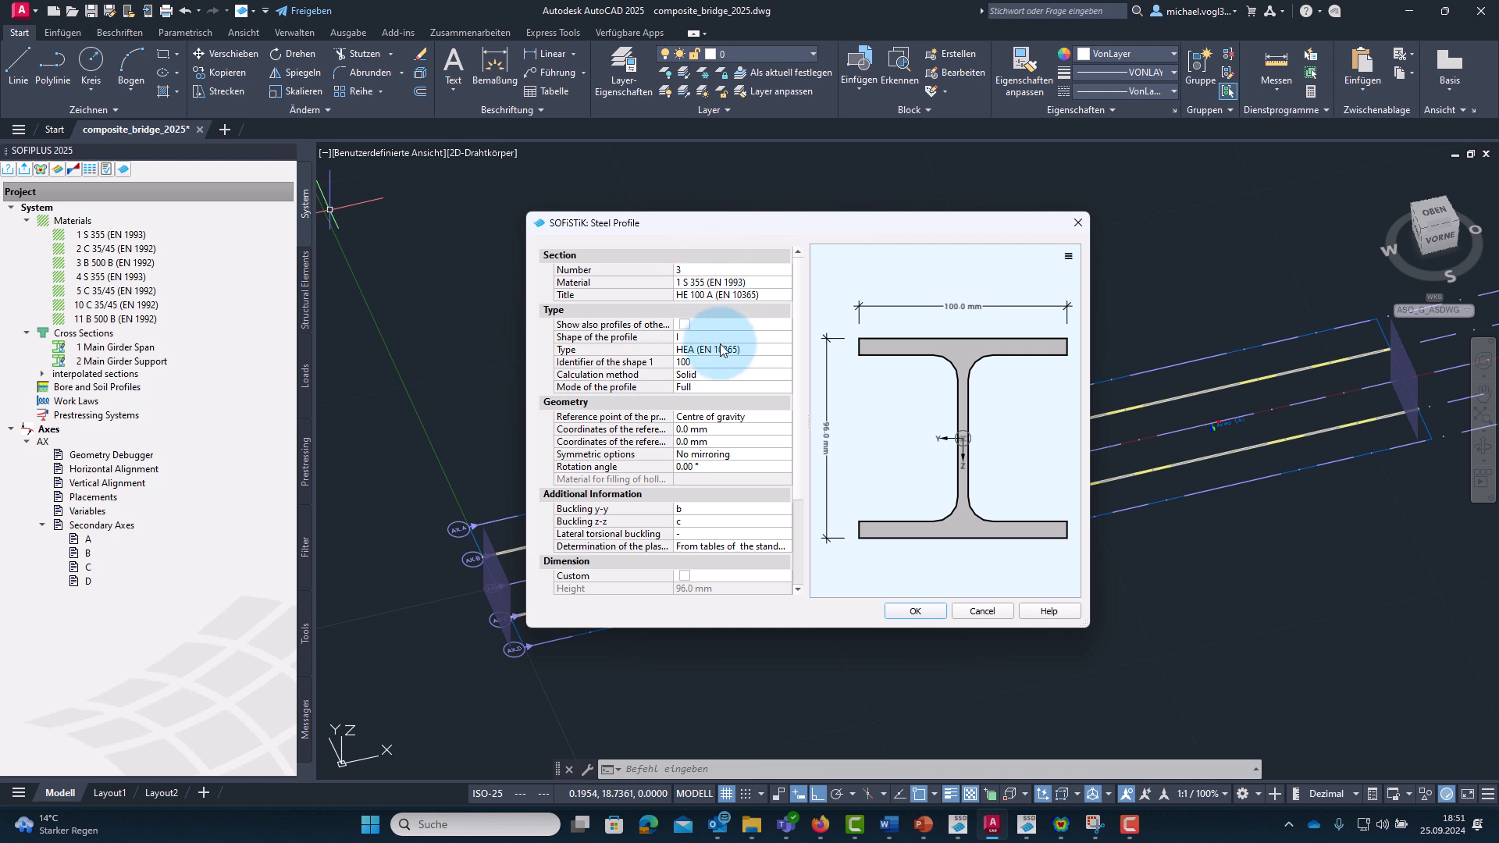
click(718, 375)
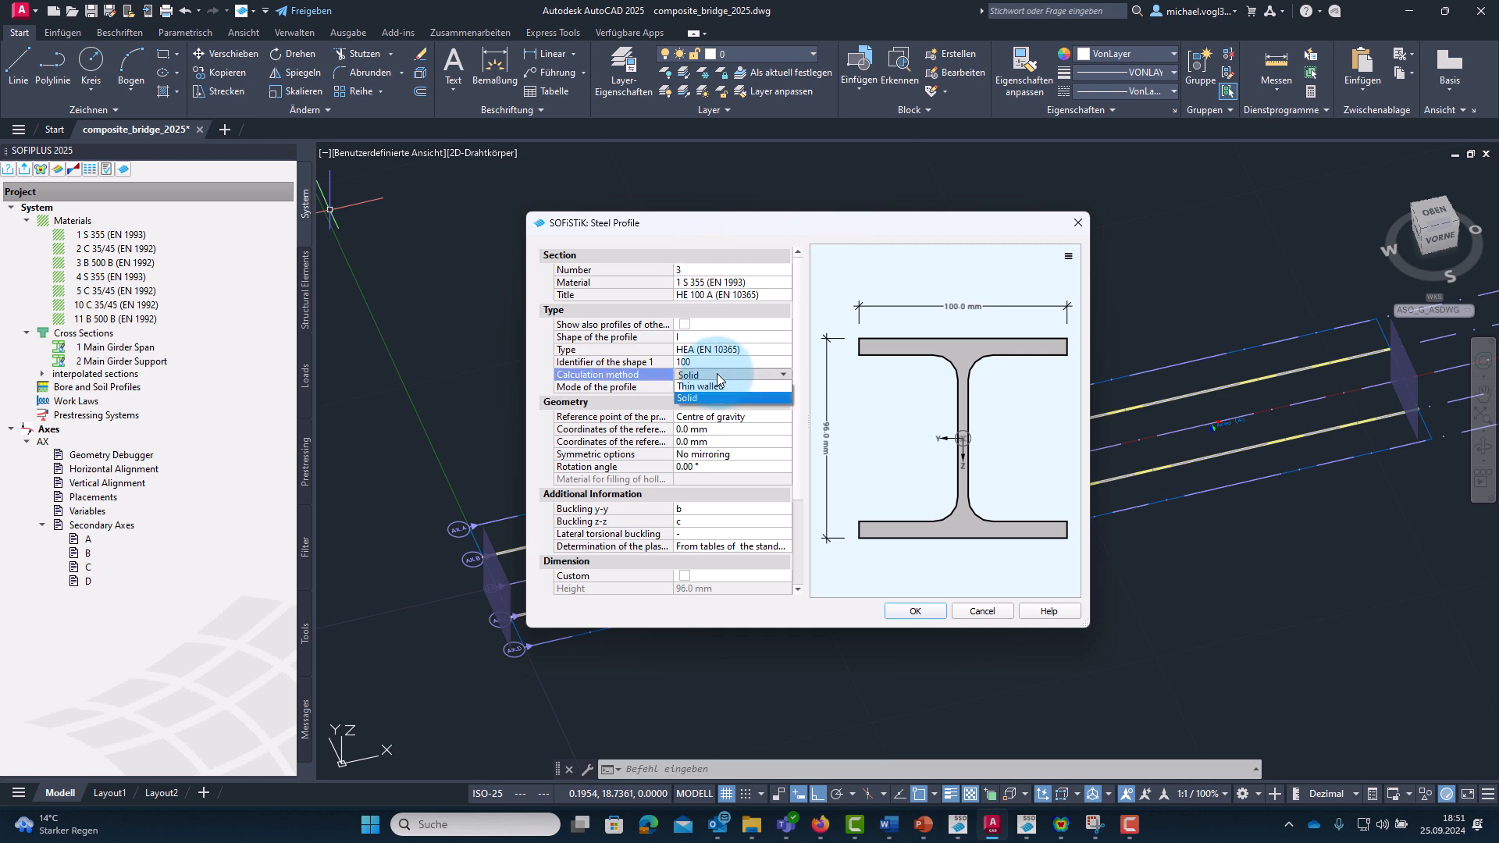
click(711, 387)
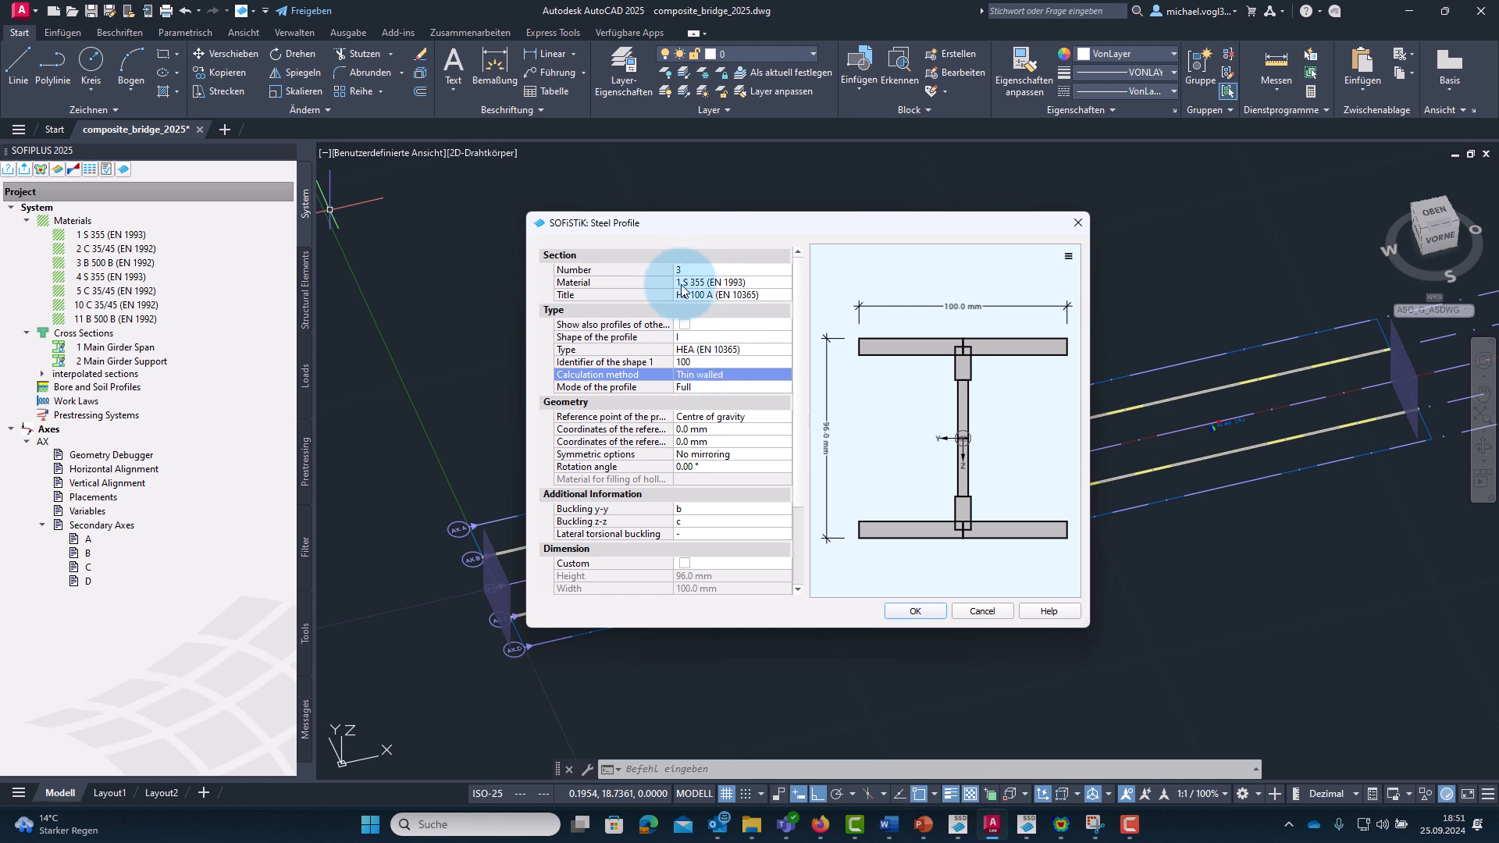
Set the steel profile's type to IPE (EN 10365) and its shape identifier to 600.
click(728, 295)
double_click(727, 295)
click(783, 297)
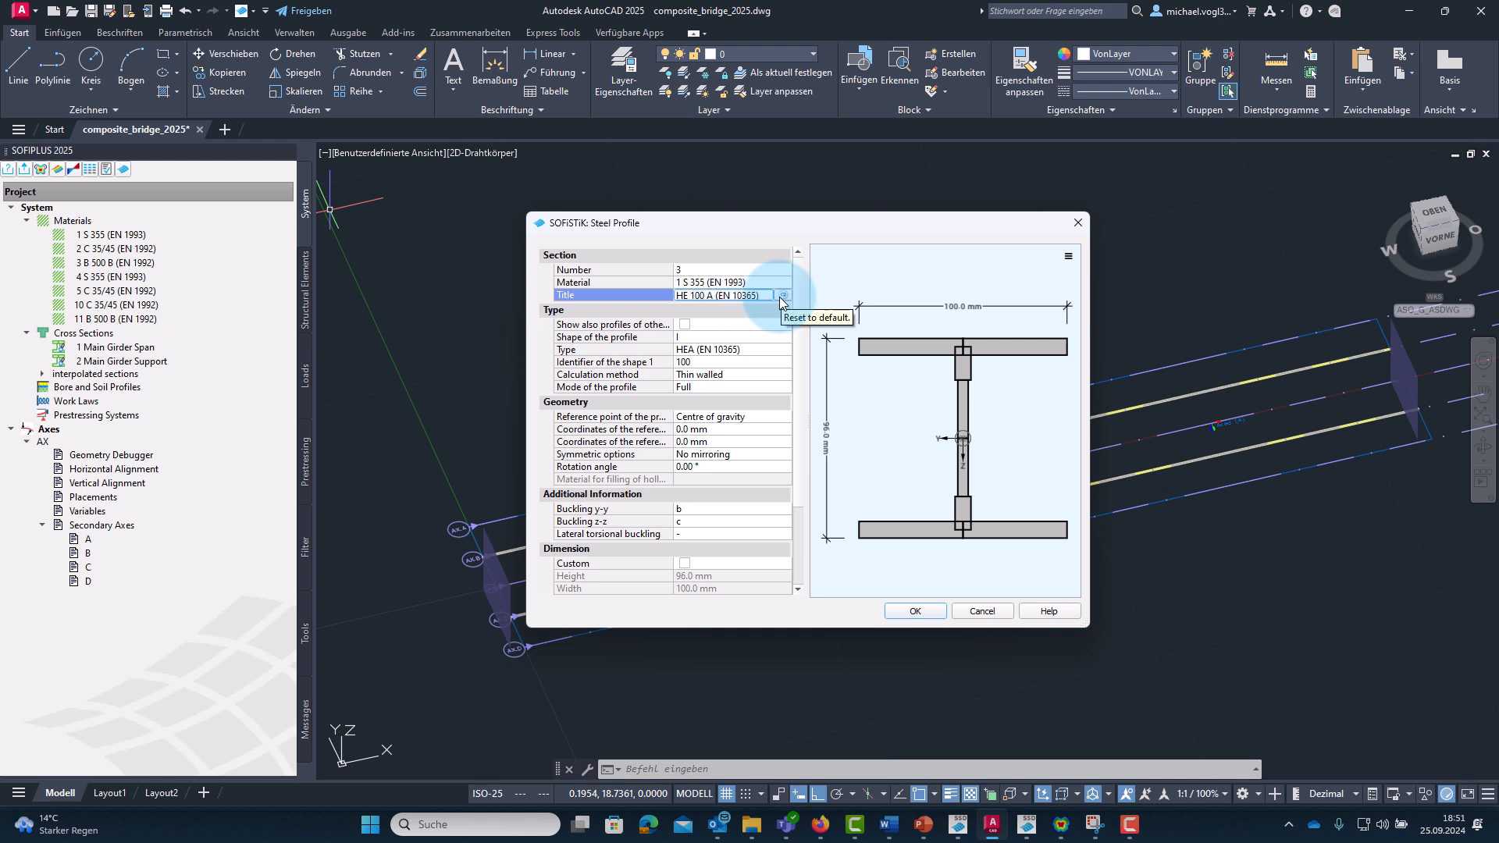
click(782, 351)
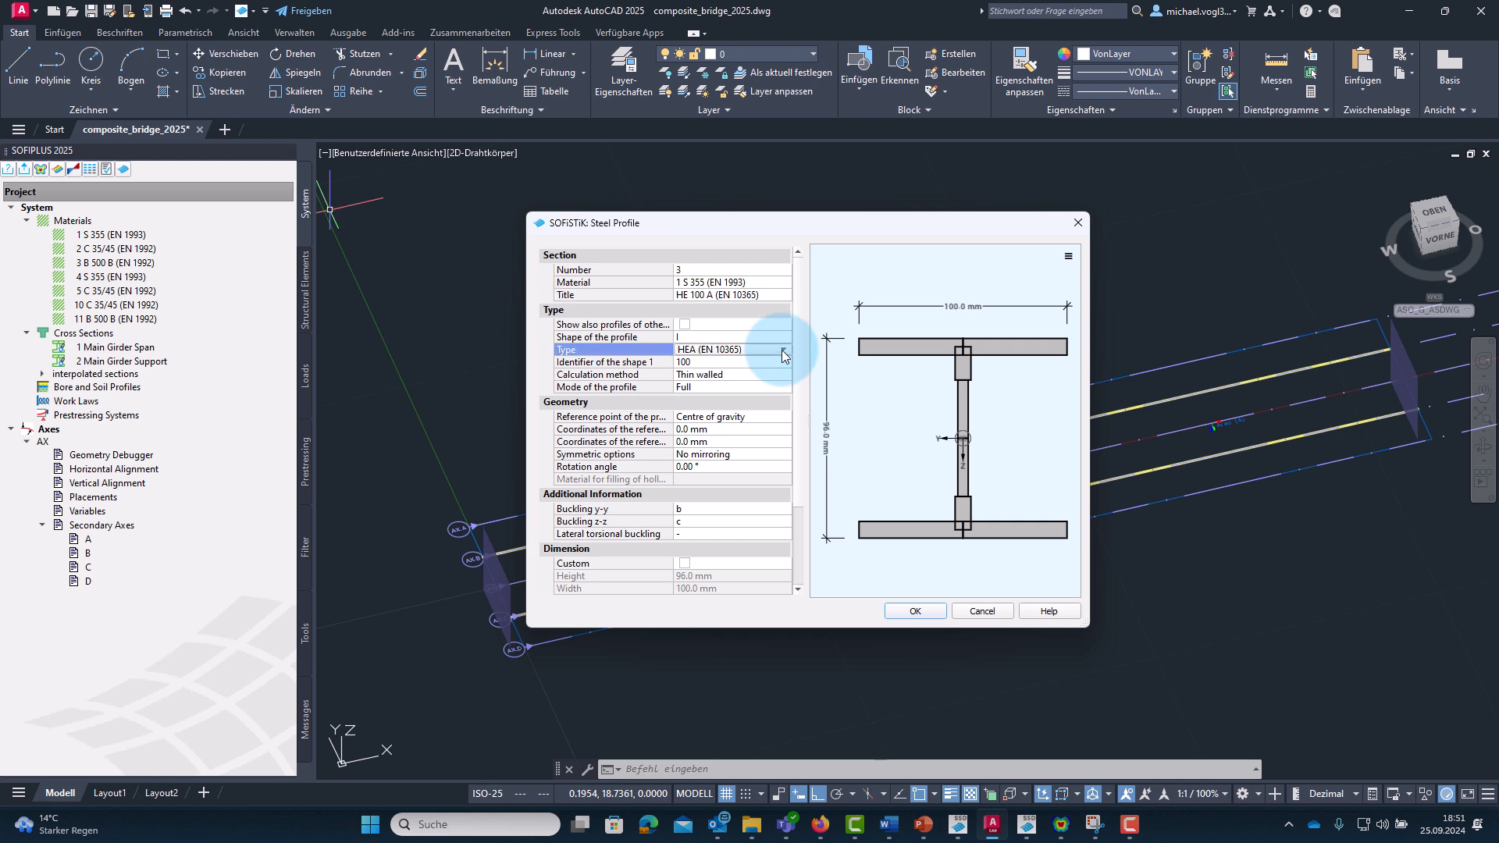
click(783, 352)
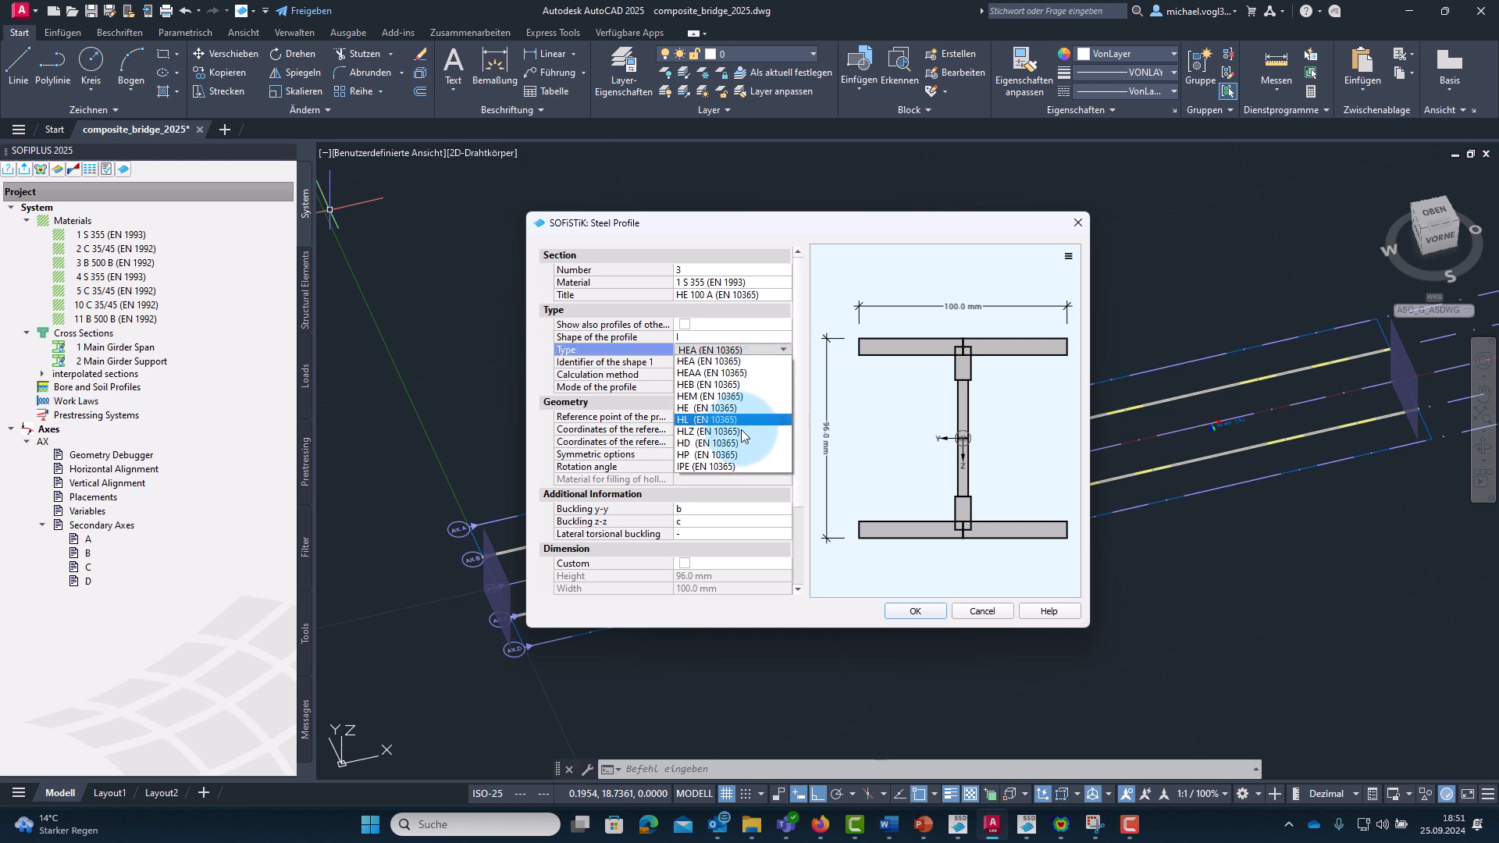
click(745, 465)
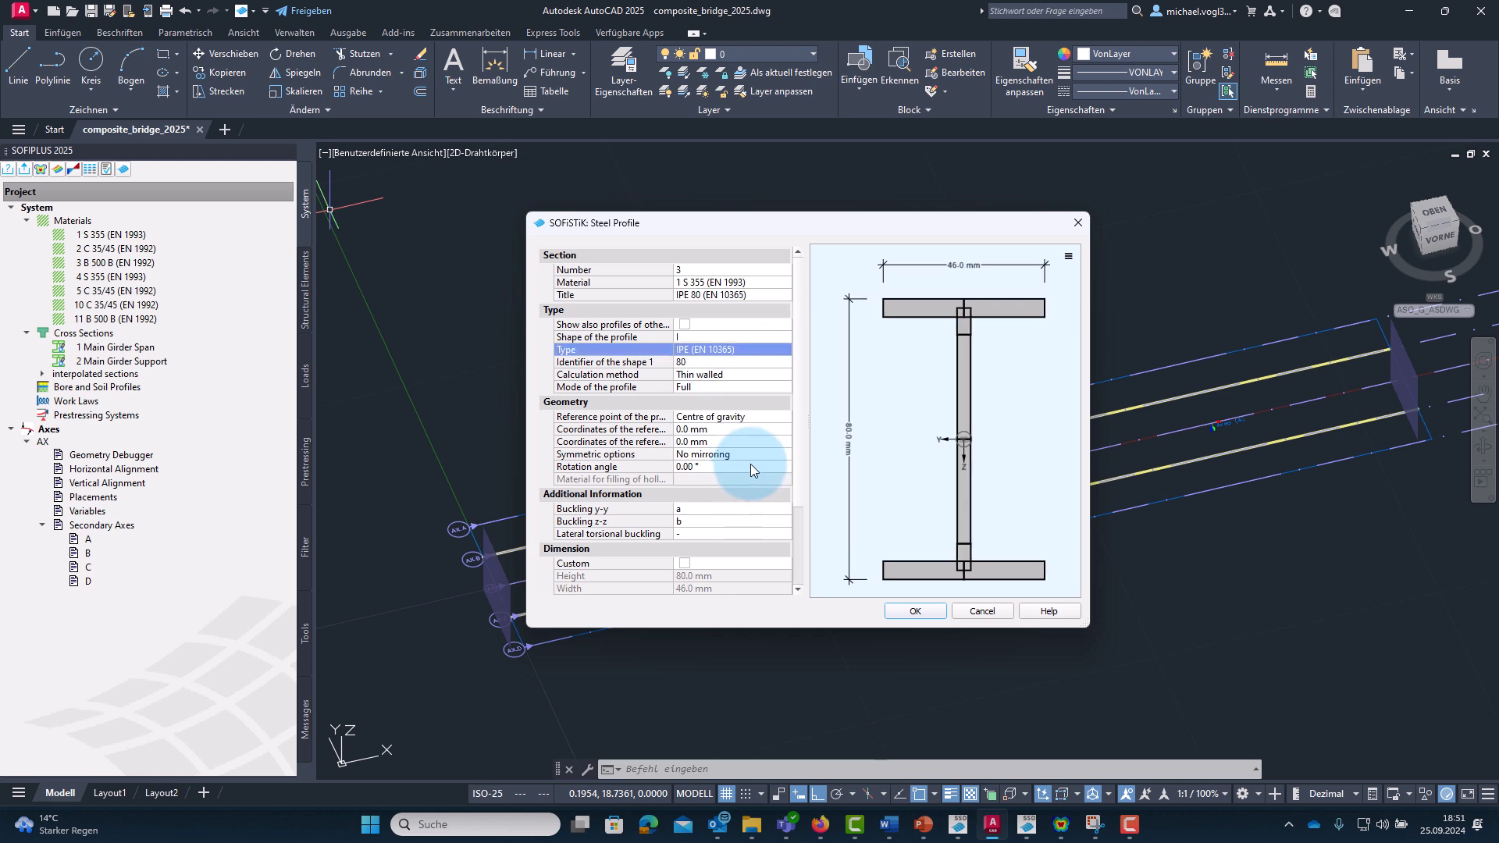
click(709, 363)
click(709, 364)
click(702, 573)
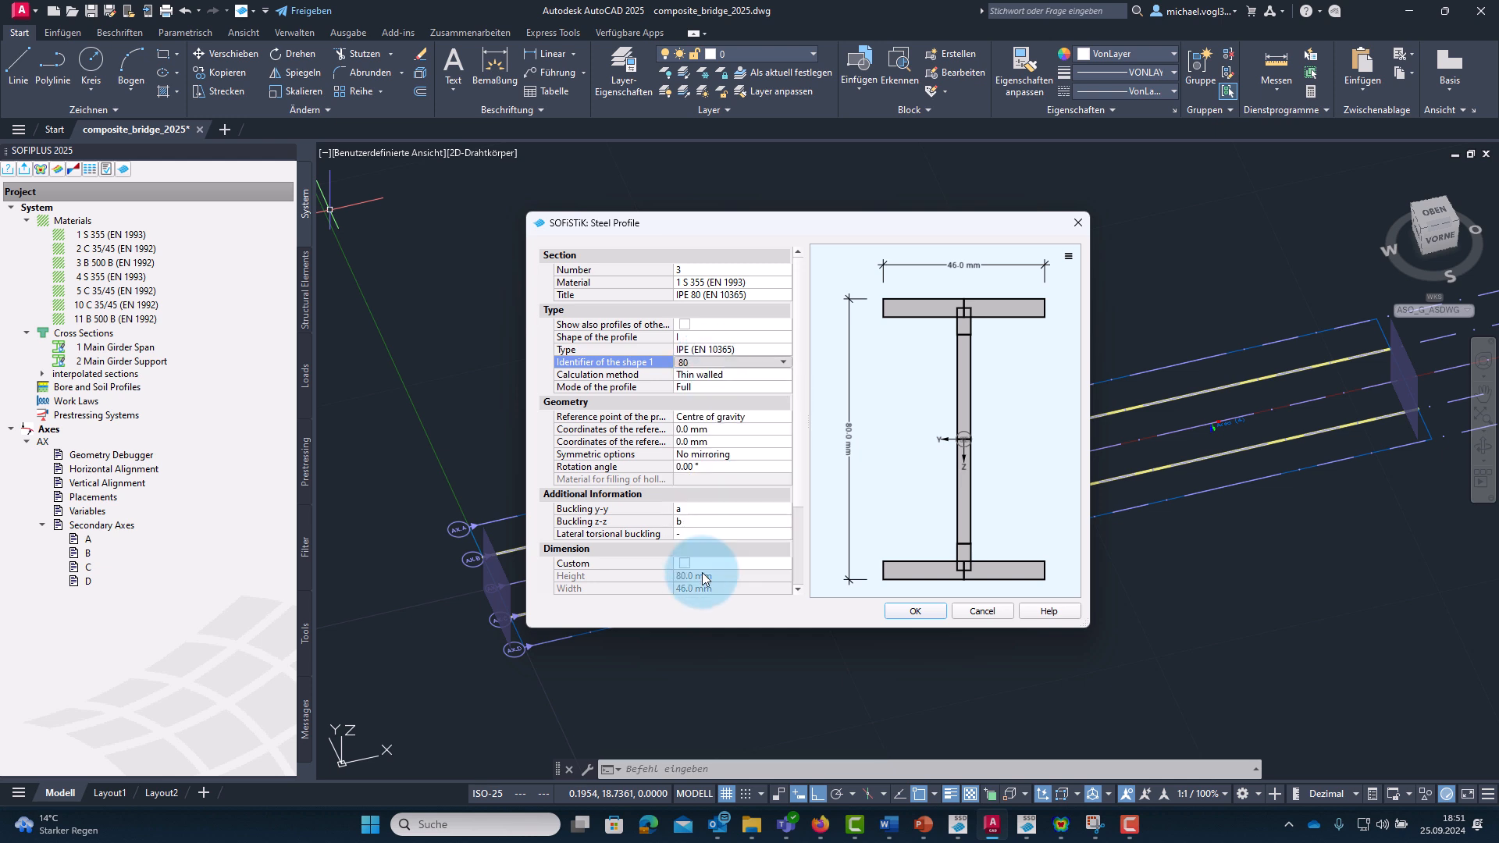
click(751, 368)
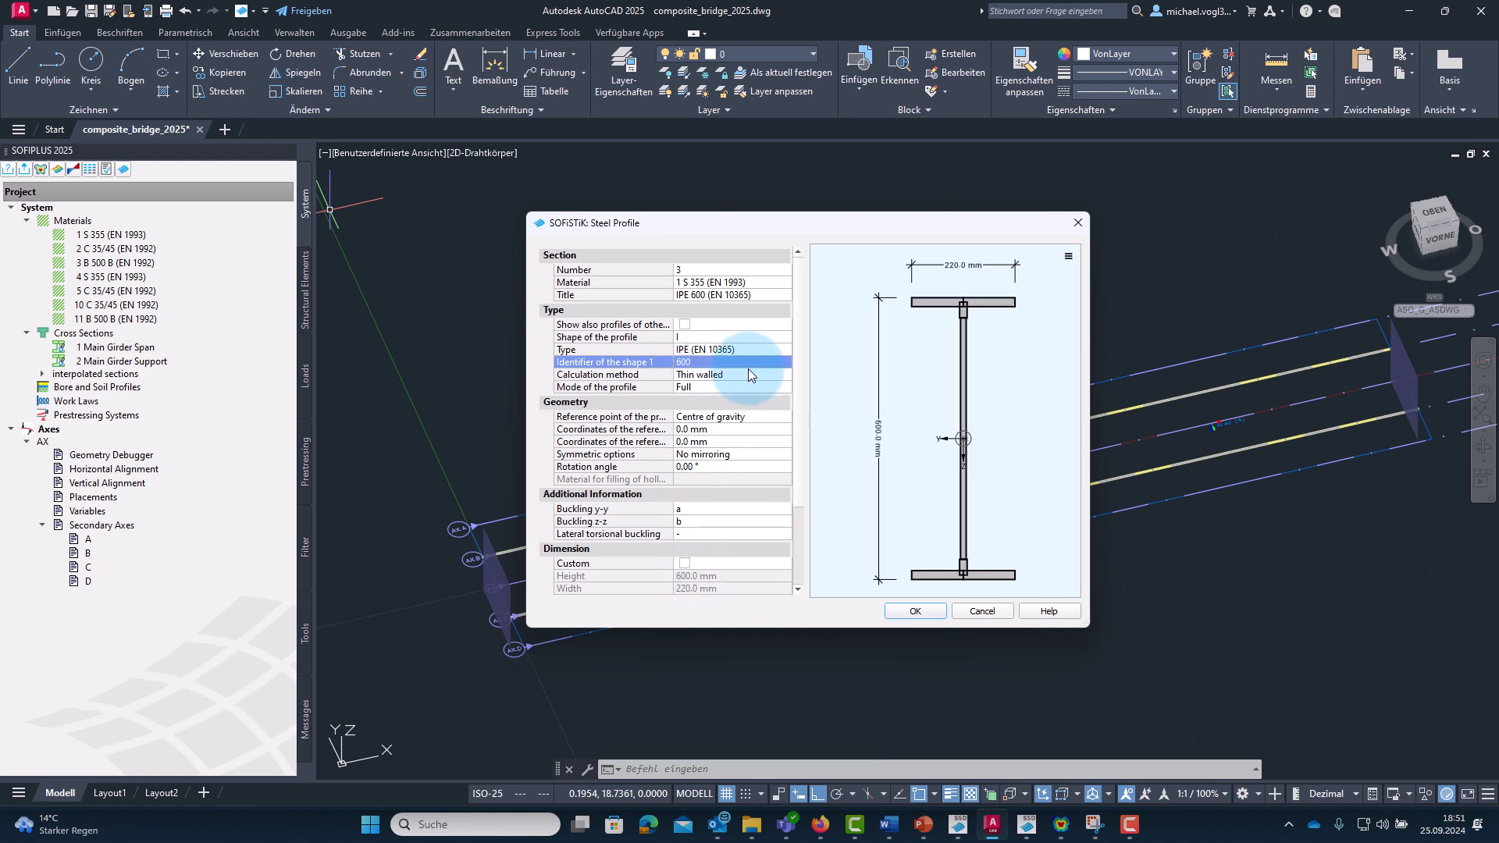
Set the profile's reference point to Top centre and the second reference point coordinate to 500 mm.
click(754, 418)
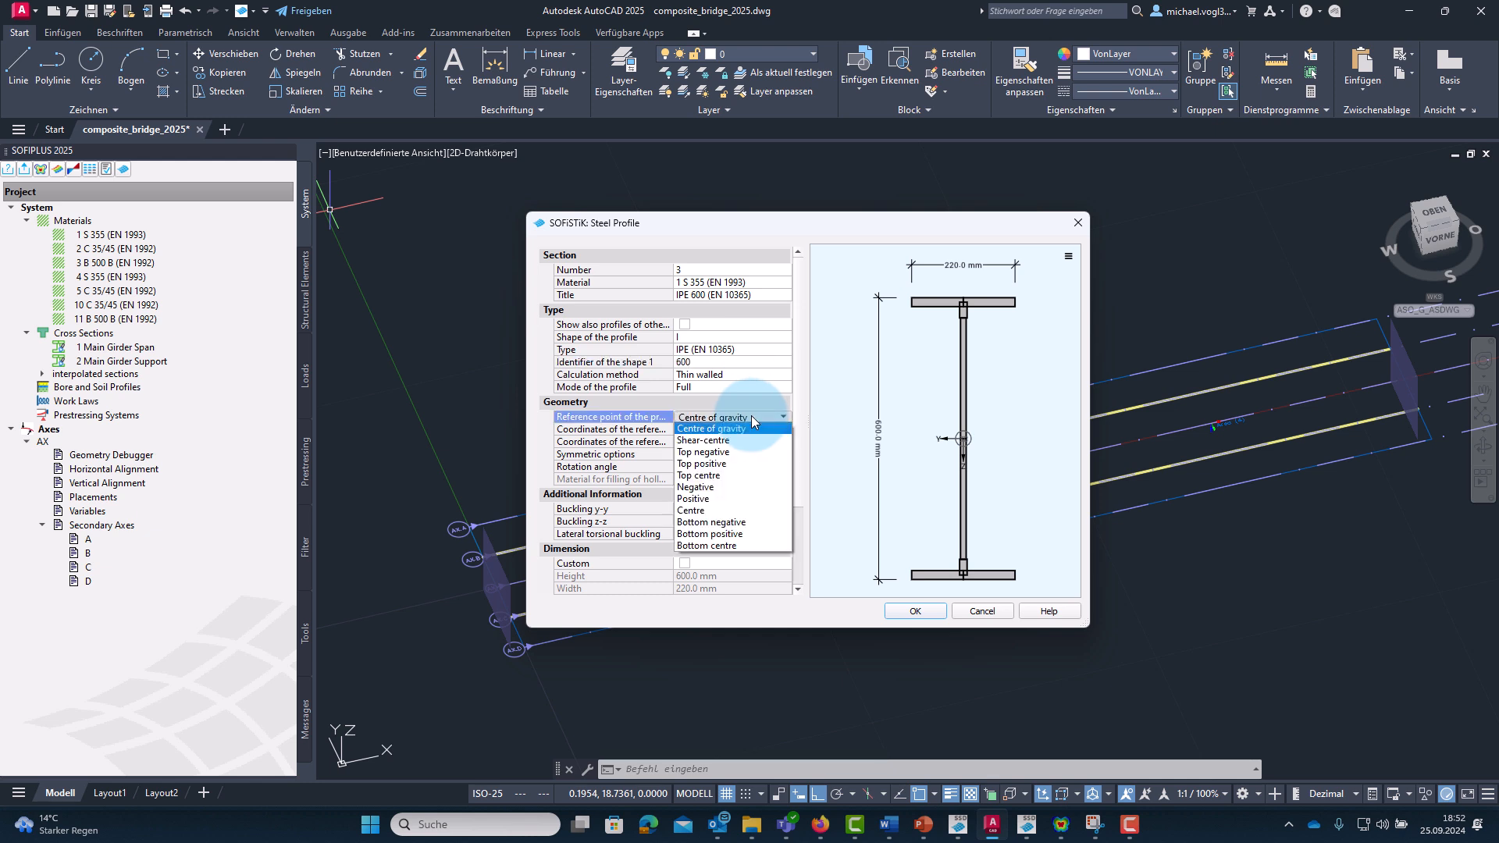
click(729, 475)
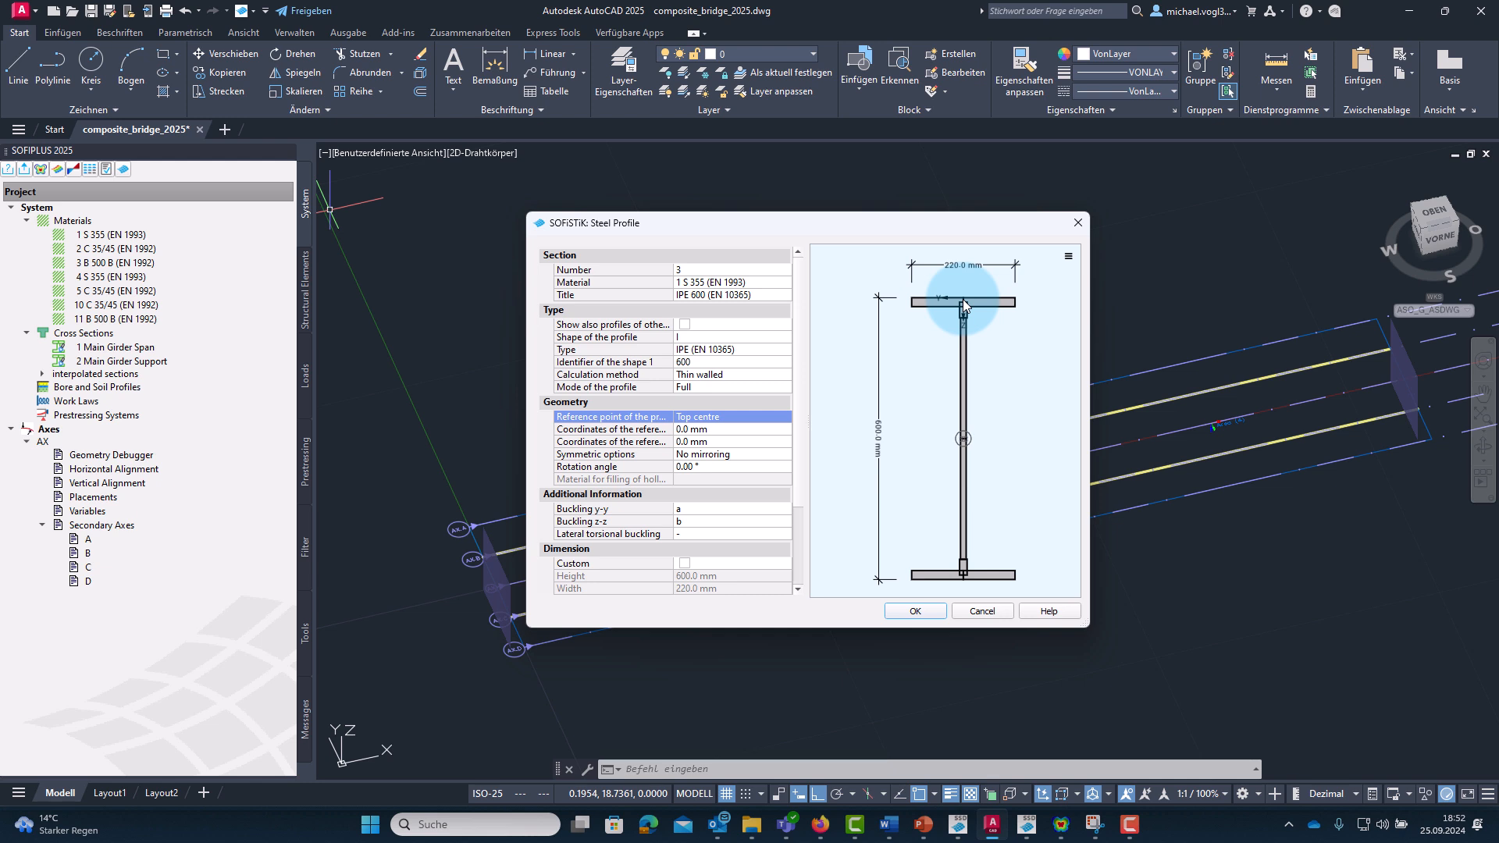
click(703, 442)
triple_click(688, 444)
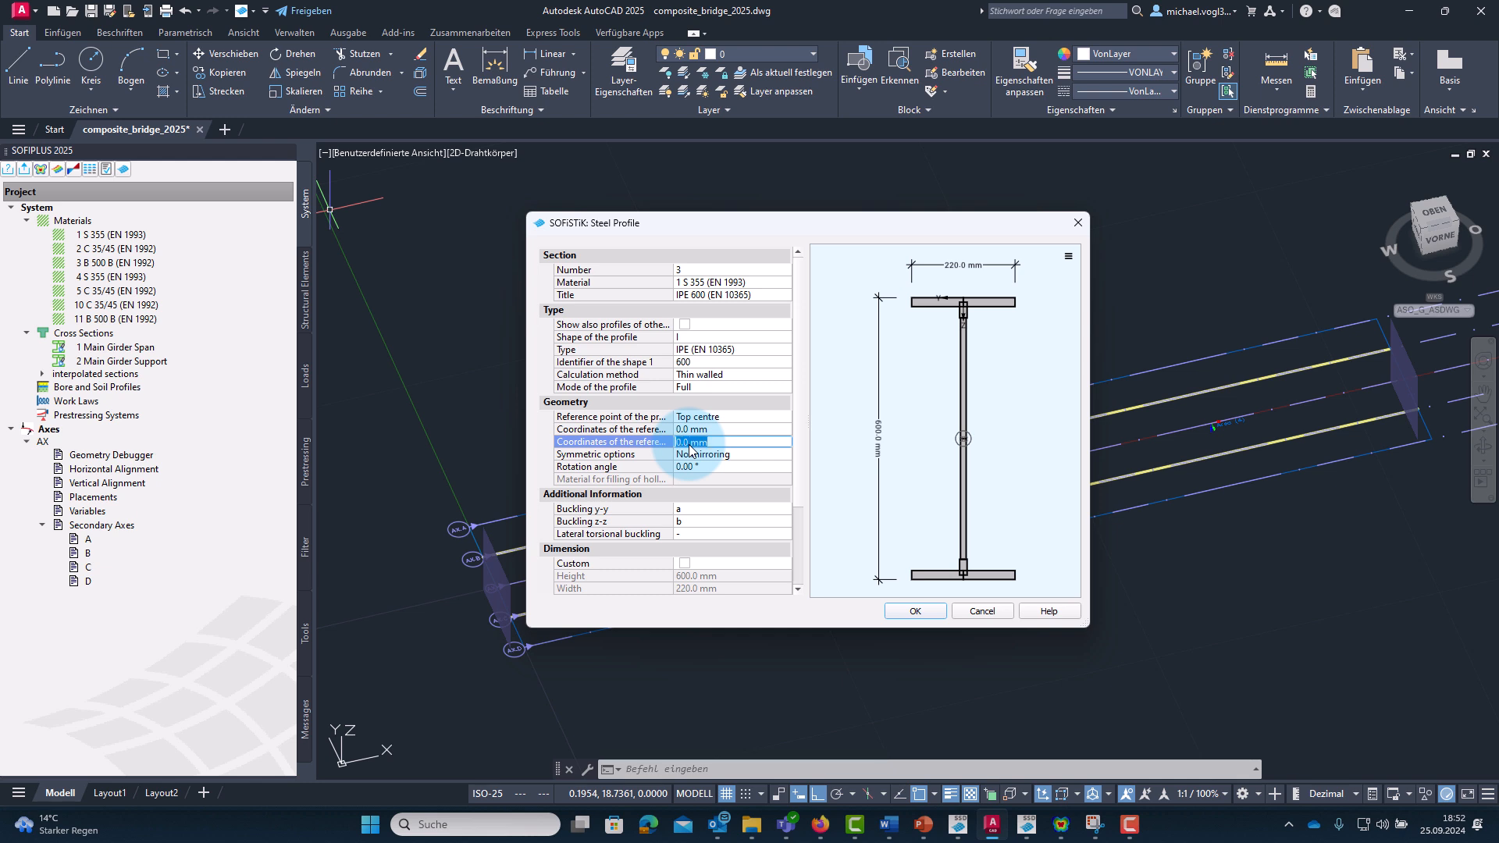
text(500)
click(701, 467)
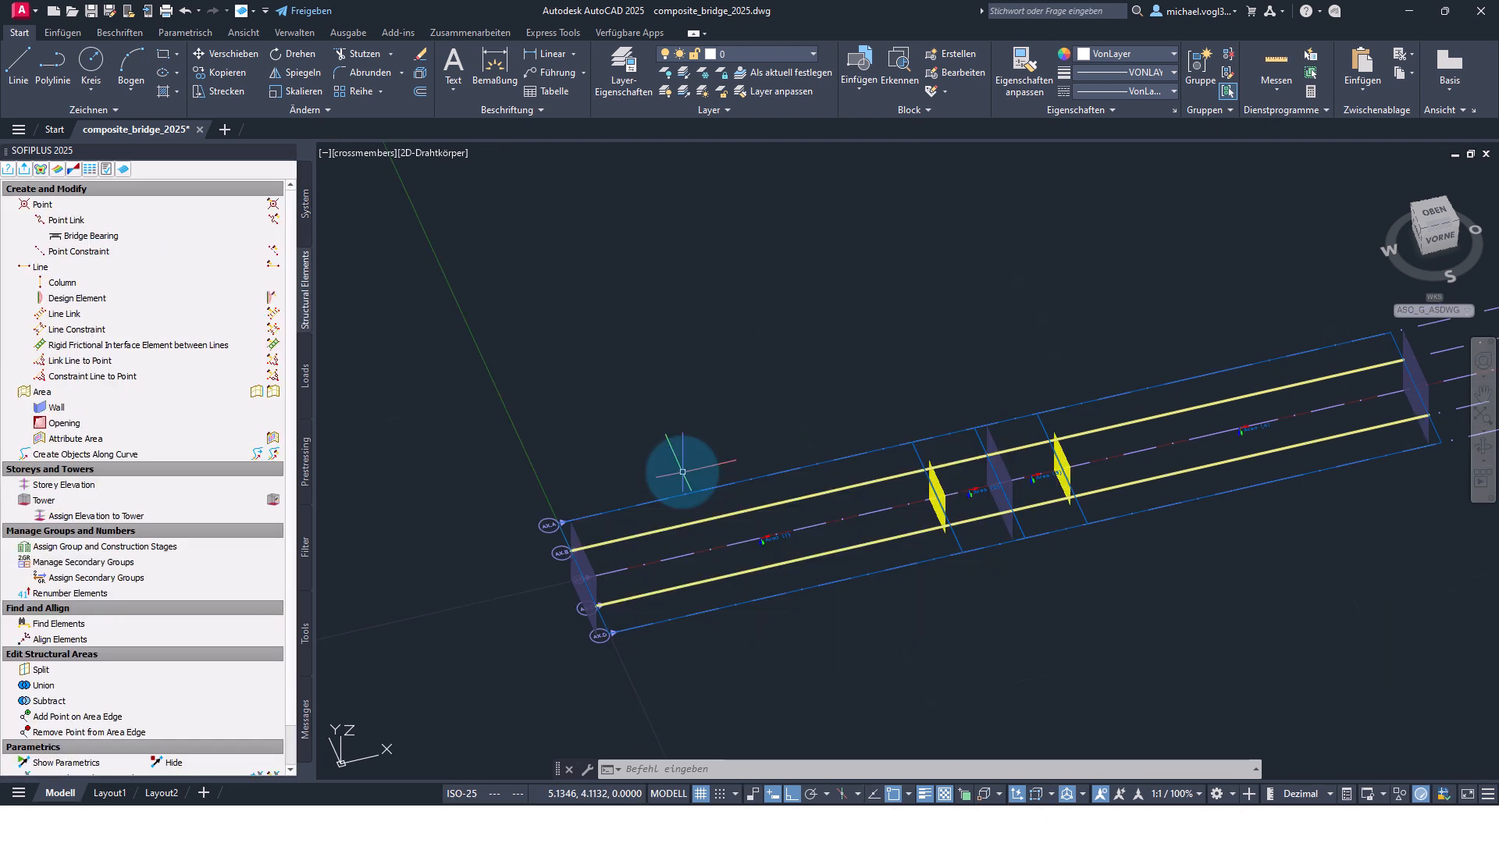
Start a structural line as Beam with Reference Axis with the IPE 600 (EN 10365) cross section.
click(70, 269)
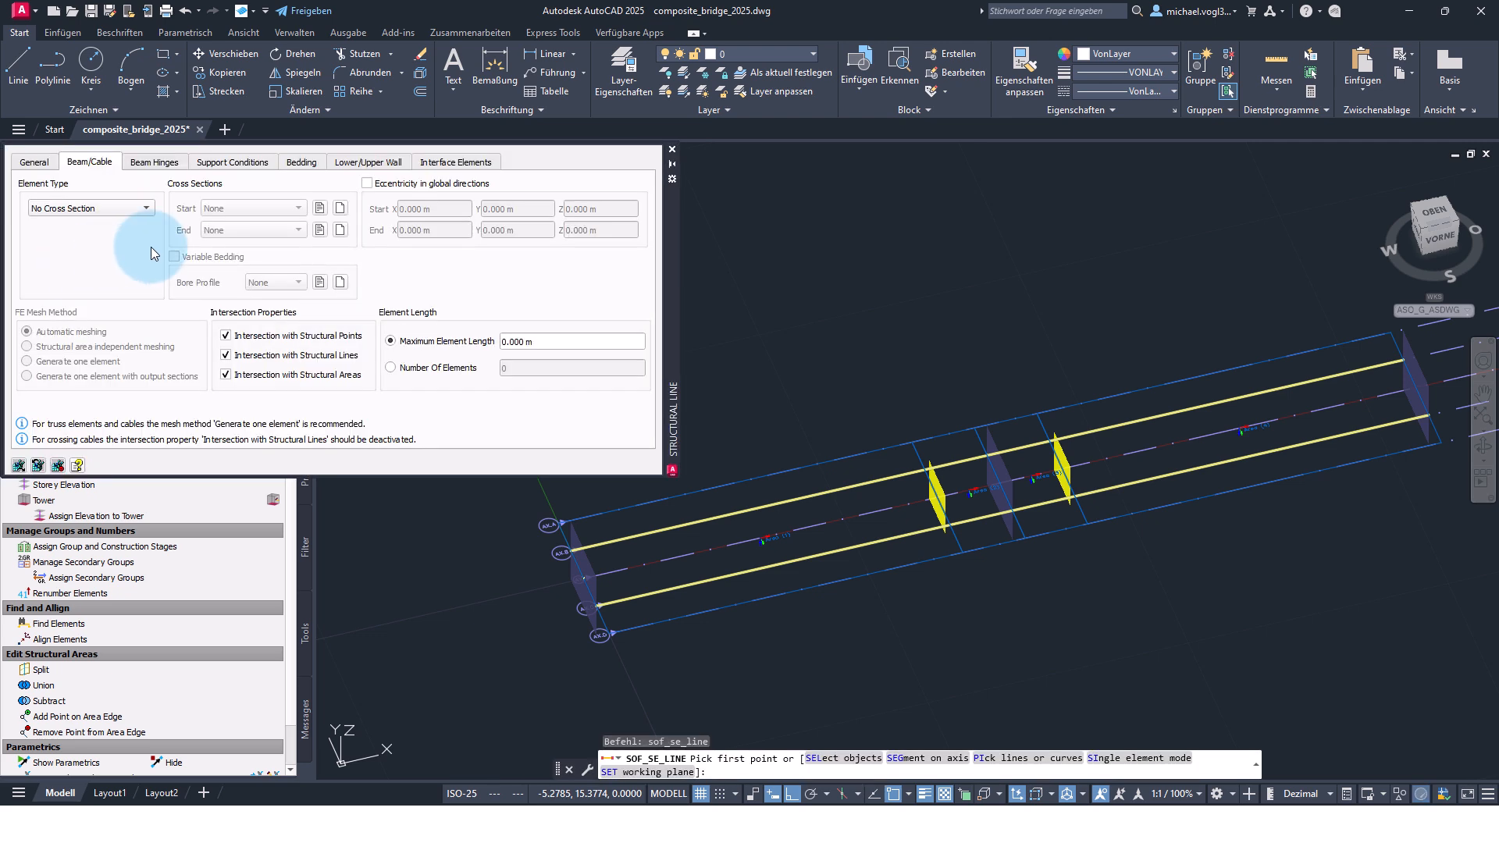
click(36, 164)
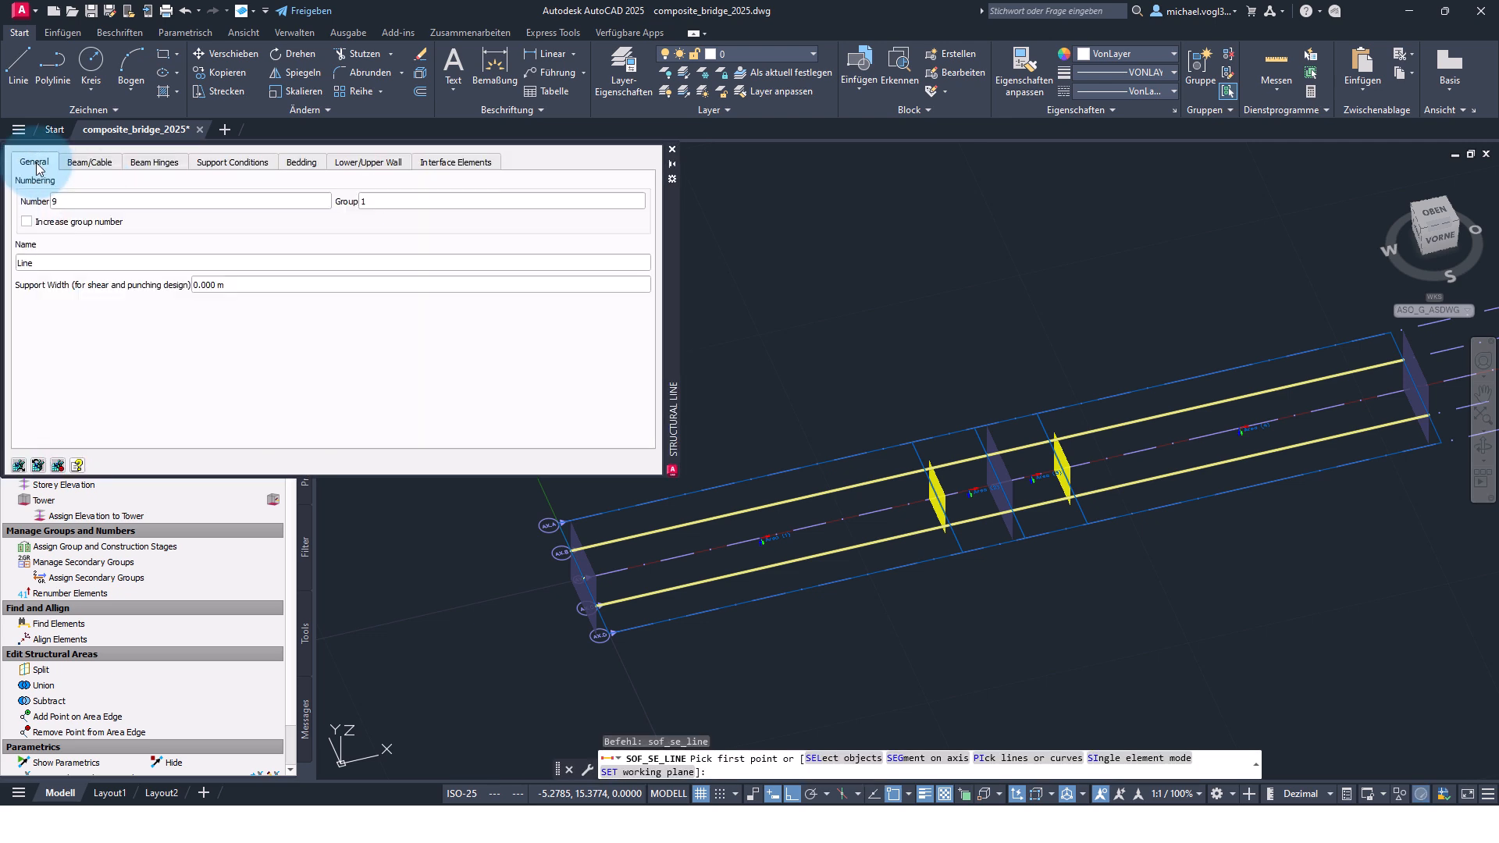
click(370, 201)
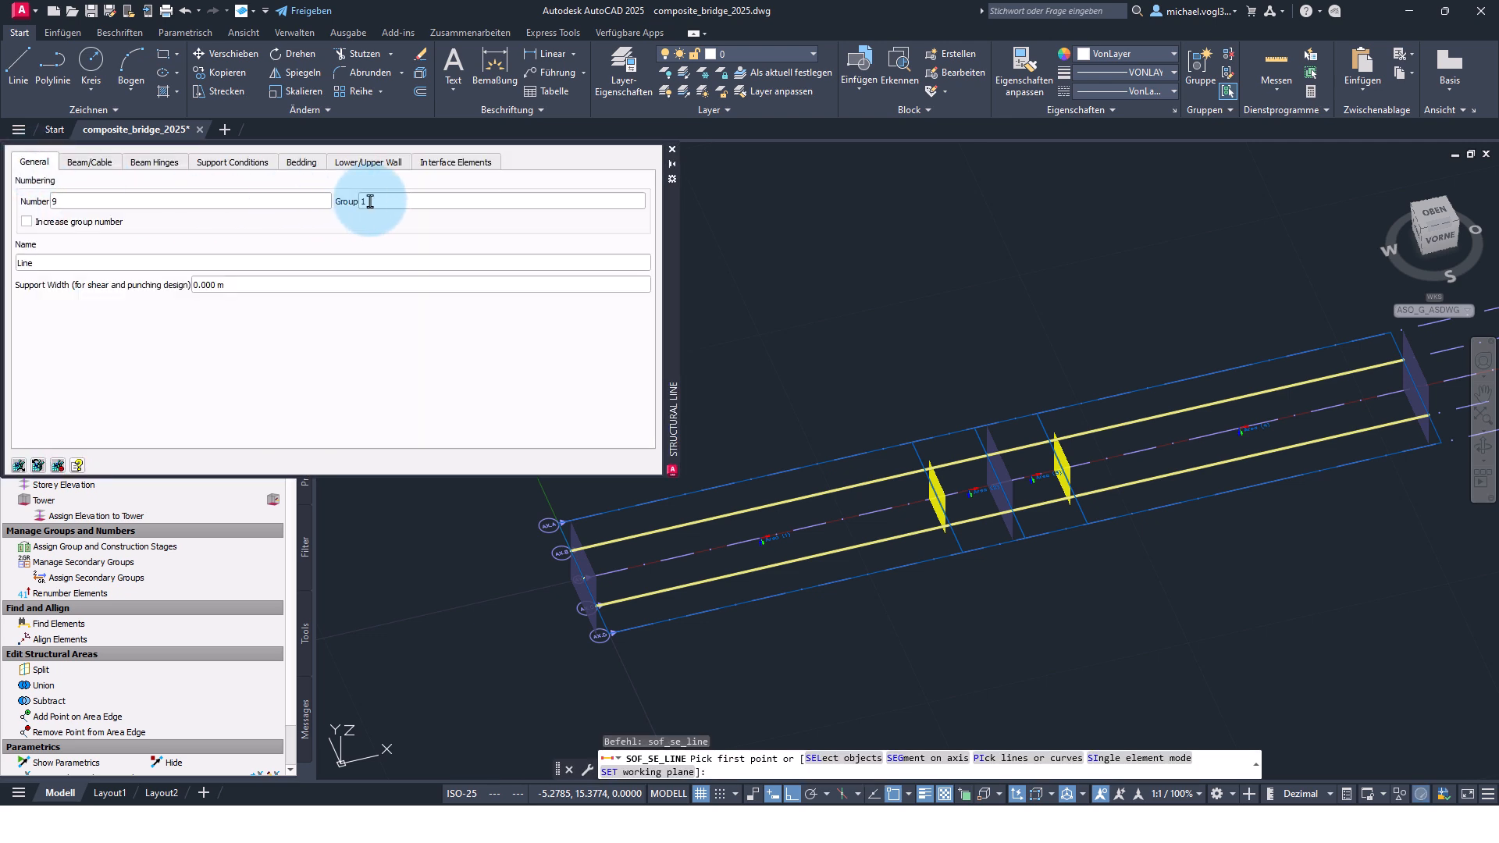
click(92, 162)
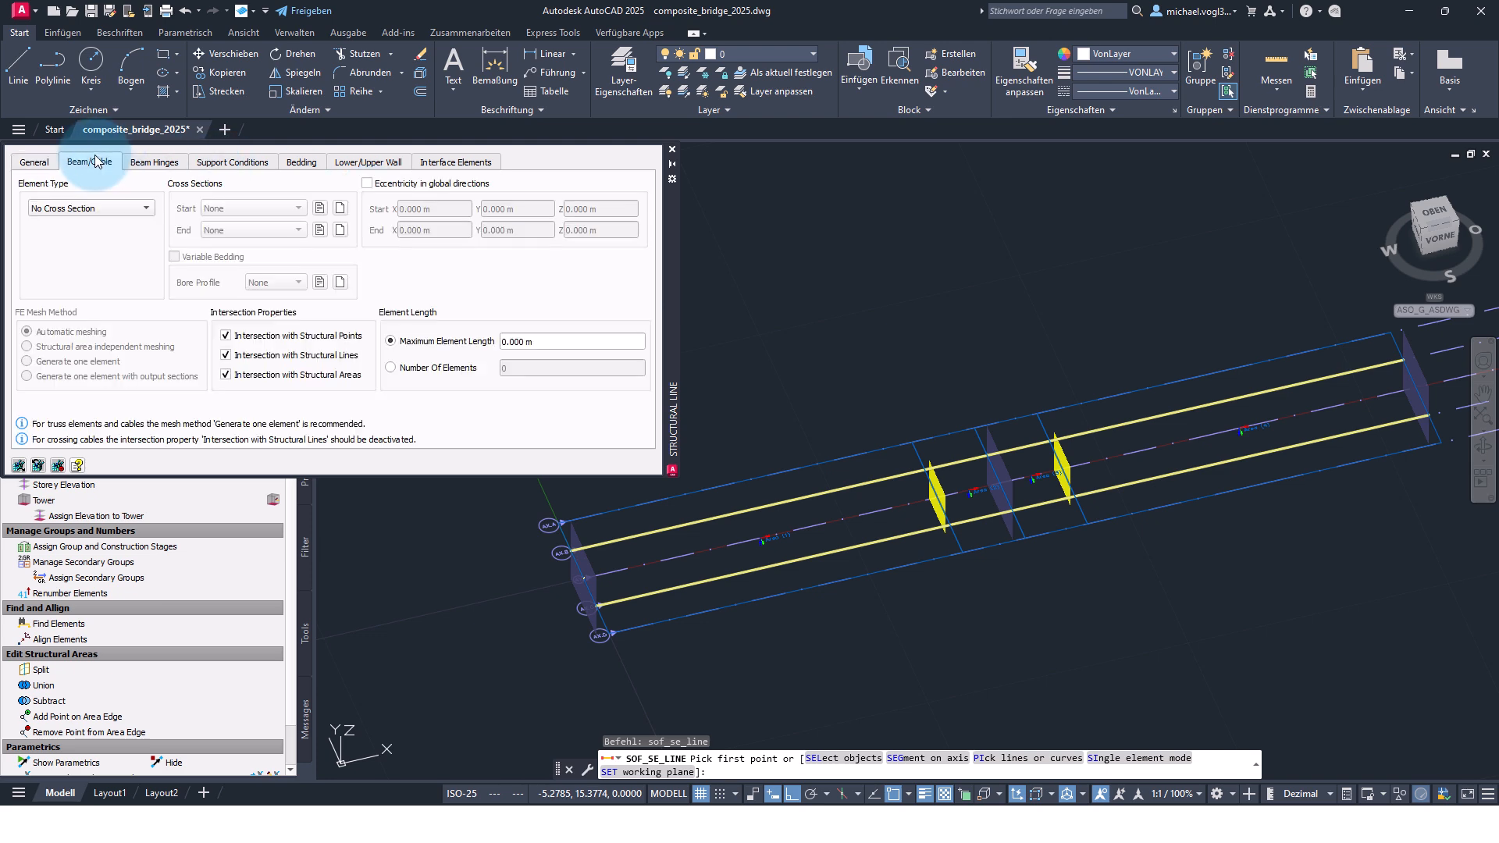
click(70, 208)
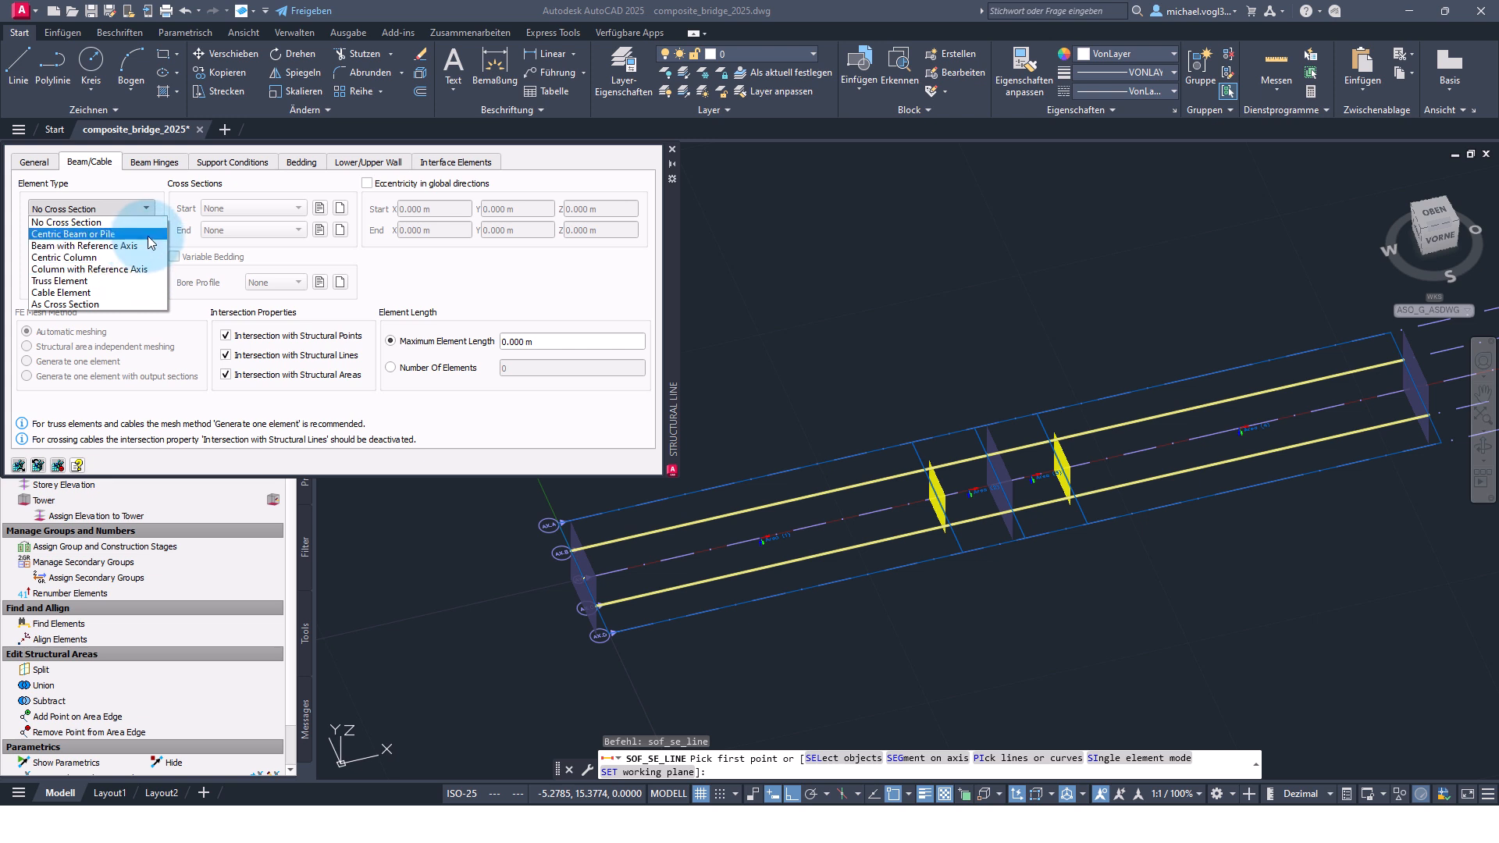
click(84, 245)
click(217, 210)
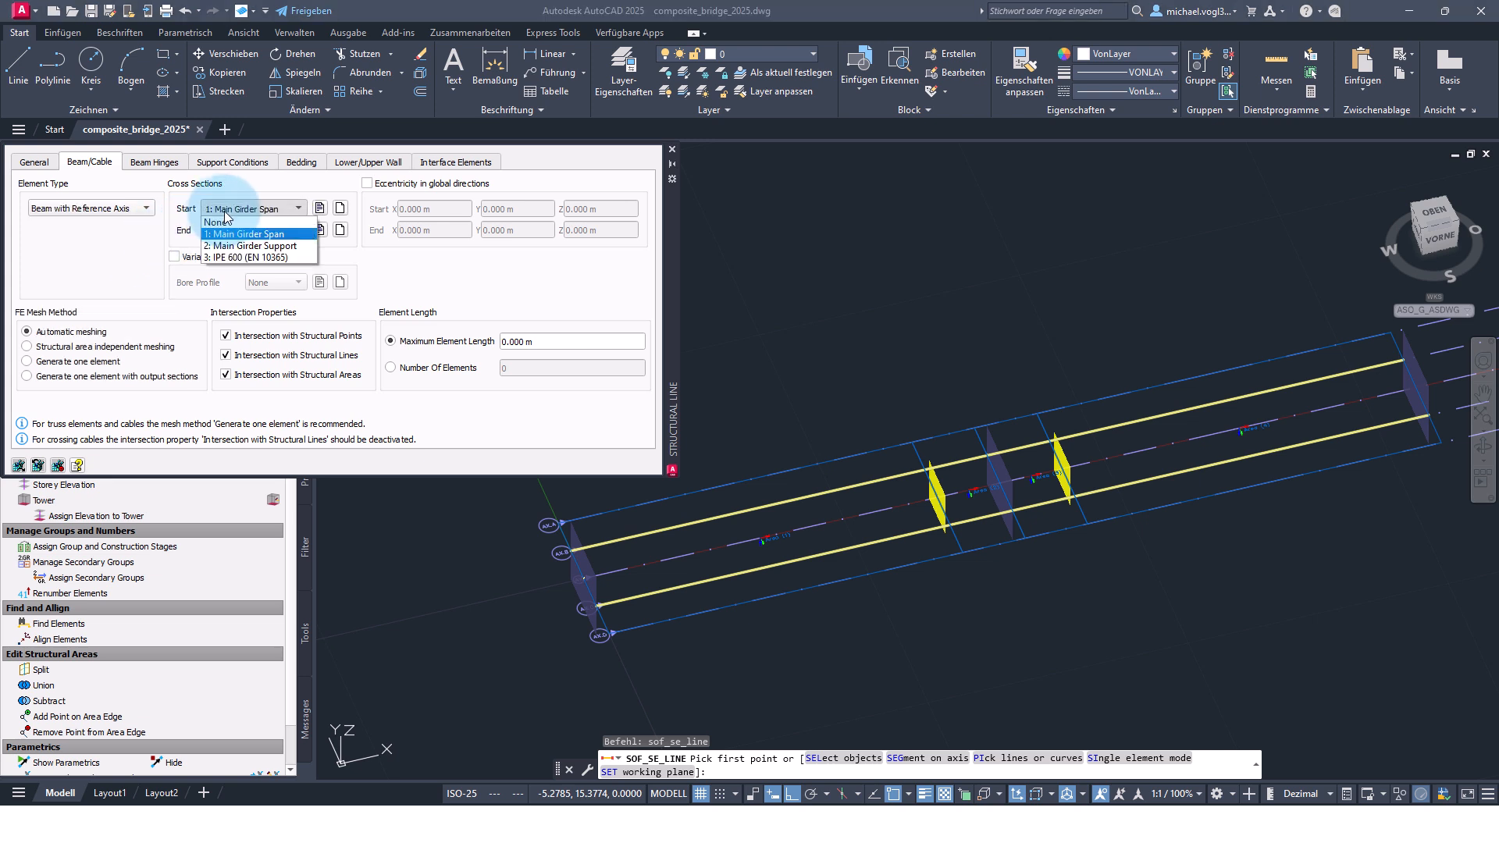
click(217, 259)
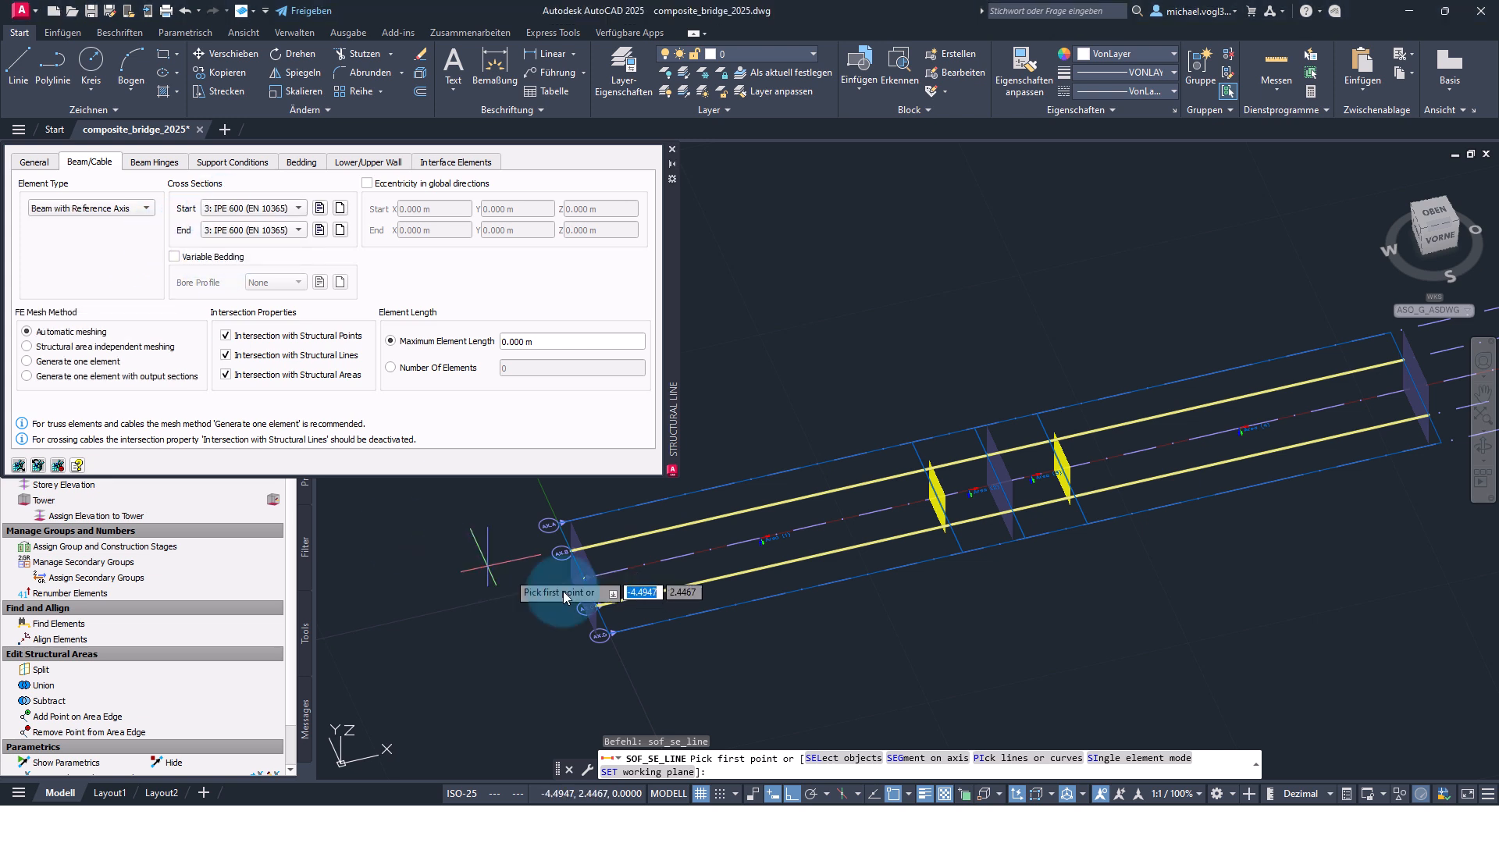
Draw the crossbeam at the bridge start from the axis C girder to the axis B girder, 3 m long.
scroll(589, 601, up, 4)
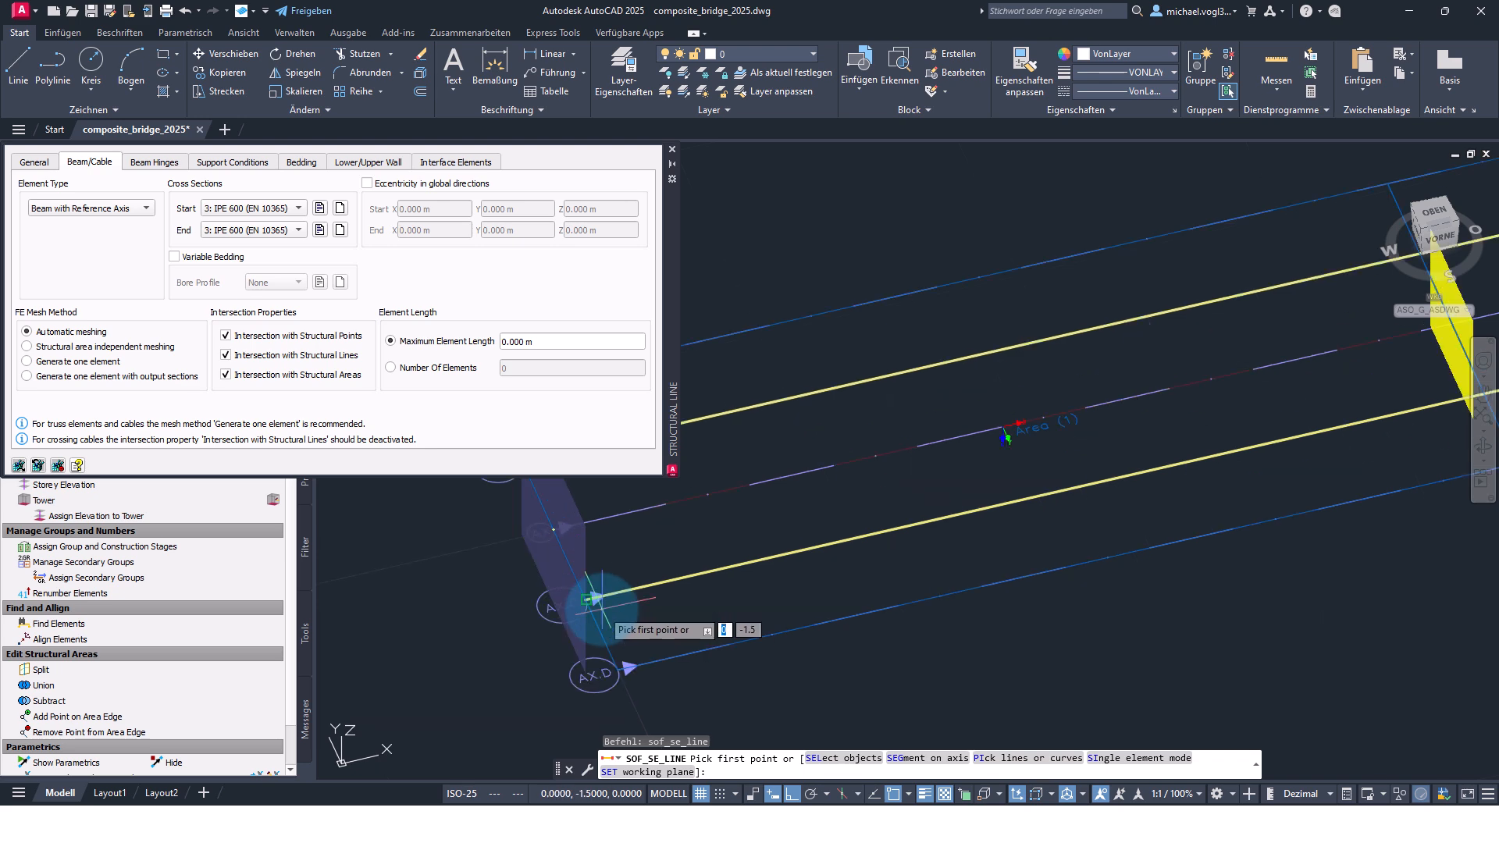
middle_drag(613, 602, 721, 672)
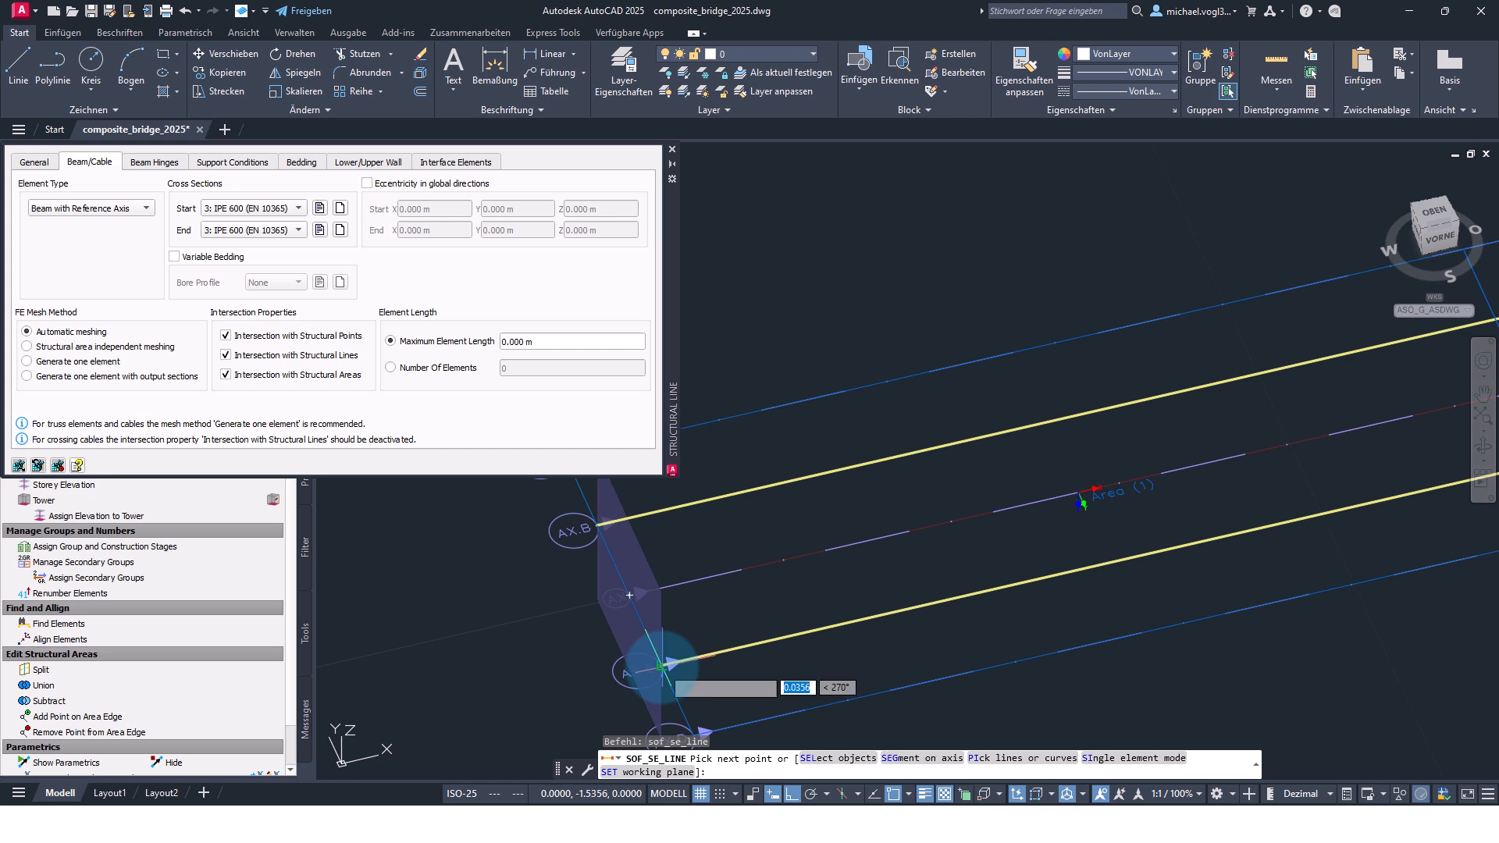
click(661, 666)
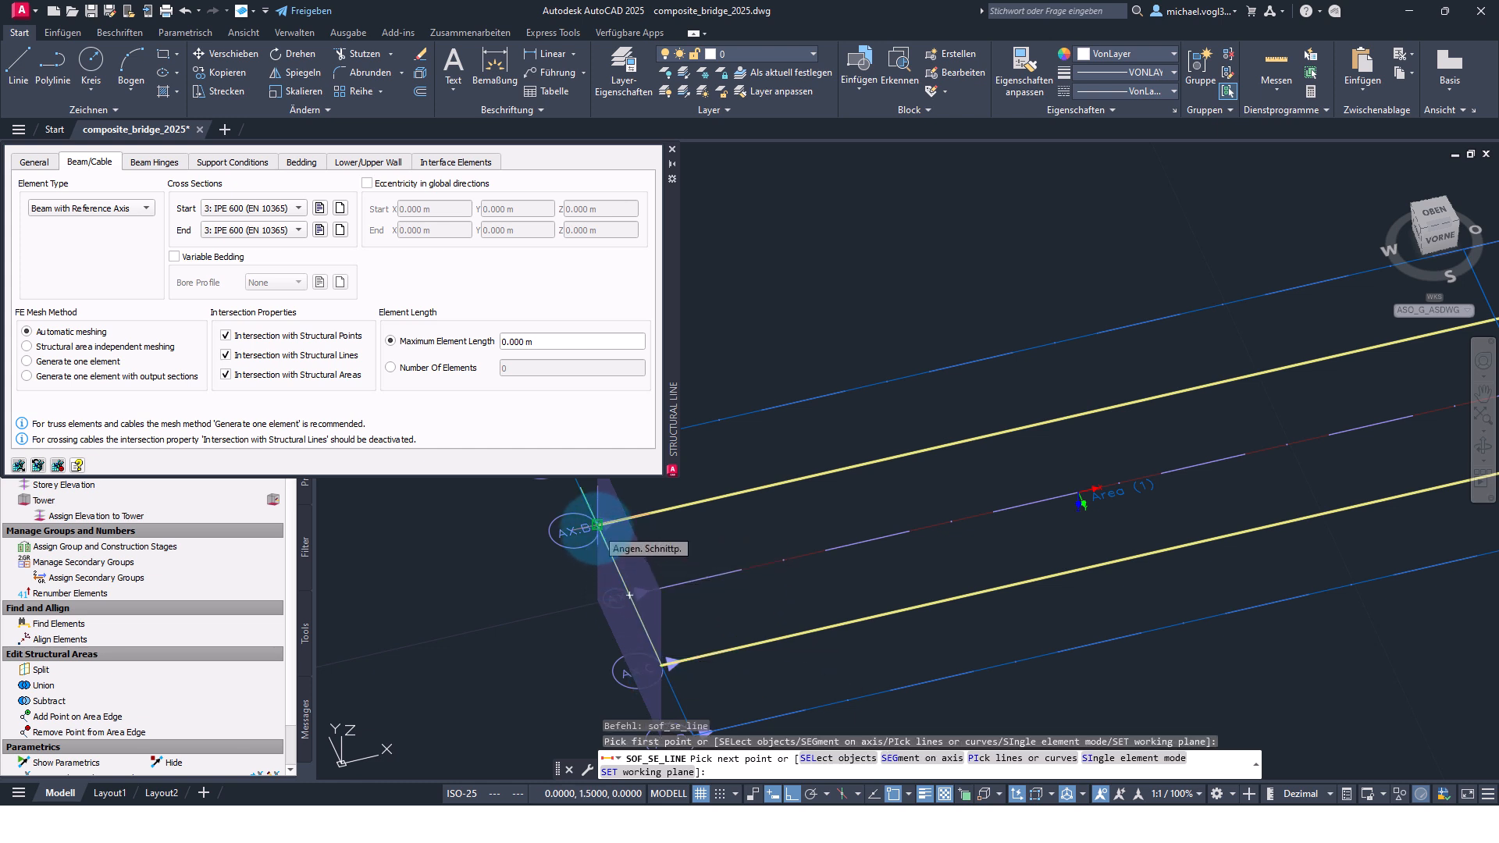
click(598, 525)
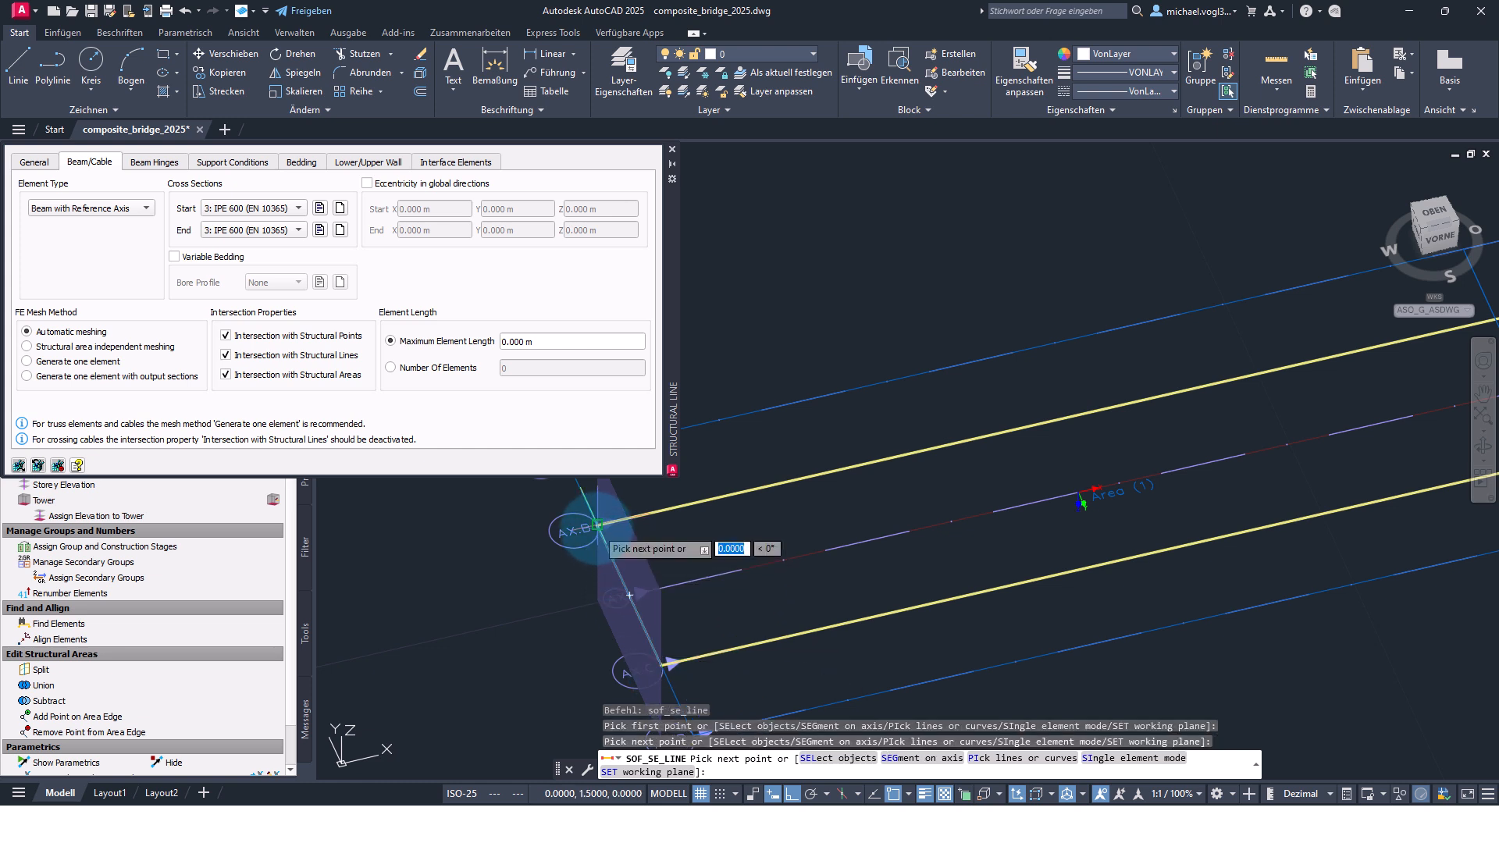
key(Escape)
Start another structural line and define it as Beam with Reference Axis using cross section 3, IPE 600 (EN 10365).
scroll(1015, 687, down, 3)
middle_drag(1037, 719, 753, 623)
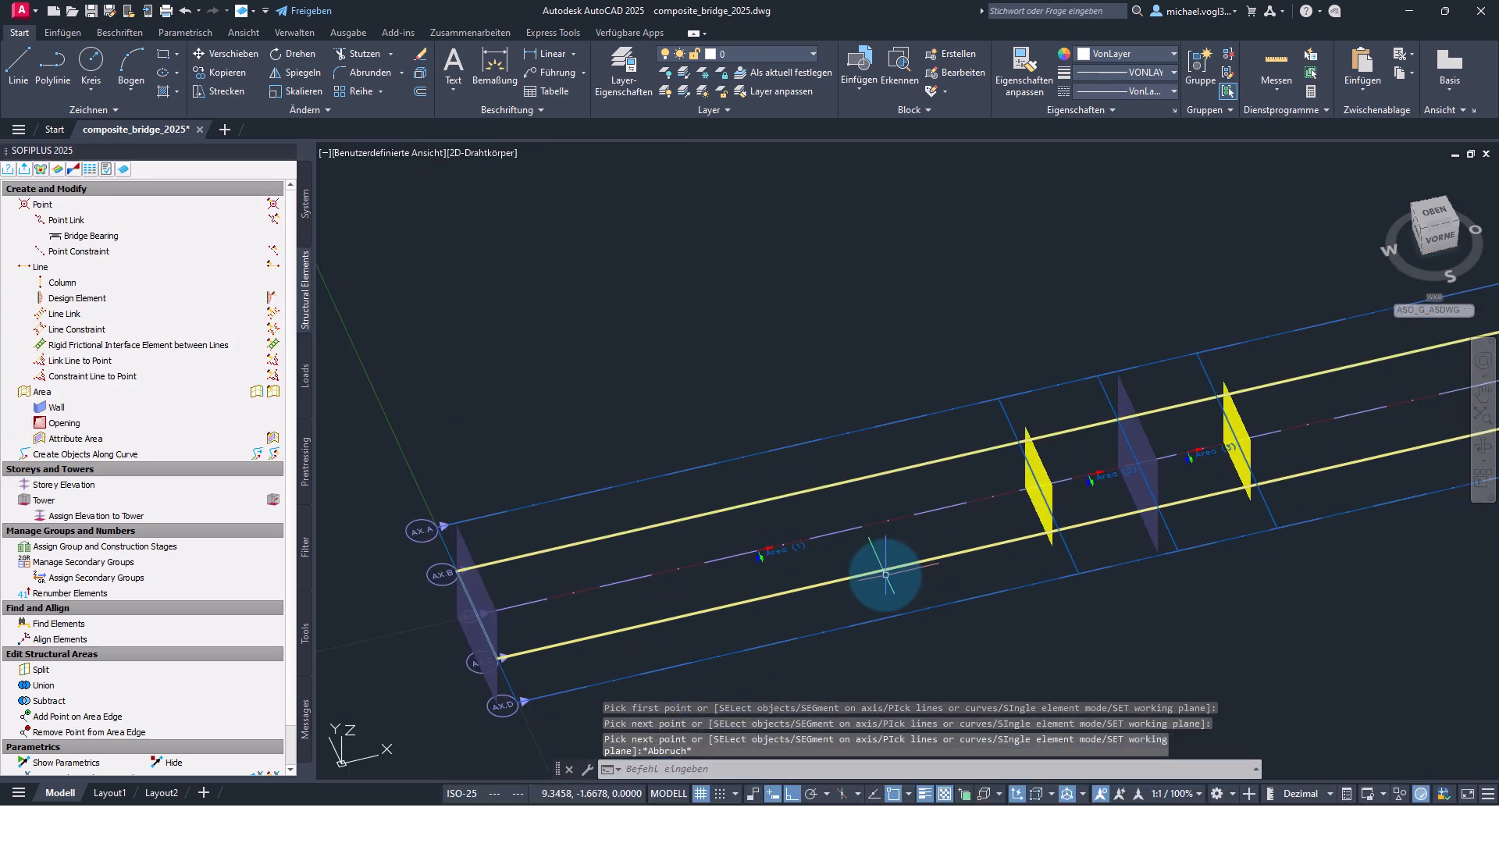
key(Return)
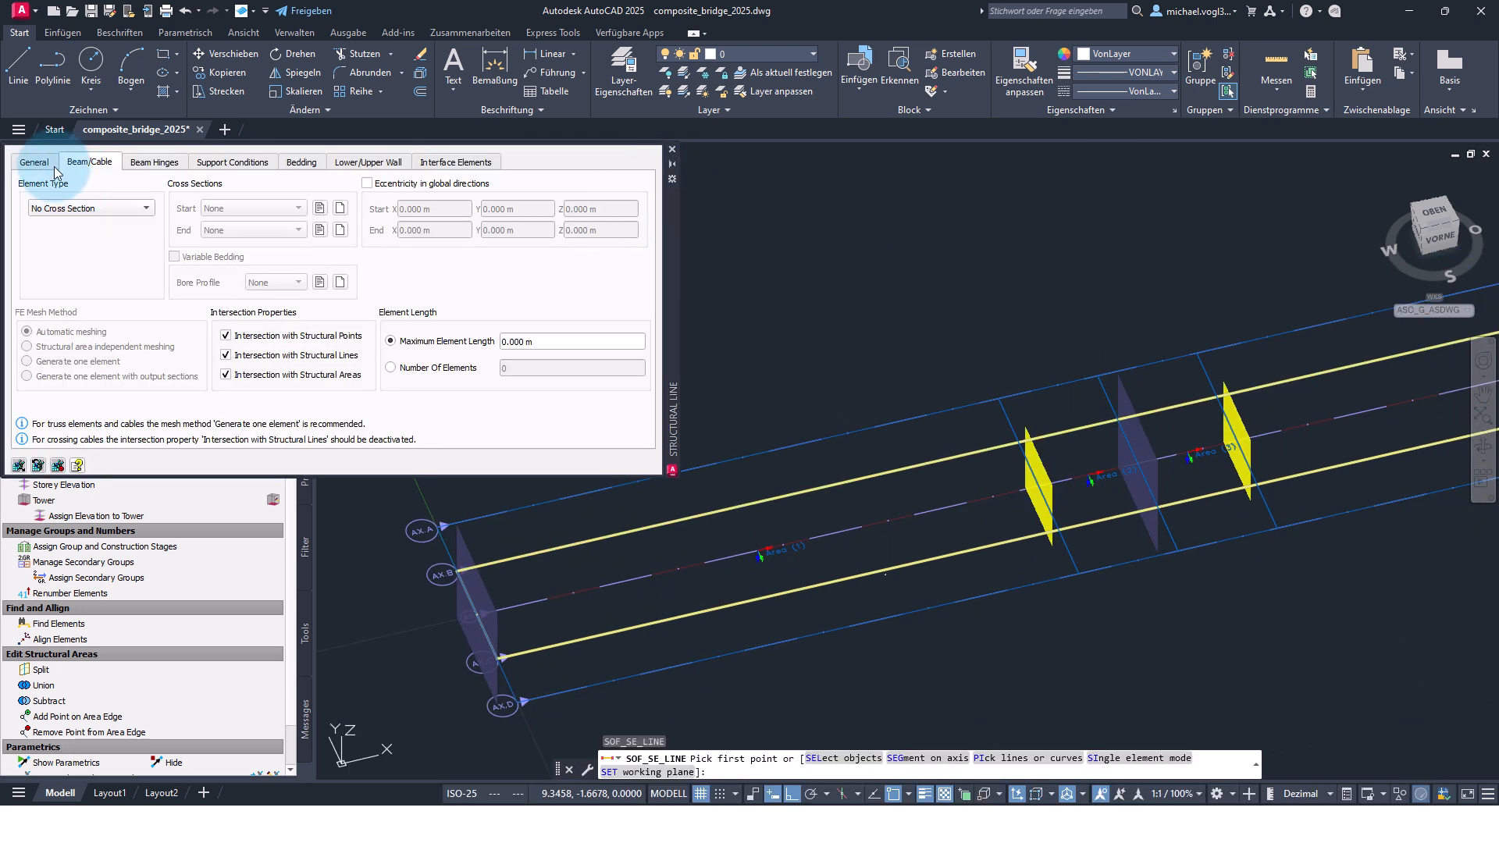
click(34, 161)
click(88, 162)
click(89, 204)
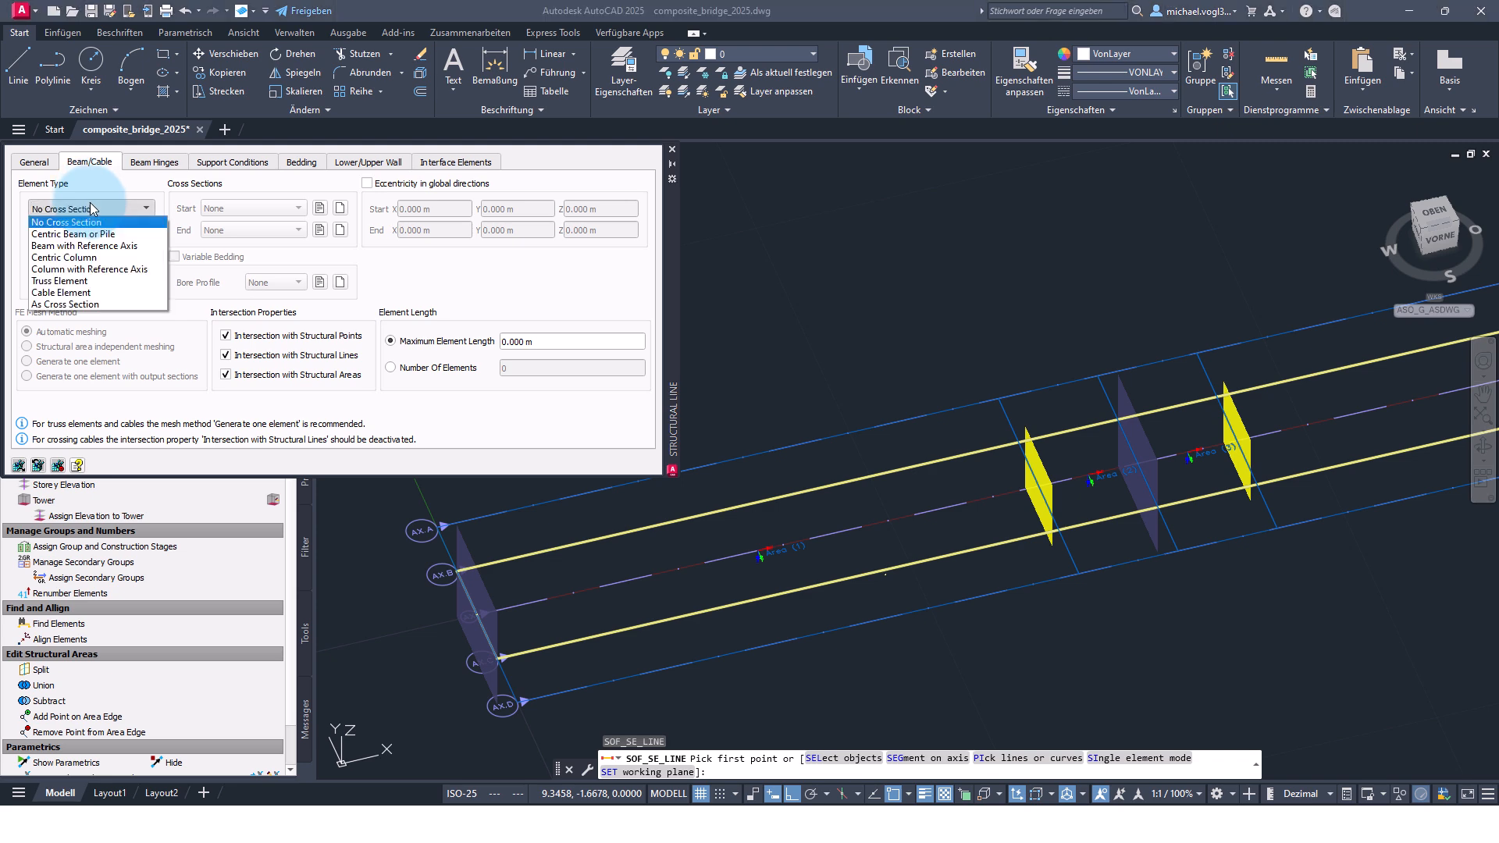
click(107, 247)
click(160, 163)
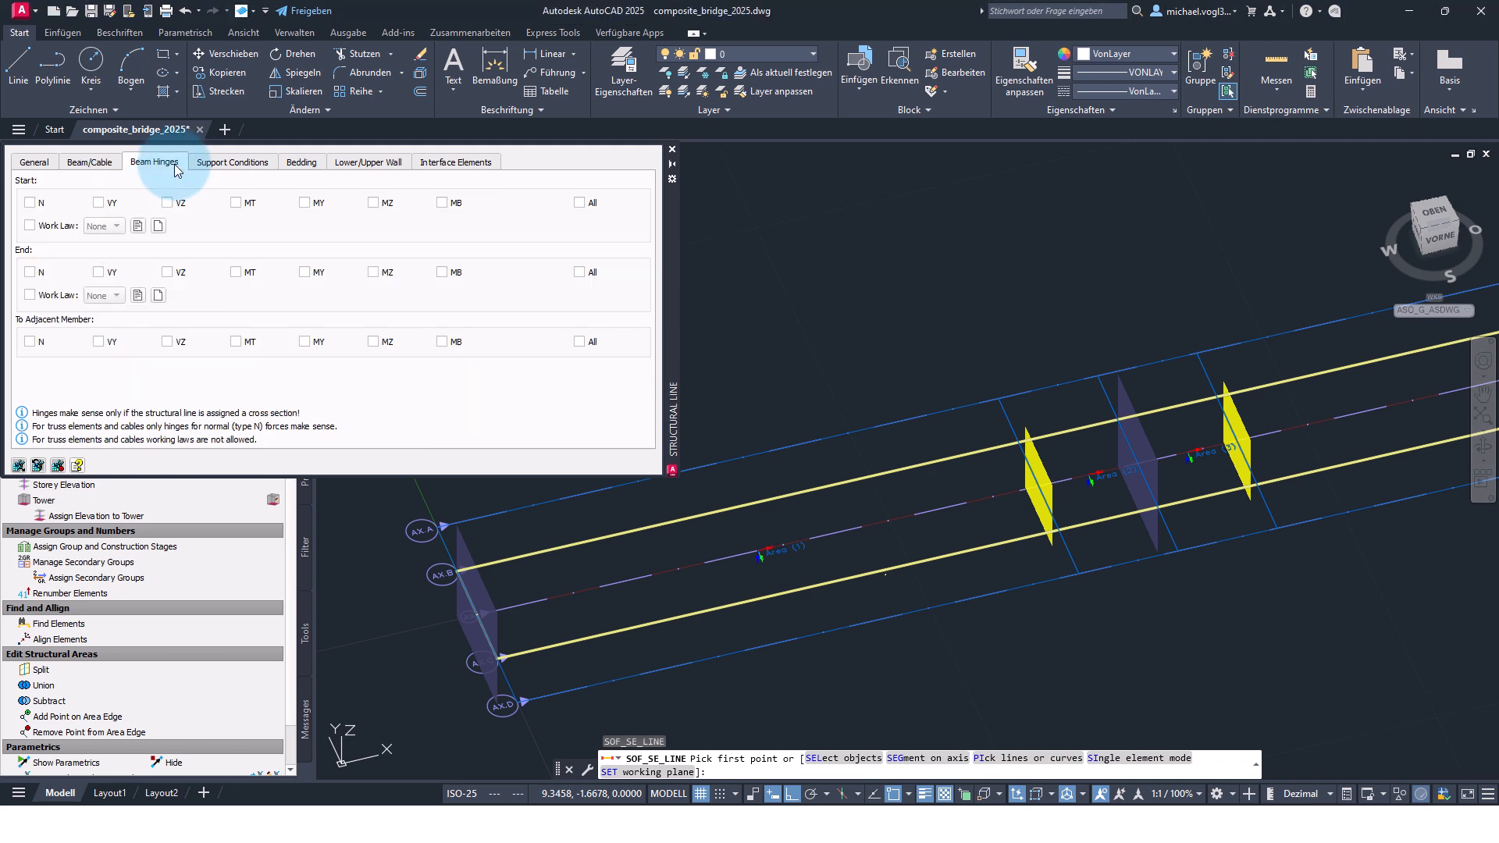
click(95, 162)
click(221, 209)
click(238, 262)
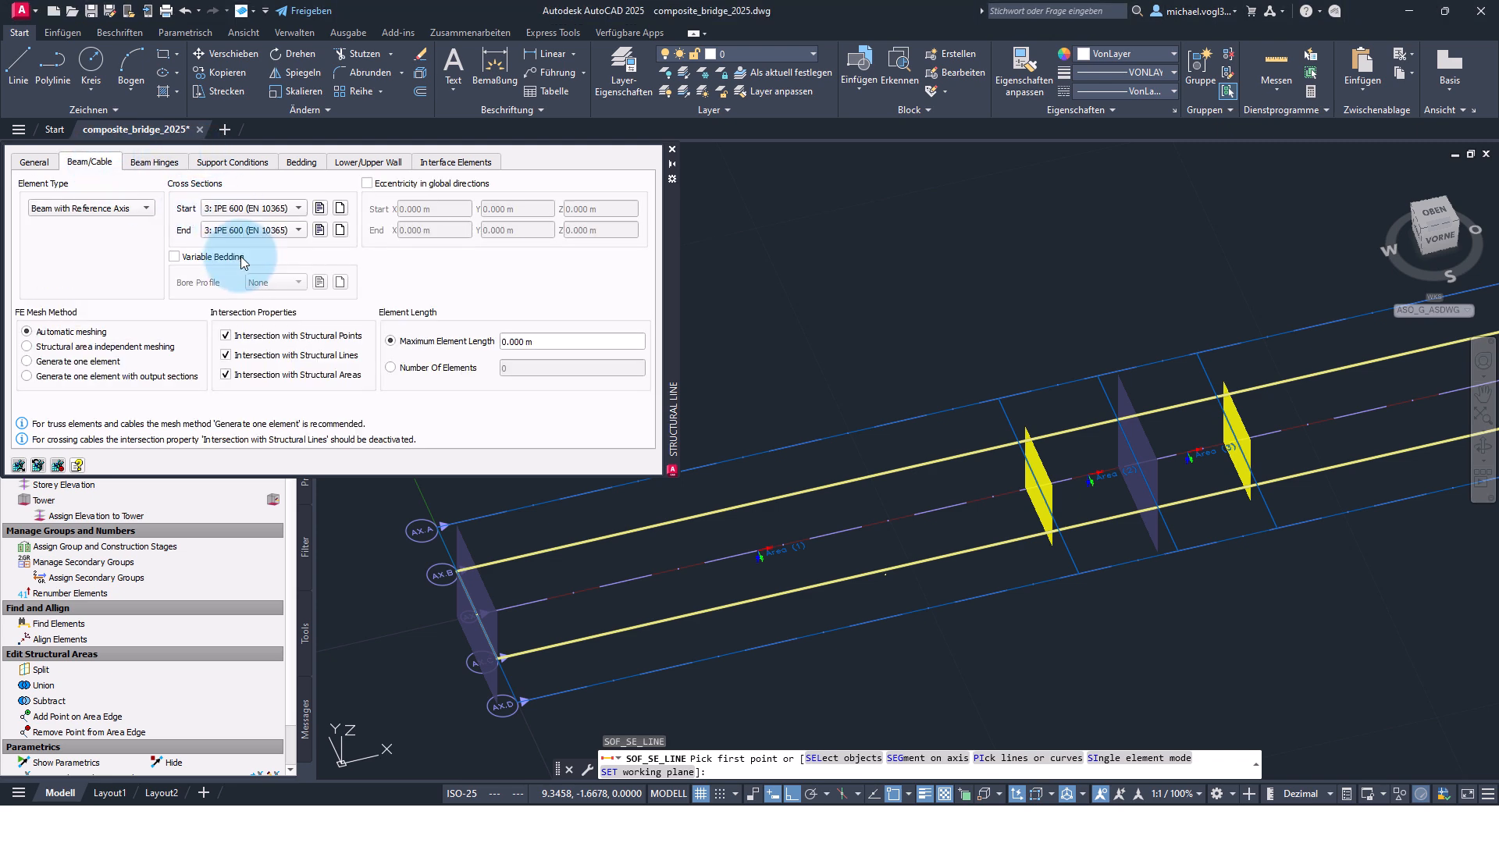
Draw the crossbeam at the middle support, x = 16 m, from the axis C girder to the axis B girder.
click(1139, 464)
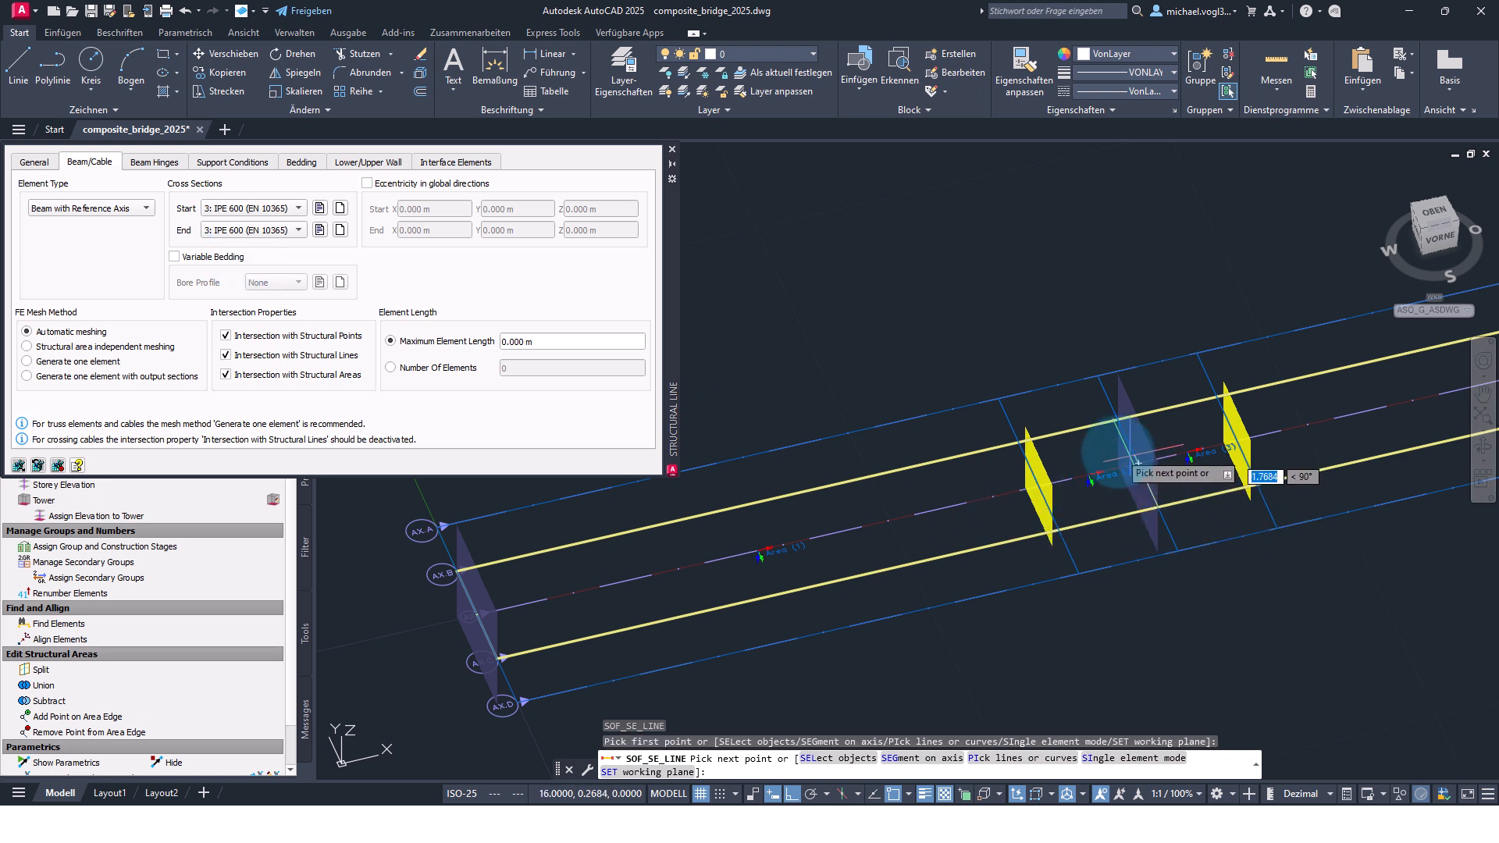
click(1118, 420)
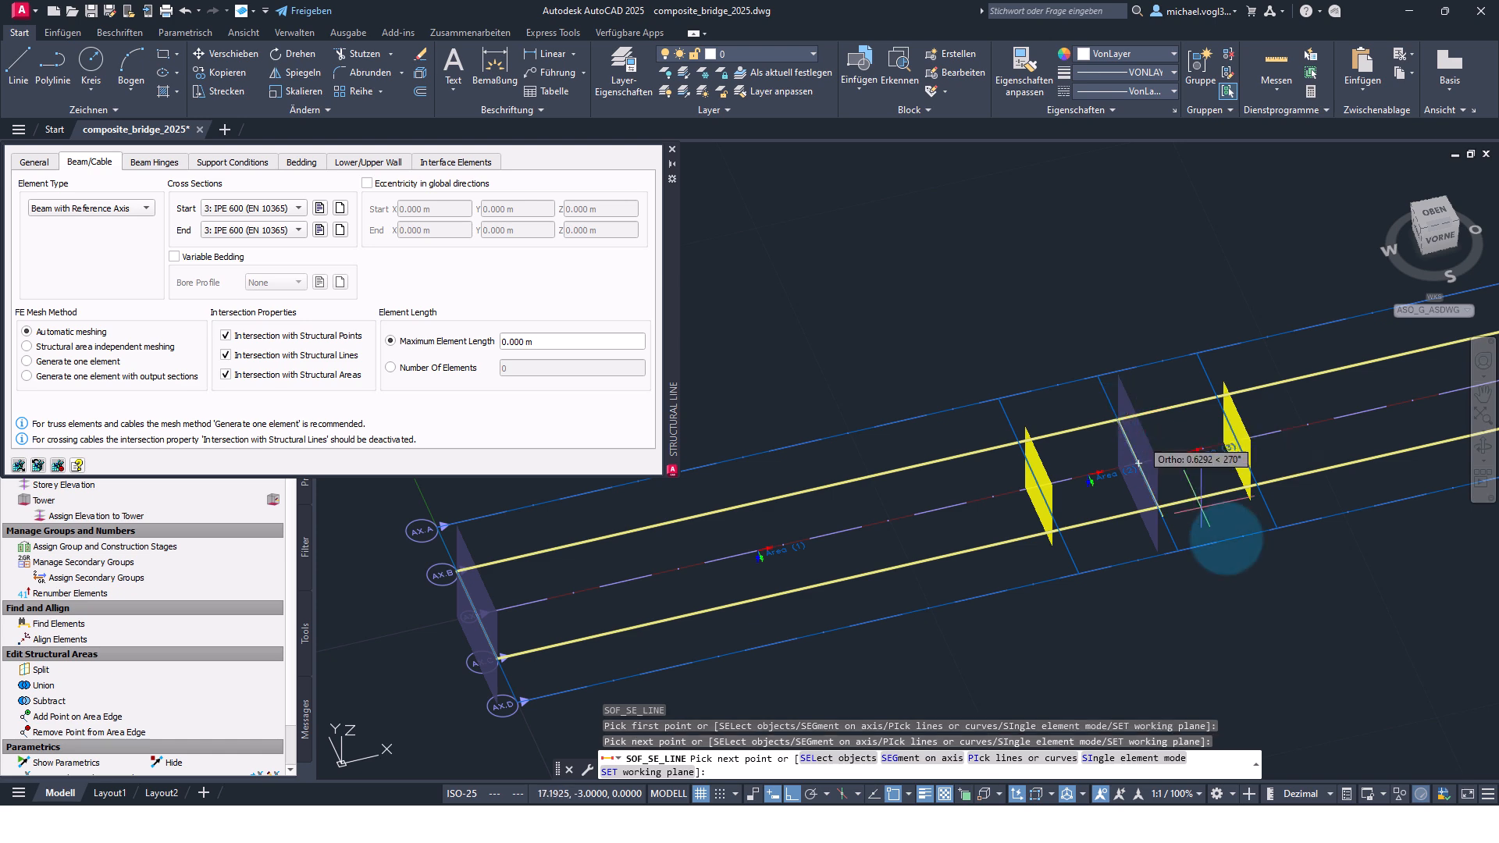
scroll(1238, 535, down, 4)
middle_drag(1280, 547, 903, 619)
key(Return)
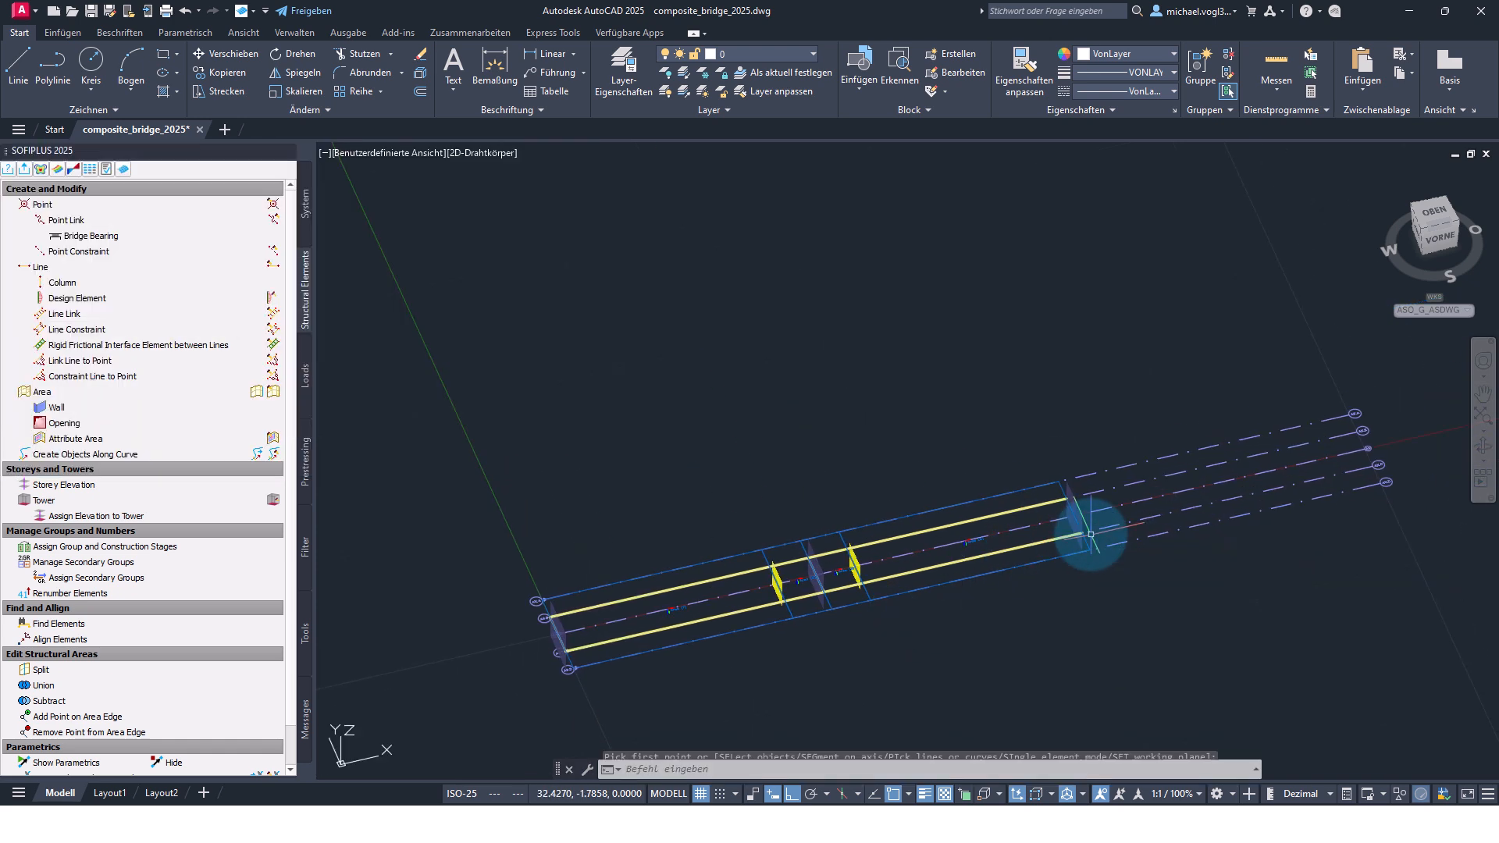
Start a structural line at the bridge end as Beam with Reference Axis with the IPE 600 (EN 10365) cross section.
scroll(1091, 537, up, 2)
scroll(1092, 537, up, 1)
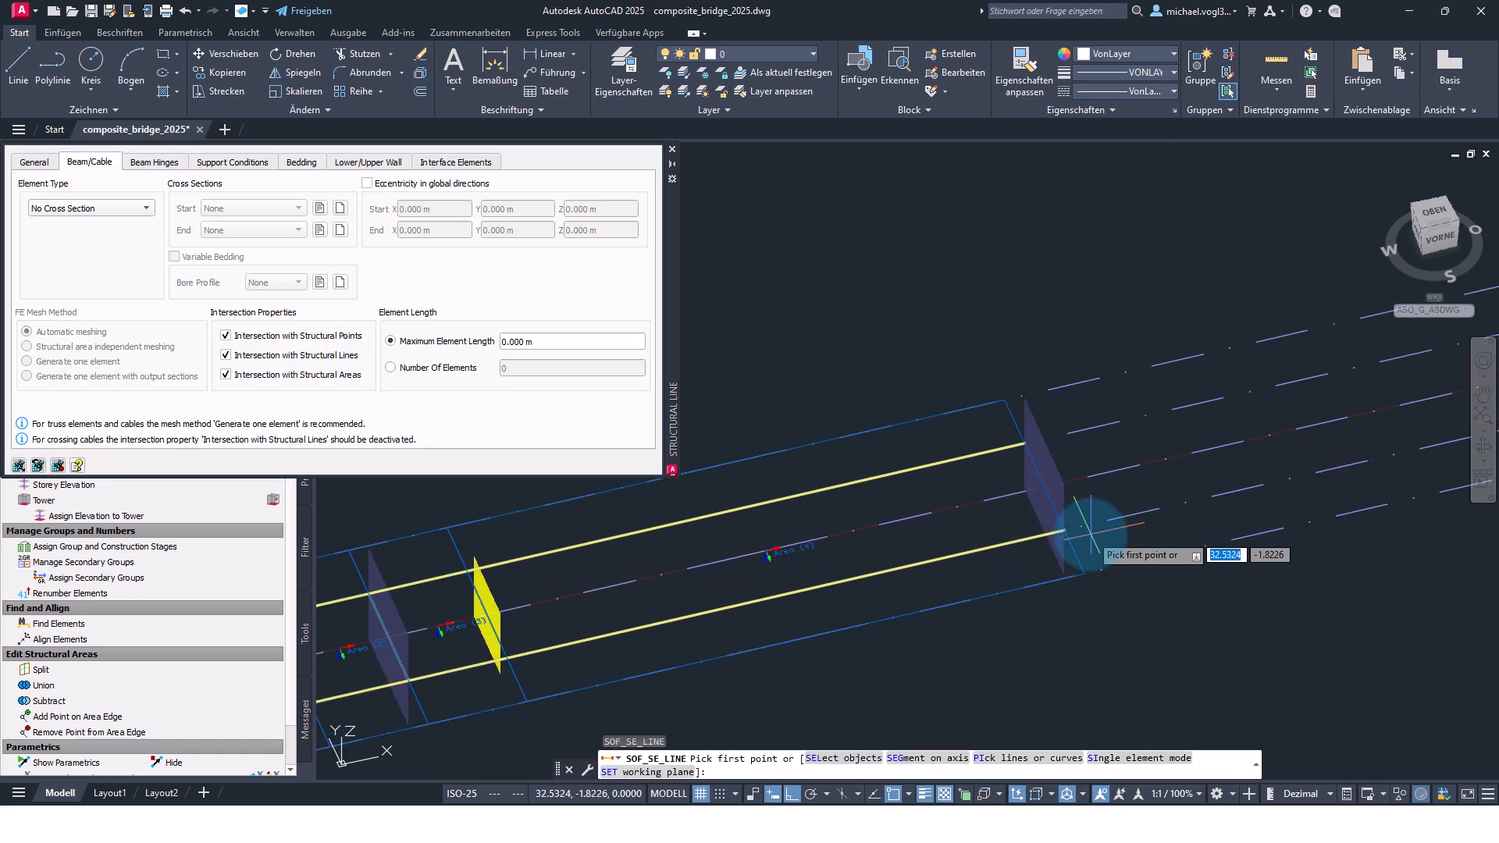
click(46, 162)
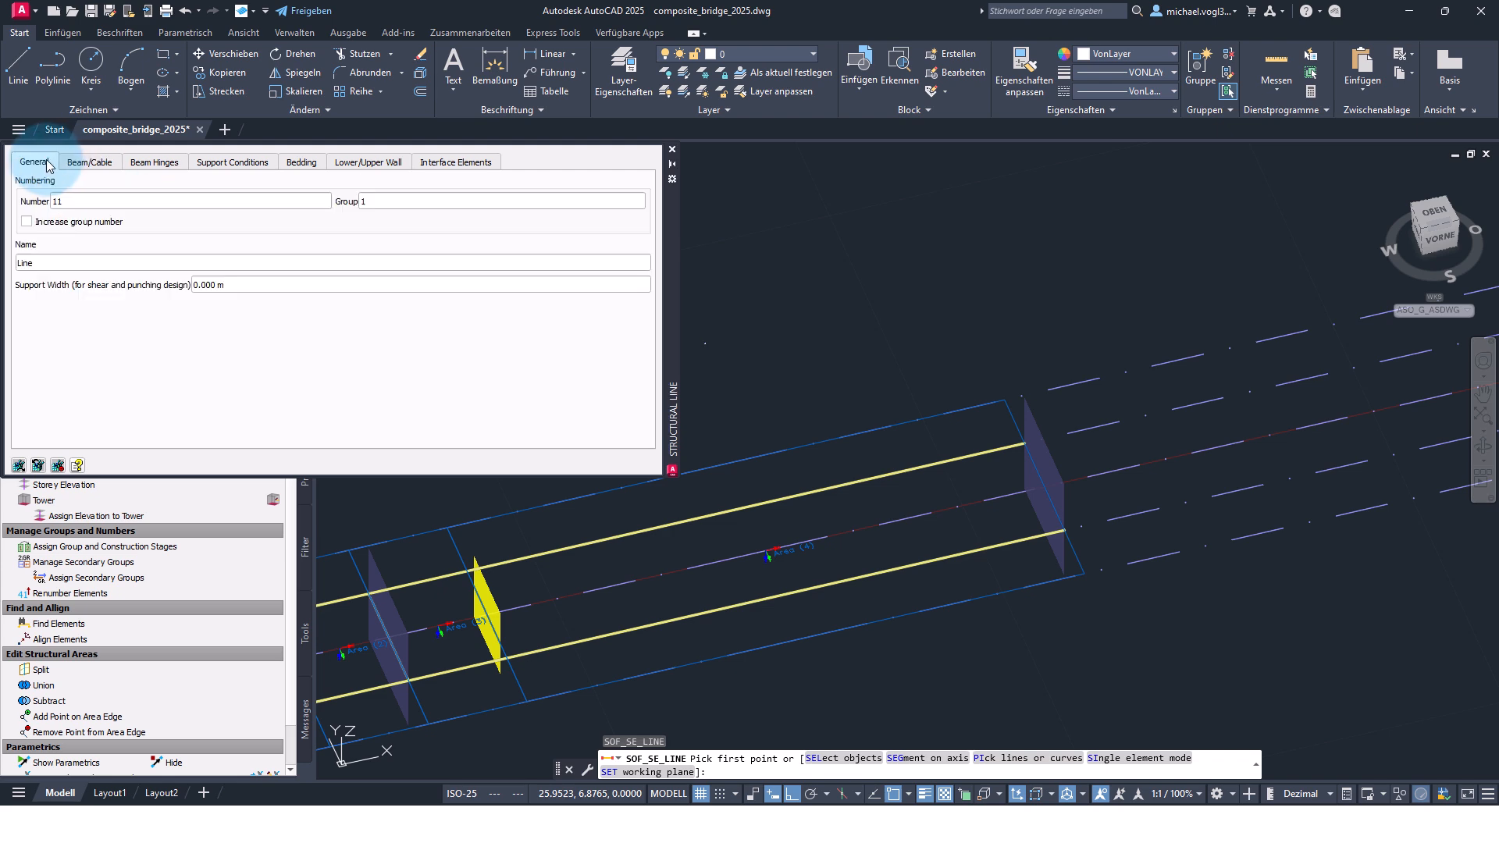
click(92, 161)
click(146, 209)
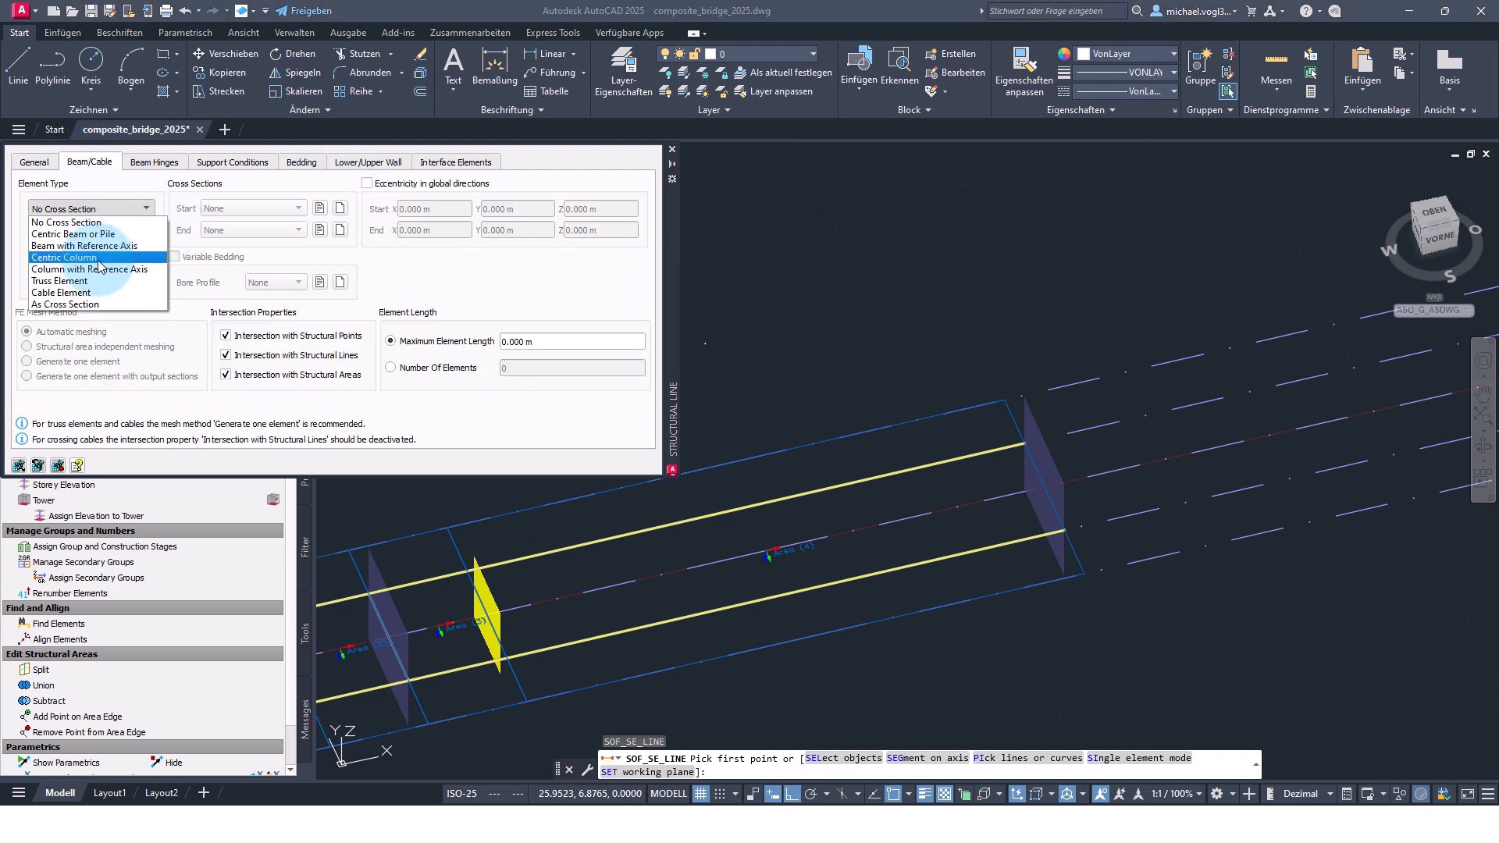
click(119, 246)
click(221, 209)
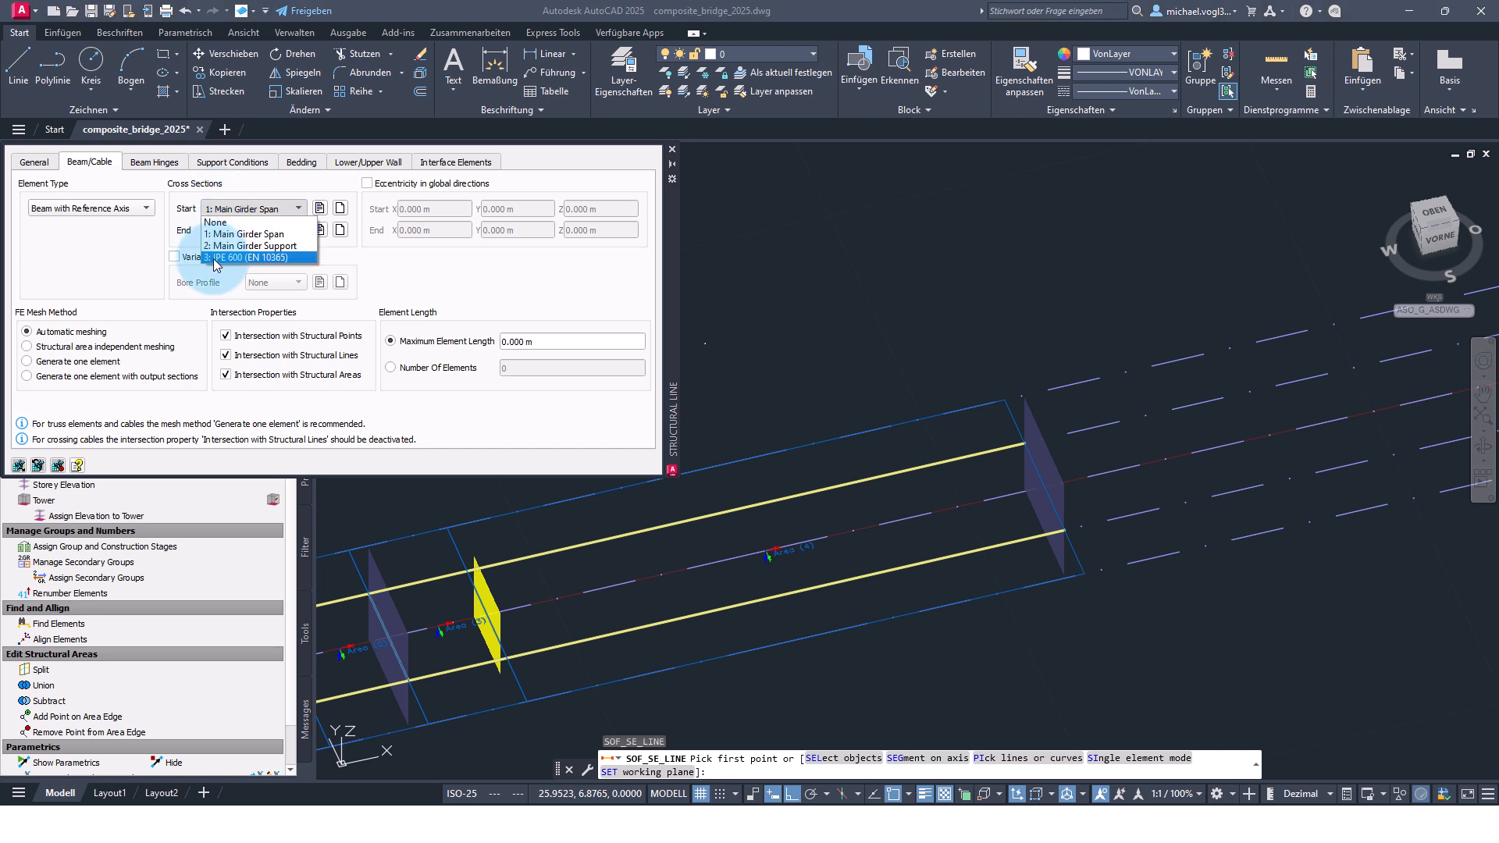
click(230, 261)
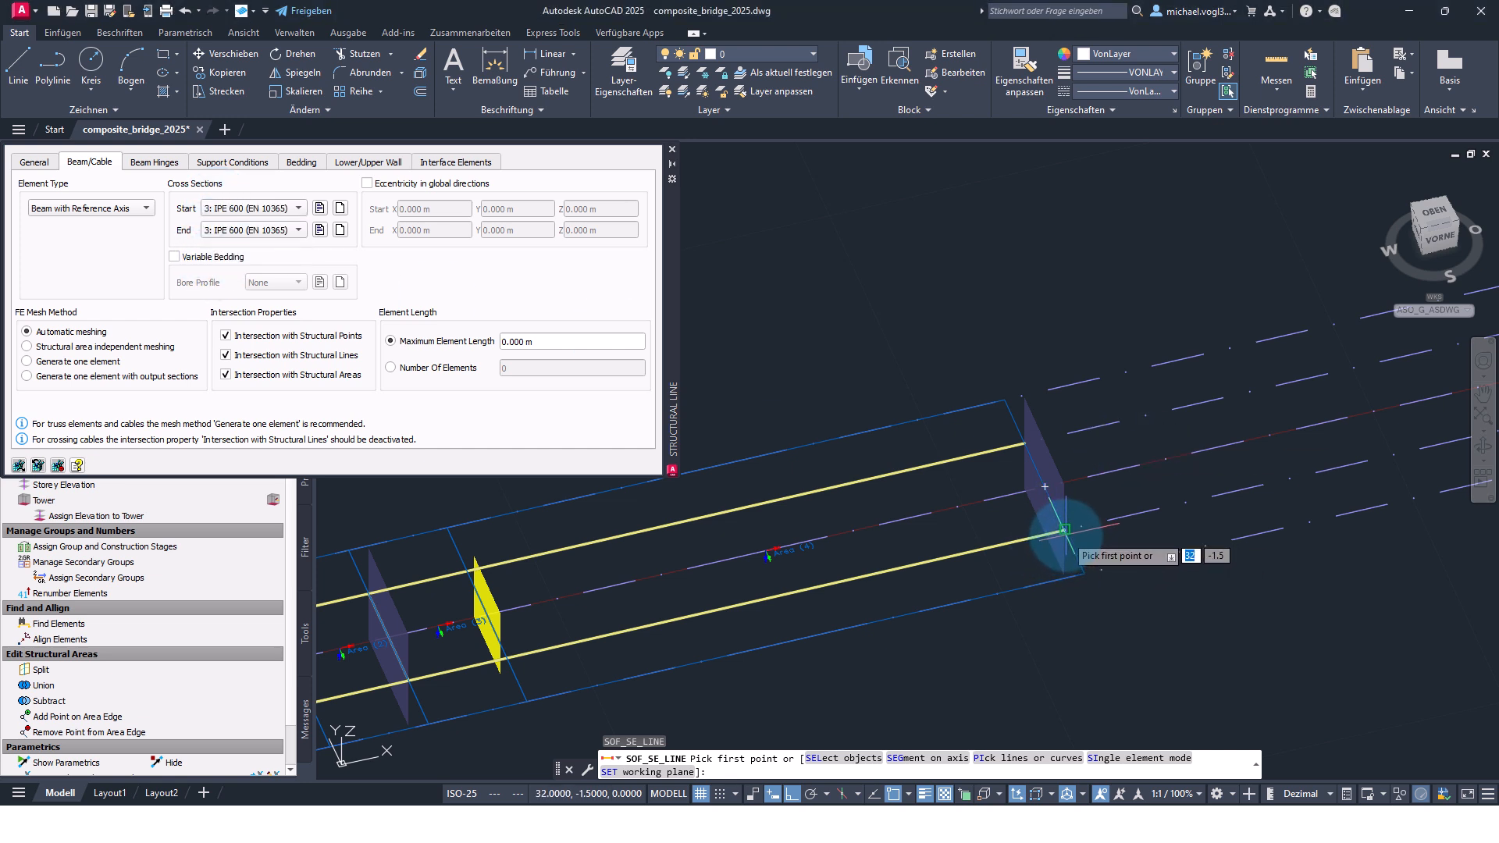
Draw the crossbeam at the bridge end, x = 32 m, from the axis C girder to the axis B girder, 3 m long.
click(1062, 532)
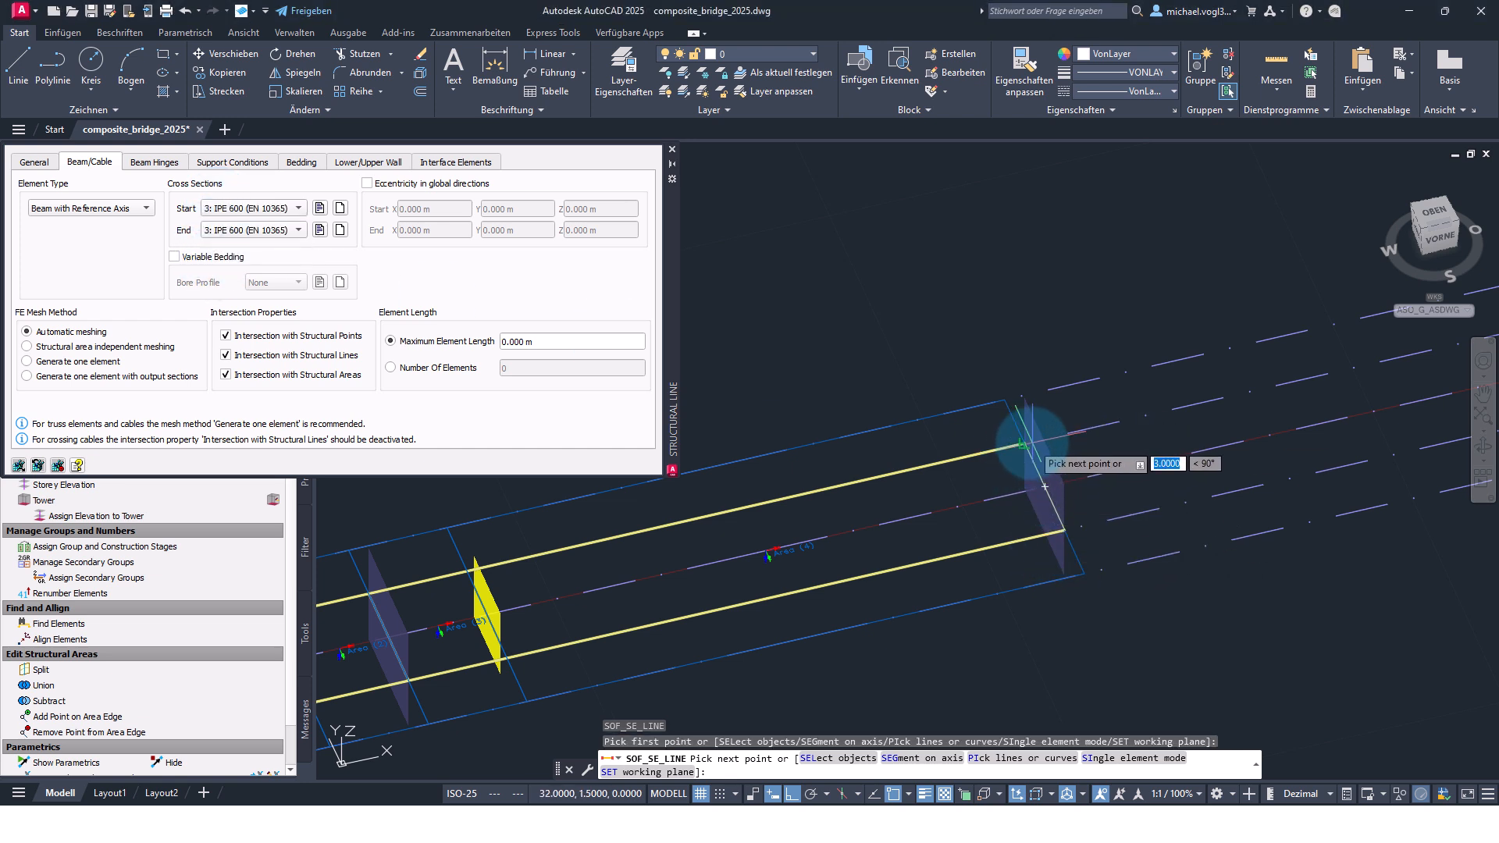
click(1021, 445)
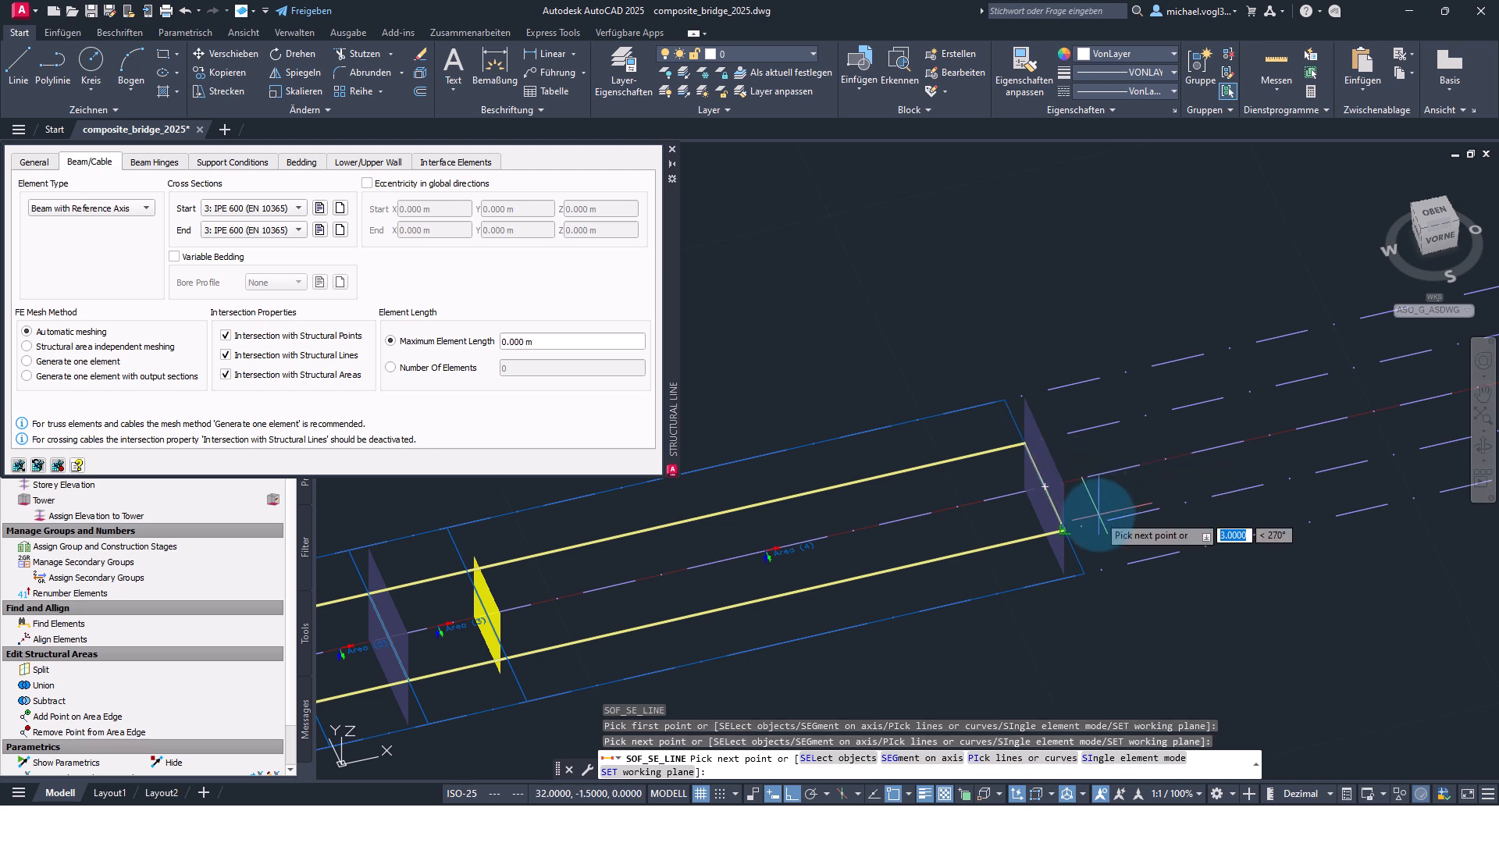
key(Escape)
Open placement P1 at the bridge start in the Cross Members Editor.
scroll(1099, 515, down, 2)
middle_drag(917, 601, 1181, 548)
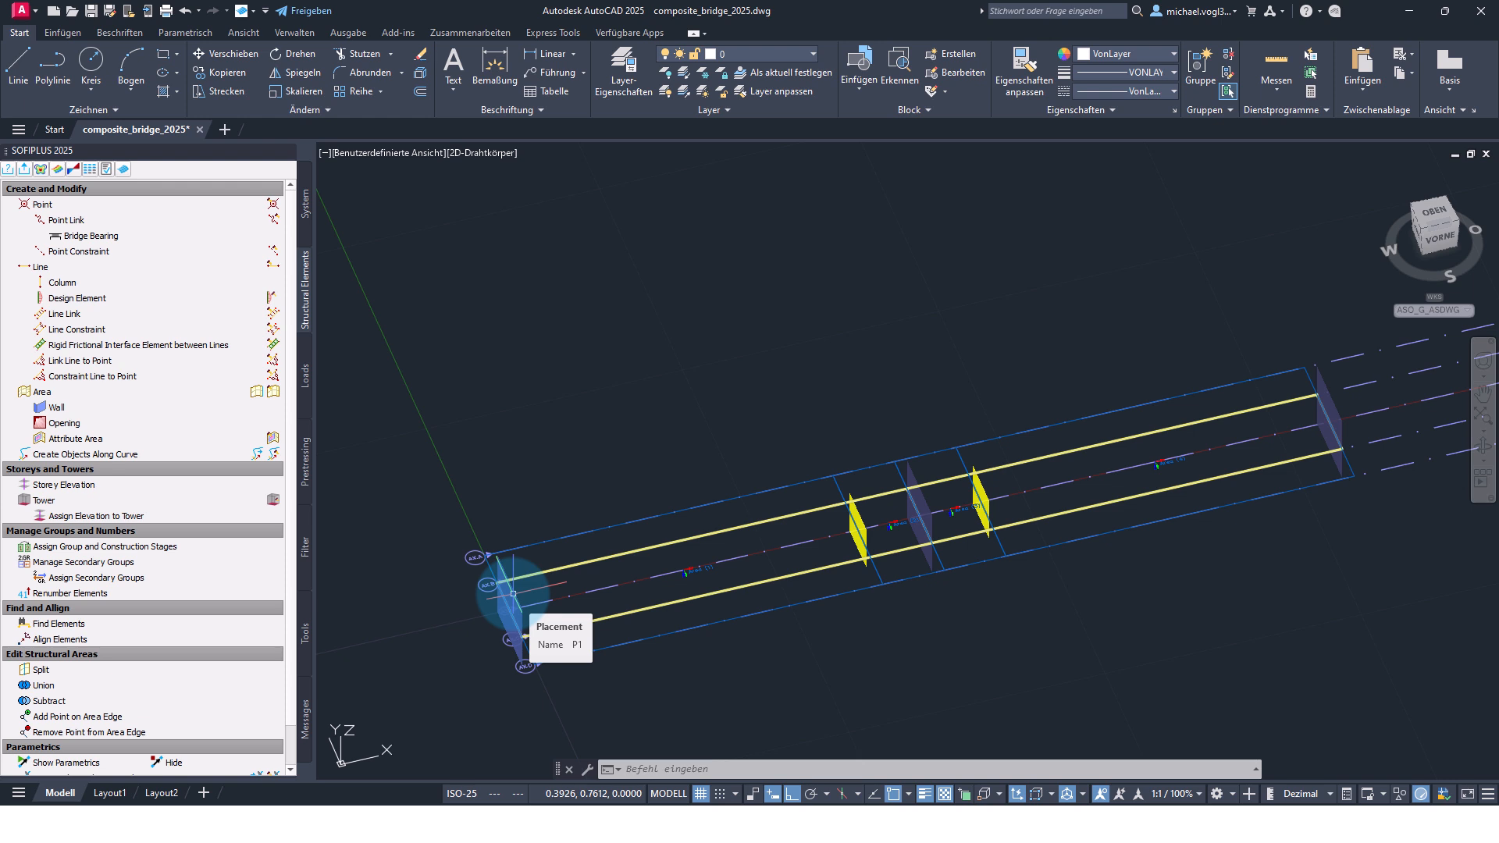
double_click(513, 593)
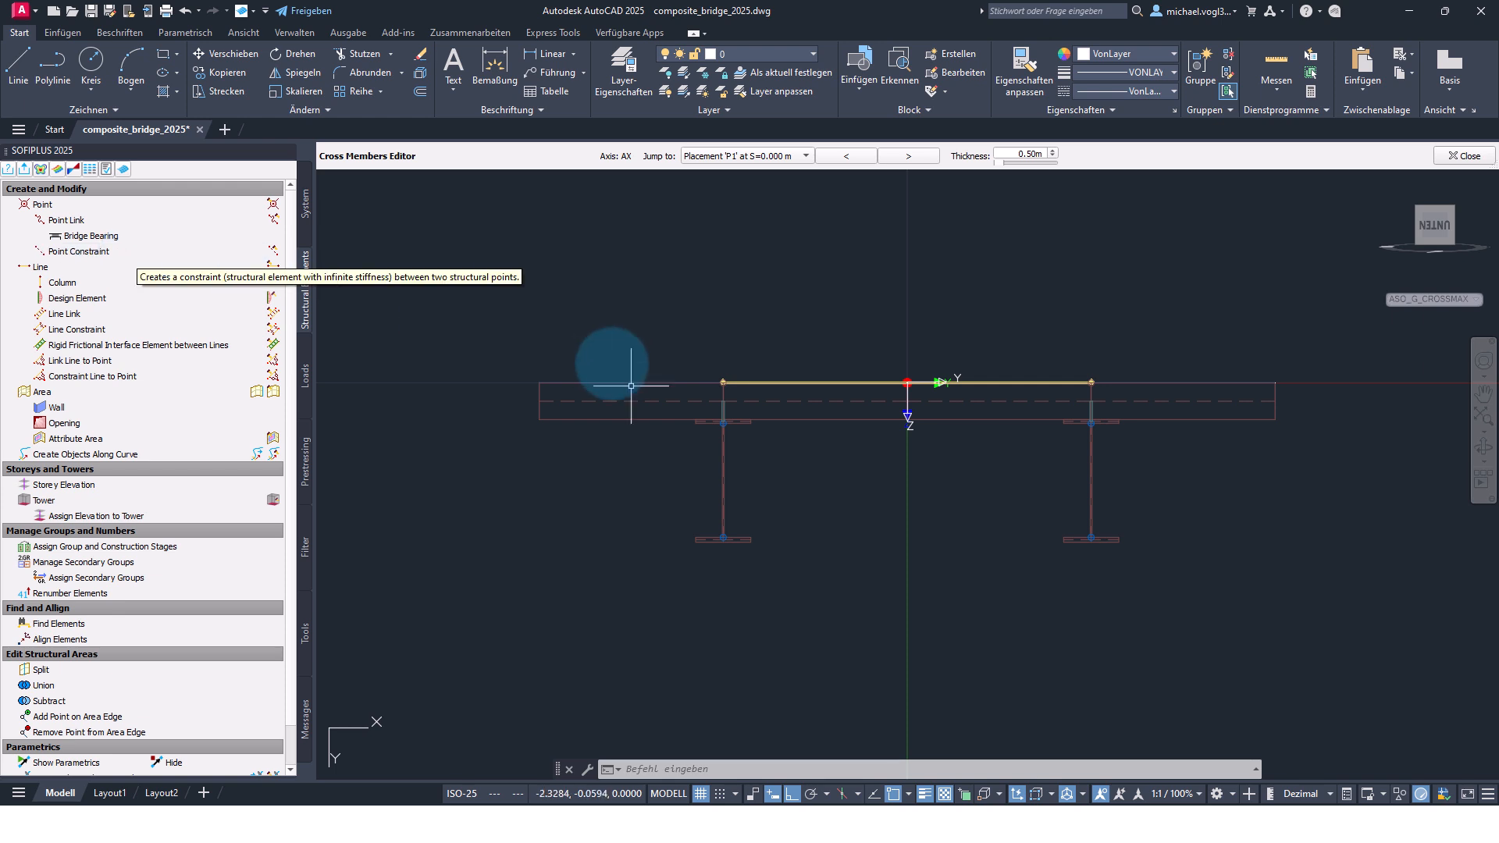
Add a point constraint with all global components from the reference point at y = -1.5 m to that girder's bottom flange.
scroll(721, 395, up, 2)
click(729, 373)
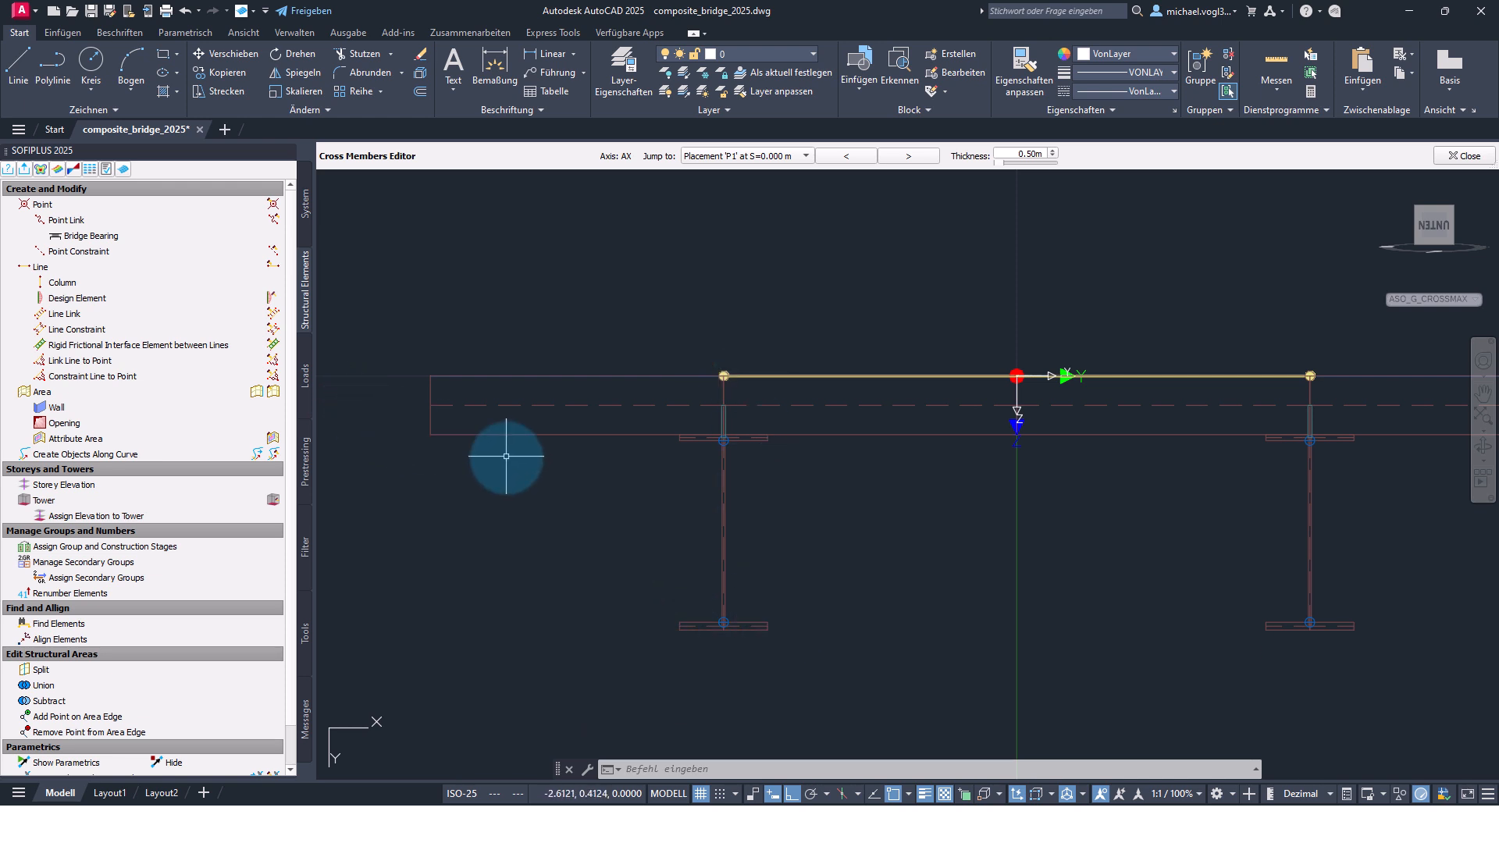
click(94, 252)
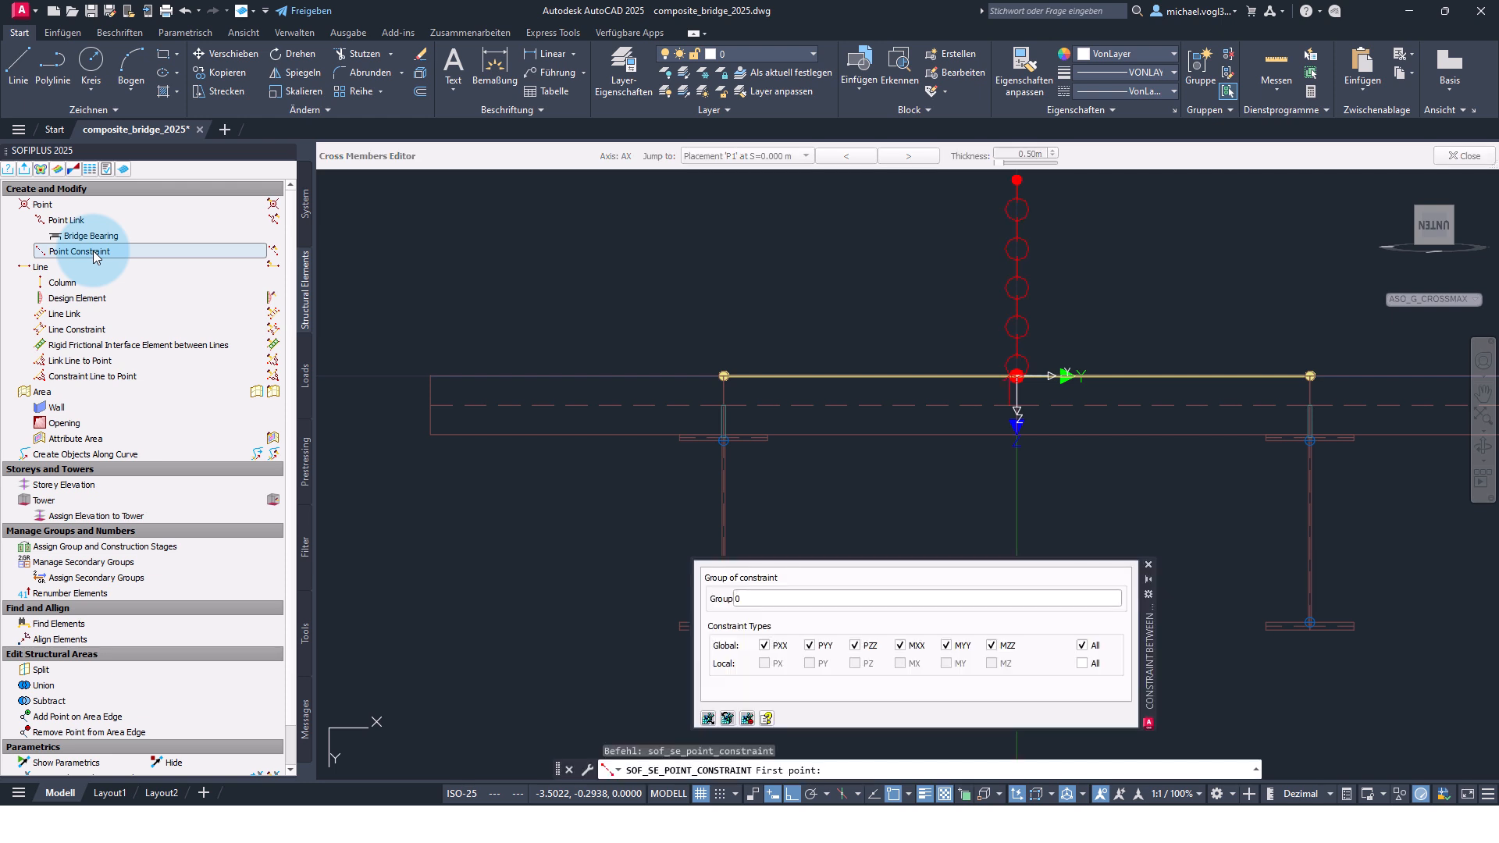
mouse_move(1137, 648)
mouse_down()
mouse_move(947, 358)
mouse_move(922, 285)
mouse_up()
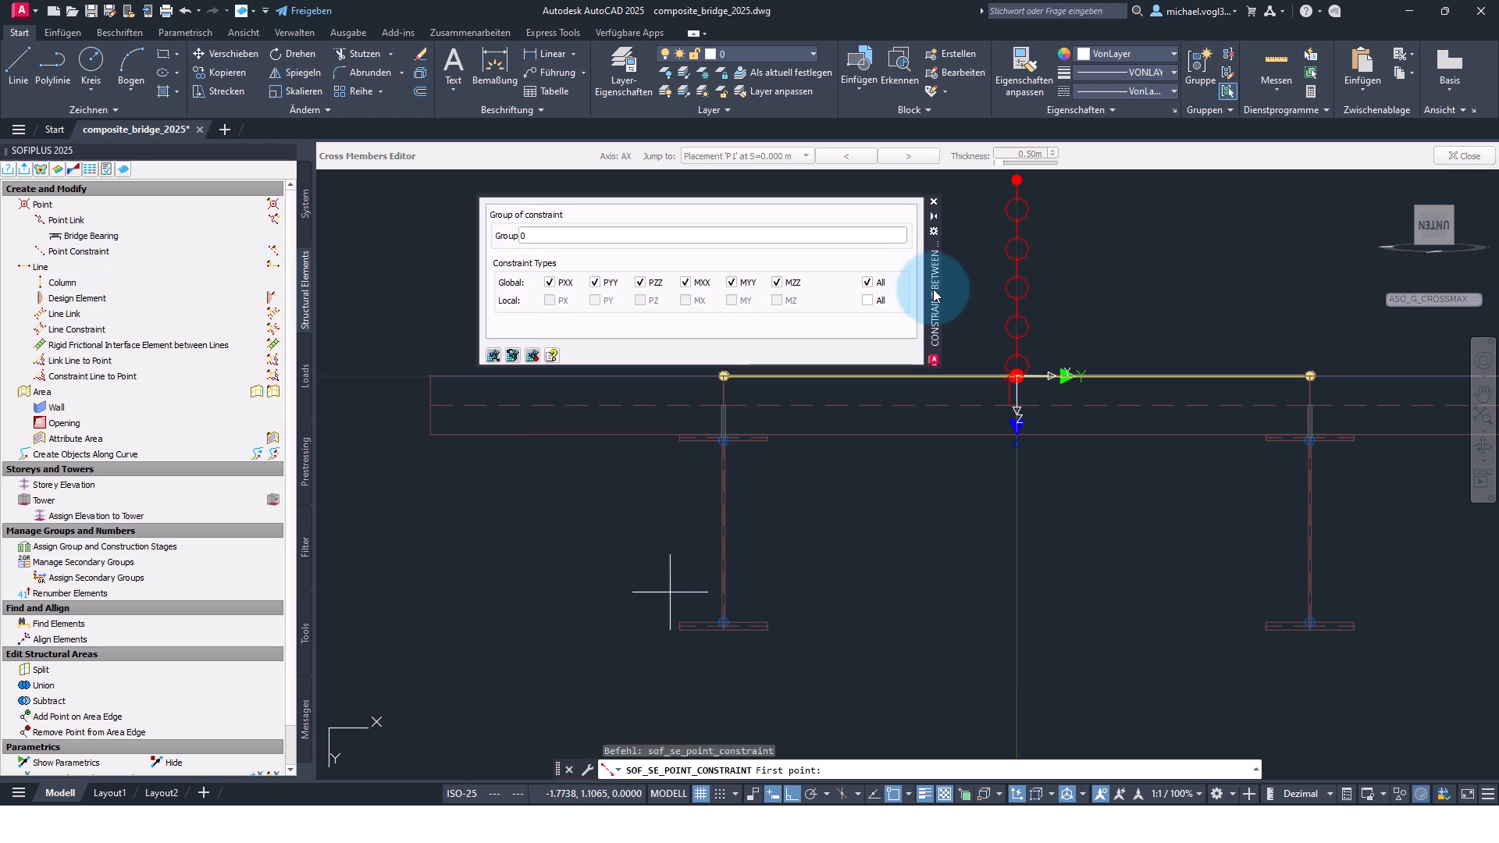
click(724, 375)
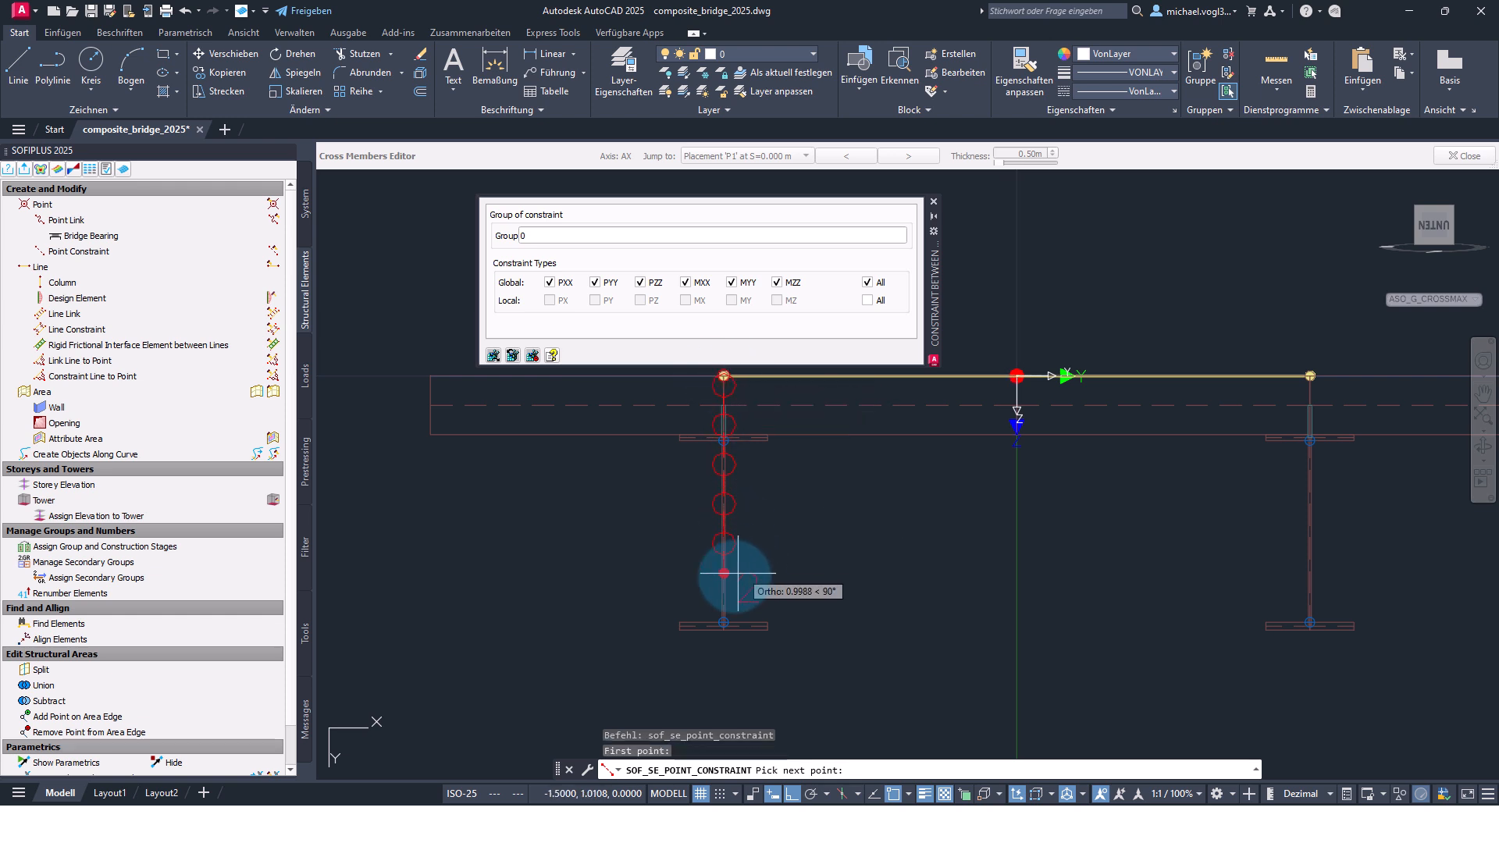
scroll(719, 625, up, 5)
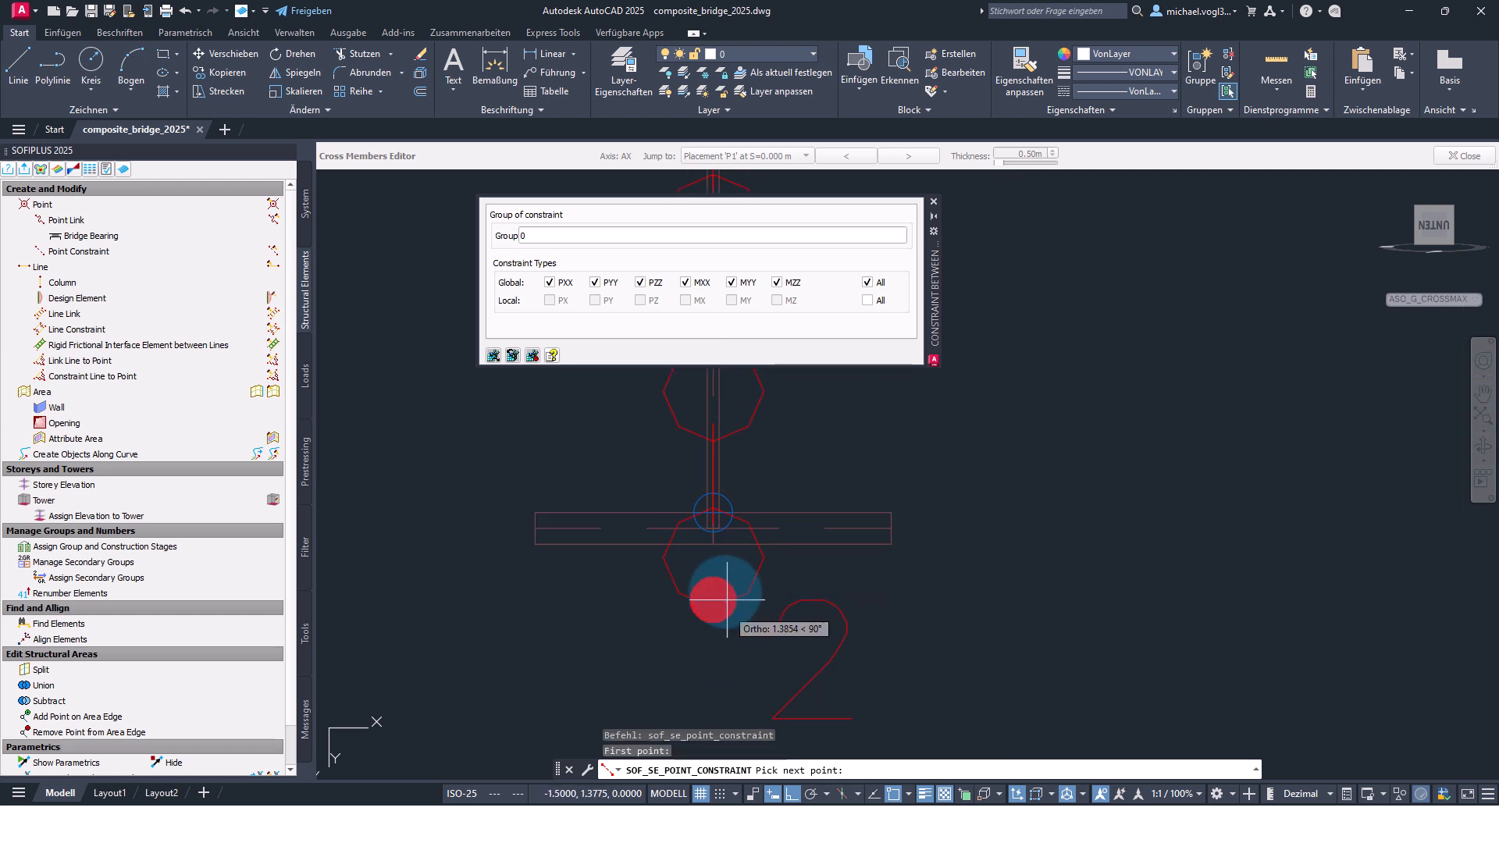
click(711, 541)
key(Escape)
Add a matching 1.28 m point constraint from the reference point at y = 1.5 m to that girder's bottom flange.
scroll(1119, 512, down, 5)
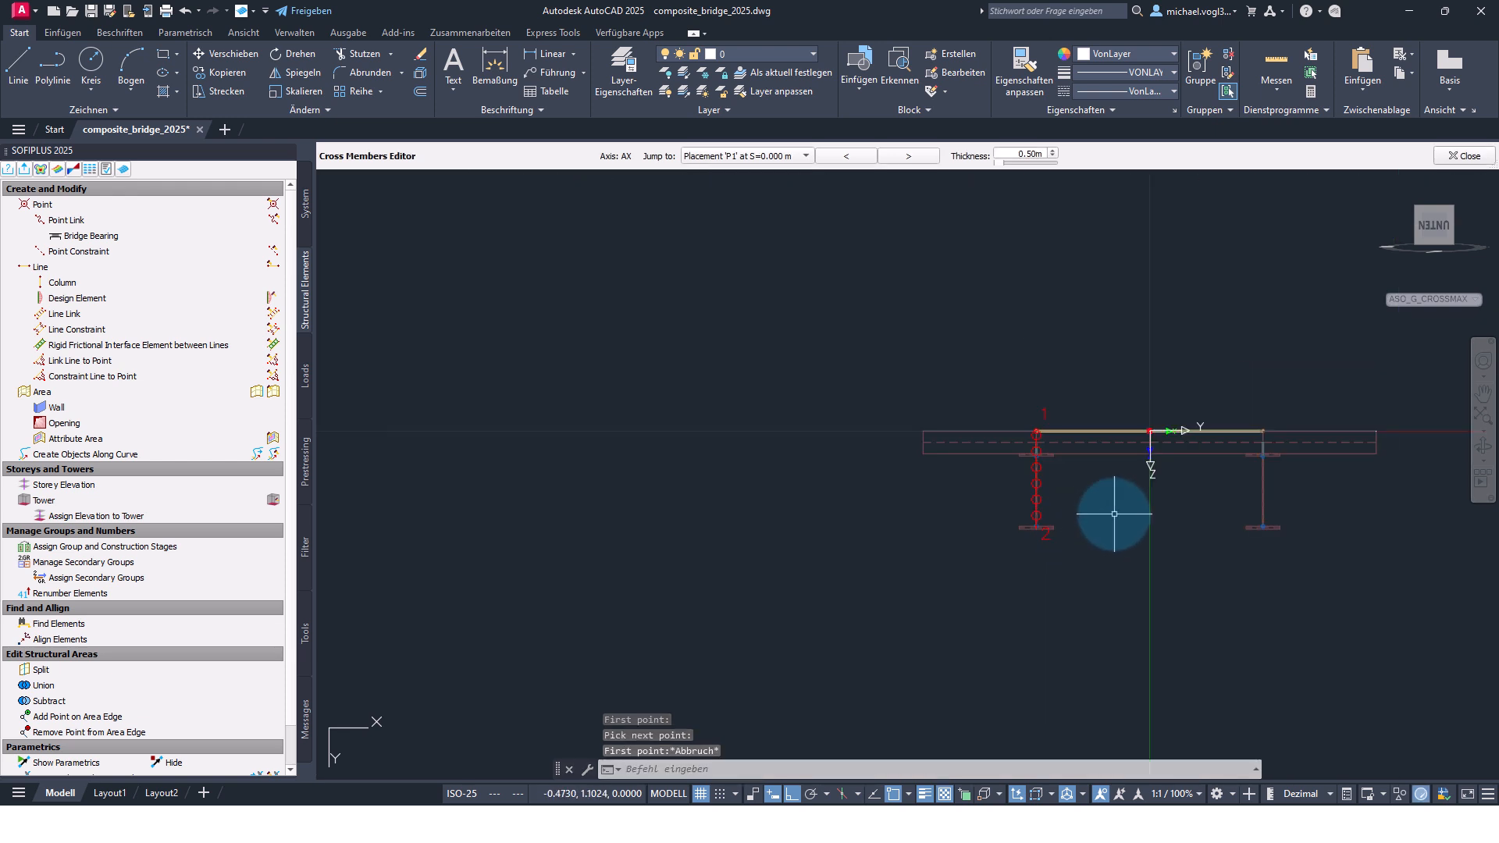
key(Return)
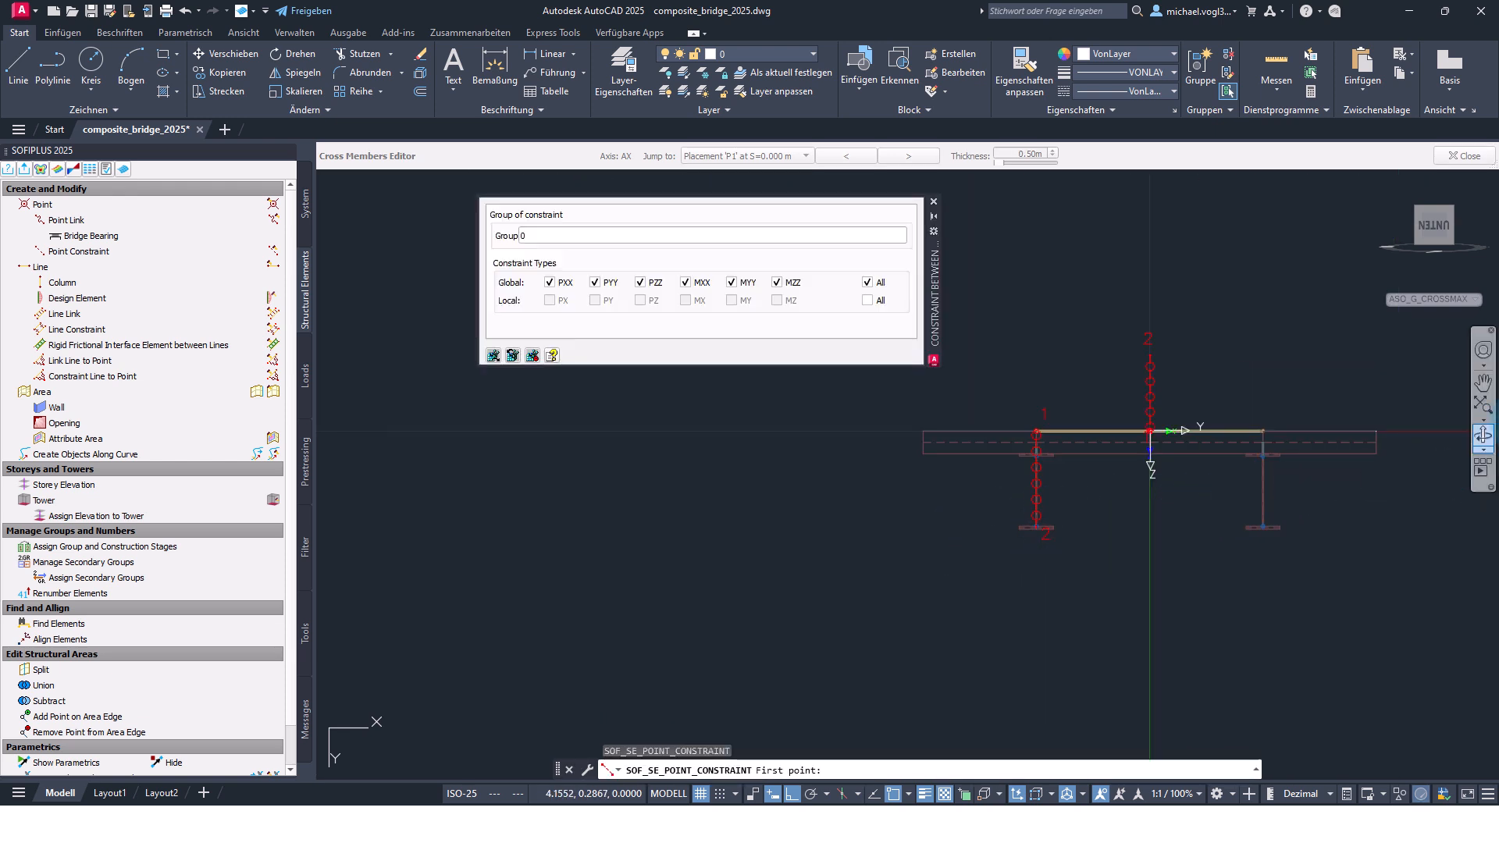
scroll(1319, 441, up, 4)
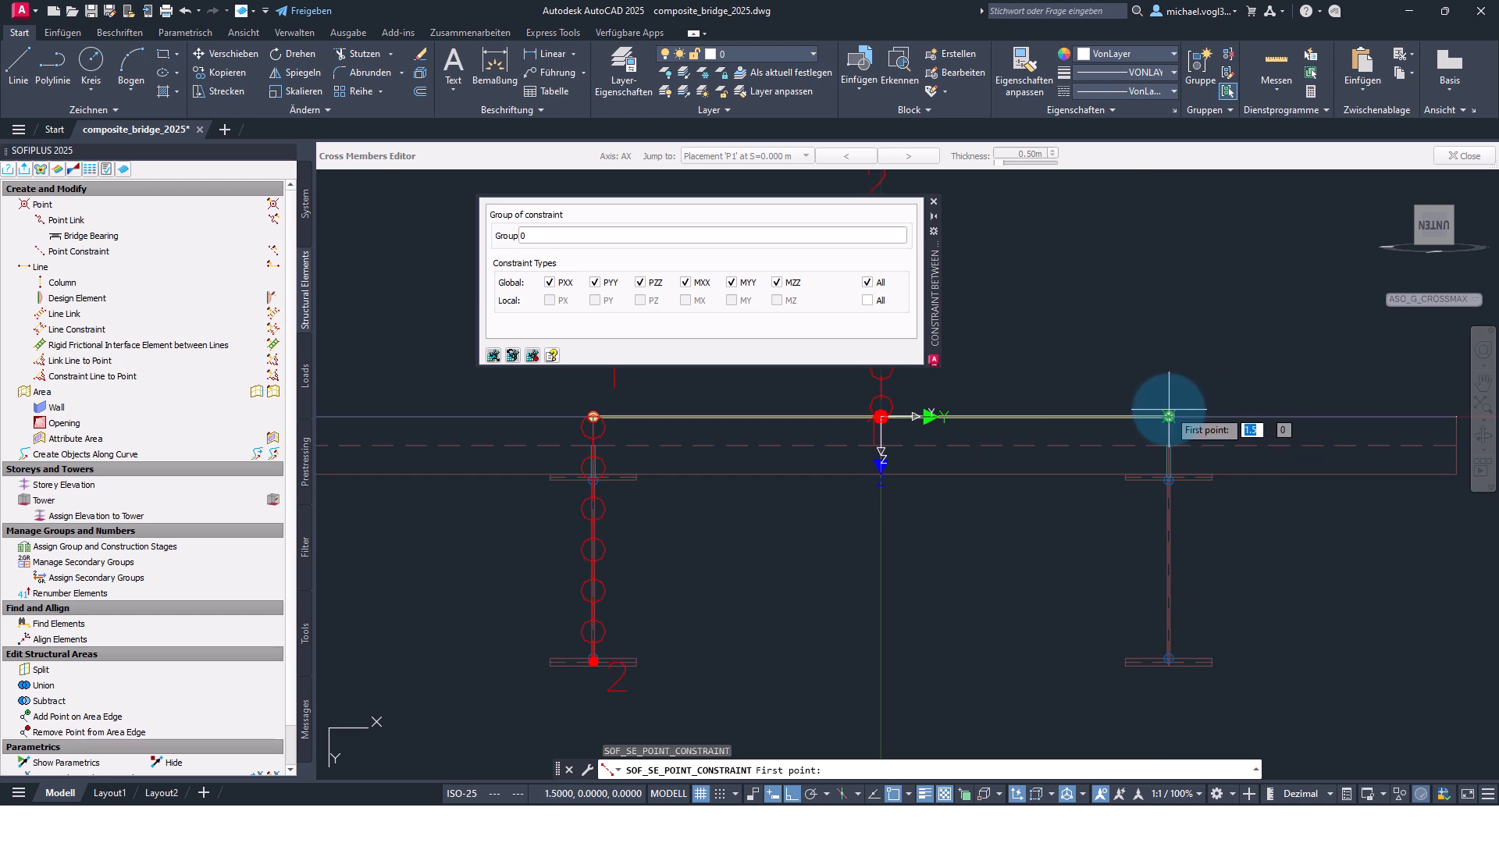
click(1169, 416)
scroll(1191, 565, up, 4)
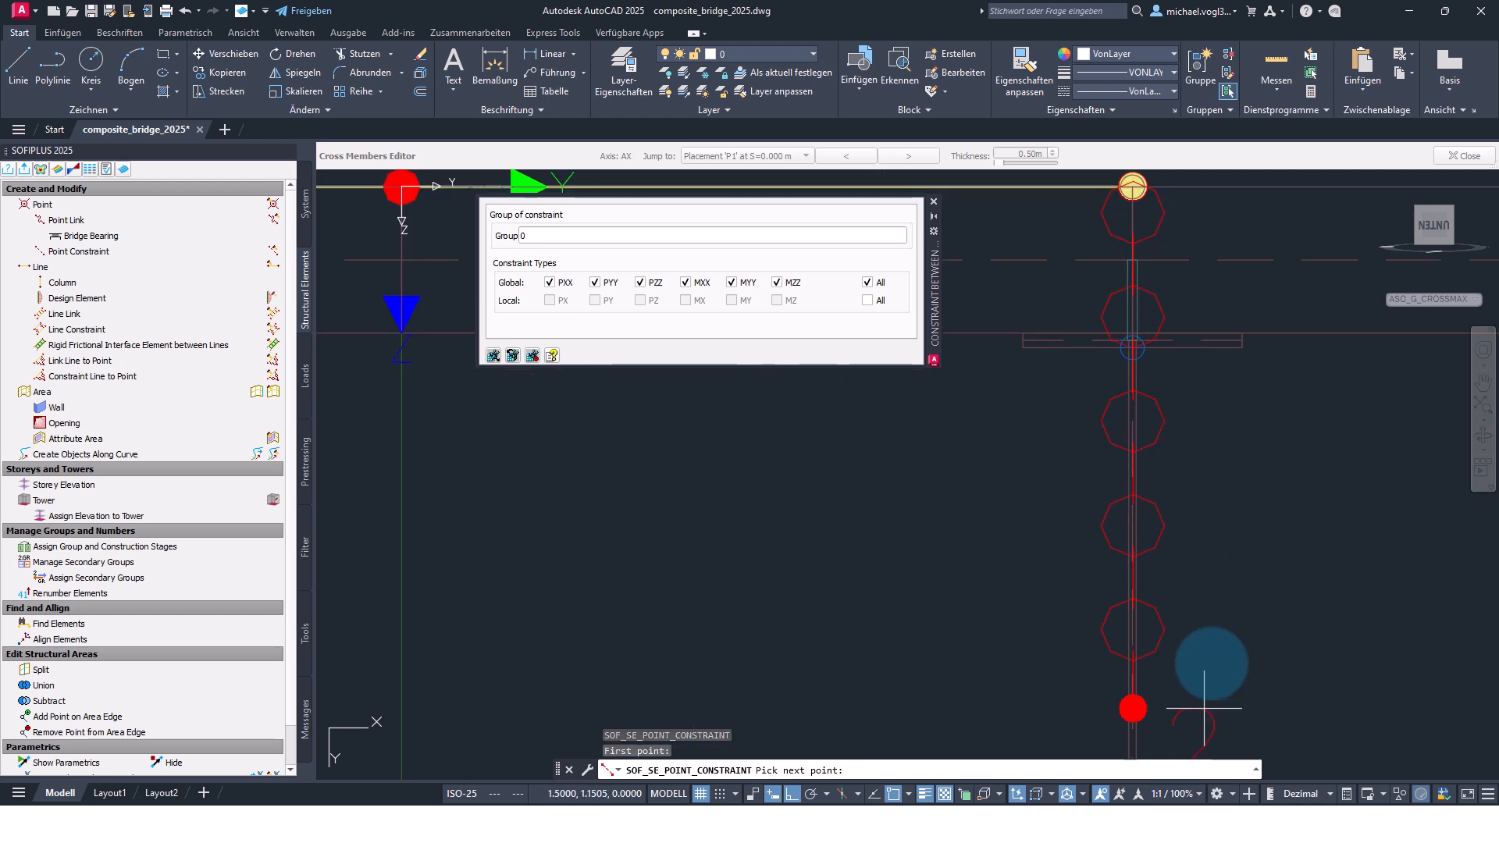
scroll(1194, 672, down, 5)
scroll(1210, 626, up, 4)
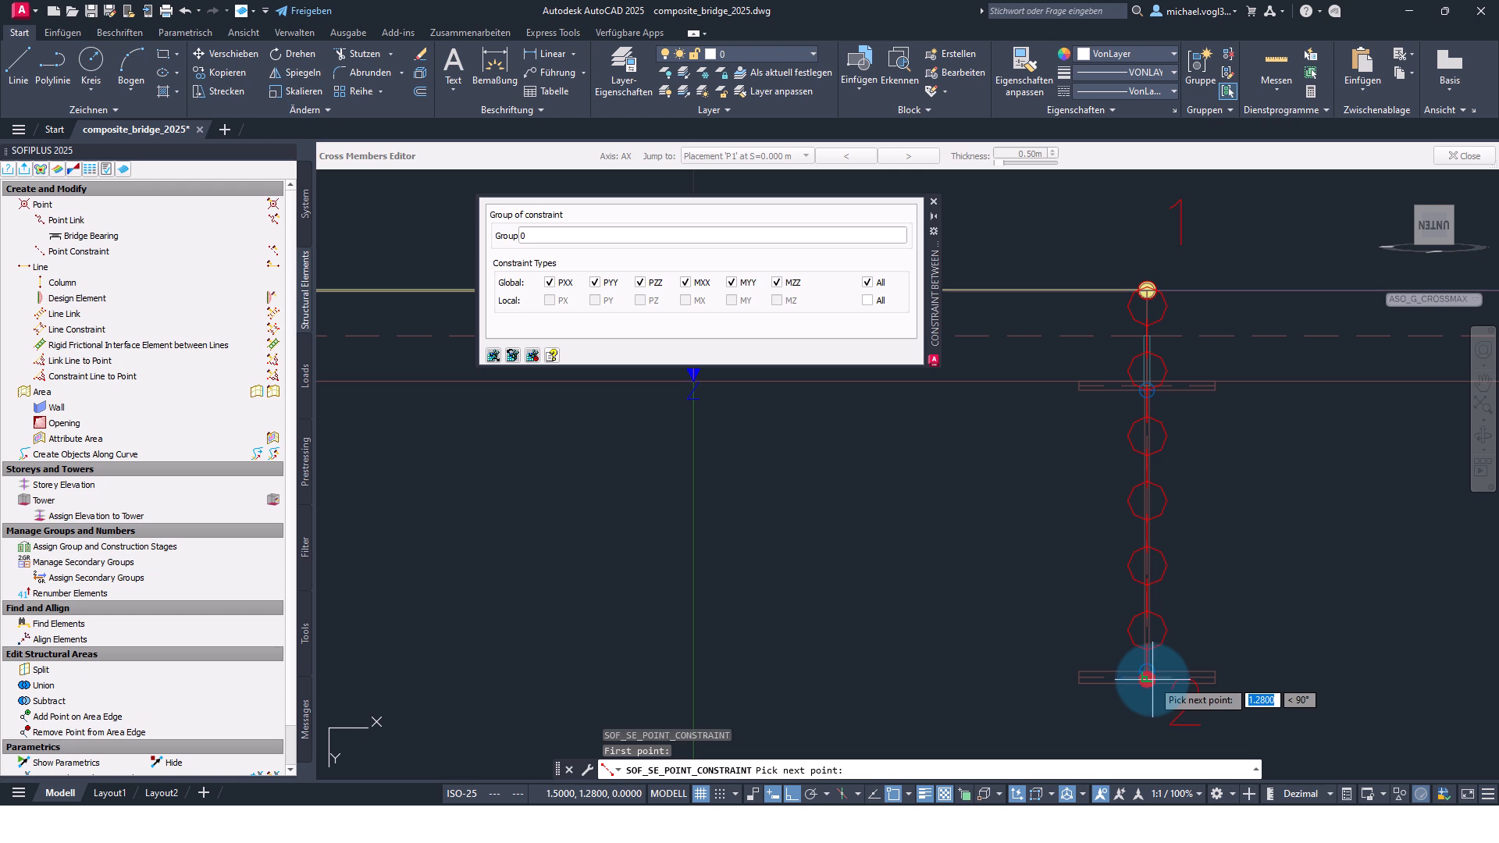
scroll(1146, 677, up, 2)
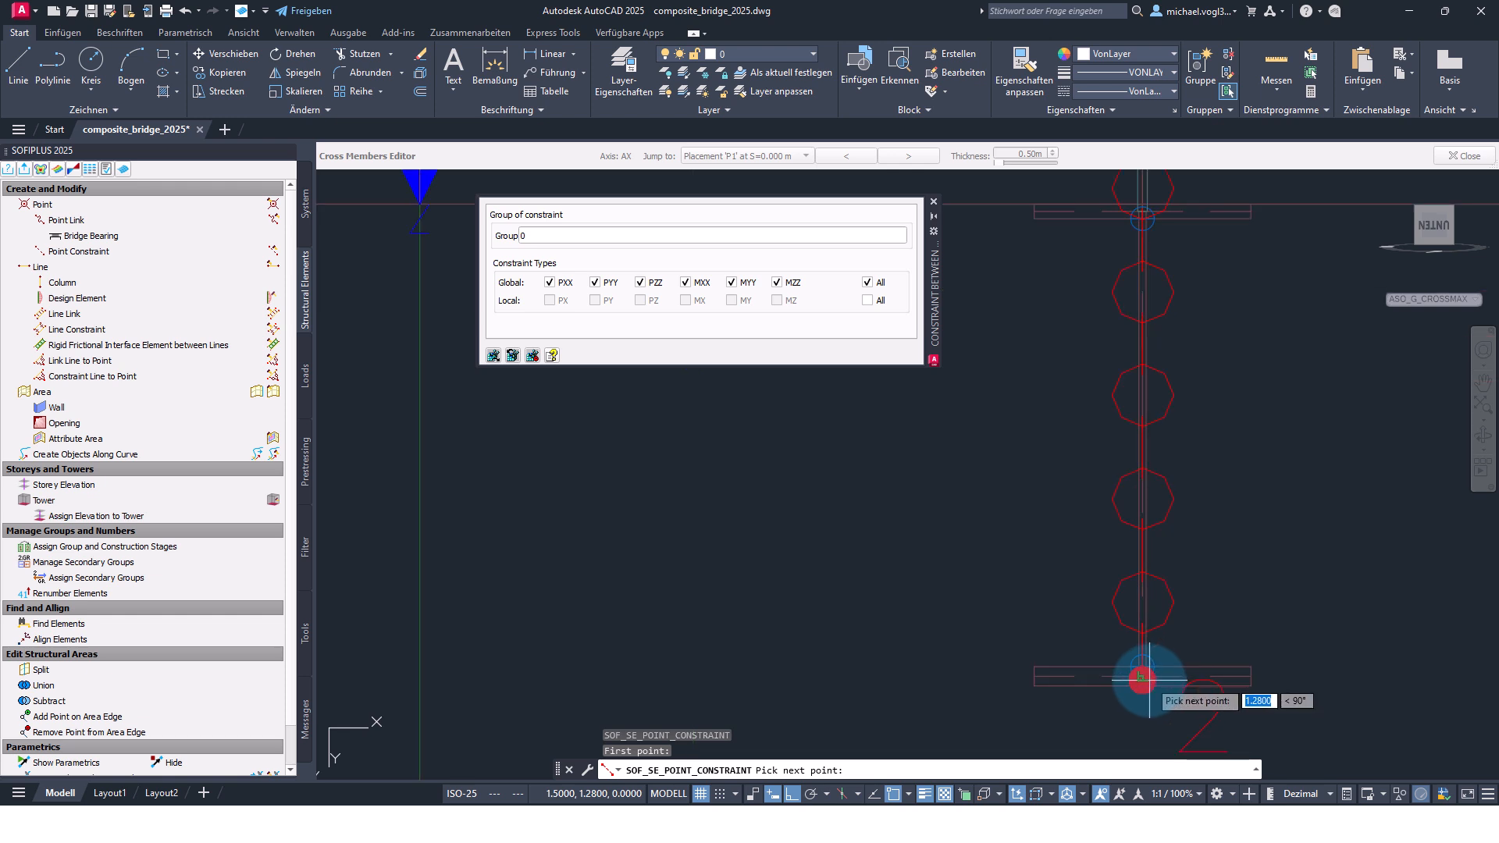
click(1149, 677)
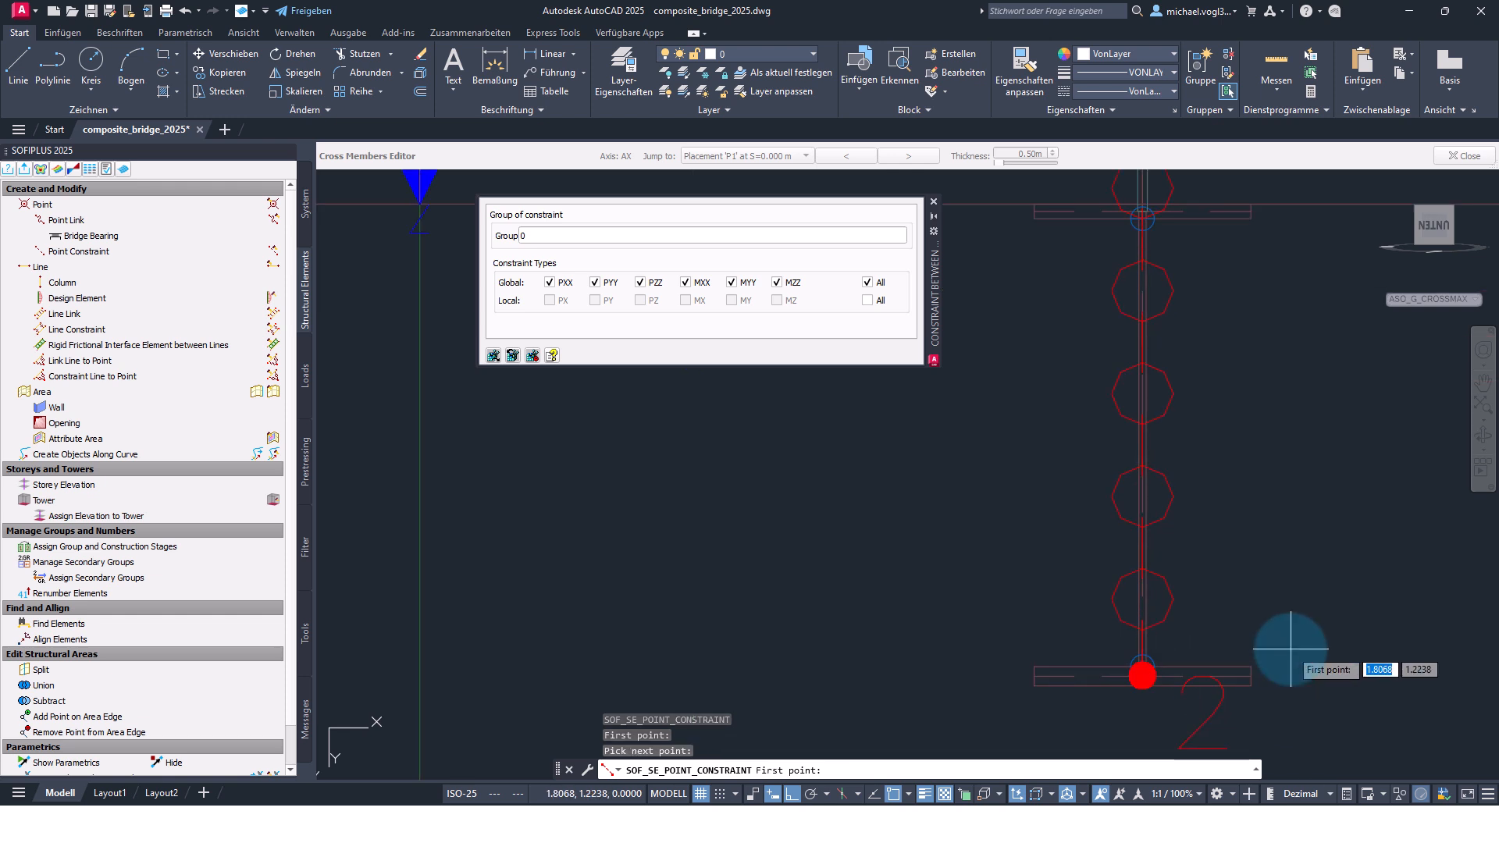
key(Escape)
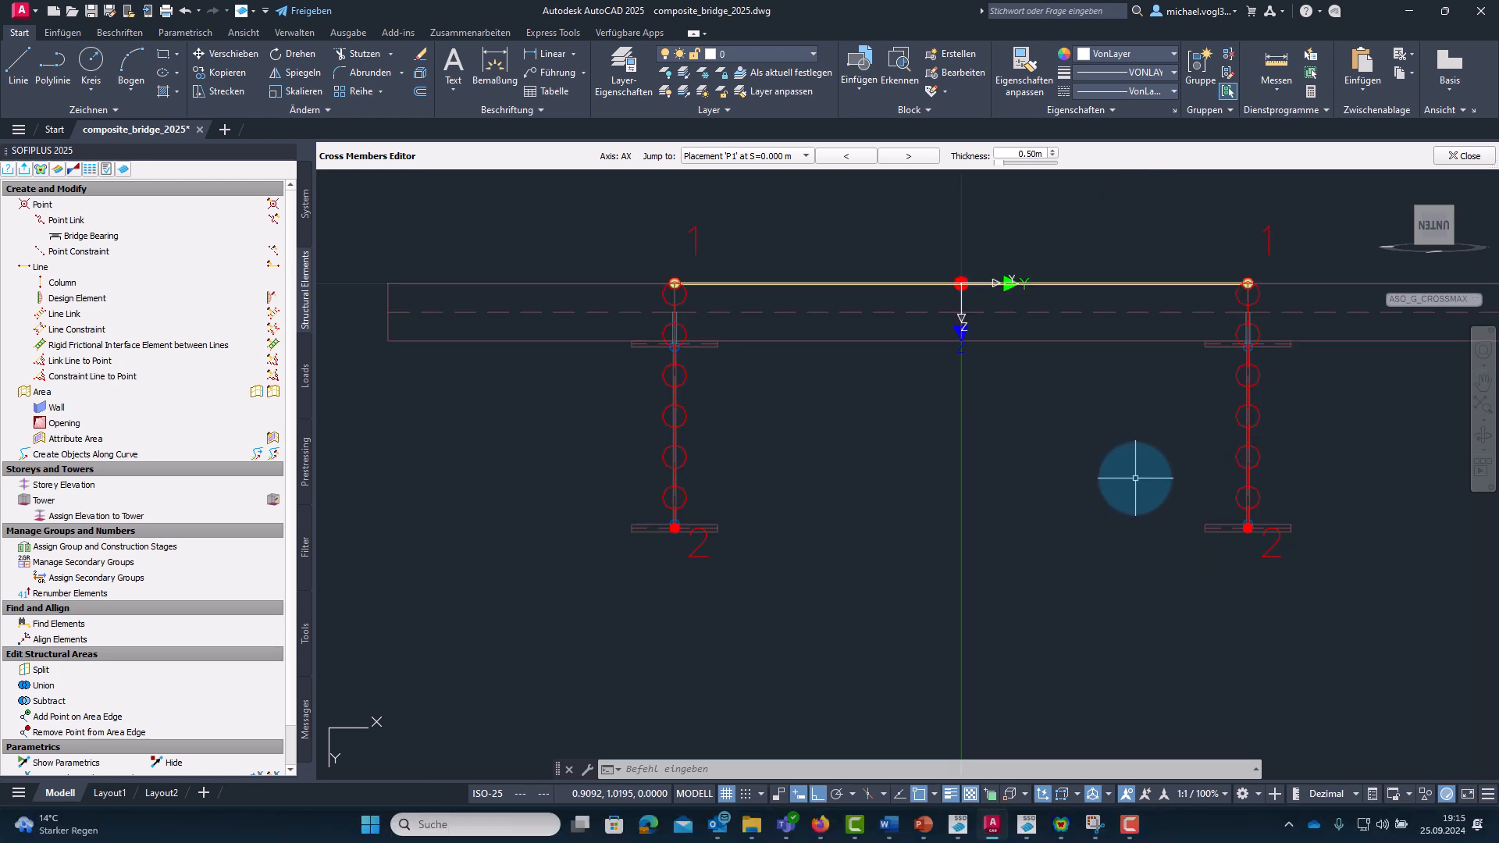
Start a bridge bearing and set its axial stiffness to 10000 in both the local X and local Y directions.
click(108, 243)
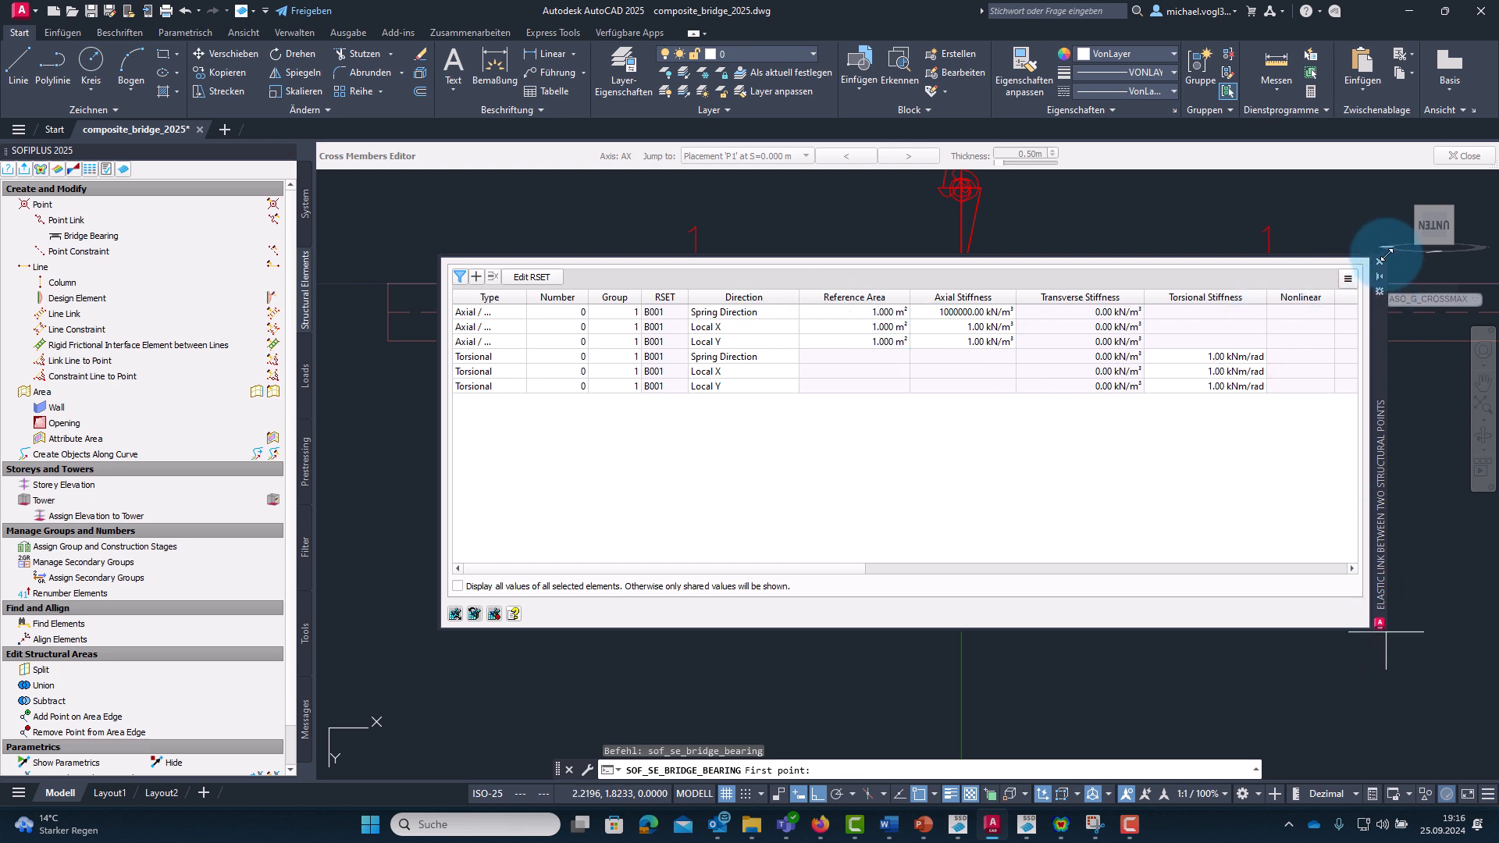
drag(1385, 255, 1328, 251)
mouse_move(1318, 338)
mouse_down()
mouse_move(1375, 551)
mouse_move(1365, 220)
mouse_move(1378, 189)
mouse_up()
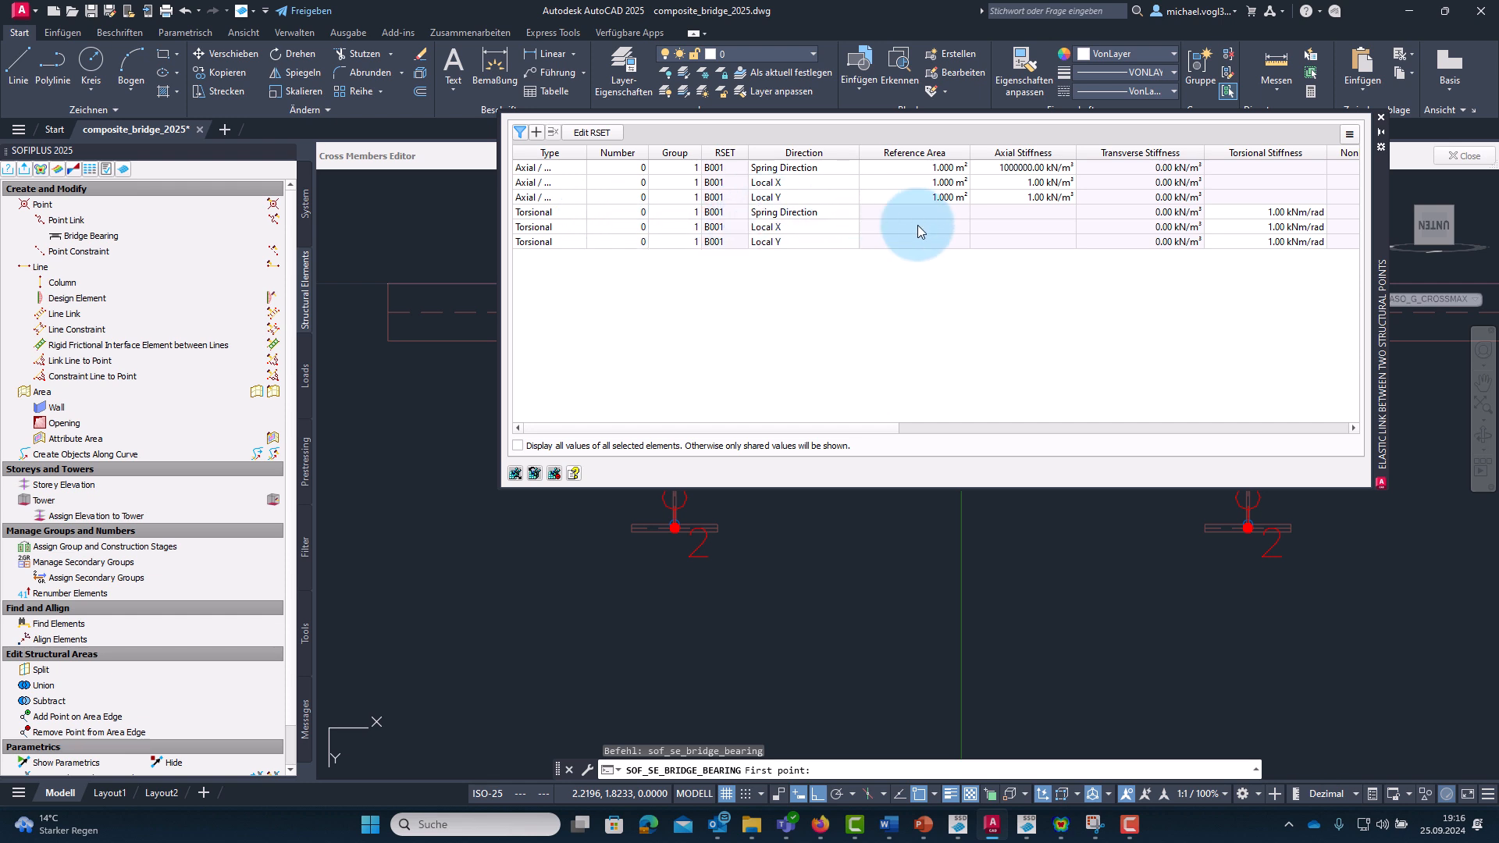
double_click(1006, 182)
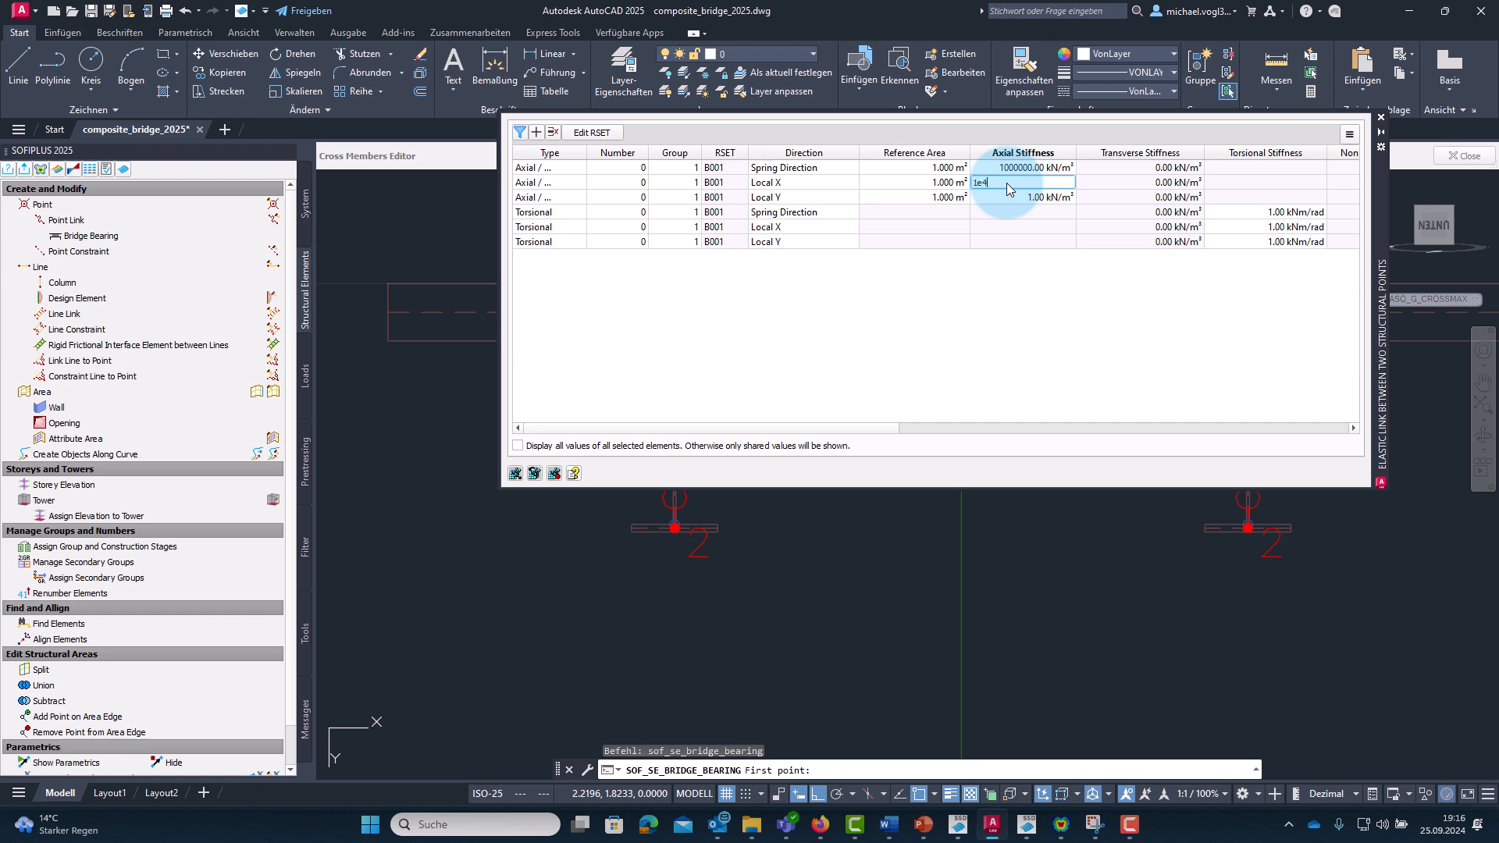
click(1024, 195)
text(1)
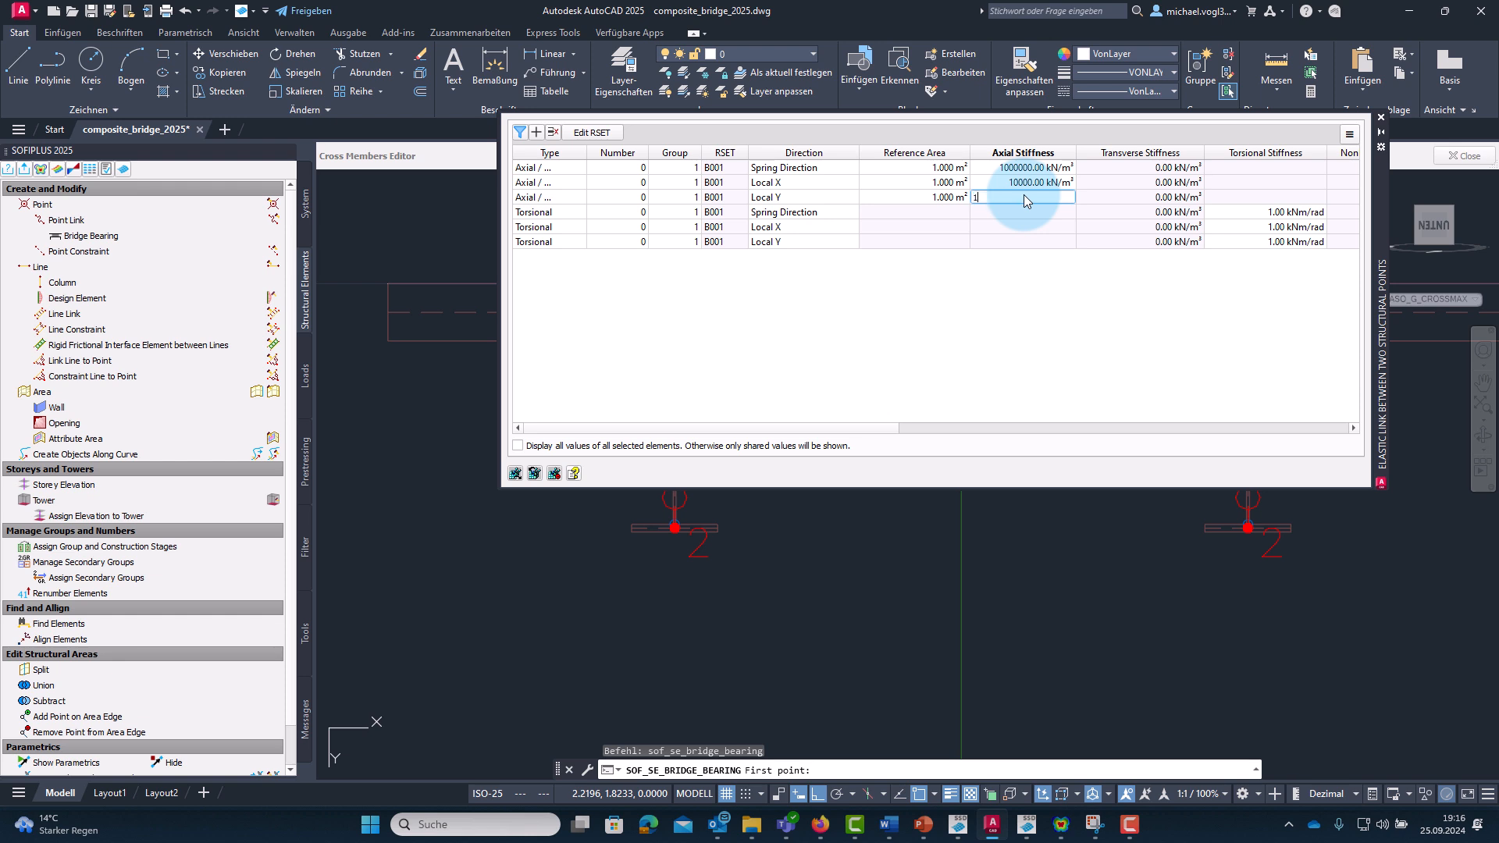
click(1090, 345)
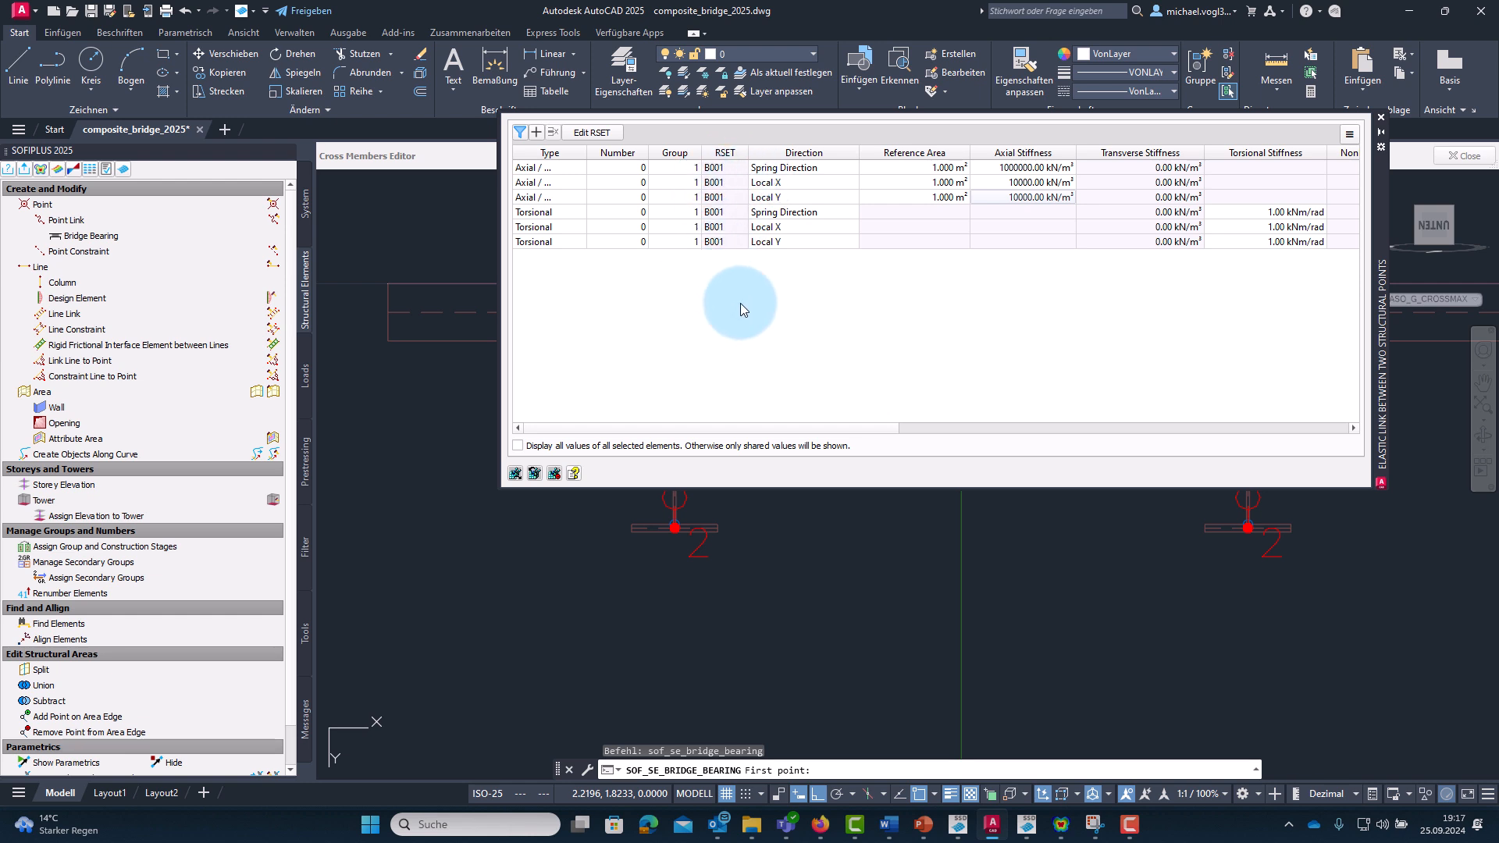
Place a 0.2 m high bridge bearing beneath the bottom flange of the girder at y = -1.5 m.
click(675, 527)
text(0.2)
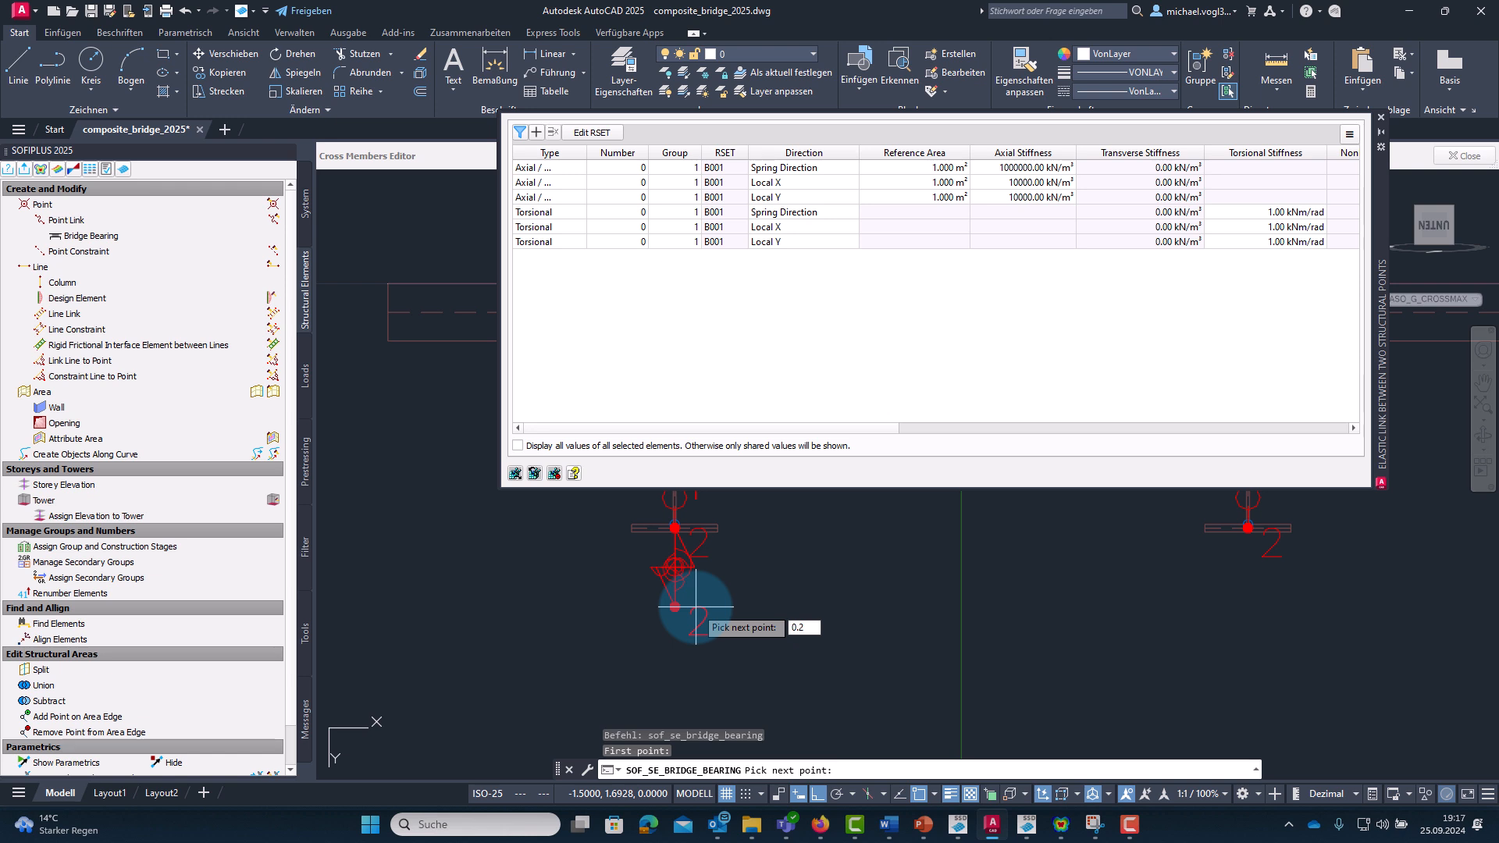
key(Return)
Place a second 0.2 m high bridge bearing beneath the bottom flange of the girder at y = 1.5 m.
scroll(867, 609, down, 2)
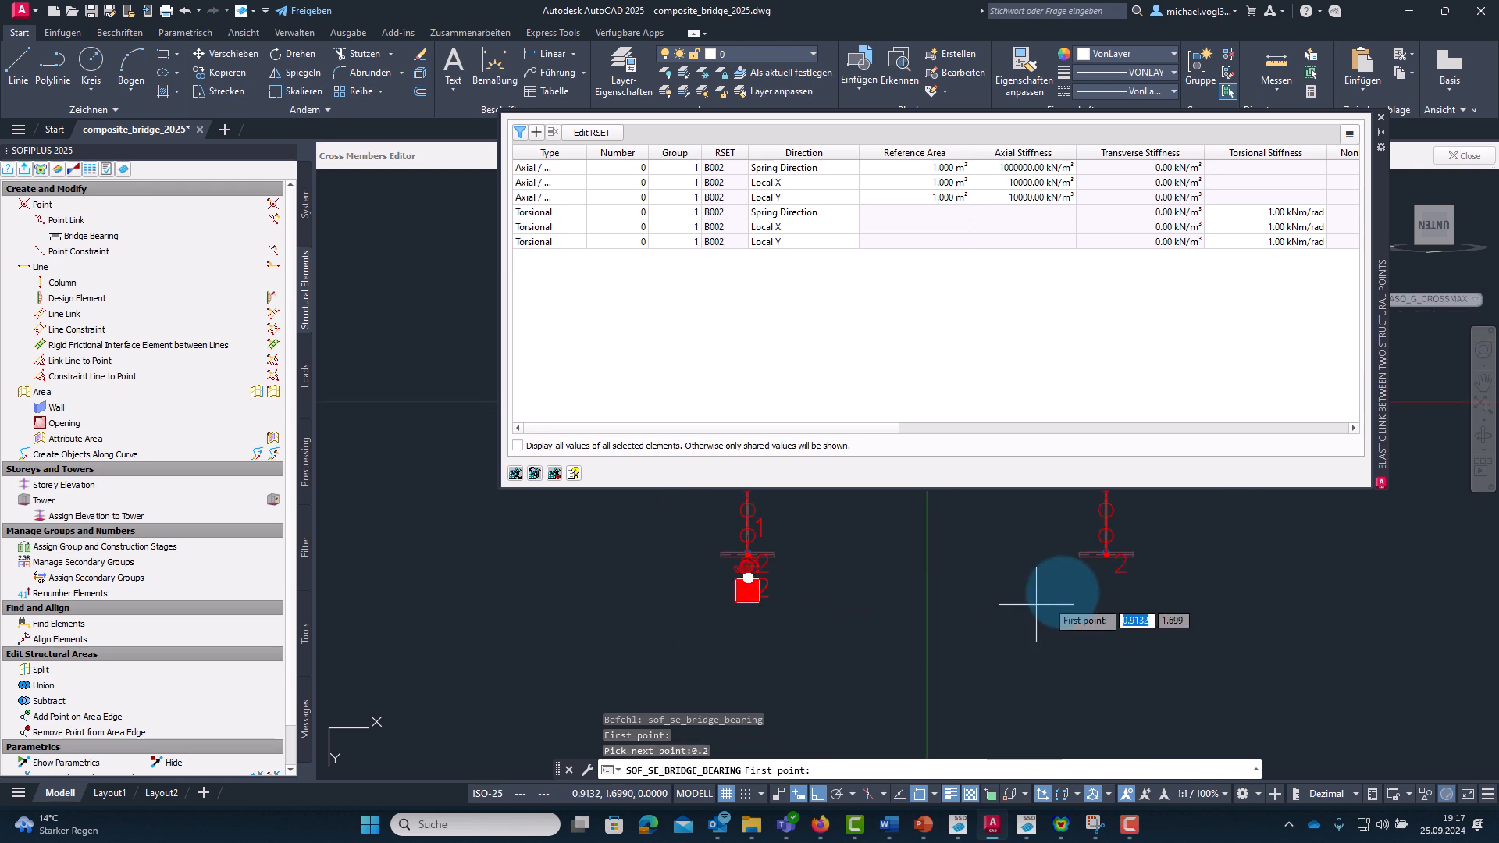
click(1105, 555)
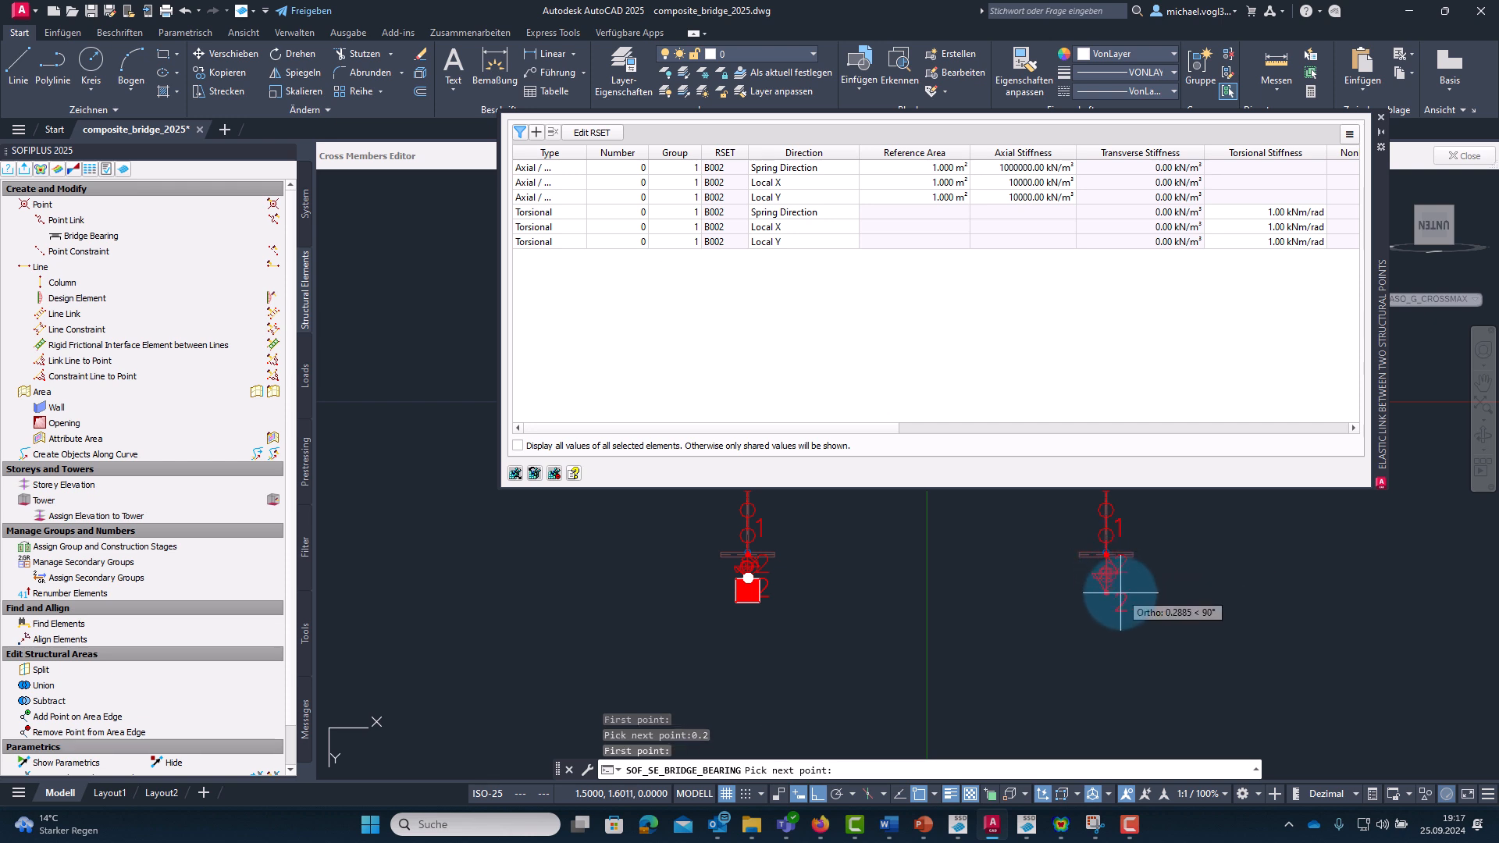
text(0.)
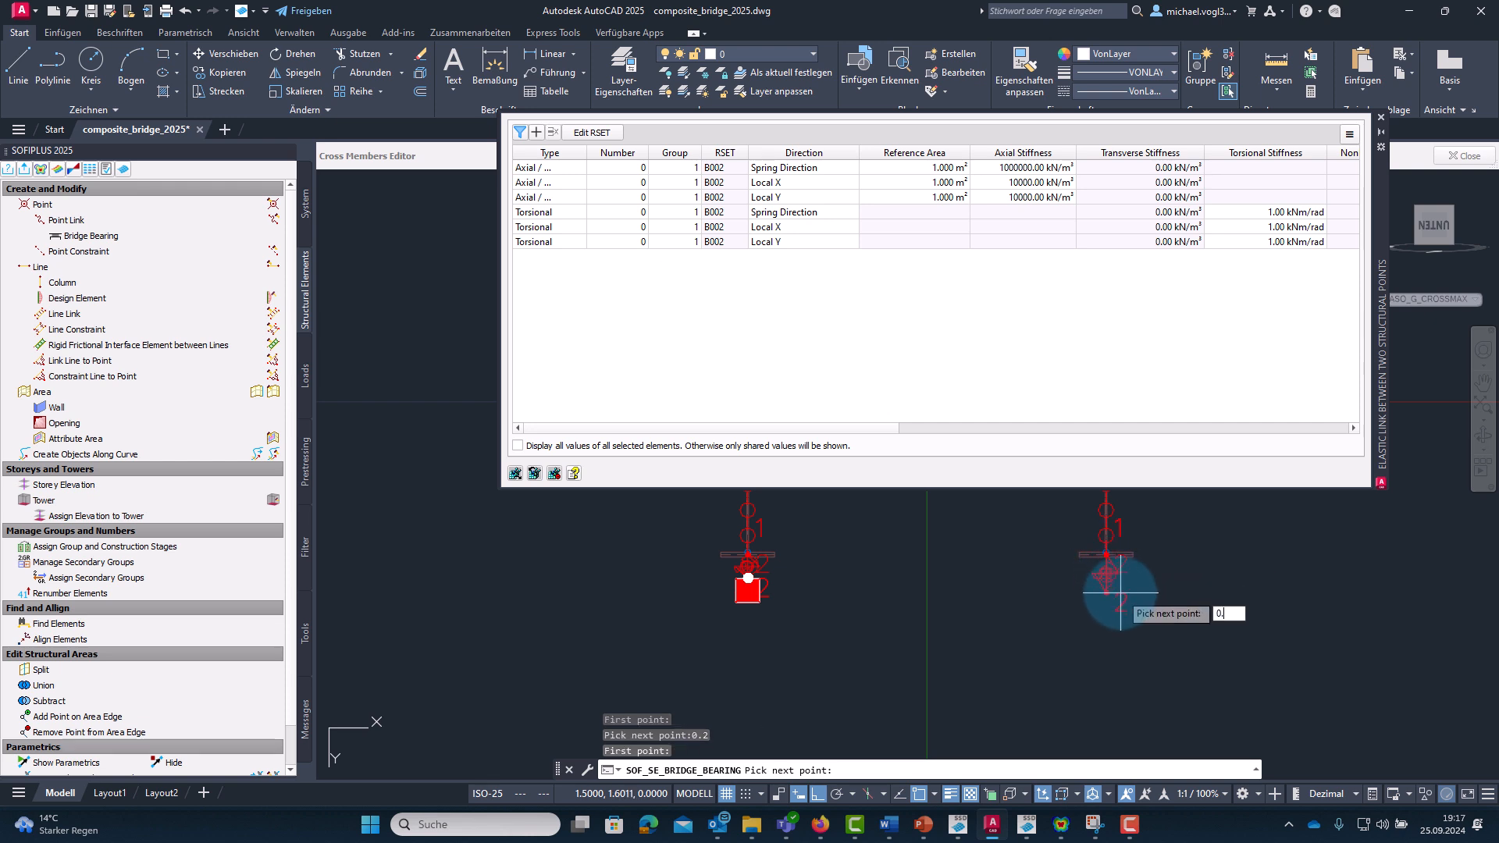
text(2)
key(Return)
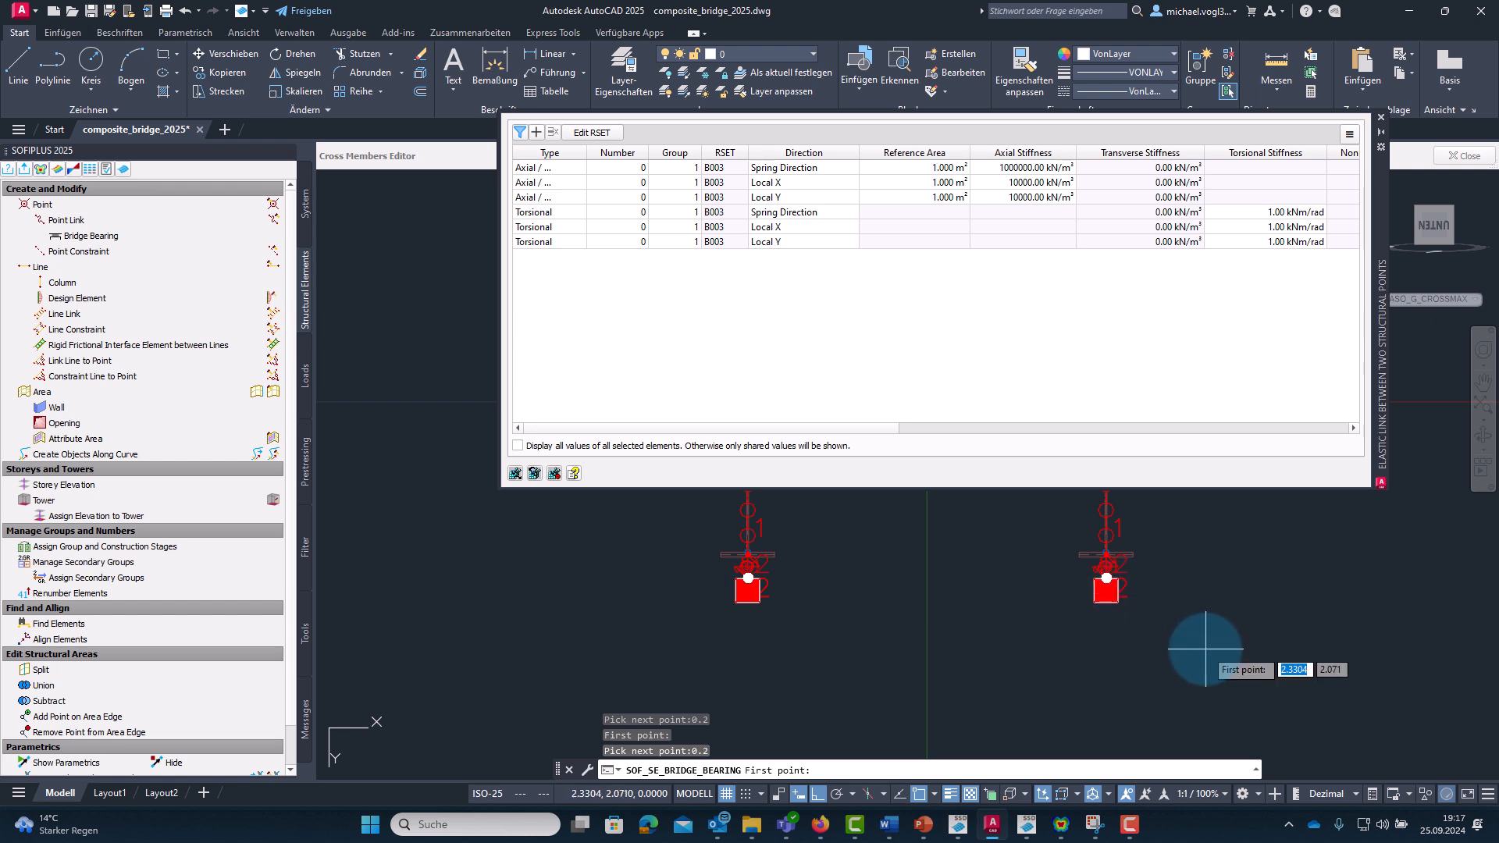
key(Escape)
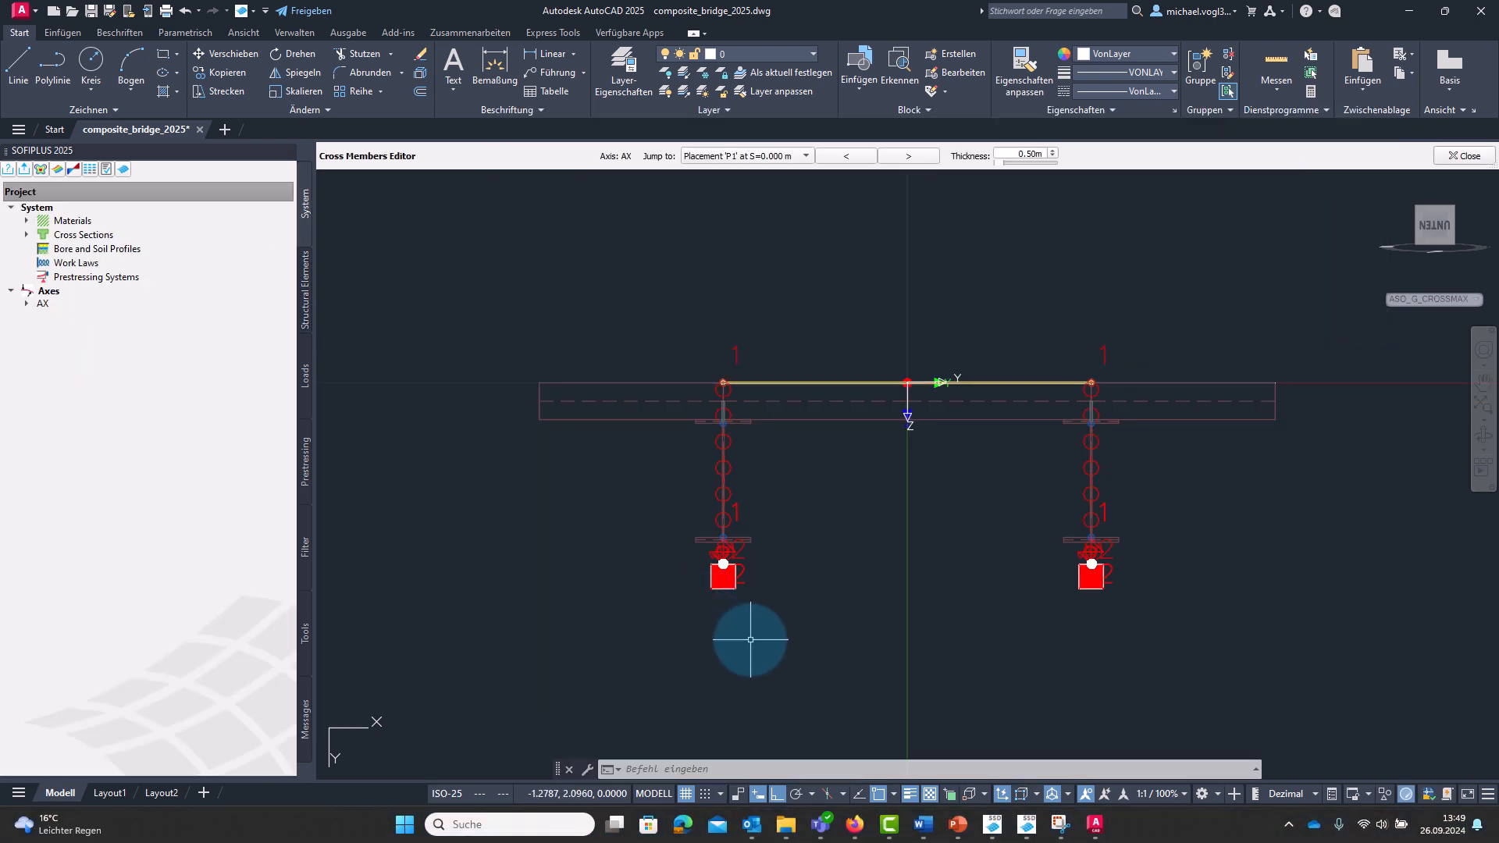
Copy both point constraints and bridge bearings at placement P1 to the clipboard, using the axis origin as base point.
mouse_move(750, 639)
mouse_down()
mouse_move(619, 552)
mouse_move(686, 485)
mouse_move(885, 468)
mouse_move(1174, 484)
mouse_move(1211, 635)
mouse_move(1092, 670)
mouse_up()
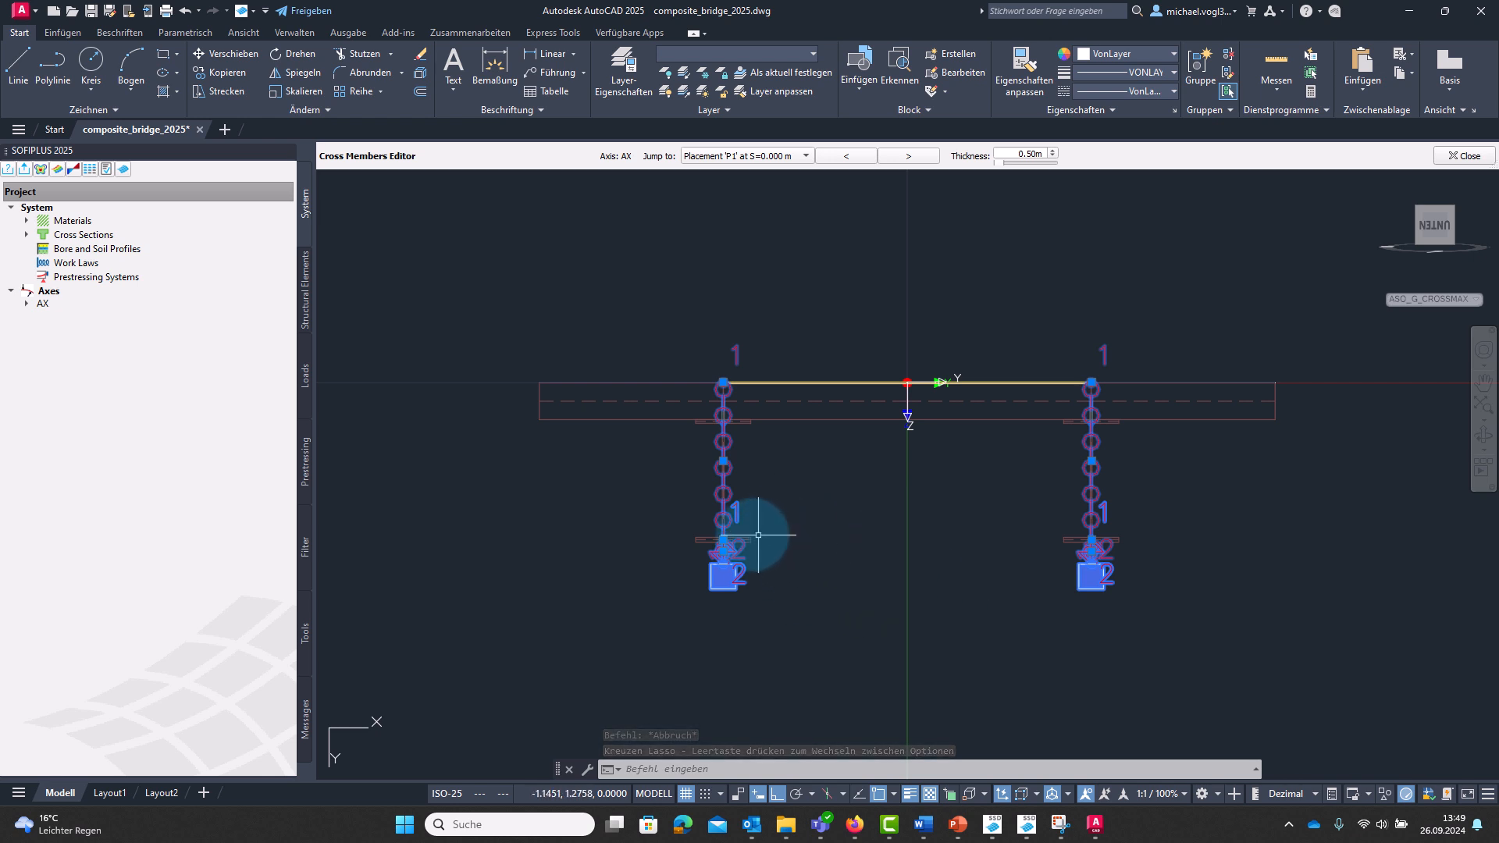
right_click(720, 490)
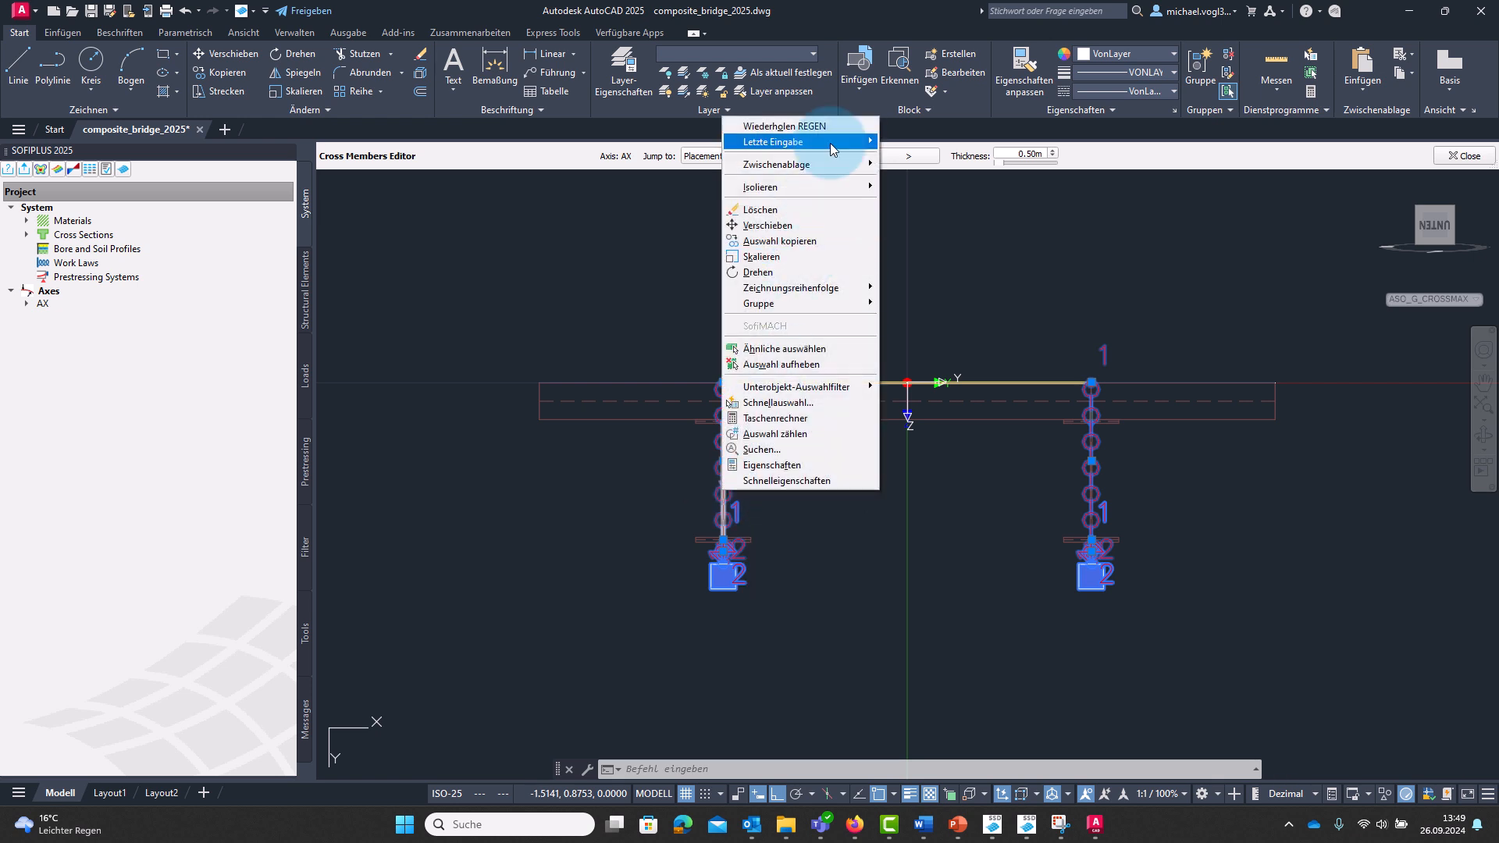
click(836, 165)
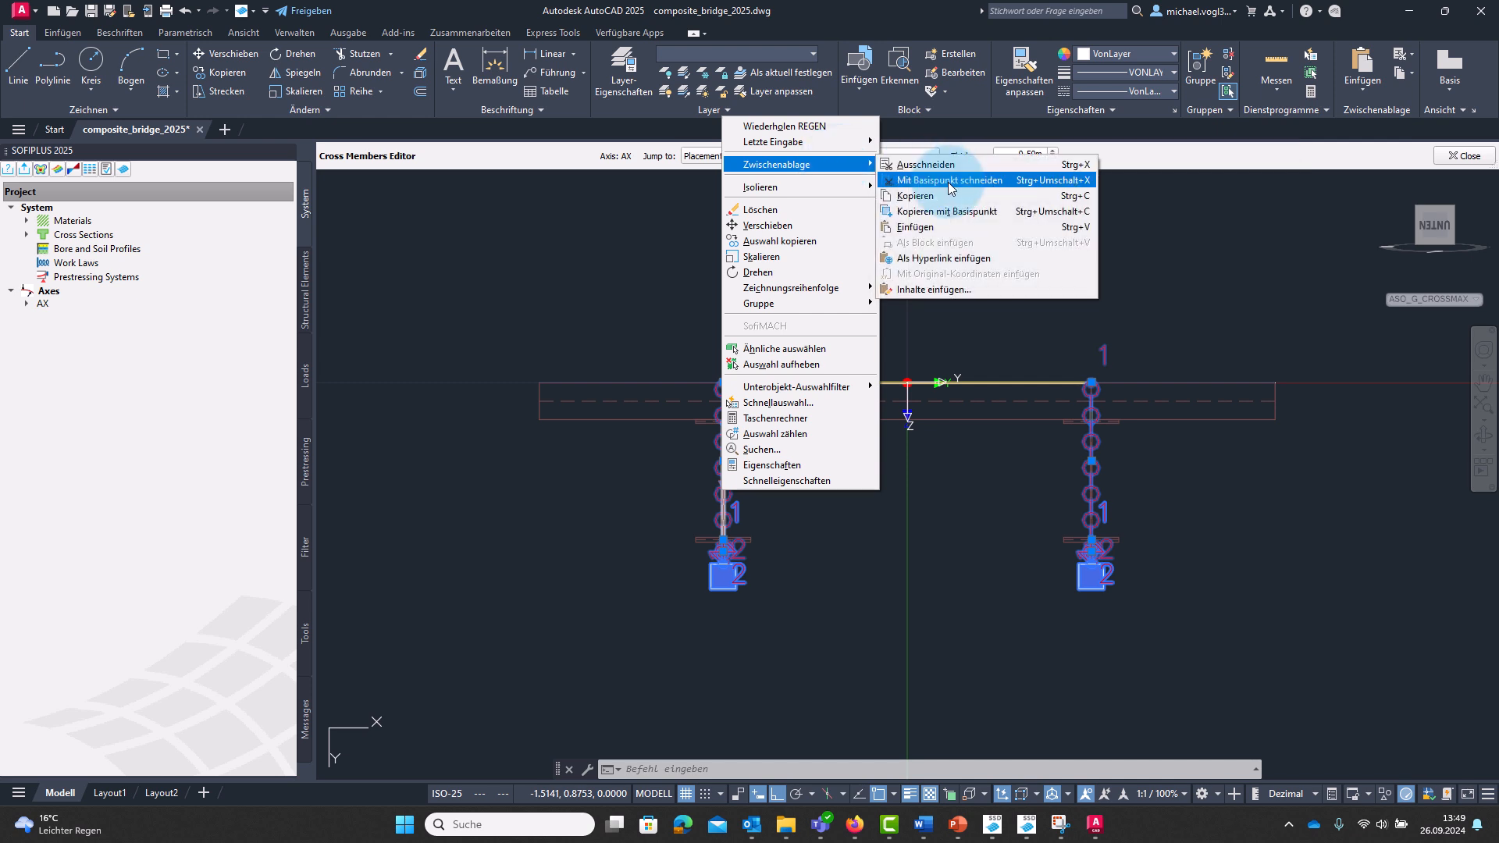
click(946, 211)
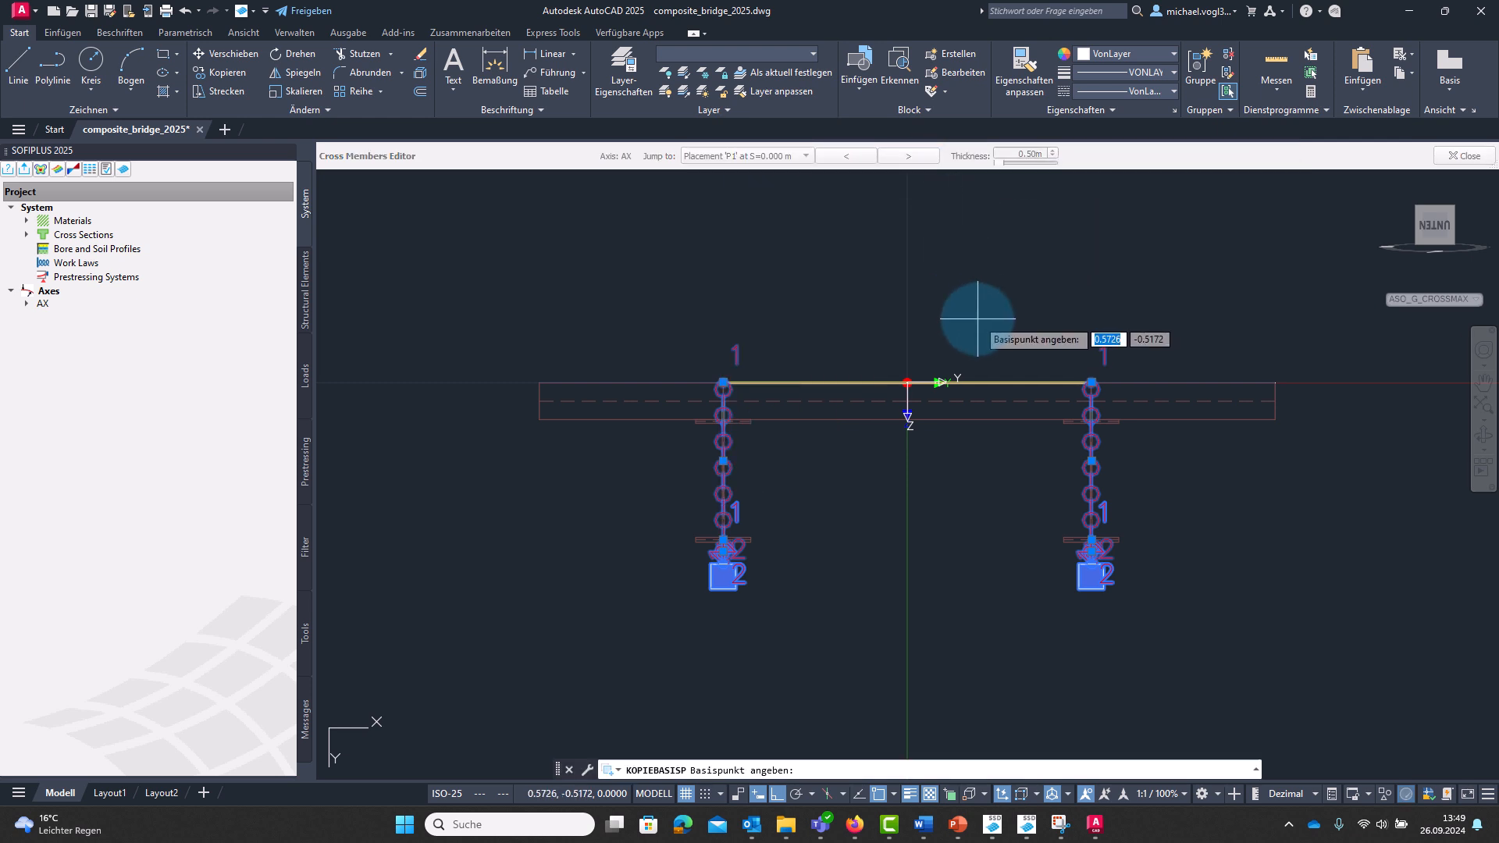
click(908, 382)
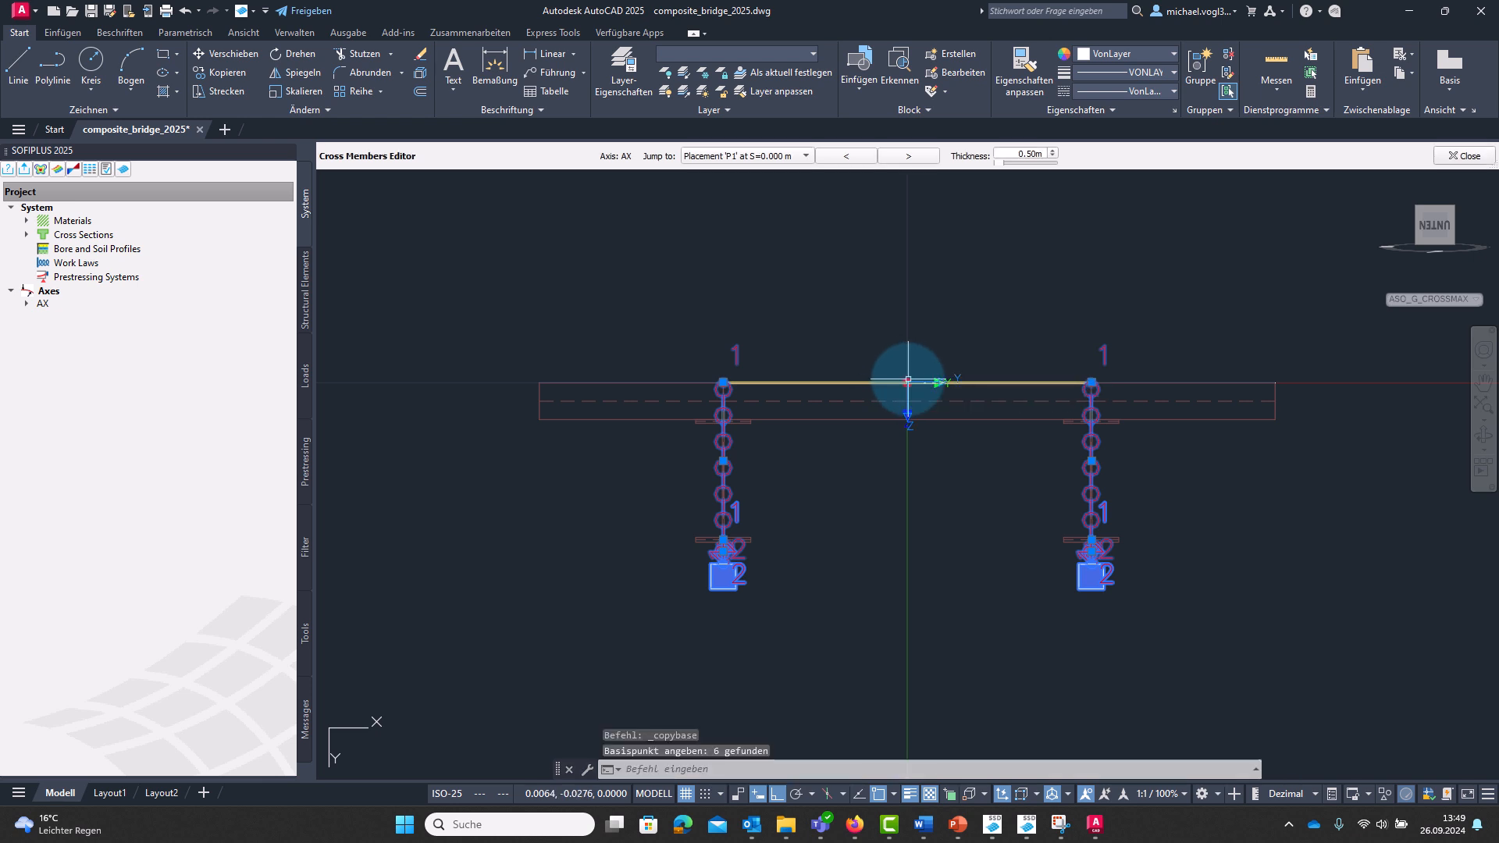
Paste the copied point constraints and bearings at the axis origin of placement P2 at S = 32 m.
click(920, 161)
click(919, 161)
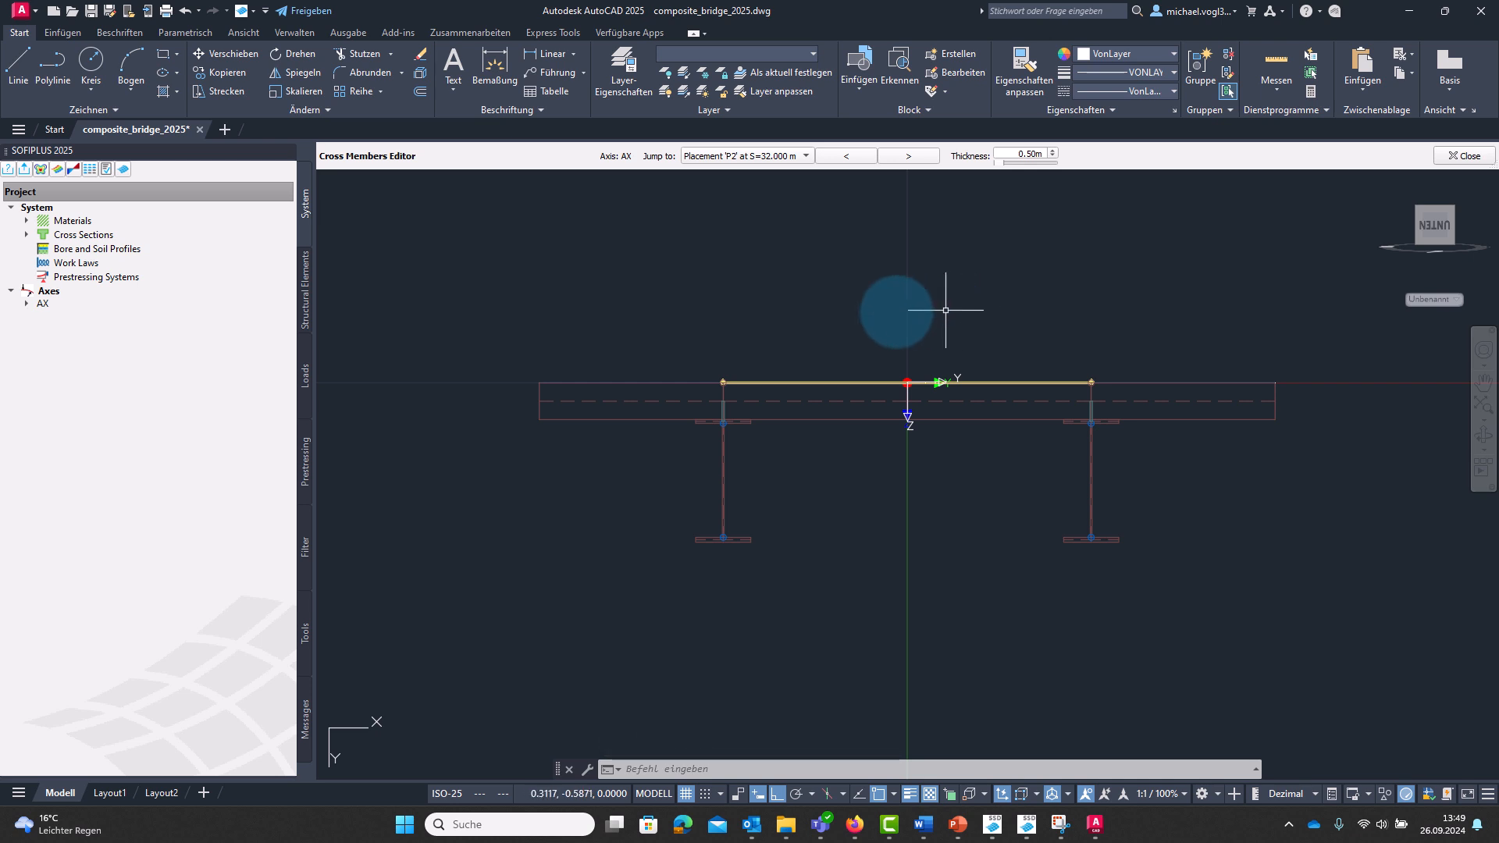
key(ctrl+alt+v)
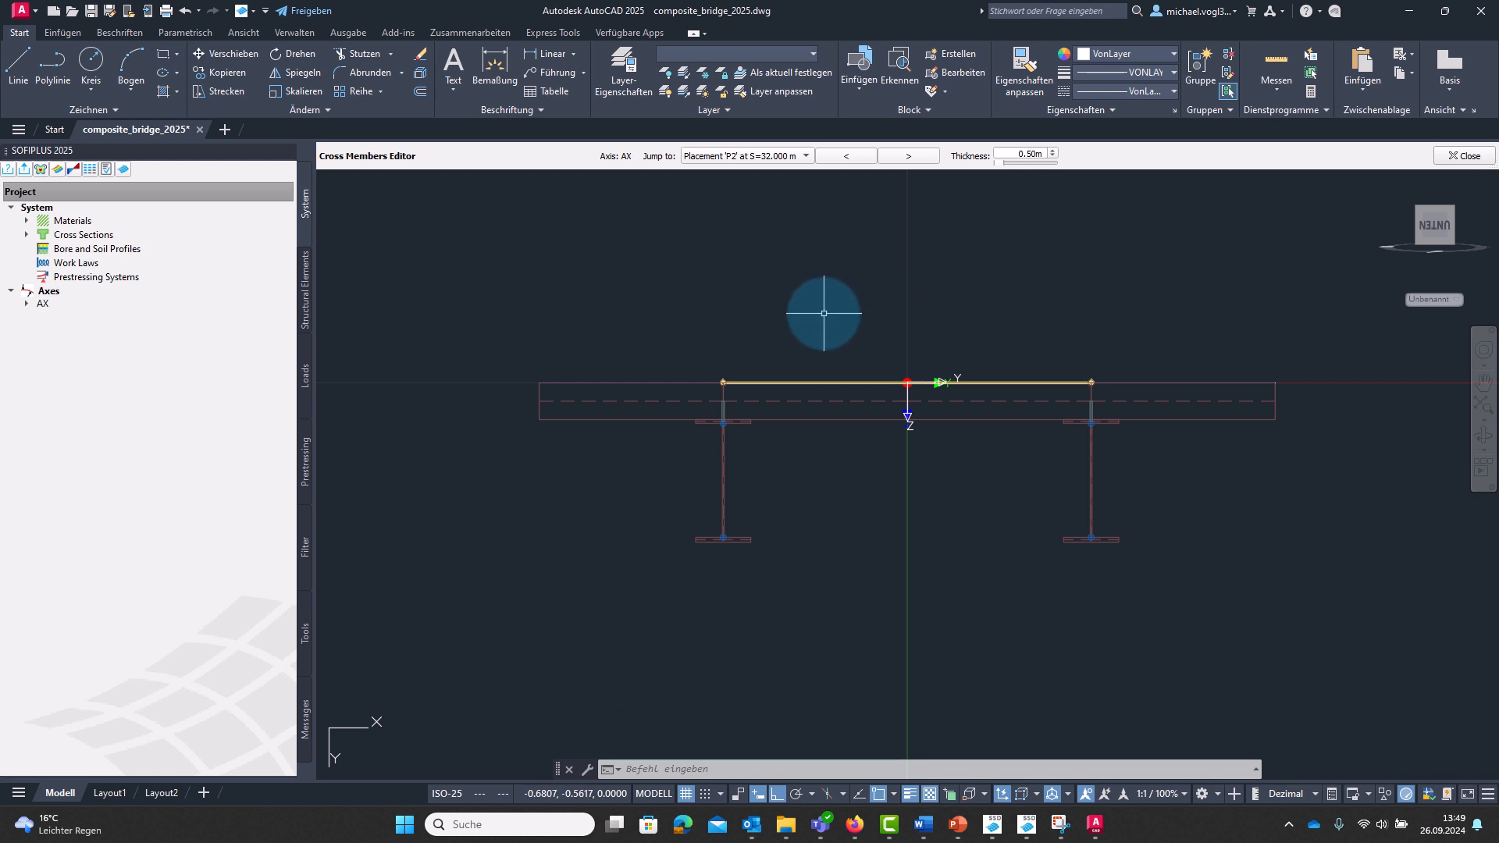
key(ctrl+v)
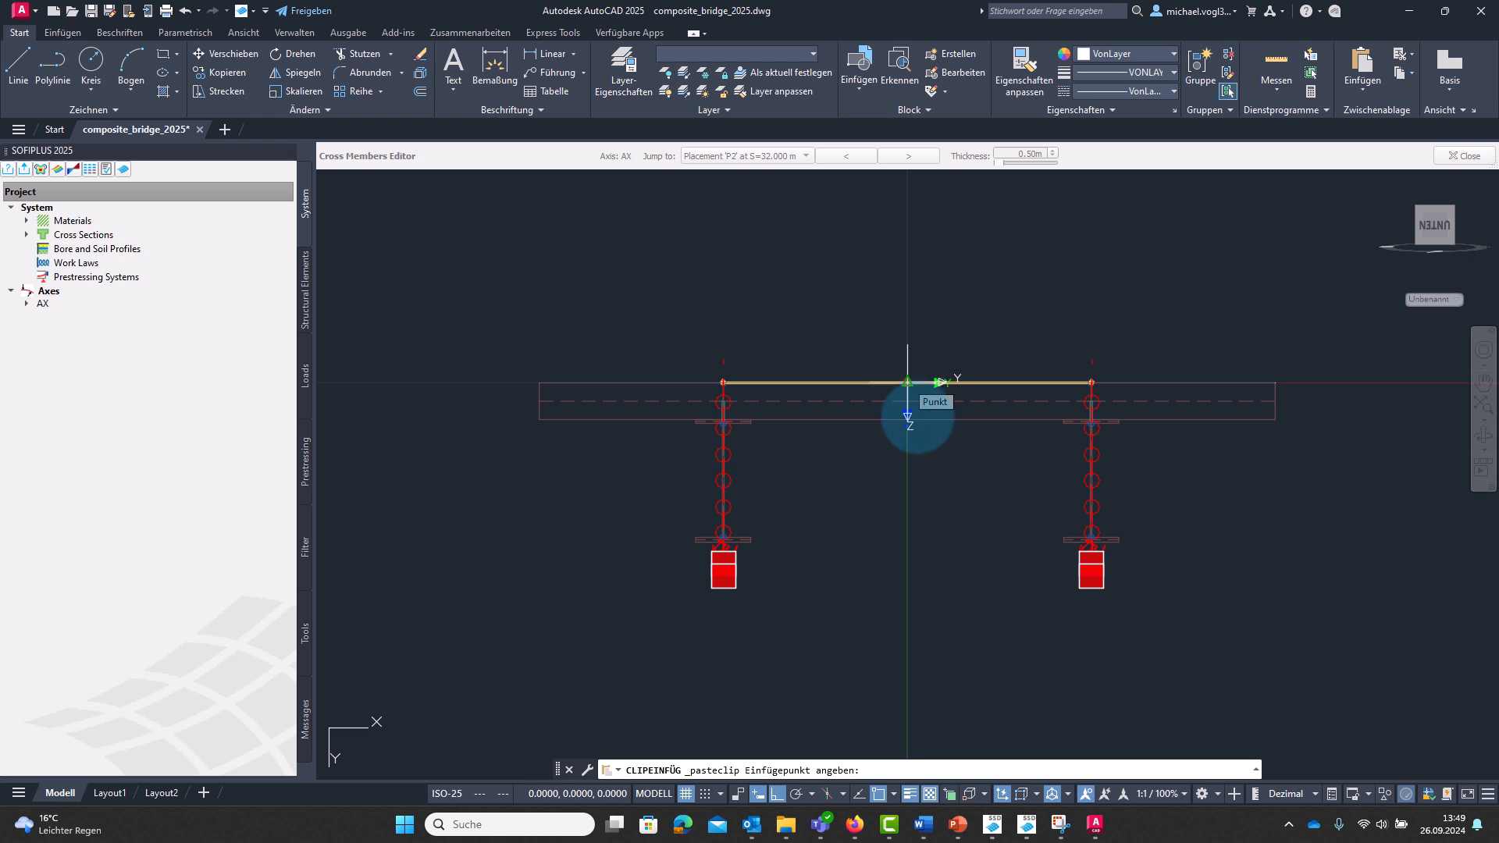
click(907, 383)
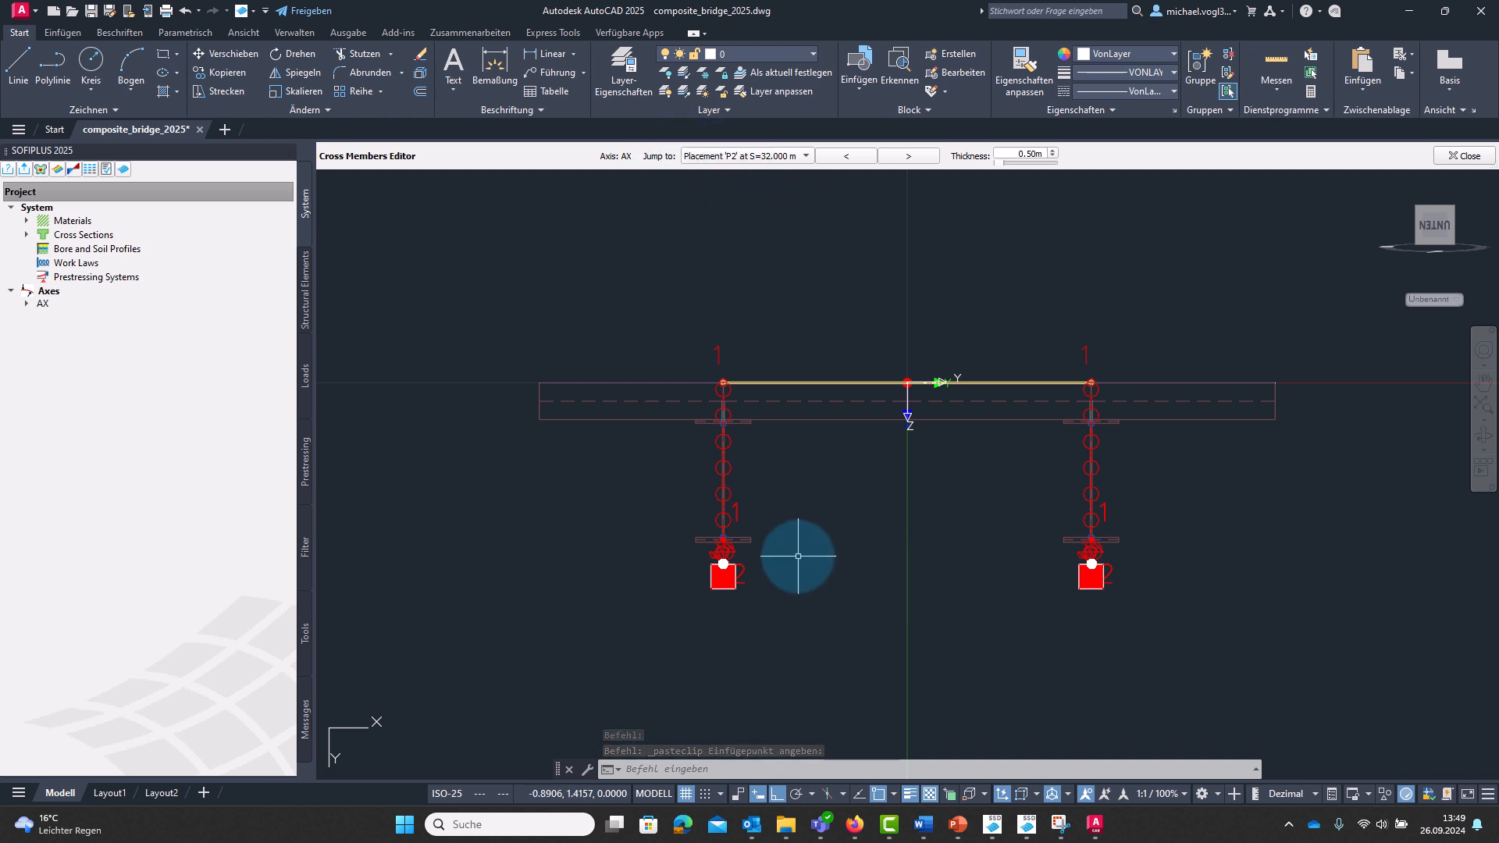
Set the RSET of the bearing at y = -1.5 m in placement P2 to B021 for all springs.
double_click(723, 553)
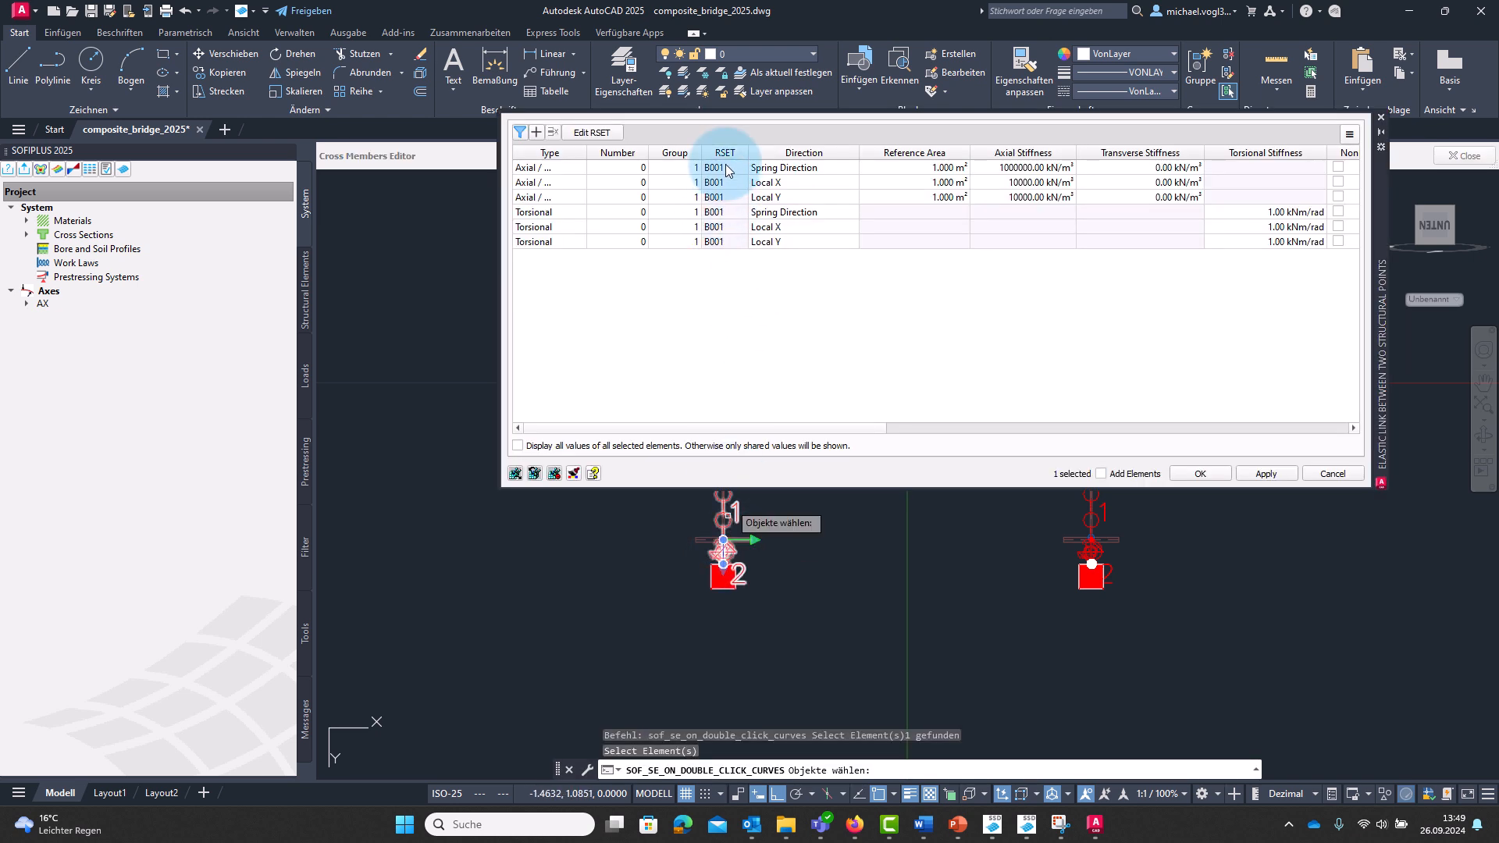
click(587, 133)
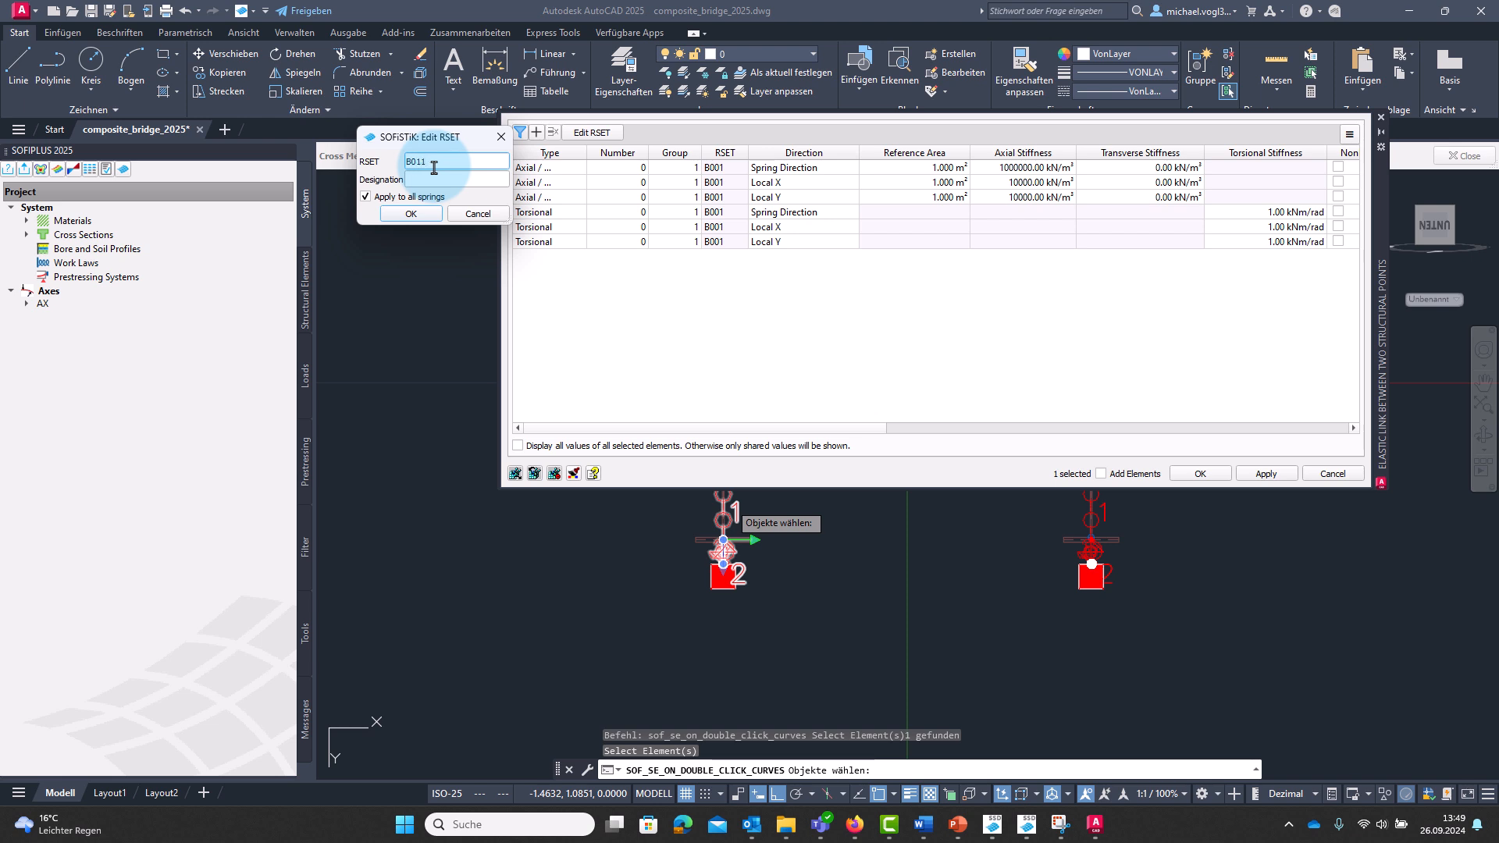
click(411, 216)
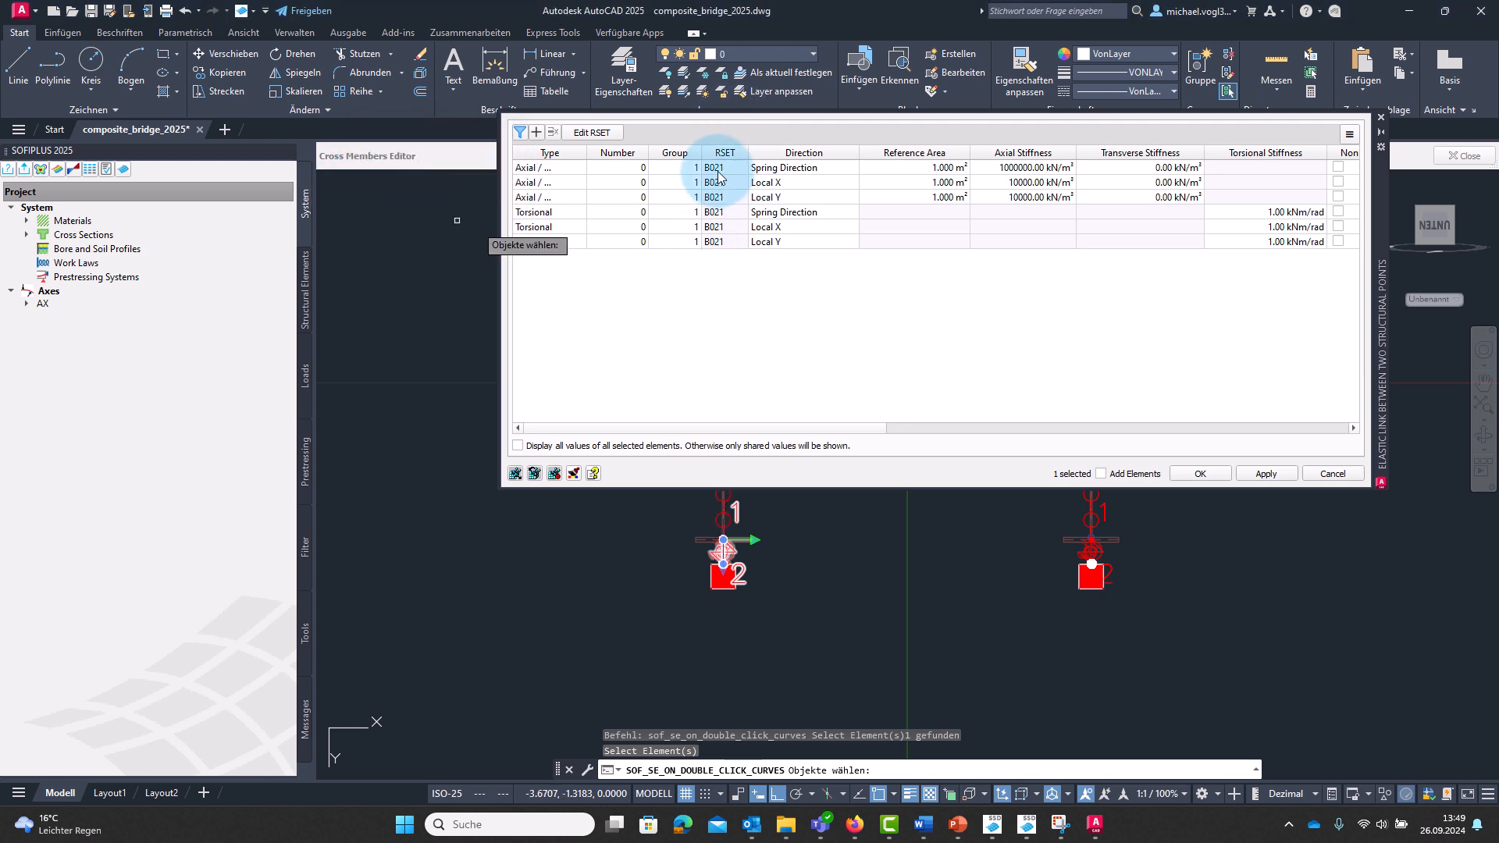
click(1207, 475)
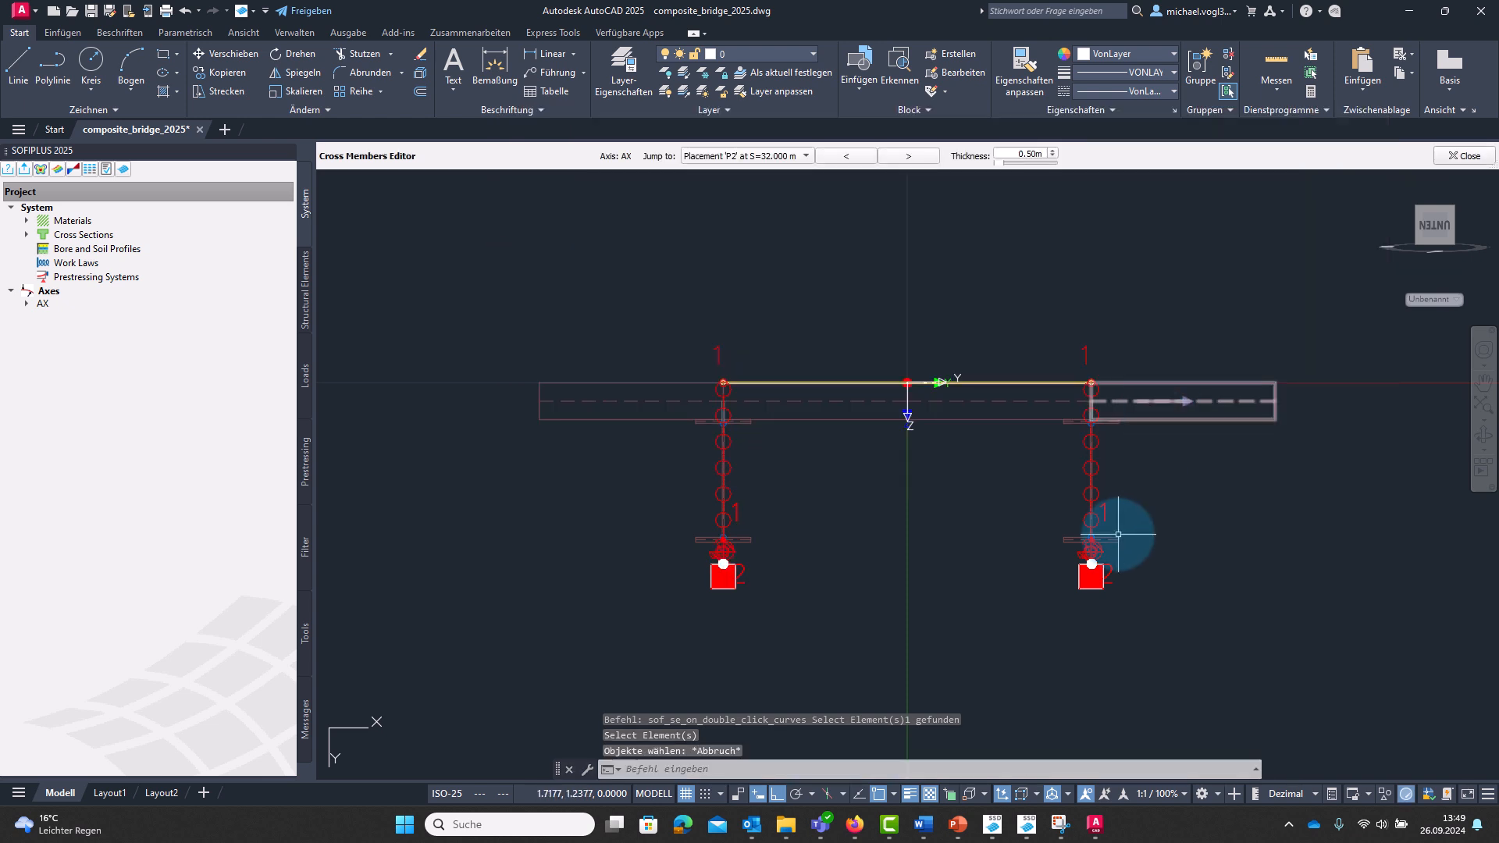
Set the RSET of the bearing at y = 1.5 m in placement P2 to B022 for all springs.
double_click(1092, 541)
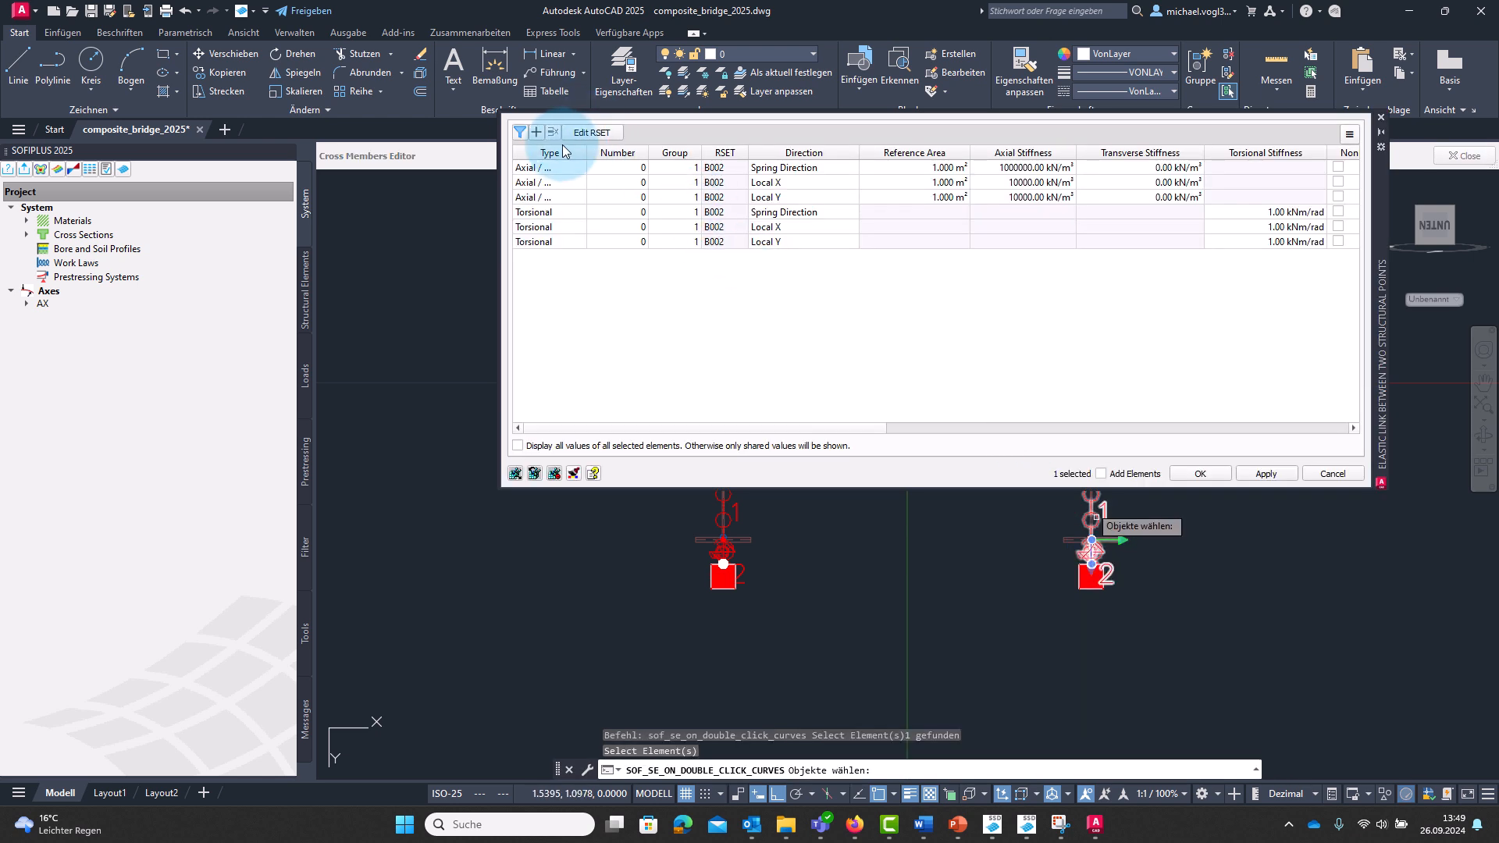
click(591, 133)
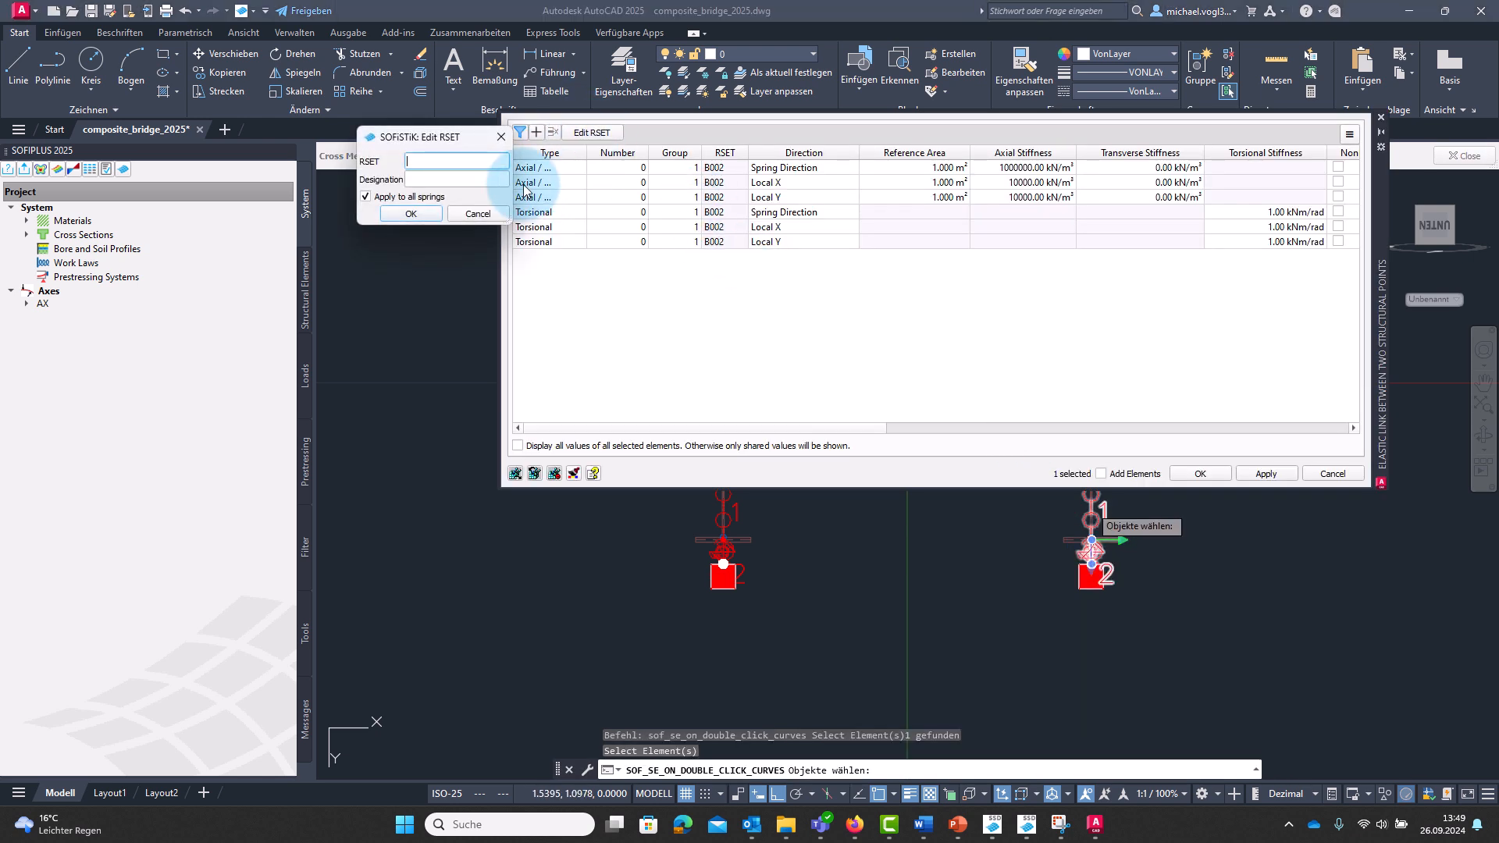
click(410, 214)
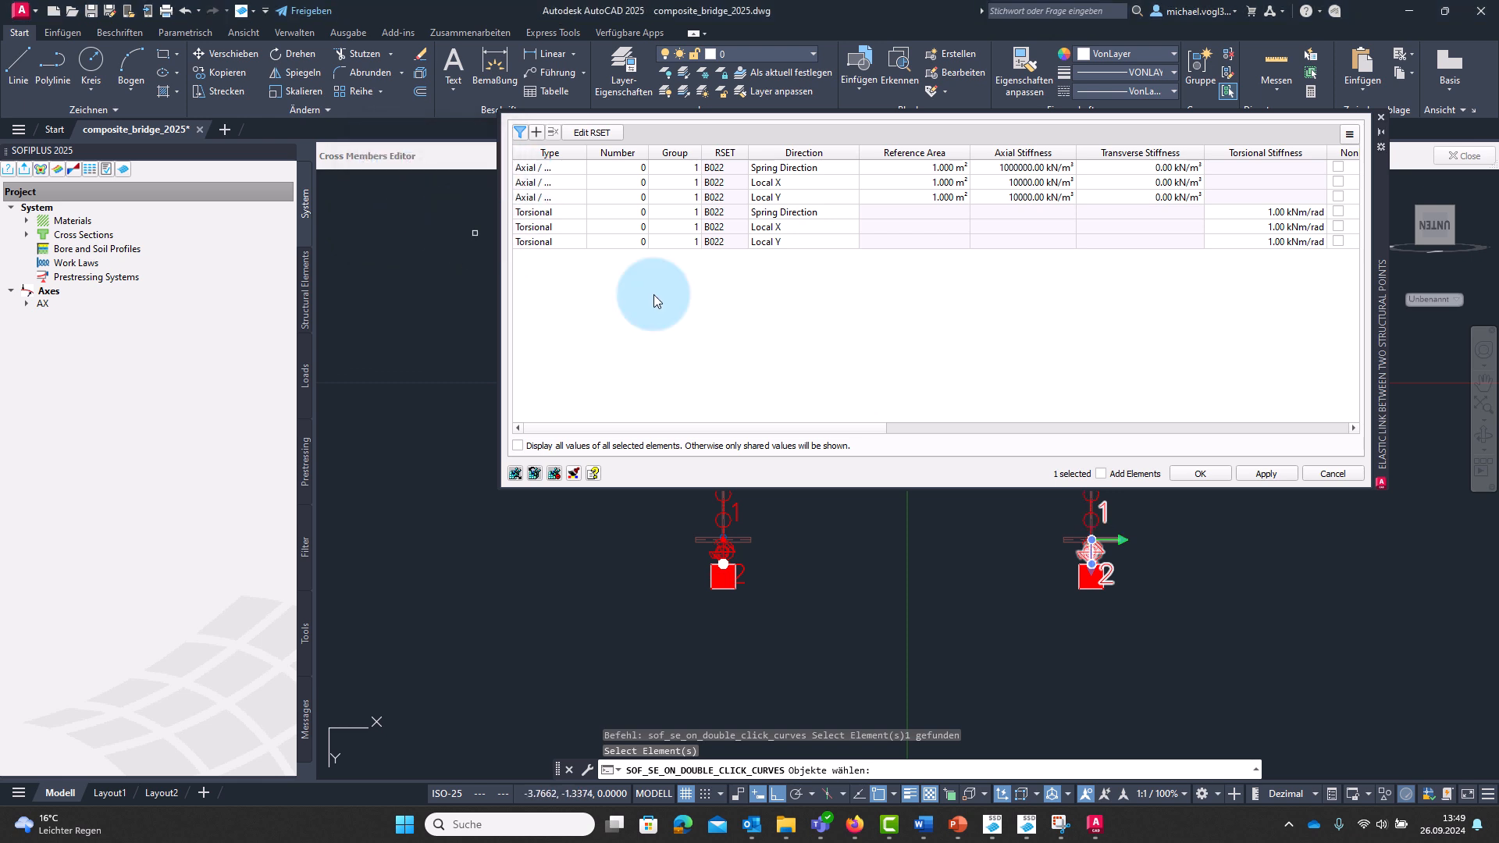
click(1207, 476)
Copy the point constraints and bearings of placement P2 to the clipboard with the axis origin as base point.
mouse_move(800, 634)
mouse_down()
mouse_move(692, 629)
mouse_move(691, 495)
mouse_move(1065, 450)
mouse_move(1271, 636)
mouse_move(1257, 645)
mouse_up()
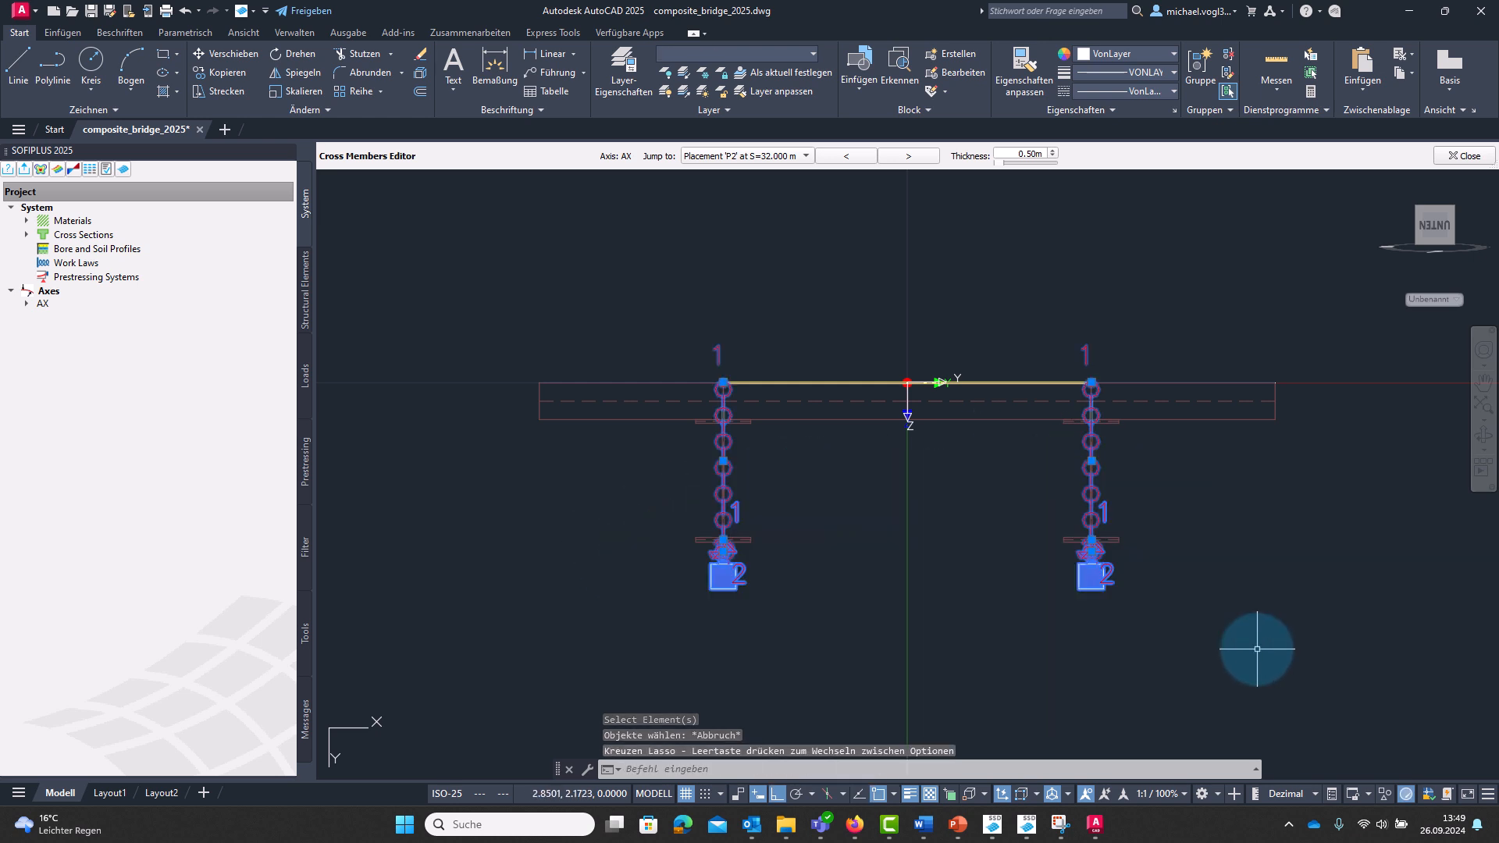
right_click(1090, 474)
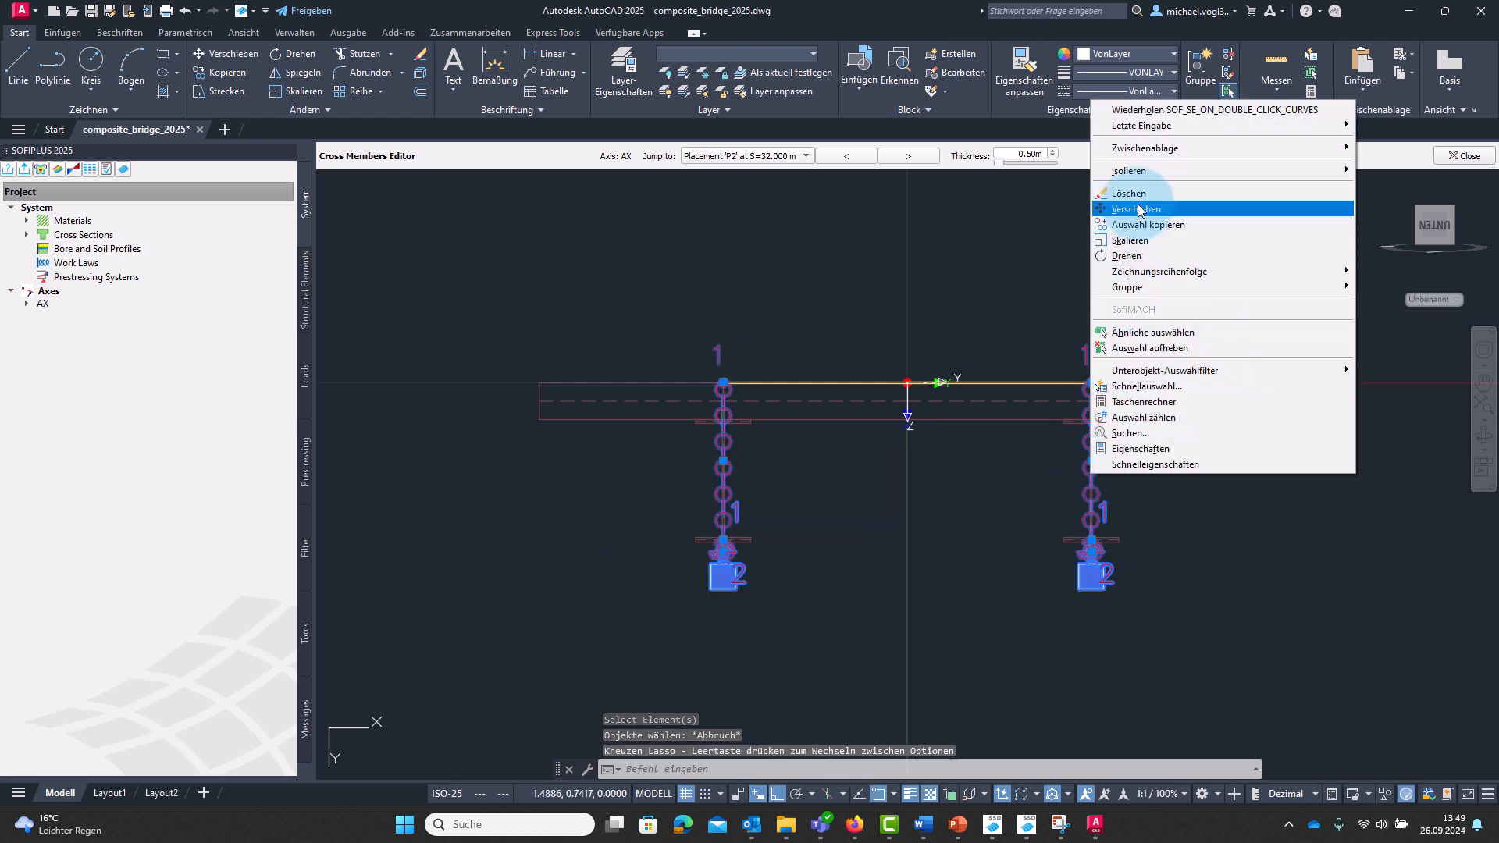
mouse_move(1206, 149)
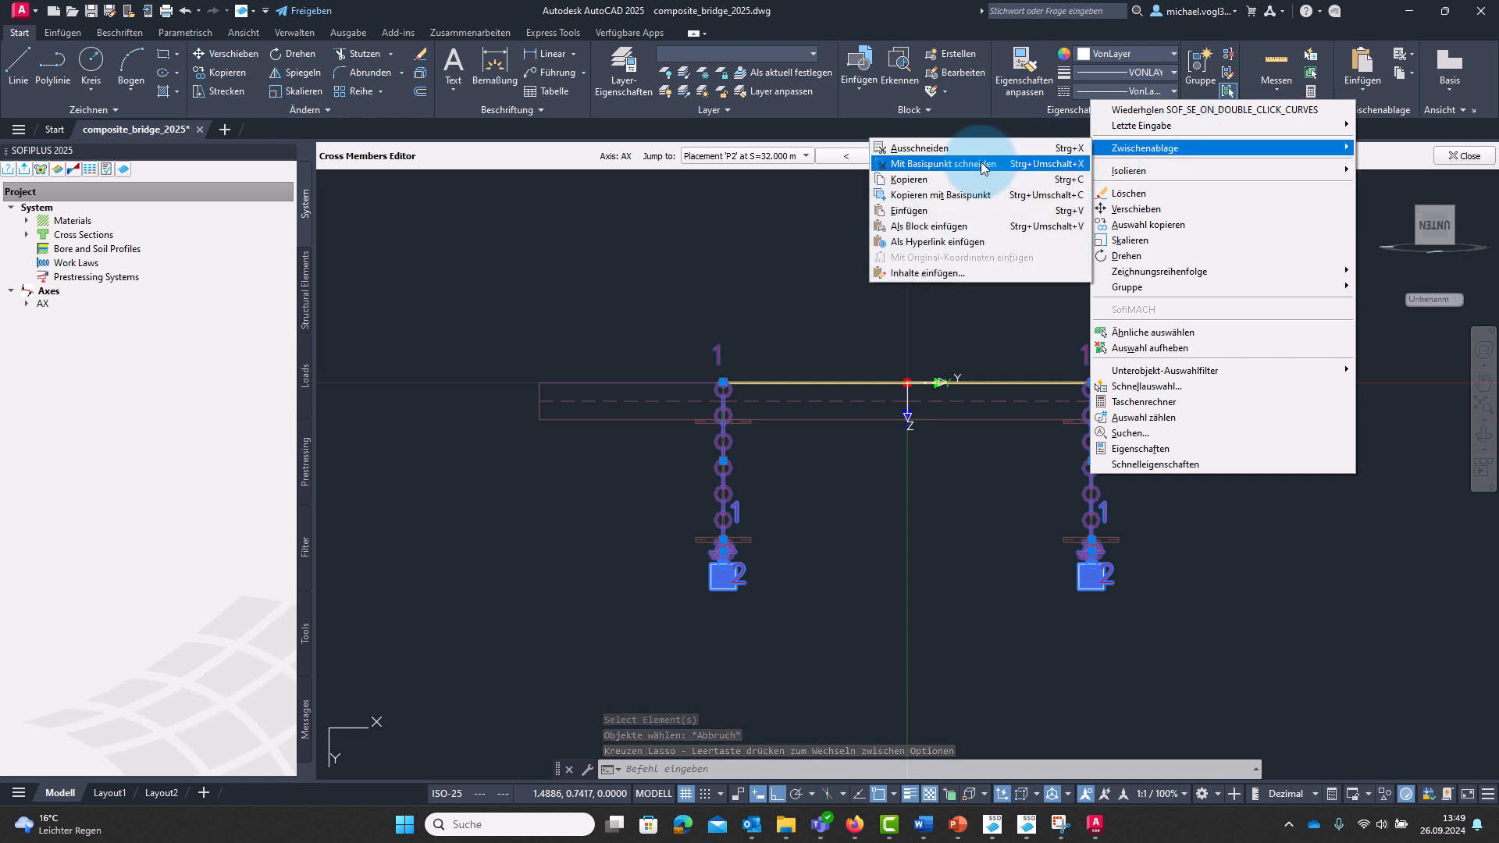
click(948, 195)
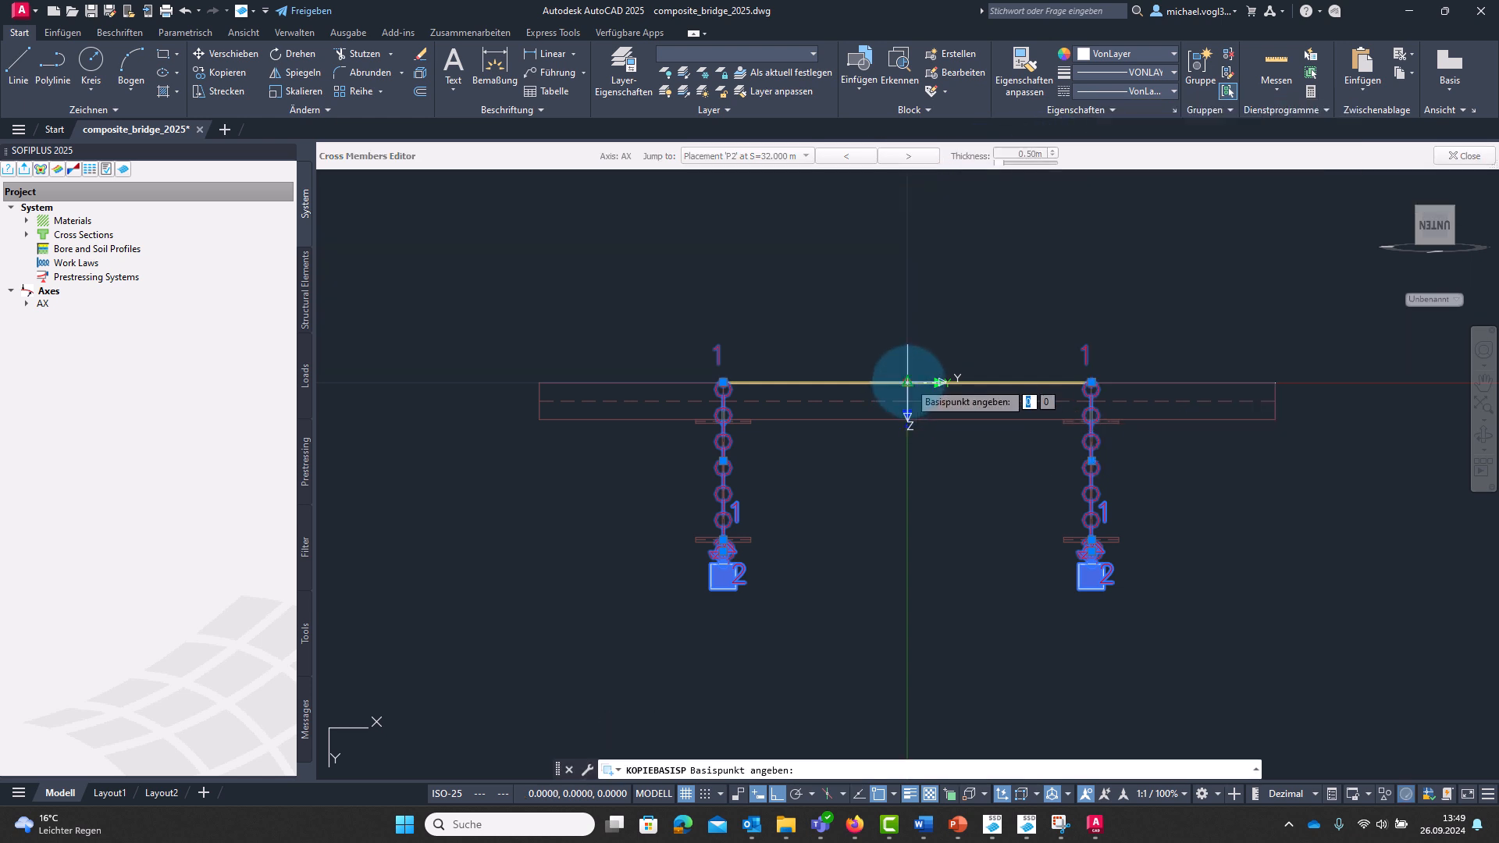
click(908, 387)
Paste the copied supports at the axis origin of placement P3 at S = 16 m.
click(850, 159)
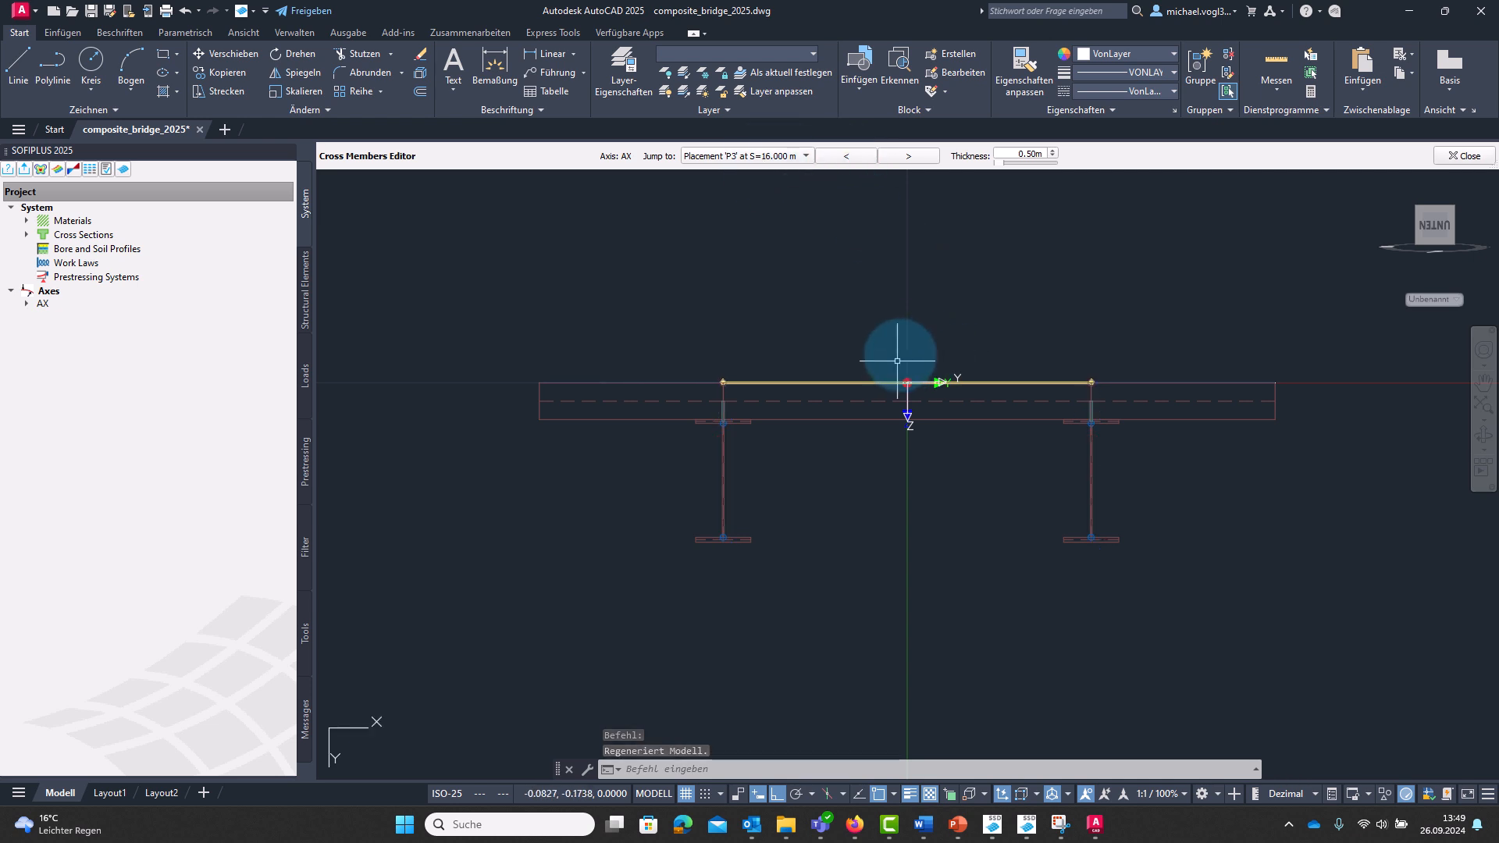
key(ctrl+v)
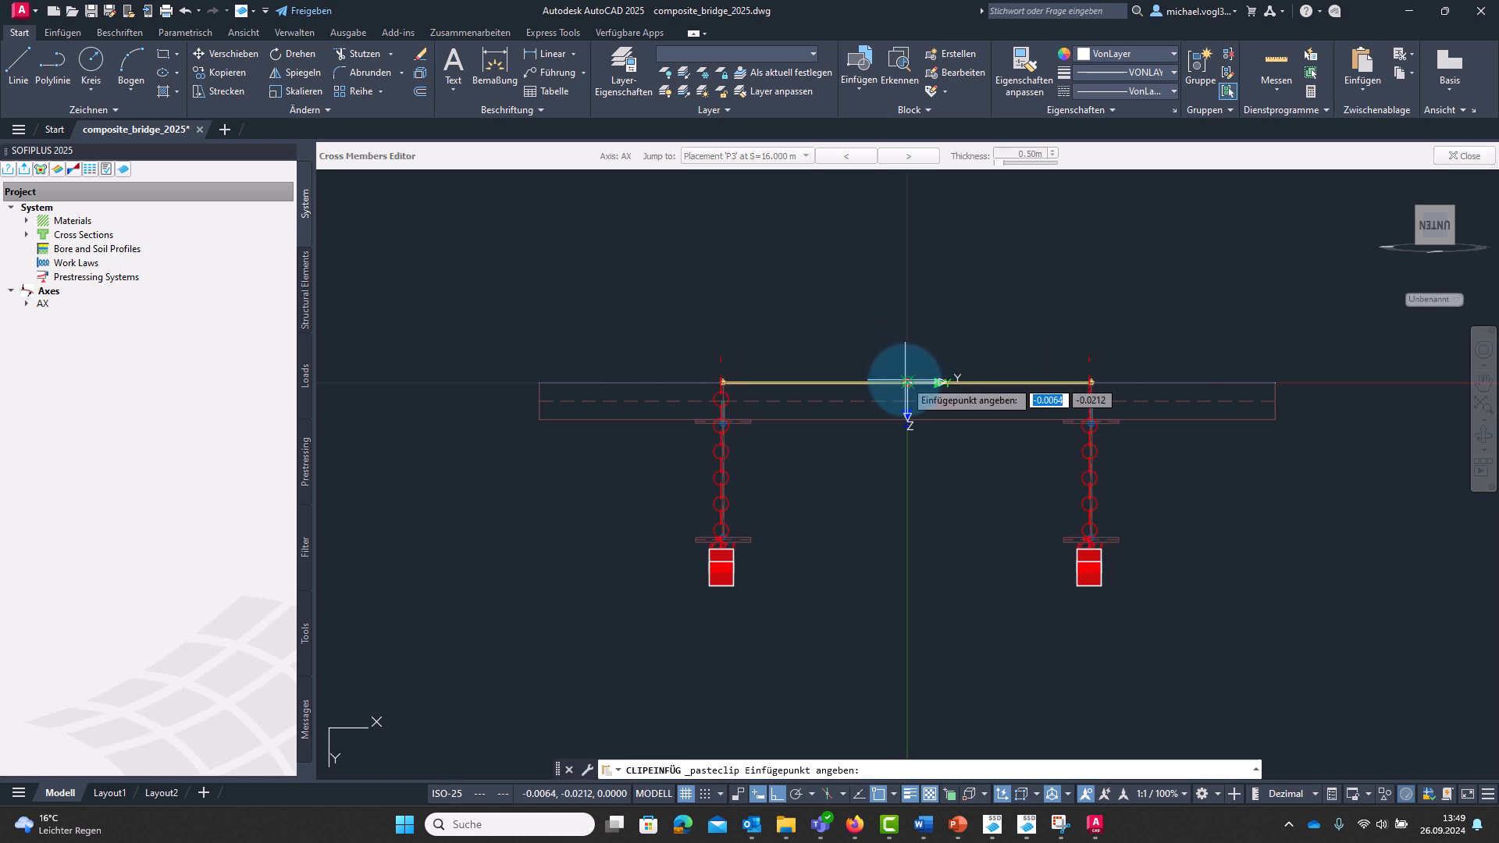
click(907, 382)
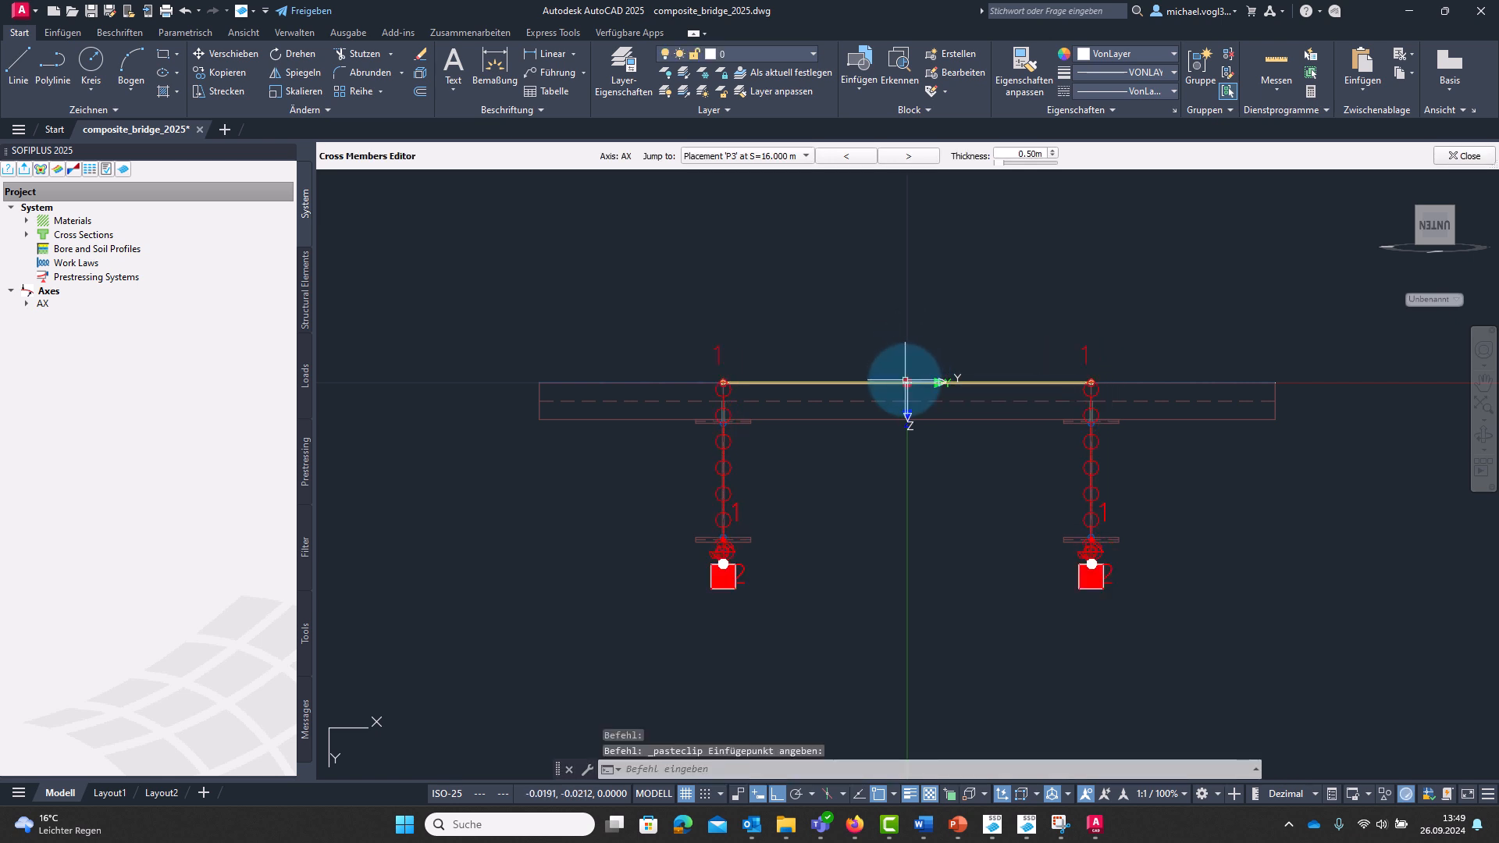
Set the RSET of the bearing at y = -1.5 m in placement P3 to B011 for all springs.
double_click(723, 563)
click(587, 135)
click(460, 165)
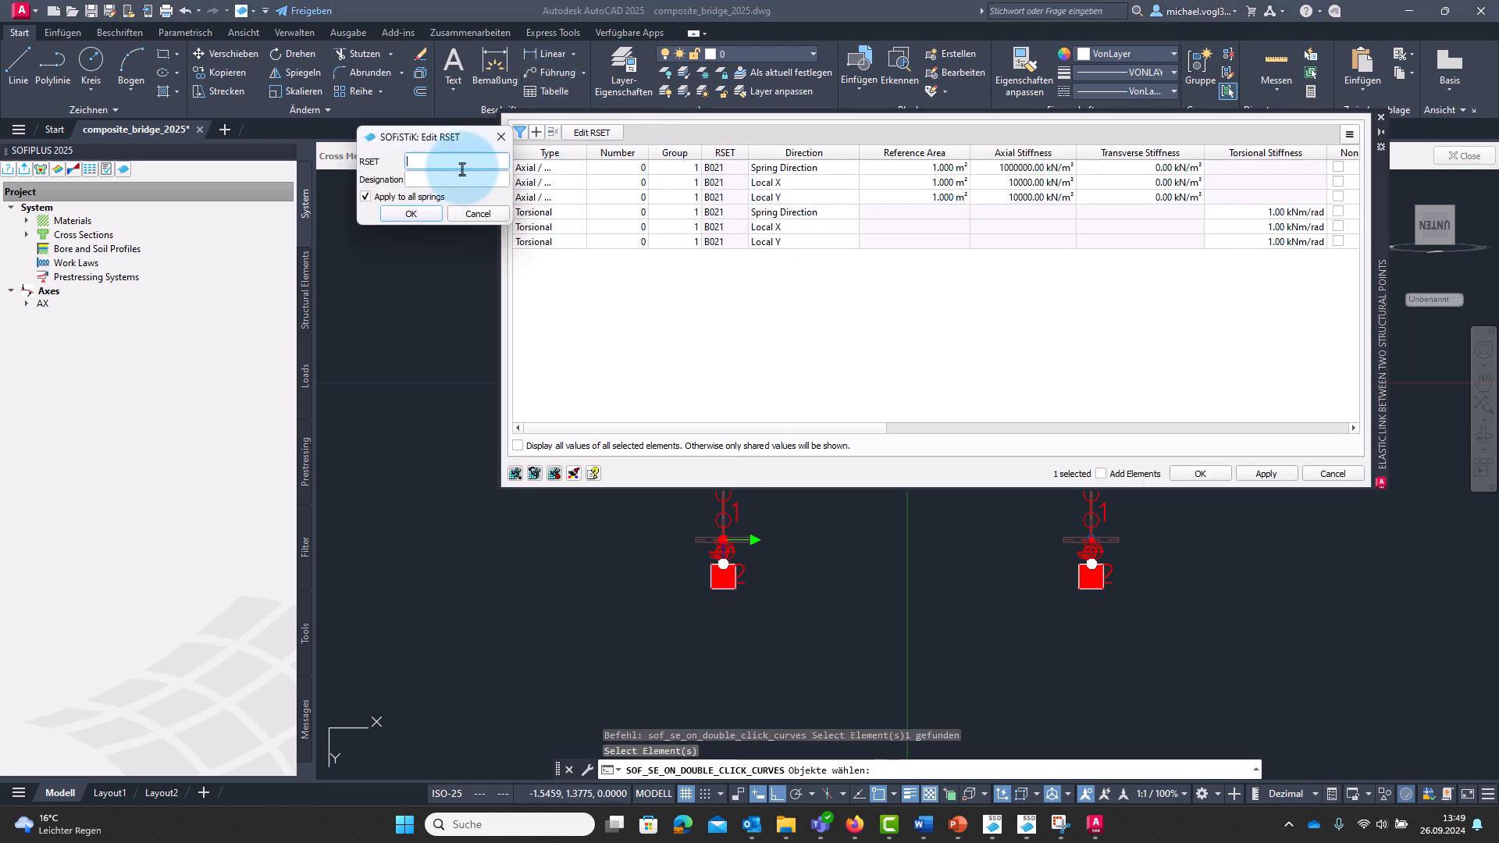
text(B011)
click(409, 214)
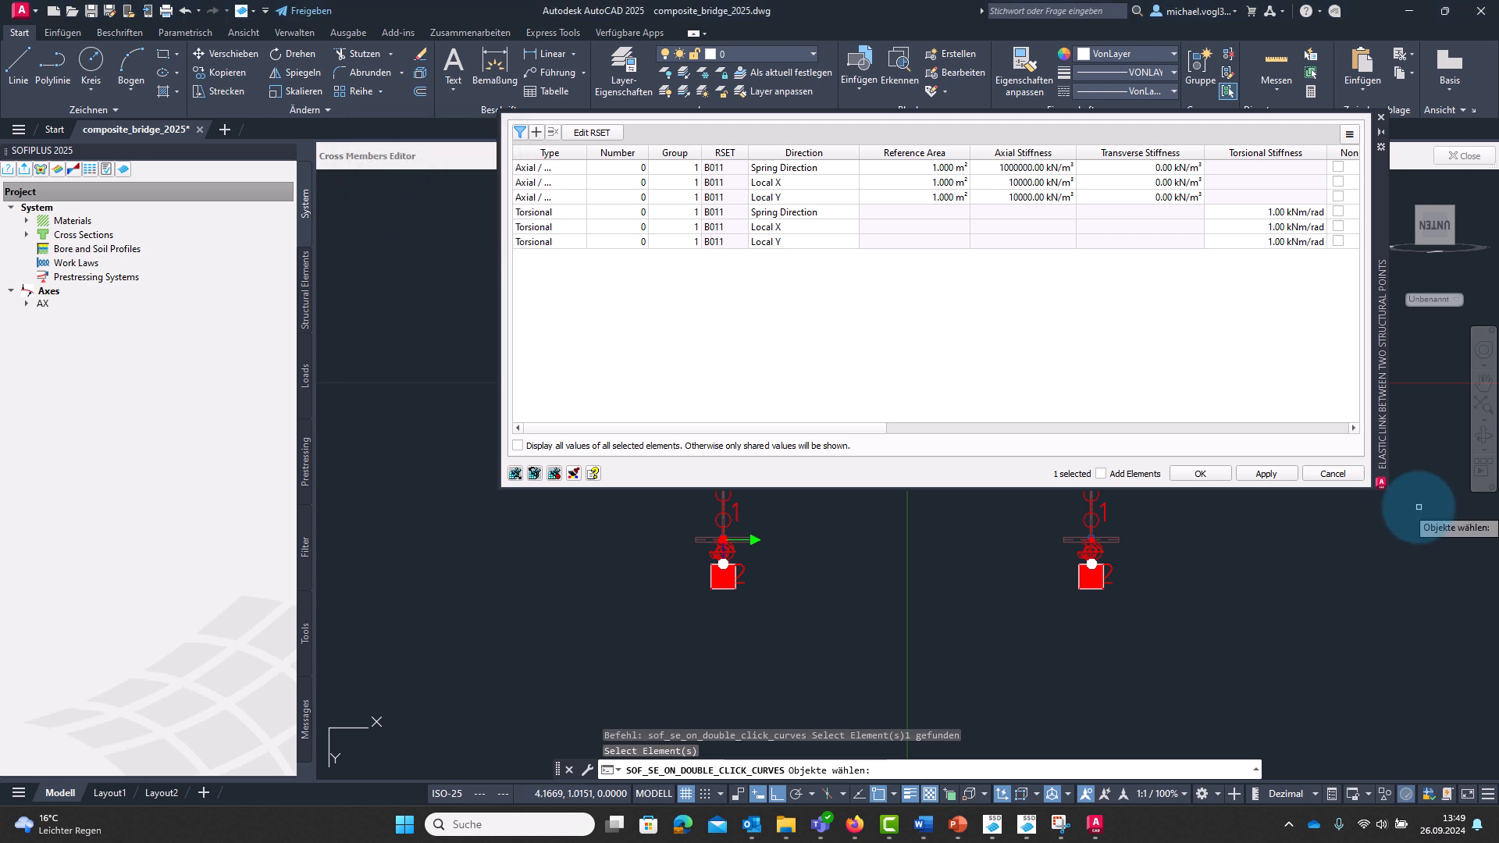
click(1200, 473)
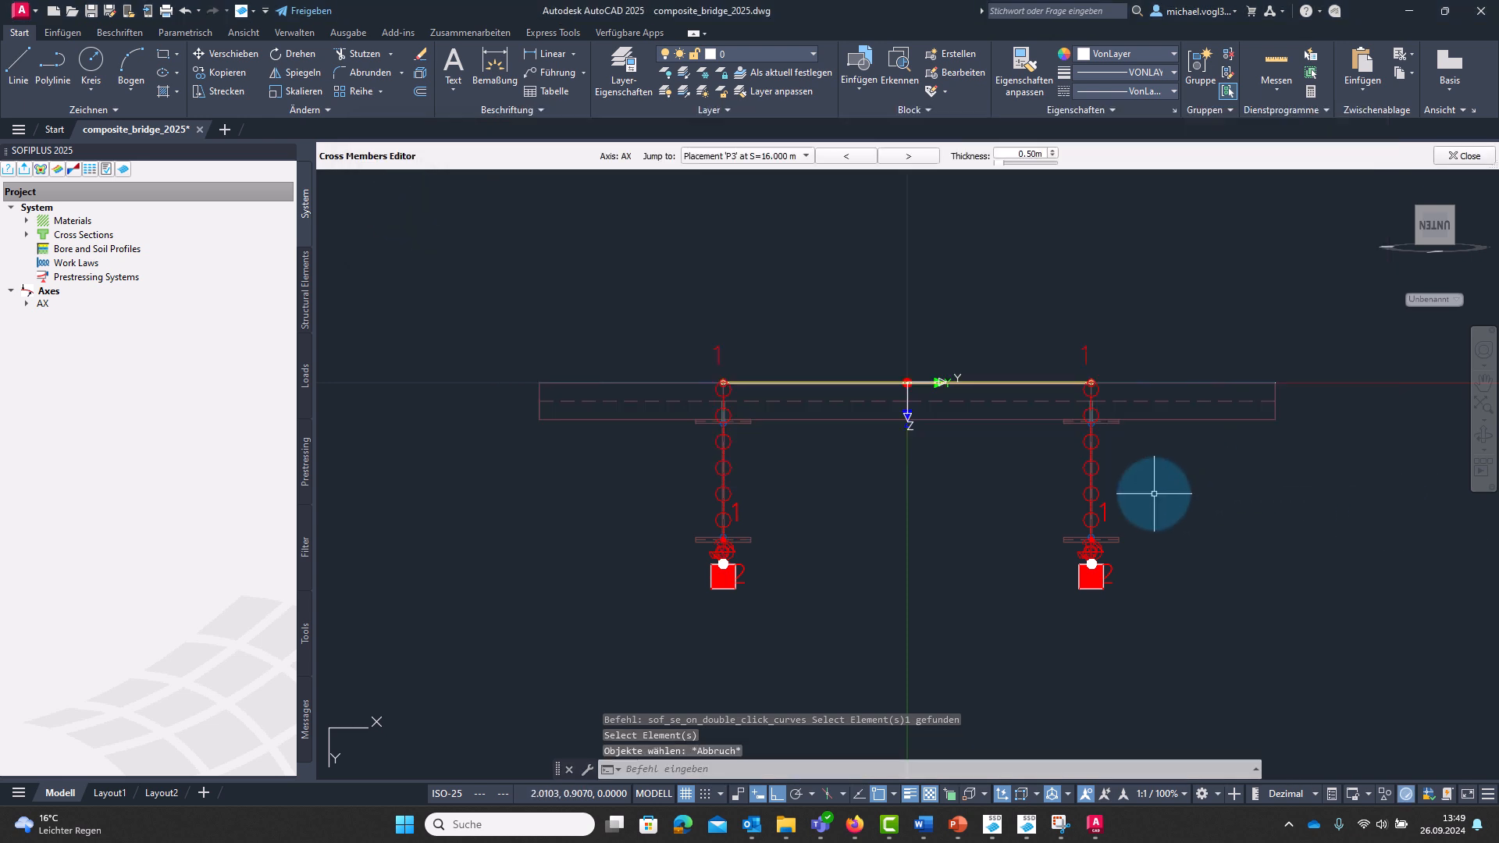
Set the RSET of the bearing at y = 1.5 m in placement P3 to B012 for all springs.
double_click(1105, 525)
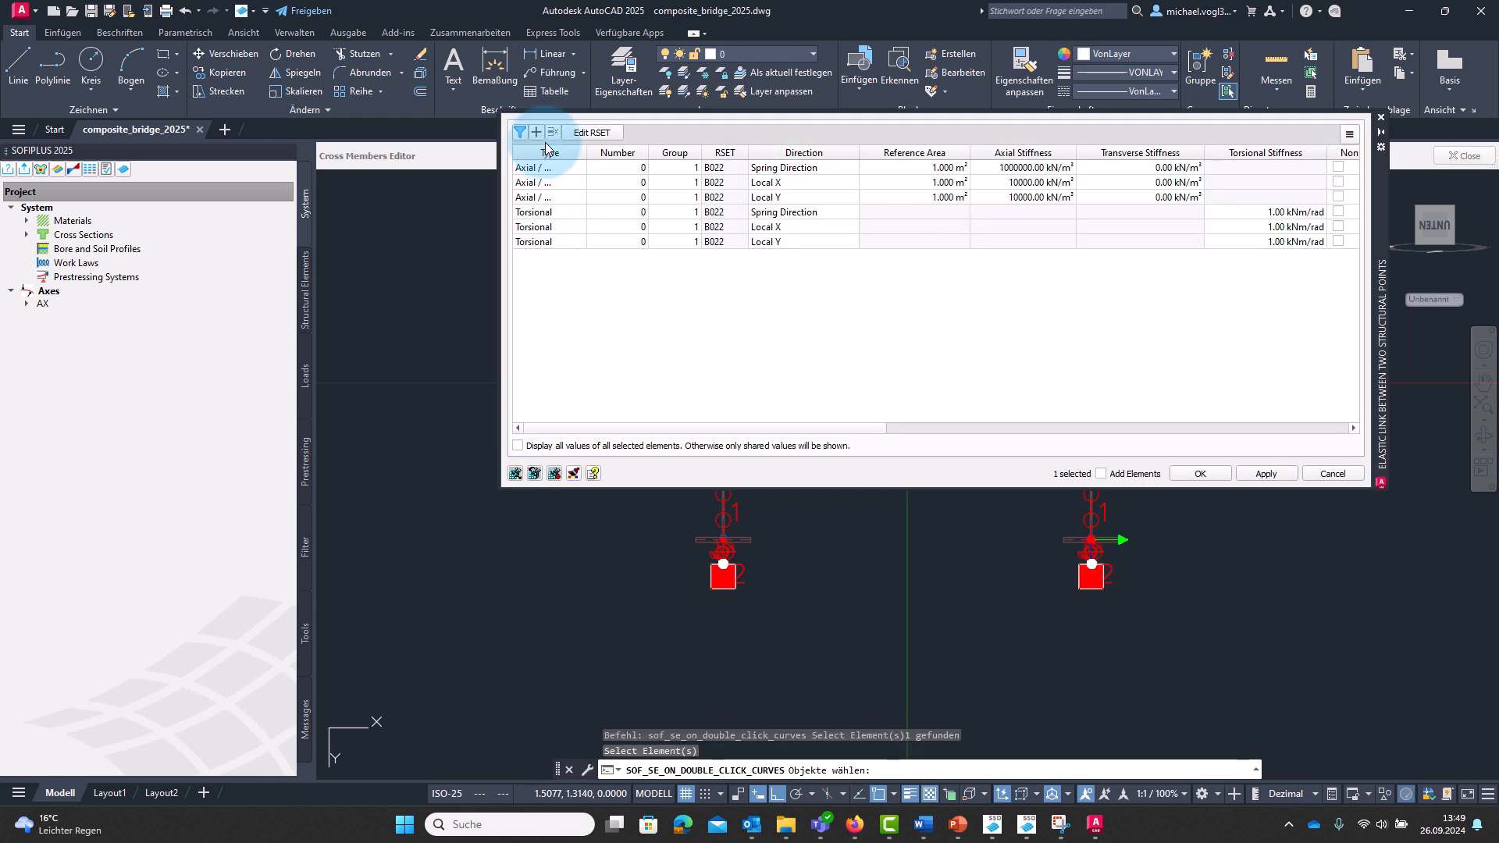
click(585, 133)
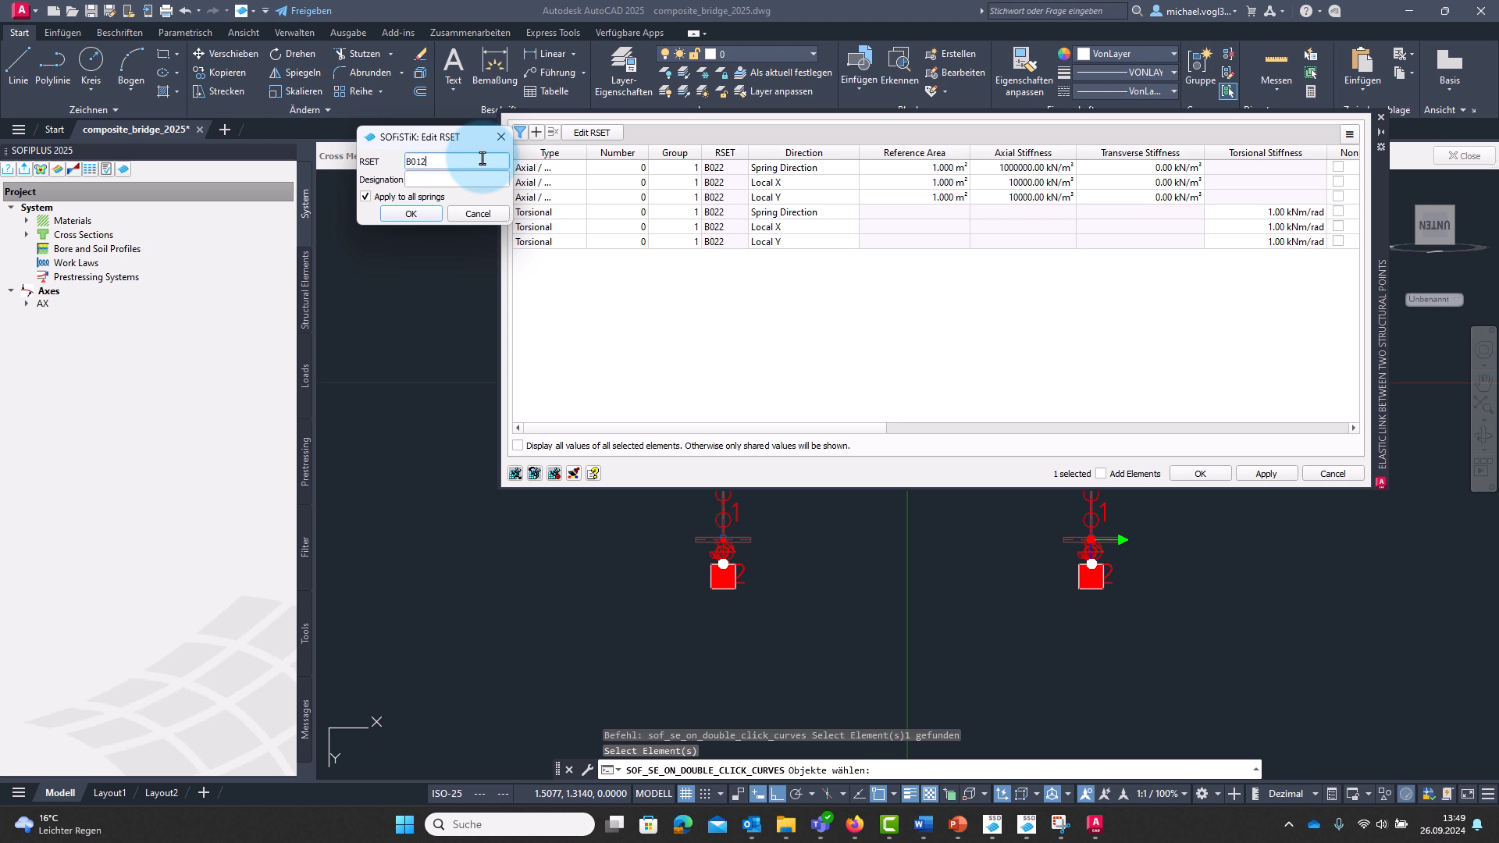
click(416, 213)
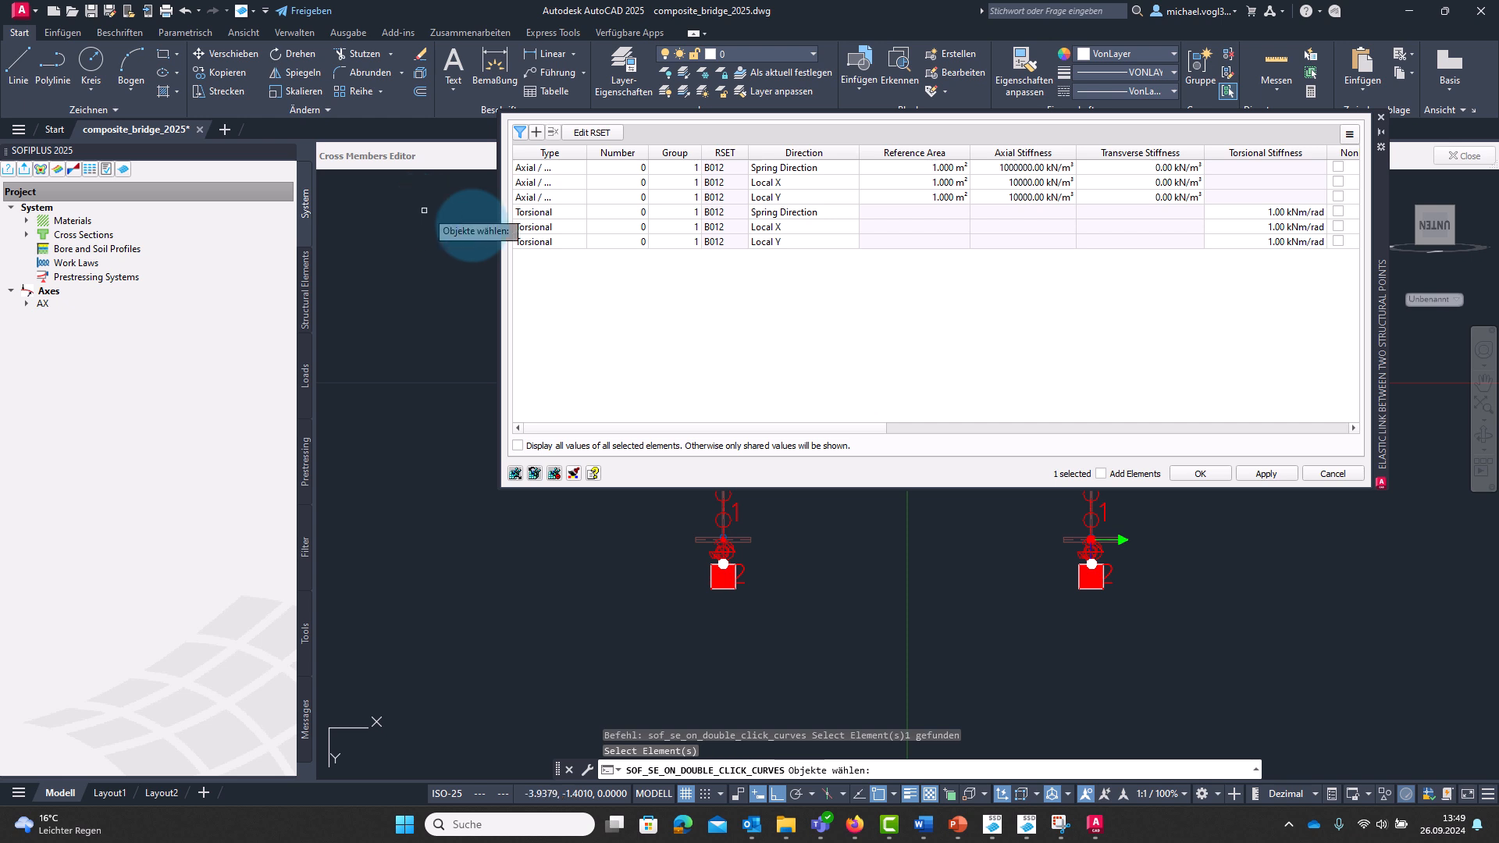
click(1213, 473)
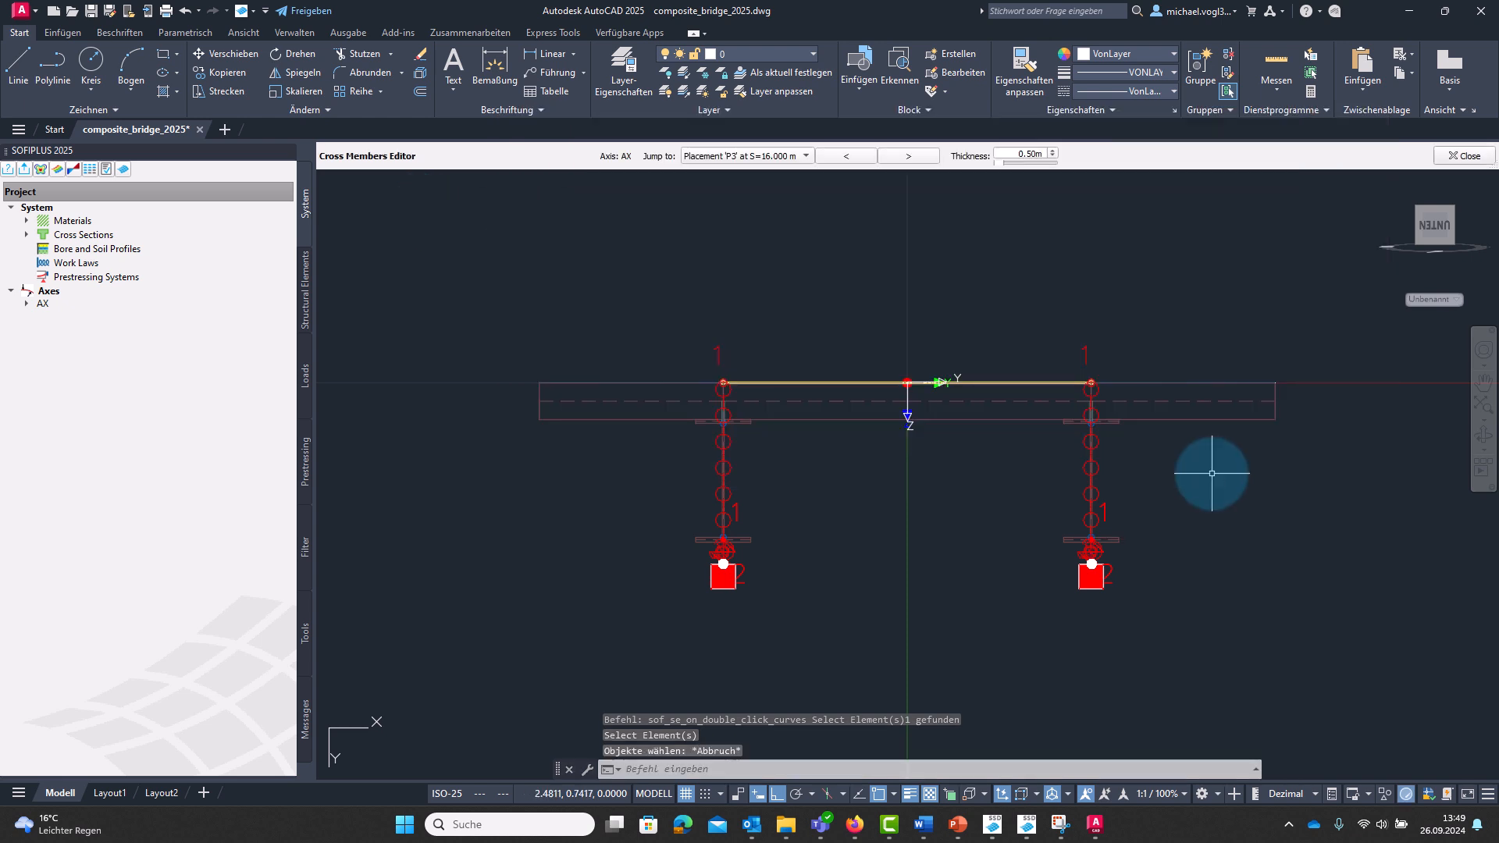
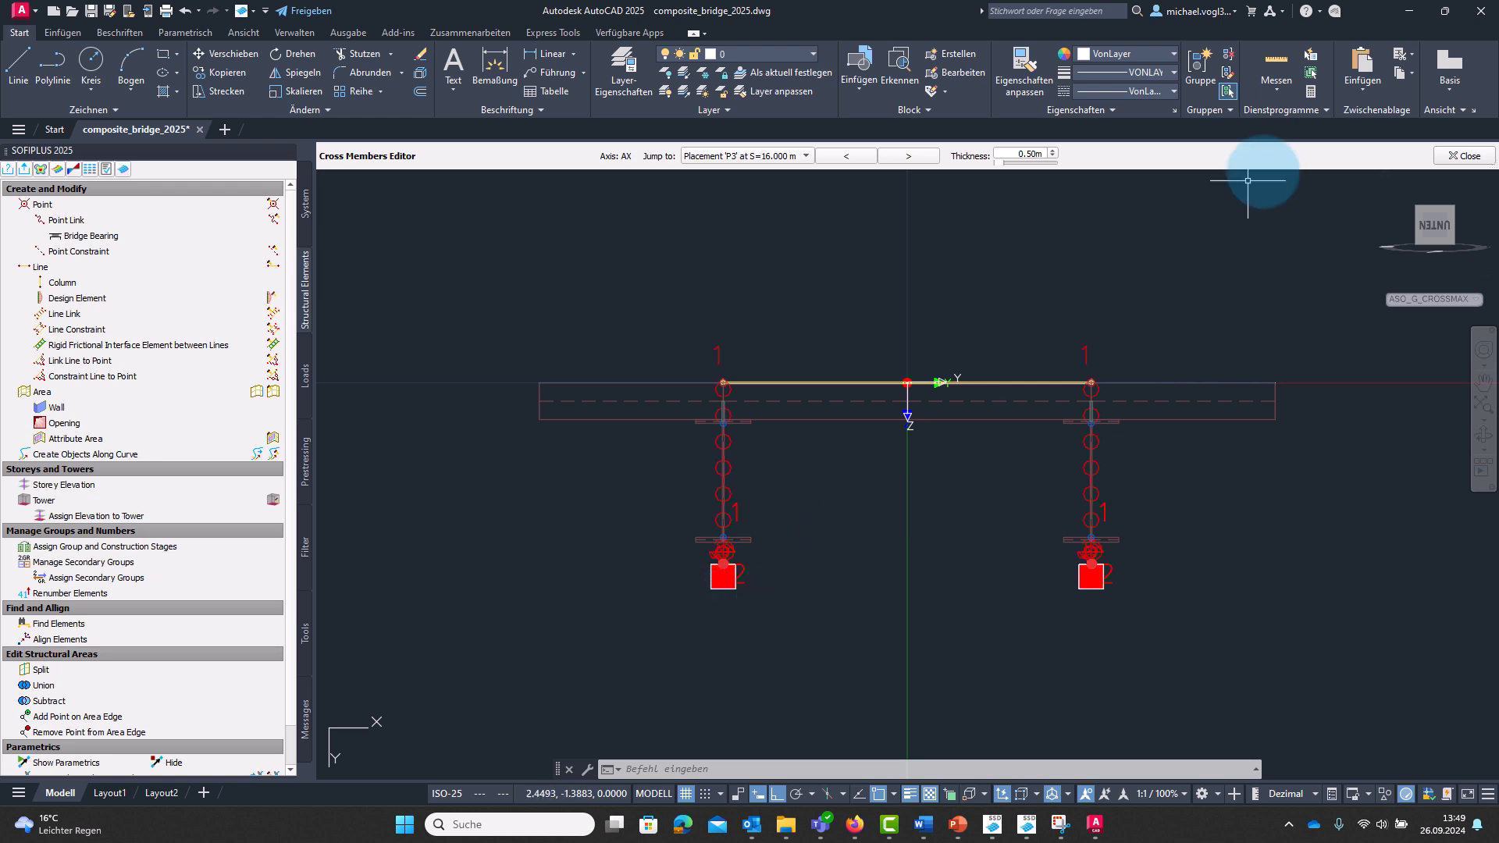
Close the Cross Members Editor and maximize the 3D model view of the bridge.
click(1467, 155)
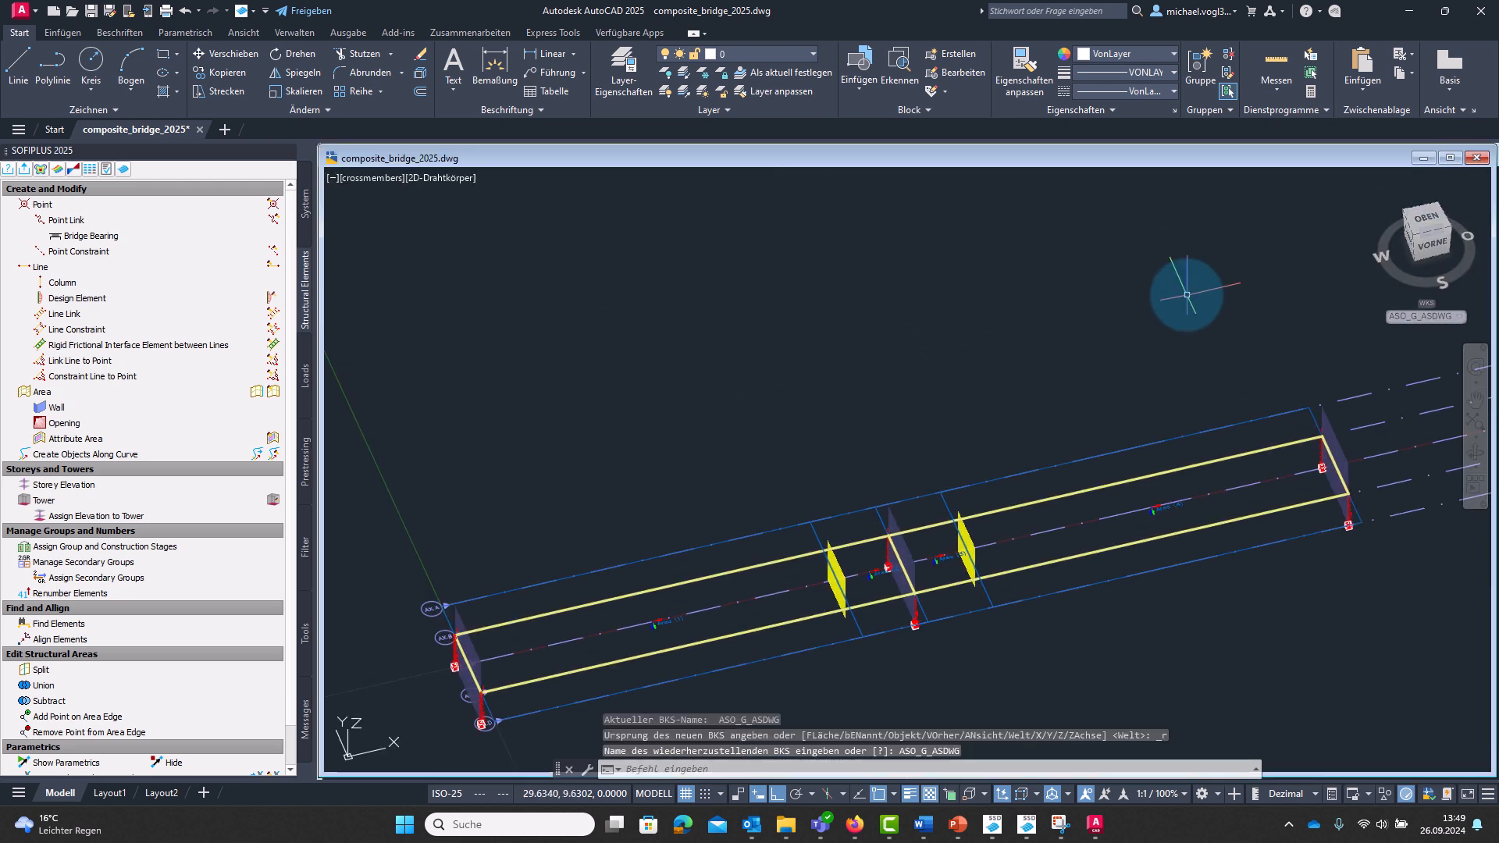
click(1450, 158)
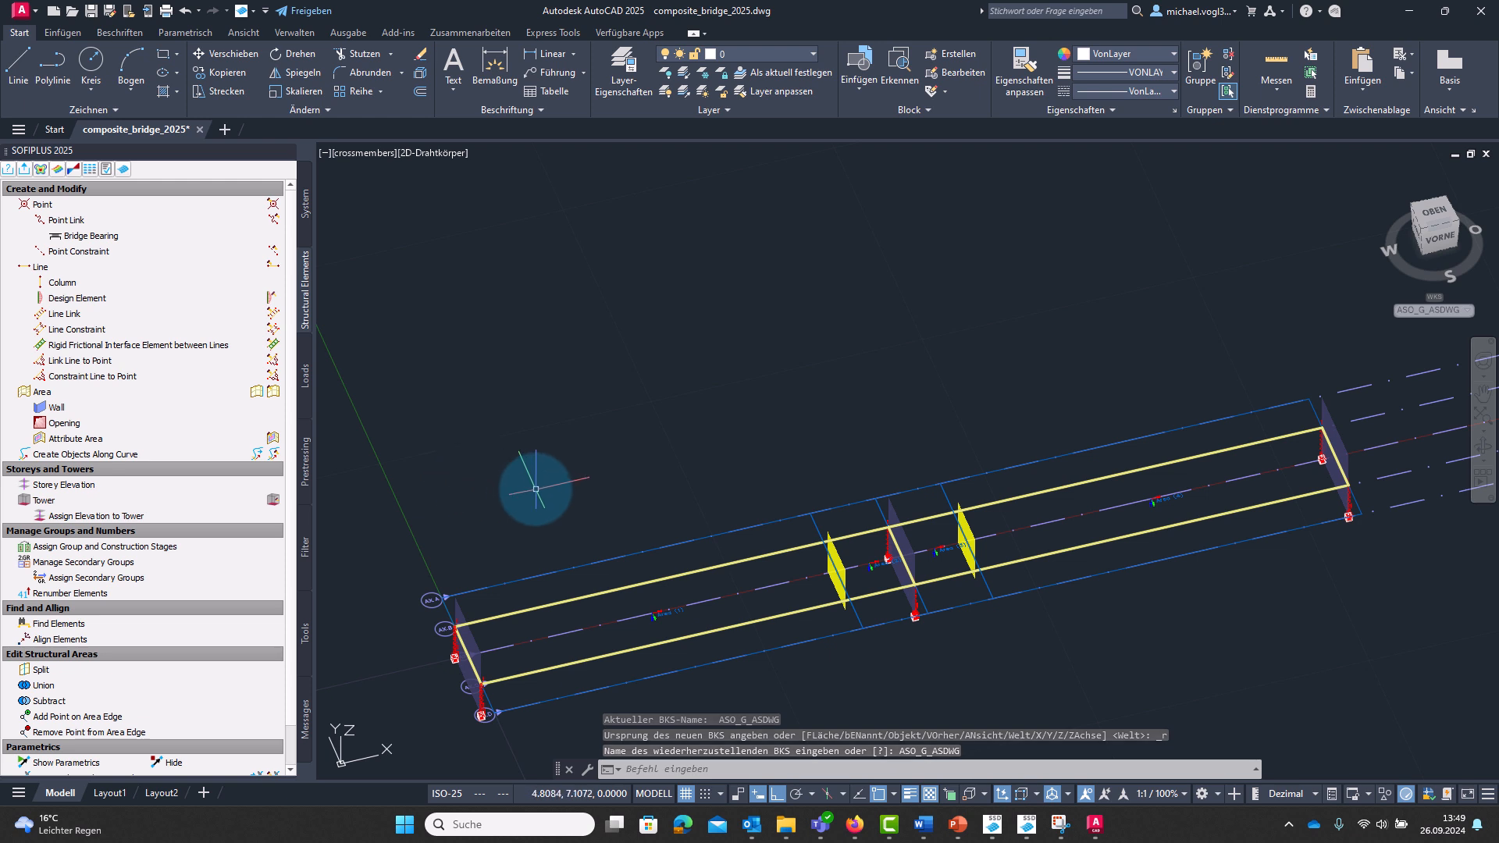
Create a new standard rectangle column cross section with a width of 4000 mm and a height of 1000 mm.
click(305, 238)
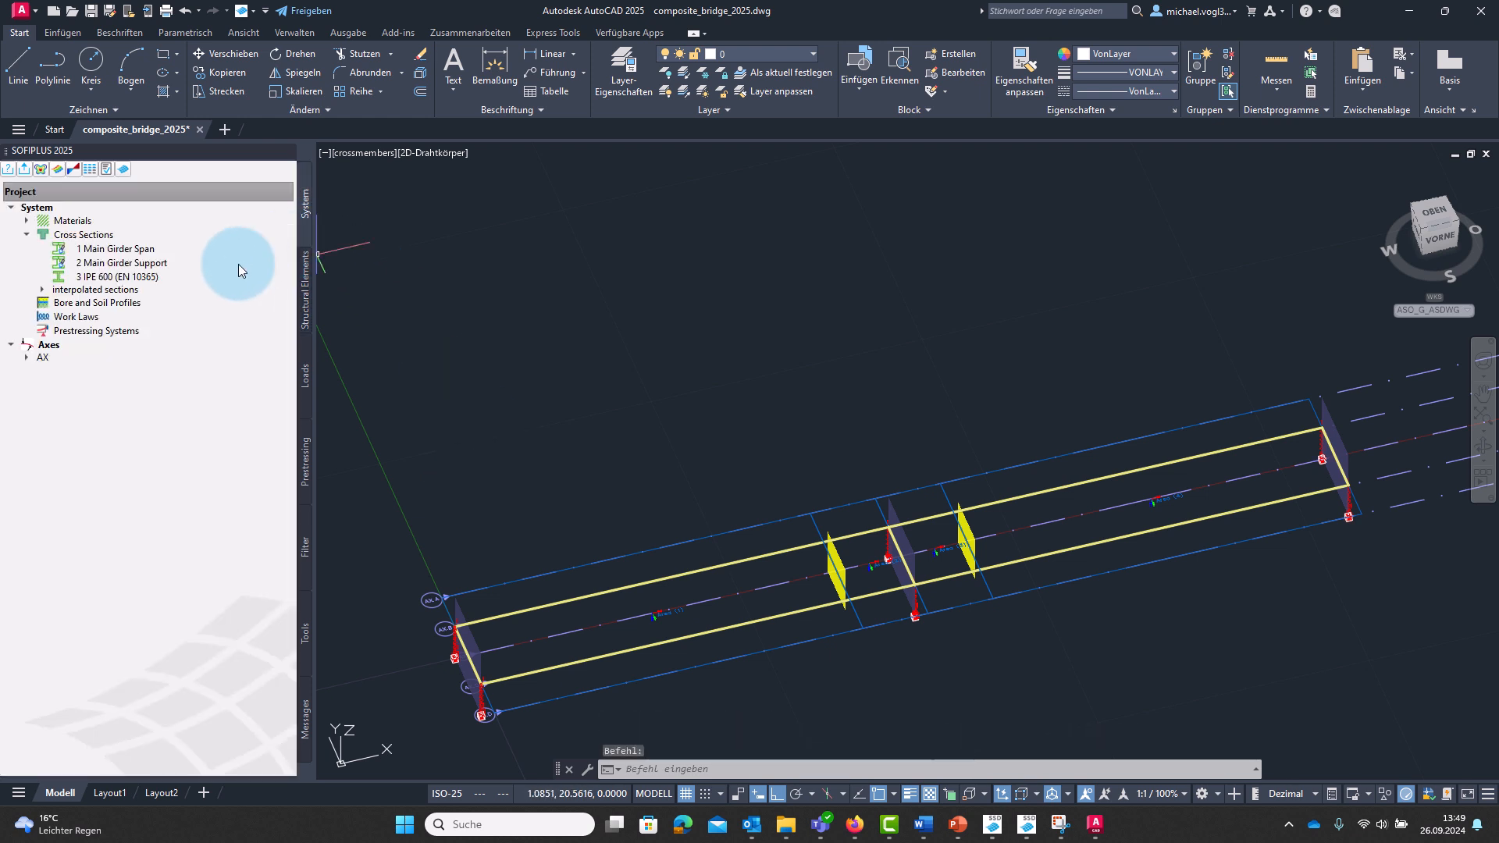
click(89, 235)
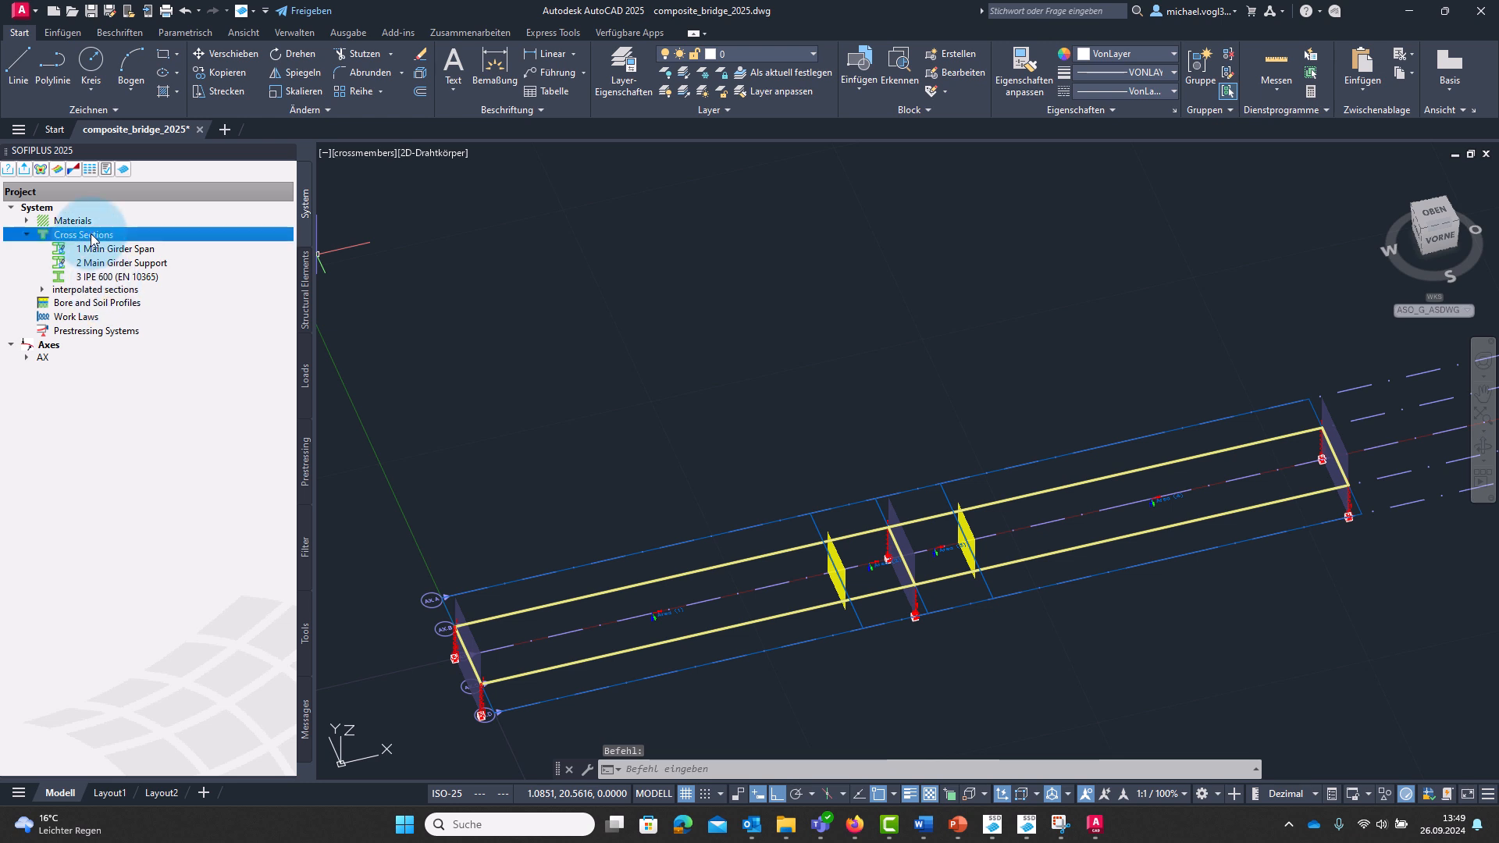
right_click(92, 238)
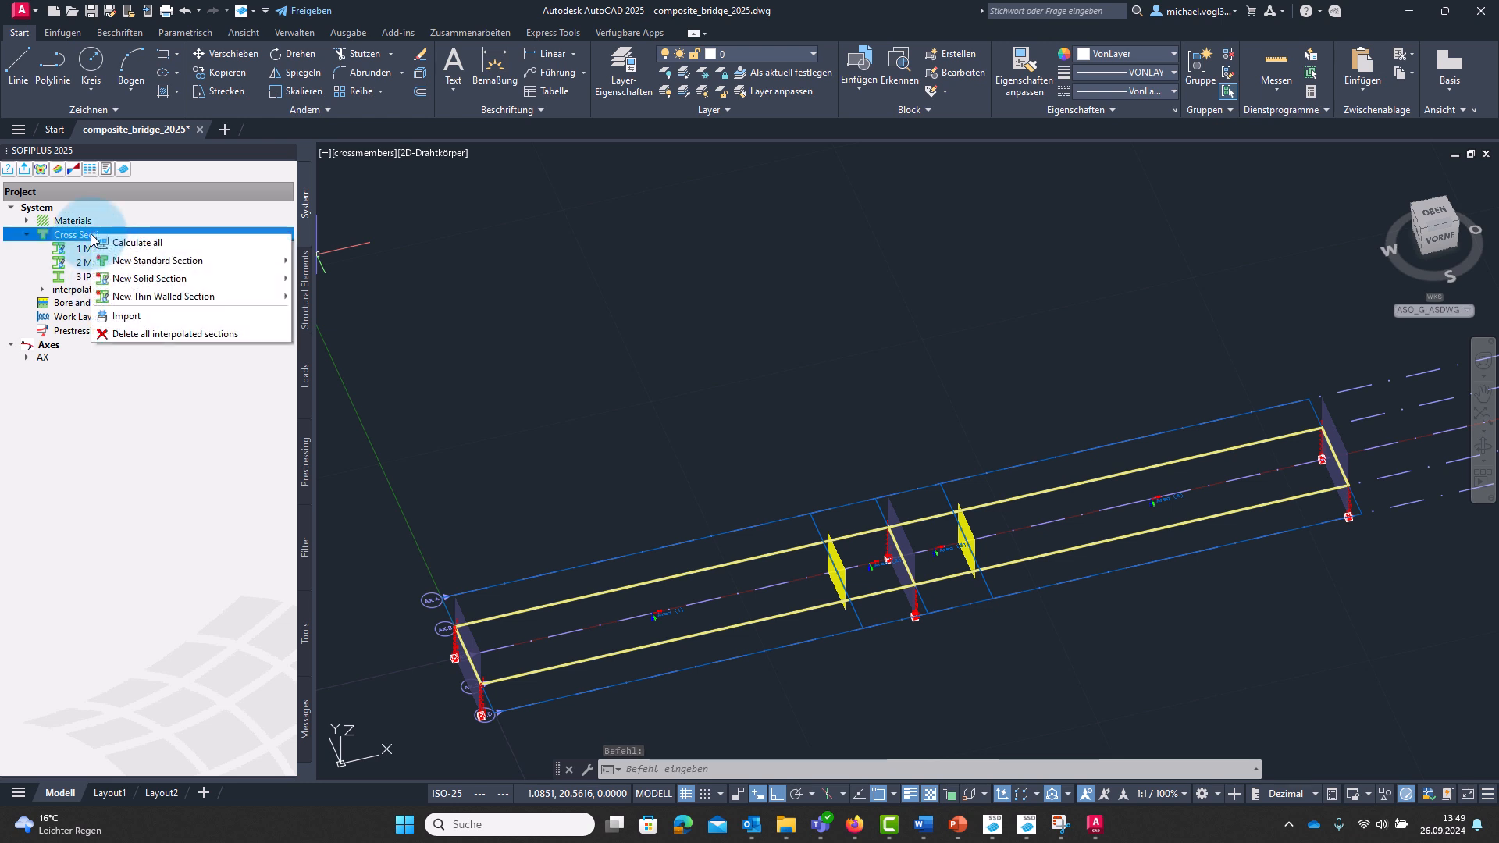
click(221, 260)
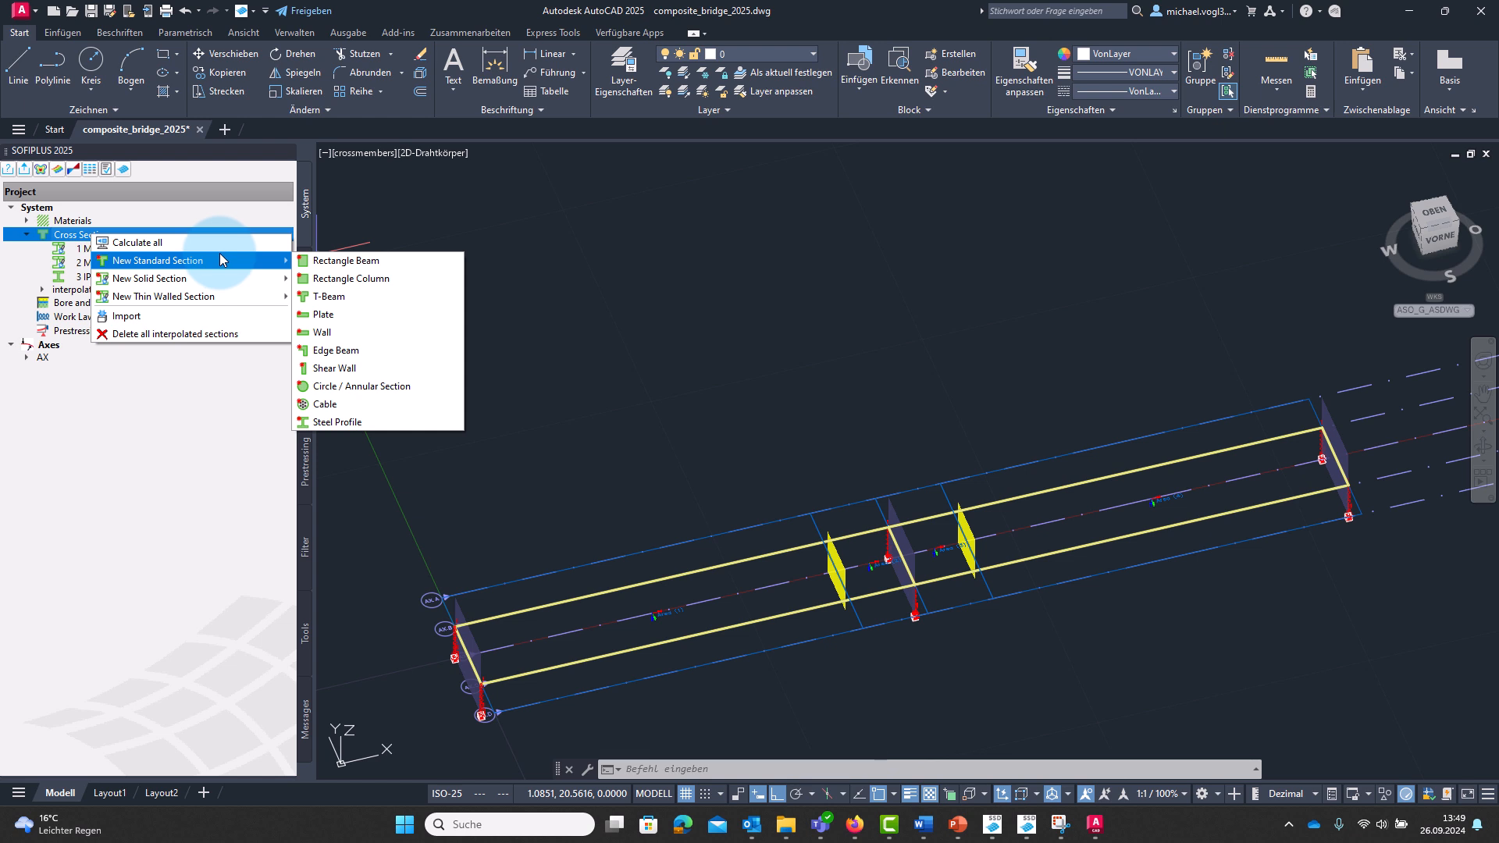
click(344, 279)
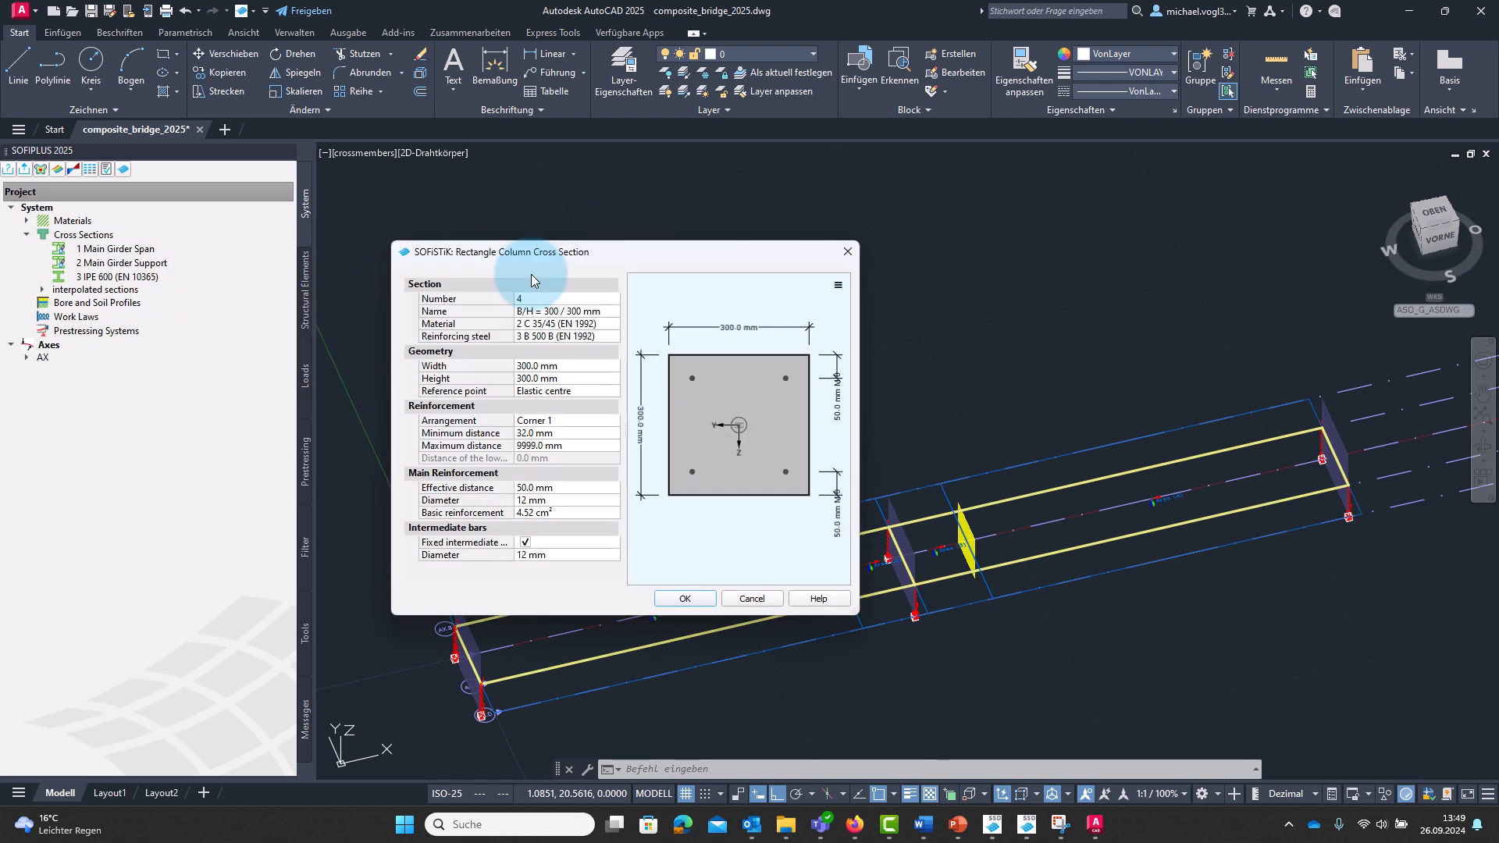
click(541, 371)
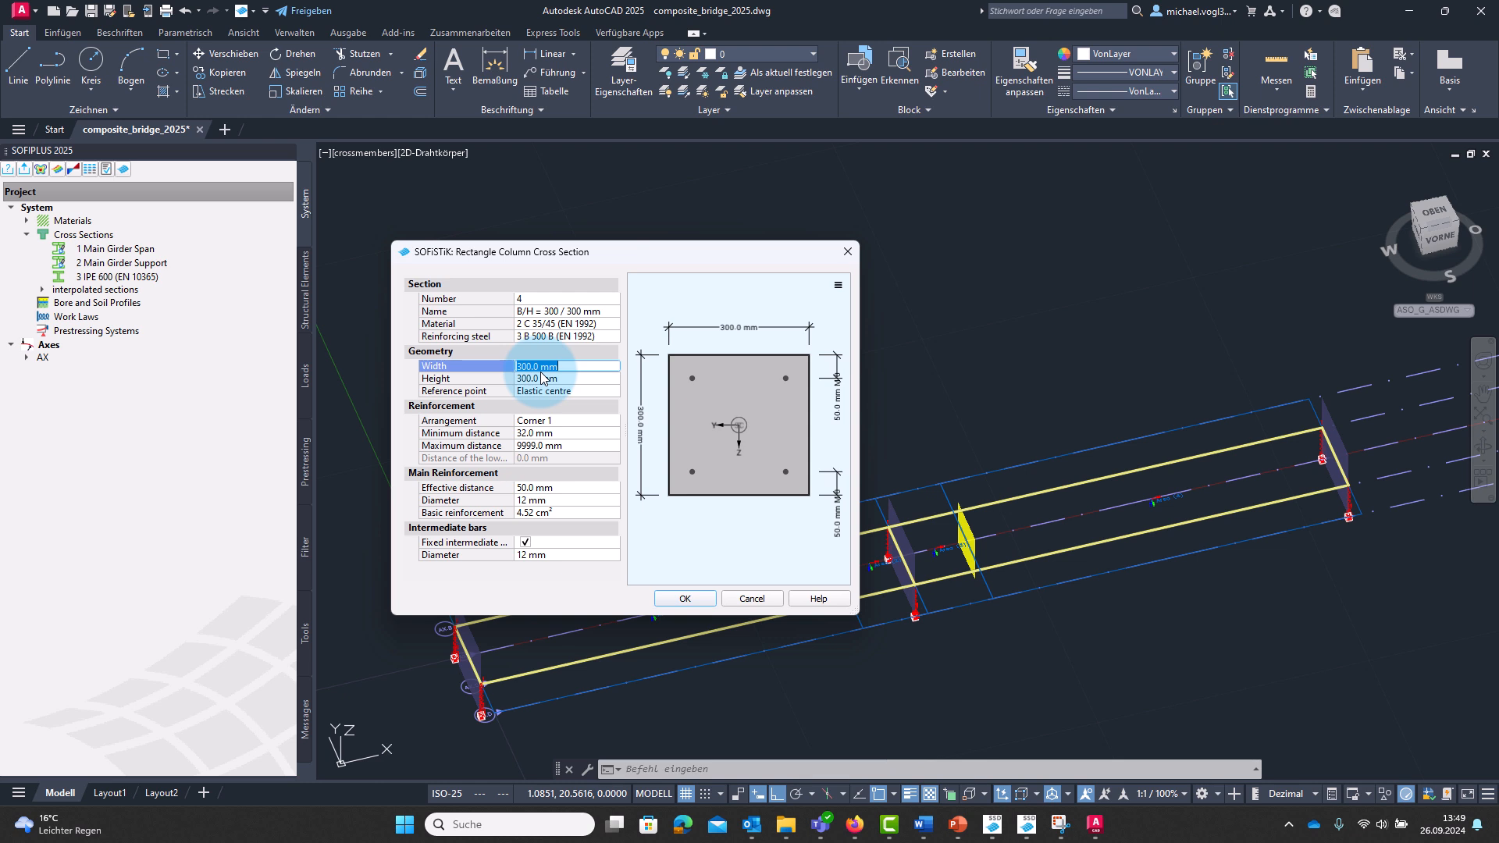
text(4000)
double_click(563, 378)
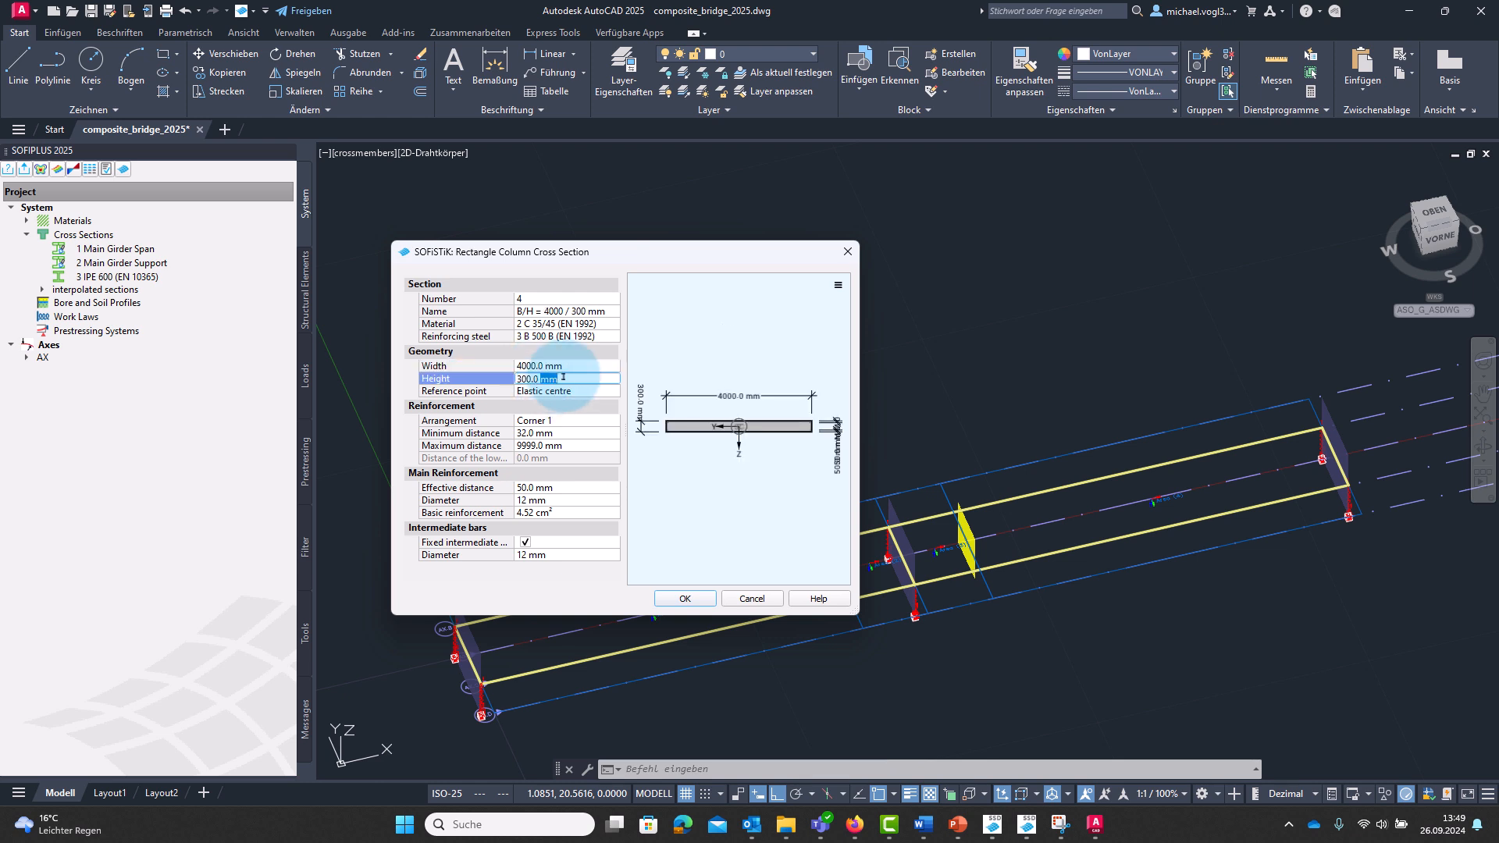
click(563, 378)
text(10)
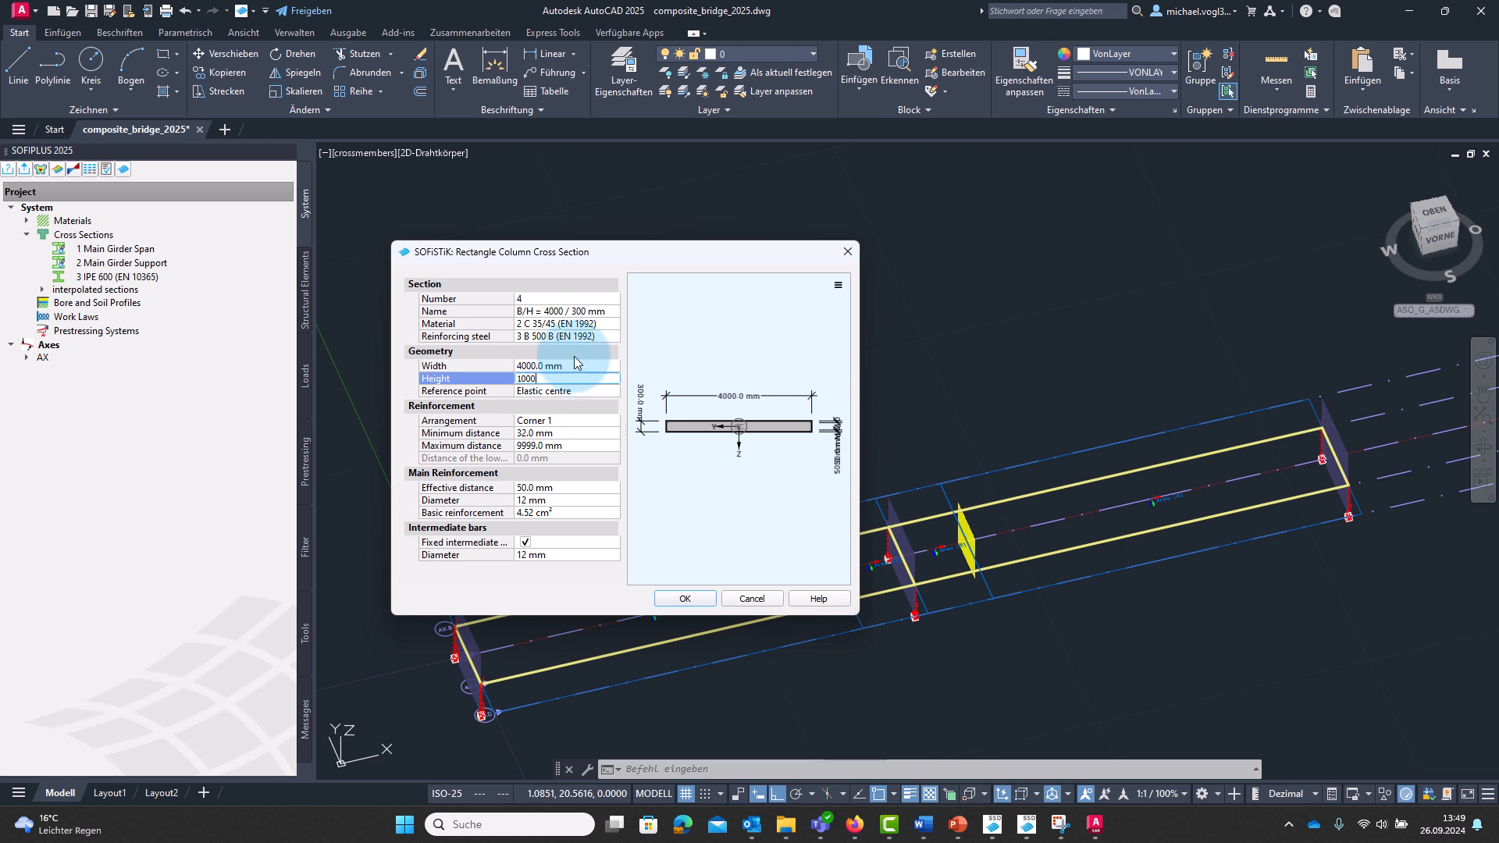
text(00)
key(Return)
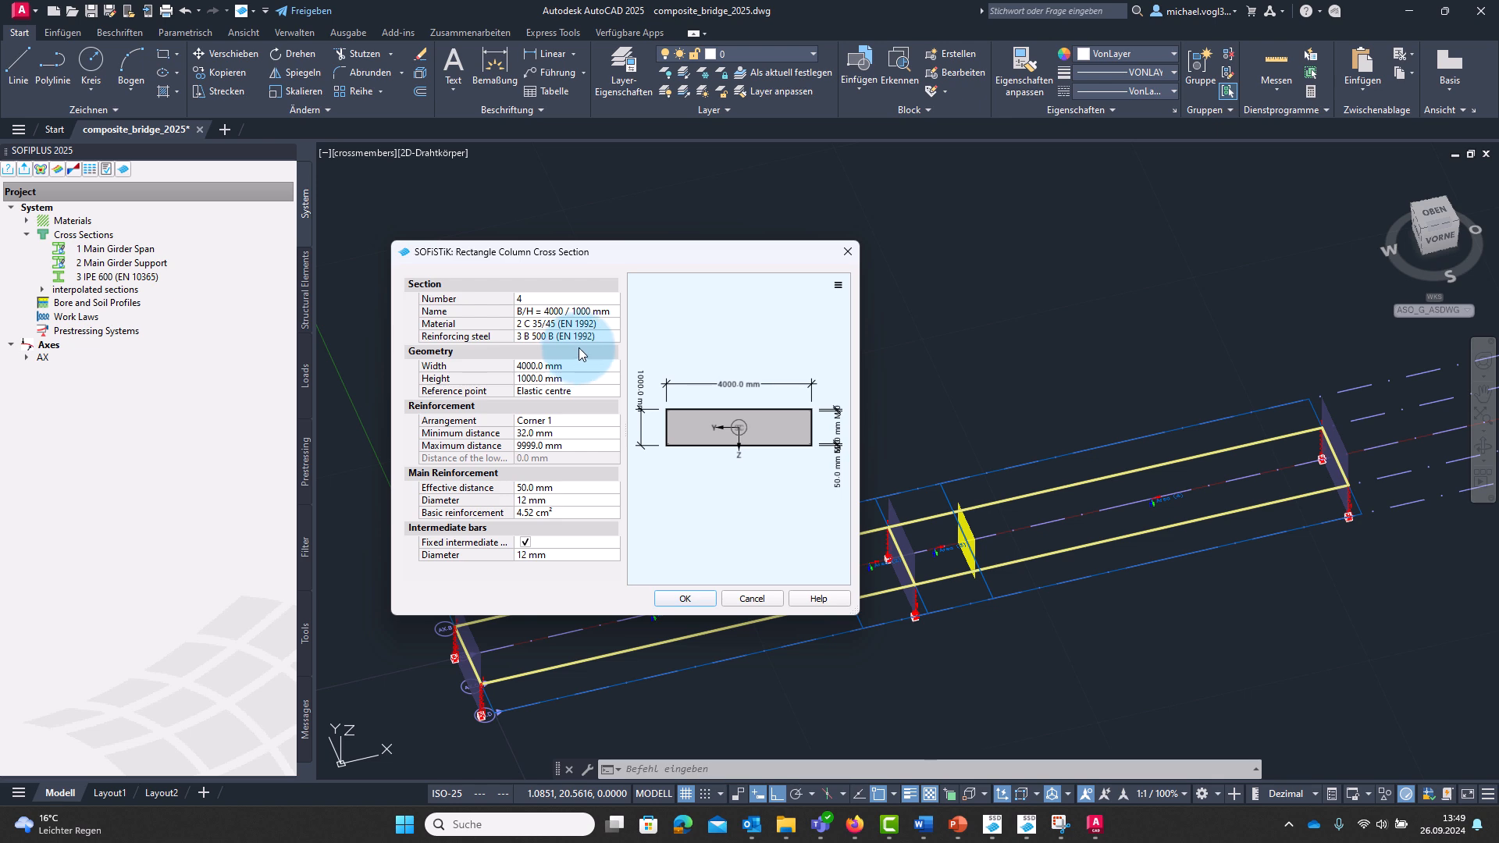
Assign the section a new standard concrete material with number 20 and classification 30 (C 30/37).
click(548, 320)
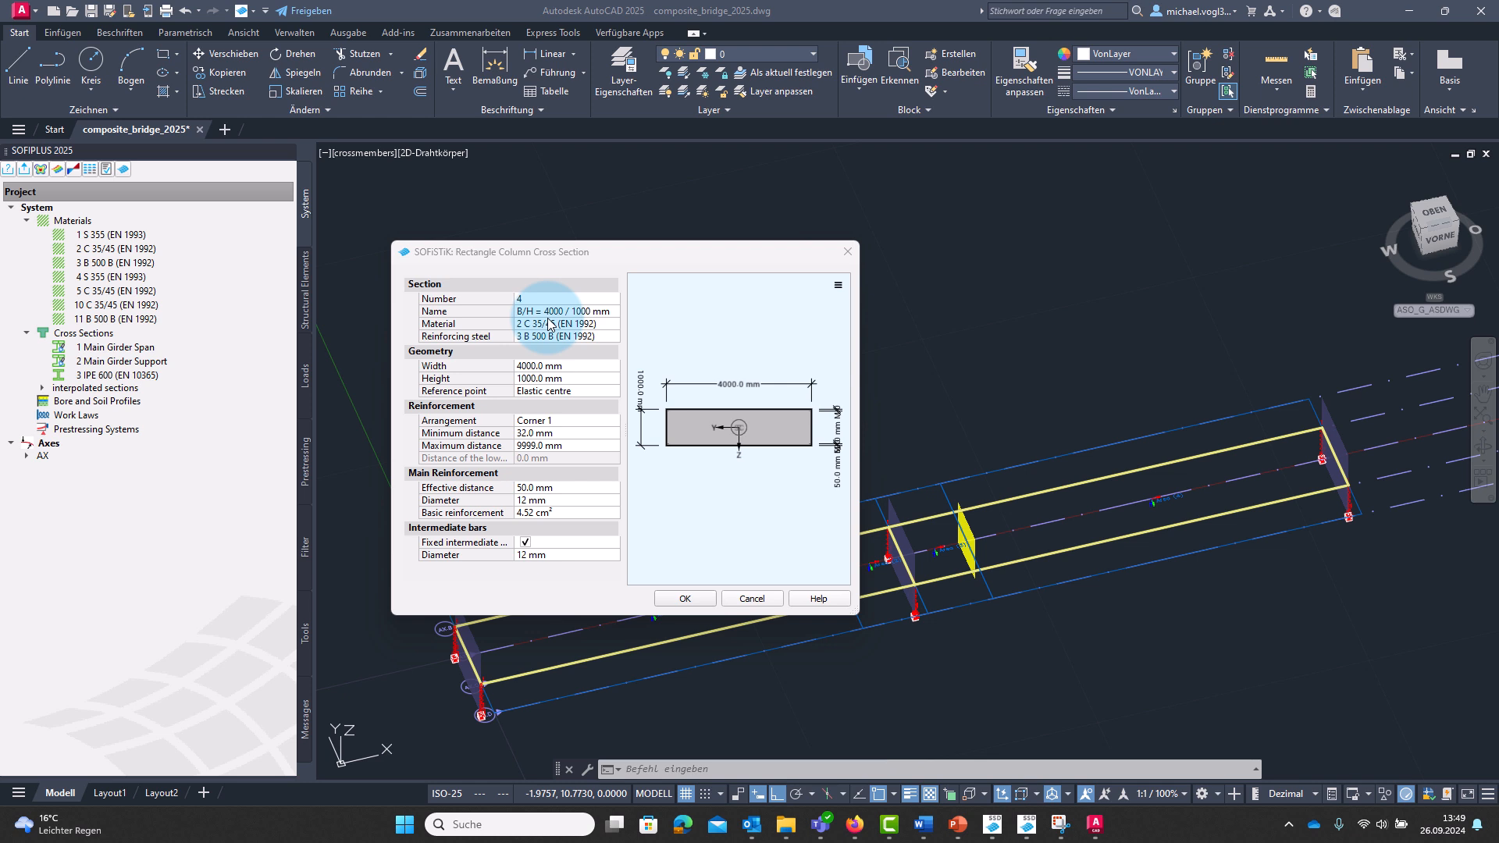
click(549, 324)
click(612, 323)
click(703, 332)
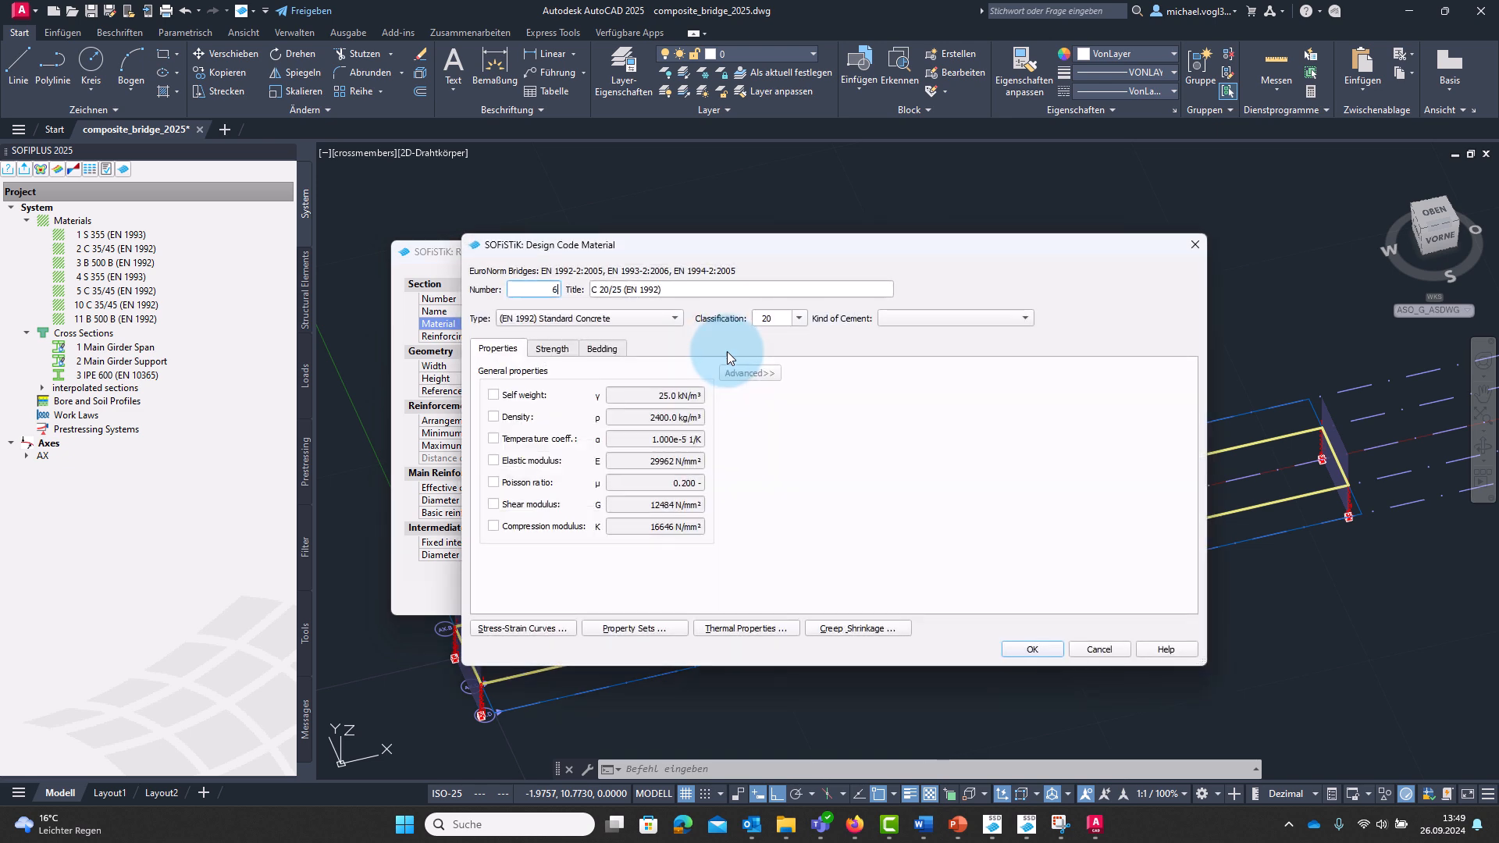
drag(536, 285, 569, 289)
text(20)
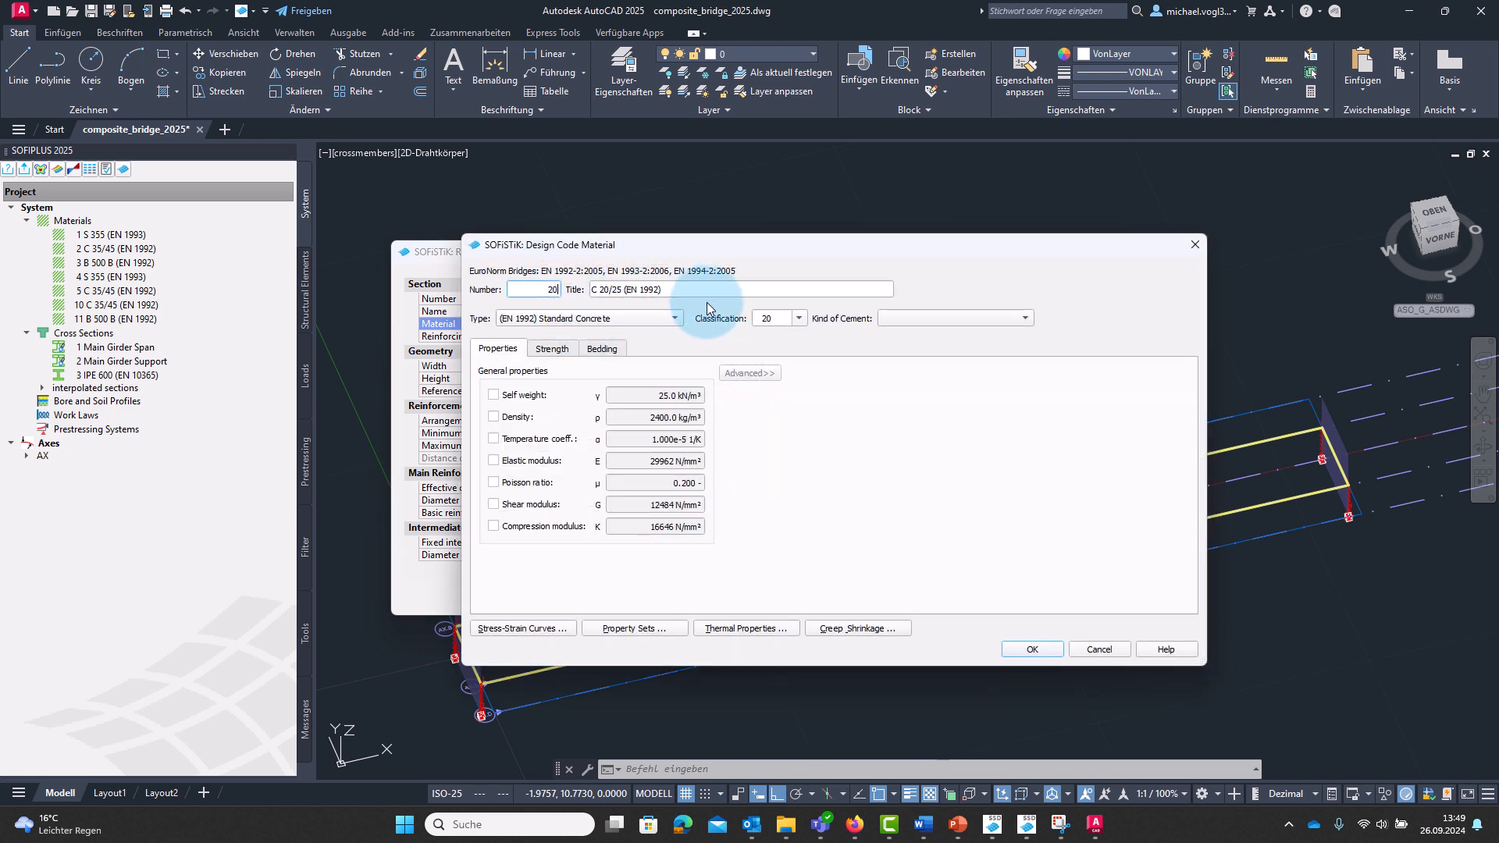
click(804, 325)
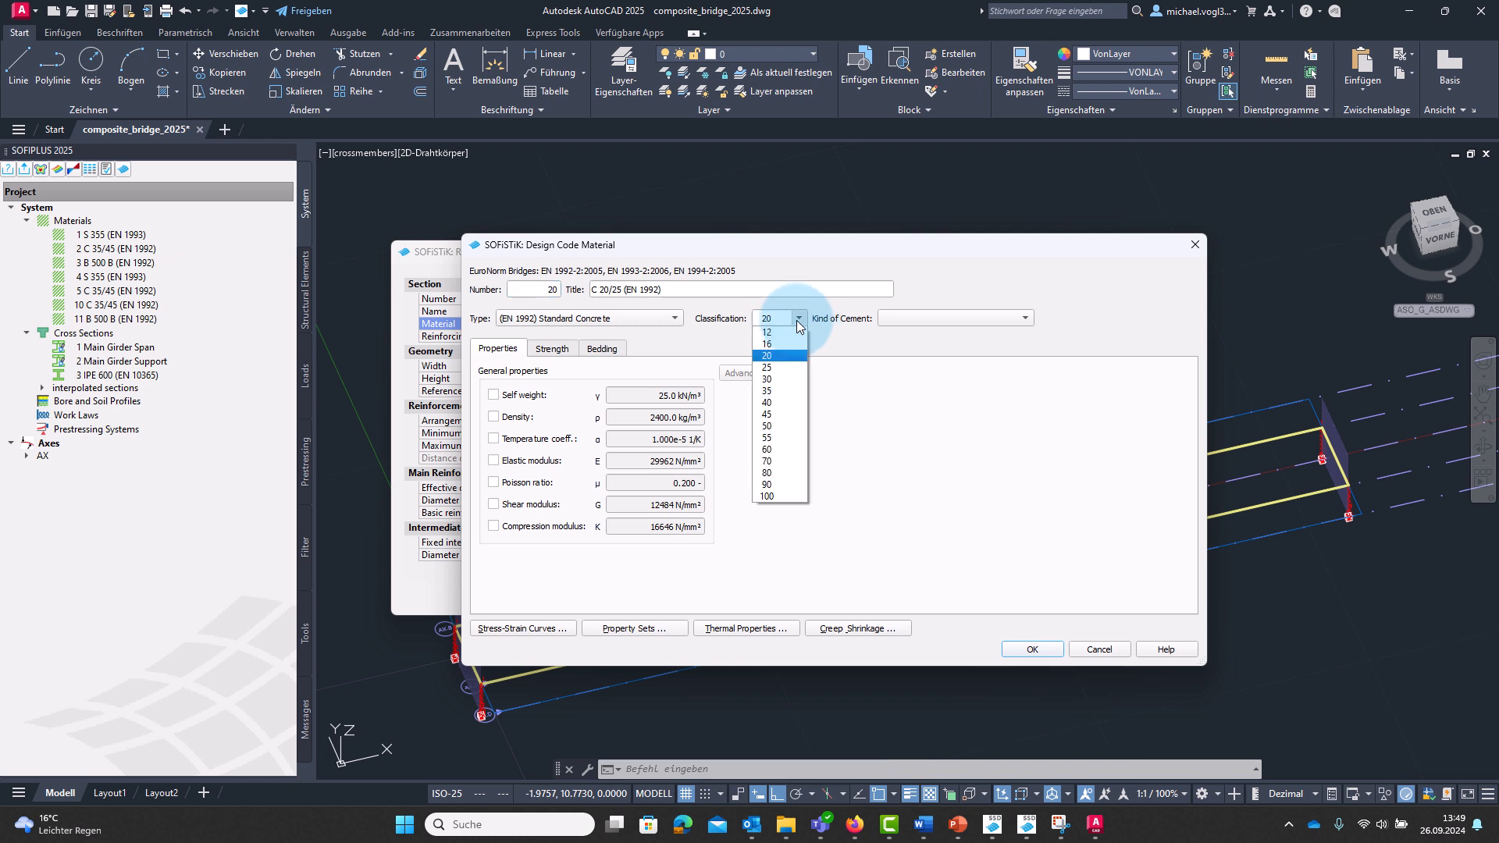
click(788, 373)
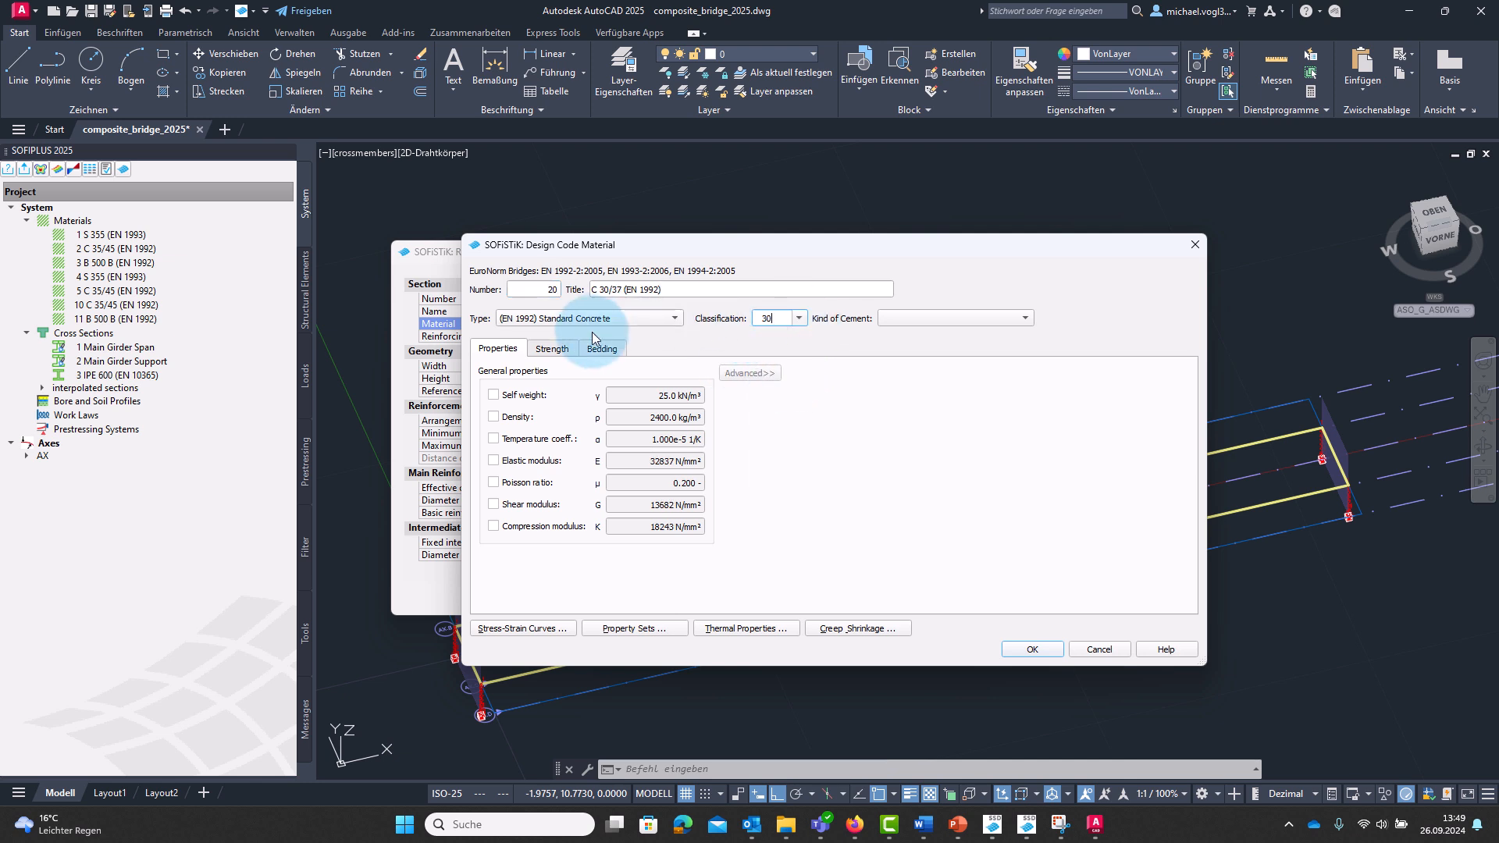
click(1032, 649)
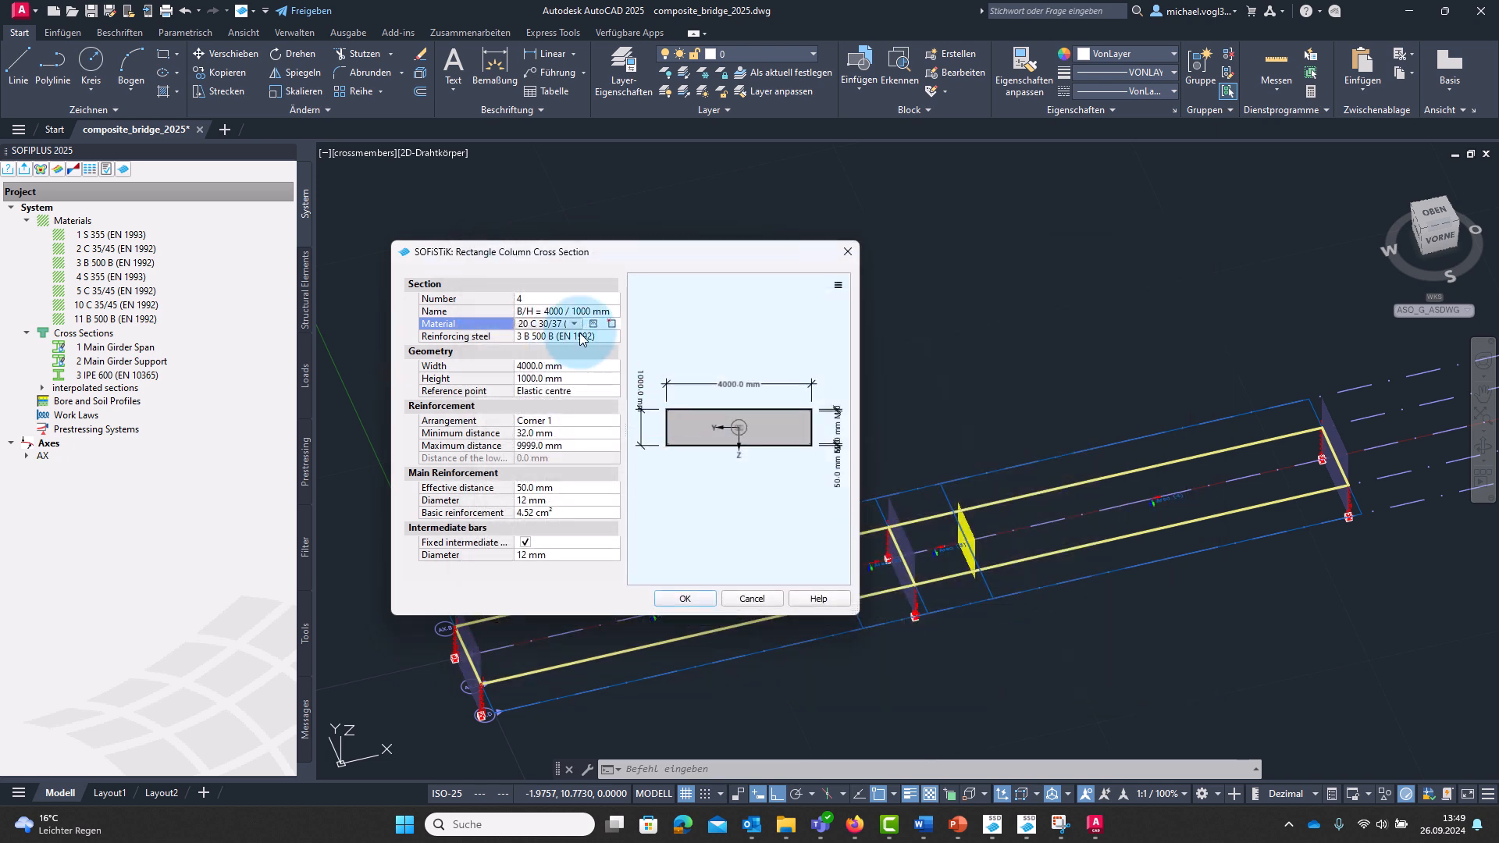
Assign a new B 500 B reinforcing steel material with number 21 and accept the rectangle column section.
click(582, 335)
click(612, 336)
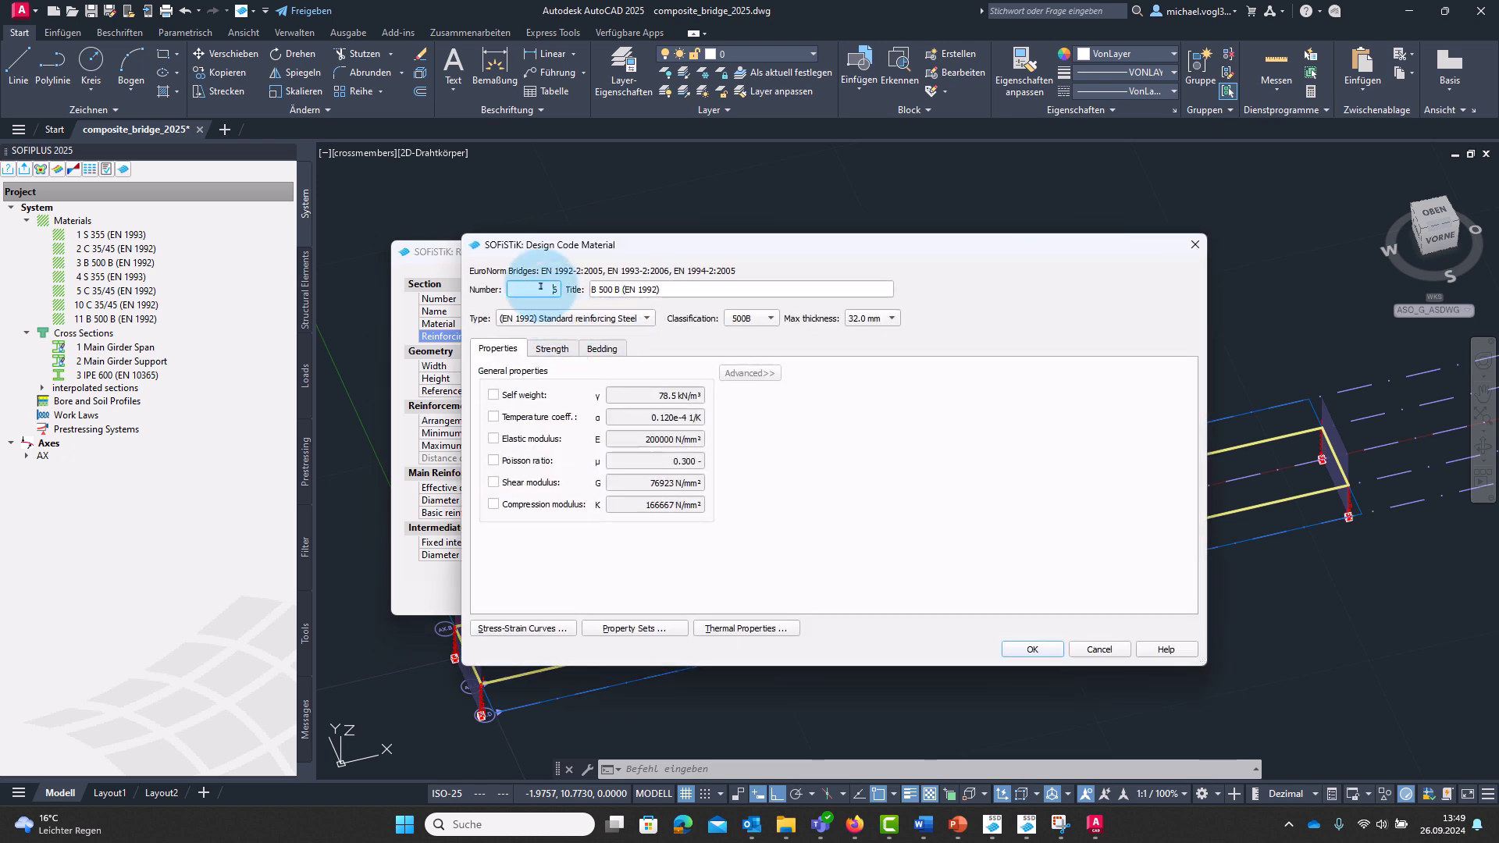
drag(541, 287, 574, 290)
text(21)
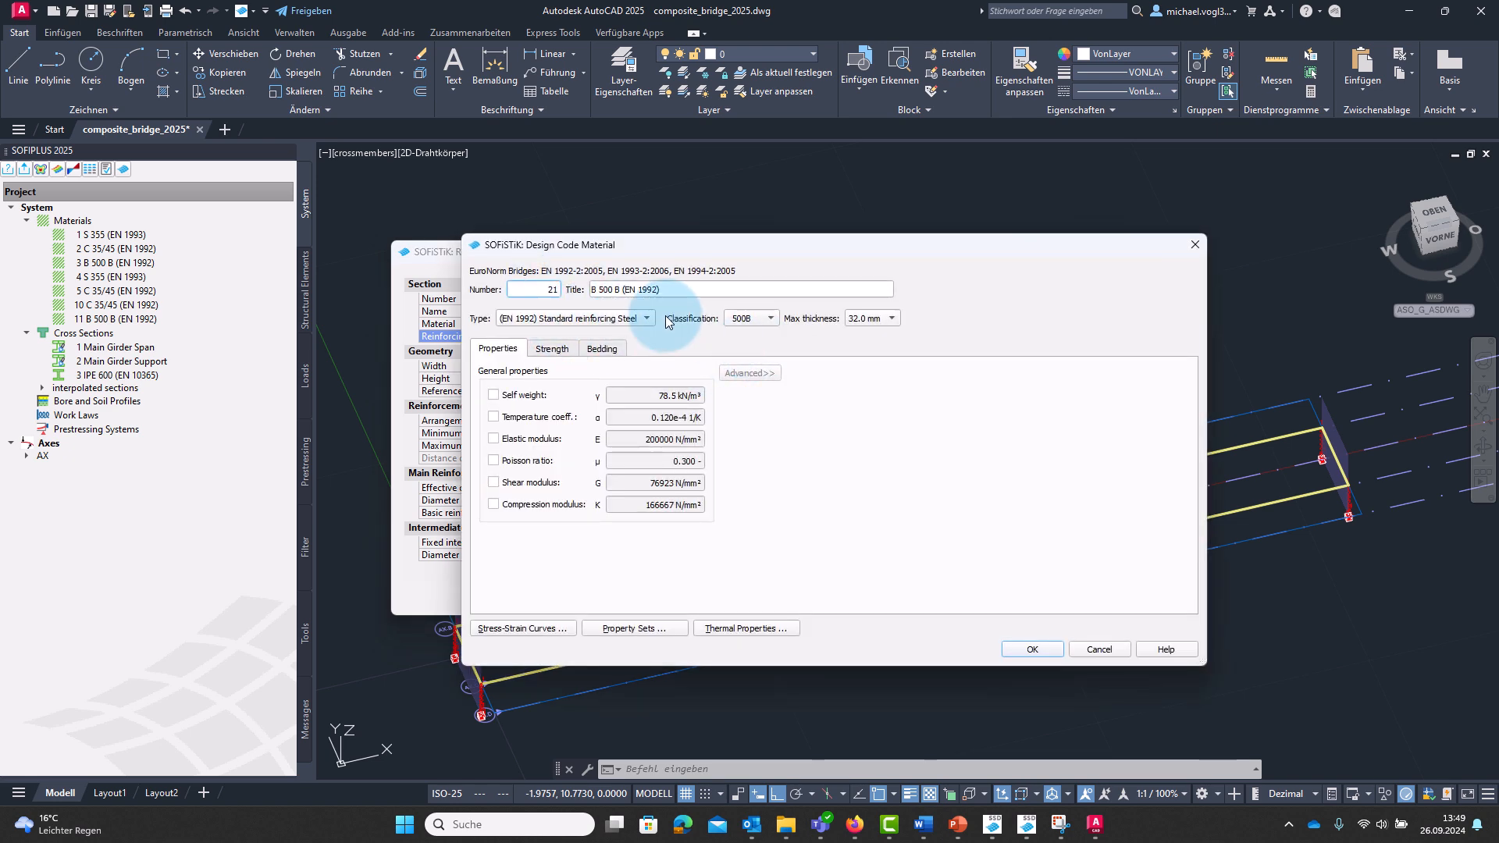
click(1042, 656)
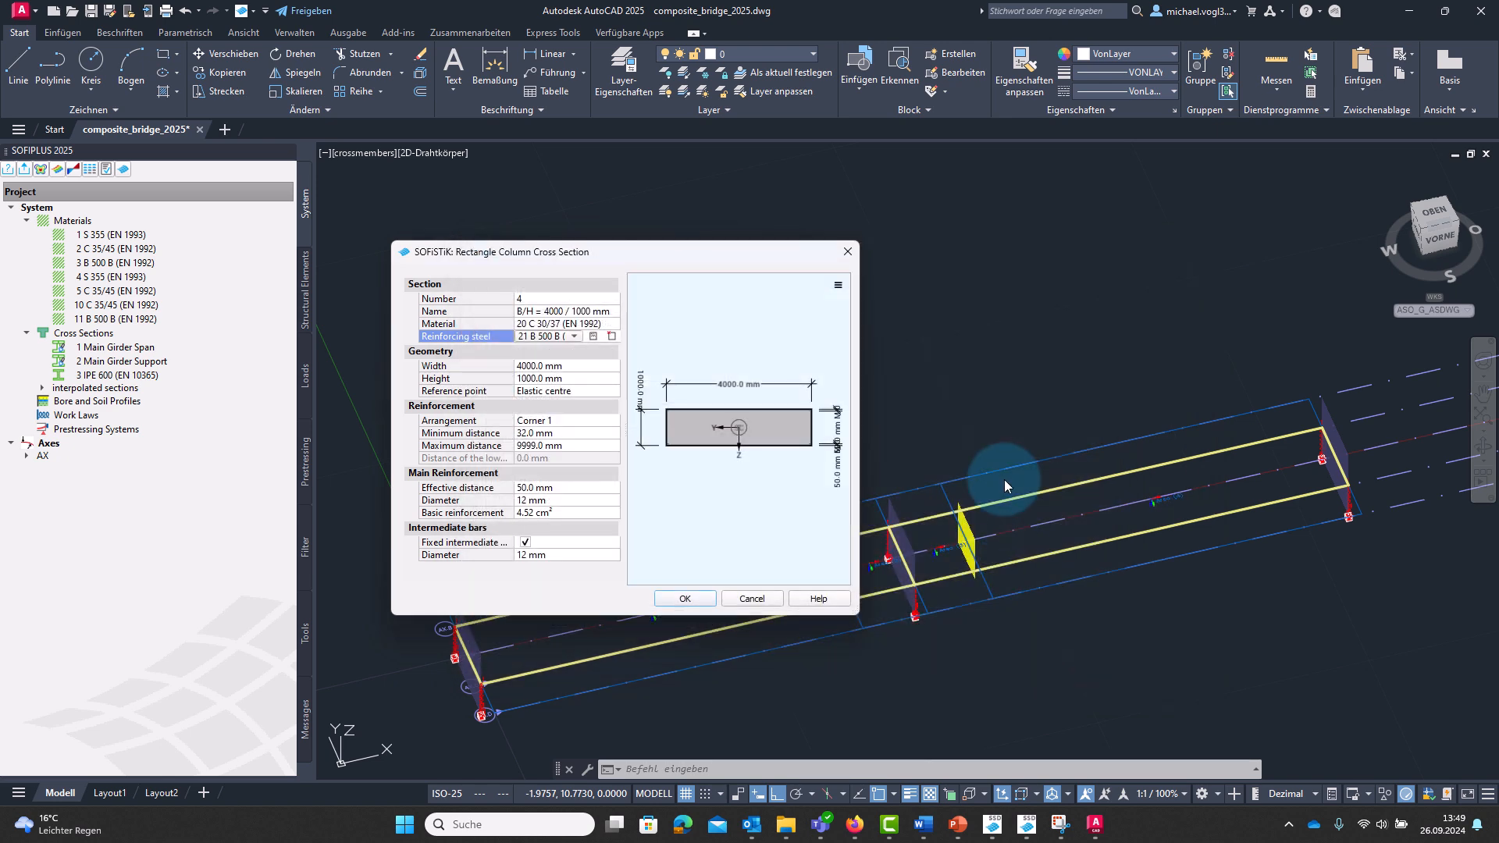
click(684, 599)
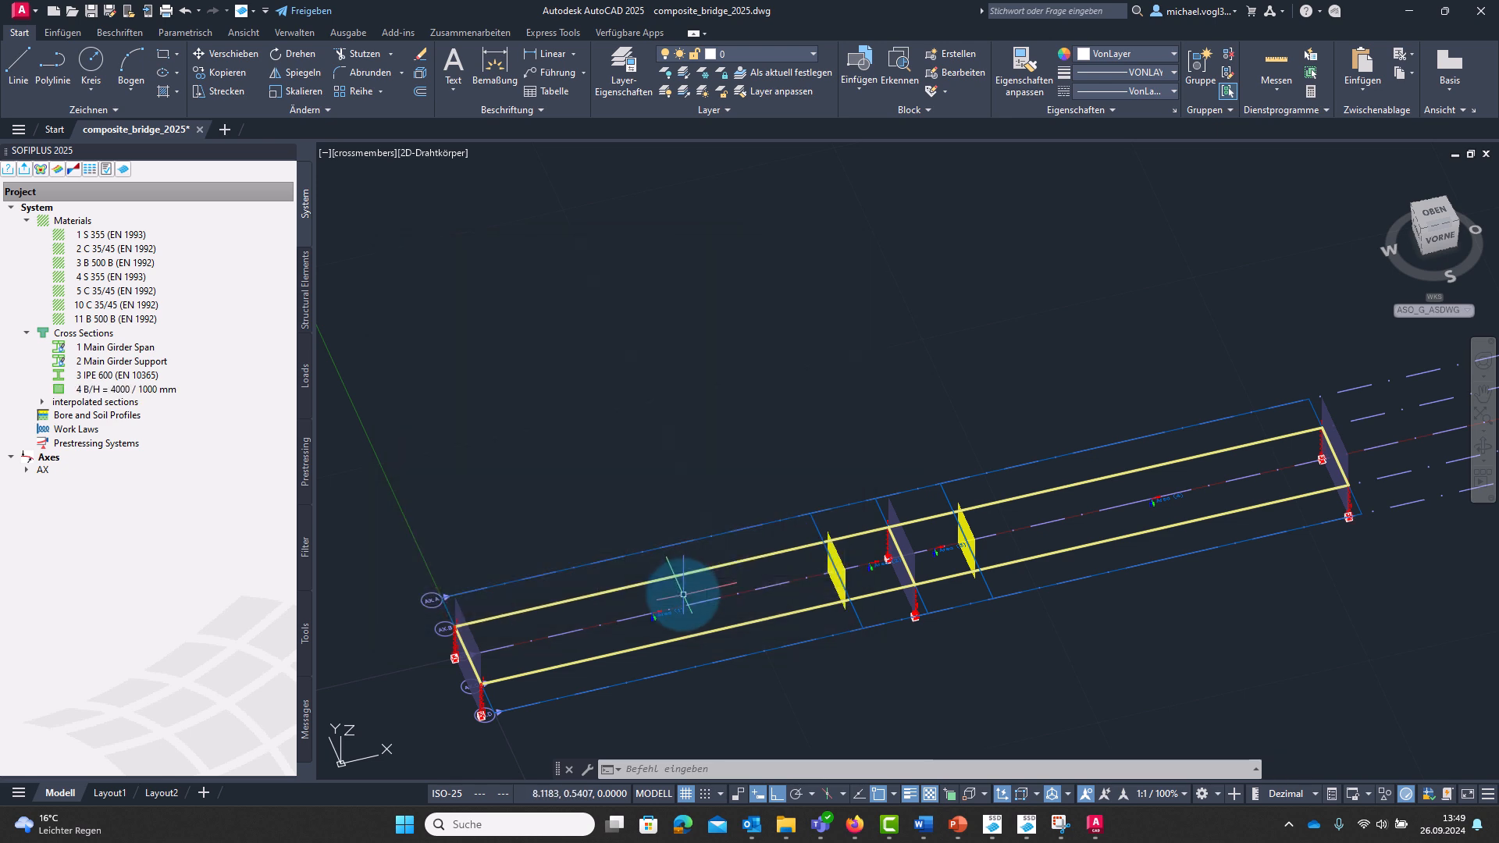
Open placement P3 at S = 16 m in the Cross Members Editor and delete the supports beneath both bearings.
double_click(906, 536)
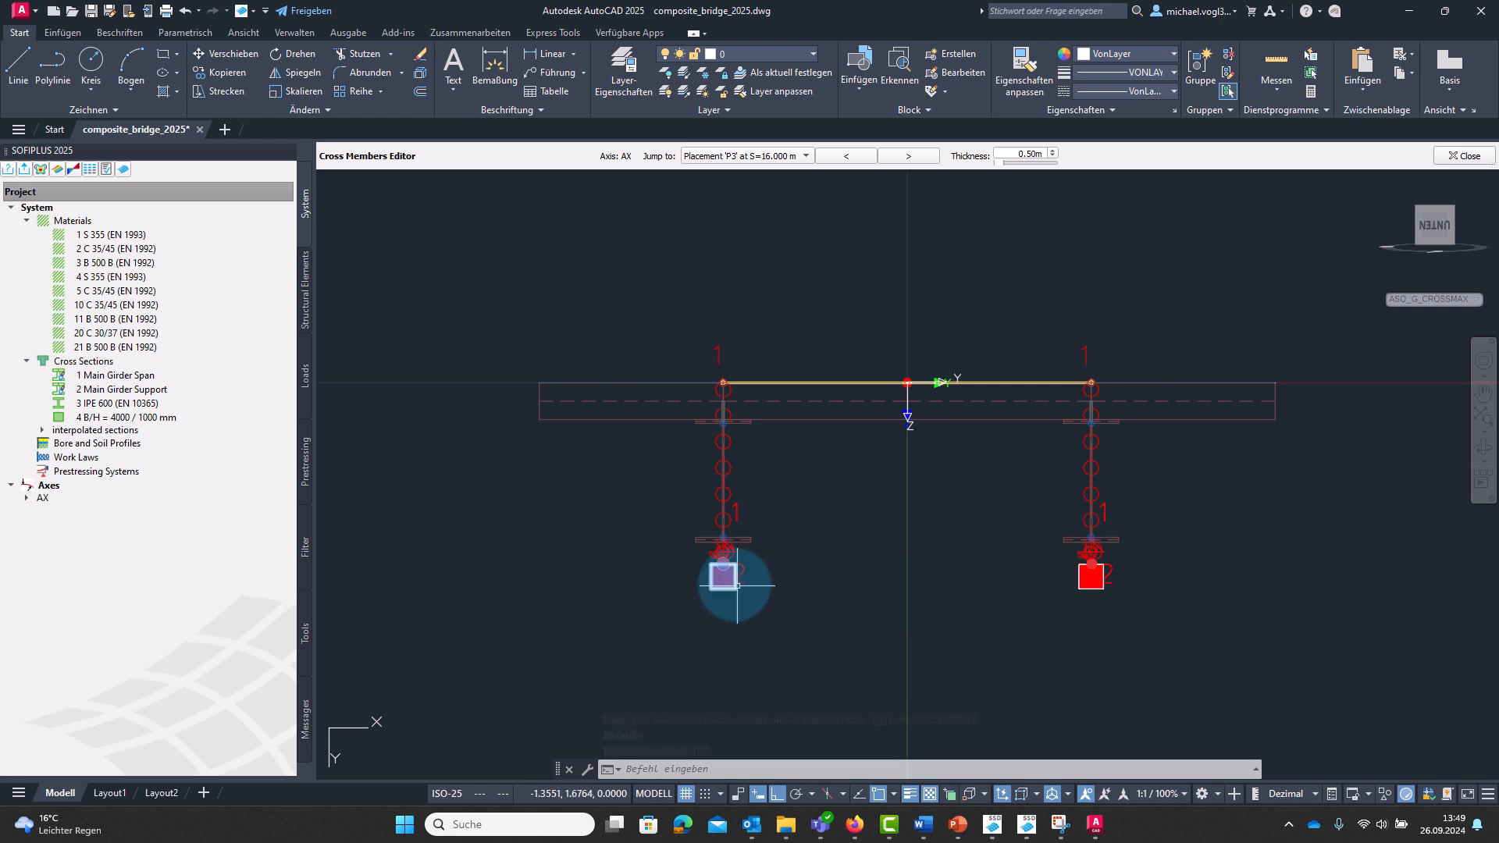
scroll(729, 584, up, 5)
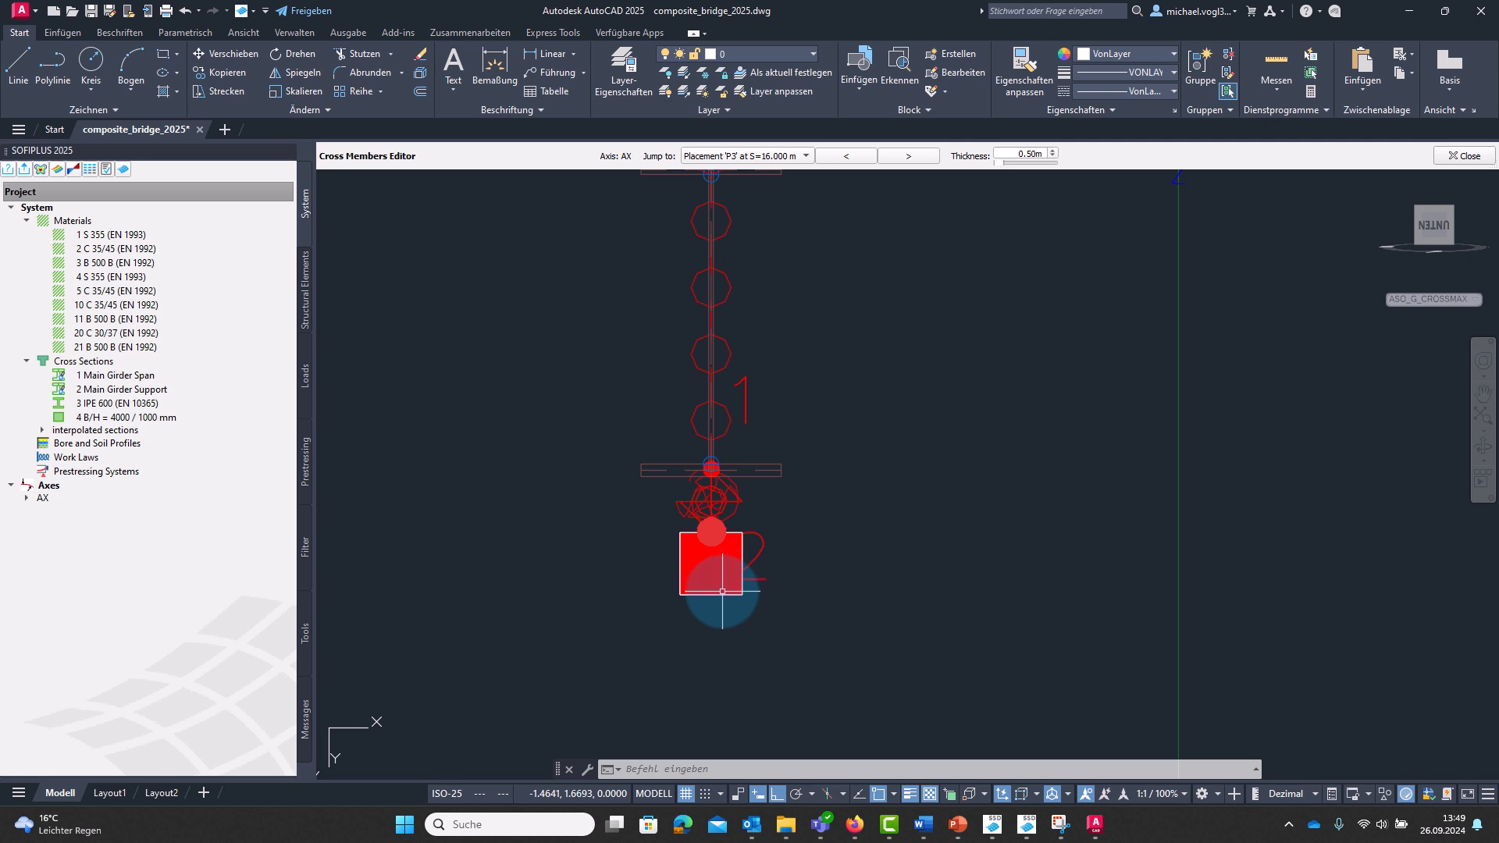
scroll(726, 590, down, 3)
mouse_move(723, 593)
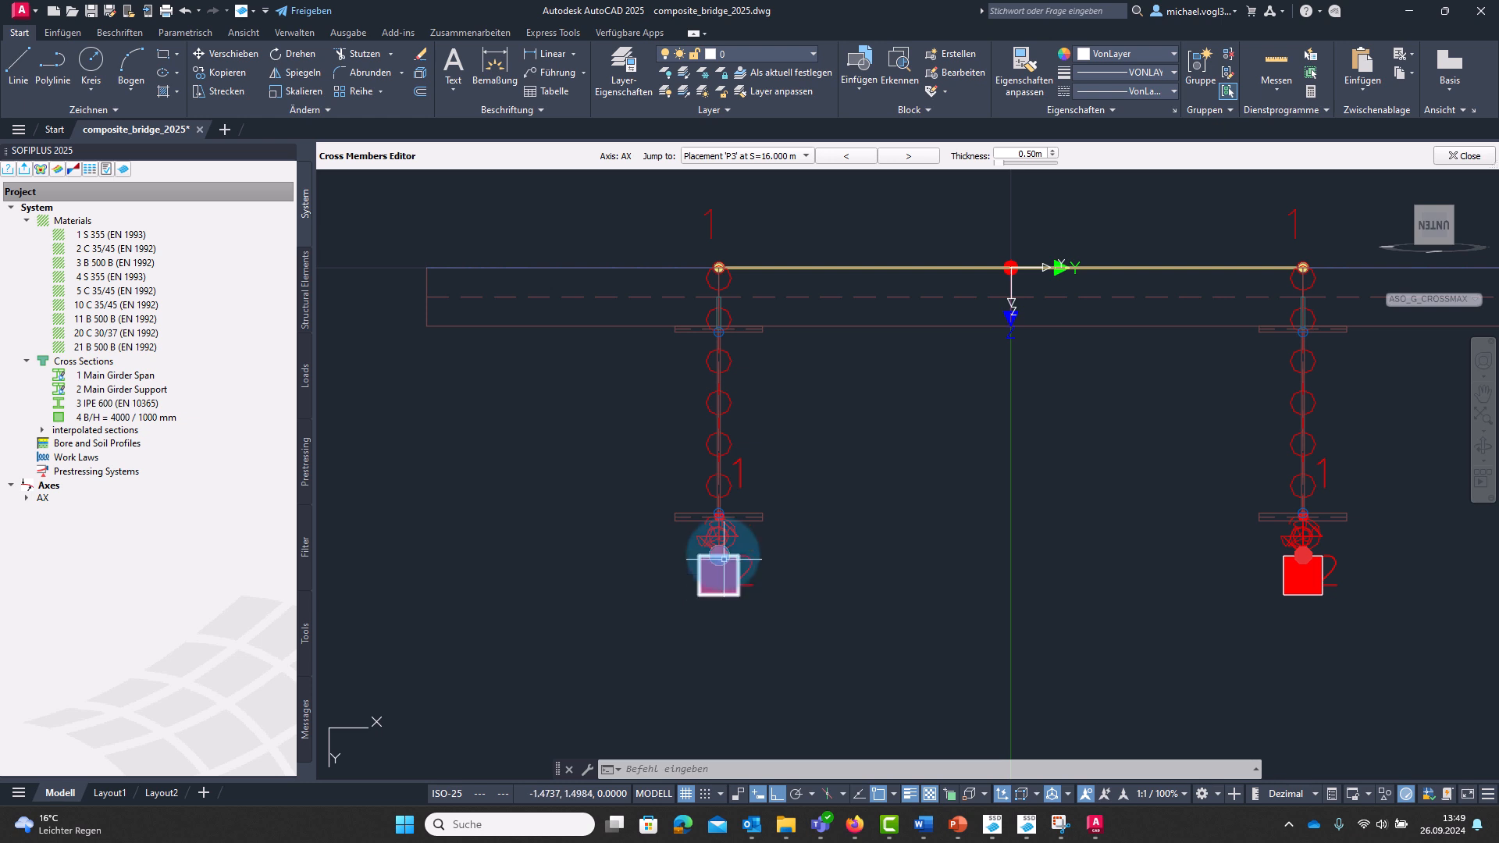
click(724, 593)
key(Delete)
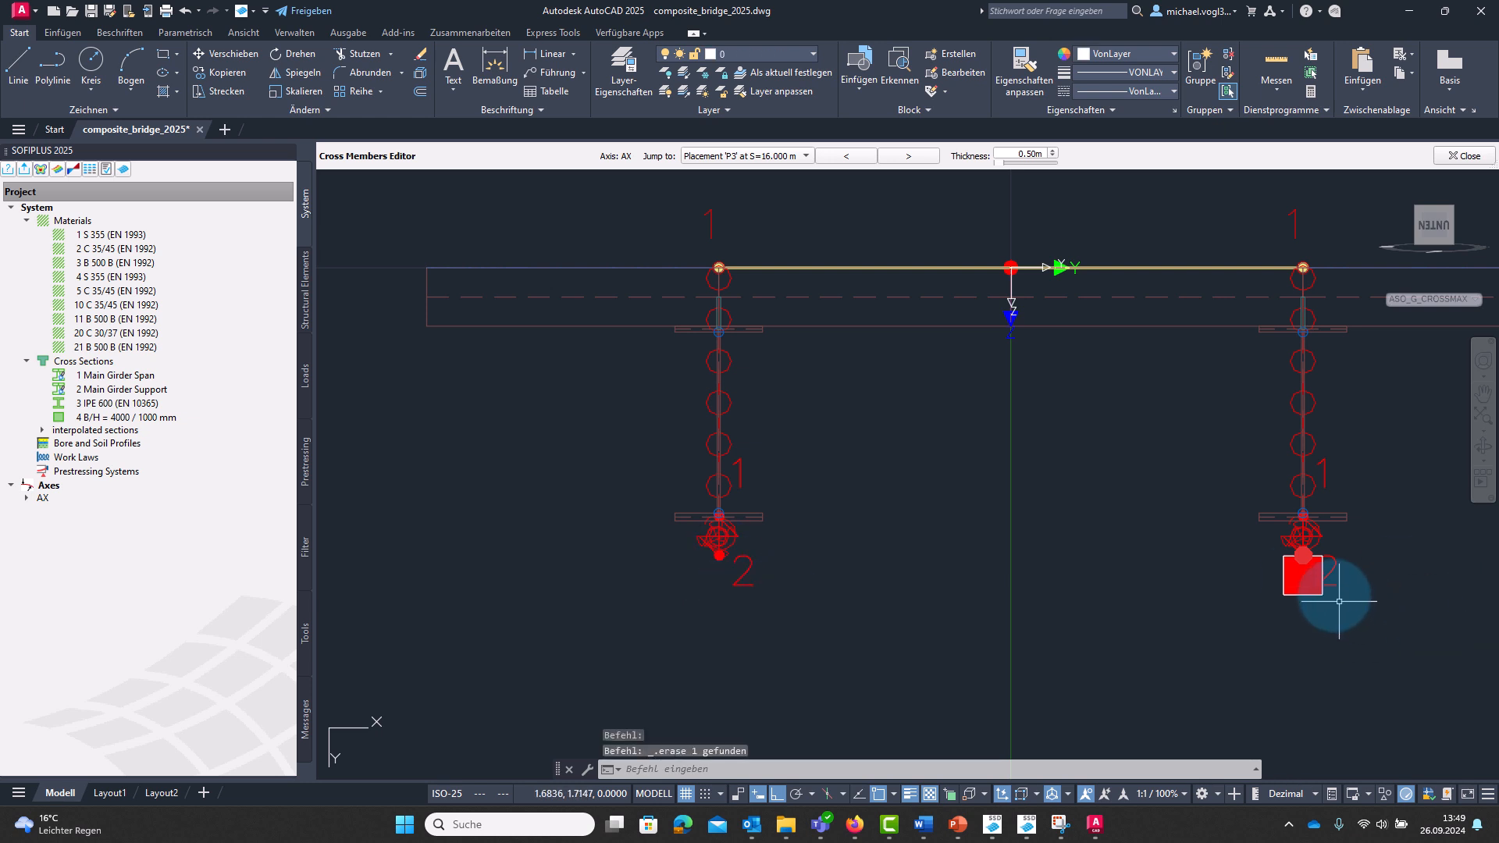
click(1305, 587)
key(Delete)
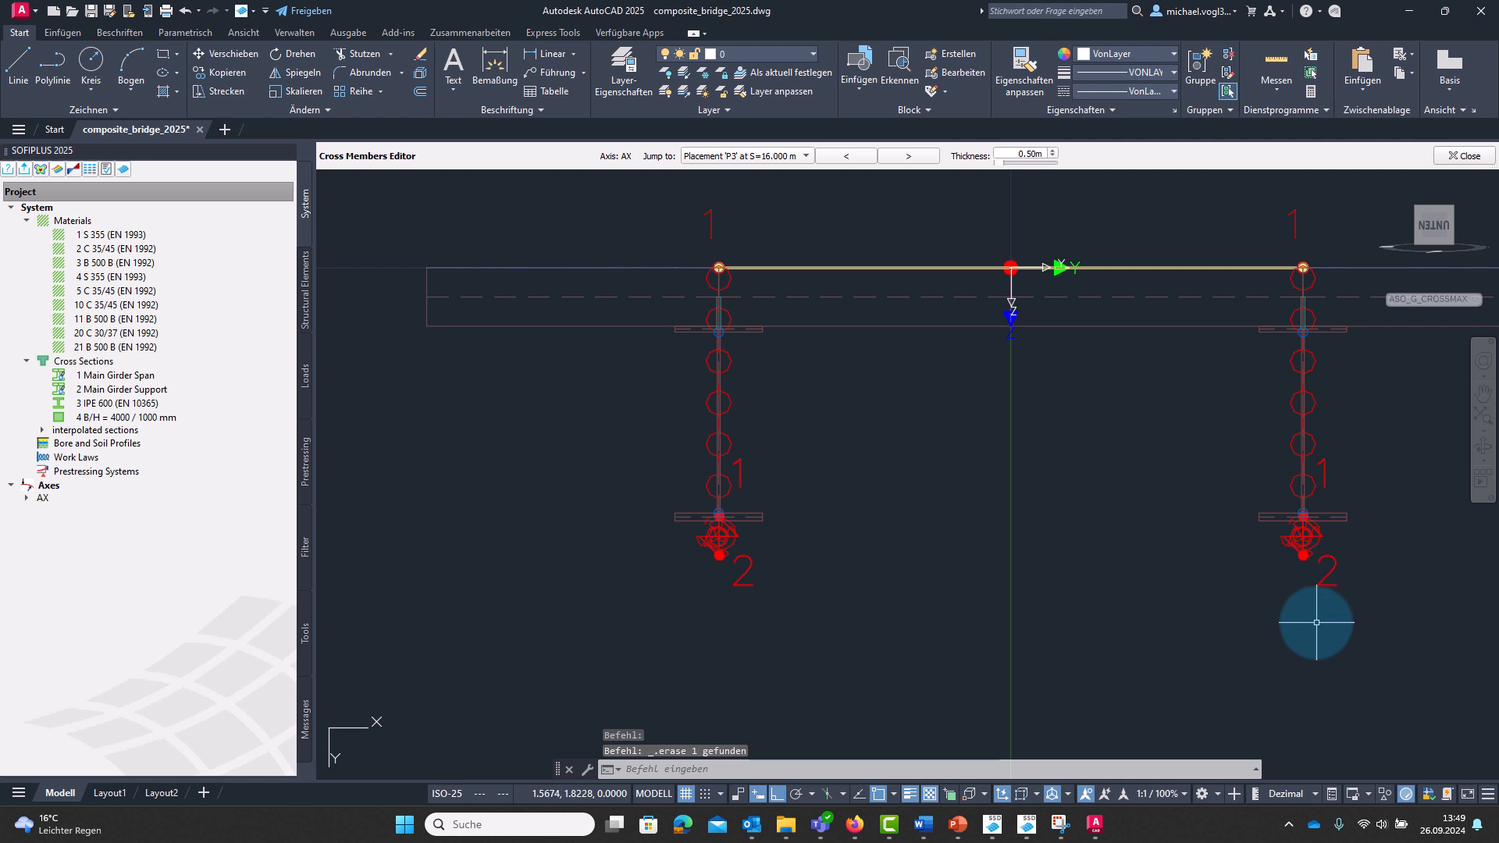
Draw a straight line connecting the lower end points of the two bearings in placement P3.
middle_drag(1316, 622, 1177, 627)
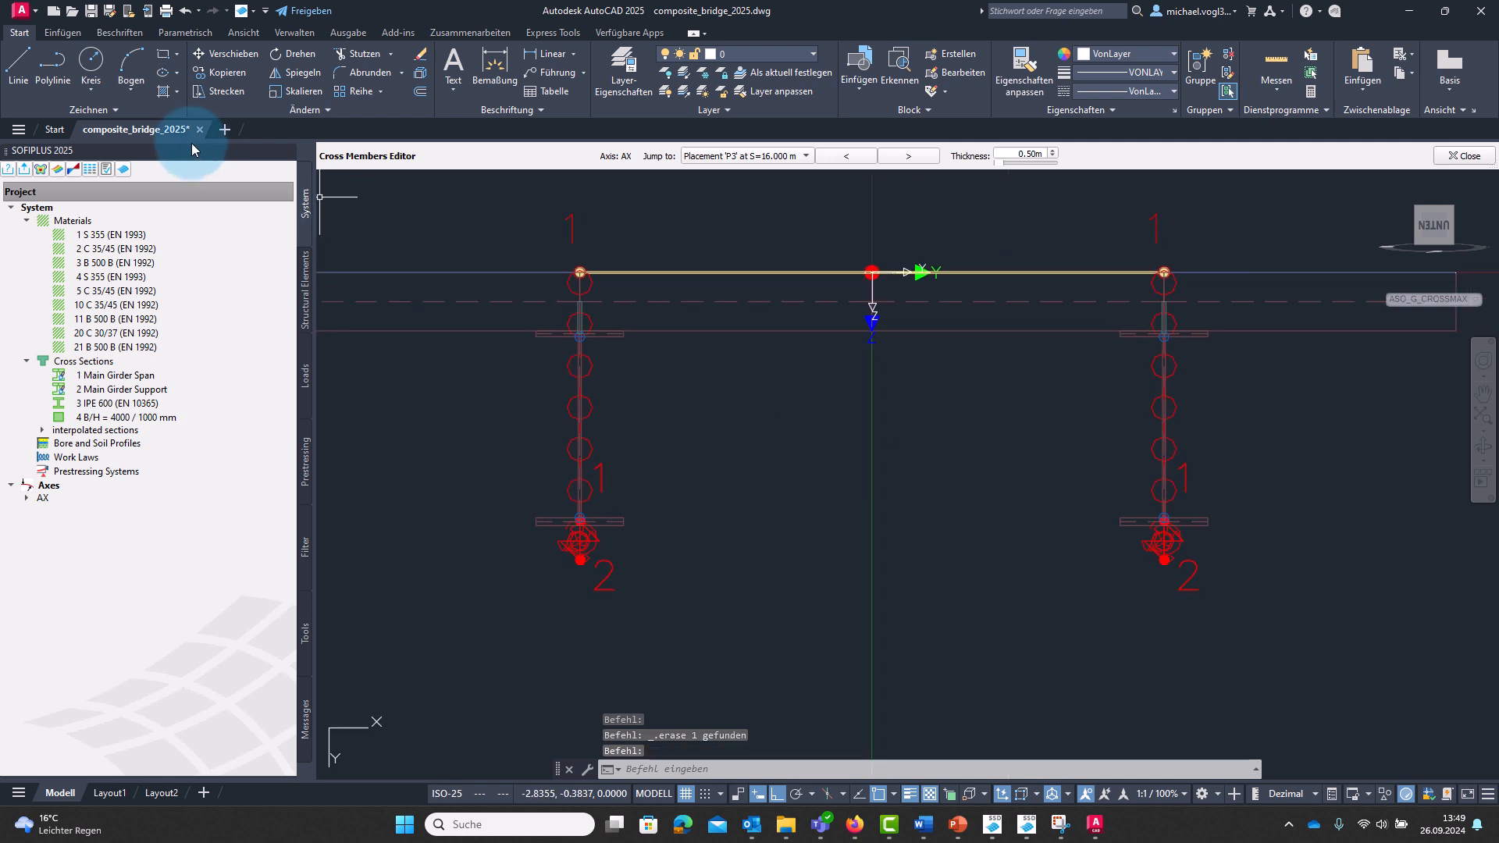
click(31, 66)
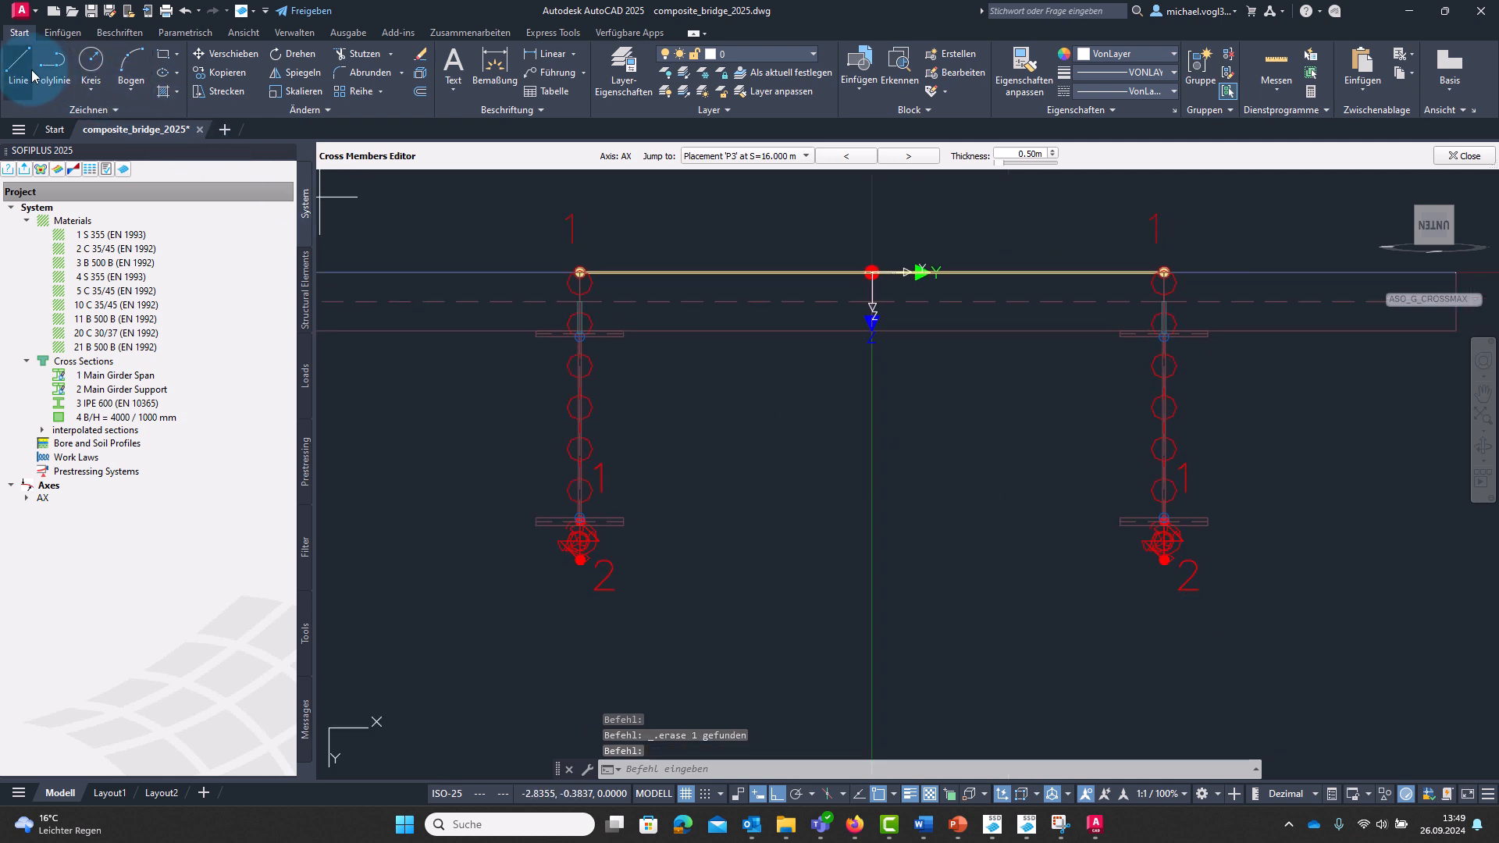
click(579, 558)
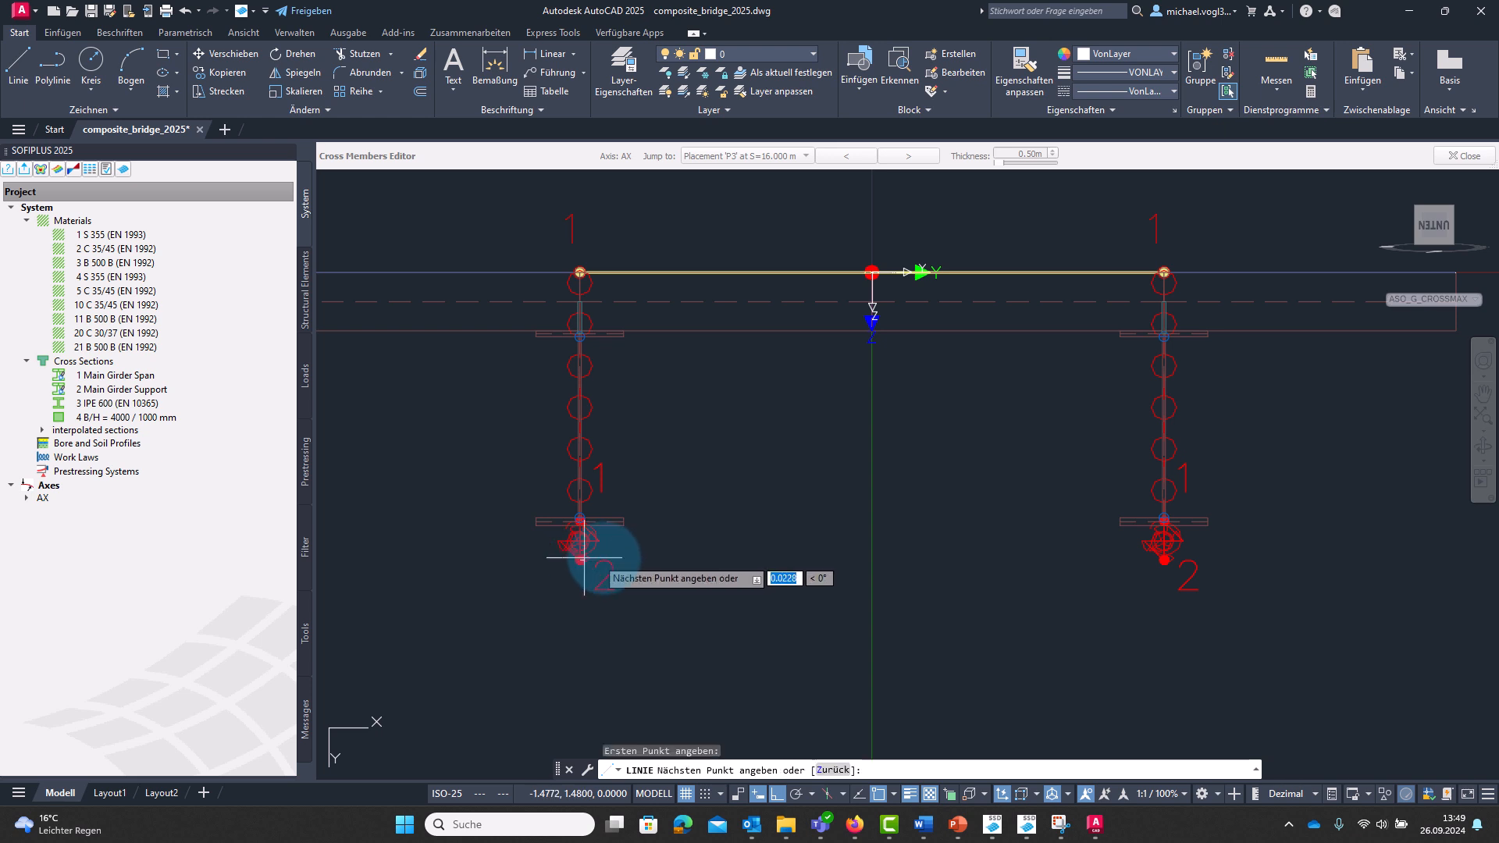
click(1164, 559)
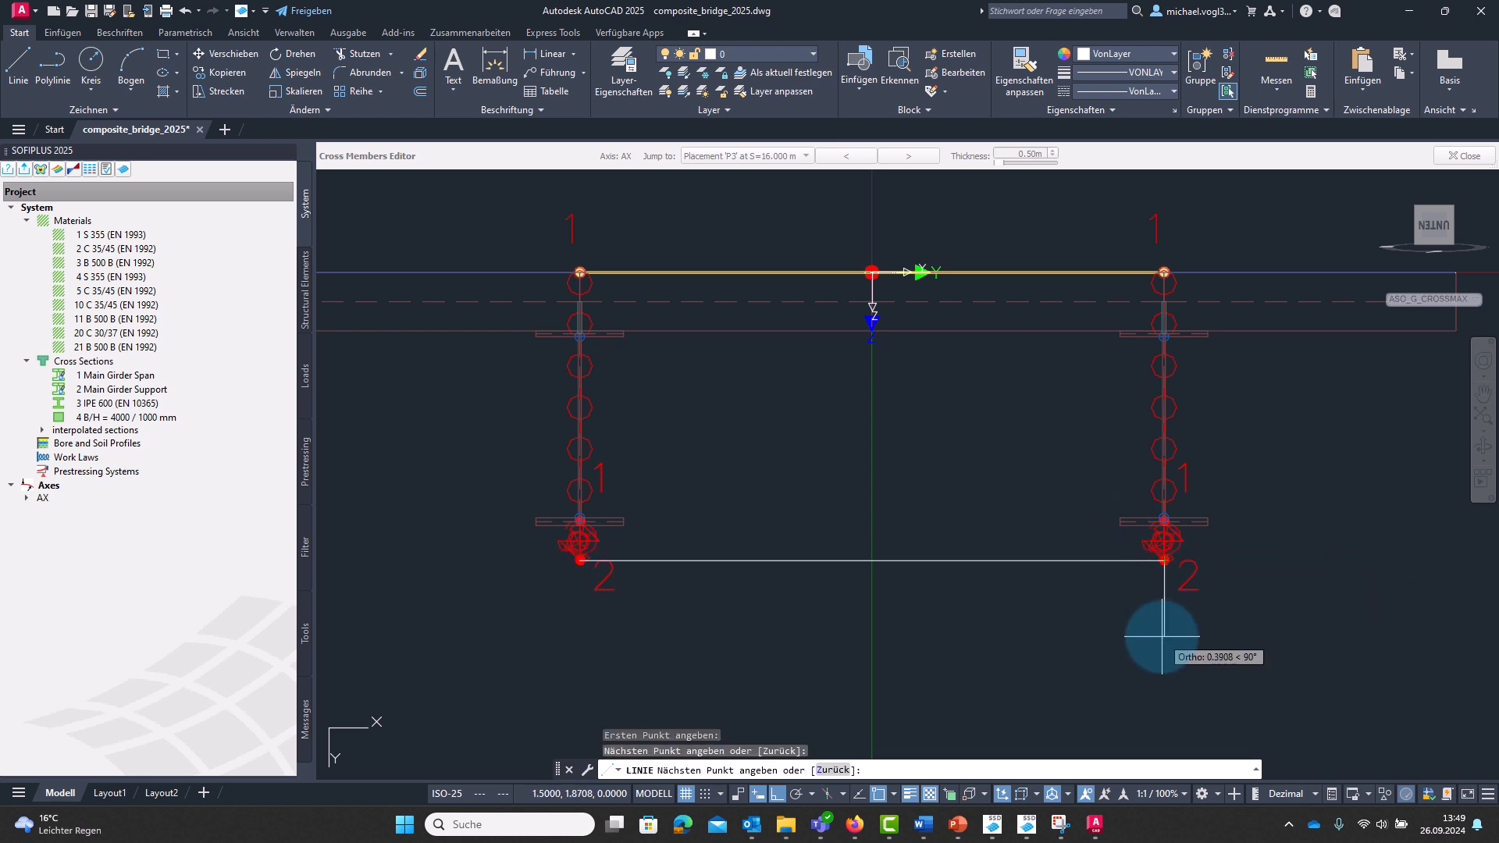
key(Escape)
scroll(1162, 636, down, 2)
middle_drag(1161, 636, 1136, 514)
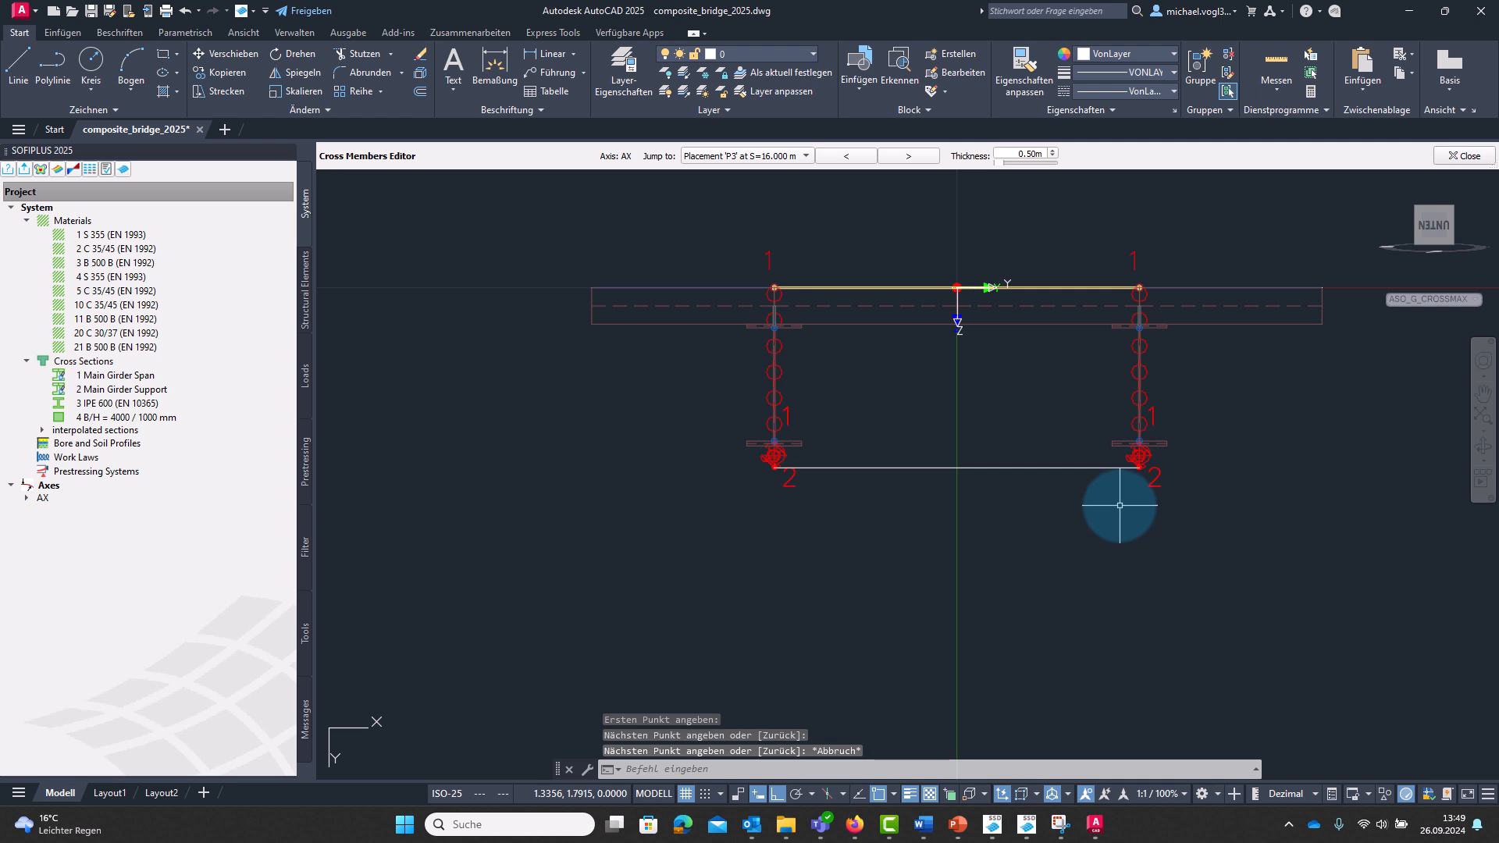
click(734, 507)
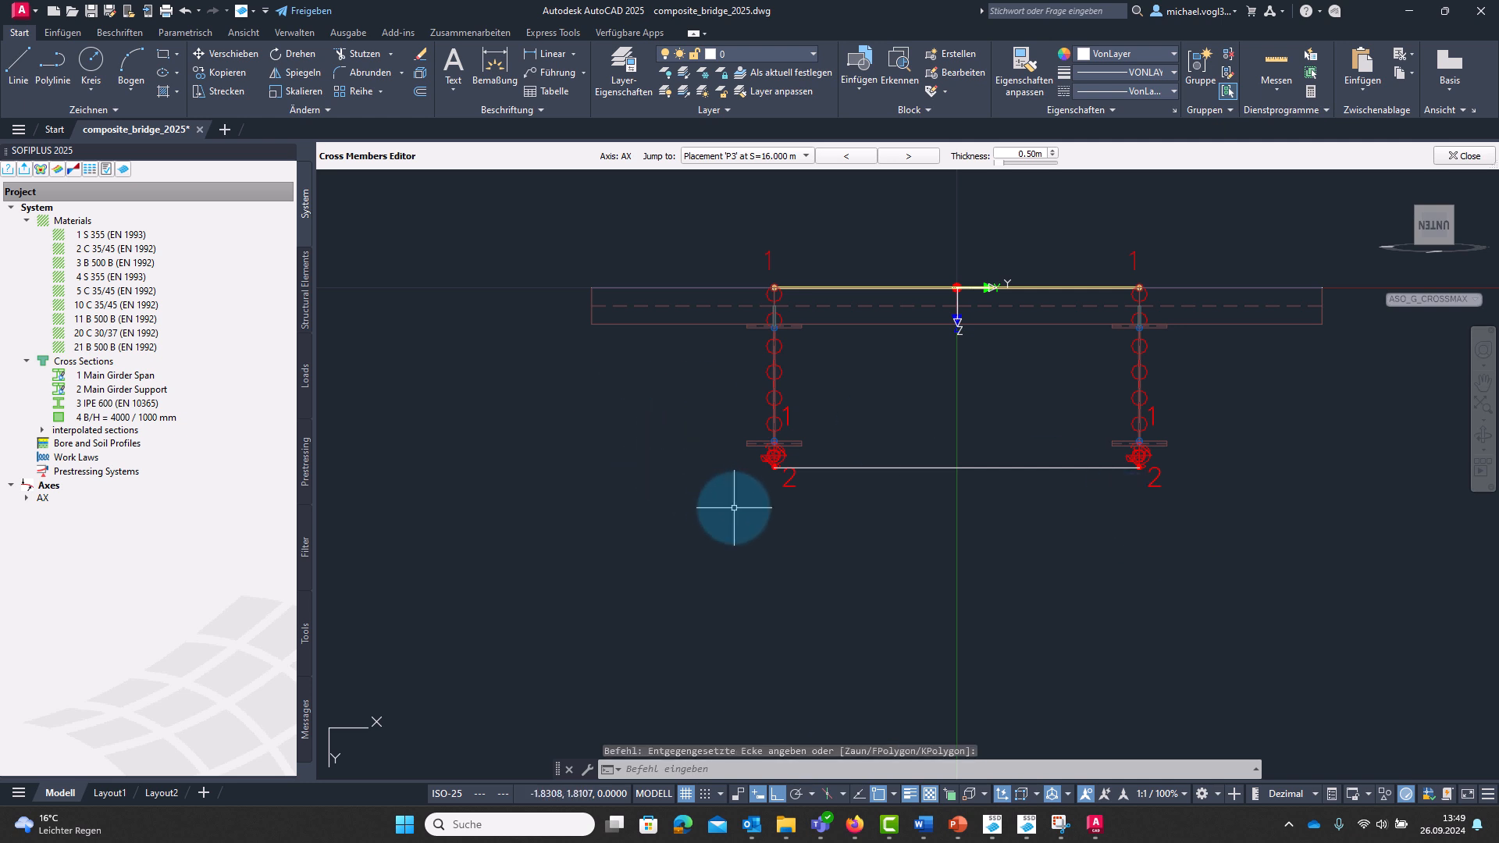
Start a structural line as Centric Beam or Pile with cross section 4: B/H = 4000 / 1000 mm.
click(309, 312)
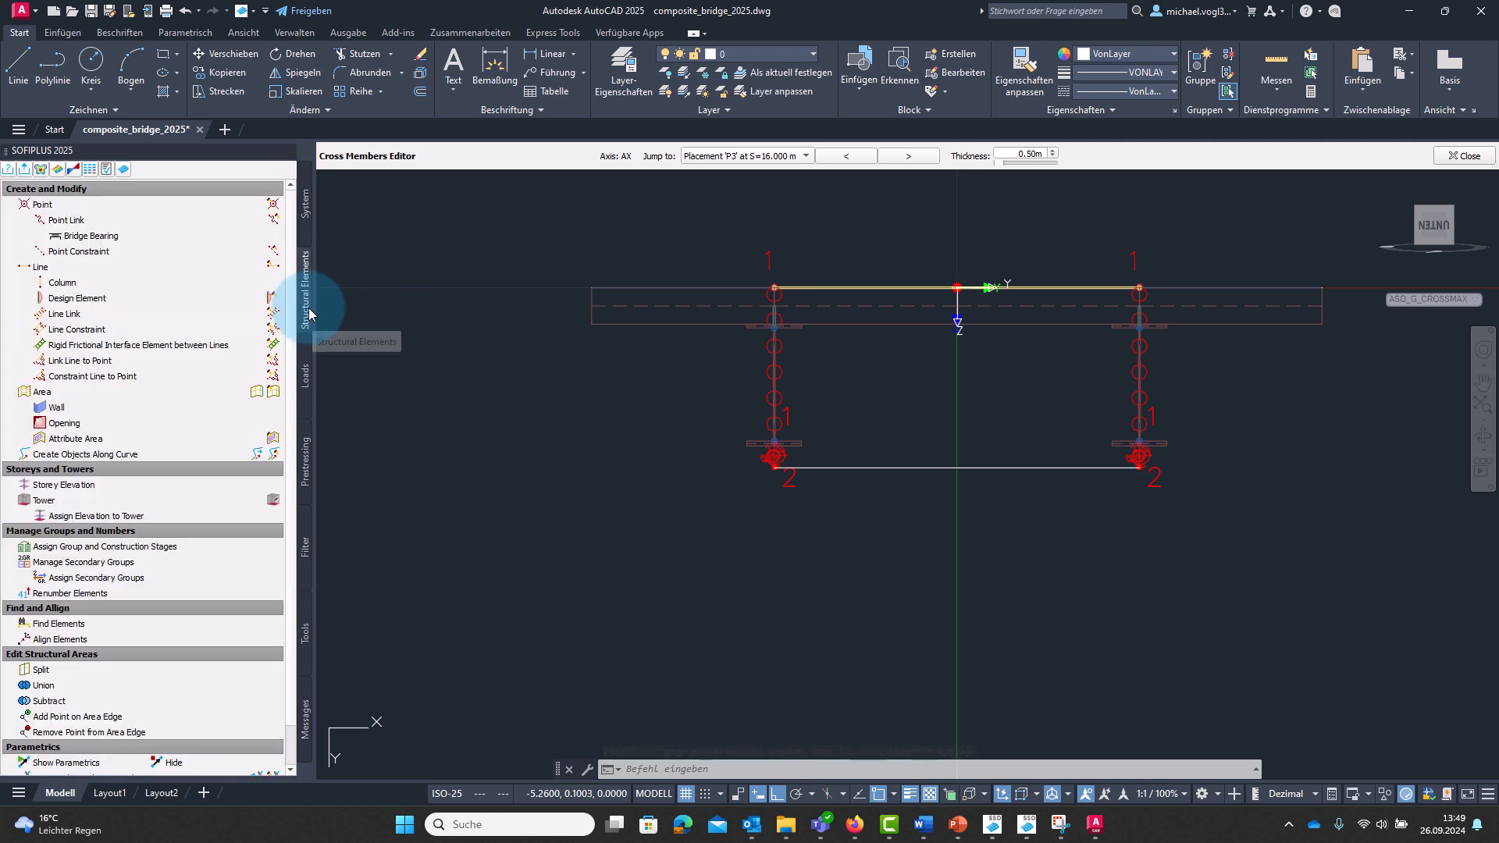
click(67, 267)
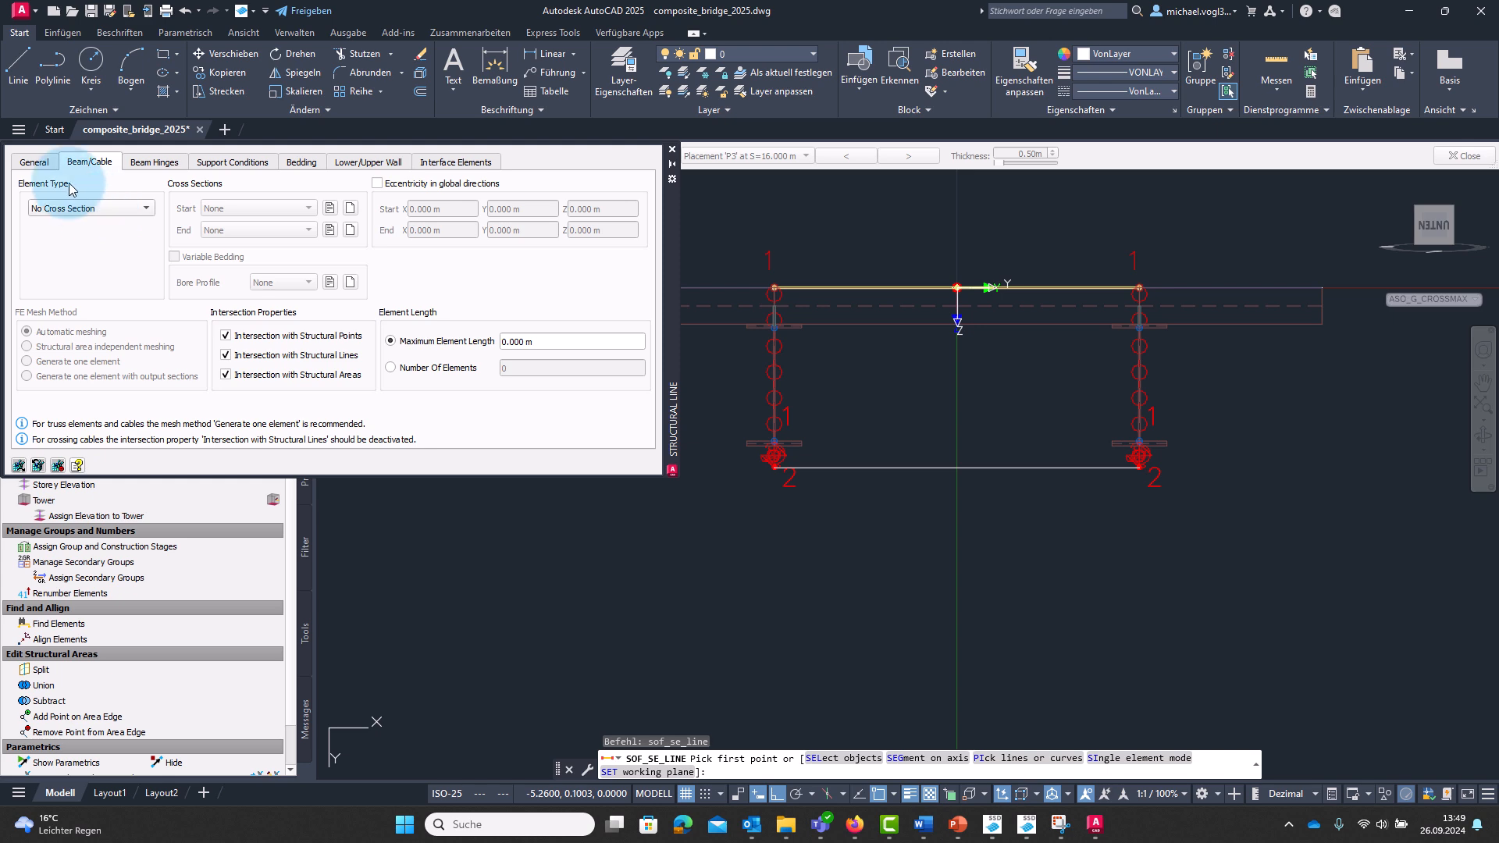
click(33, 161)
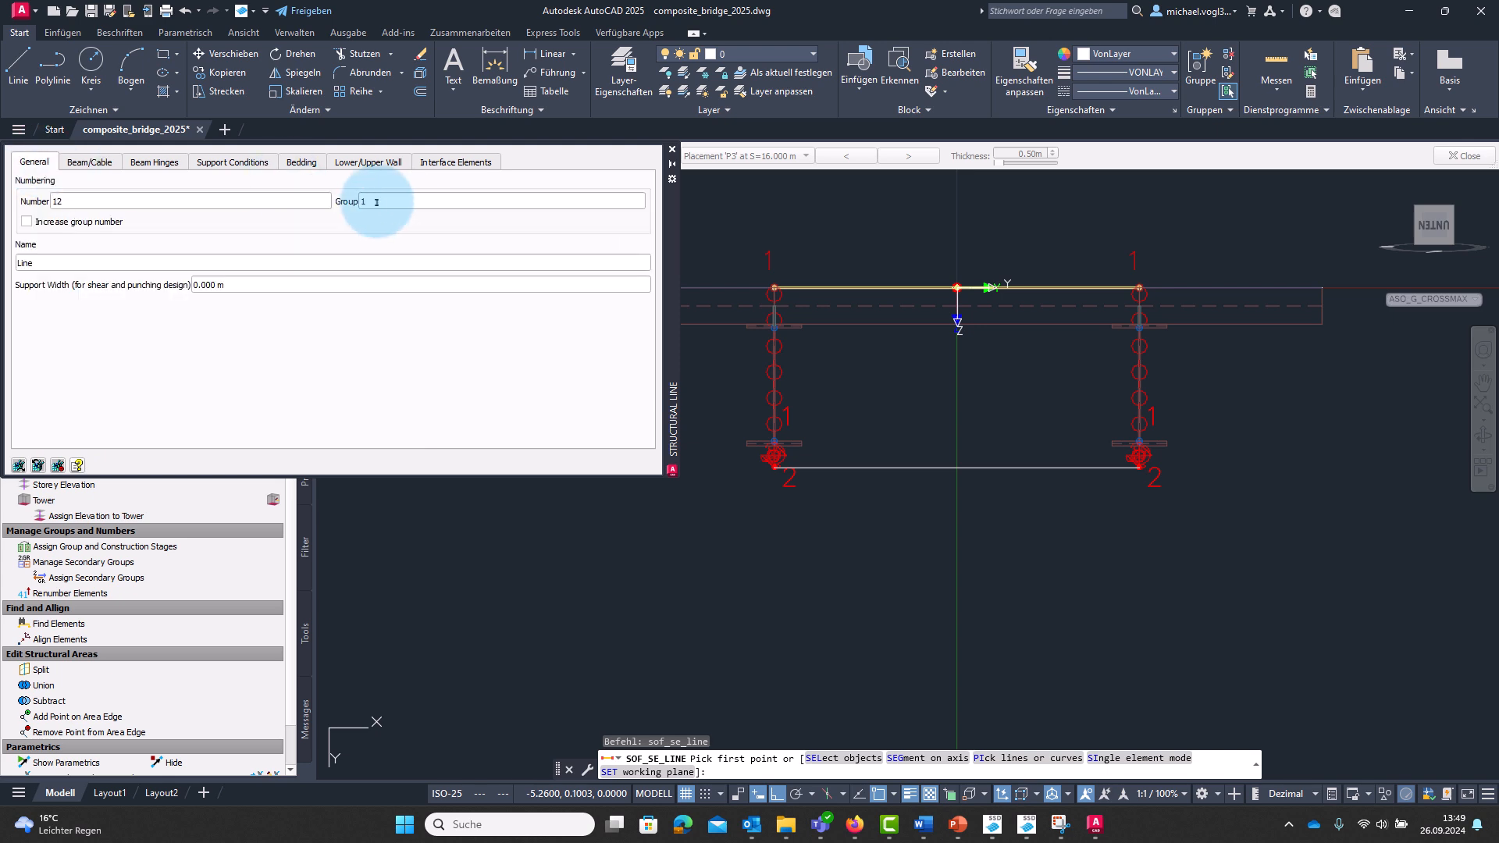
click(86, 164)
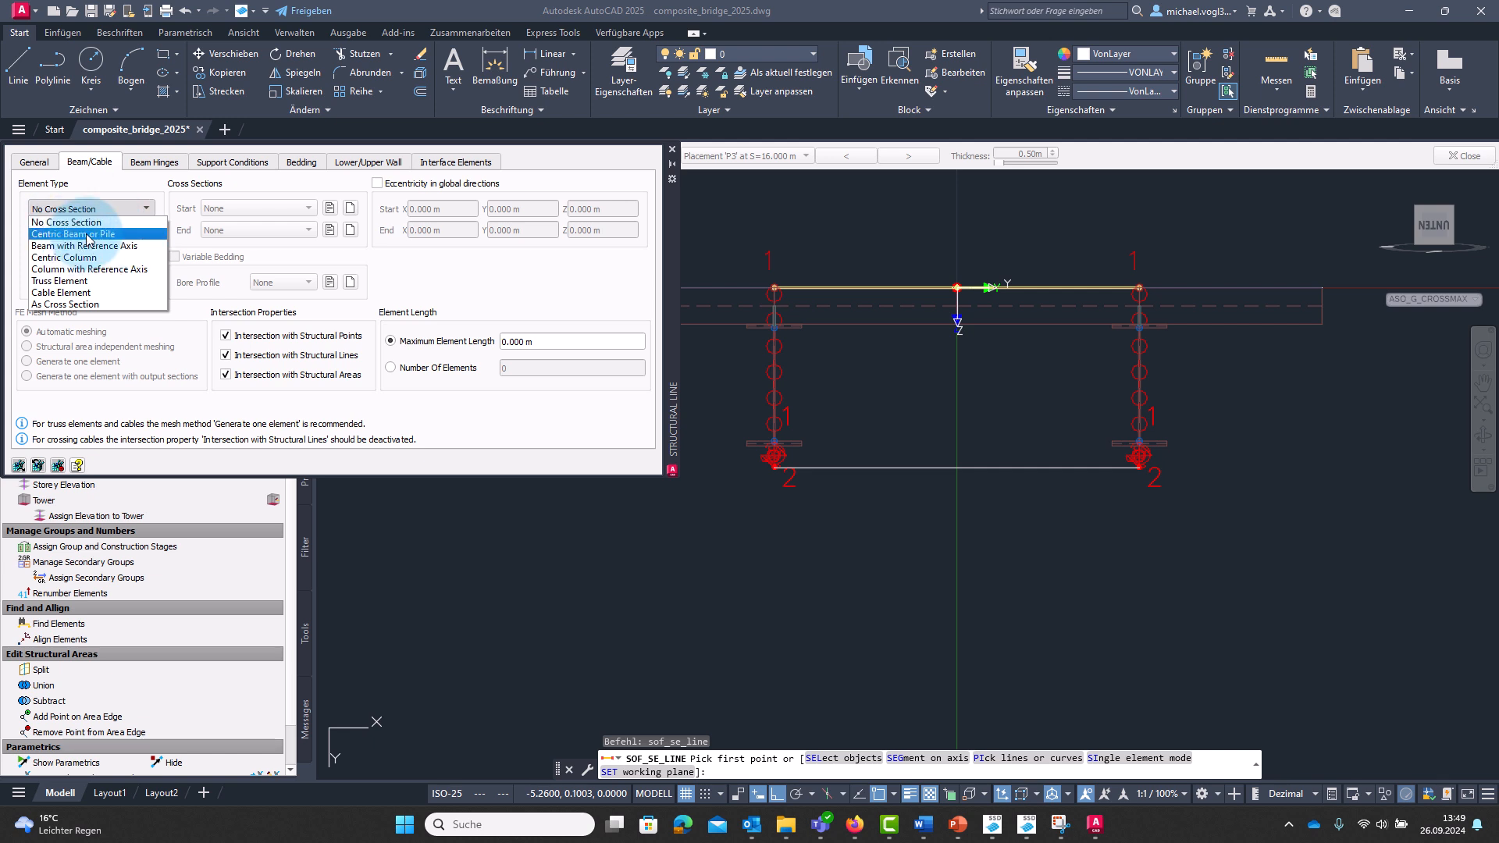
click(88, 234)
click(258, 207)
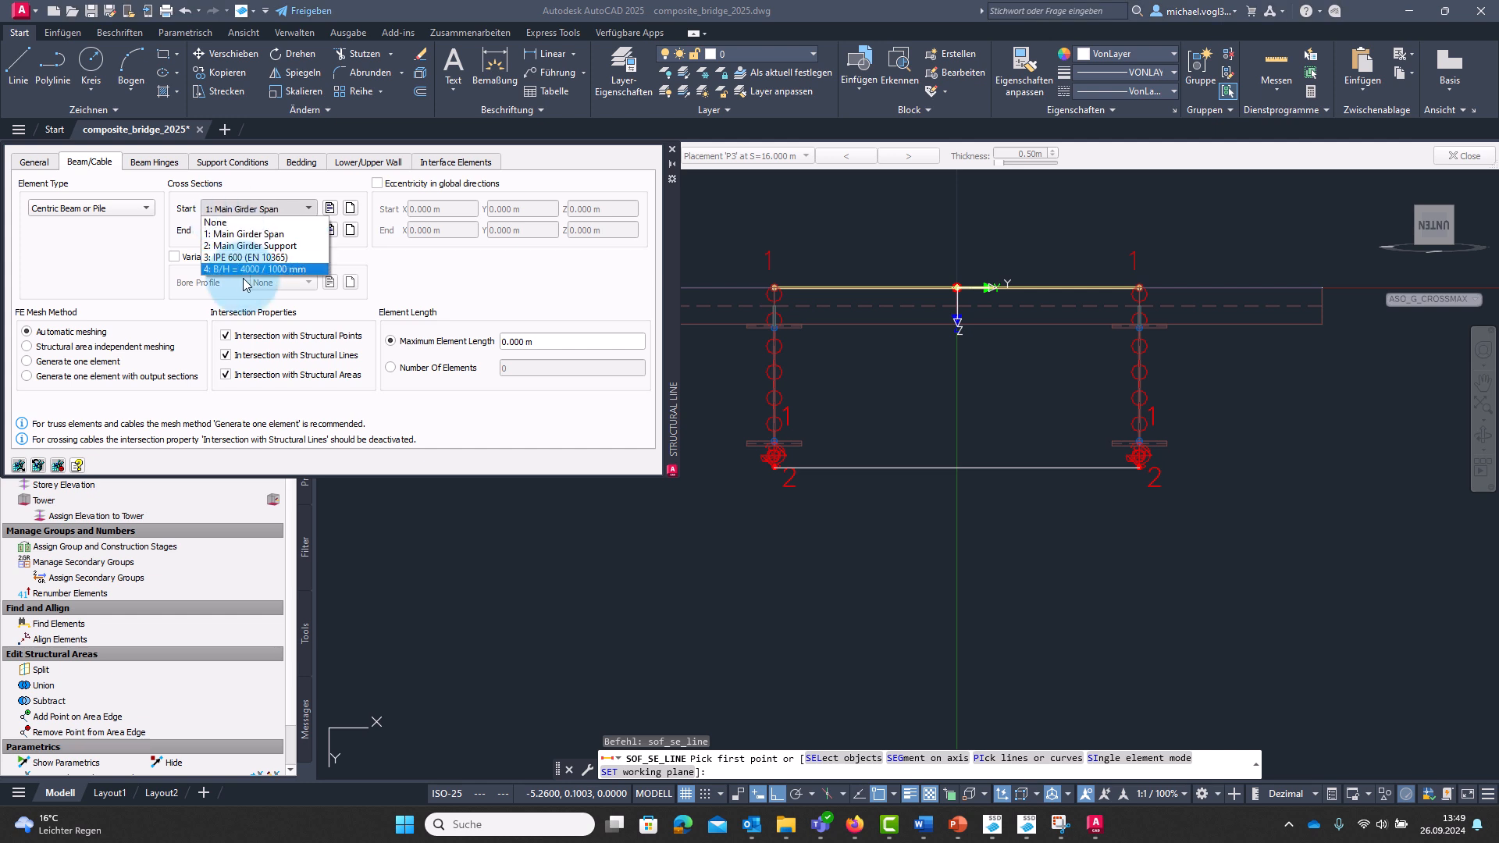
click(253, 268)
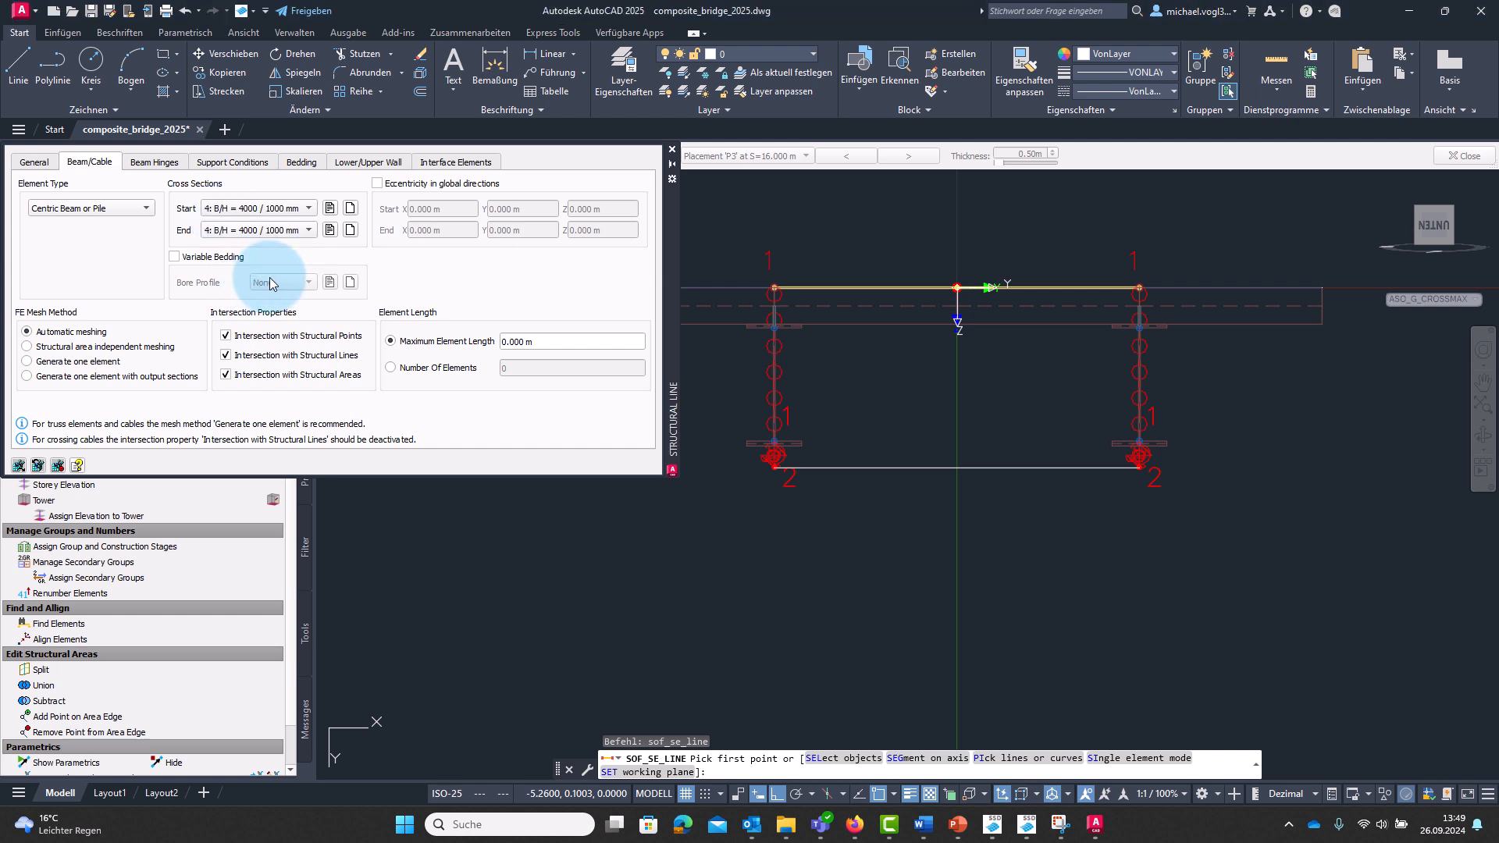
Draw the pier 5 m straight down from the midpoint of the line connecting the bearings' lower ends.
click(957, 467)
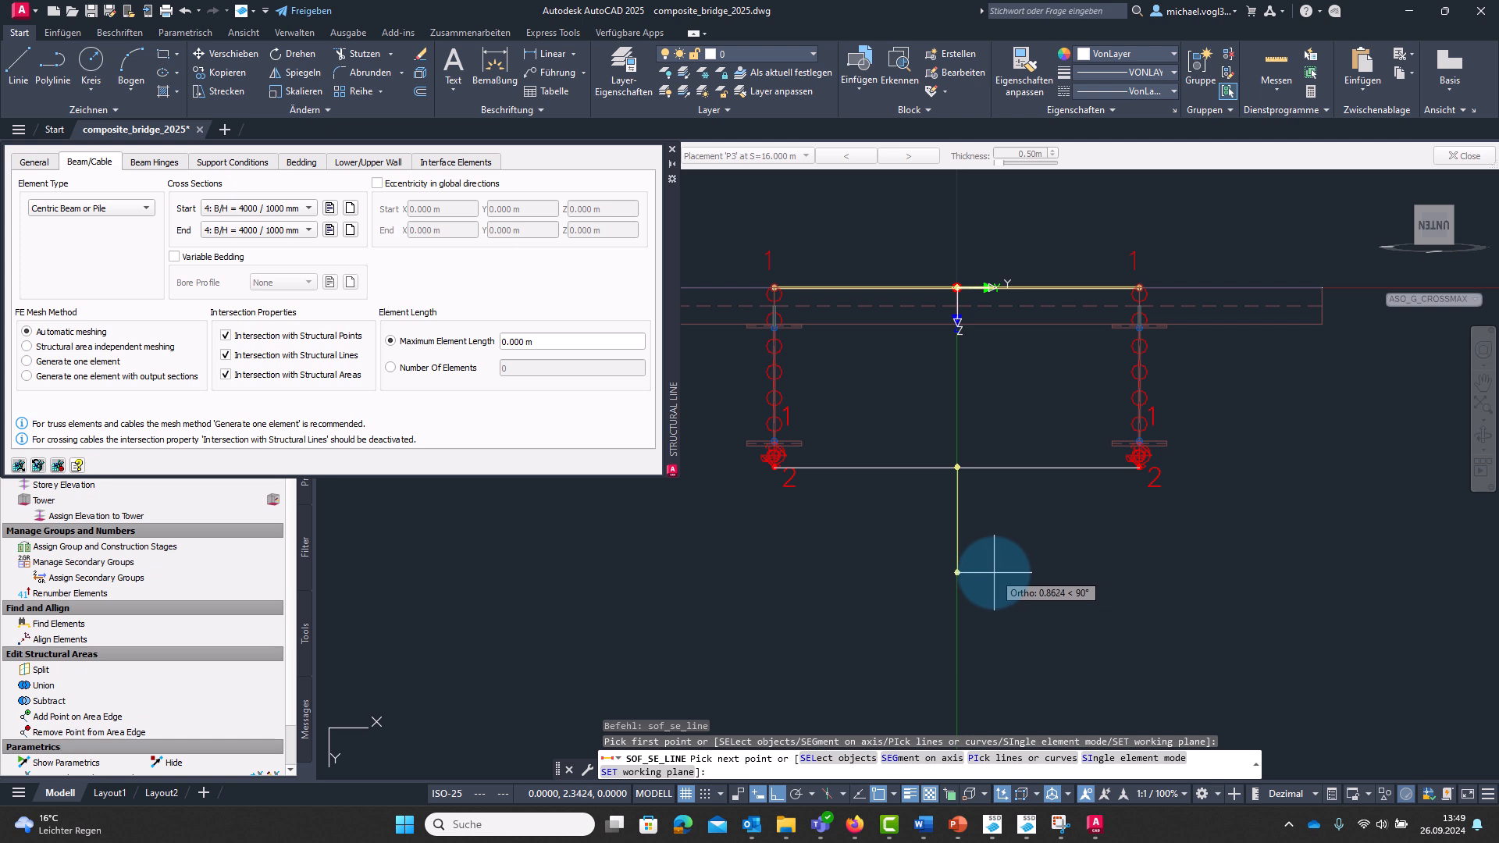
middle_drag(996, 573, 992, 445)
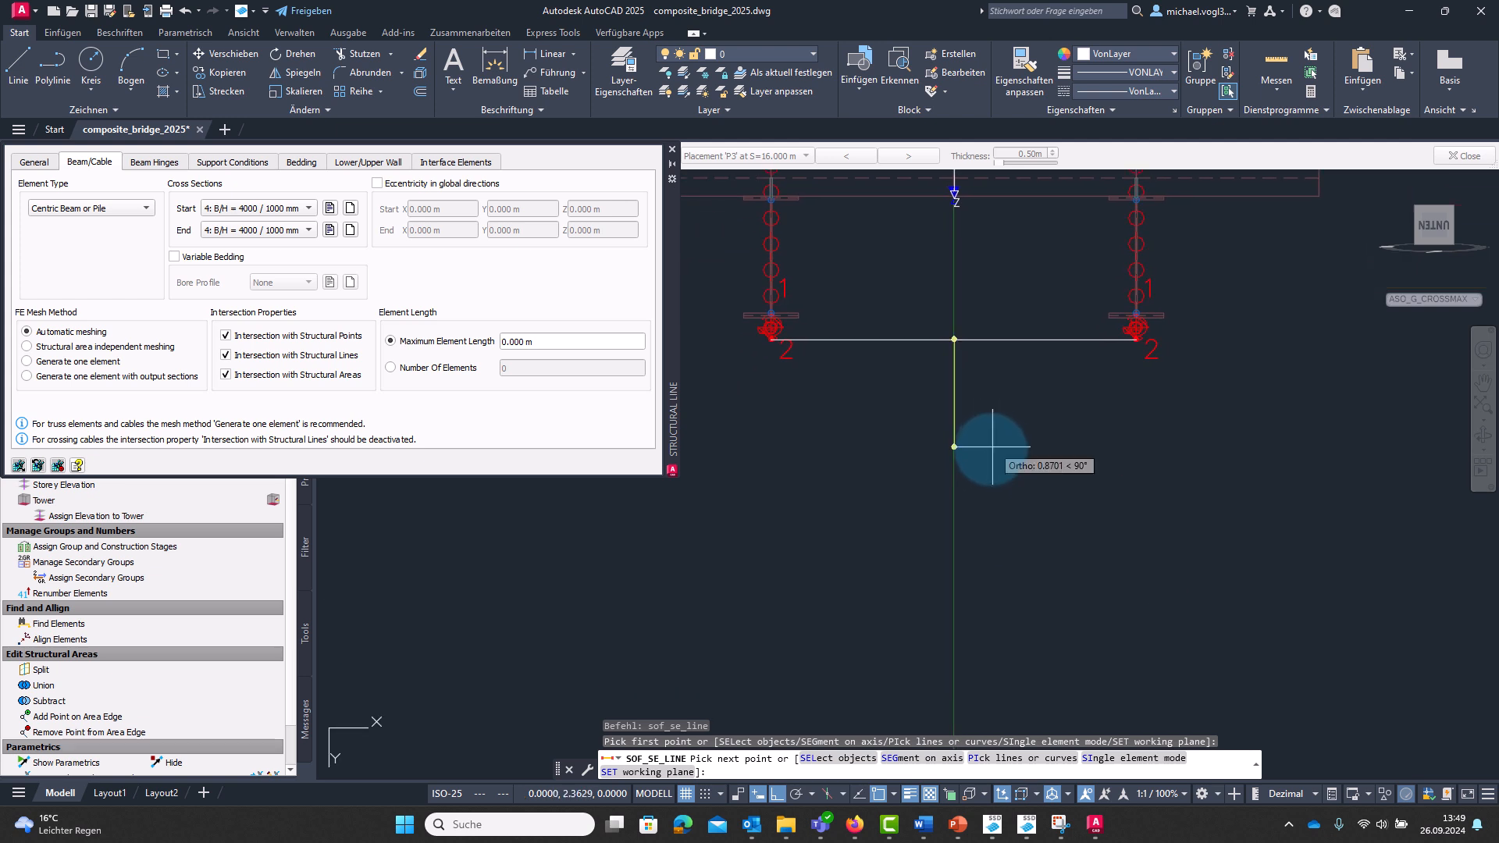
text(5)
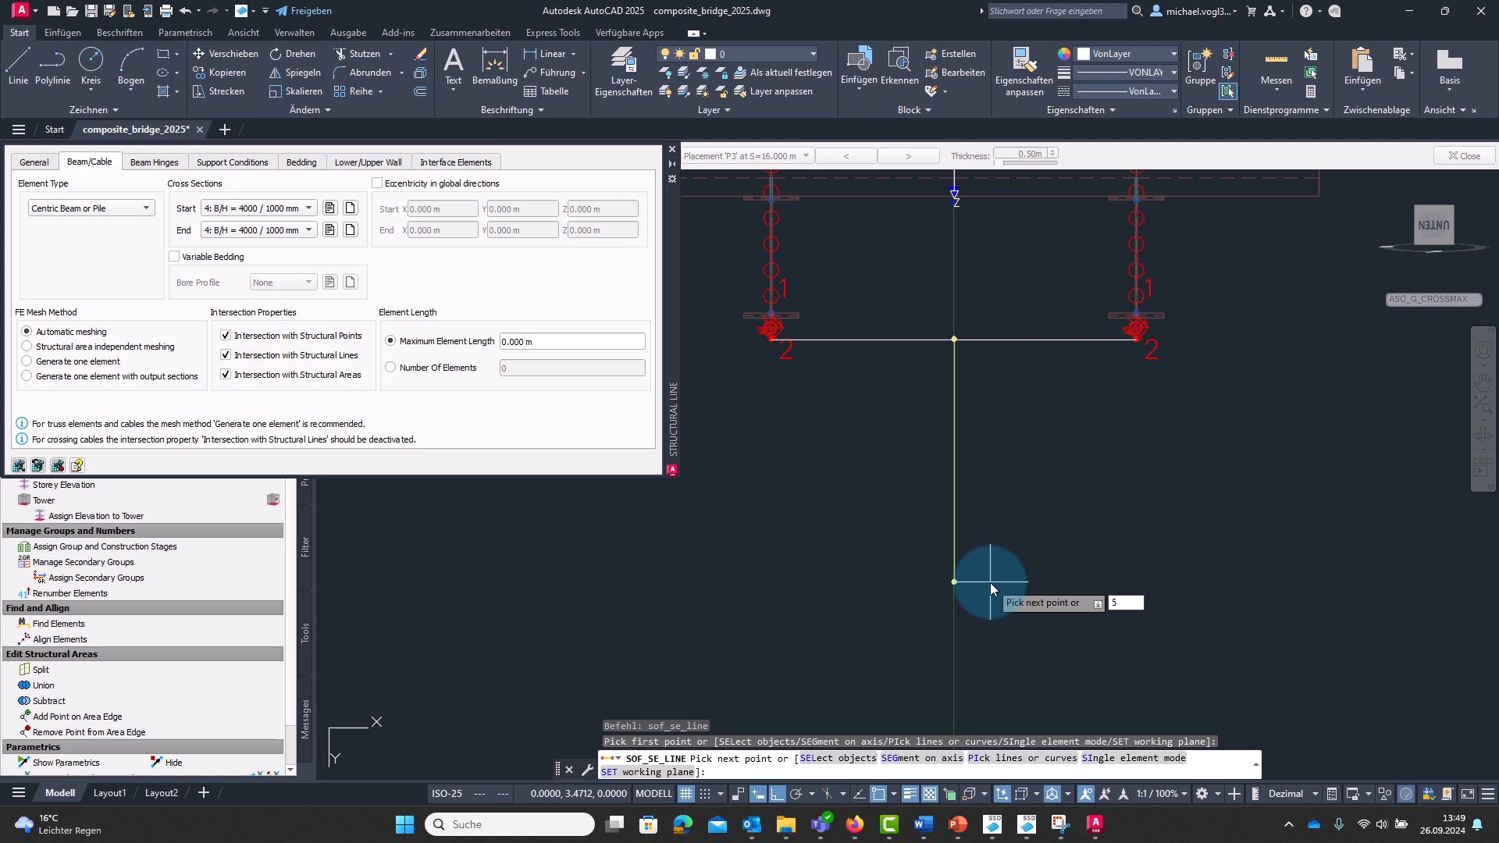
key(Return)
scroll(989, 583, down, 5)
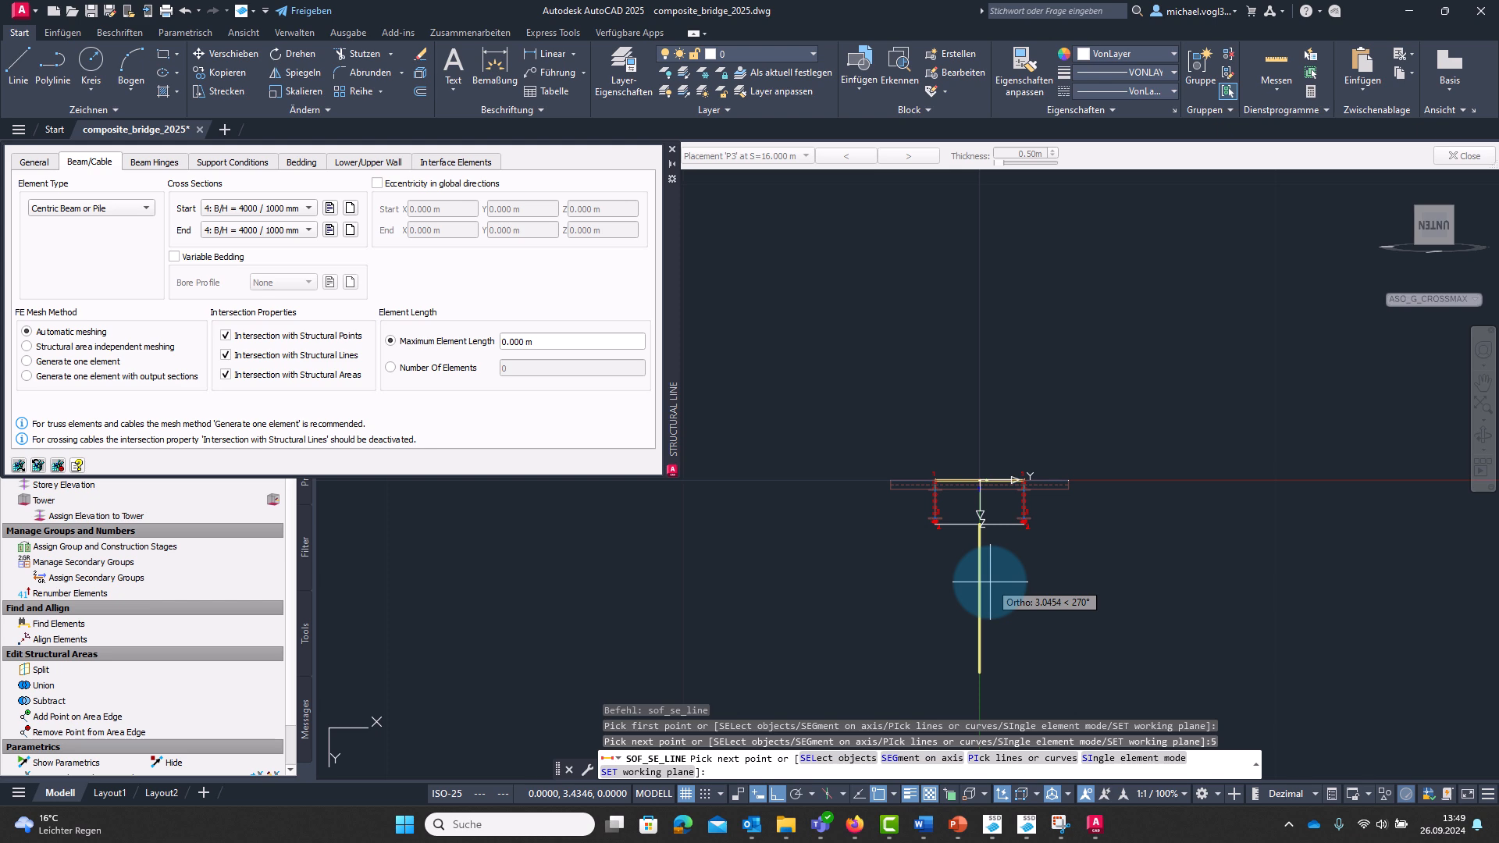
key(Escape)
middle_drag(1042, 540, 946, 361)
scroll(993, 449, down, 2)
scroll(888, 453, up, 2)
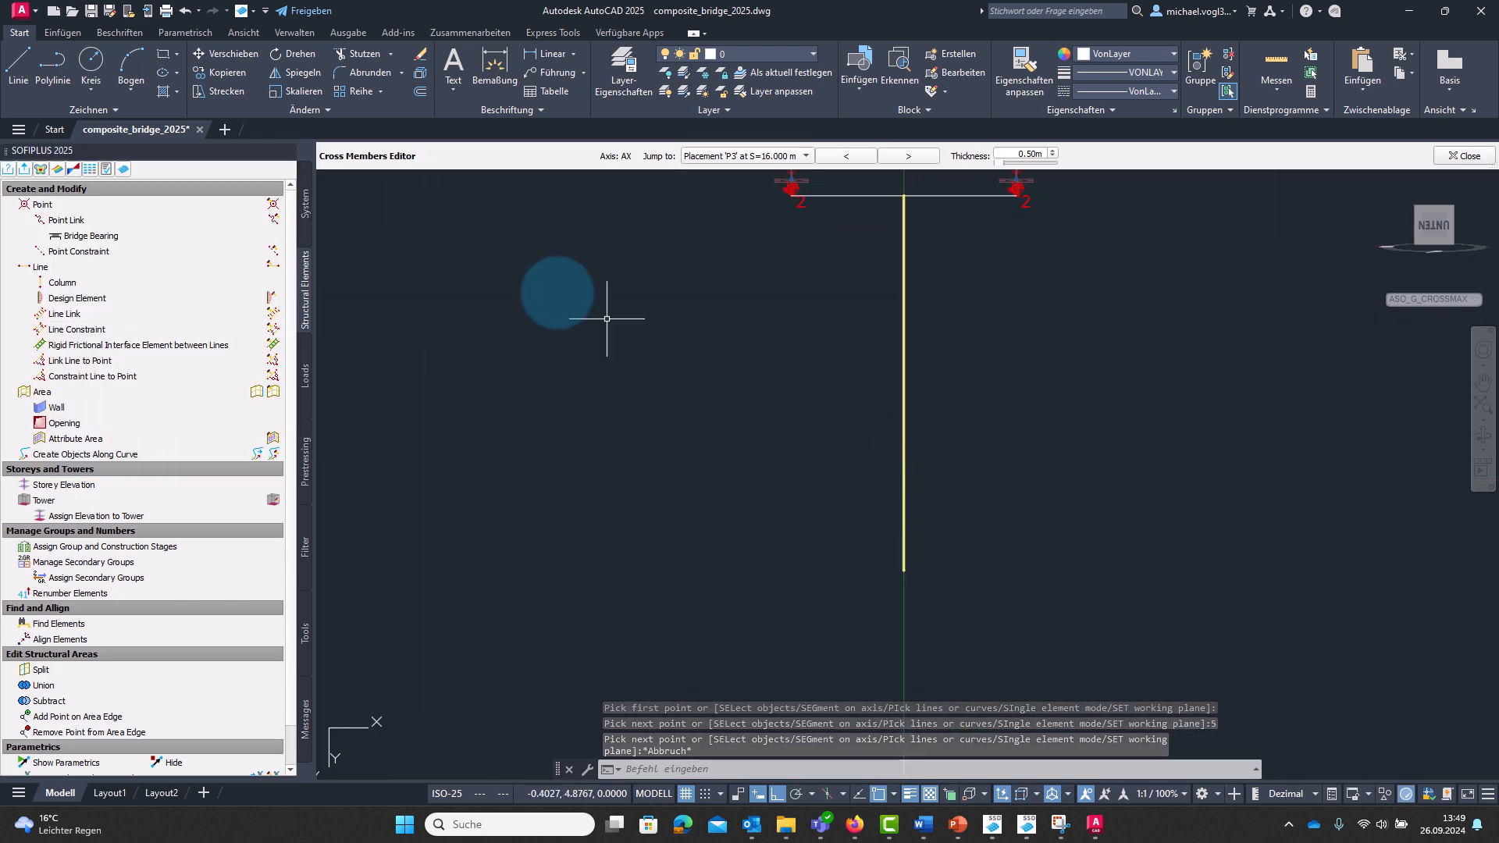
Place a structural point with all global support conditions fixed at the lower end of the pier.
click(105, 204)
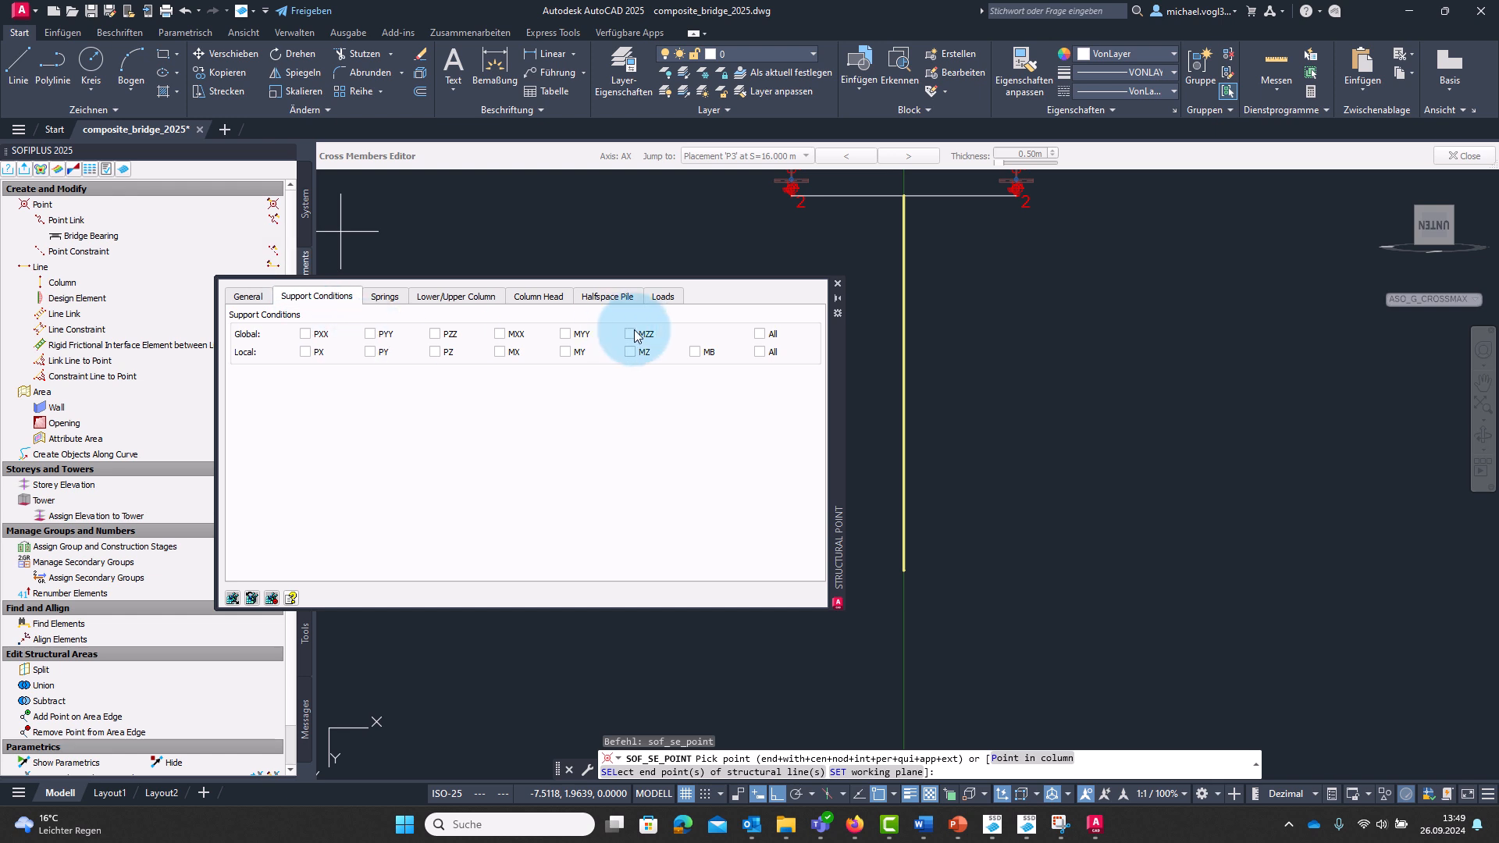
click(763, 334)
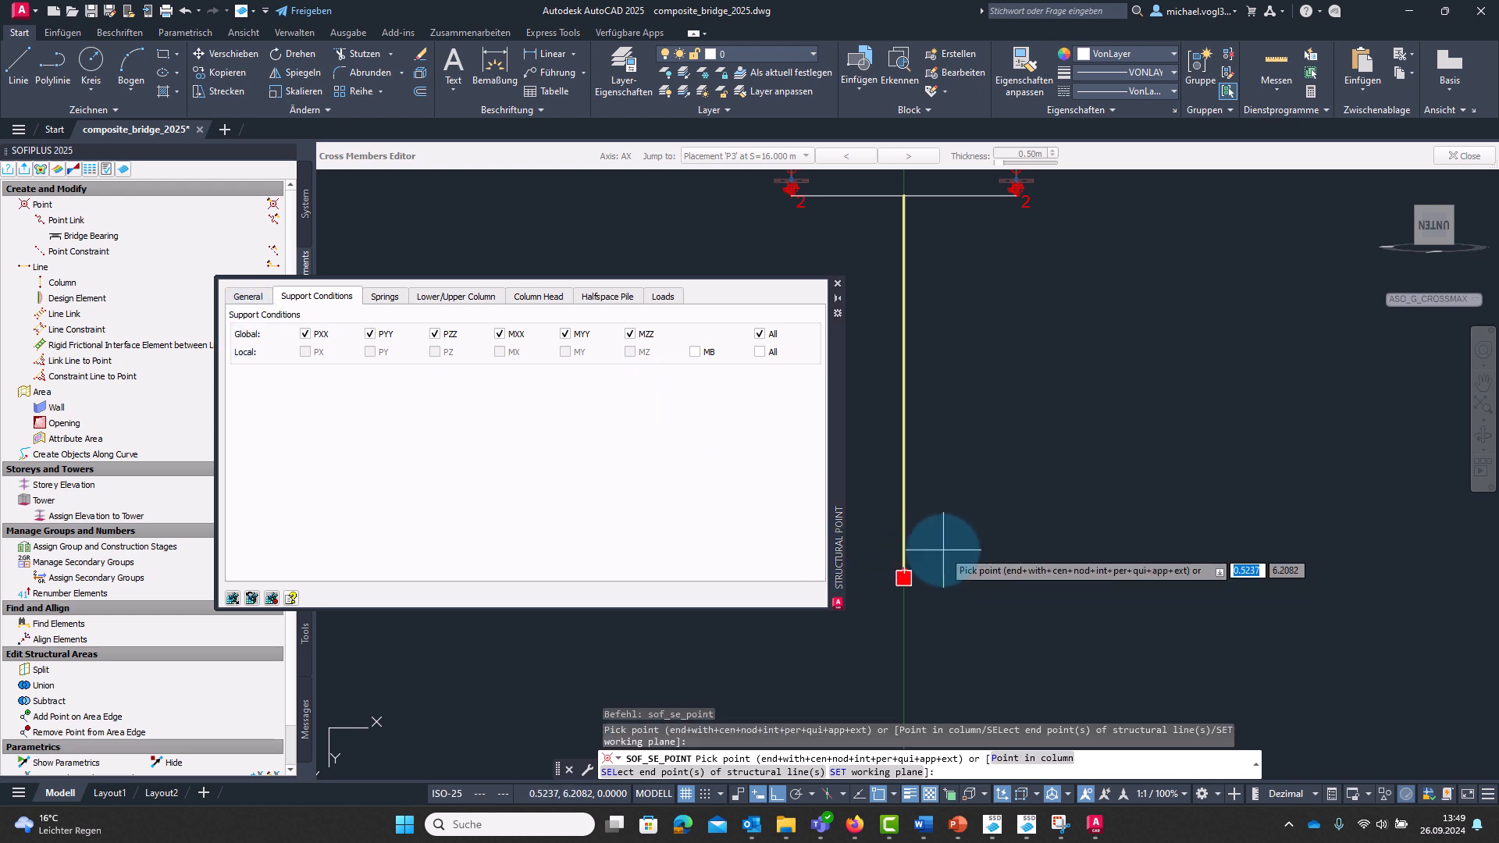
middle_drag(968, 341, 1072, 496)
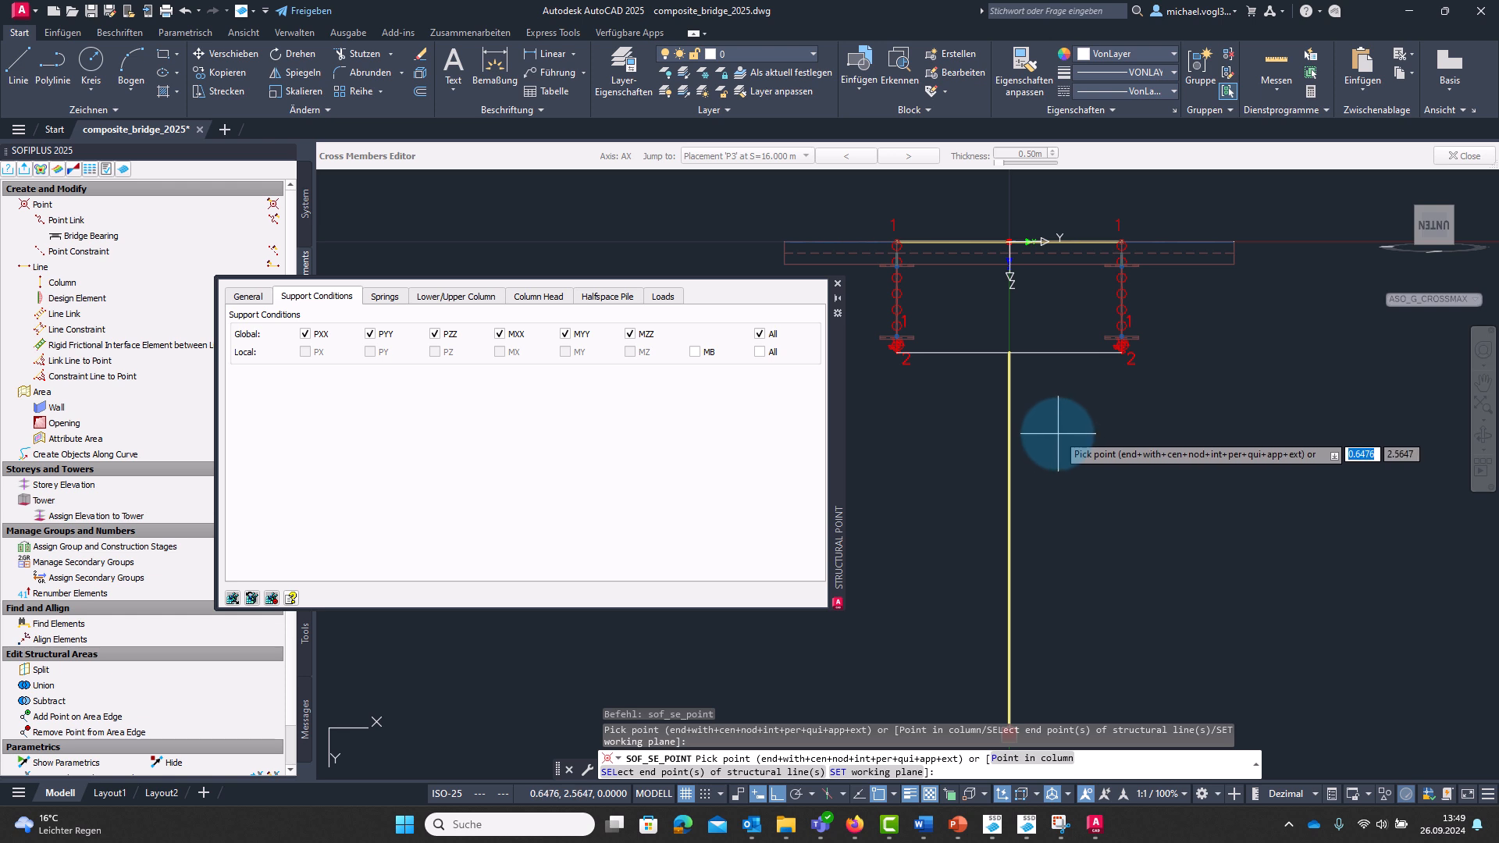
key(Escape)
Delete the auxiliary line connecting the lower ends of the two bearings.
scroll(1058, 413, up, 2)
mouse_move(1057, 375)
middle_down()
mouse_move(1064, 435)
mouse_move(986, 438)
middle_up()
scroll(1028, 408, up, 2)
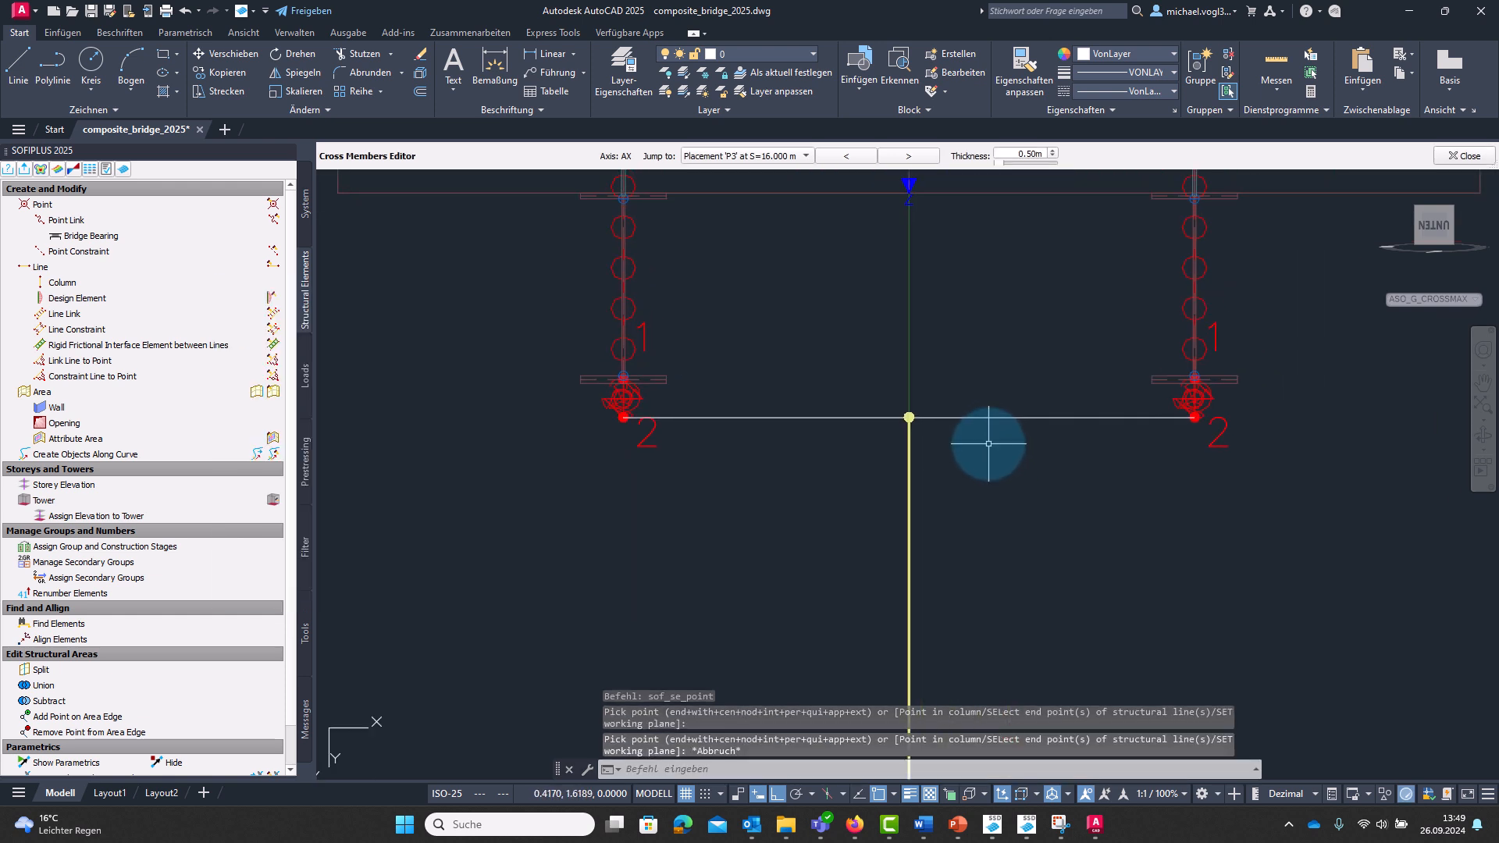
click(779, 415)
click(768, 419)
key(Delete)
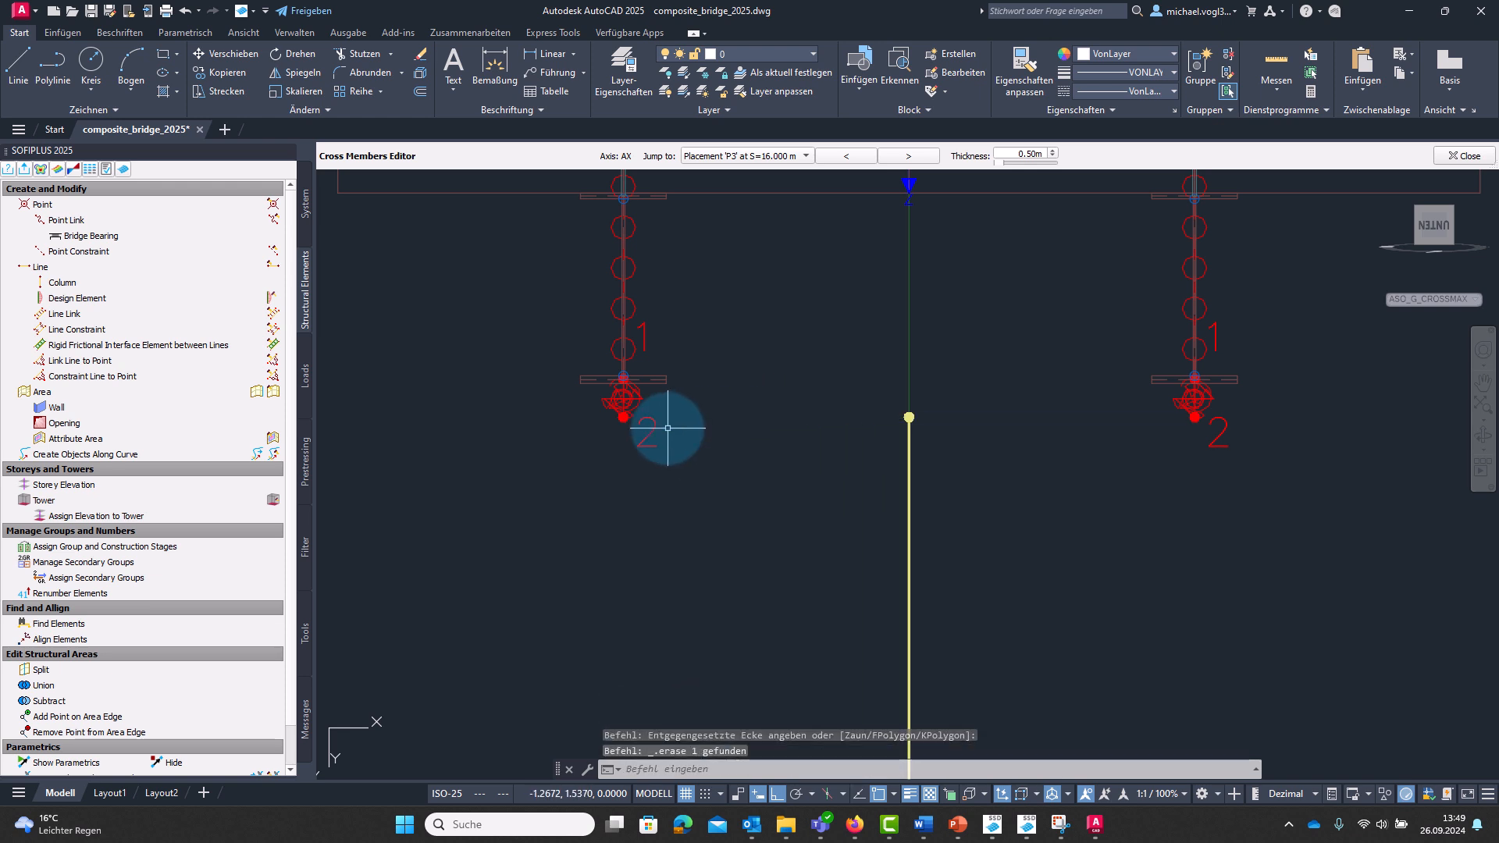
click(622, 424)
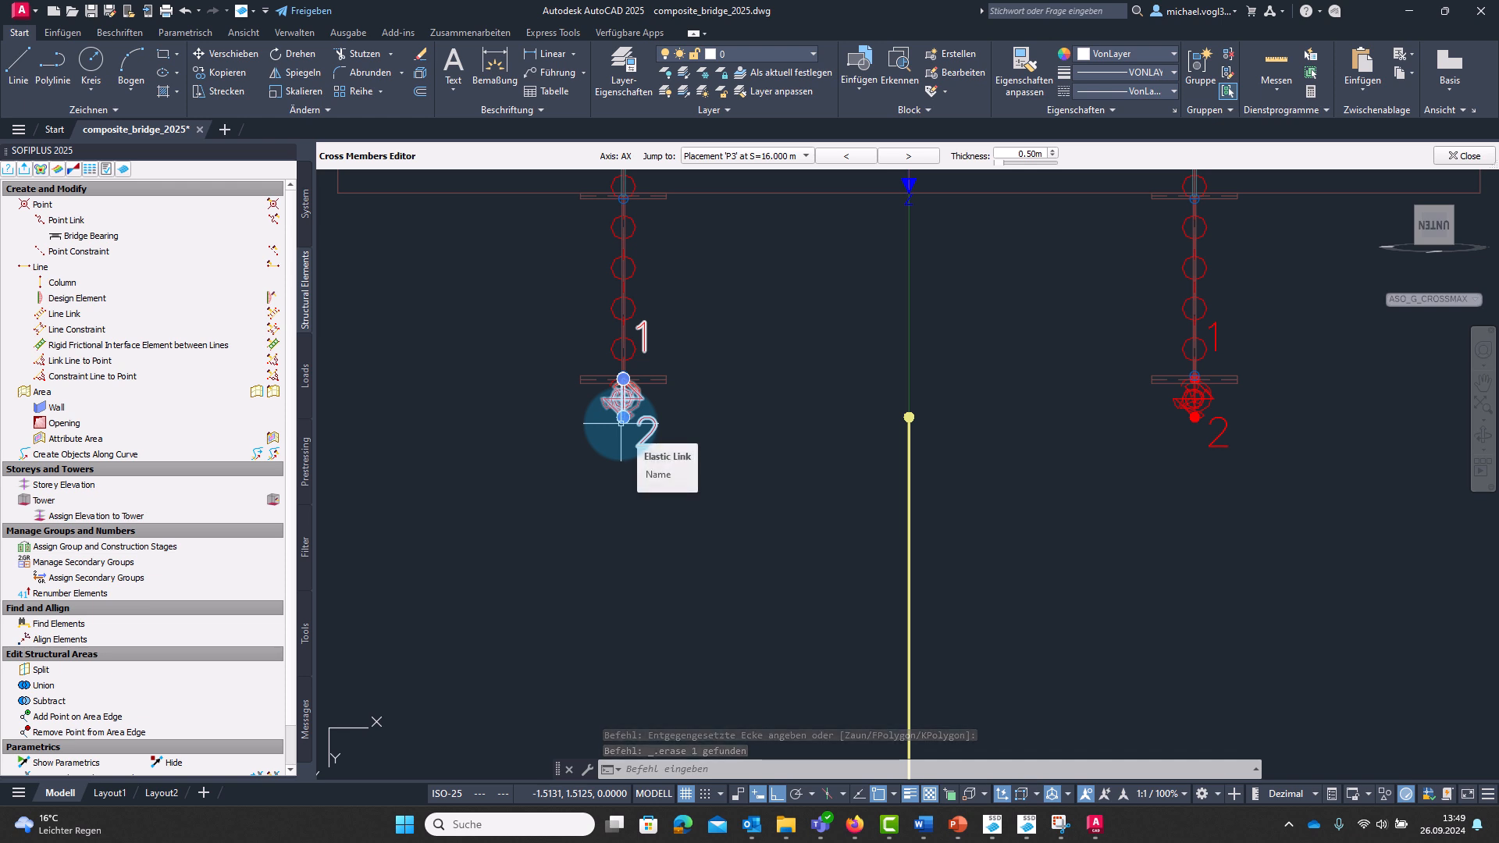
key(Escape)
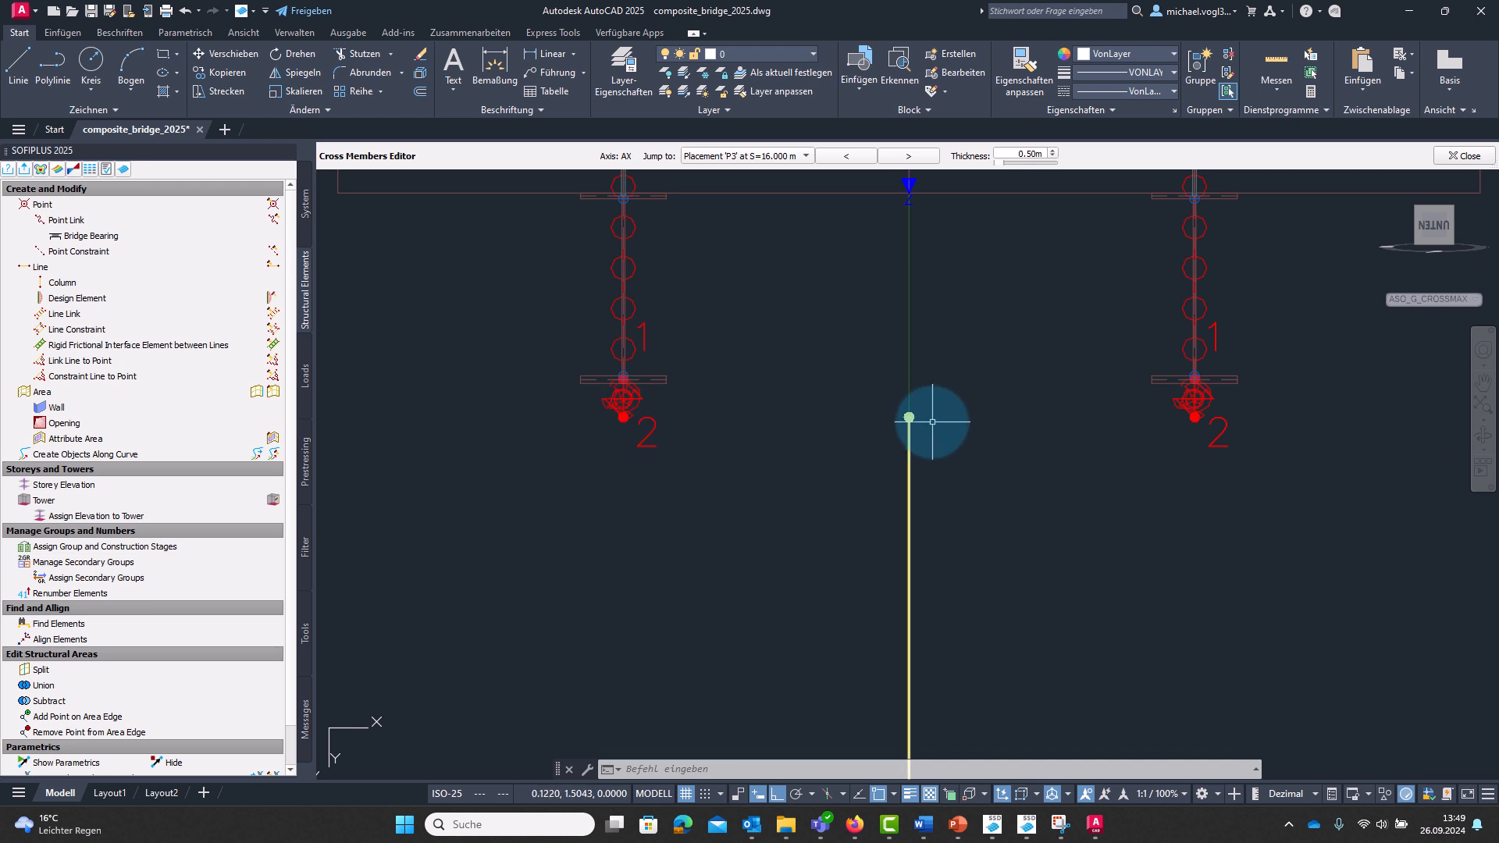
Create point constraints with all global types fixed from each bearing's lower point to the top of the pier.
click(72, 251)
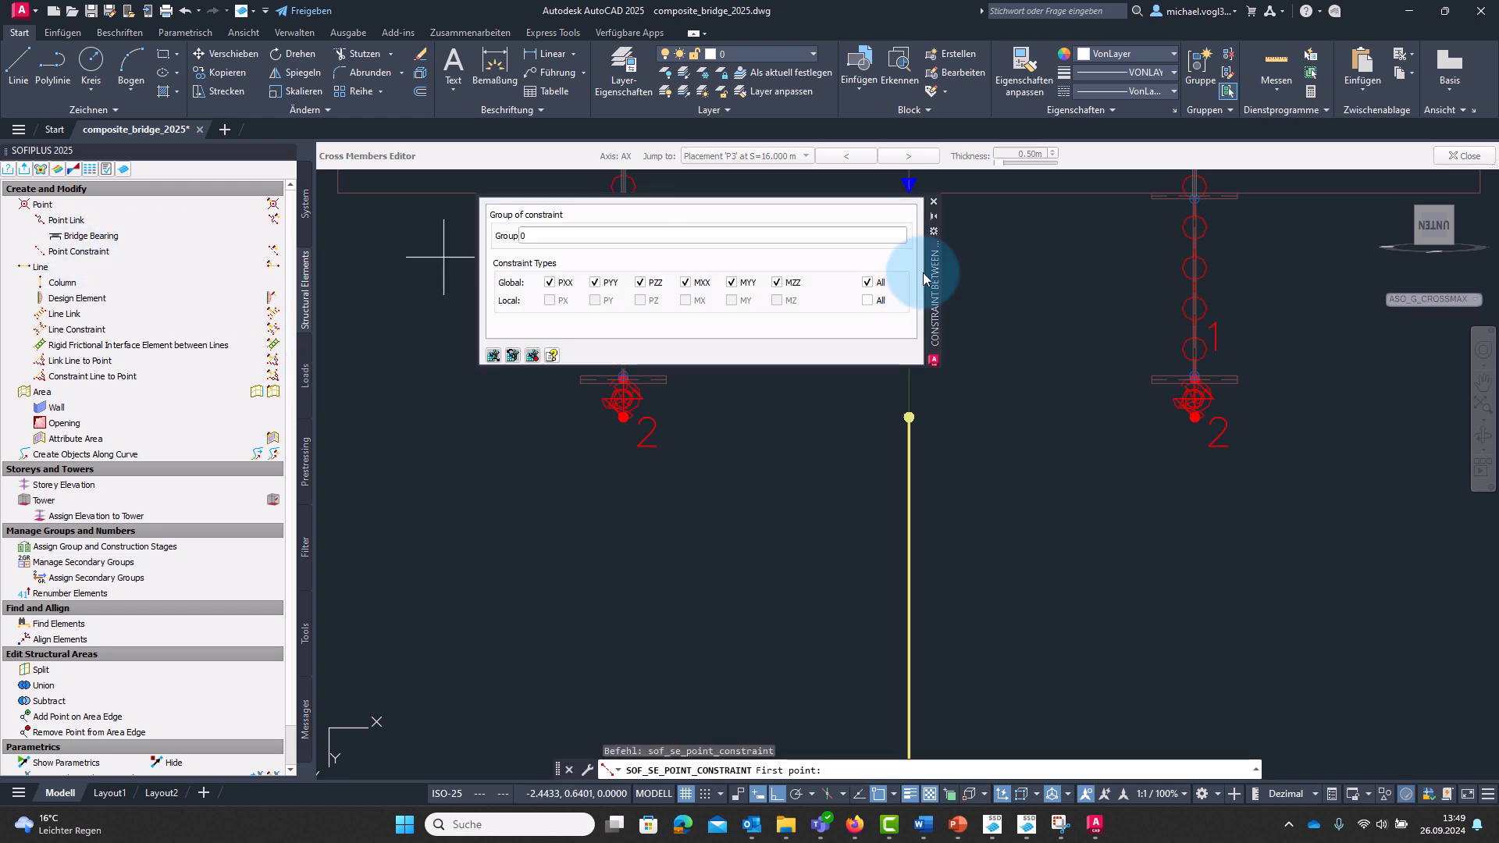
drag(936, 275, 483, 250)
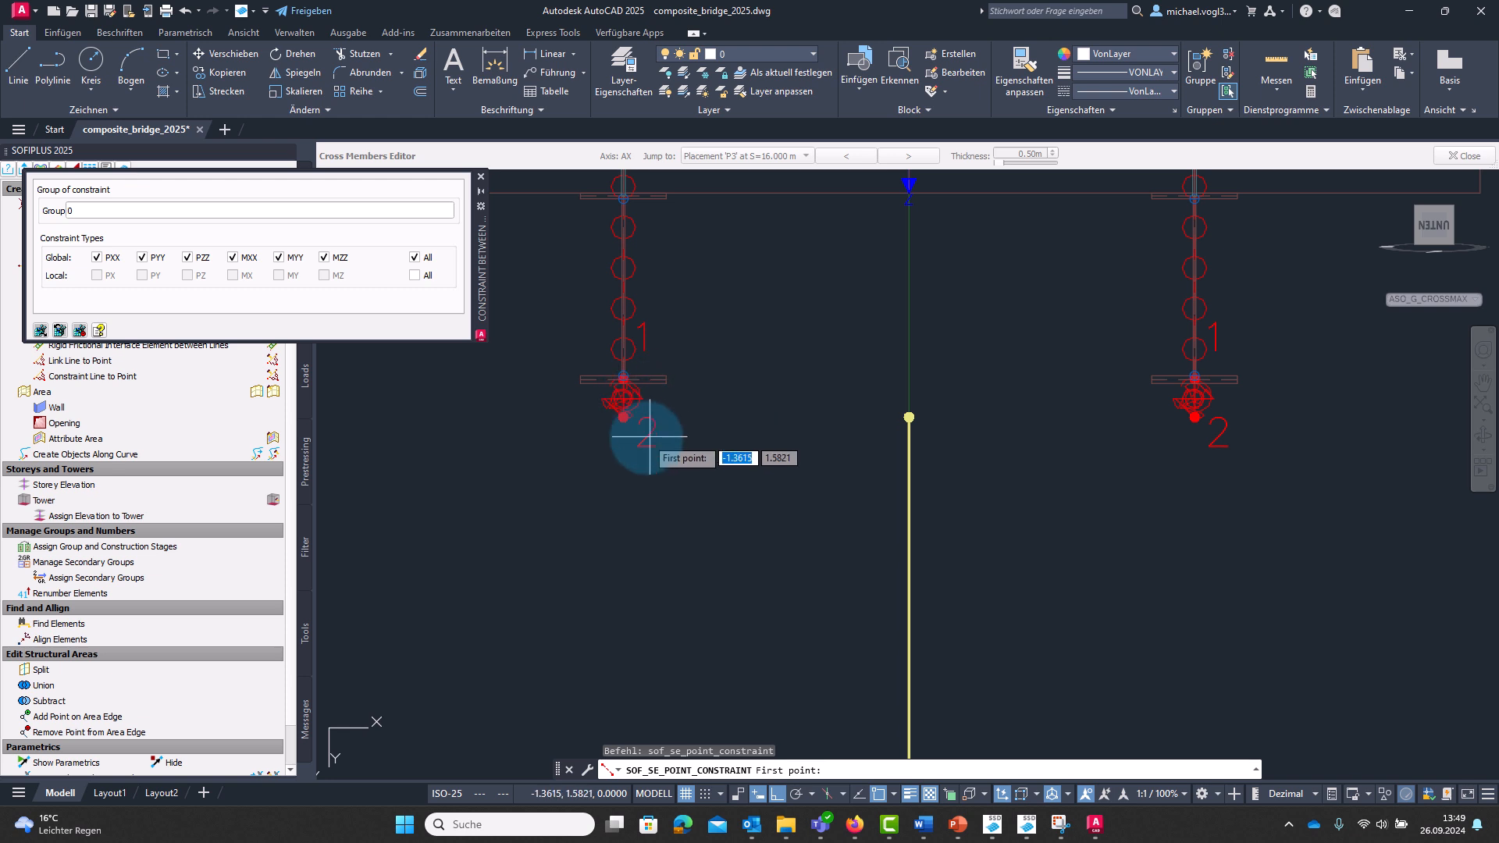
click(624, 419)
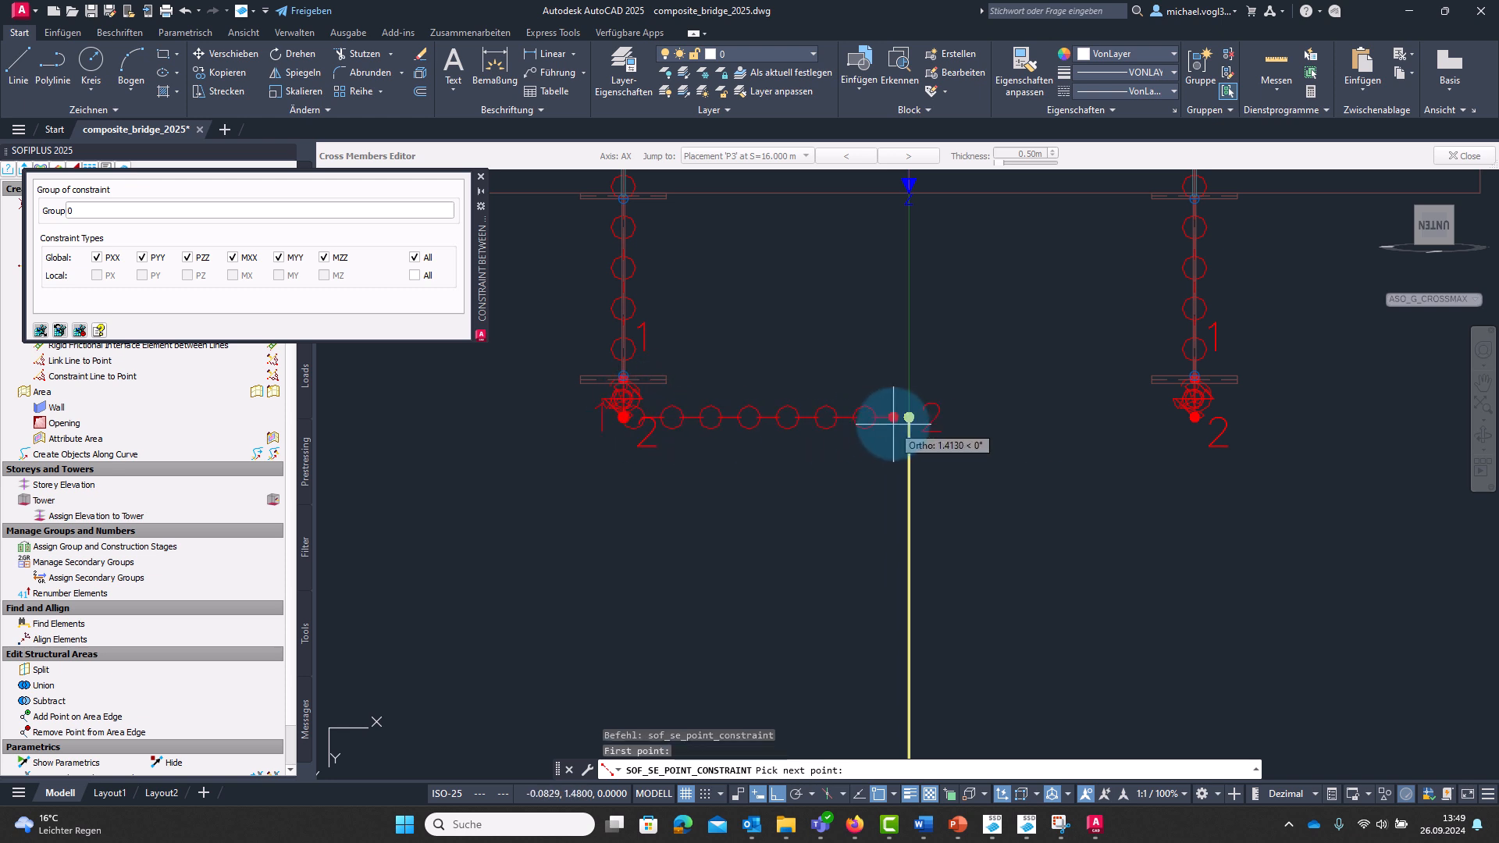
click(909, 418)
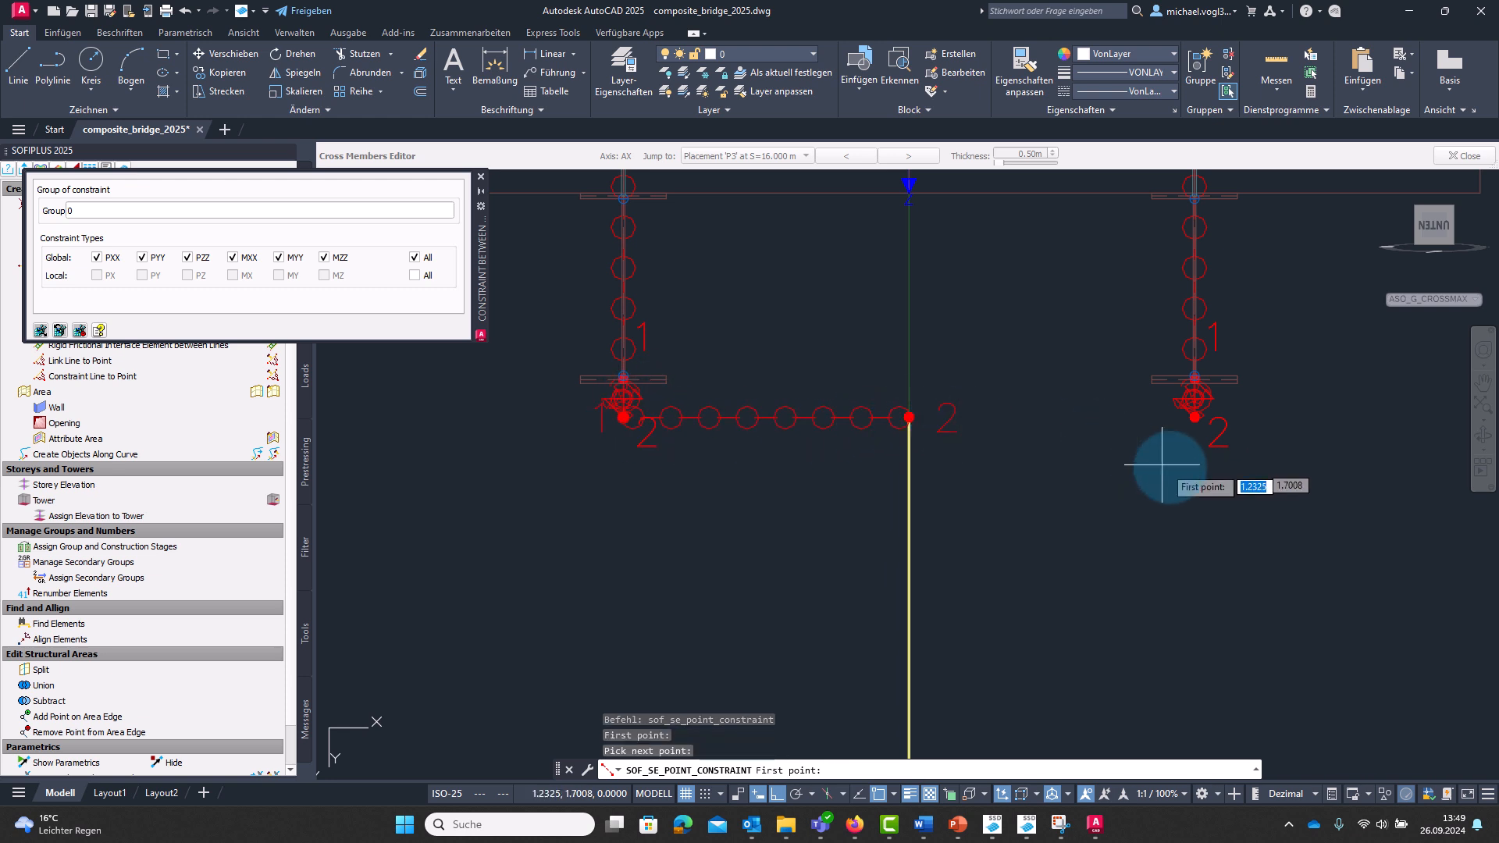
key(Escape)
key(Return)
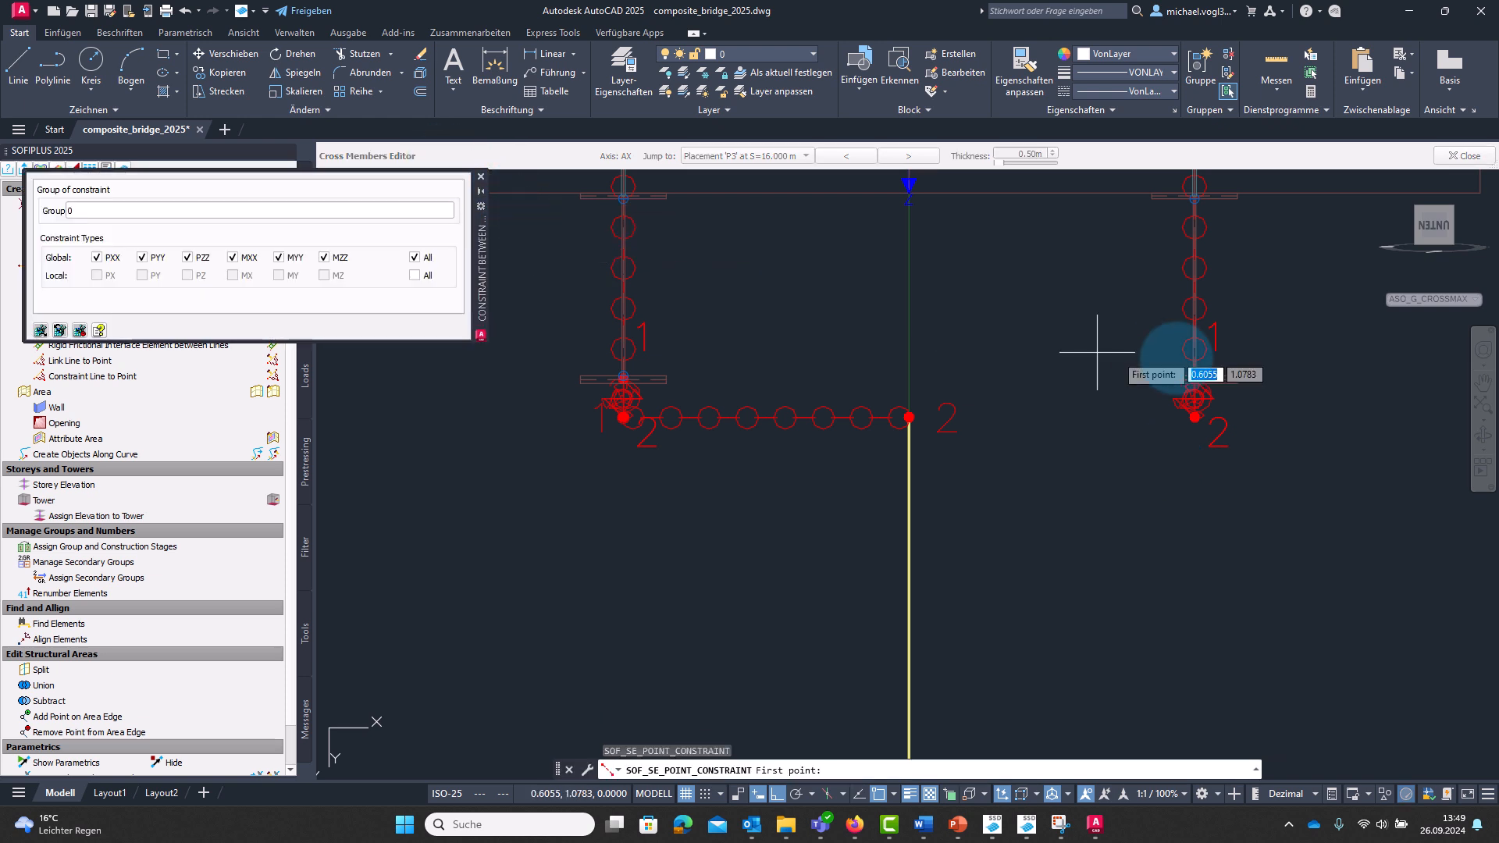
click(1194, 418)
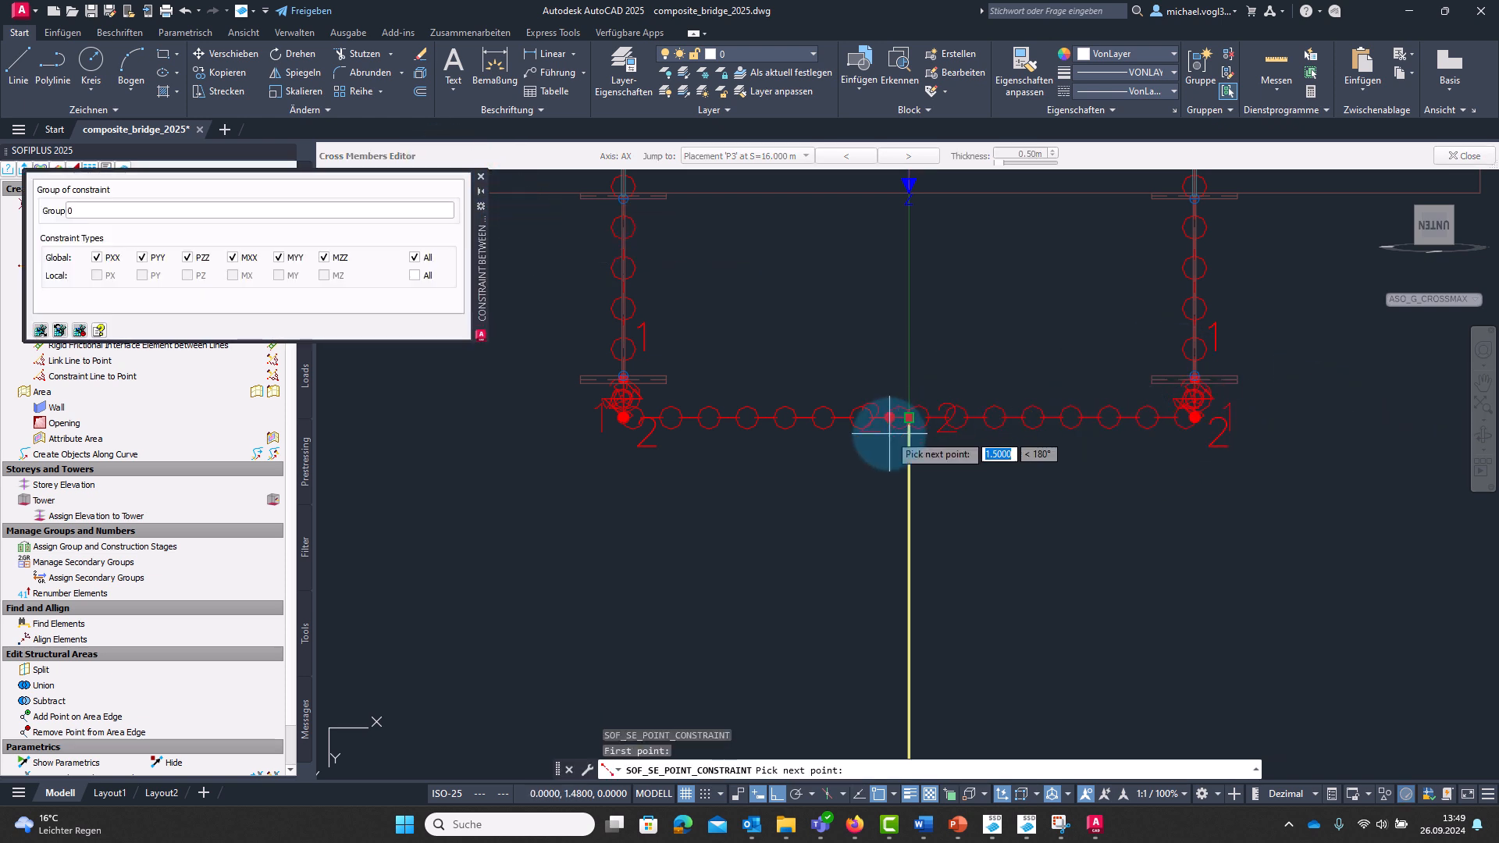
click(909, 418)
key(Escape)
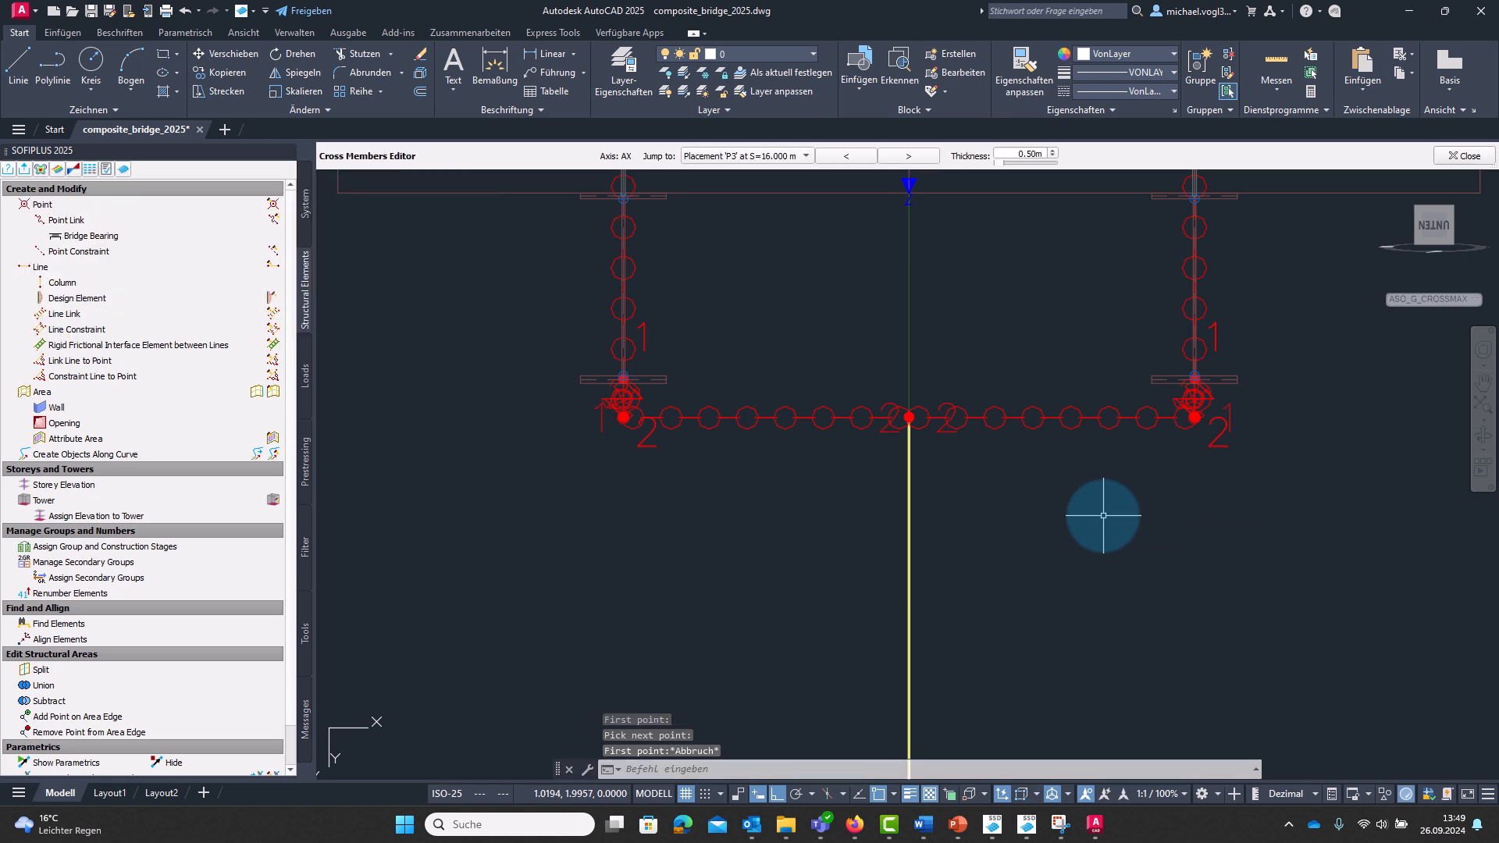
Close the Cross Members Editor and export the entire system with automatic mesh density and immediate processing.
scroll(1093, 492, down, 4)
middle_drag(1090, 476, 1058, 395)
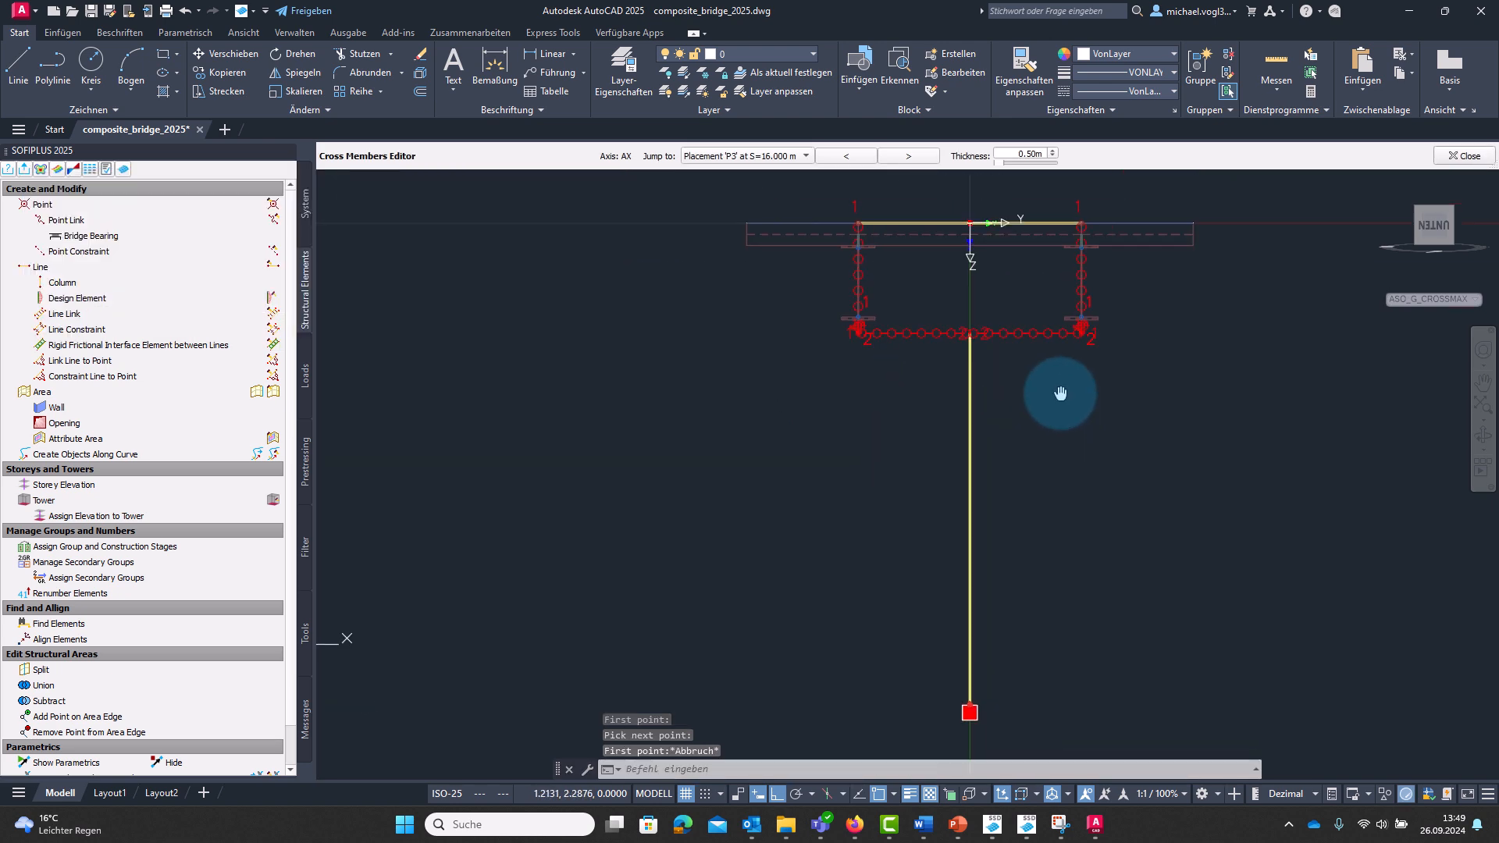
click(1464, 159)
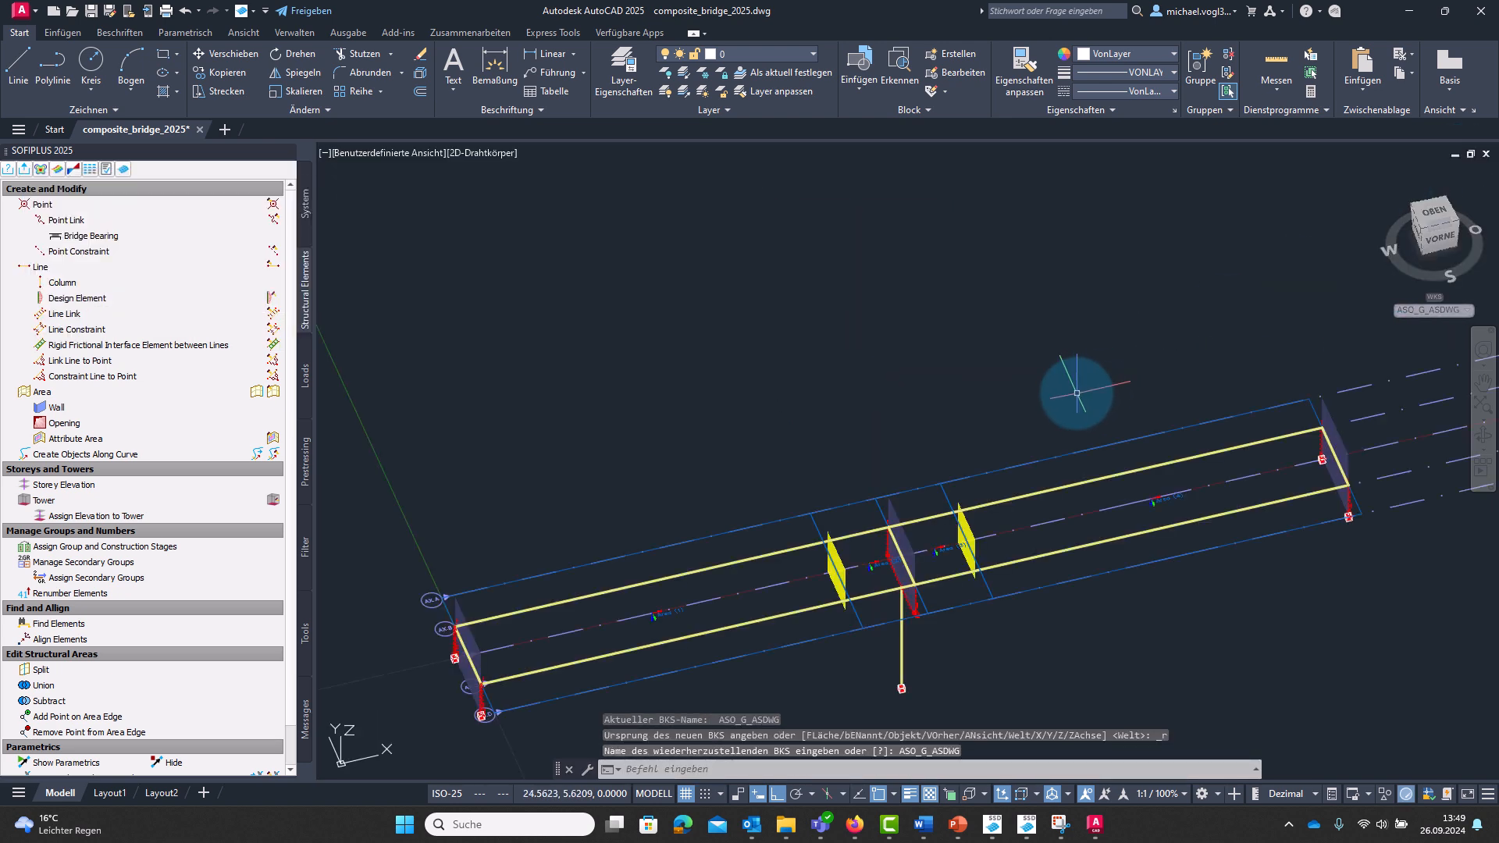
scroll(1090, 626, down, 2)
middle_drag(1090, 625, 997, 518)
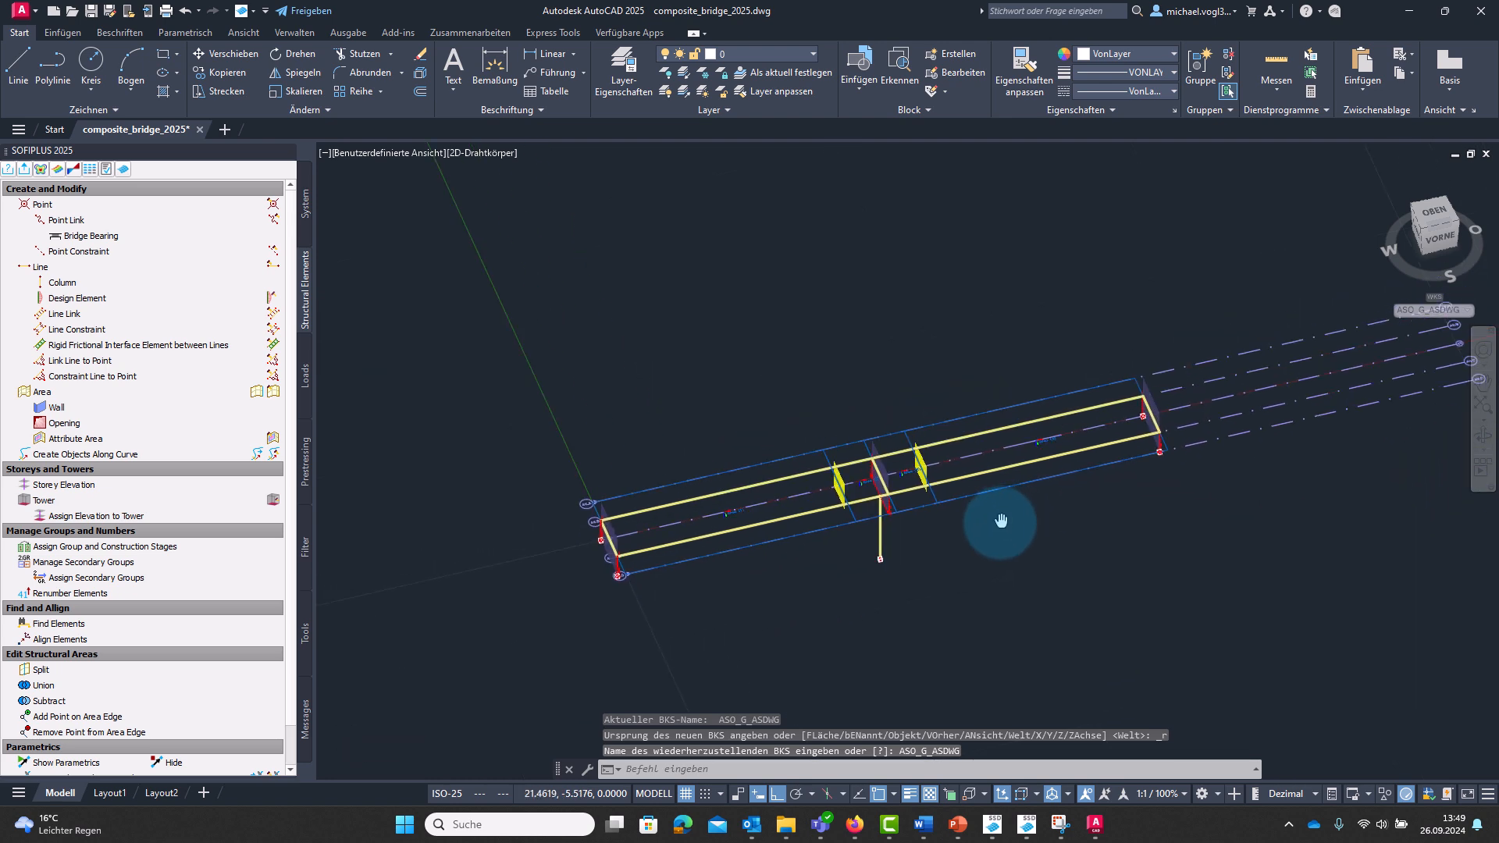
scroll(1010, 555, up, 2)
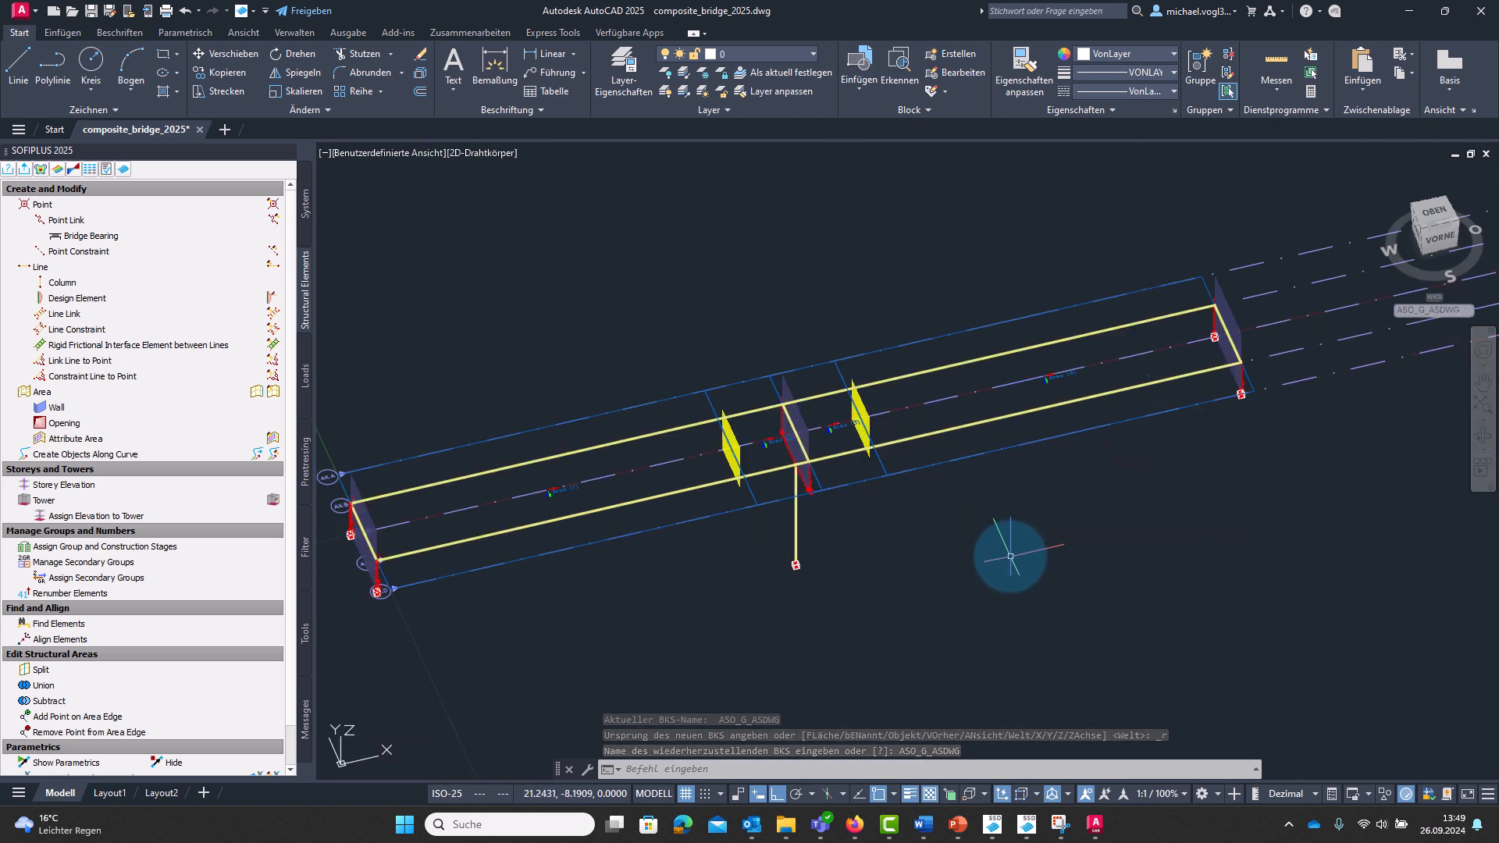
middle_drag(1010, 556, 1080, 587)
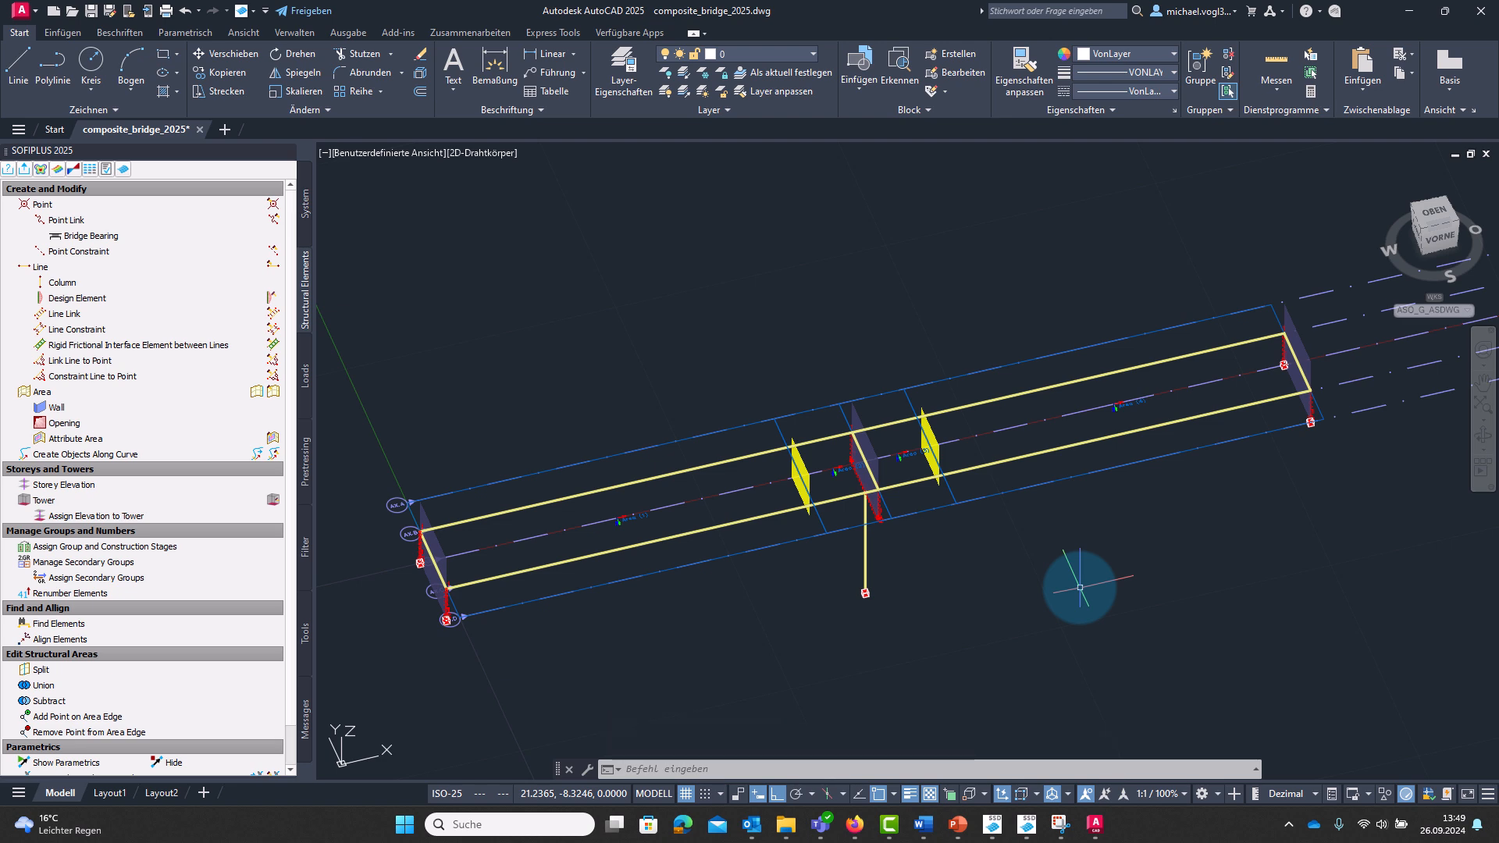
click(23, 170)
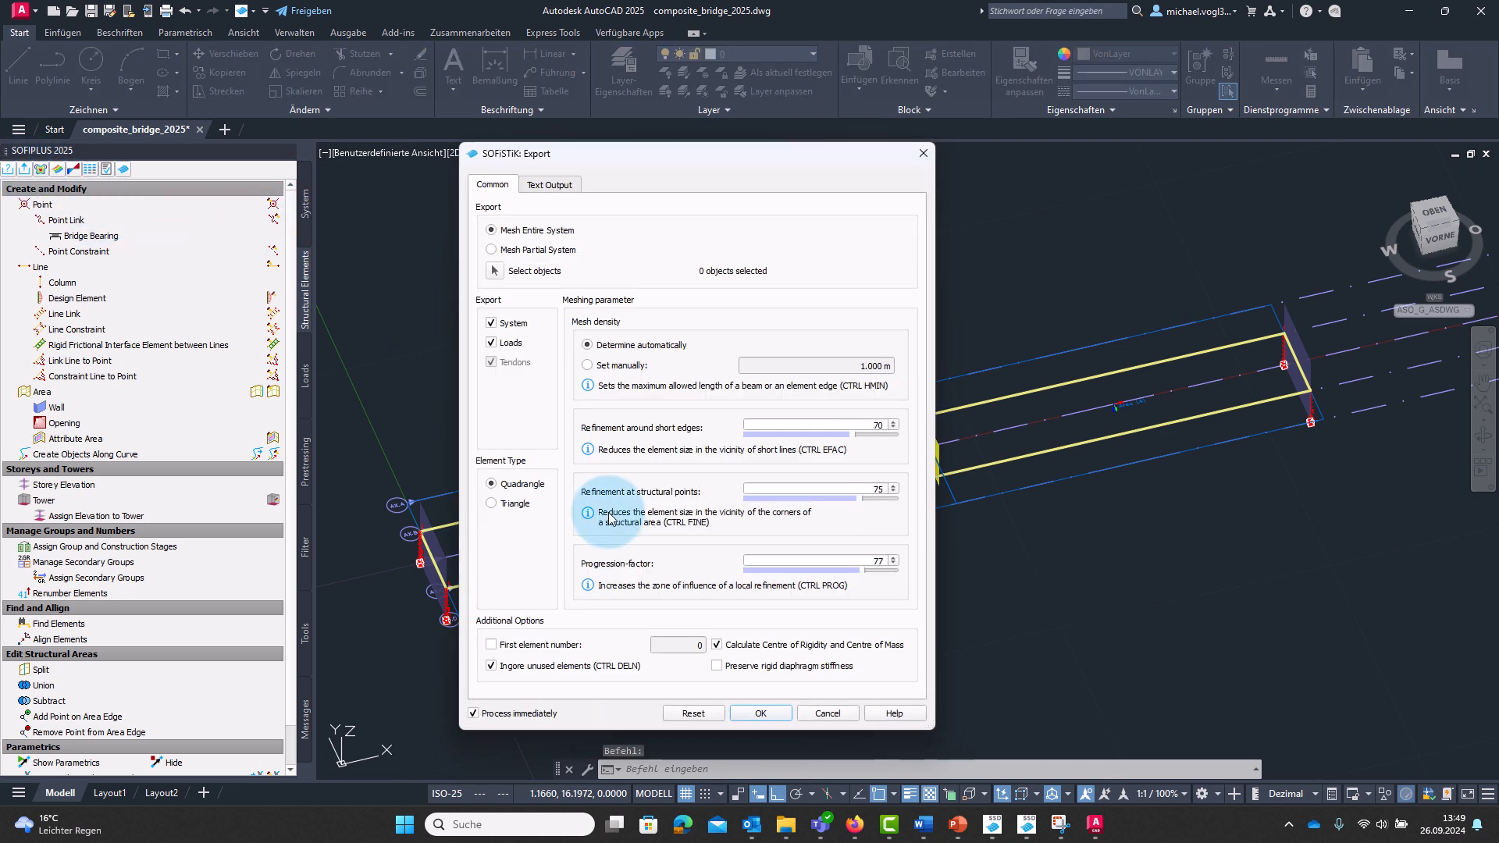
click(760, 713)
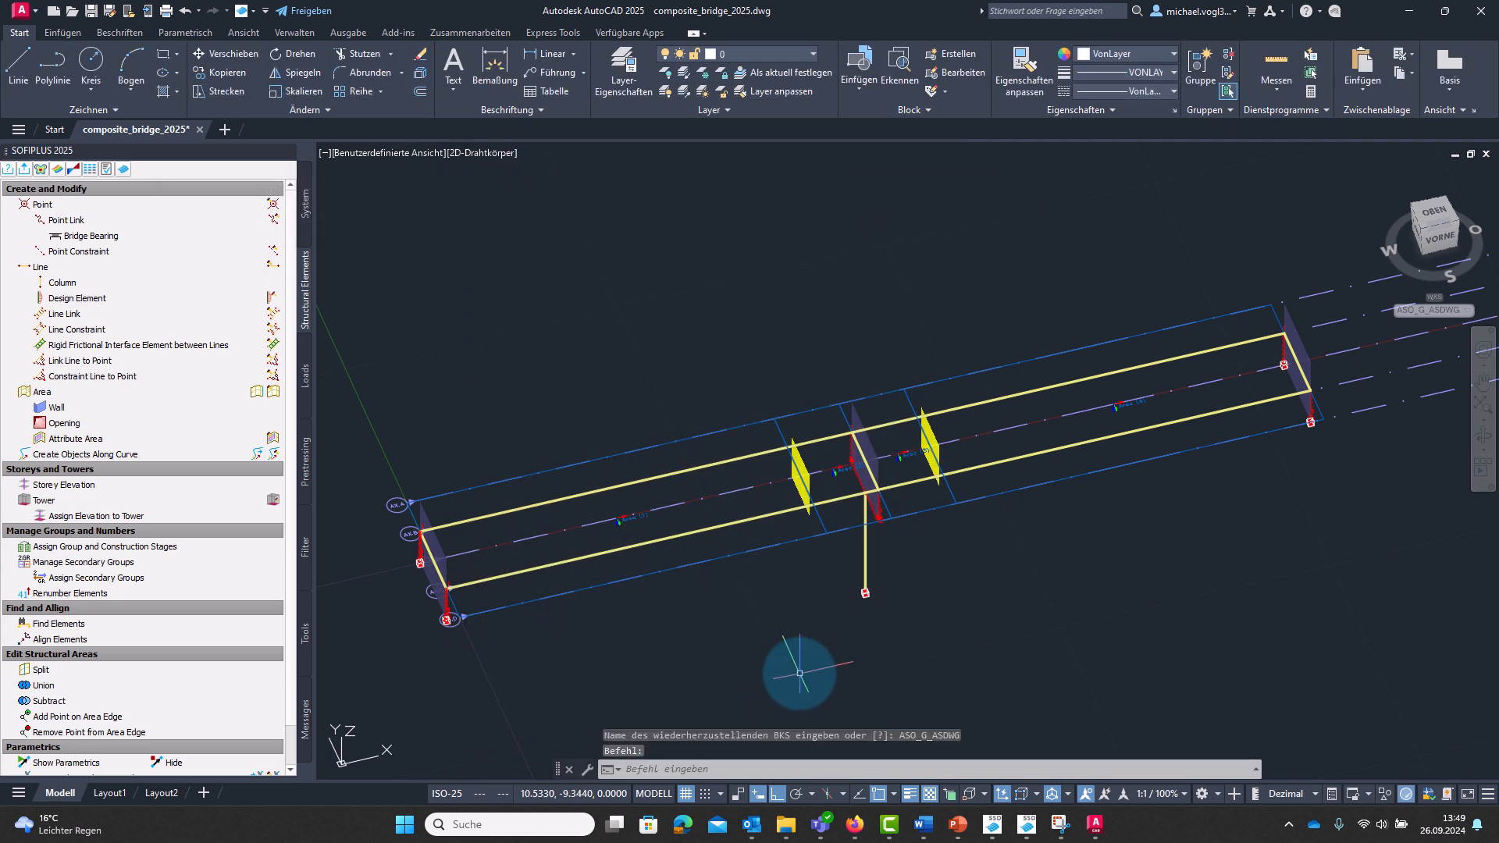
Open the meshed model in SOFiSTiK System Visualization and examine the pier, bearings and supports from below and the side.
click(40, 170)
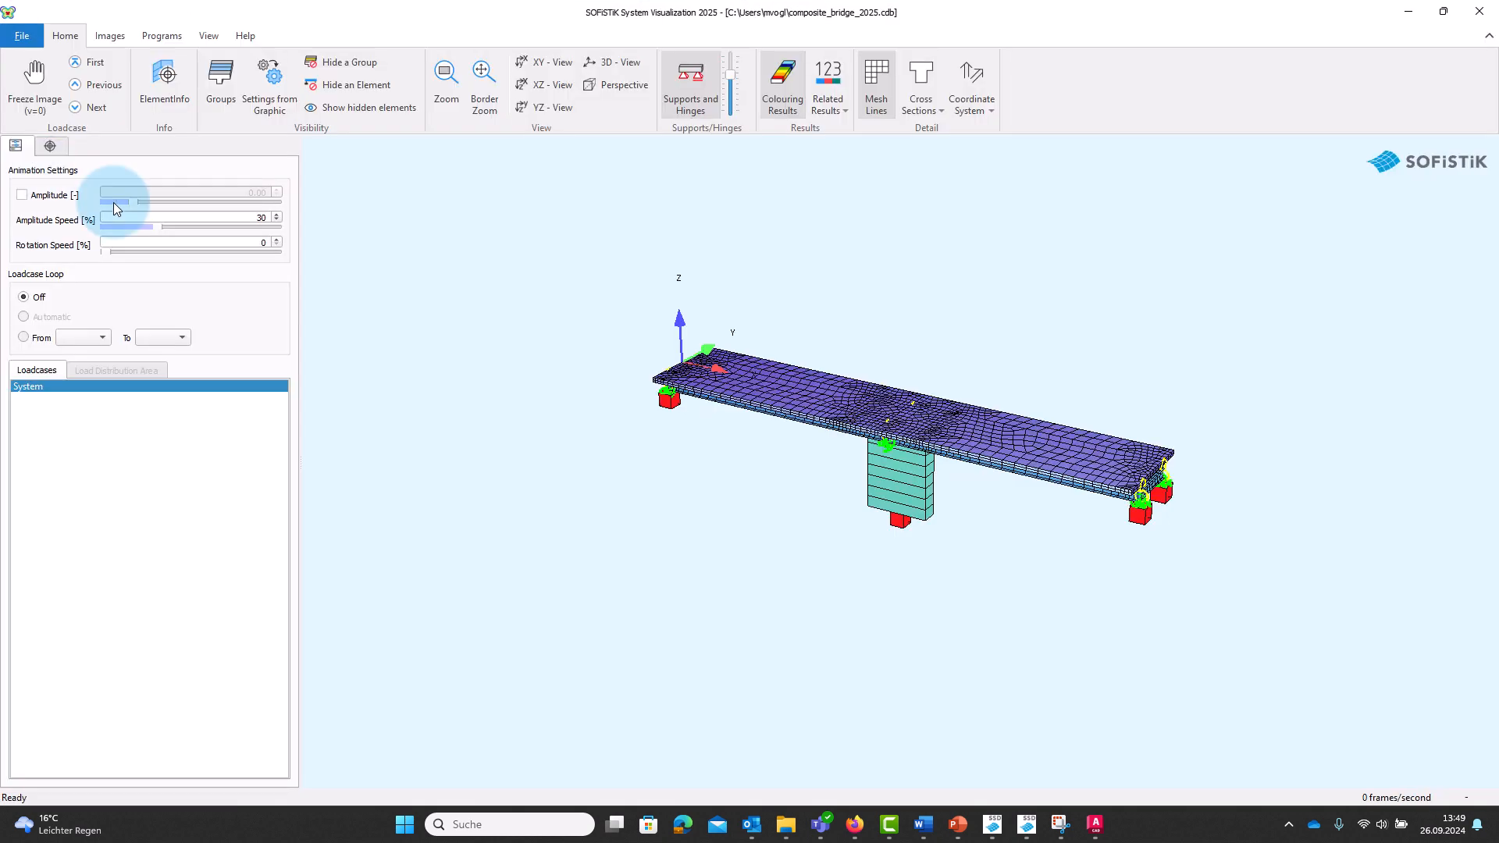
drag(763, 416, 958, 415)
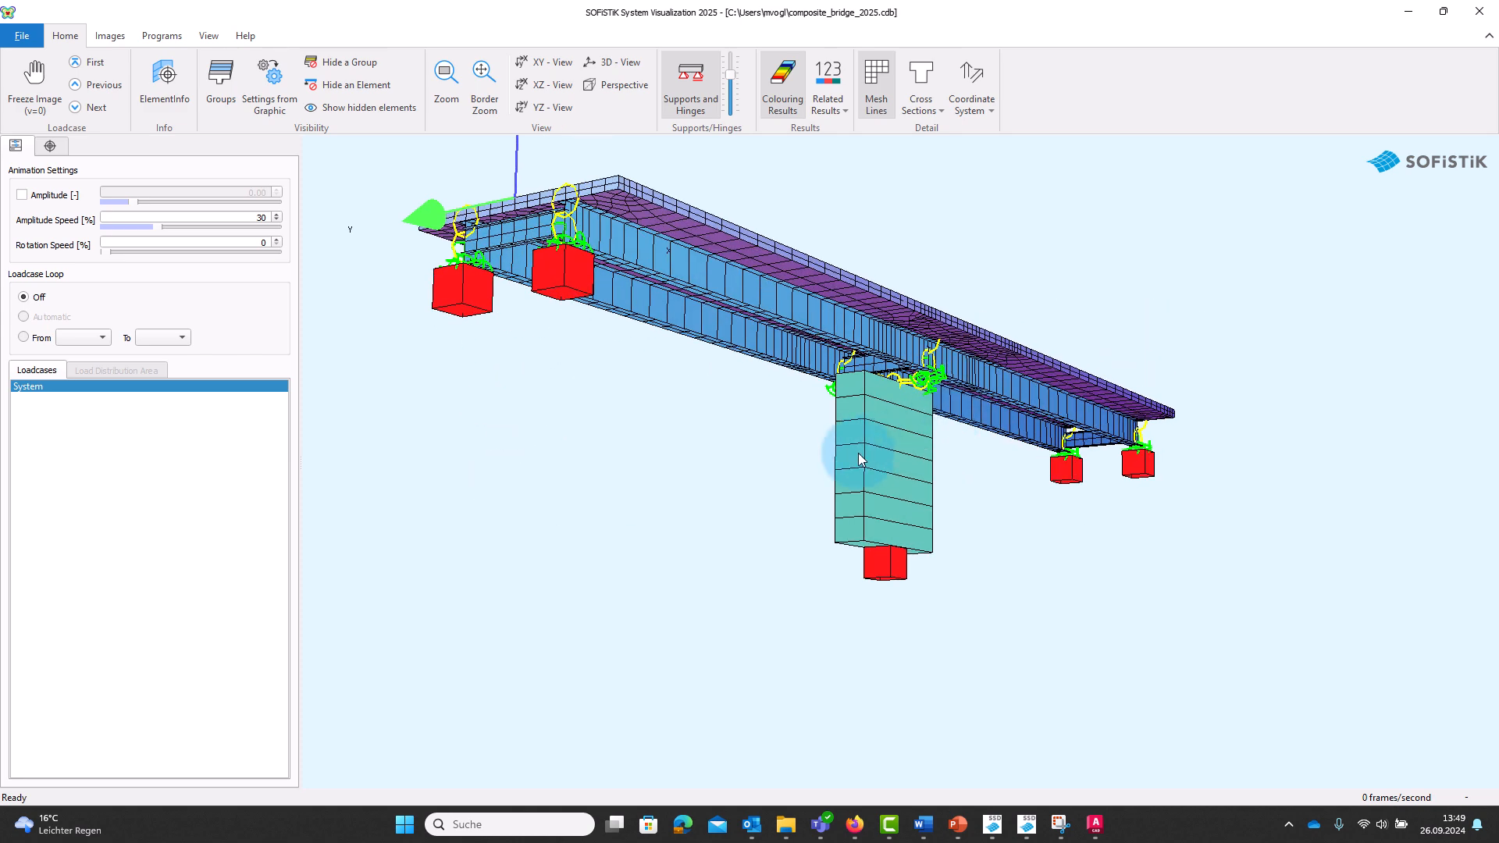
drag(859, 459, 811, 509)
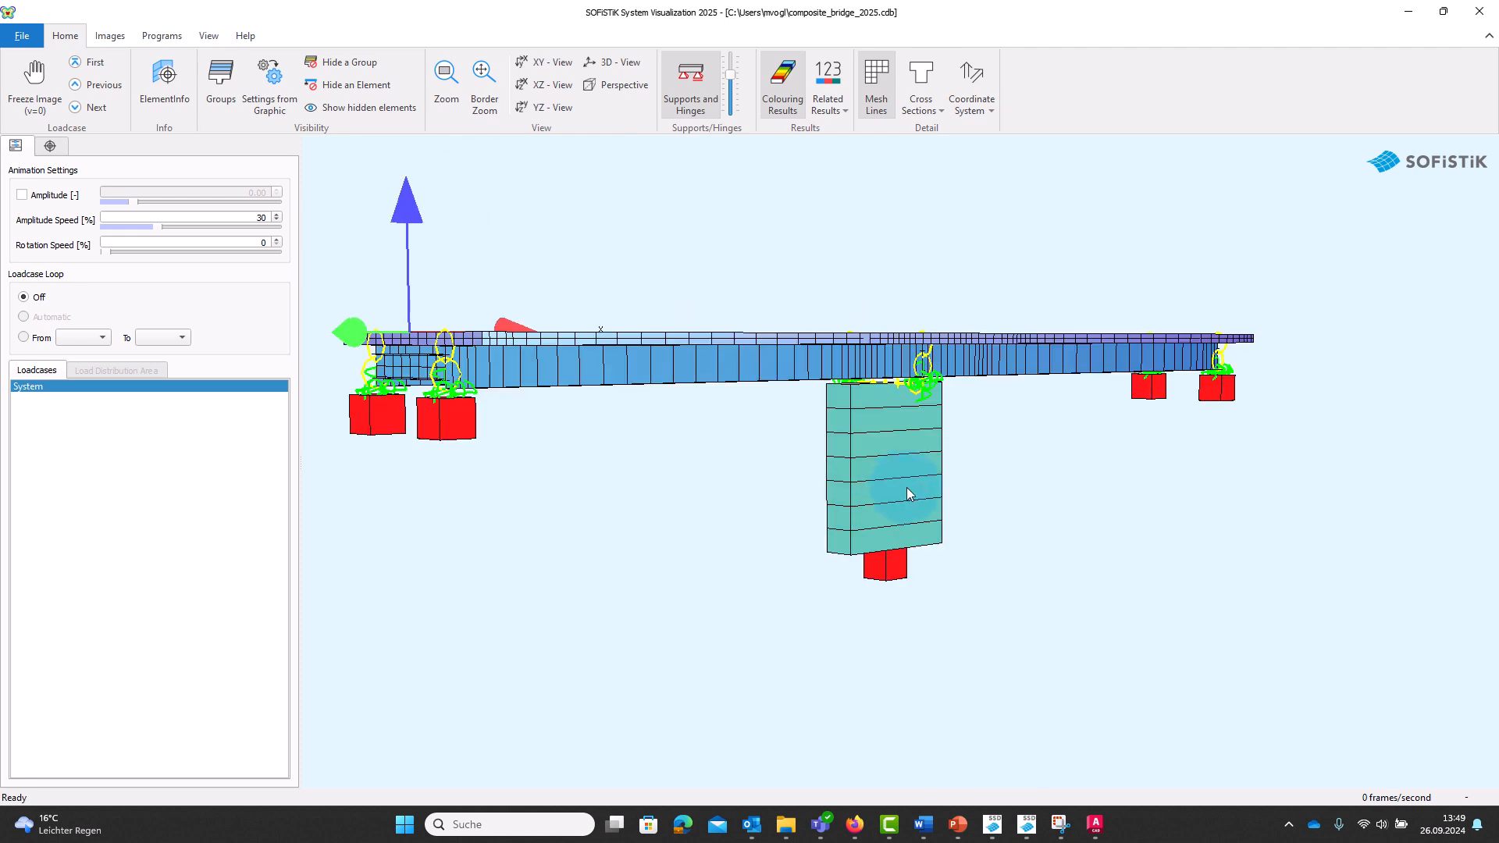
Switch back to AutoCAD and rotate the pier column 90 degrees around its local x-axis.
click(896, 575)
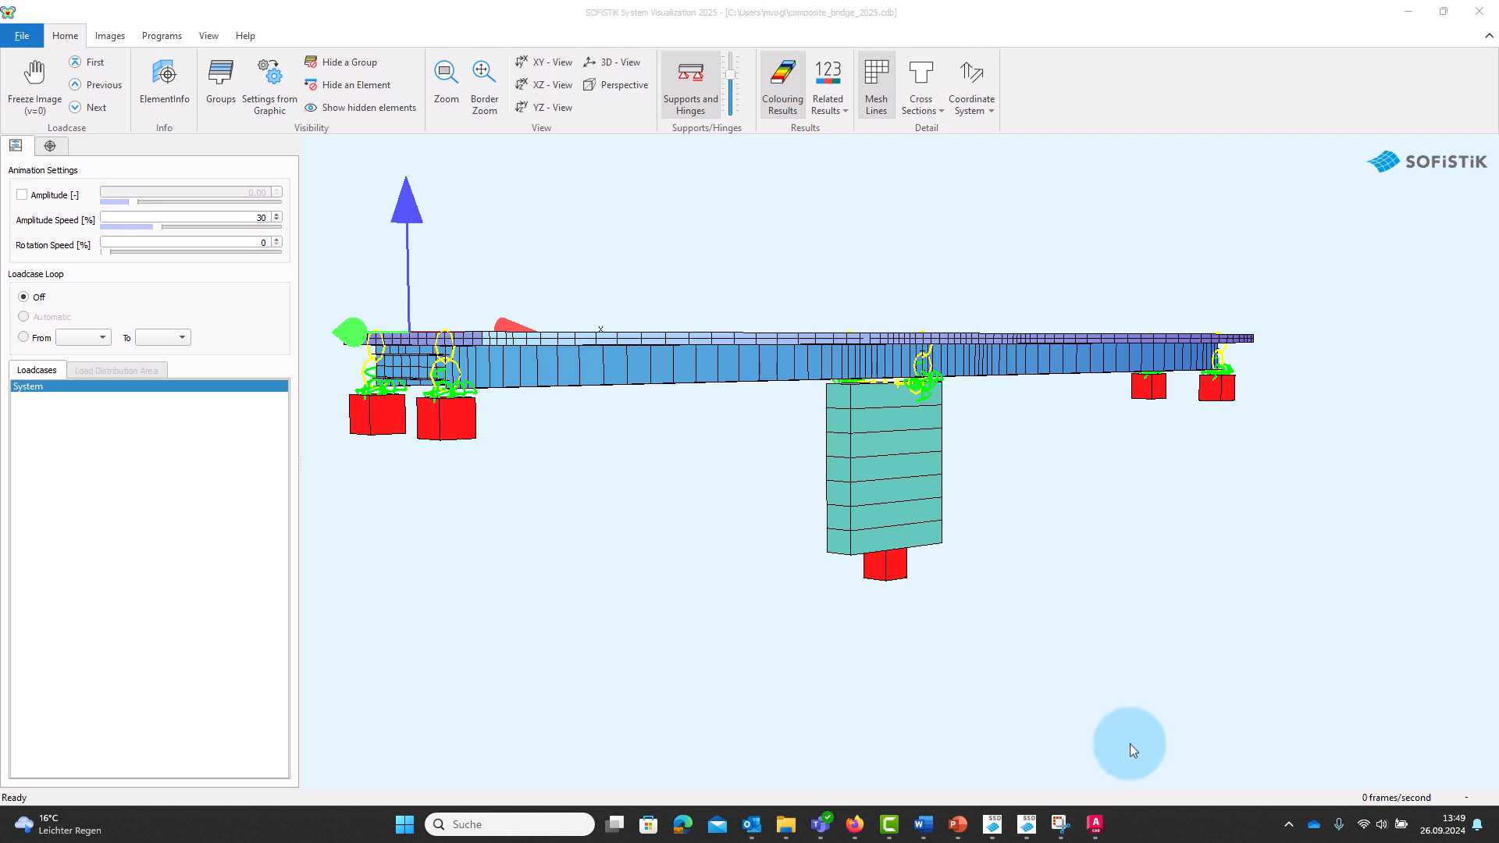
click(1095, 825)
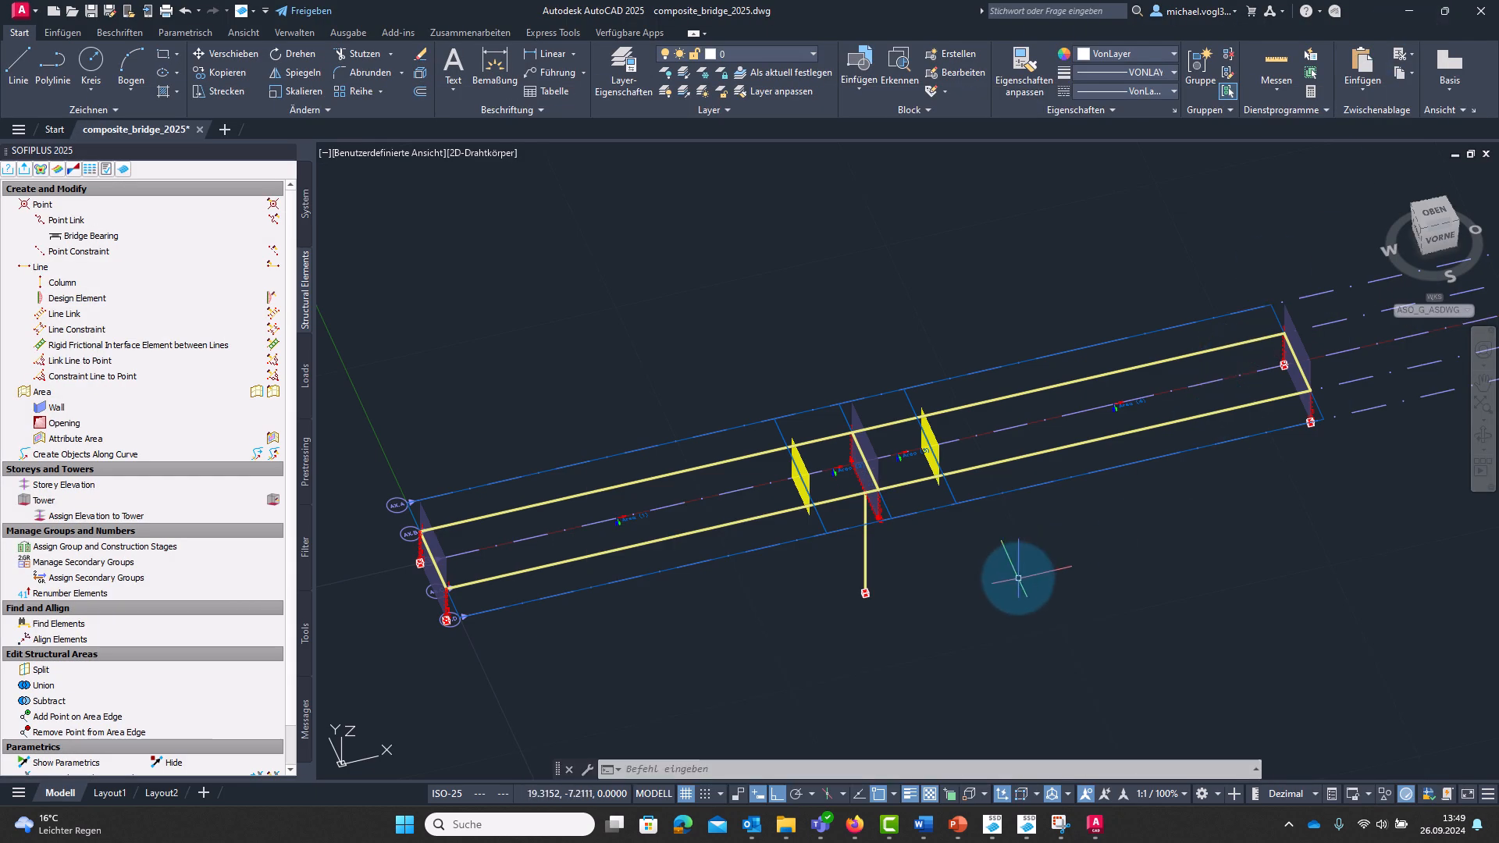
click(192, 635)
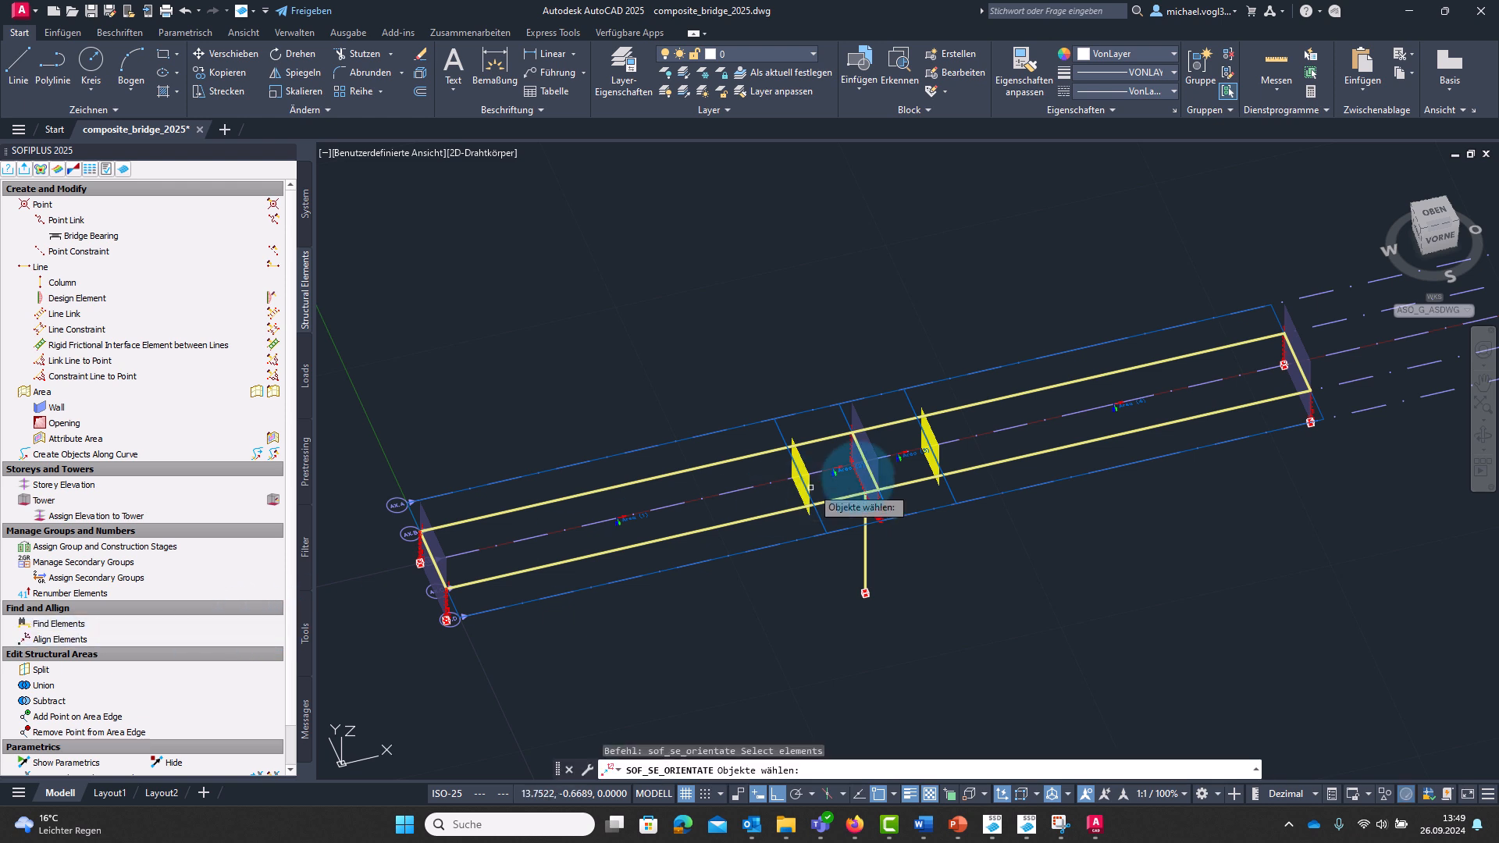
click(865, 554)
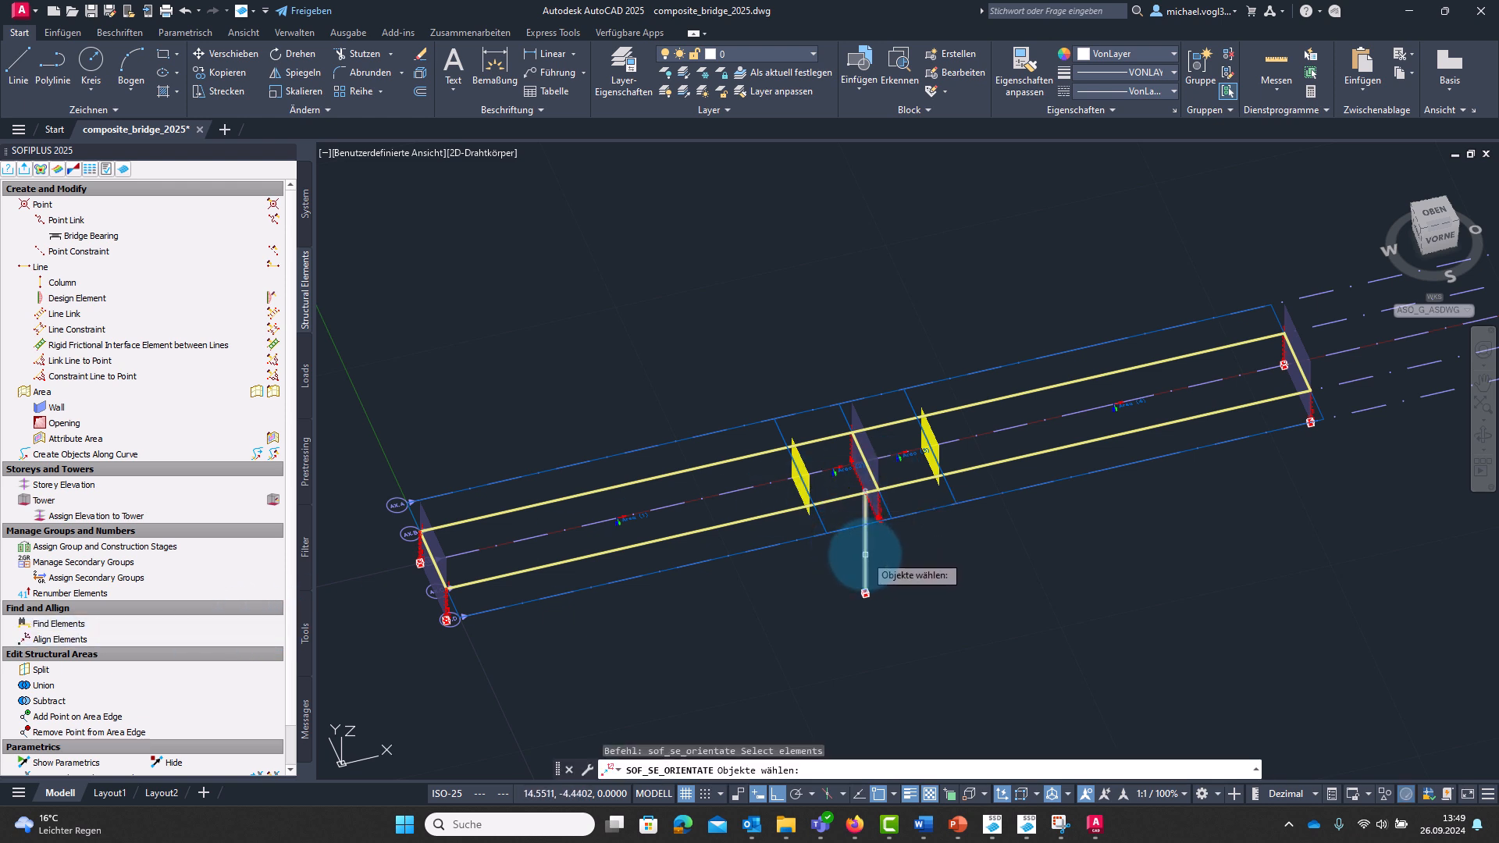
key(Return)
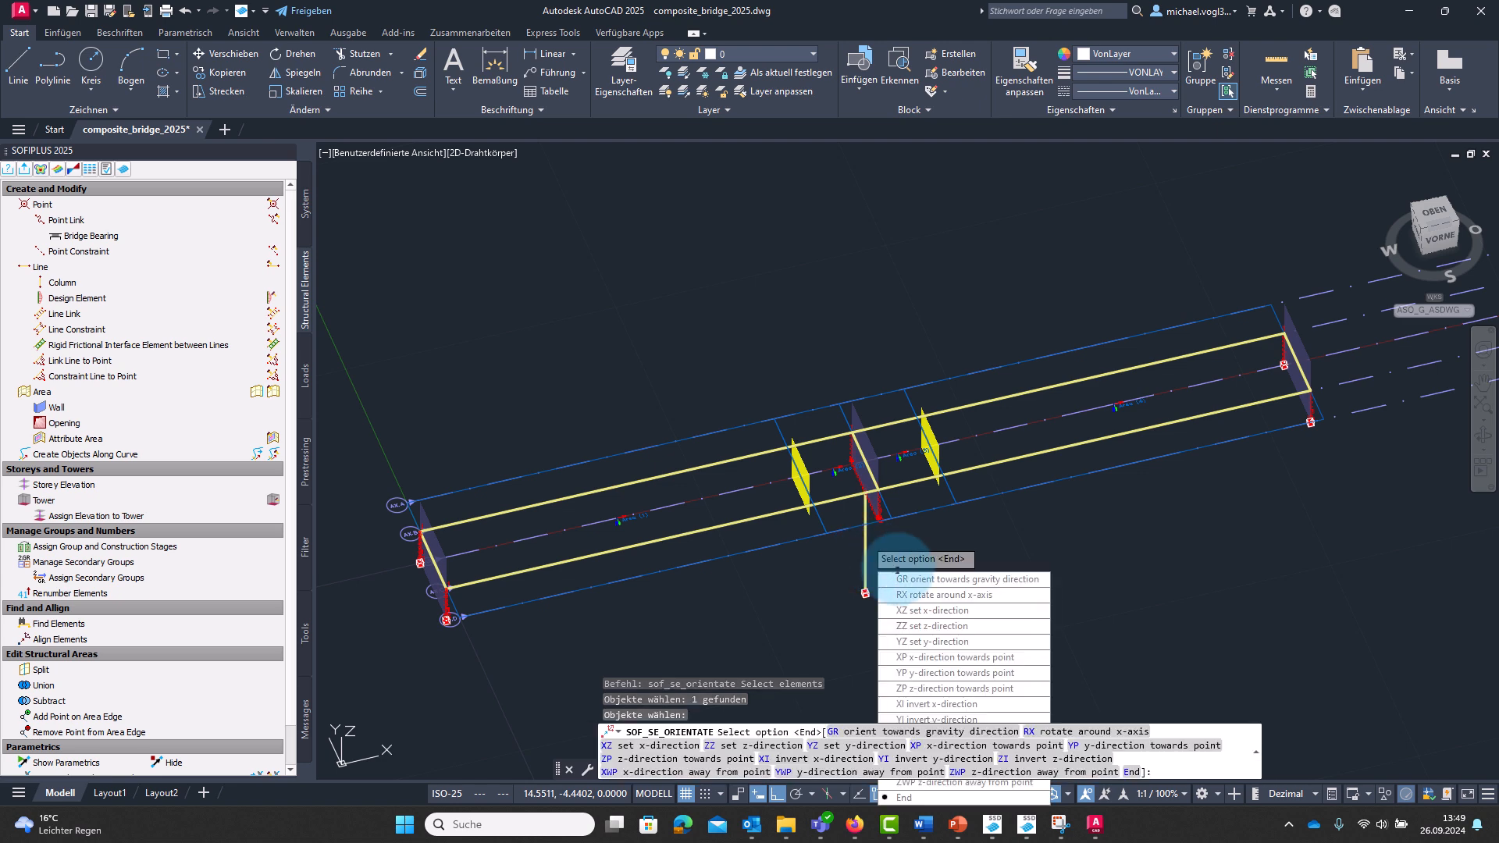
click(945, 600)
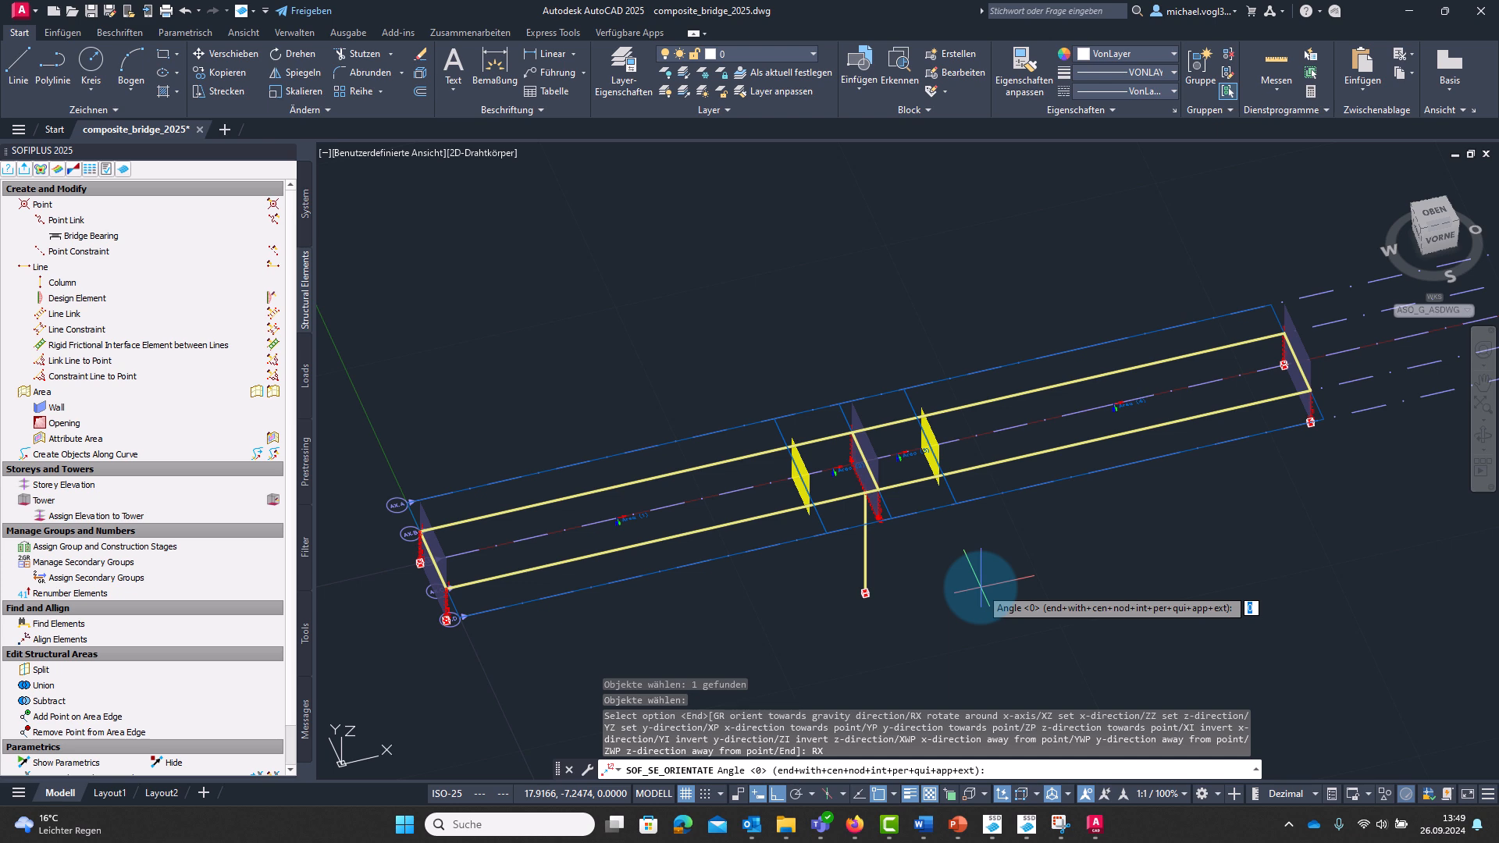
text(90)
key(Return)
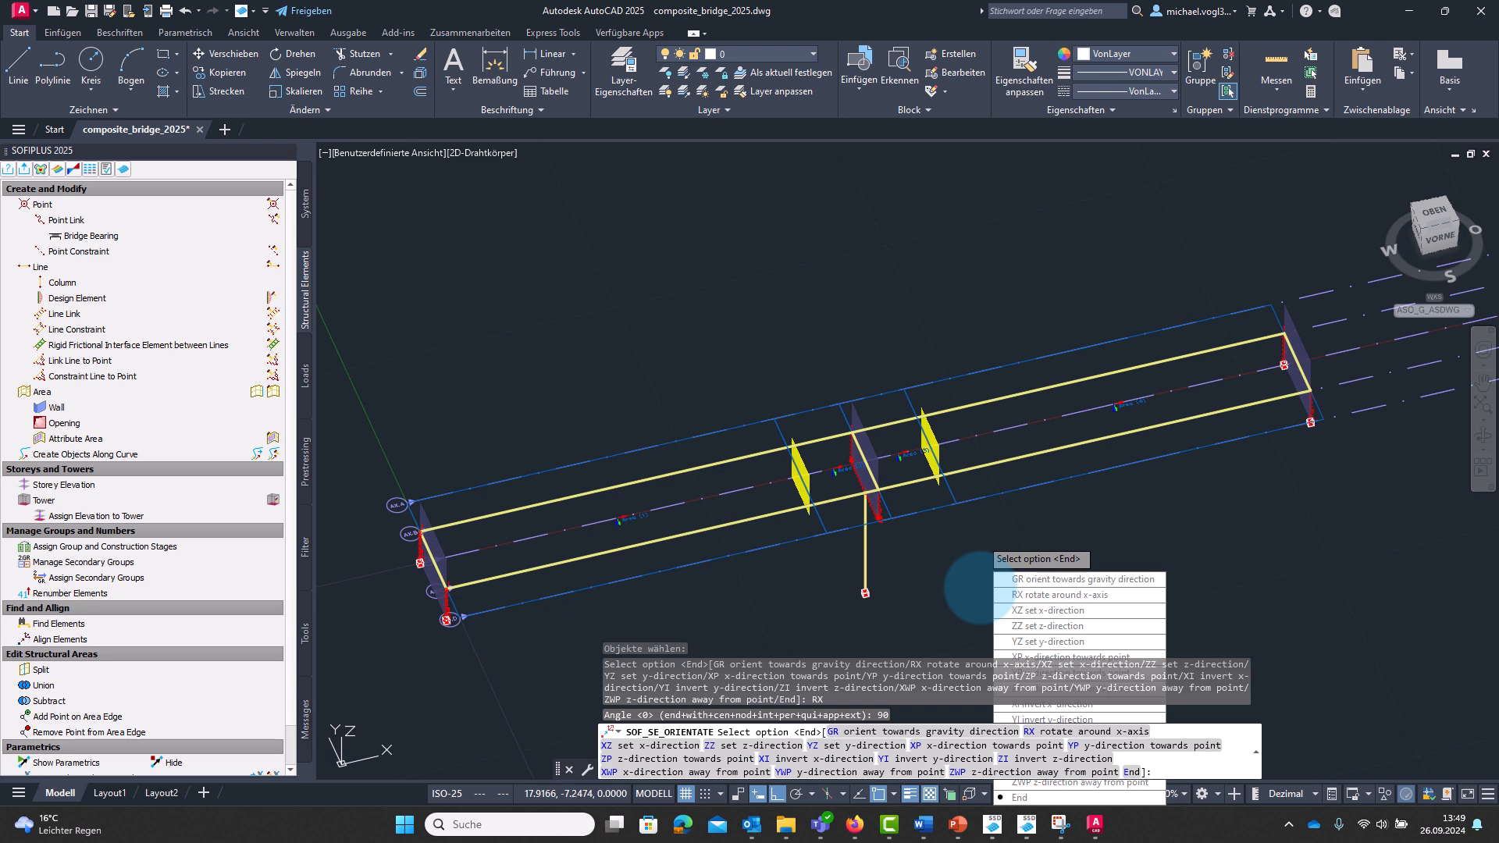
key(Escape)
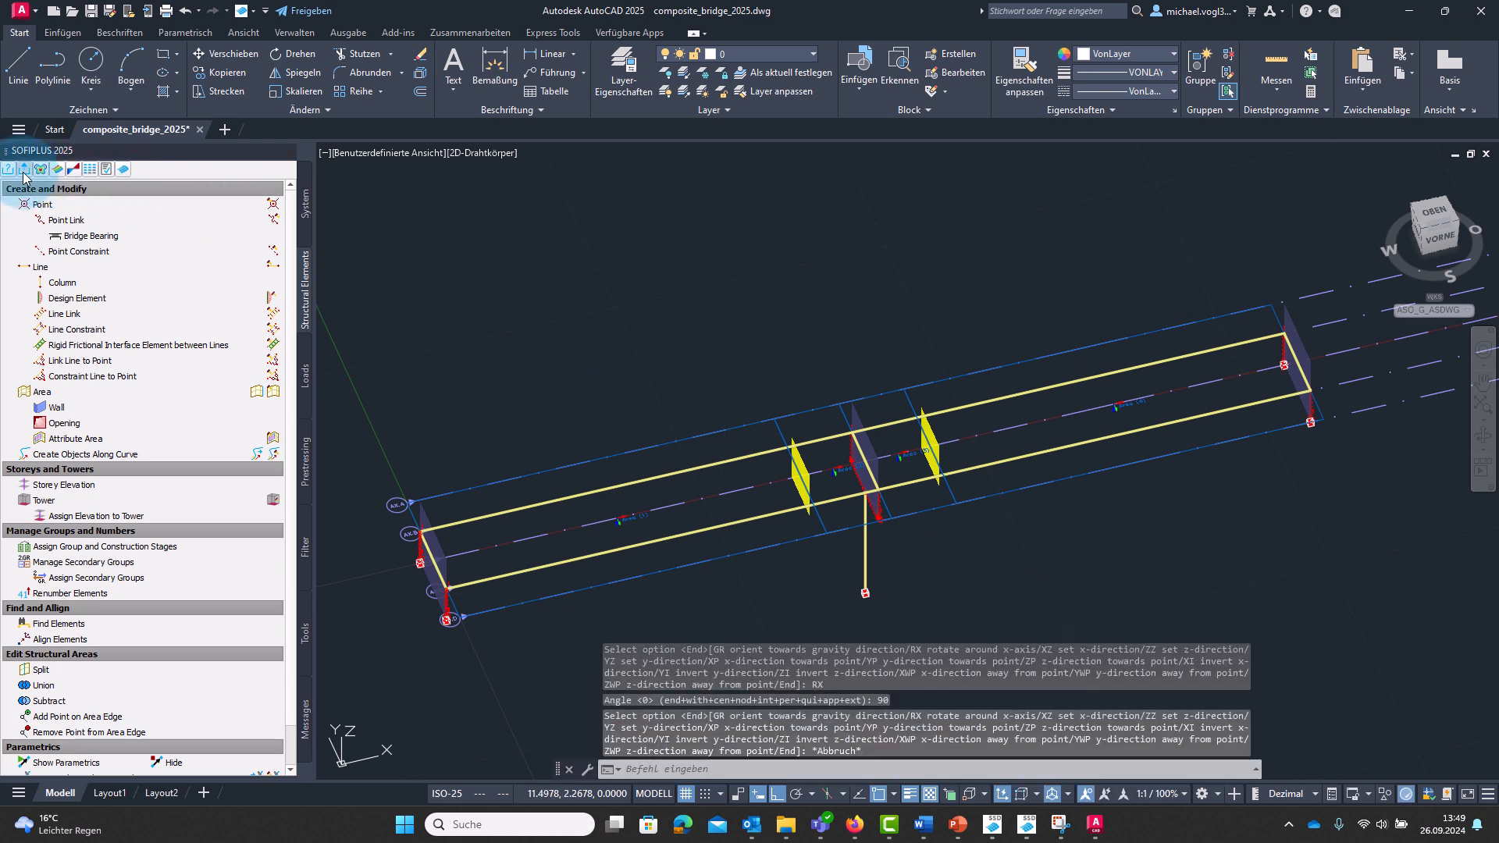
Export the system again and examine the pier's orientation under the deck in System Visualization, closing the view when done.
click(23, 176)
click(763, 710)
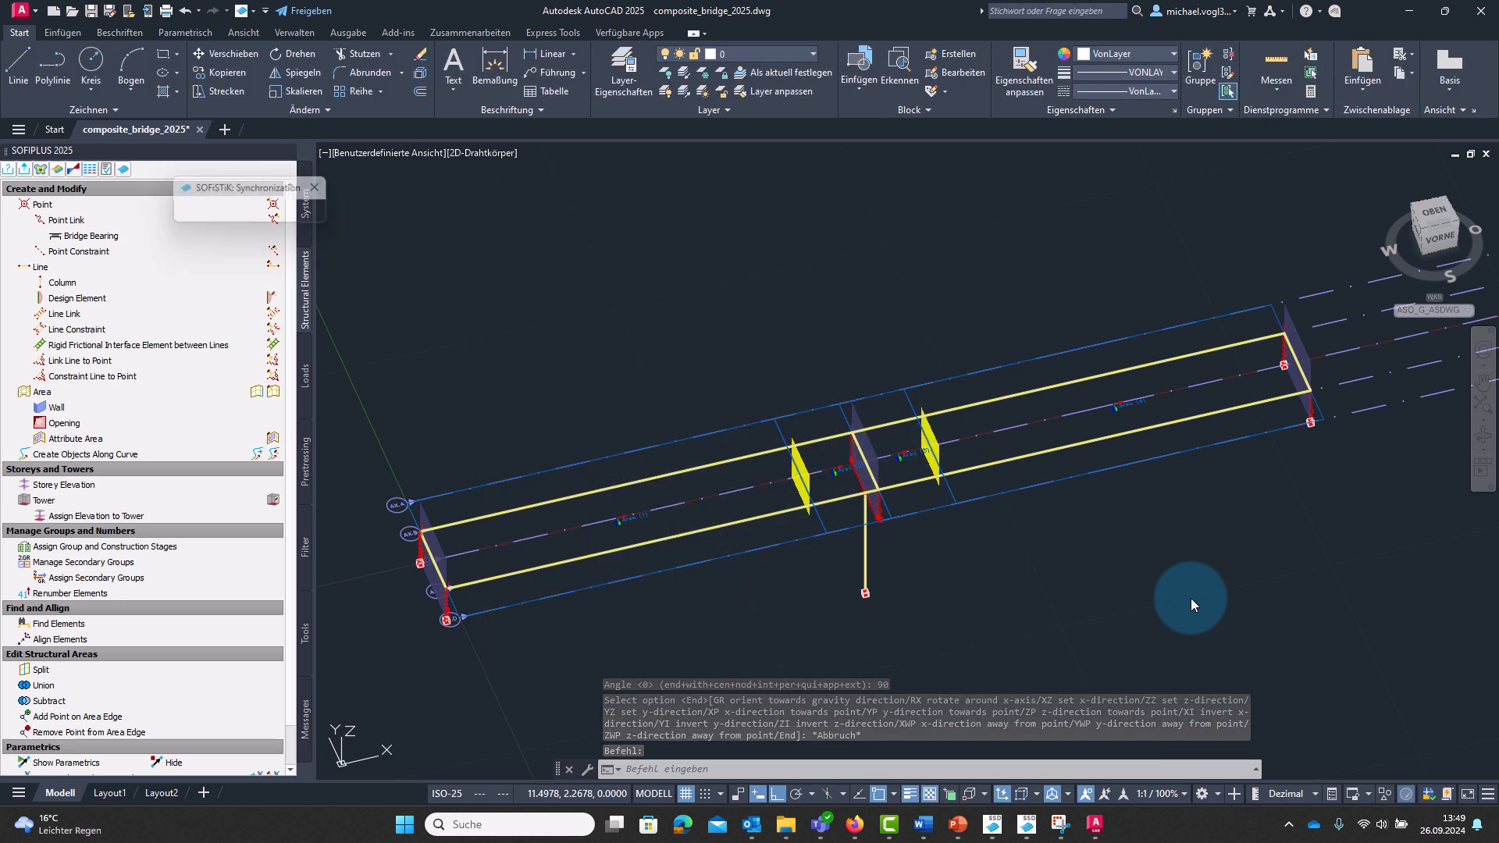
click(41, 169)
drag(453, 344, 578, 300)
scroll(925, 403, up, 5)
drag(1023, 396, 1104, 502)
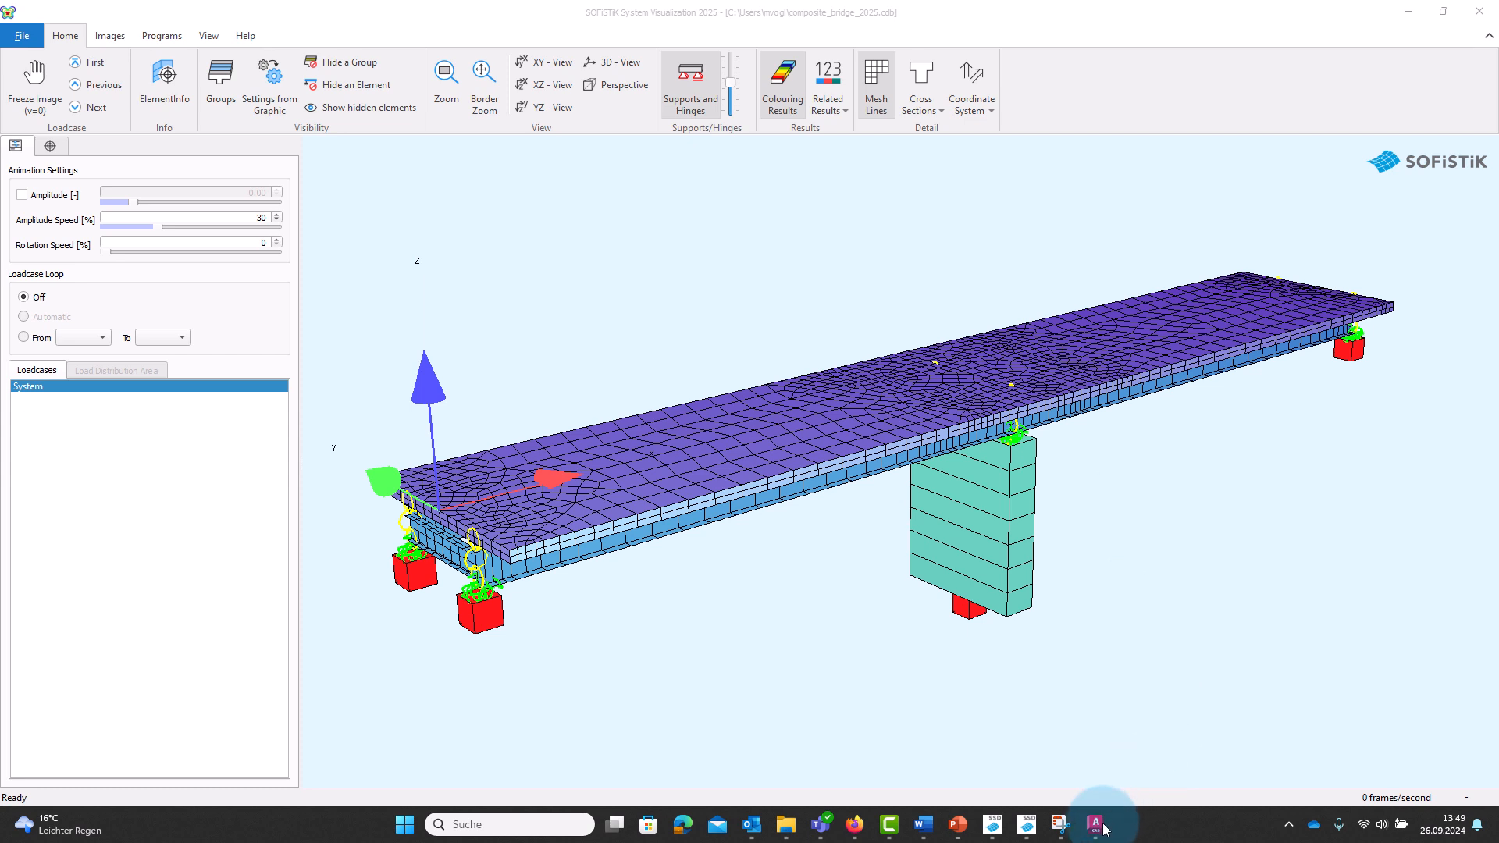
click(1406, 20)
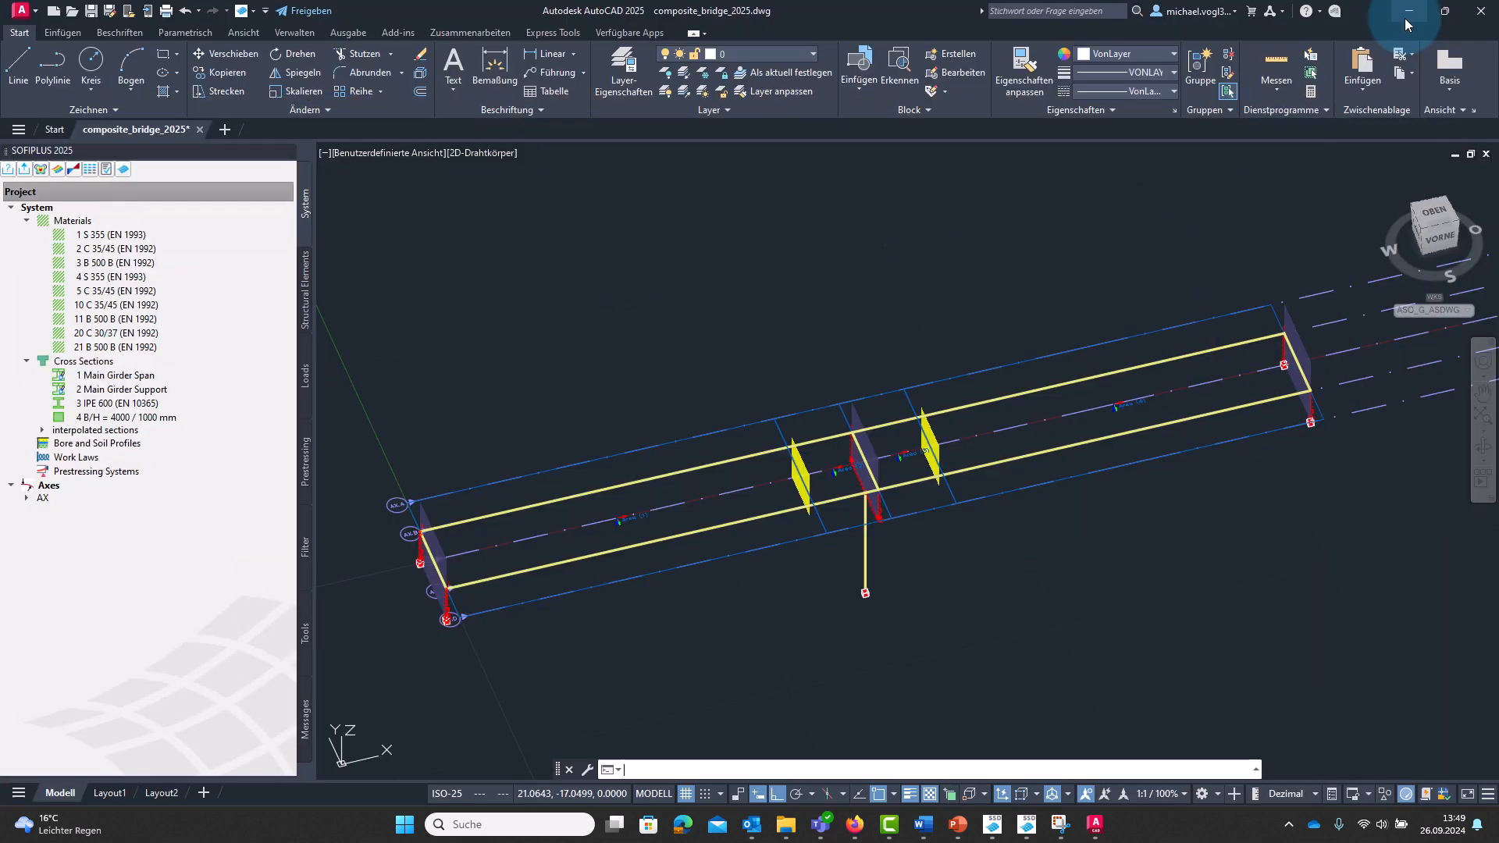
Start a new design element with no cross section and Concurrent Beams (BEAM) as the alternative collection method.
click(1026, 293)
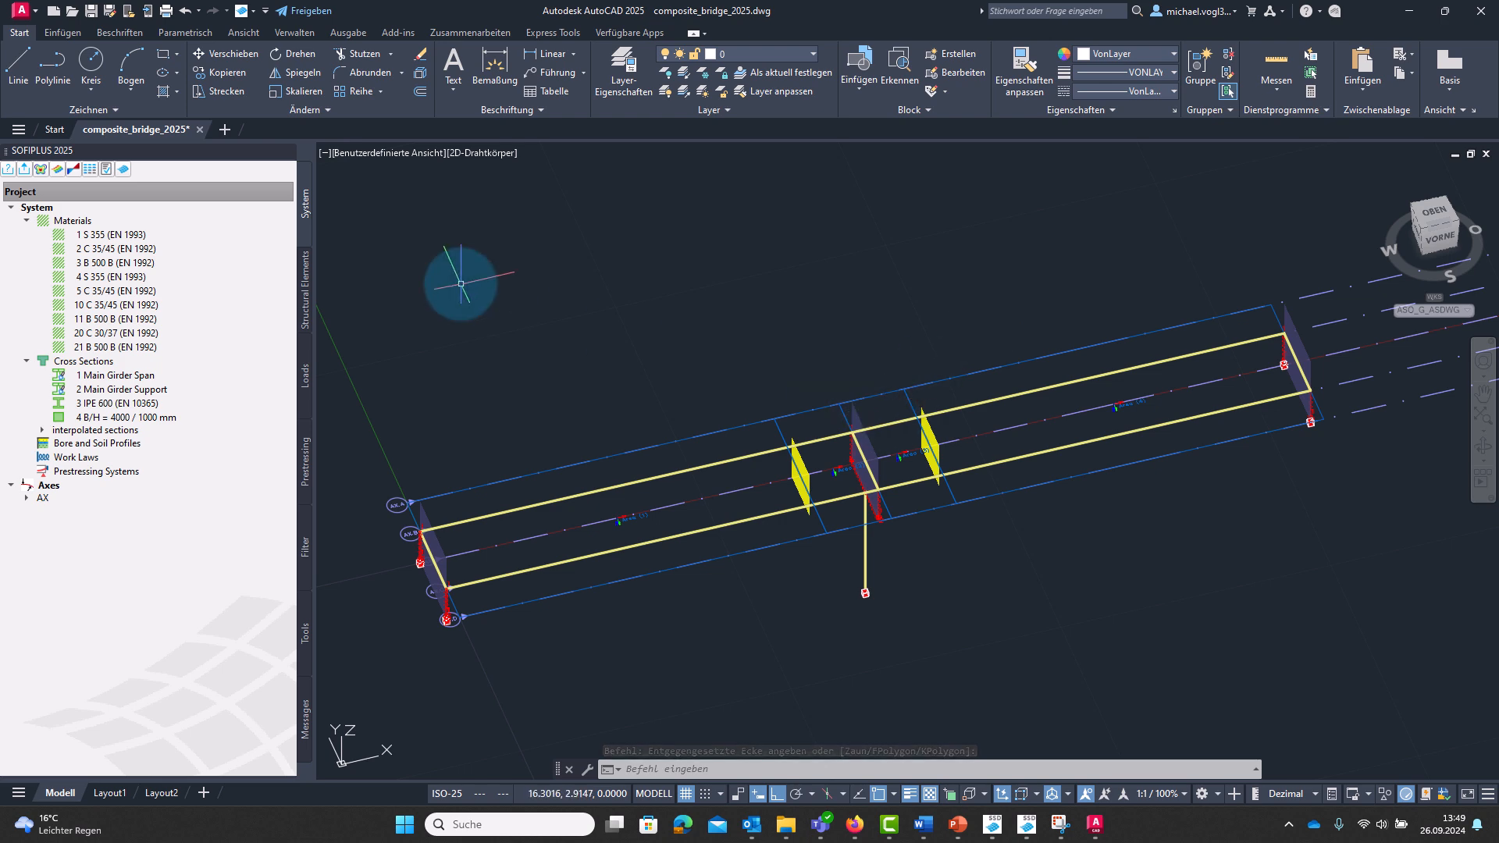
click(299, 318)
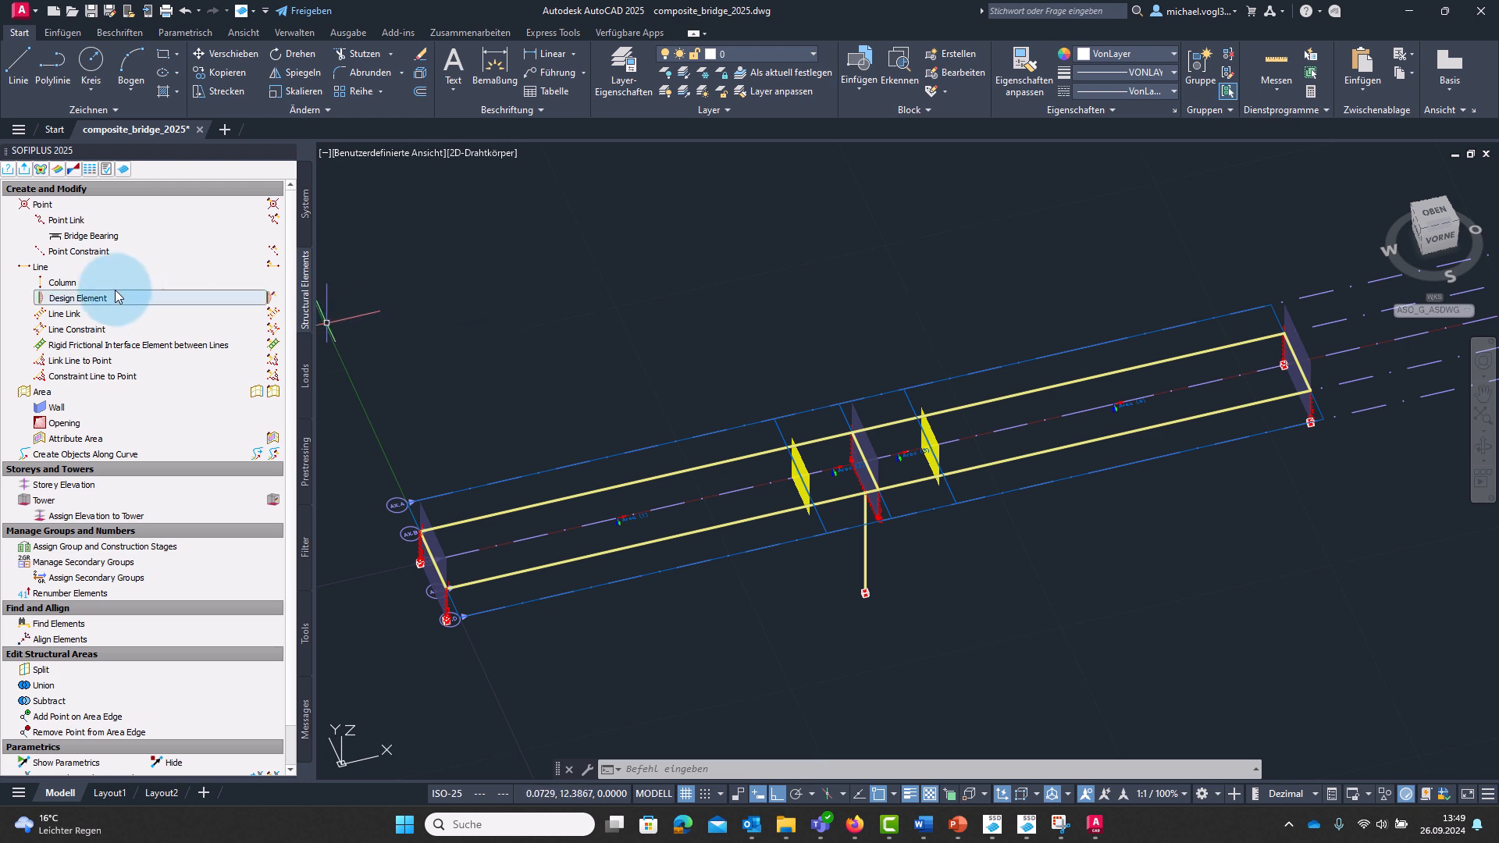
click(422, 537)
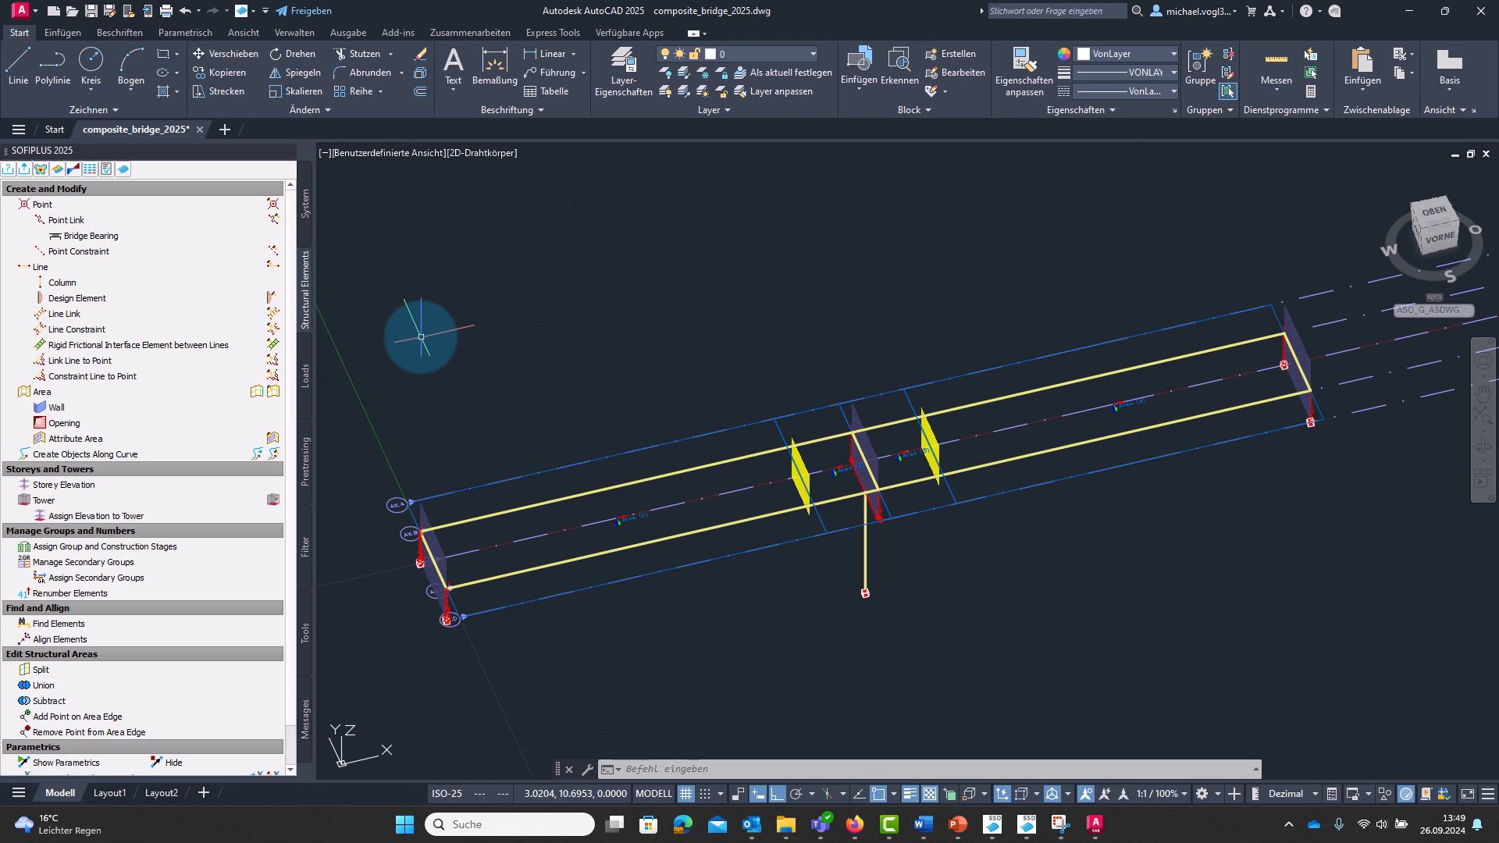
click(110, 300)
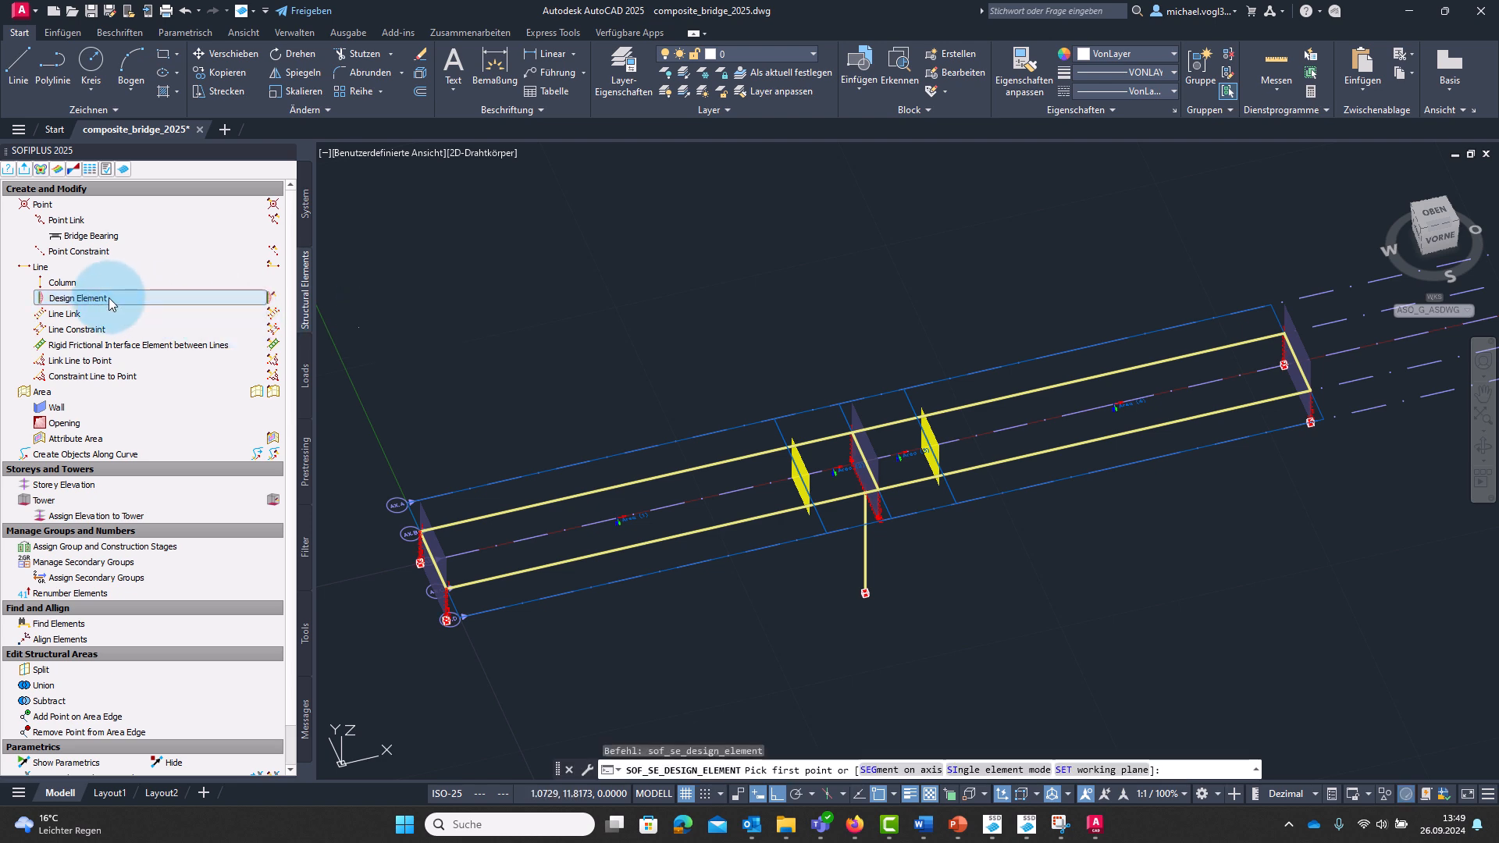
drag(978, 407, 1408, 526)
click(933, 401)
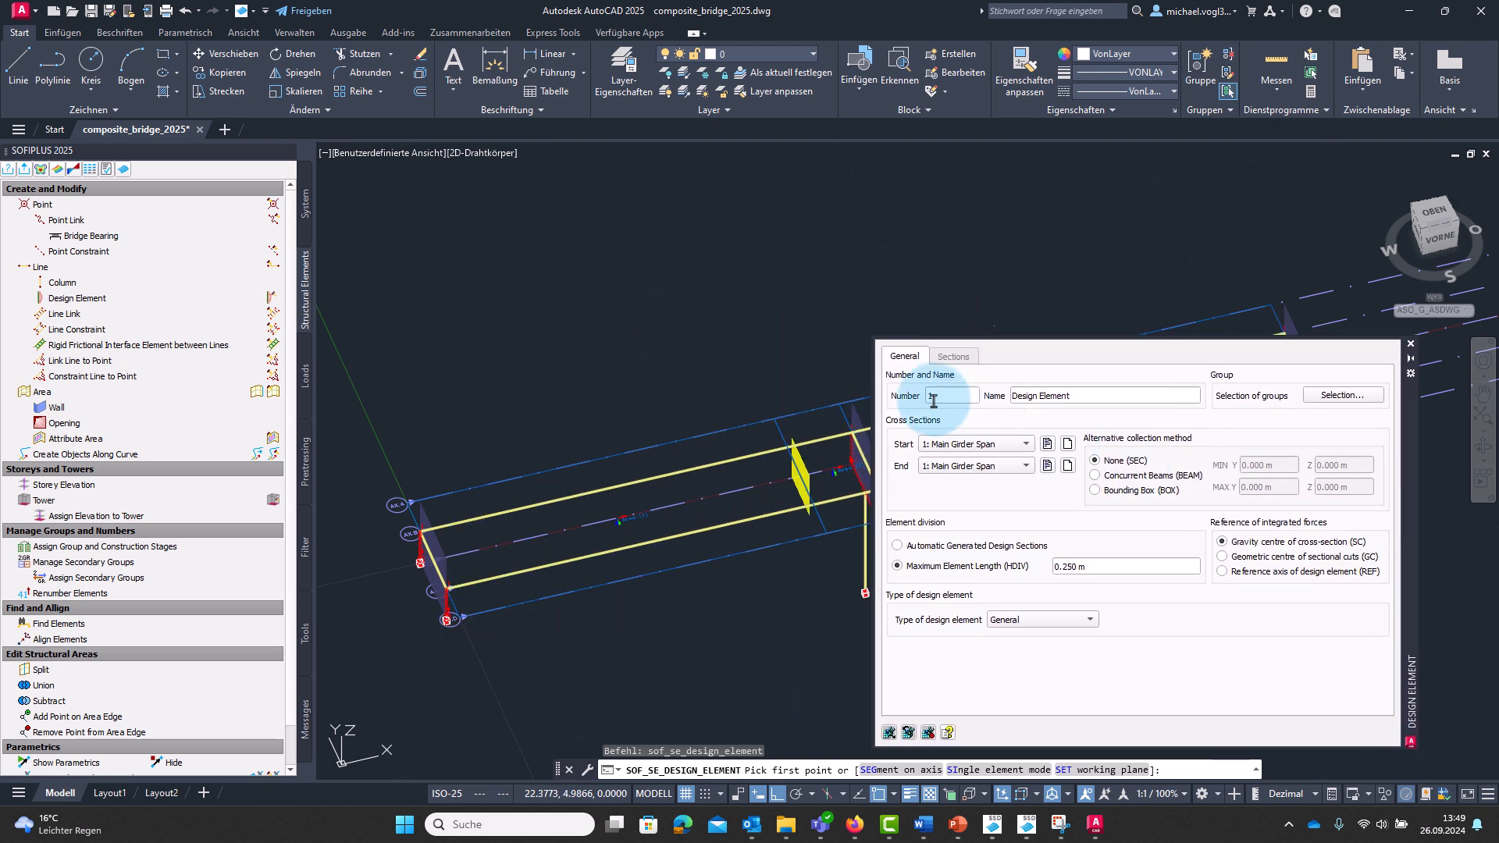
click(947, 444)
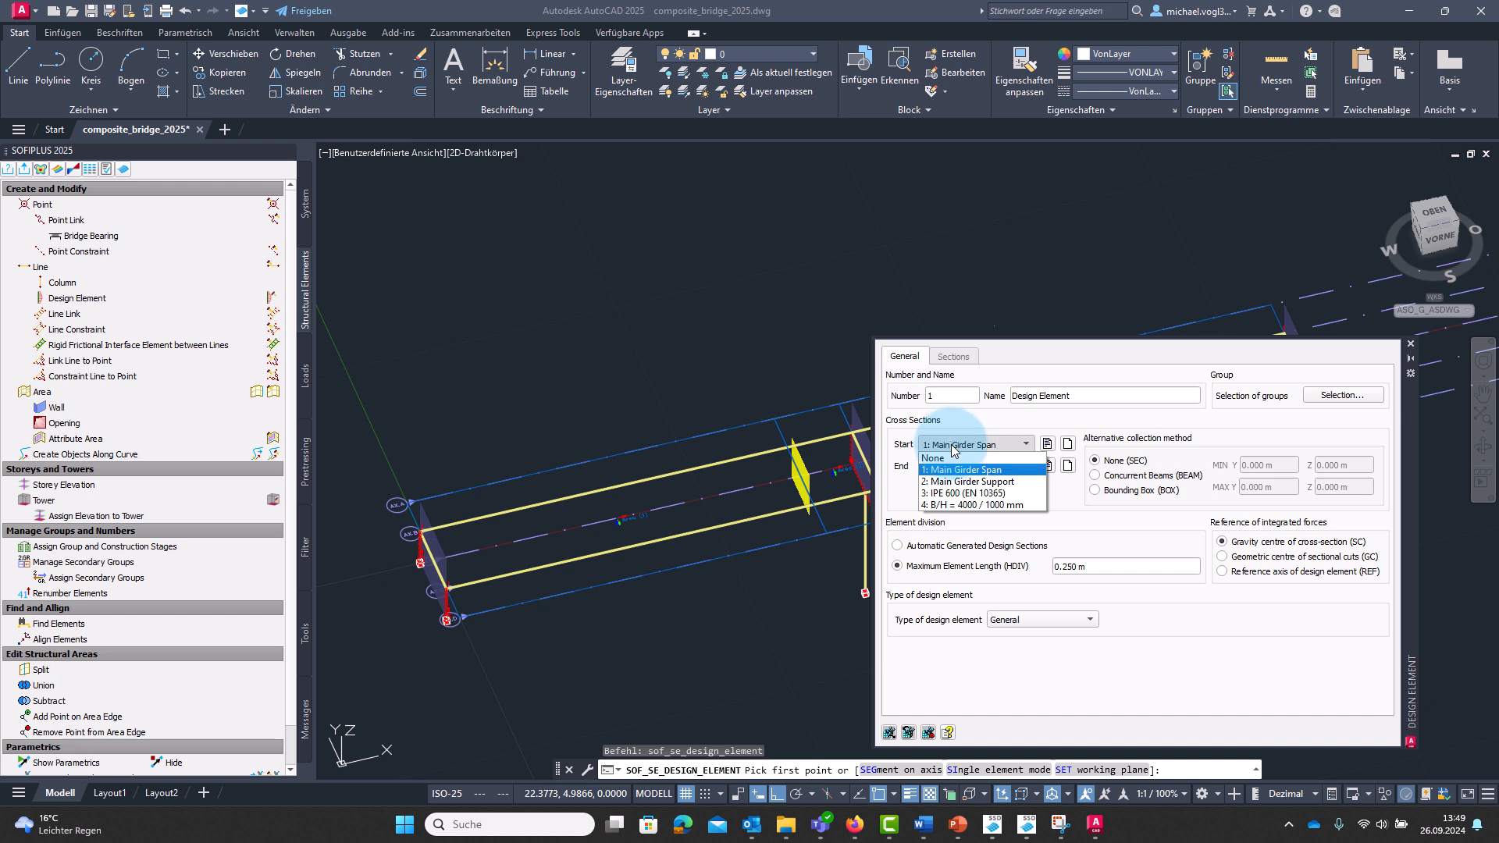
click(937, 458)
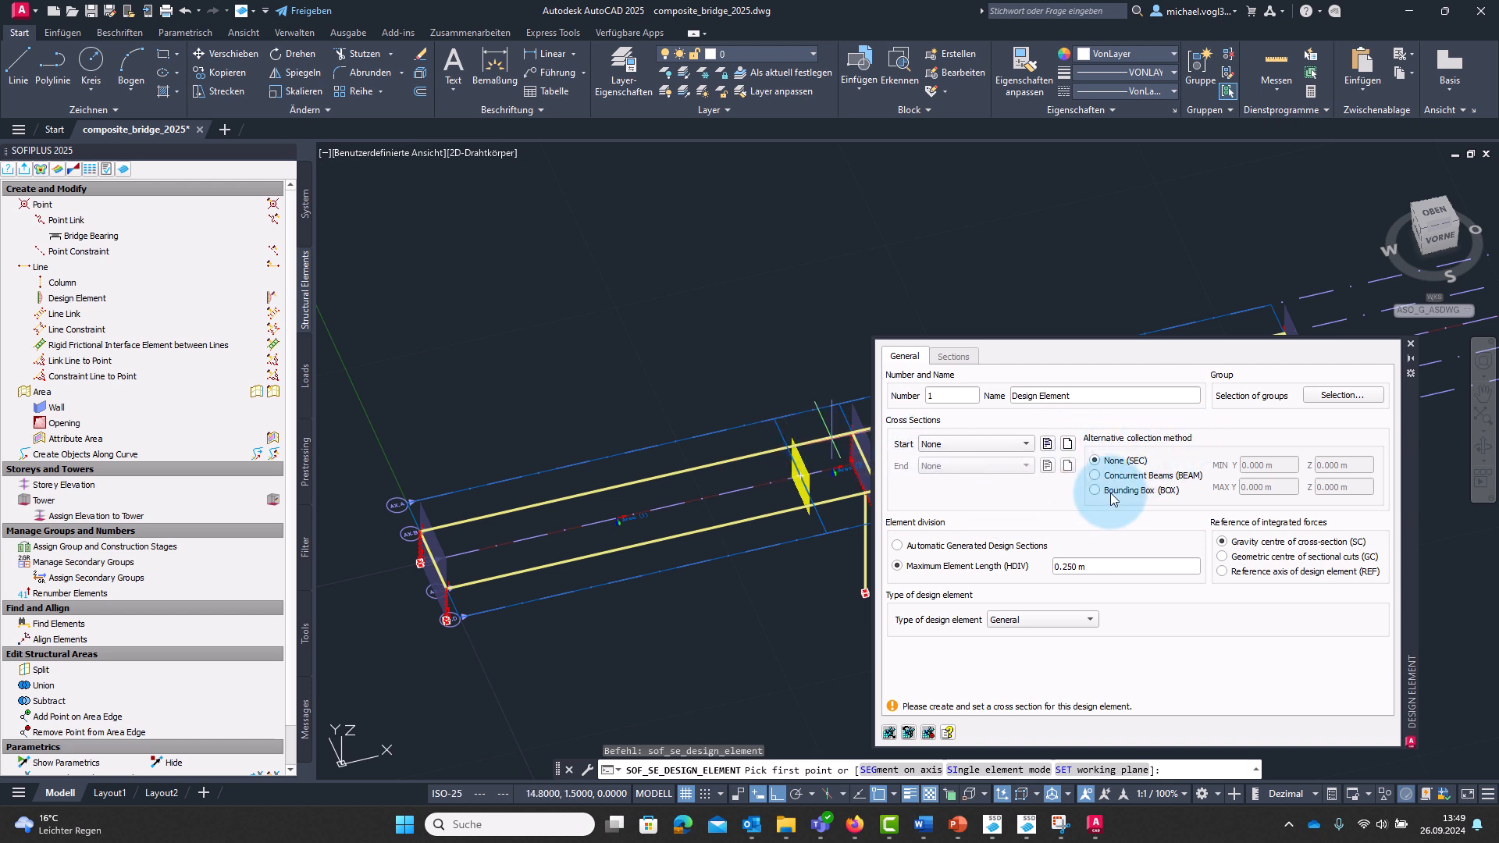
click(1094, 476)
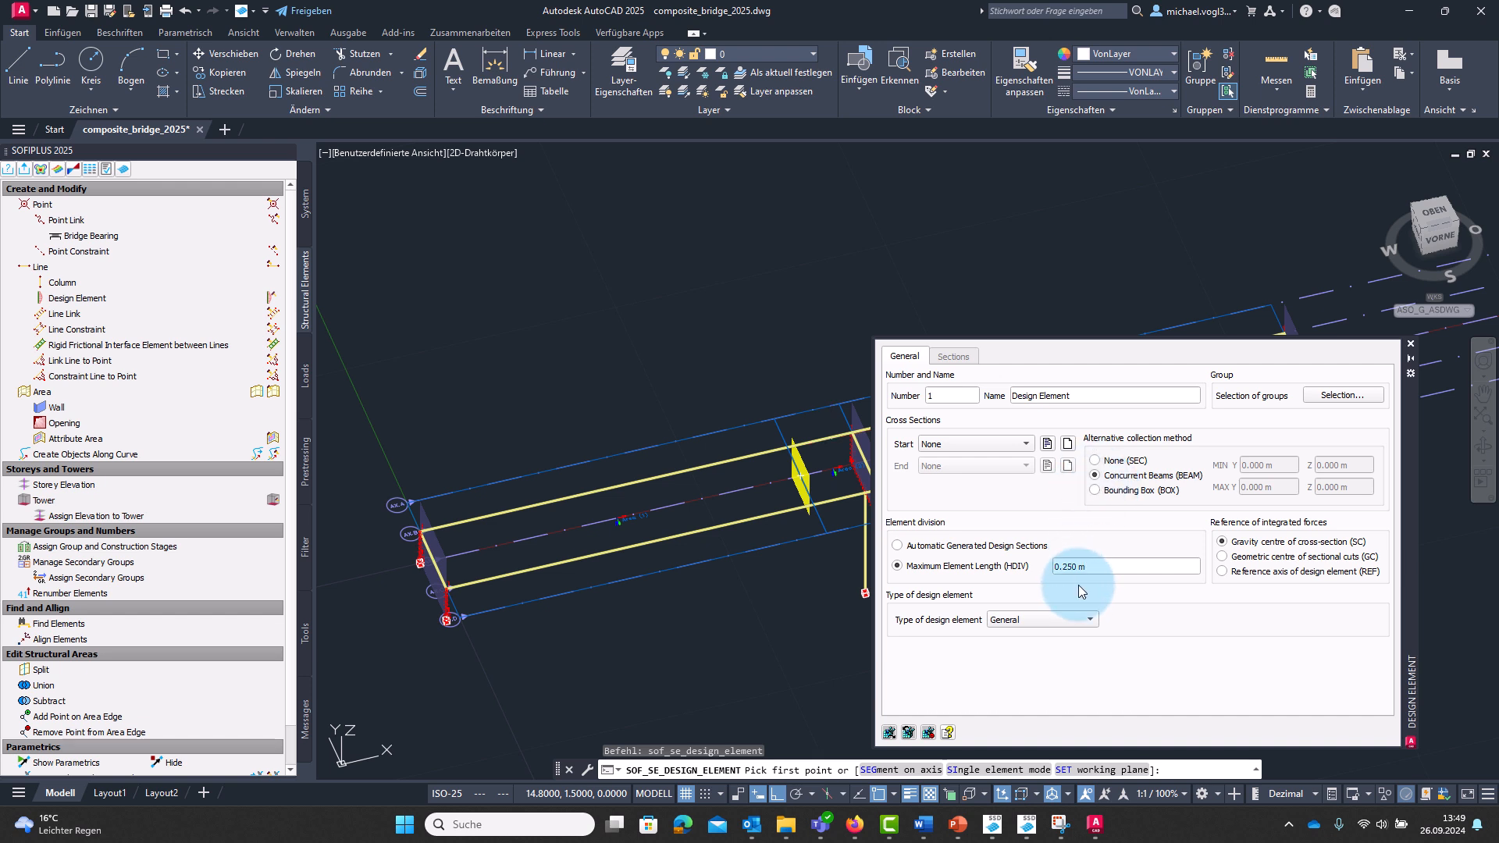
Set the design element's maximum element length to 2 m and its type to Composite Bridge Girder.
drag(1096, 569, 1026, 566)
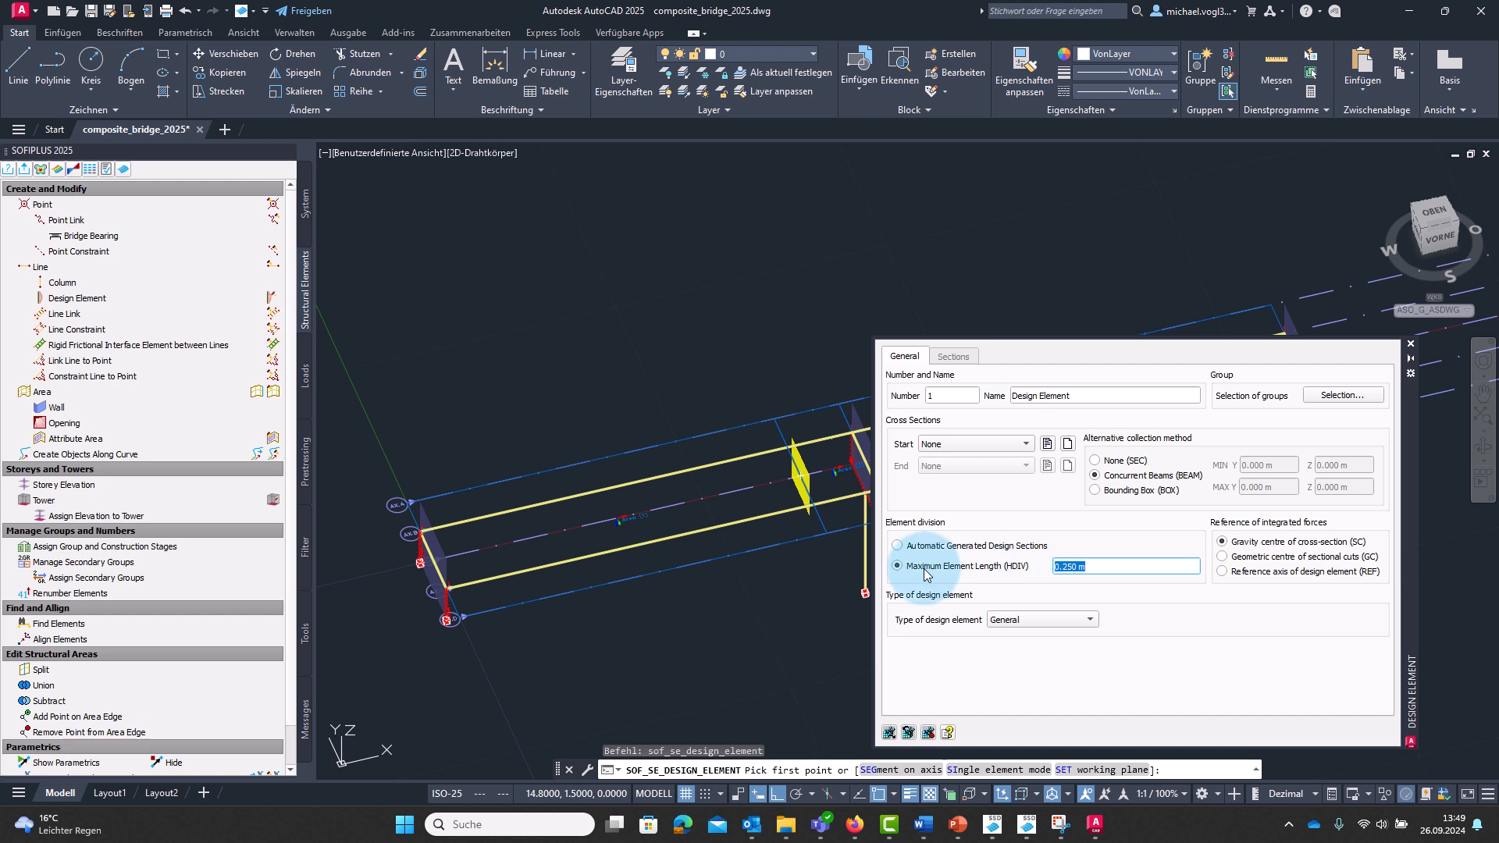
text(2)
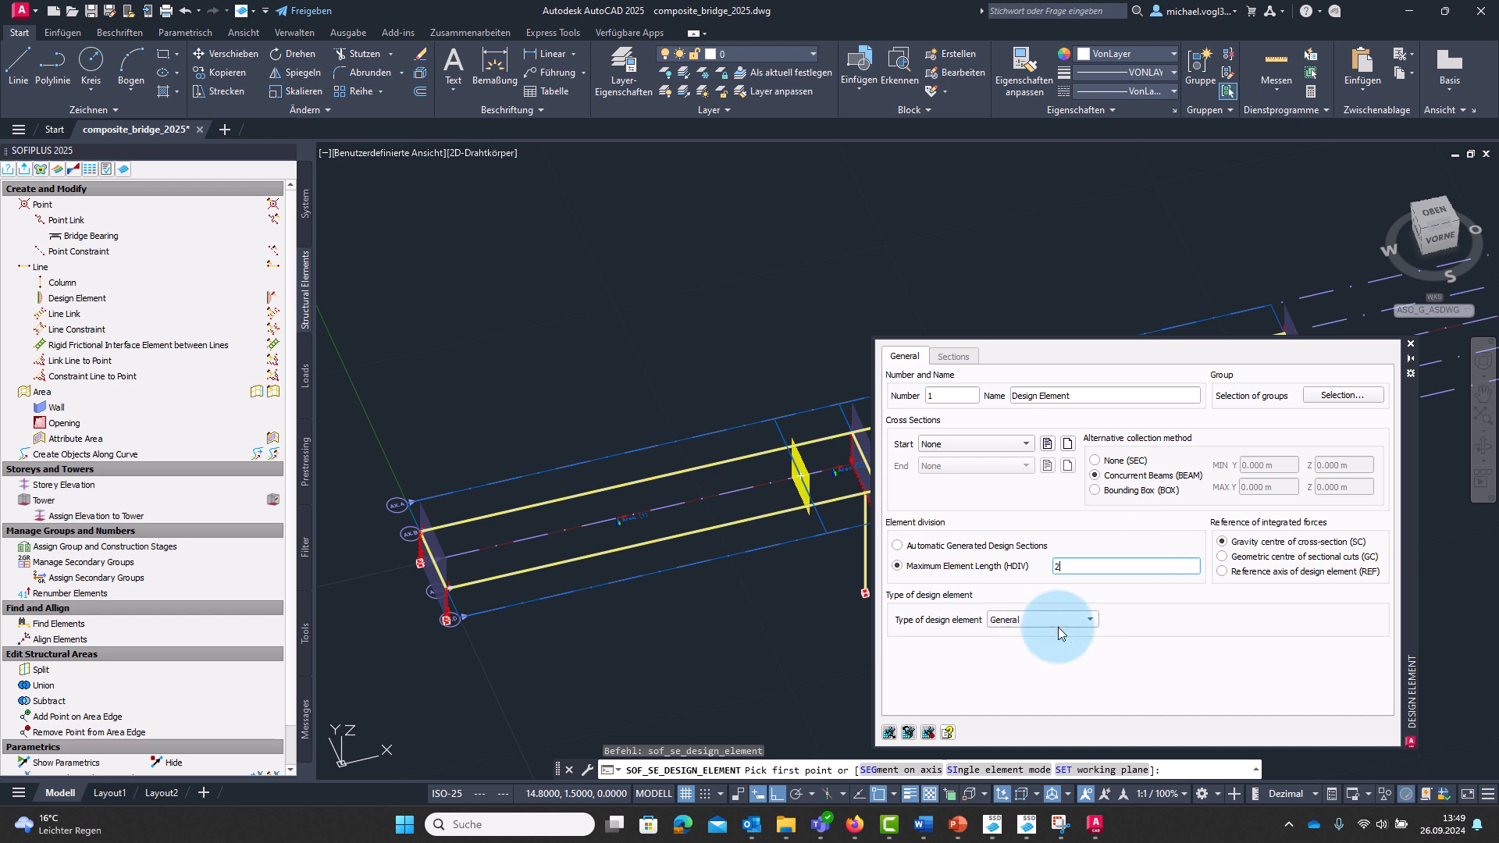
click(1084, 621)
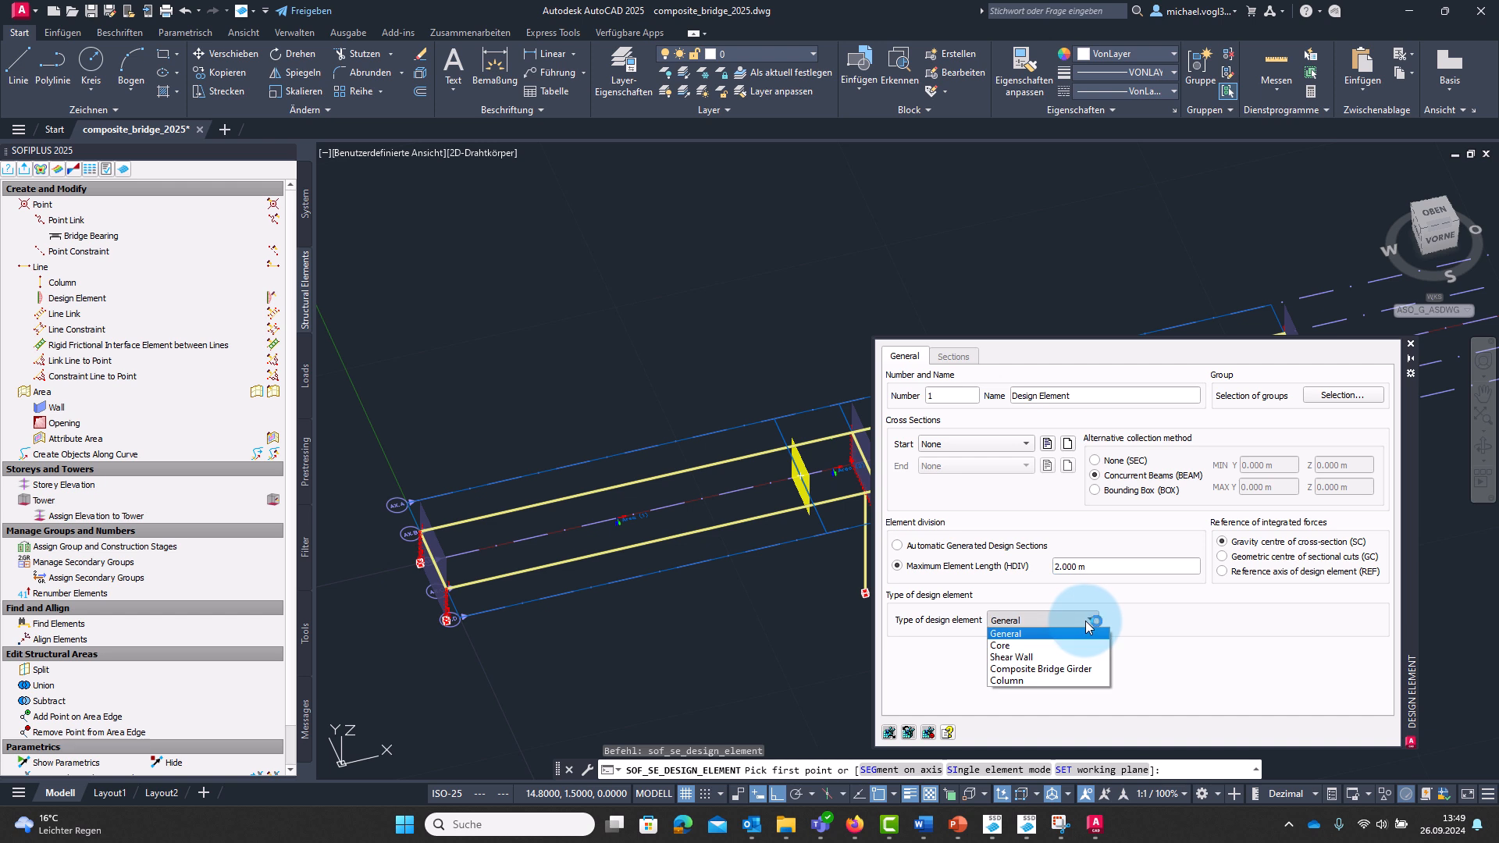
click(1049, 669)
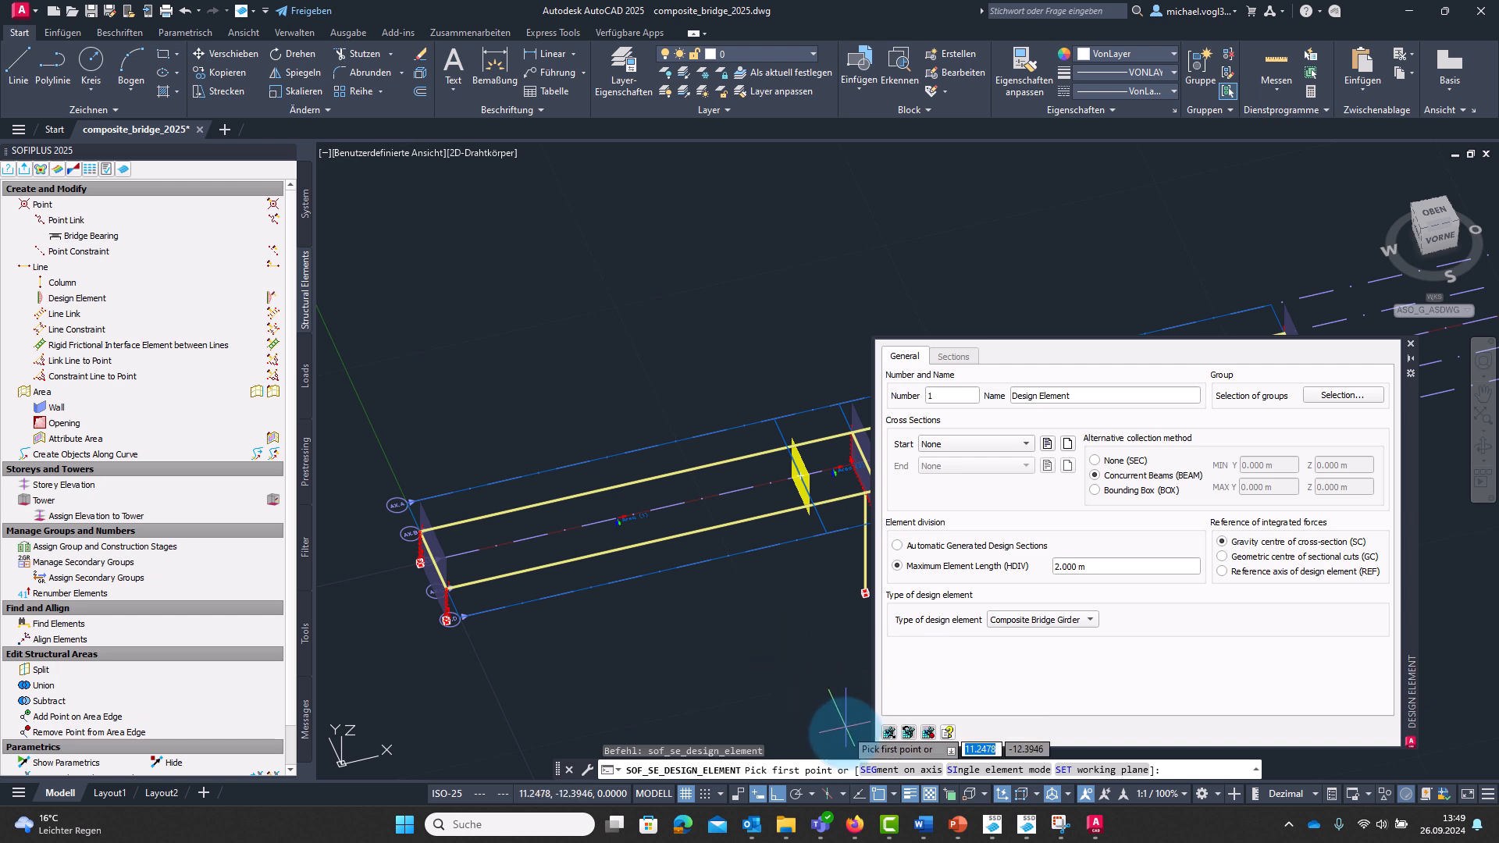
Create one design element between the first and last bridge placements on the far girder's axis segment, and end the command.
click(883, 772)
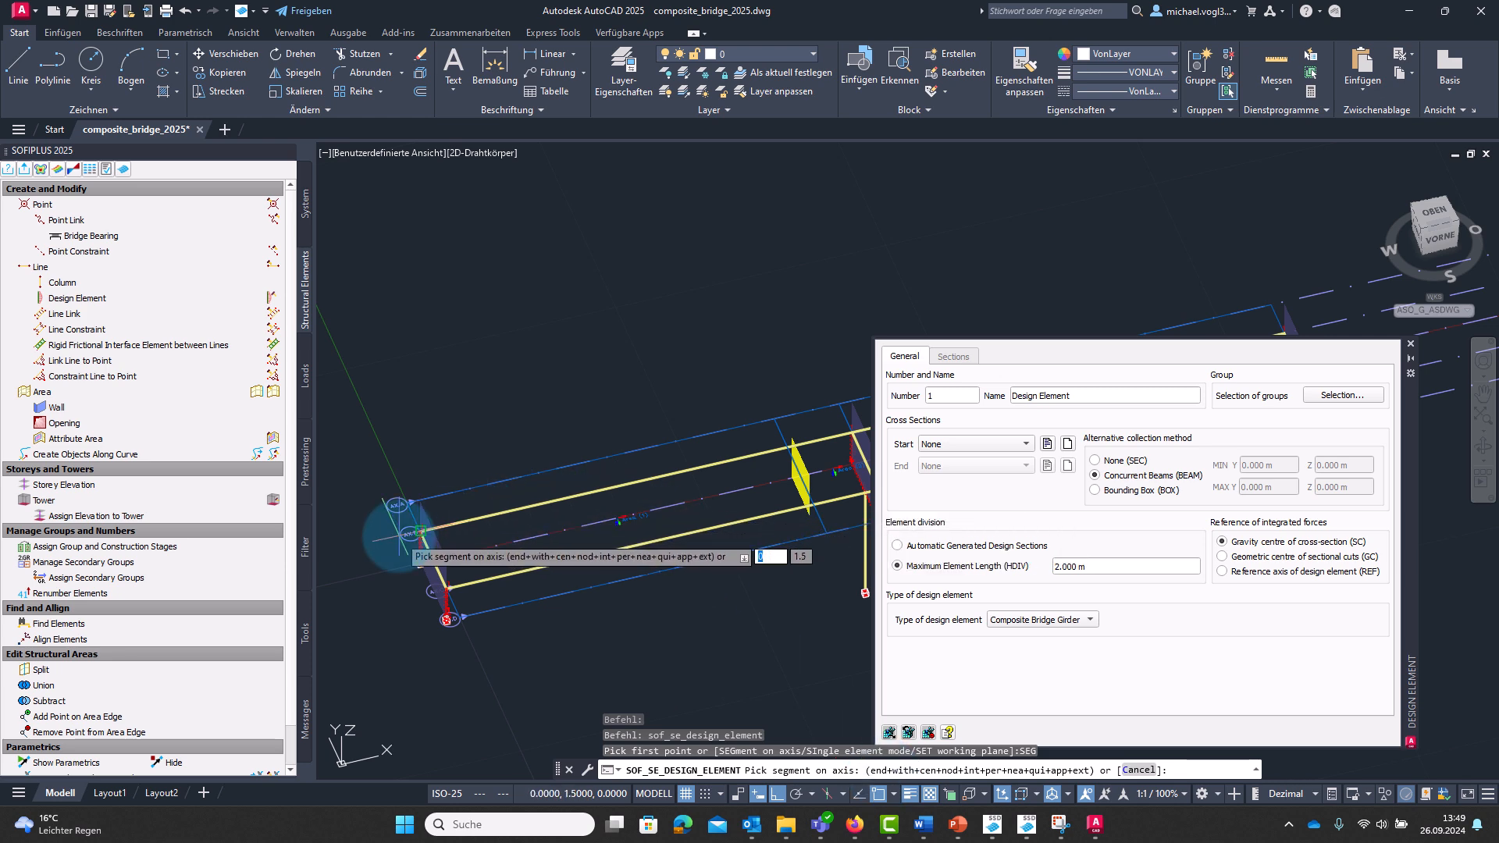
click(464, 527)
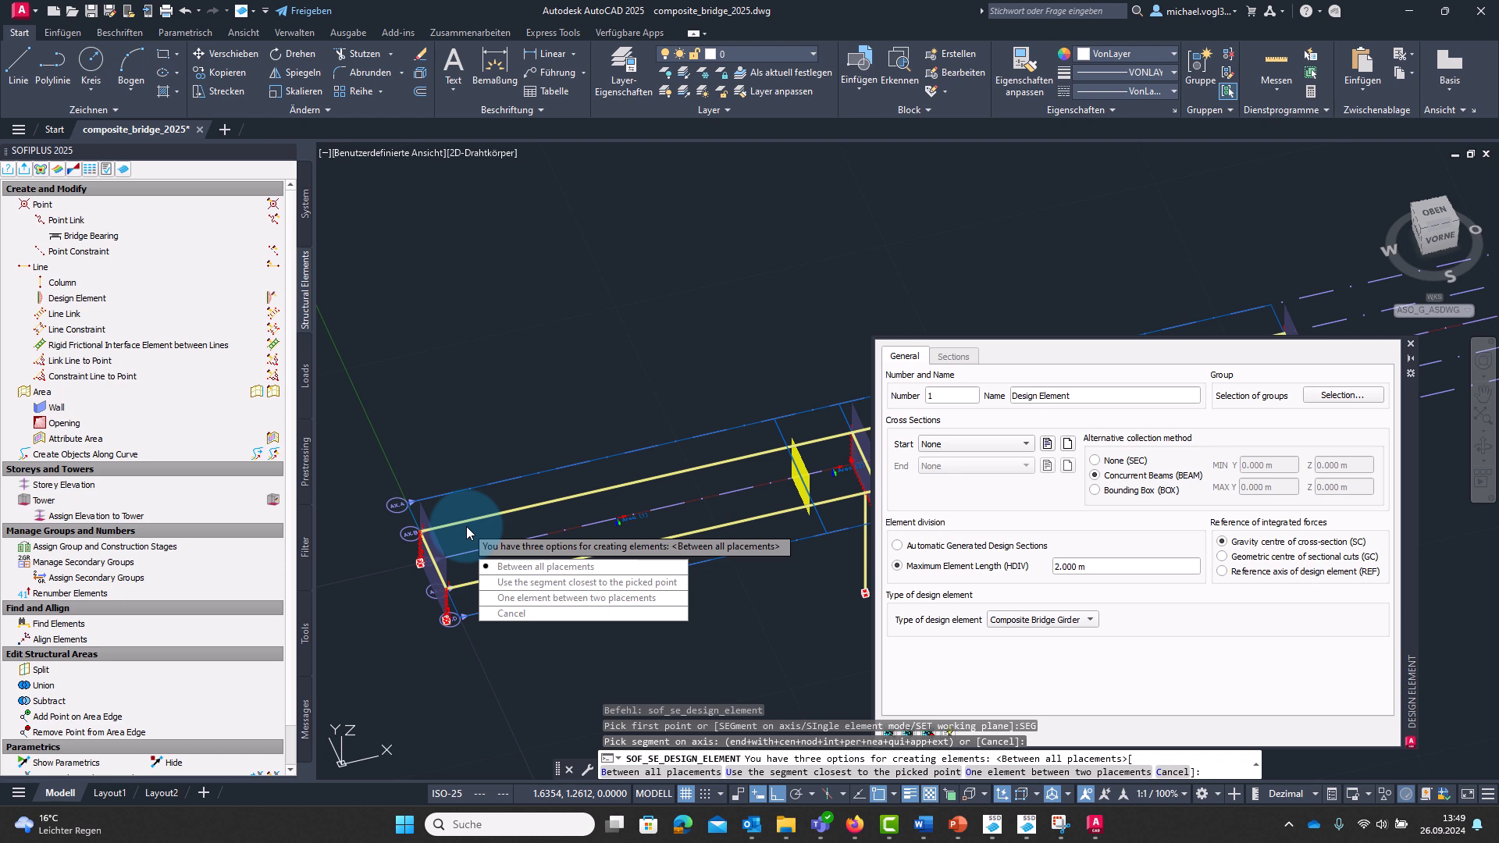
click(545, 601)
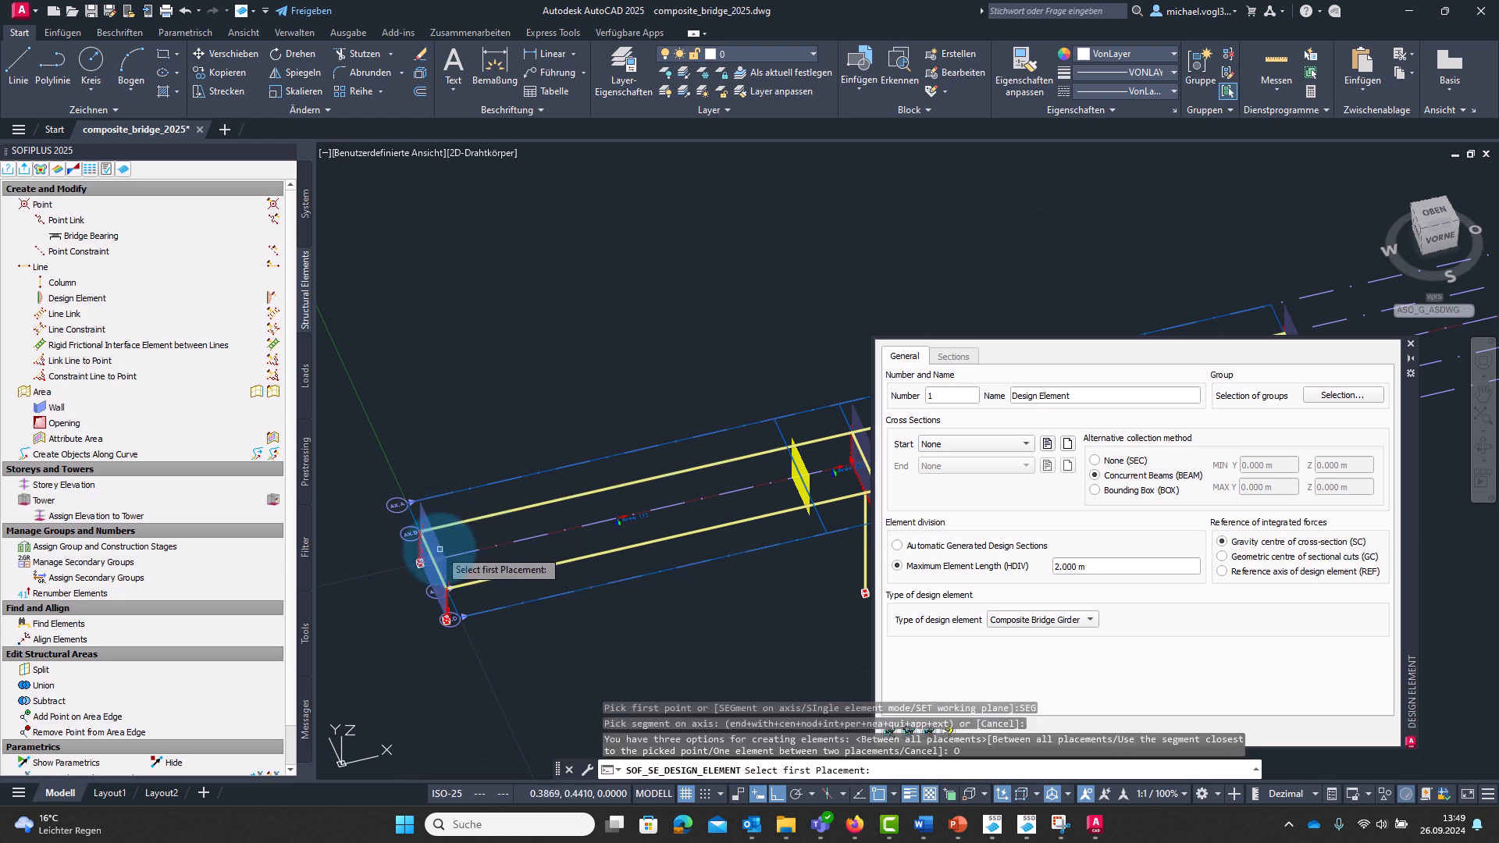
click(425, 545)
scroll(395, 622, down, 3)
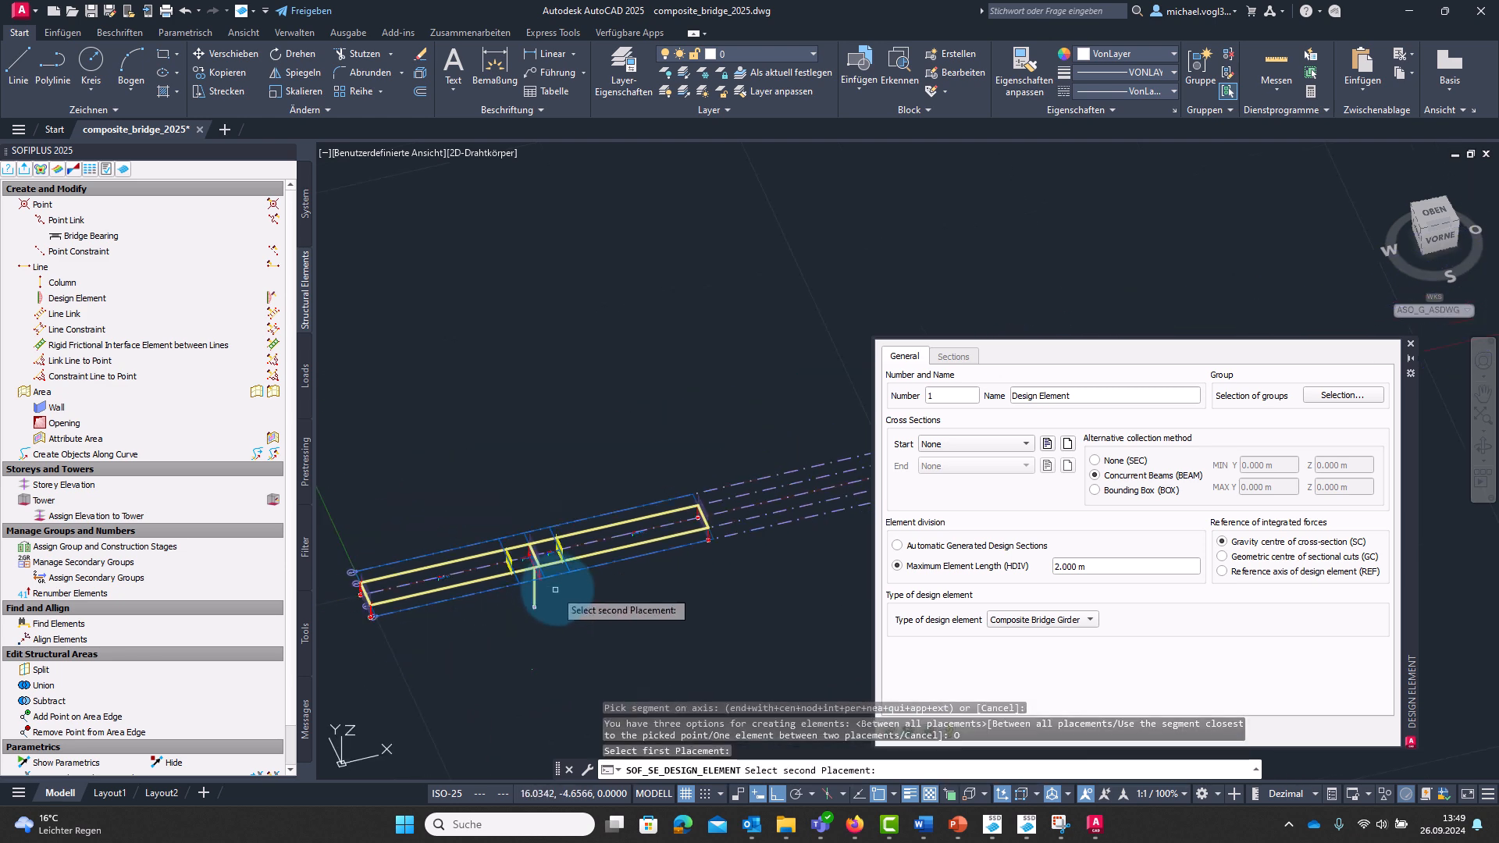
click(700, 503)
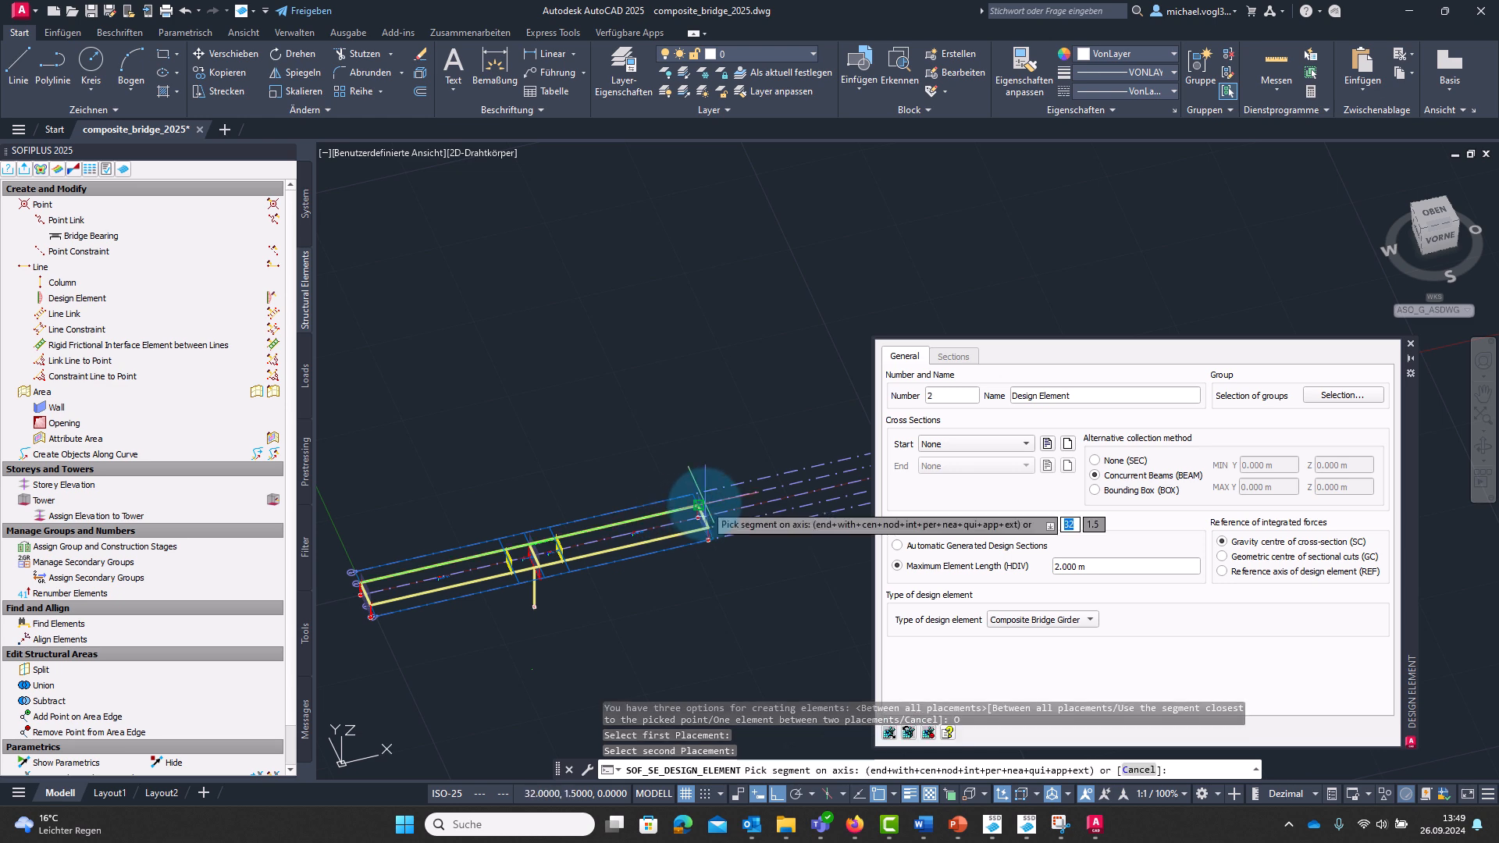
middle_drag(594, 618, 609, 617)
scroll(570, 536, up, 5)
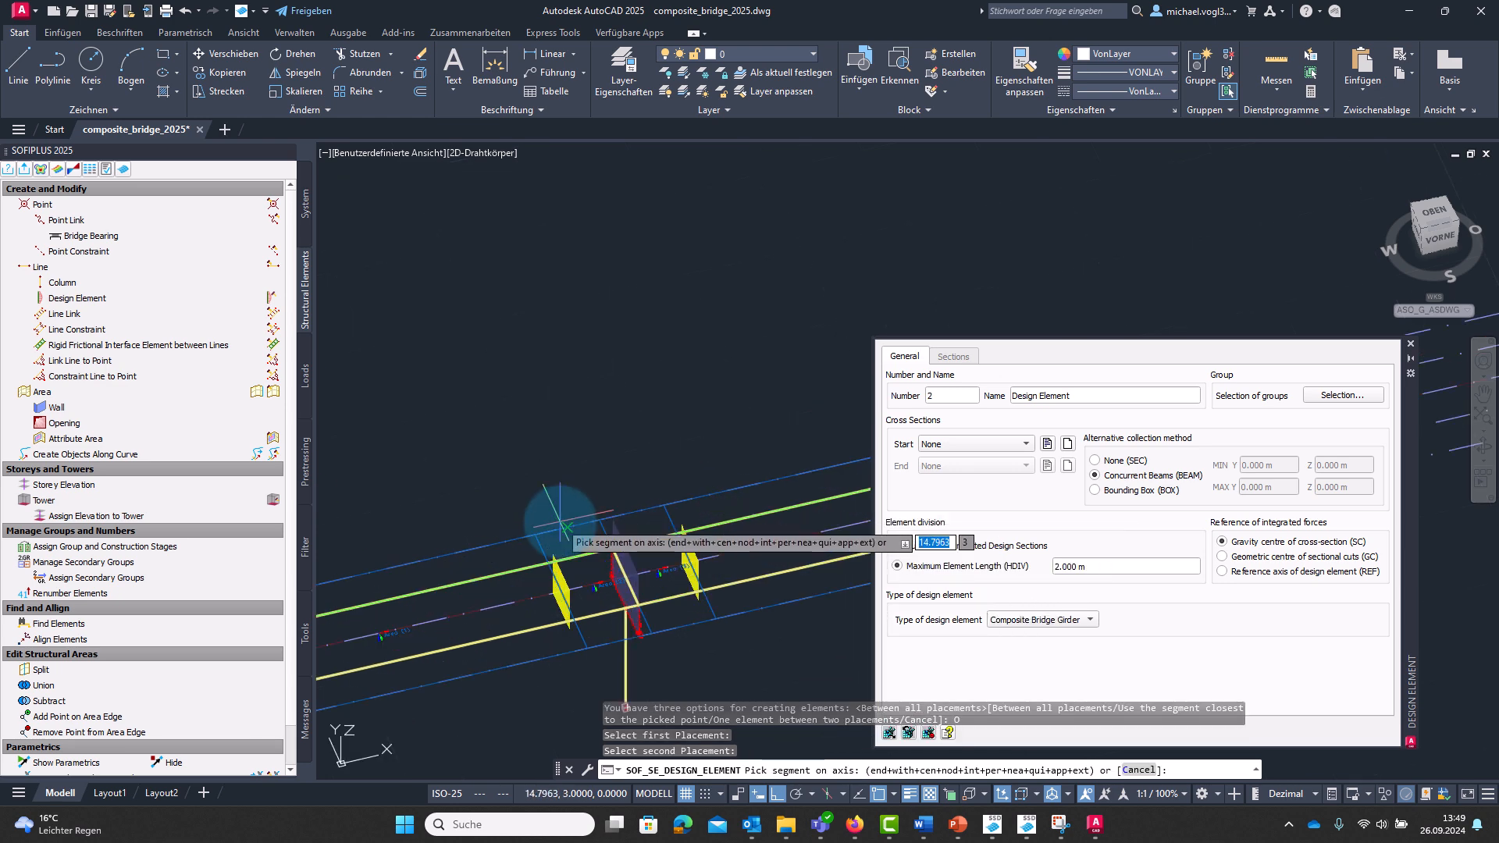
key(Escape)
key(Escape)
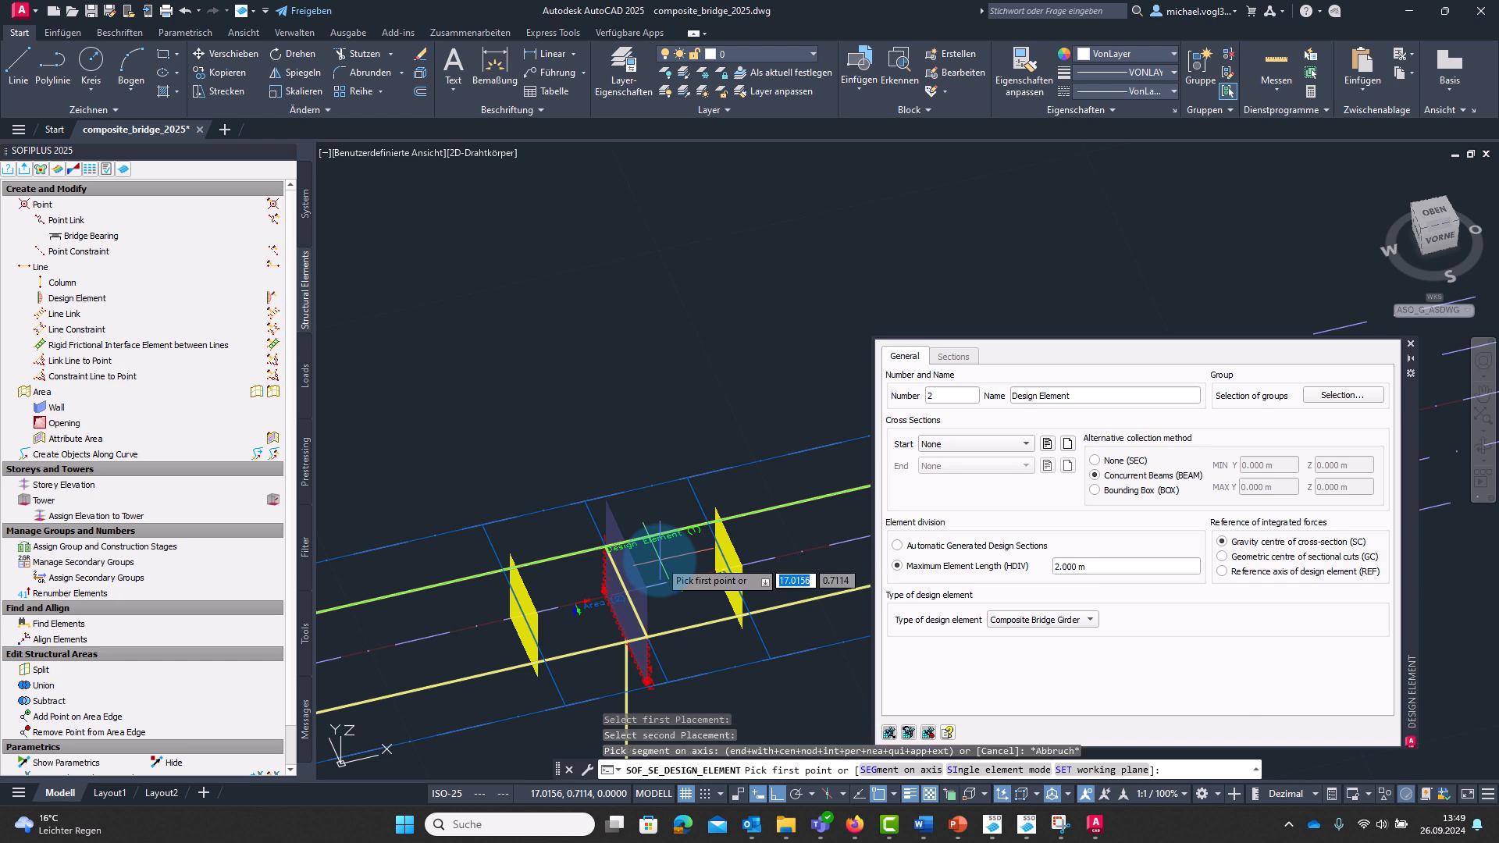
Open the far girder's design element for editing and add two design sections referenced from its start.
middle_drag(662, 546, 976, 480)
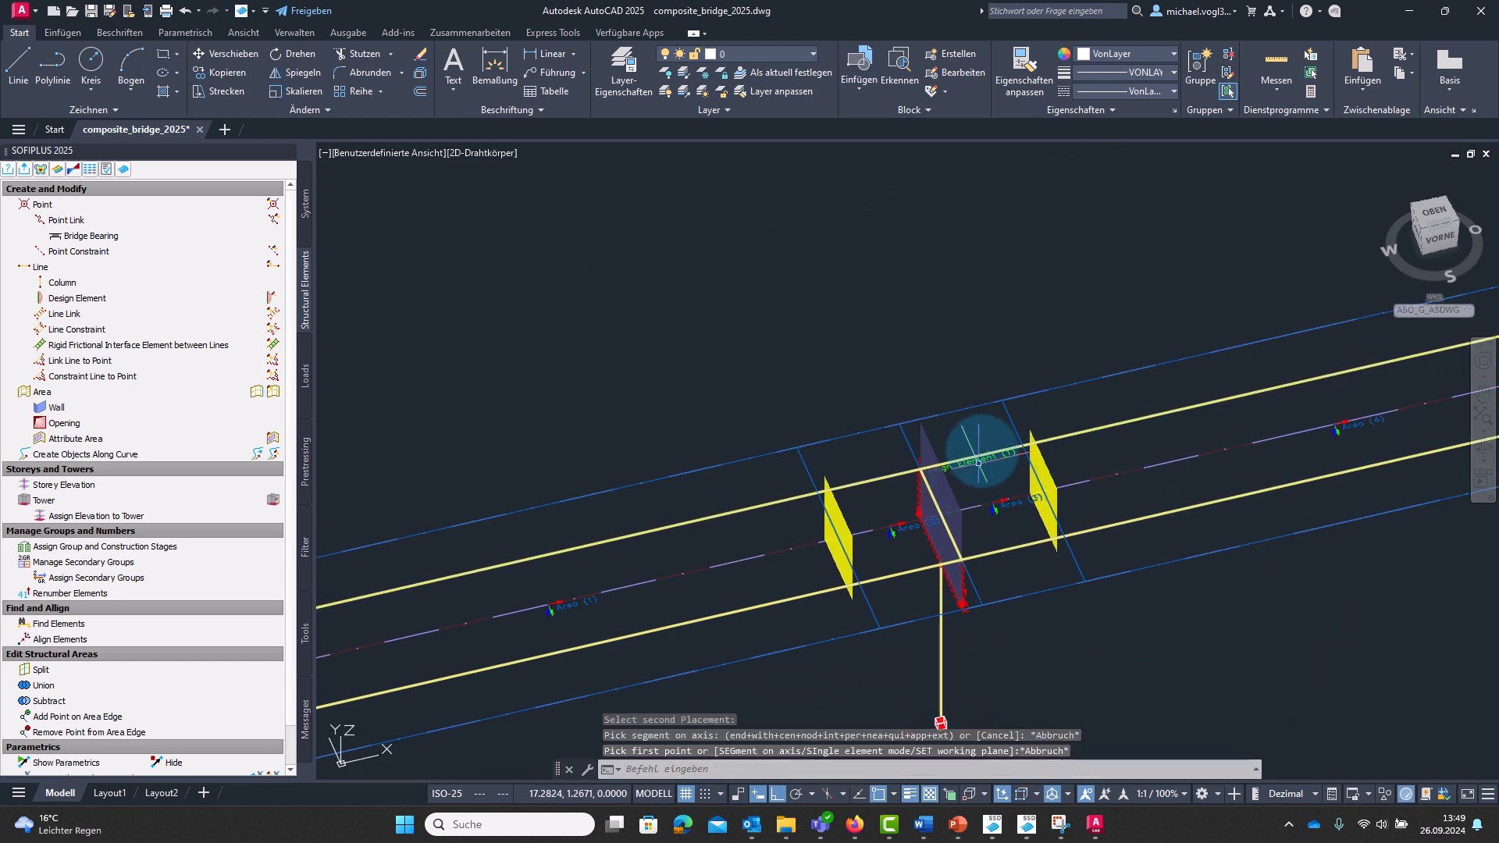
double_click(982, 457)
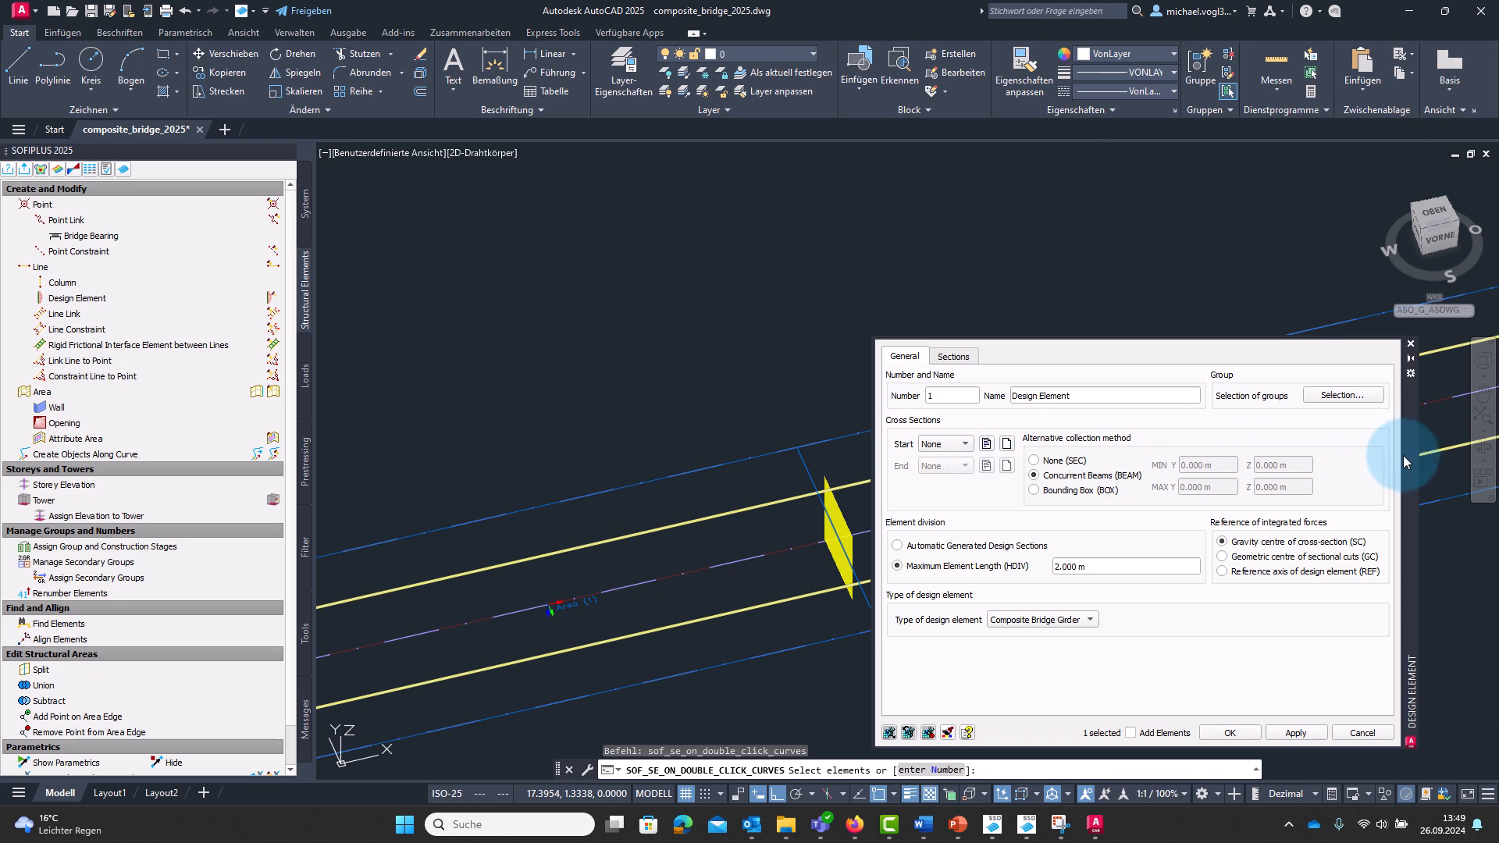
drag(1392, 459, 960, 358)
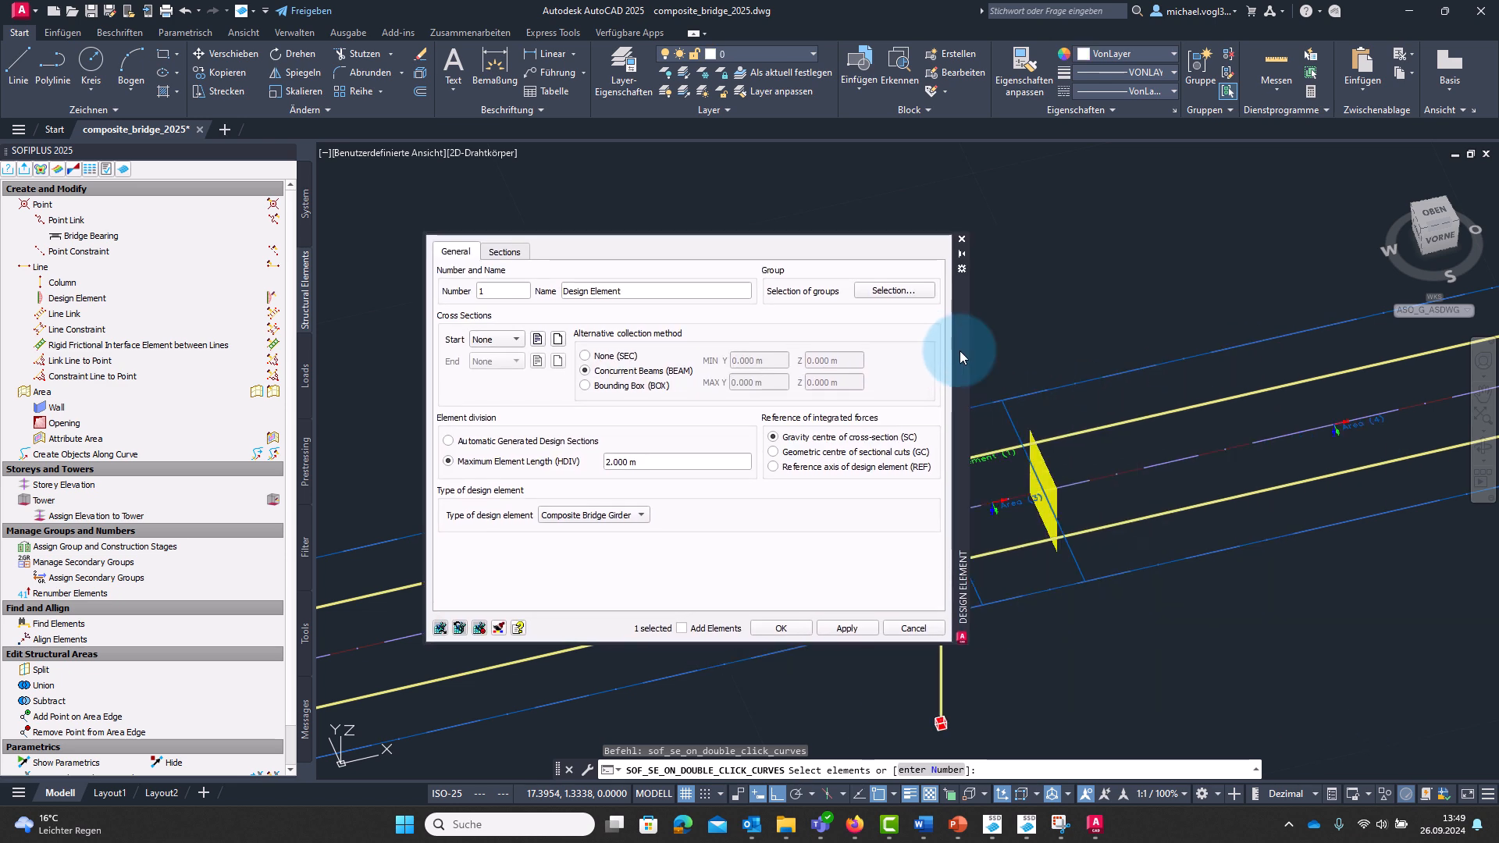
click(516, 254)
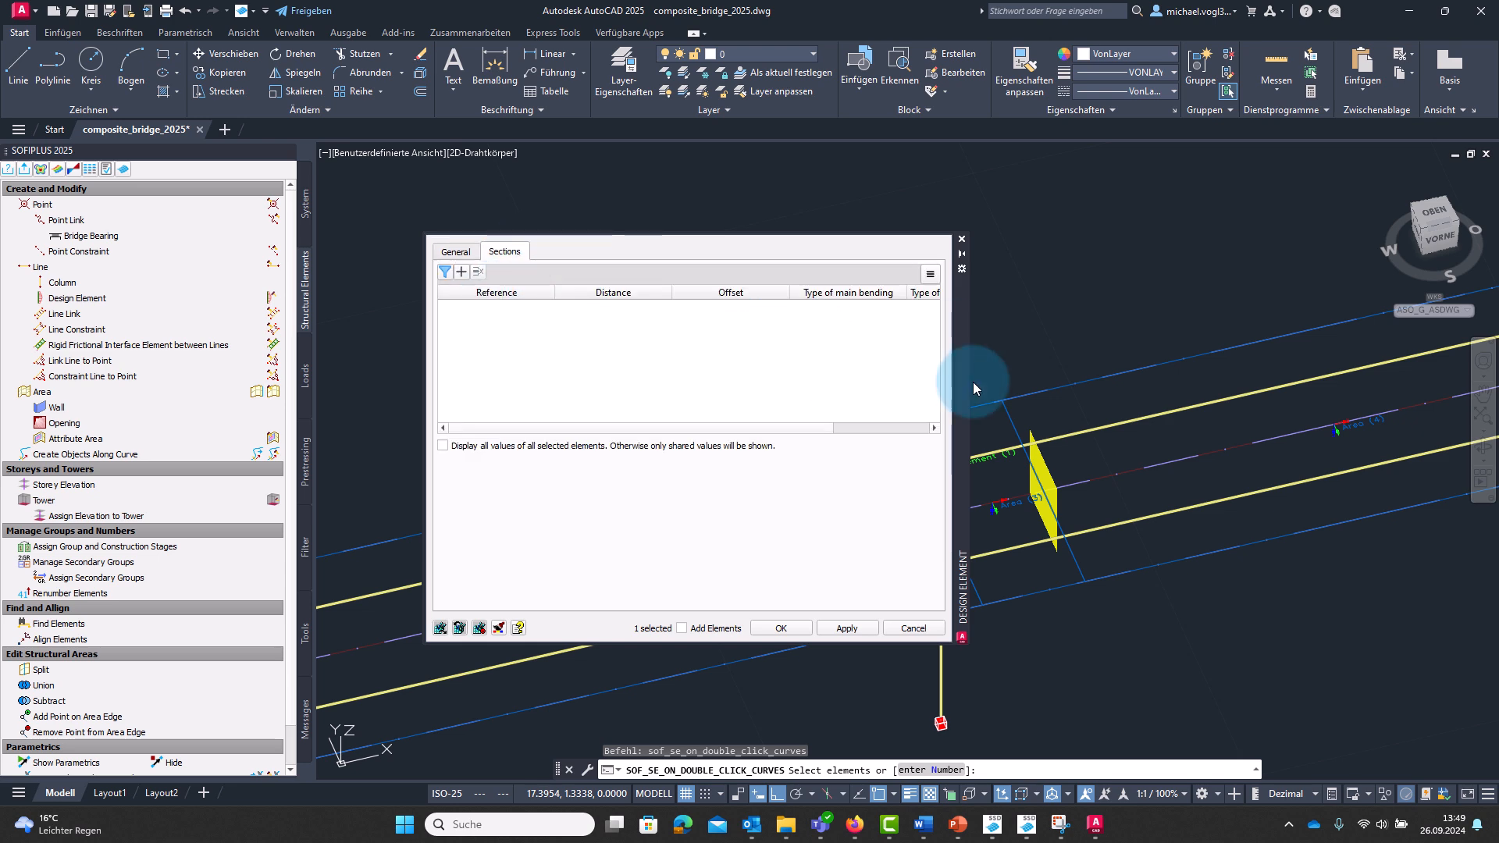
click(462, 272)
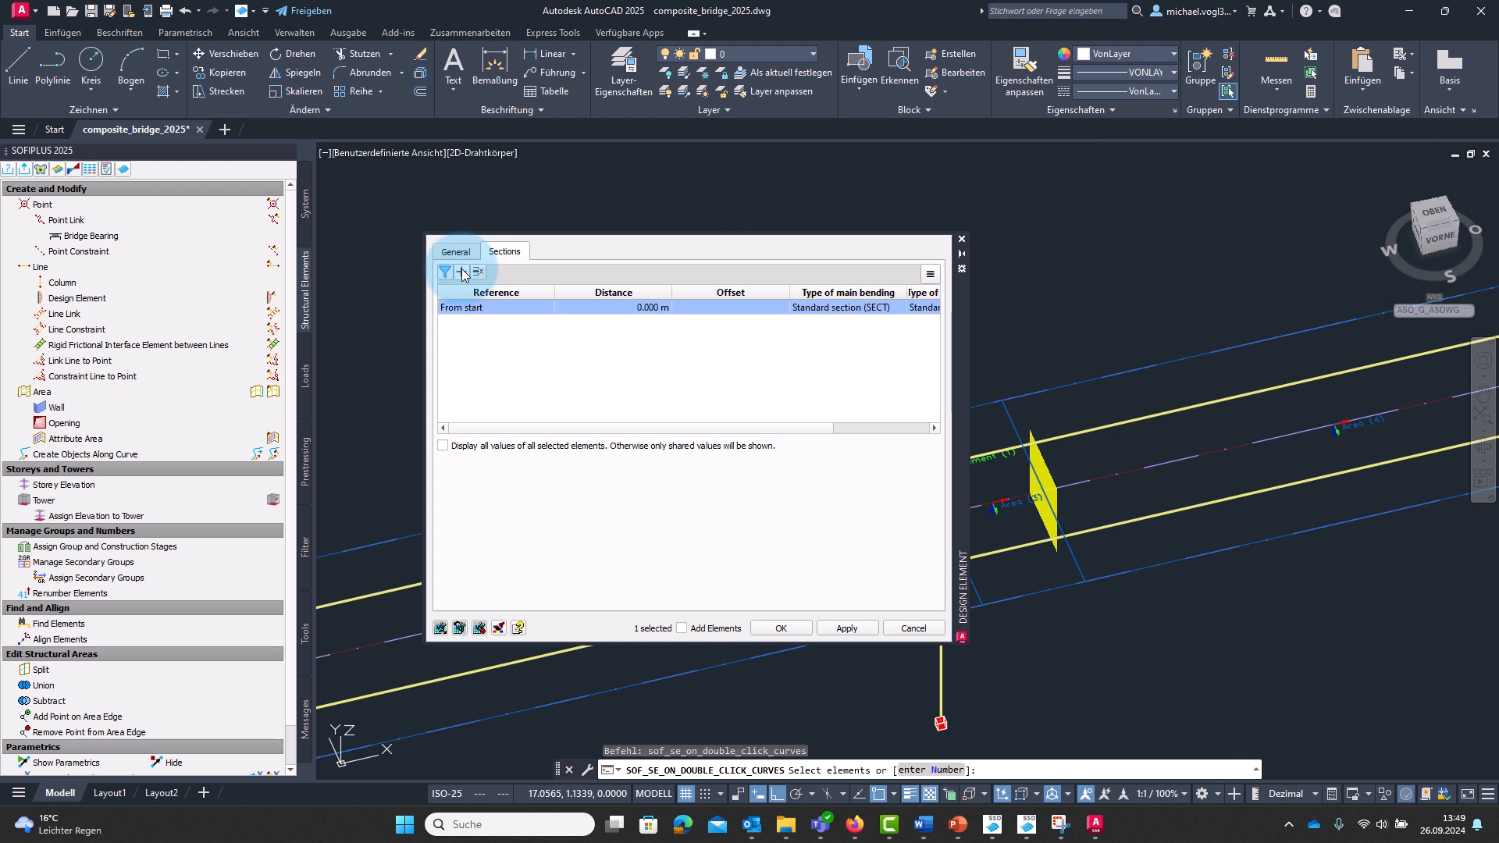
click(462, 272)
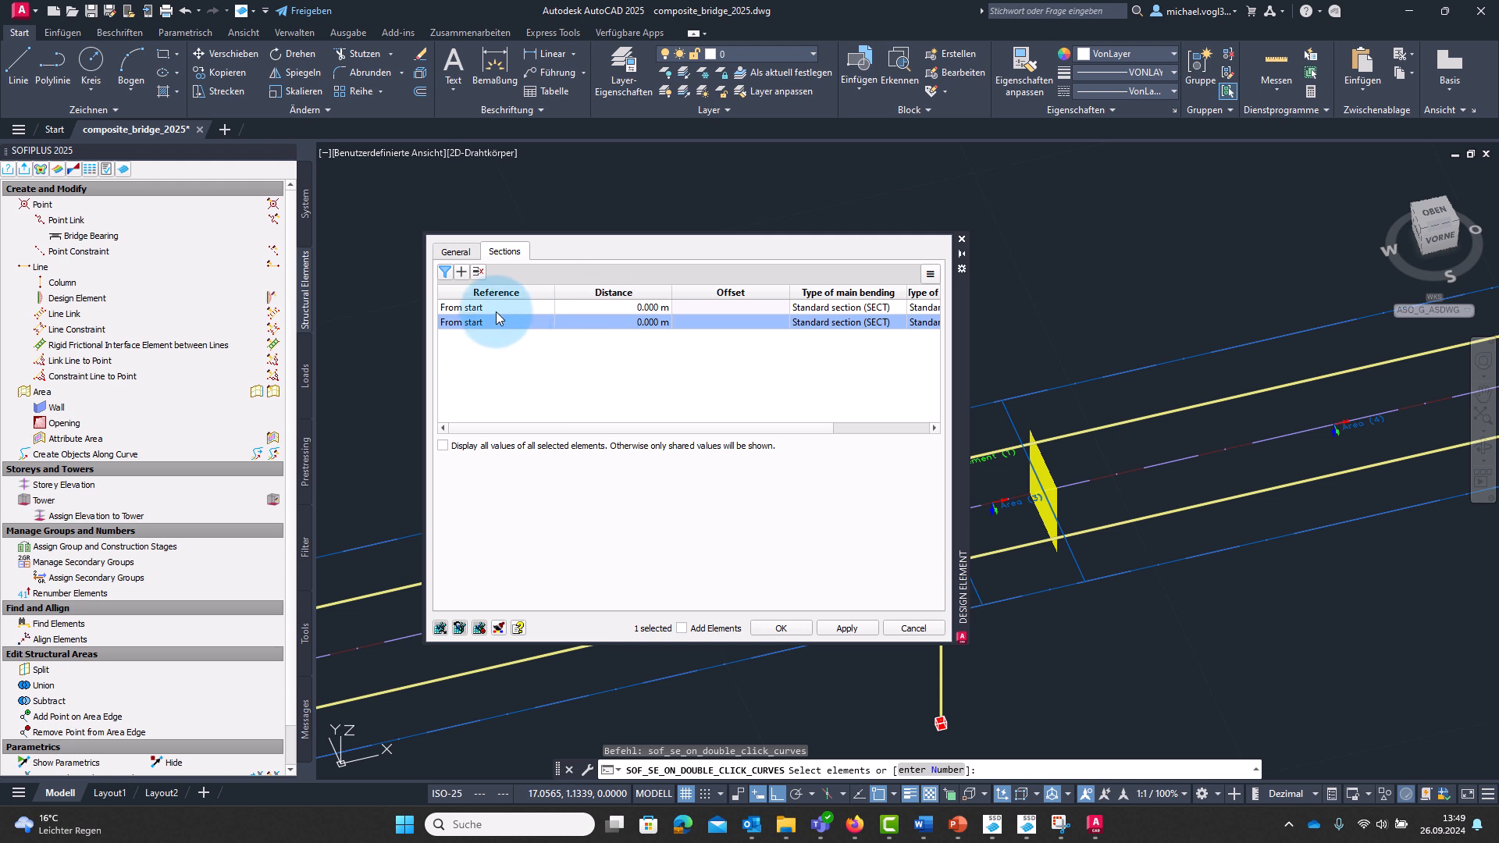
Set the two design sections' distances from start to 15.99 m and 16.01 m, and confirm the design element changes.
double_click(635, 311)
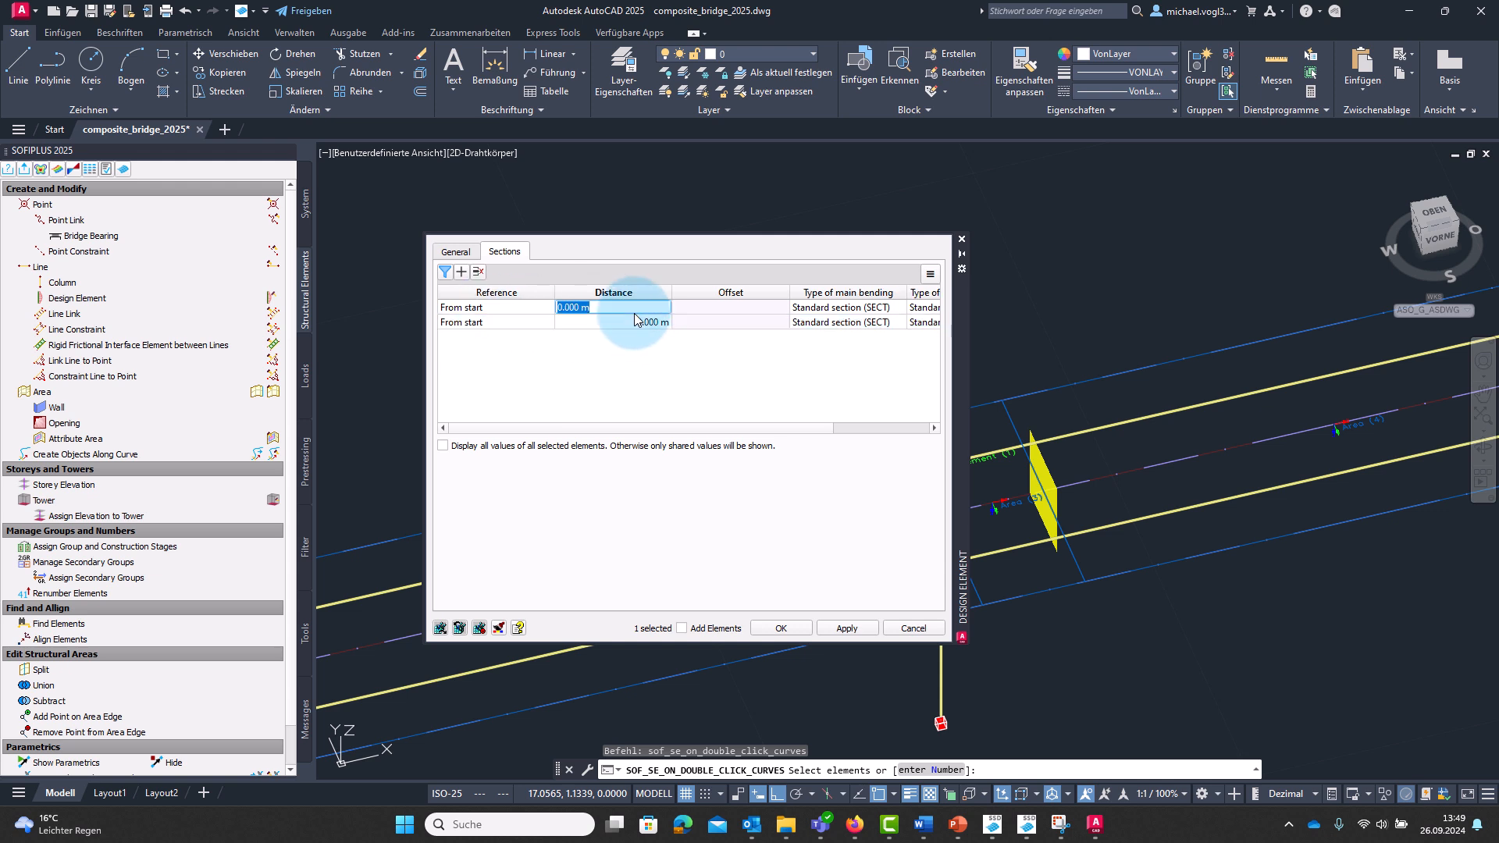
text(15.99)
double_click(626, 323)
text(16.01)
key(Return)
drag(948, 358, 755, 305)
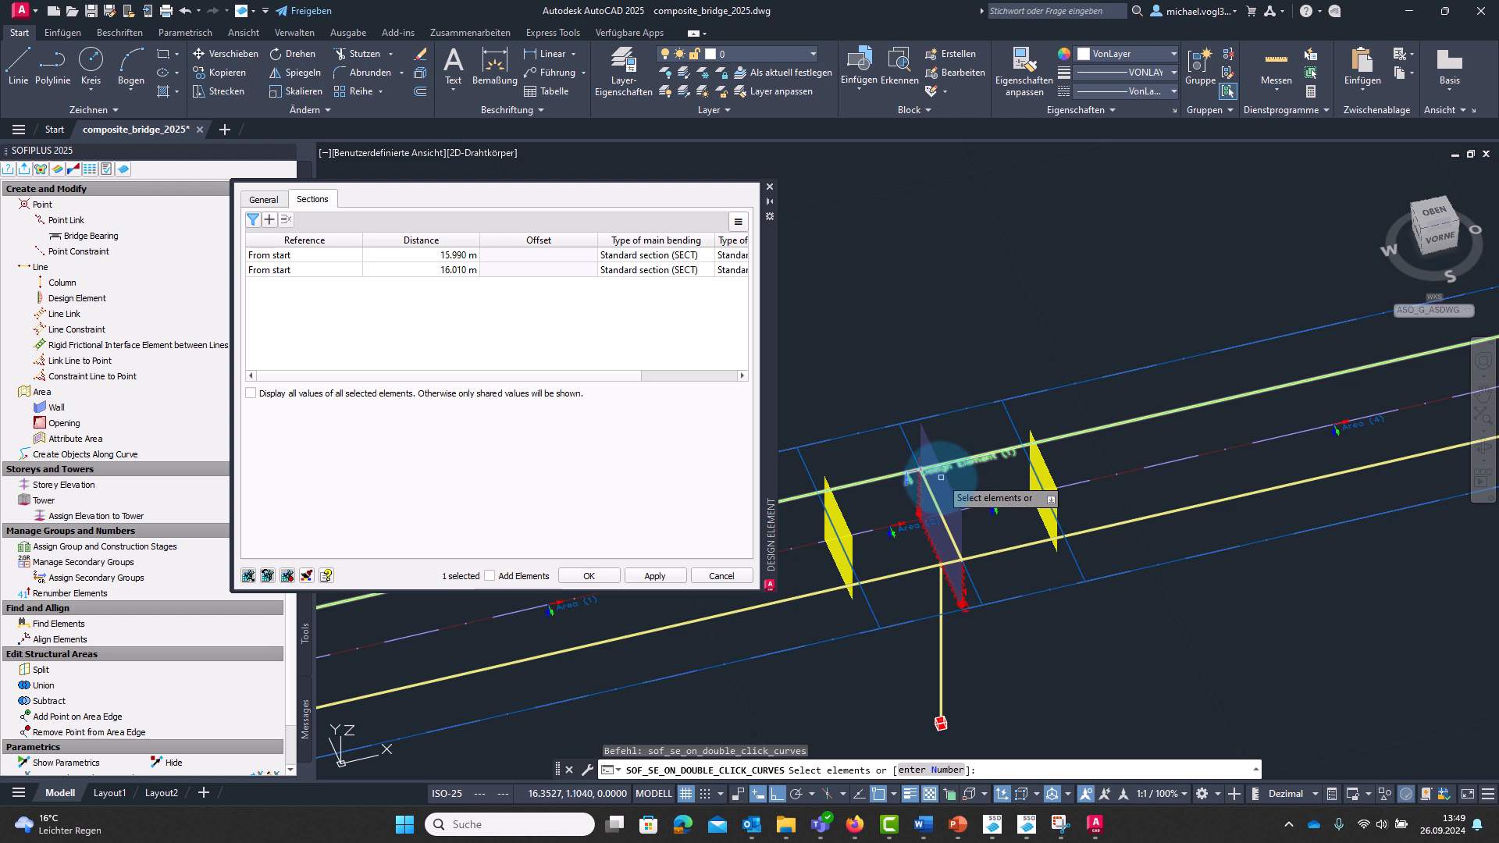
click(878, 515)
click(590, 578)
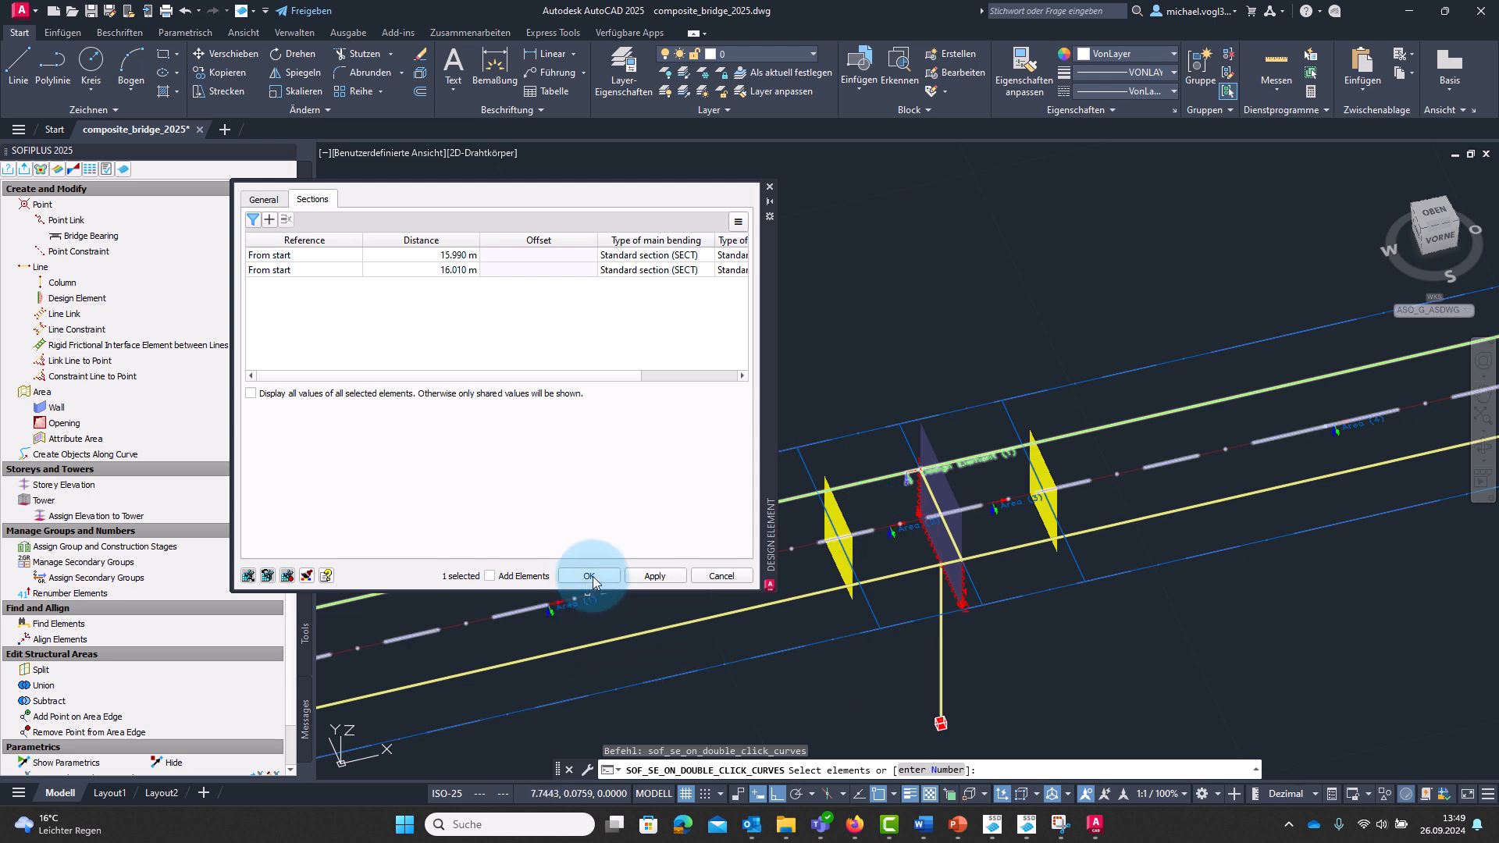
Export the bridge system again with the updated design element.
scroll(776, 602, down, 3)
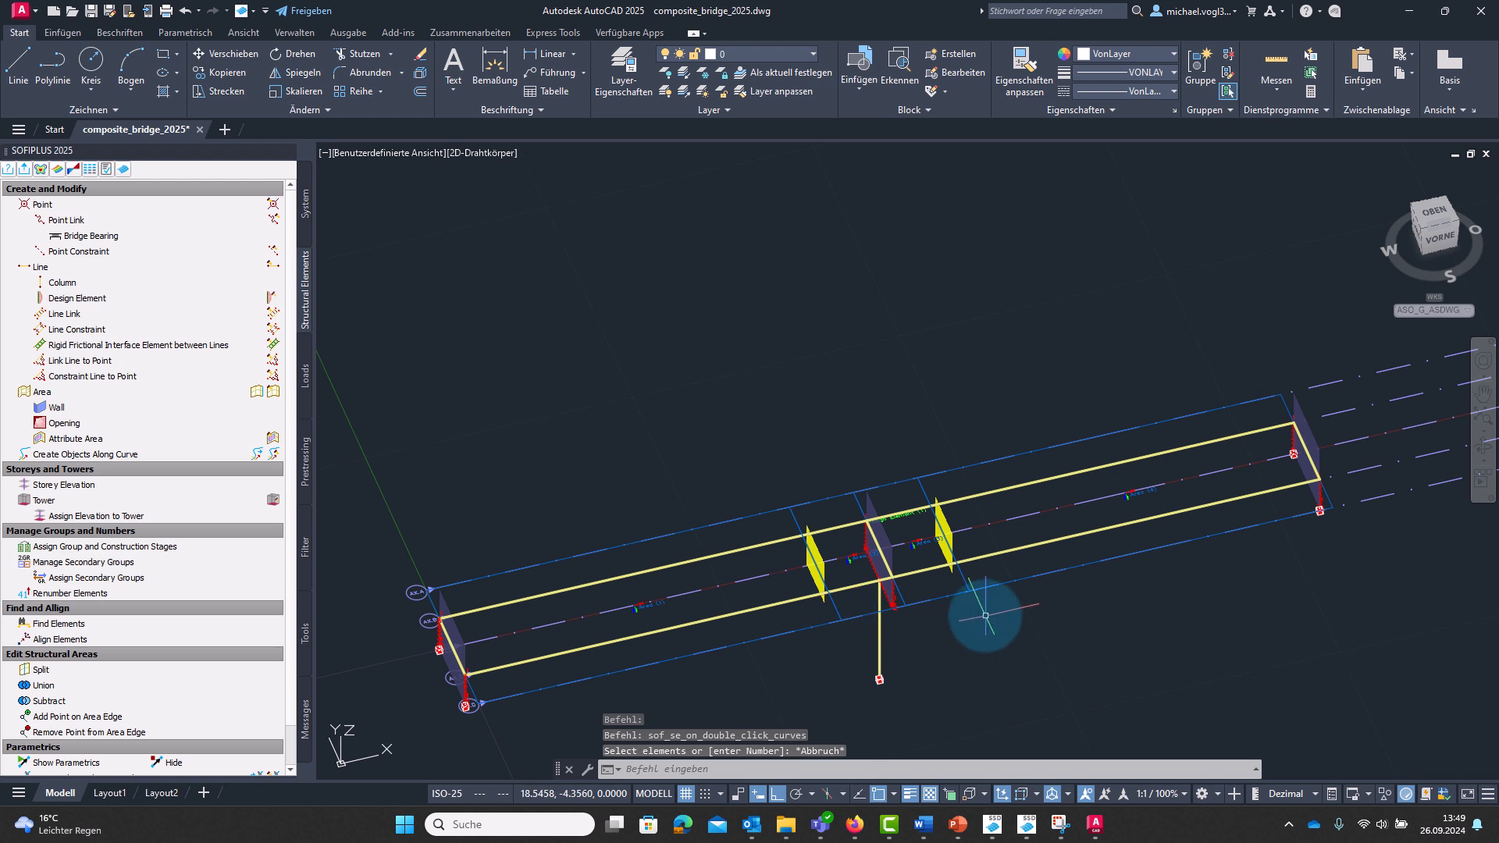
middle_drag(1000, 629, 974, 612)
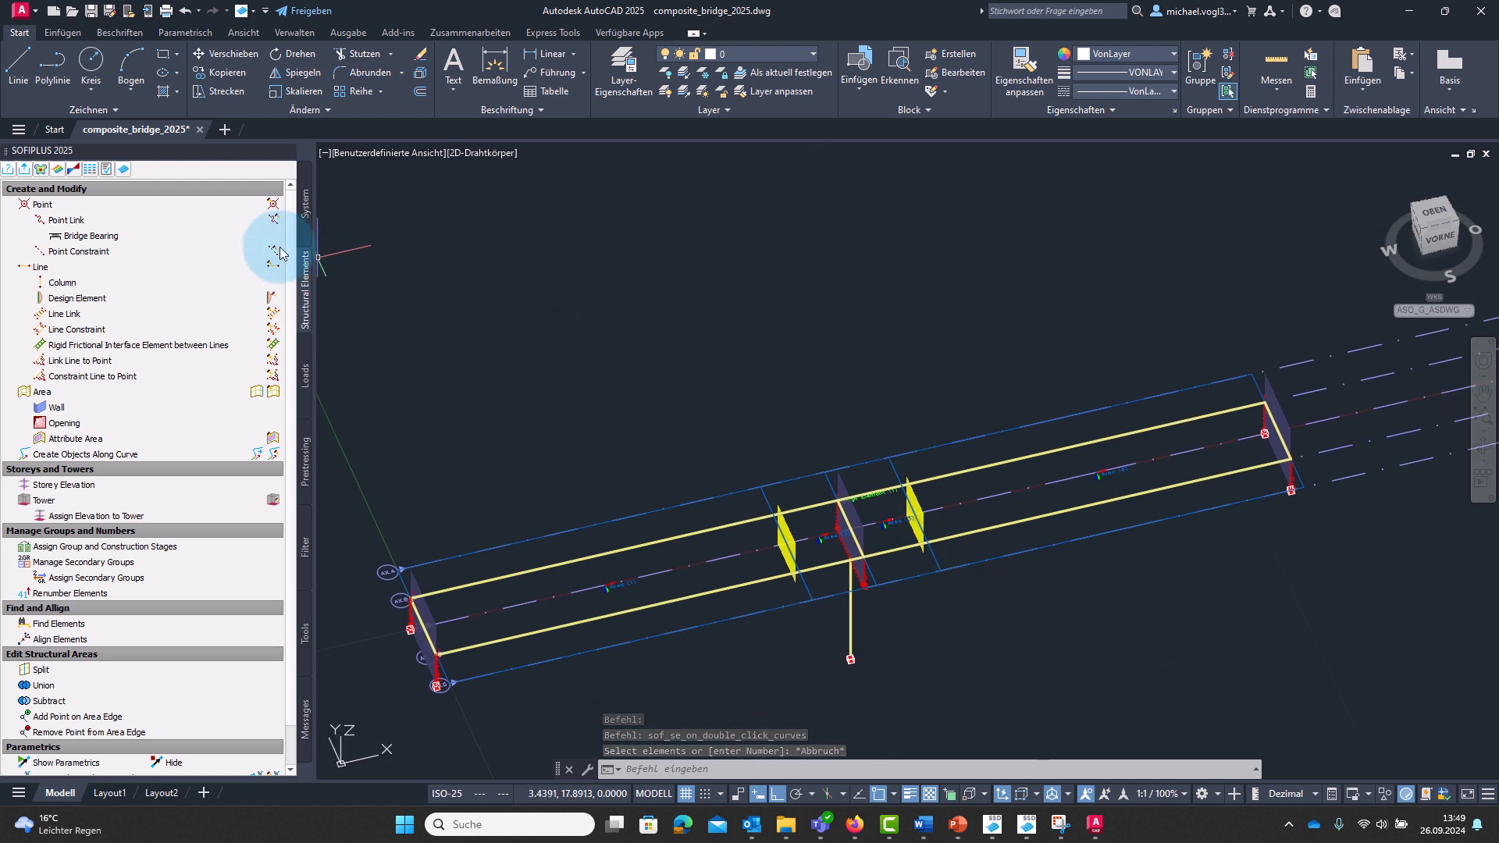
click(24, 169)
click(765, 713)
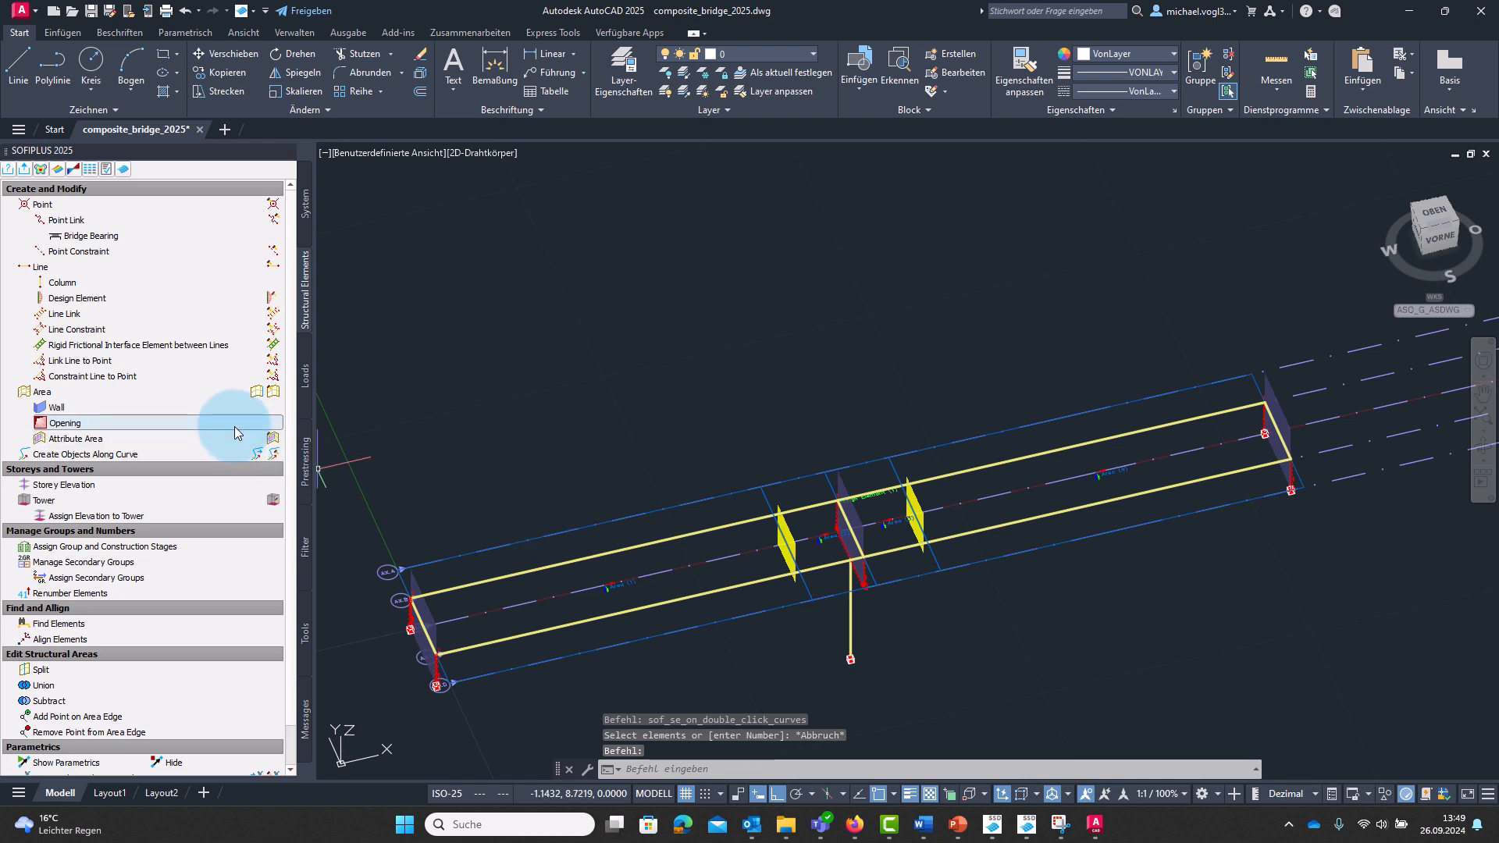
Examine the meshed bridge in System Visualization from above and below, including deck, girders, bearings and pier.
click(41, 169)
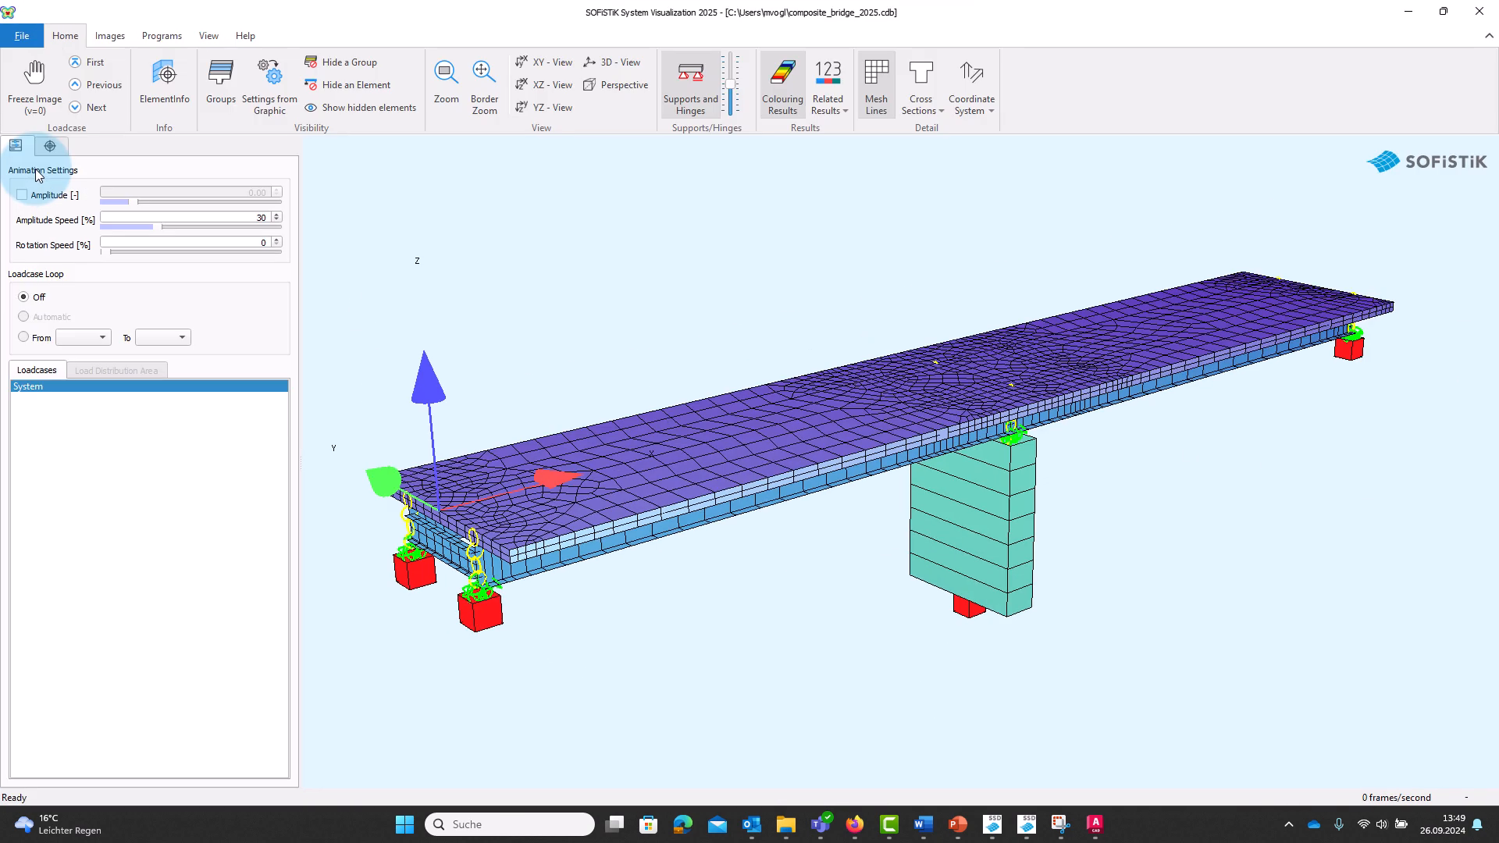
drag(842, 526, 847, 522)
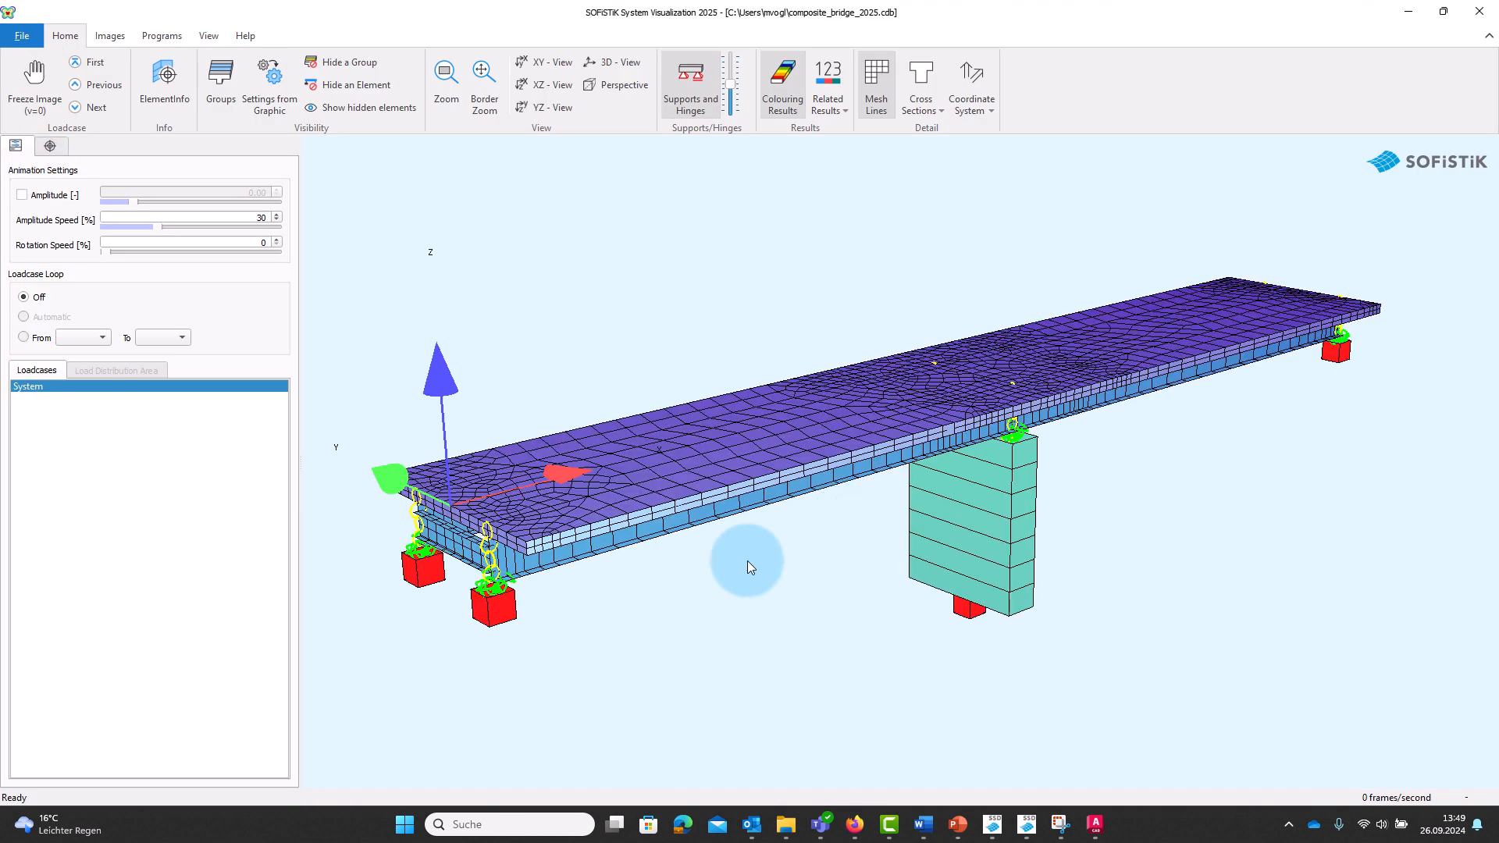
middle_drag(985, 477, 1049, 521)
drag(1049, 521, 968, 539)
click(595, 512)
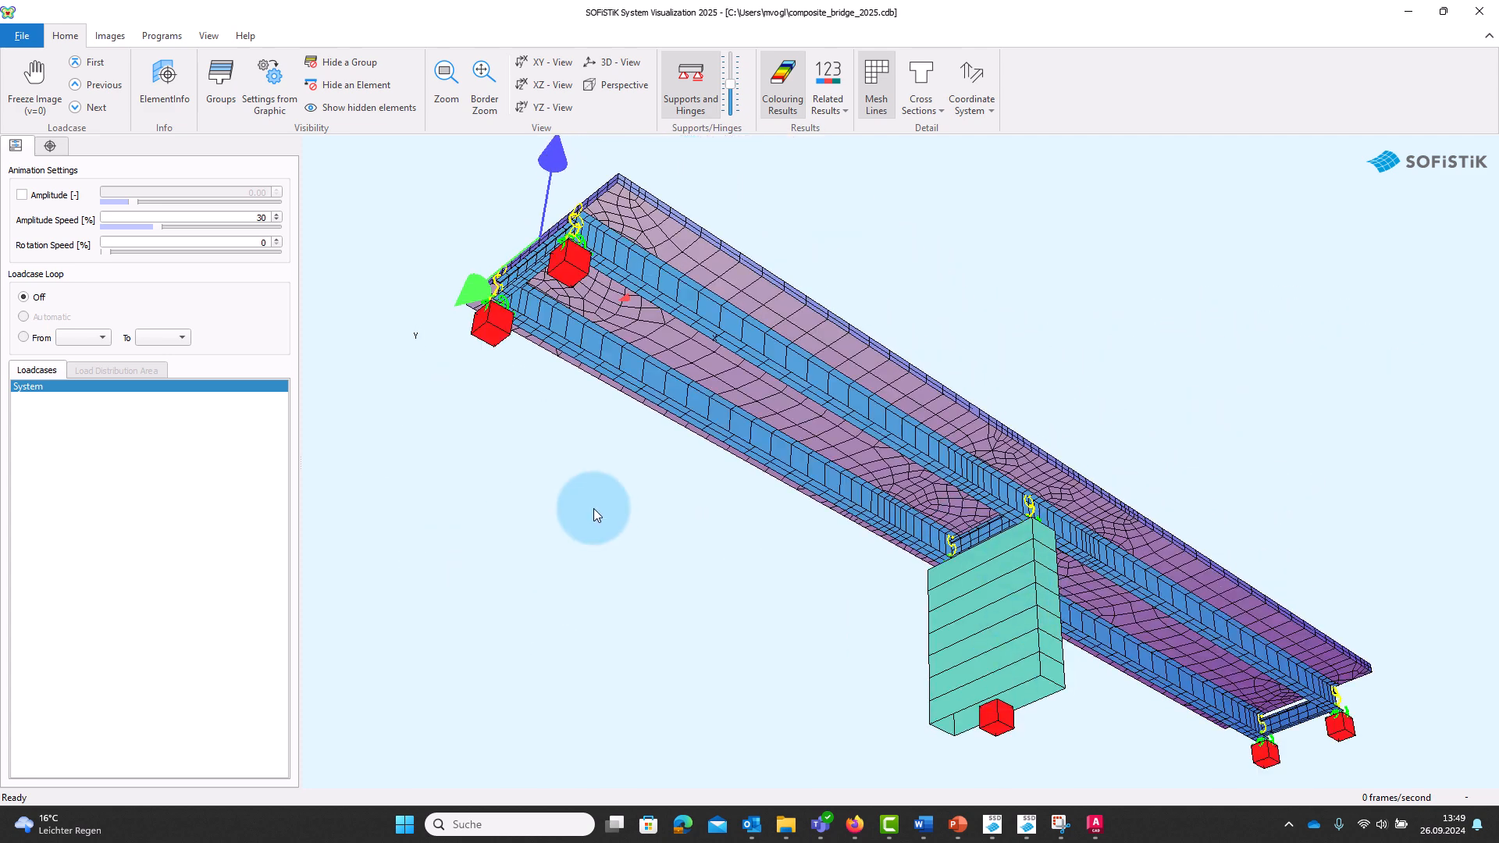
drag(702, 348, 707, 313)
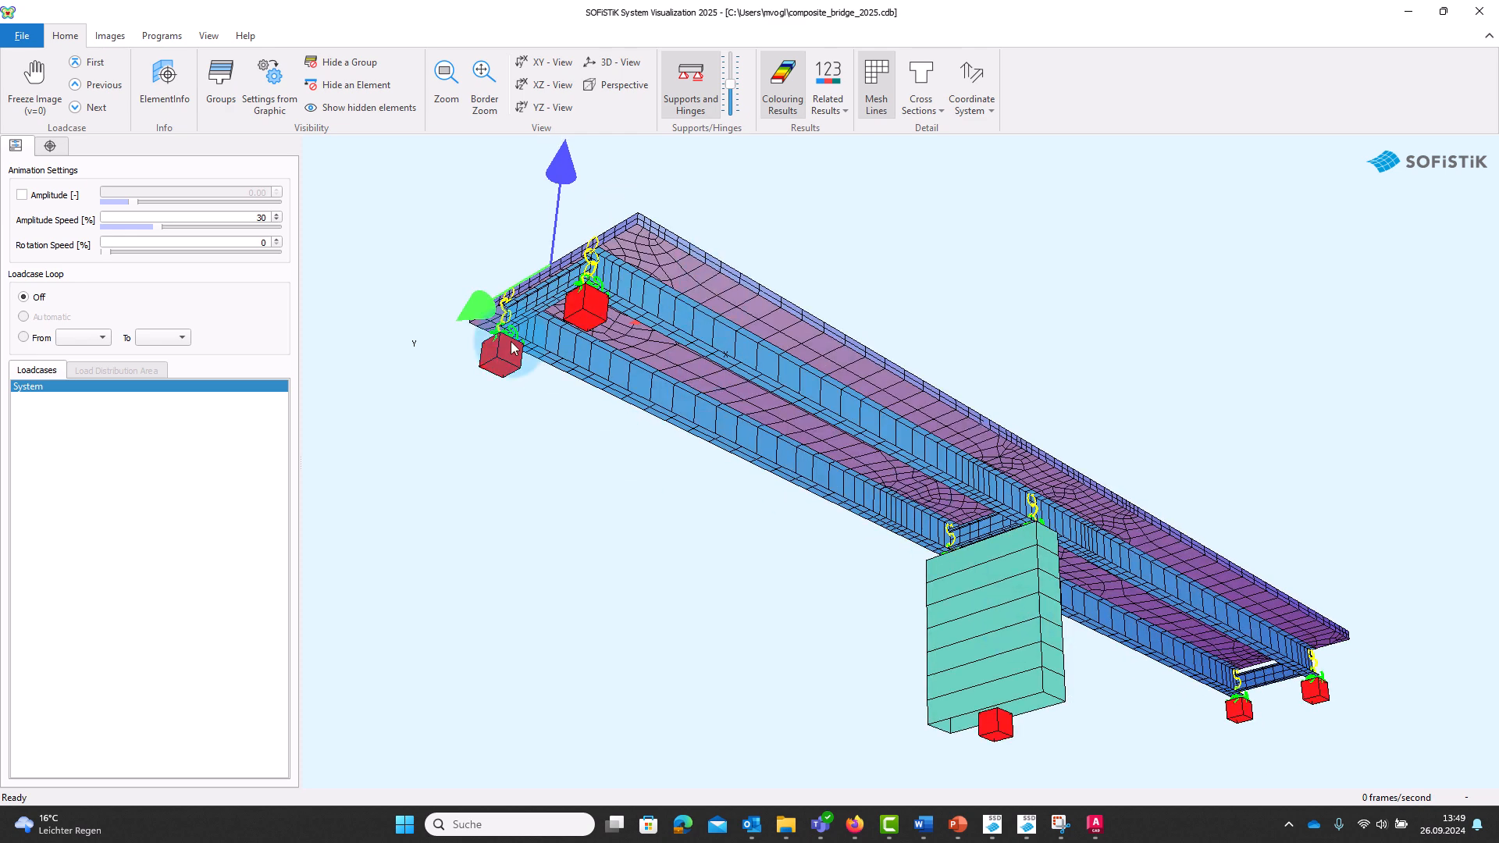
drag(612, 313, 610, 485)
drag(881, 577, 899, 467)
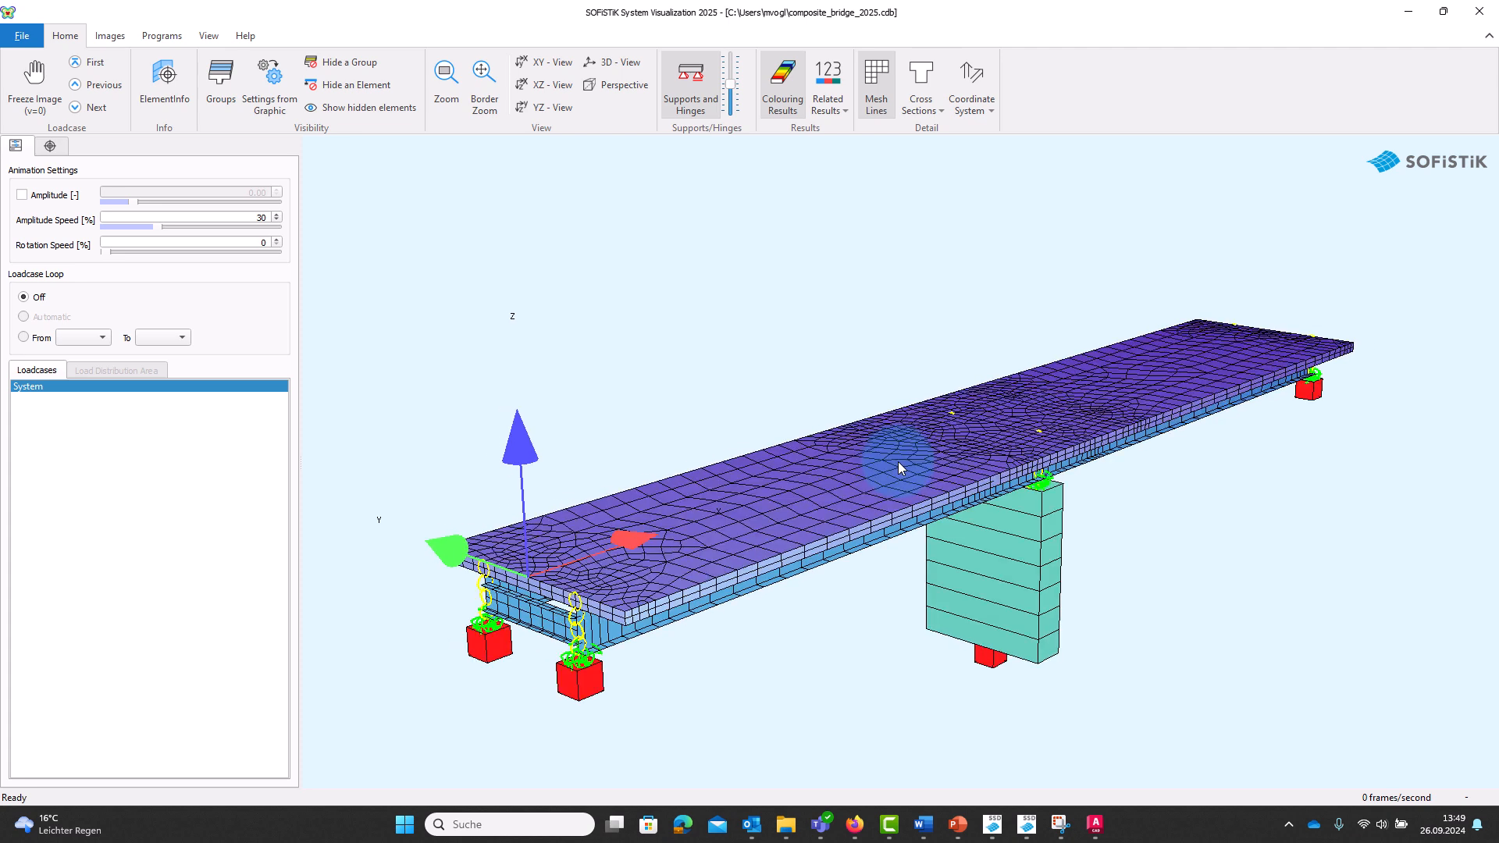